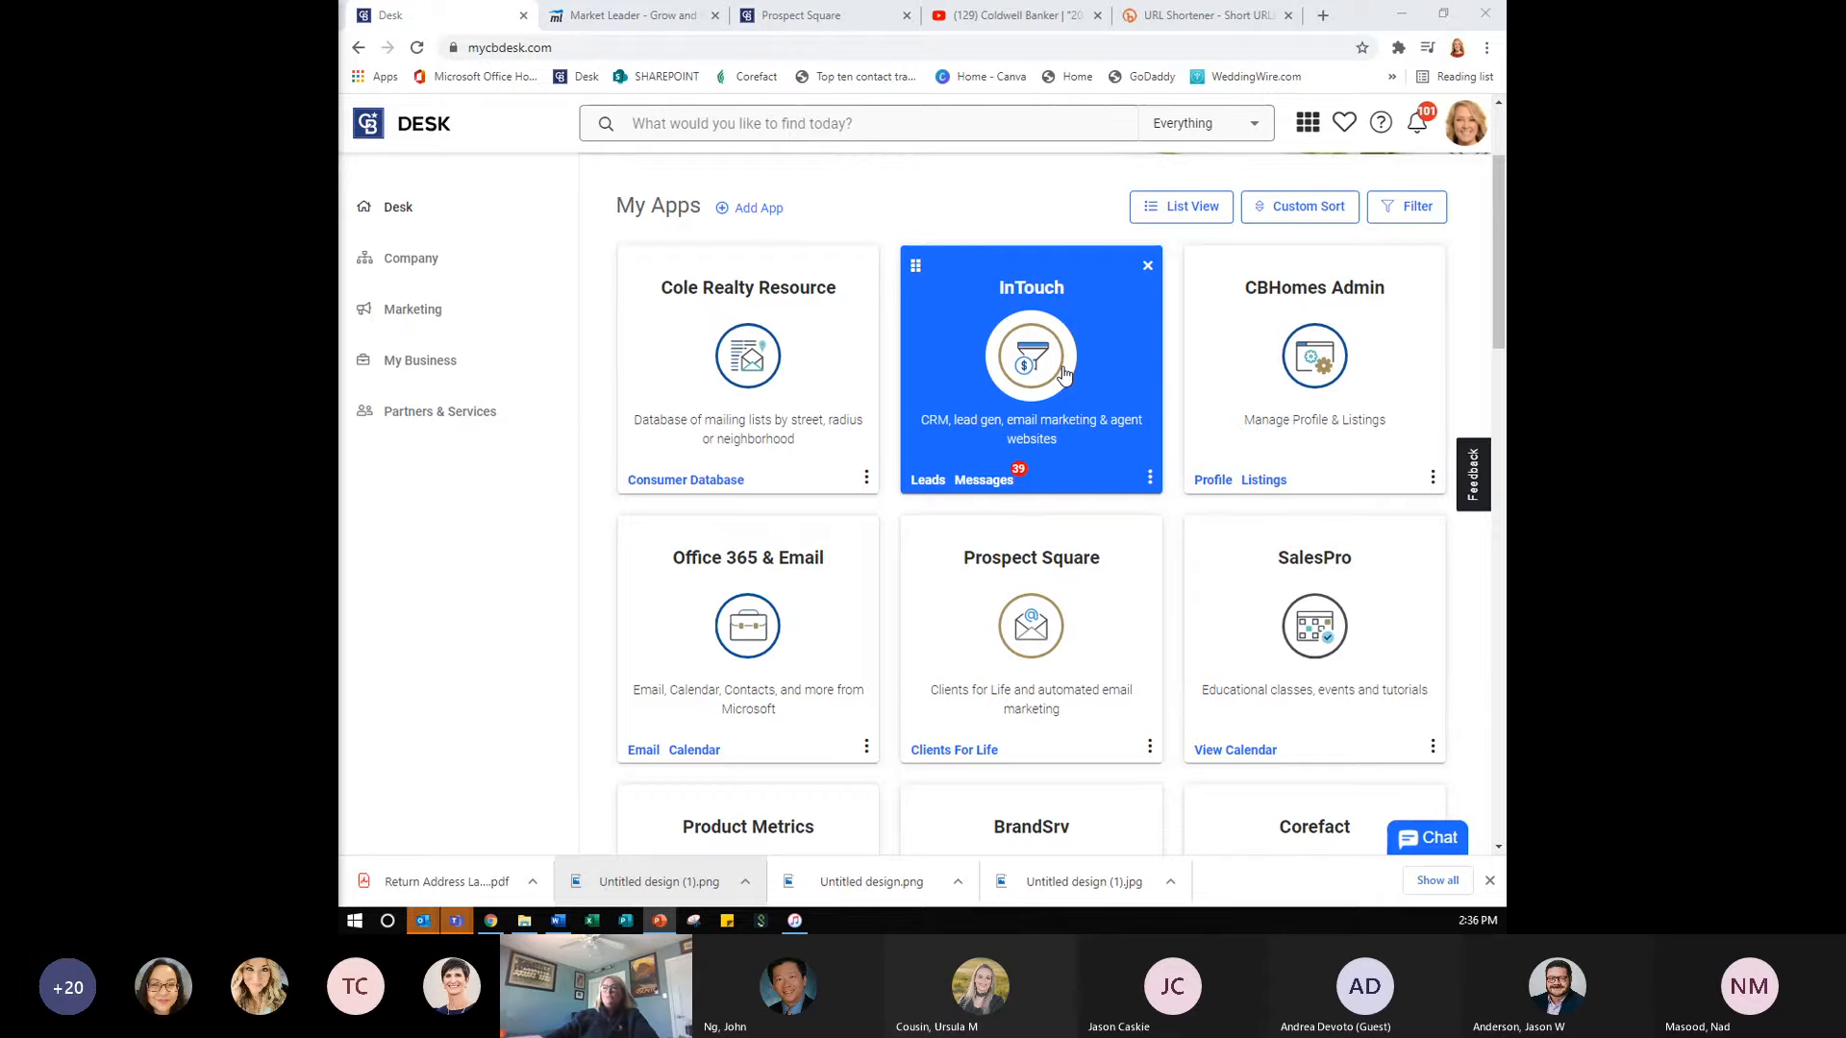
- Switch to the open Market Leader admin and open the website editor's Pages and Menus settings
click(633, 23)
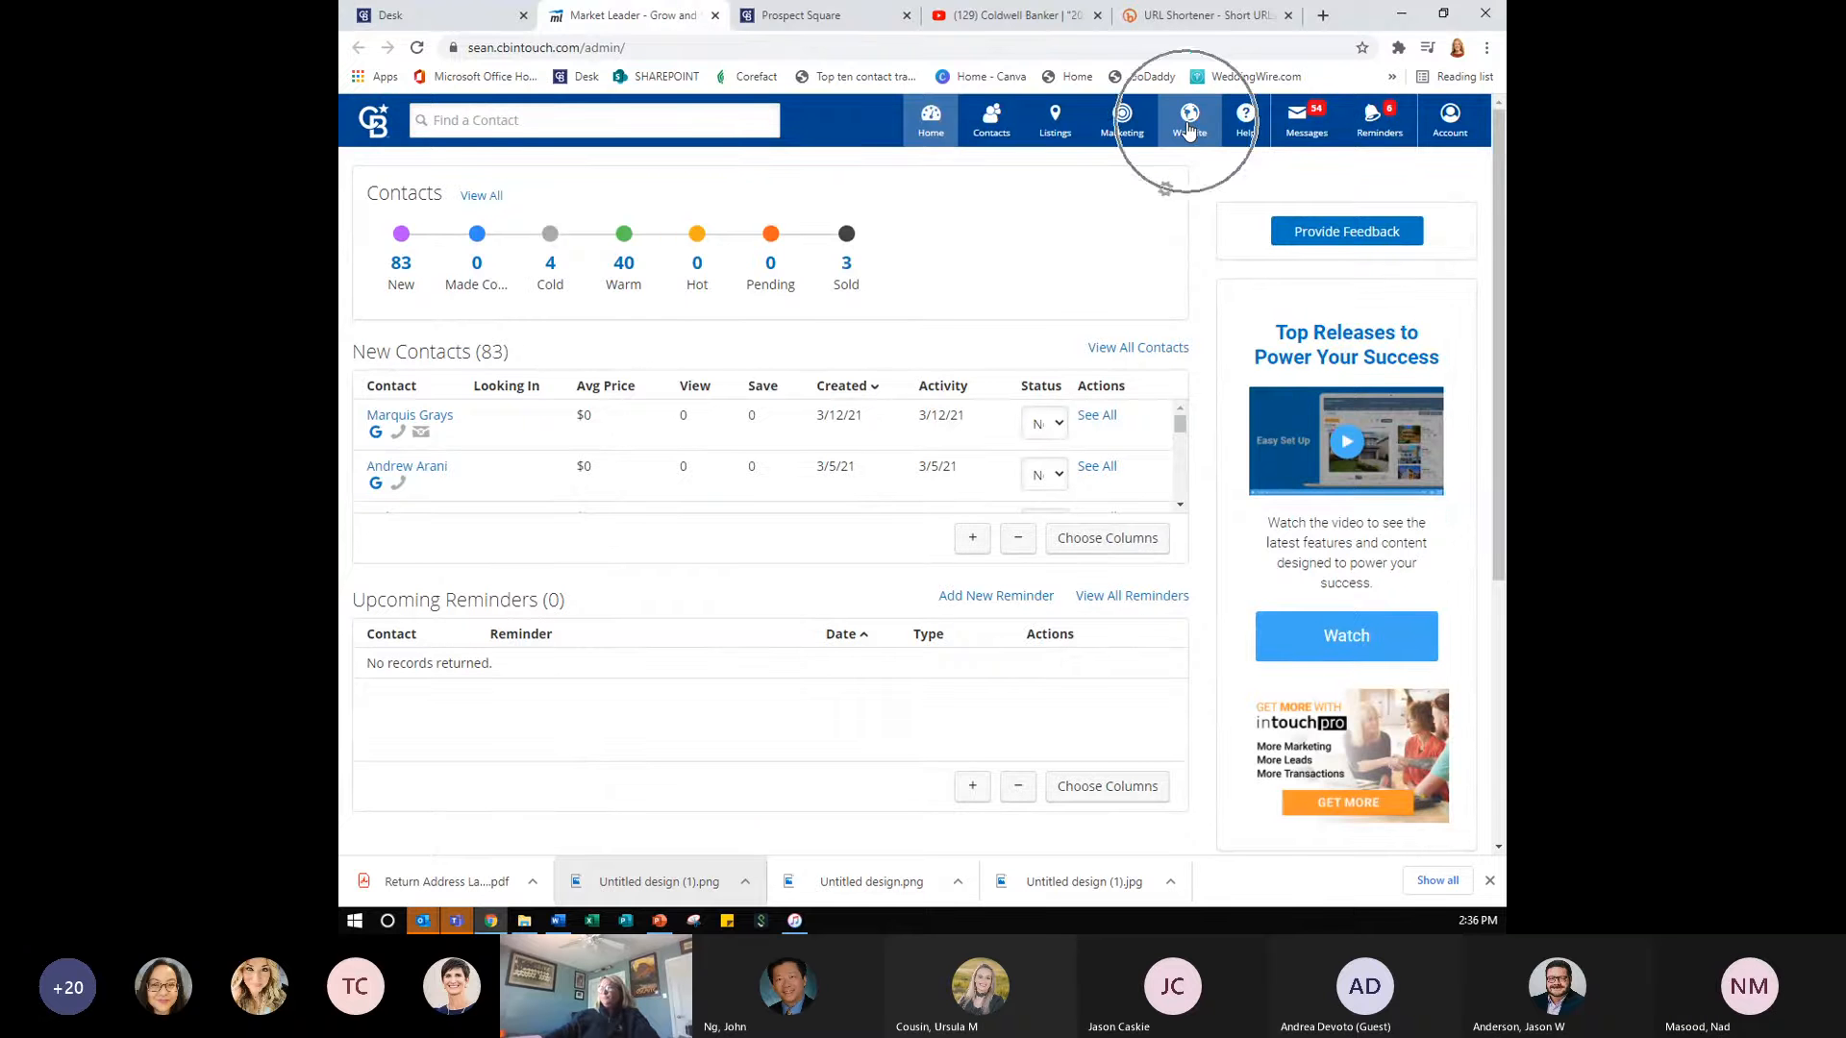
click(1189, 130)
click(1189, 173)
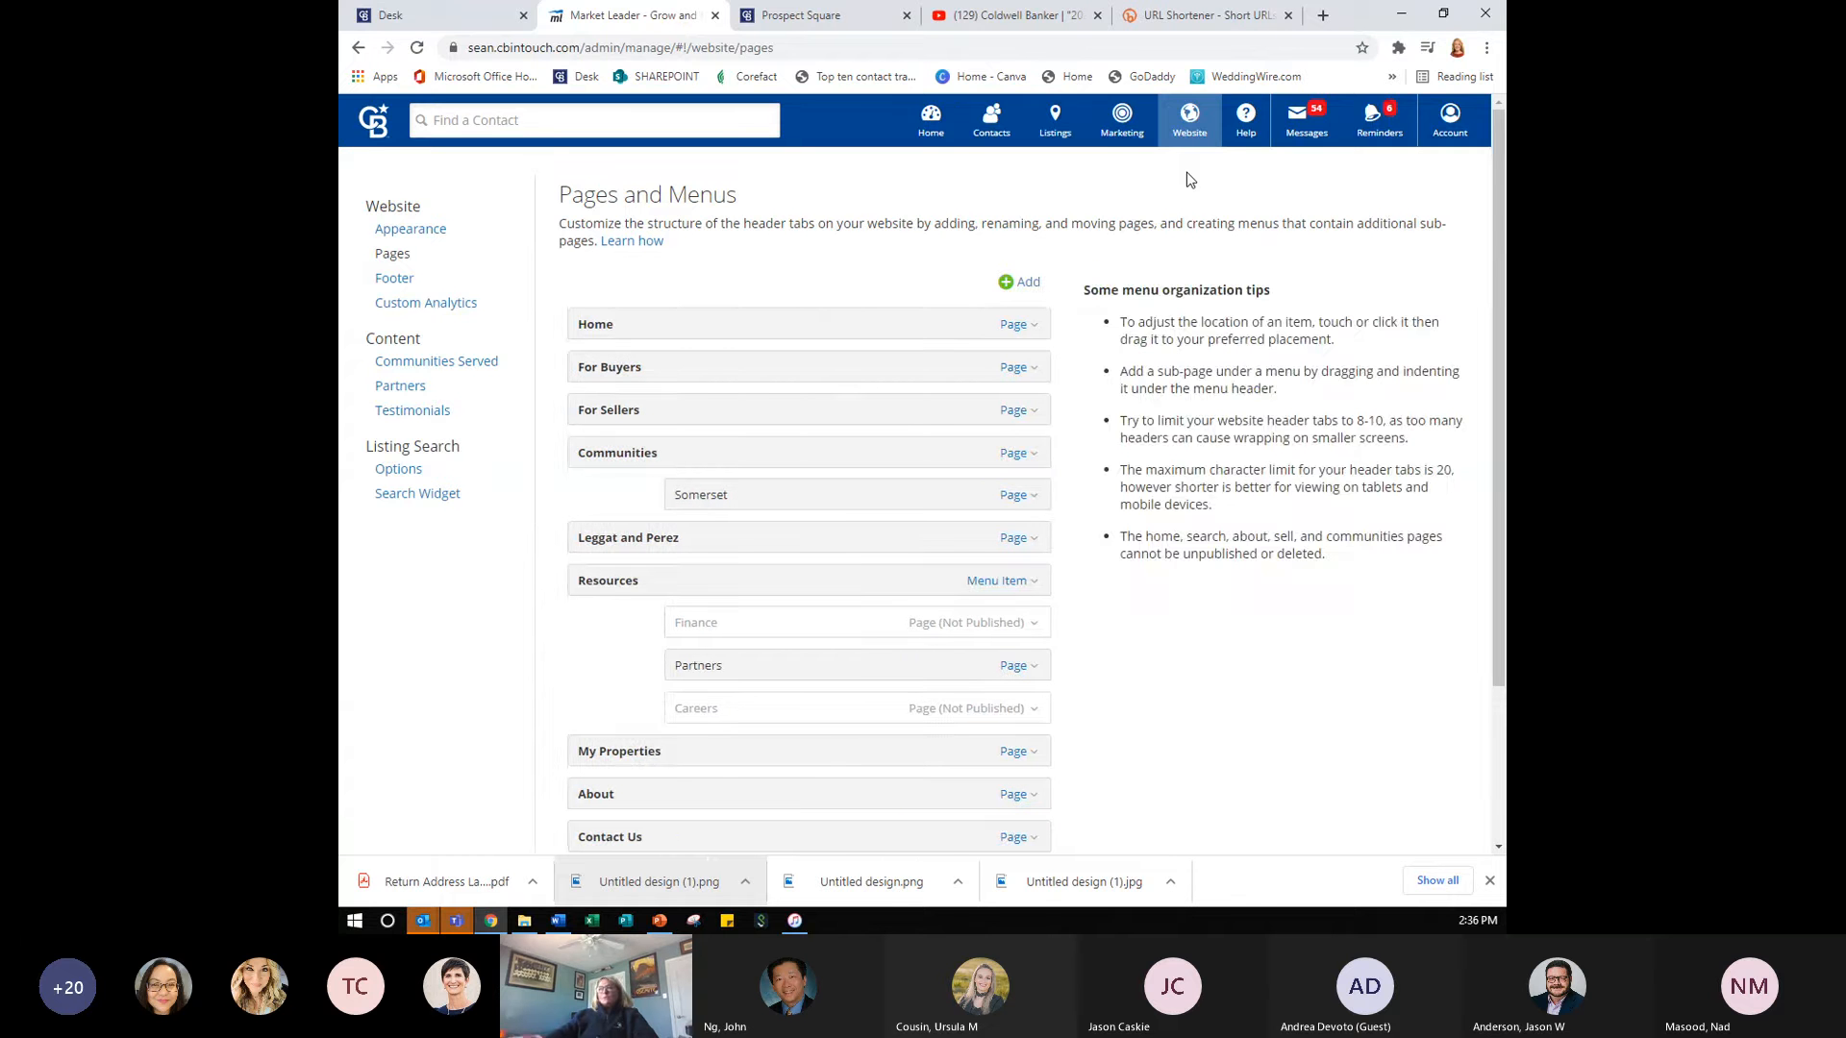
- Open the live agent website to view its home page, and return to the website editor
click(1189, 123)
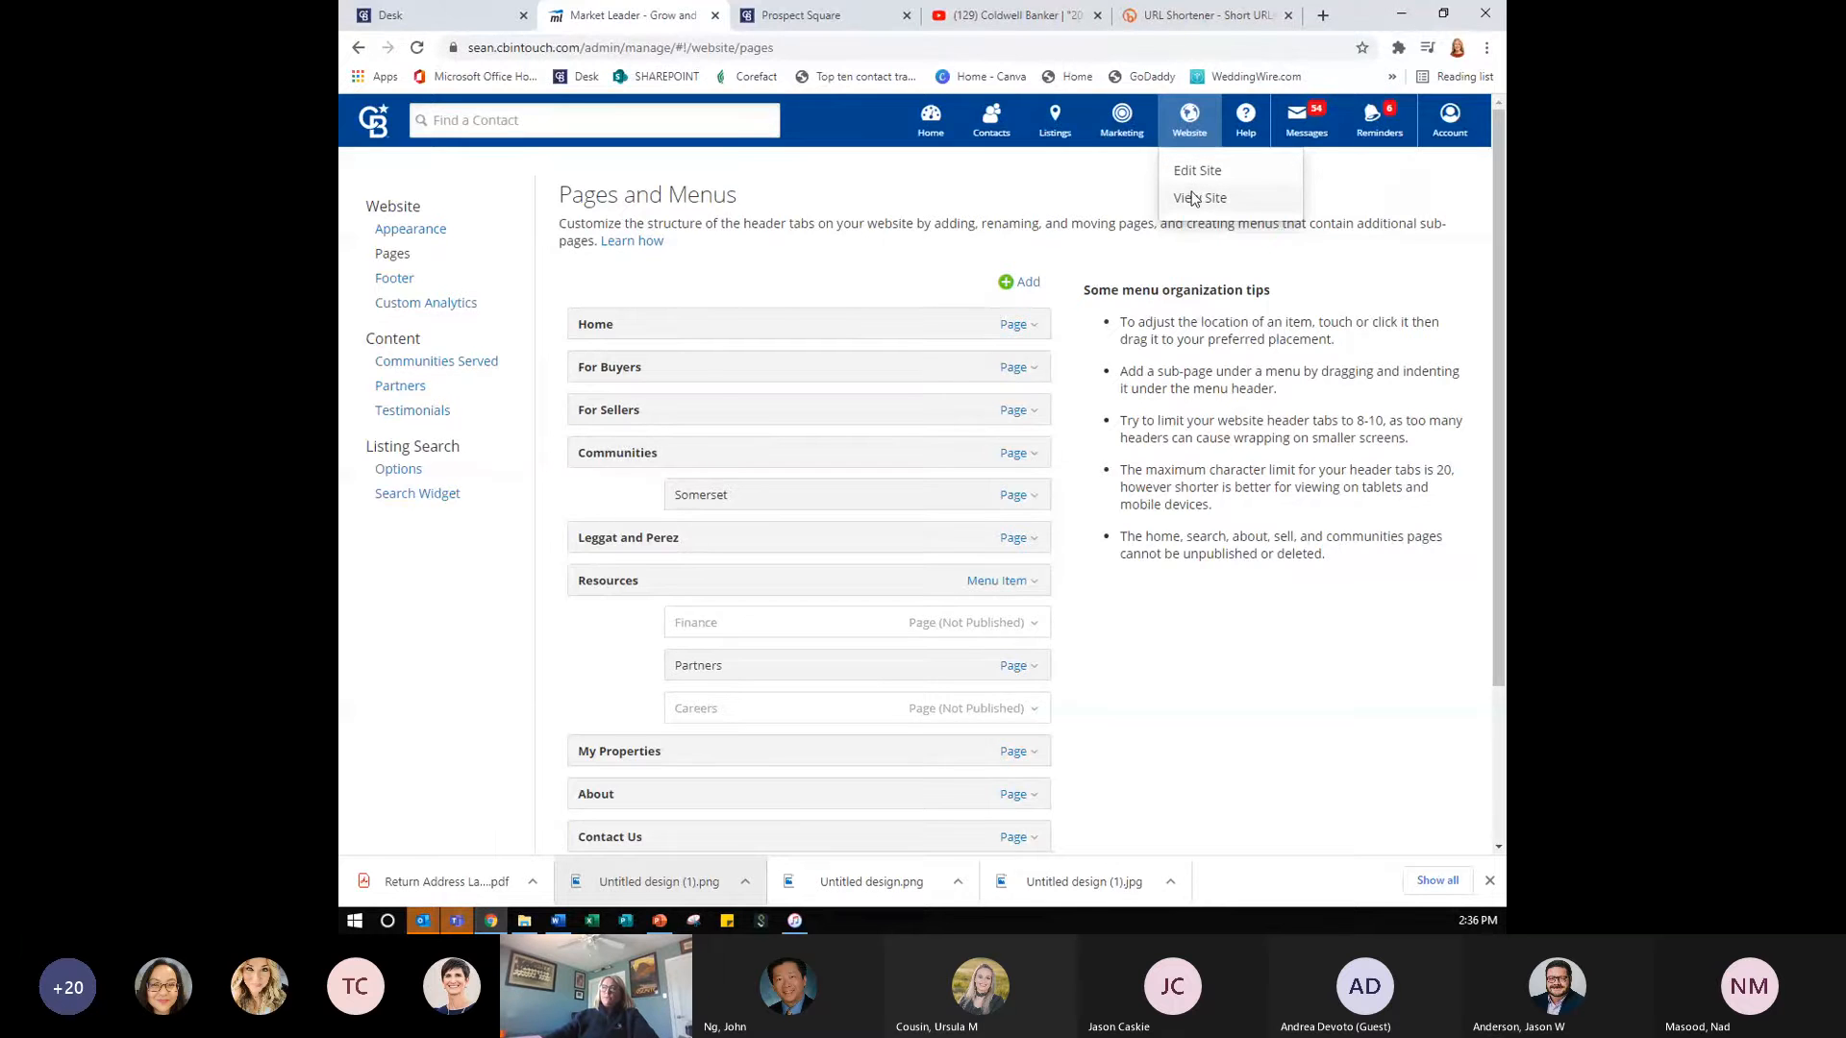
click(1192, 198)
click(564, 27)
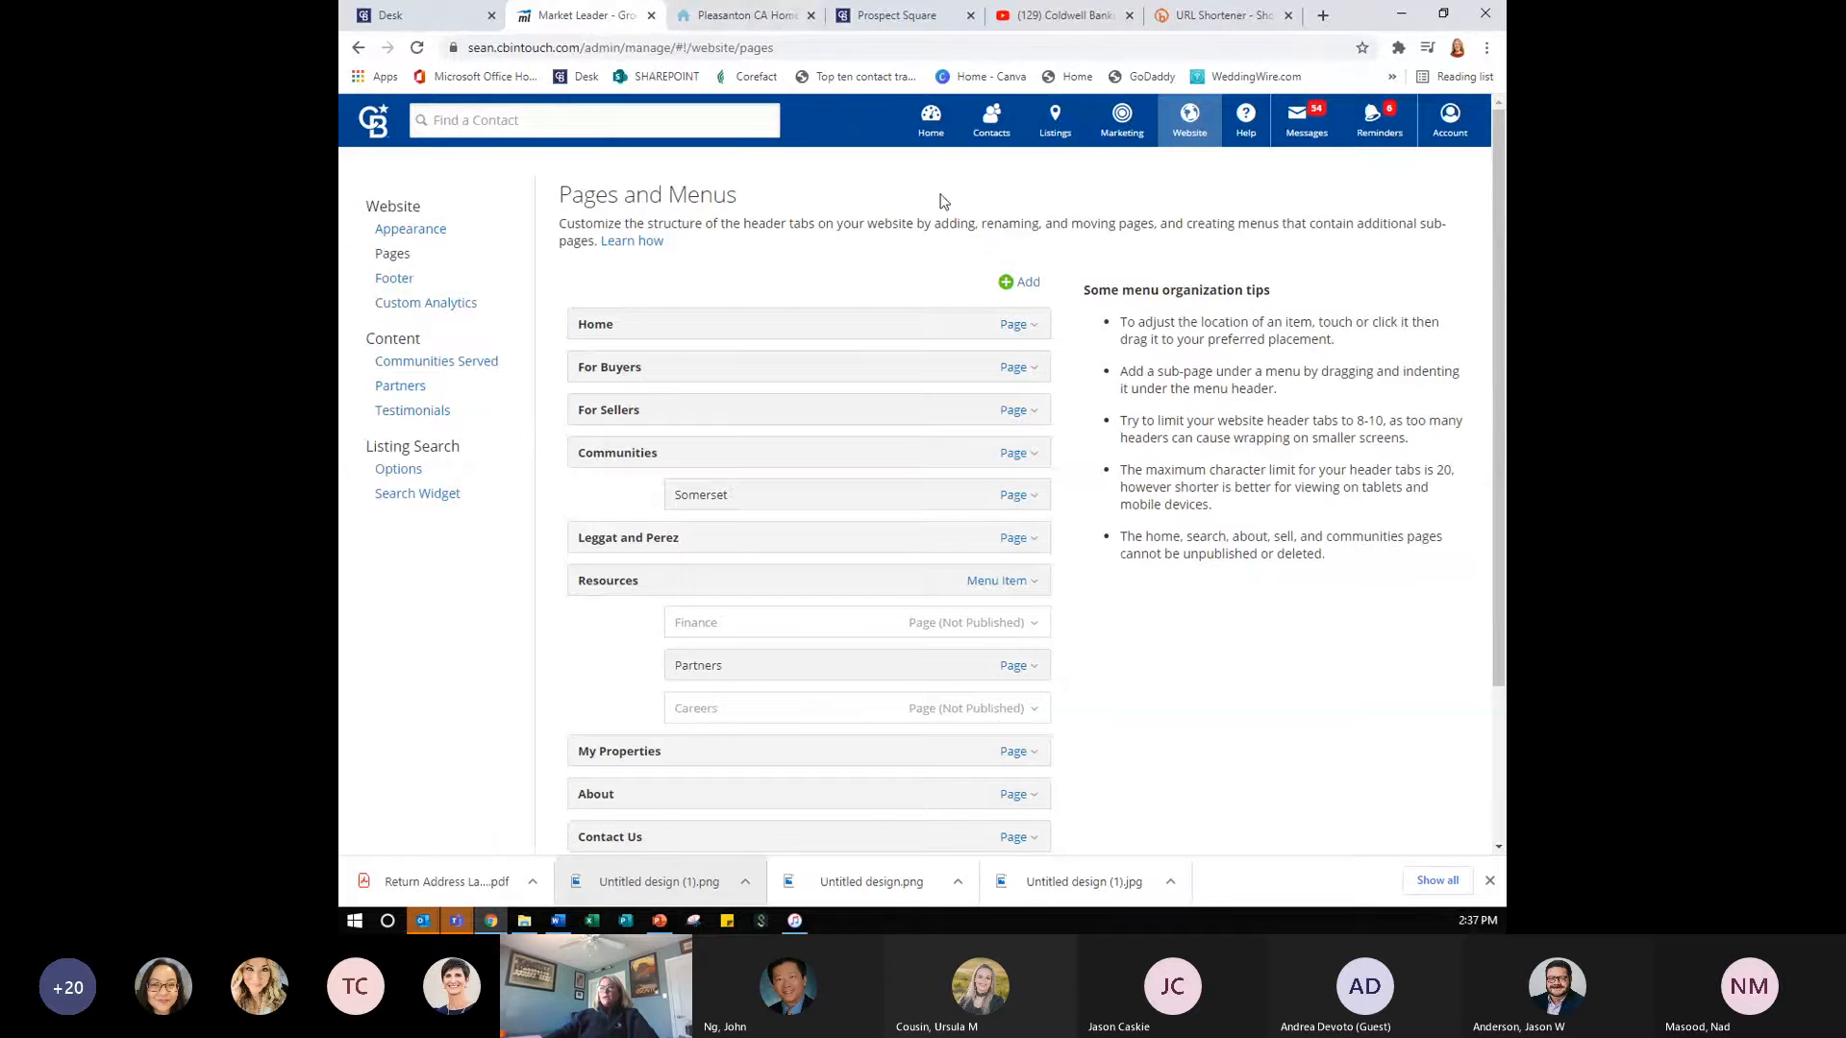
click(750, 14)
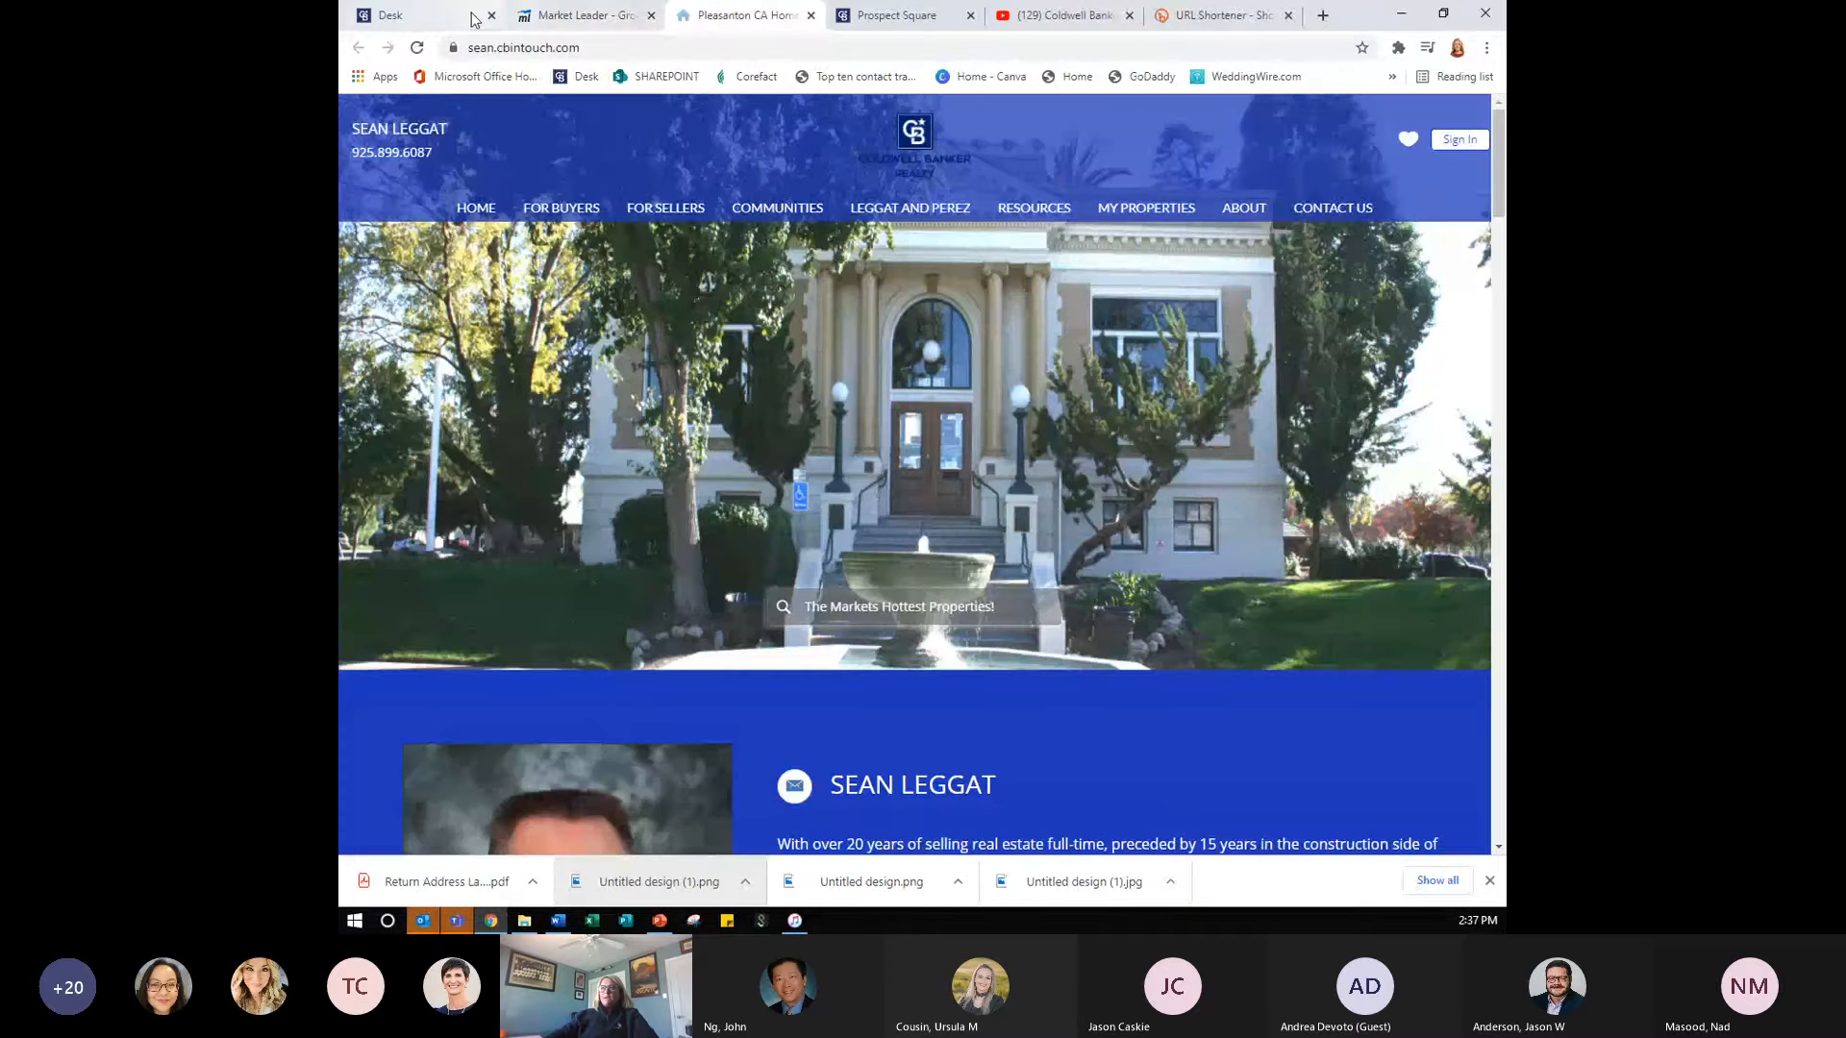
click(557, 11)
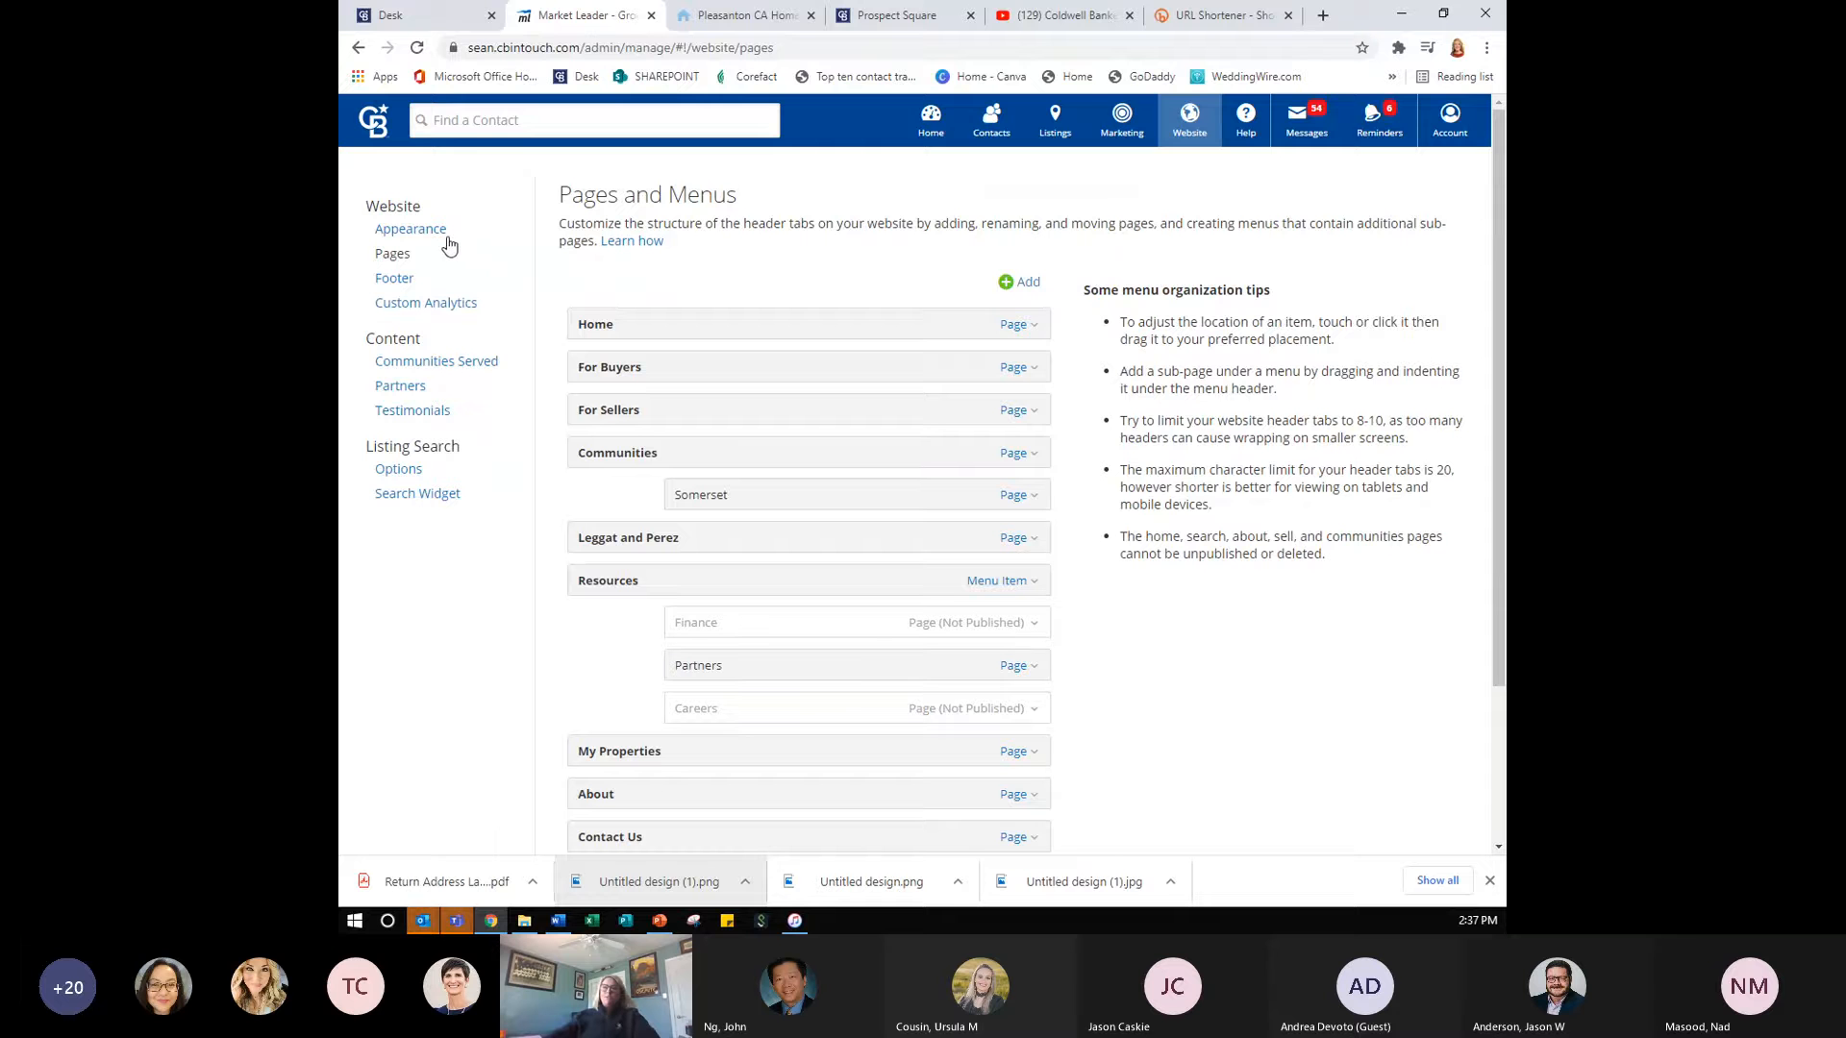
- Open the website appearance settings and look through the stock Coldwell Banker Realty logos, keeping the current logo
key(ctrl)
key(ctrl)
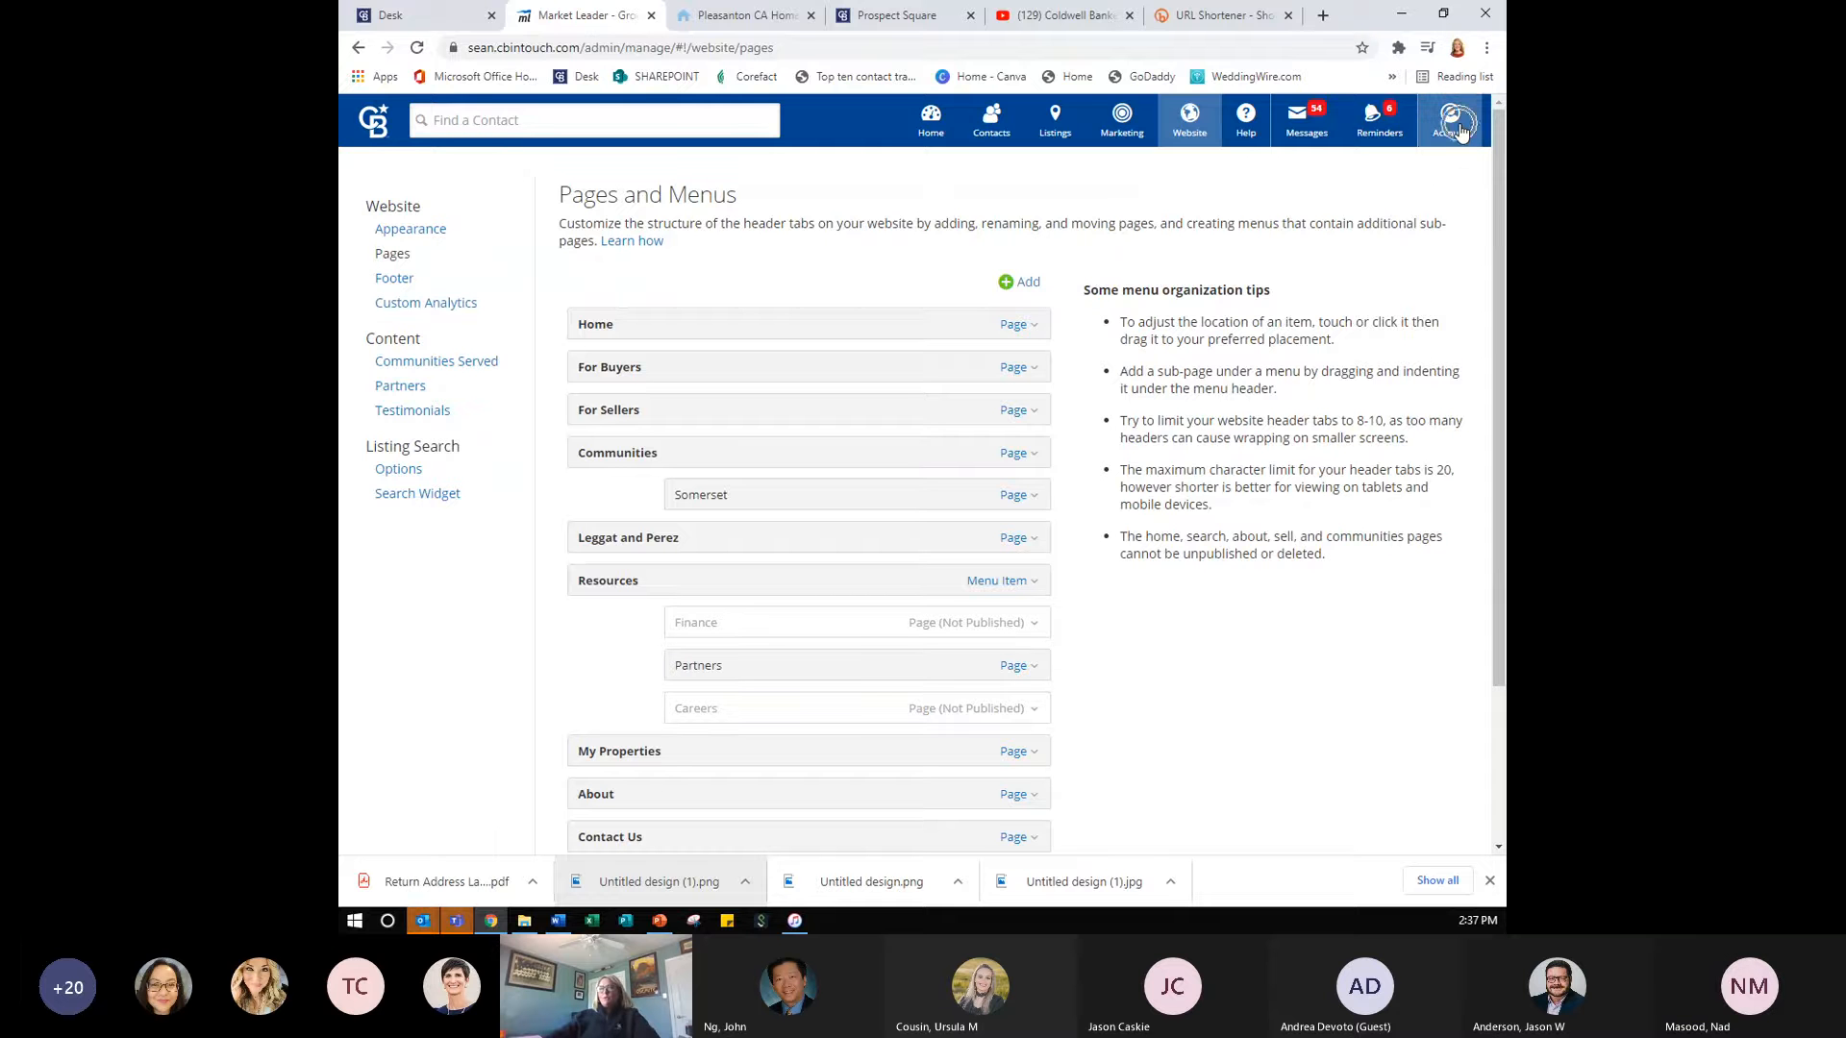
click(410, 231)
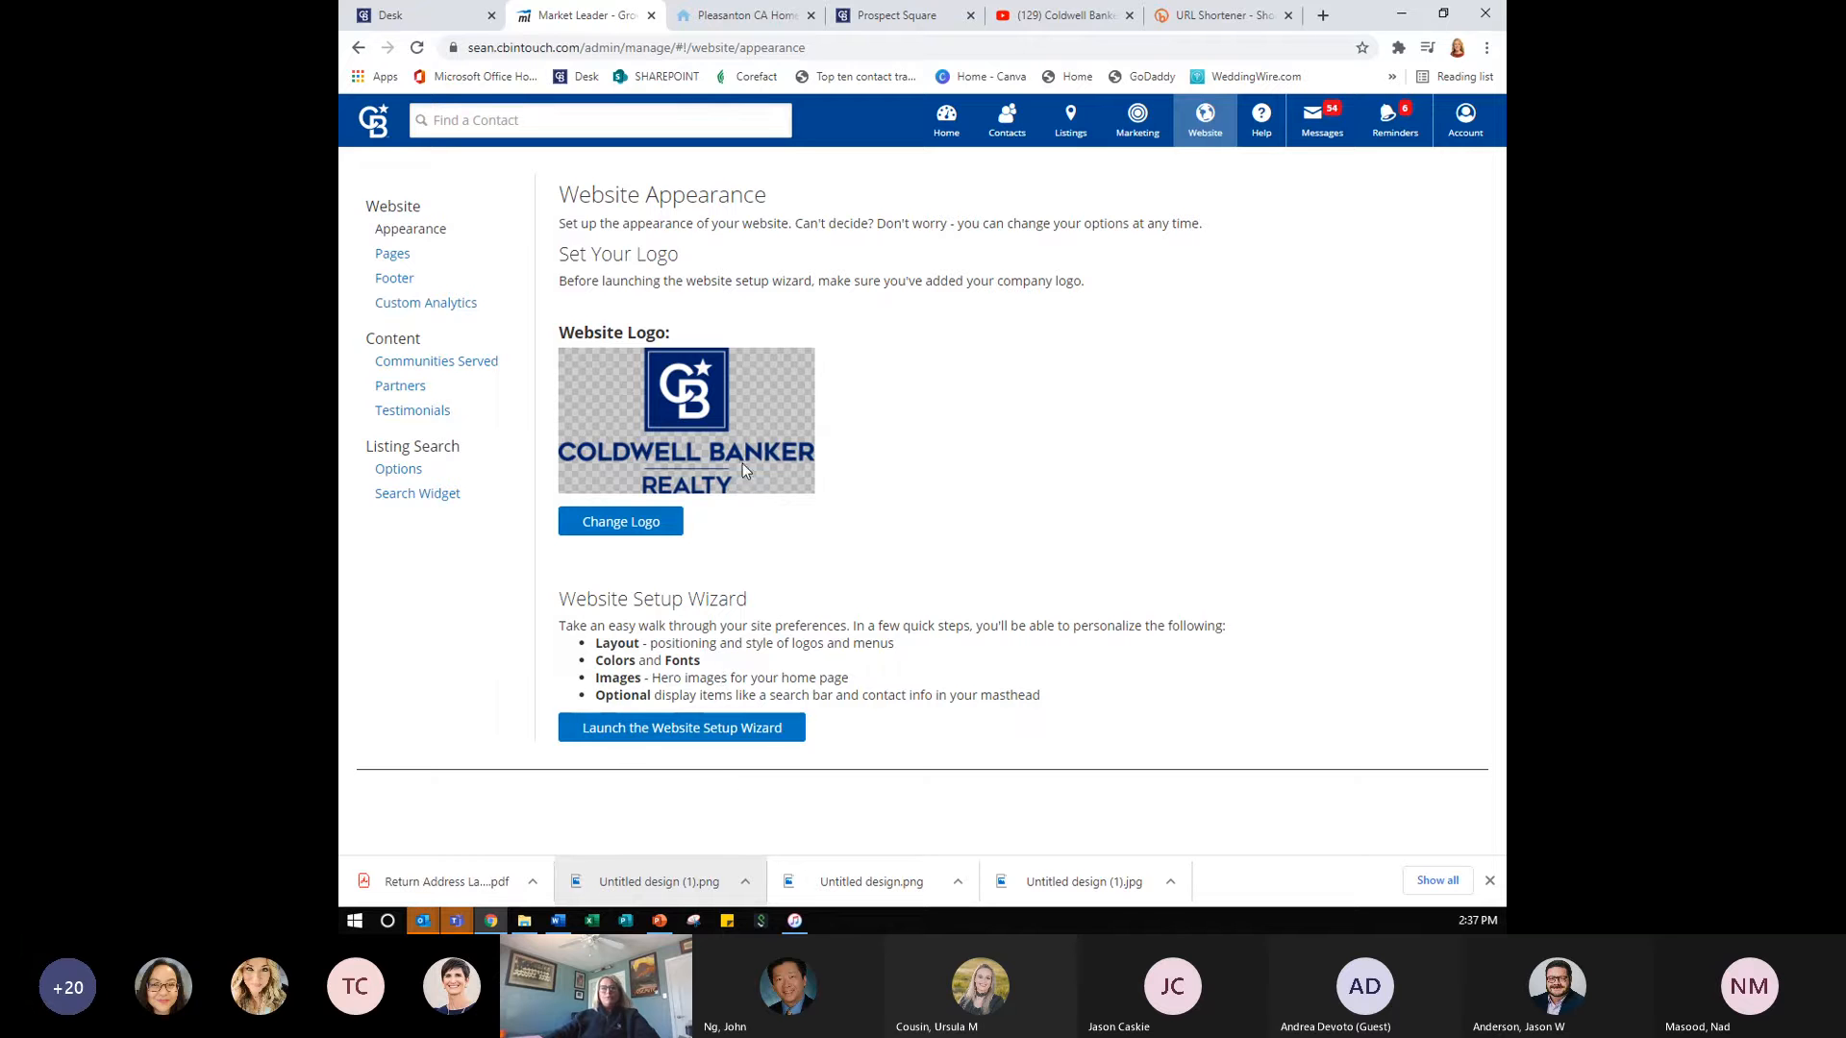
click(660, 533)
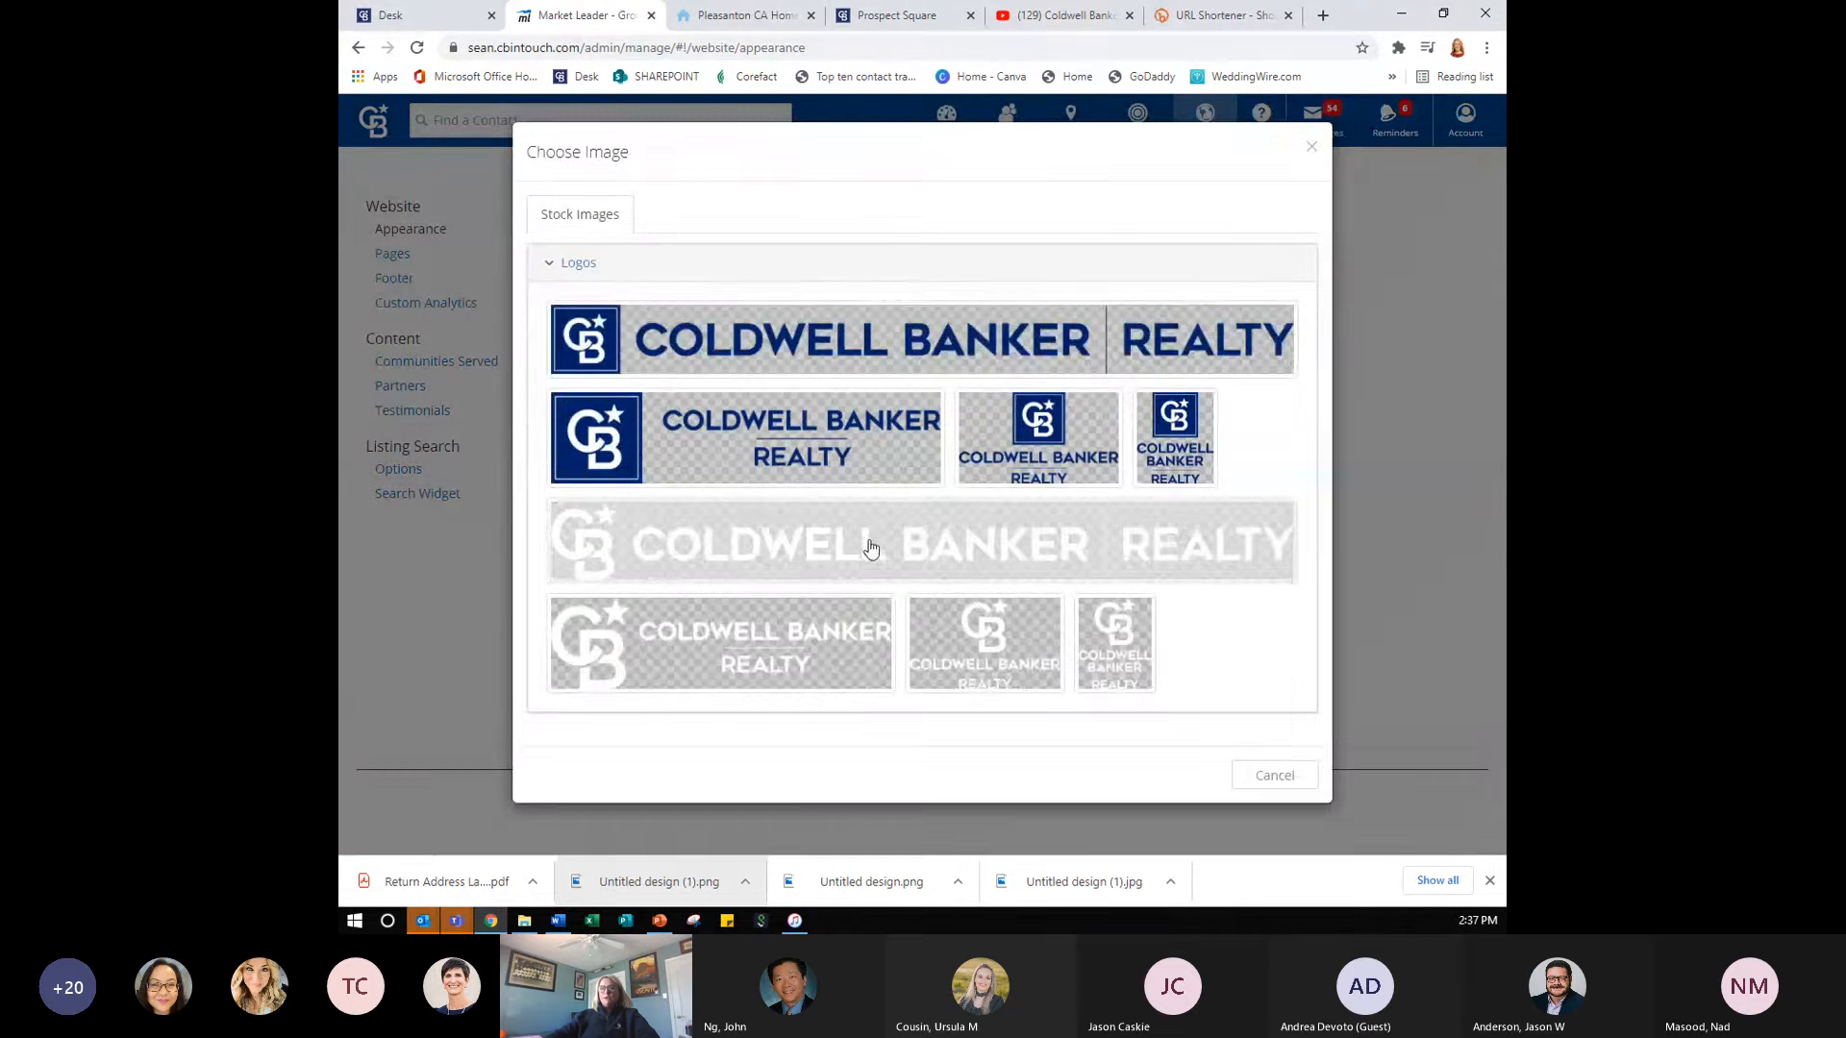
click(1297, 776)
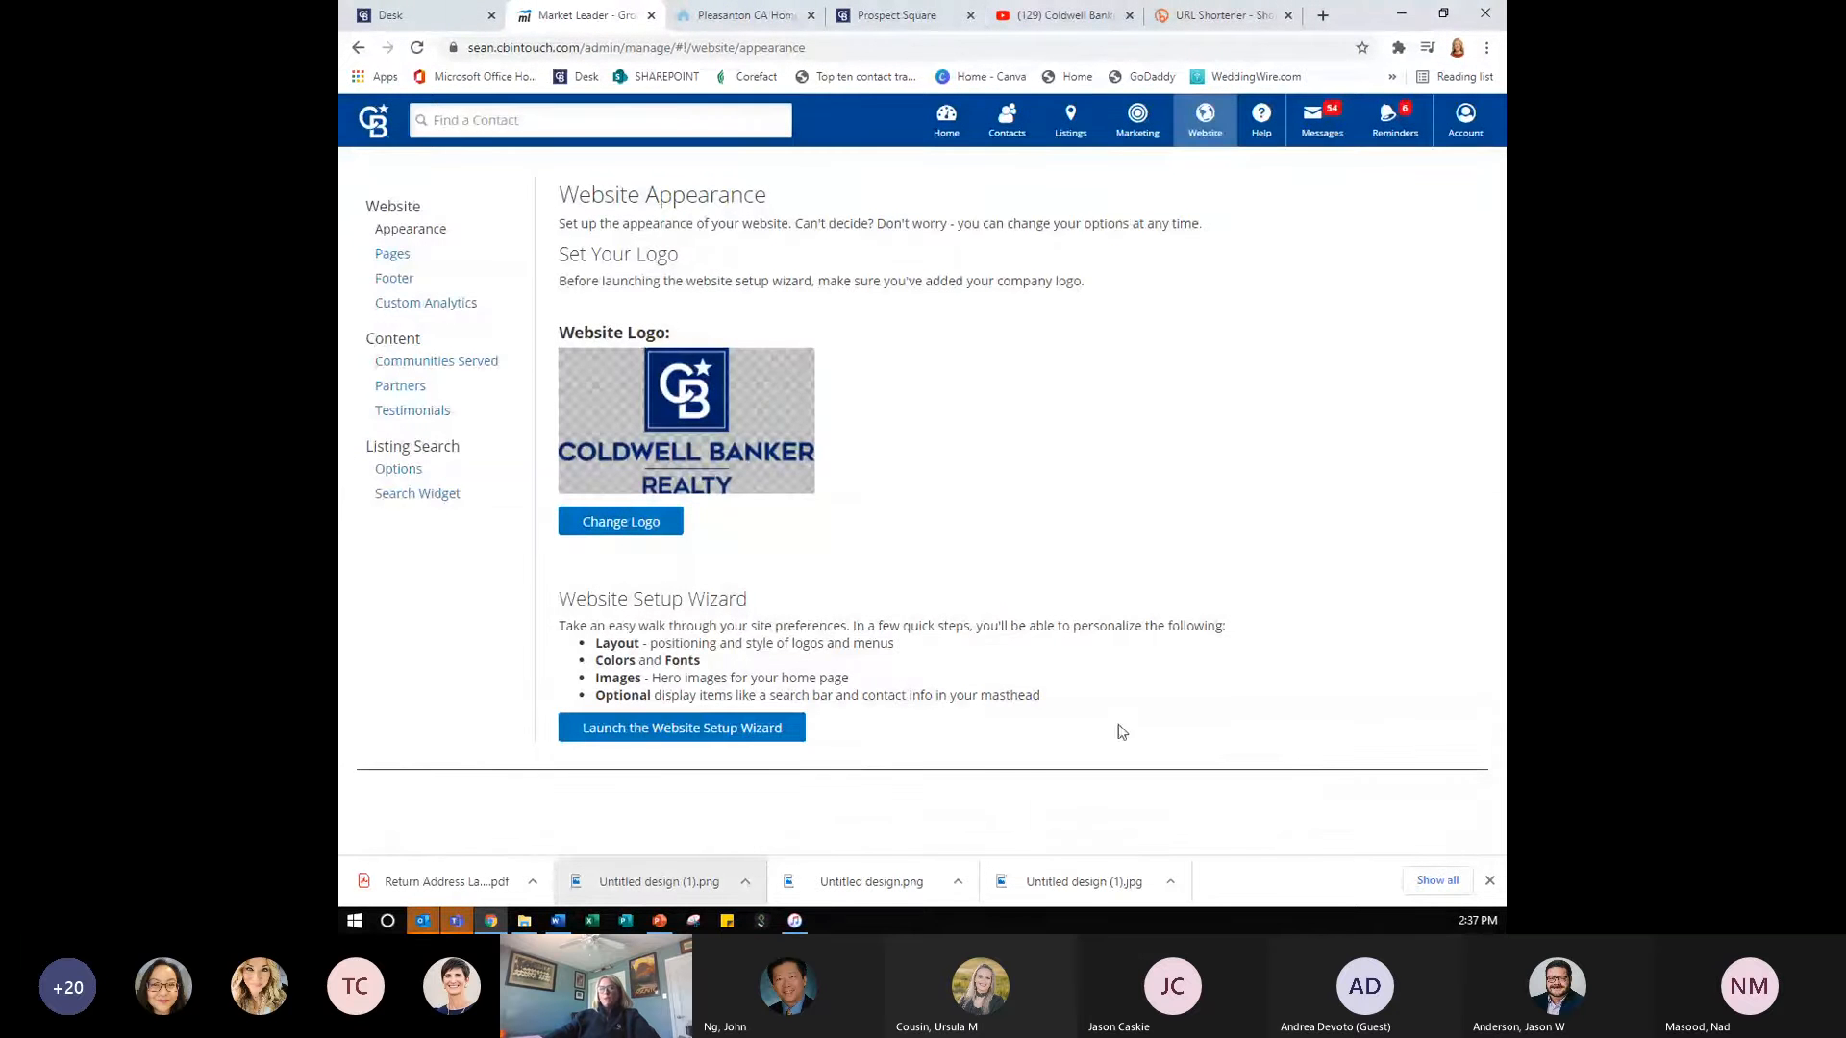
- Launch the Website Setup Wizard, compare the Bungalow, Tudor and Villa layouts, and select Villa
click(746, 735)
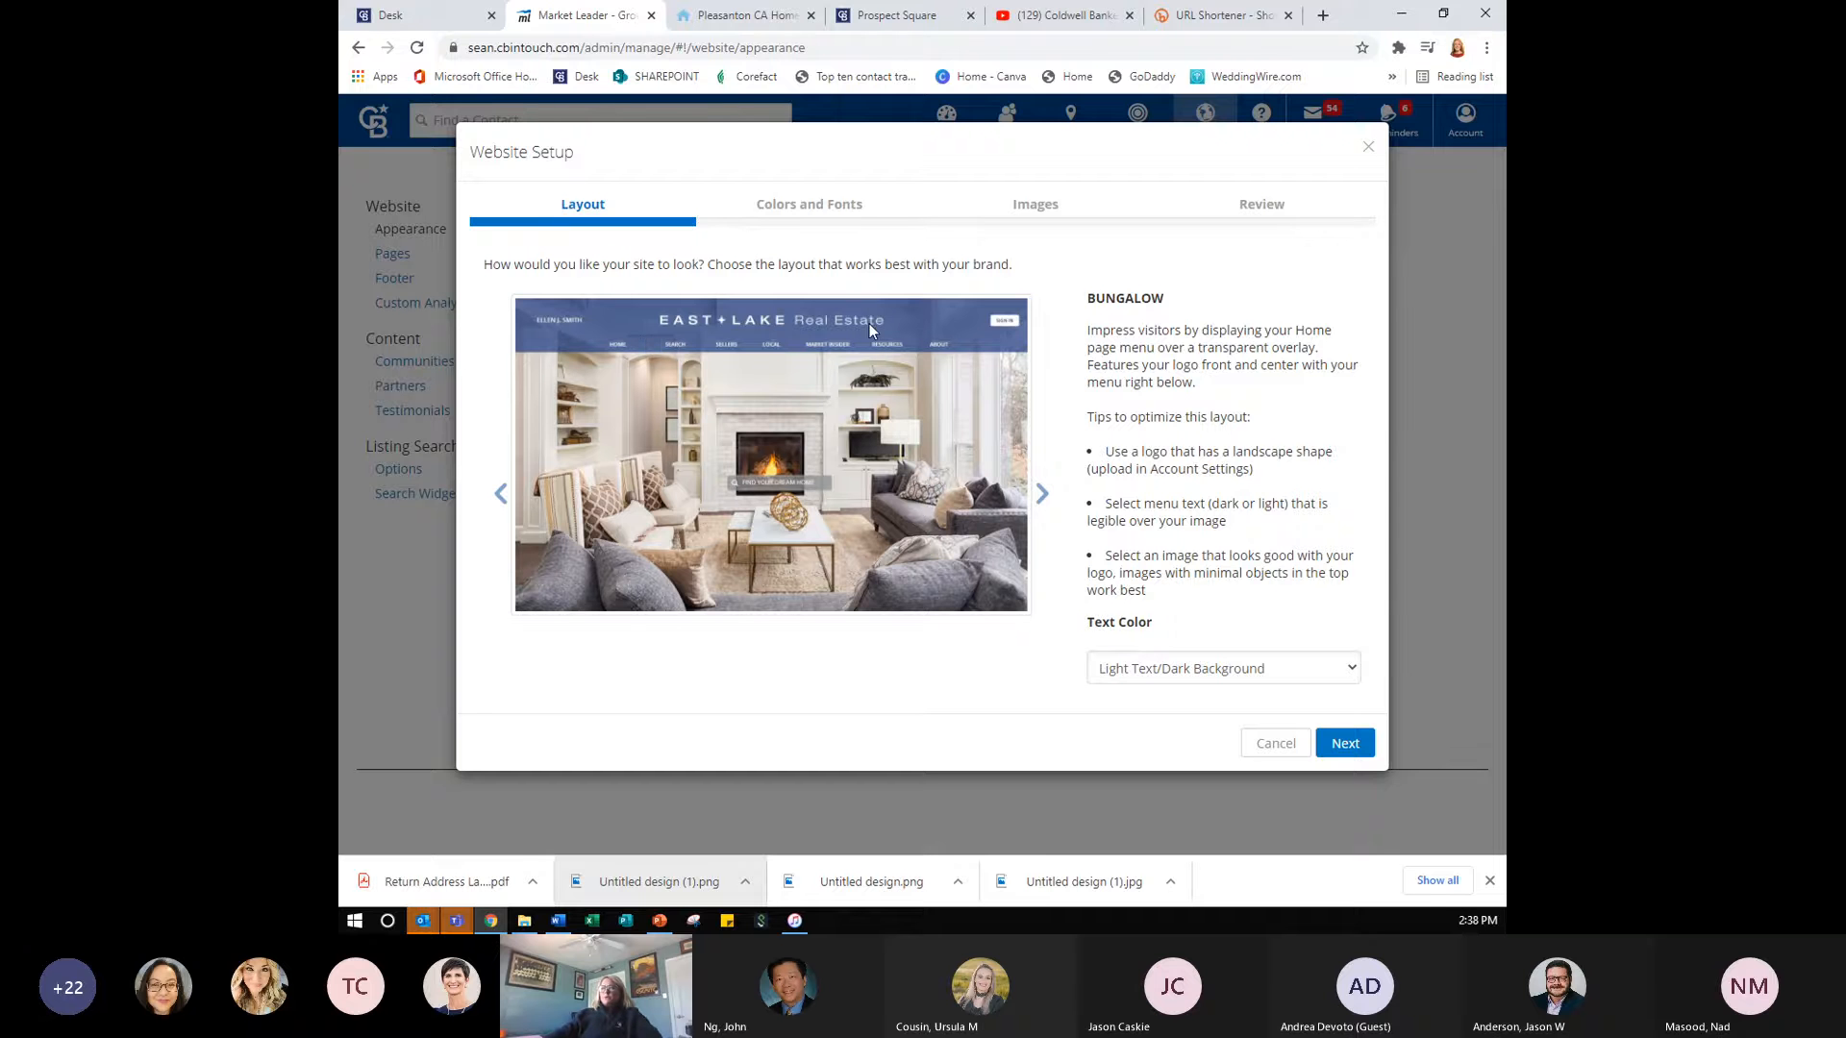
click(1043, 495)
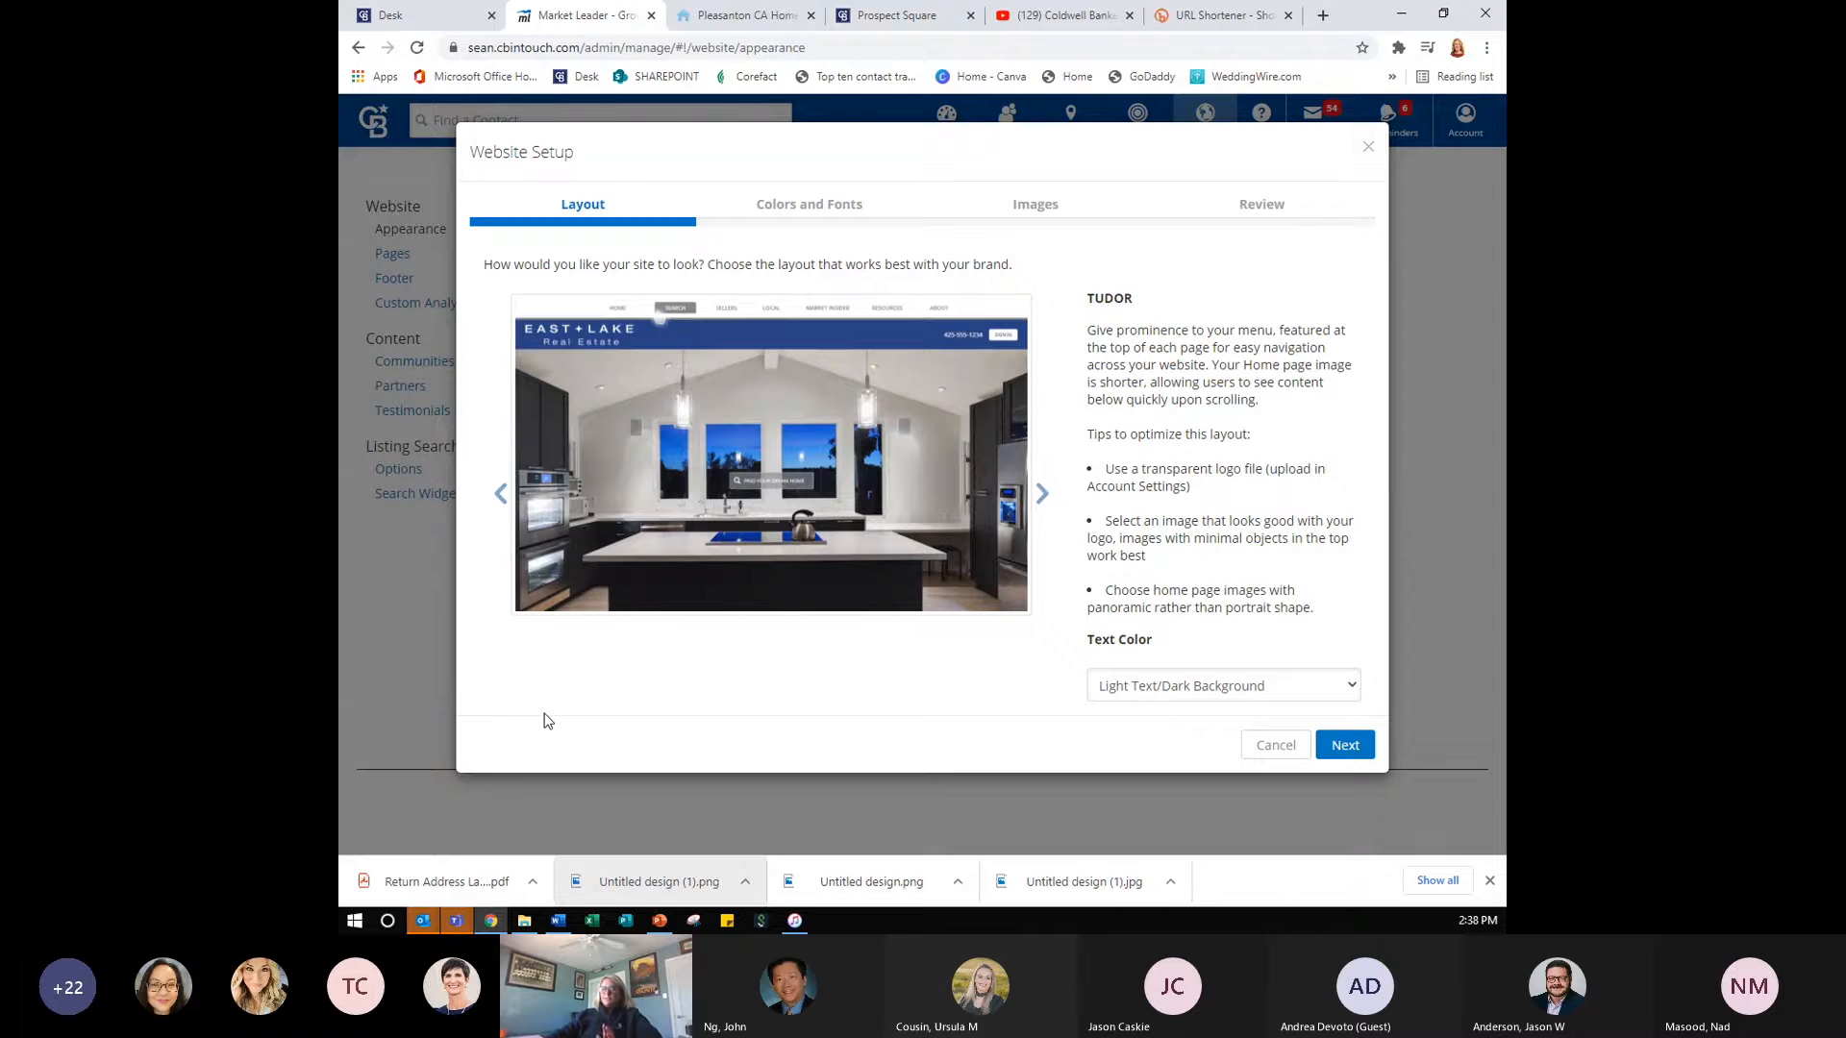
click(1046, 494)
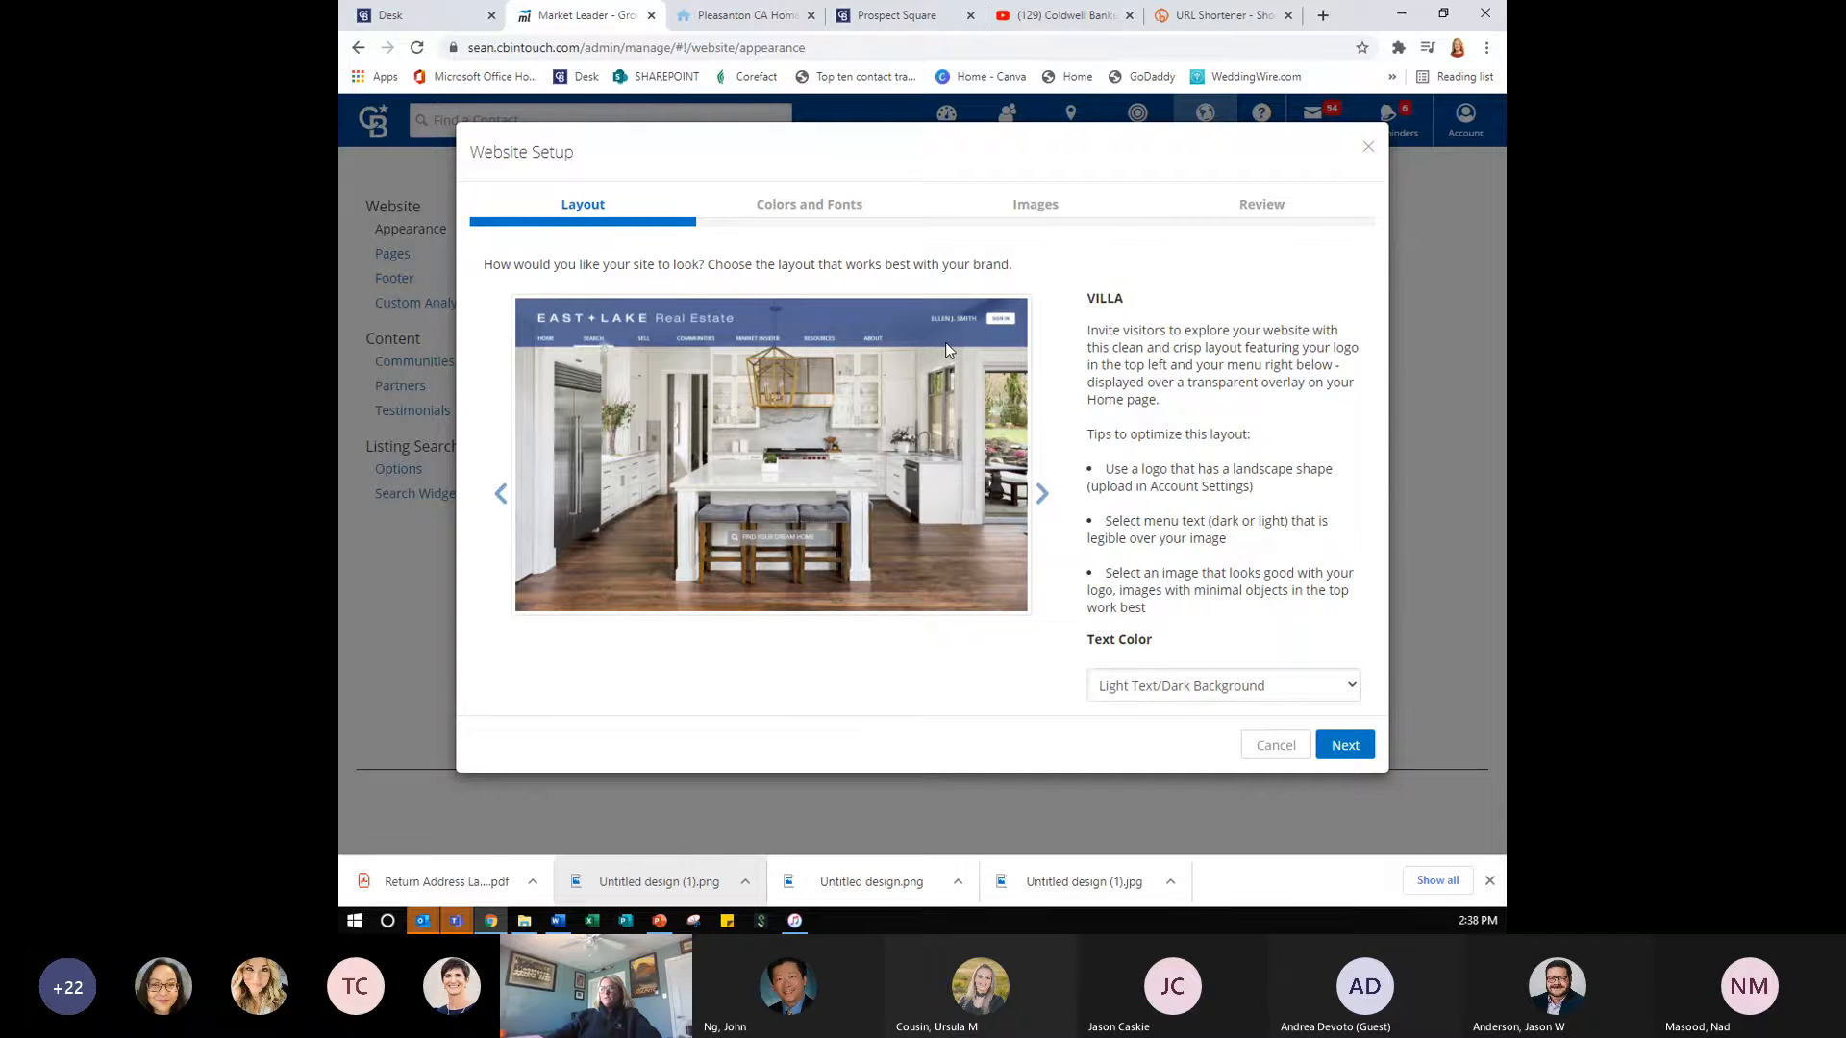
click(1043, 494)
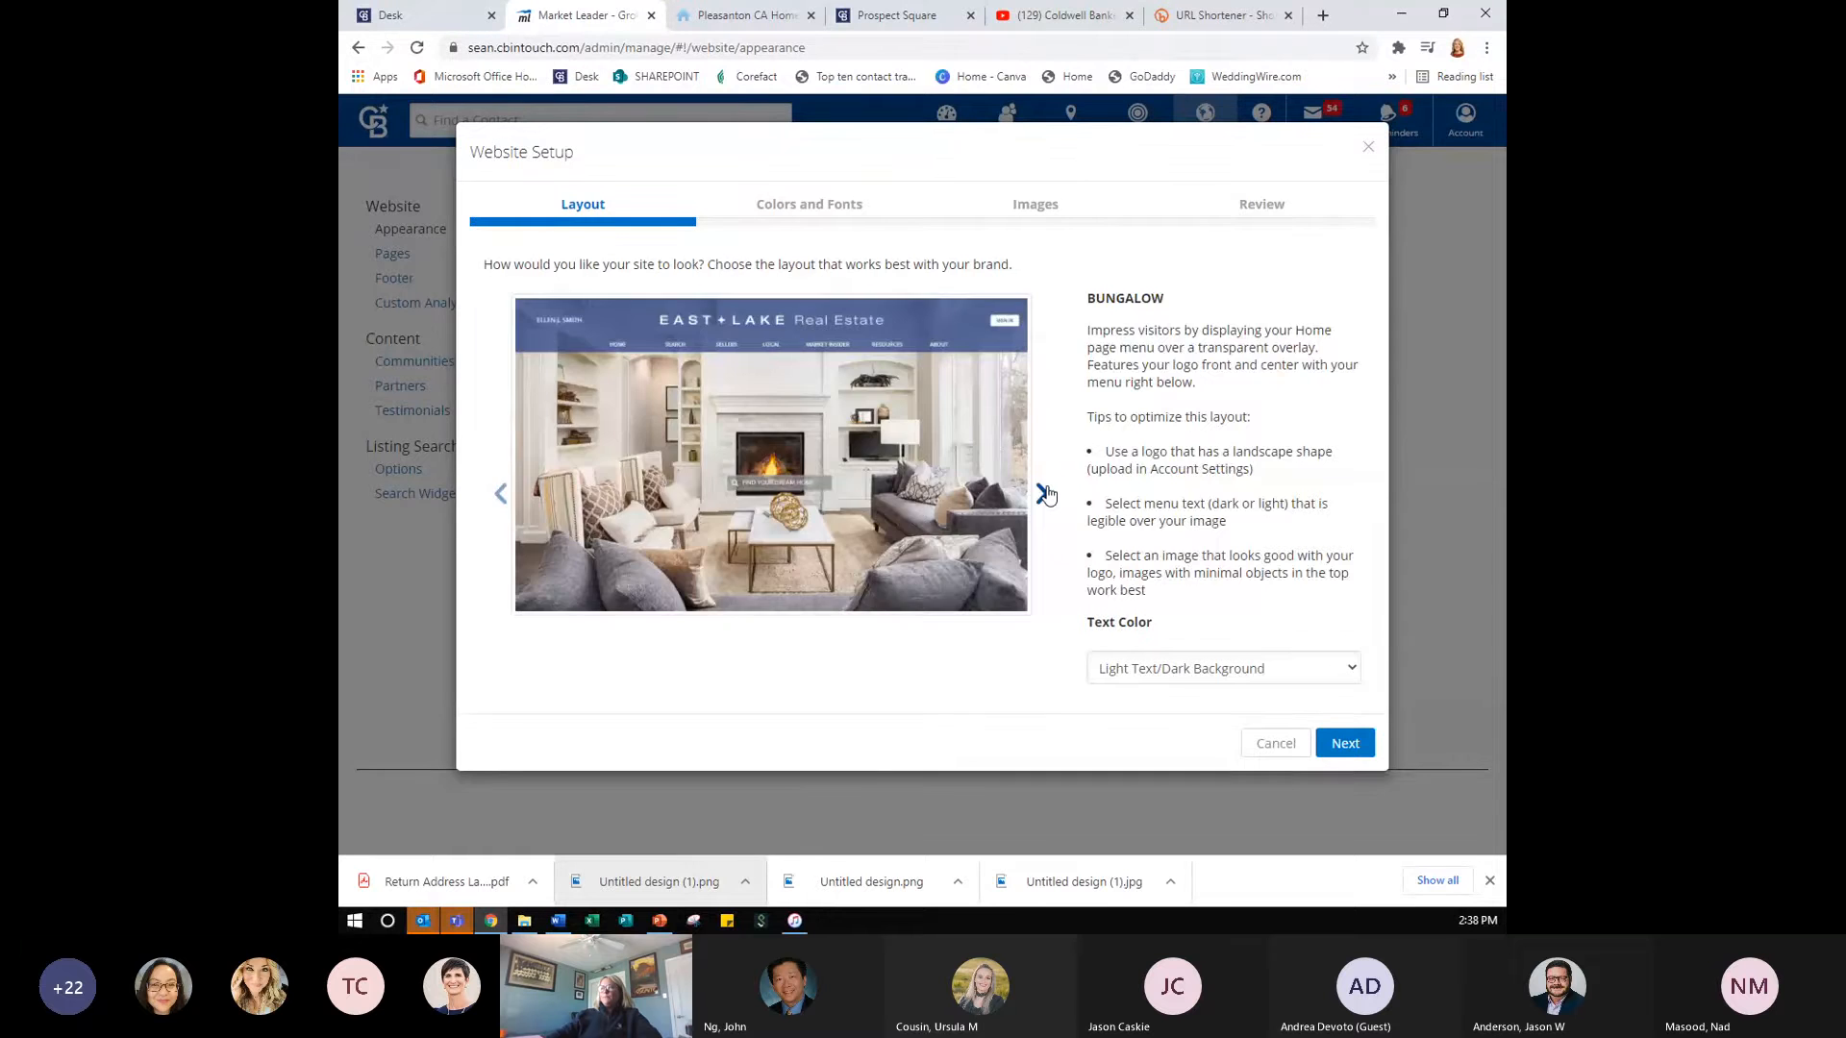
click(1043, 494)
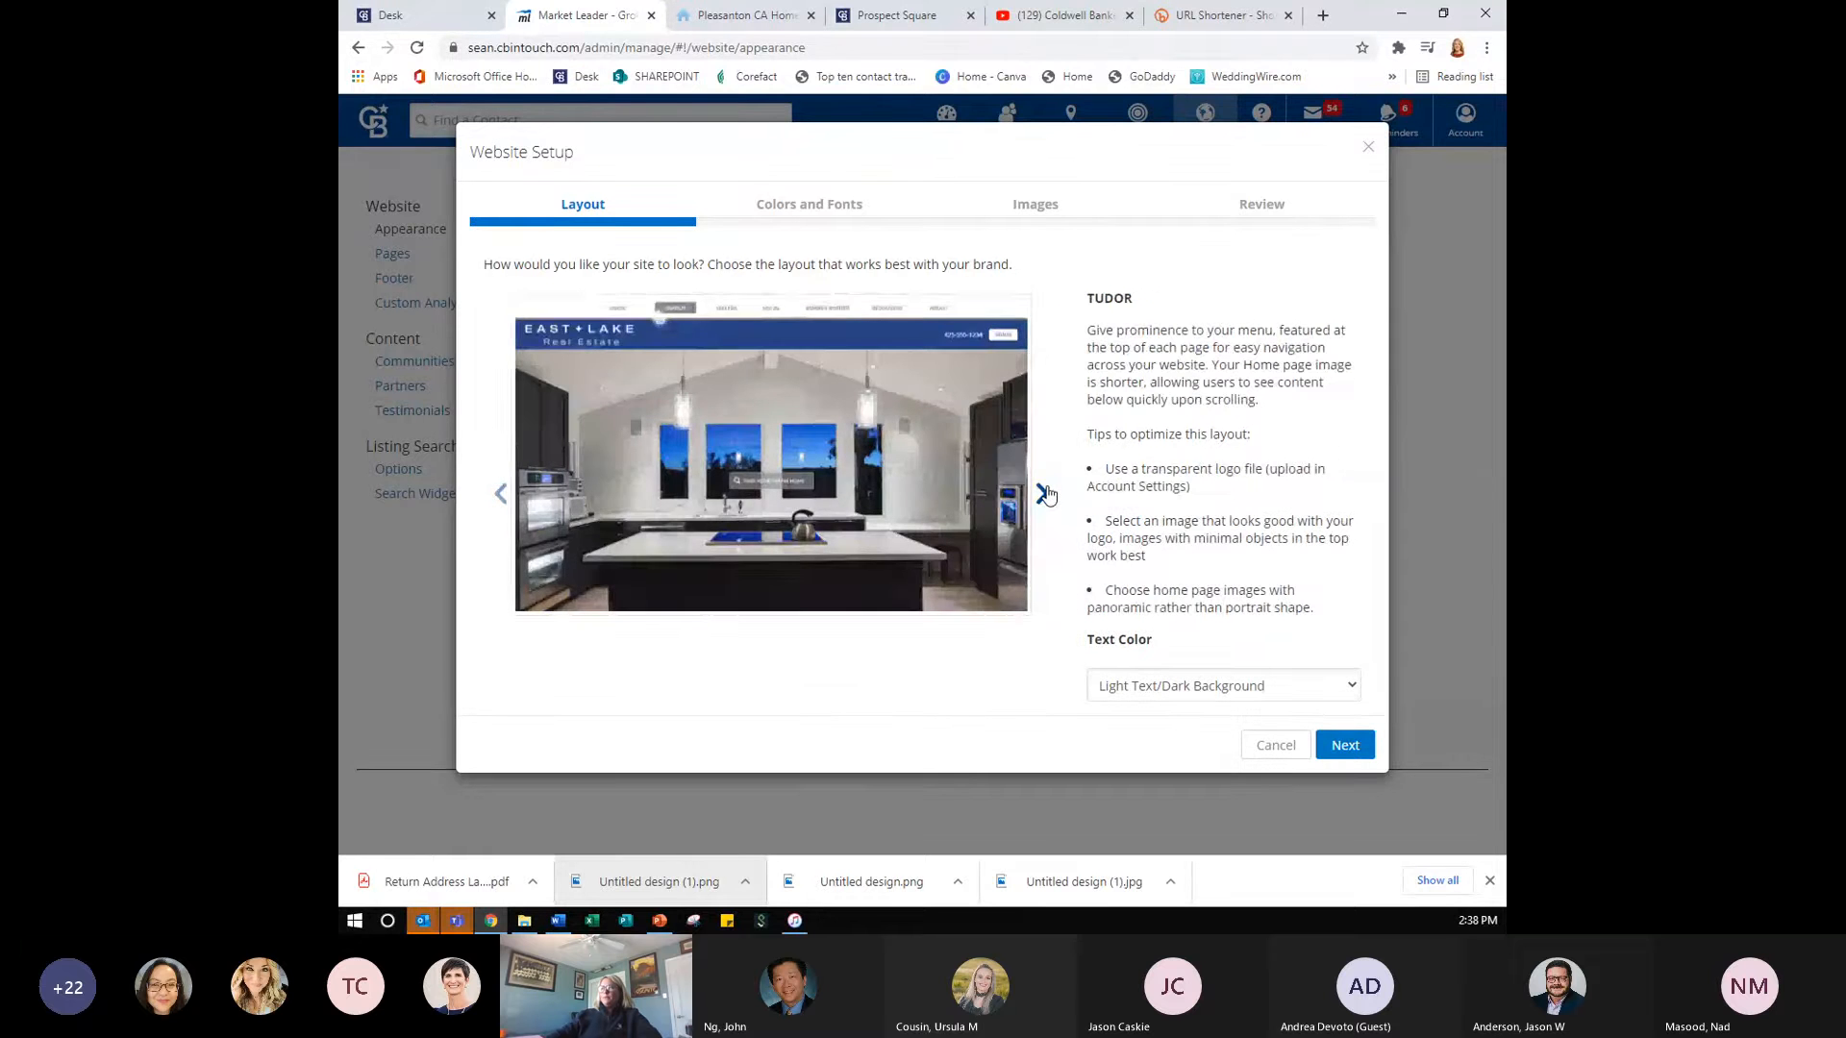
click(1043, 494)
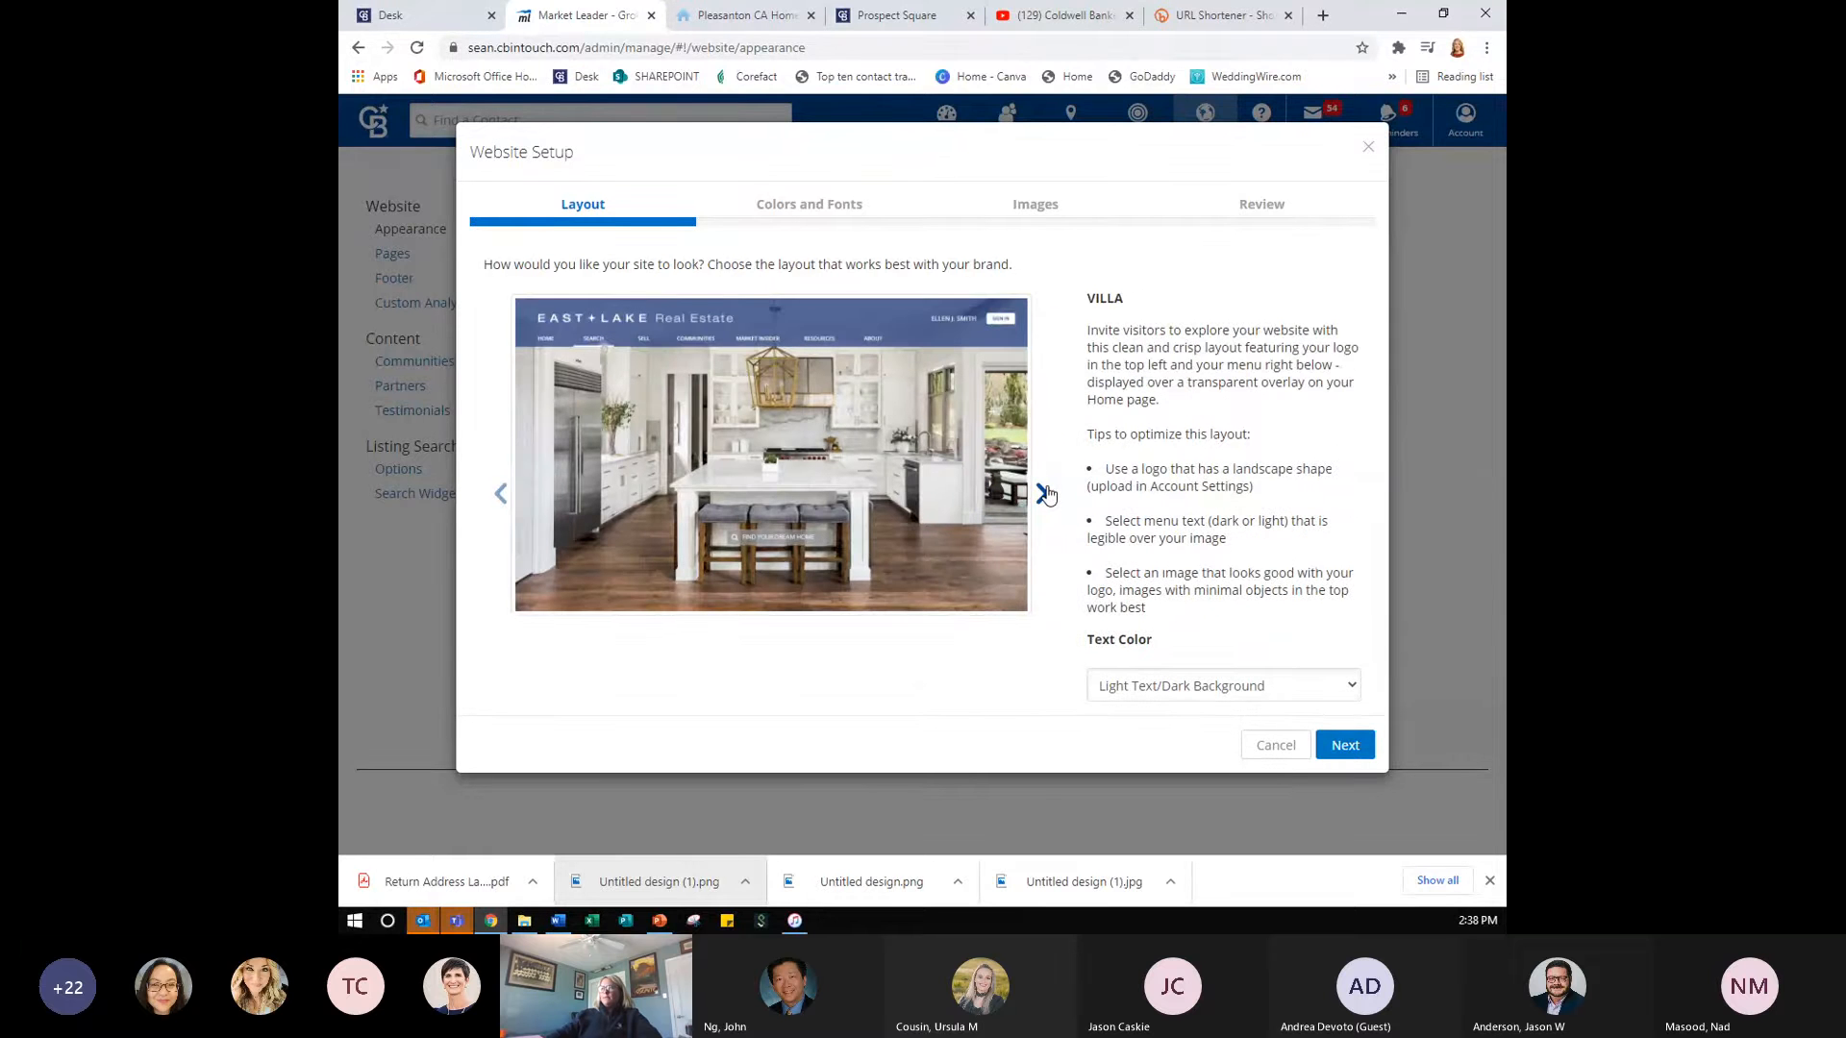
- Try Dark Text/Light Background as the Villa layout's text color, and restore Light Text/Dark Background
click(1188, 688)
click(1188, 688)
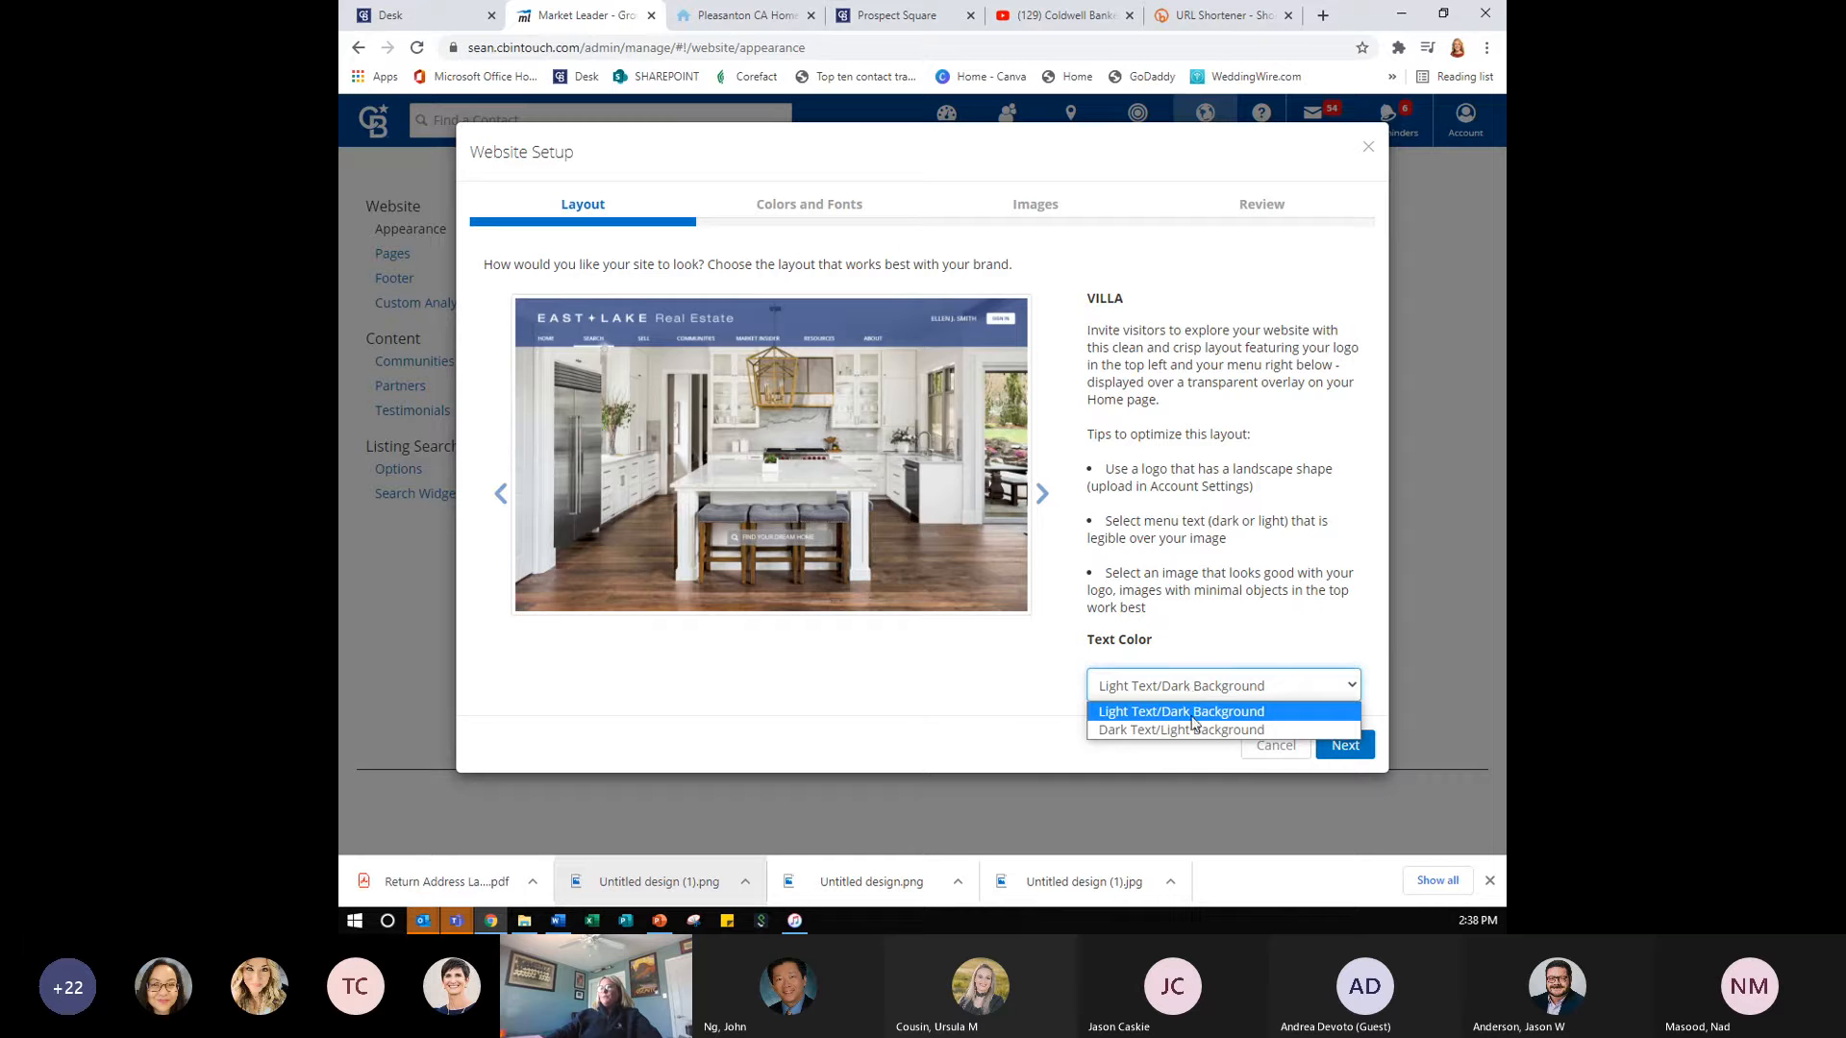
click(1193, 729)
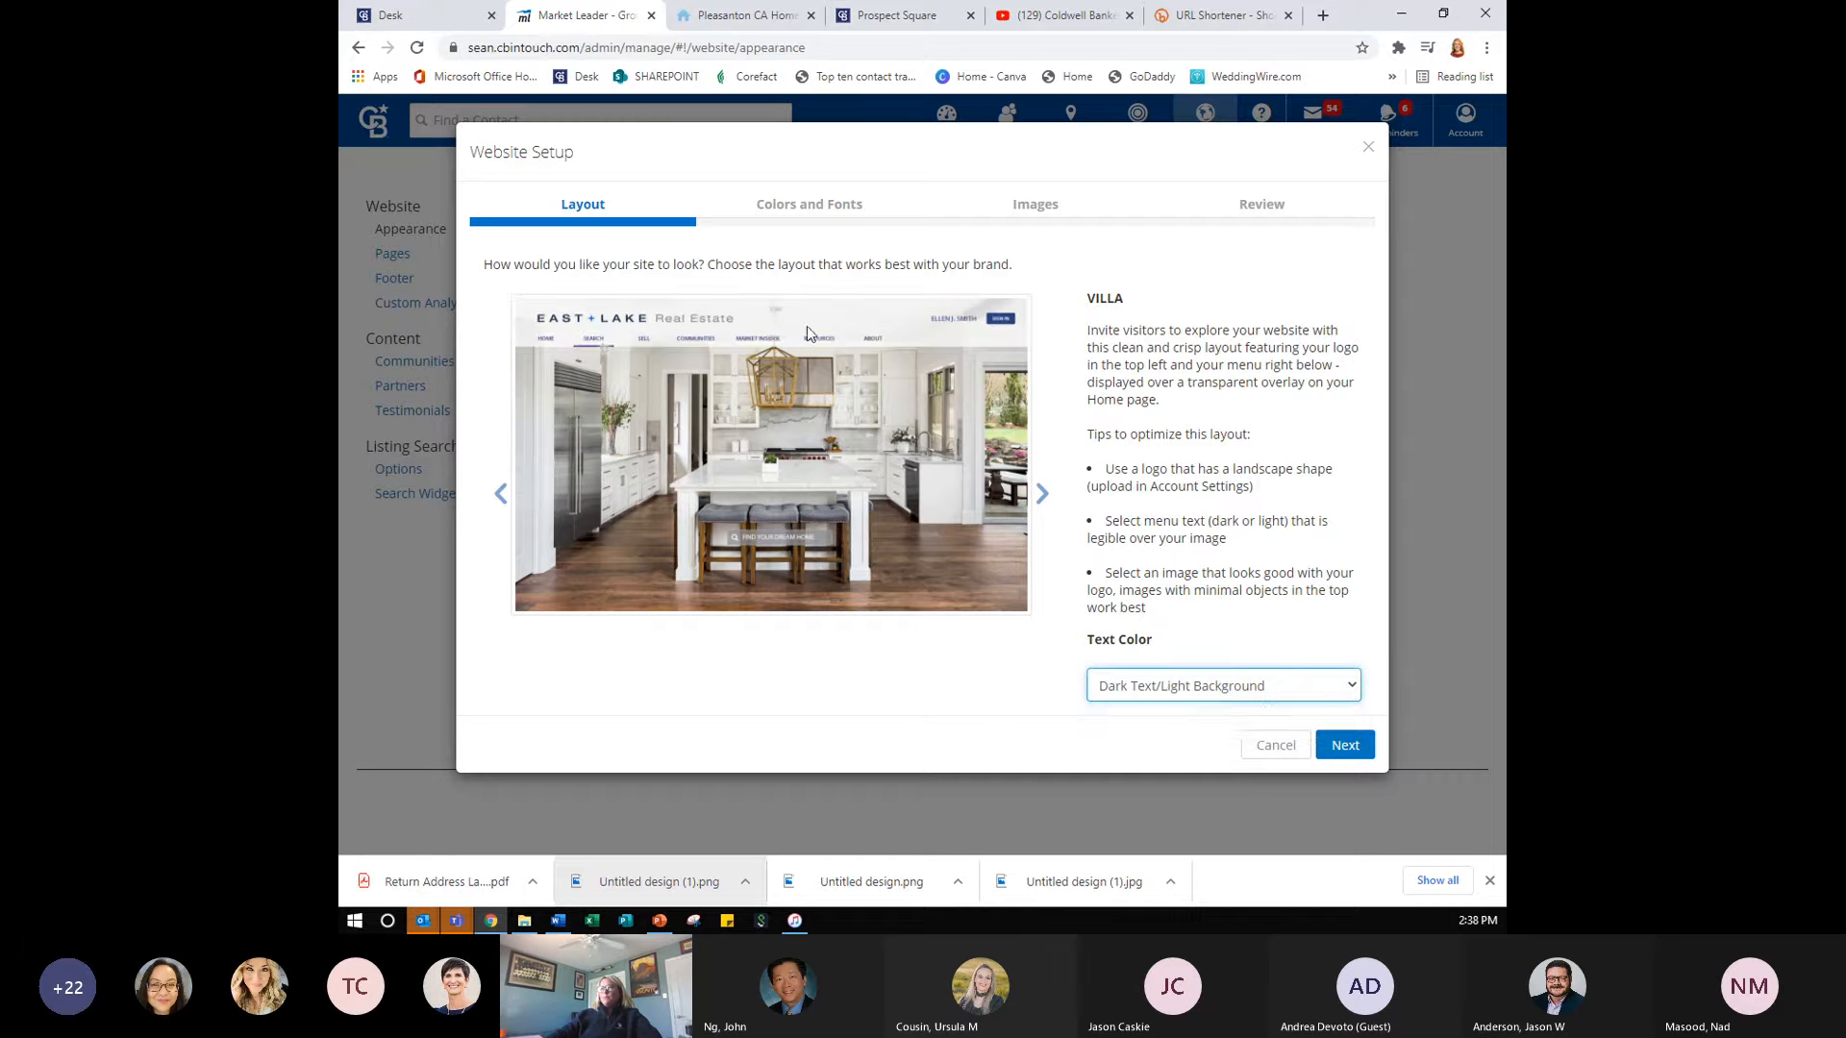
click(1157, 688)
click(1154, 713)
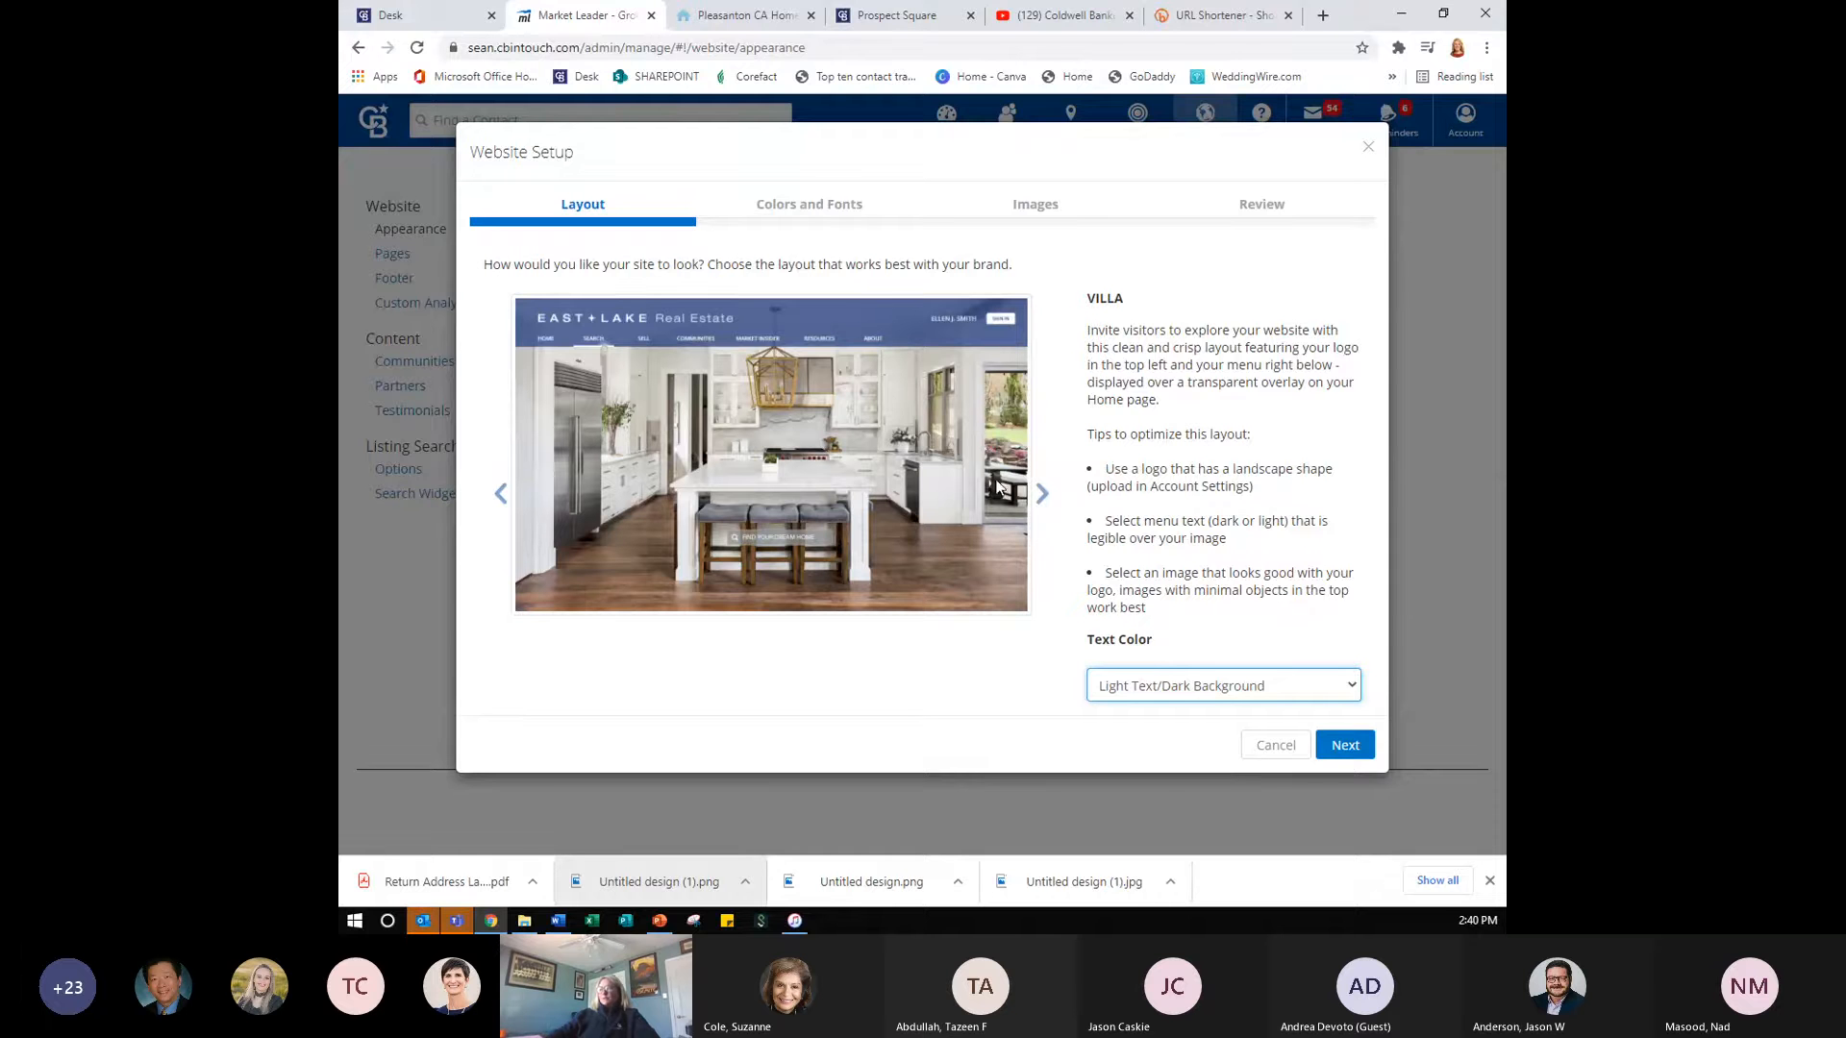
- Advance the wizard to the colors and fonts settings and inspect the primary accent color's picker without changing it
click(1330, 751)
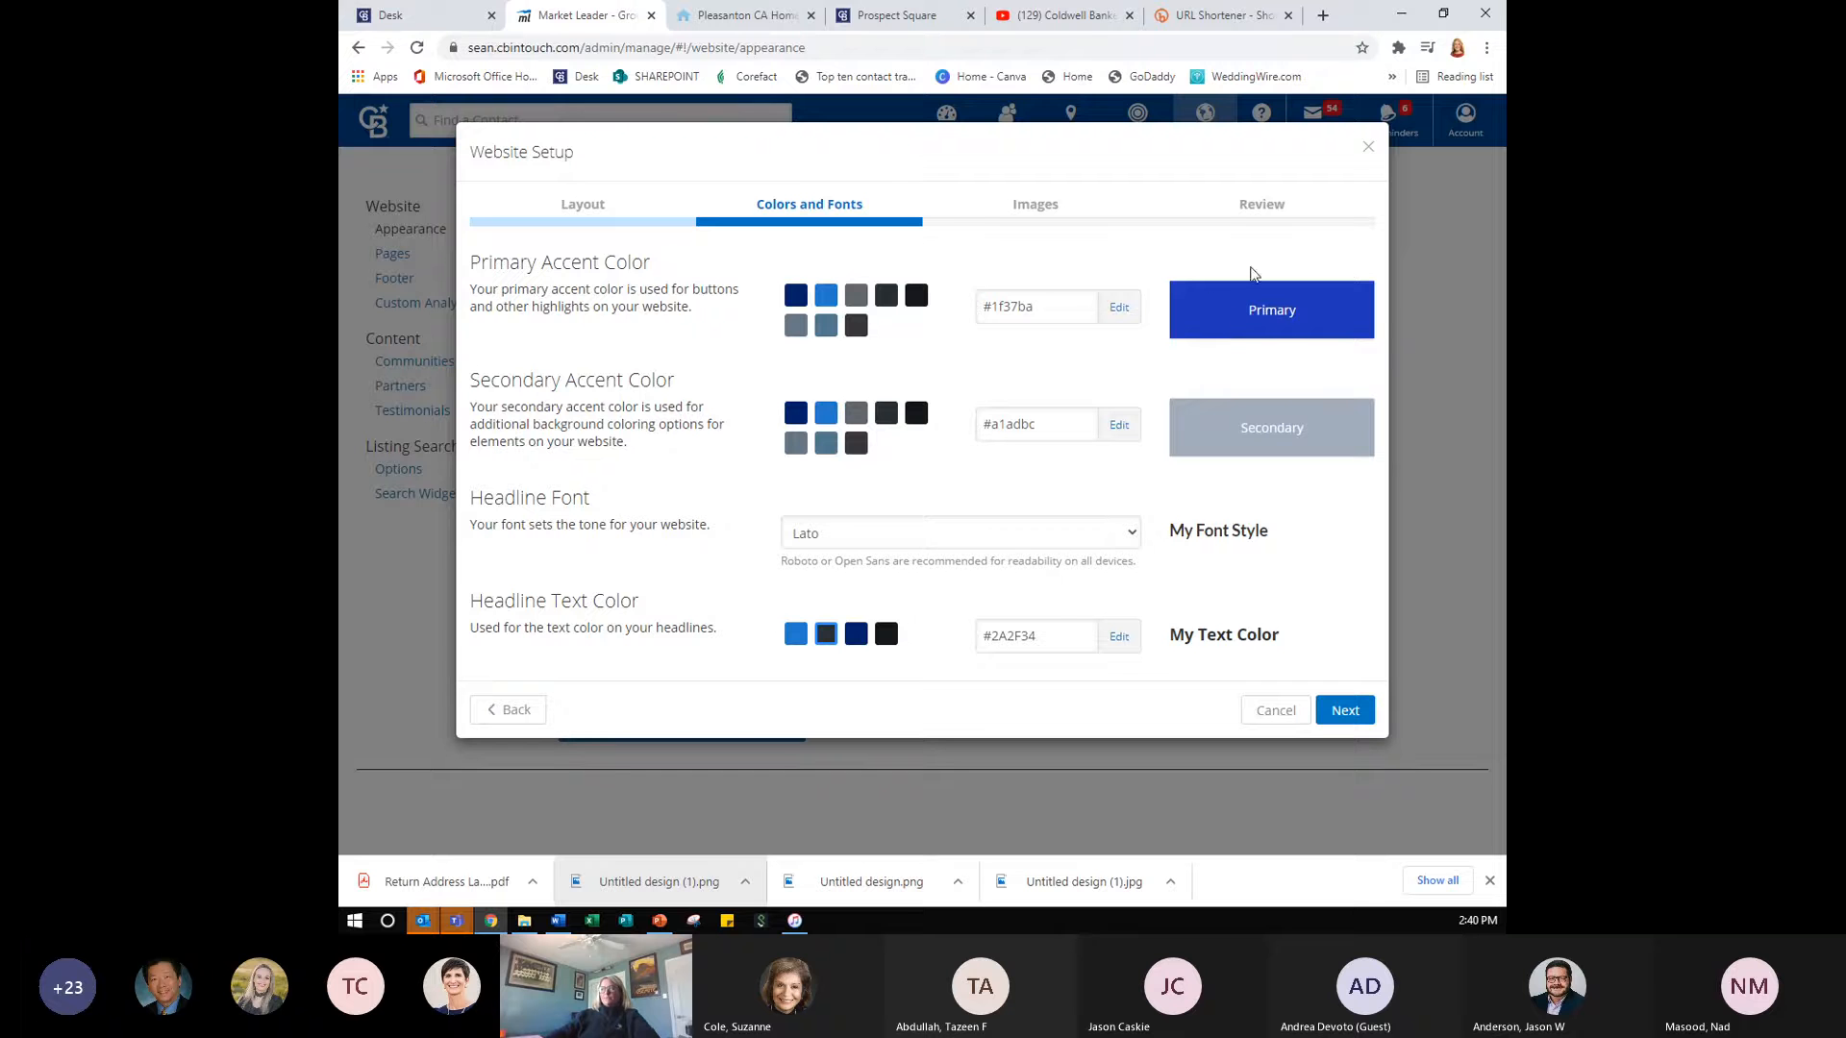
key(ctrl)
click(1046, 308)
click(1046, 308)
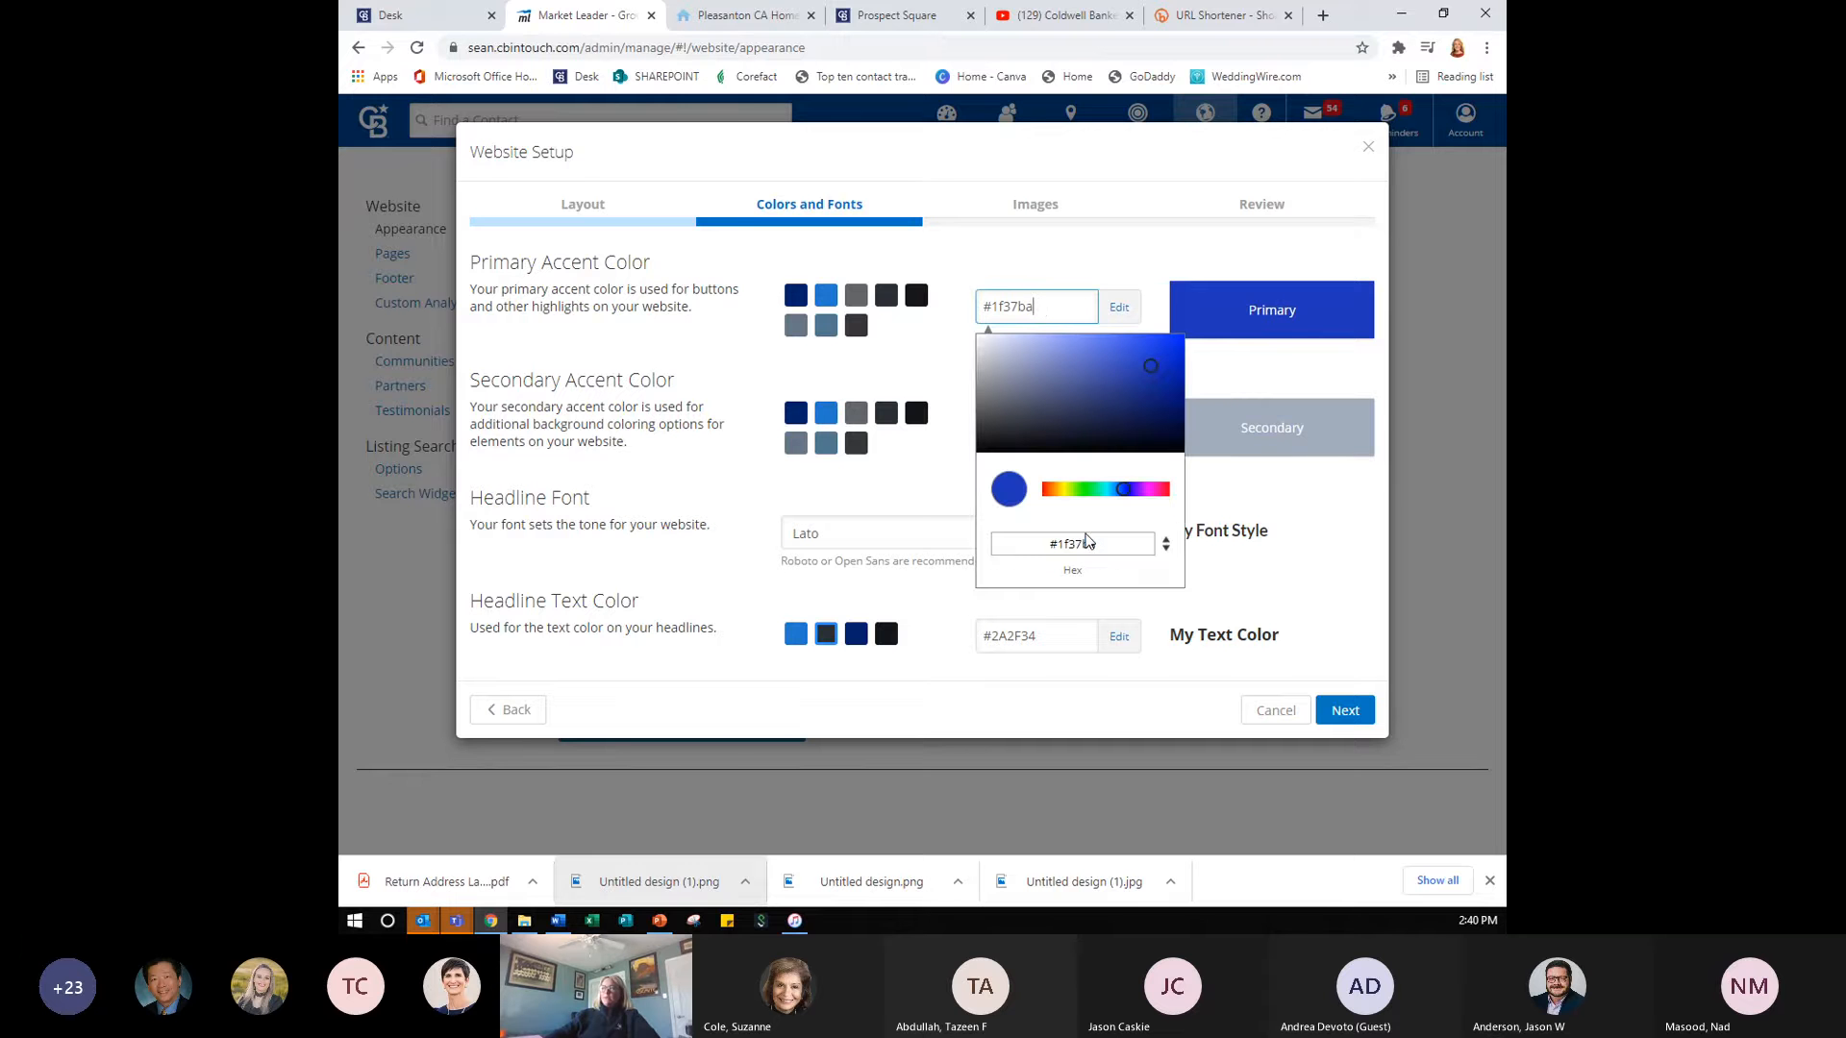
click(1342, 501)
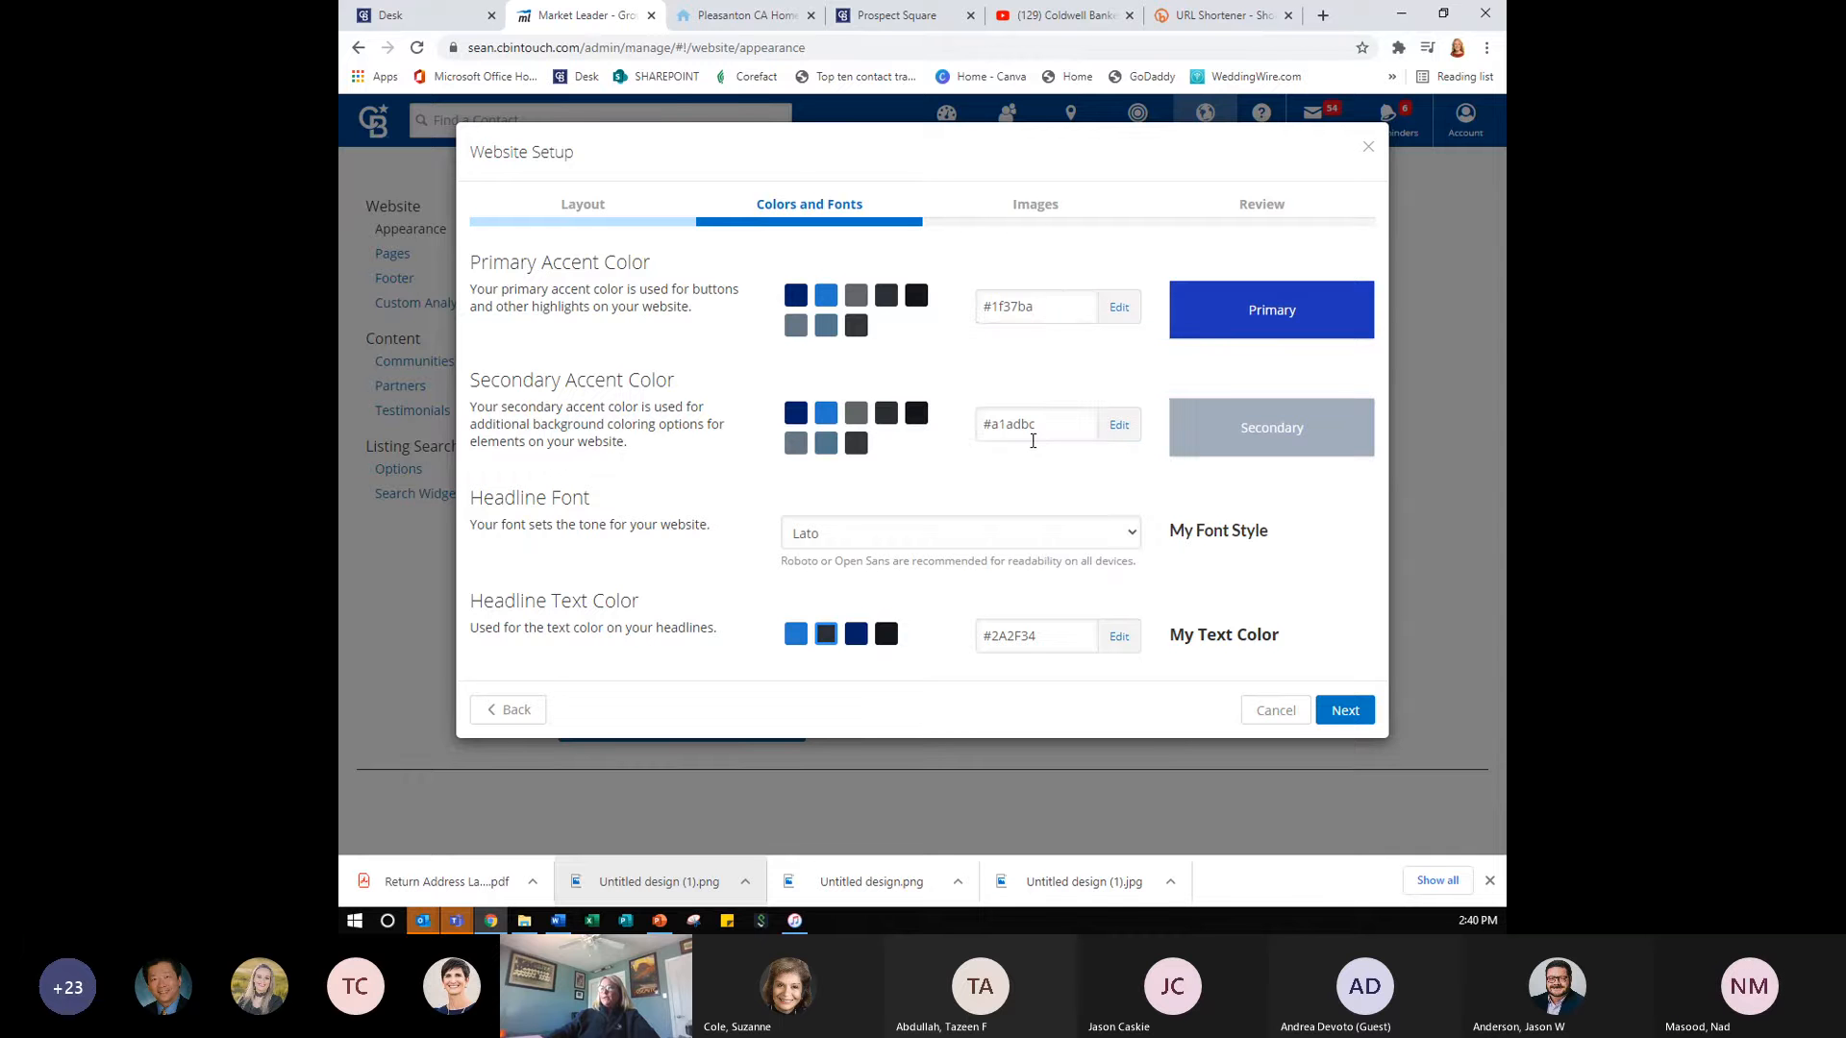
- Try Cinzel as the headline font, and set it back to Lato
click(1132, 536)
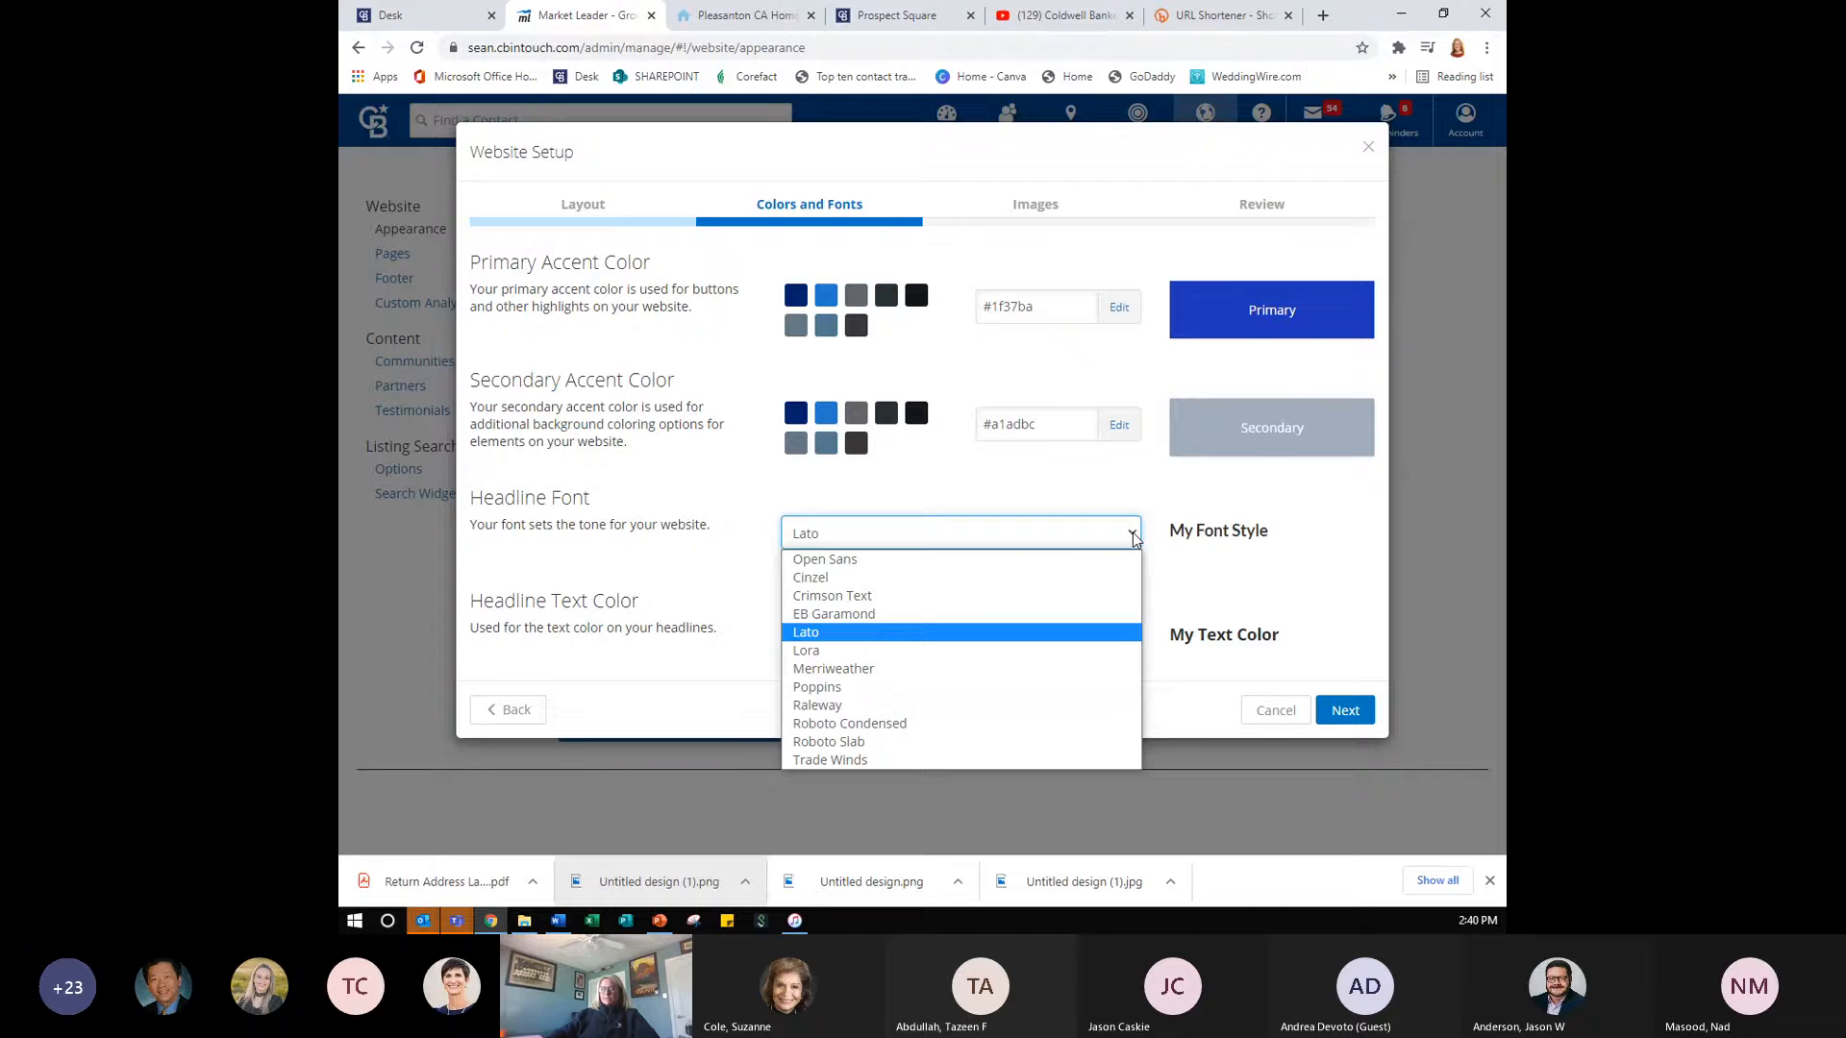
click(965, 580)
key(ctrl)
key(ctrl)
key(ctrl)
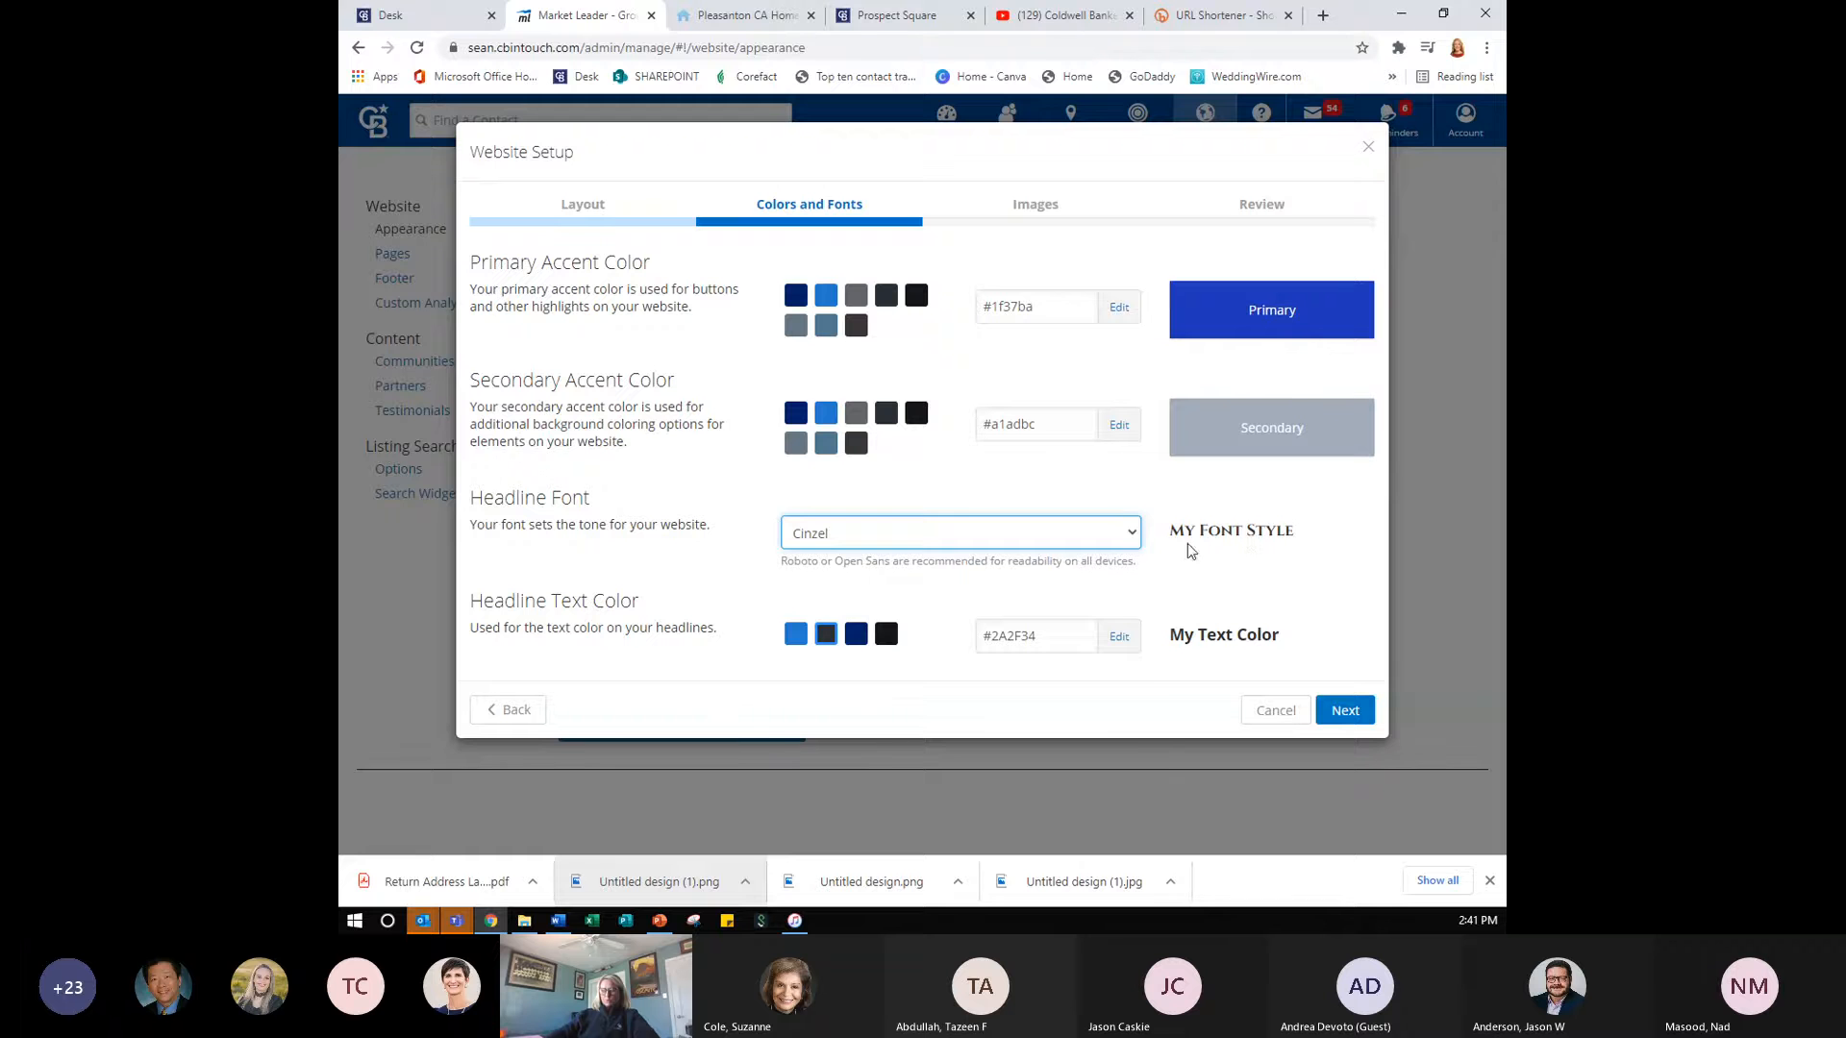
click(1127, 534)
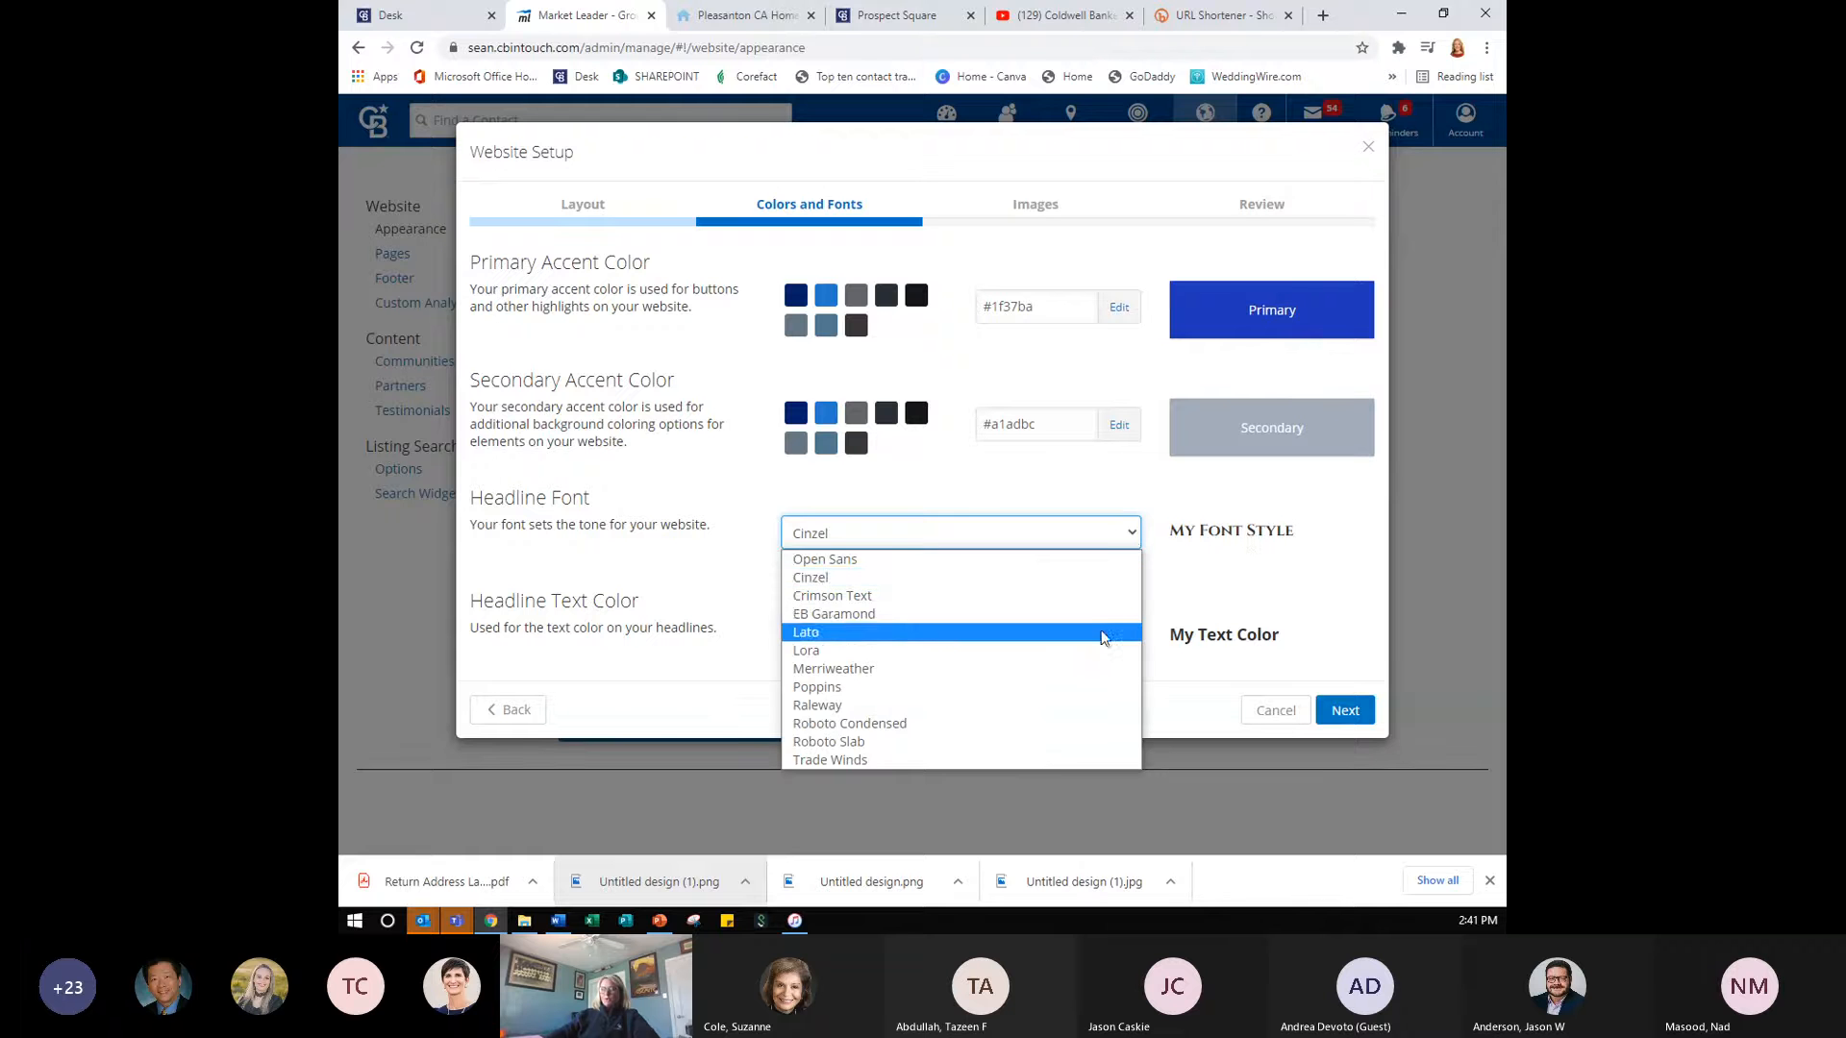
click(1103, 635)
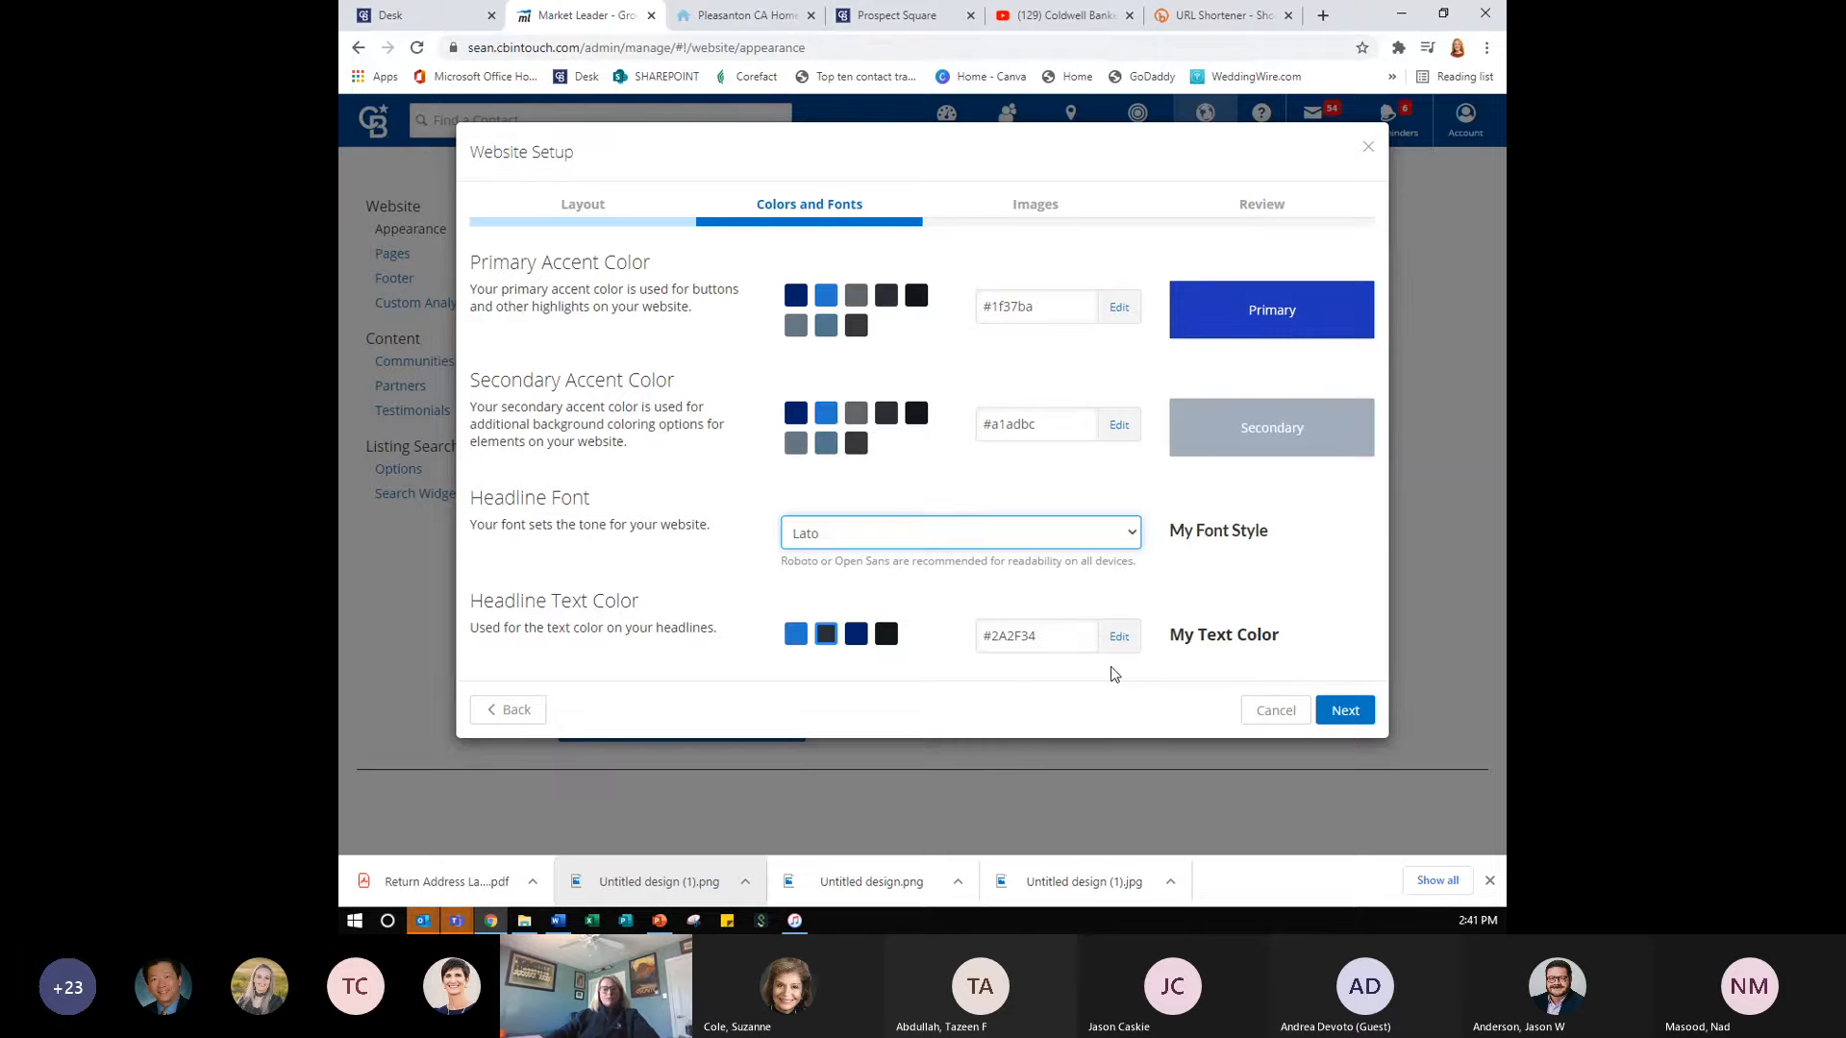
- Keep the current accent colors and headline text color and advance the wizard to the hero images
click(1349, 709)
click(1300, 310)
click(1275, 428)
click(1348, 711)
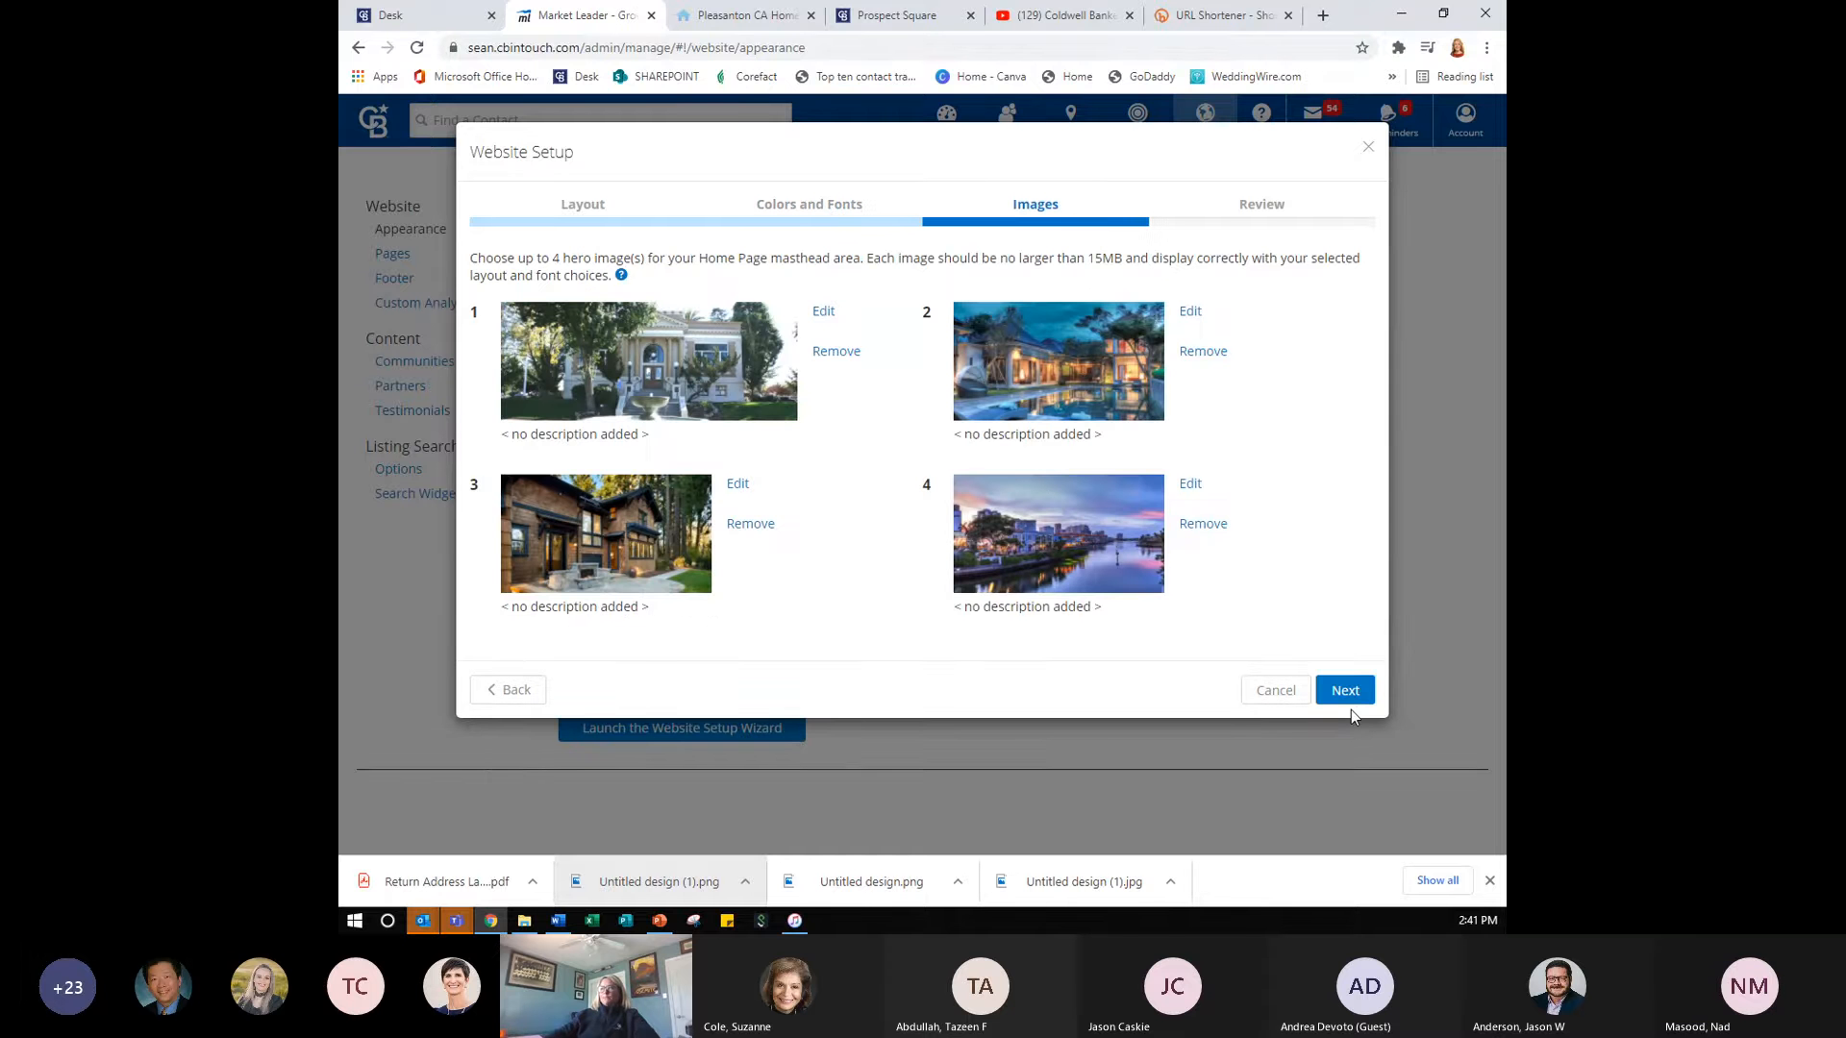
- Open hero image 1 for editing, look at its headline and meta description fields, and cancel without saving
click(655, 375)
click(823, 315)
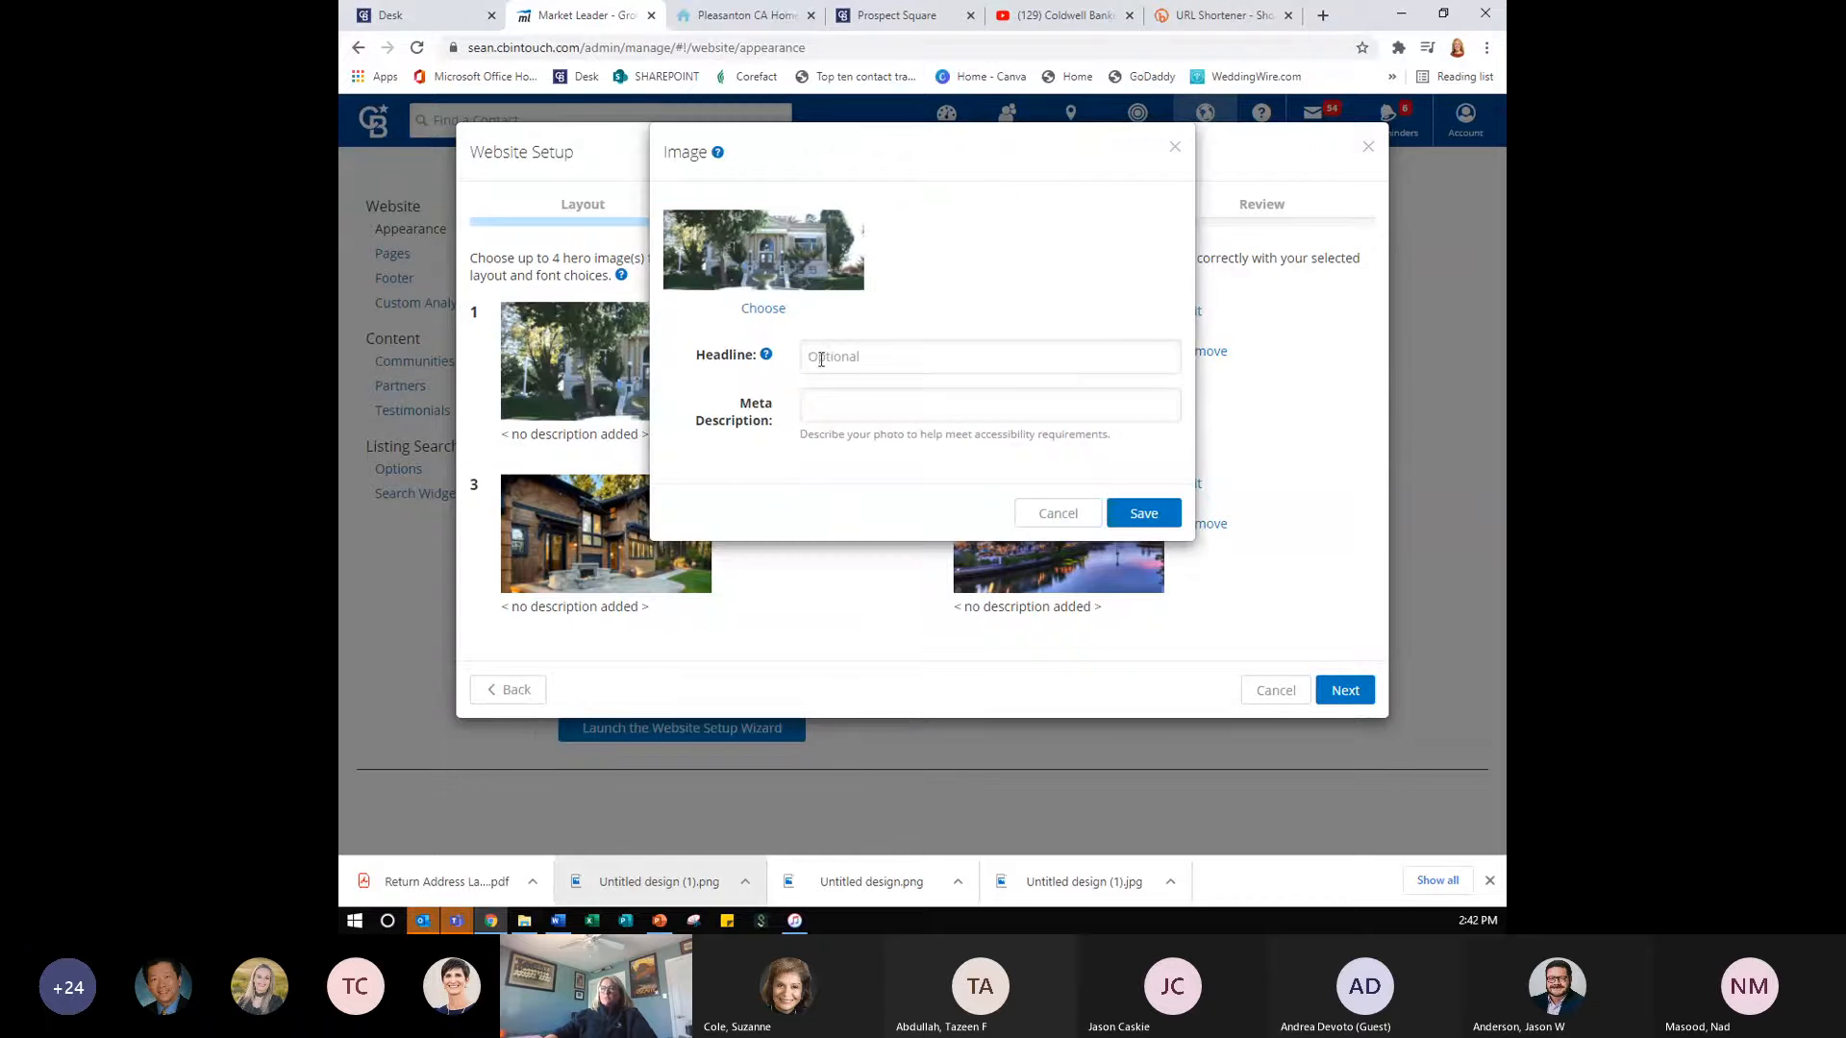
click(871, 361)
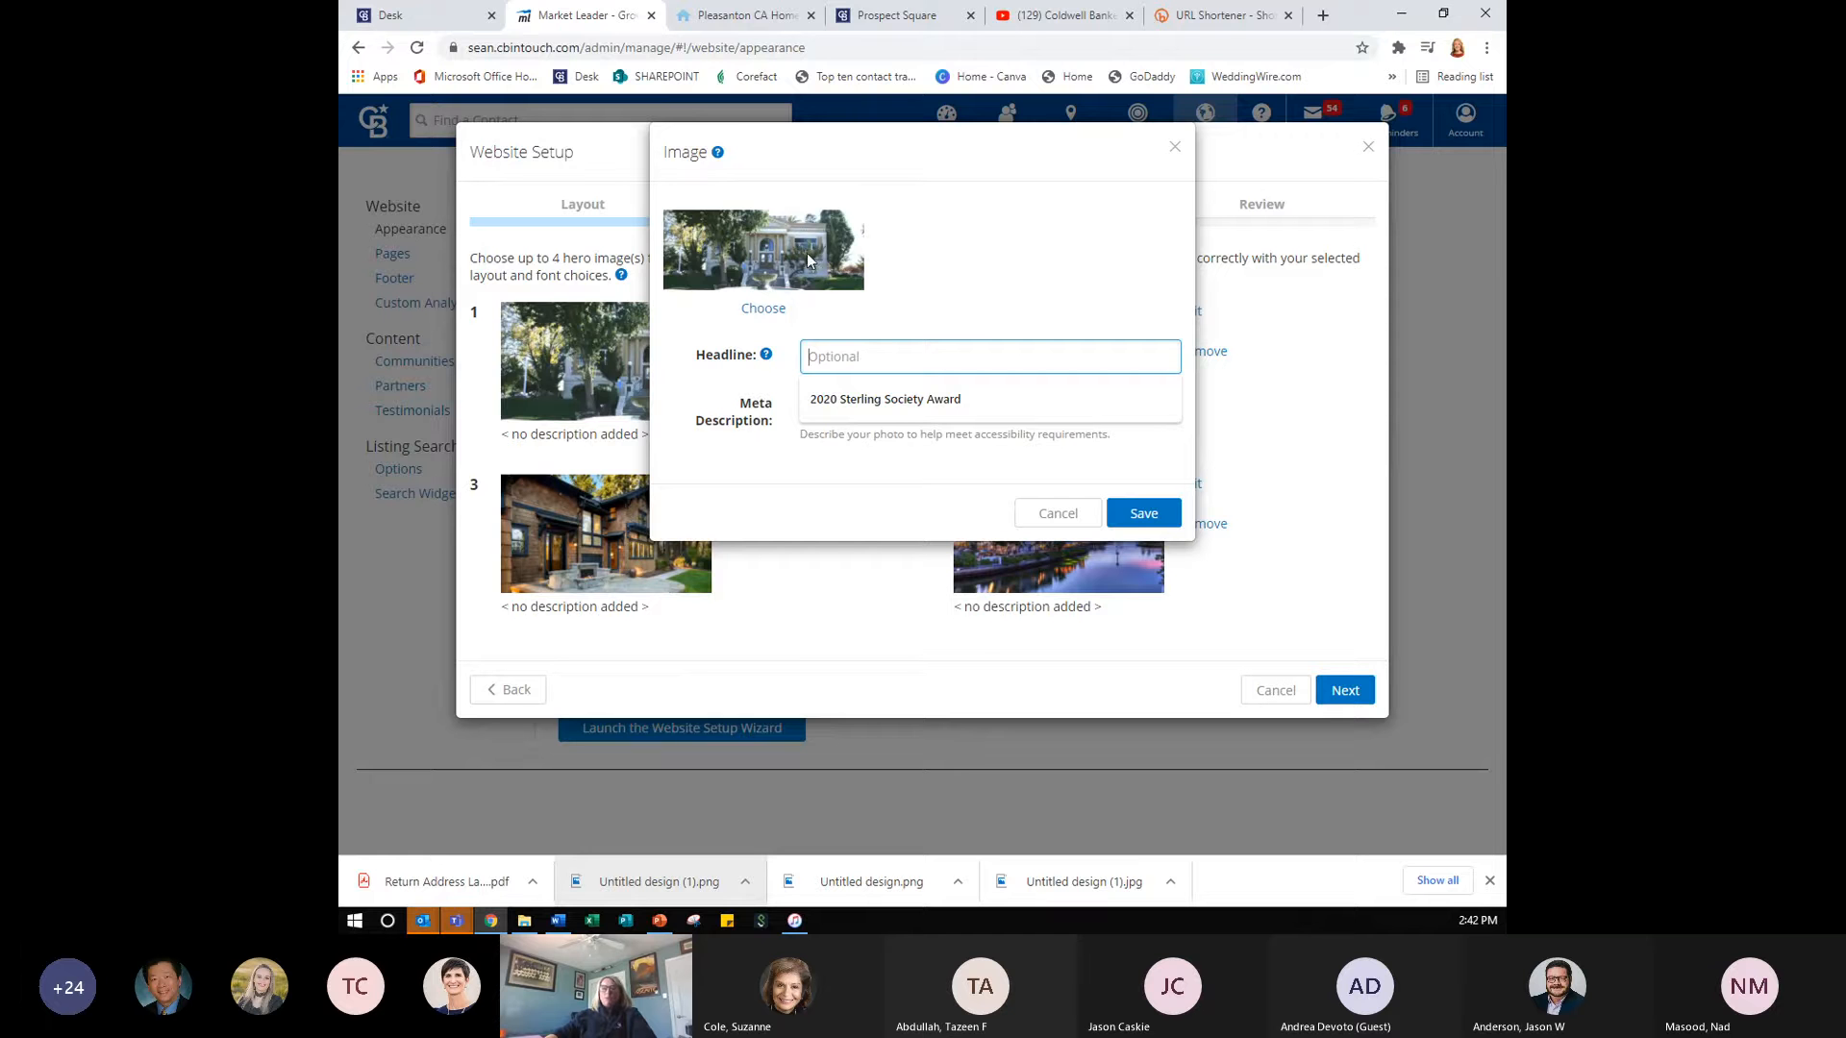
click(1012, 270)
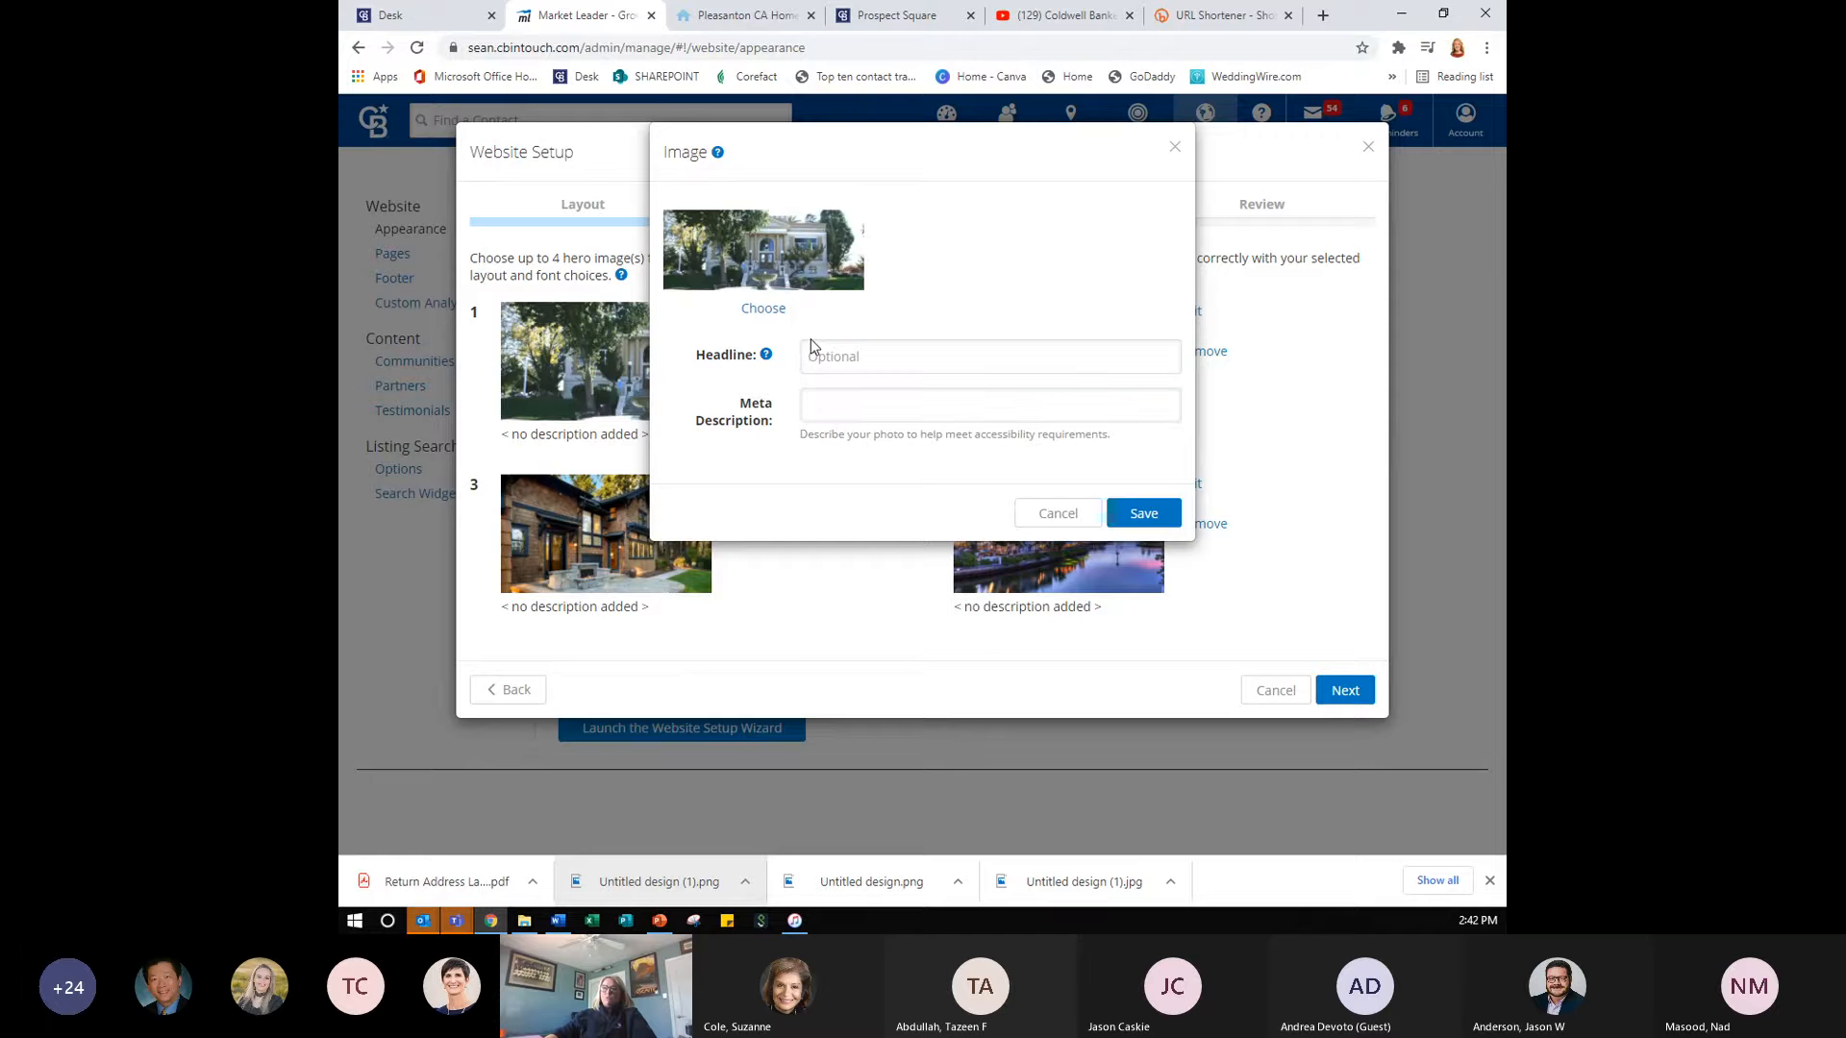
click(861, 406)
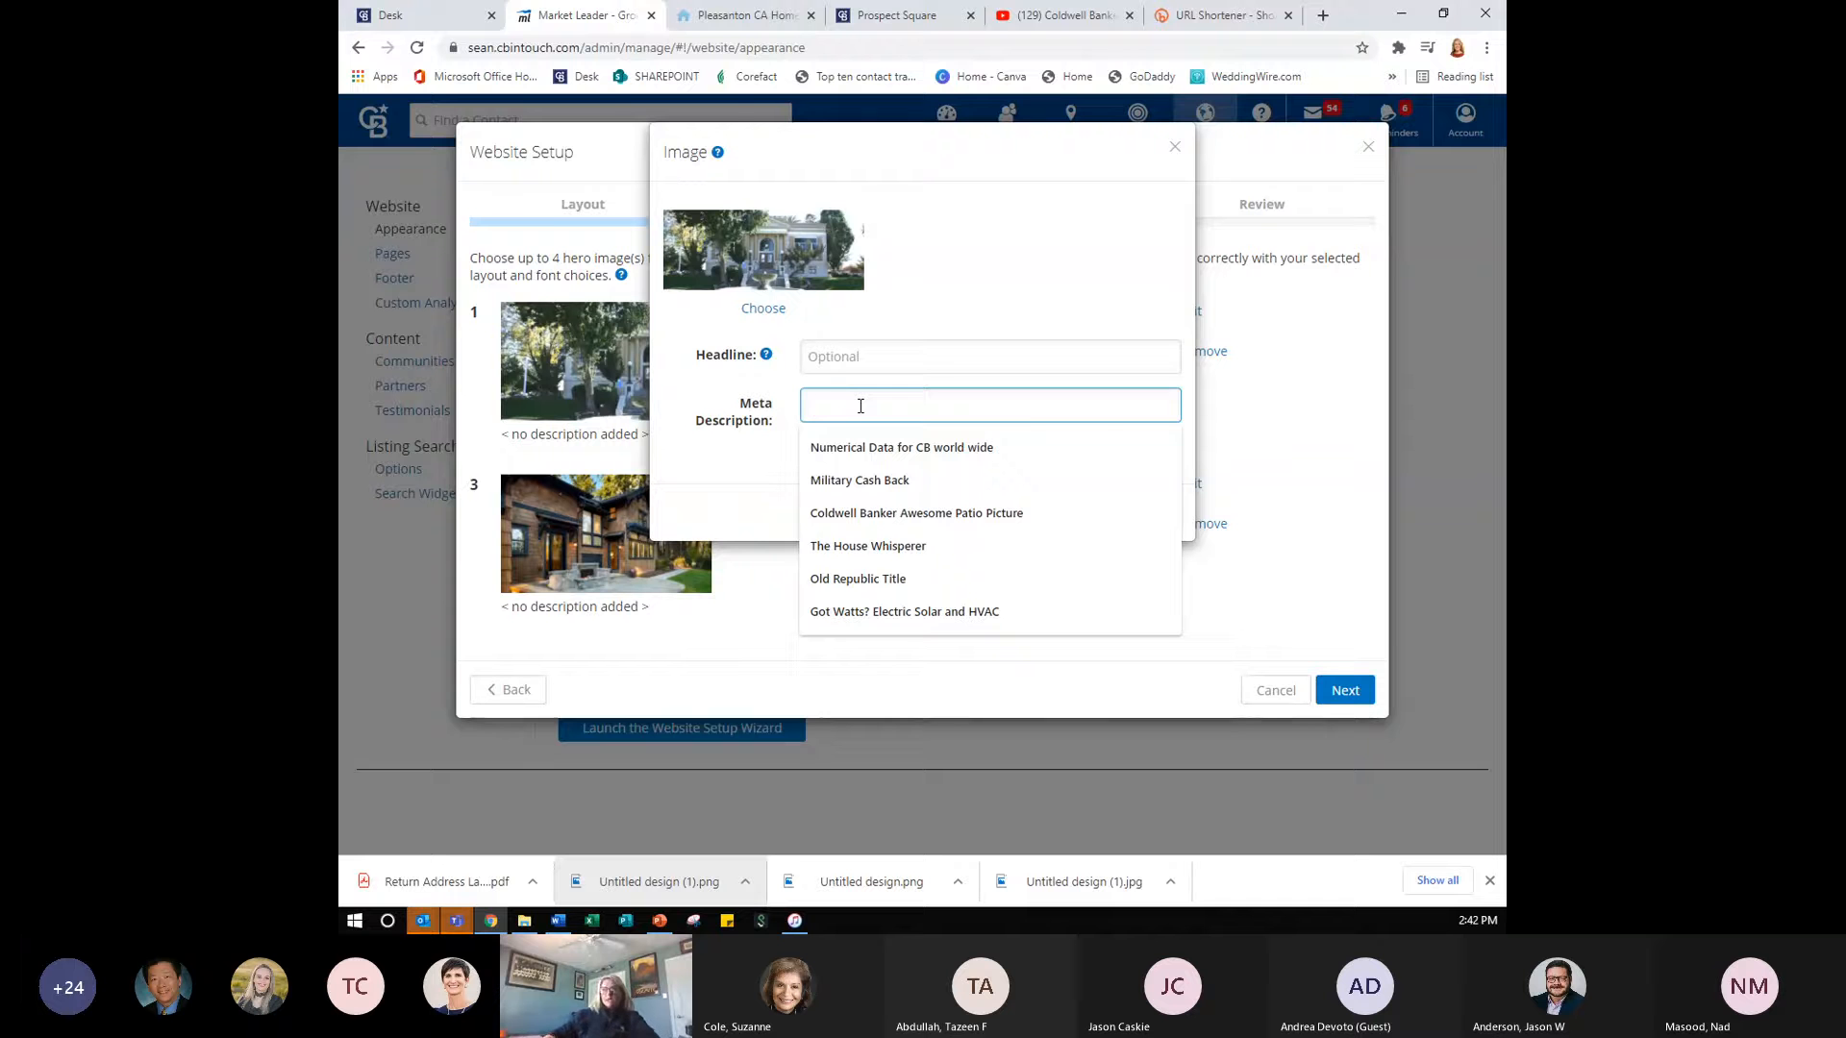
click(984, 285)
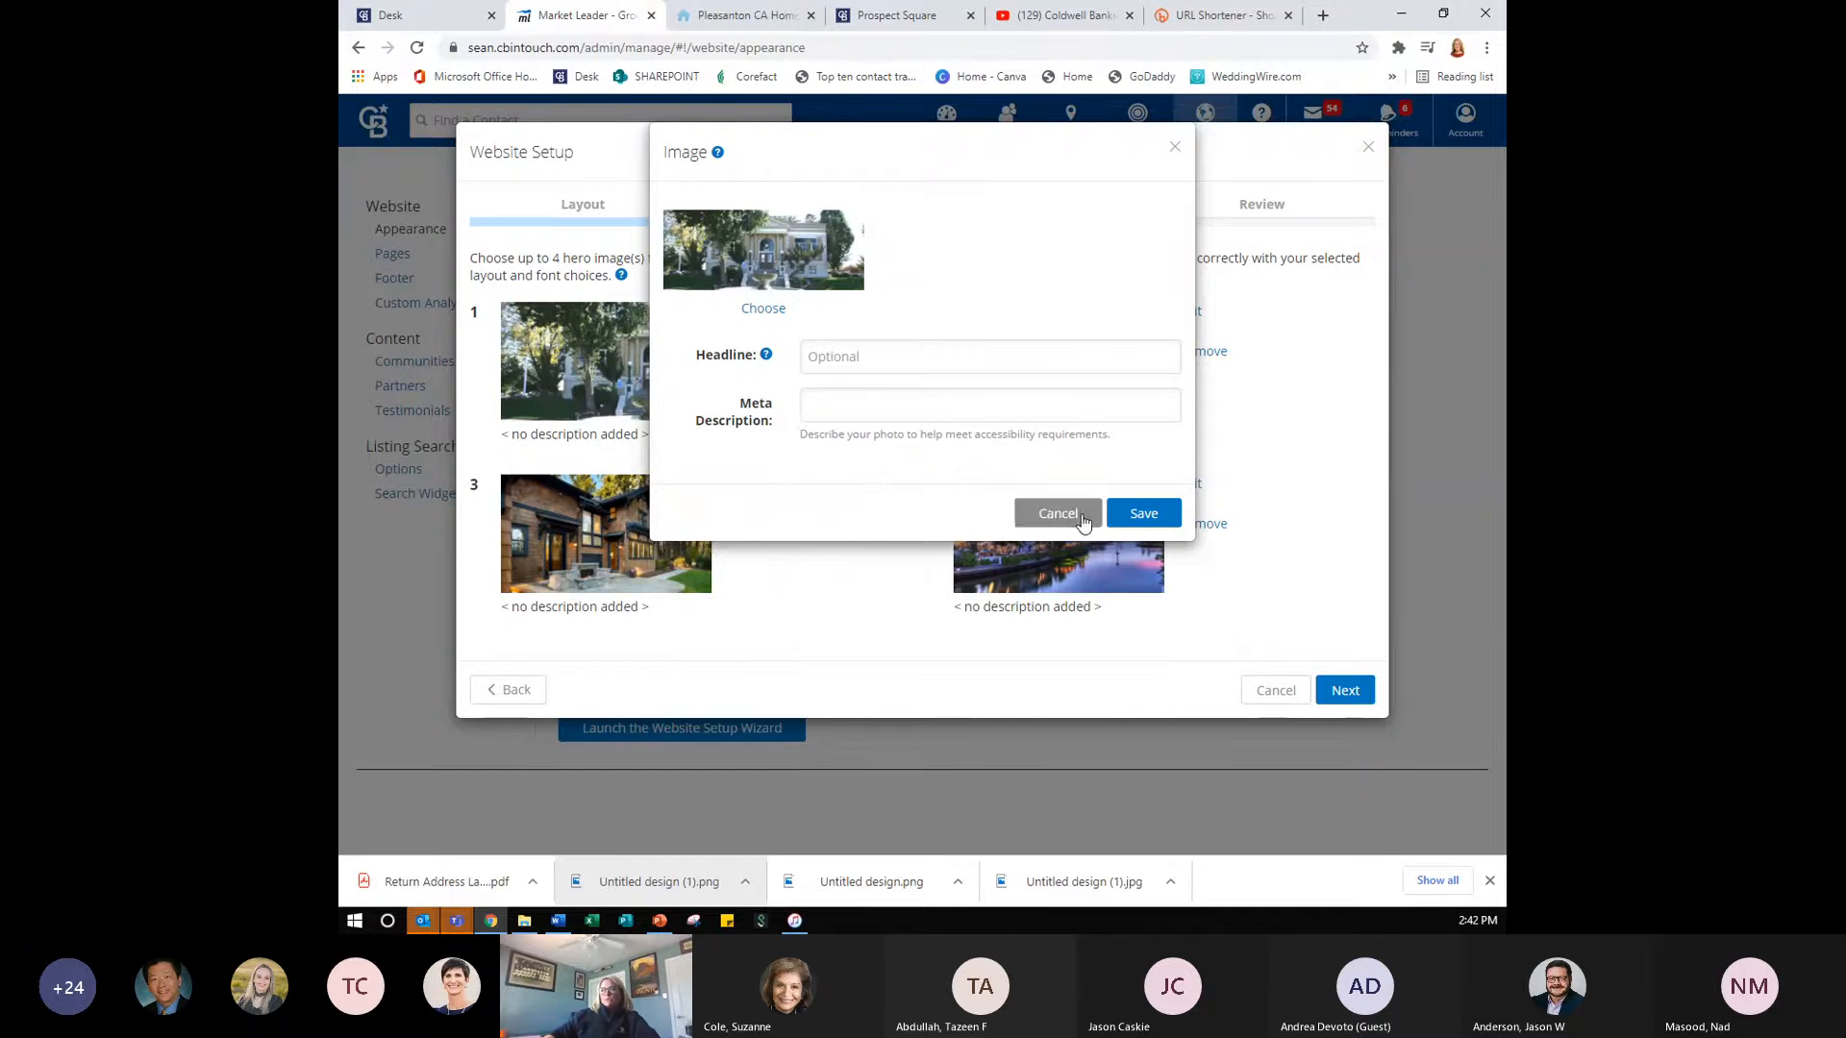
click(846, 412)
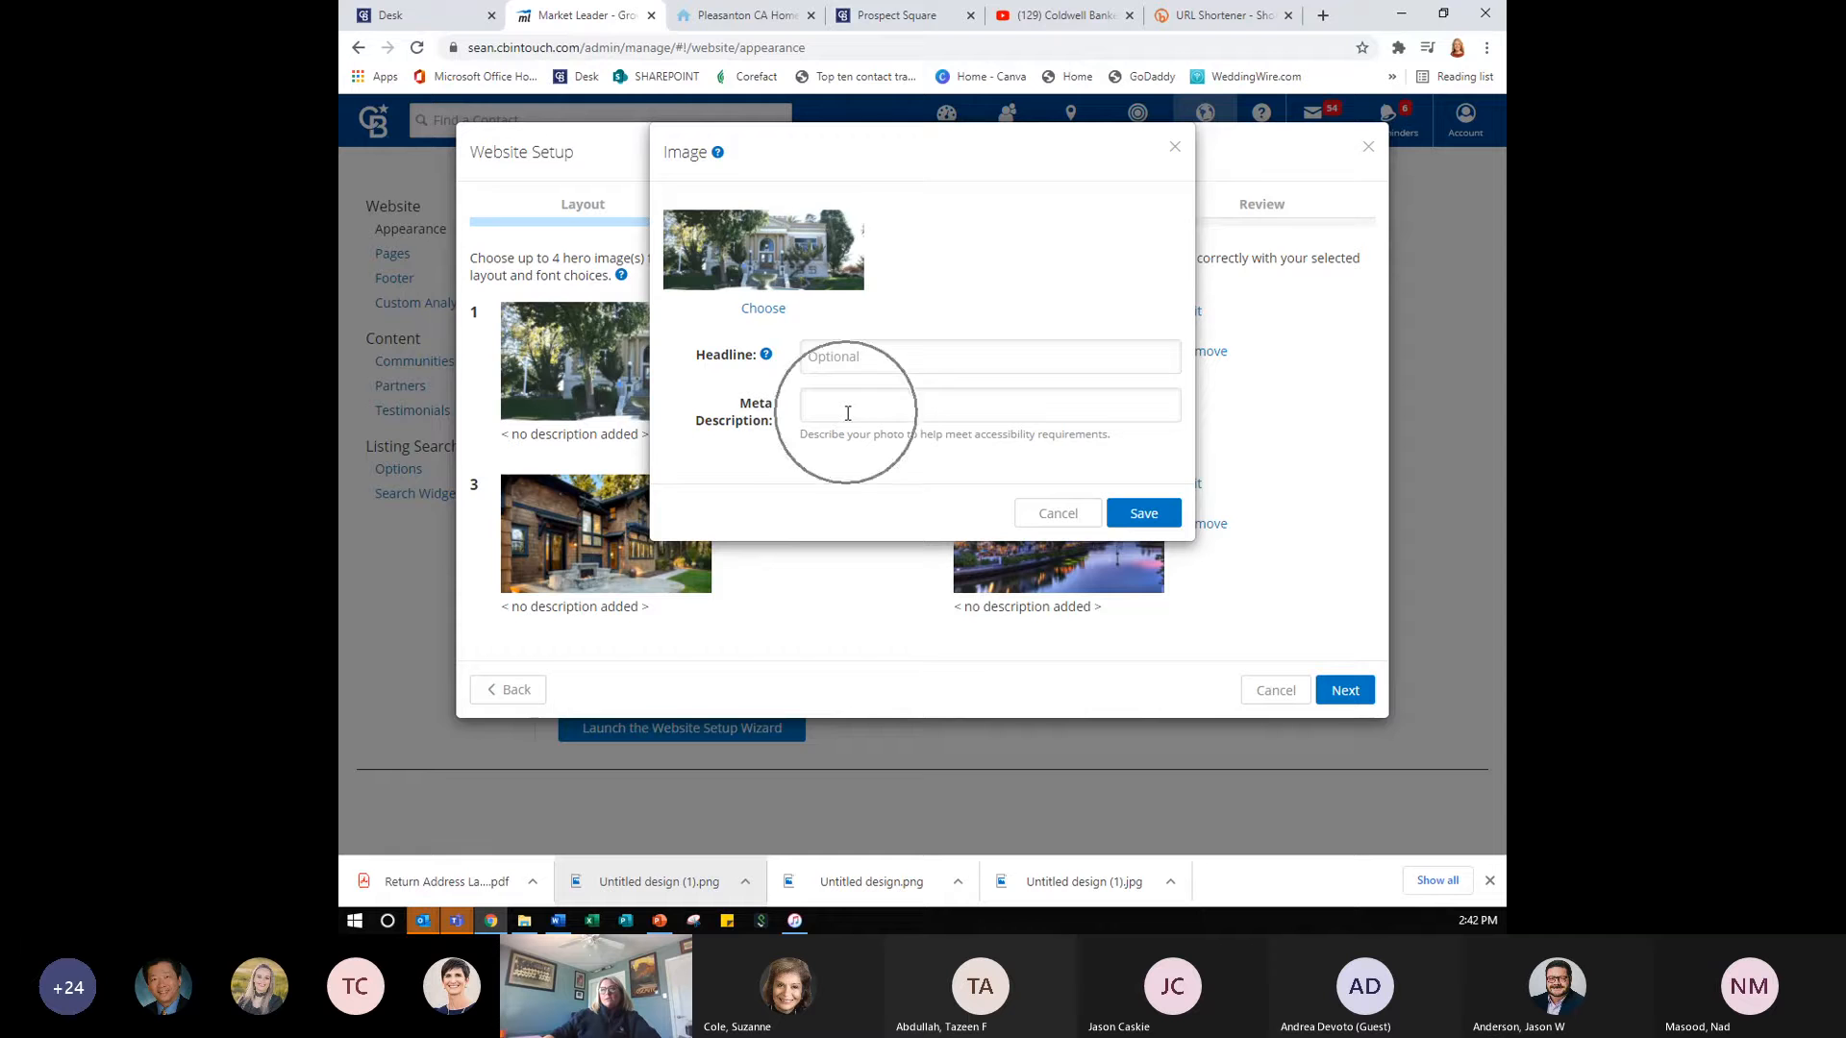
click(1059, 515)
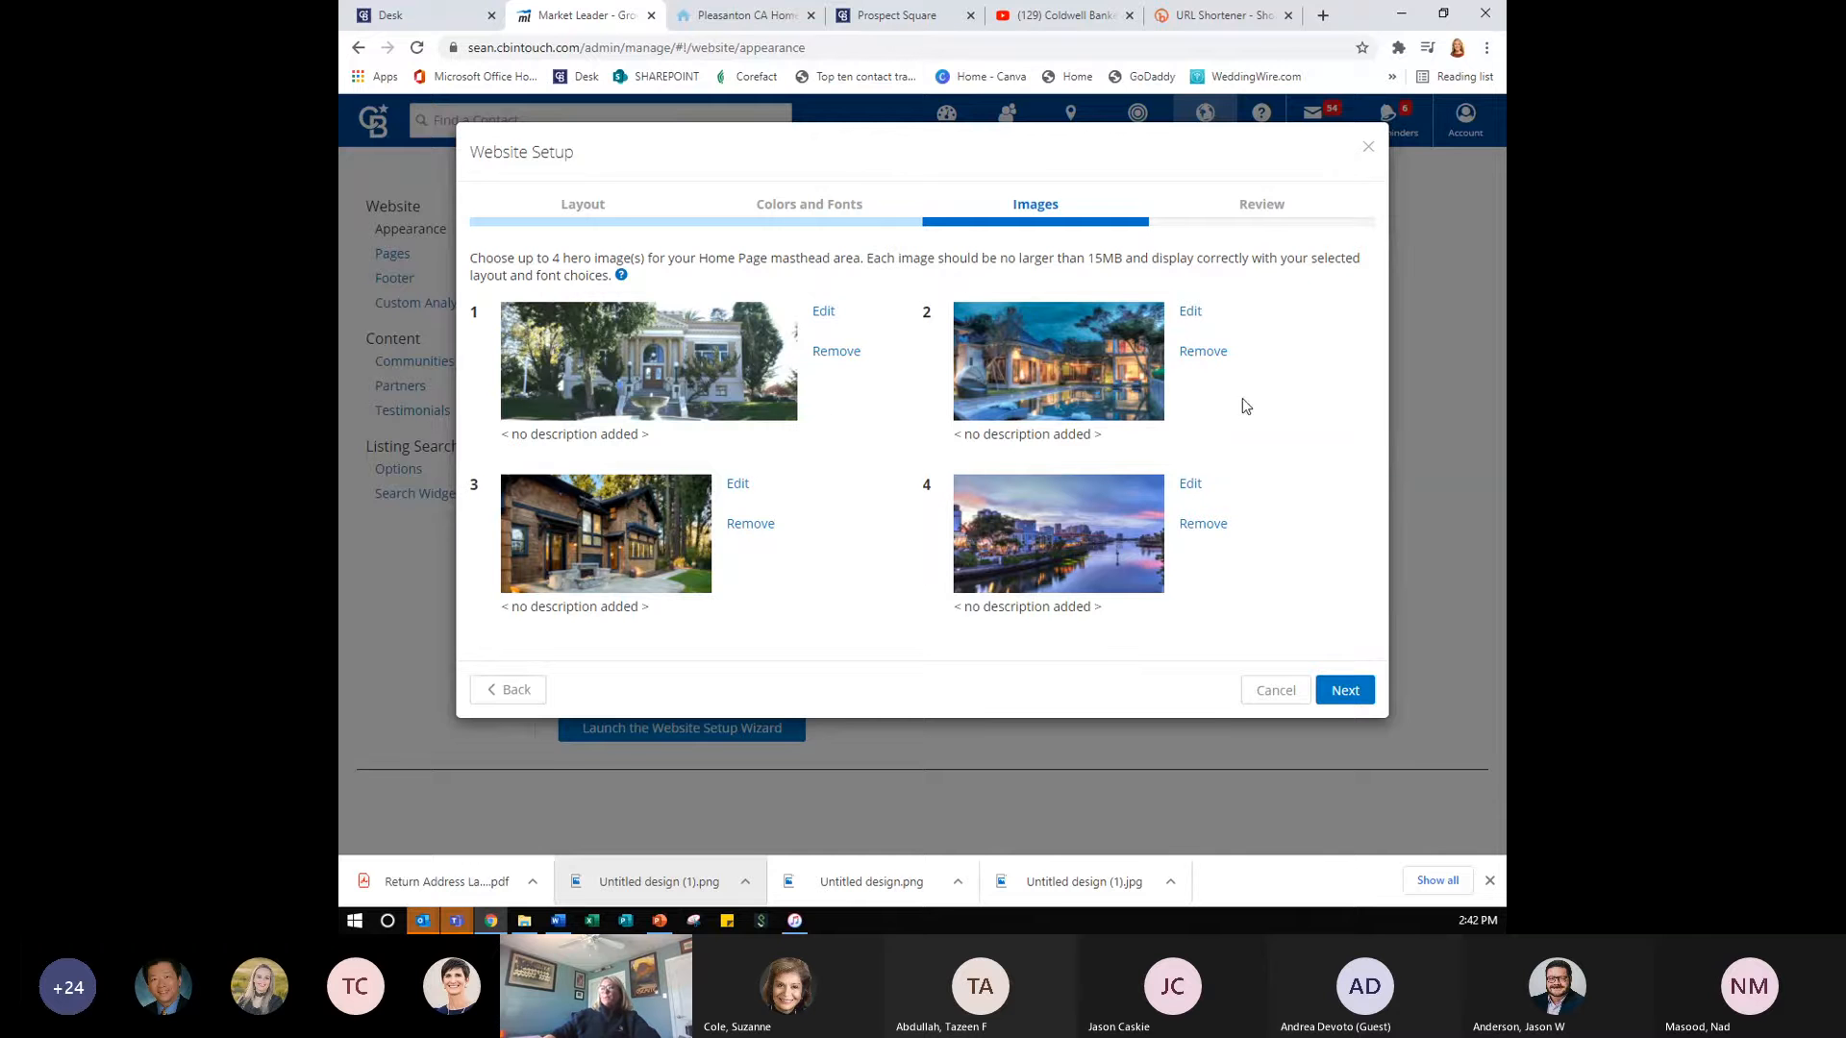
- Keep the four hero images and advance the wizard to the final review options
click(1334, 696)
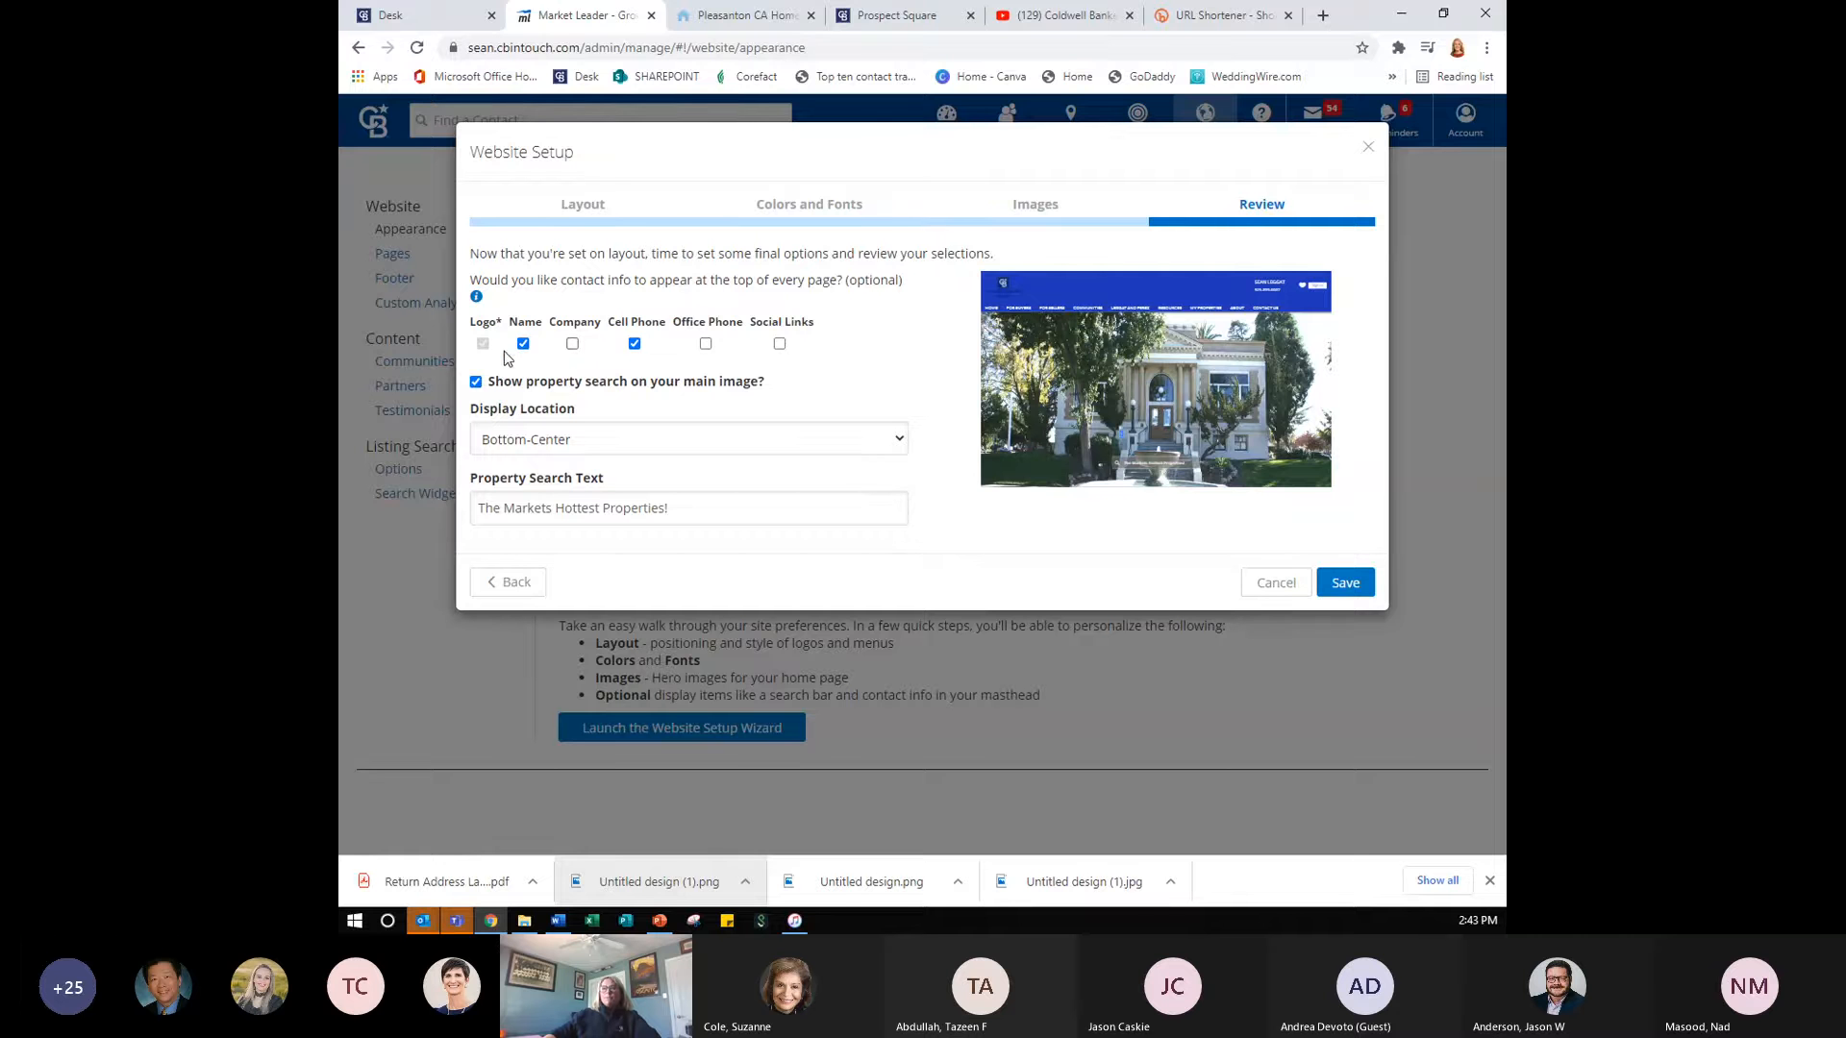
key(ctrl)
key(ctrl)
key(ctrl)
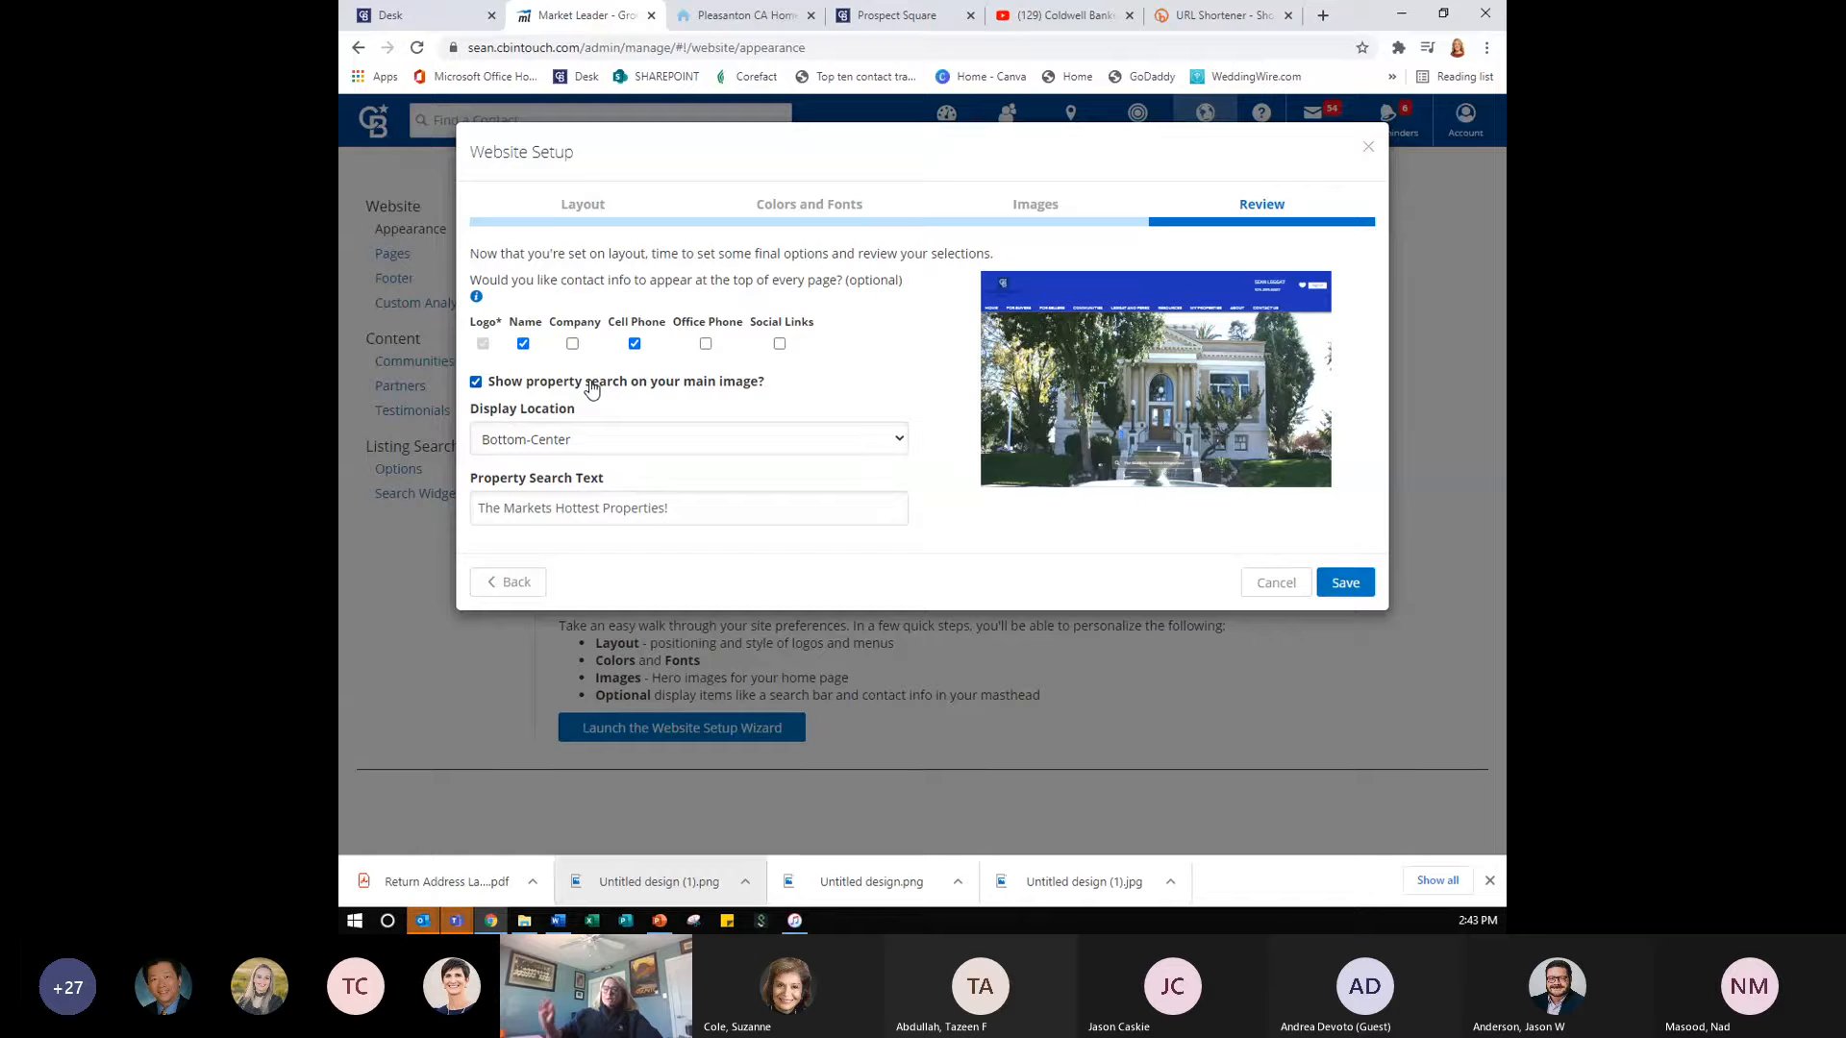
key(ctrl)
key(ctrl)
- View the property search bar and its search examples on the live website, and return to the setup wizard
click(743, 13)
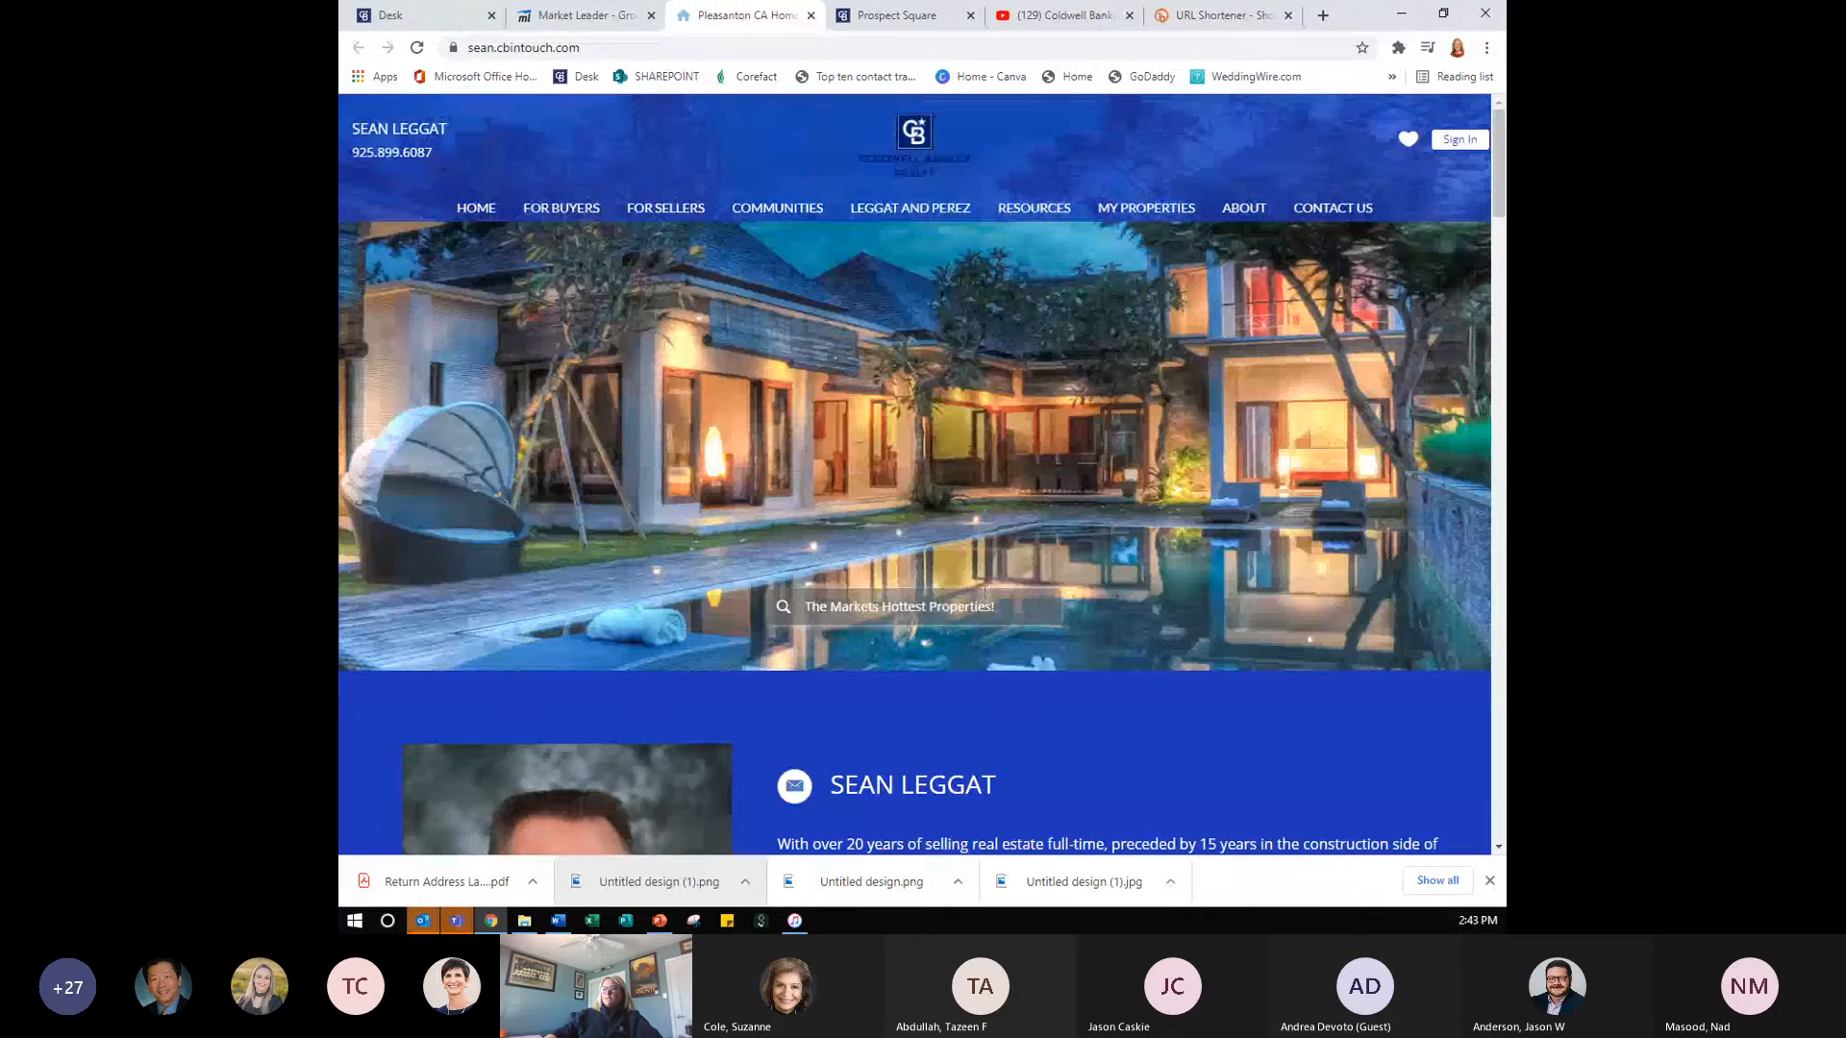
click(837, 607)
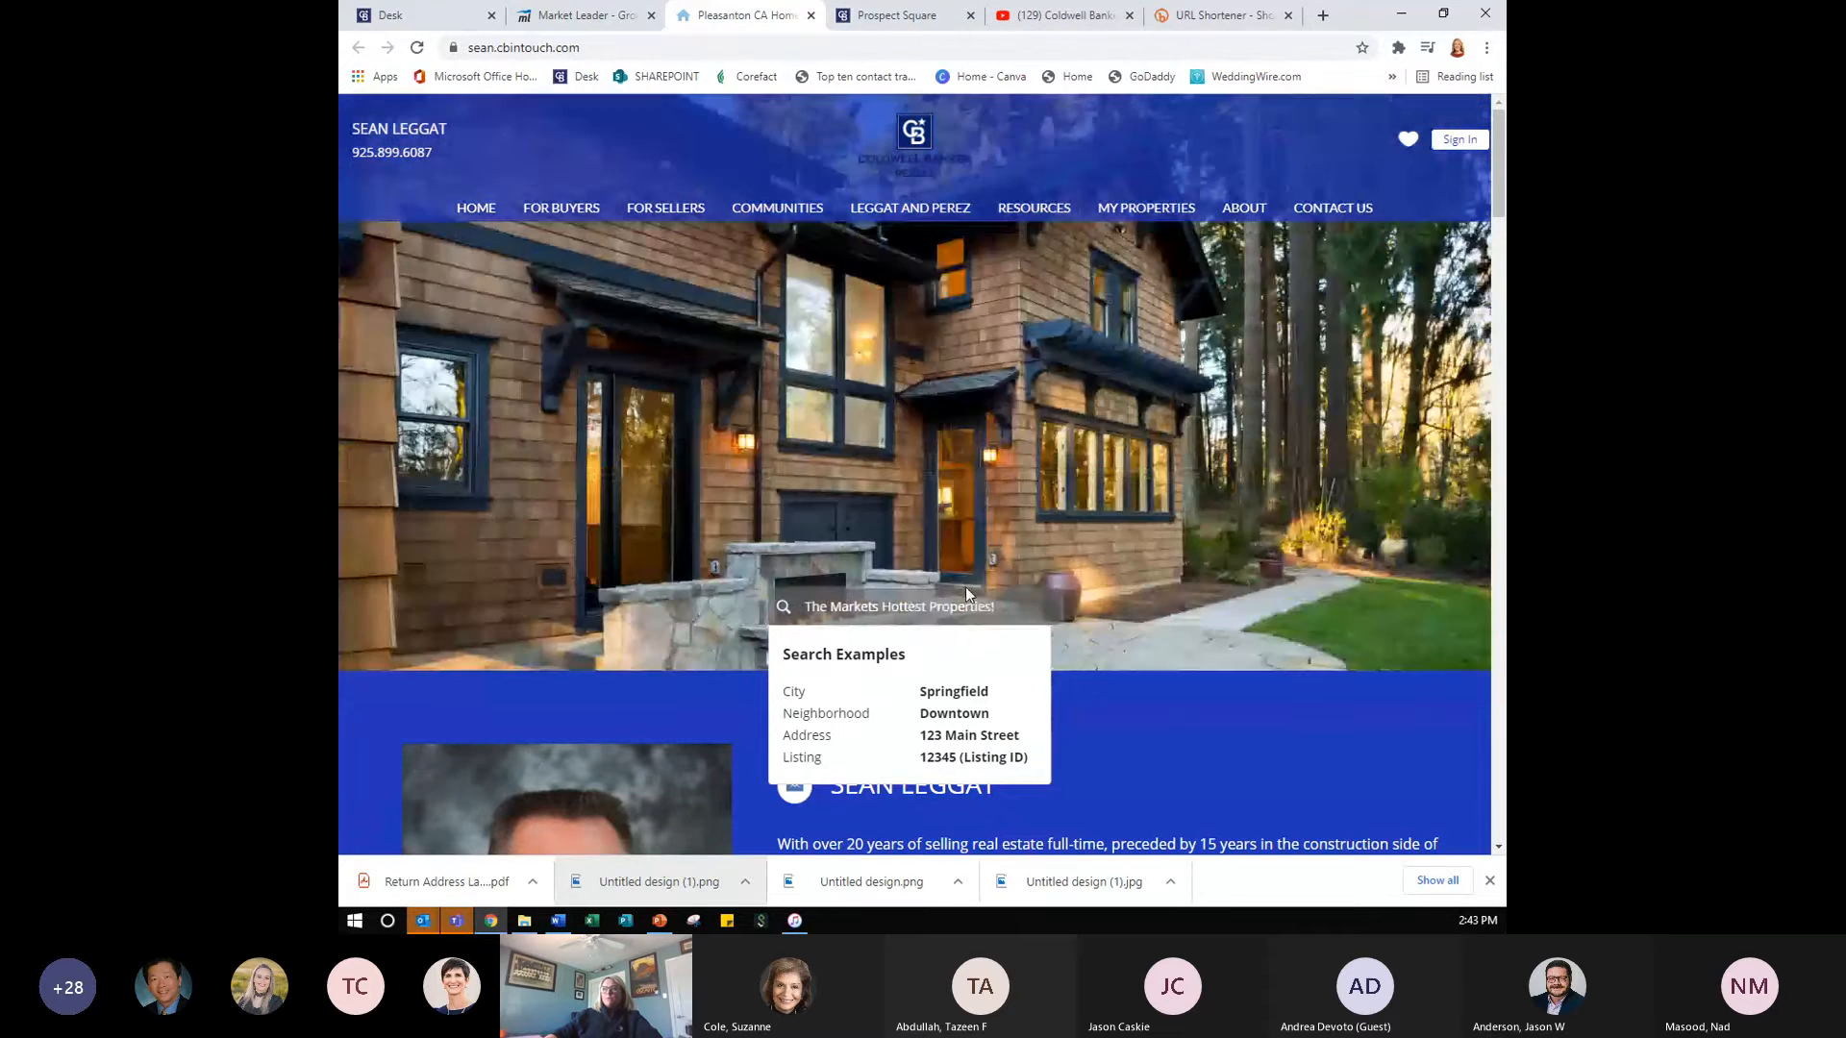
click(575, 17)
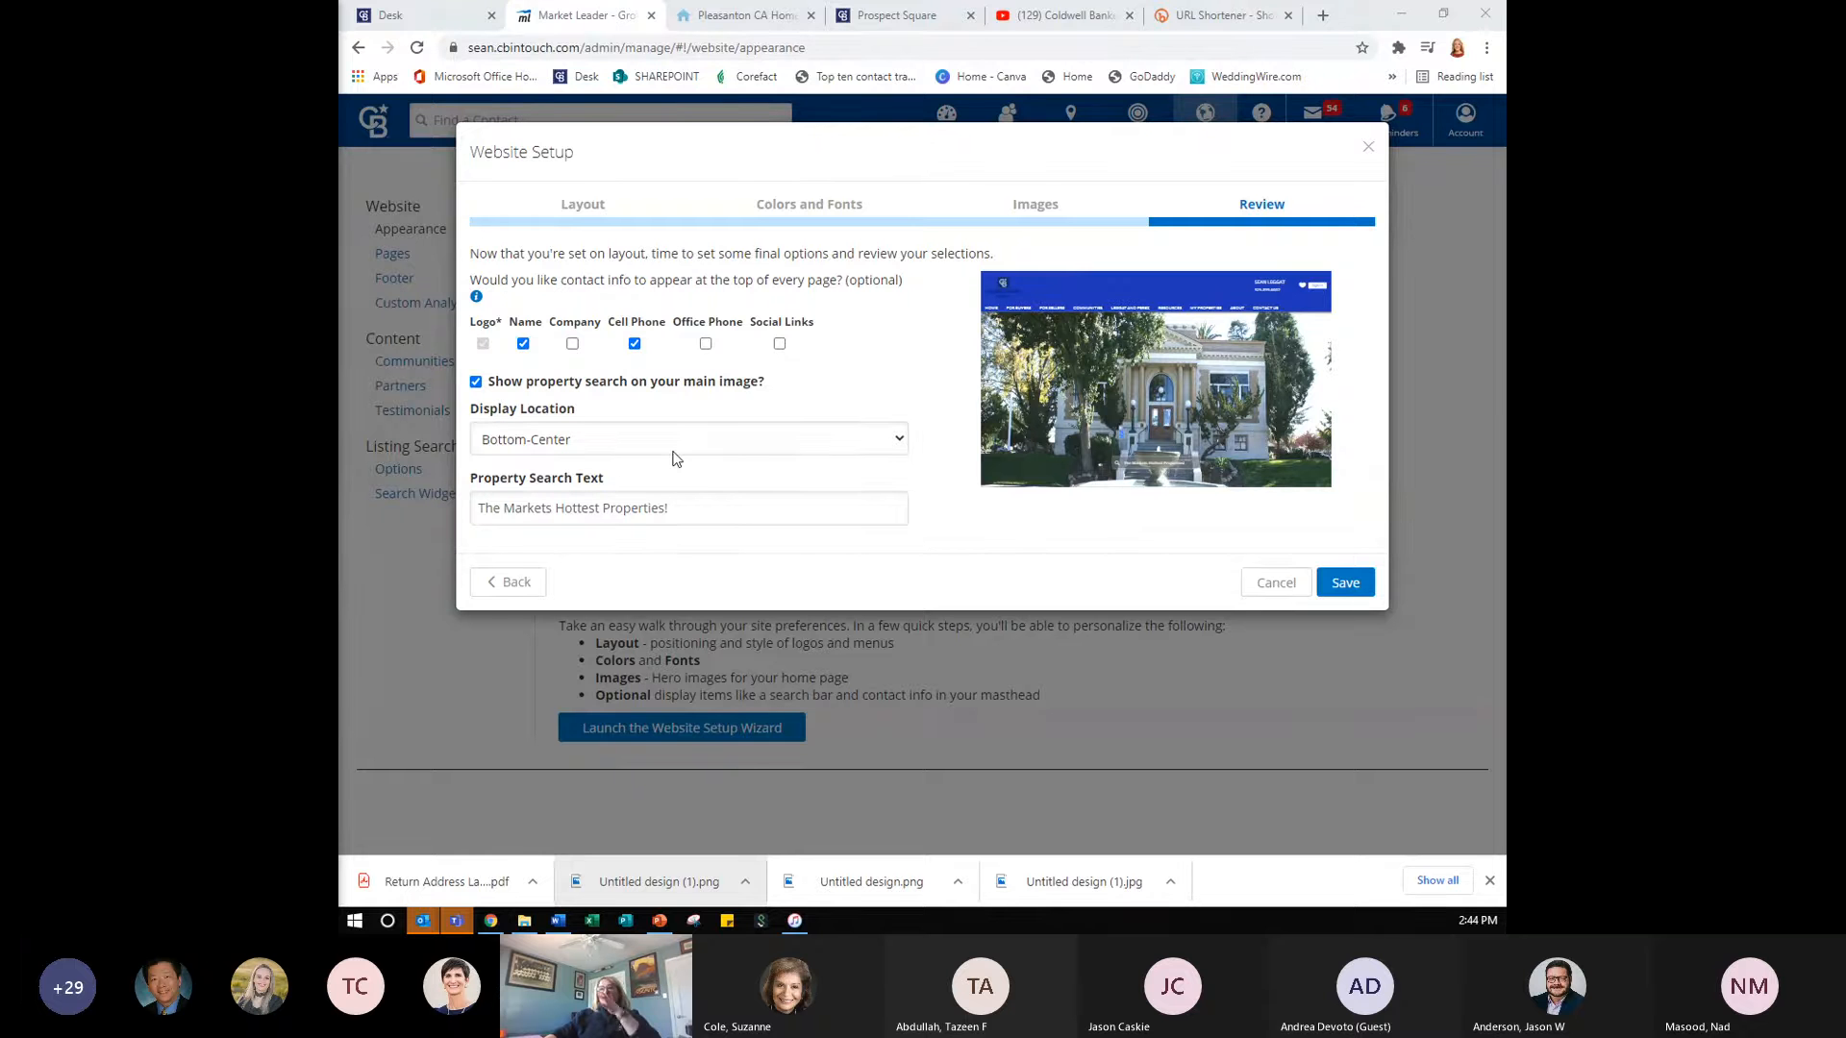
- Review the property search display locations, keep Bottom-Center and the current search text, and save the website setup
click(804, 445)
click(806, 445)
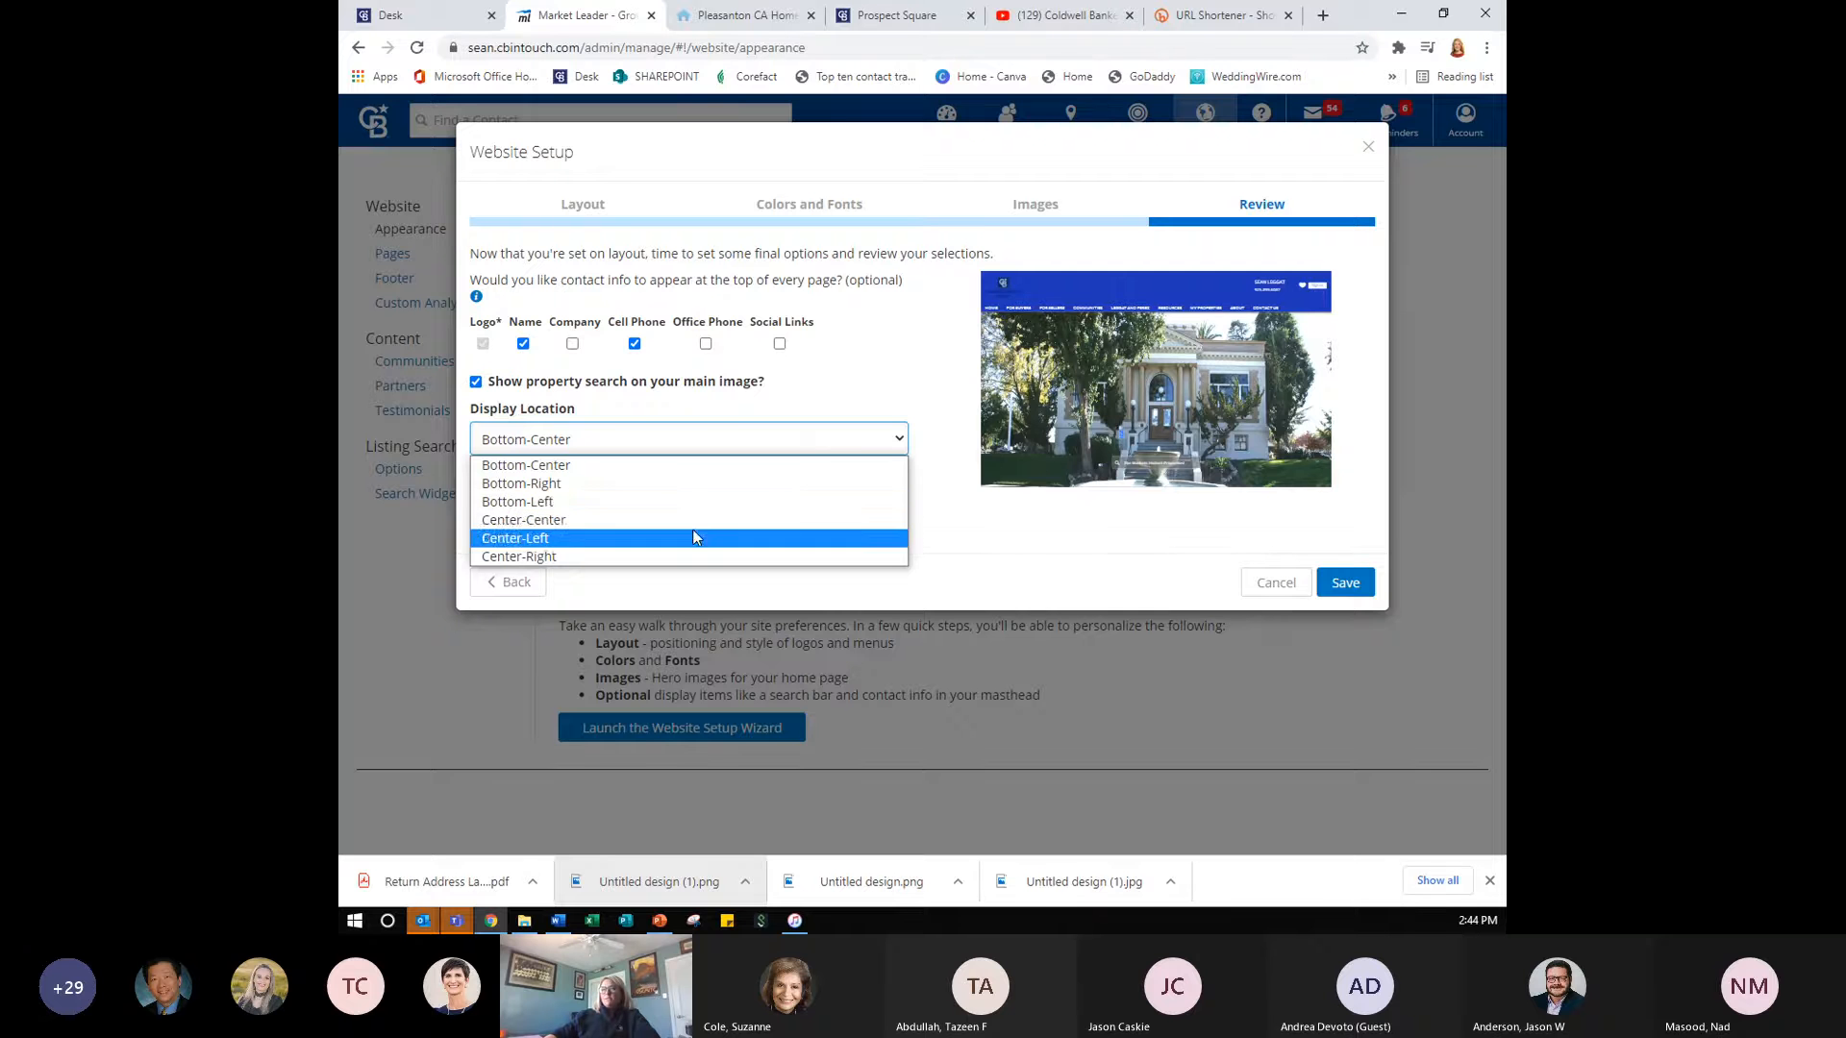
click(989, 574)
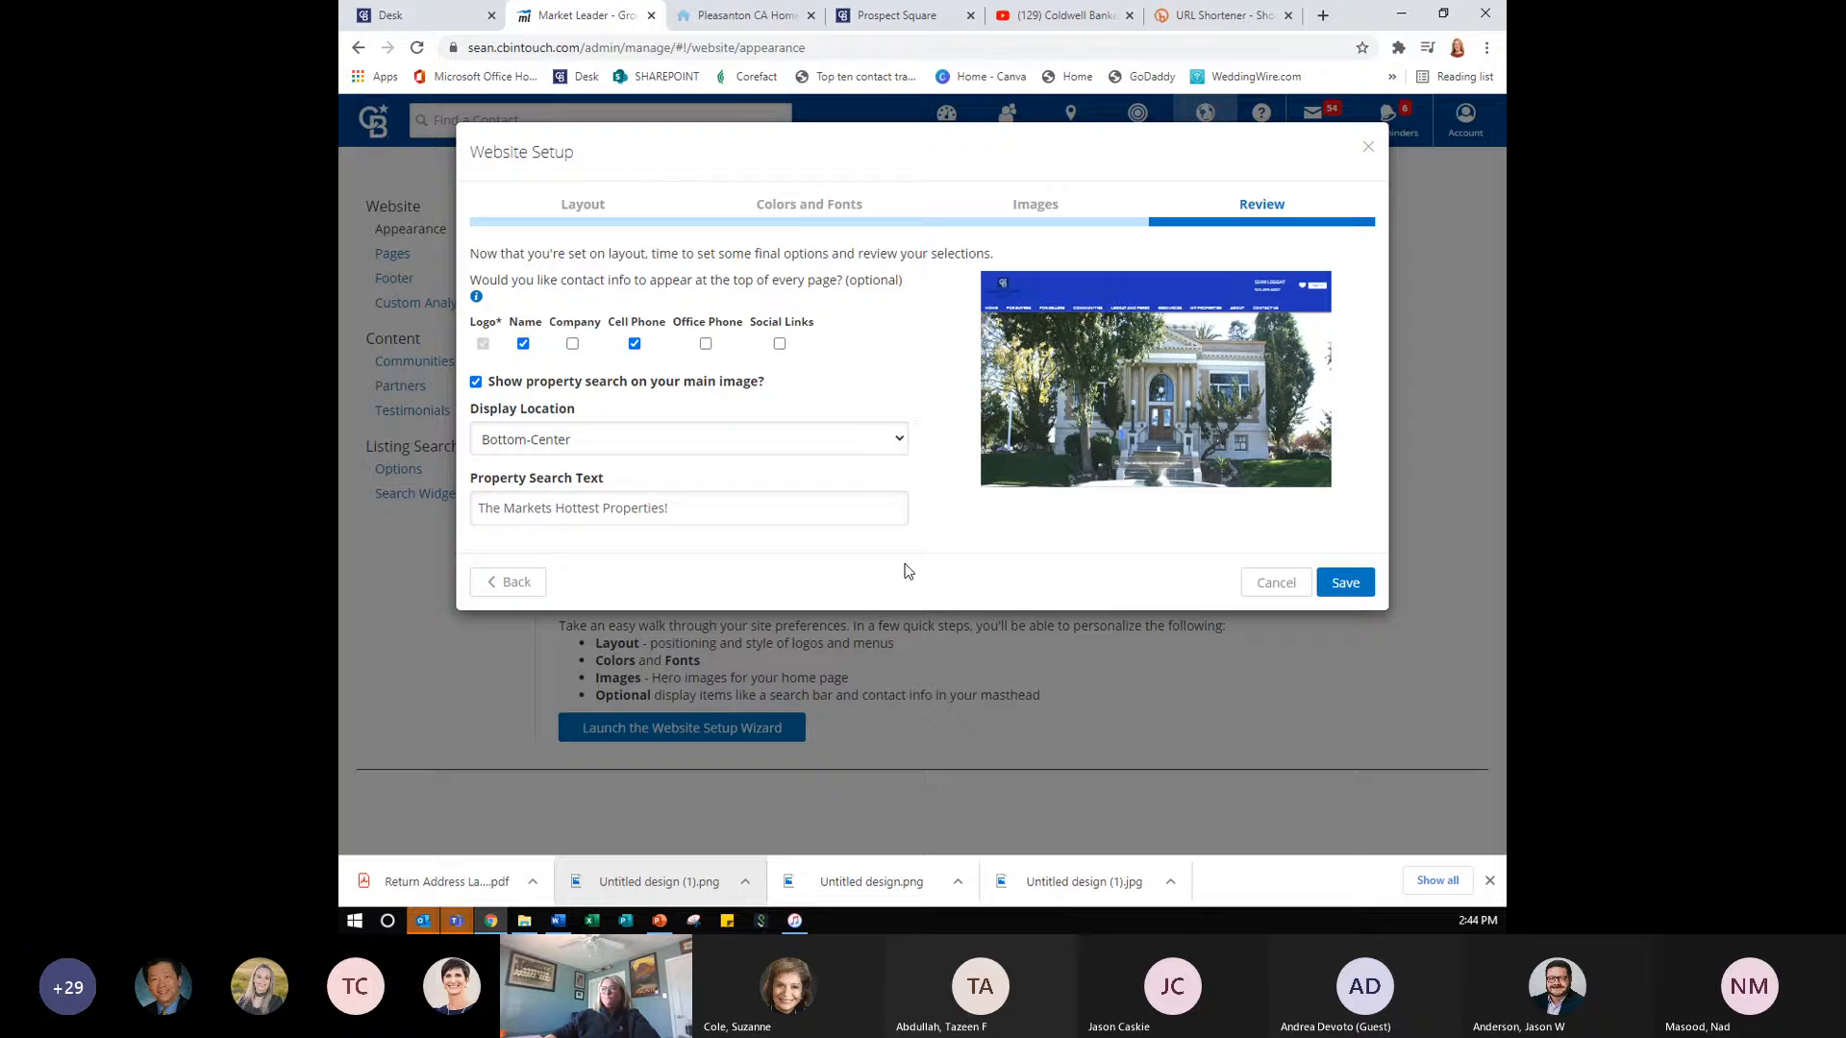
click(842, 509)
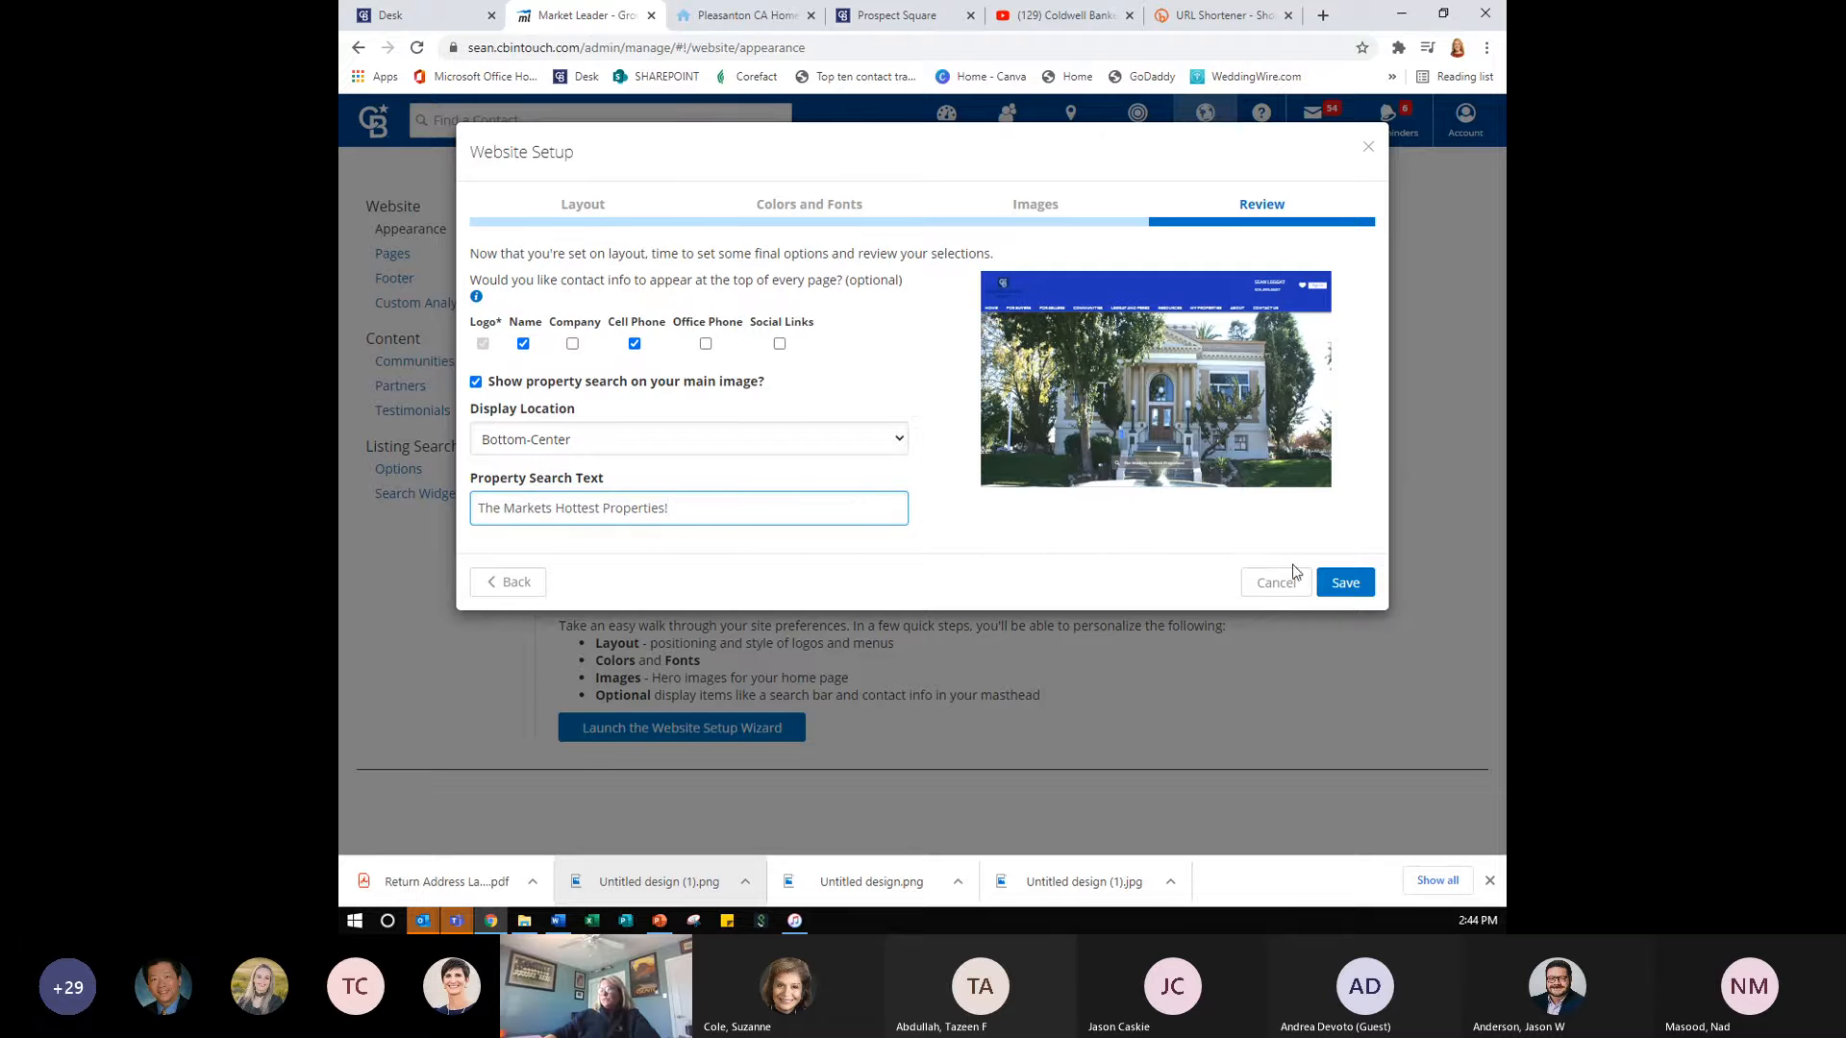
click(1355, 583)
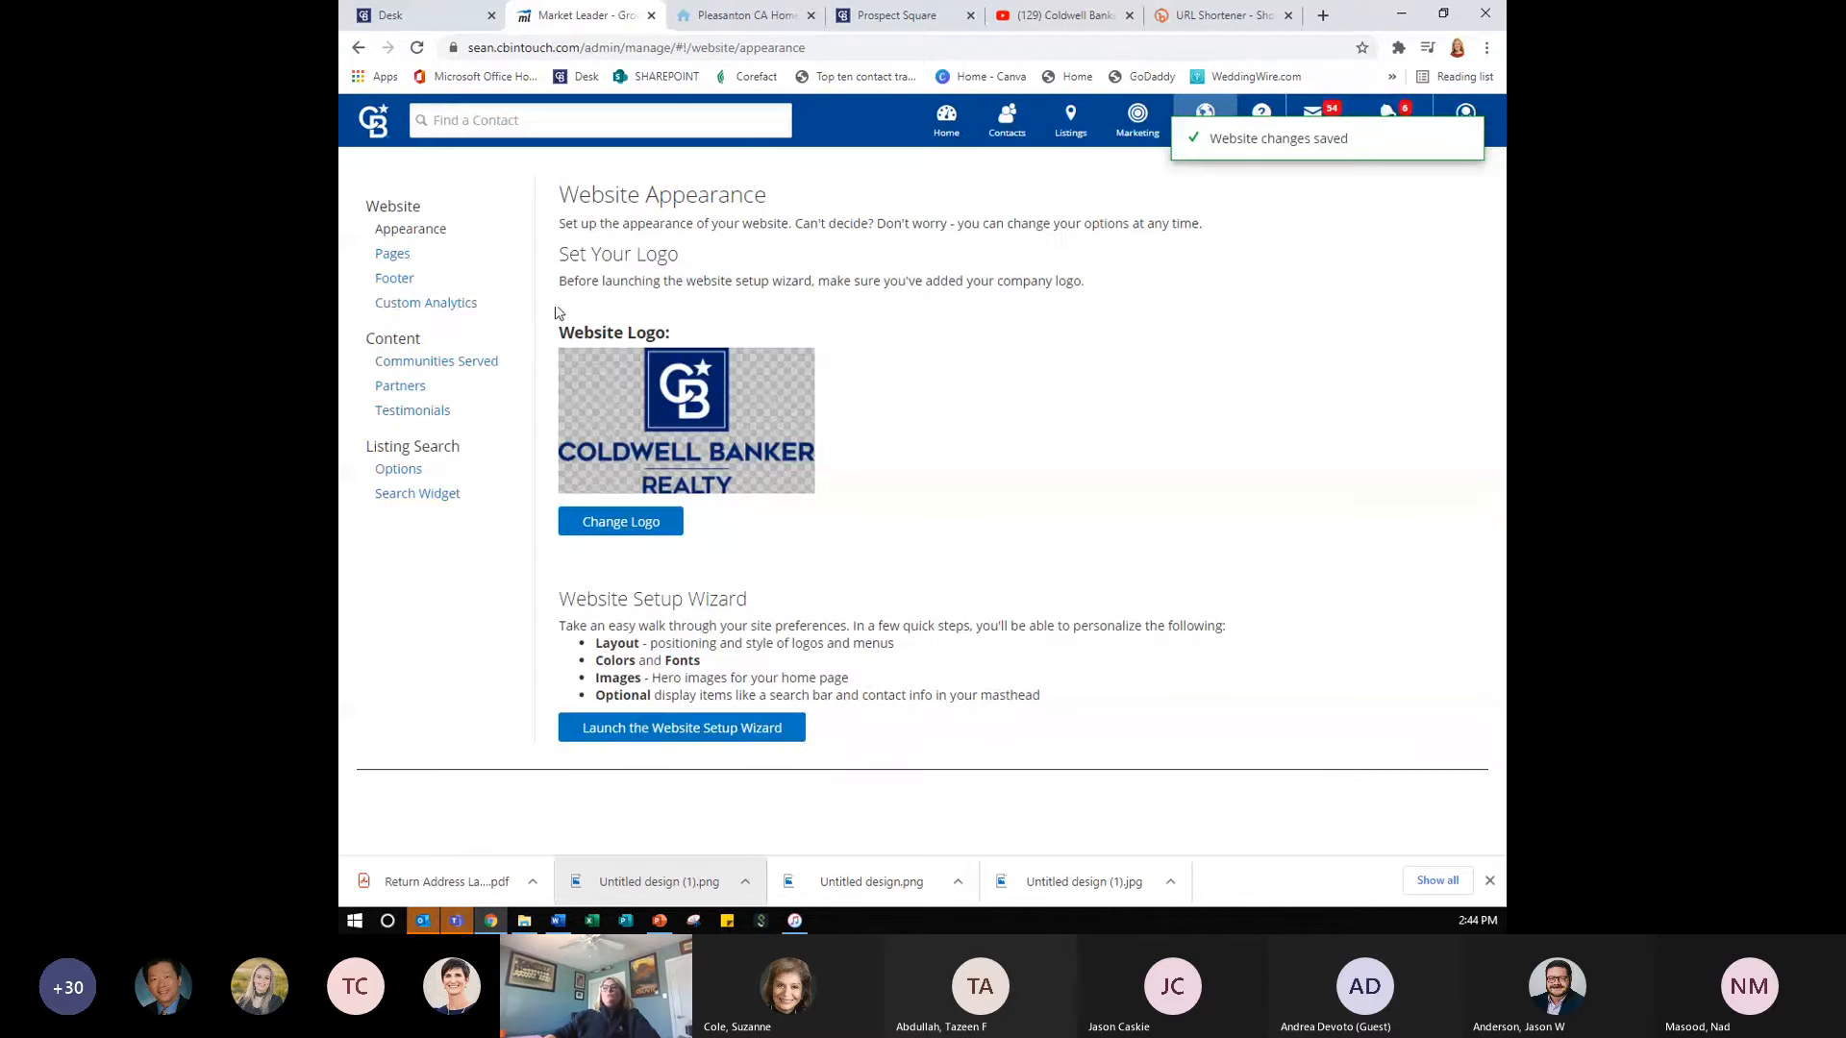
- Reload the live website to check the saved layout, and return to the website appearance page
click(735, 14)
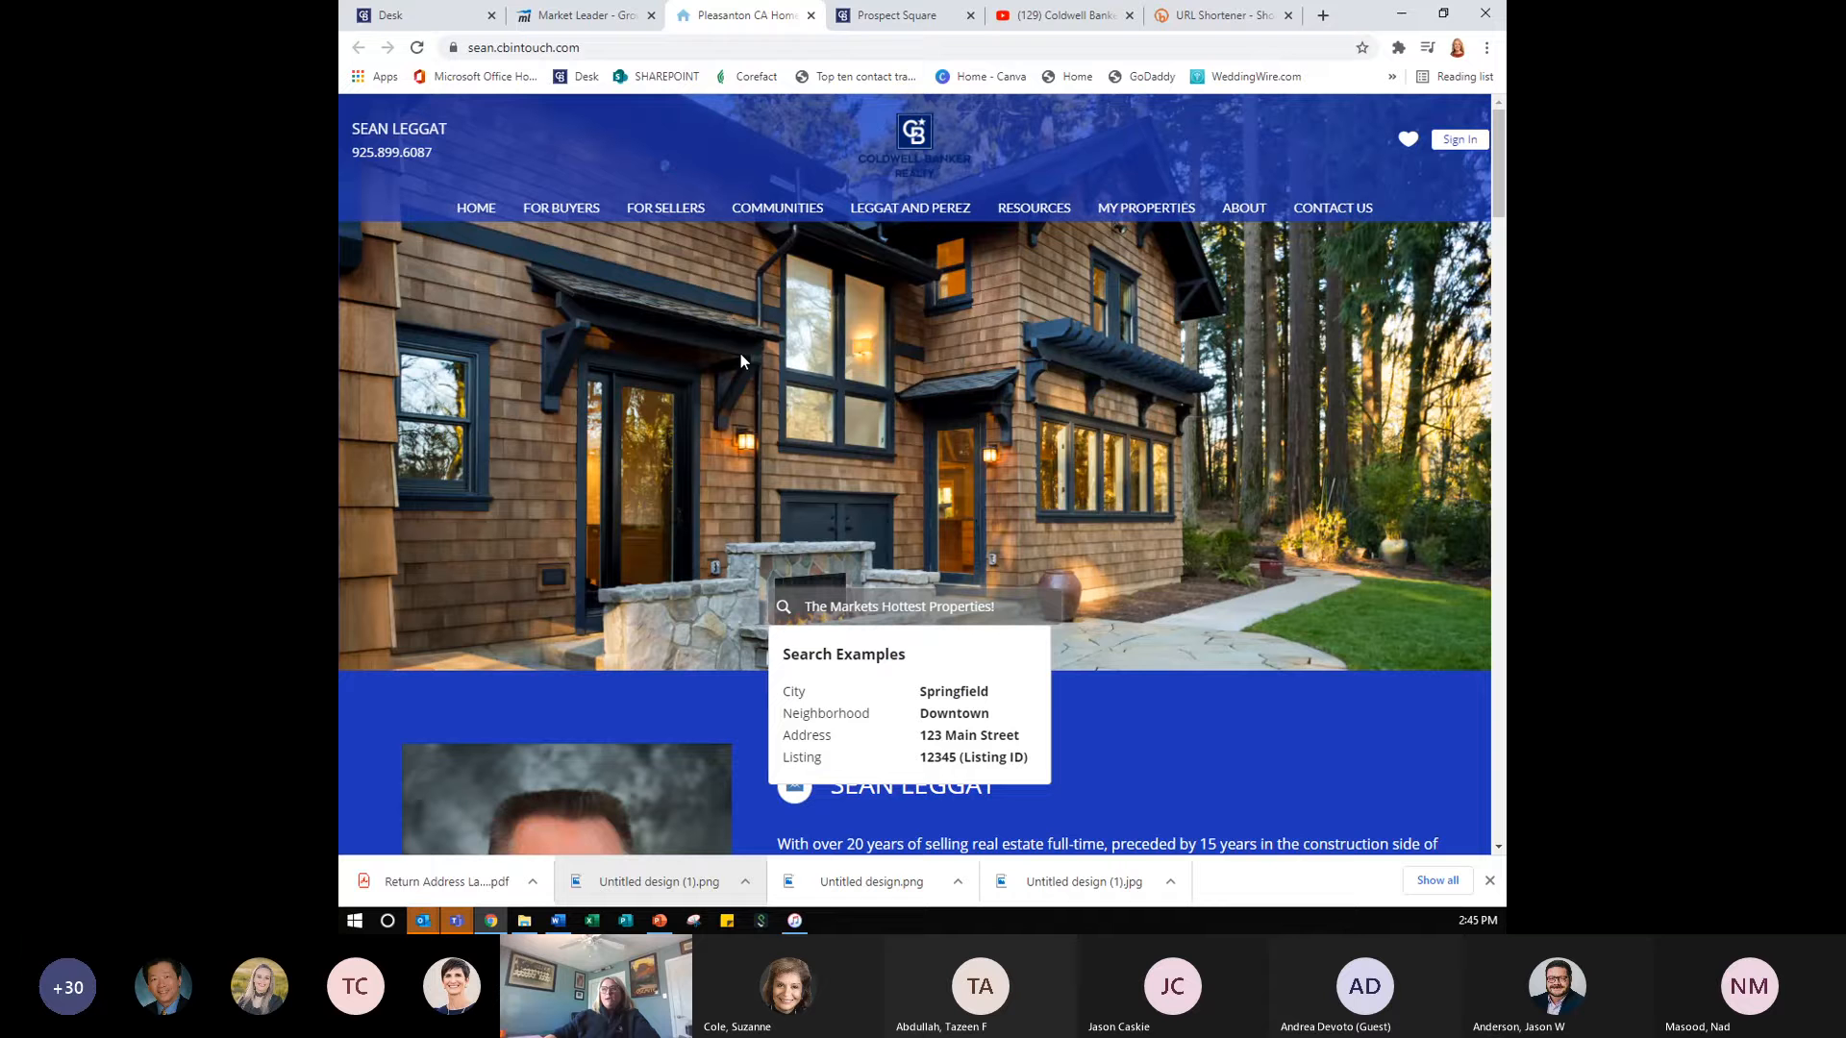
click(416, 47)
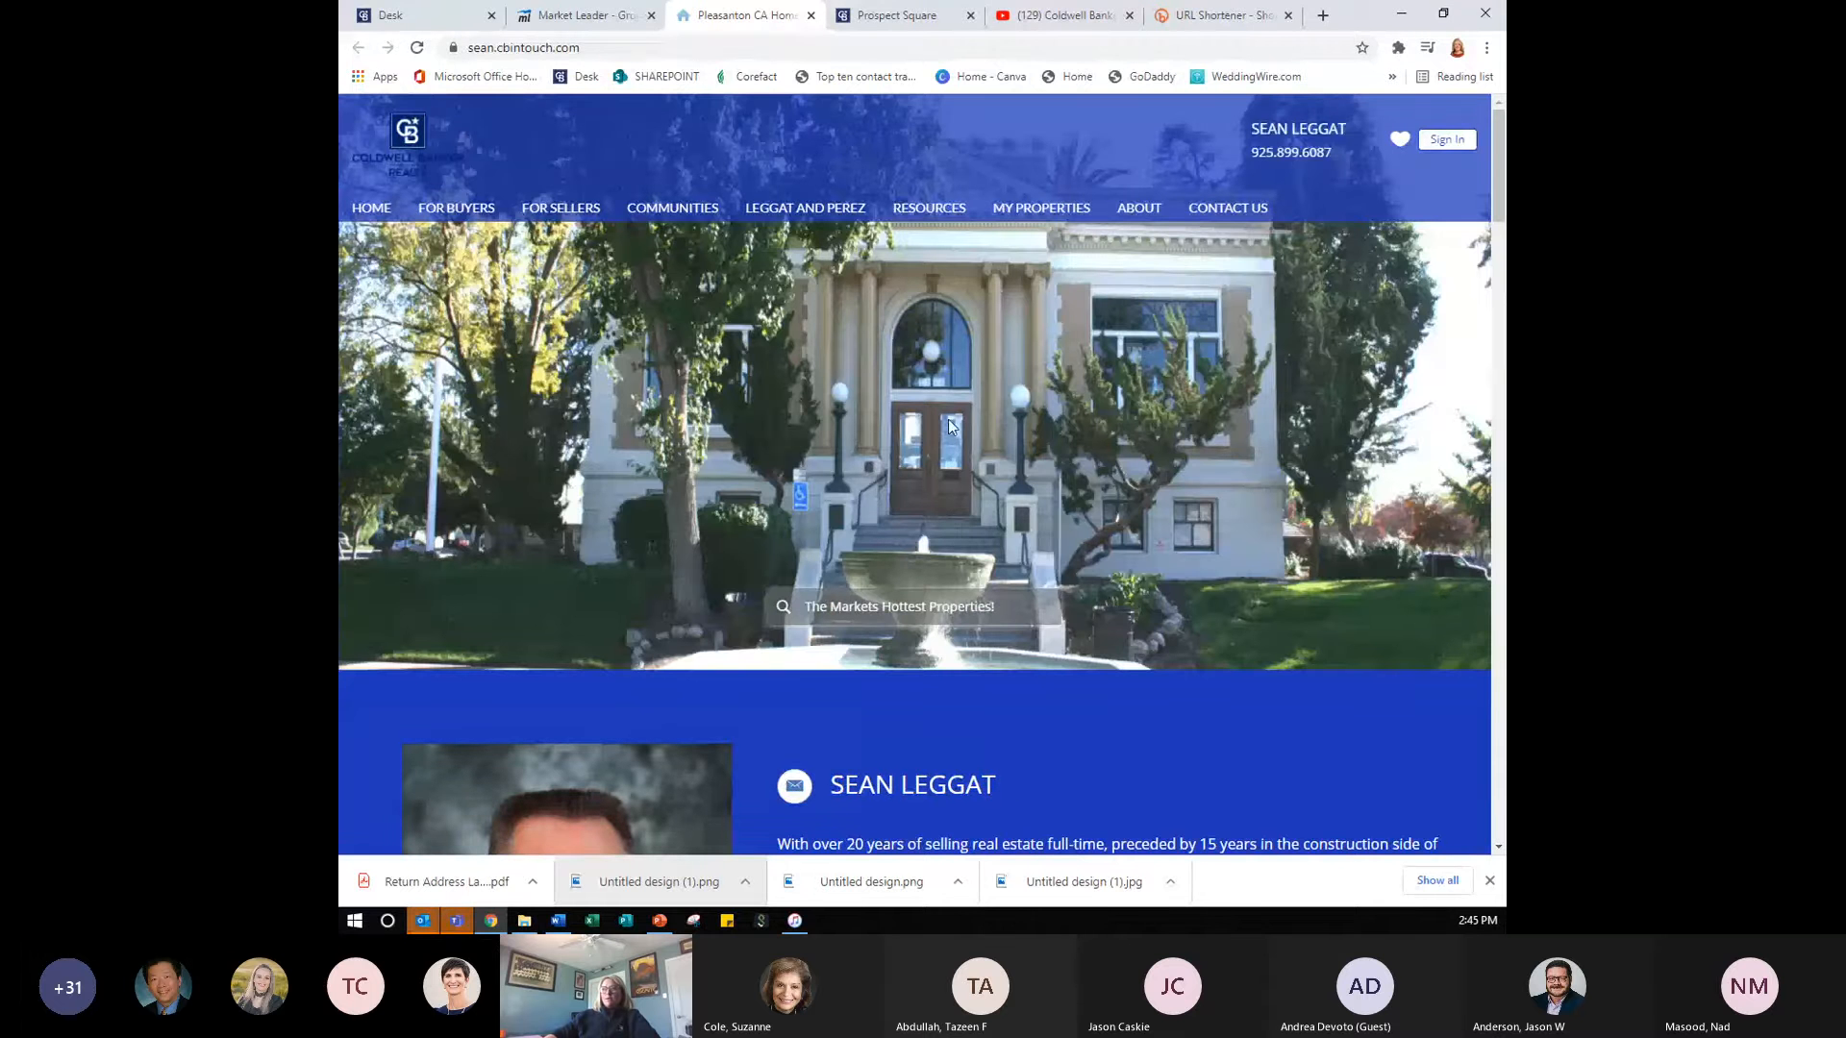
click(574, 16)
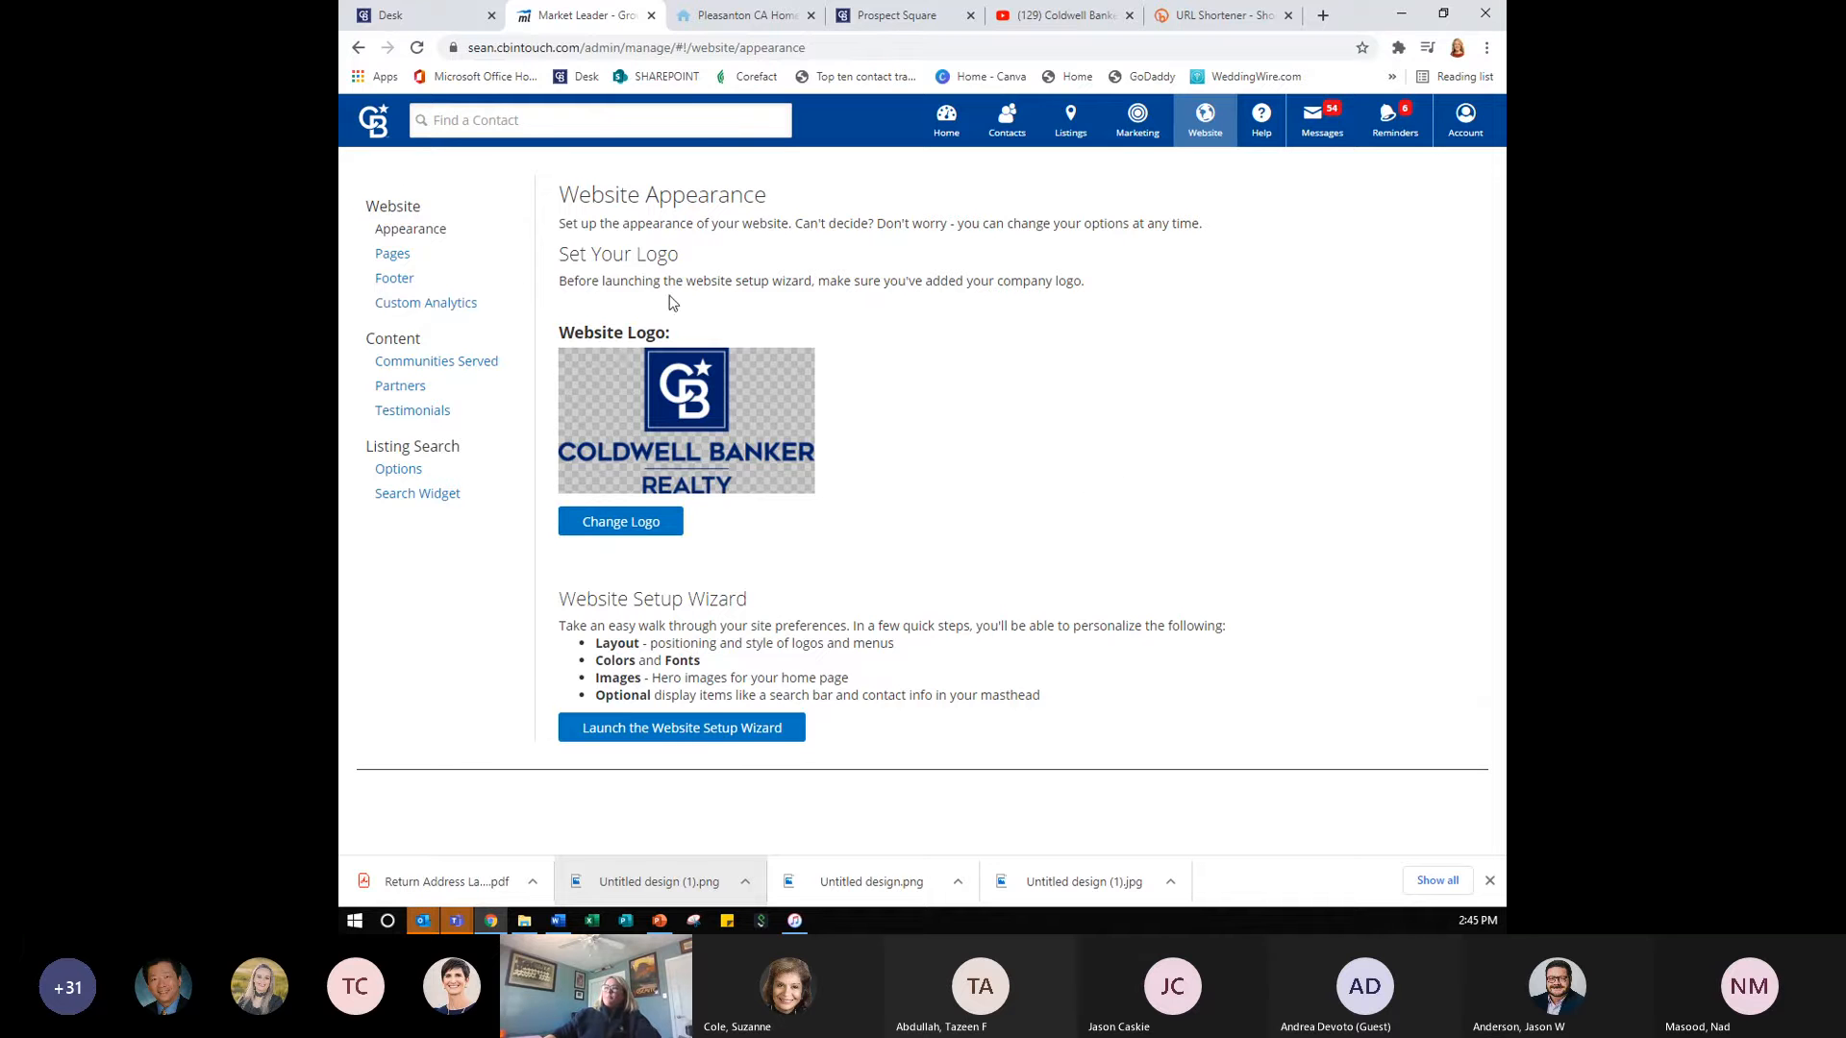
- Open the My Account settings page
key(ctrl)
key(ctrl)
click(1478, 119)
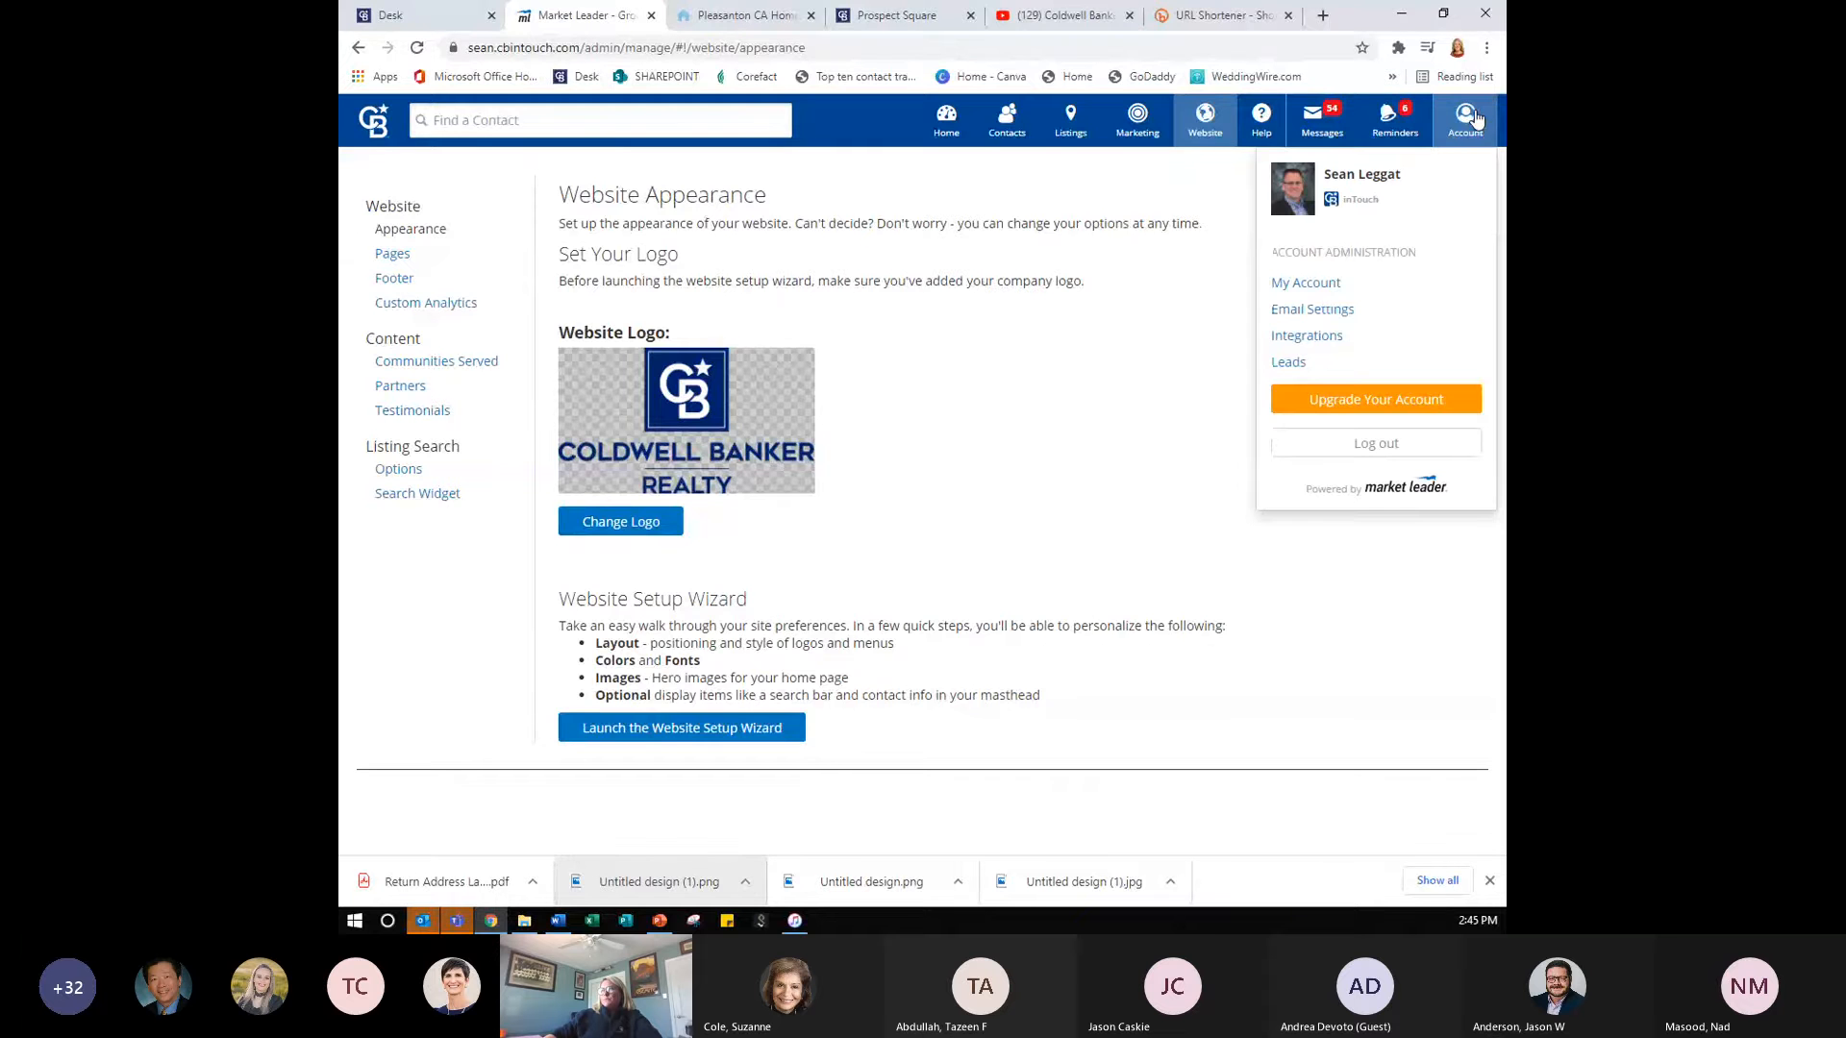
click(1308, 293)
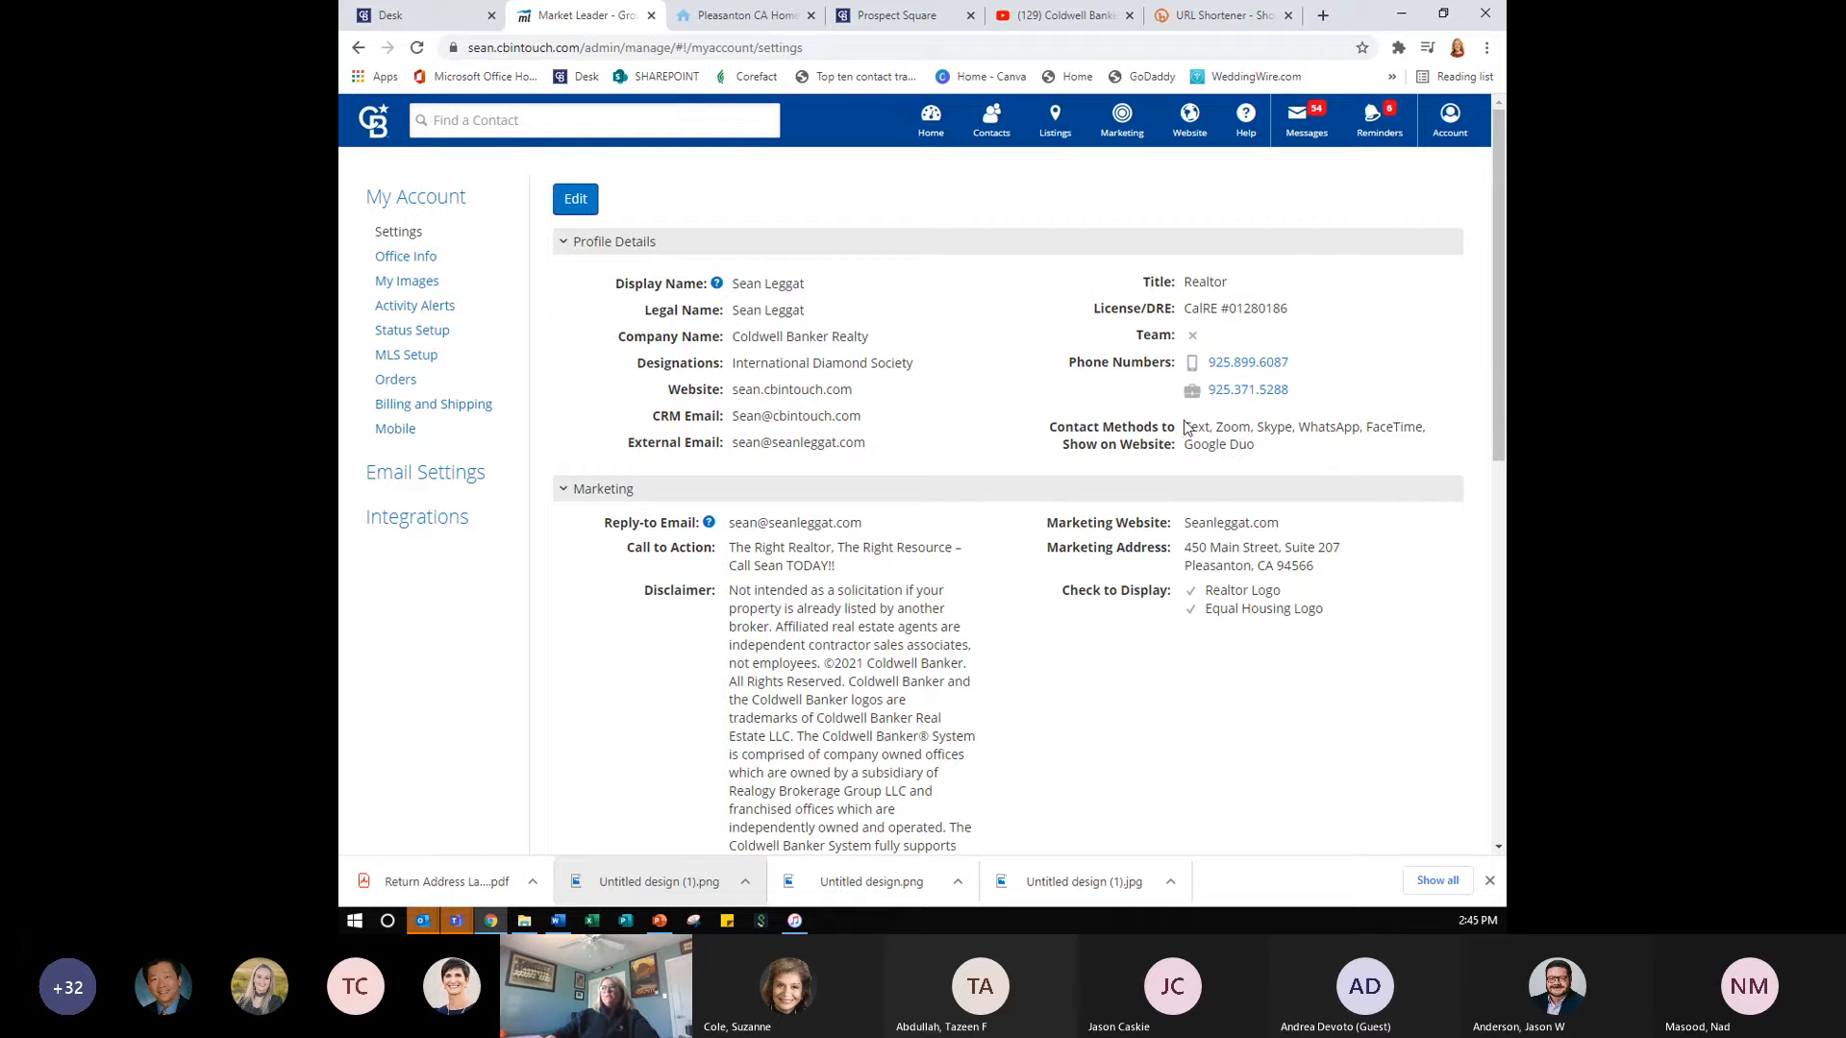
- Review the account's profile details, marketing information and bios, including the help notes for Full Bio and Bio Summary
scroll(1190, 435, down, 3)
scroll(1190, 435, up, 3)
scroll(1324, 415, down, 1)
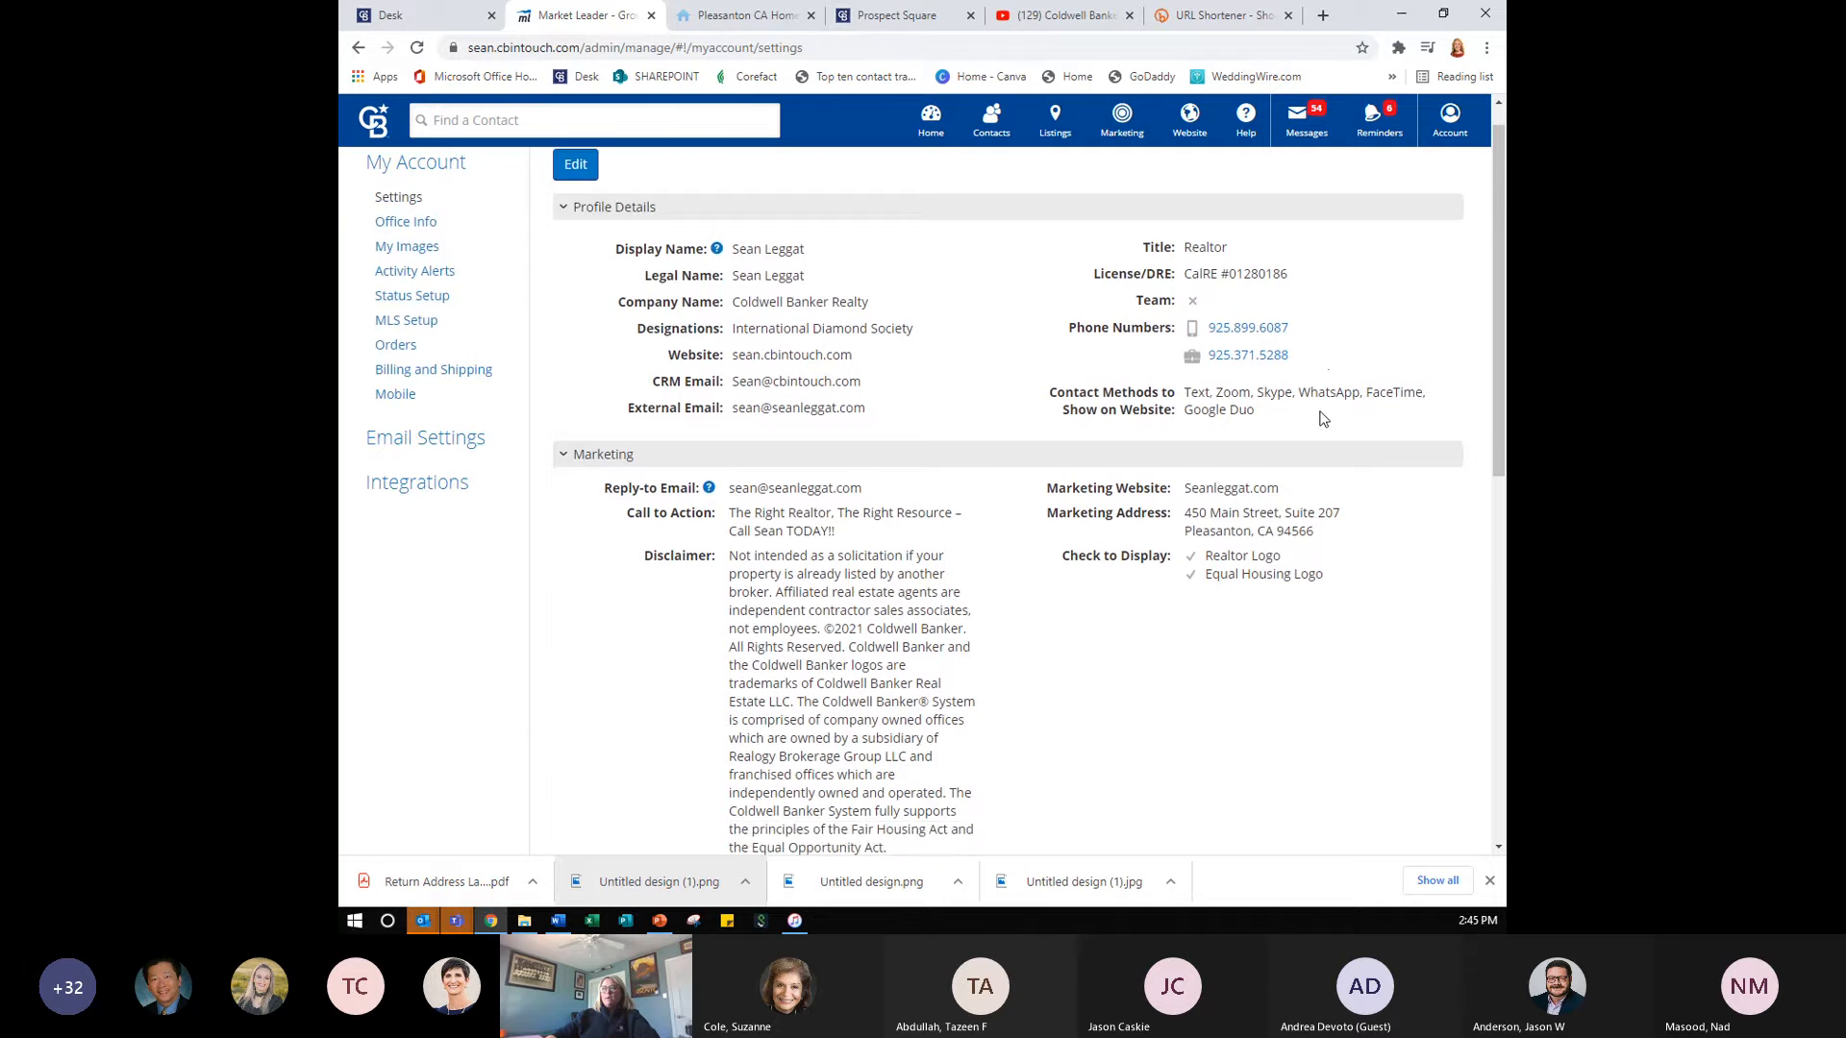
scroll(1317, 421, down, 2)
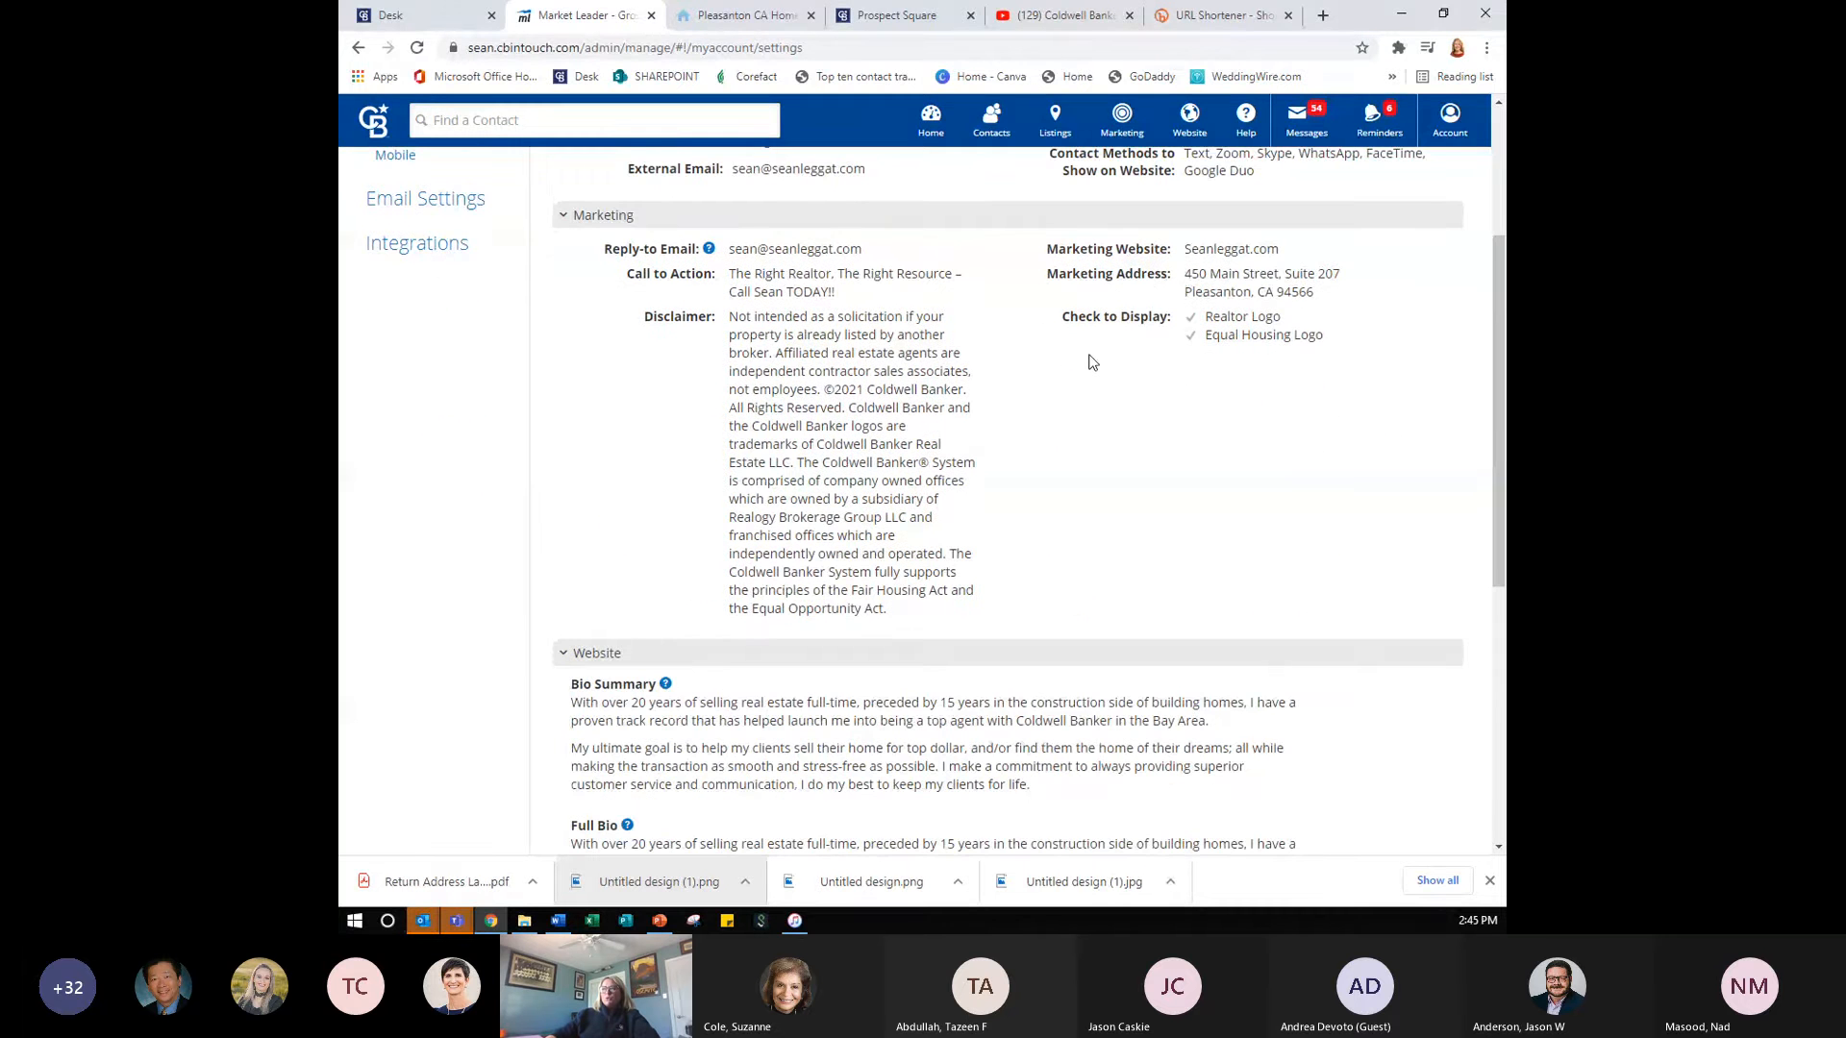
scroll(1092, 361, down, 4)
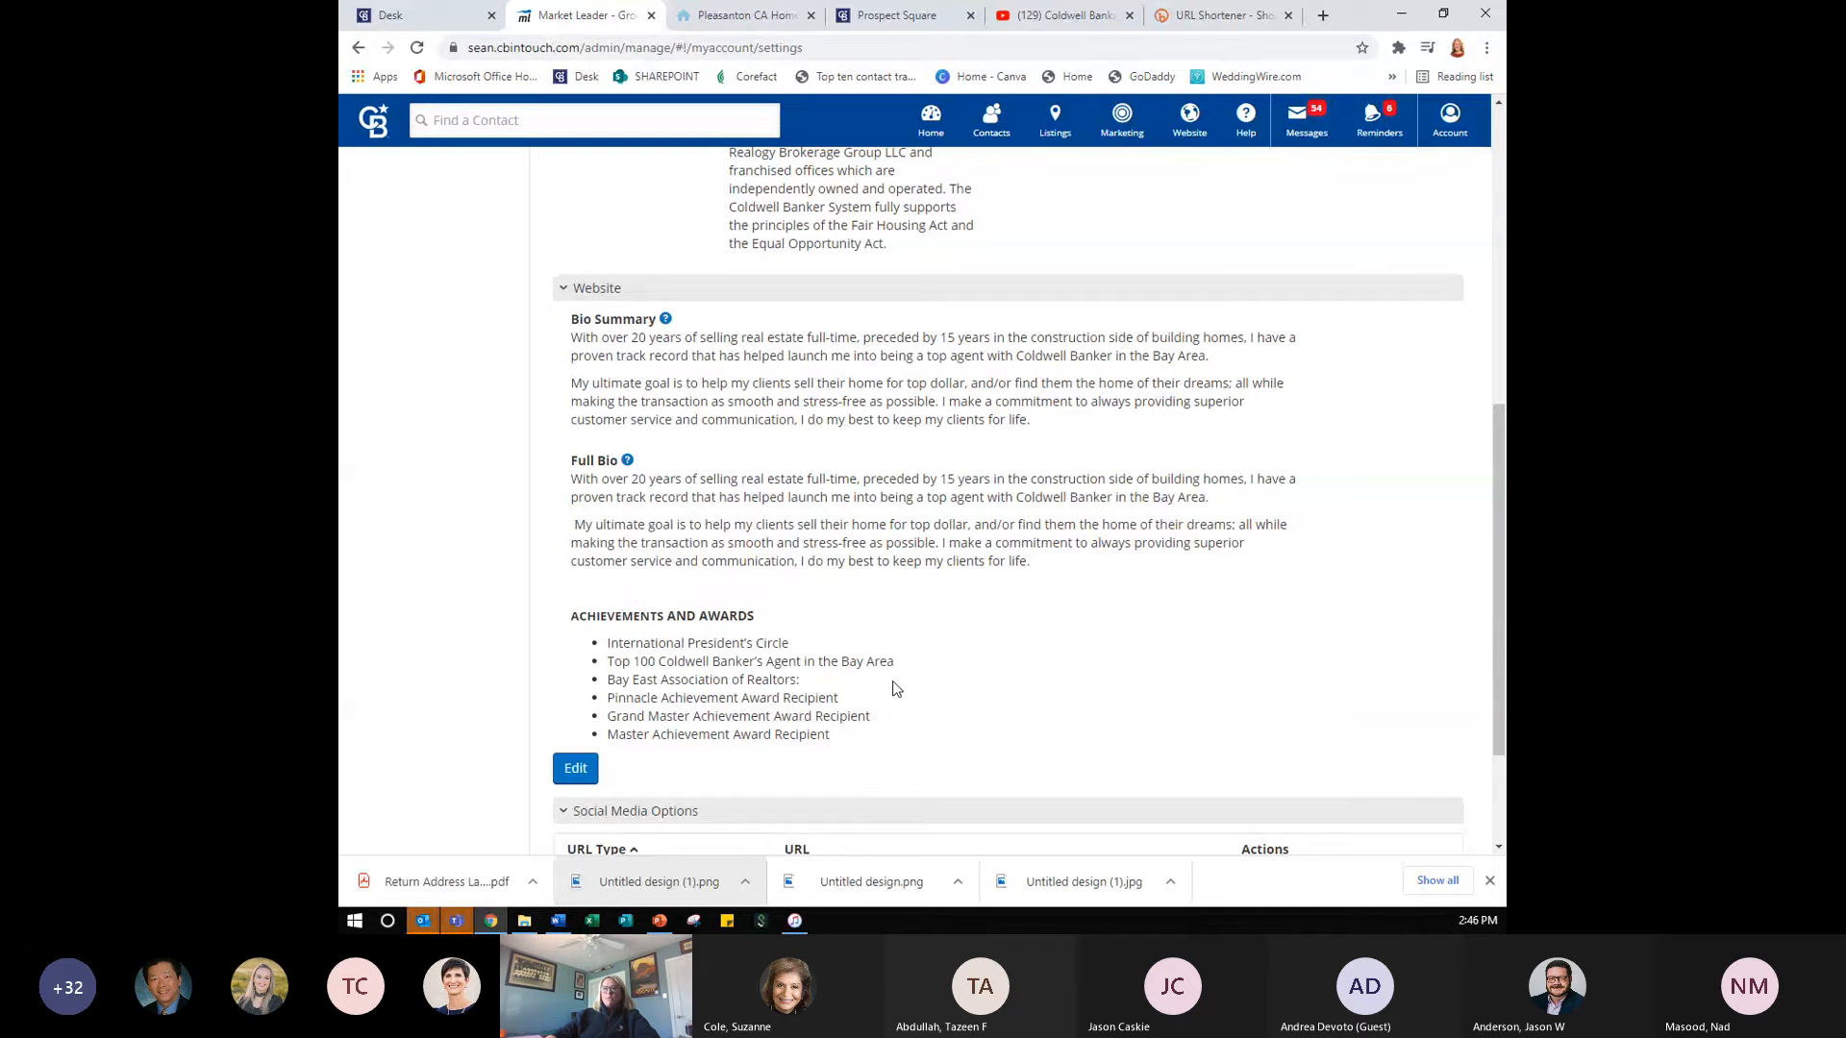
mouse_move(626, 464)
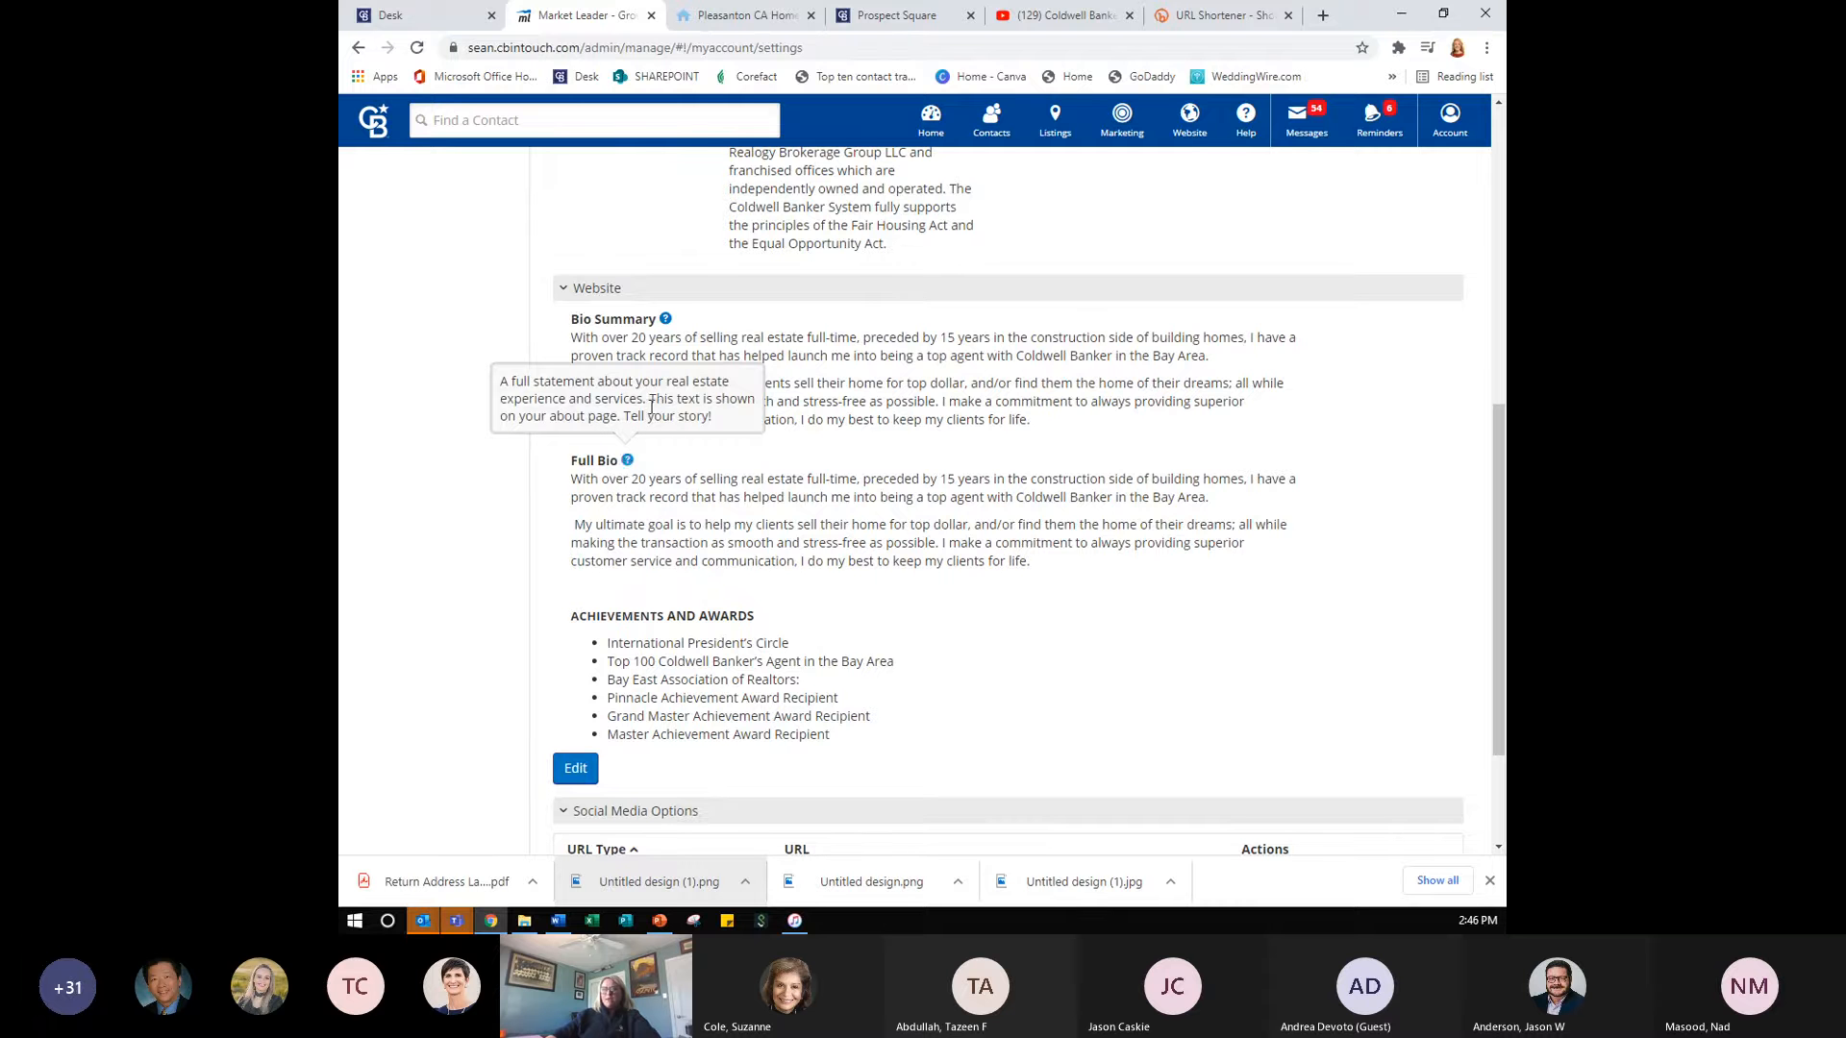
click(666, 322)
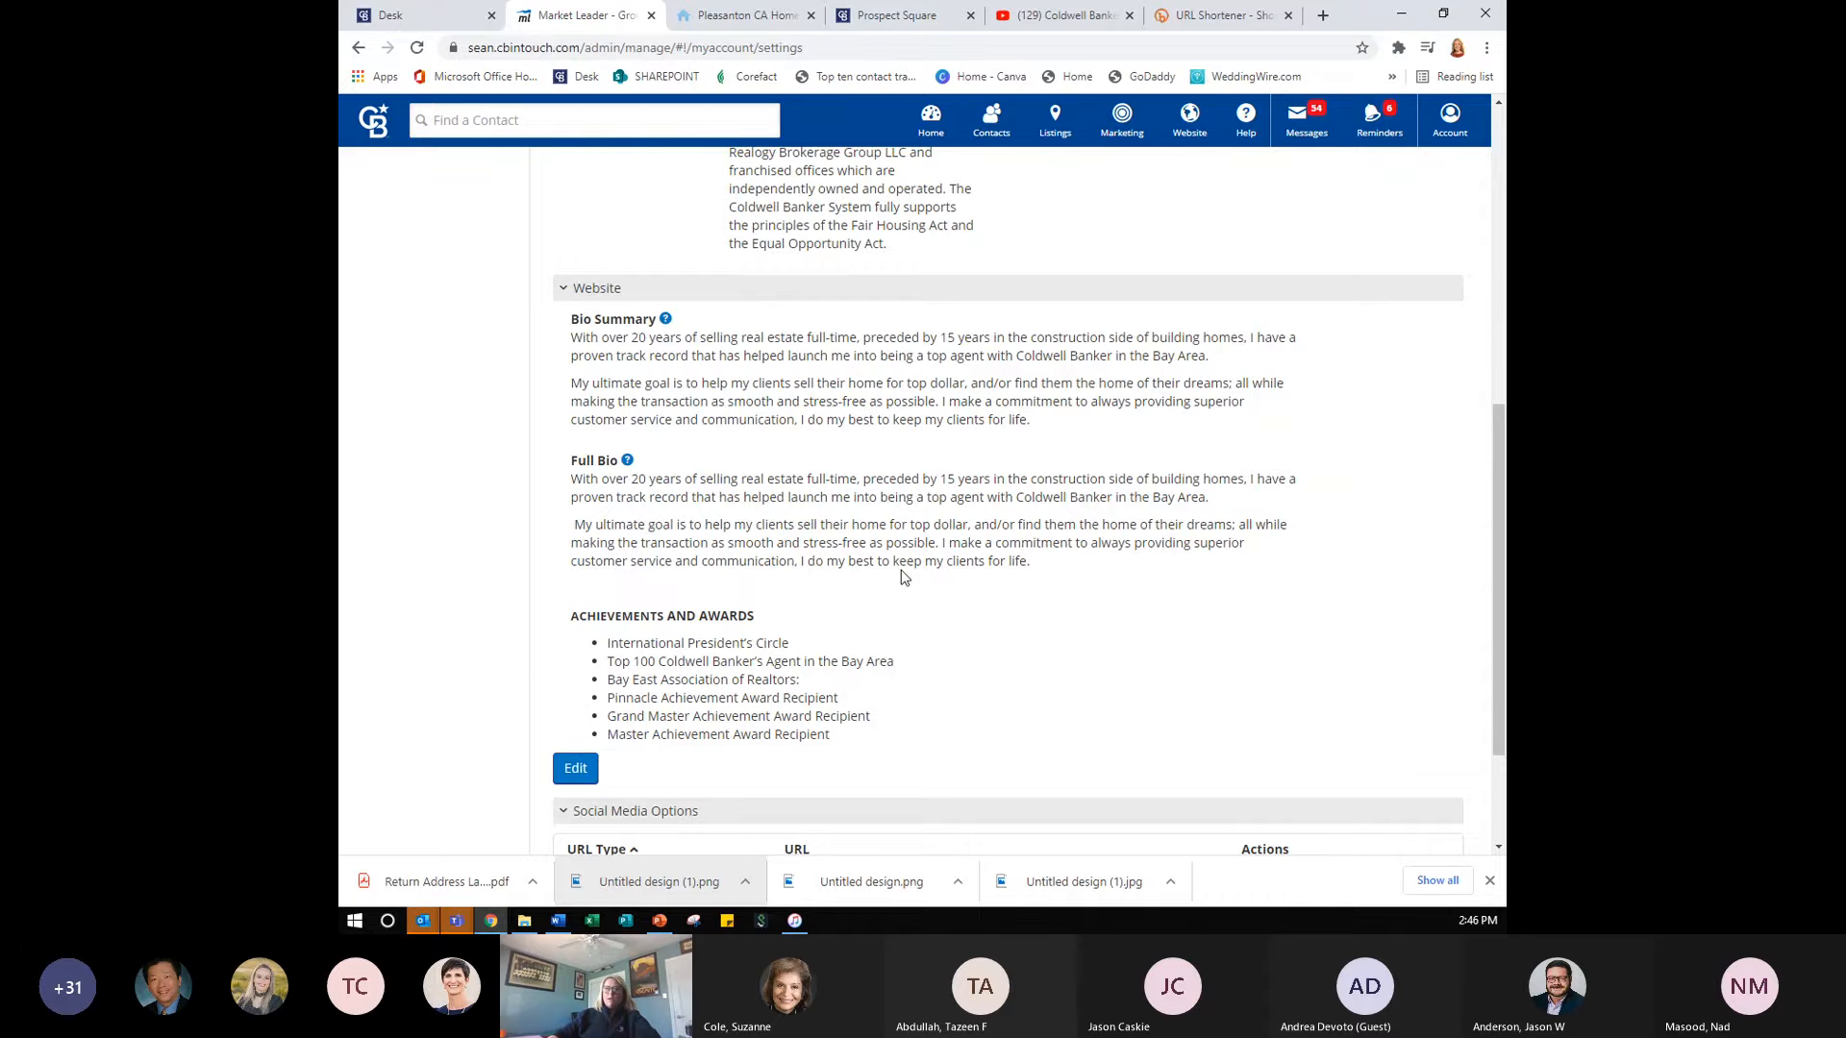
- Start adding a social media link with Facebook as the URL type, and close the form without saving
scroll(900, 577, down, 3)
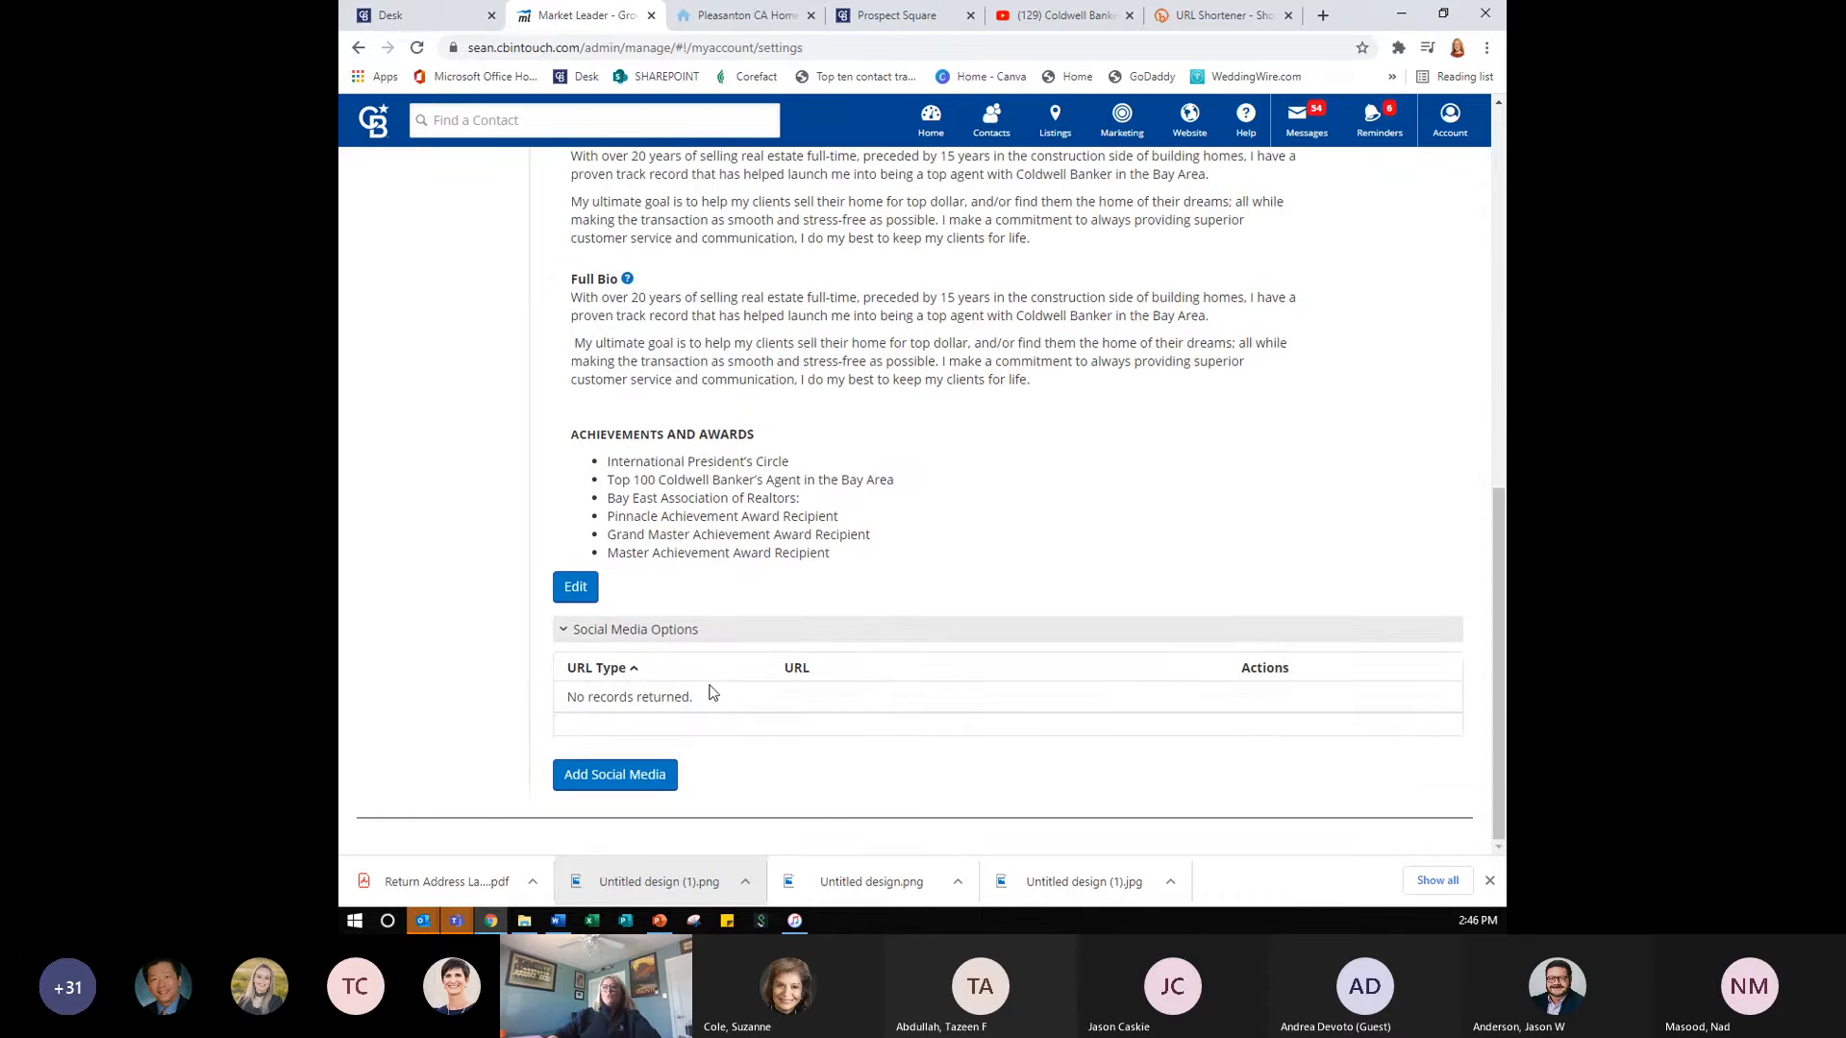
click(639, 785)
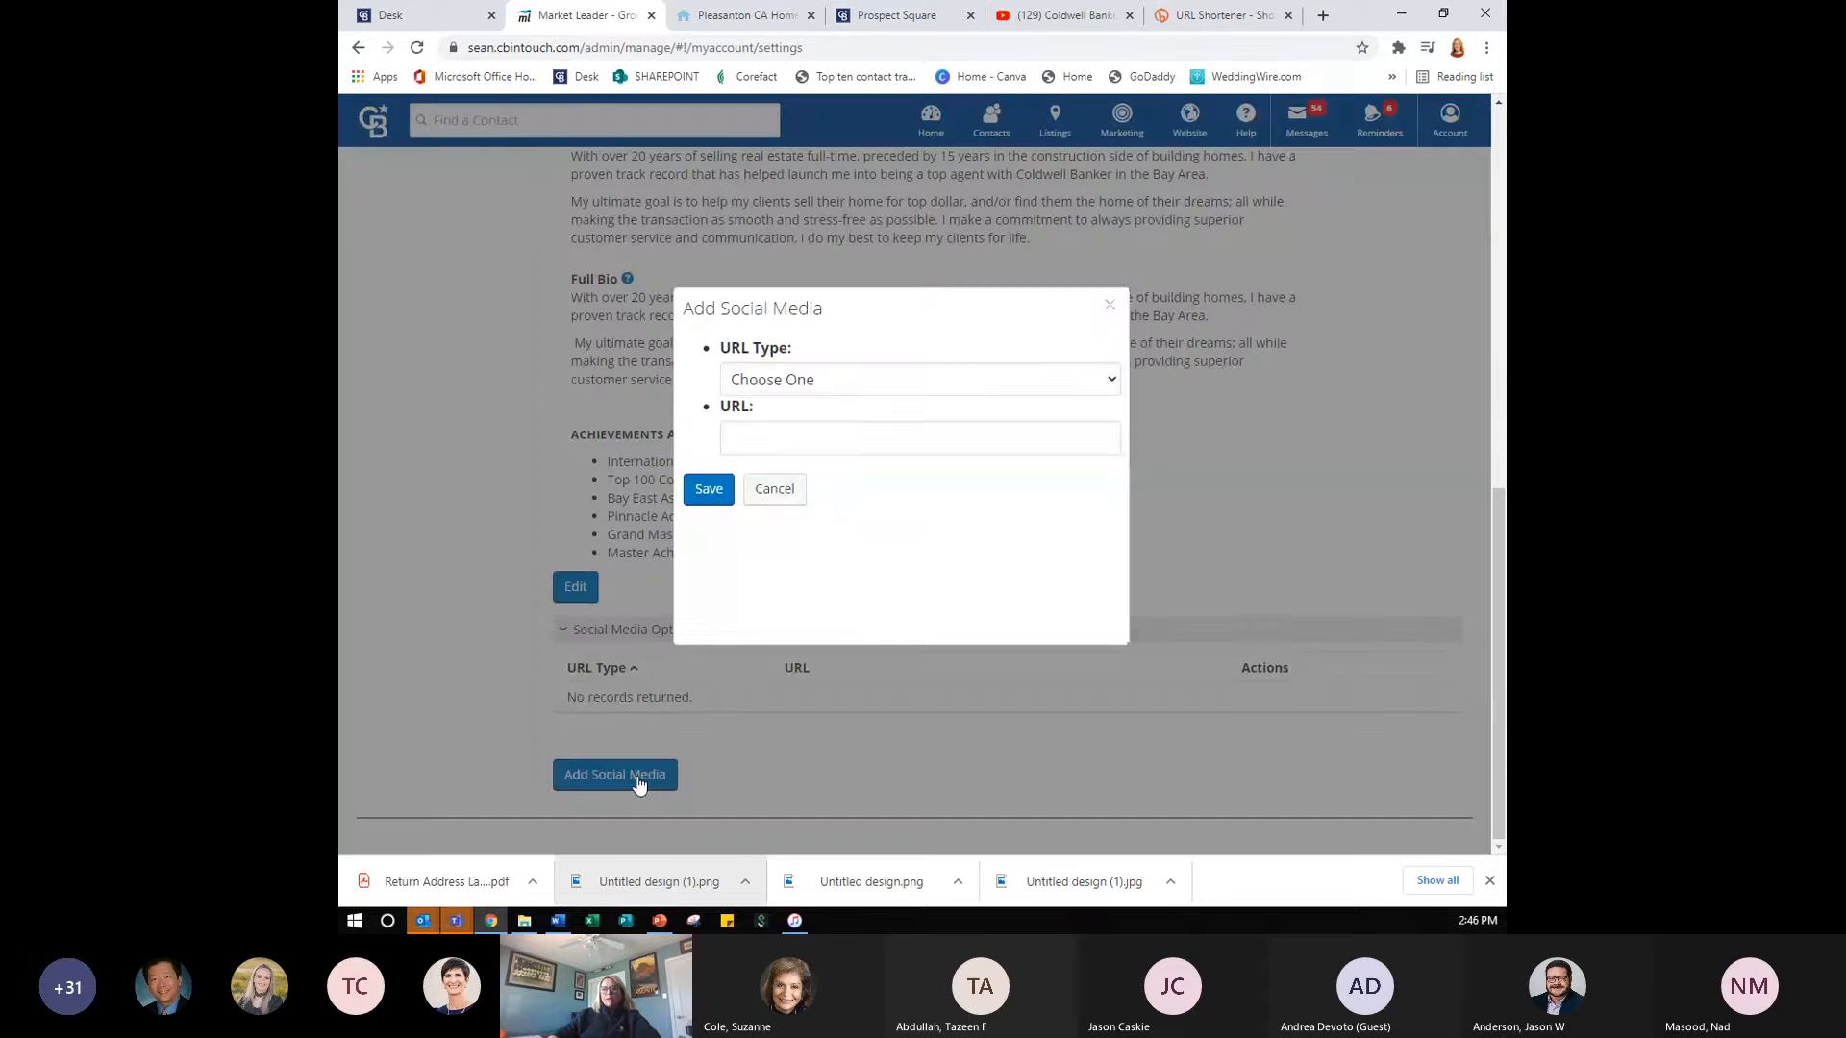
click(820, 382)
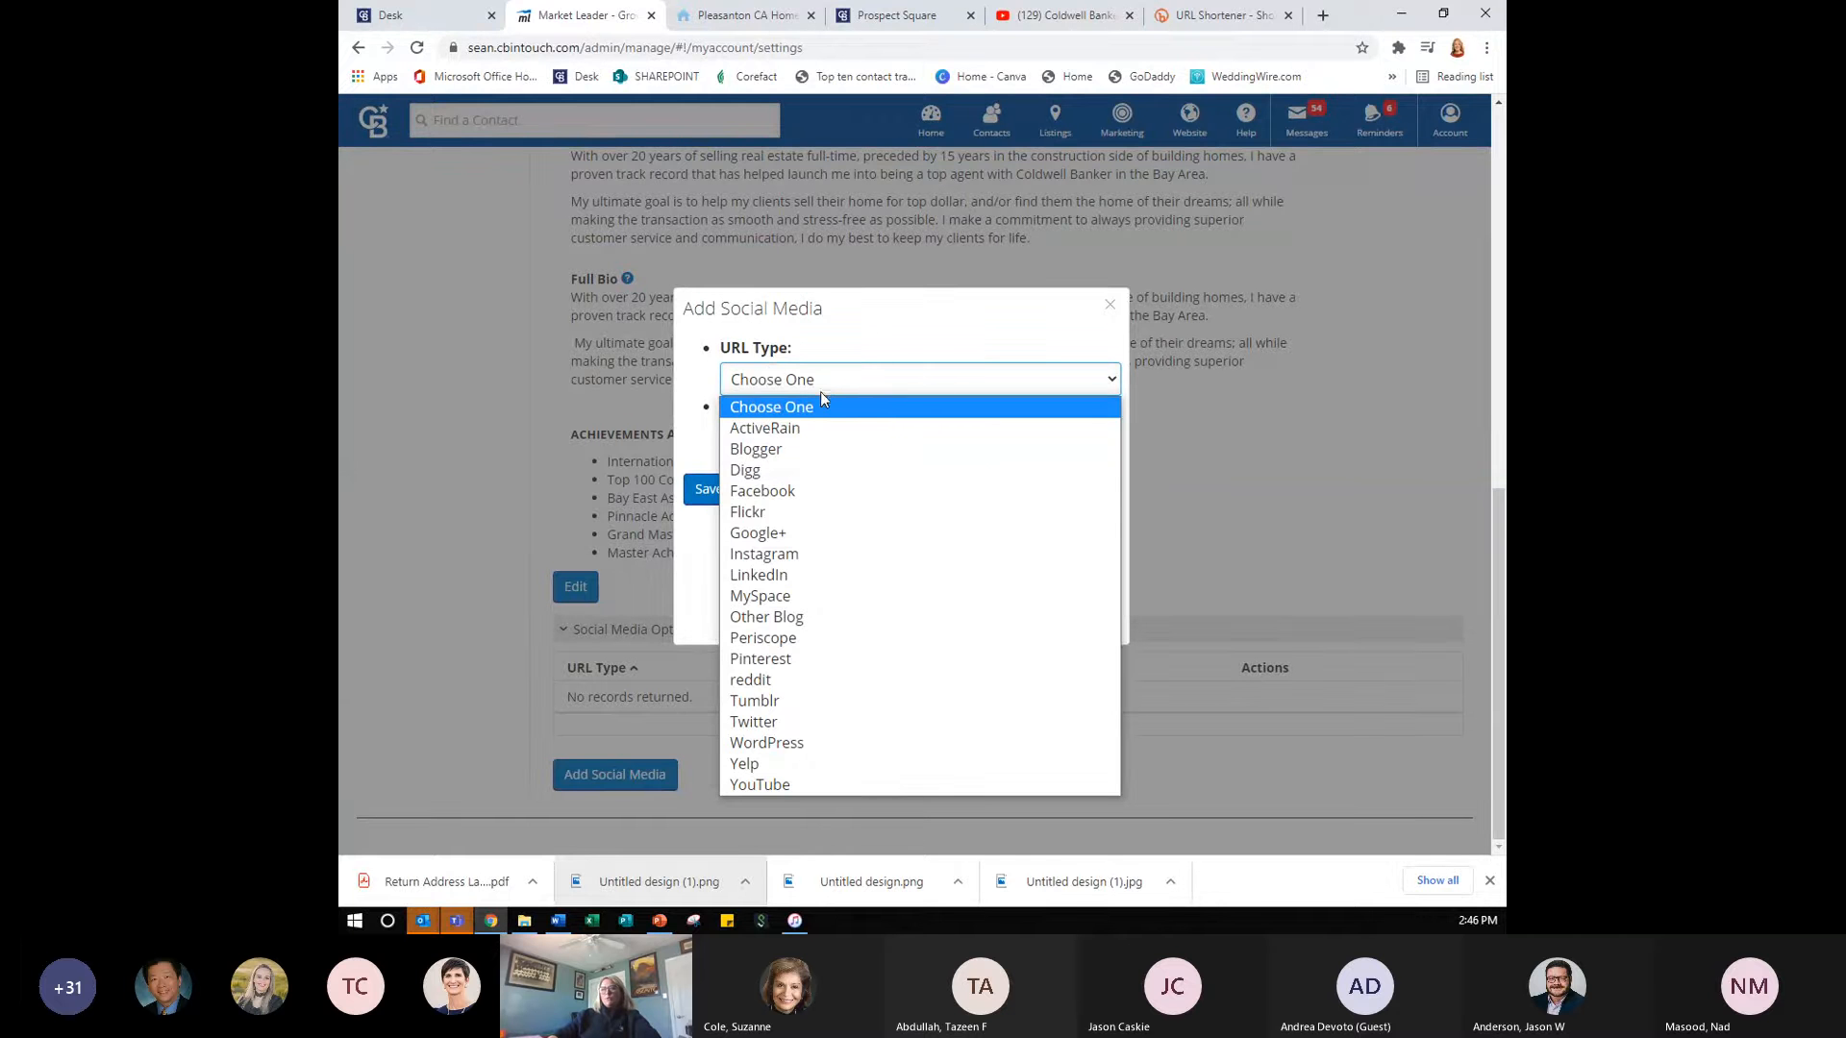
click(843, 492)
click(848, 438)
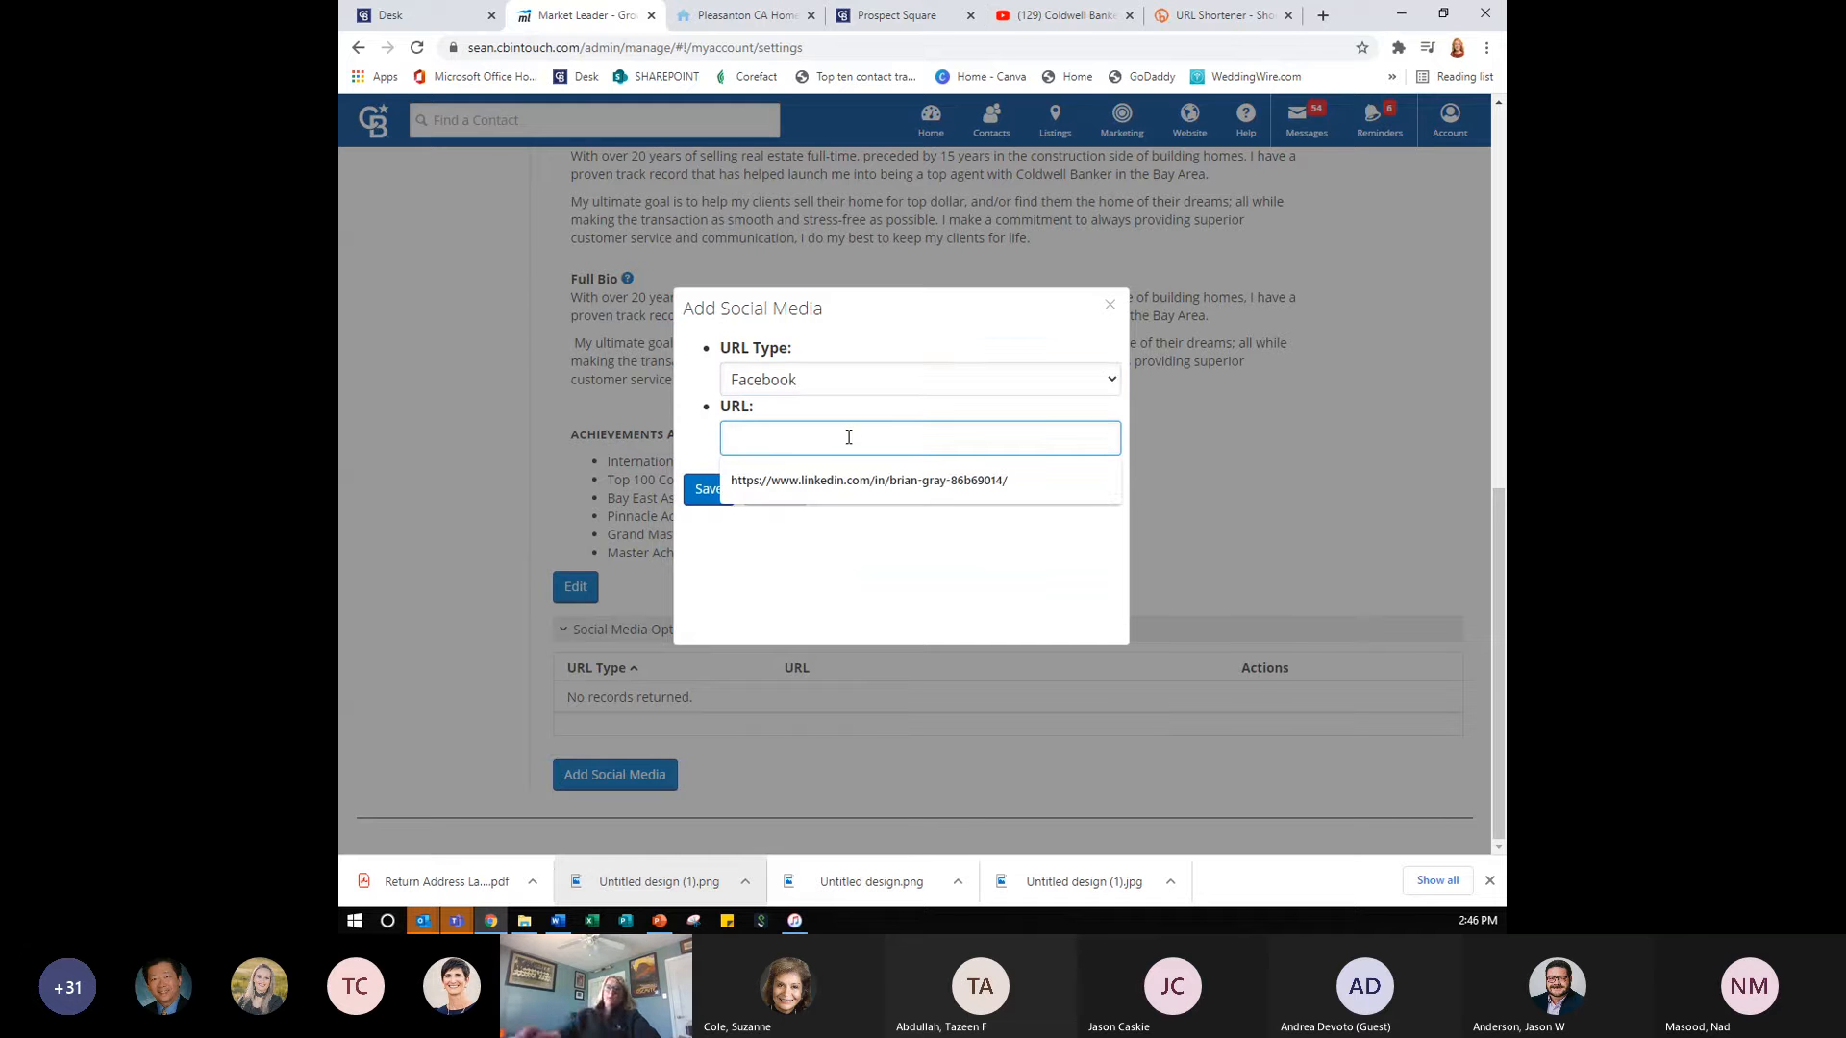
click(1111, 308)
click(1111, 308)
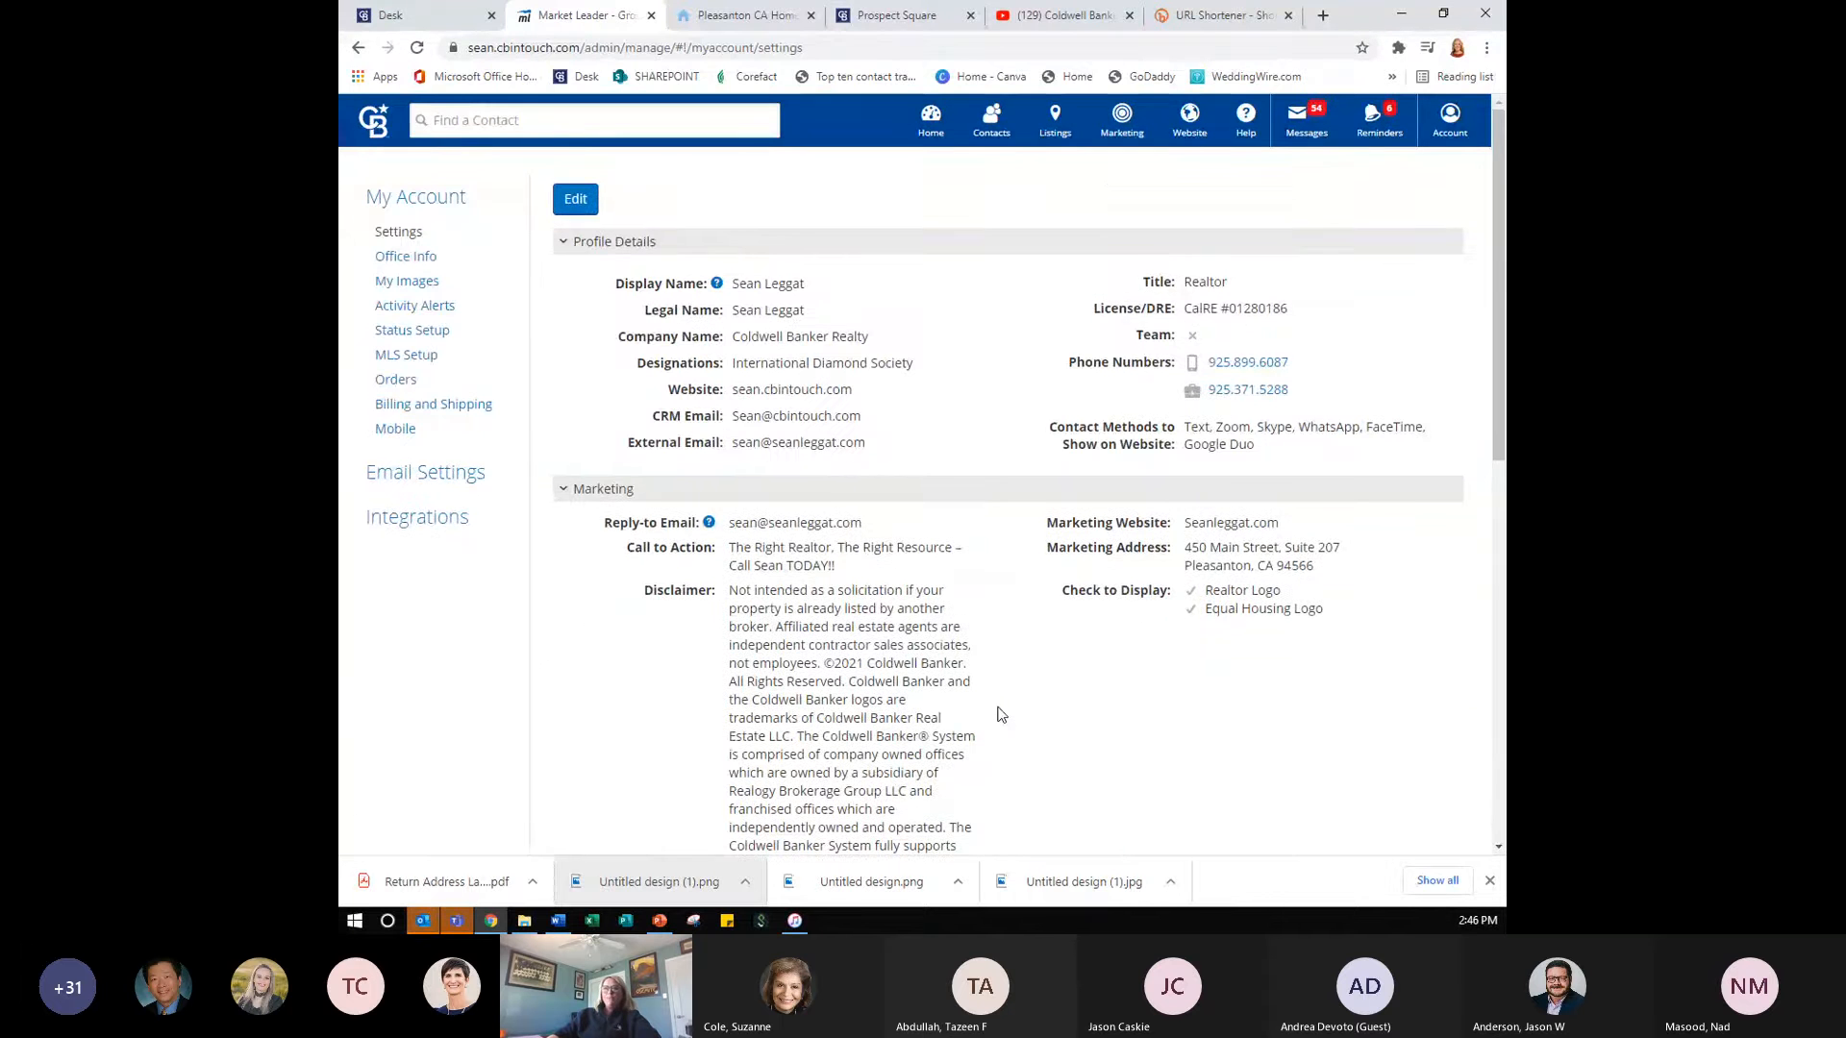
- Open MLS Setup to examine the listing feeds and their agent and office IDs, and look up the support contact options
click(423, 359)
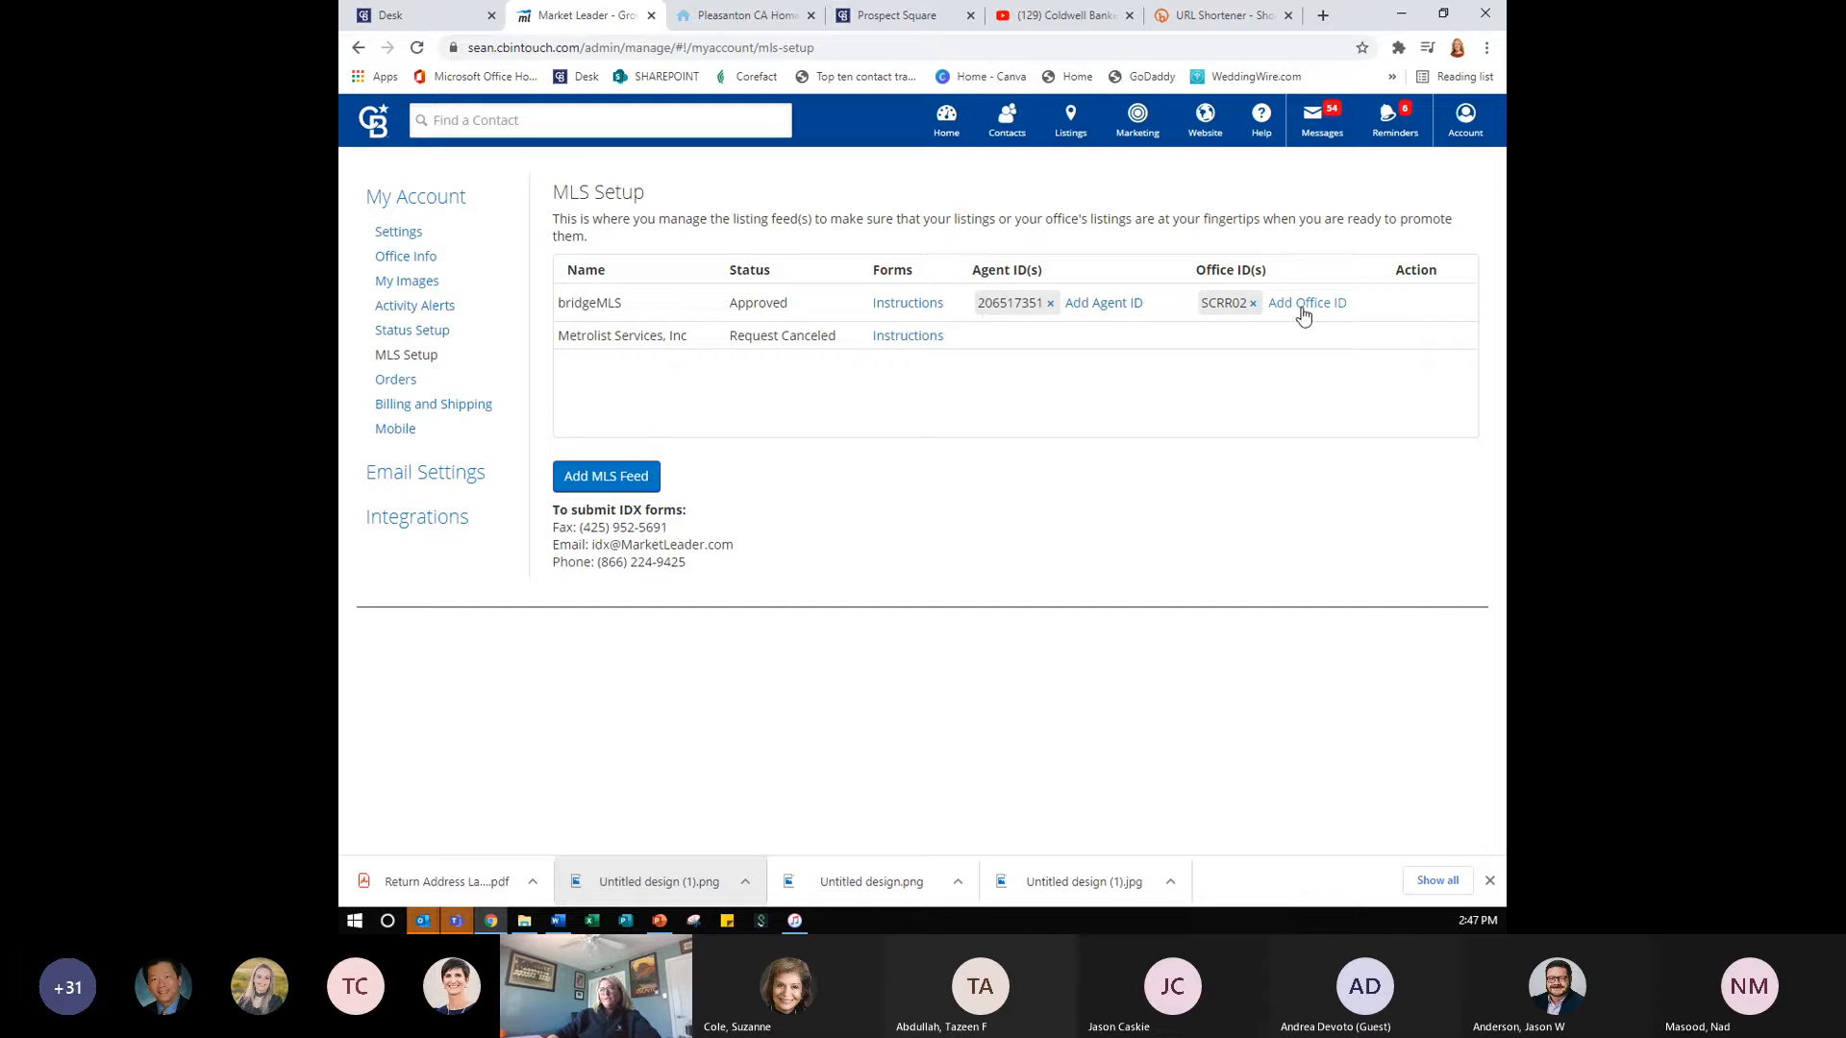
key(ctrl)
key(ctrl)
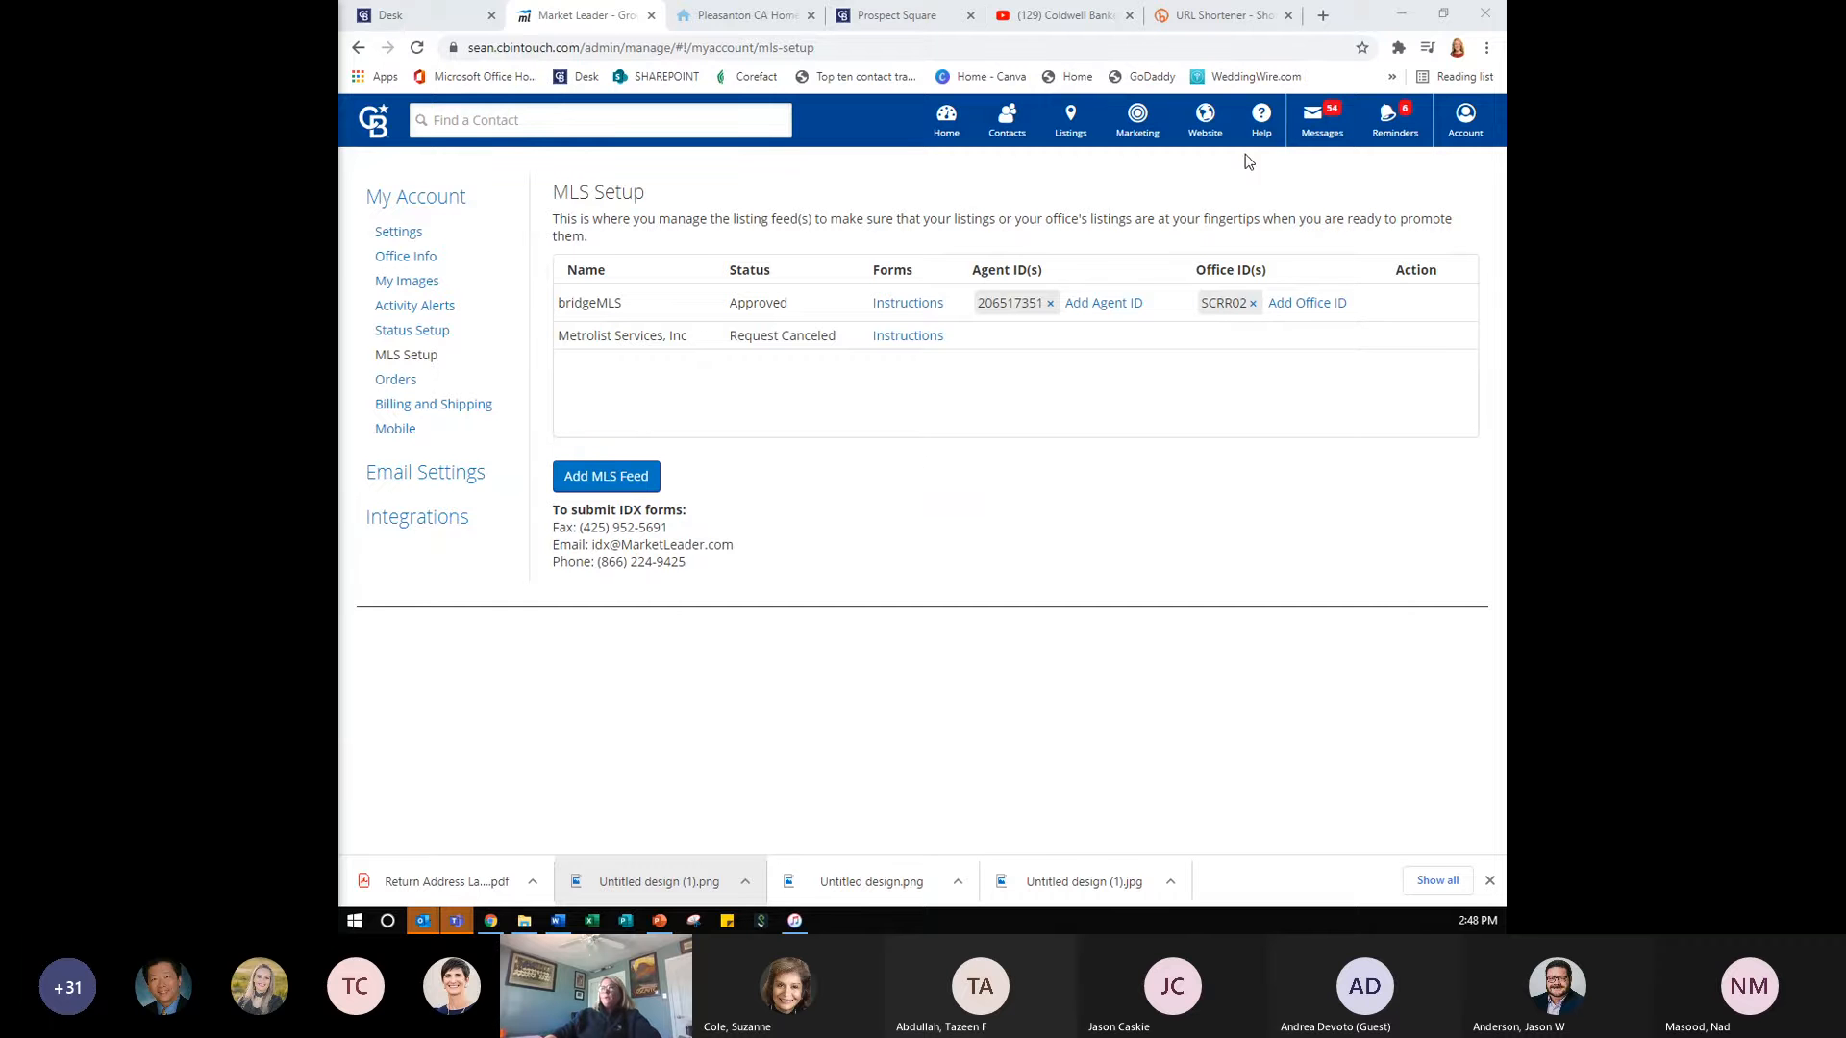
click(1260, 134)
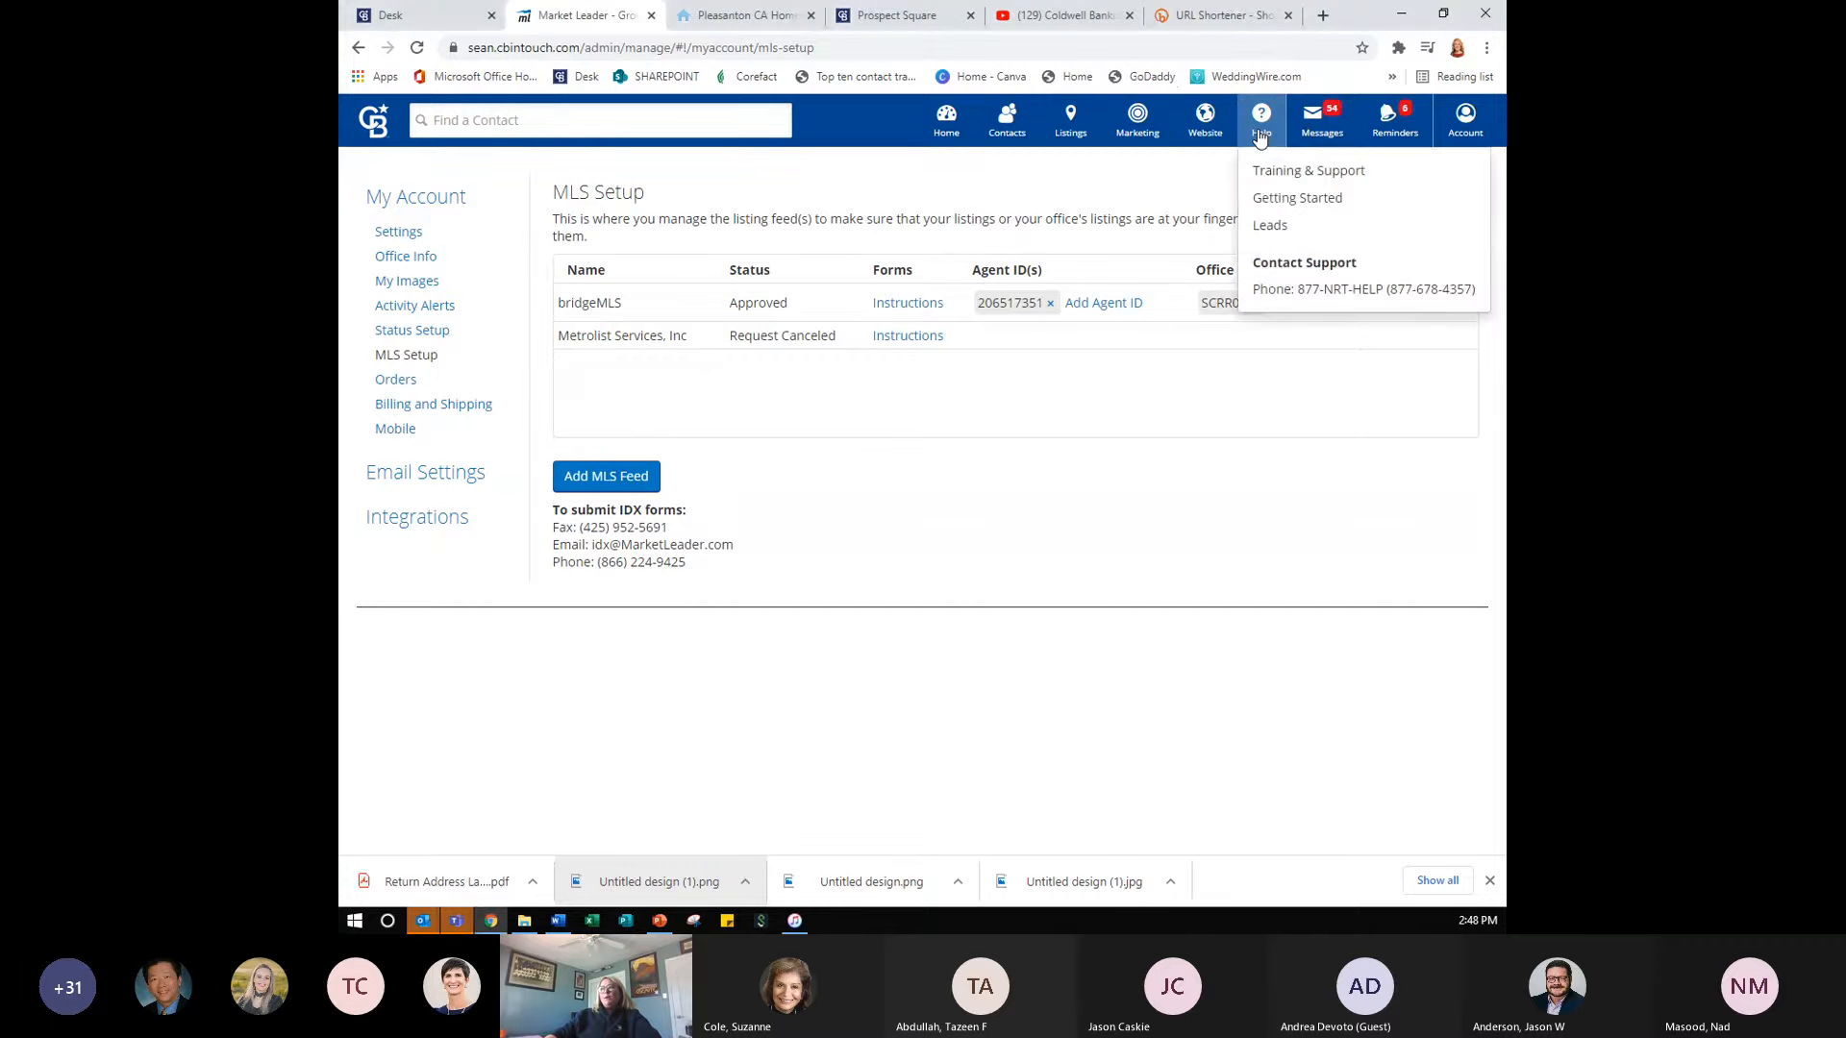
click(1108, 200)
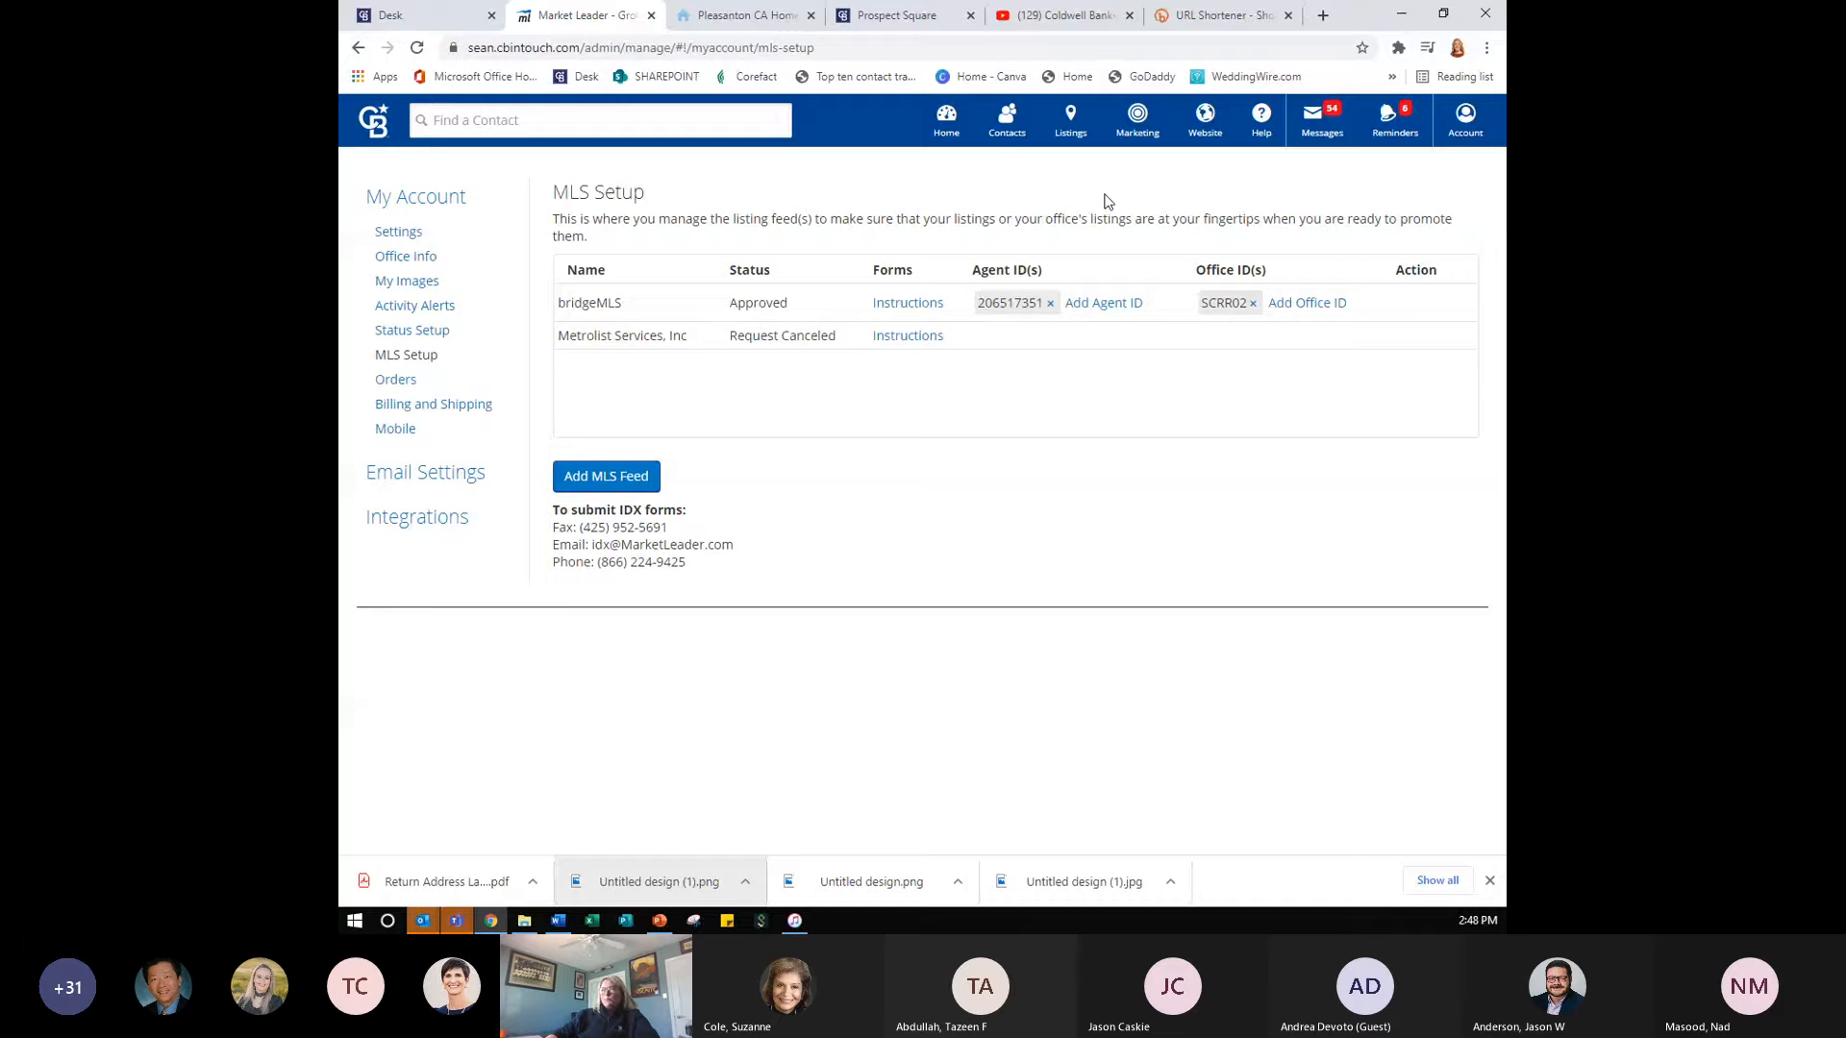
- Open the website editor's Communities Served section and start adding a new community
click(1189, 132)
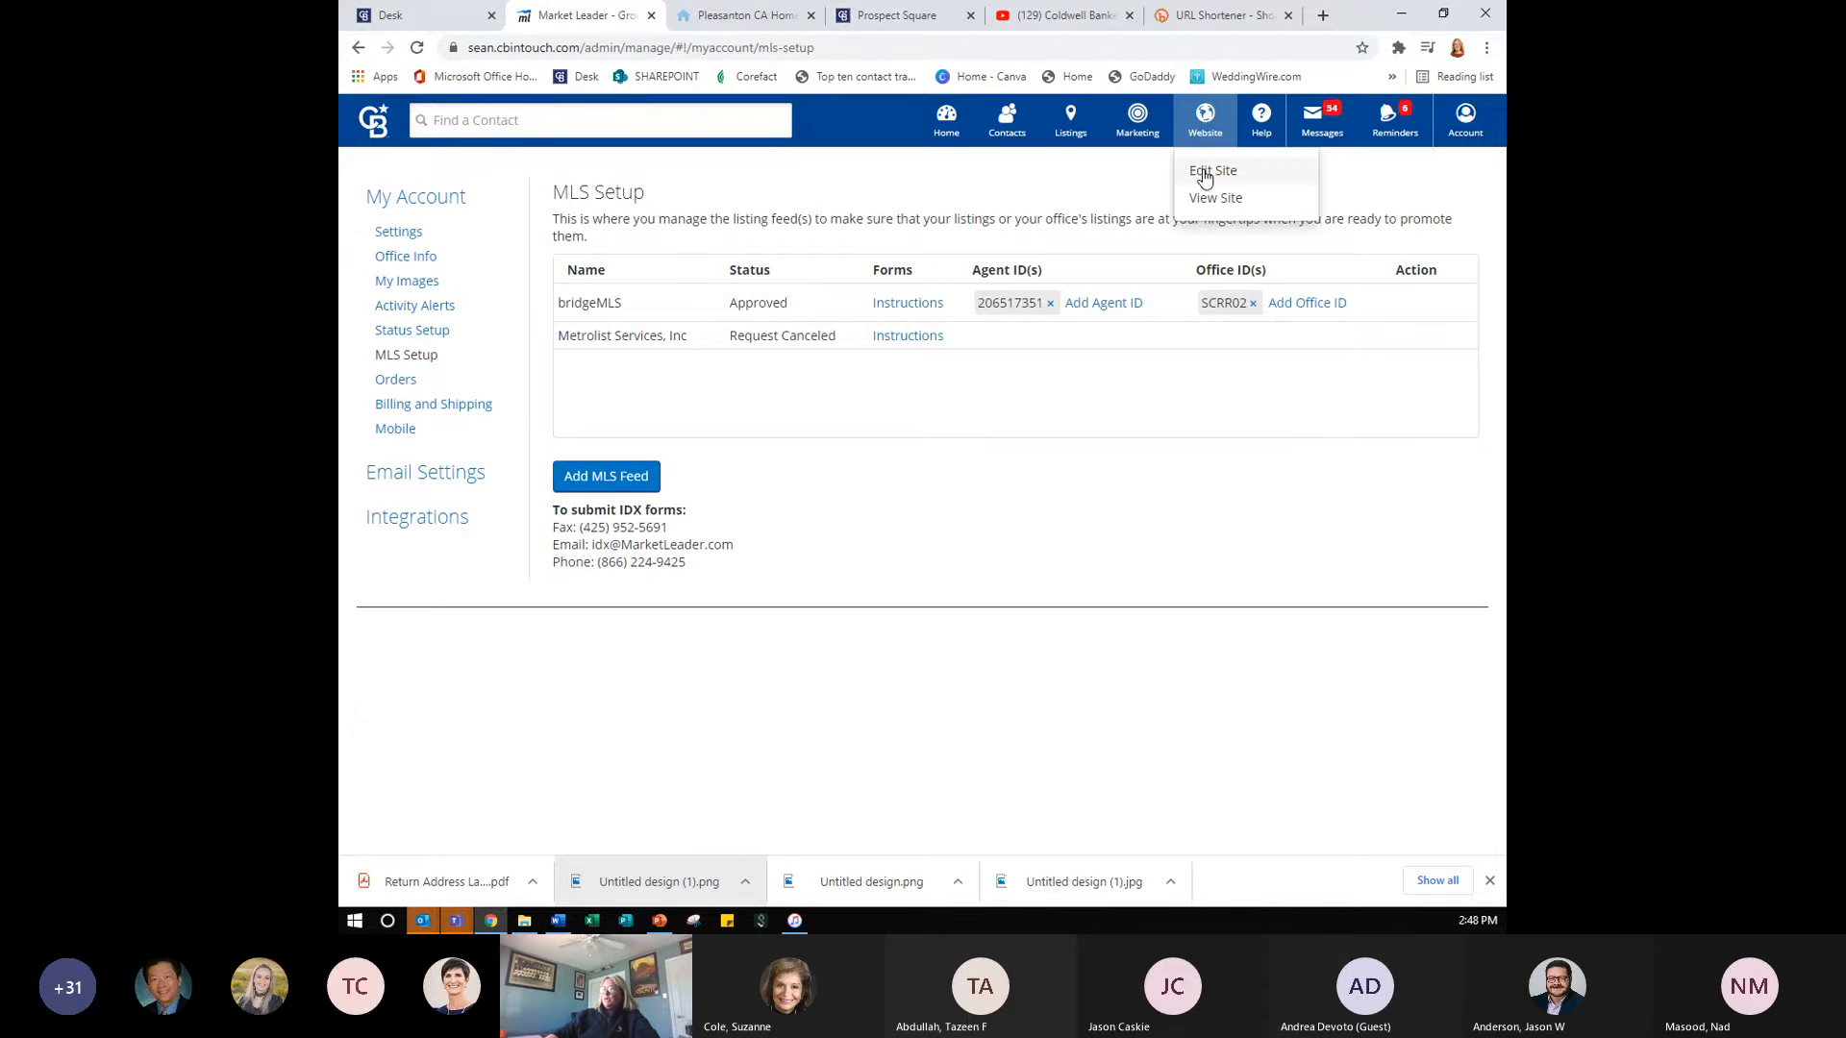
click(1205, 173)
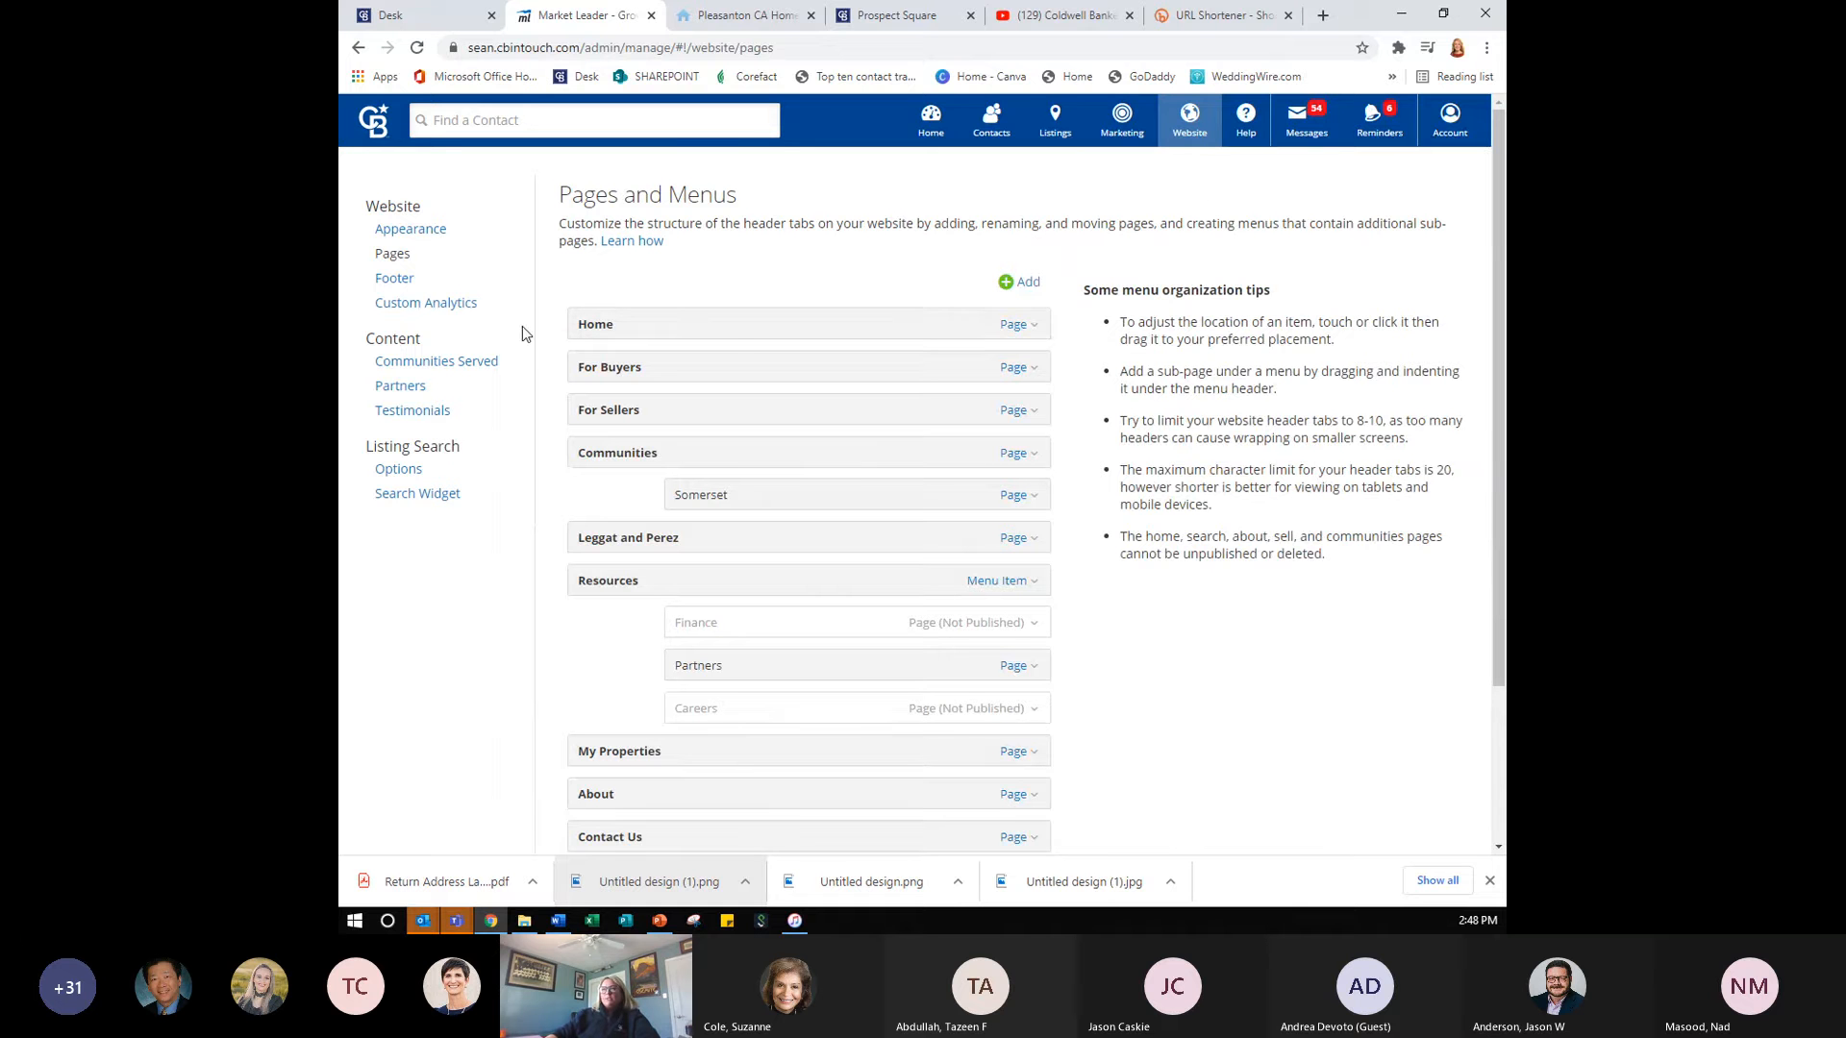
click(463, 361)
key(ctrl)
click(464, 364)
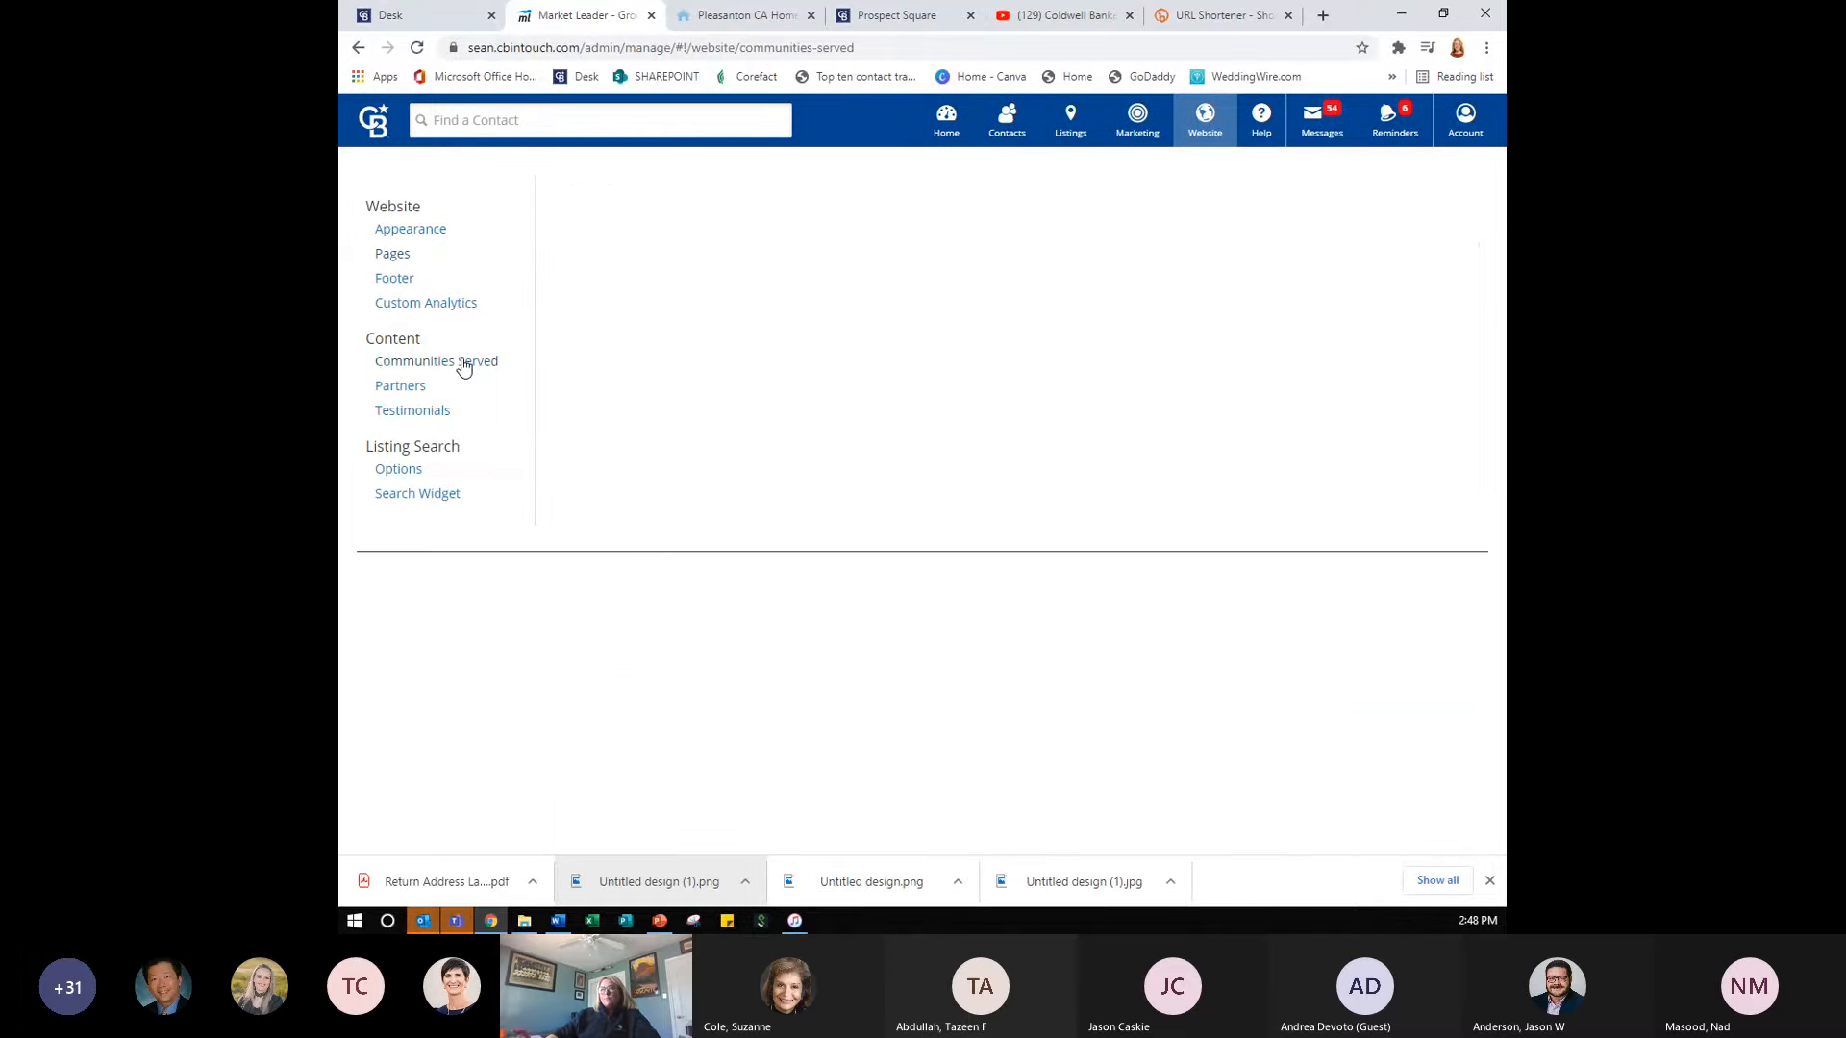
click(660, 424)
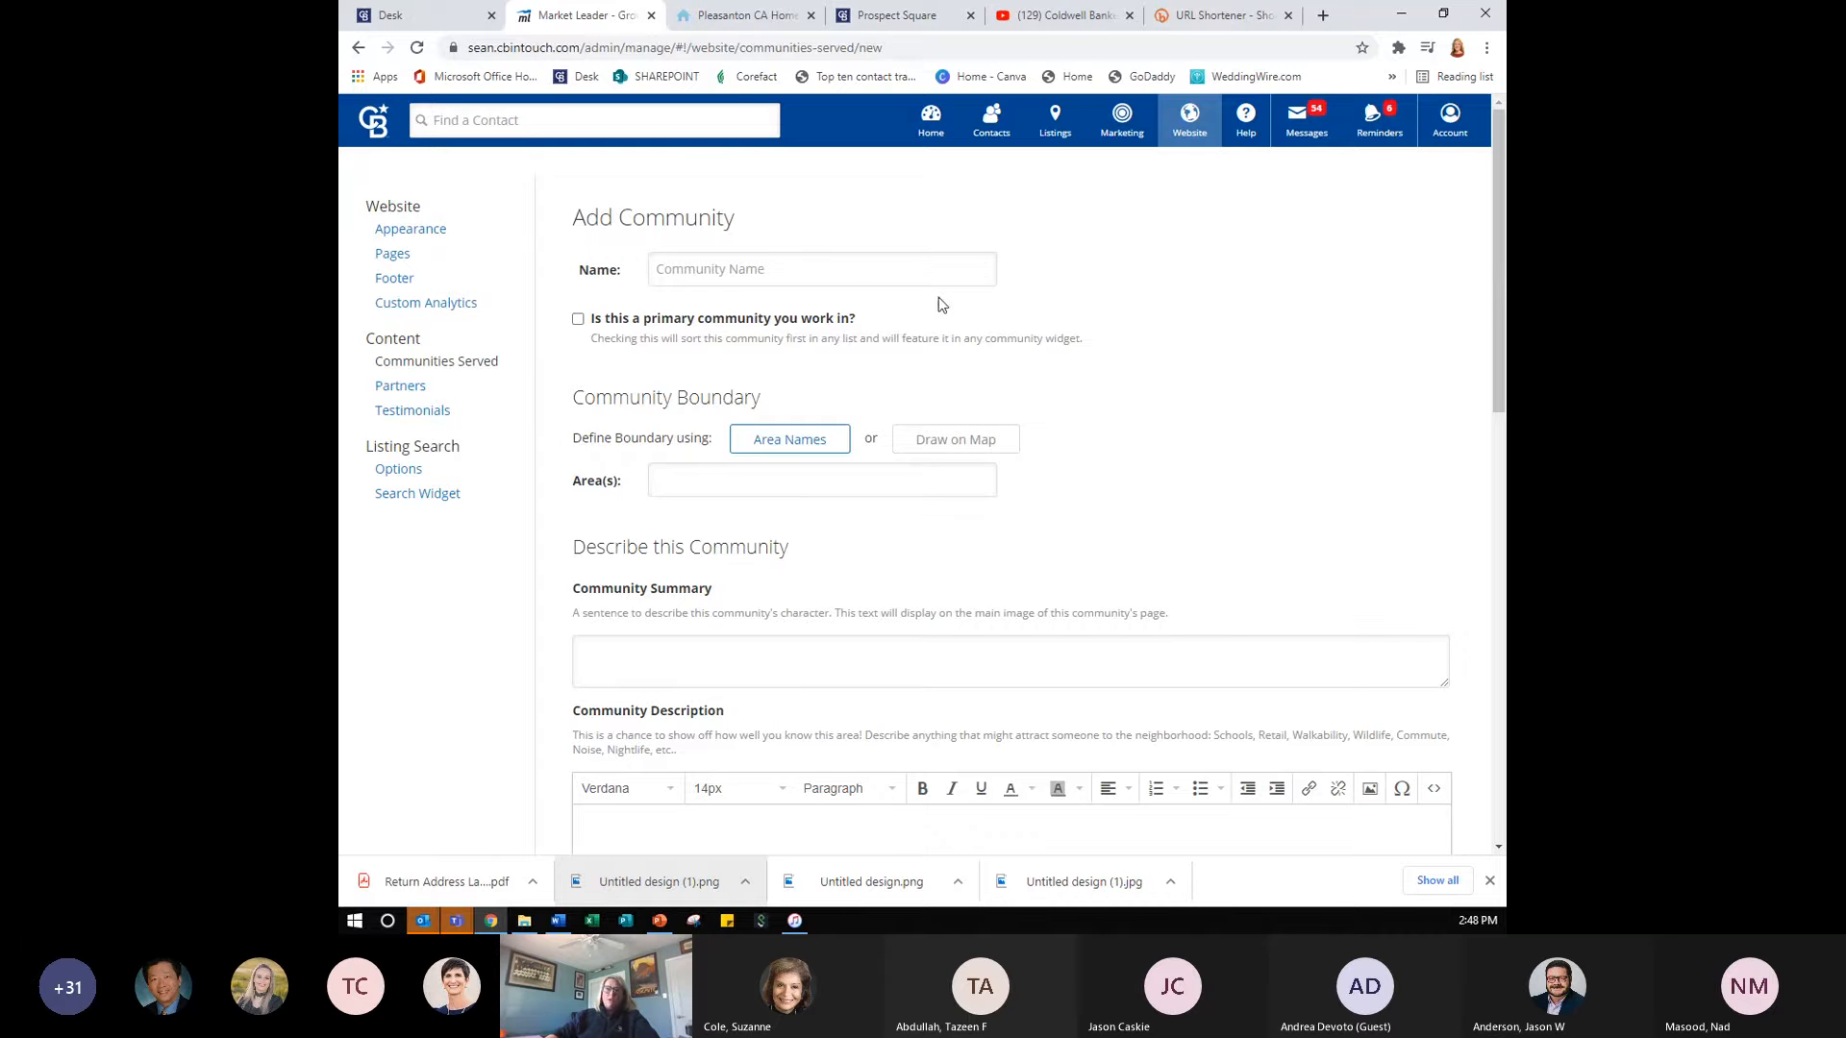
- Examine the new community's boundary options, the area names field and drawing on the map
click(720, 475)
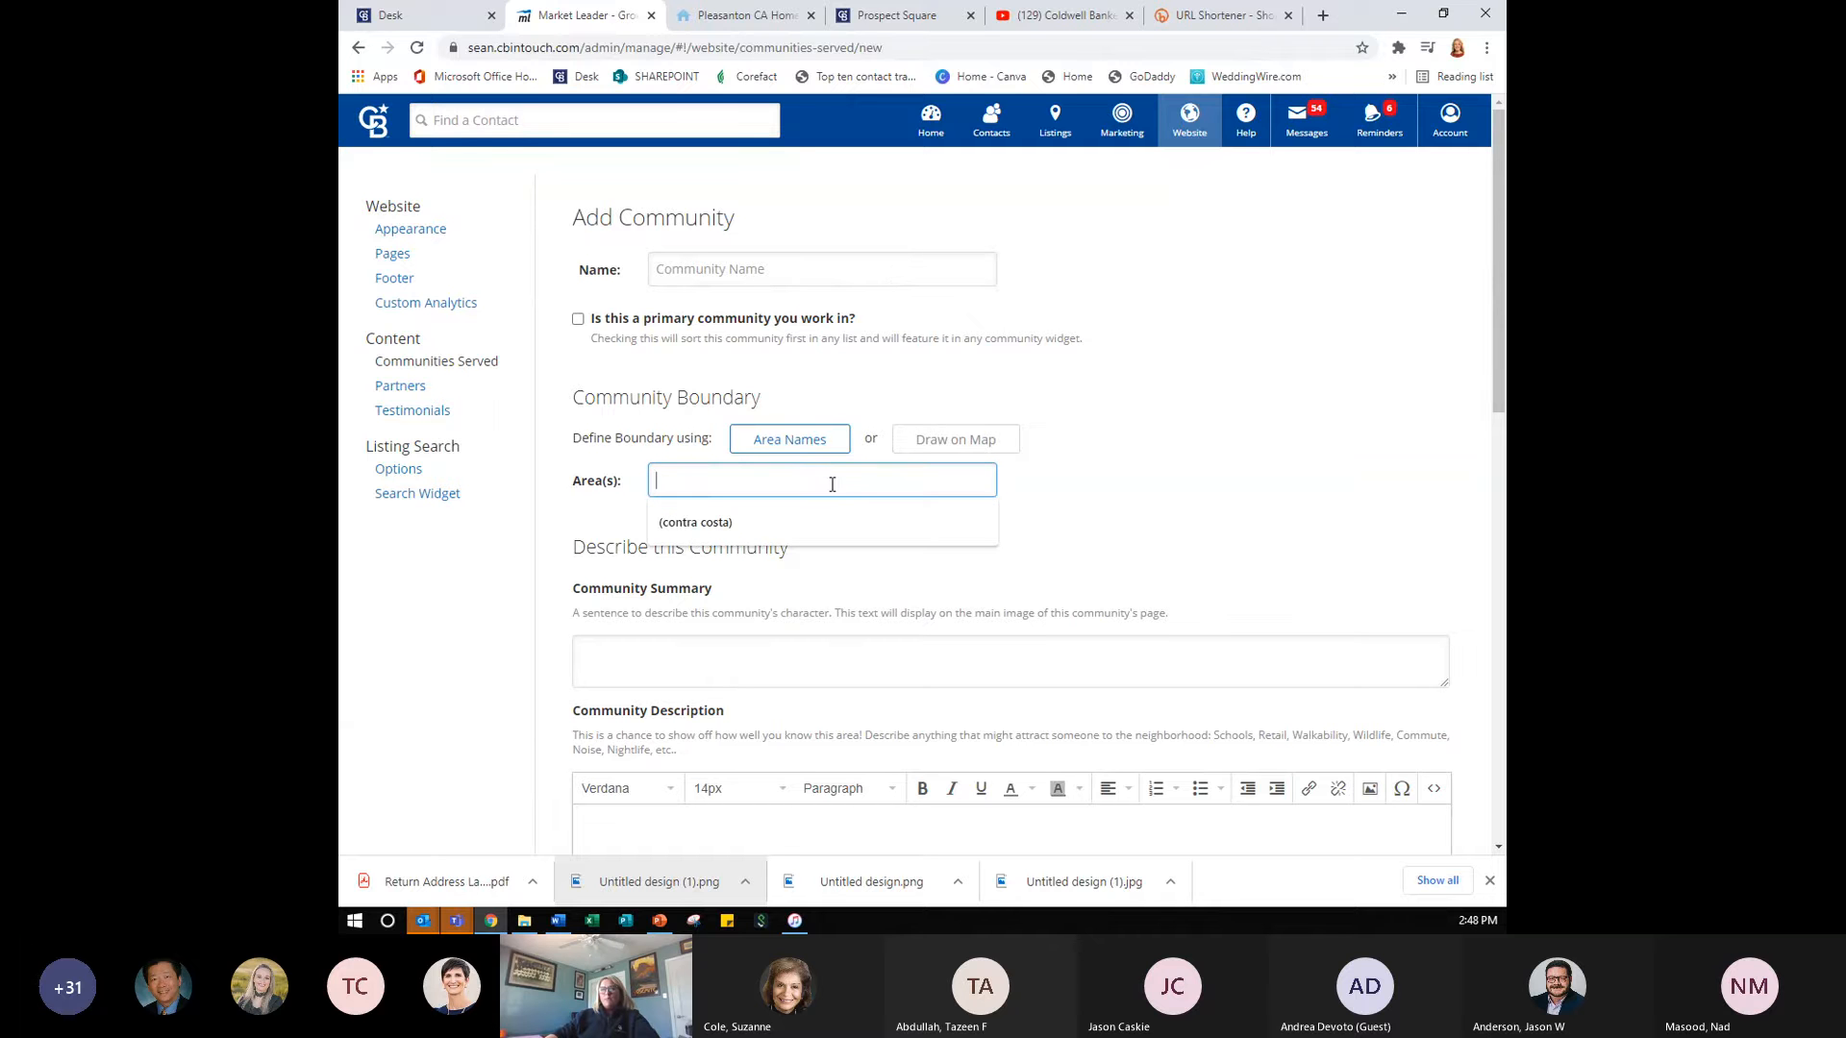
click(1250, 503)
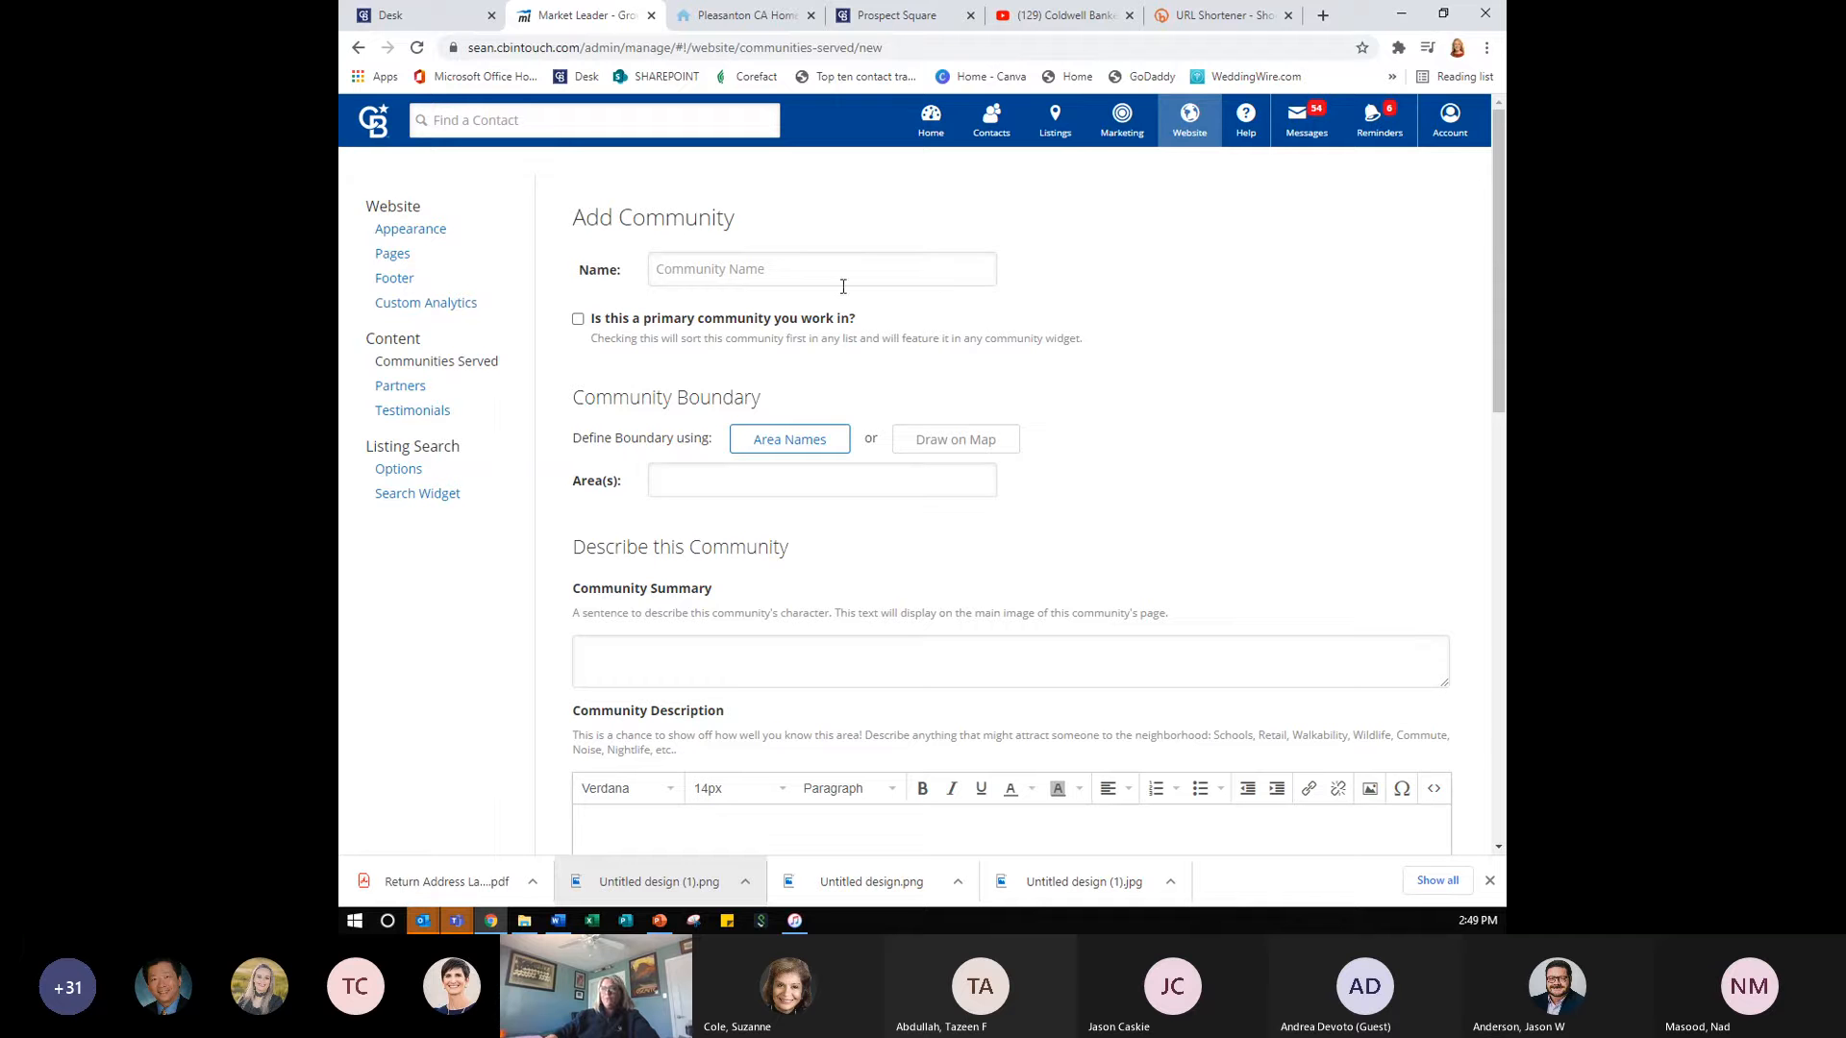
click(952, 454)
click(916, 441)
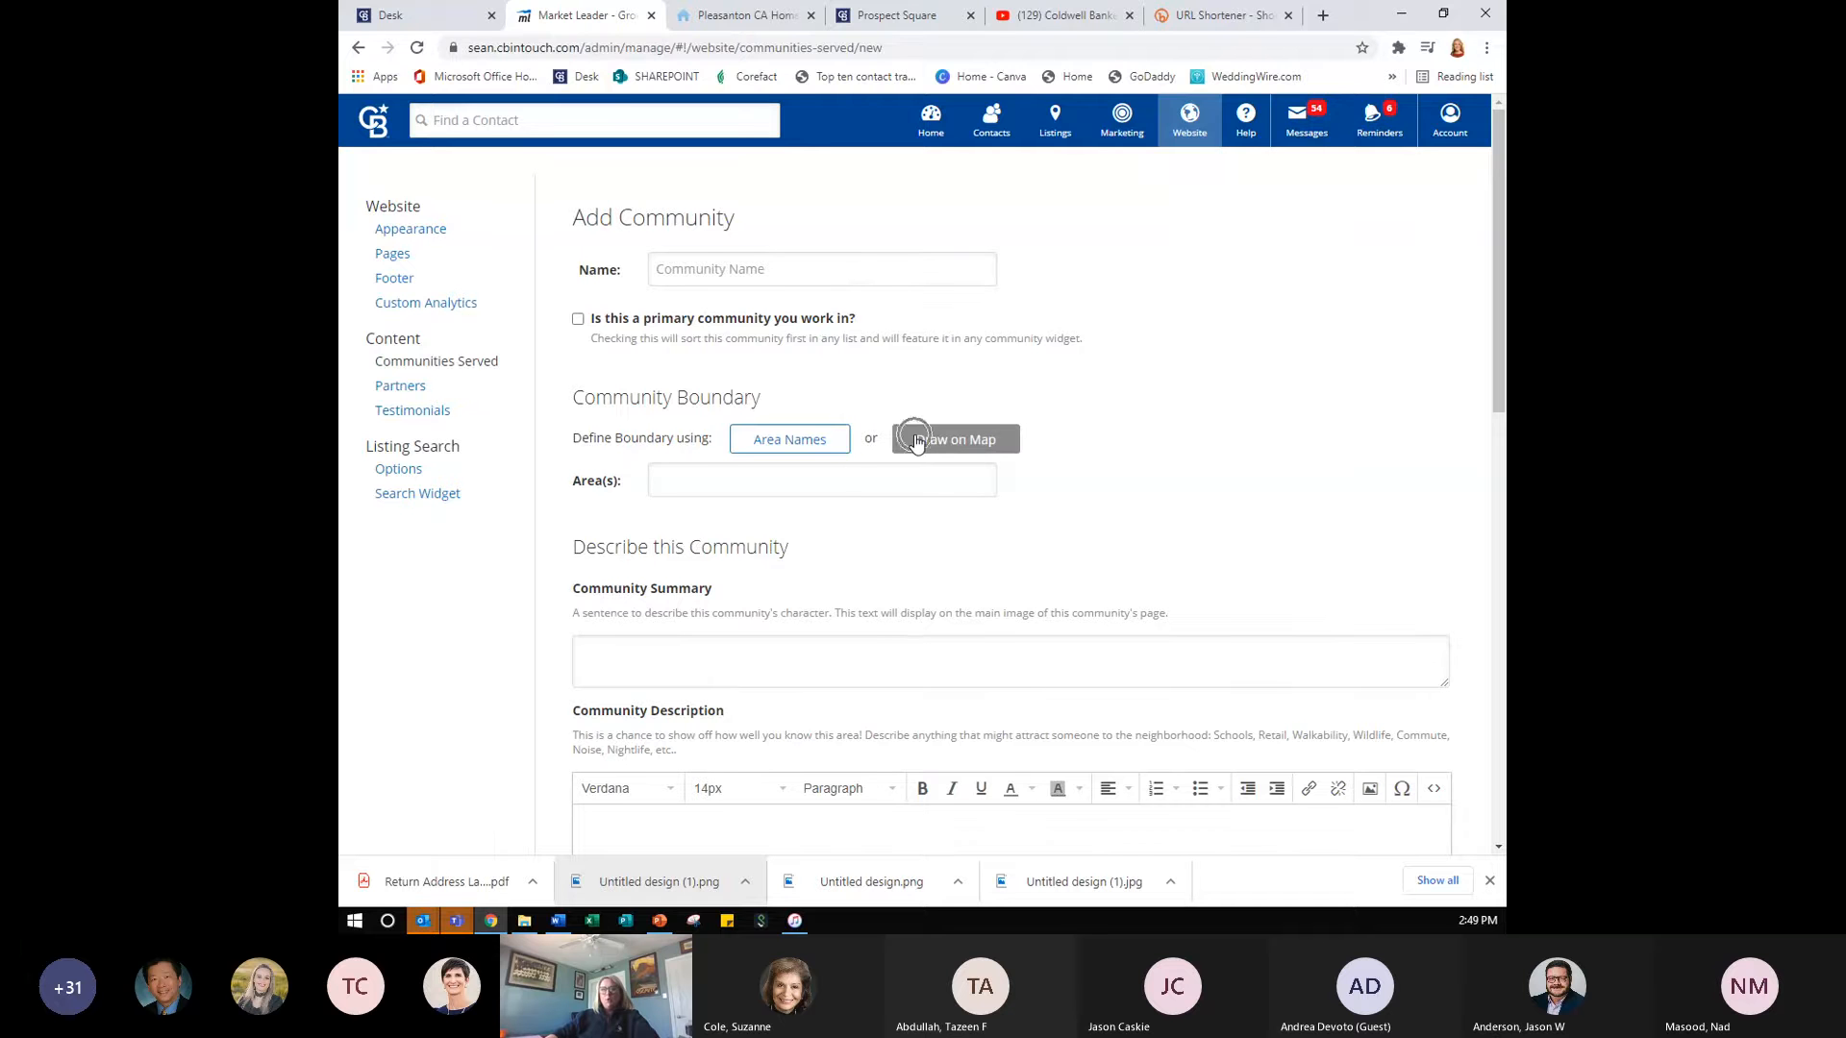
key(ctrl)
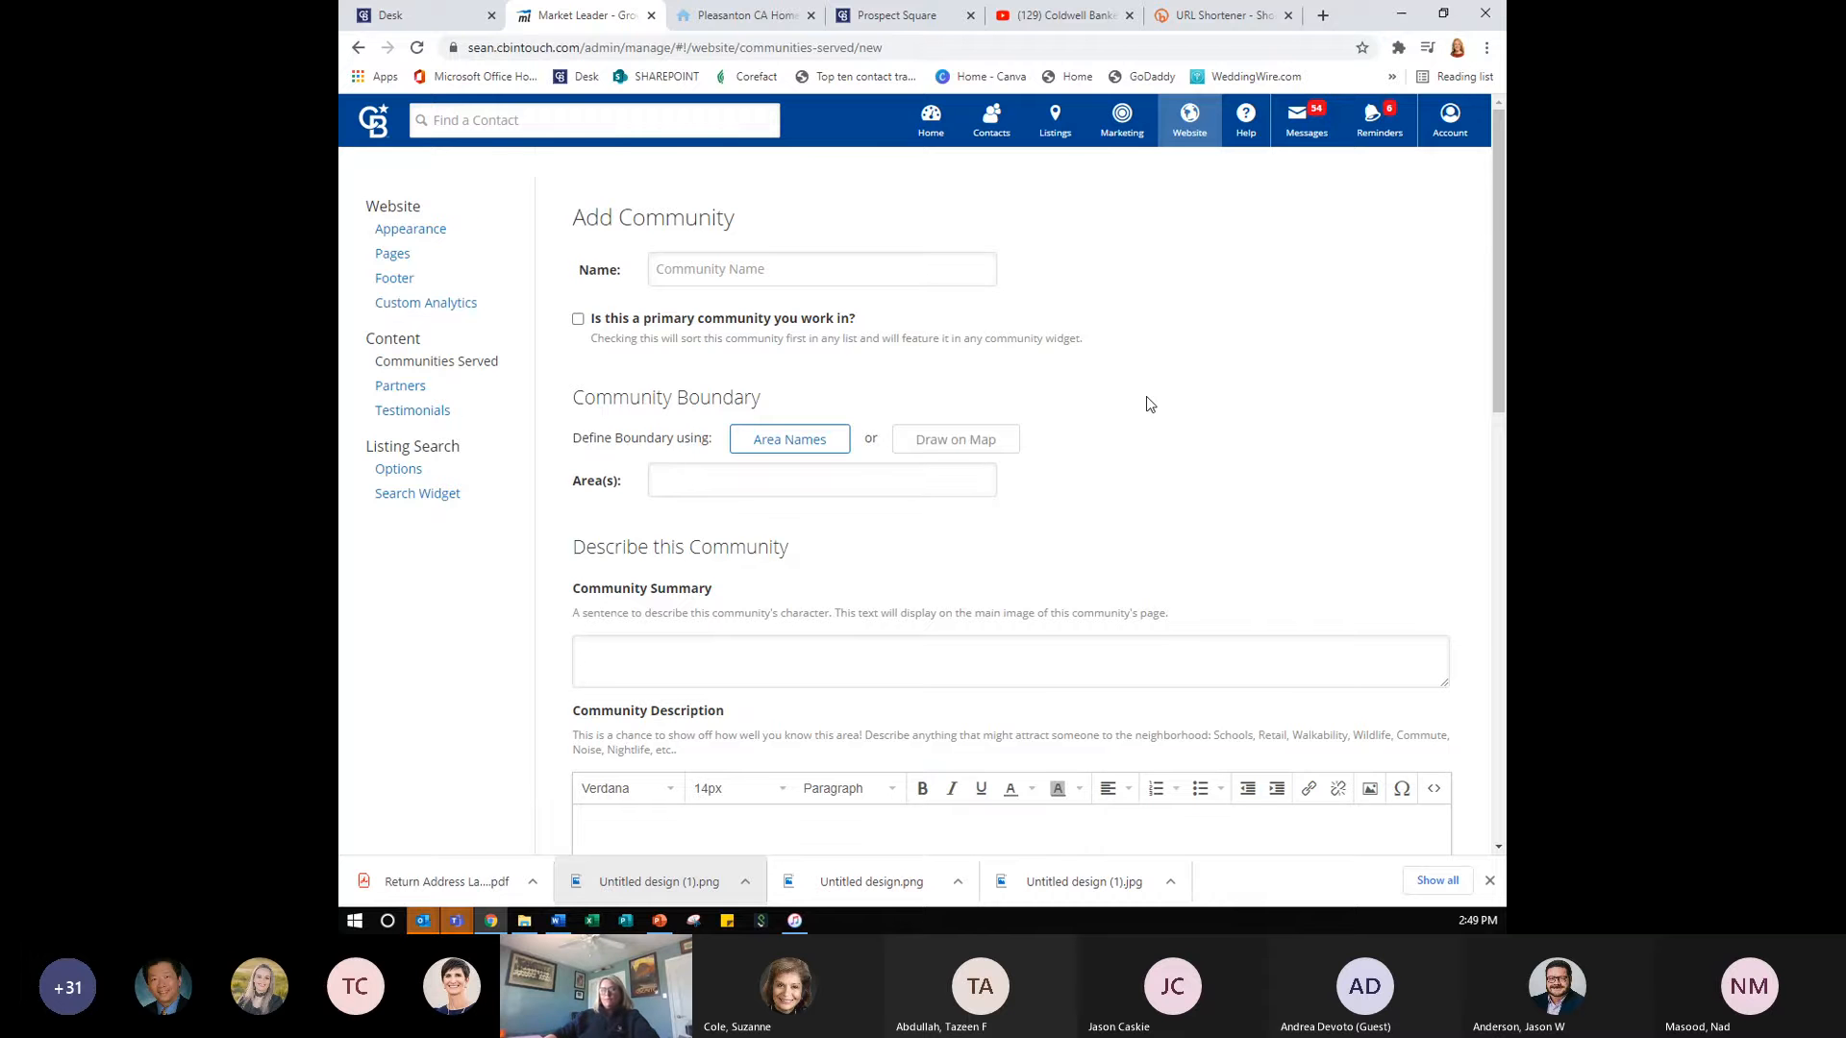
- Examine the new community's summary, description, key characteristics and image options
scroll(1146, 396, down, 3)
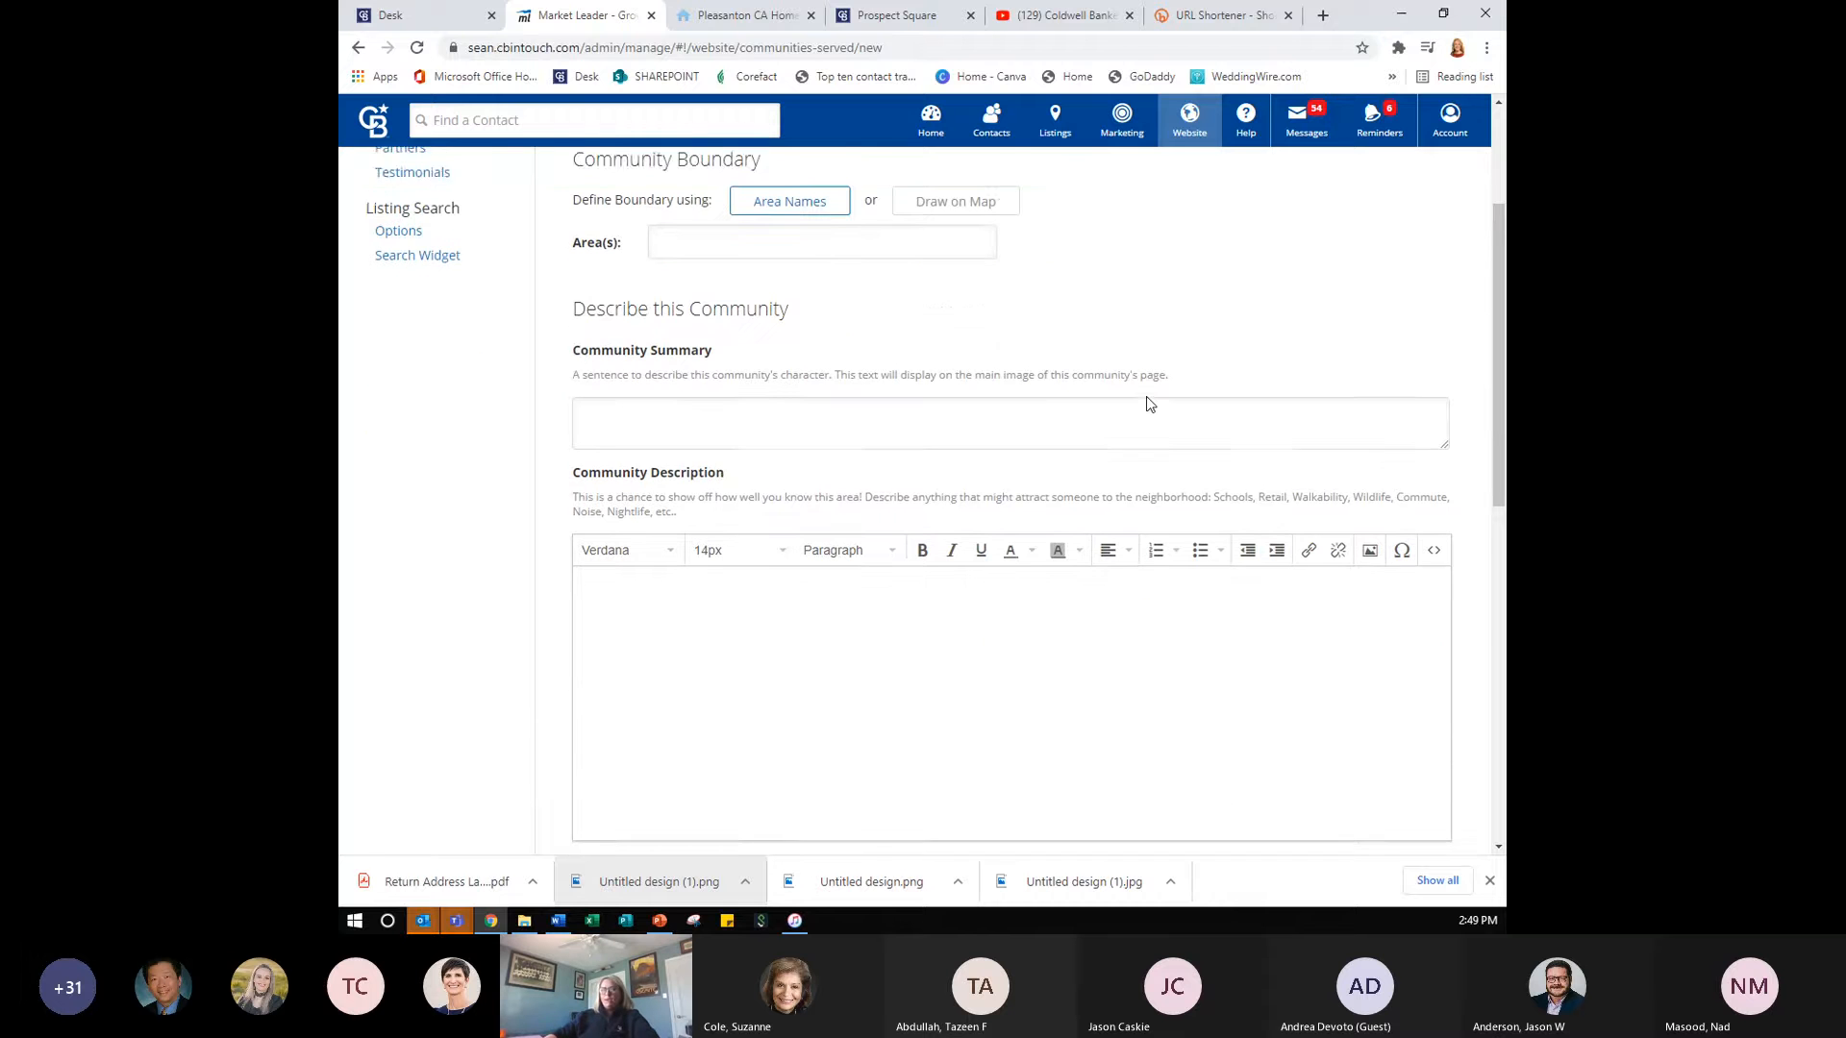
click(745, 390)
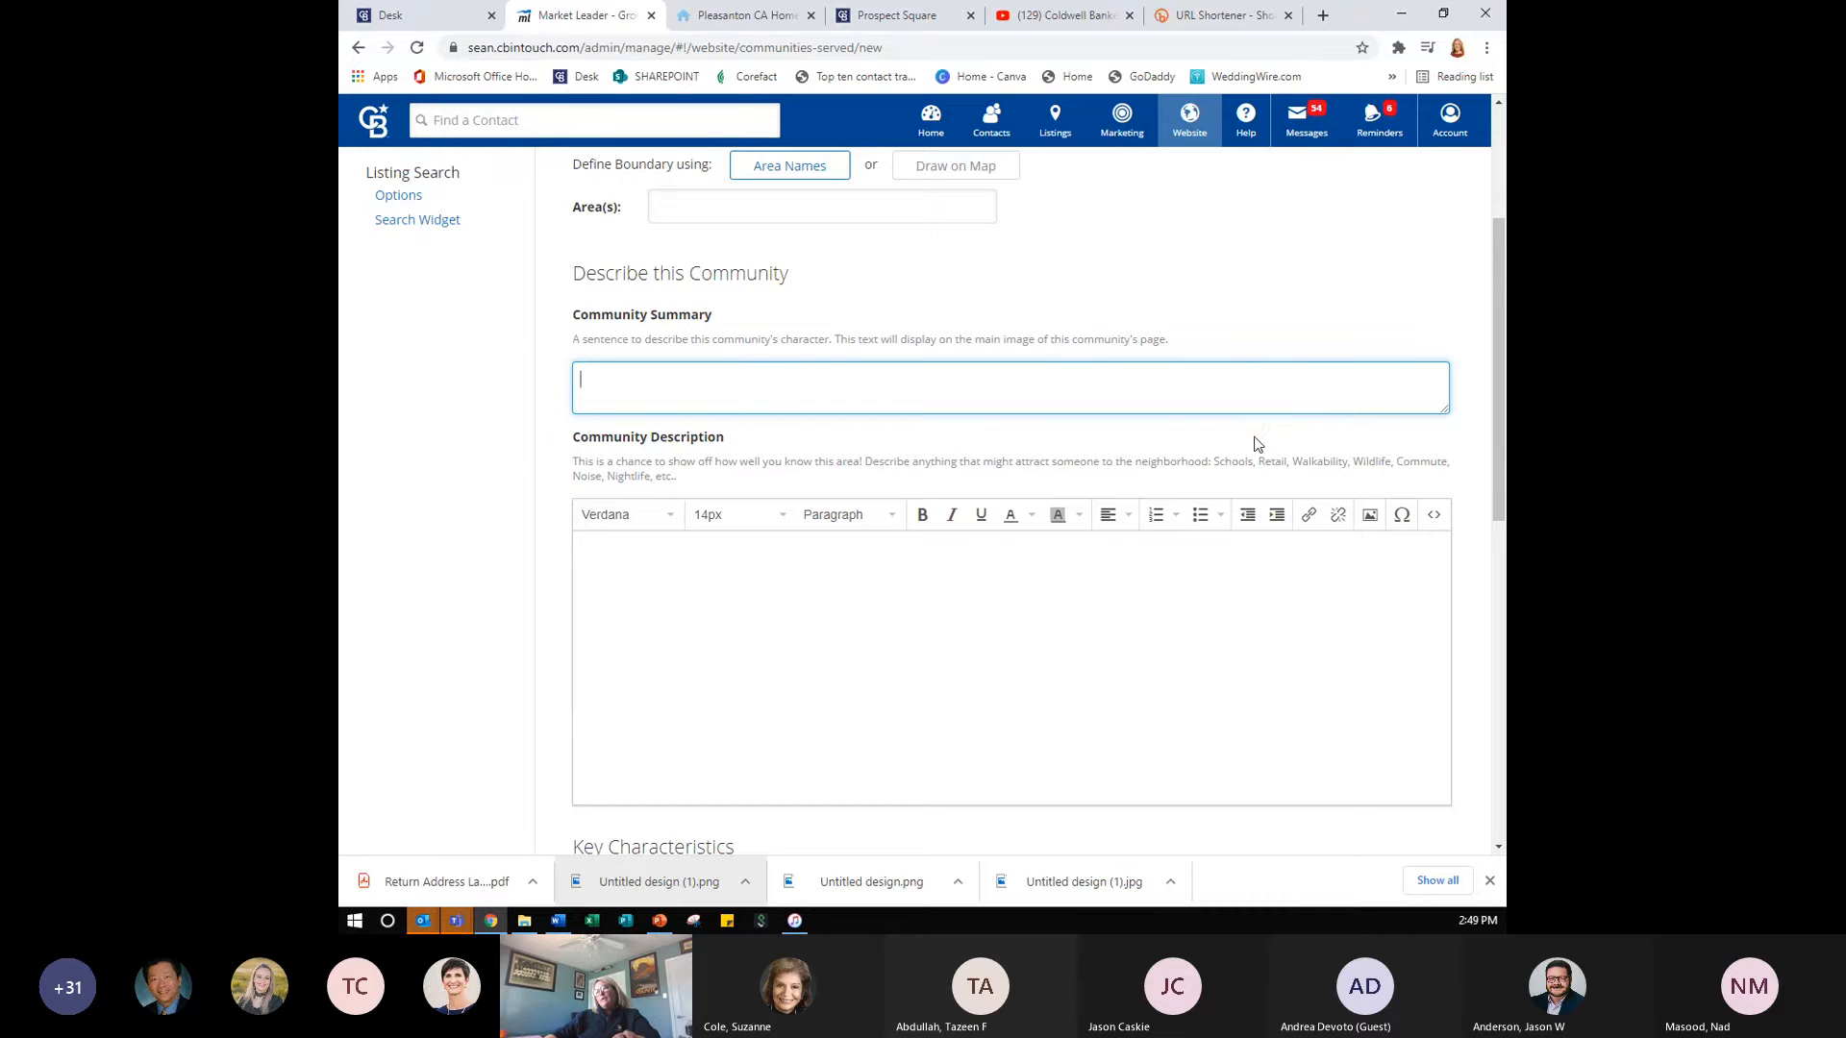
scroll(1252, 433, down, 2)
scroll(1252, 434, down, 5)
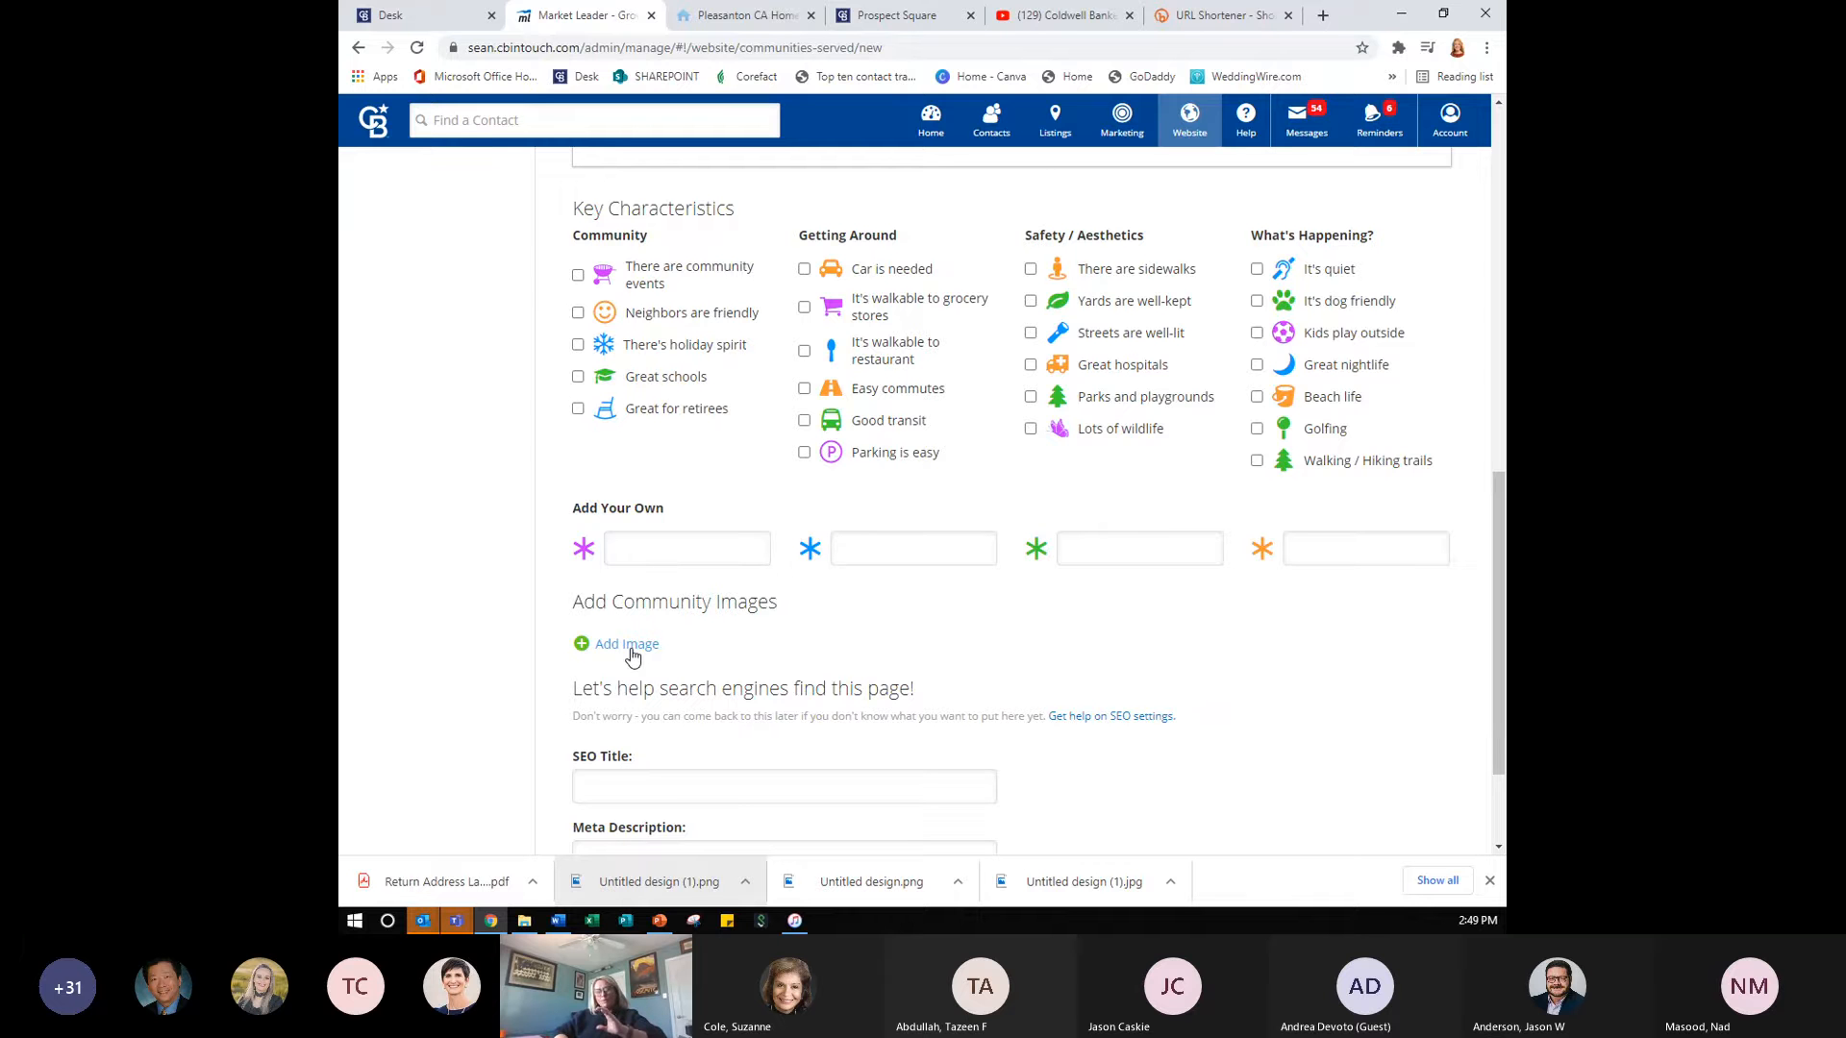
scroll(635, 649, up, 5)
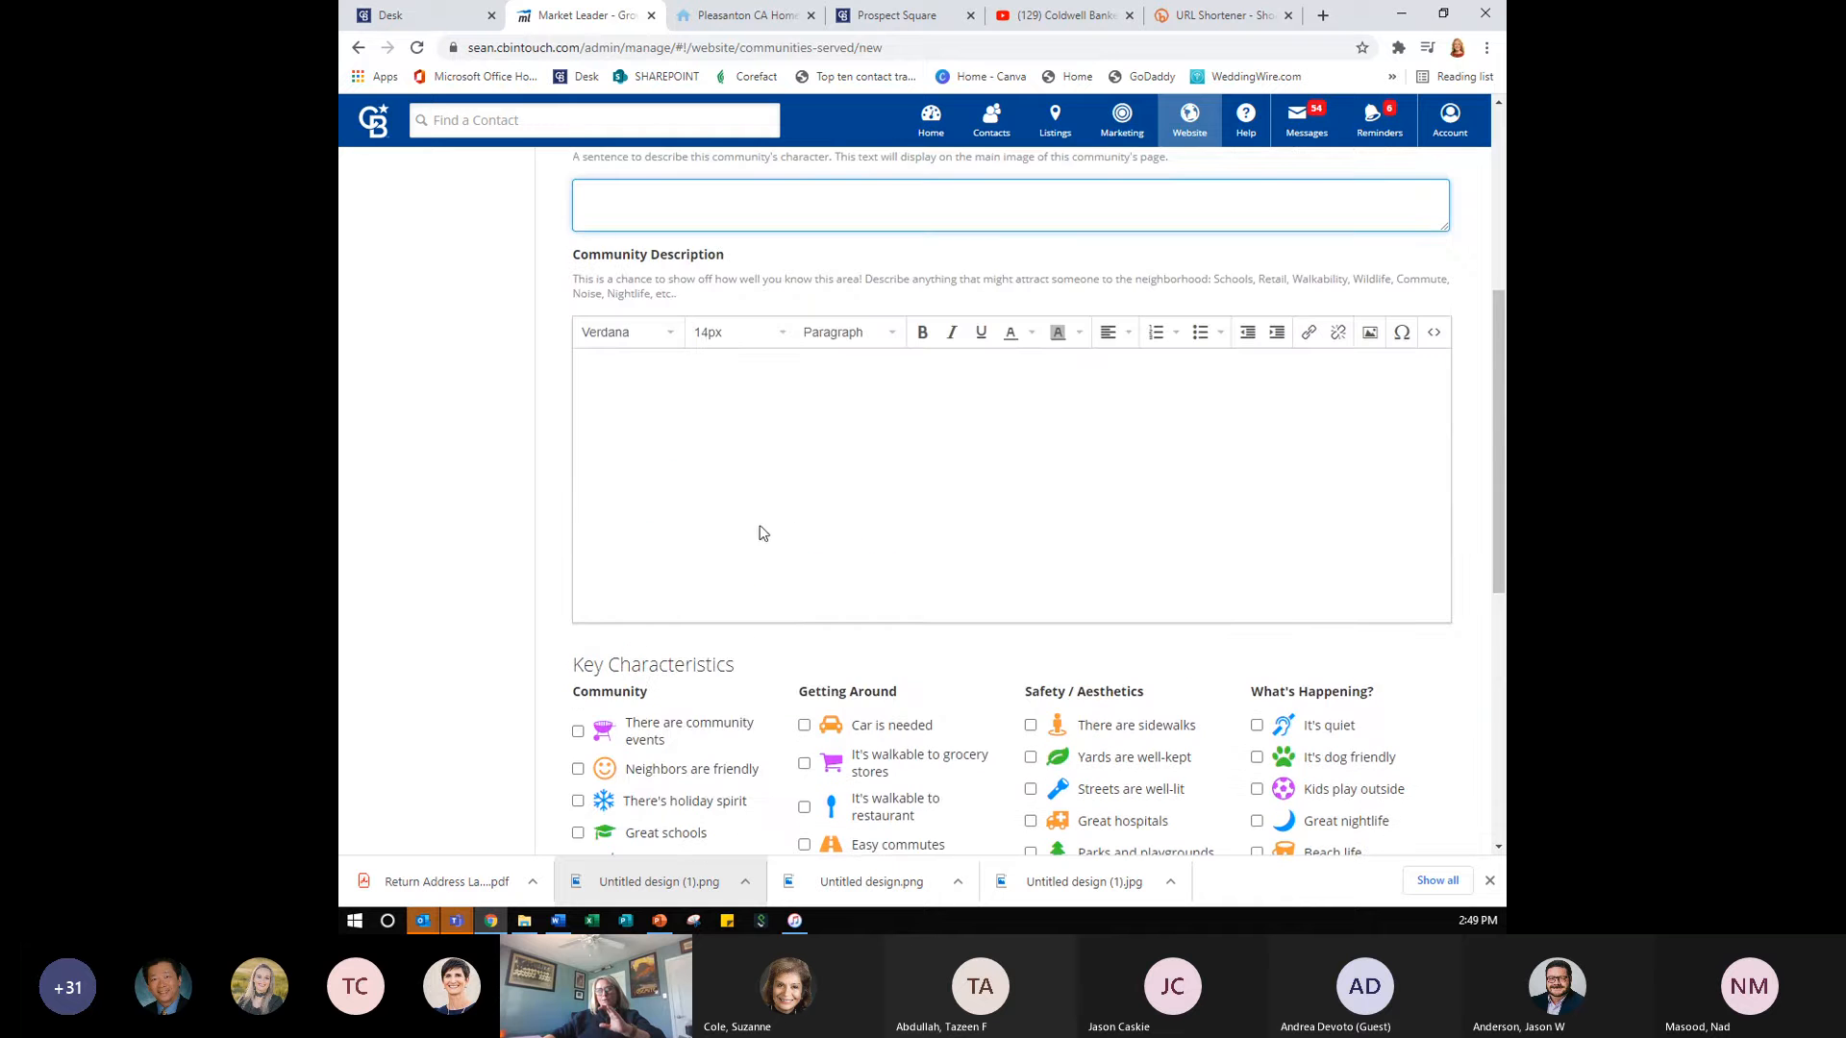
scroll(944, 416, down, 5)
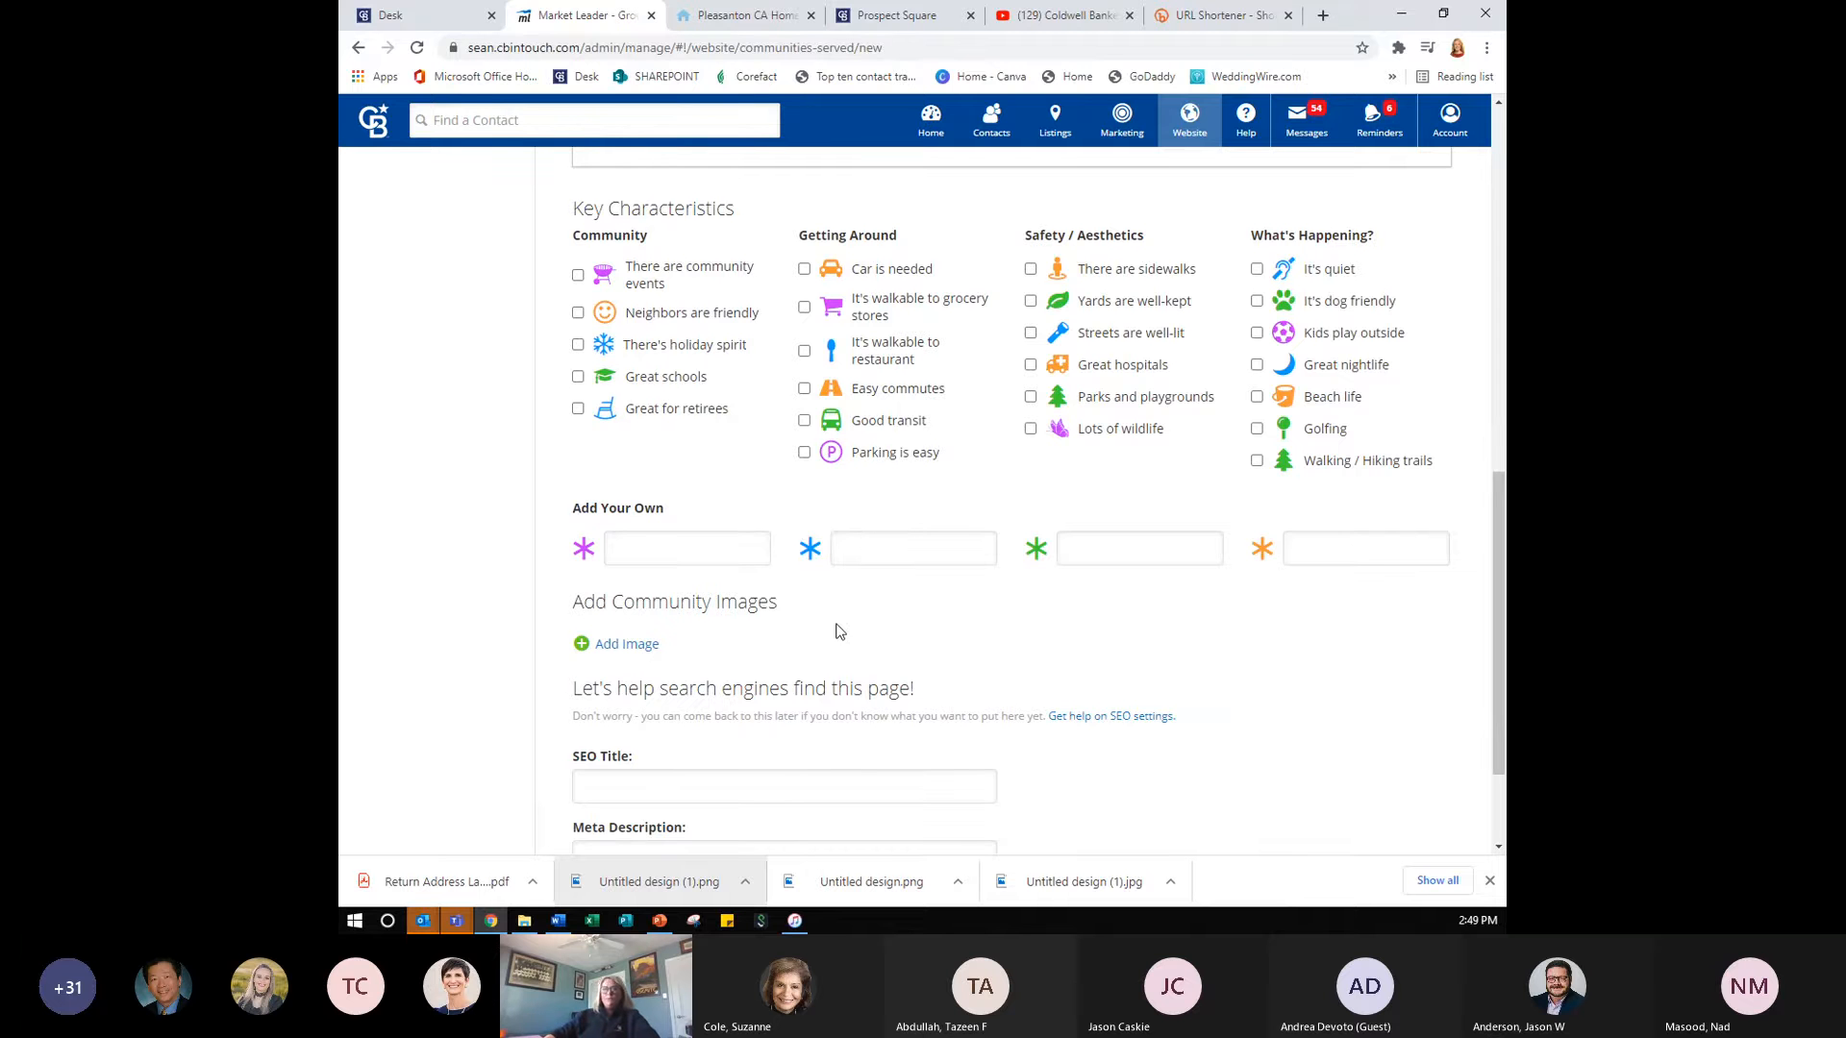
scroll(844, 642, down, 1)
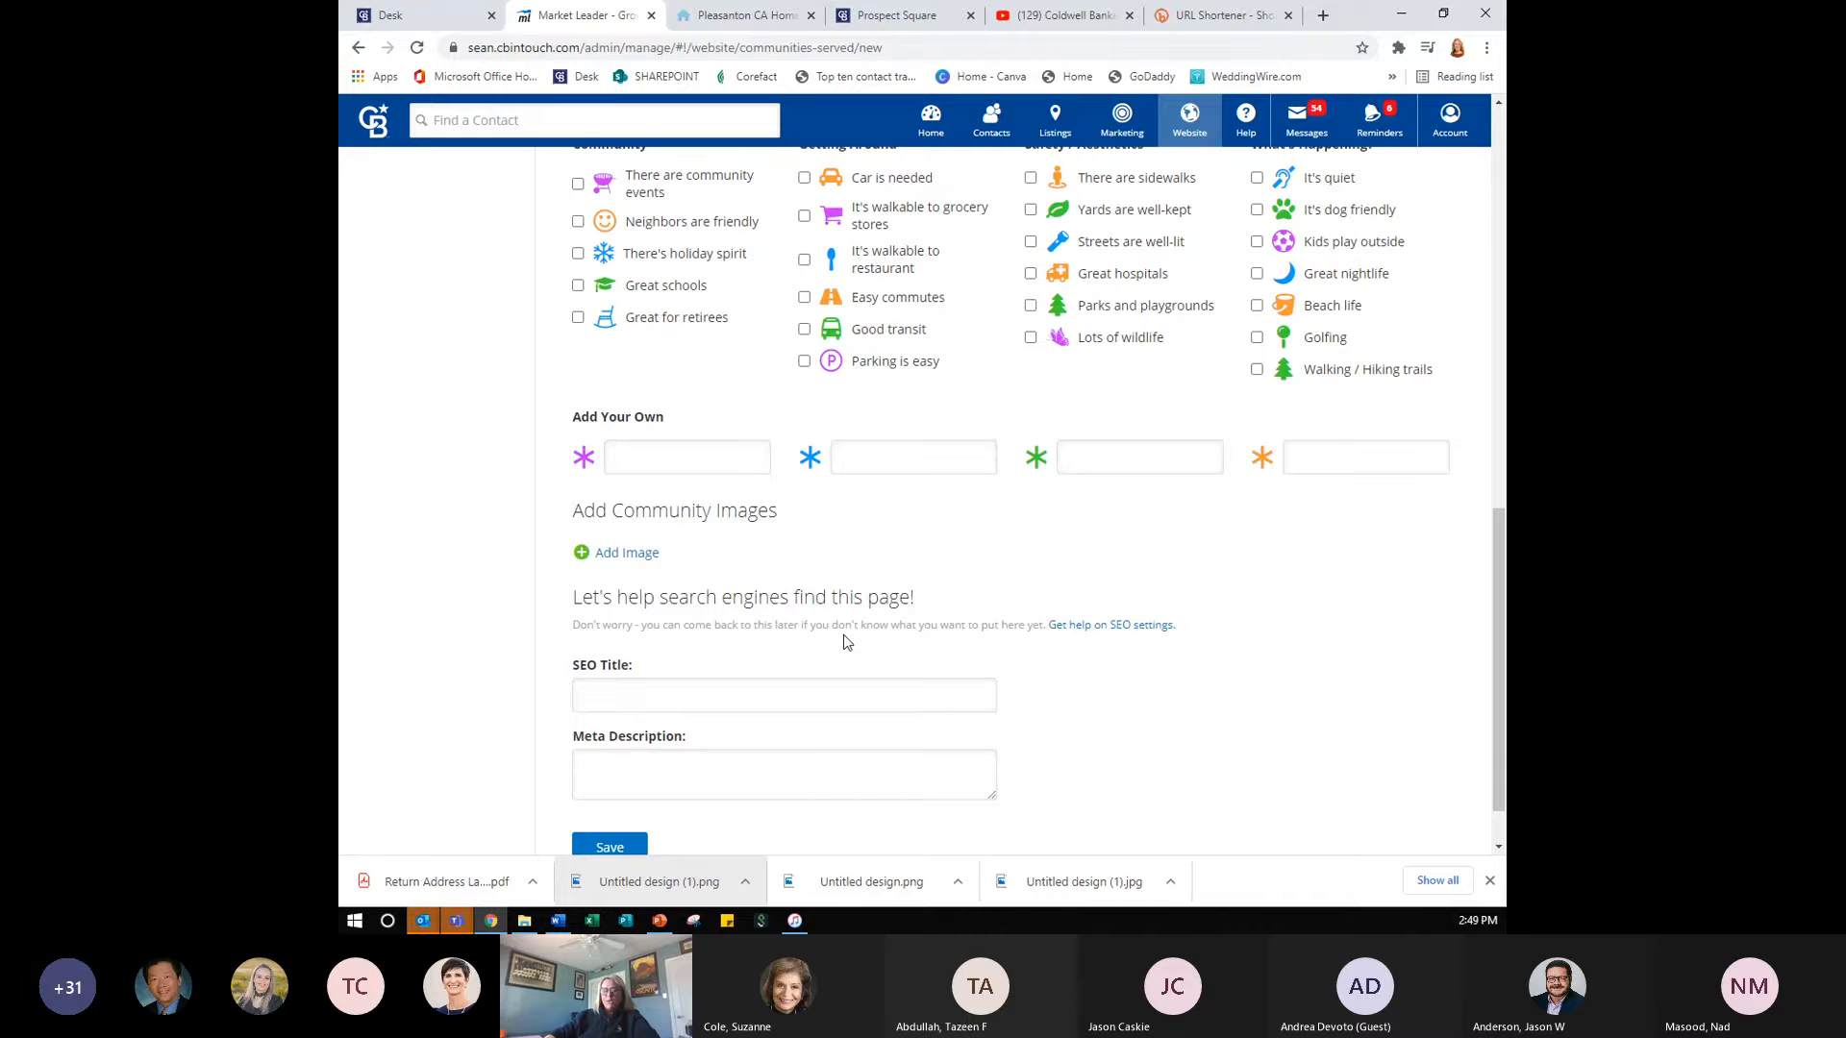
scroll(844, 642, up, 3)
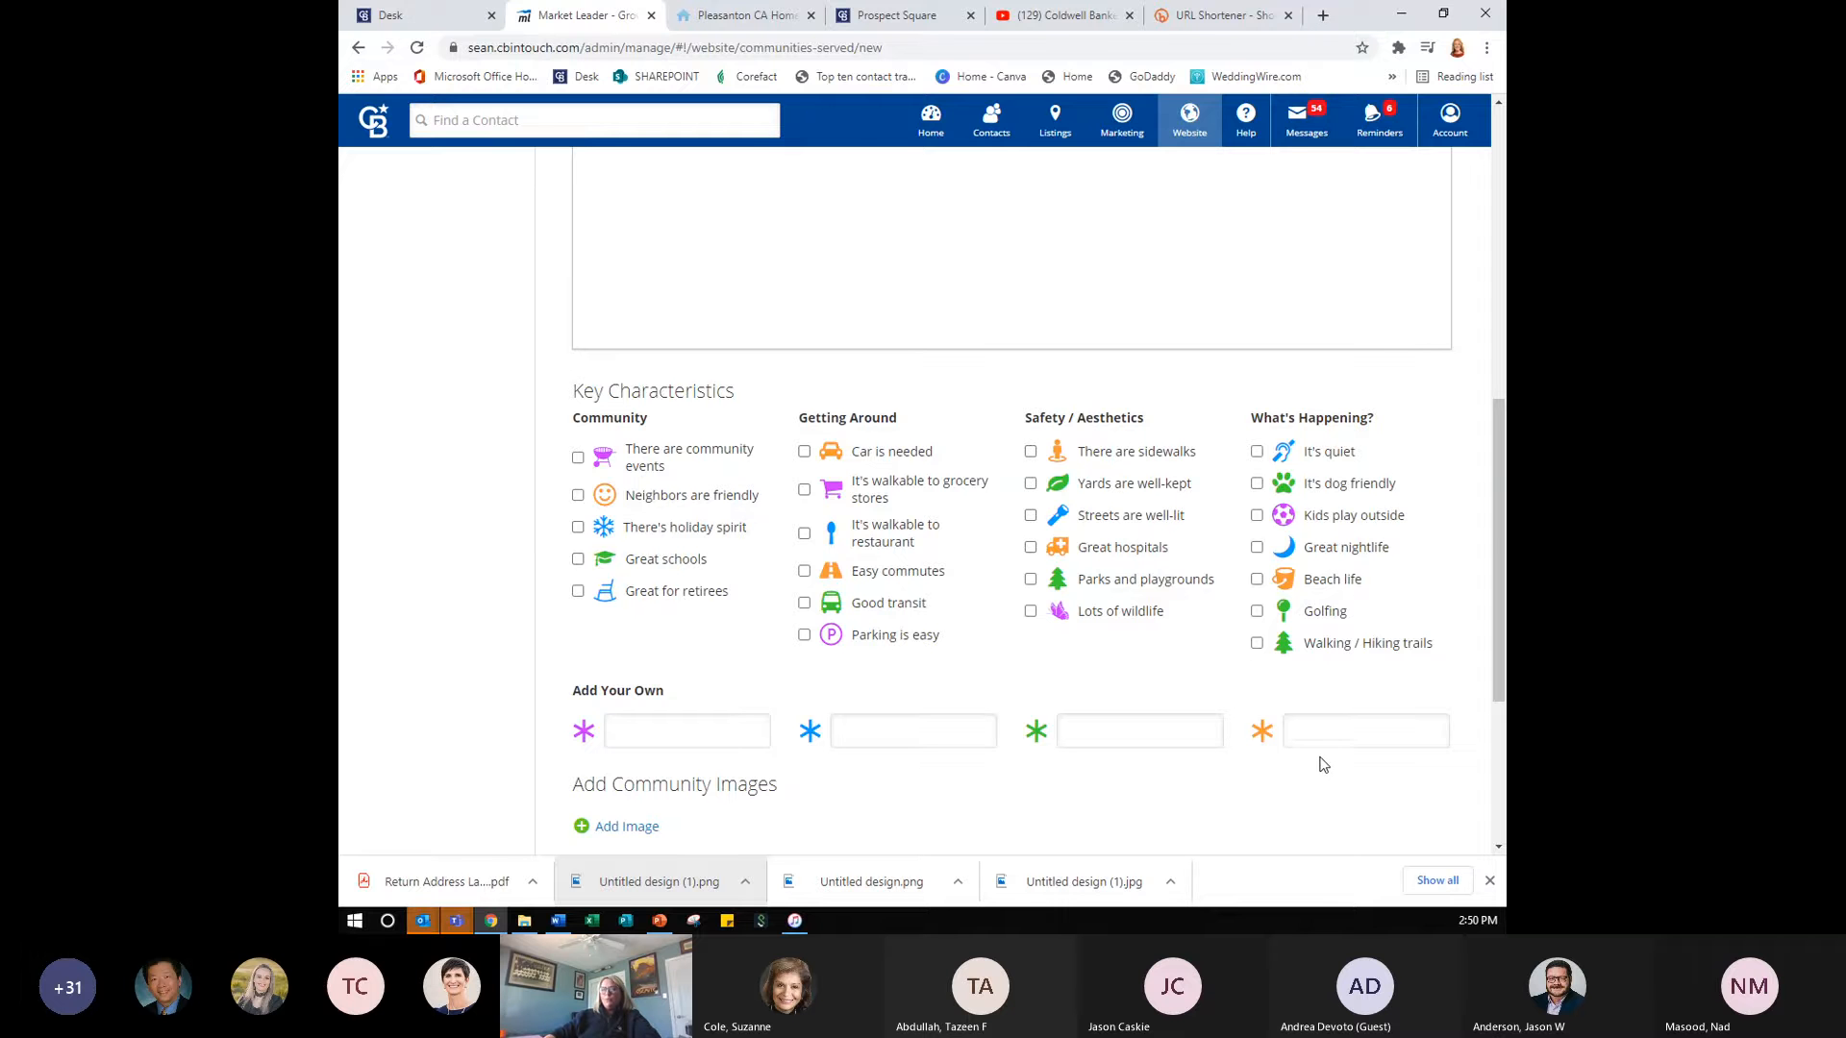
- Examine the new community's search engine fields, the SEO title with its suggested entries and the meta description
scroll(1316, 765, down, 1)
scroll(1316, 765, down, 3)
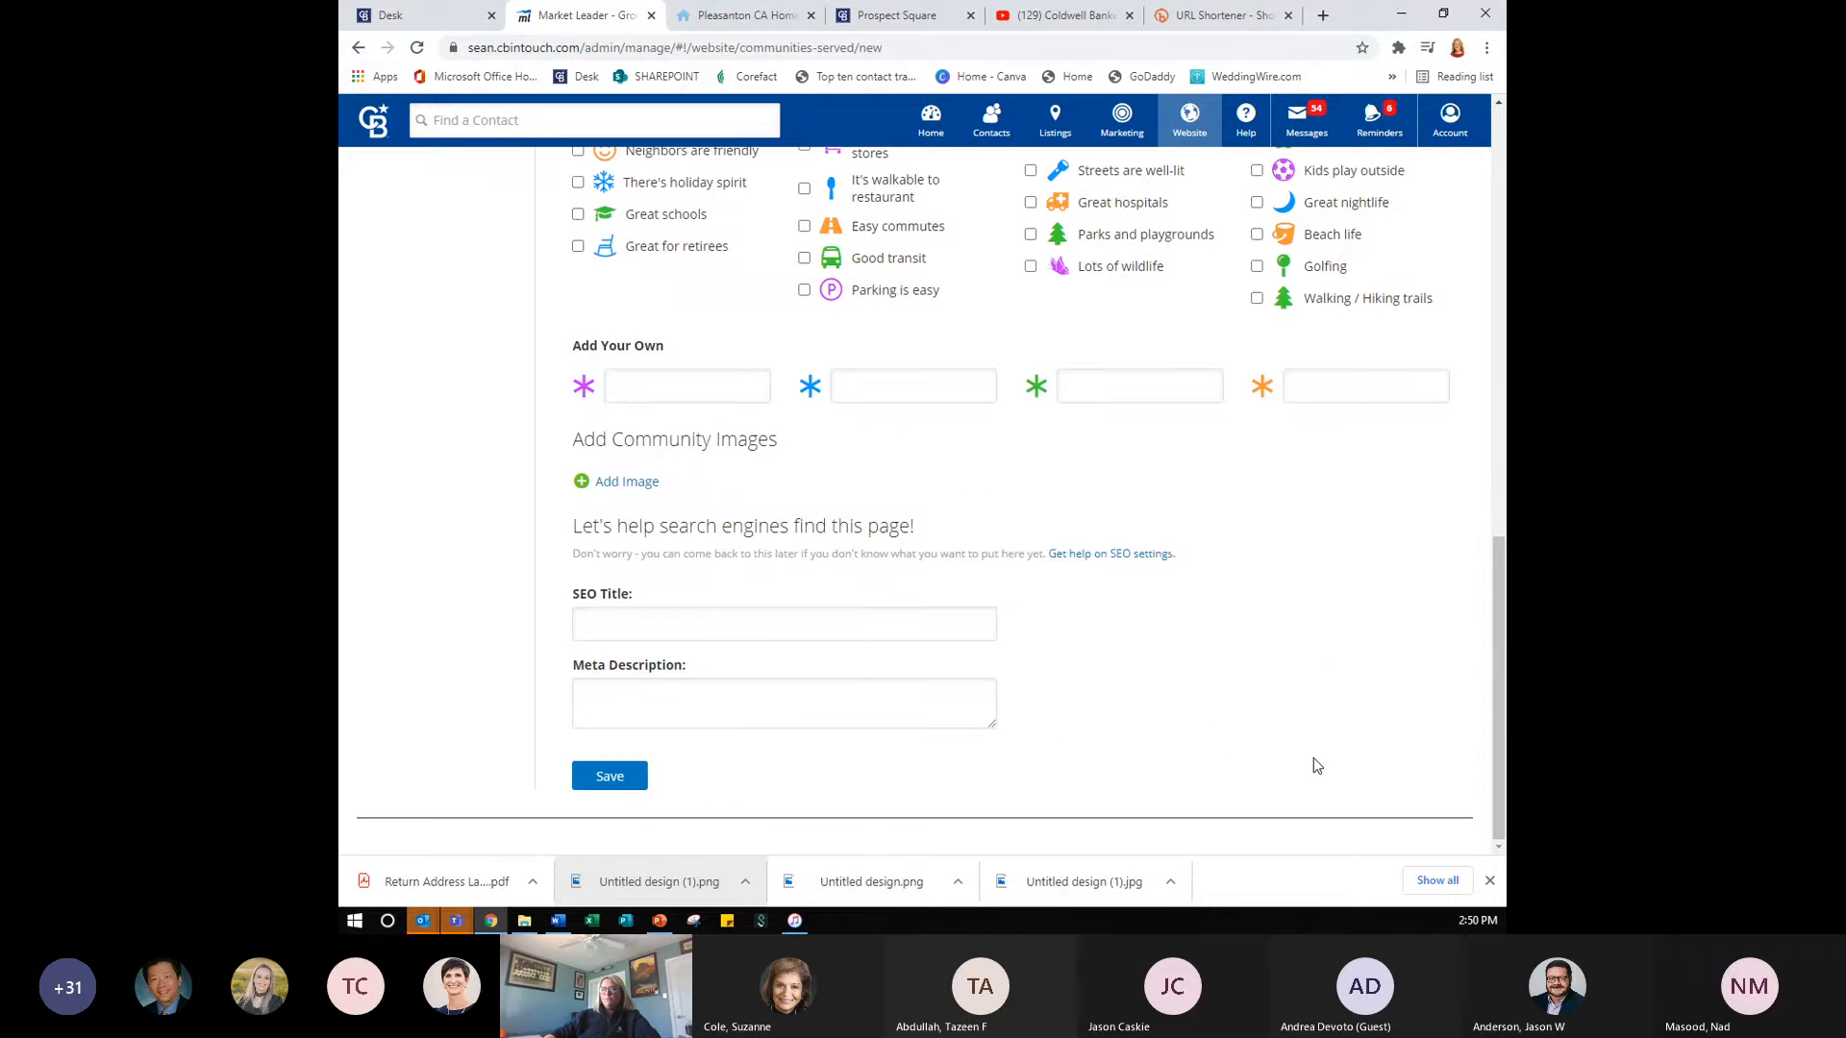
click(680, 630)
click(681, 631)
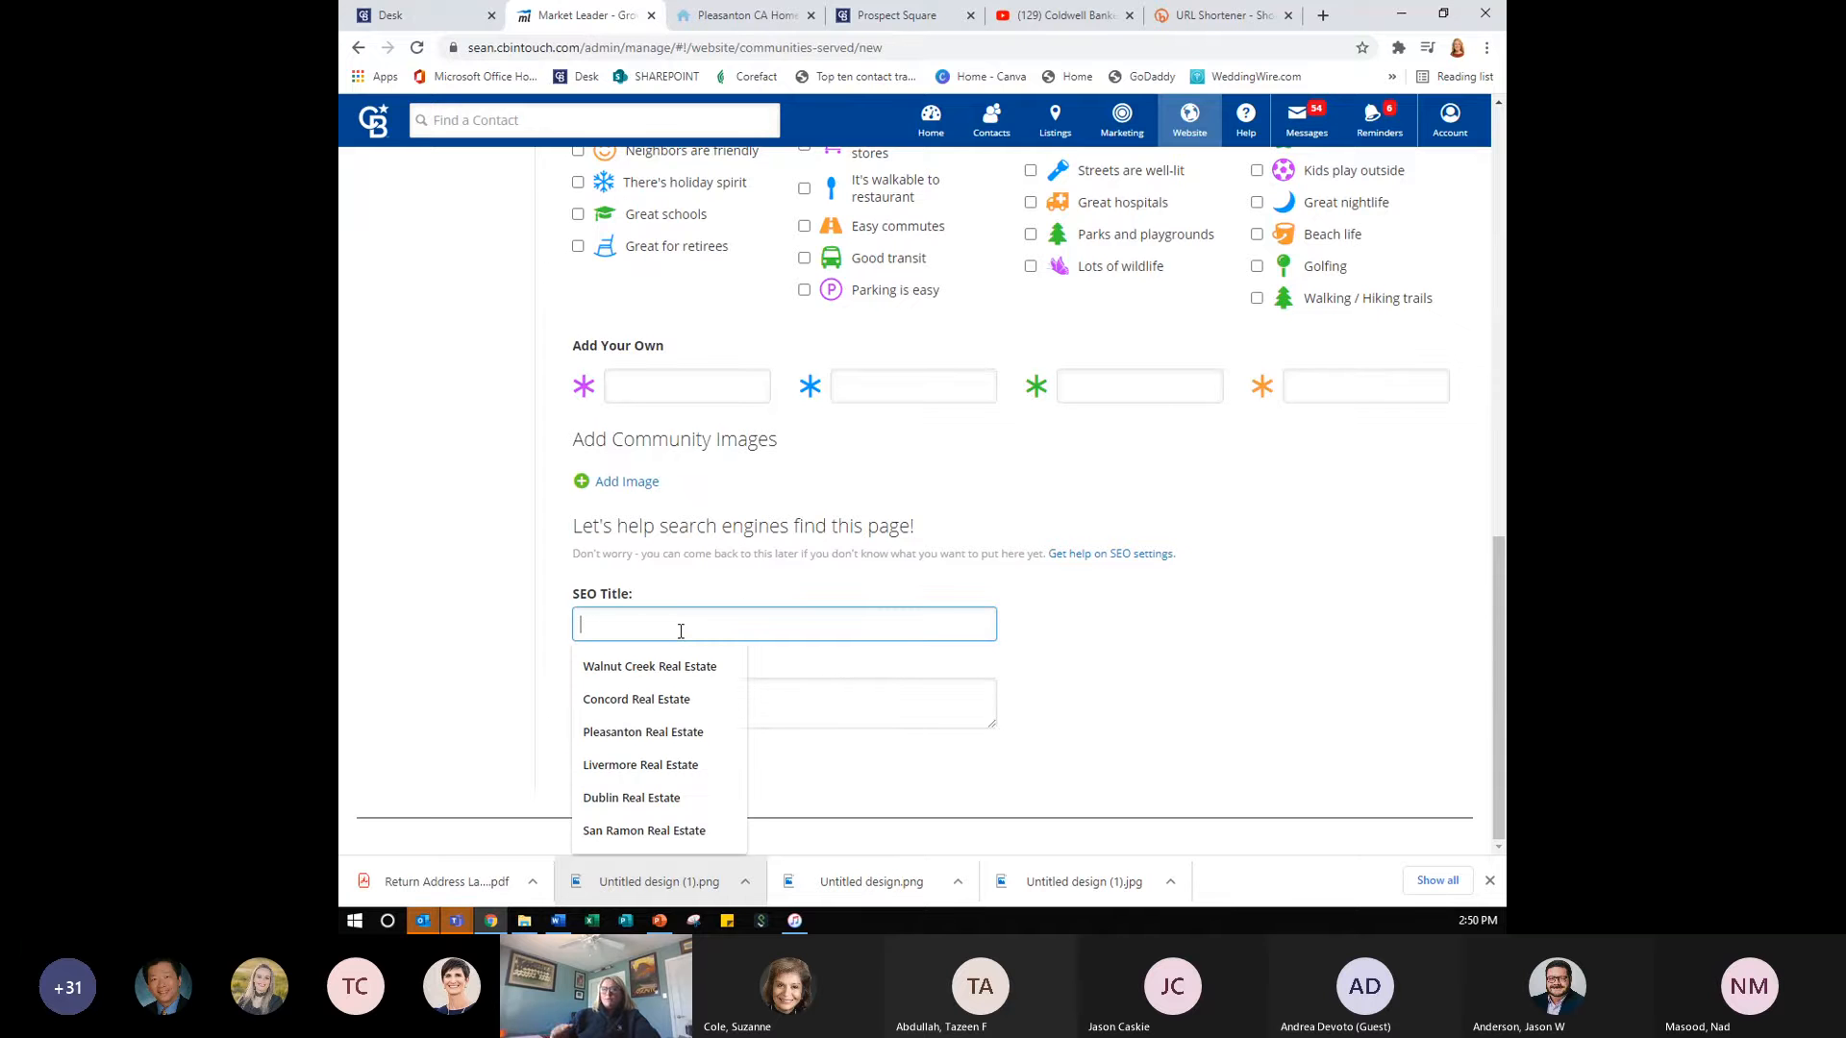
click(725, 597)
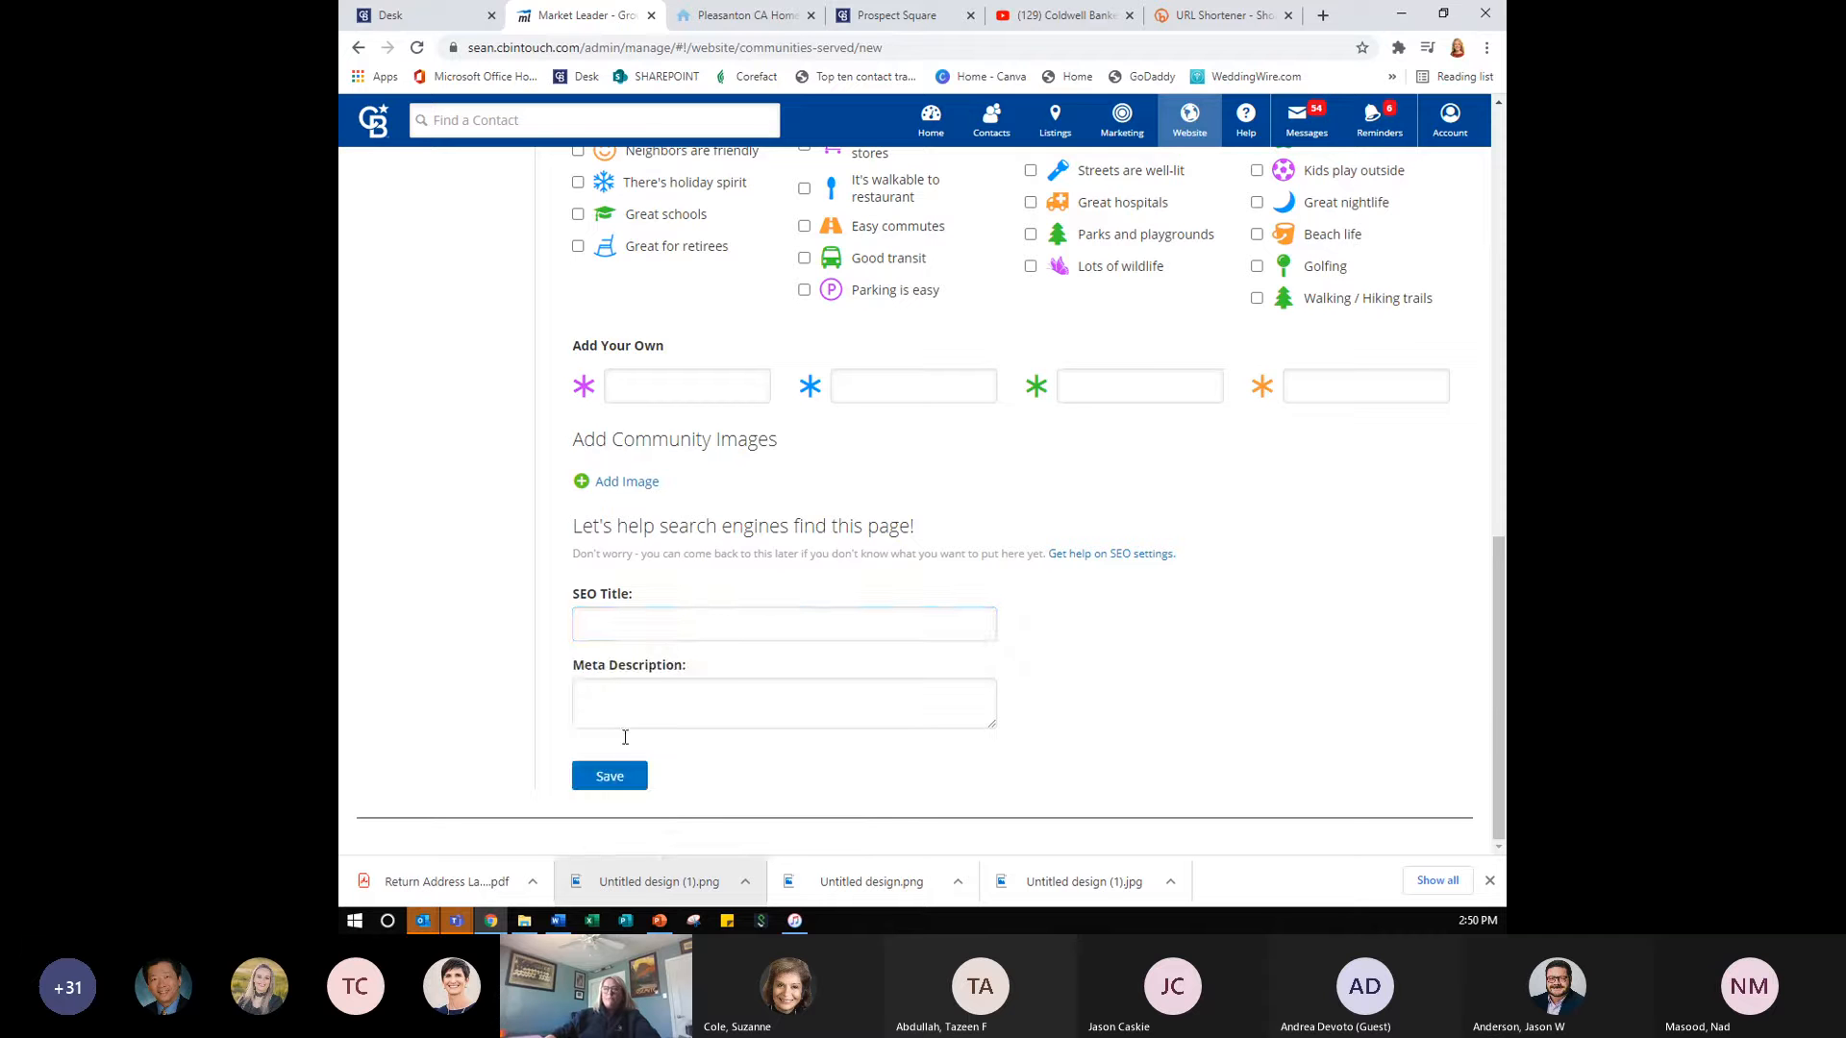
click(599, 625)
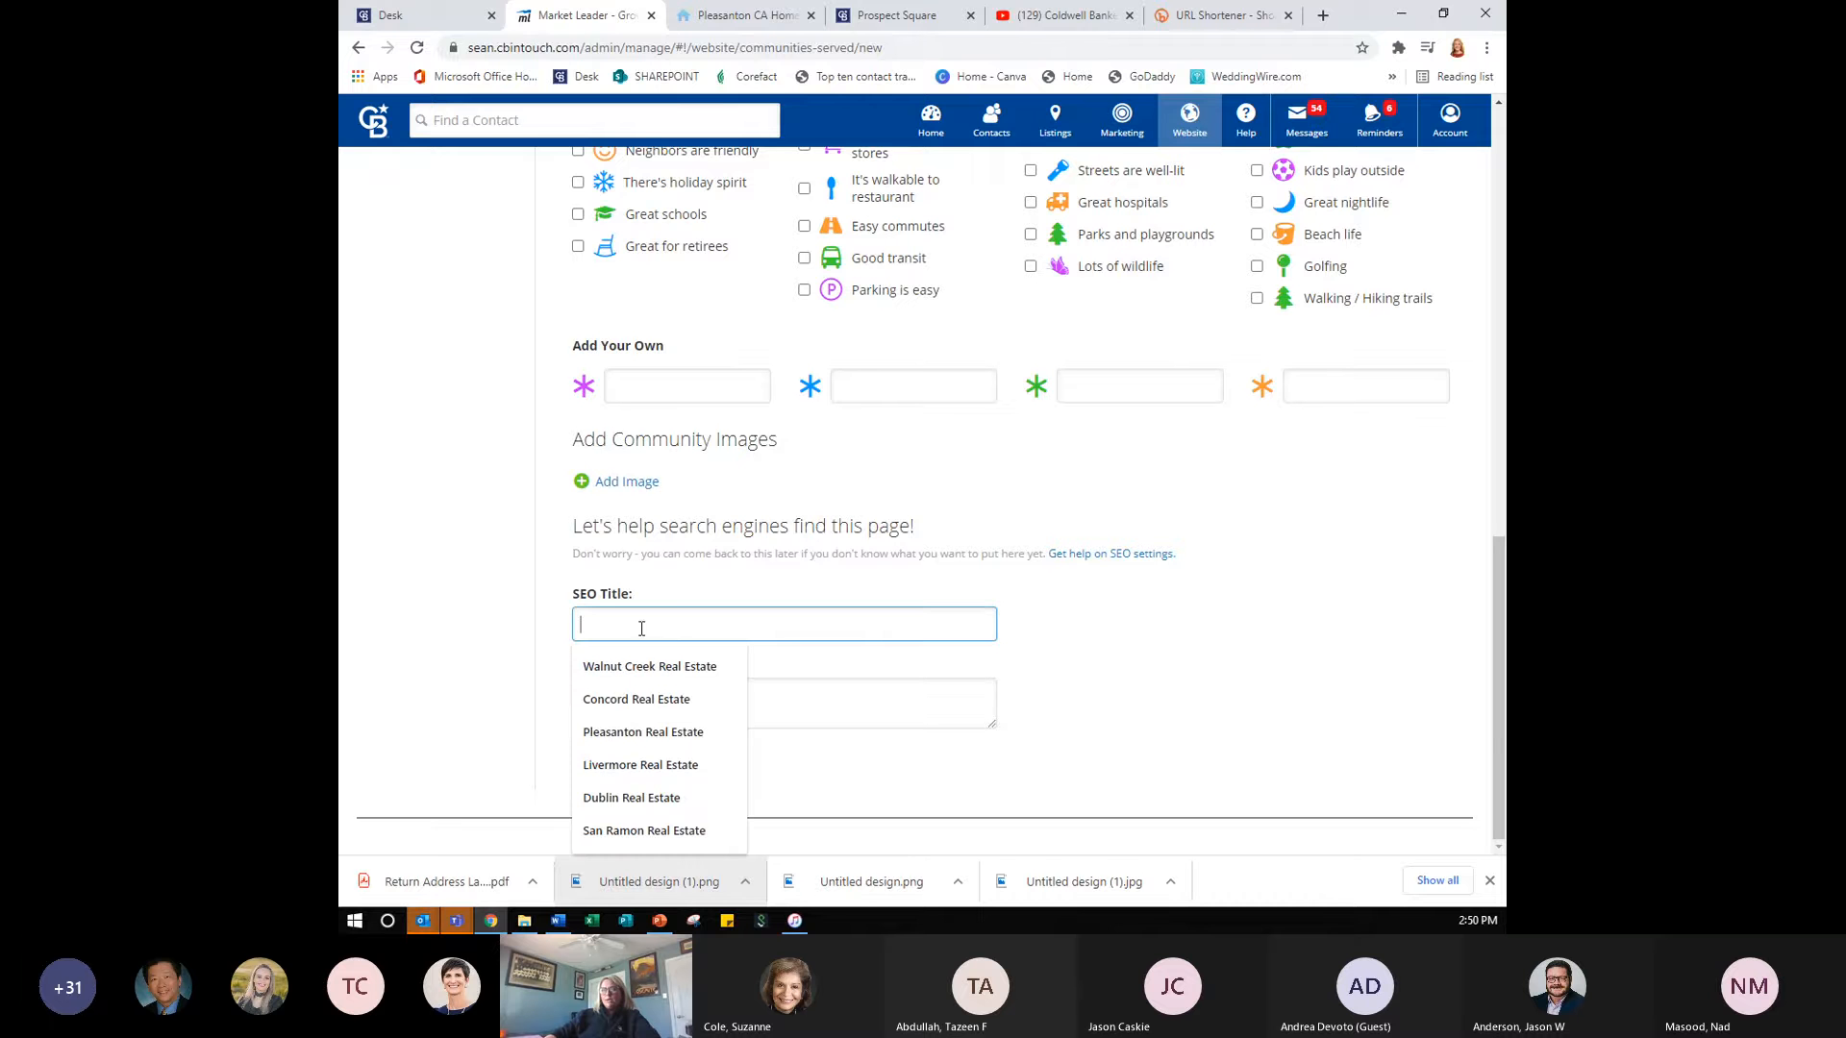
click(816, 701)
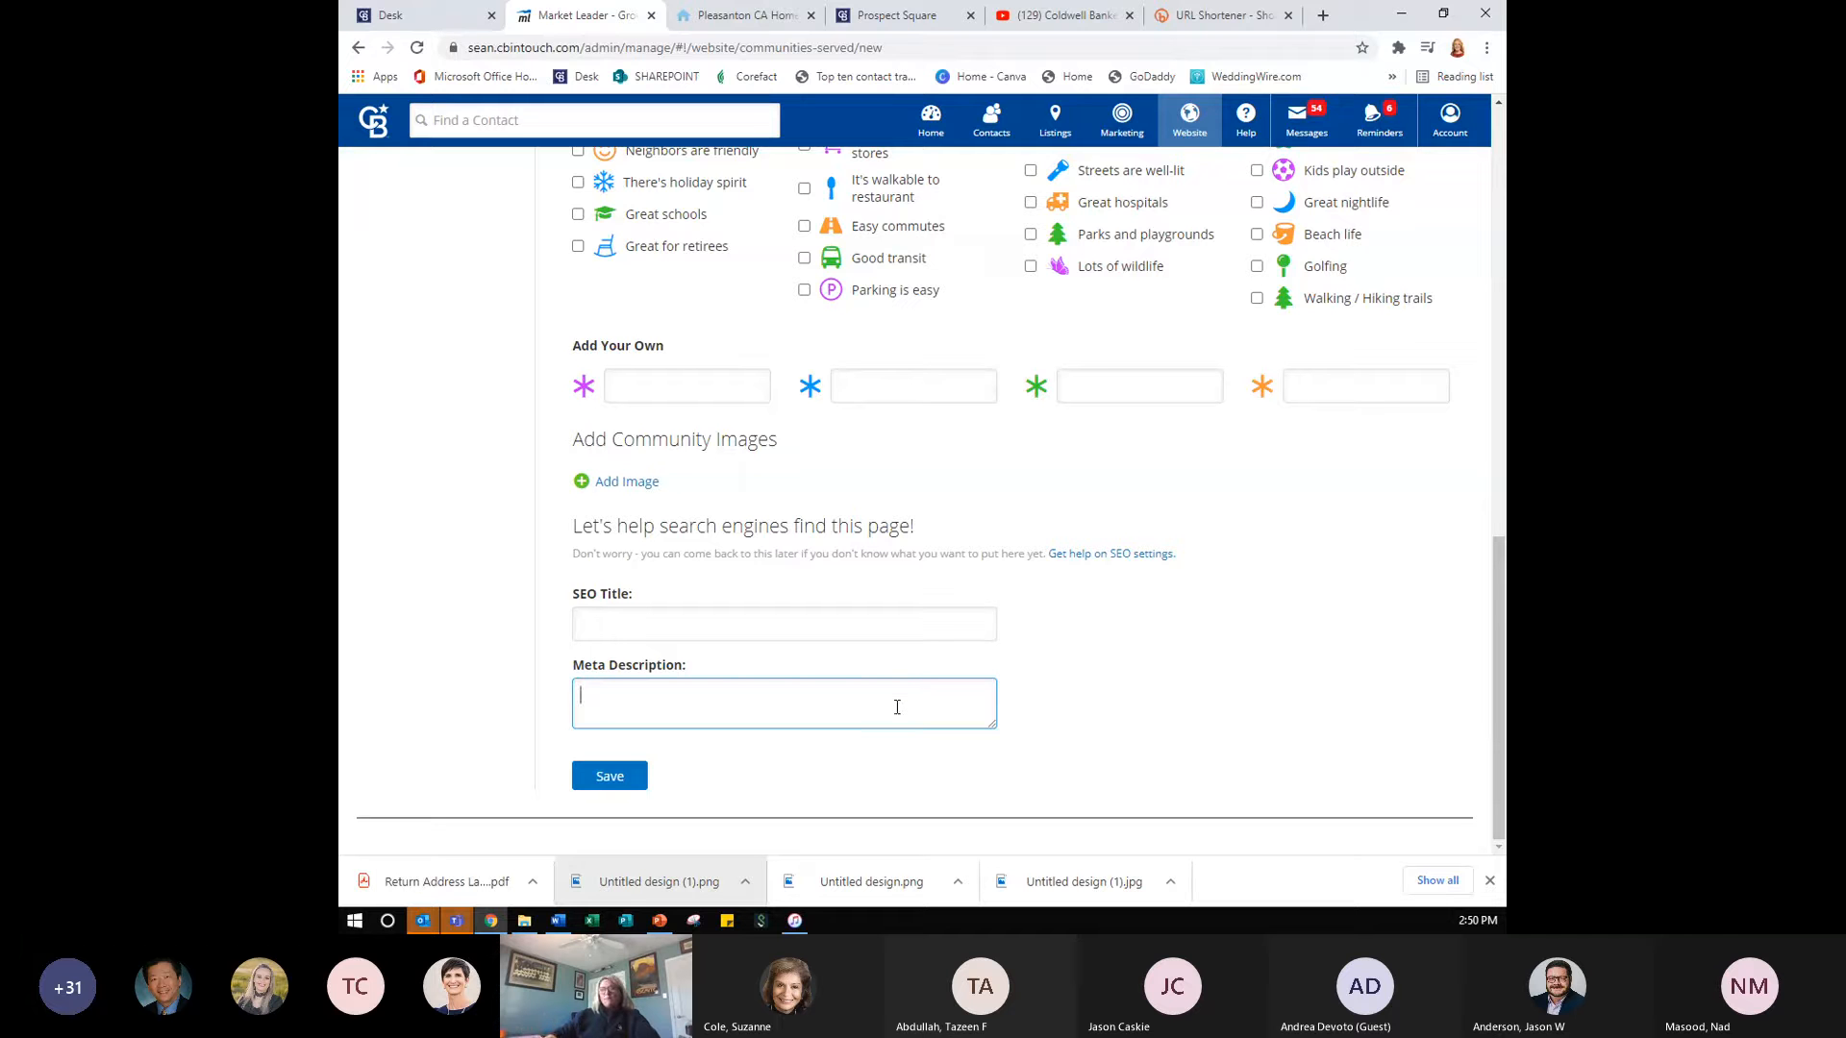
- Look back over the whole Add Community form and return to the list of communities without saving
scroll(897, 707, up, 15)
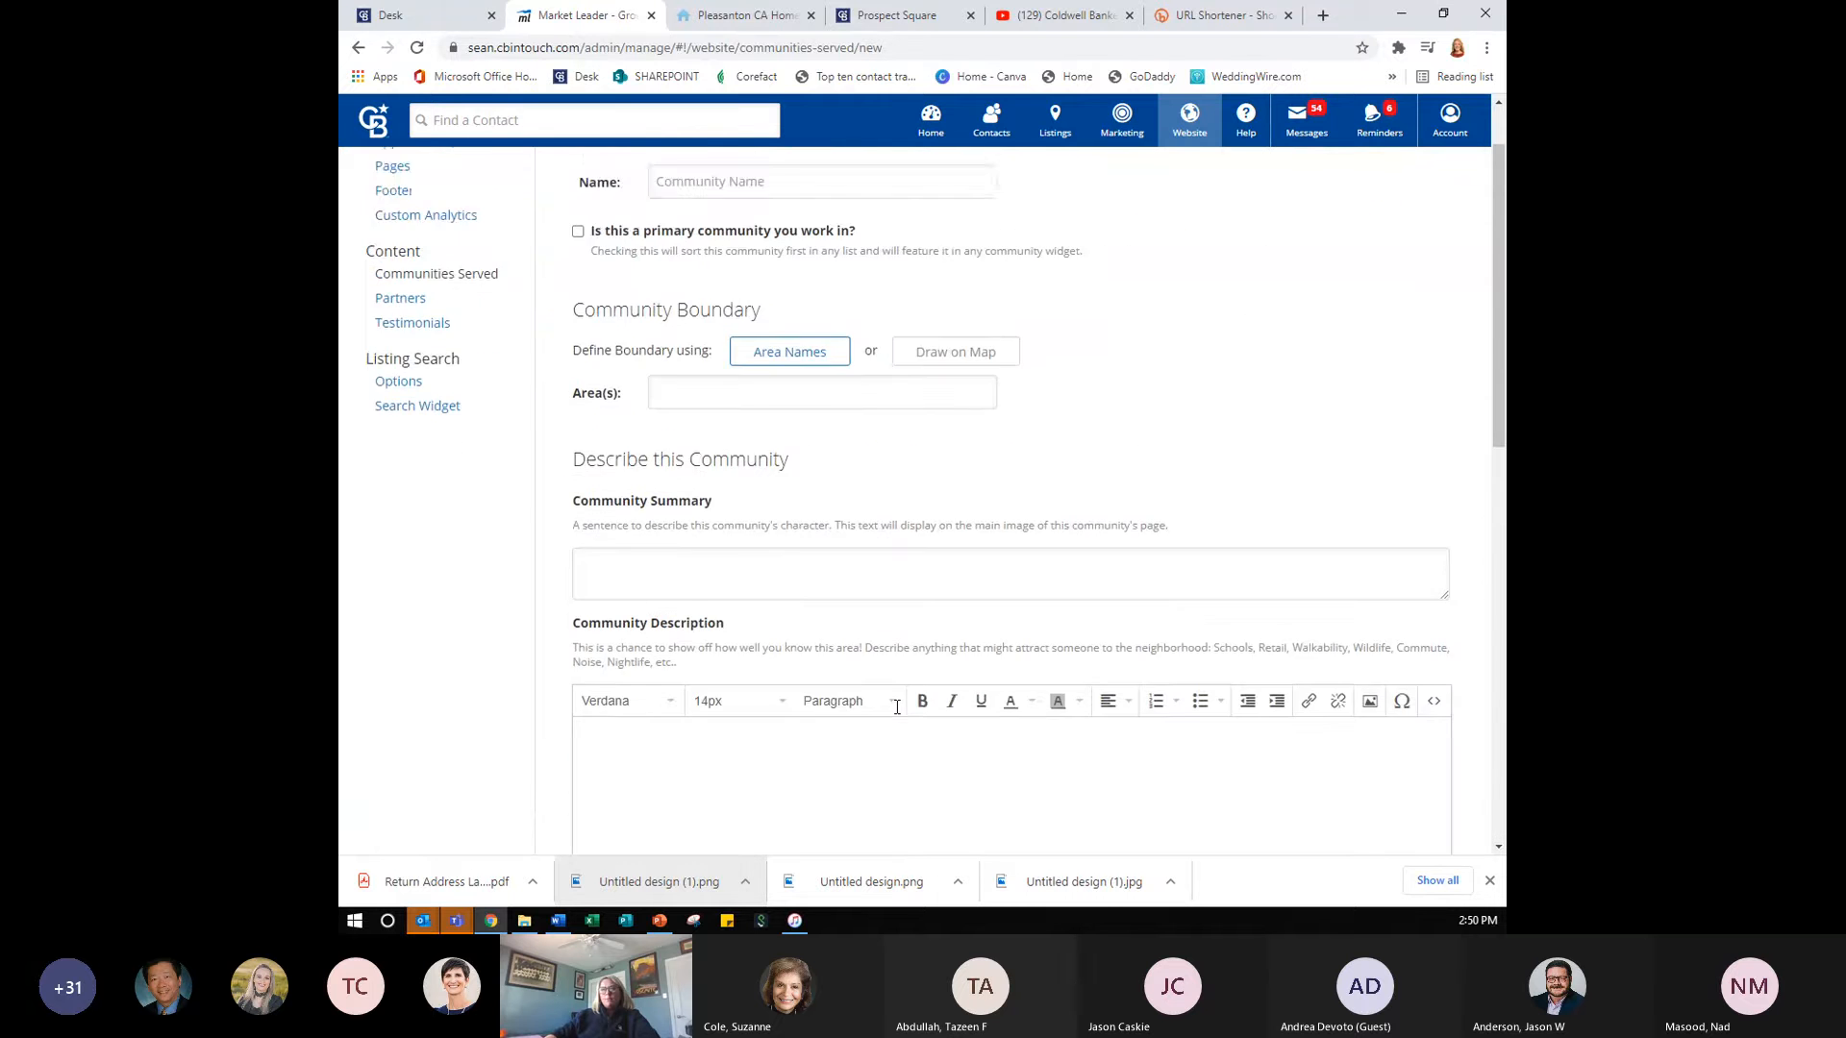
scroll(897, 706, down, 15)
scroll(897, 712, up, 15)
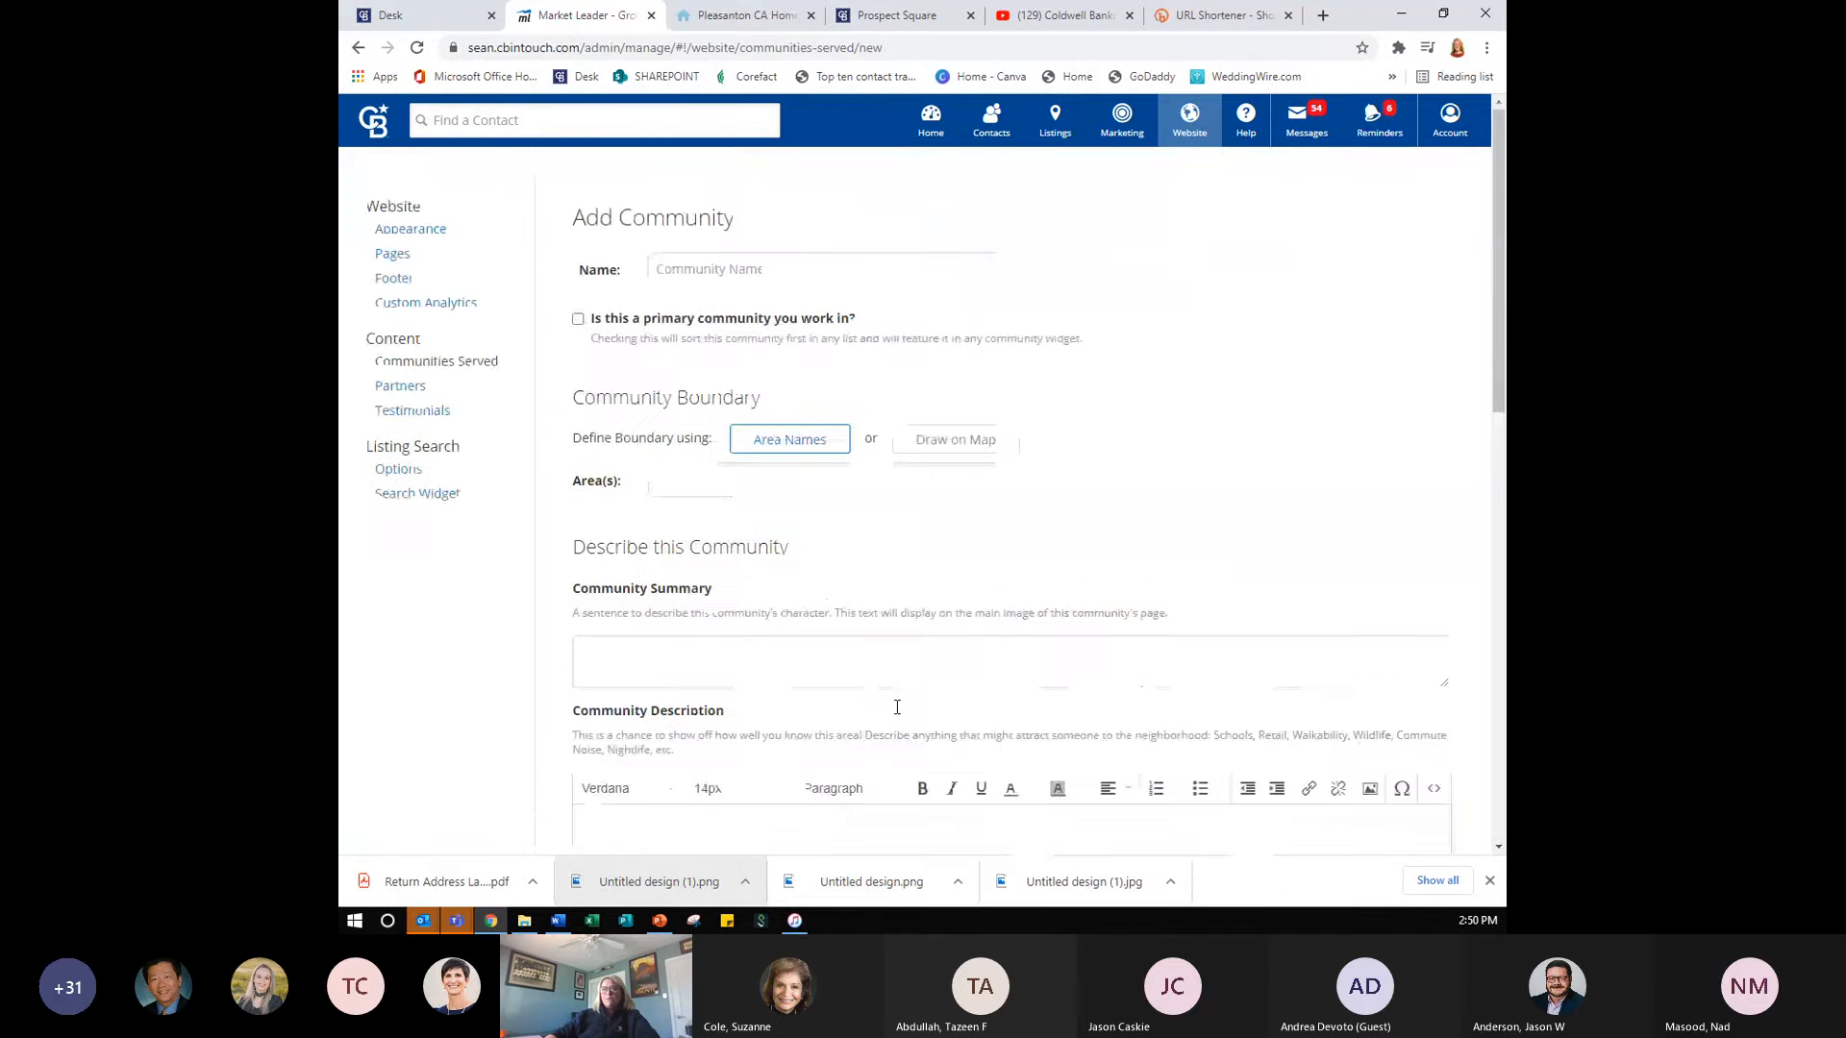
click(357, 48)
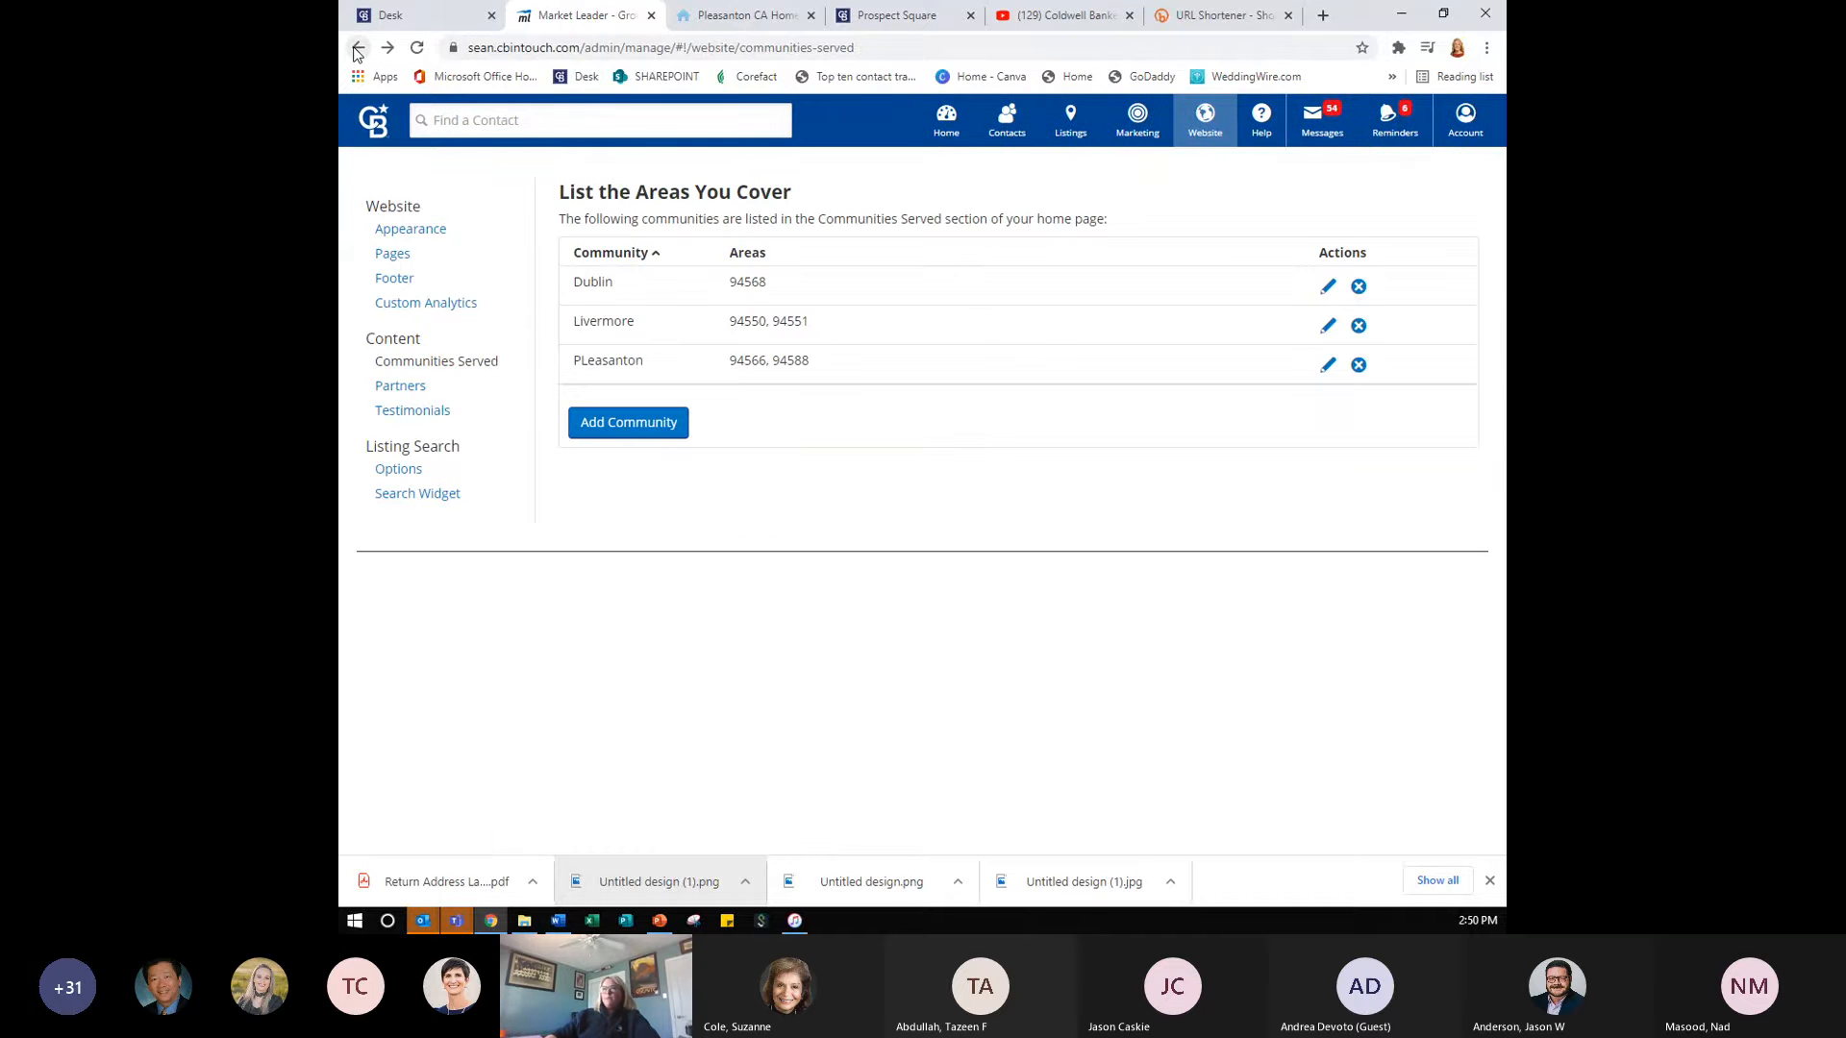
- Open Testimonials, examine the new testimonial's provider, relationship and content fields with the character limit, and cancel without saving
key(ctrl)
click(411, 410)
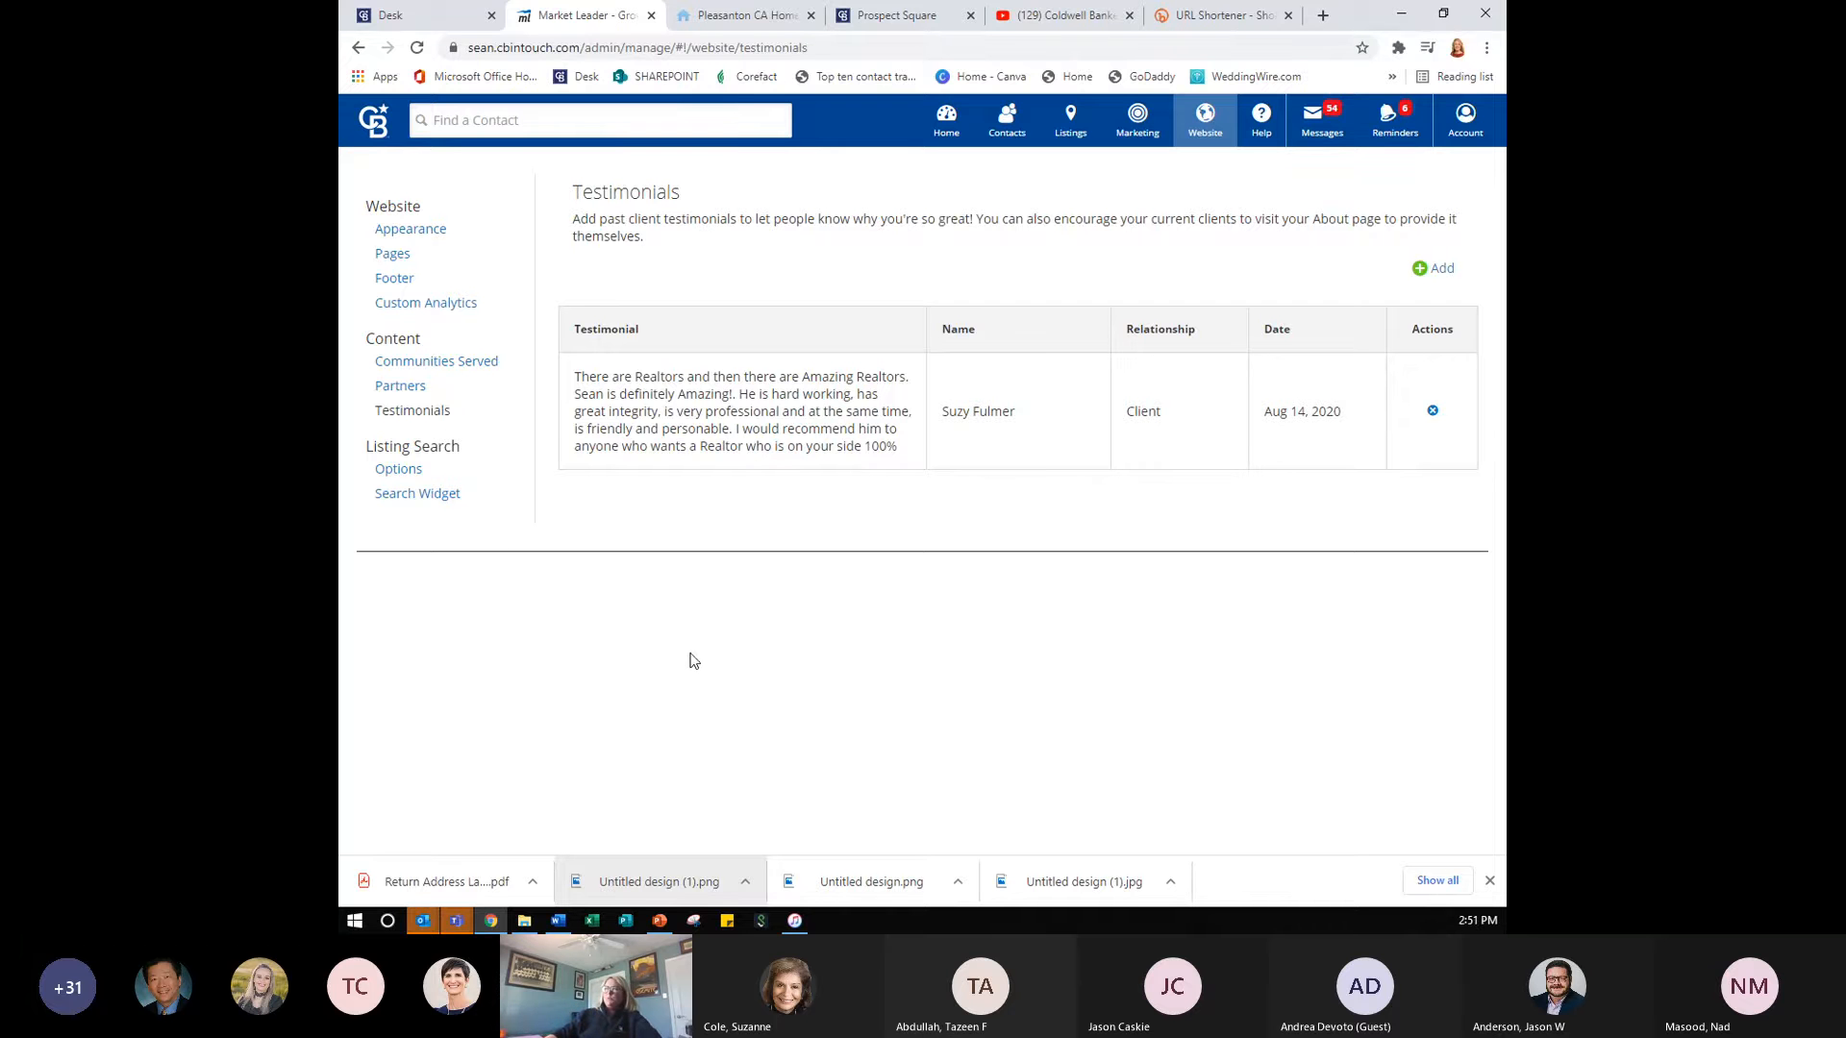
click(1435, 272)
click(880, 237)
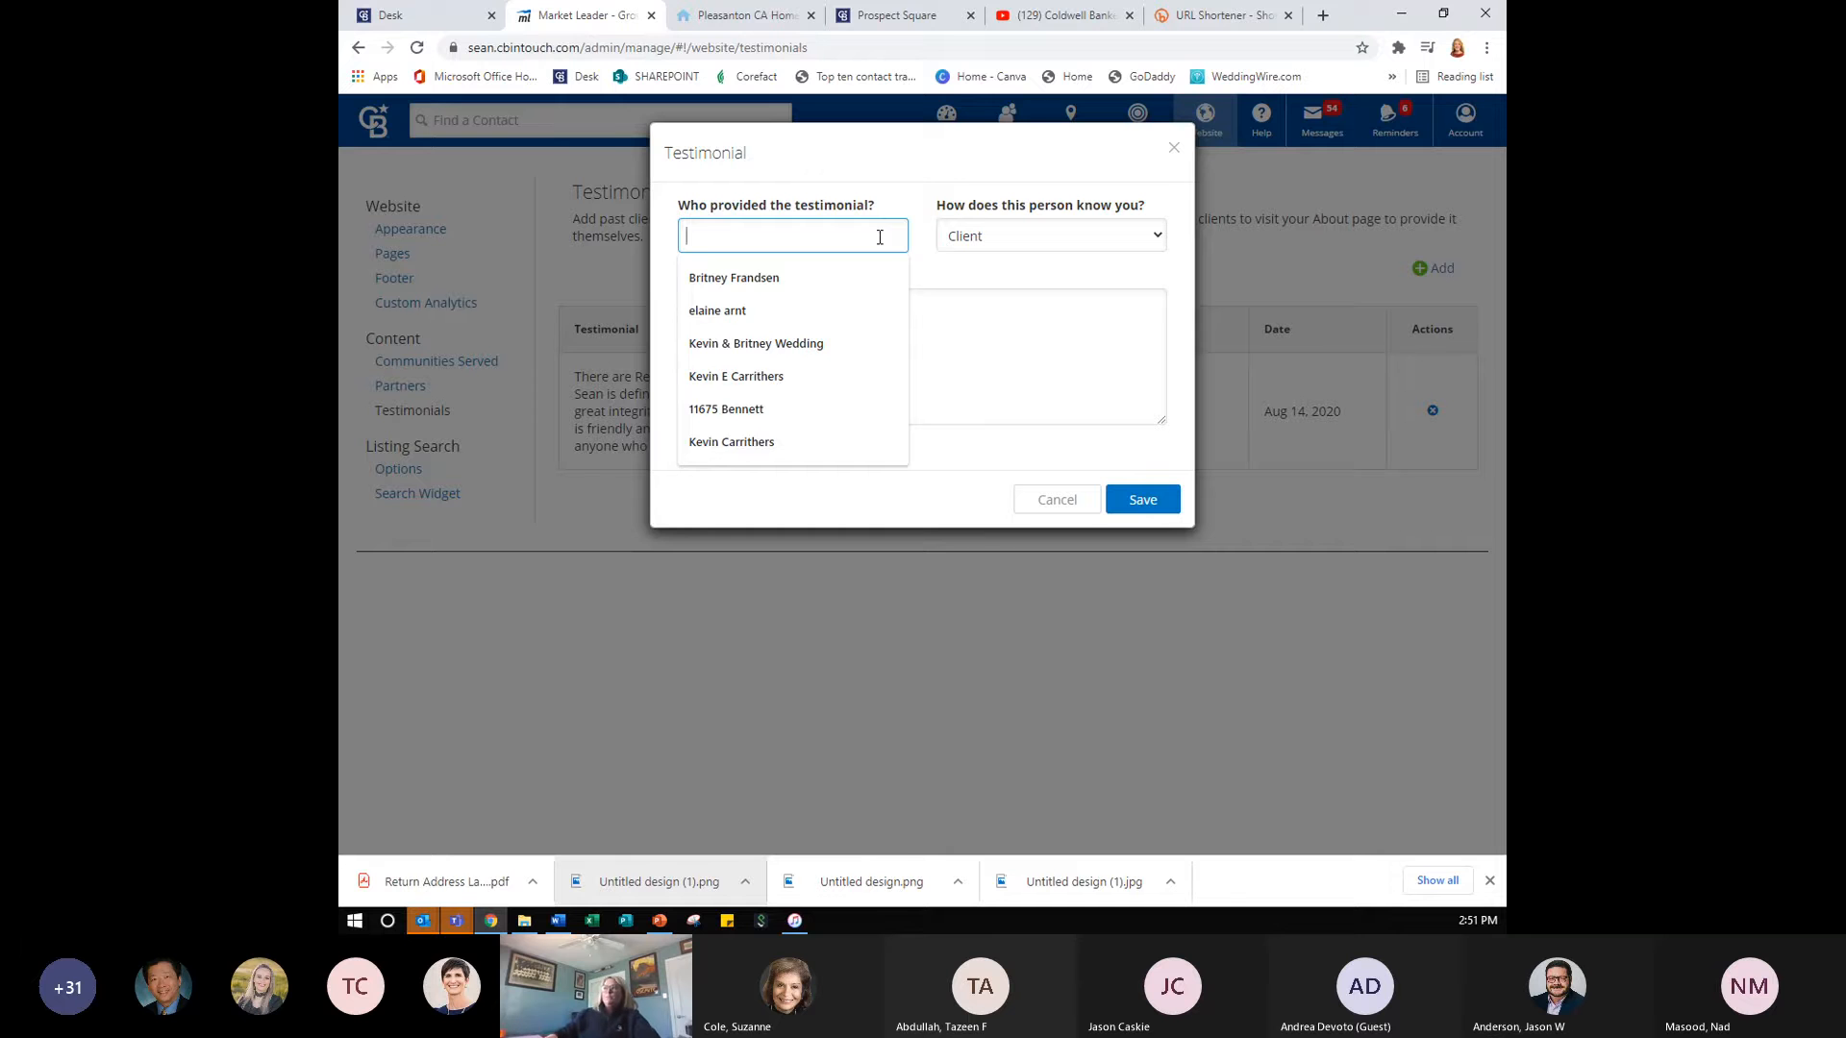
click(1021, 241)
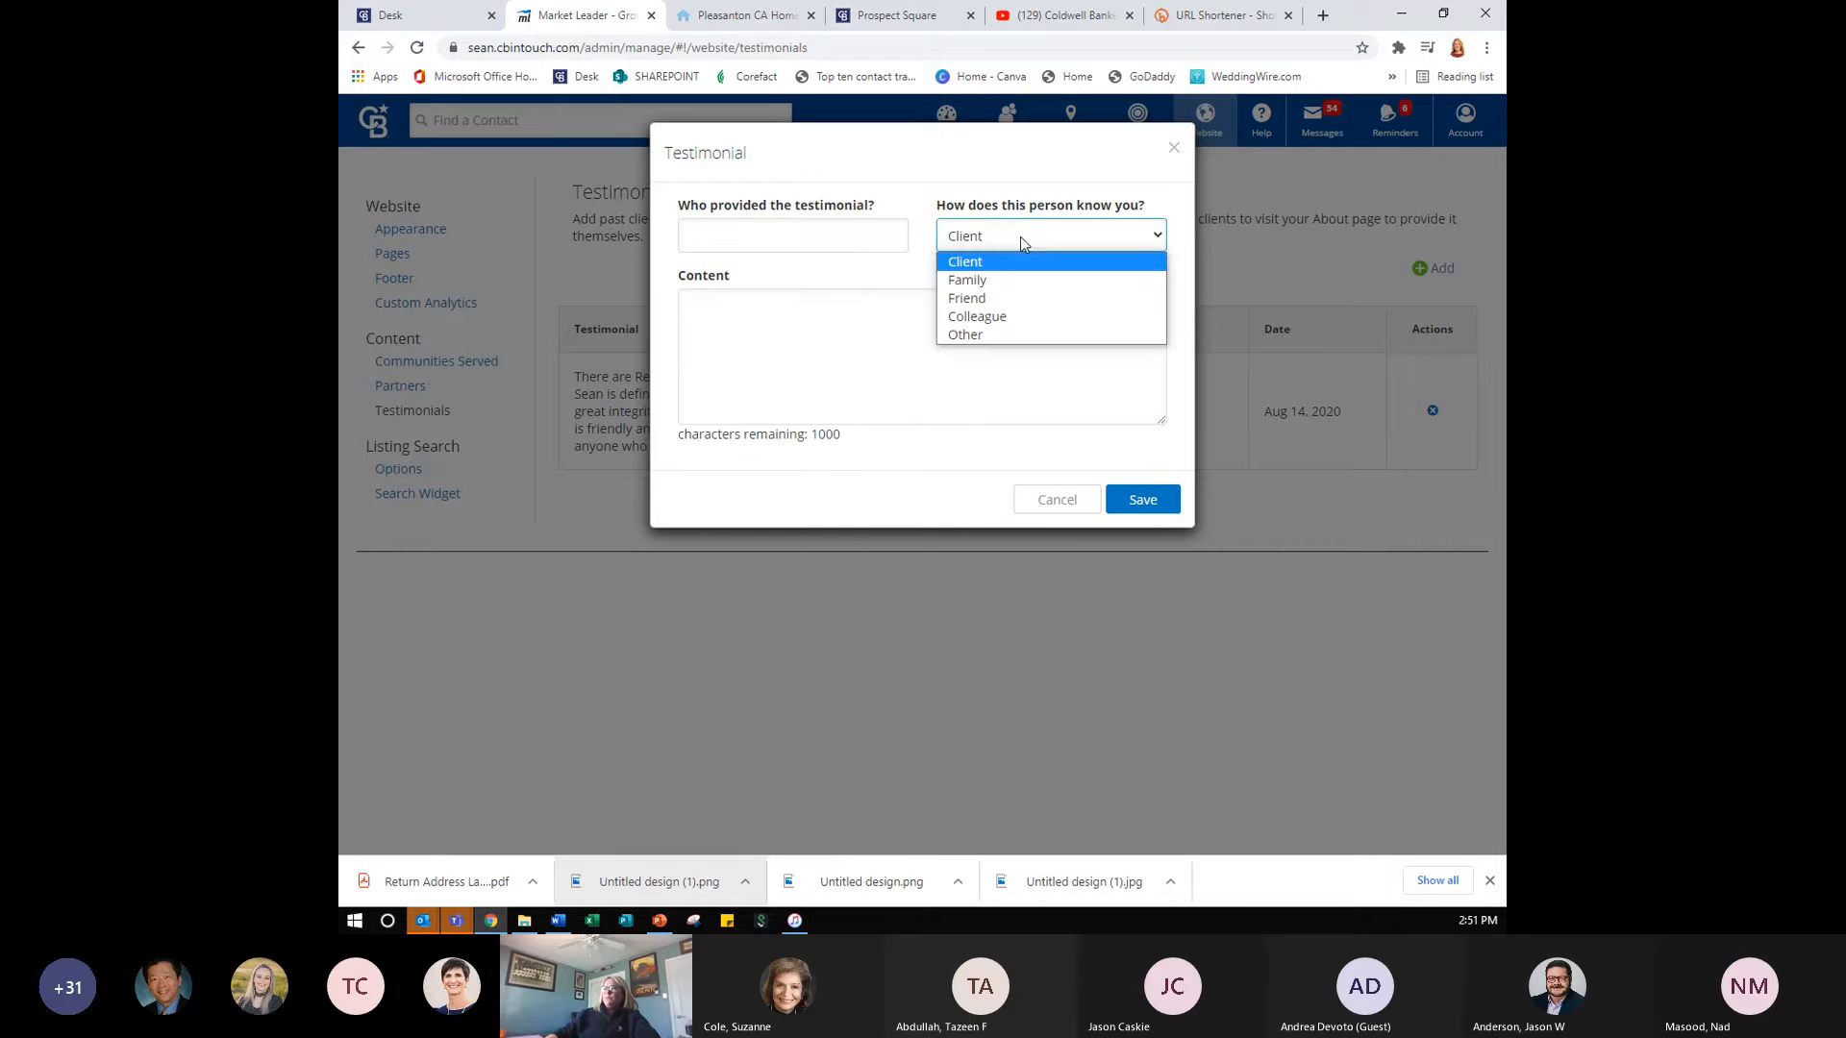
click(779, 320)
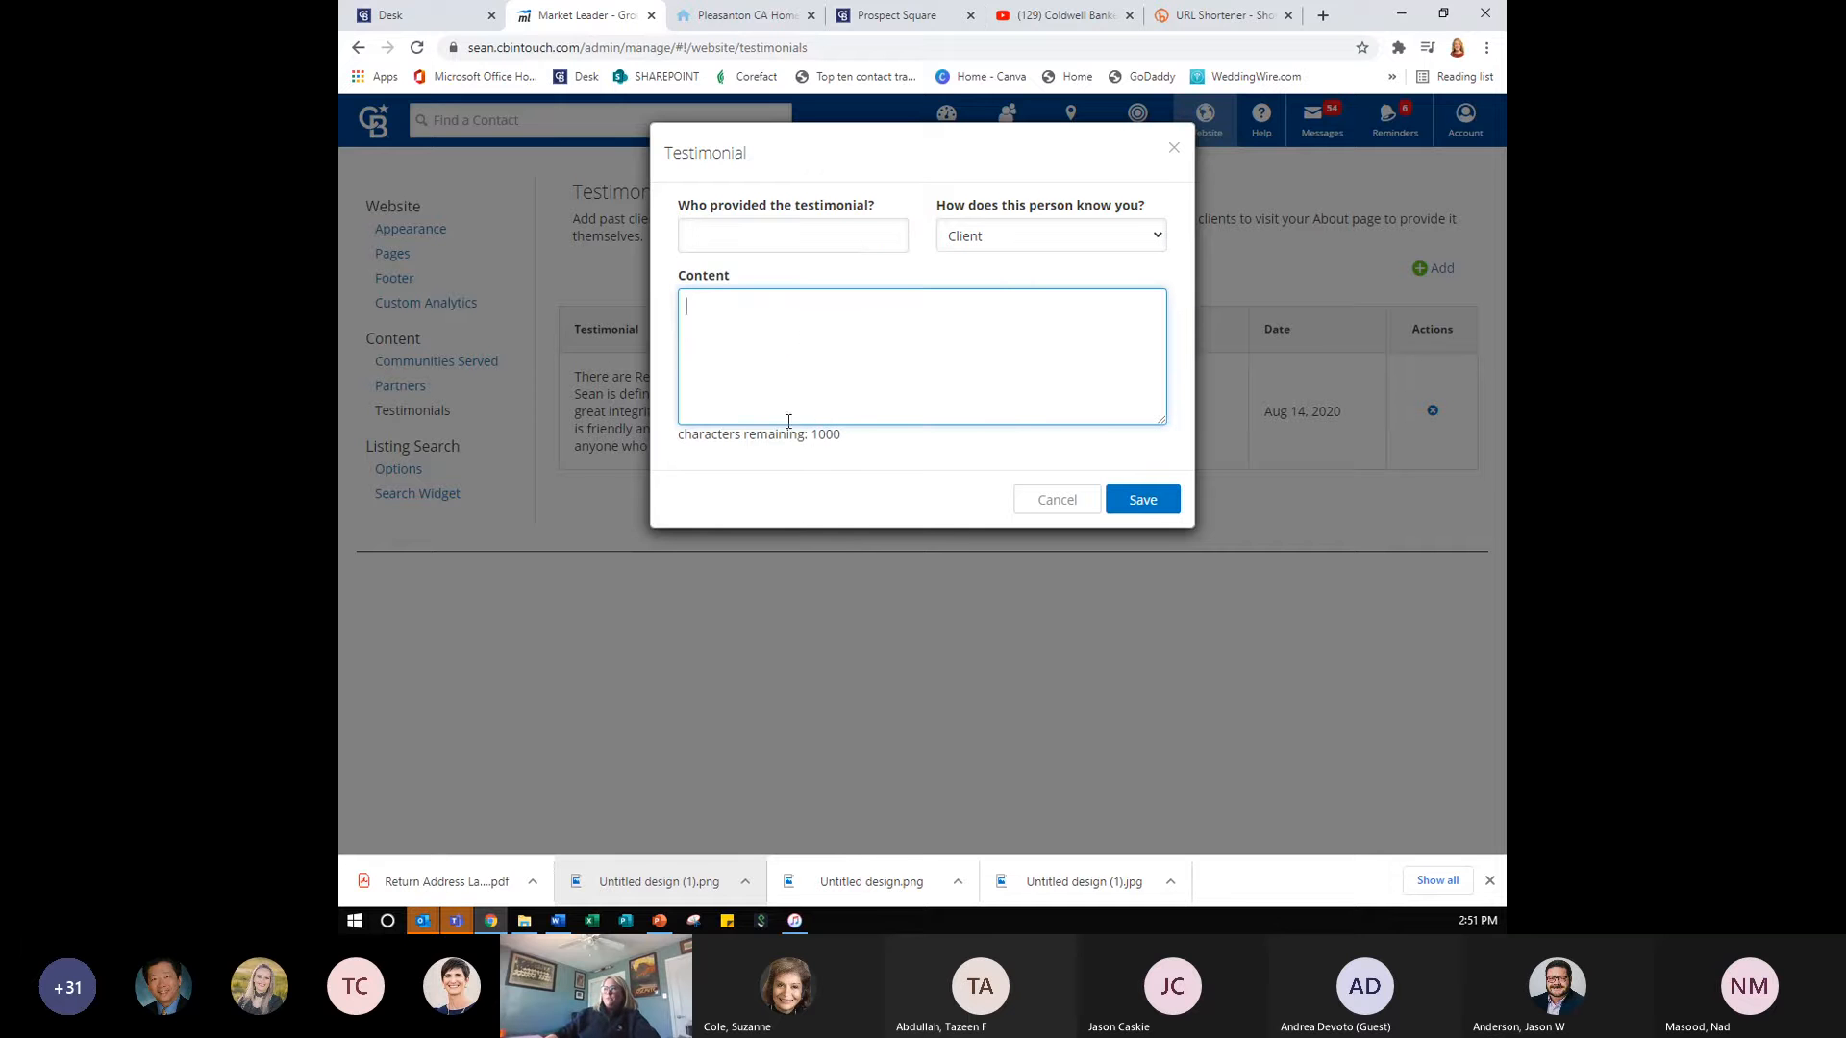
drag(844, 440, 809, 436)
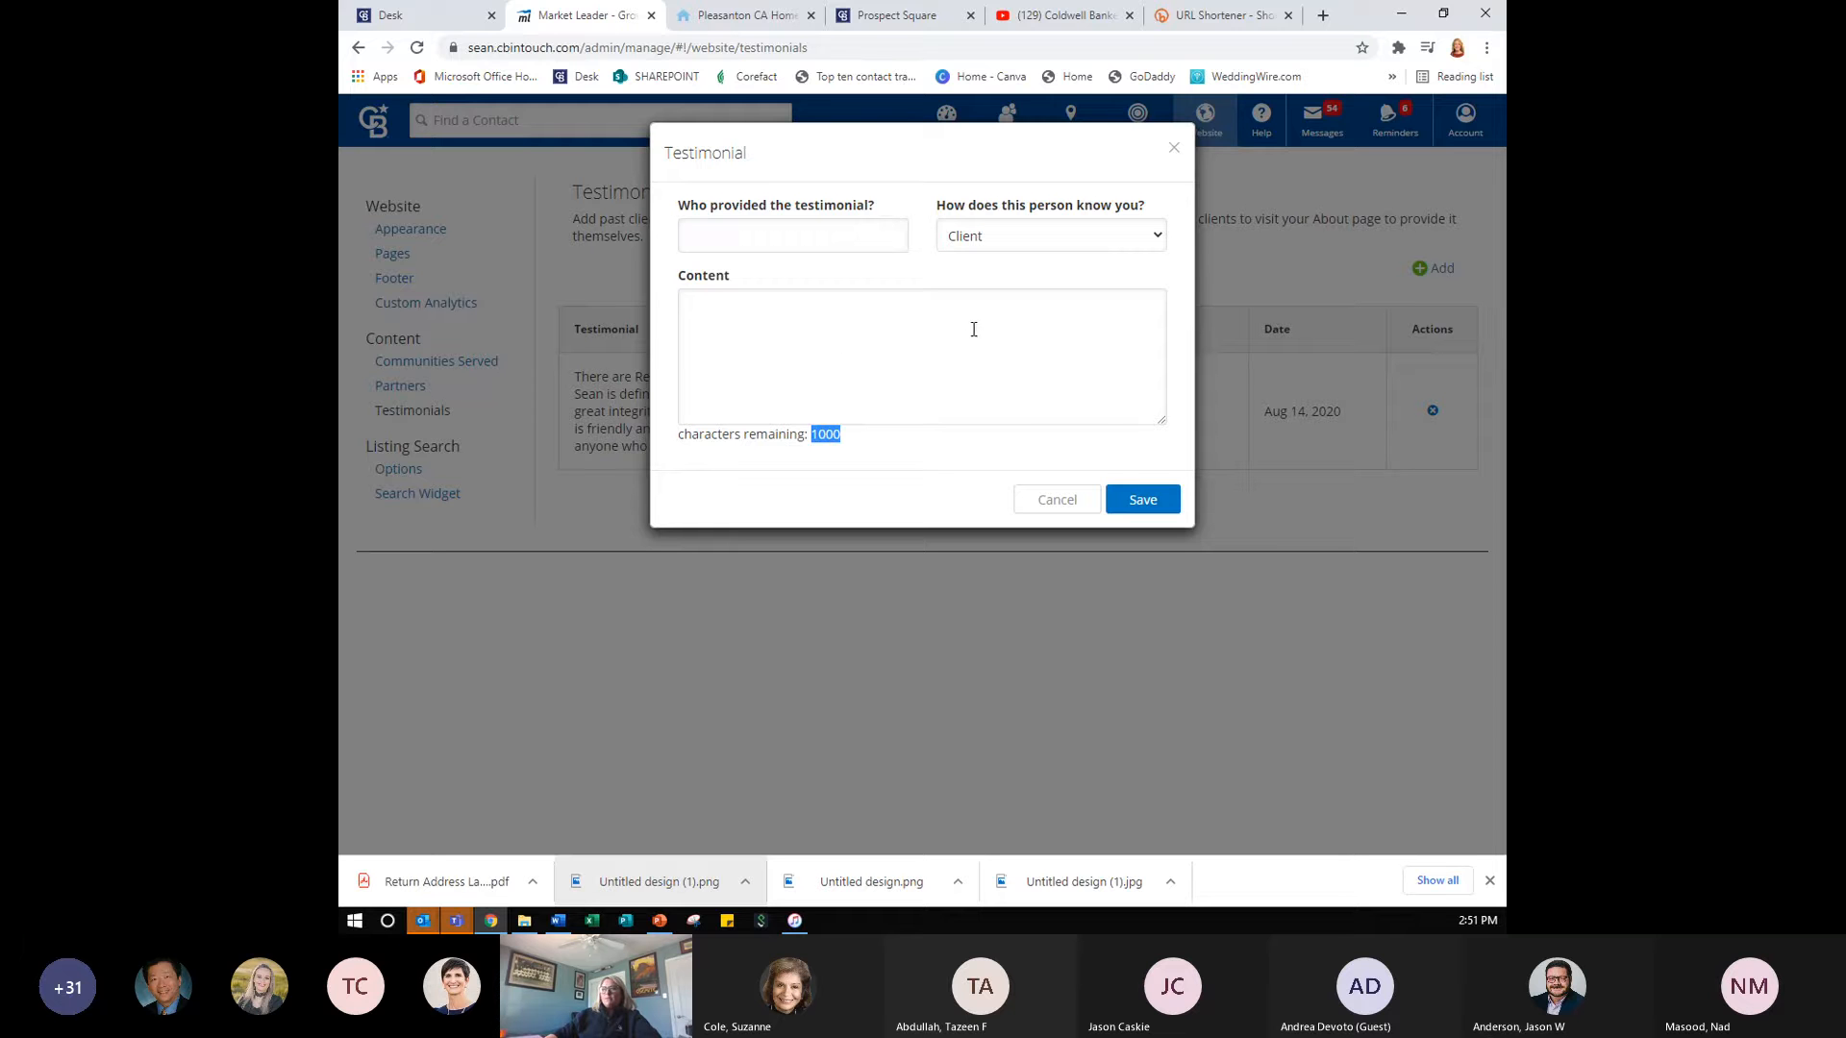
click(1057, 500)
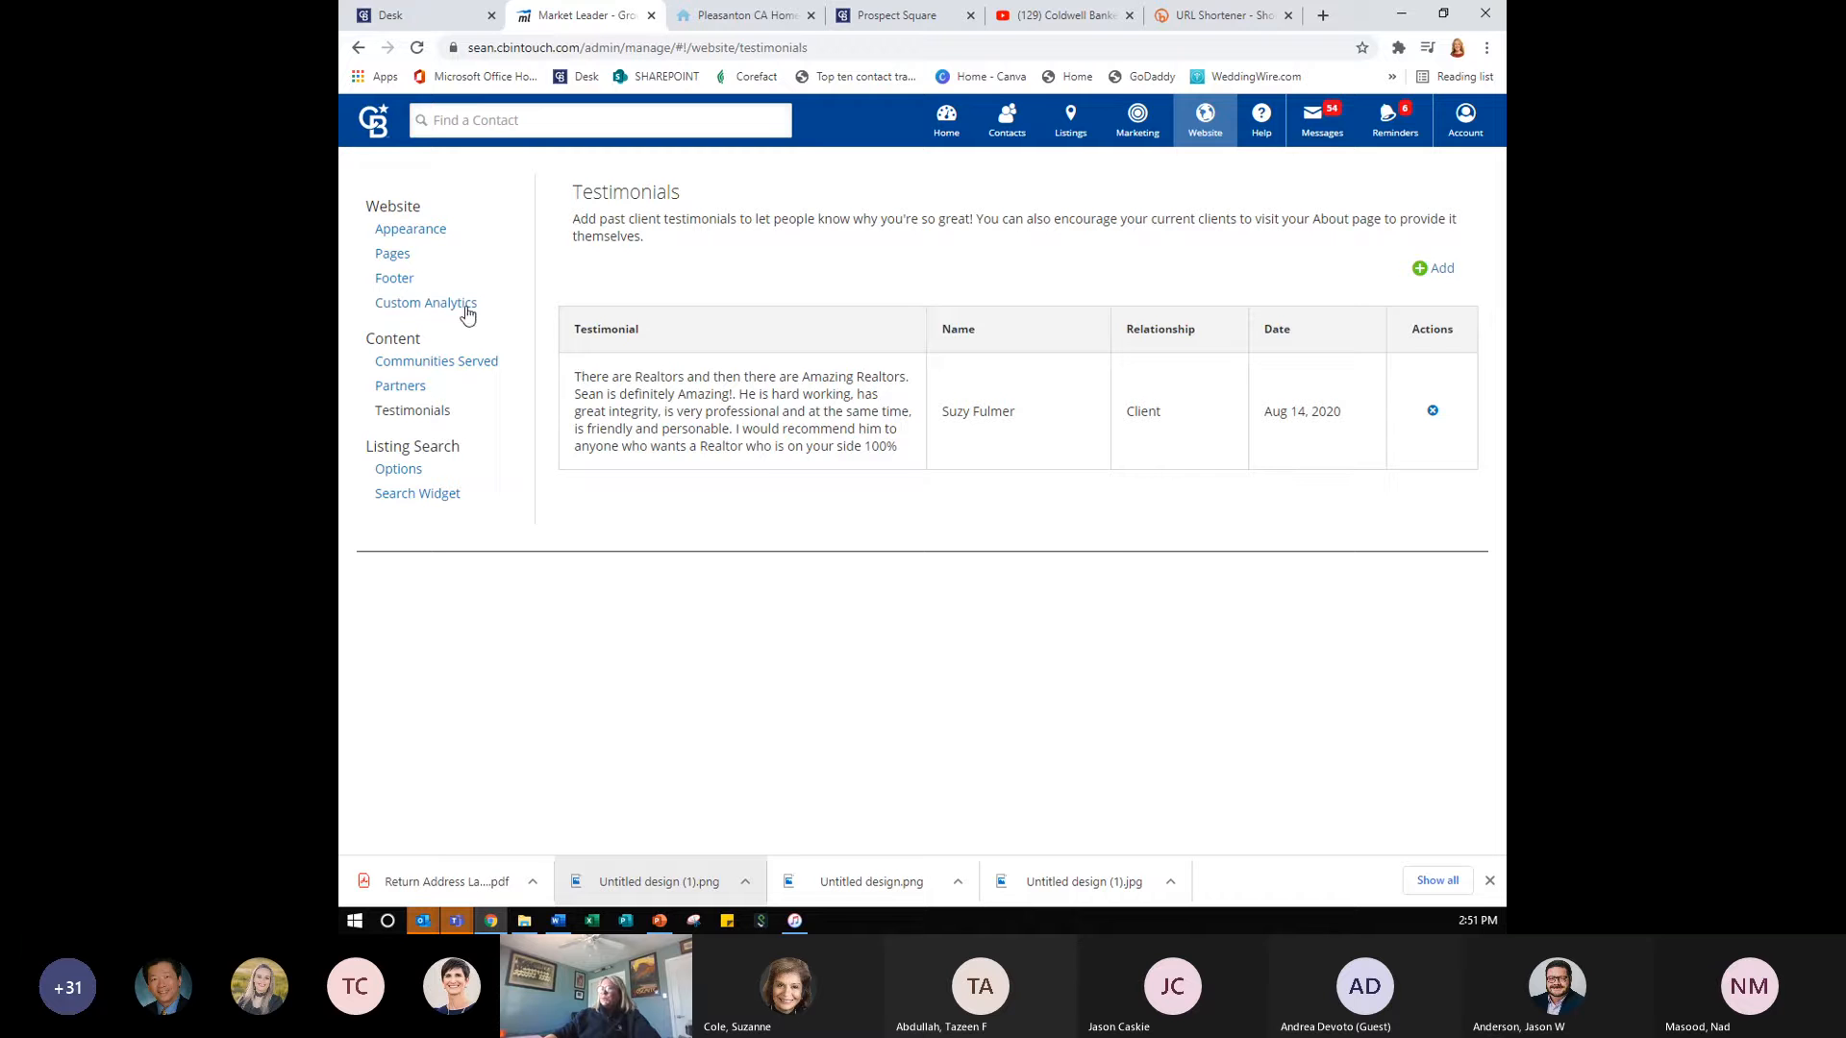
- Open the website's Pages section, compare the Page, Menu Item and Link options for a new entry, and cancel without saving
click(393, 255)
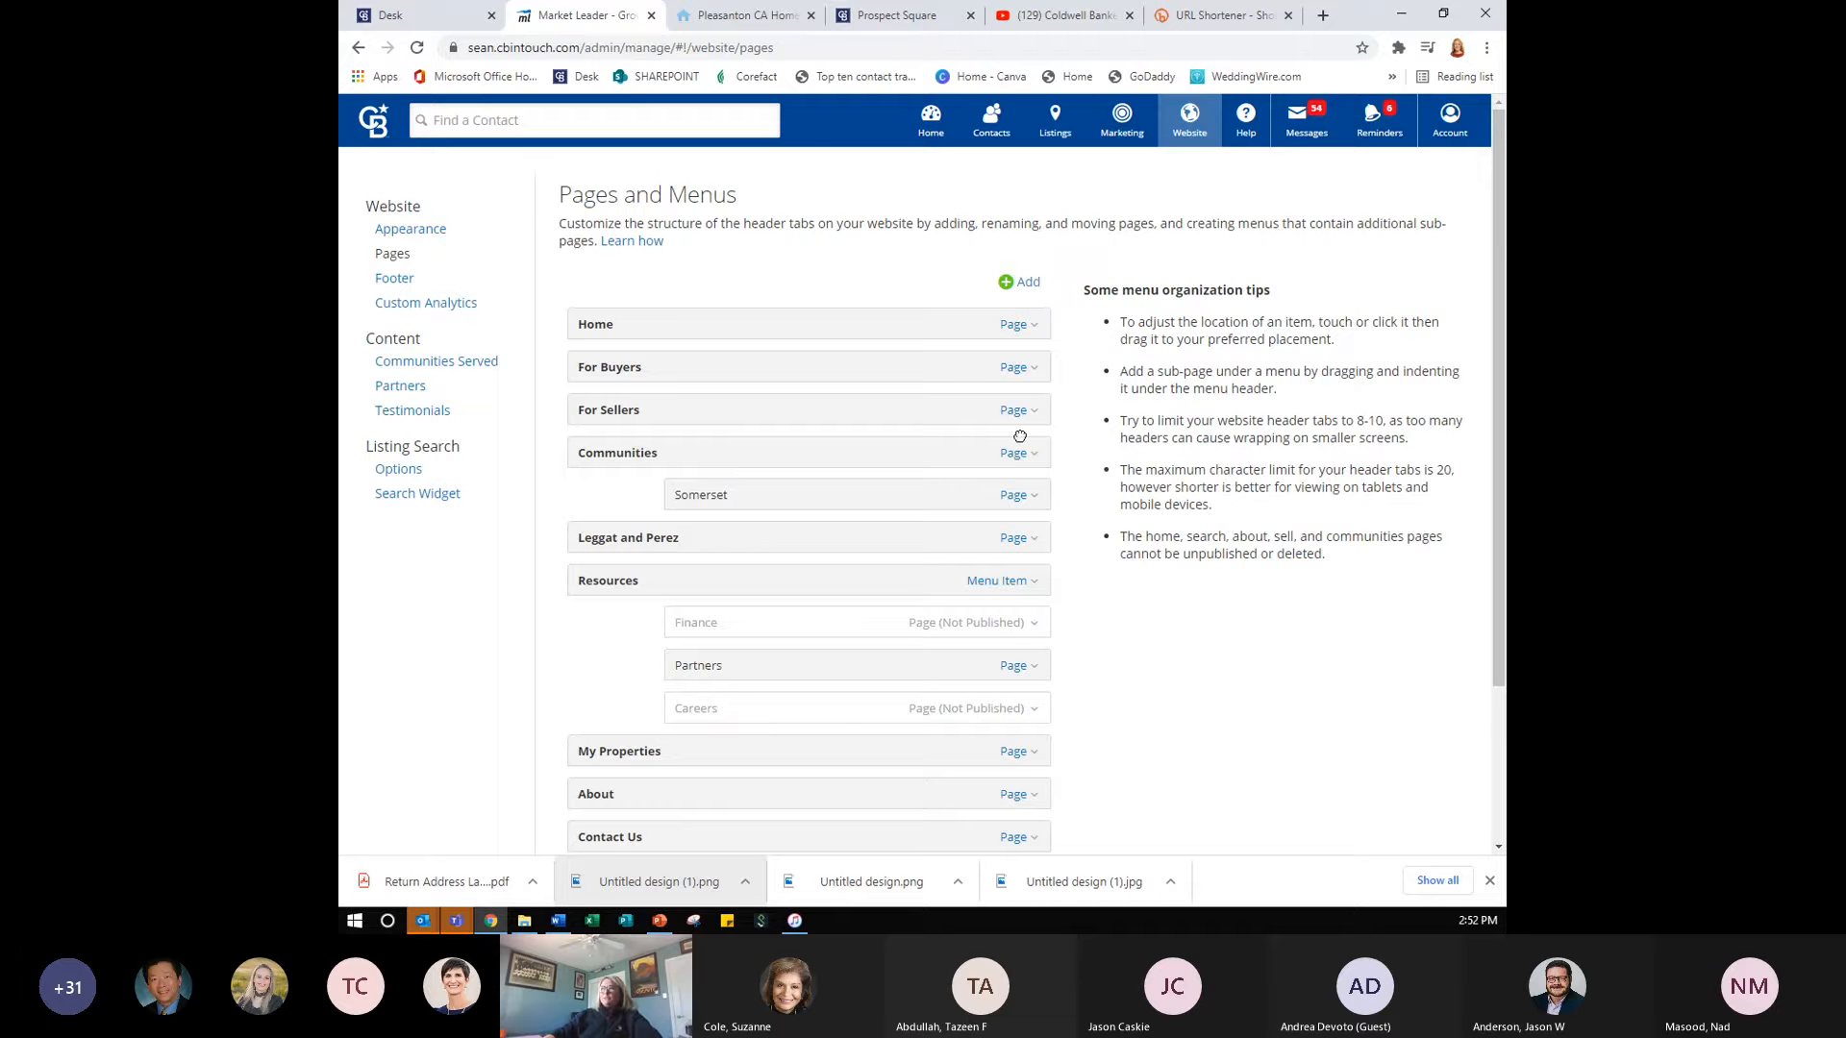
click(1021, 288)
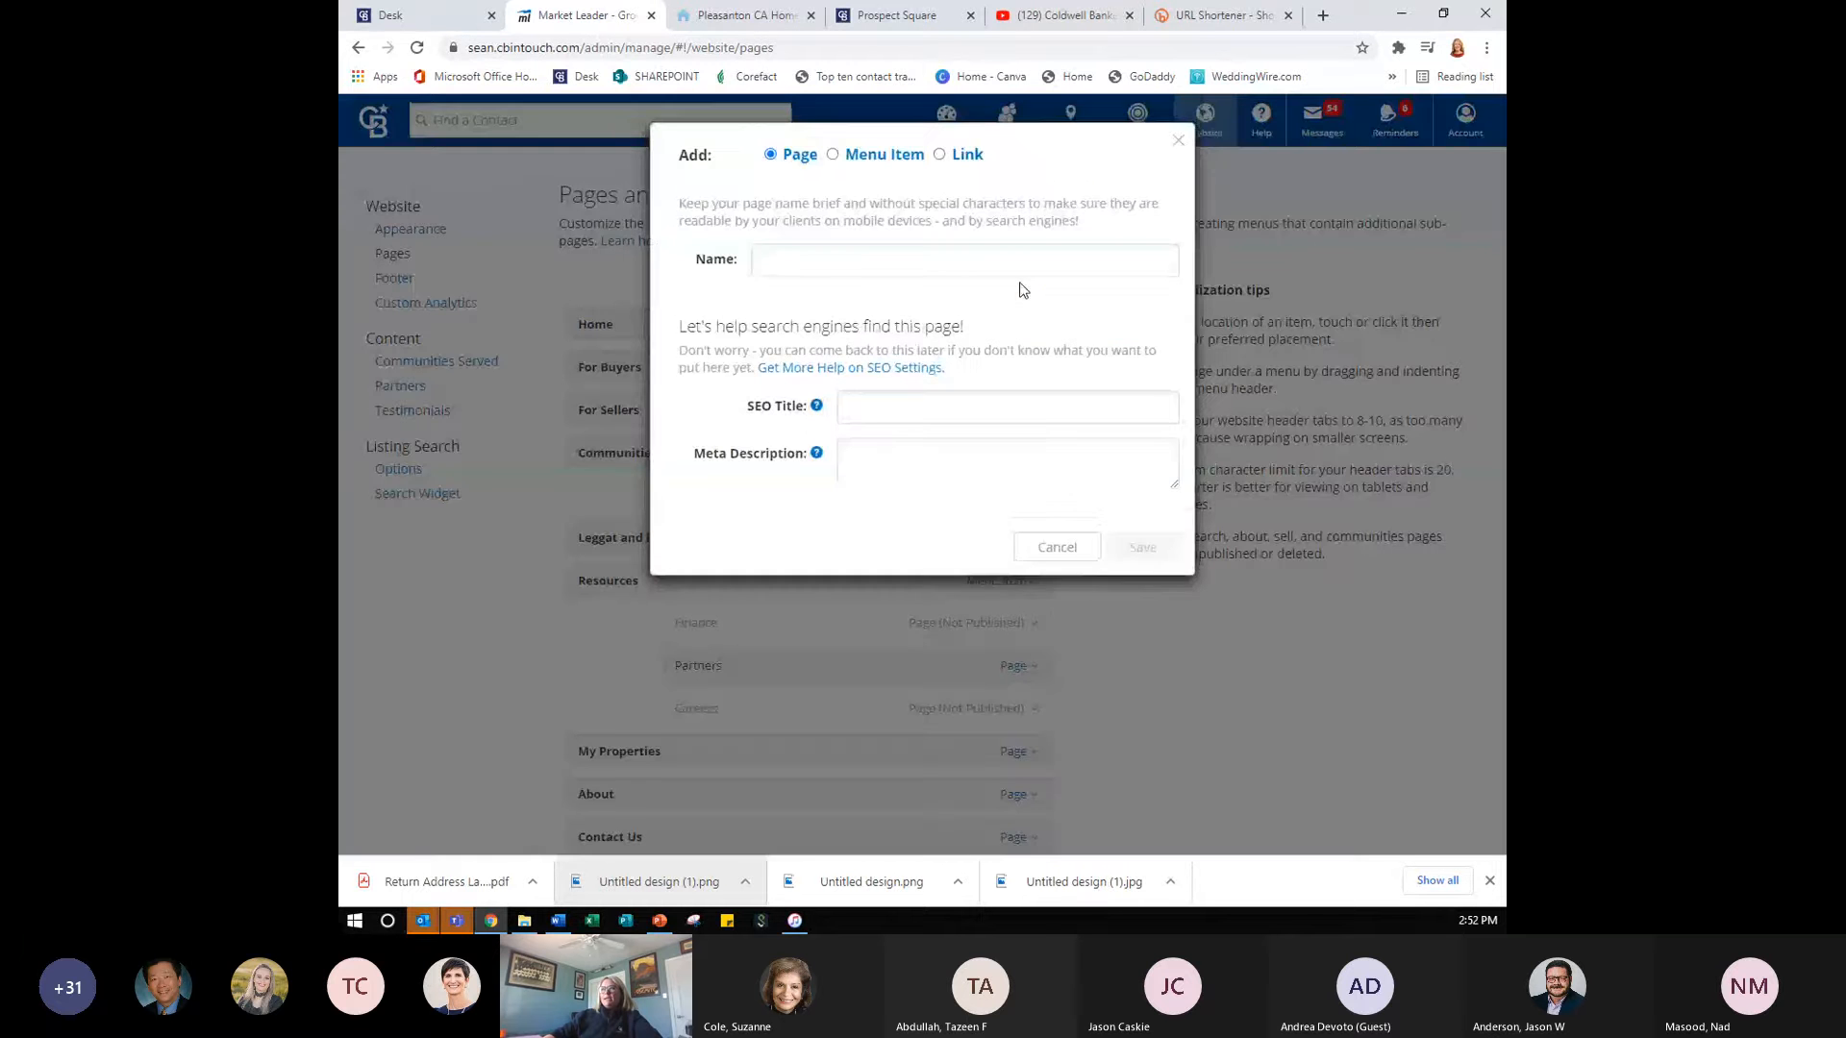
key(ctrl)
key(ctrl)
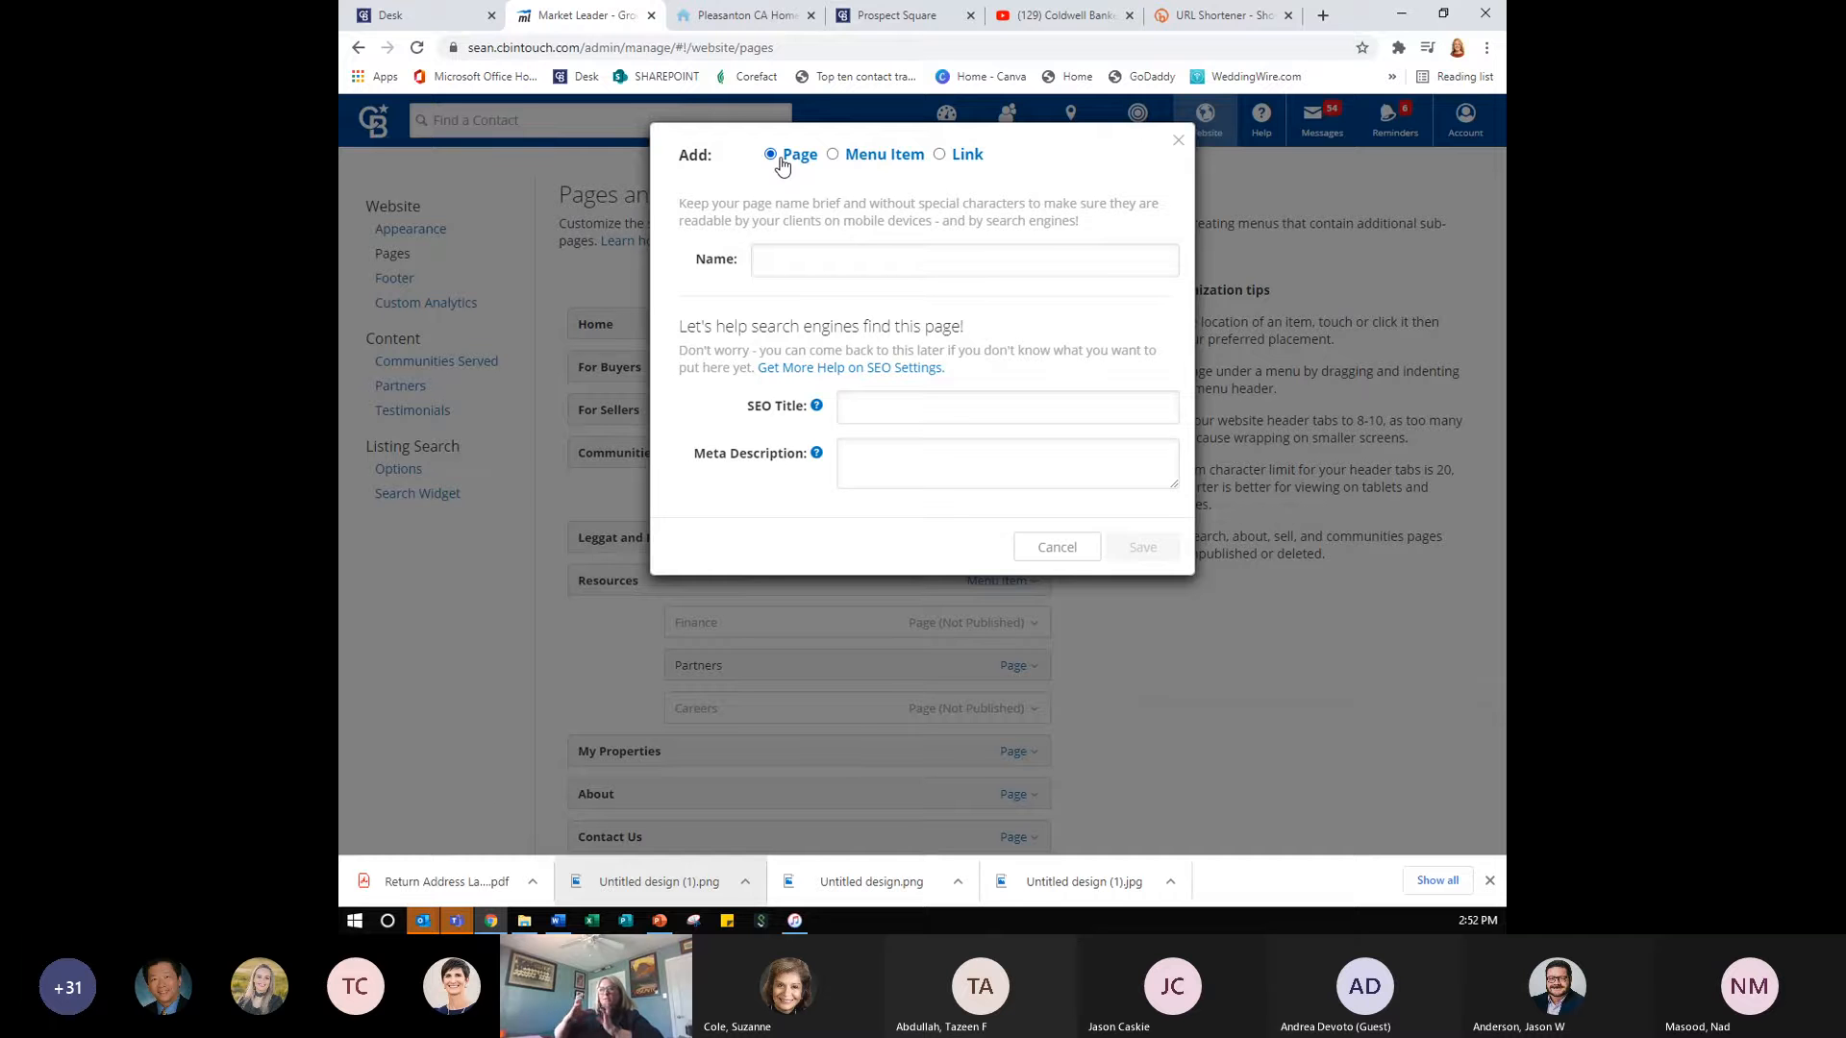
key(ctrl)
click(861, 162)
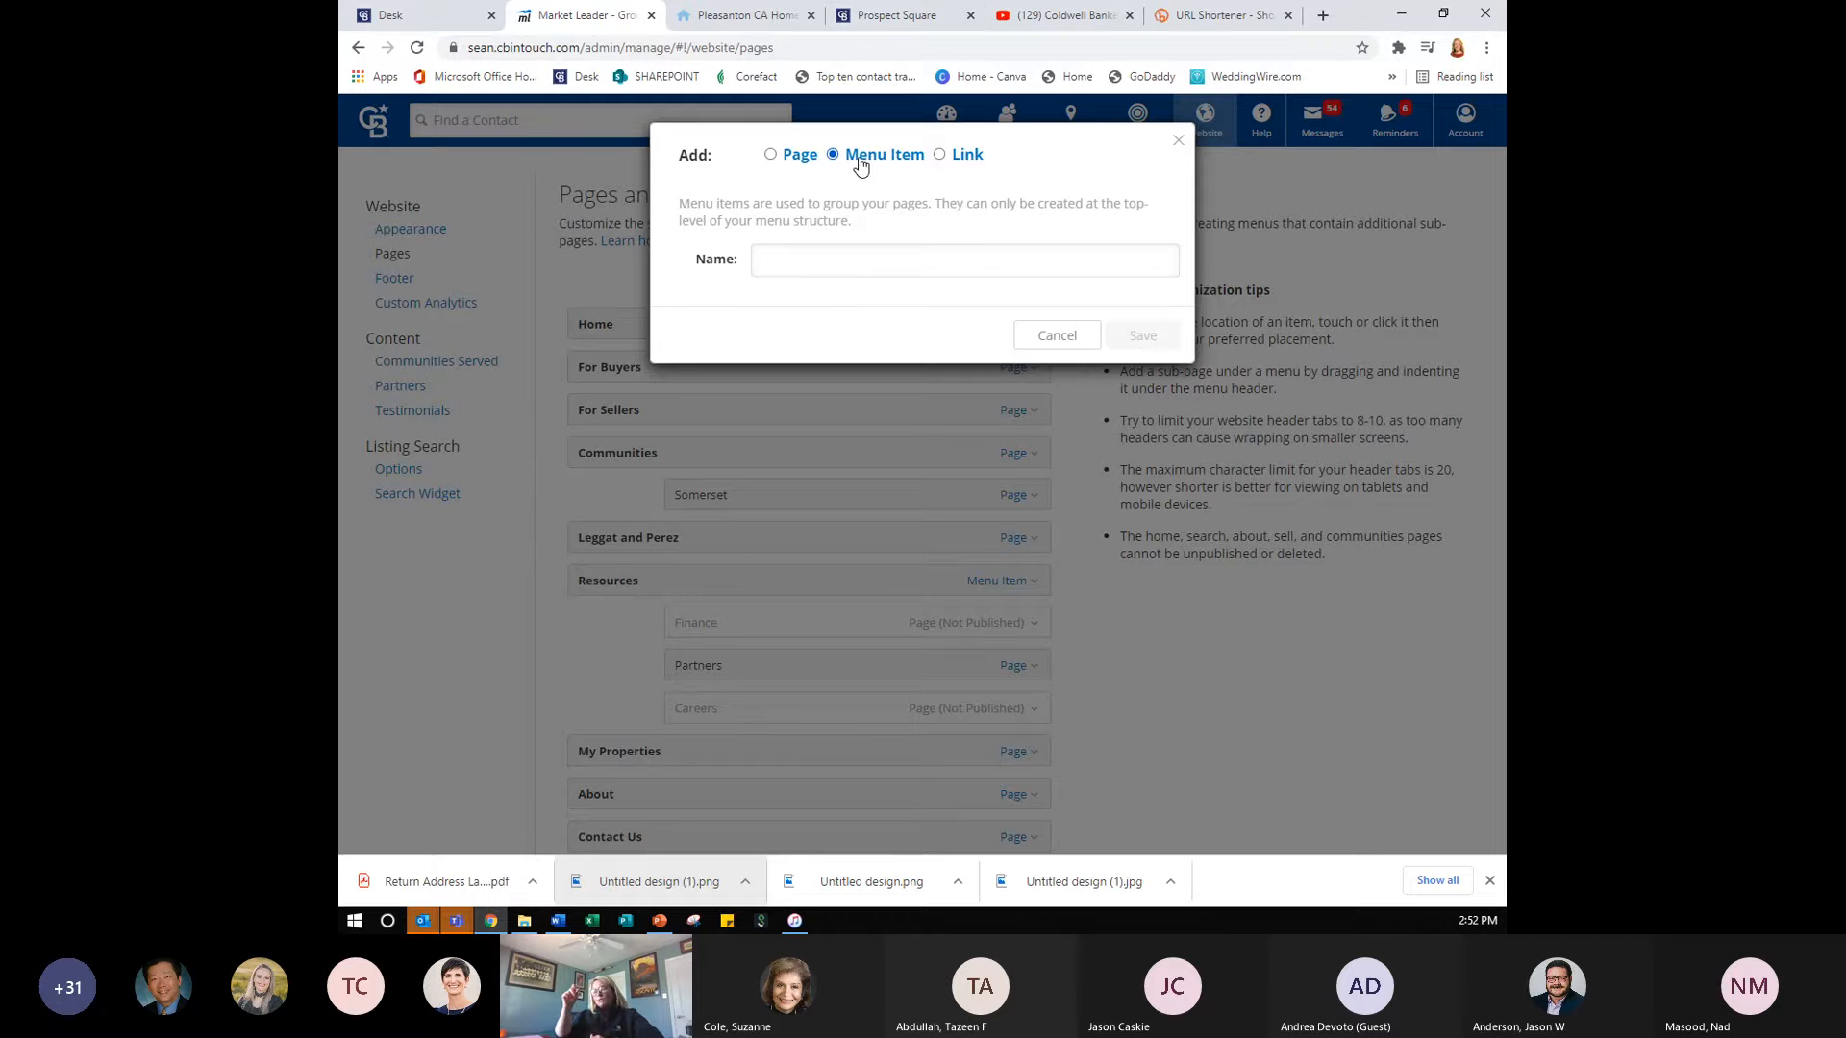
click(940, 155)
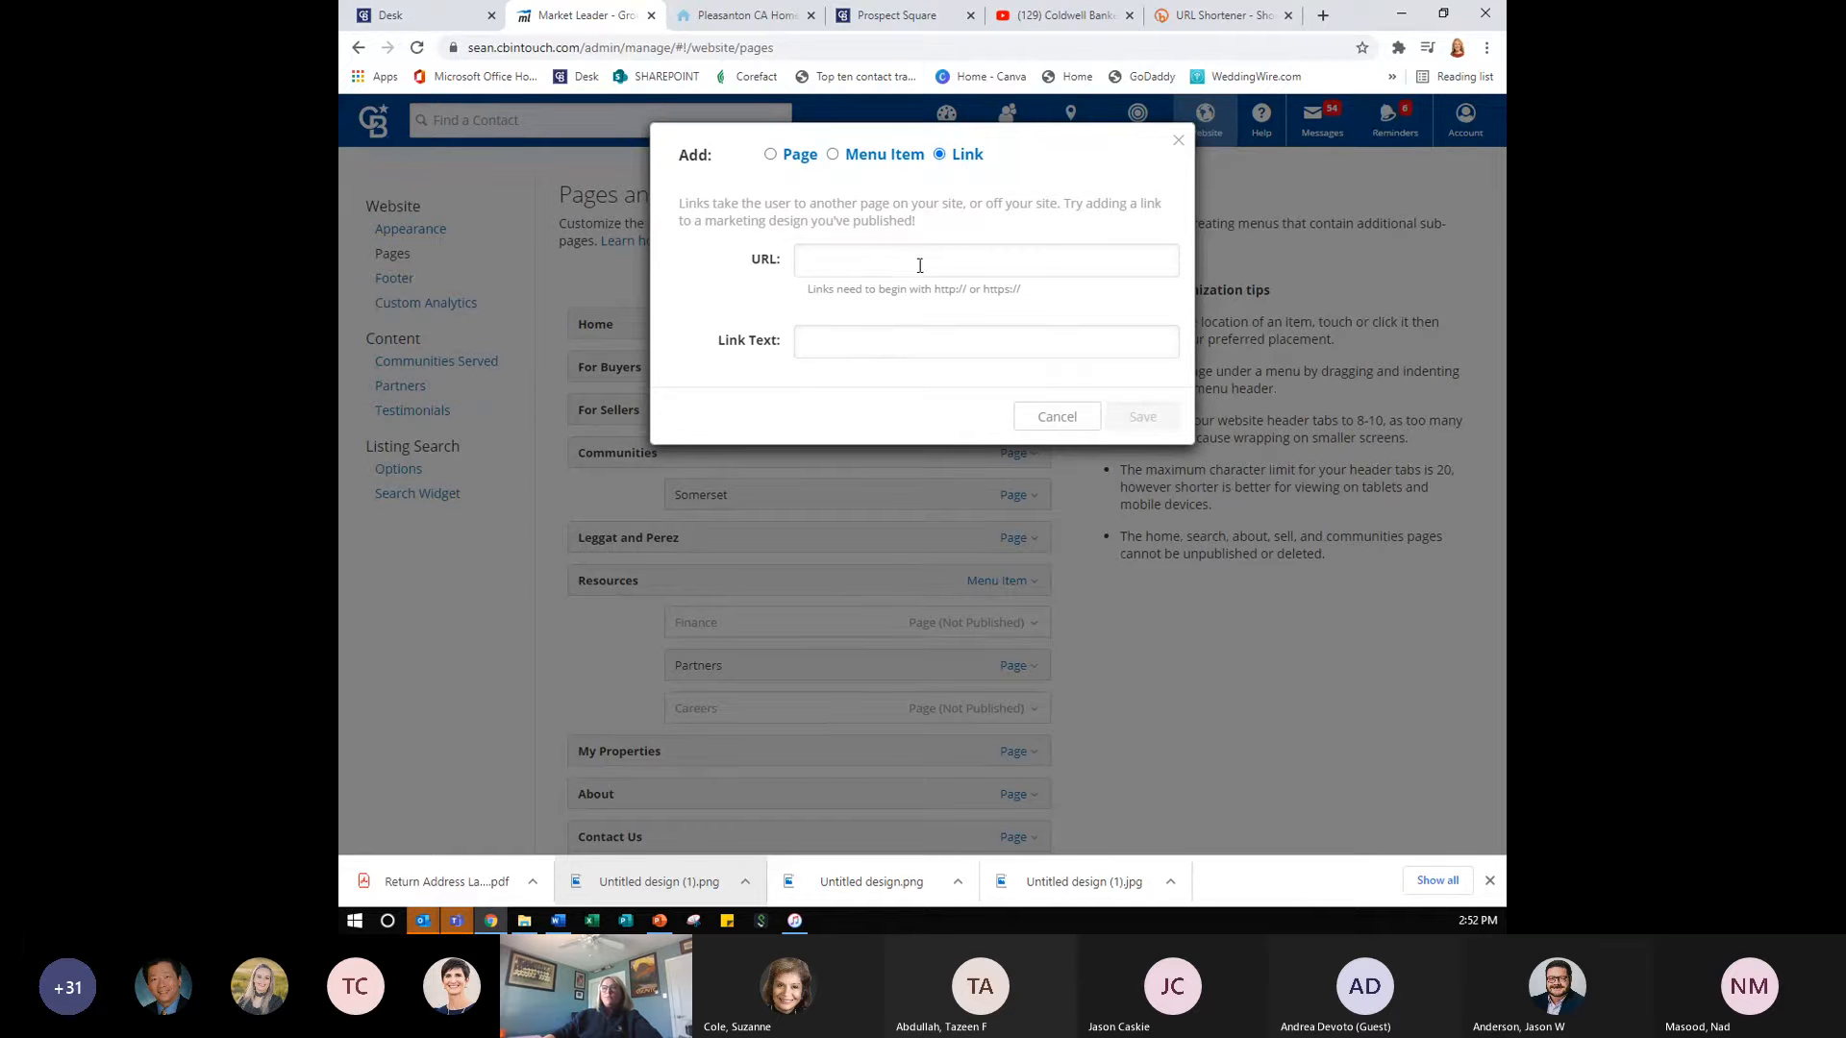
click(1046, 423)
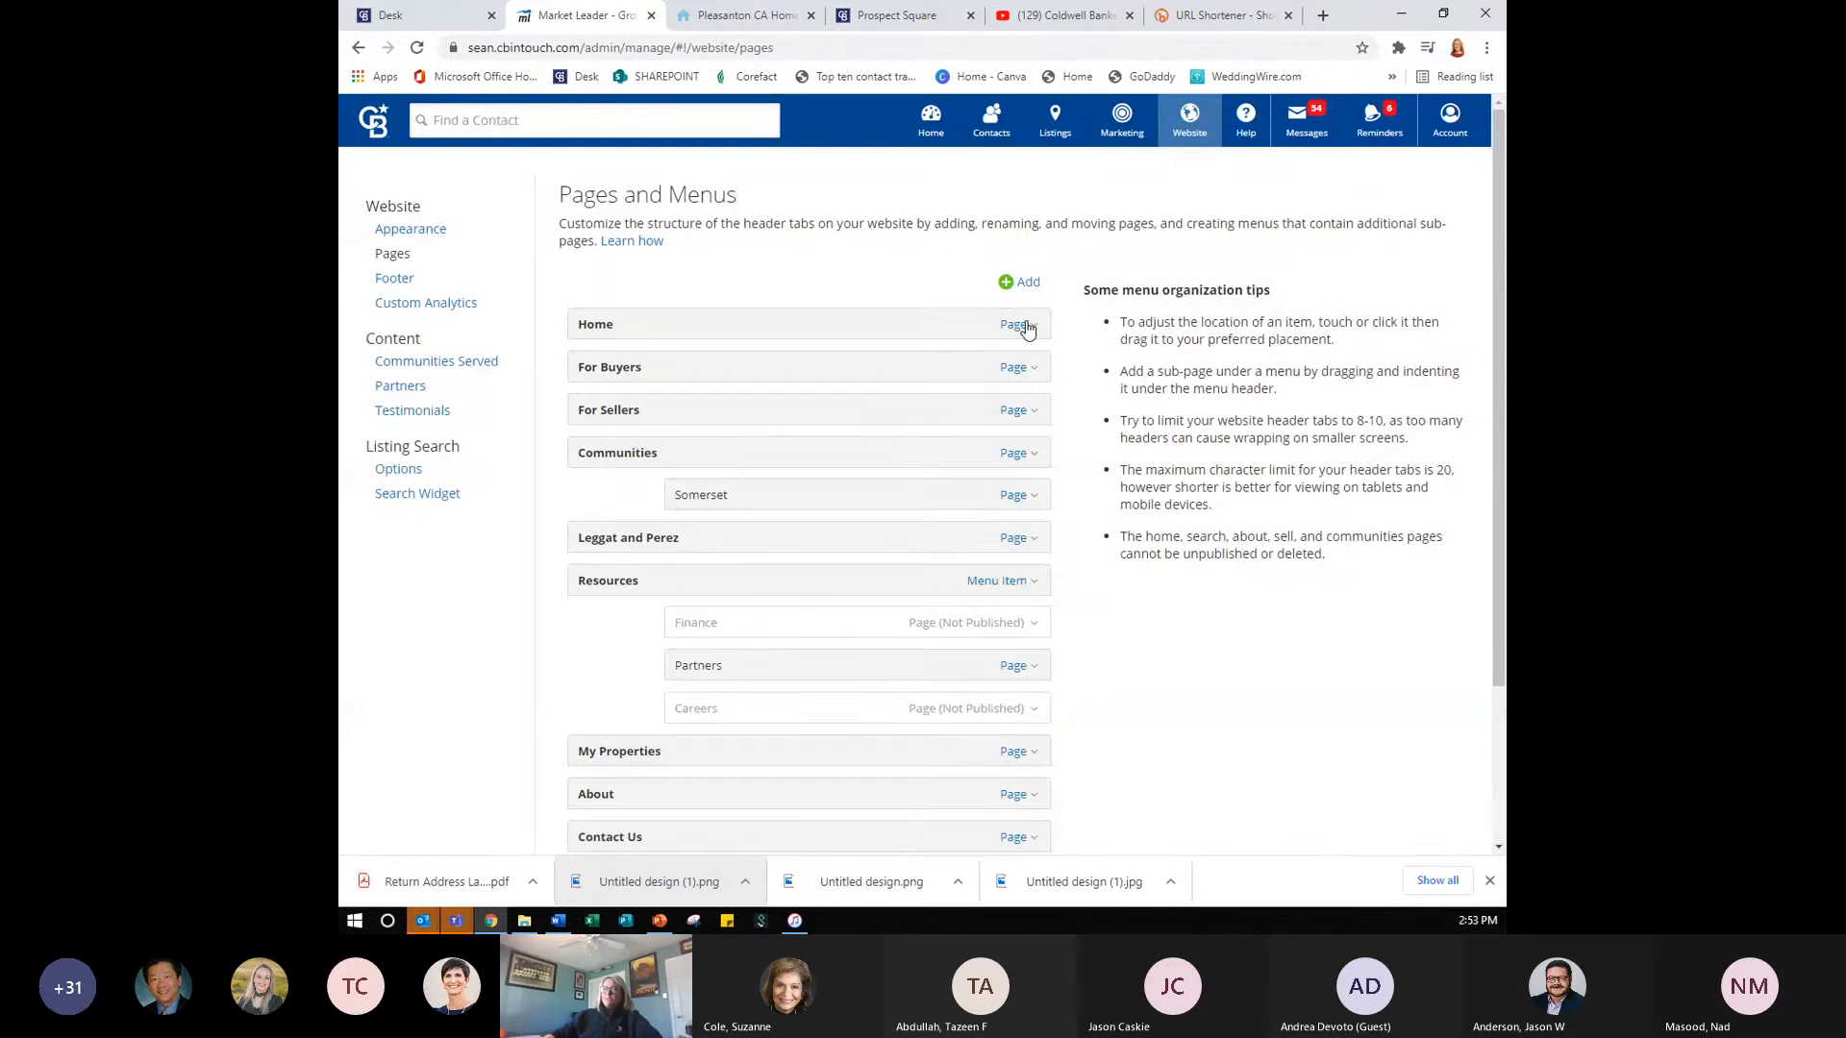
- Open the Home page's SEO settings and read through its full SEO title and meta description
click(1025, 327)
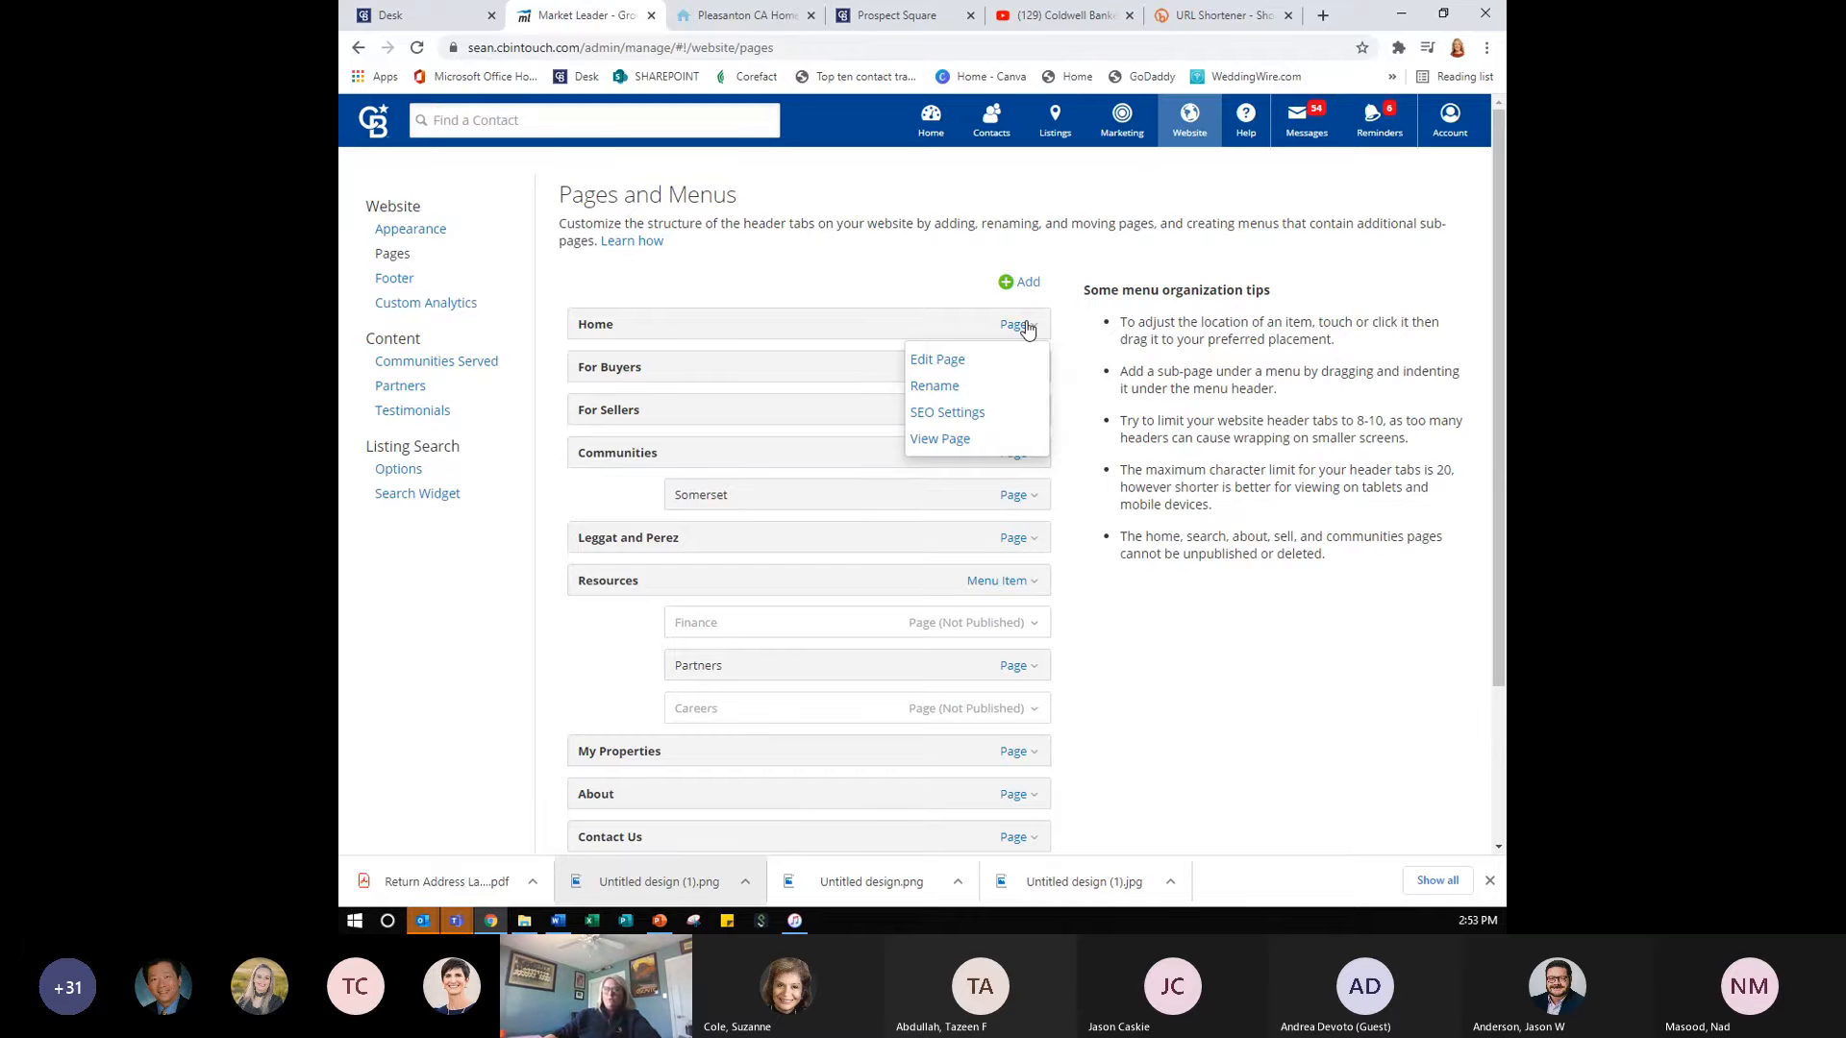
click(954, 413)
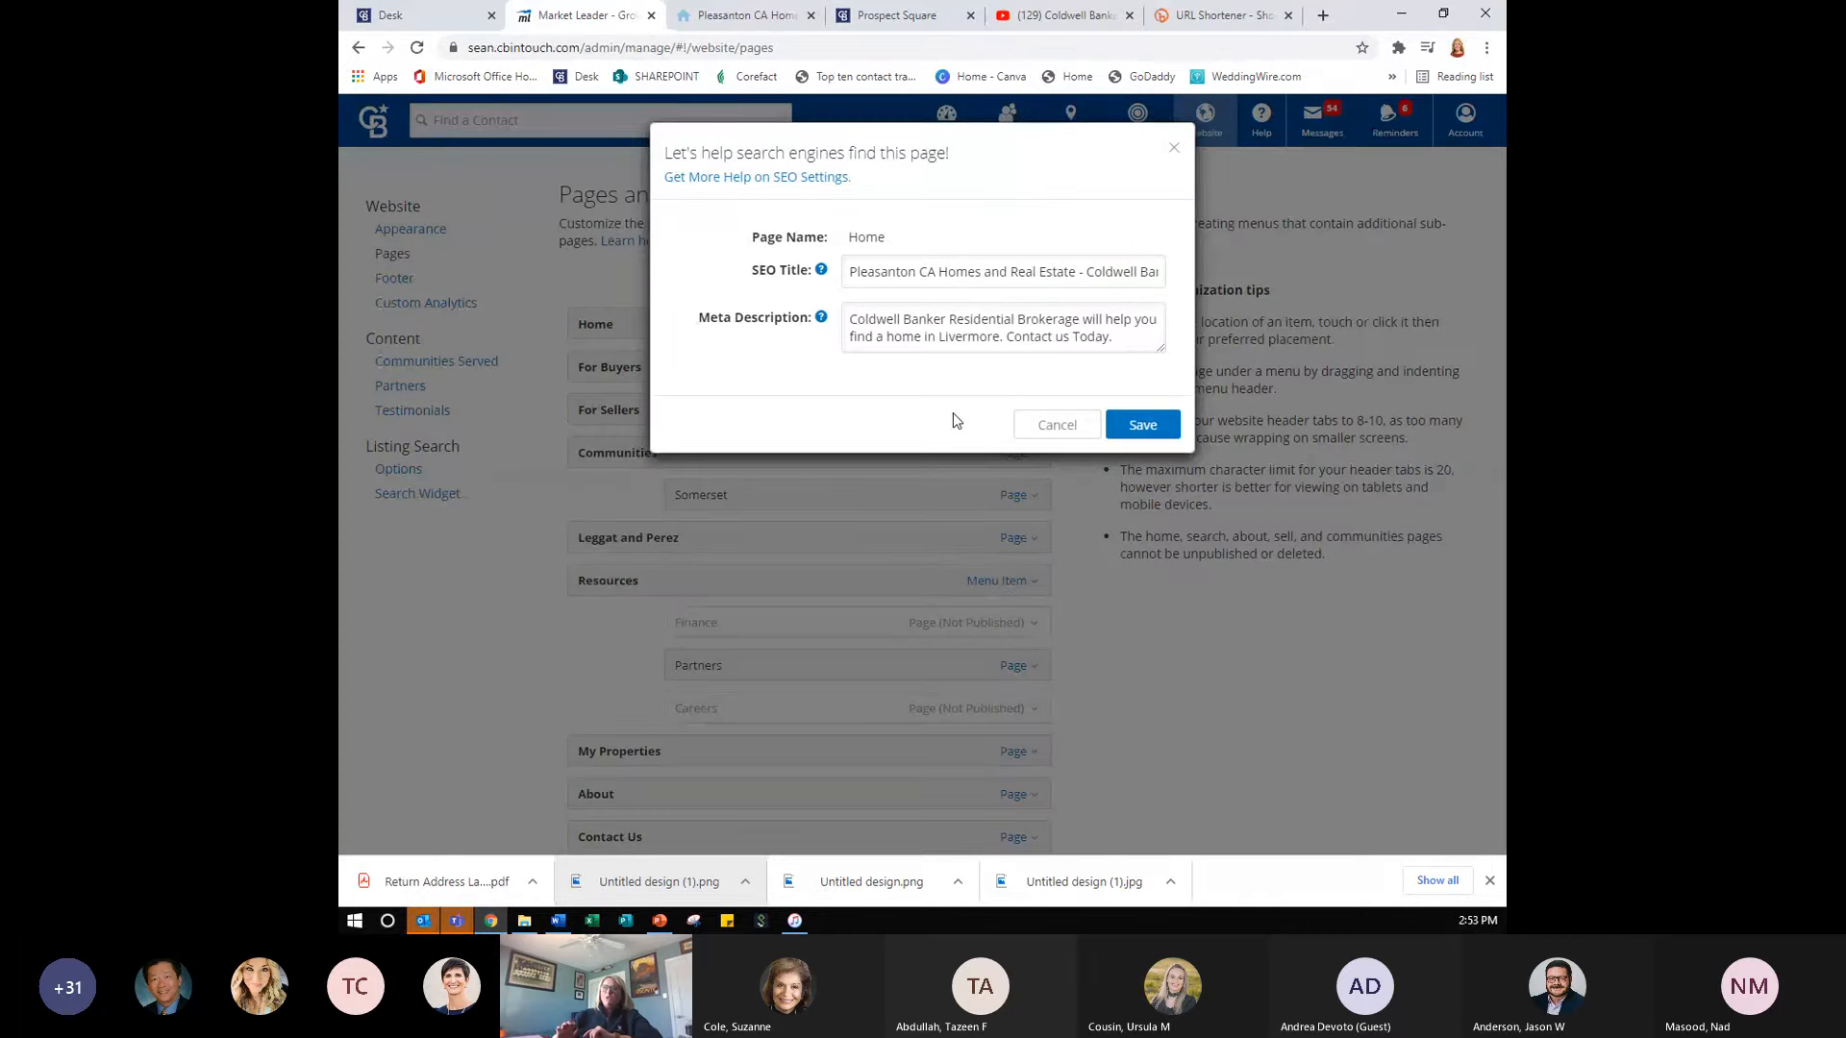
click(1004, 271)
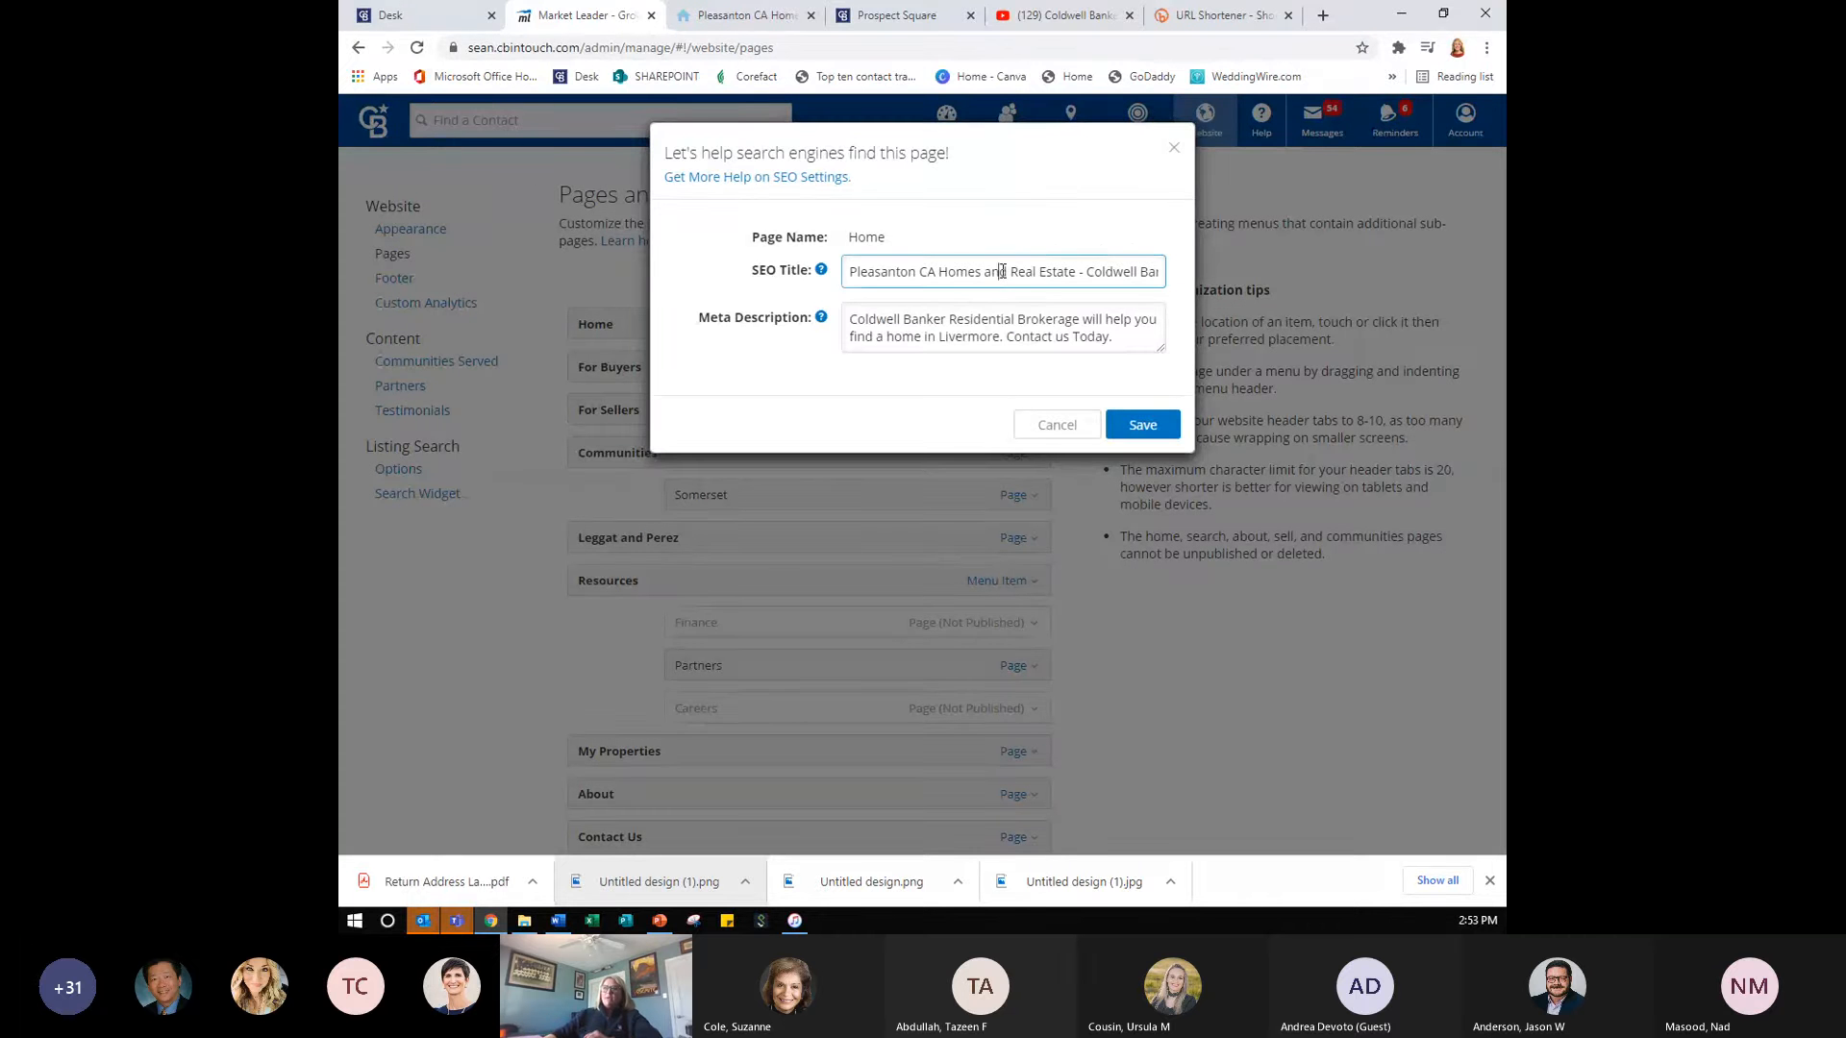
key(Right)
key(Right)
key(Right)
key(Right)
key(Right)
key(Right)
key(Right)
key(Right)
key(Right)
key(Right)
key(Right)
key(Right)
key(Right)
key(Right)
key(Right)
key(Right)
key(Right)
key(Right)
key(Right)
key(Right)
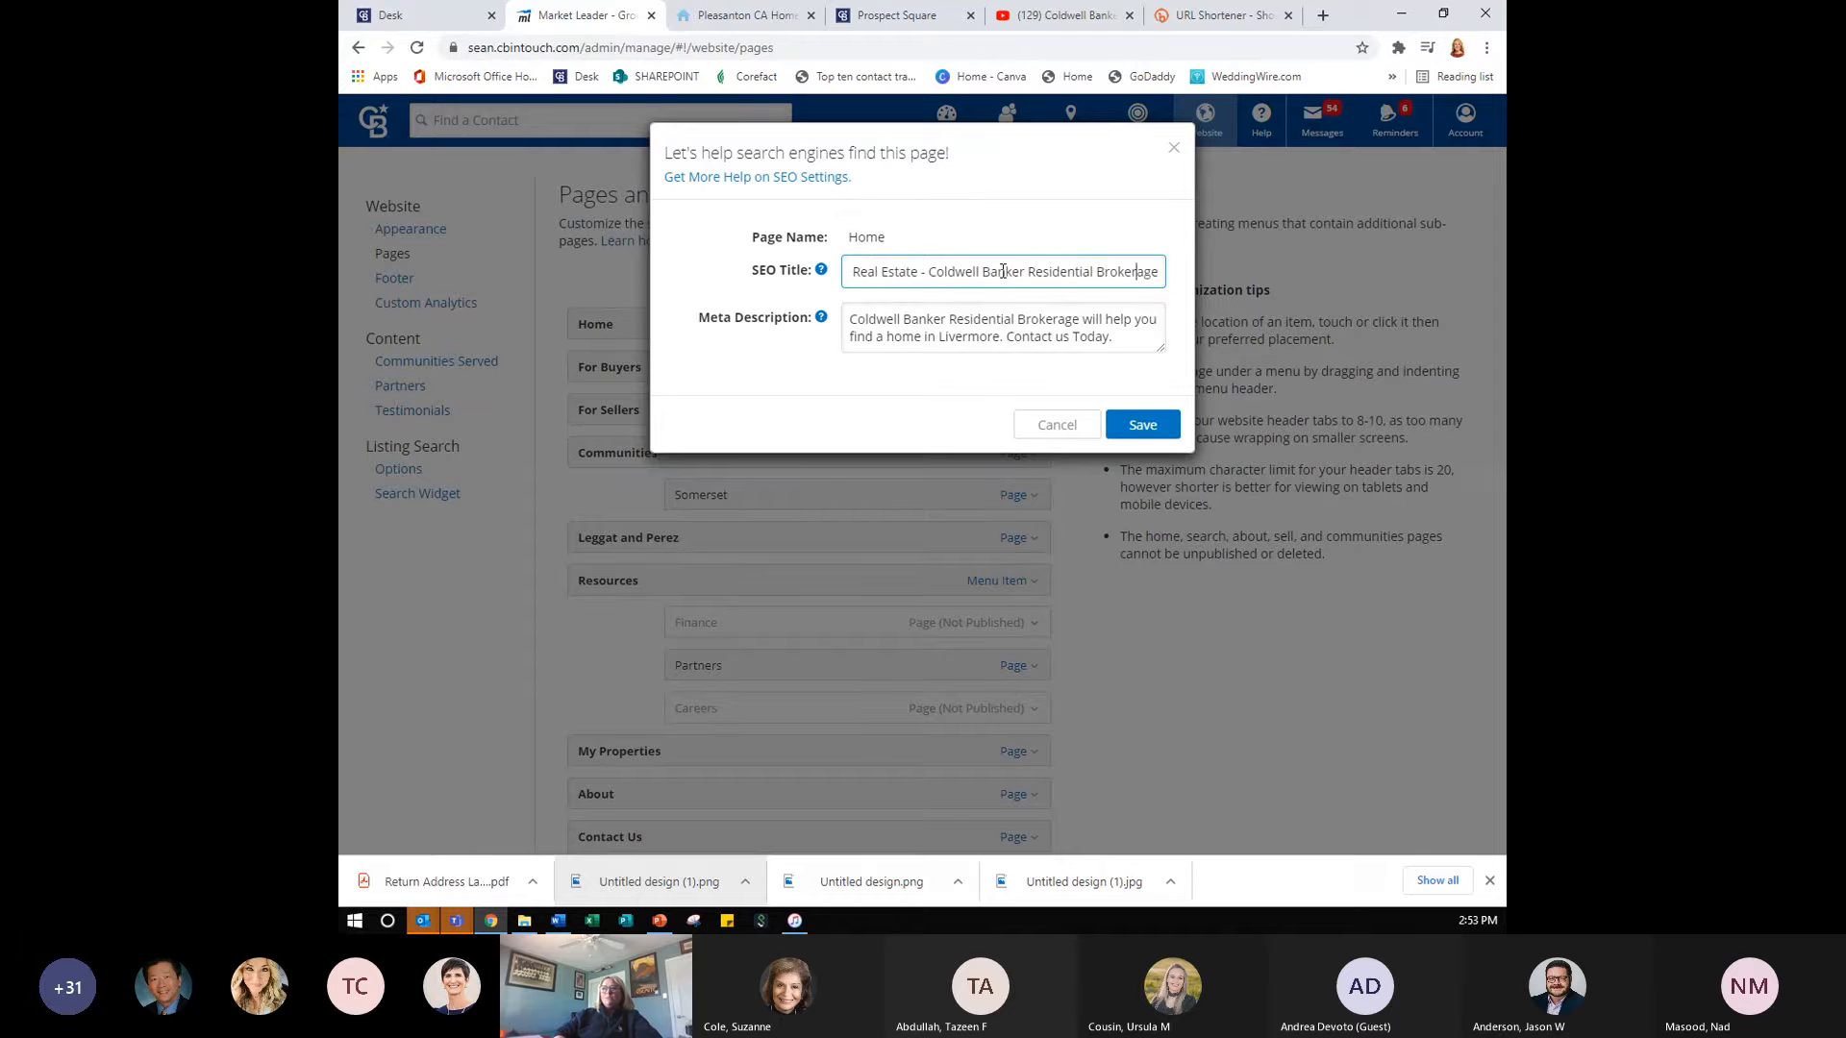
key(Left)
key(Left)
key(Left)
key(Left)
key(Left)
key(Left)
key(Left)
key(Left)
key(Left)
key(Left)
key(Left)
key(Left)
key(Left)
key(Left)
key(Left)
key(Left)
key(Left)
key(Left)
key(Left)
key(Left)
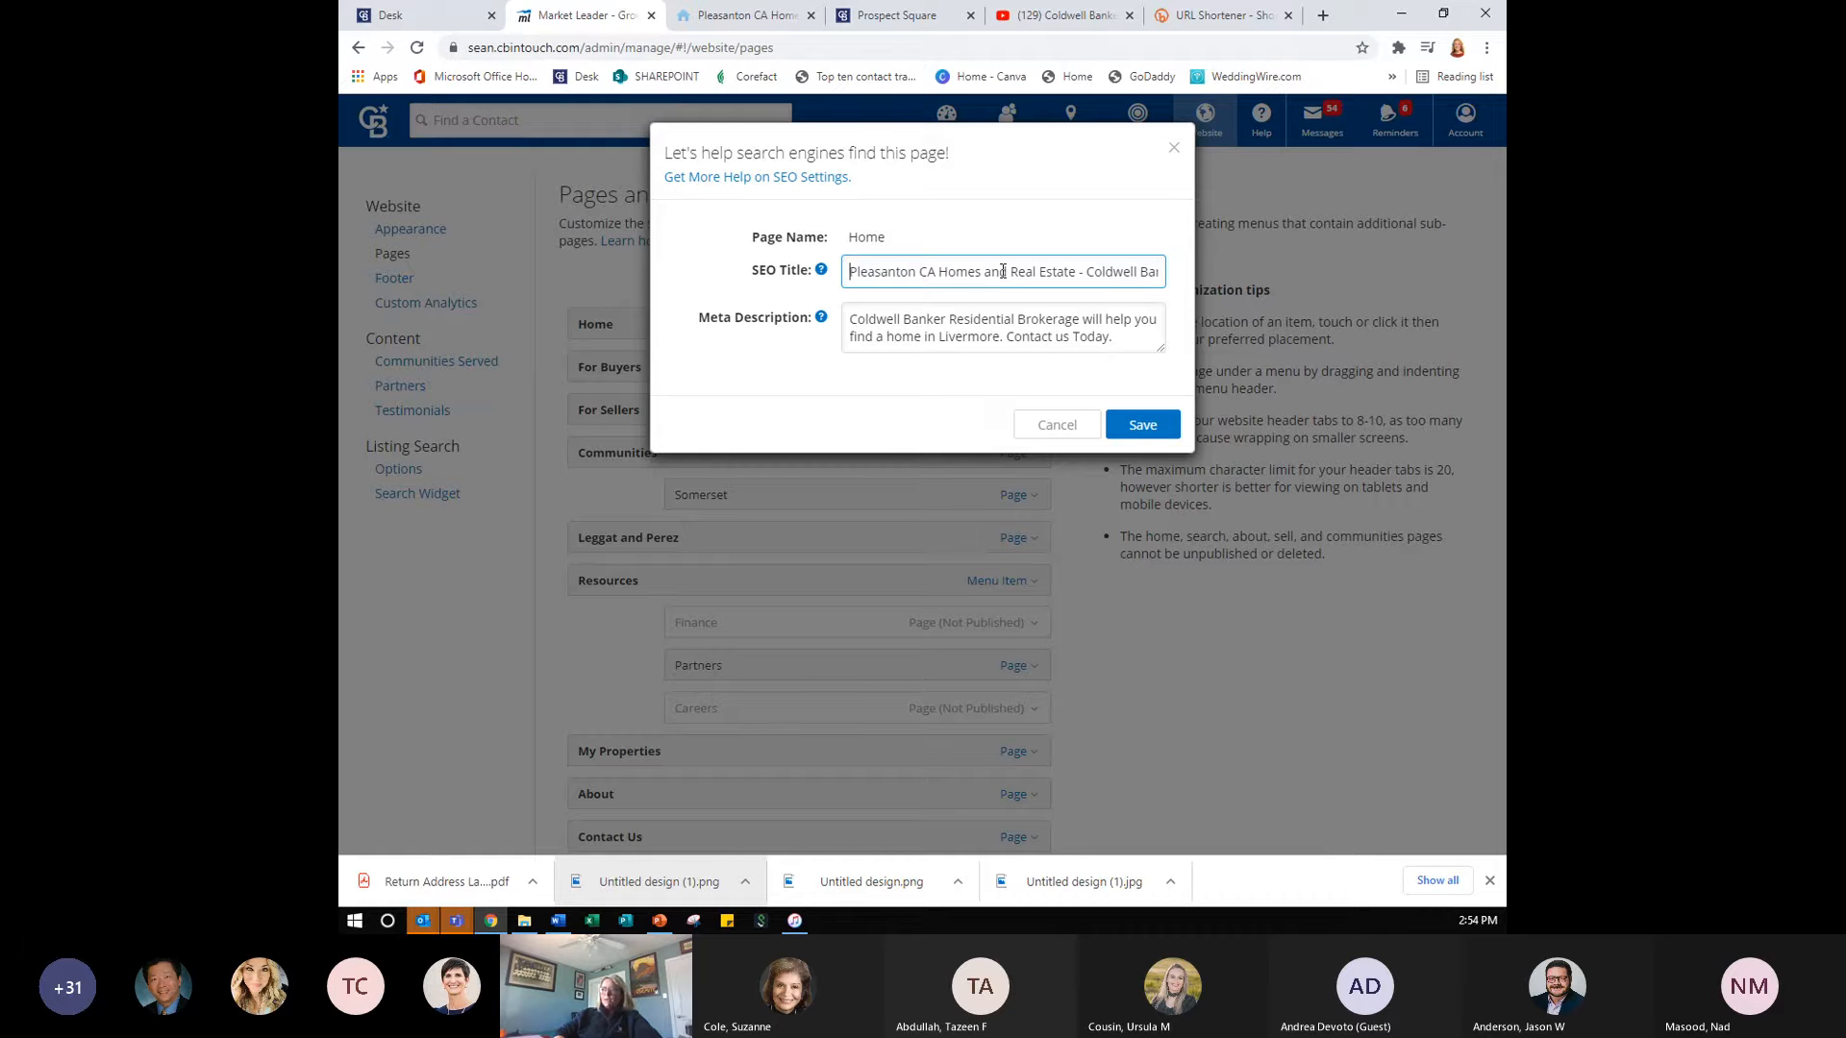
key(Right)
key(Right)
key(Right)
key(Right)
key(Right)
key(Right)
key(Right)
key(Right)
key(Right)
key(Right)
key(Right)
key(Right)
key(Right)
key(Right)
key(Right)
key(Right)
key(Right)
key(Right)
key(Right)
key(Right)
key(Right)
key(Right)
key(Right)
key(Right)
key(Right)
key(Right)
key(Right)
key(Right)
key(Right)
key(Right)
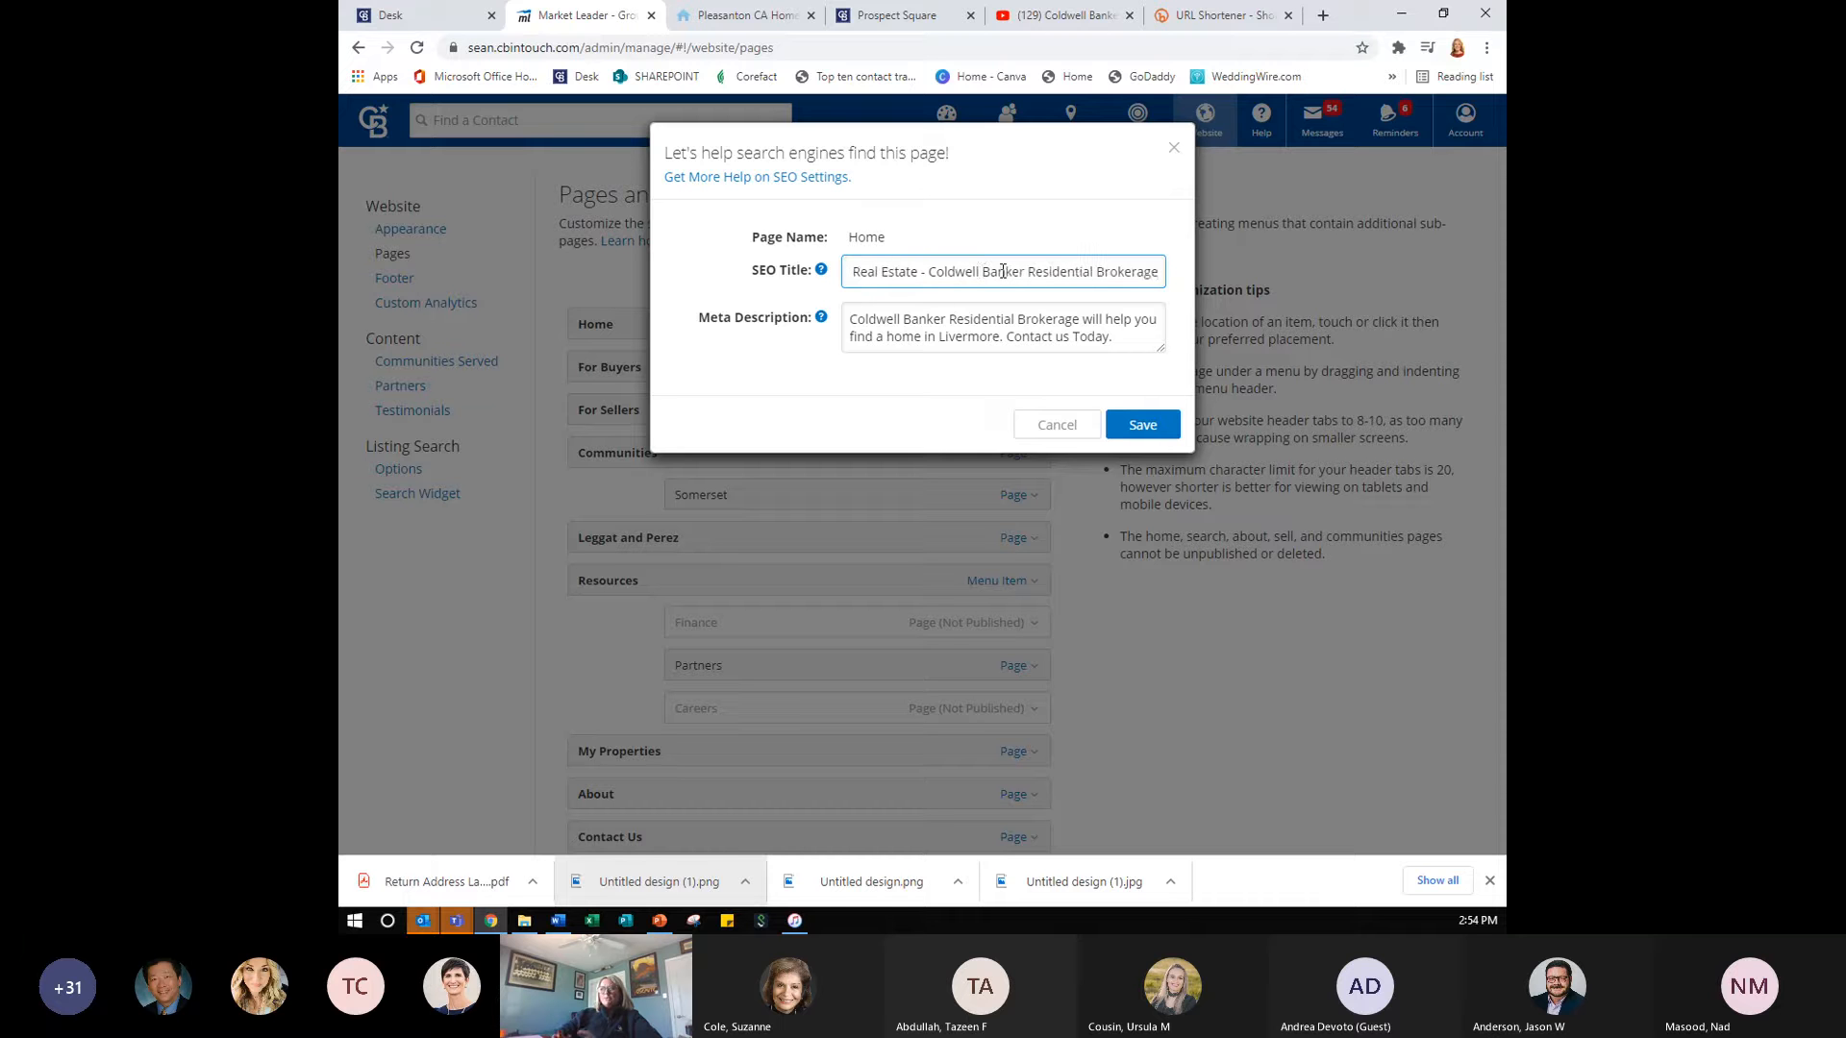
click(1012, 321)
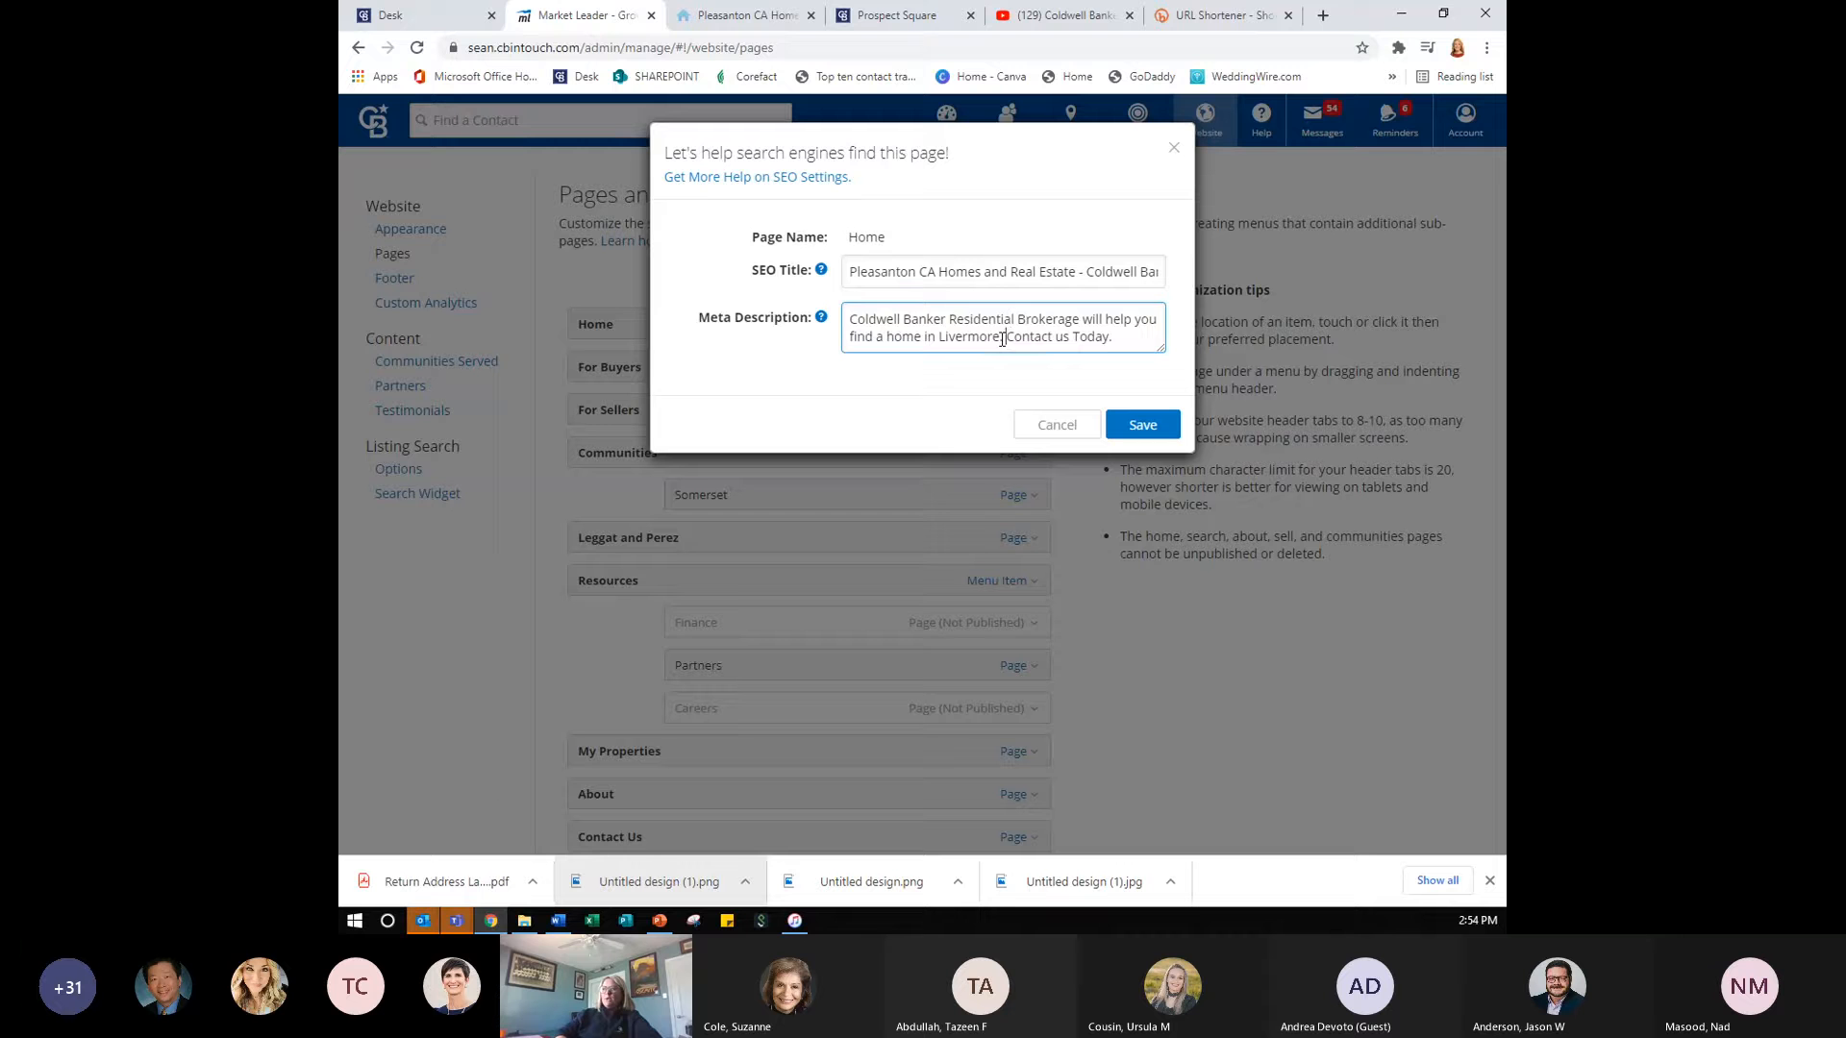
click(986, 272)
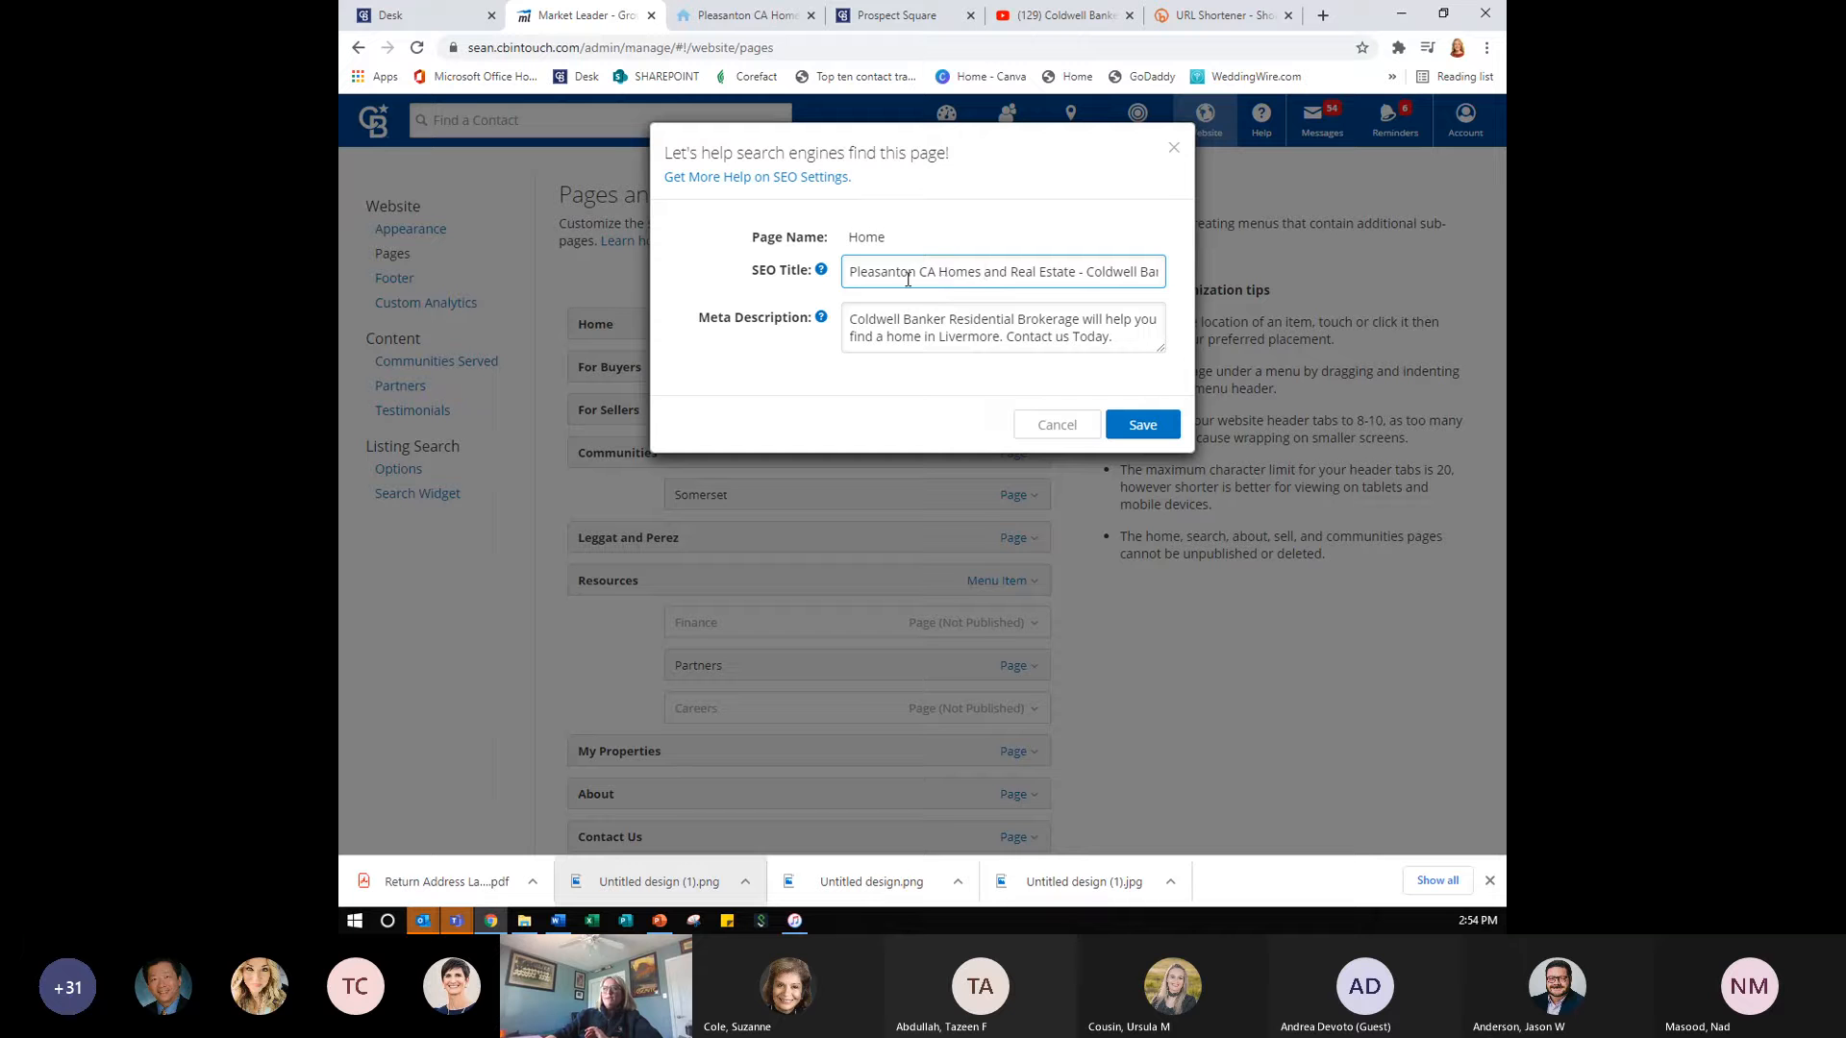
- Change the Home page's SEO title to "Livermore CA Homes and Real Estate by" followed by the agent's full name, and save it
drag(917, 274, 826, 281)
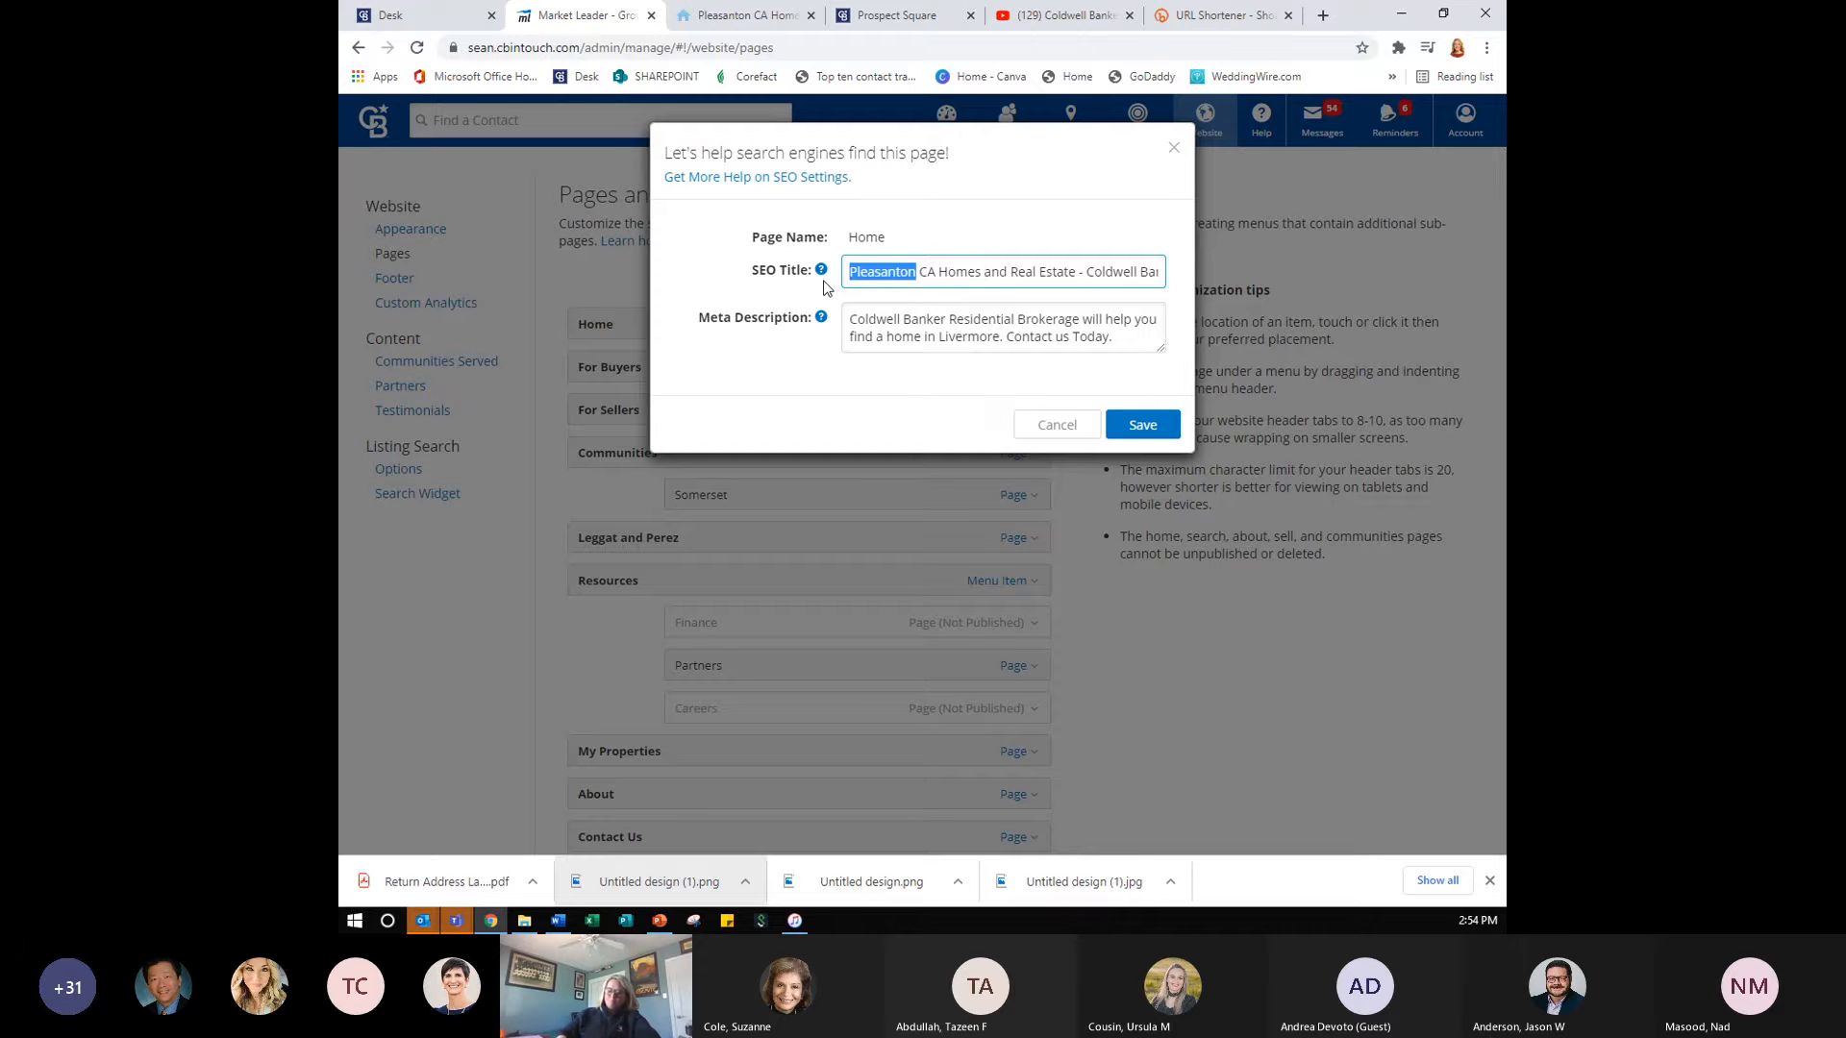
text(Livermore)
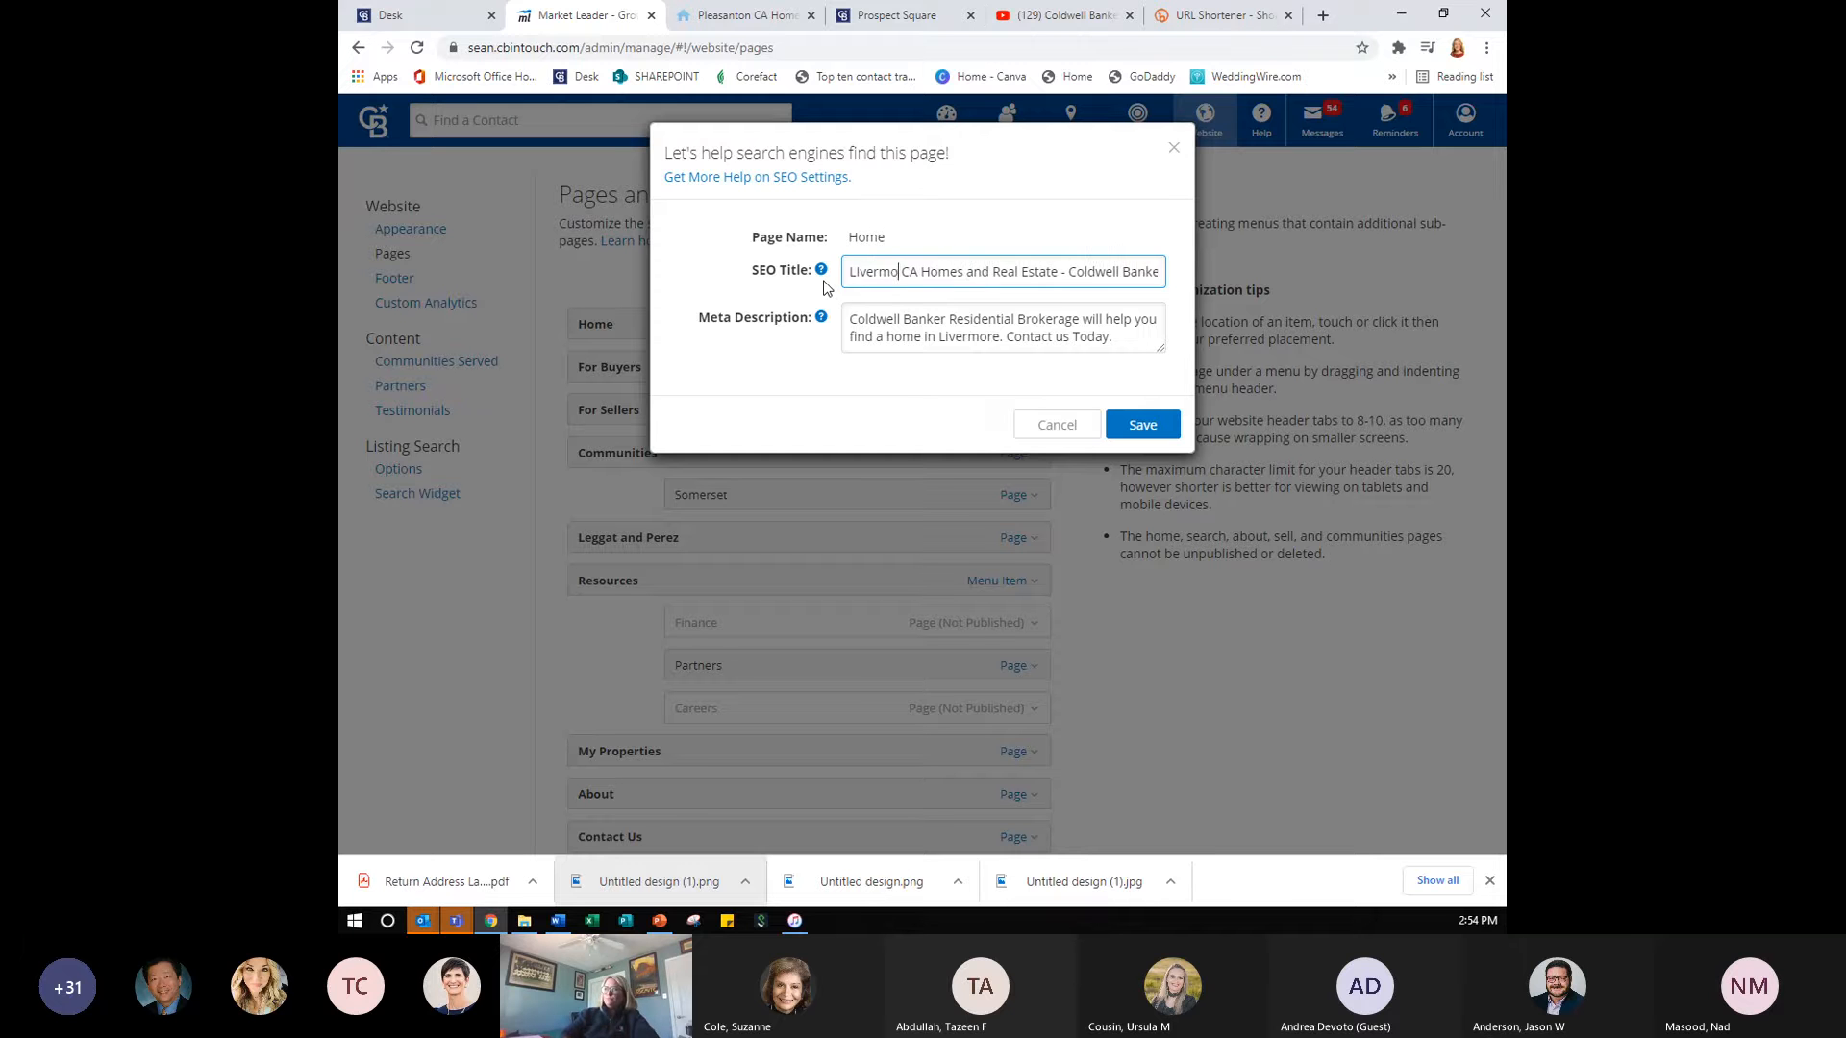
click(1070, 271)
text(by Sean Leggat)
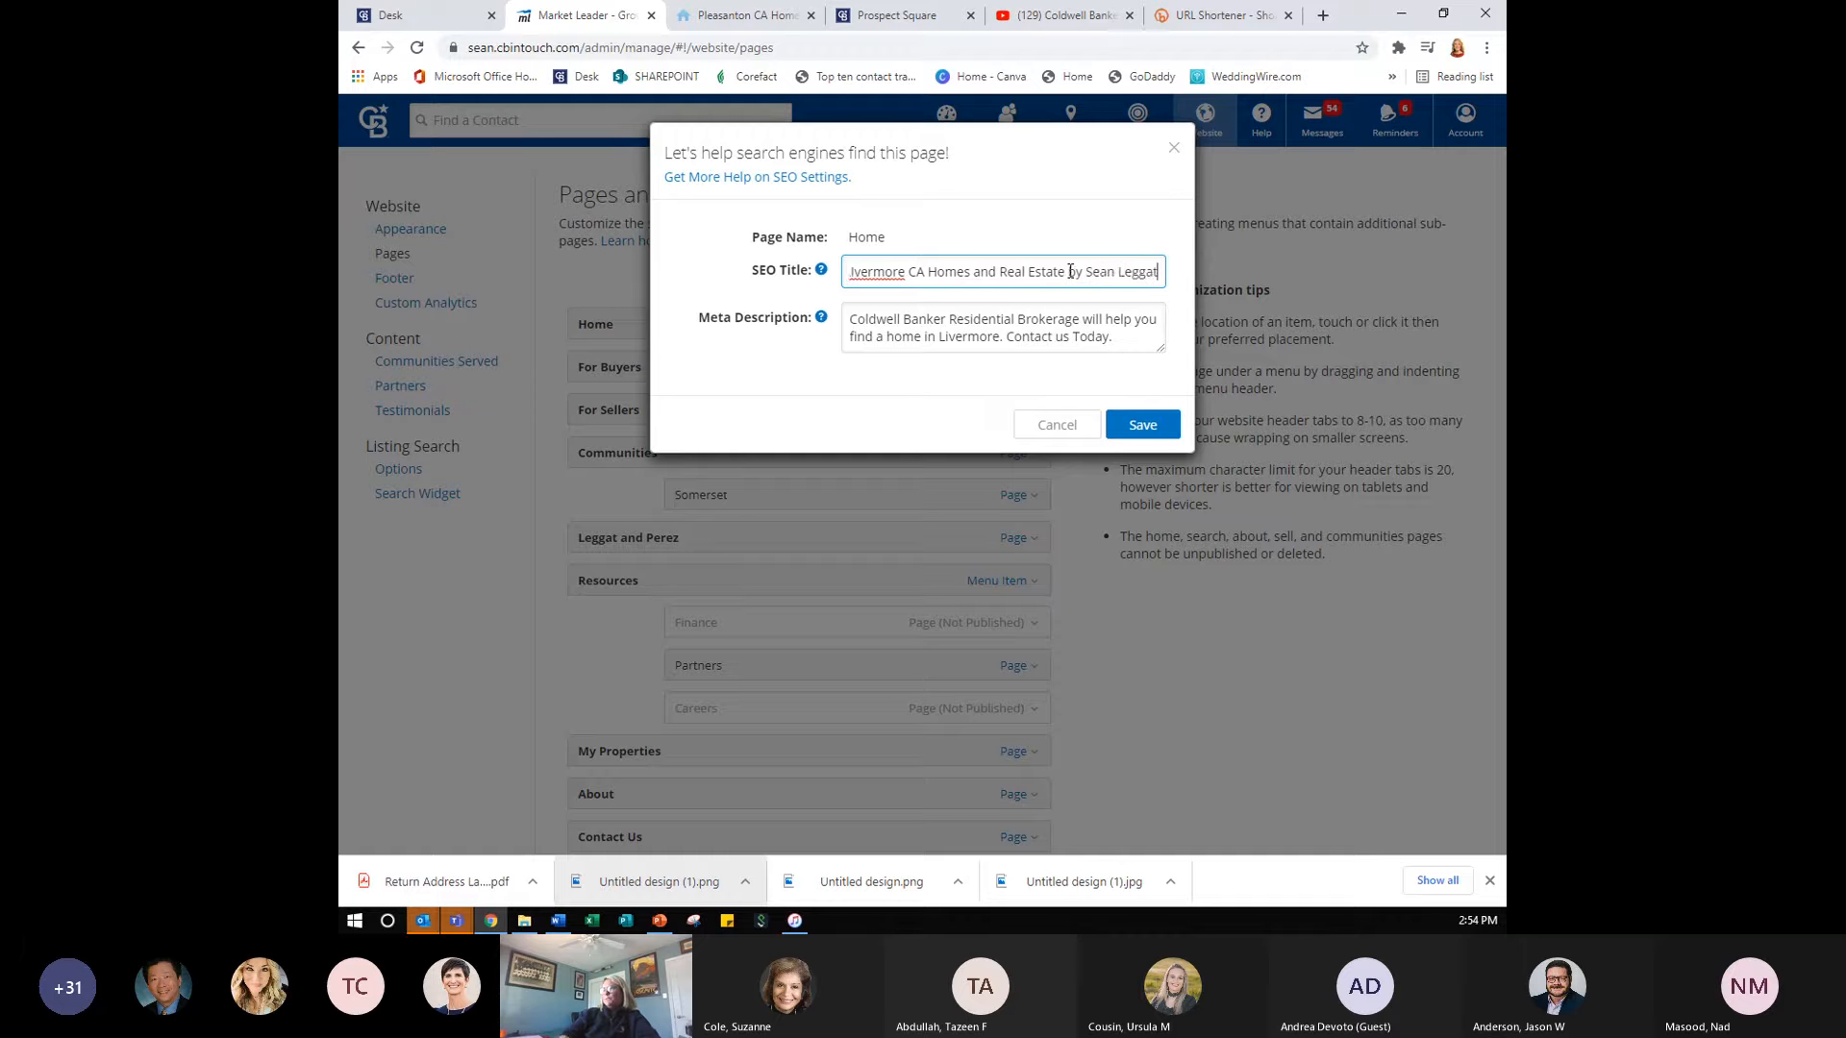
click(1135, 433)
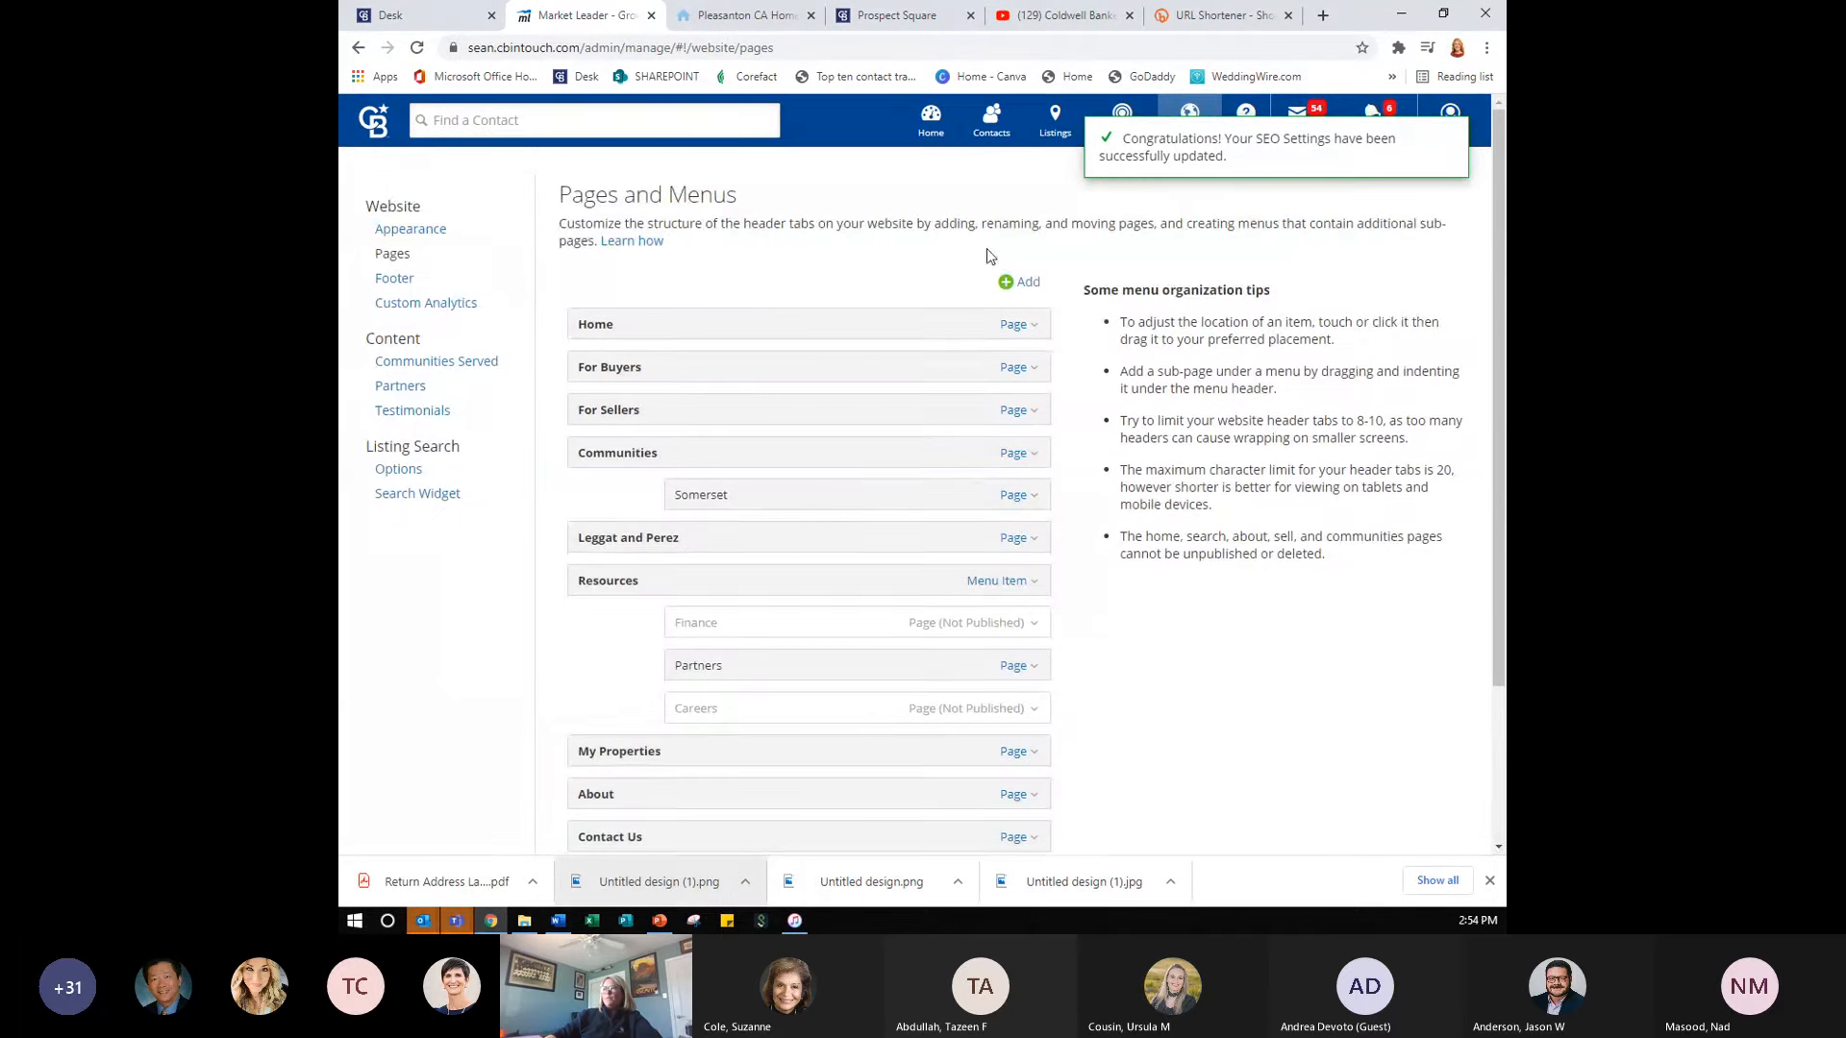
- Rename the Contact Us page to "Contact Me" and save the new name
scroll(986, 248, down, 2)
scroll(999, 179, up, 2)
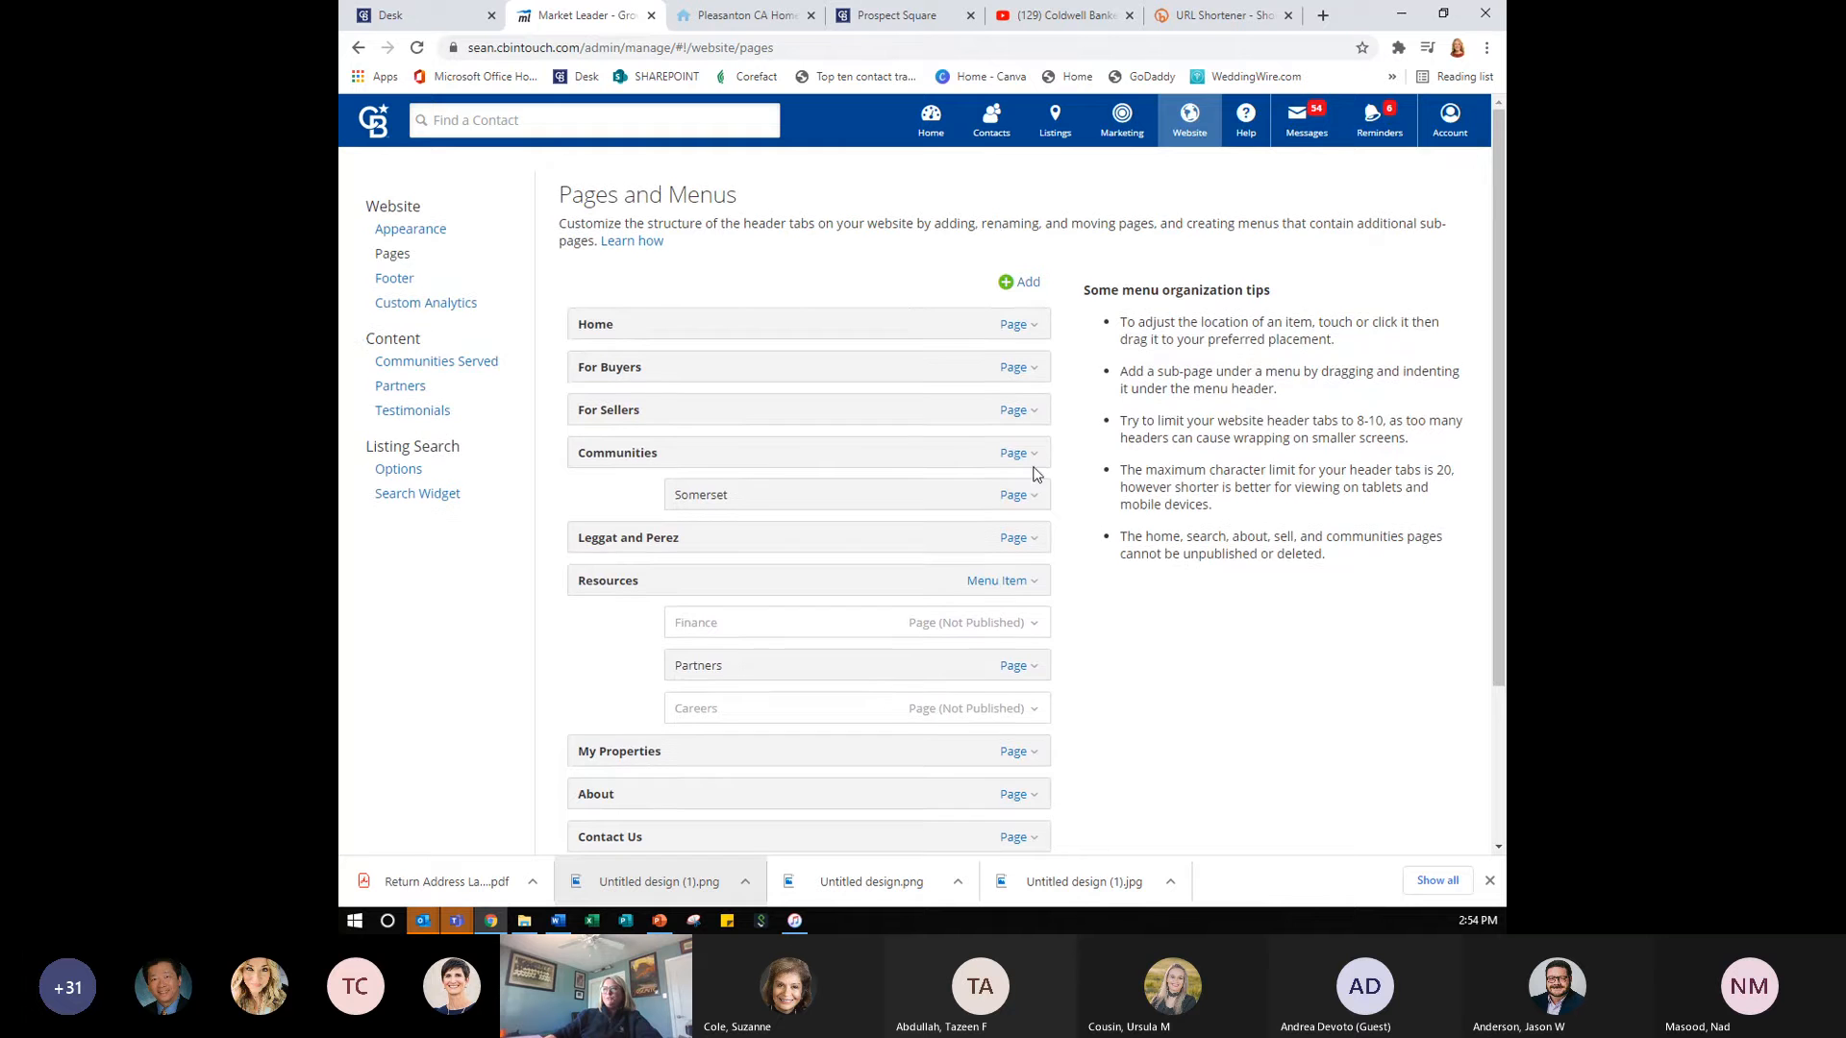
scroll(990, 839, down, 4)
scroll(962, 808, down, 1)
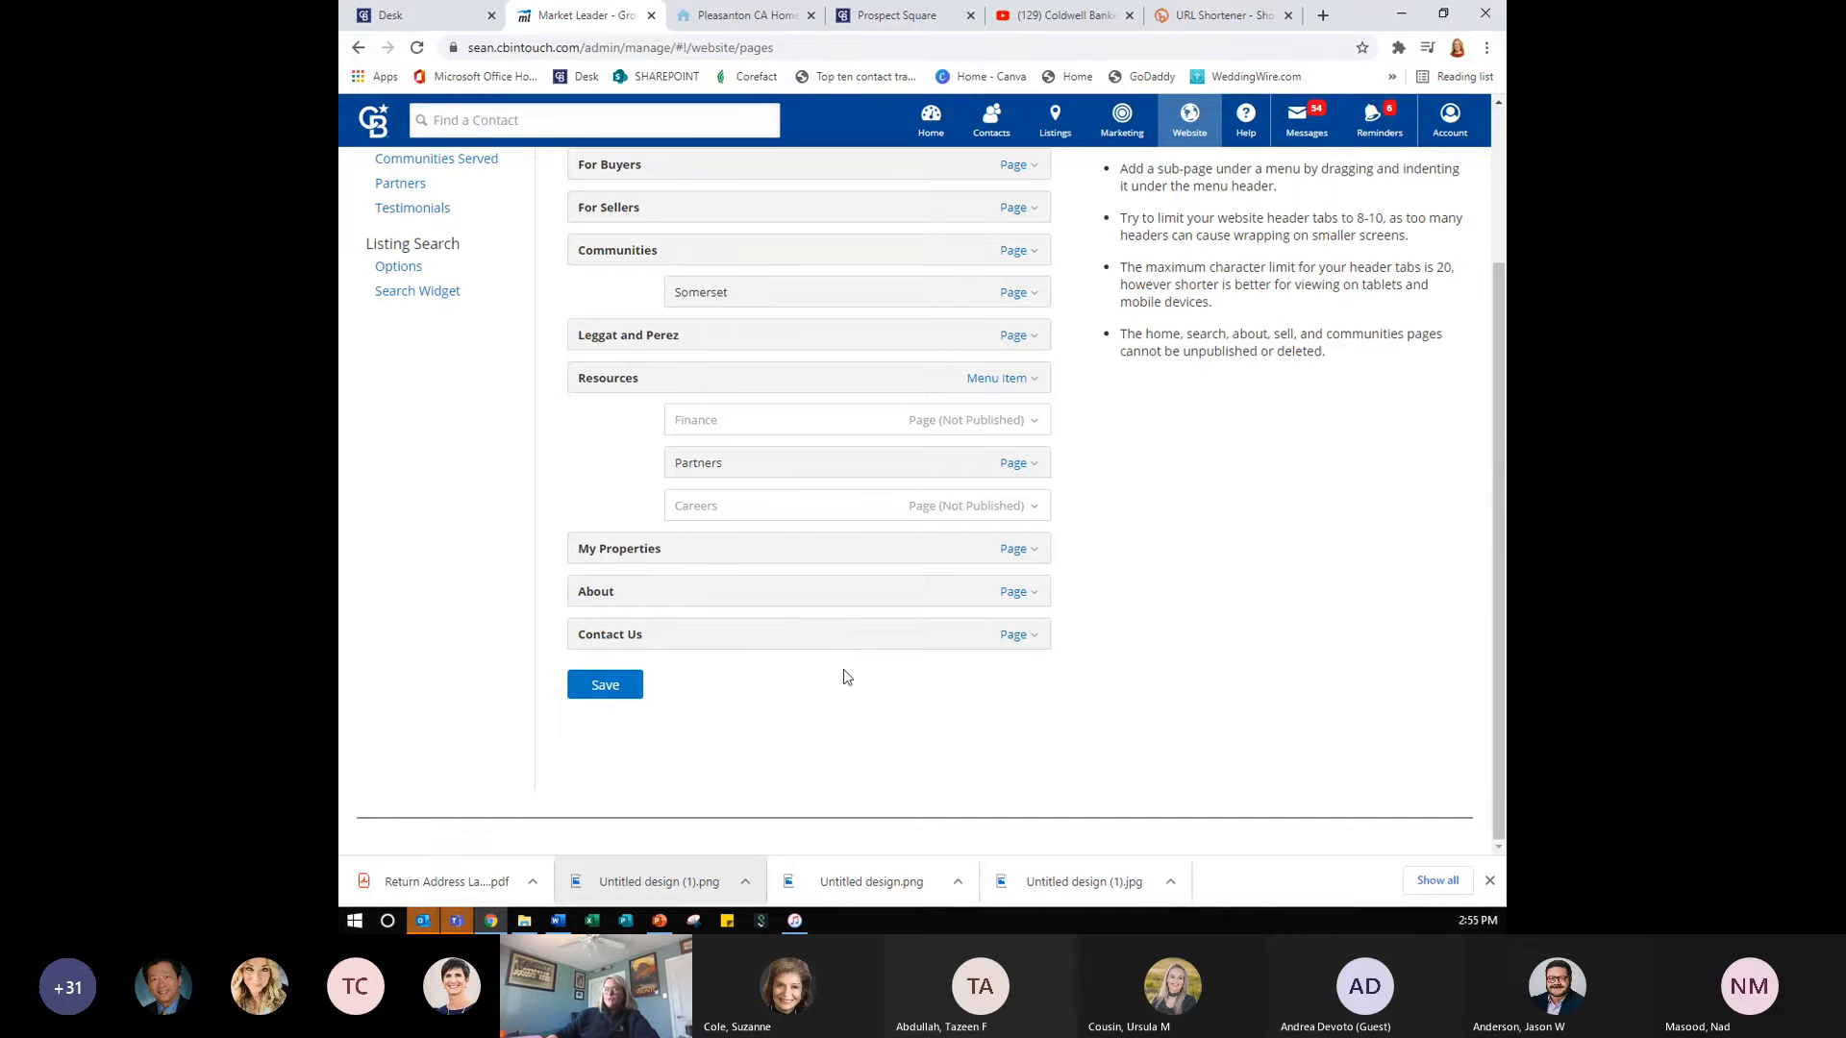
click(1005, 636)
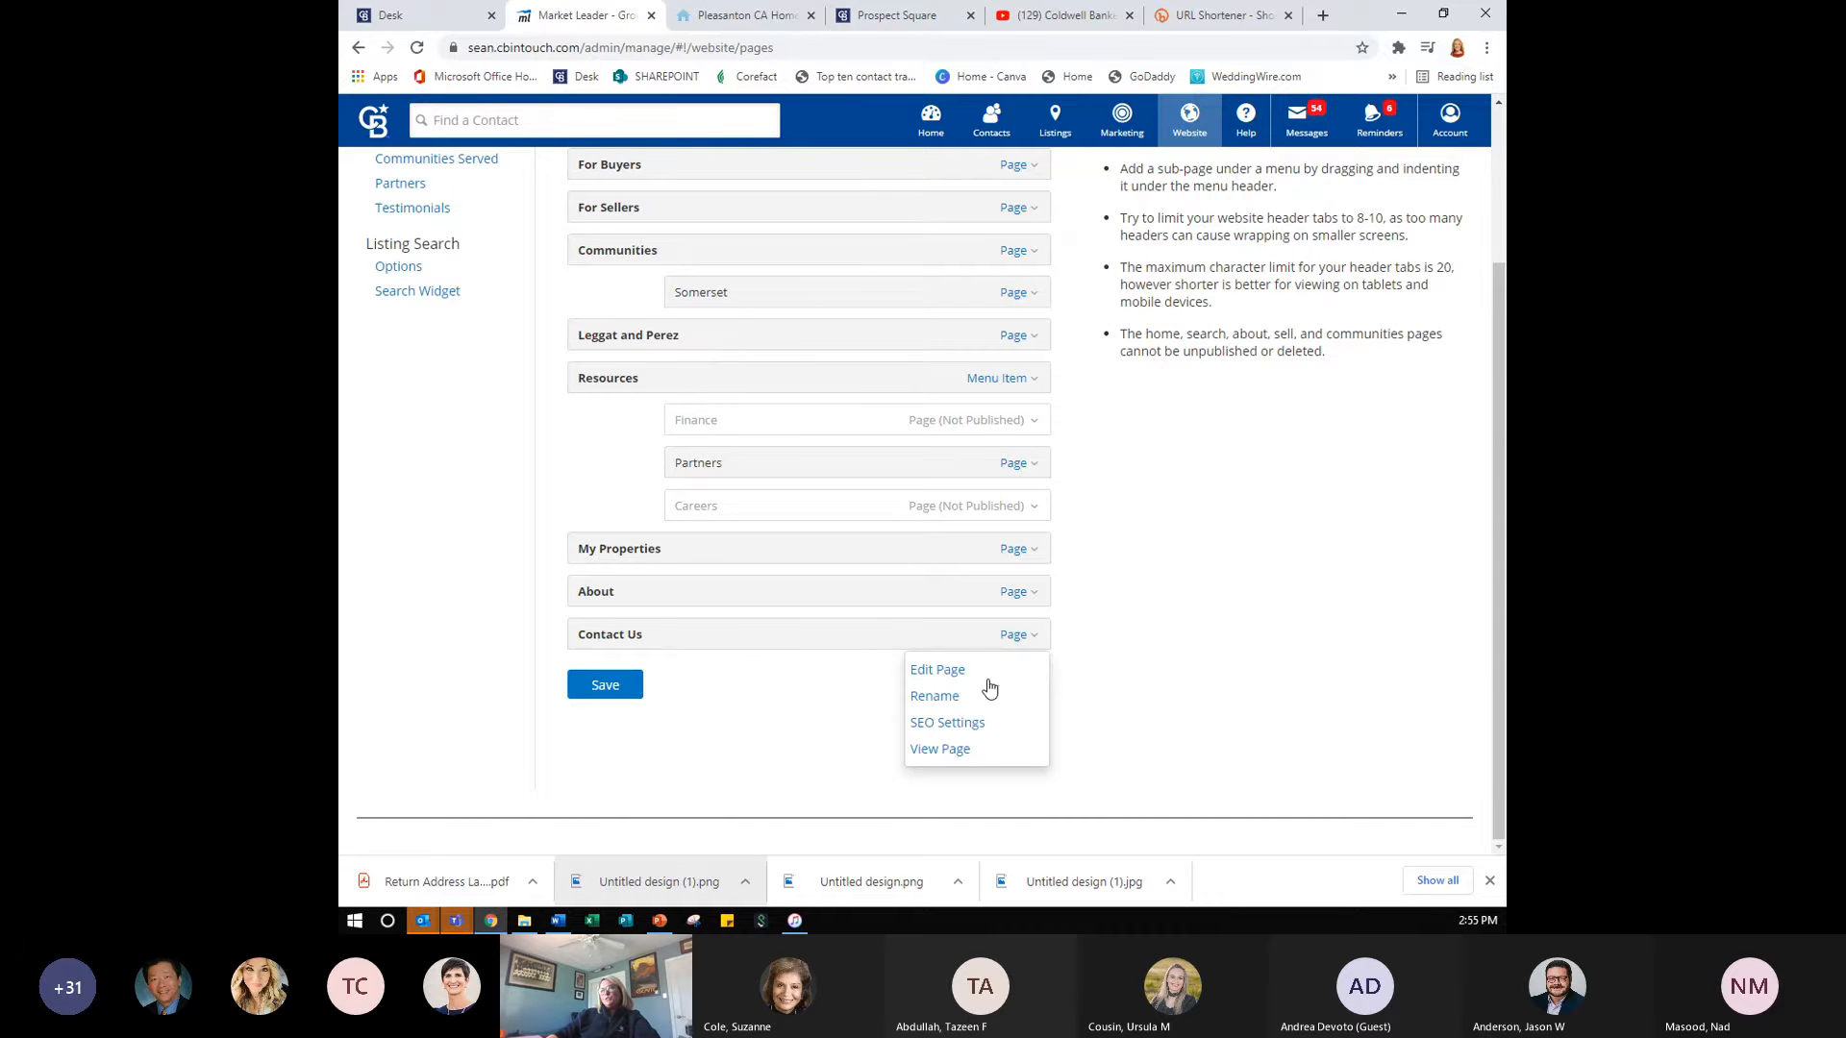
key(ctrl)
click(960, 705)
click(937, 285)
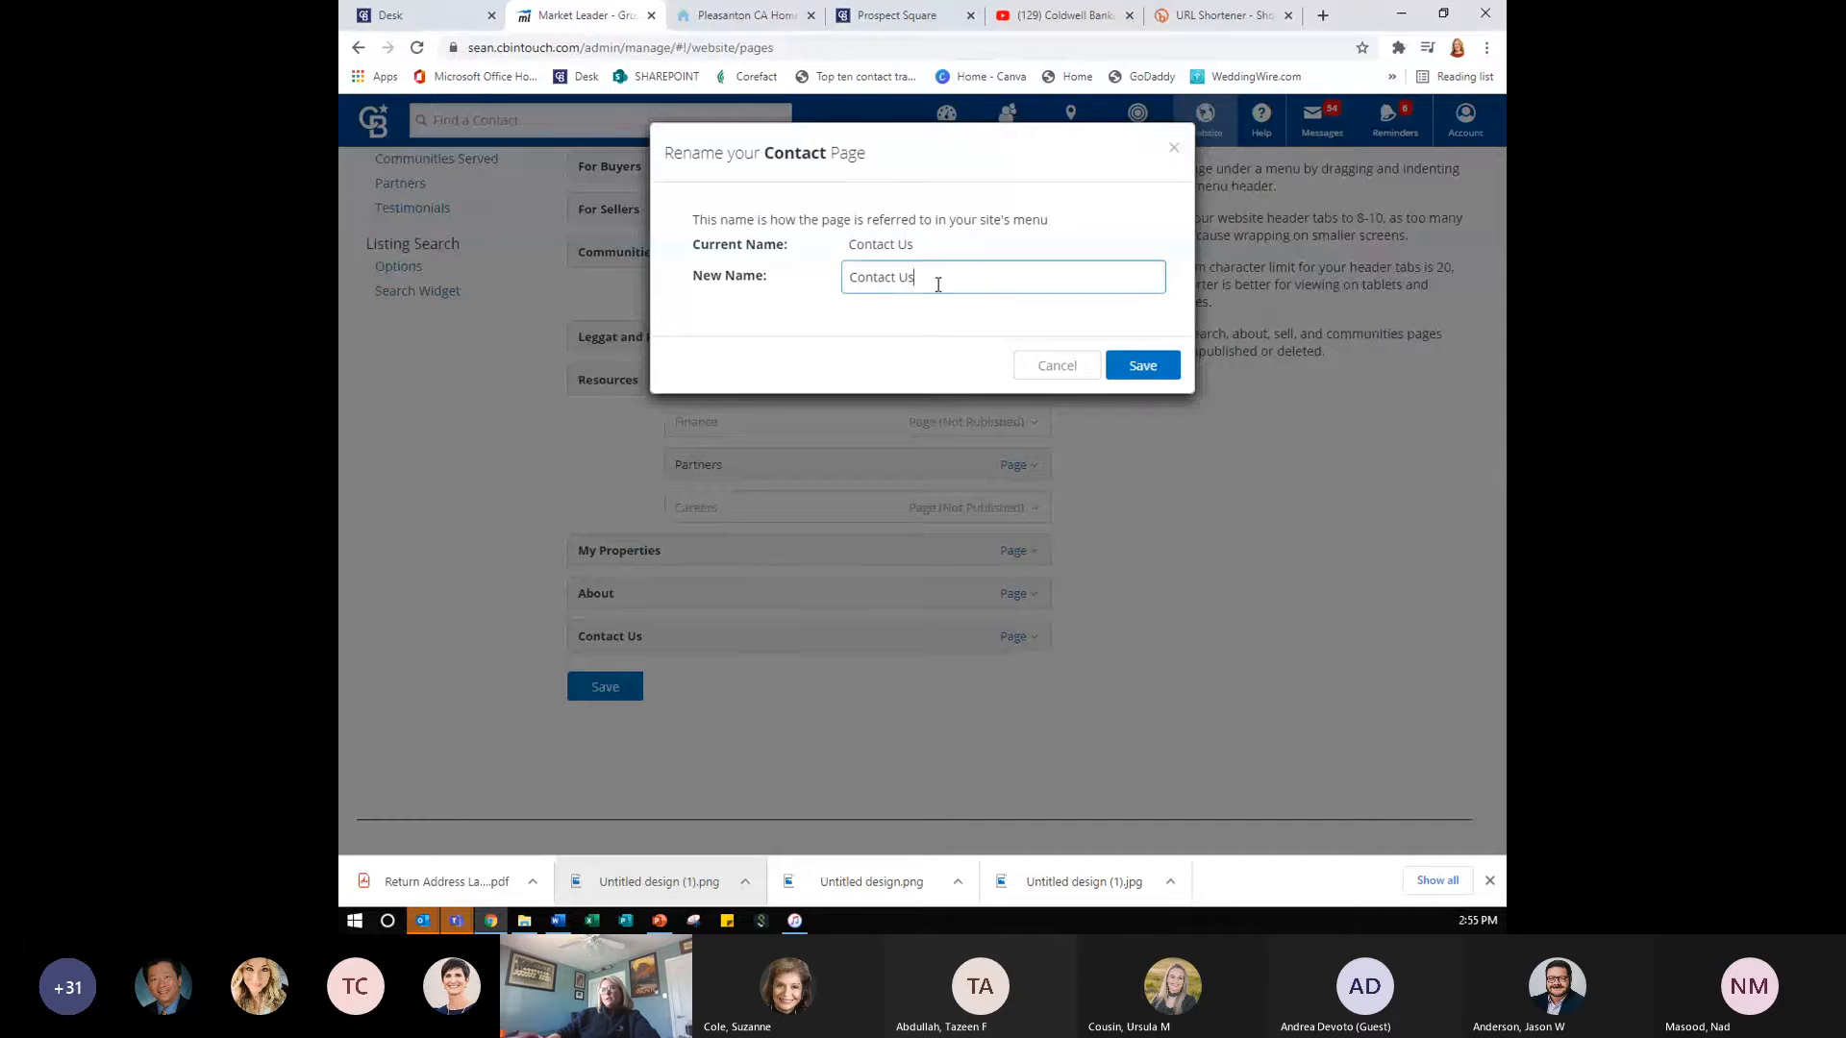
key(BackSpace)
key(BackSpace)
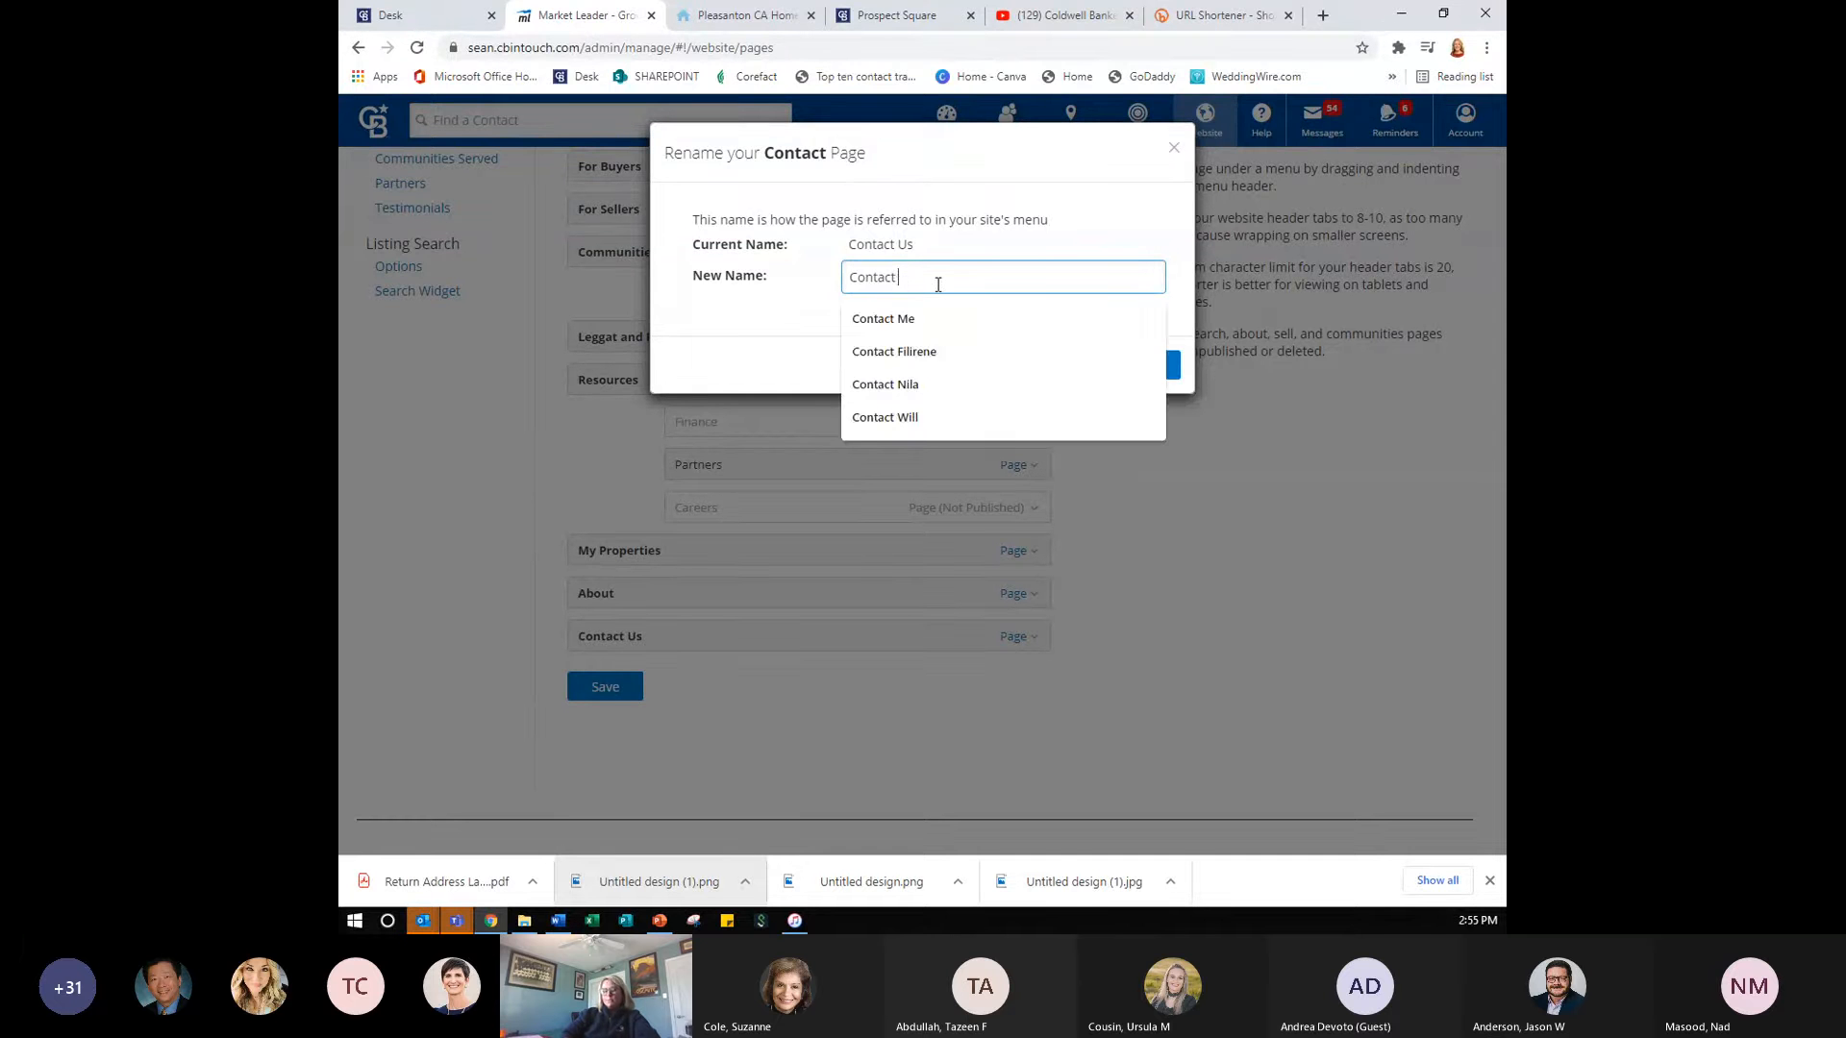
text(Me)
click(1132, 379)
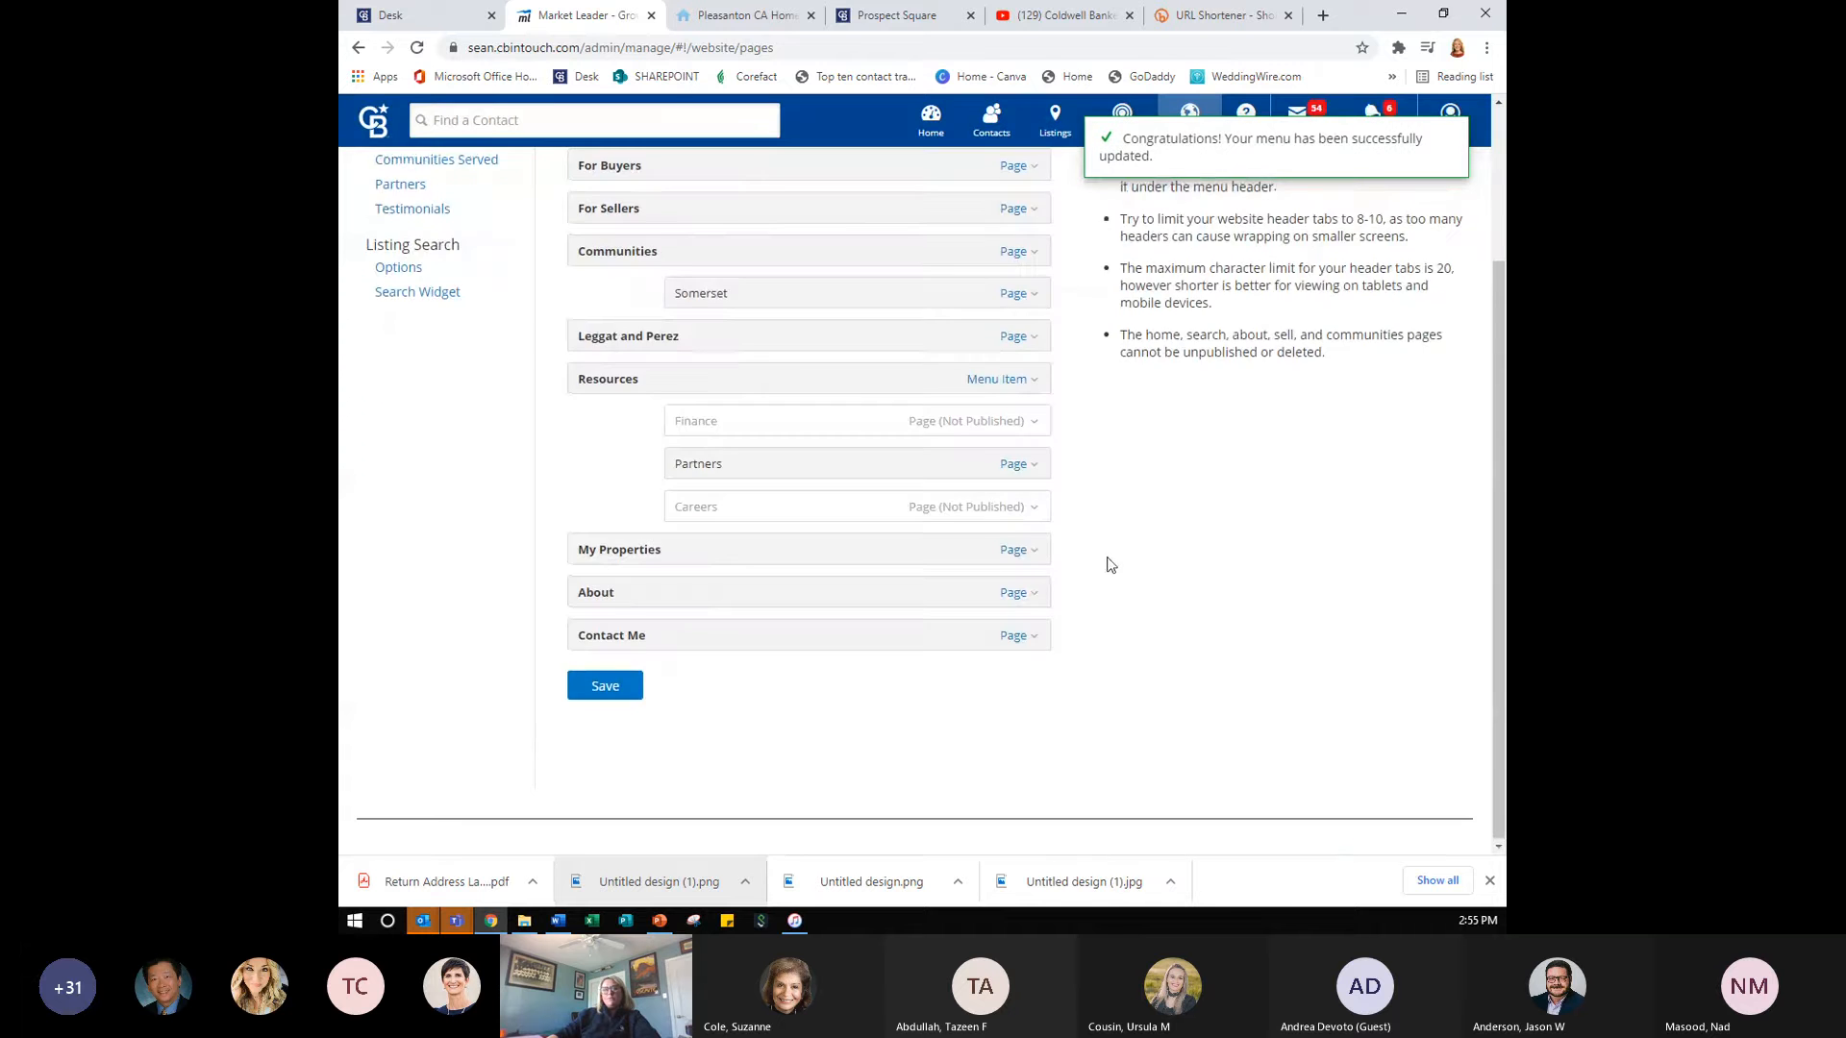
- Compare the options available for the For Buyers, For Sellers and Communities pages, the Resources menu item and the Partners page
scroll(1110, 566, up, 2)
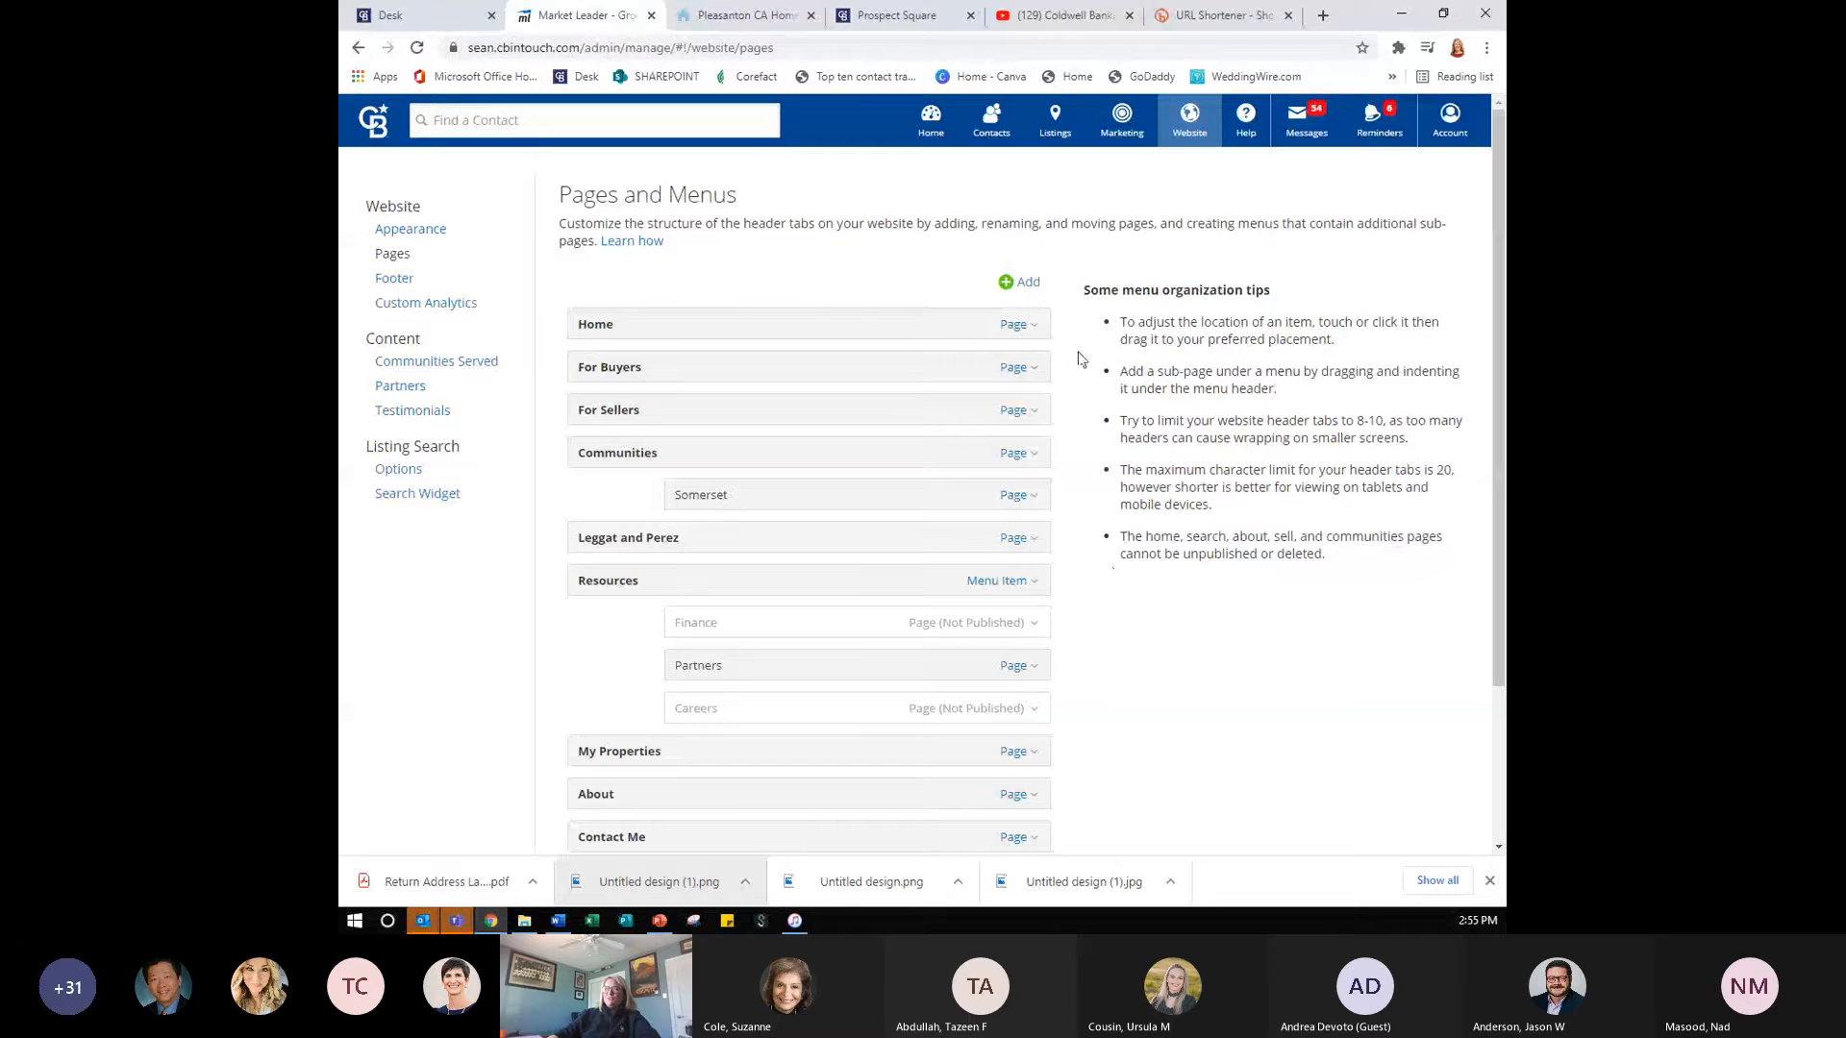
click(1011, 370)
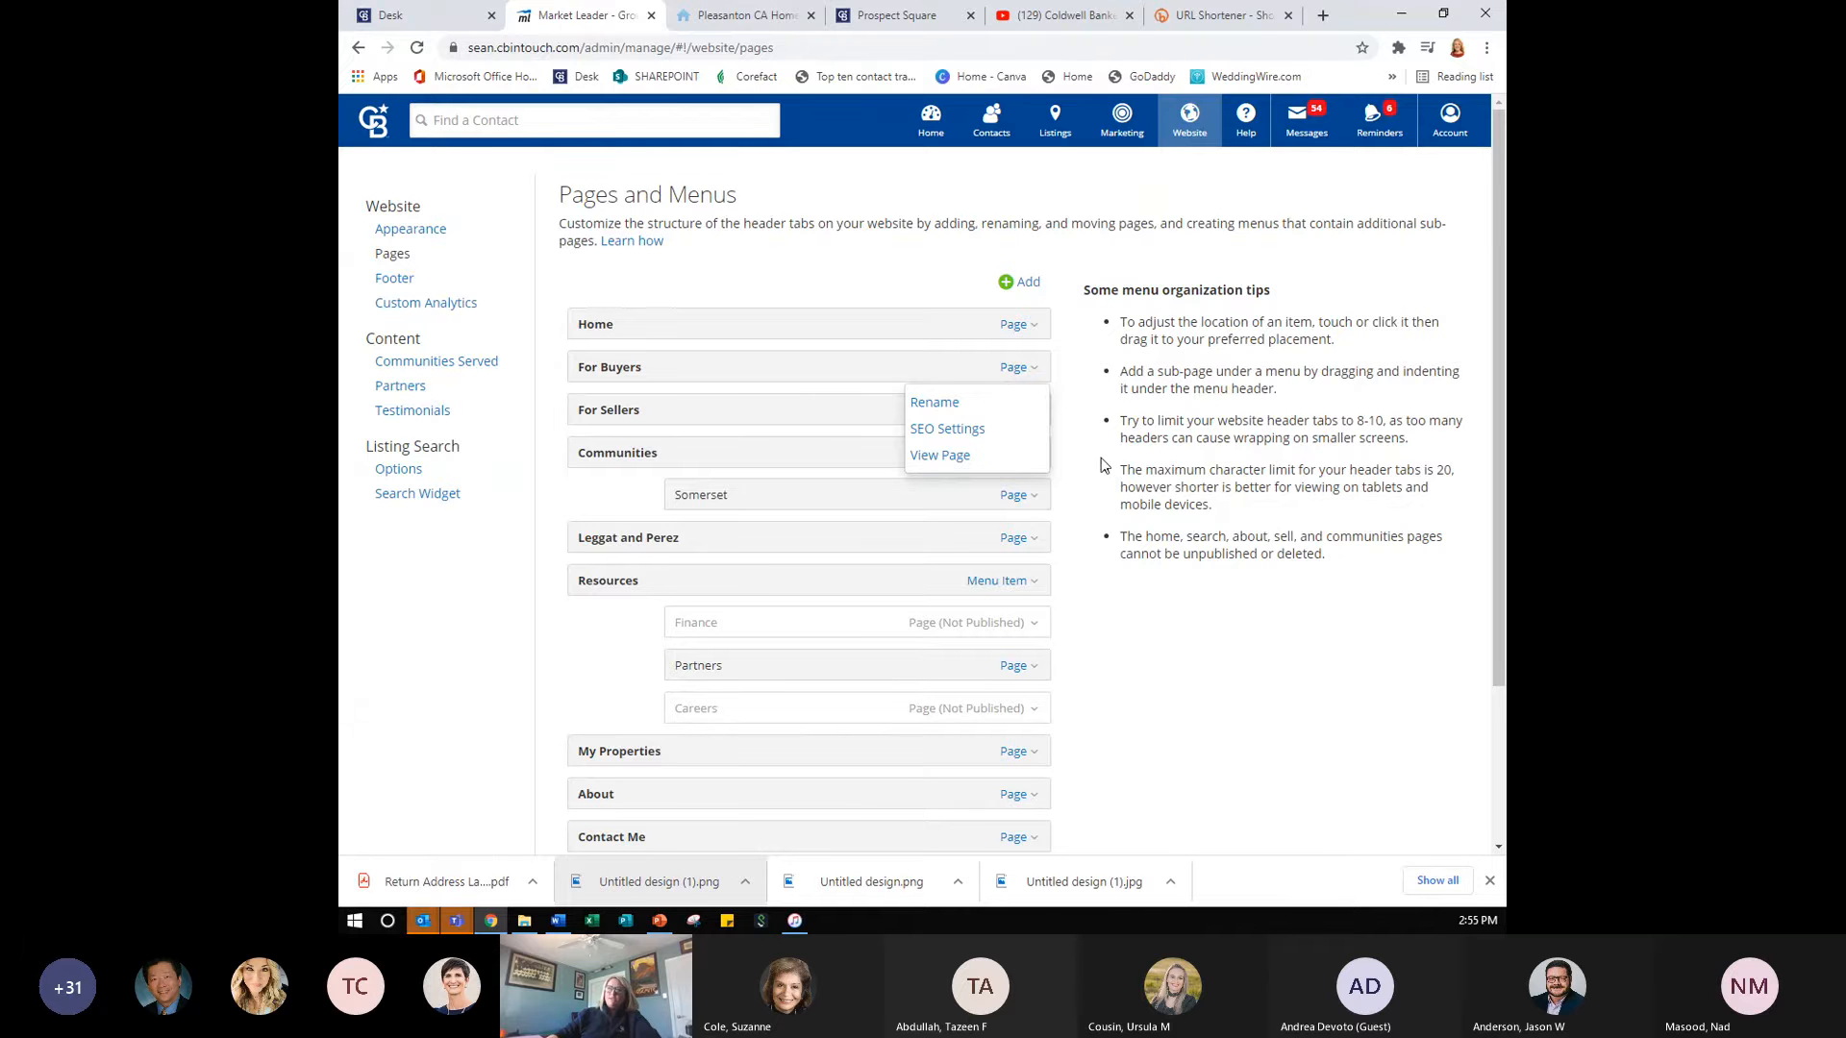
click(1026, 412)
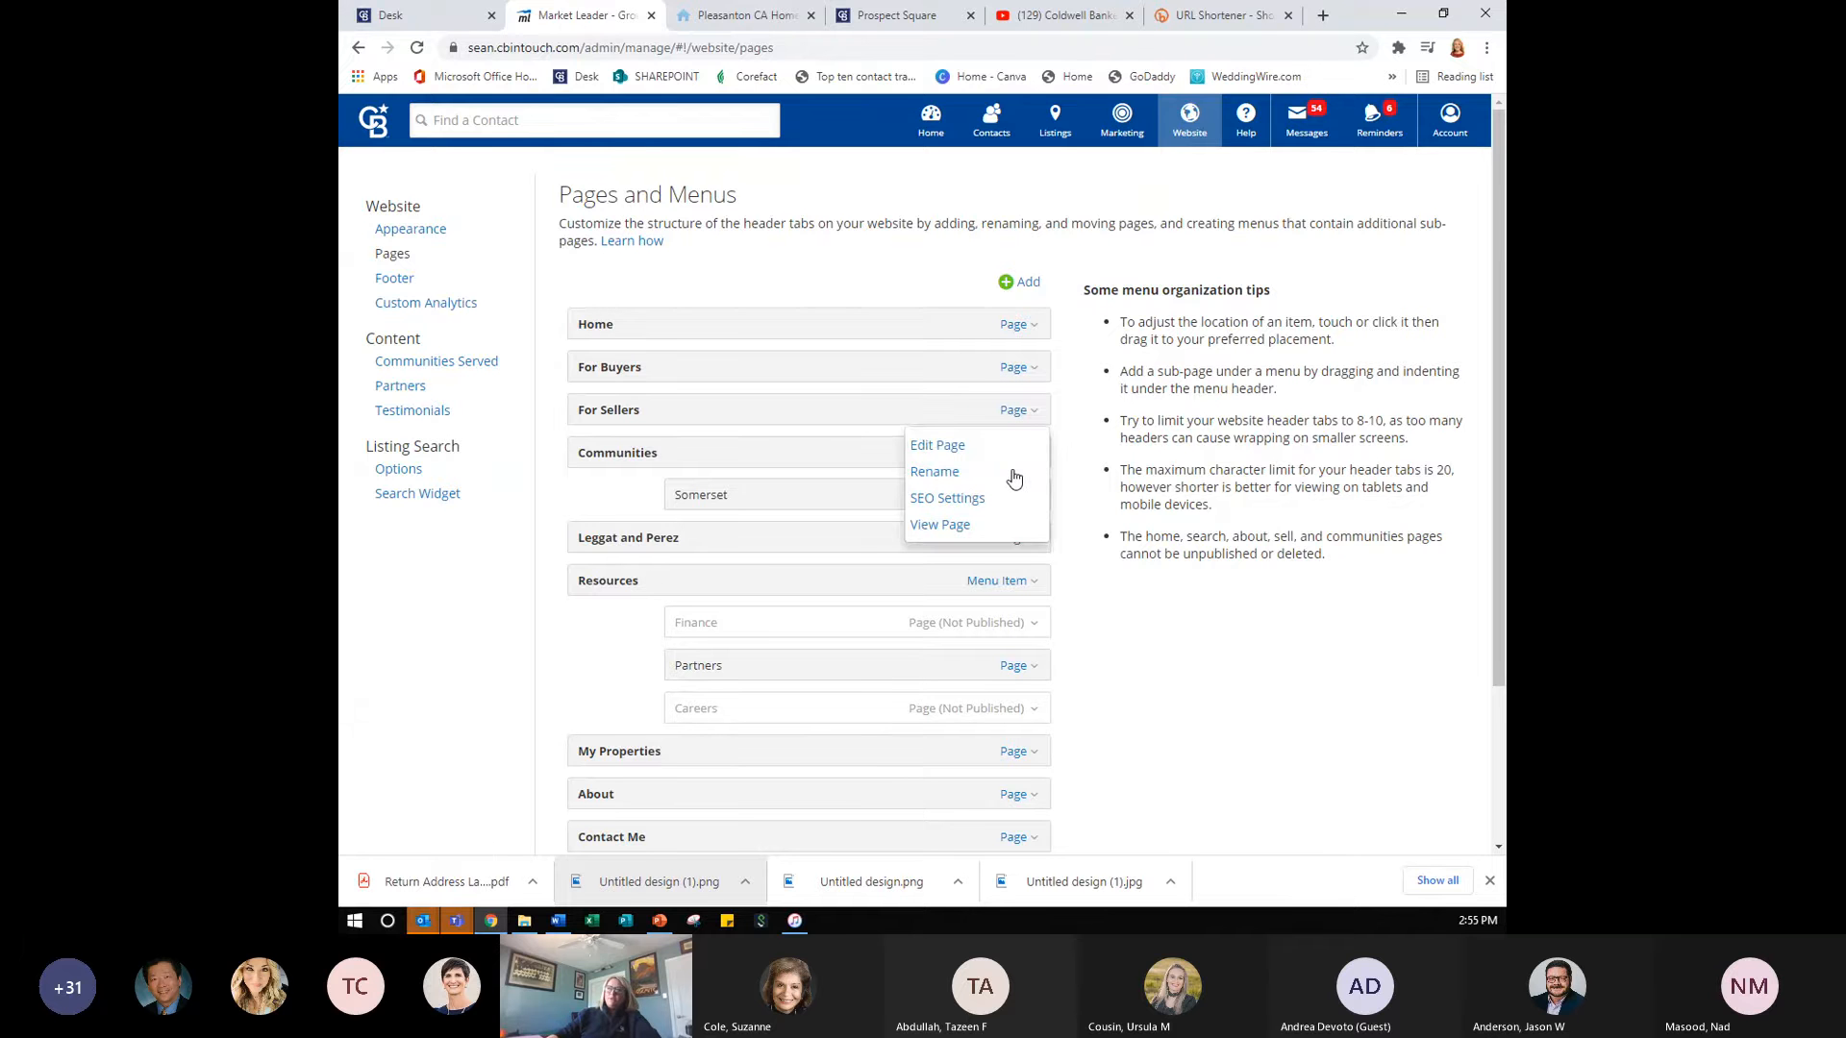
click(1058, 459)
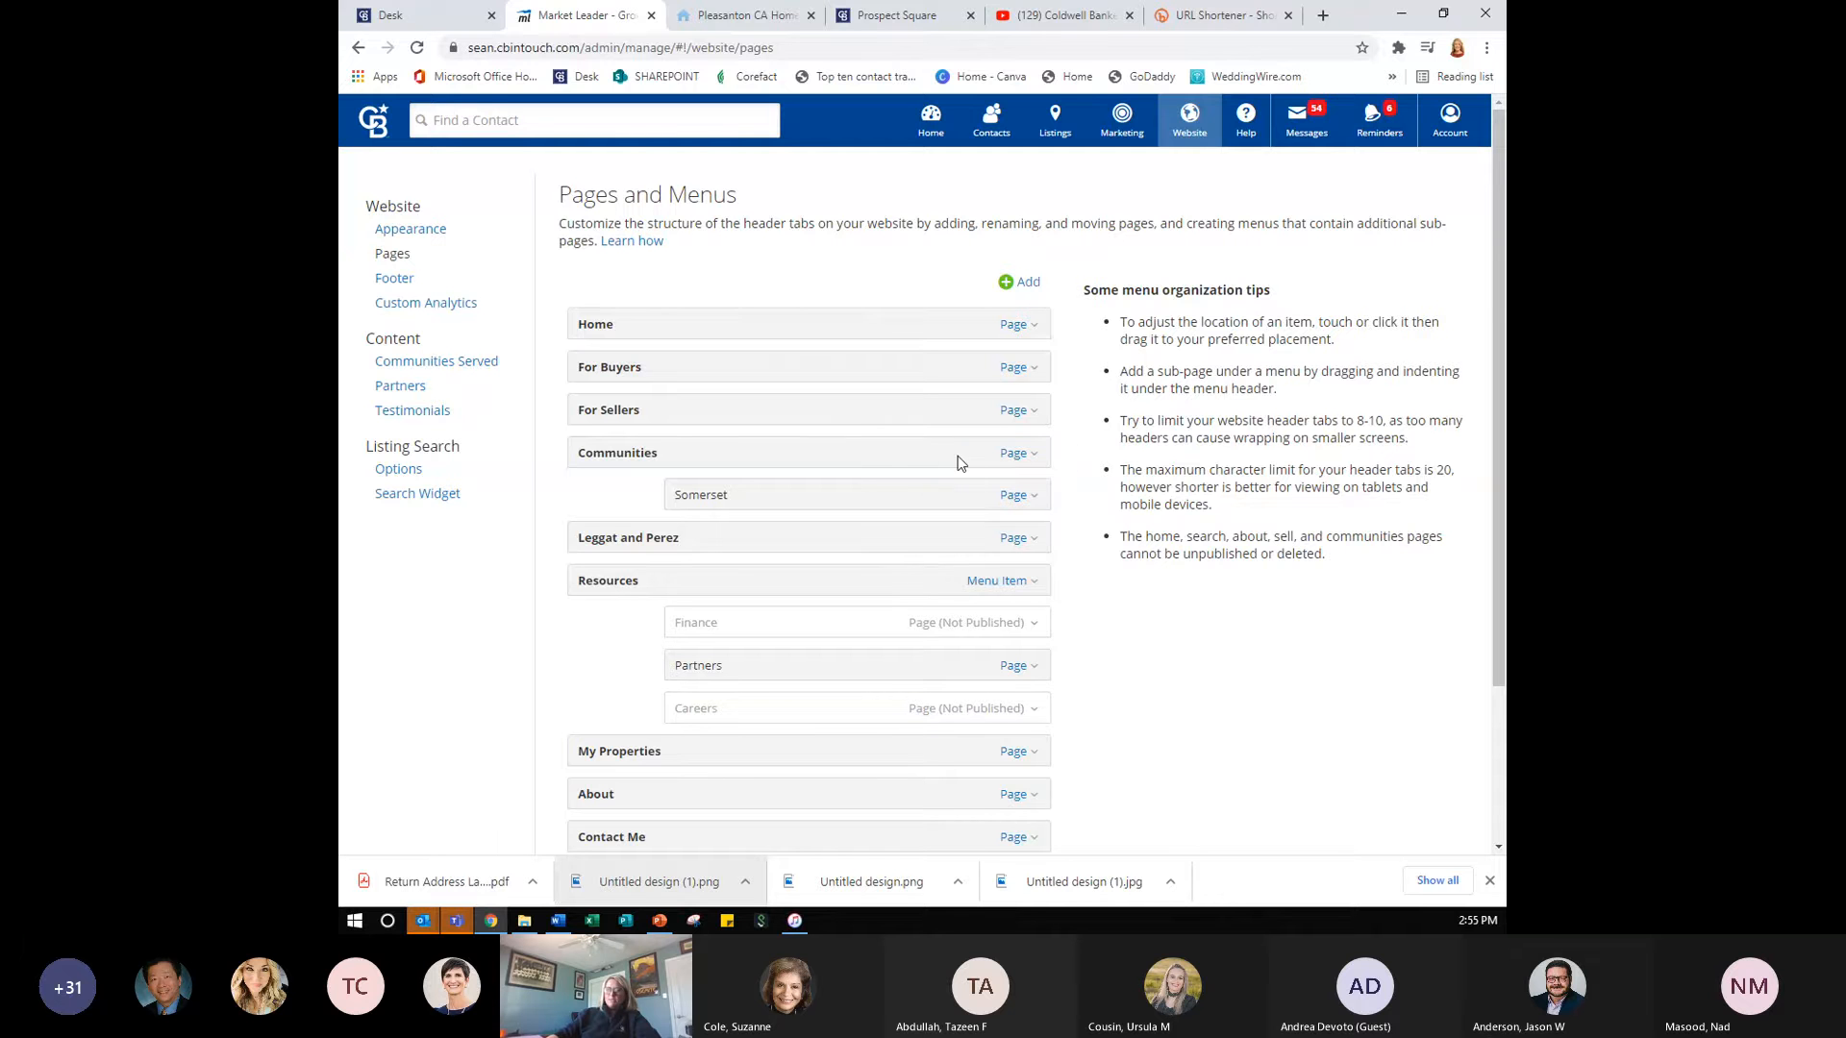
click(1023, 456)
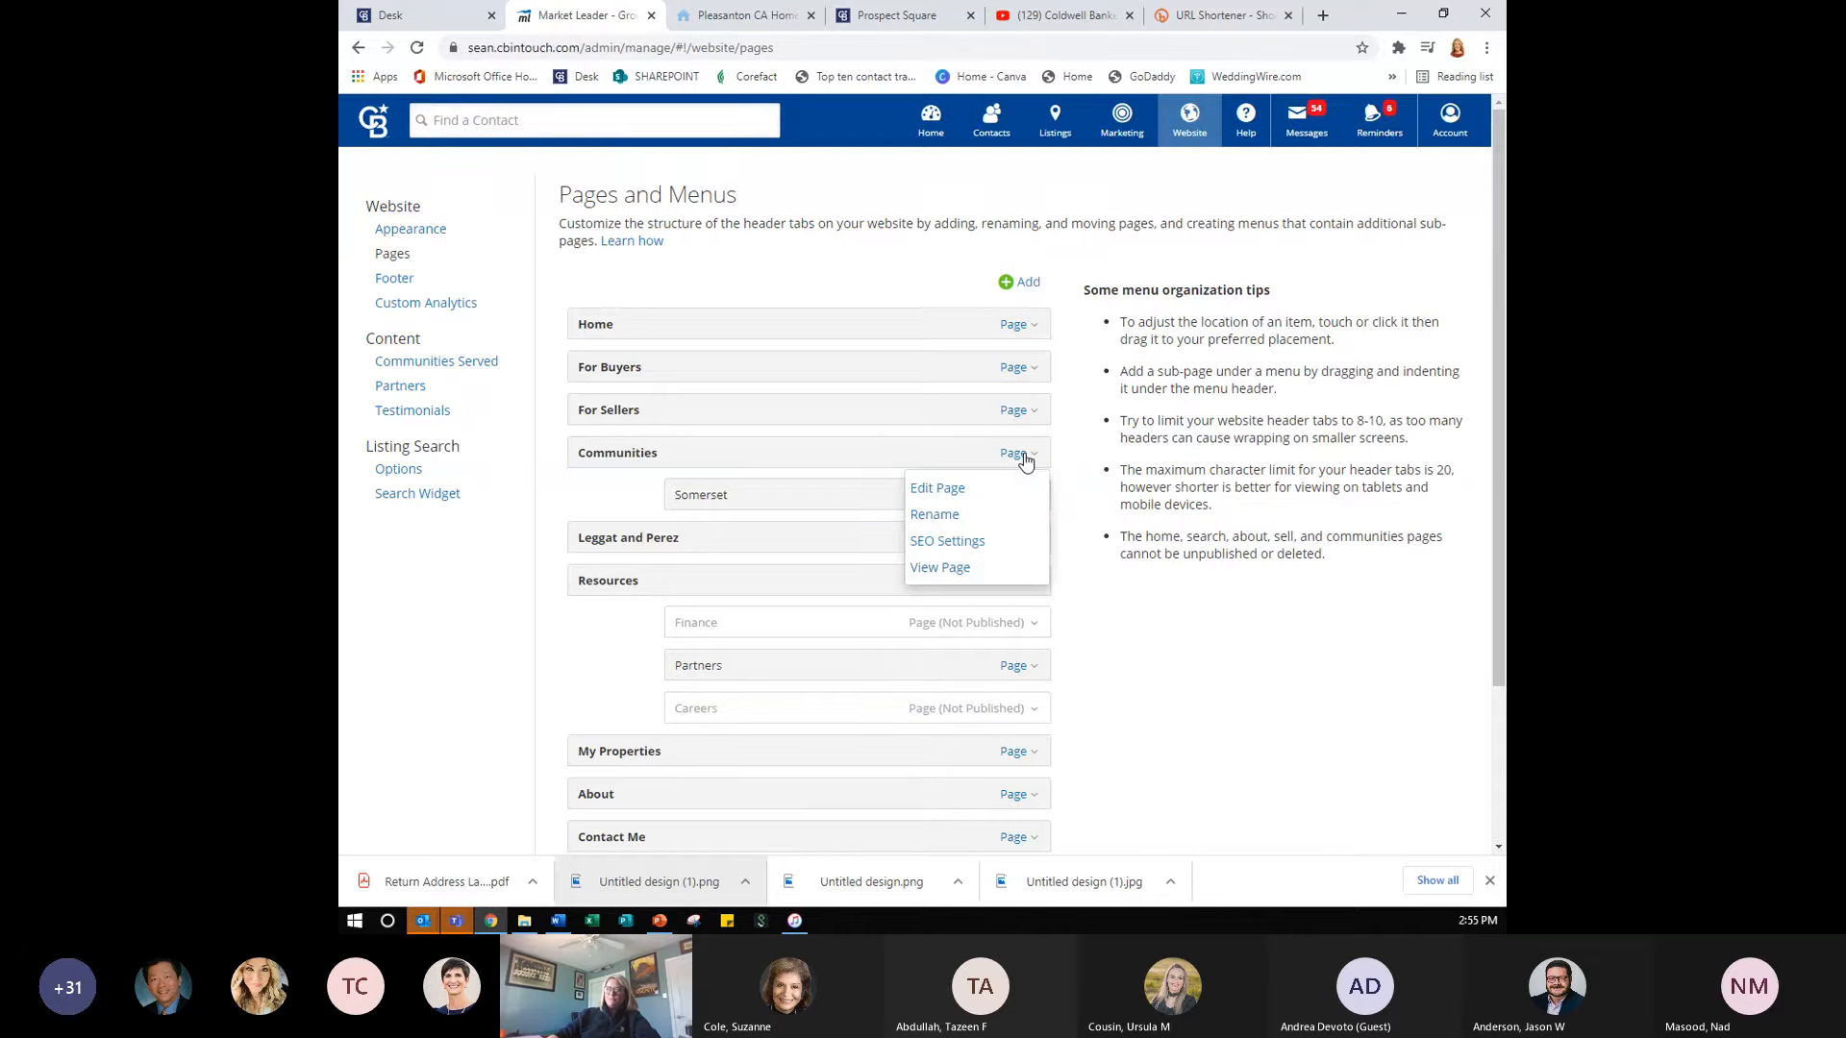
click(1105, 531)
scroll(1075, 535, down, 2)
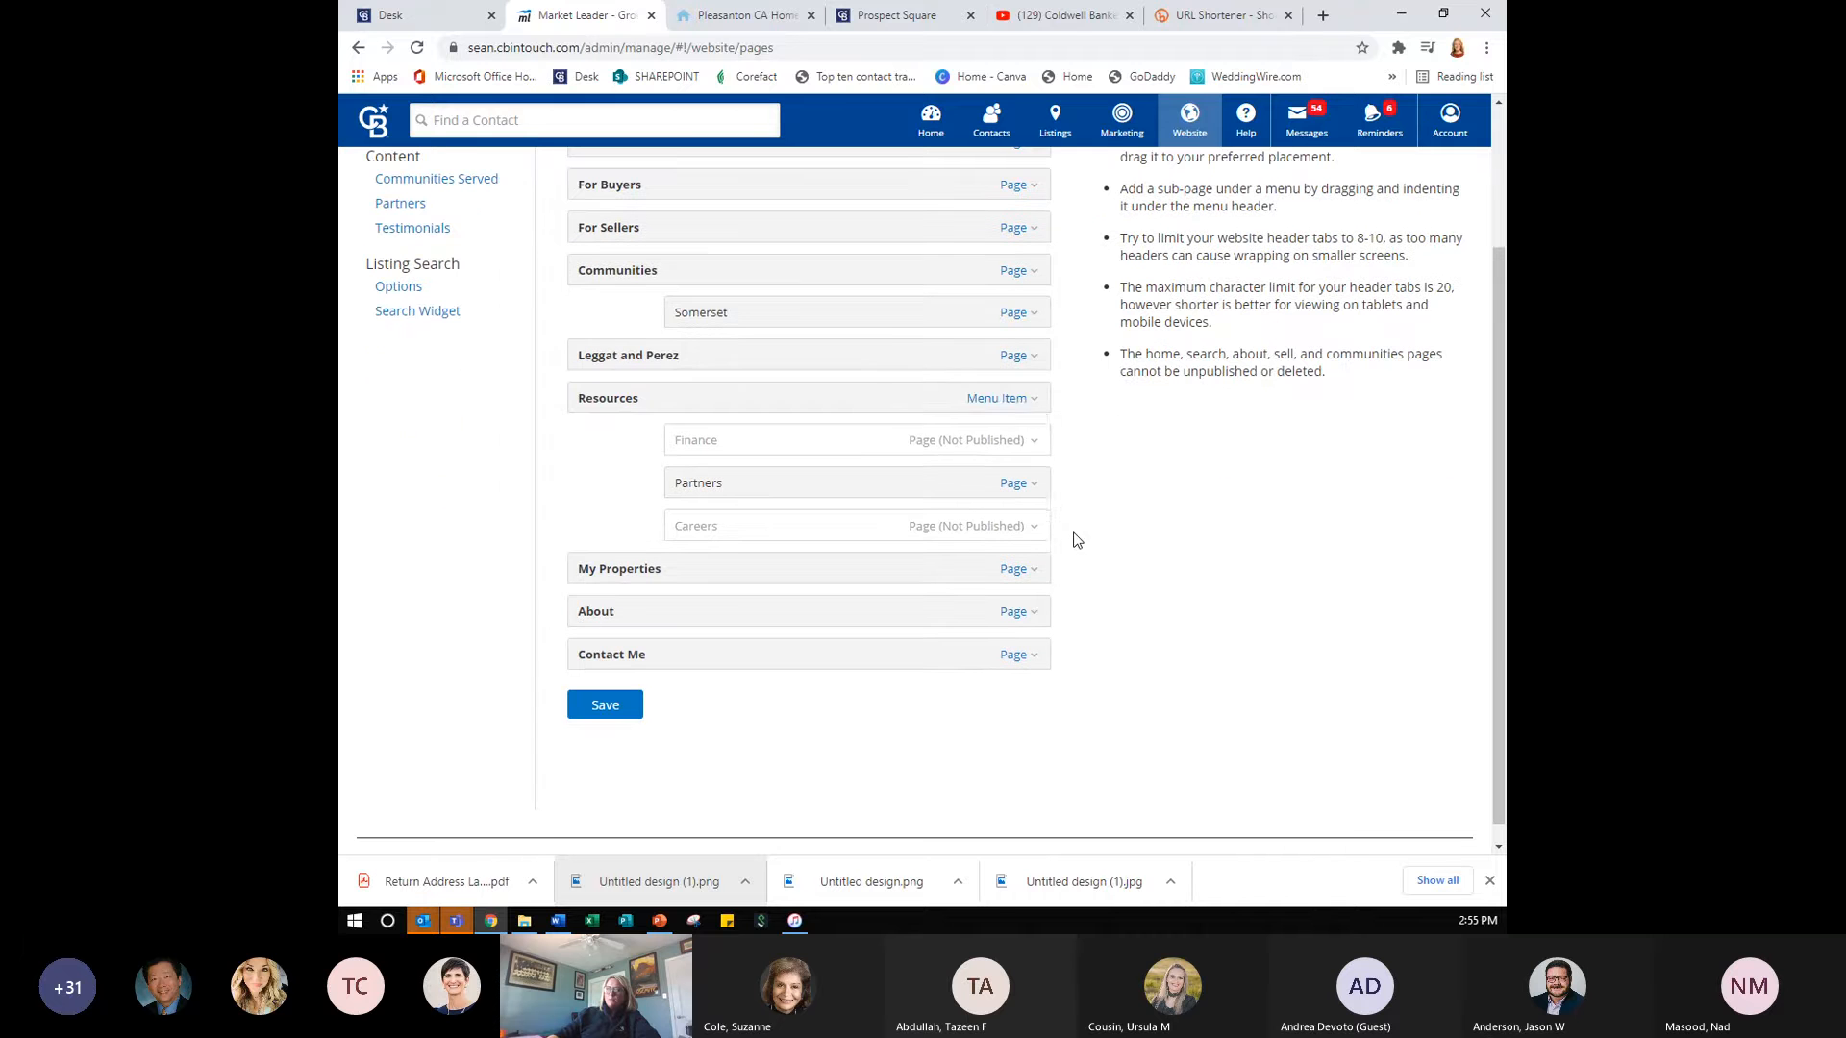
click(1012, 404)
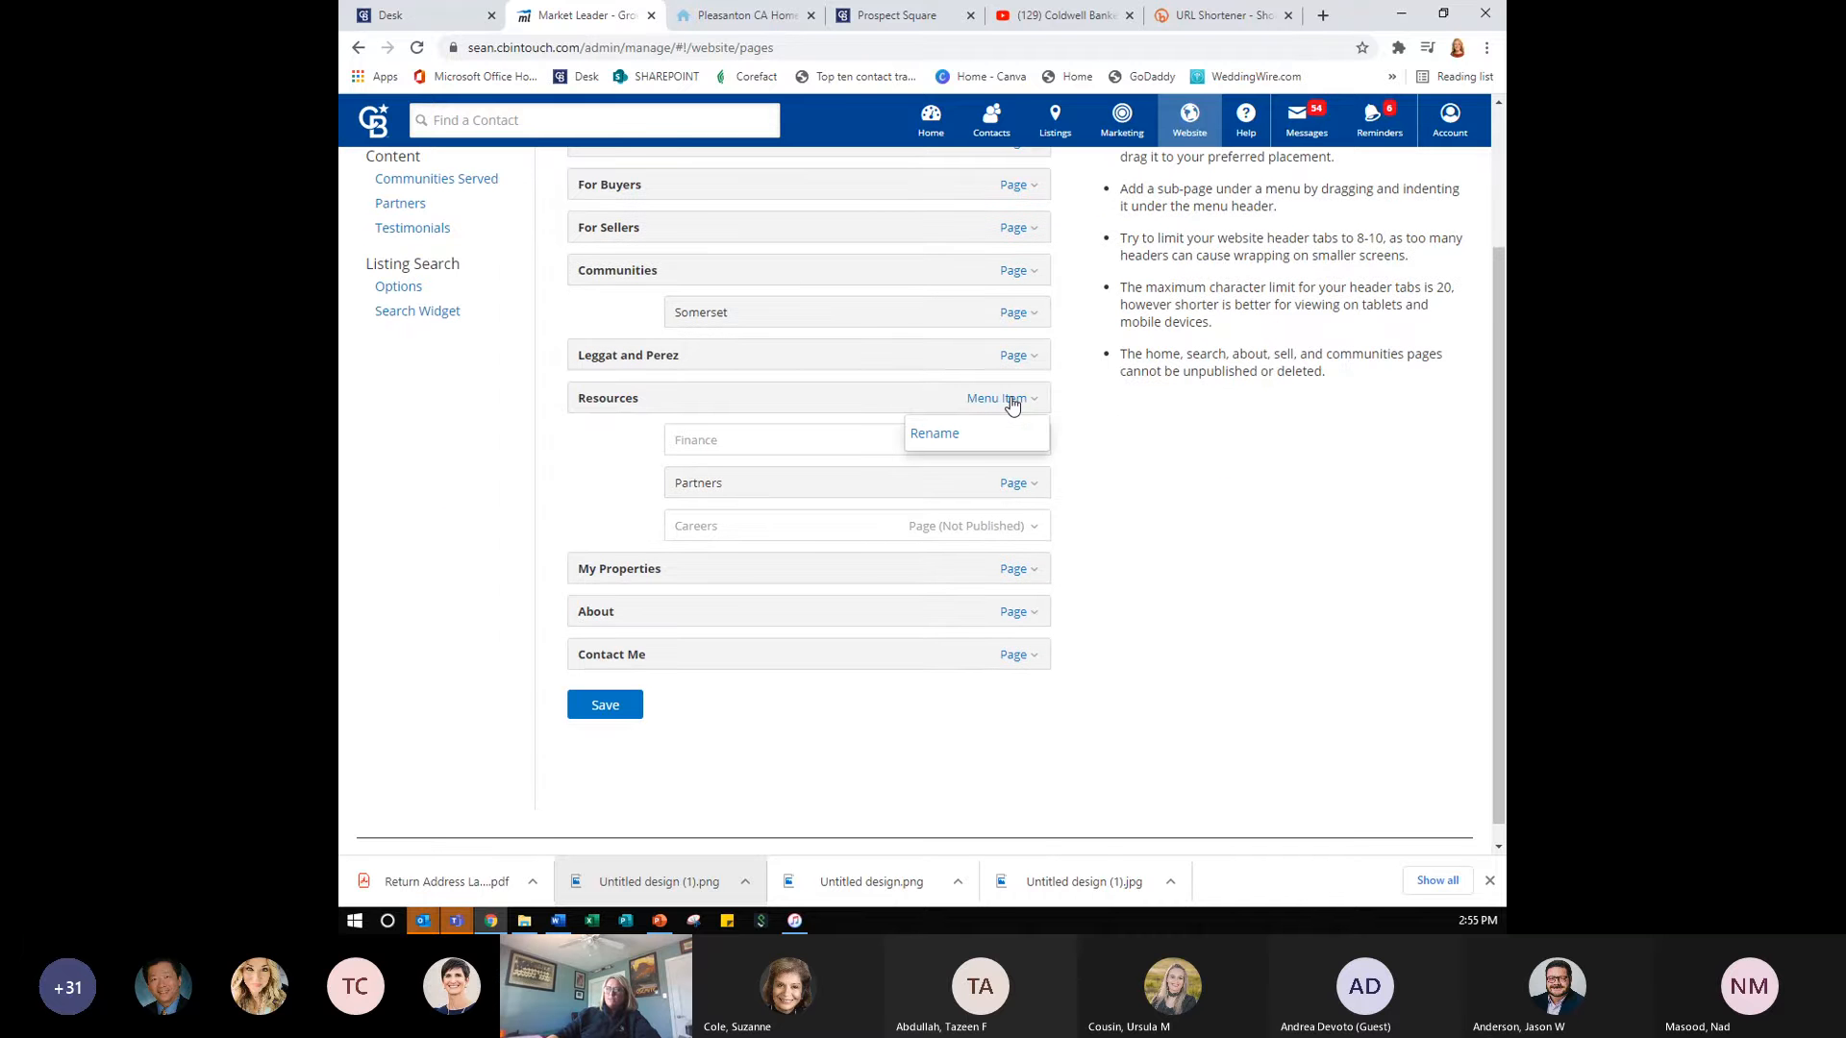
click(1115, 505)
click(1016, 489)
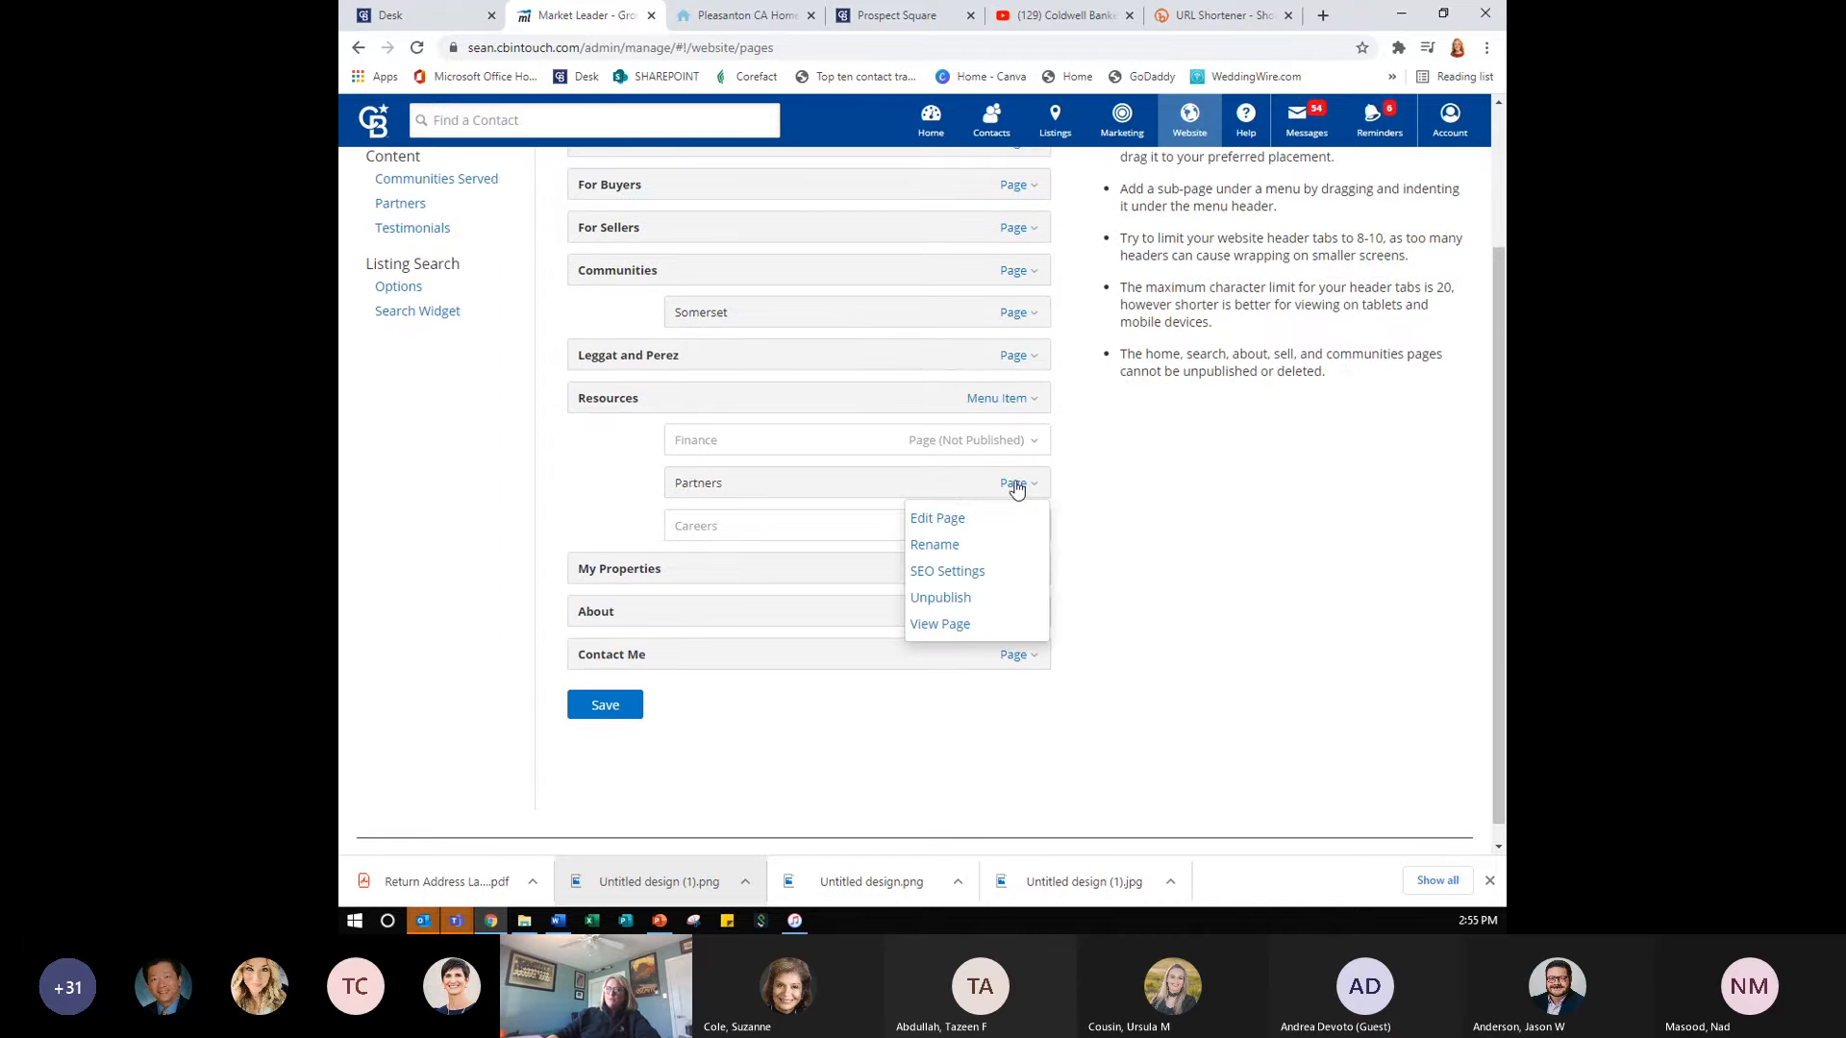
click(1146, 515)
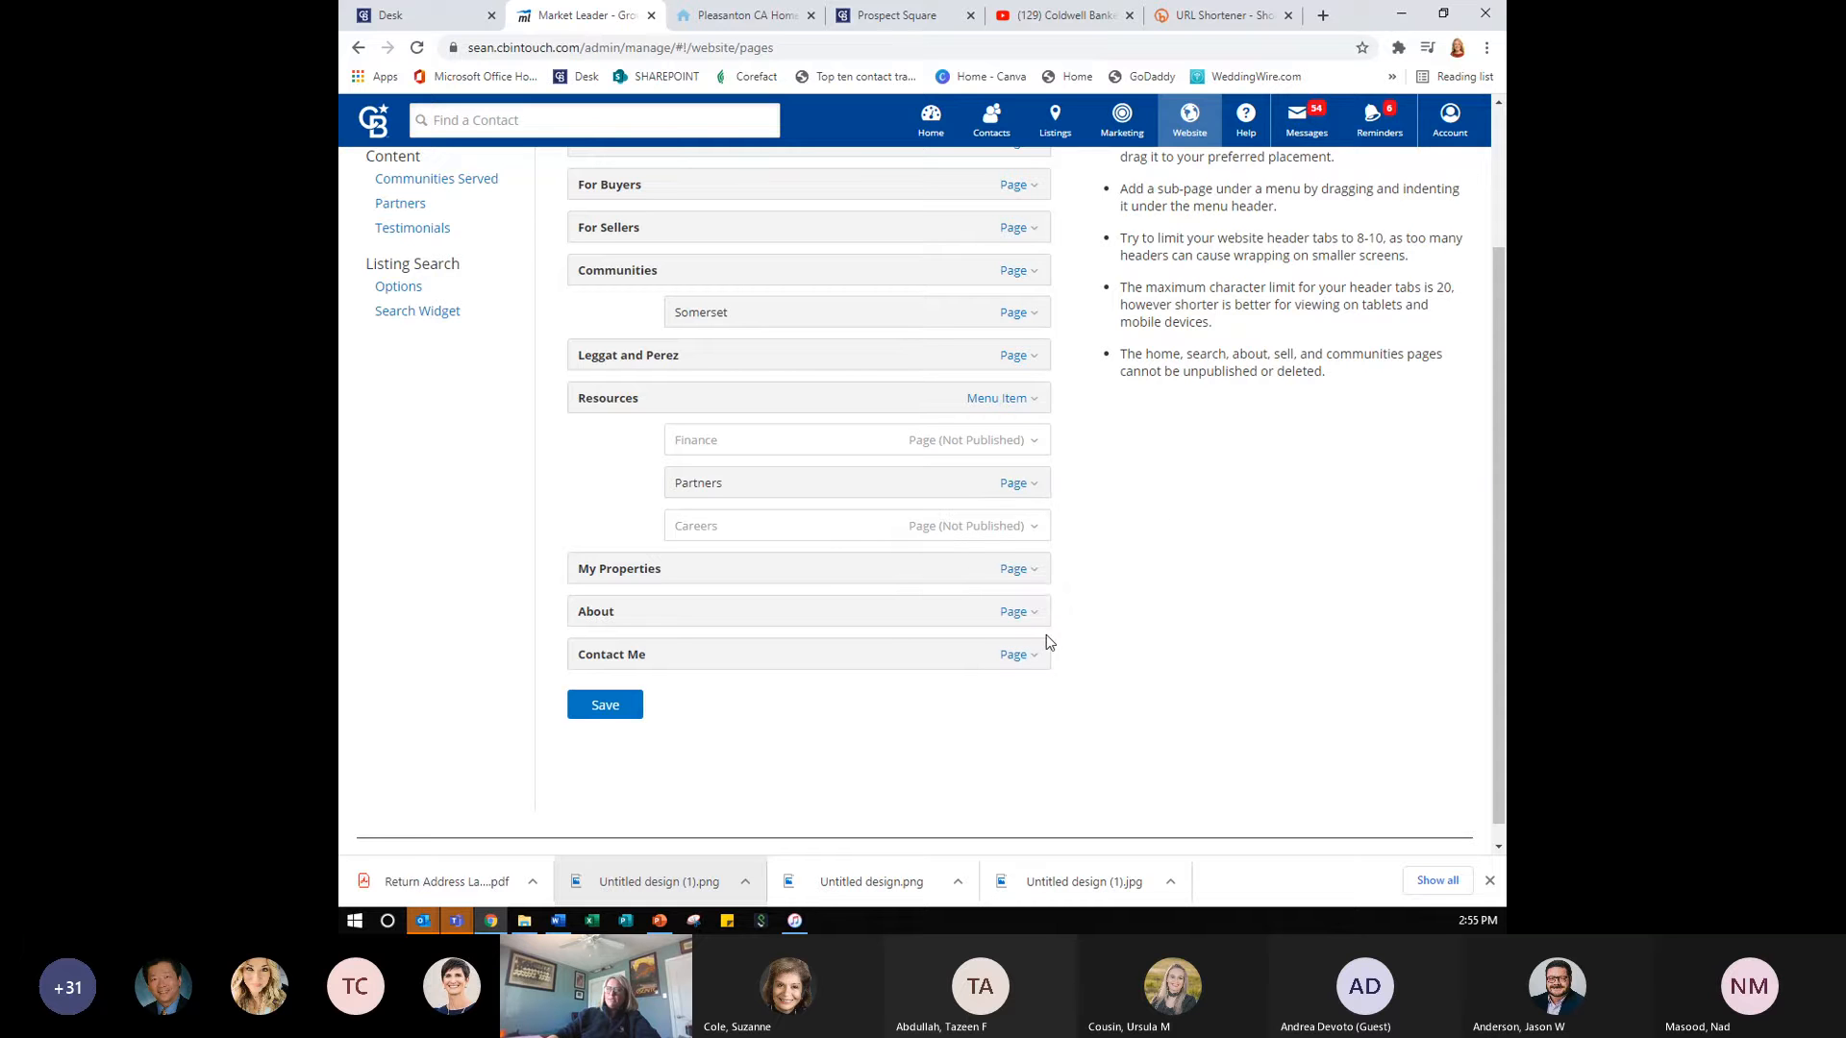
- Check which options the My Properties, About and Contact Me pages offer
click(1014, 570)
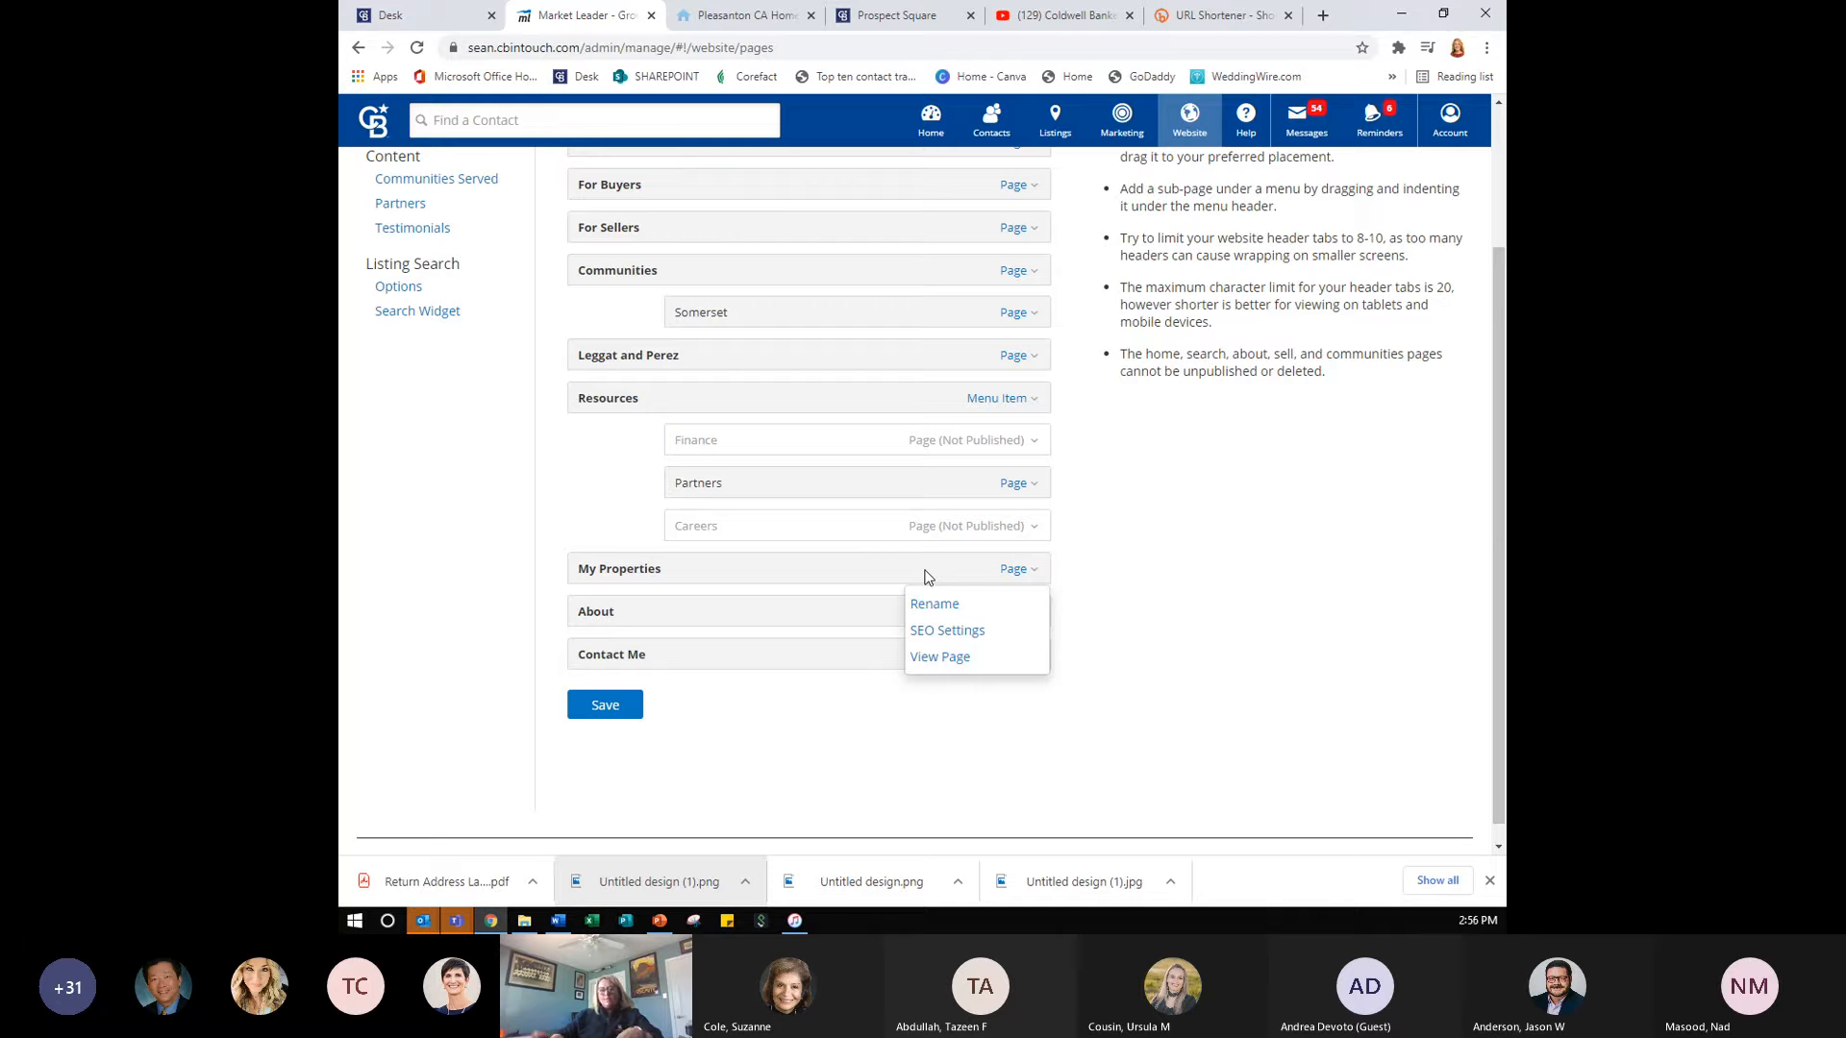
click(858, 616)
click(1011, 616)
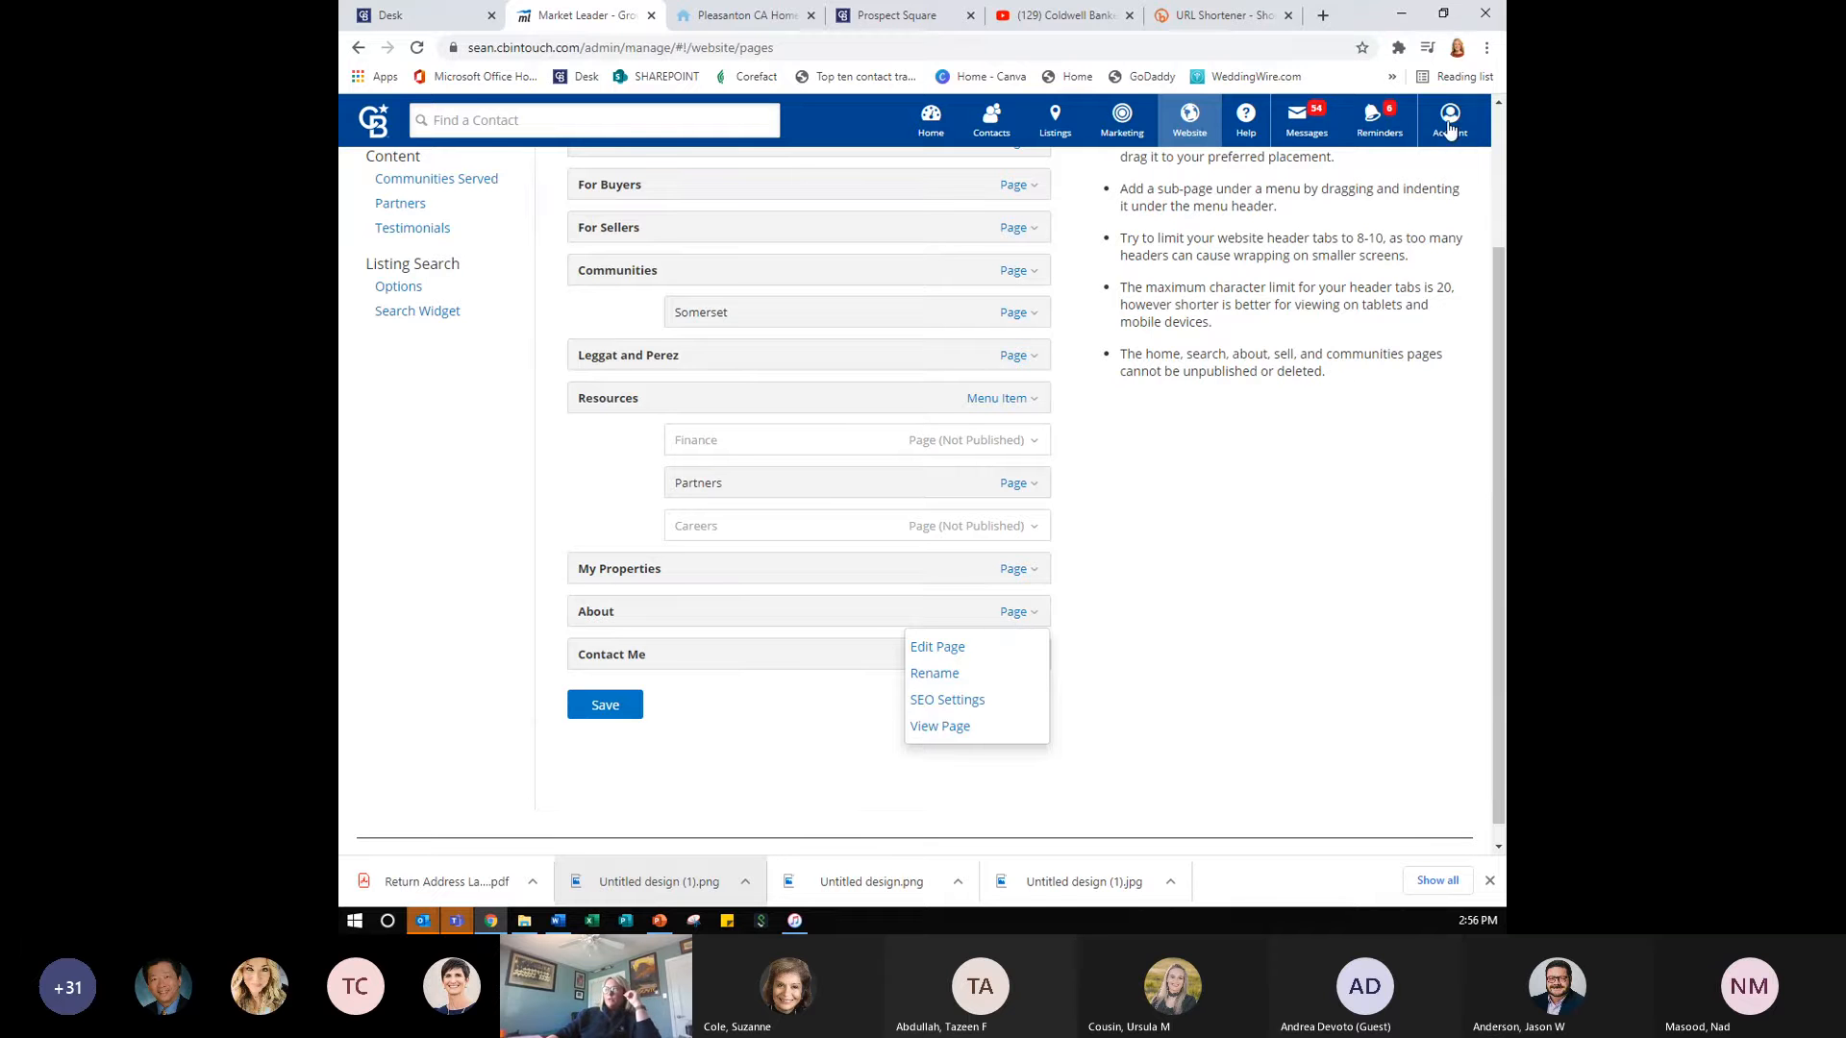
click(865, 730)
click(1004, 657)
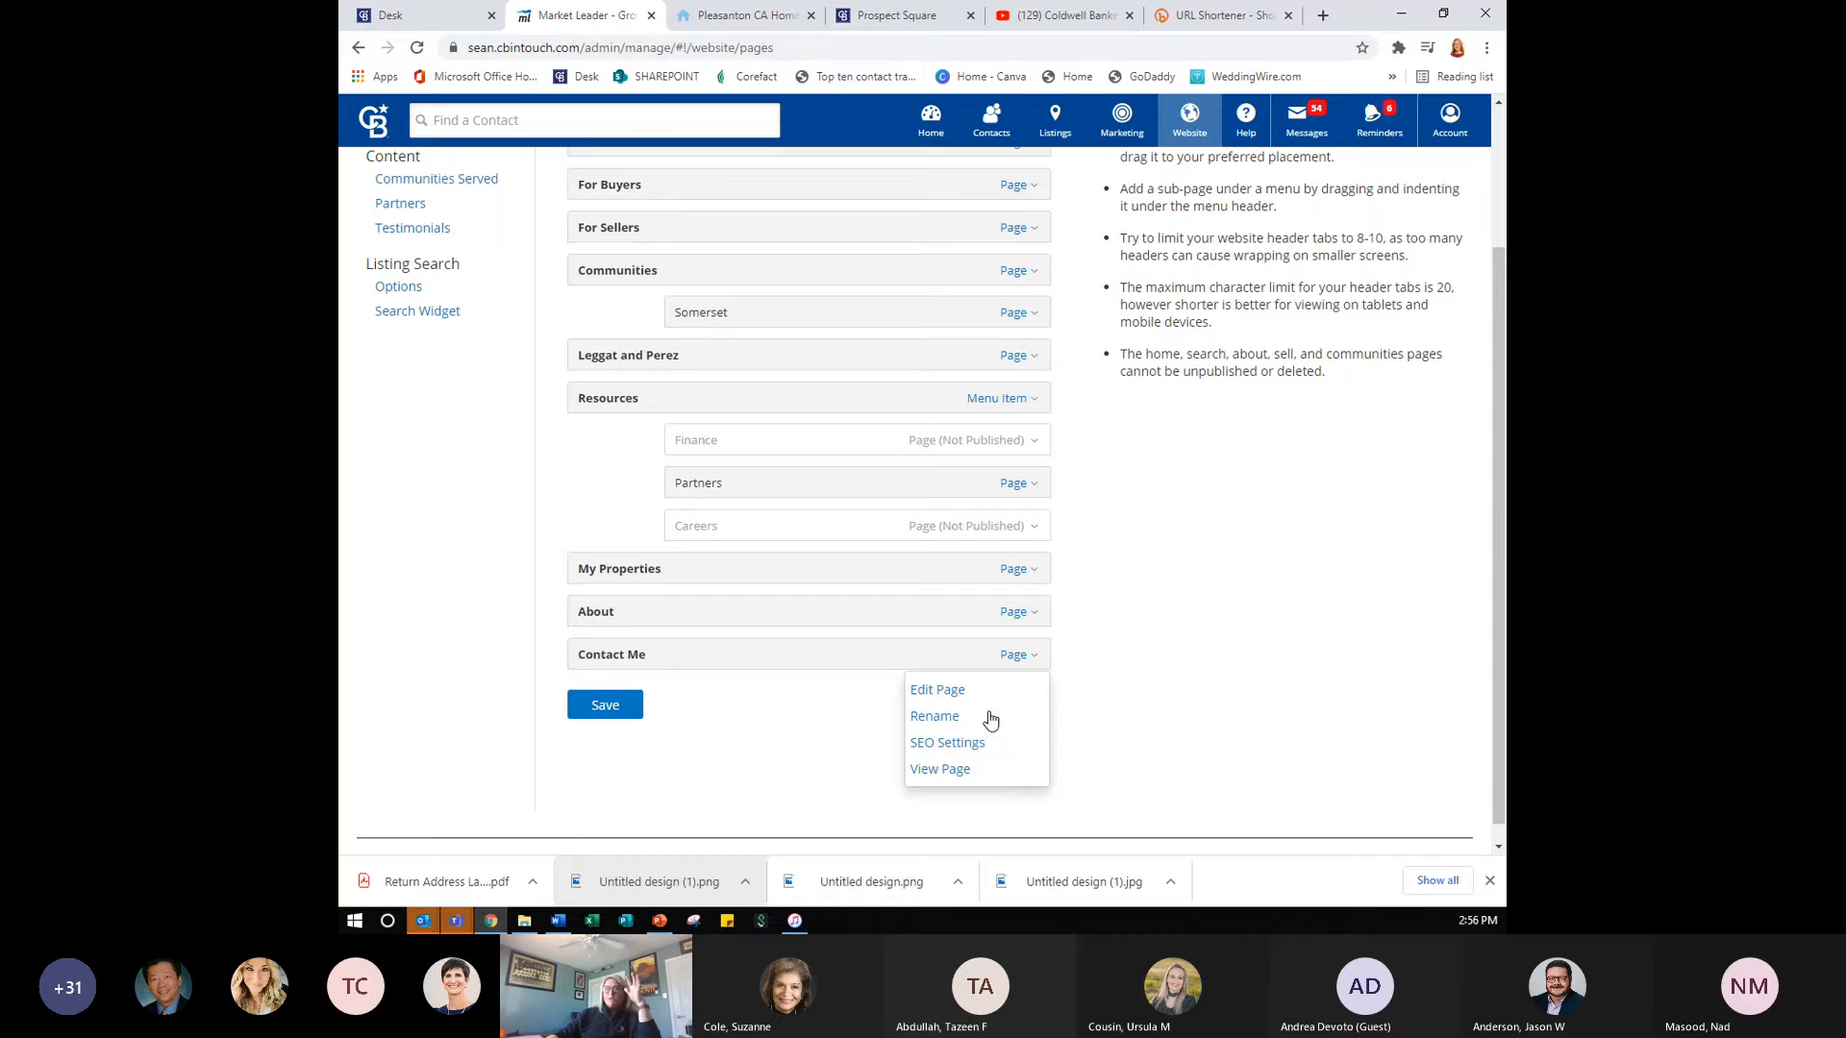
- Open the Home page for editing and examine its website layout, agent contact card and "Featured on At Home Northern California" custom content
scroll(991, 721, up, 2)
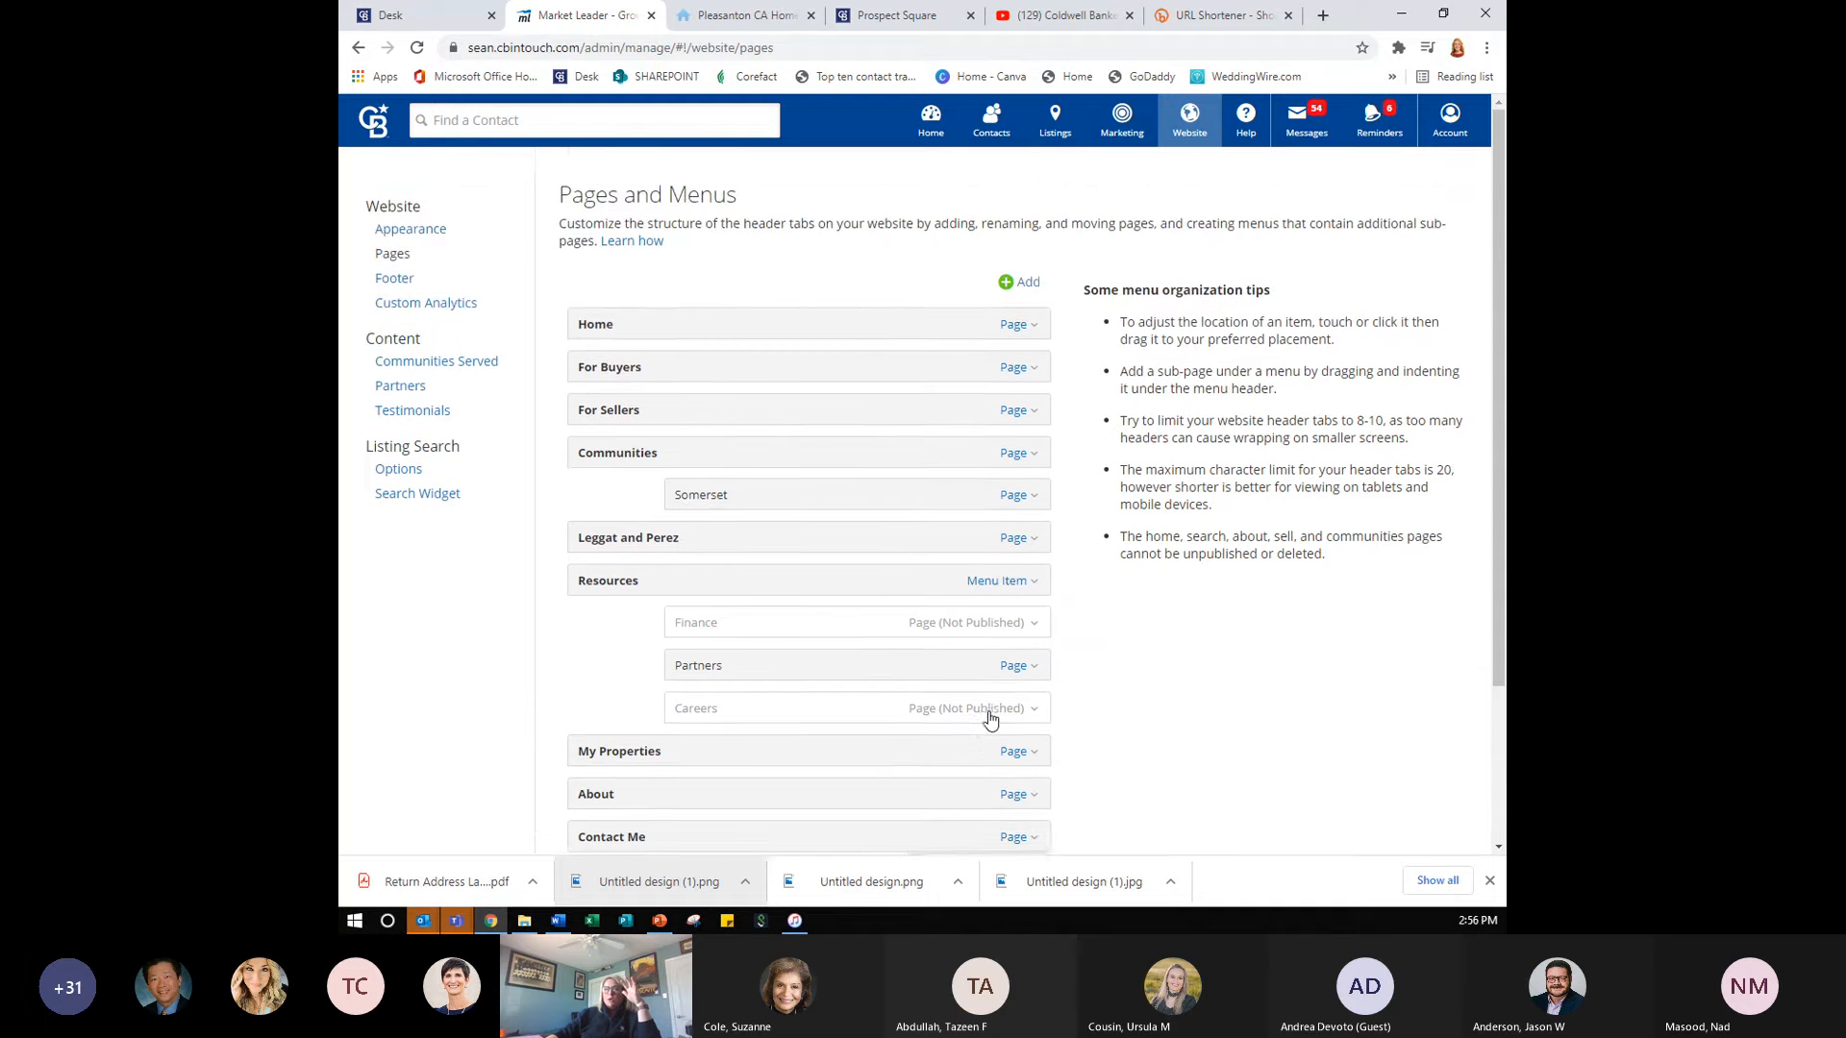
scroll(991, 719, down, 1)
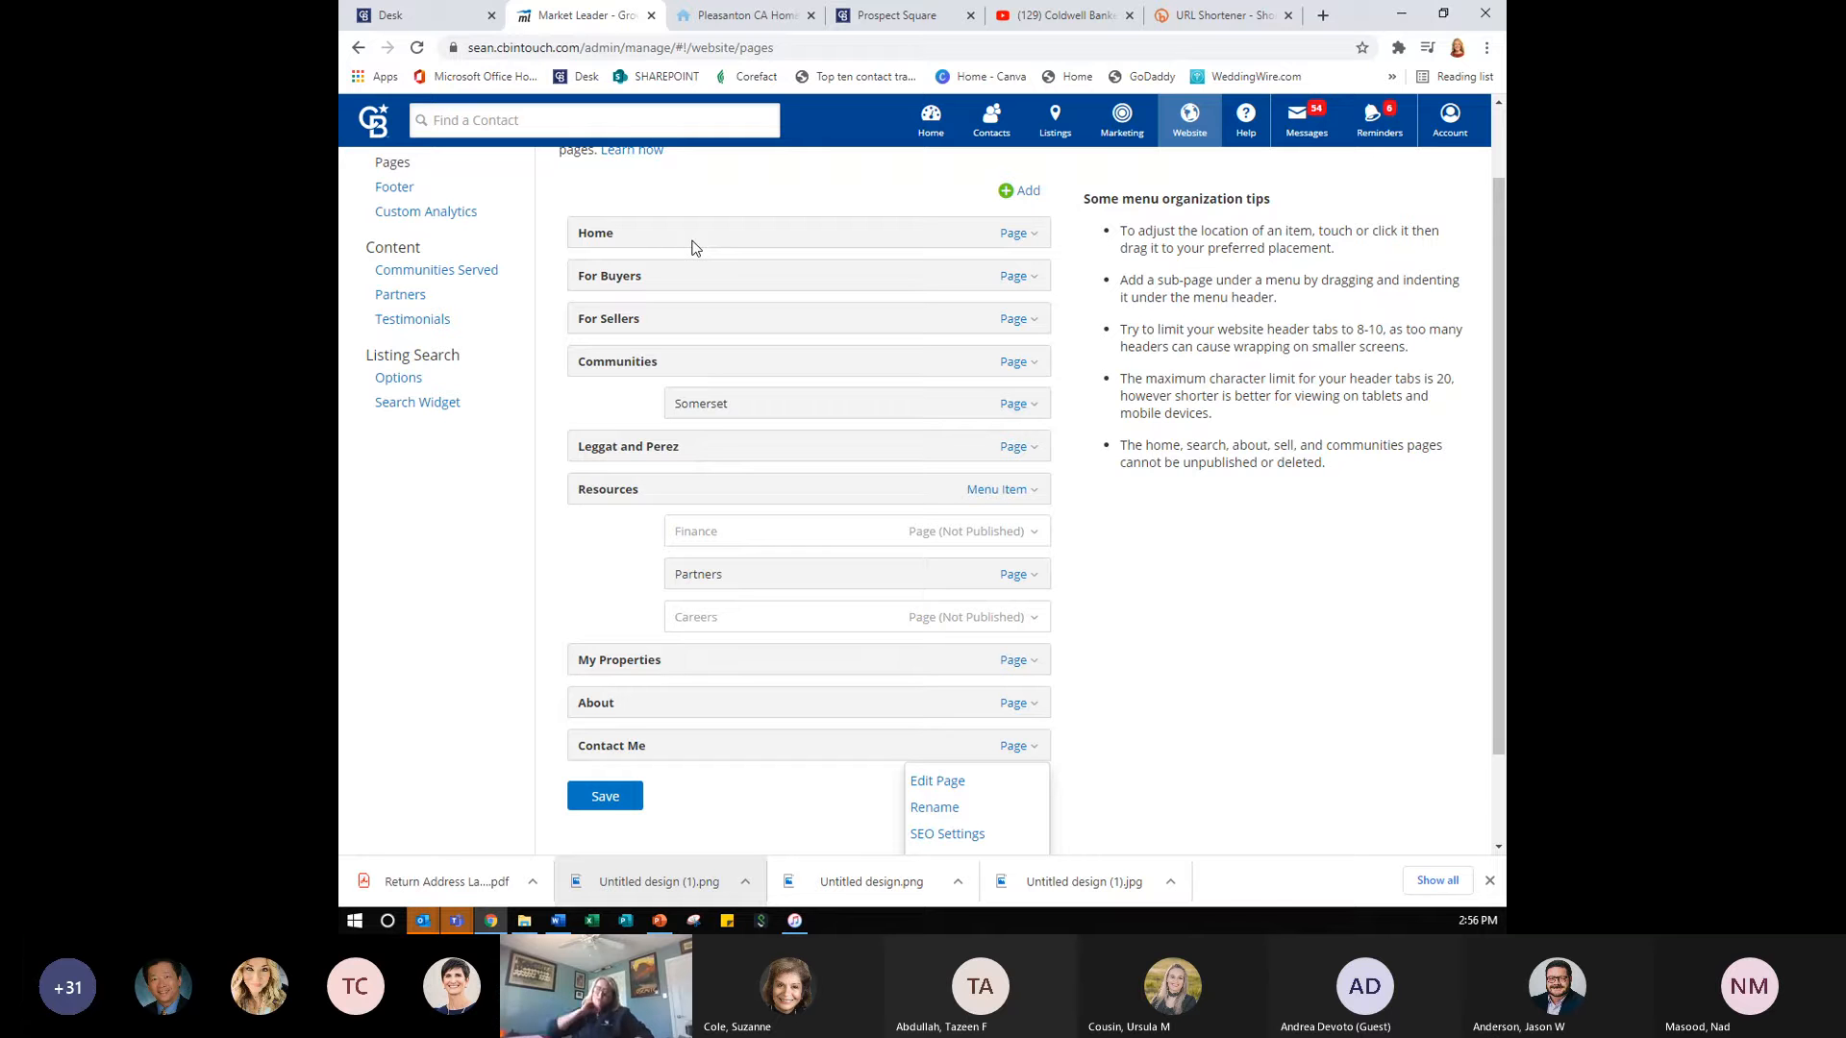
click(1015, 237)
click(954, 272)
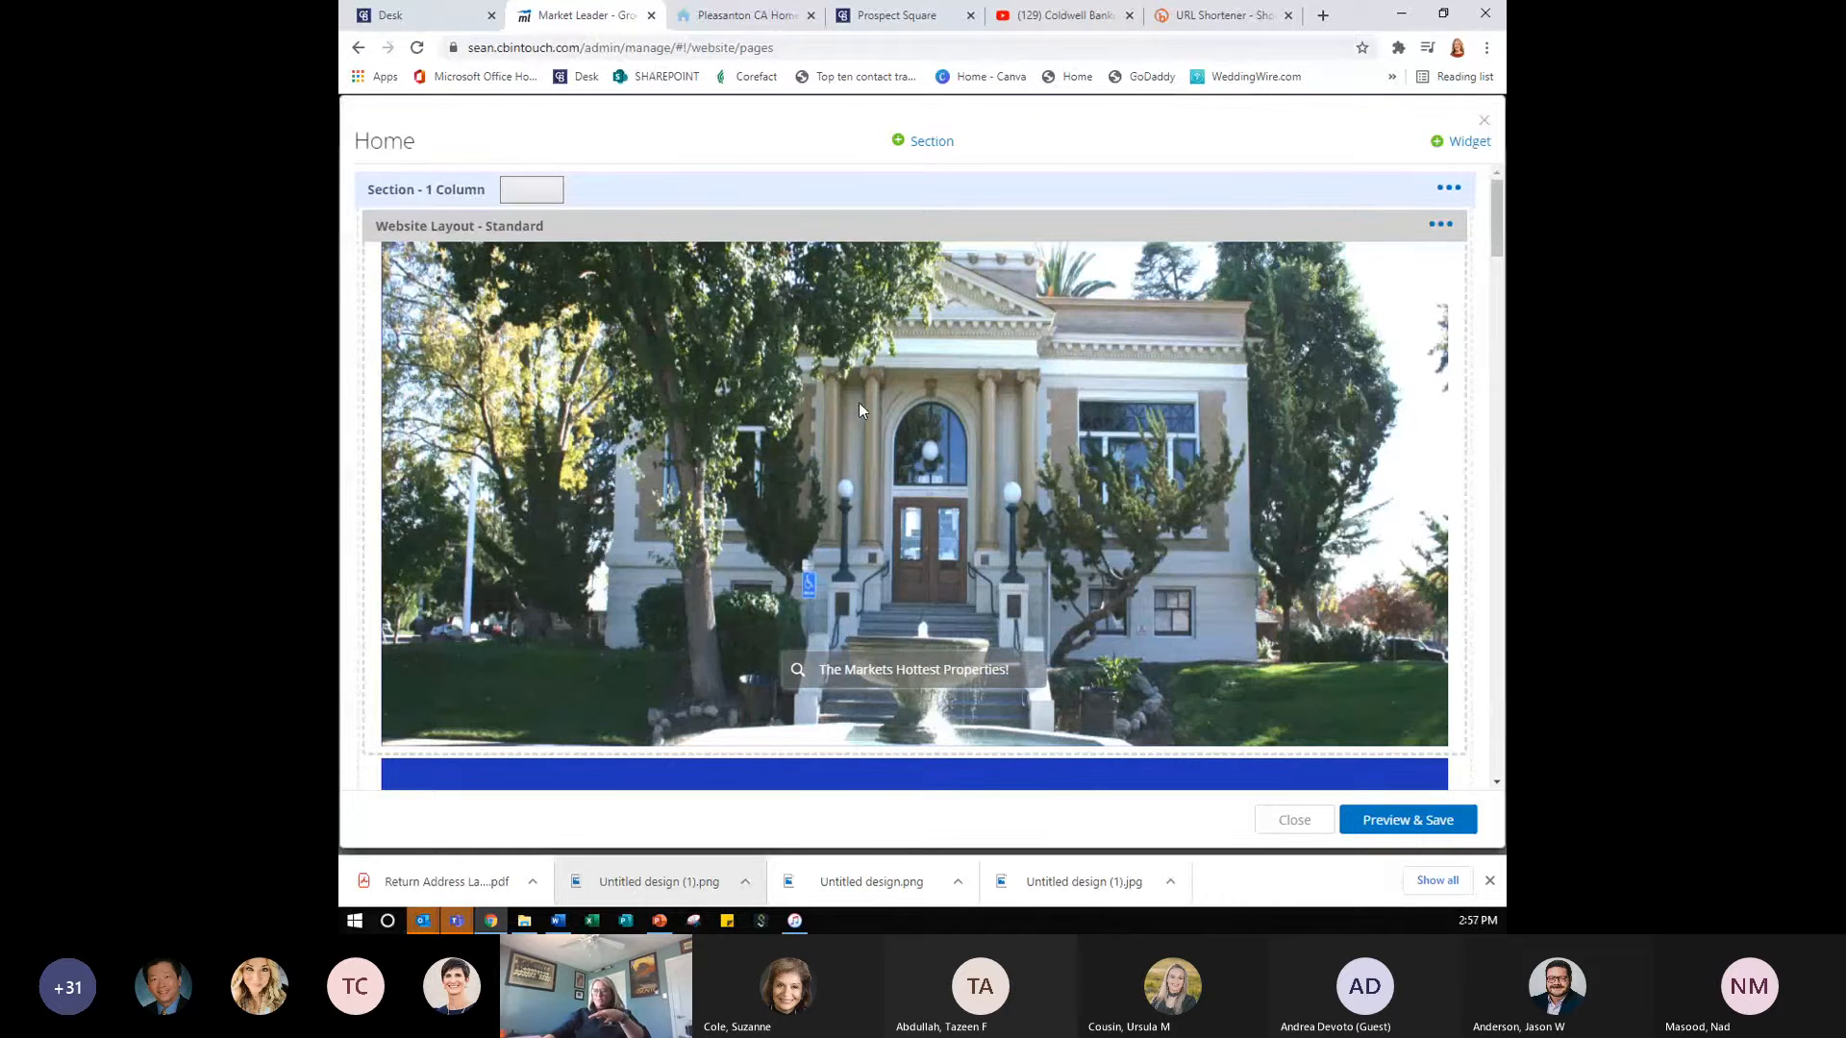
scroll(856, 396, down, 5)
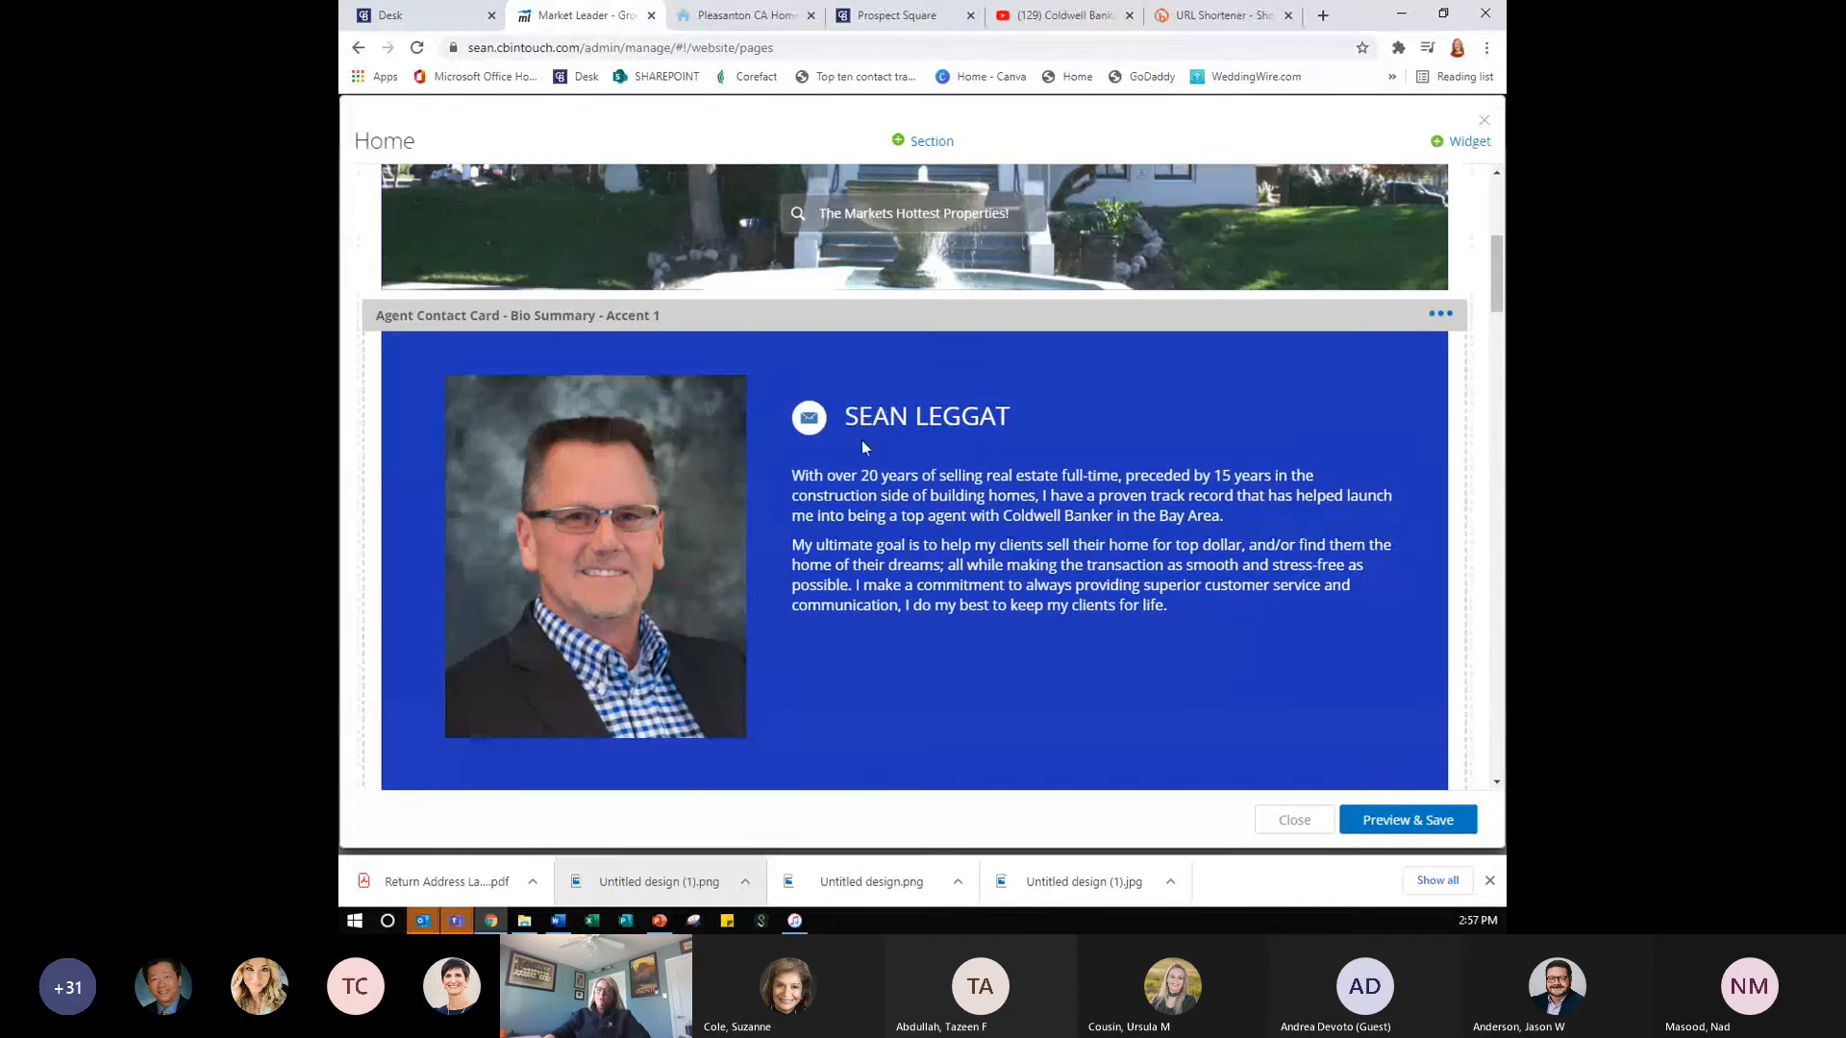
scroll(890, 538, down, 6)
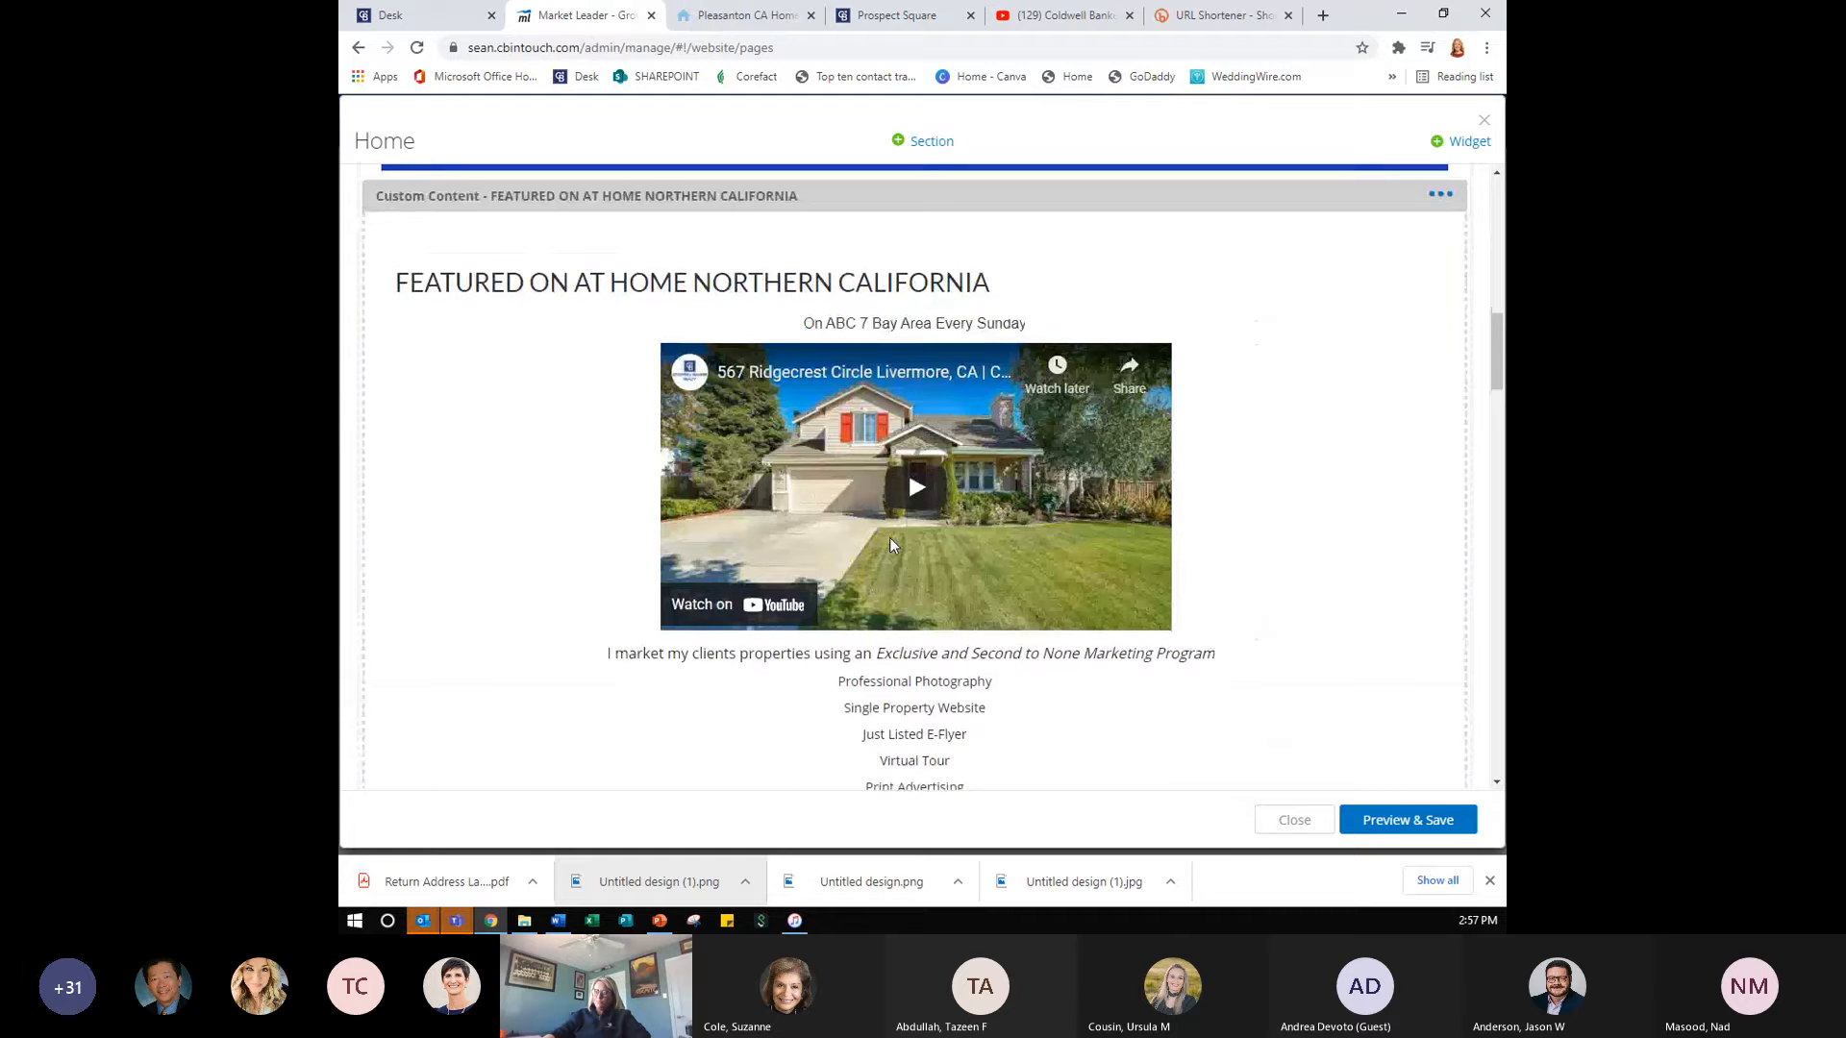
scroll(891, 538, down, 4)
scroll(890, 538, up, 3)
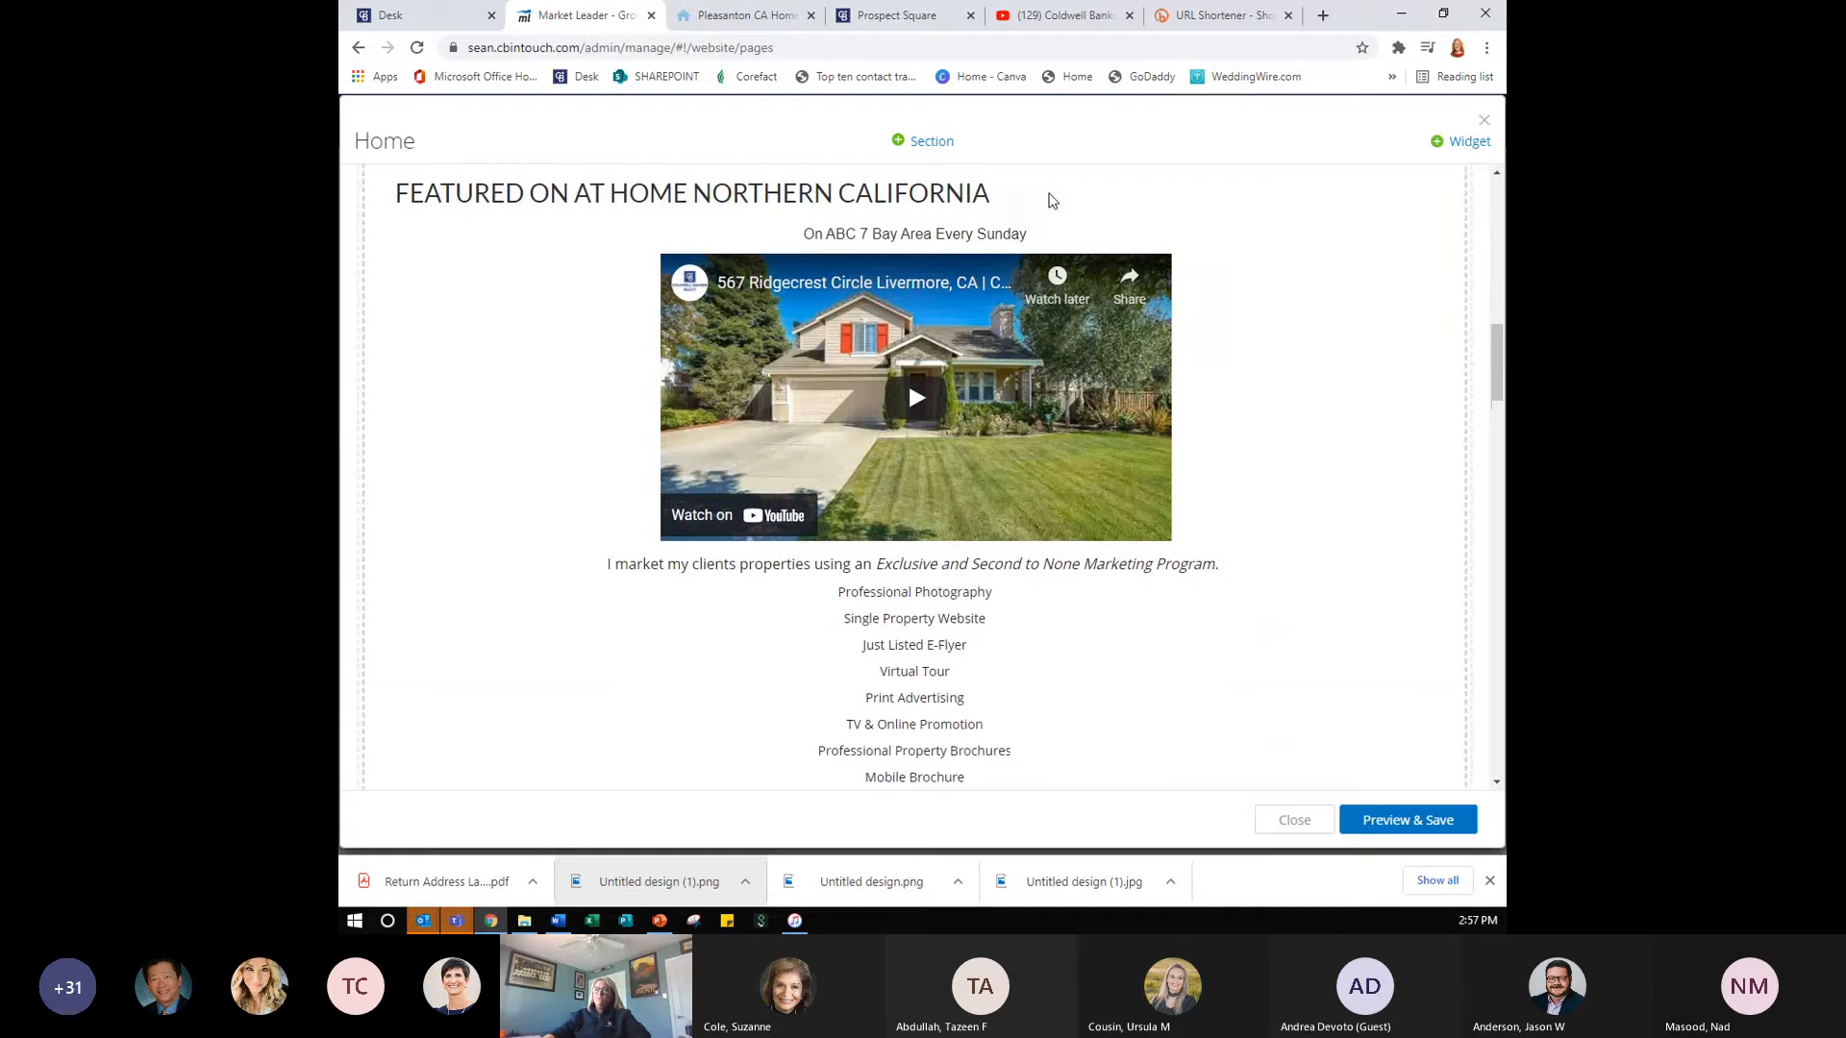
scroll(1262, 364, up, 2)
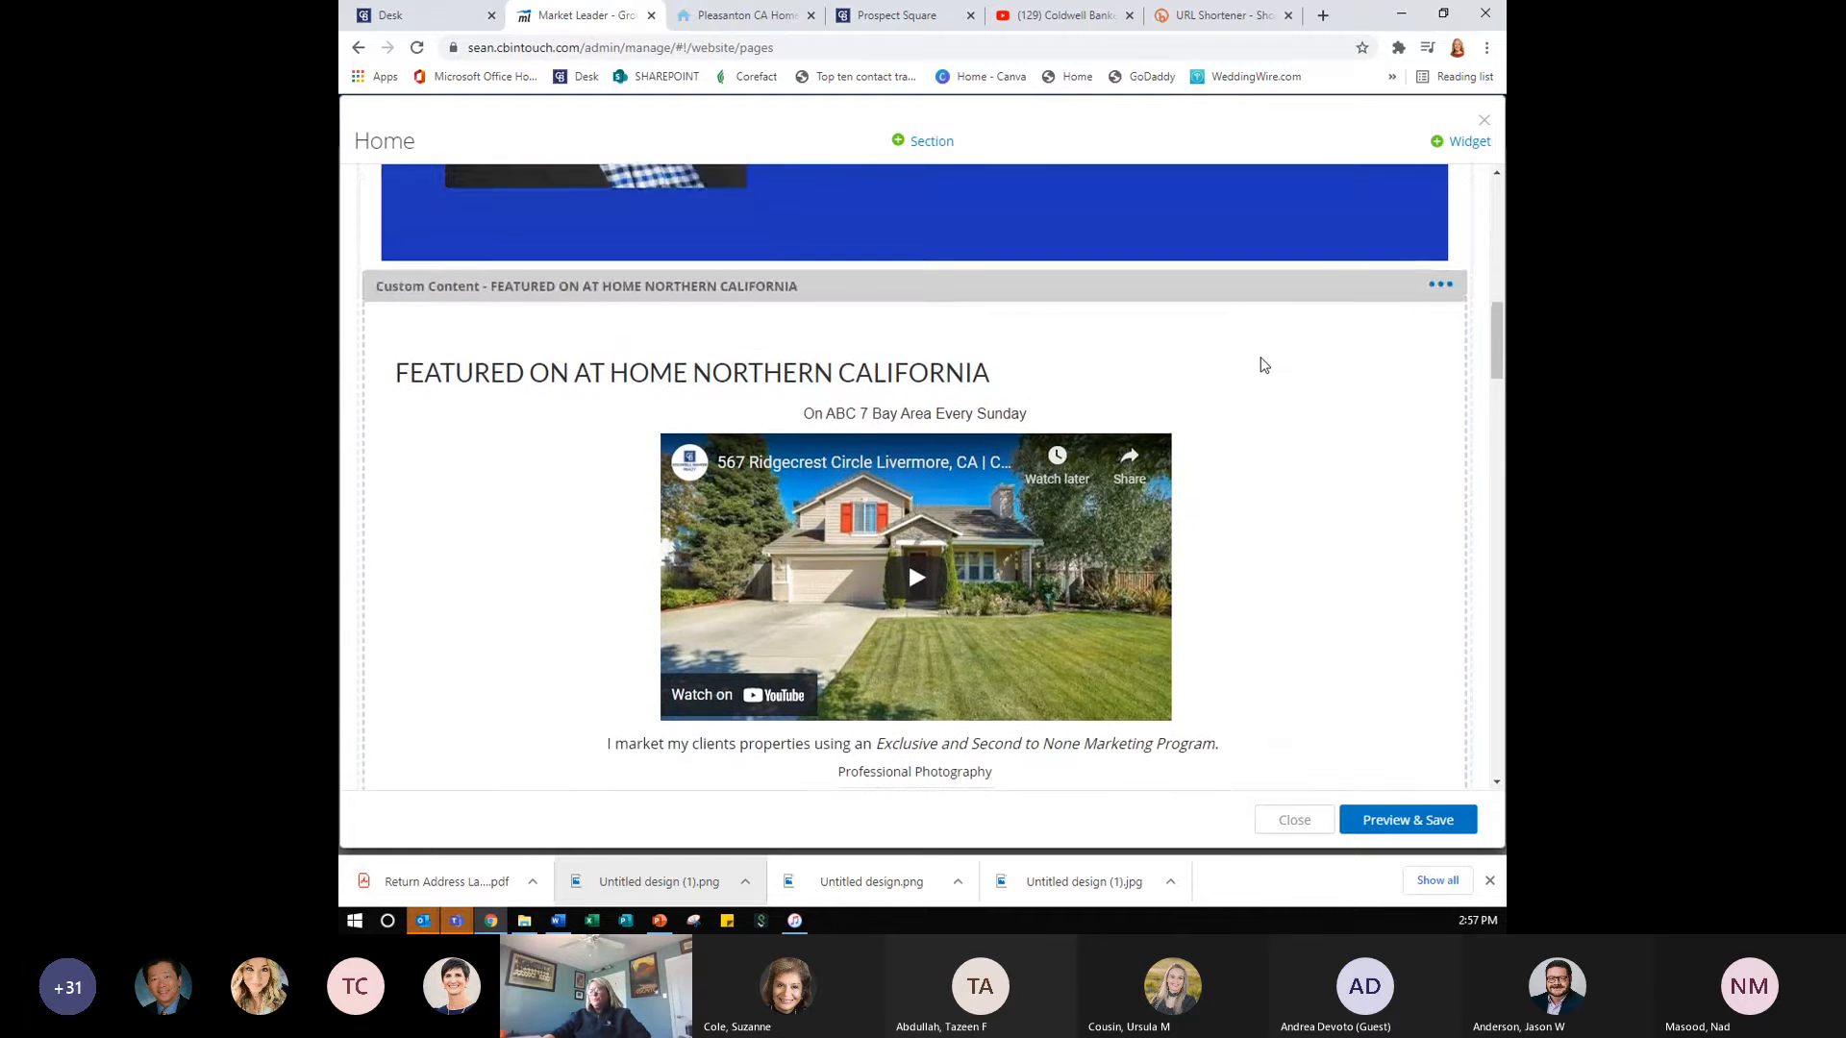
scroll(1262, 363, down, 2)
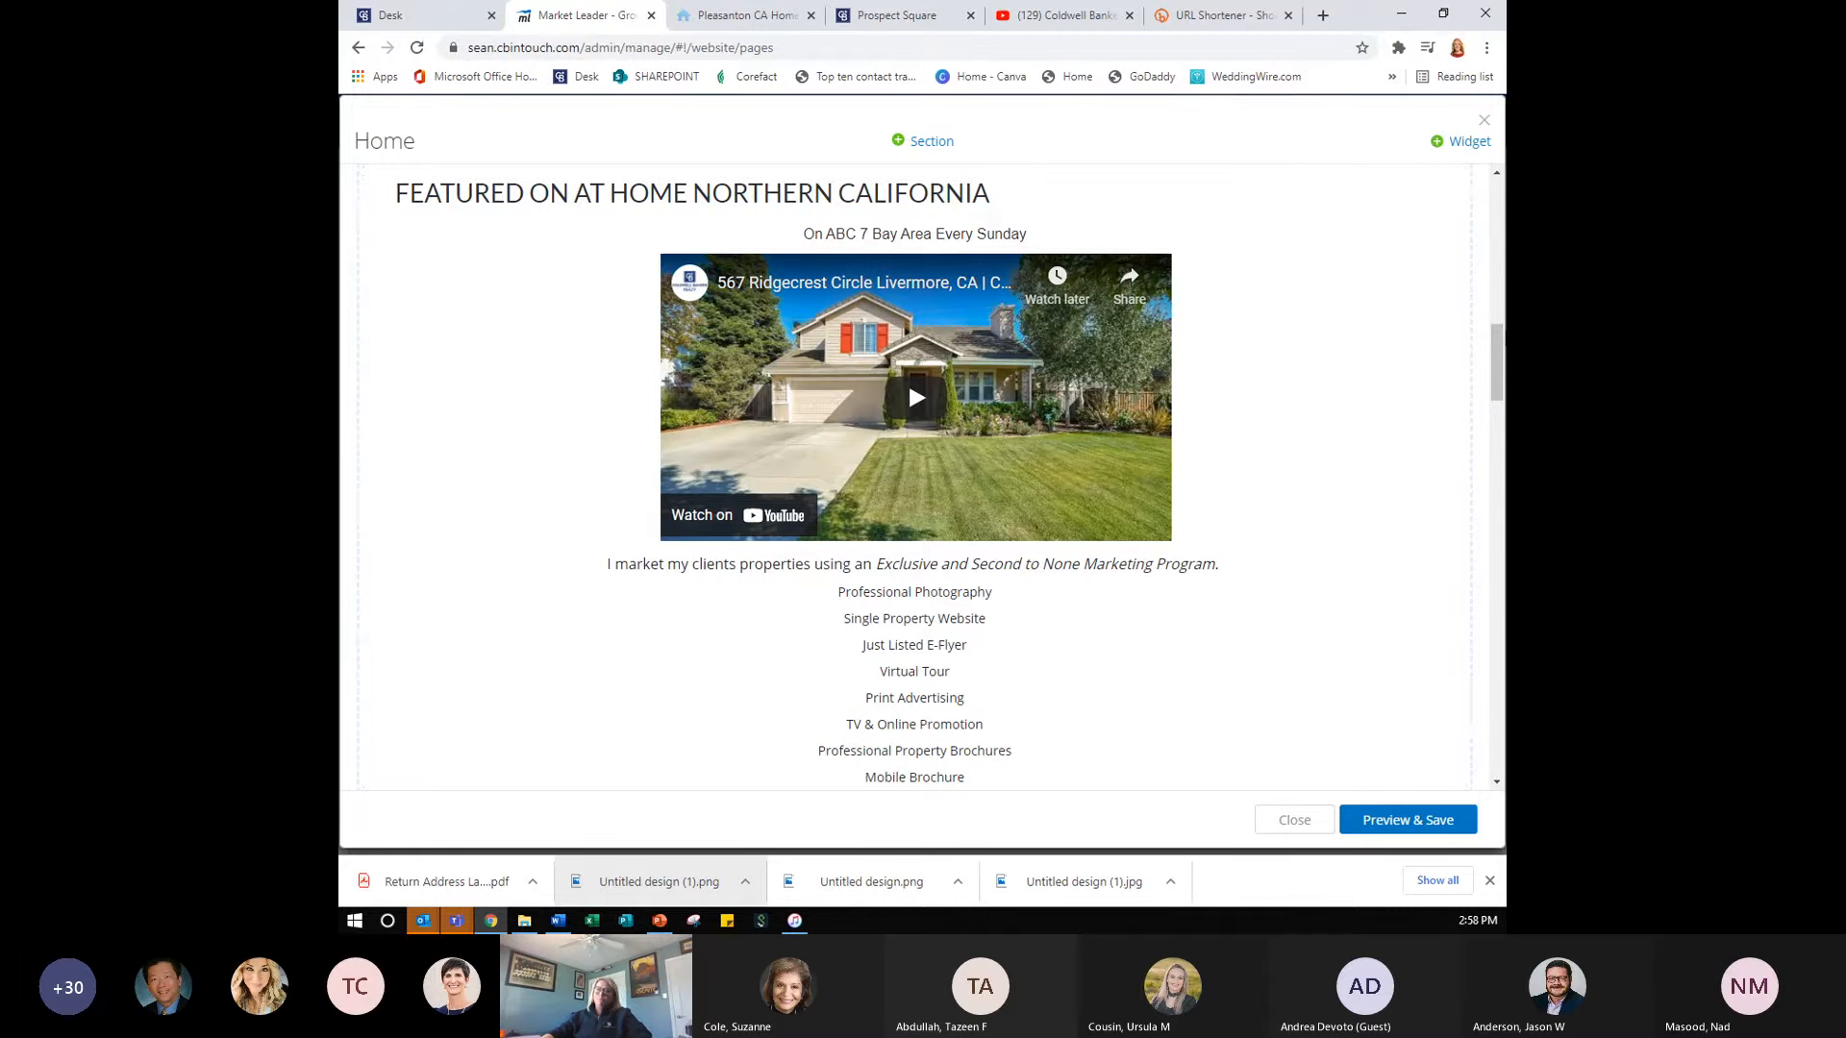
scroll(1083, 377, up, 1)
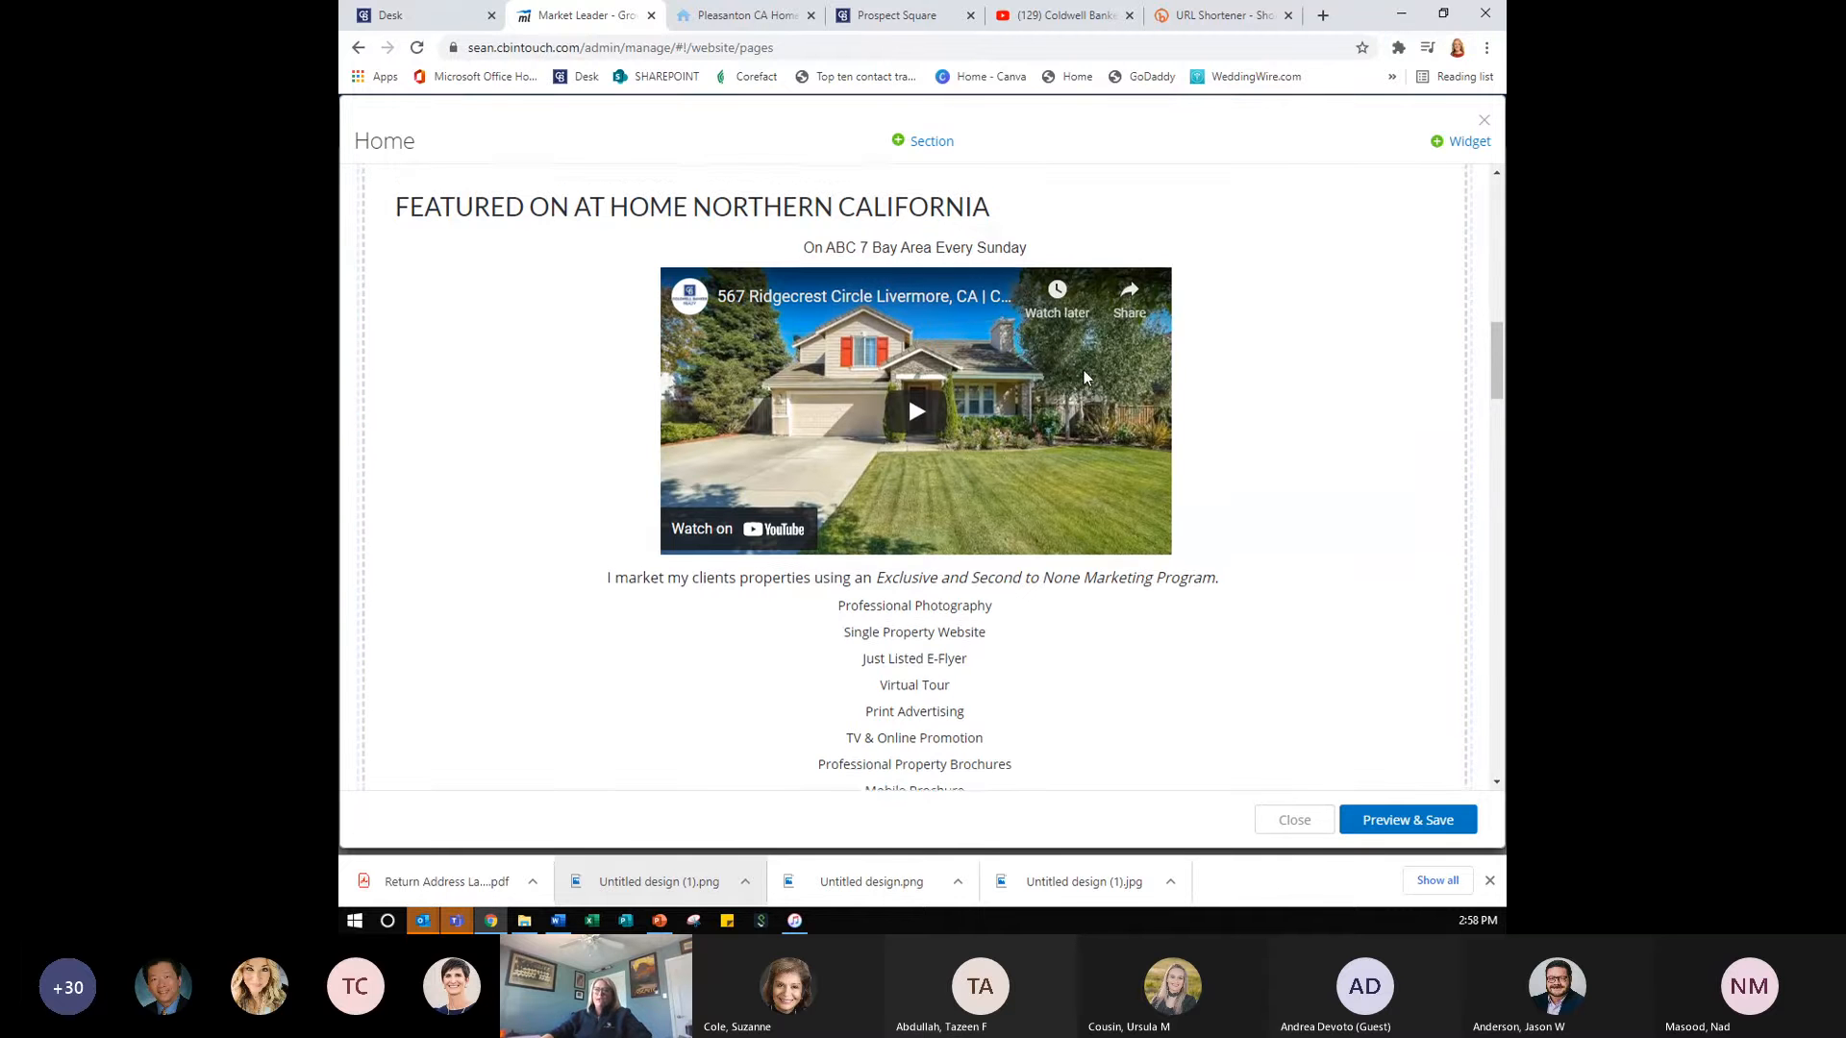
scroll(1084, 375, up, 2)
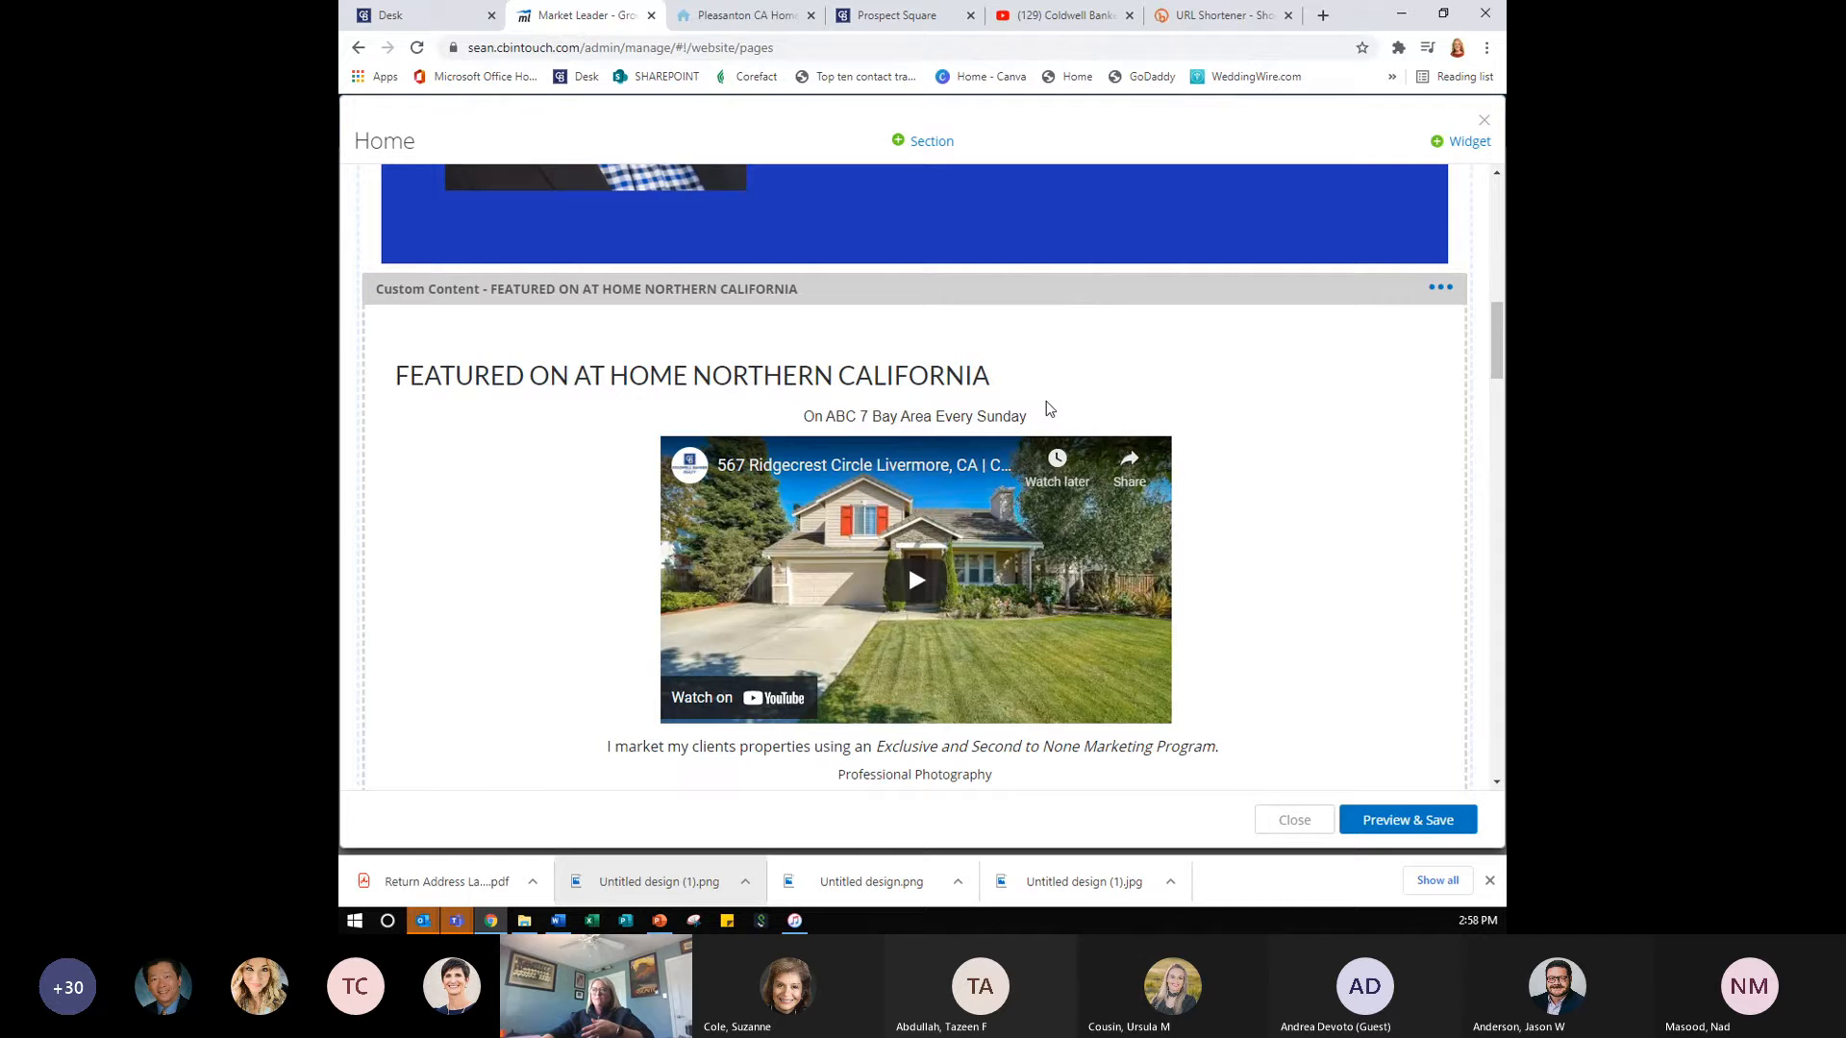
- Examine the remaining Home page widgets, from Communities Served and Recent Sales to Featured Properties and Testimonials
scroll(1056, 406, down, 5)
scroll(1054, 402, down, 8)
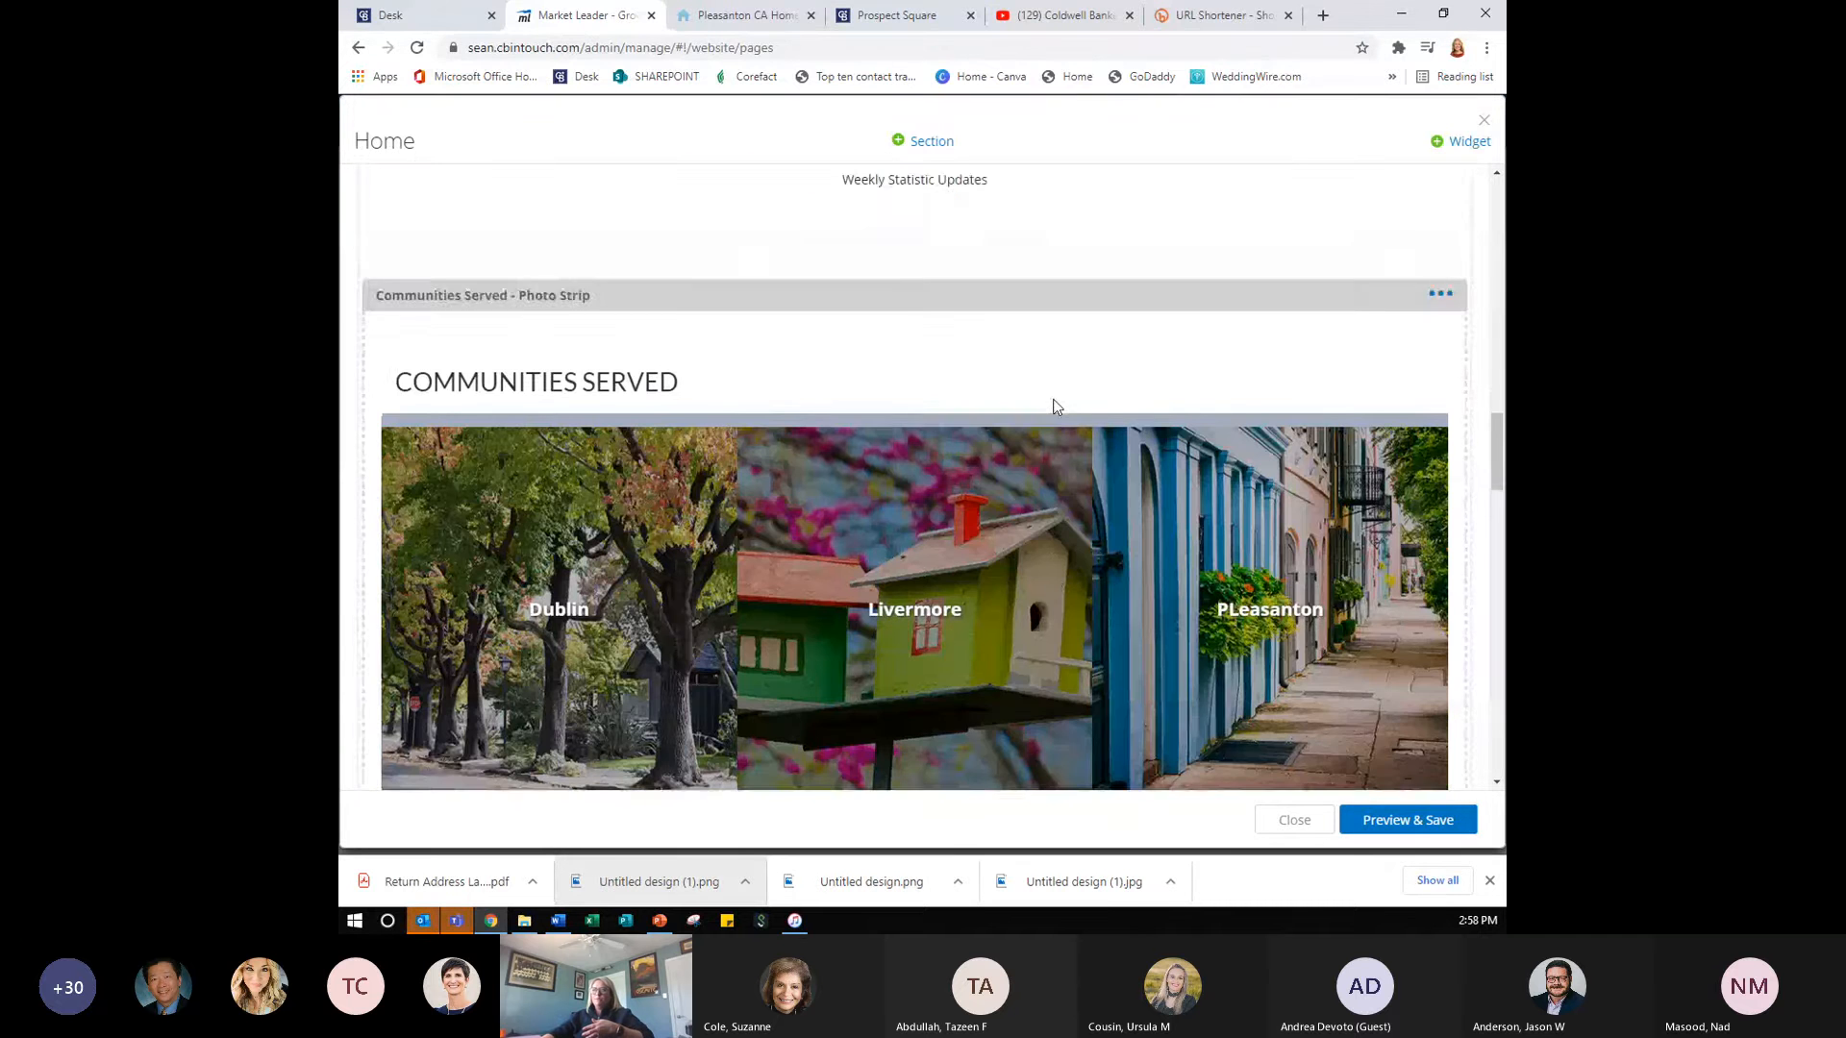
scroll(943, 454, down, 6)
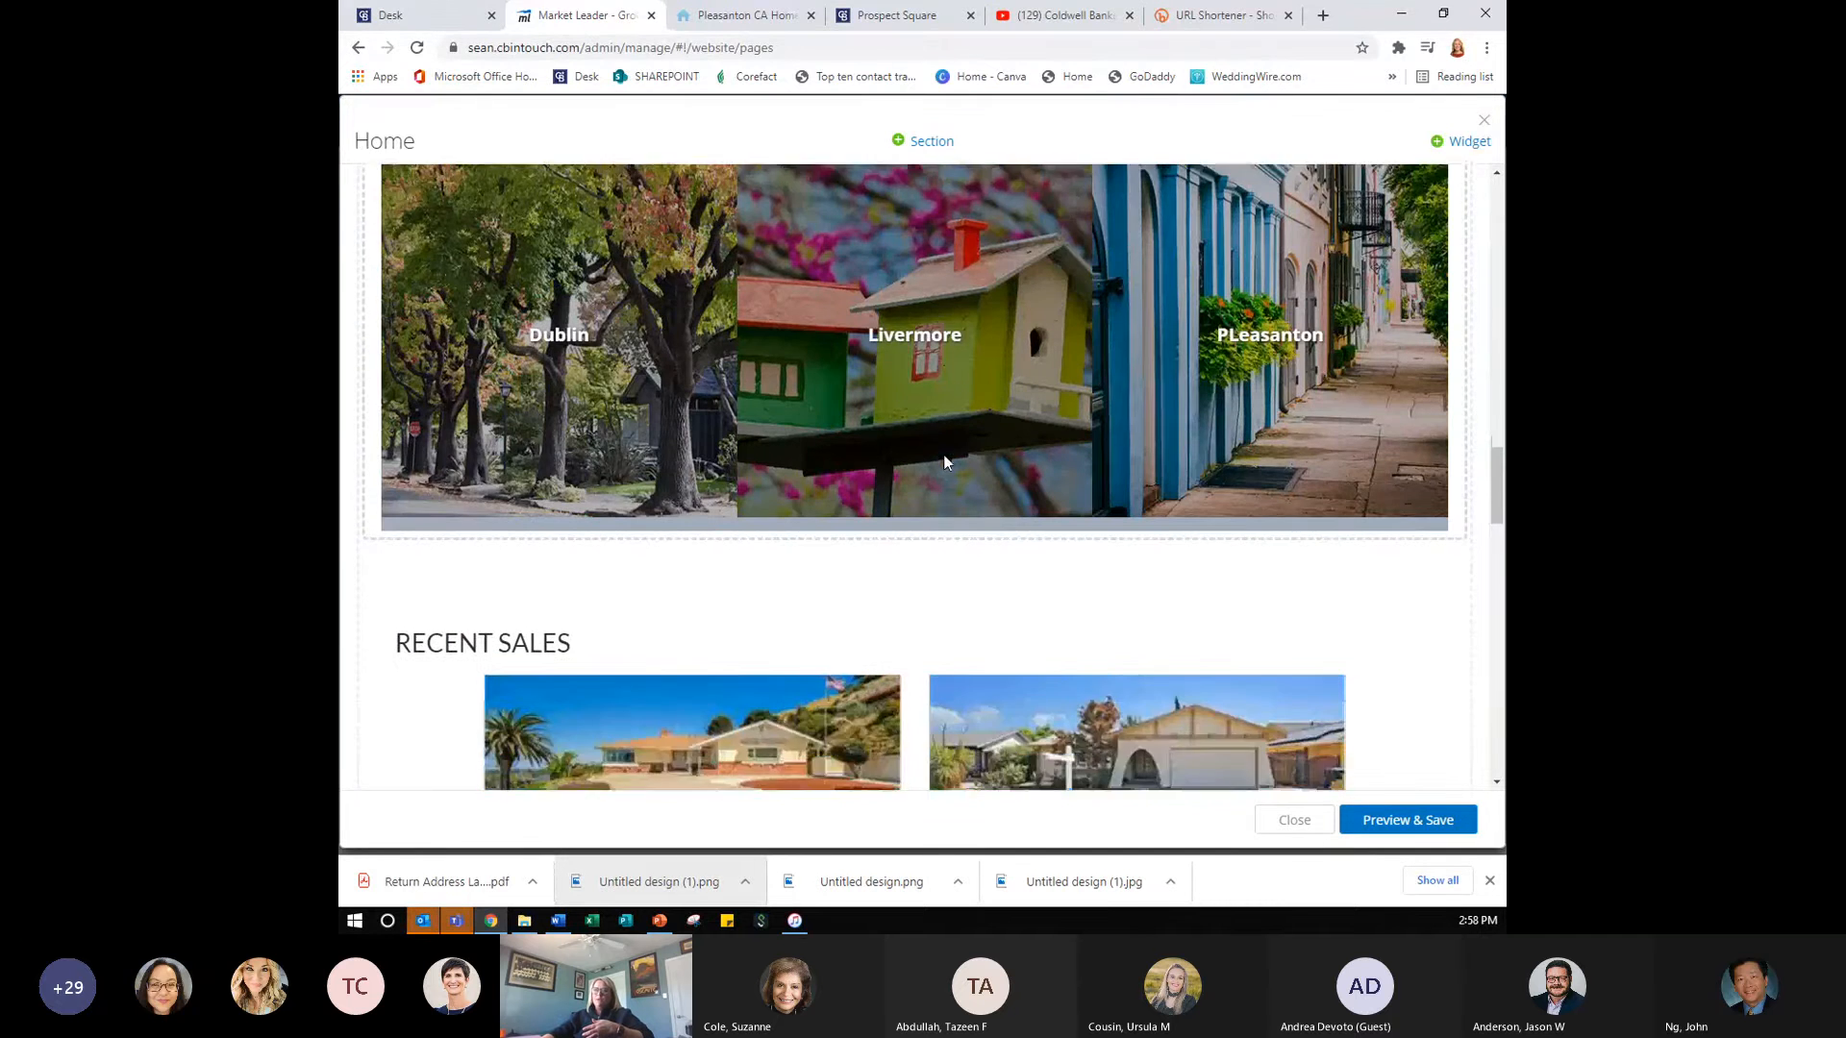
scroll(943, 462, down, 15)
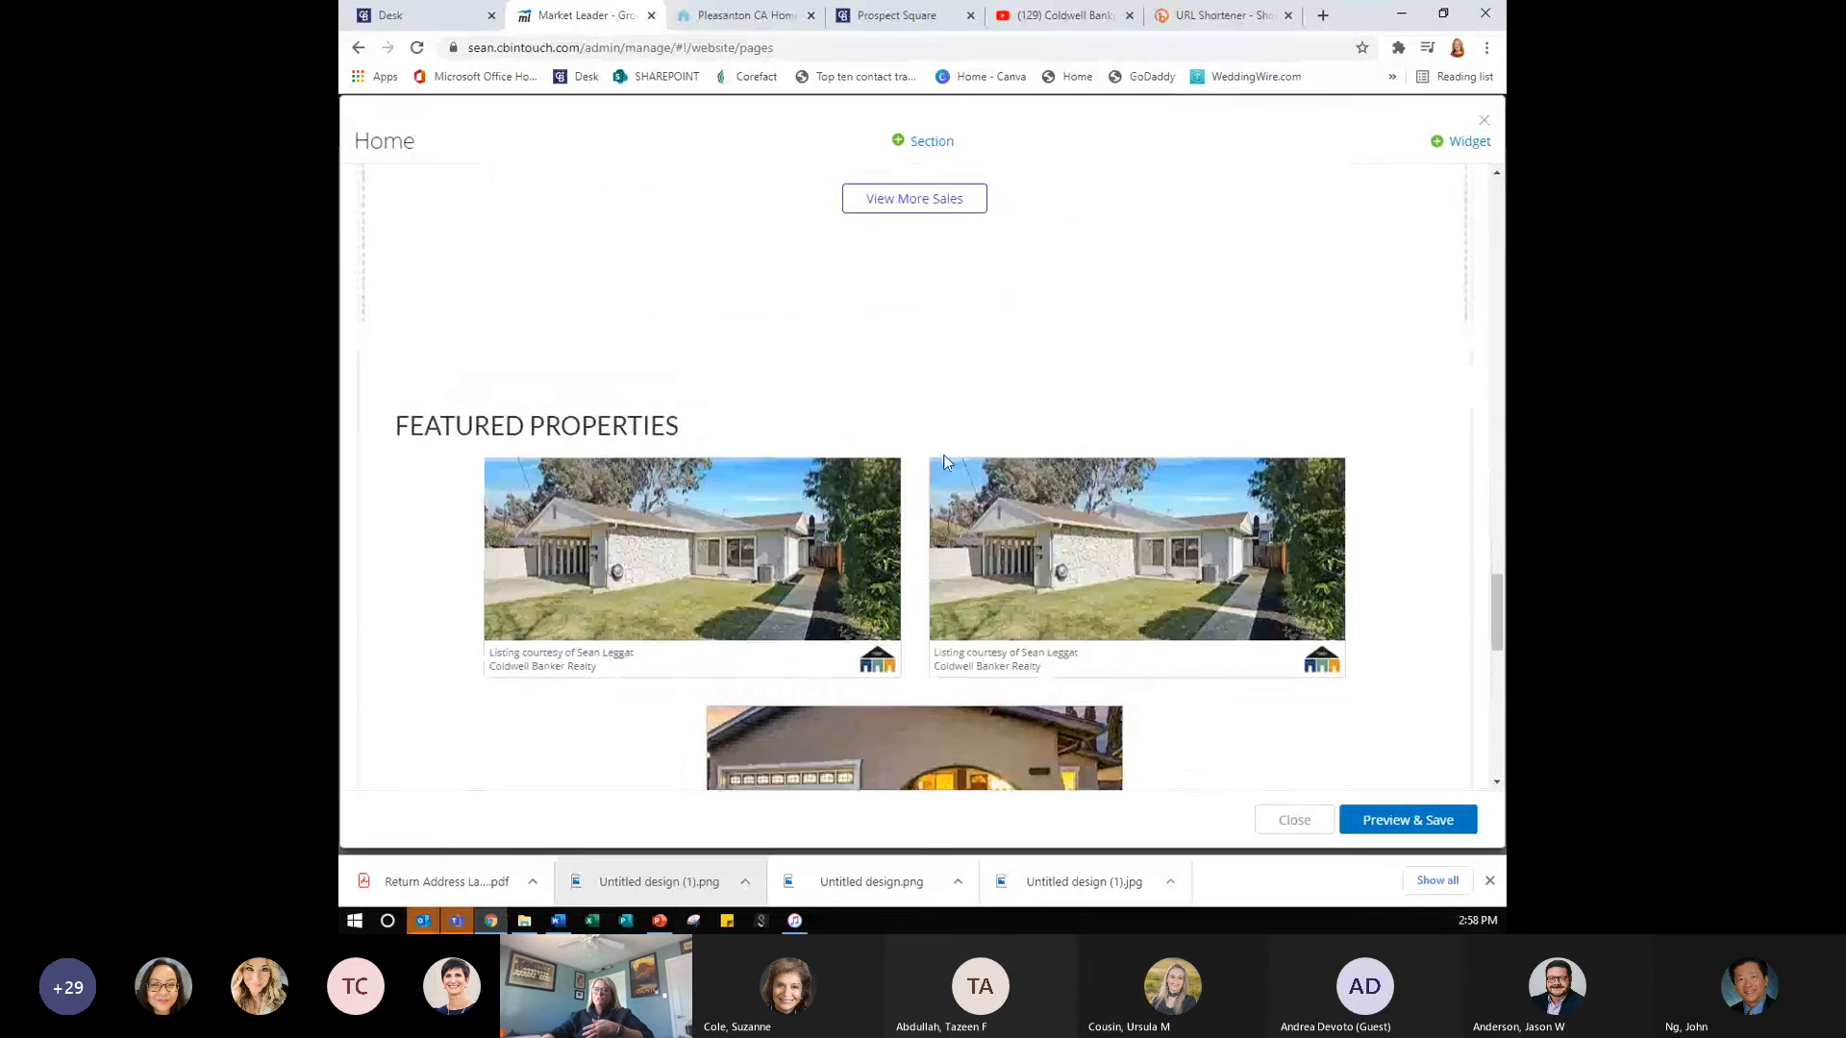
scroll(943, 462, down, 3)
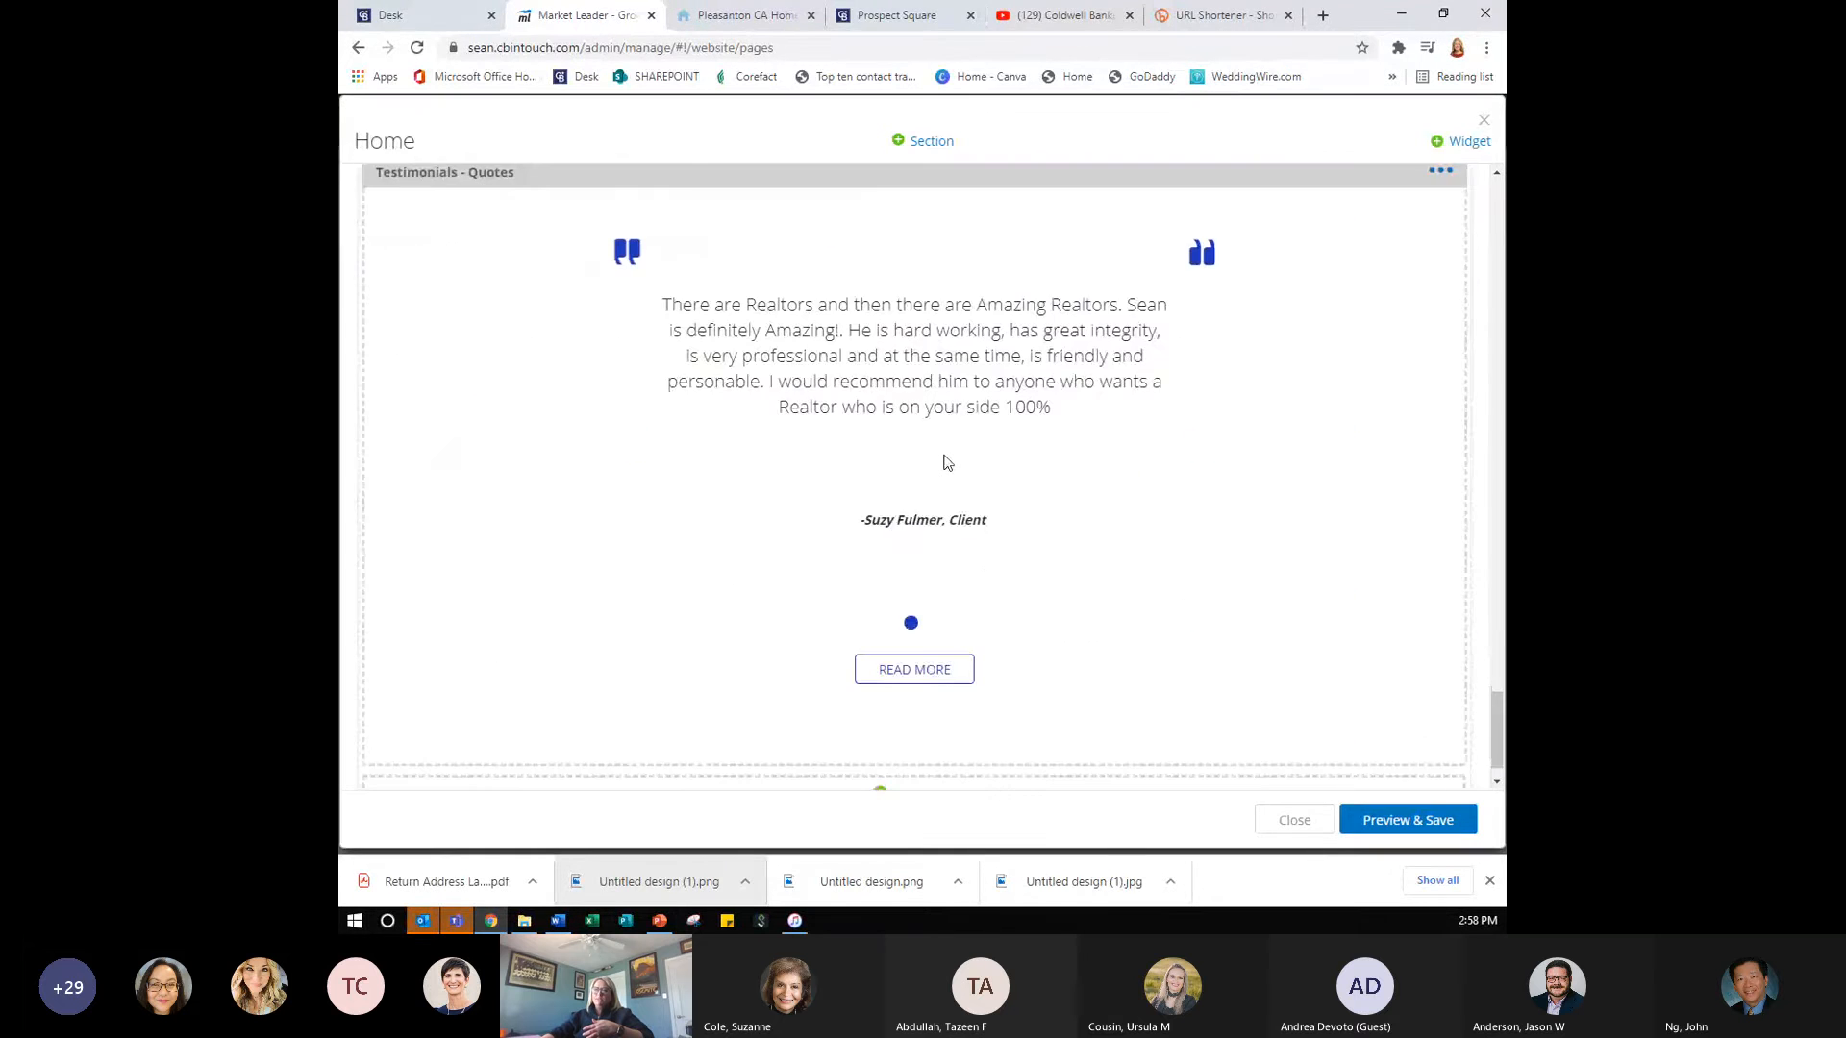
scroll(943, 463, down, 1)
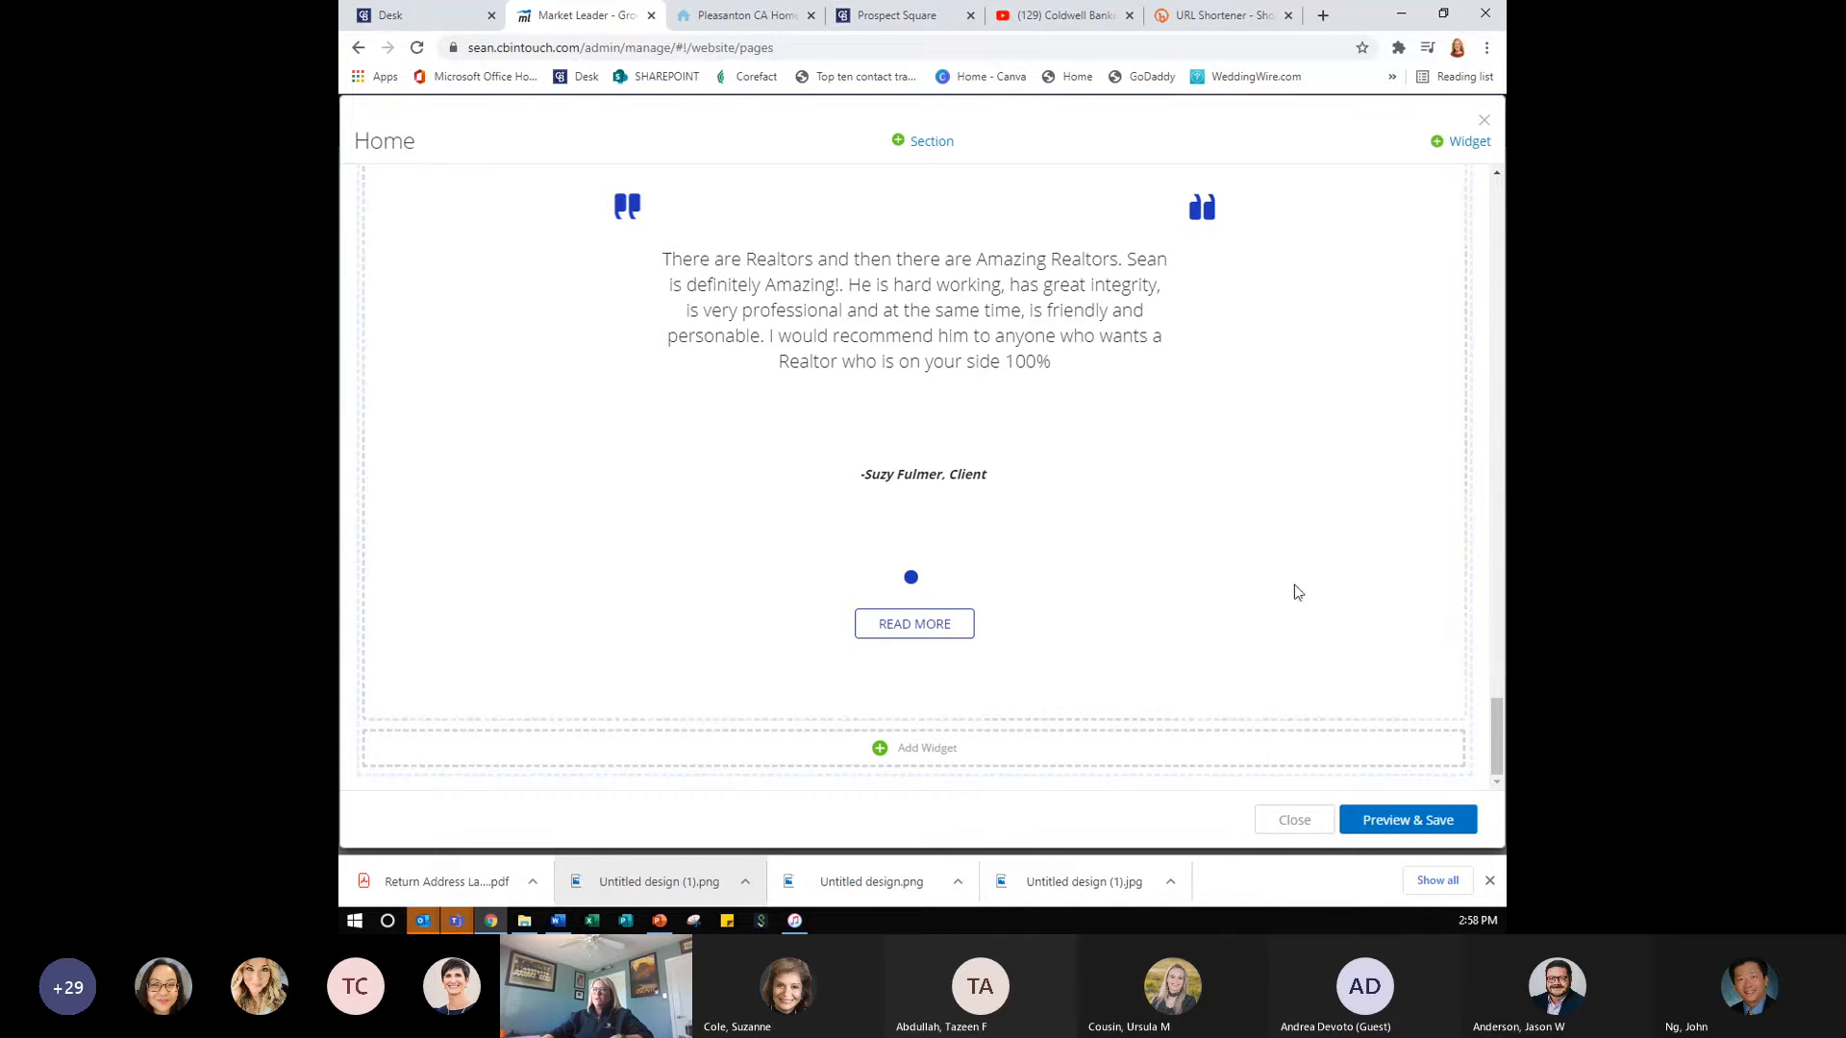
- Add a Search Properties widget to the Home page with the headline "Discover Your Dream Home"
click(1453, 154)
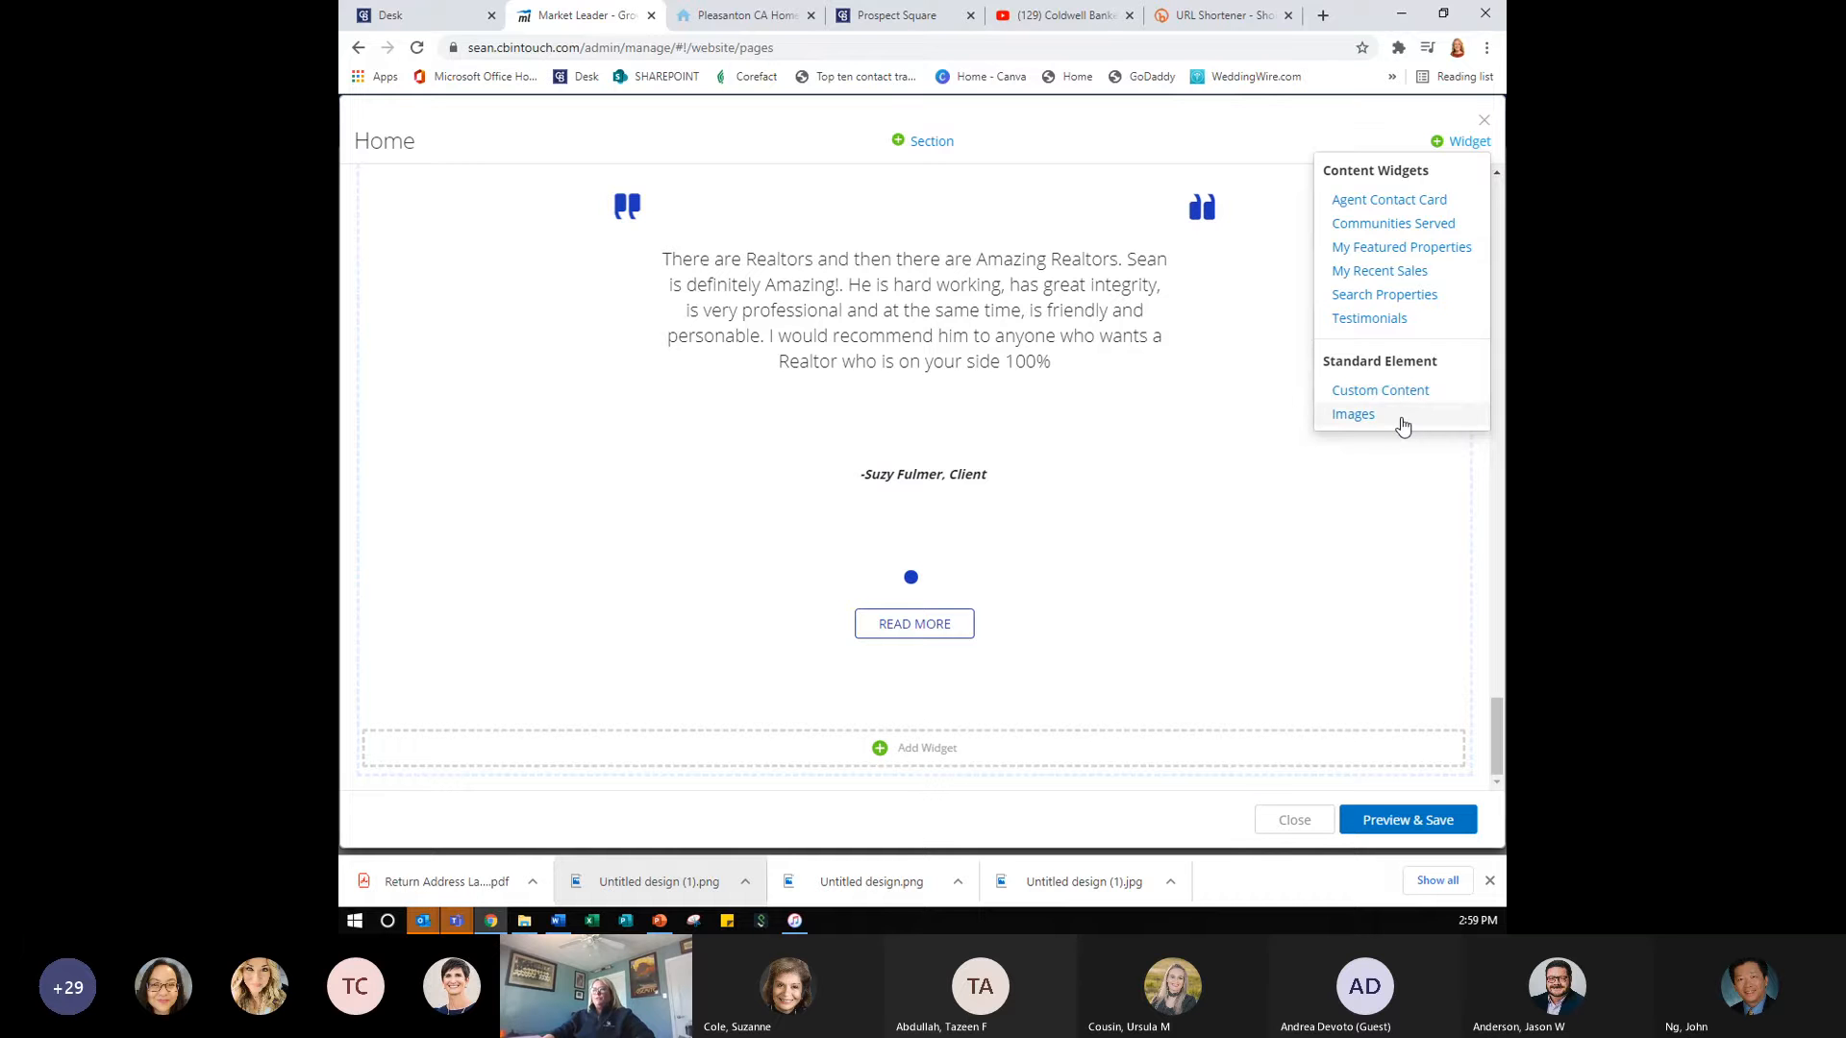
click(1416, 298)
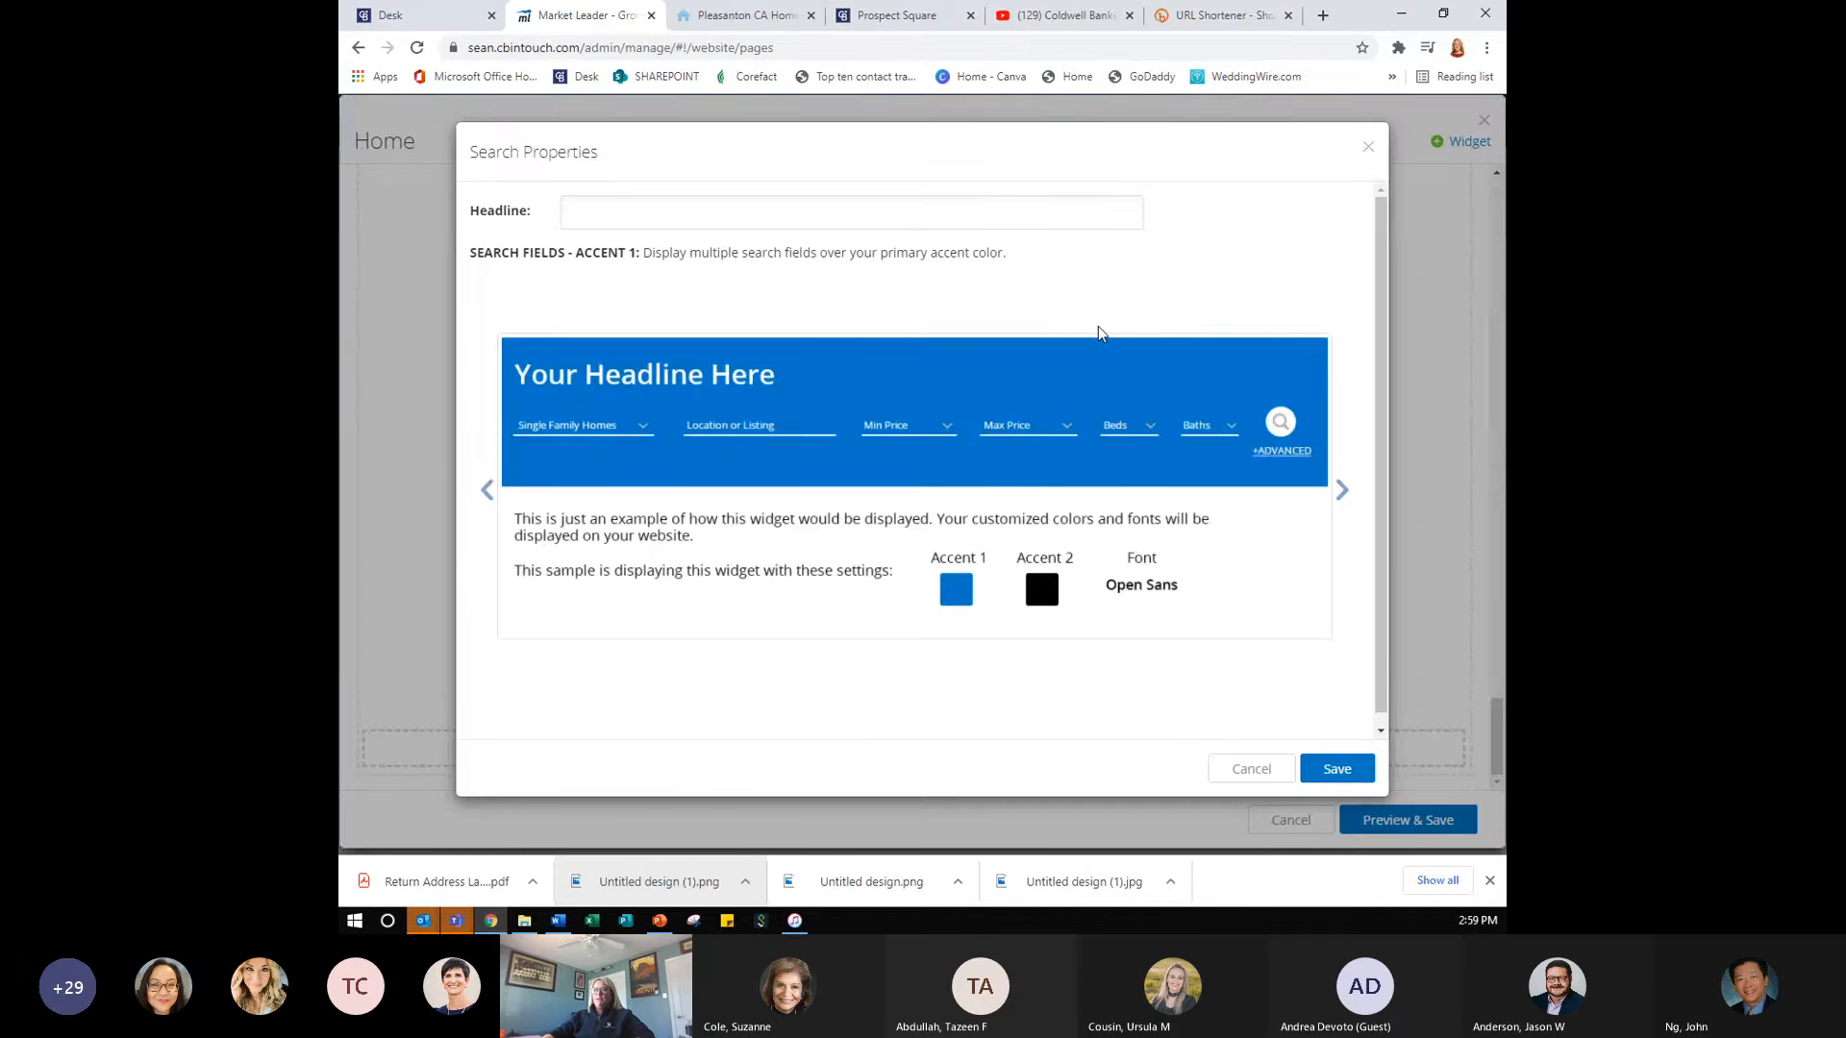
click(835, 206)
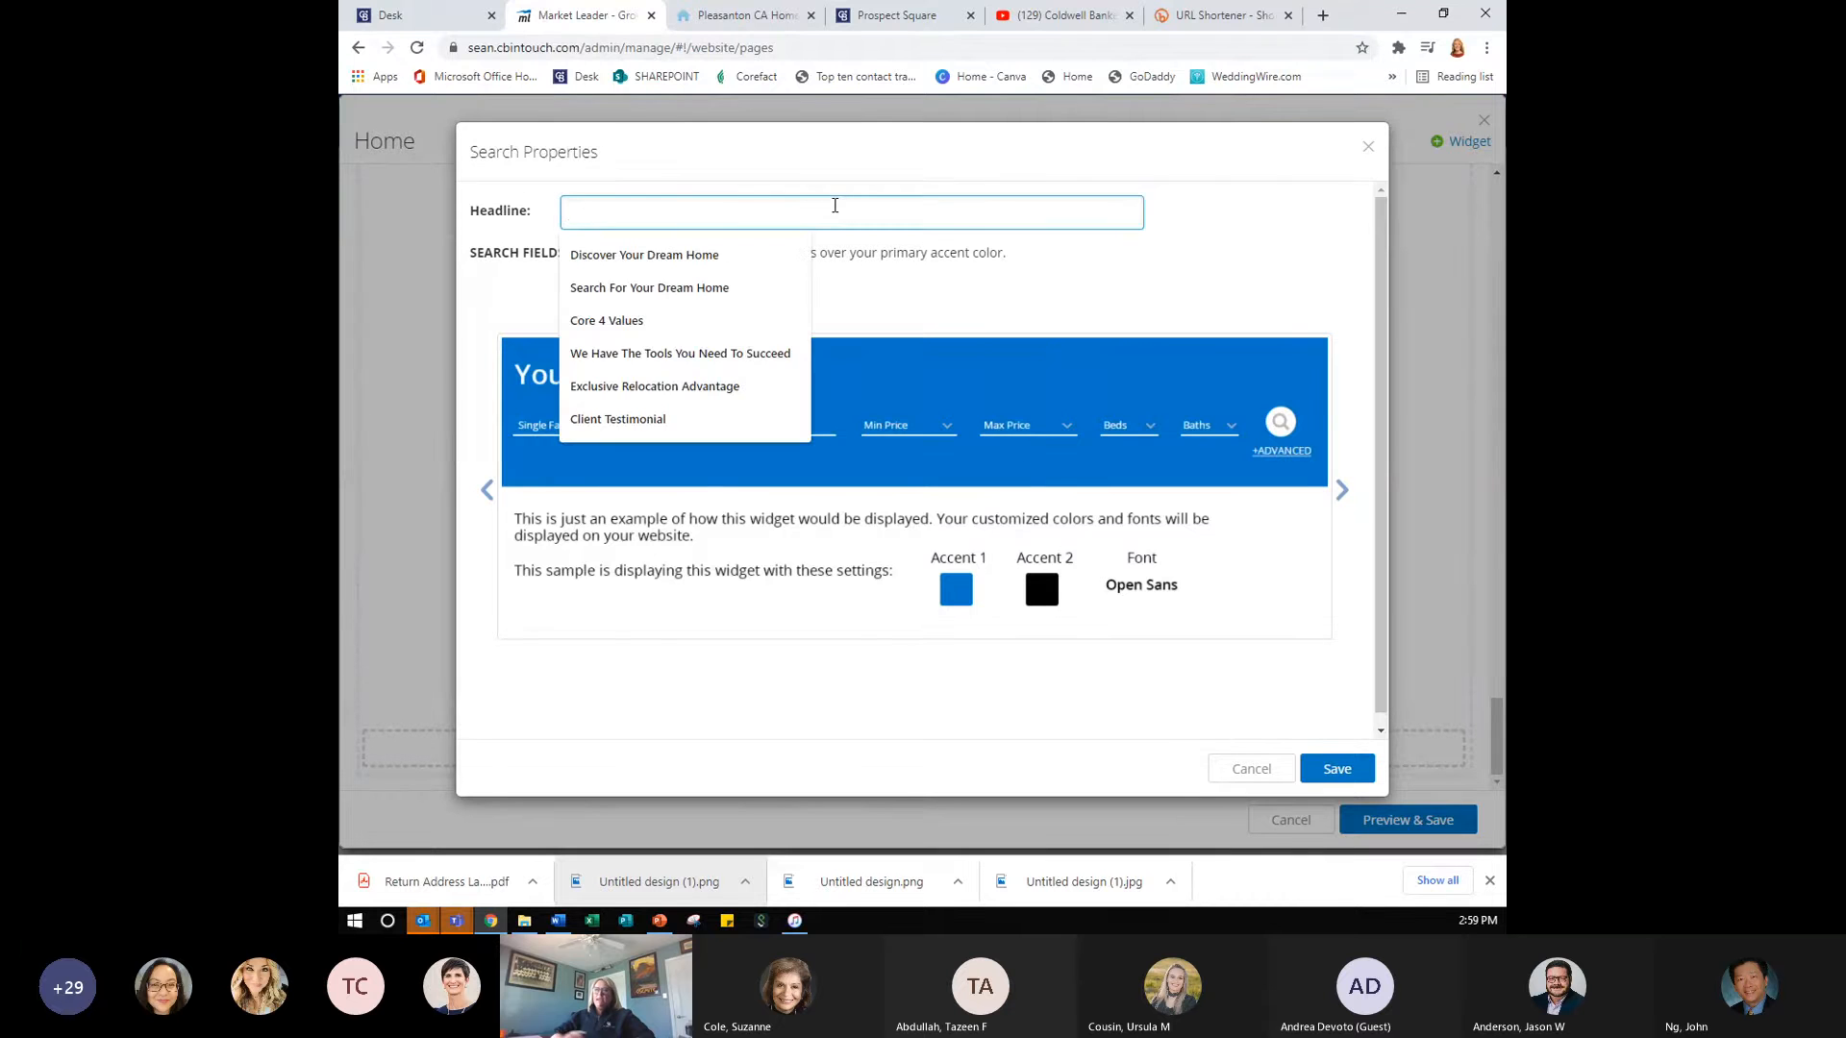
click(804, 252)
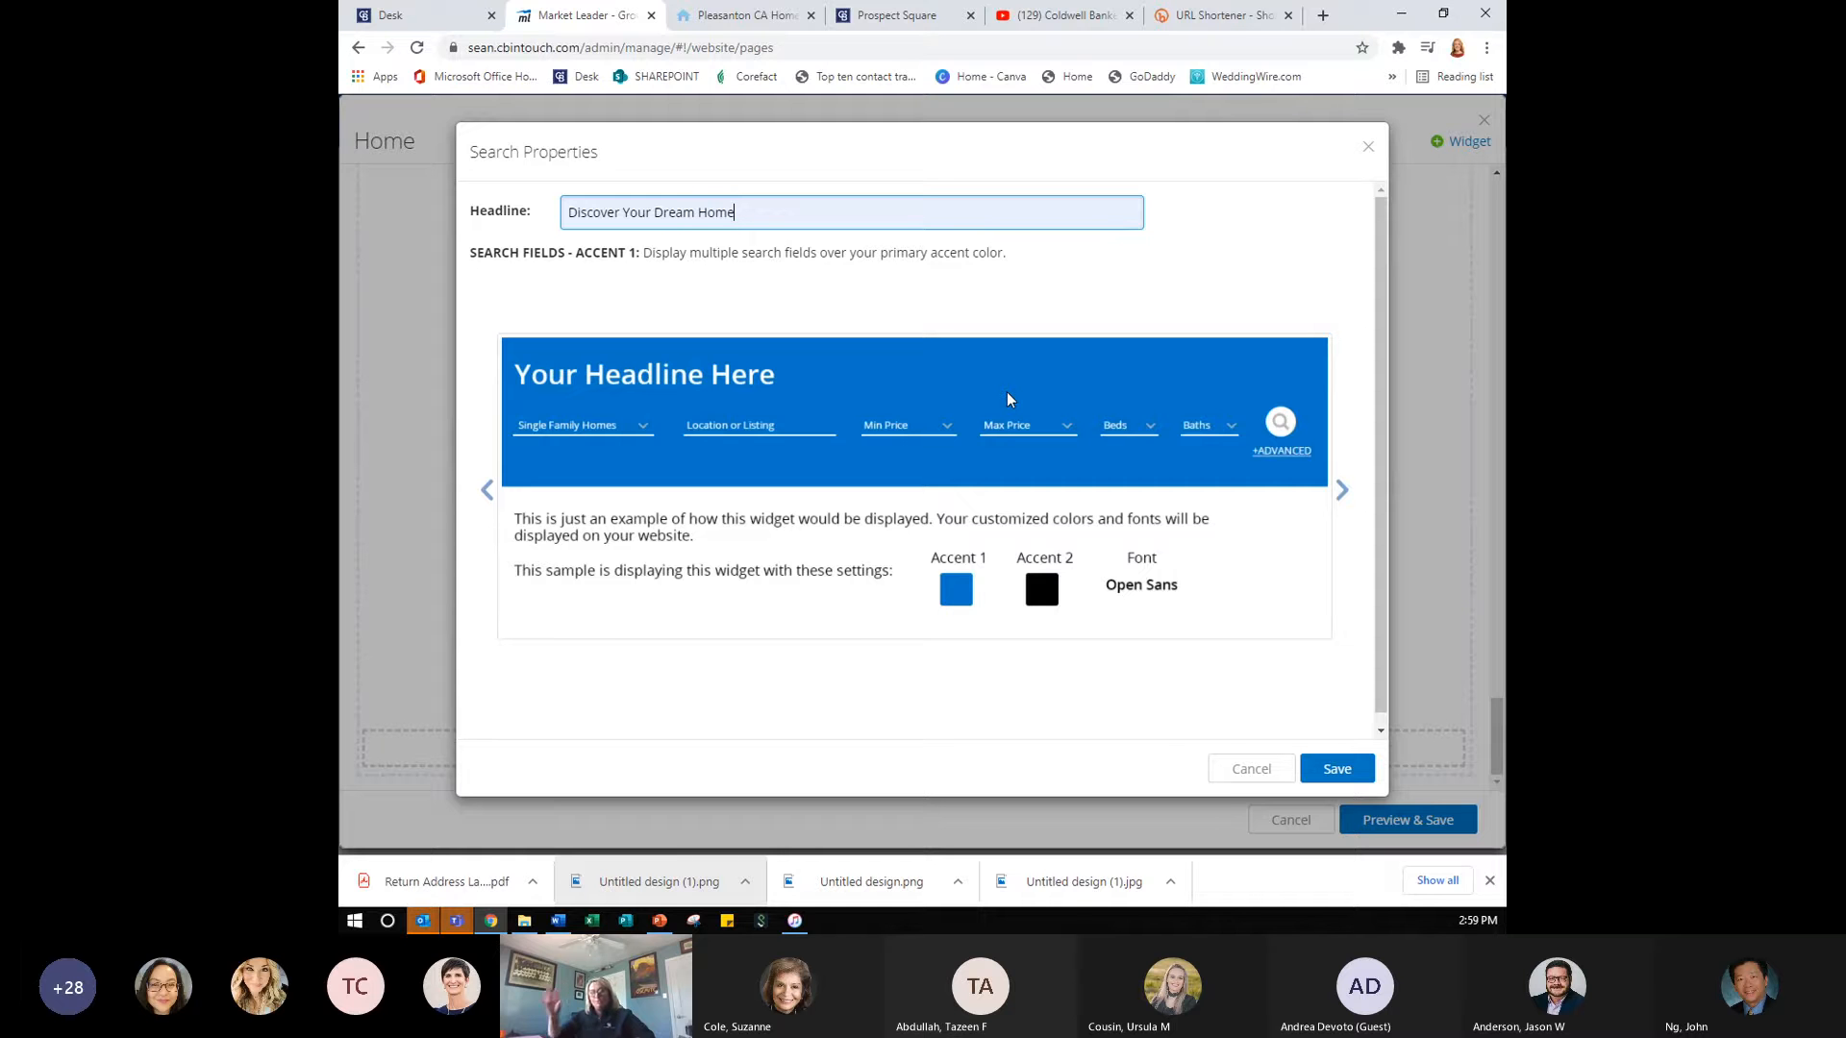
- Compare the search widget's Accent 2, White and Search Bar styles, and save the widget with the Search Fields - Accent 1 style
click(1342, 494)
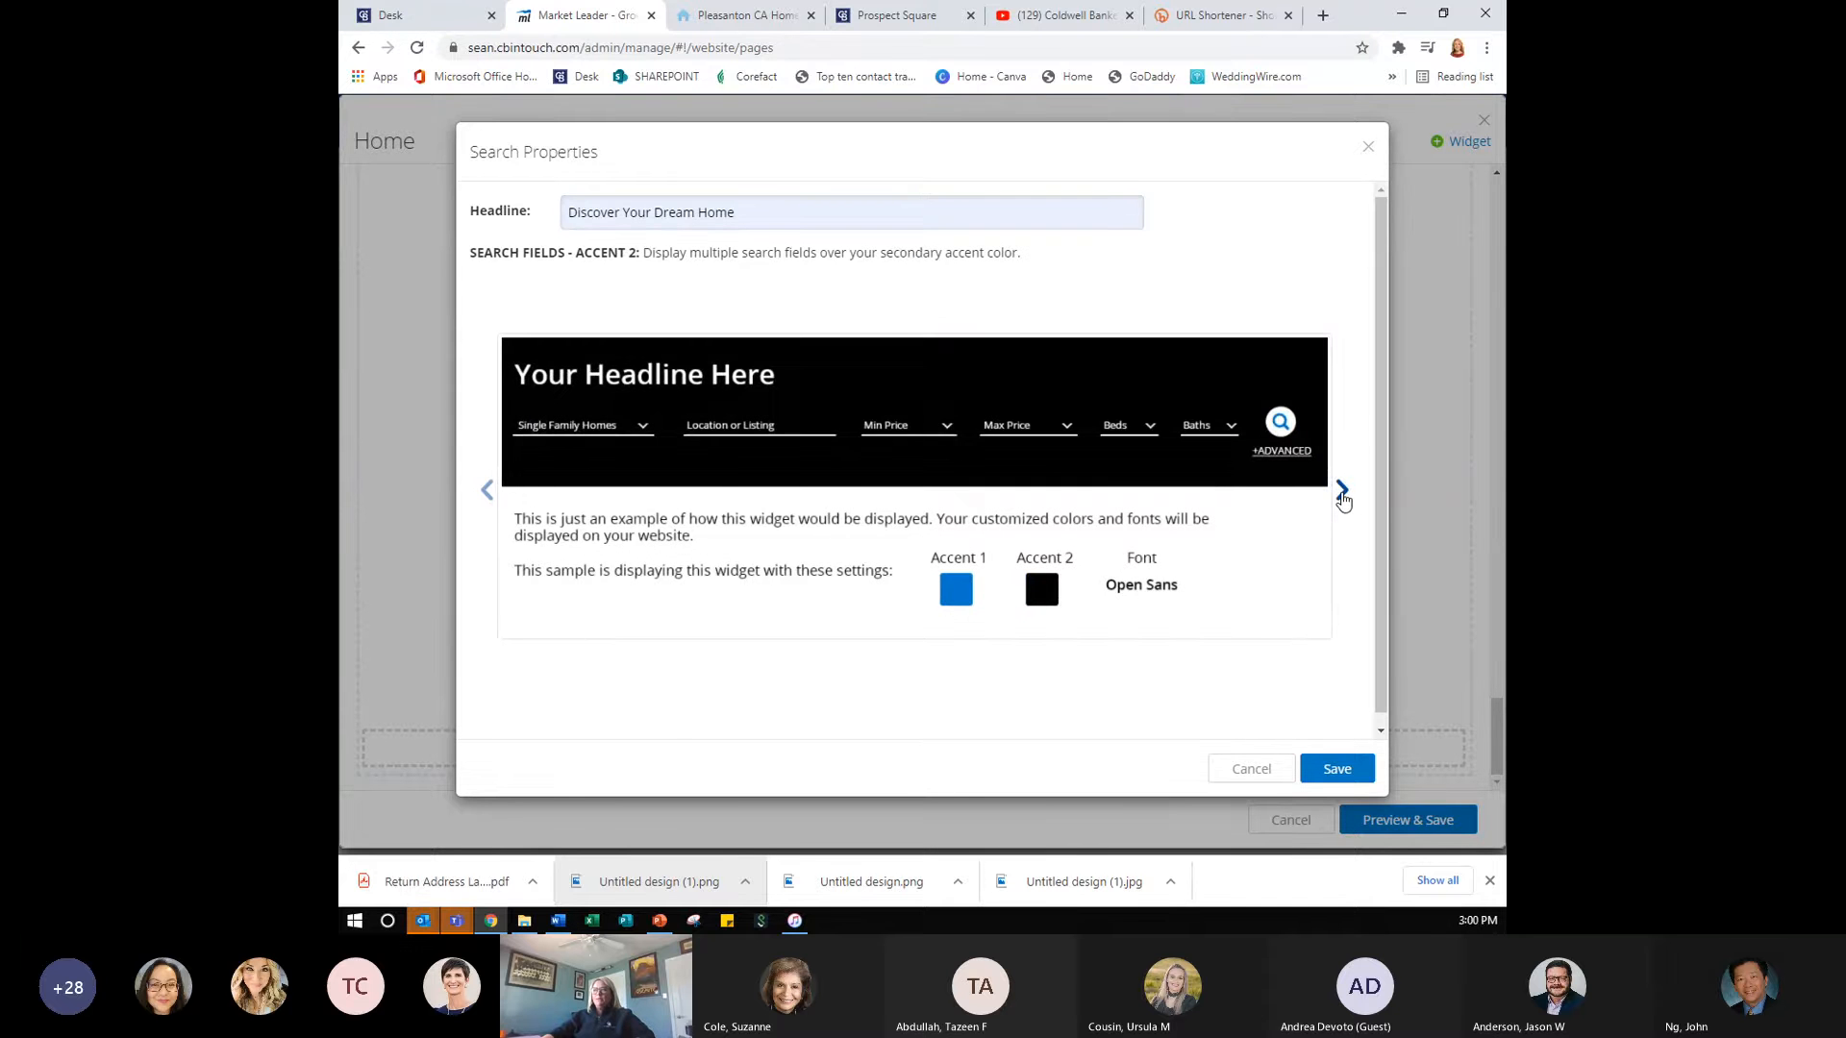
click(1342, 494)
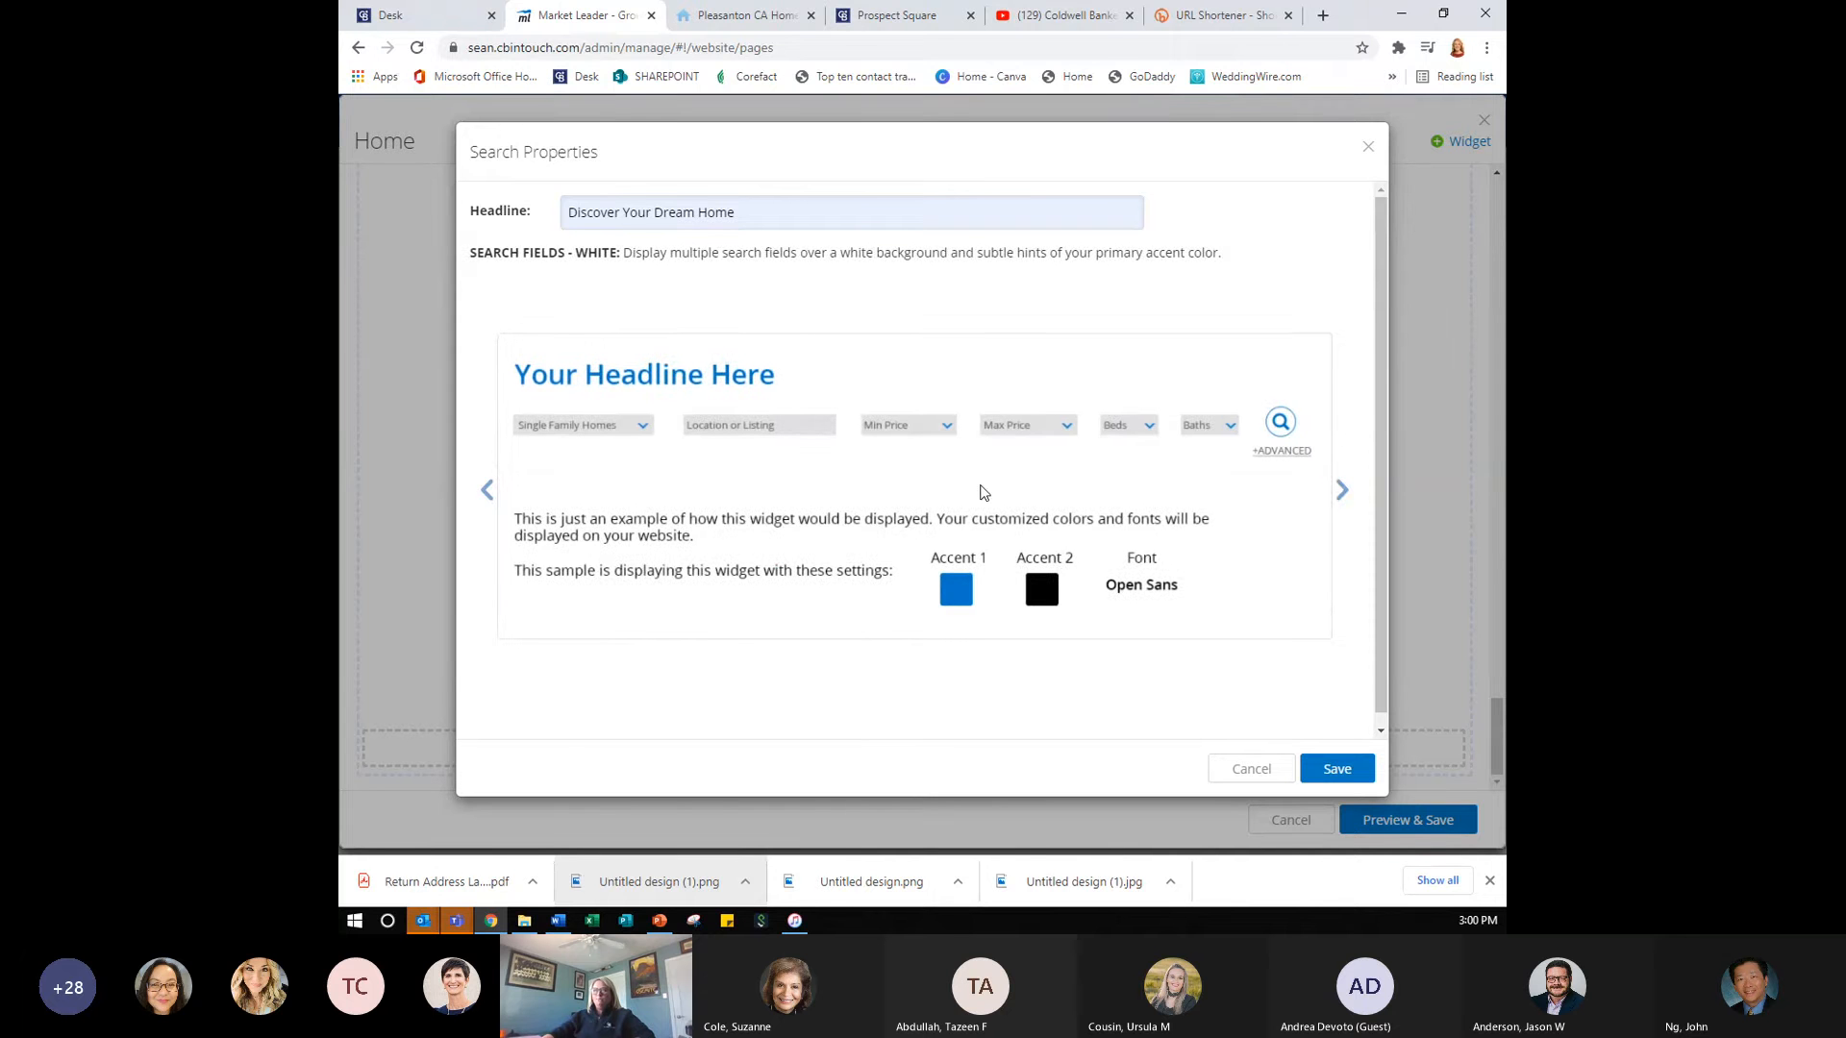
click(1342, 490)
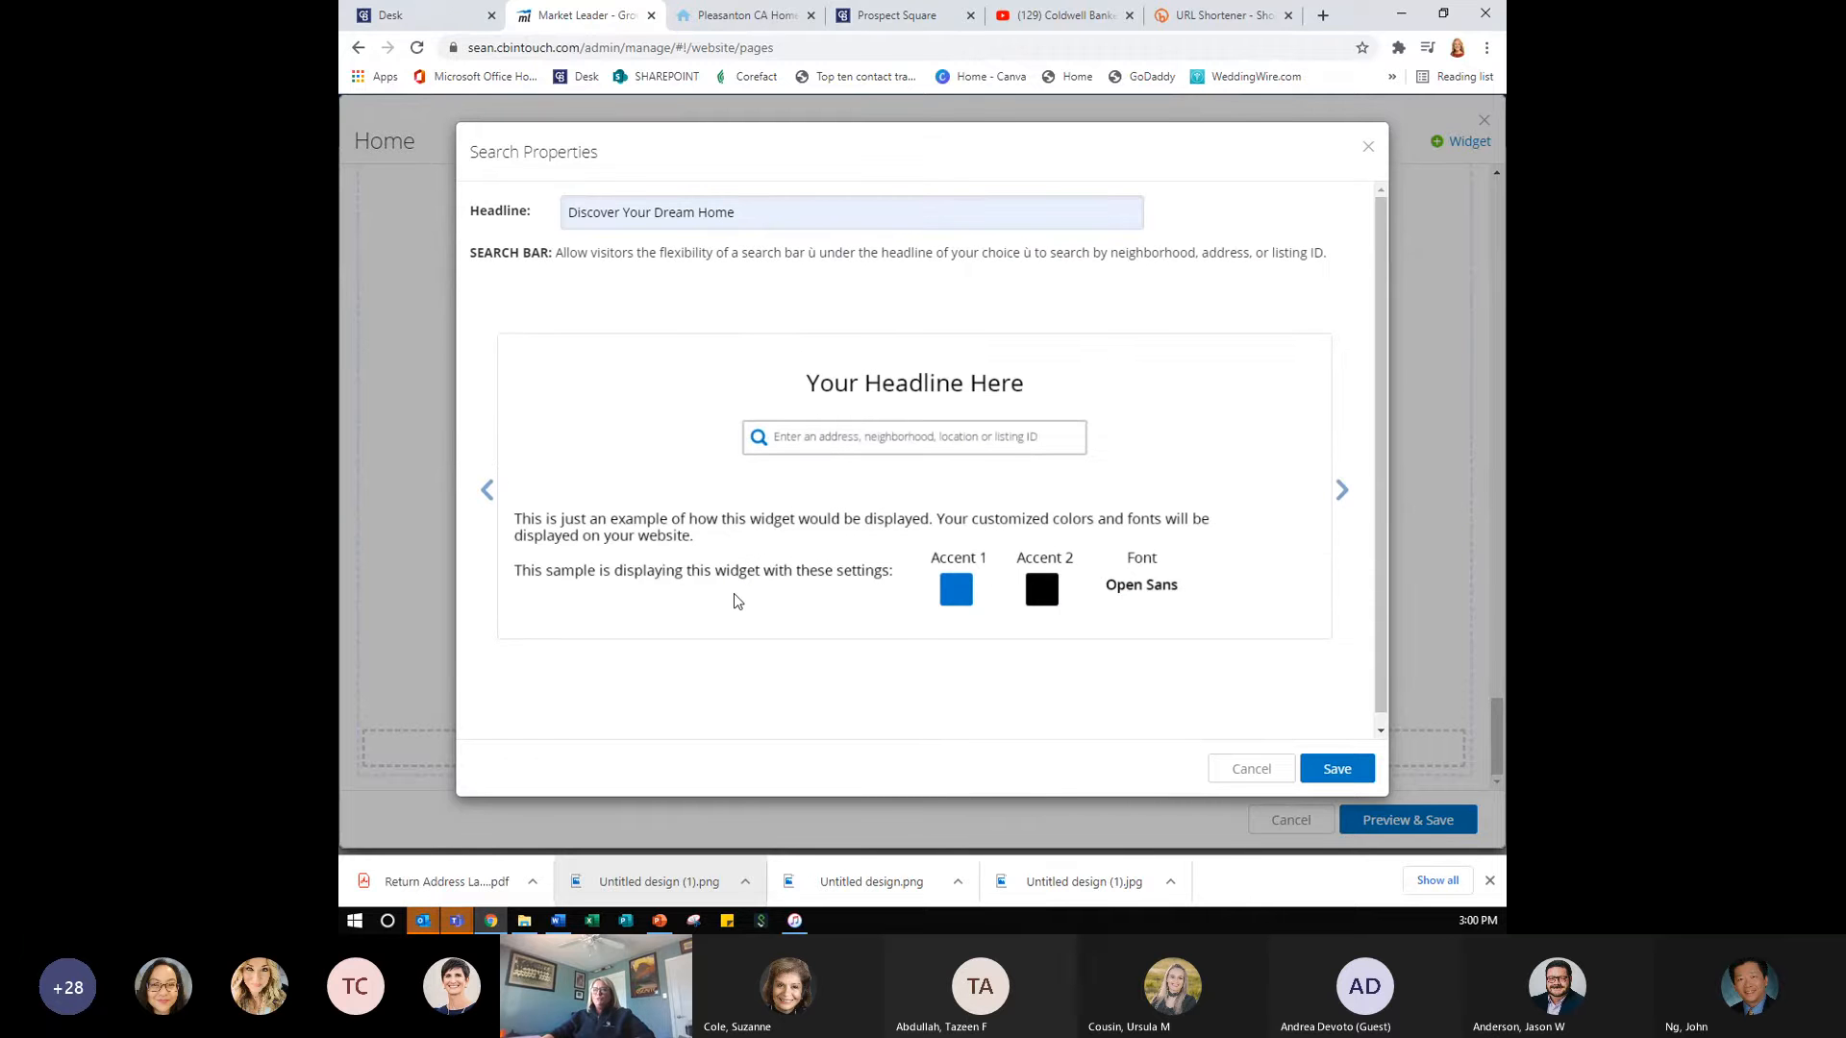
click(1342, 490)
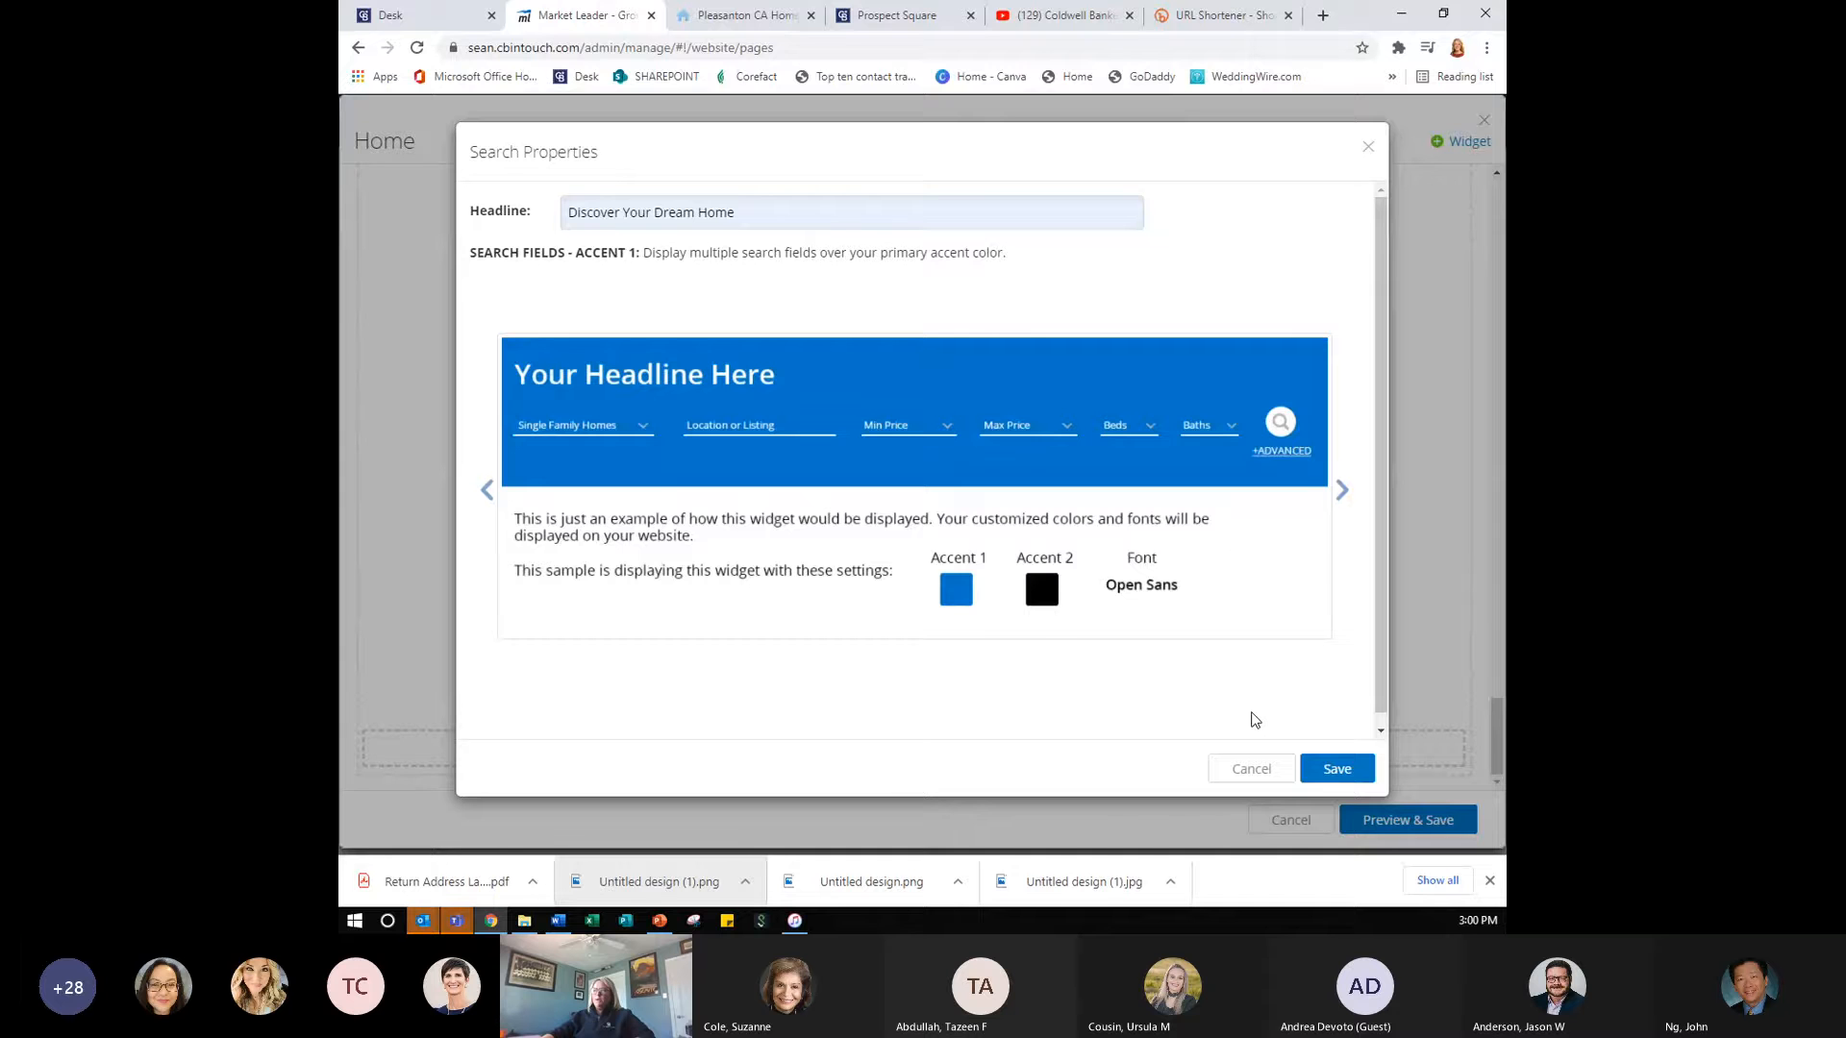
click(1325, 773)
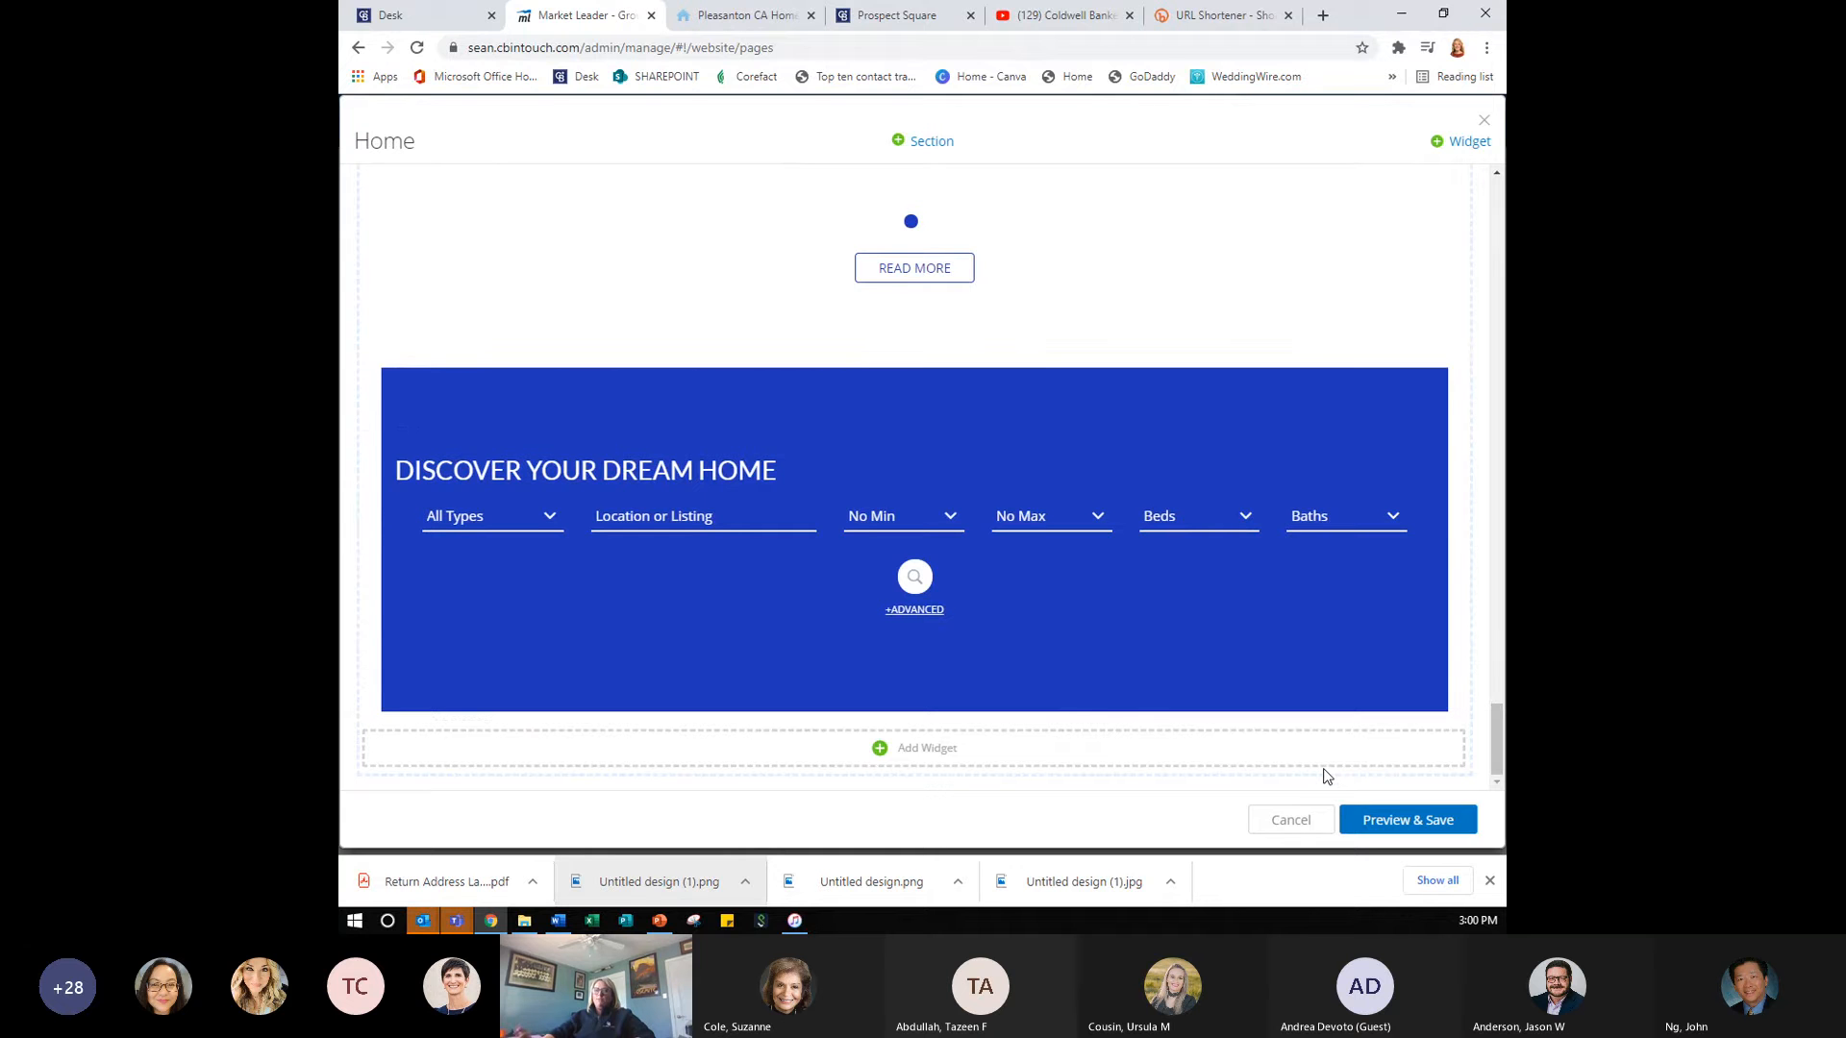
- Move the Search Properties widget between the website layout image and the agent contact card, and check its placement
mouse_move(1078, 638)
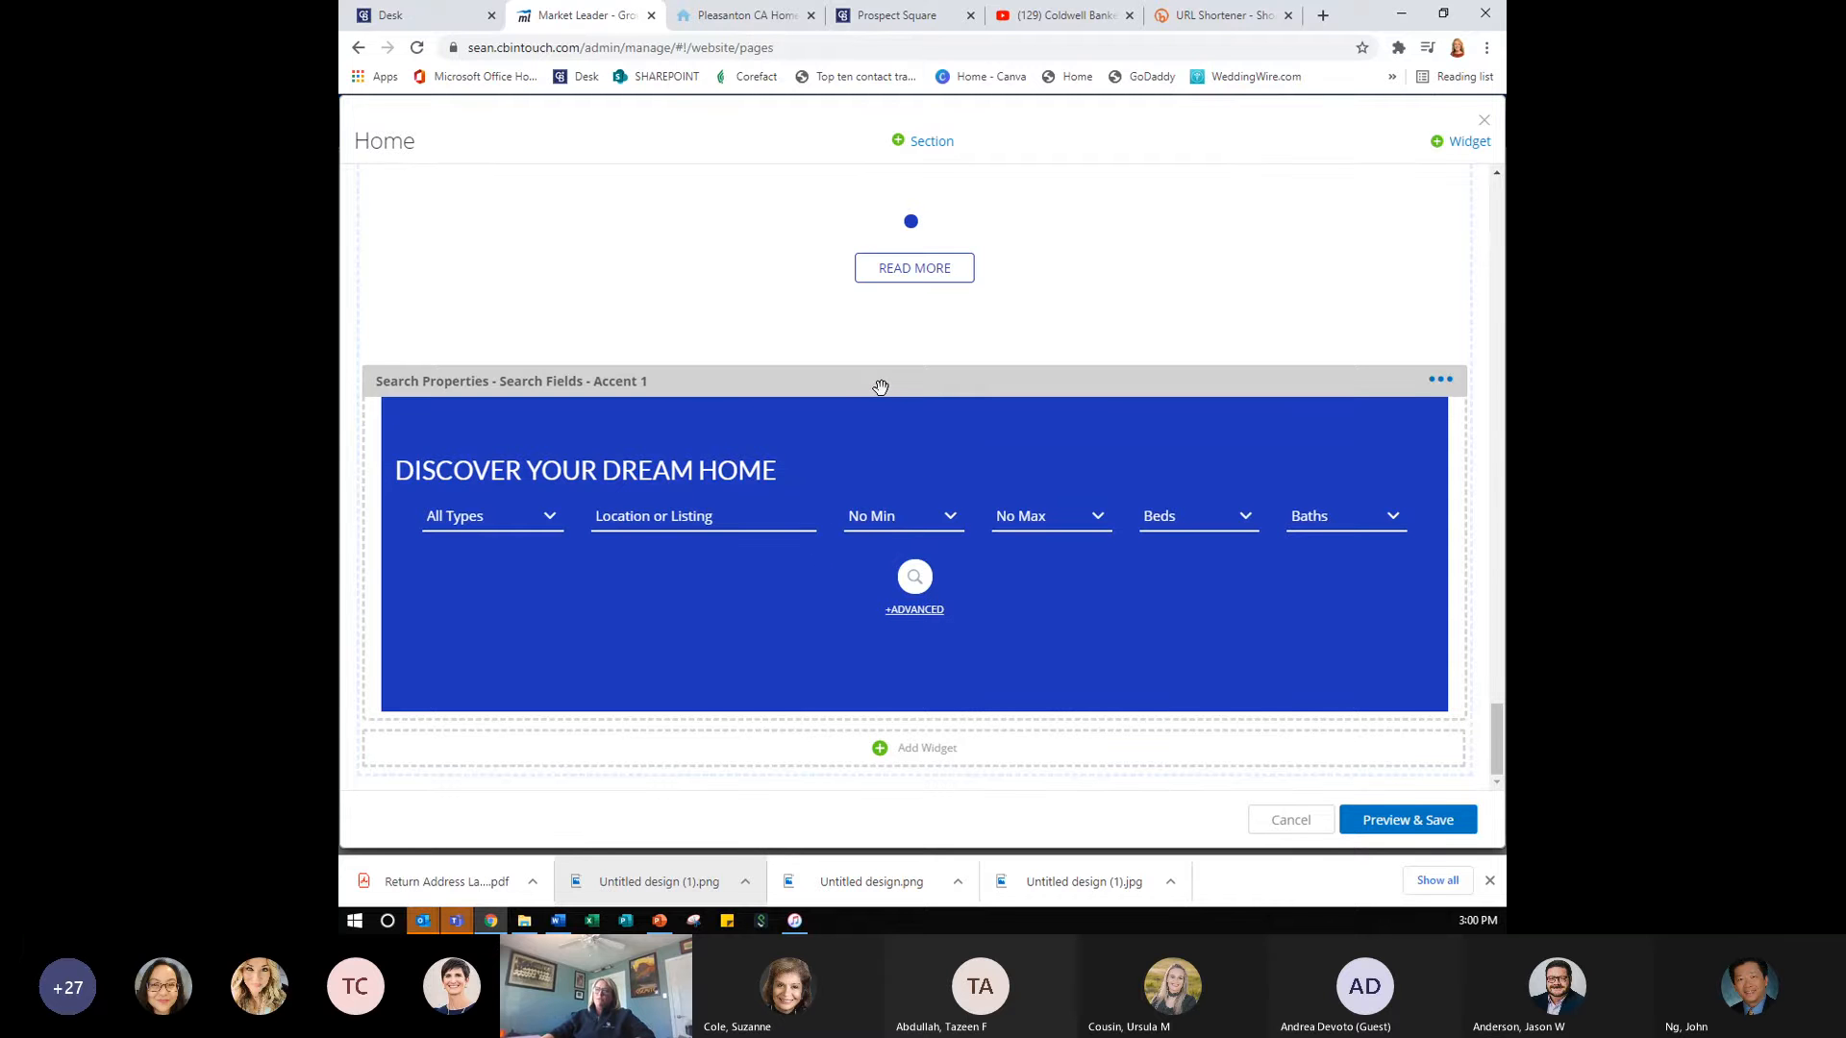
drag(881, 386, 899, 254)
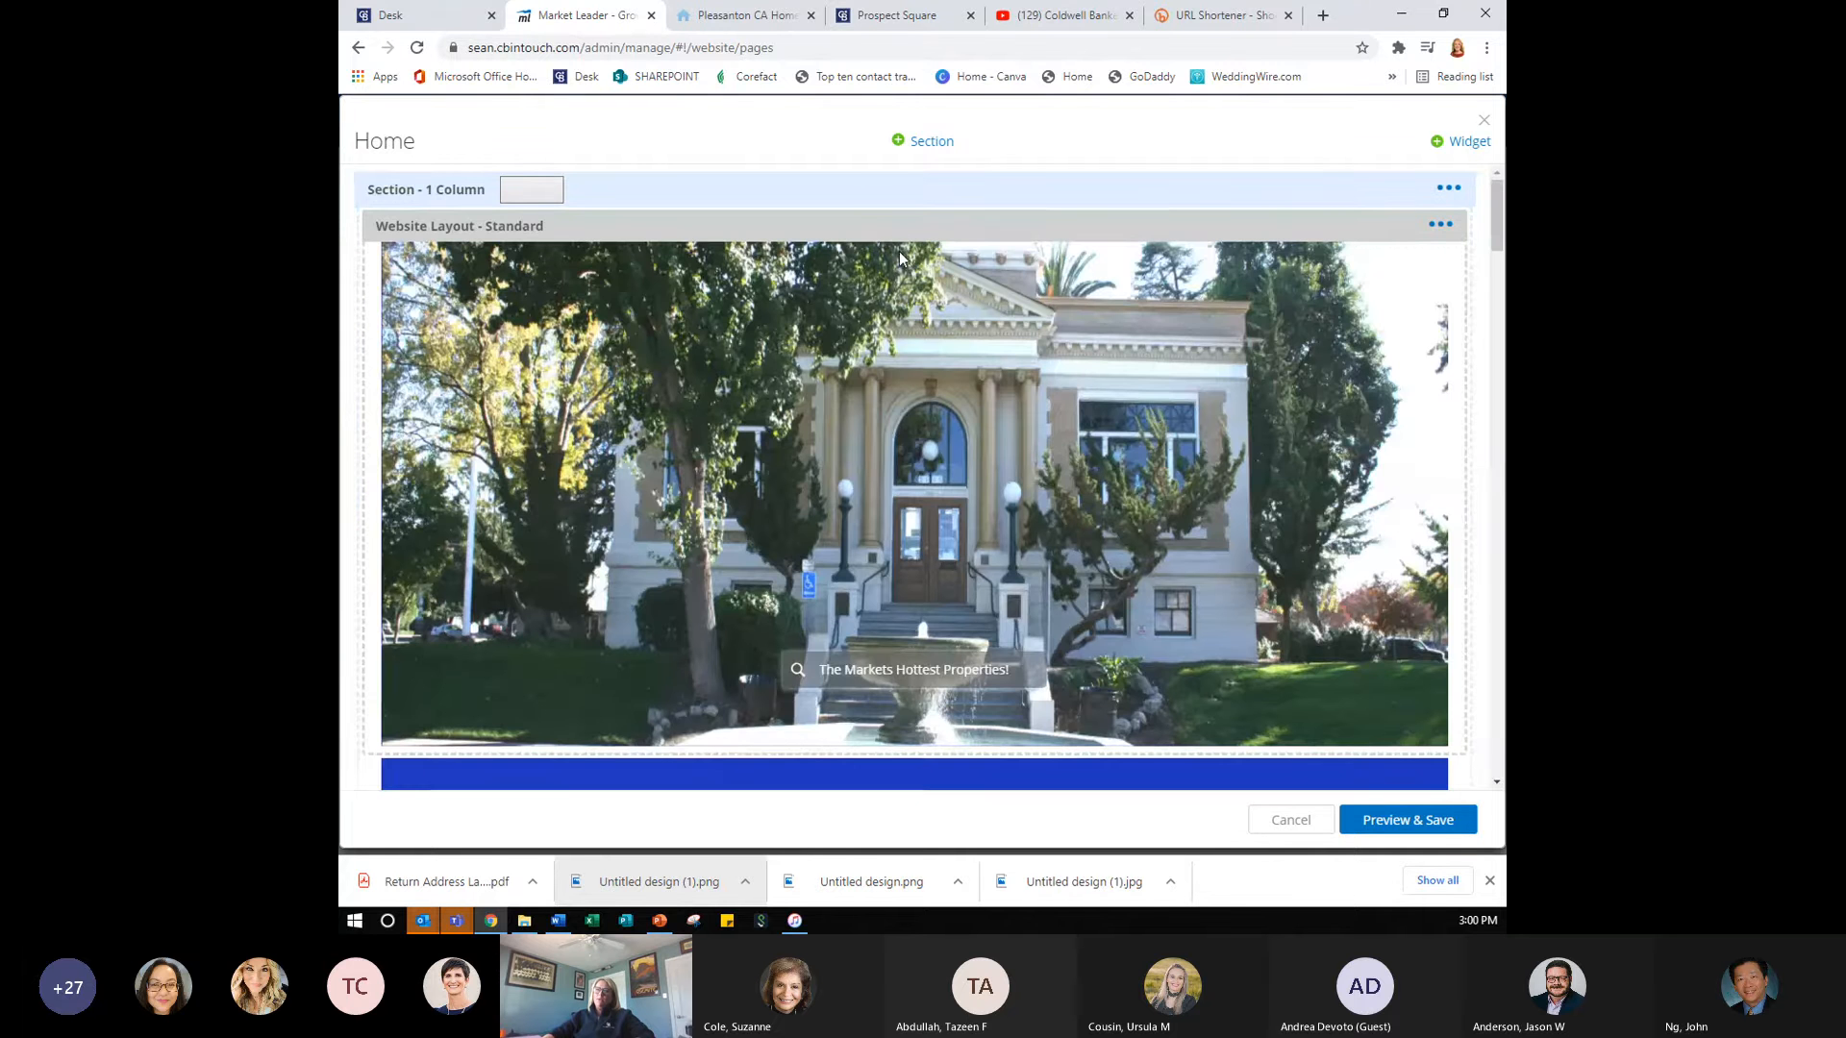
scroll(897, 250, down, 6)
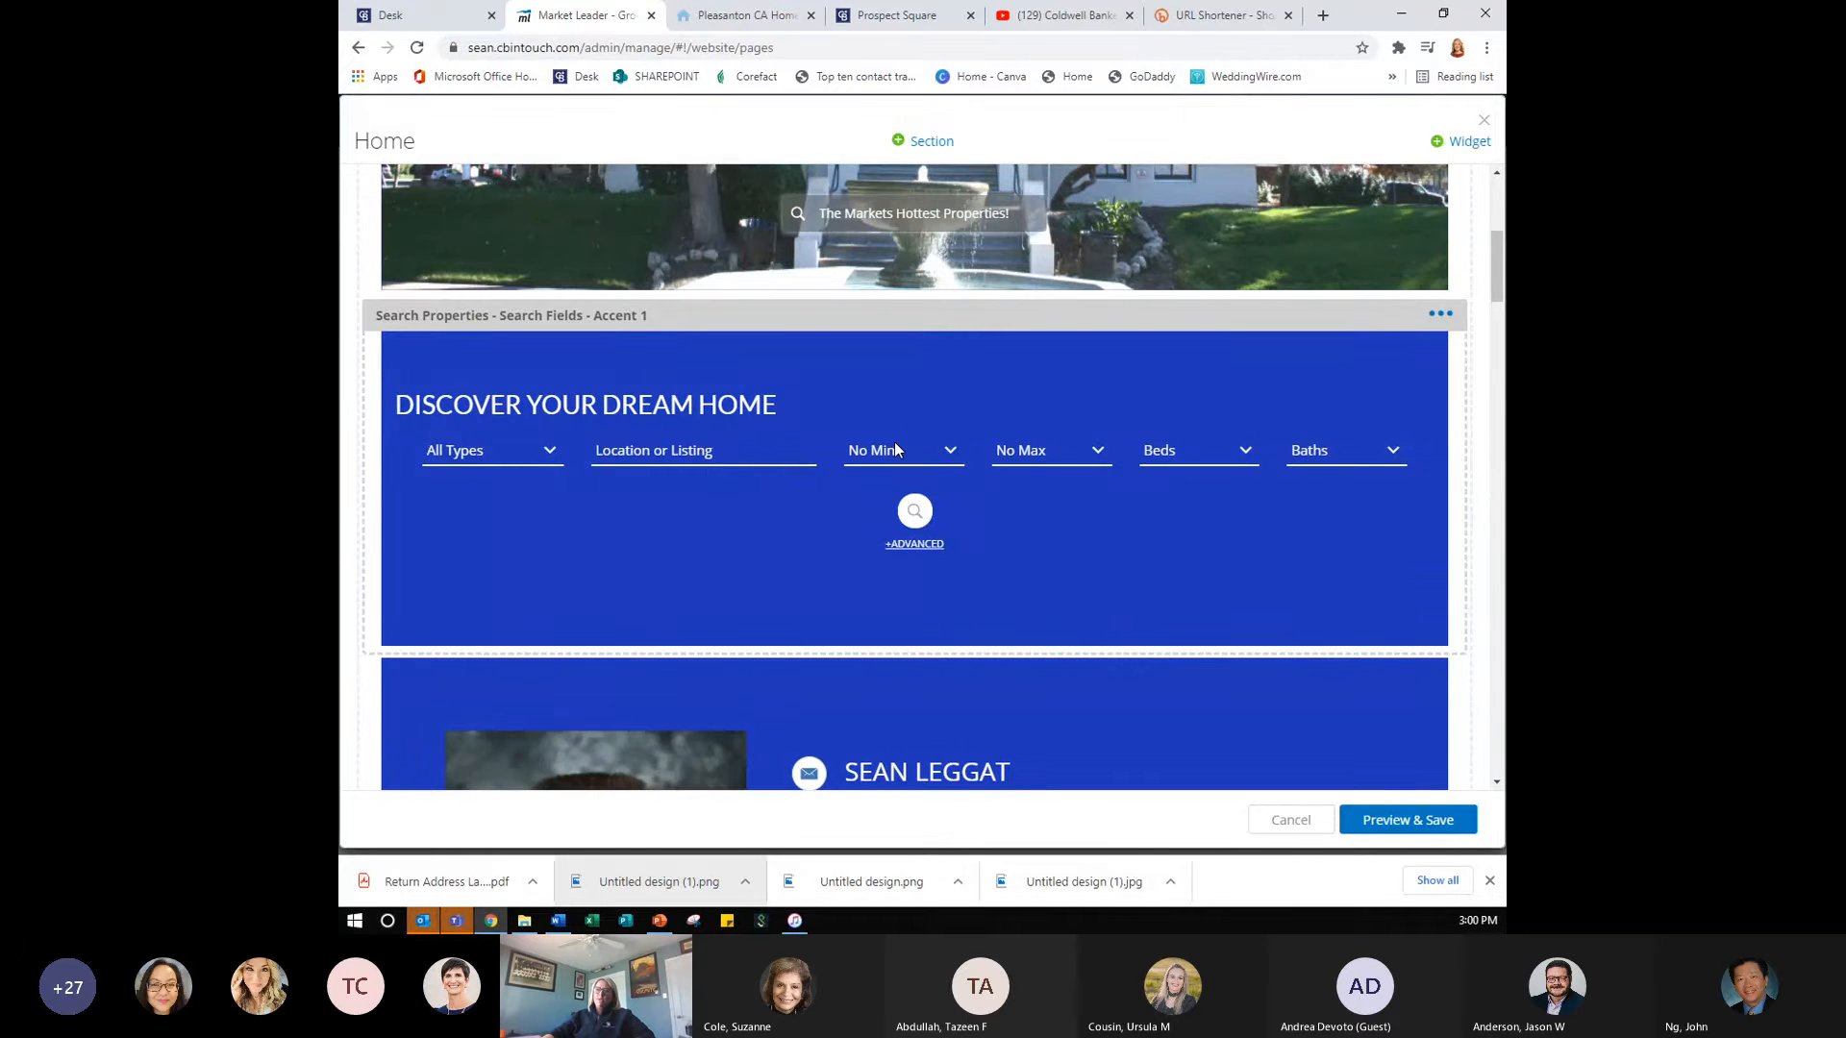
scroll(895, 447, down, 15)
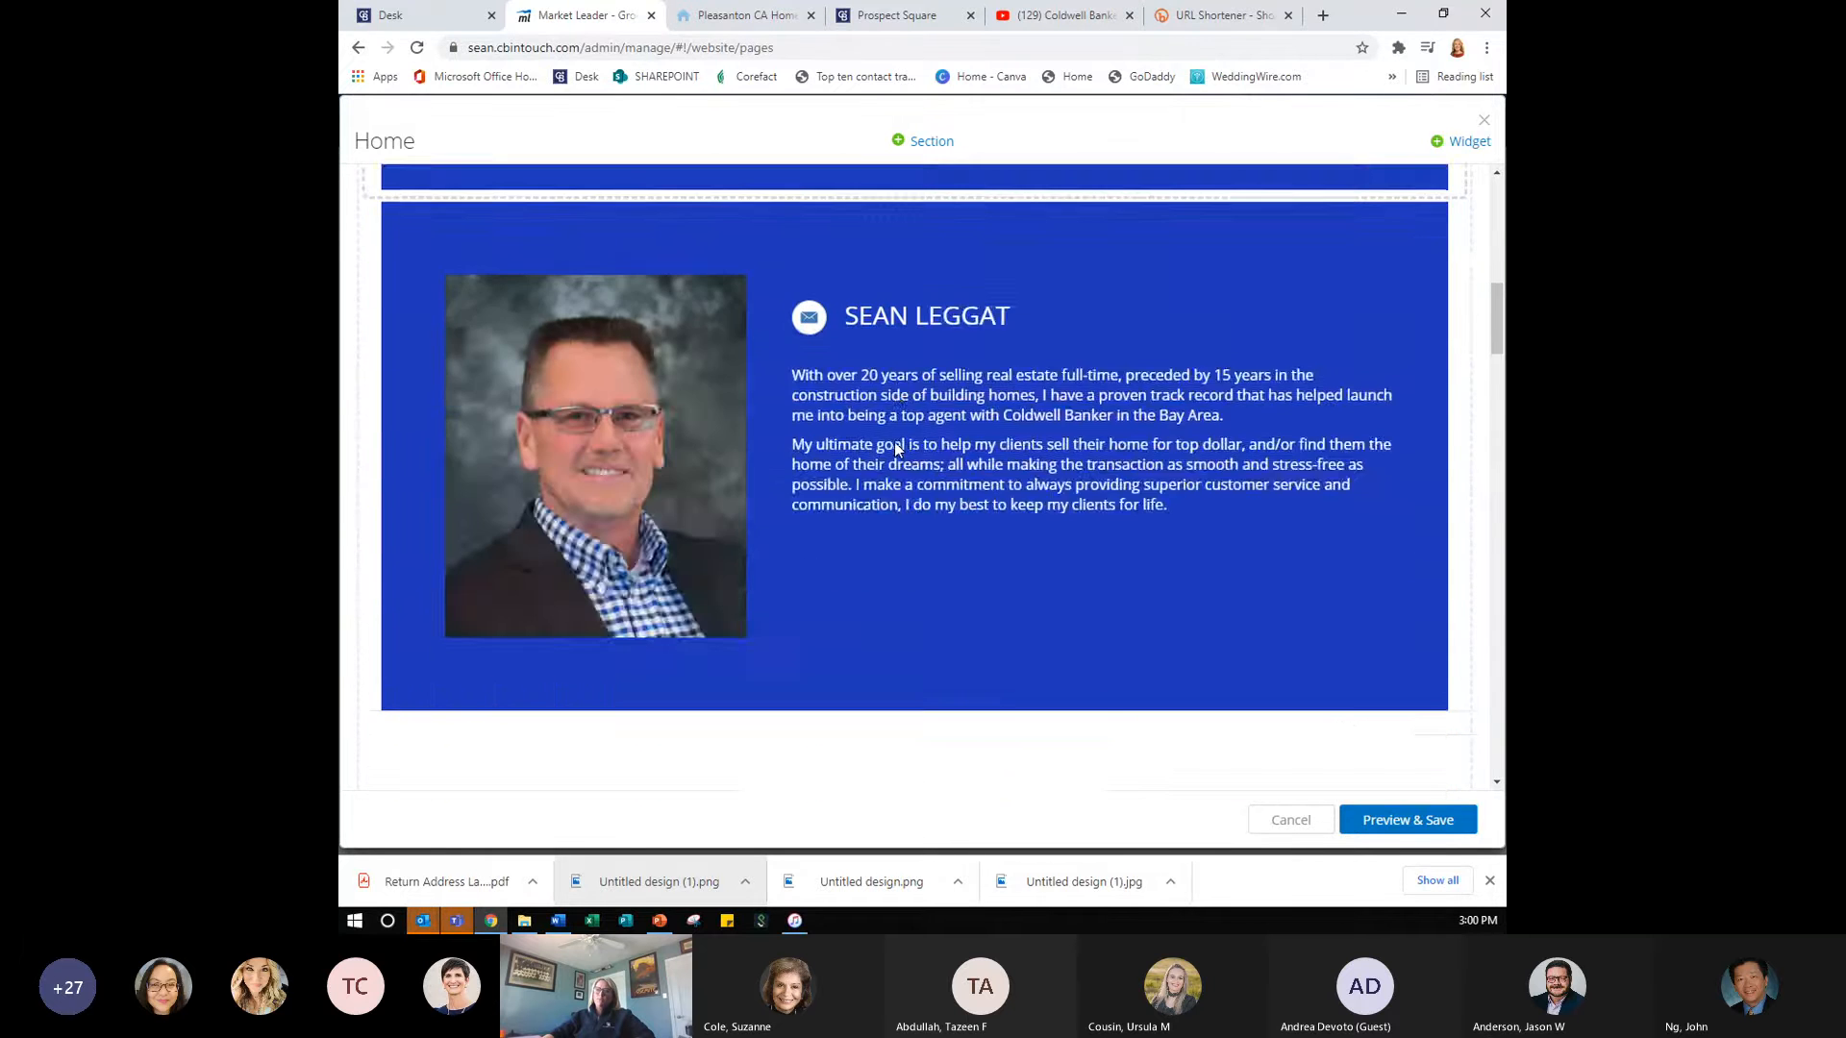
scroll(895, 447, down, 3)
scroll(894, 447, up, 20)
scroll(896, 447, down, 5)
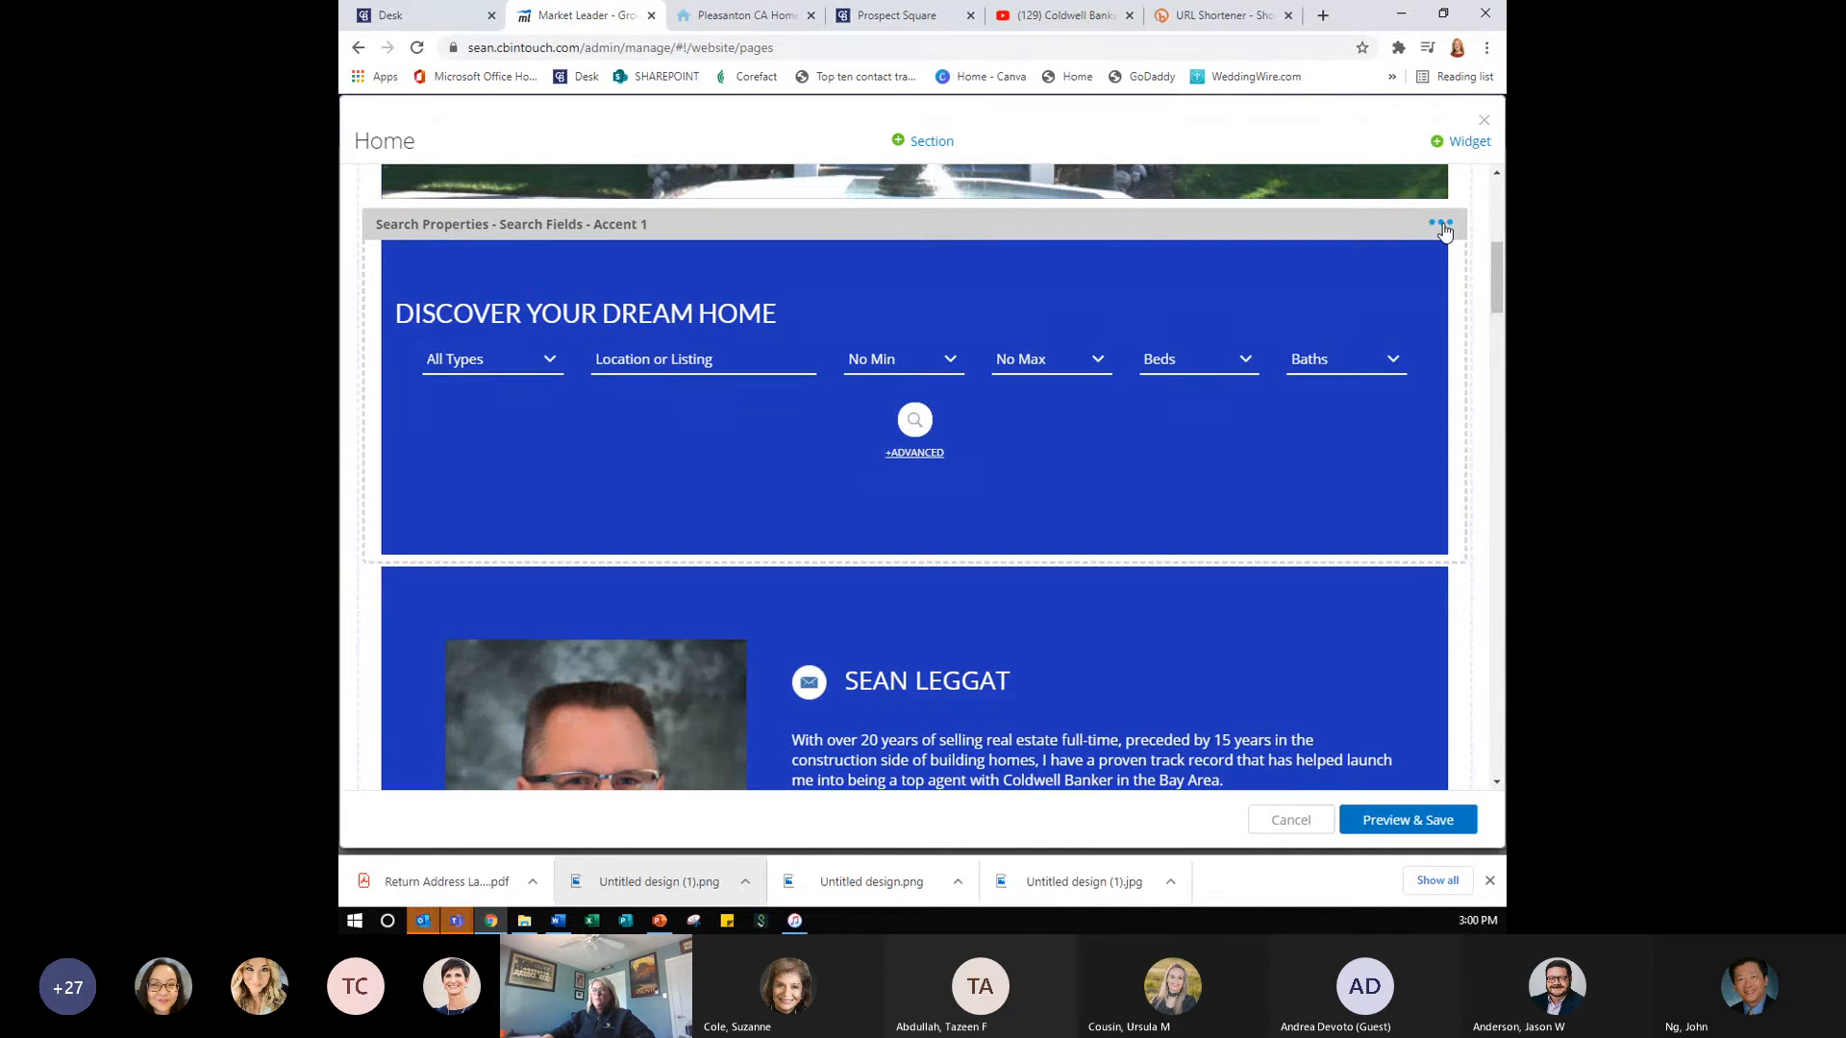
- Open the Search Properties widget's settings for editing and close them without changing anything
click(1441, 226)
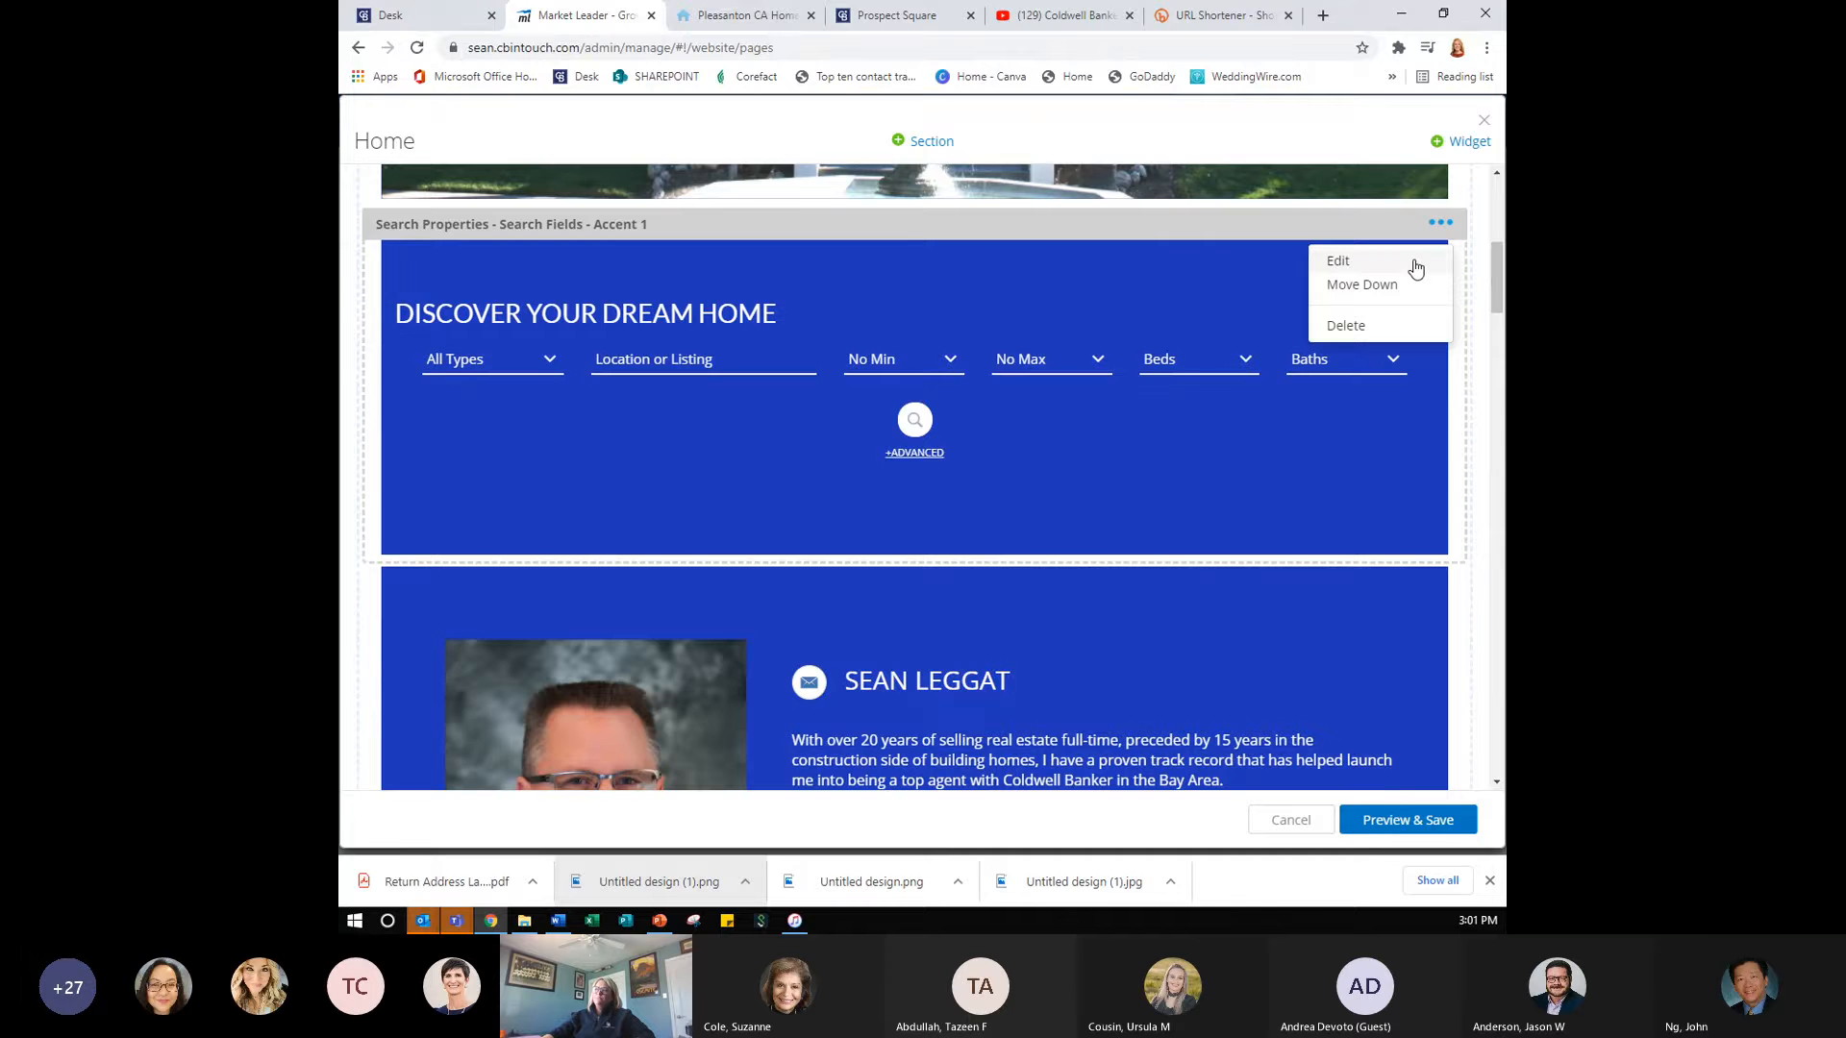
click(1415, 267)
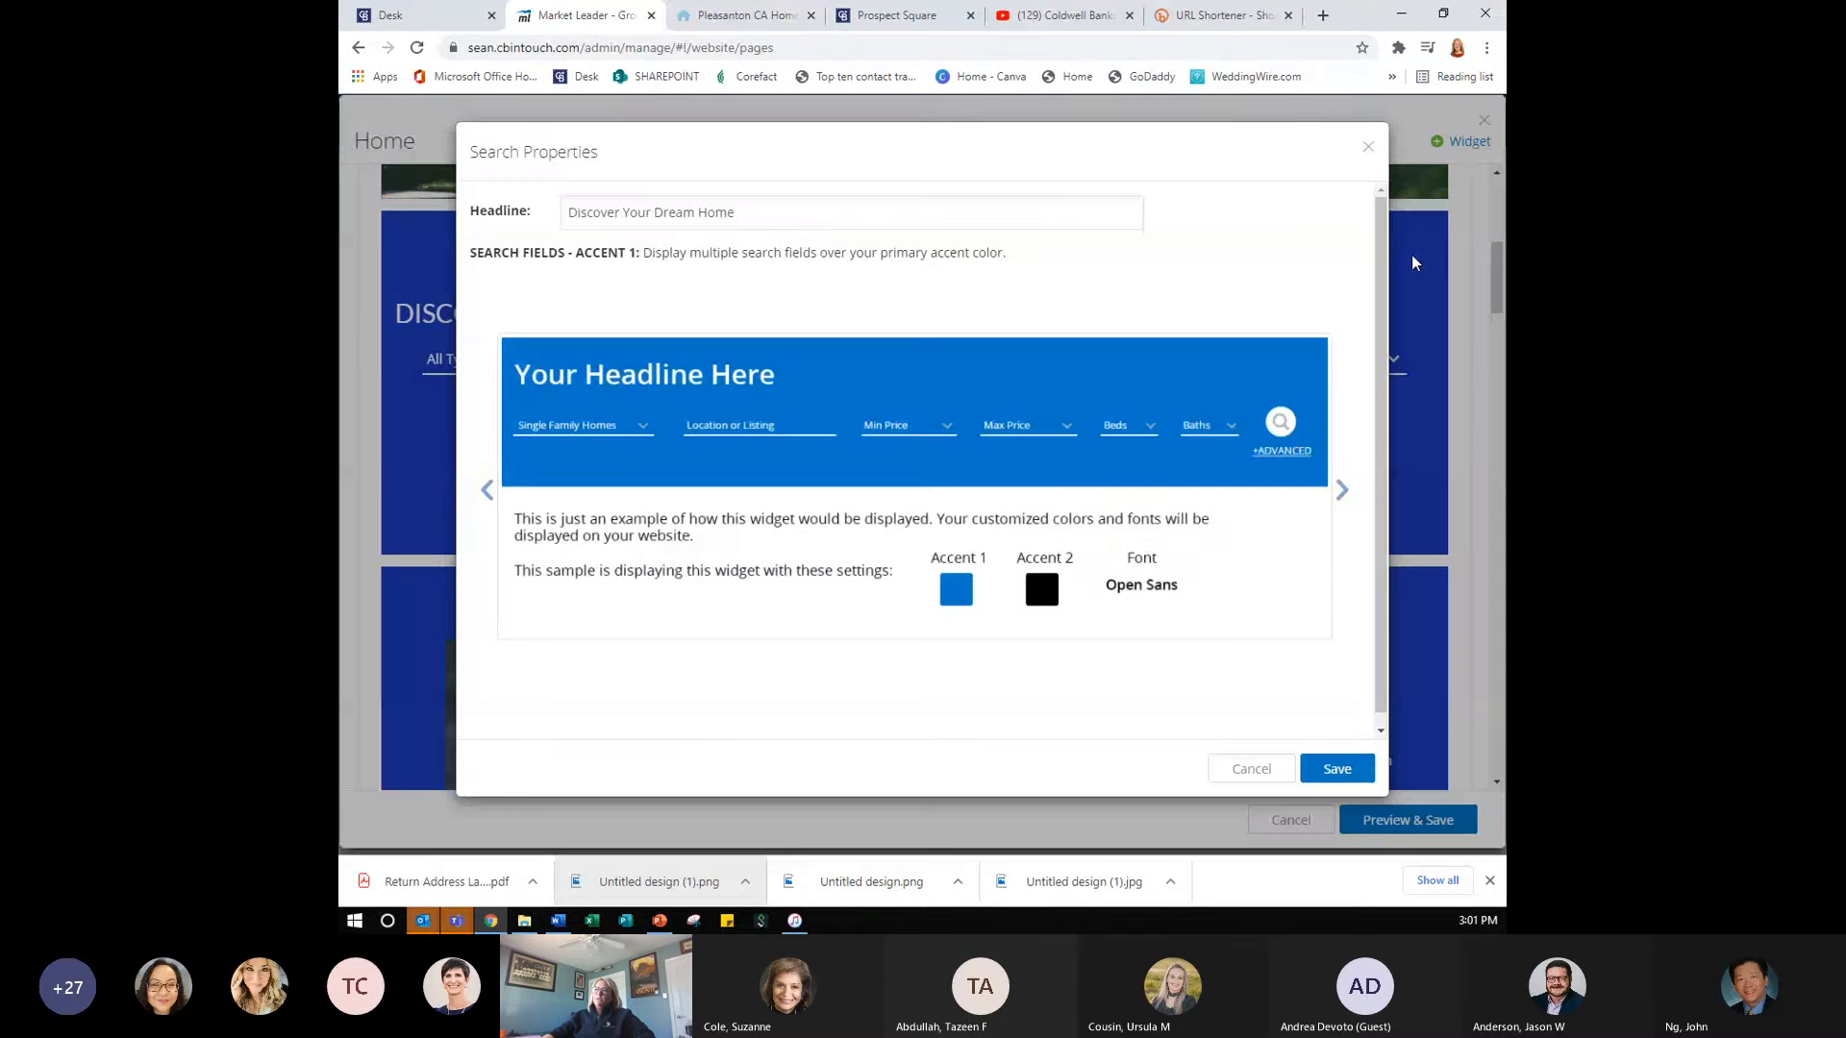
click(1250, 769)
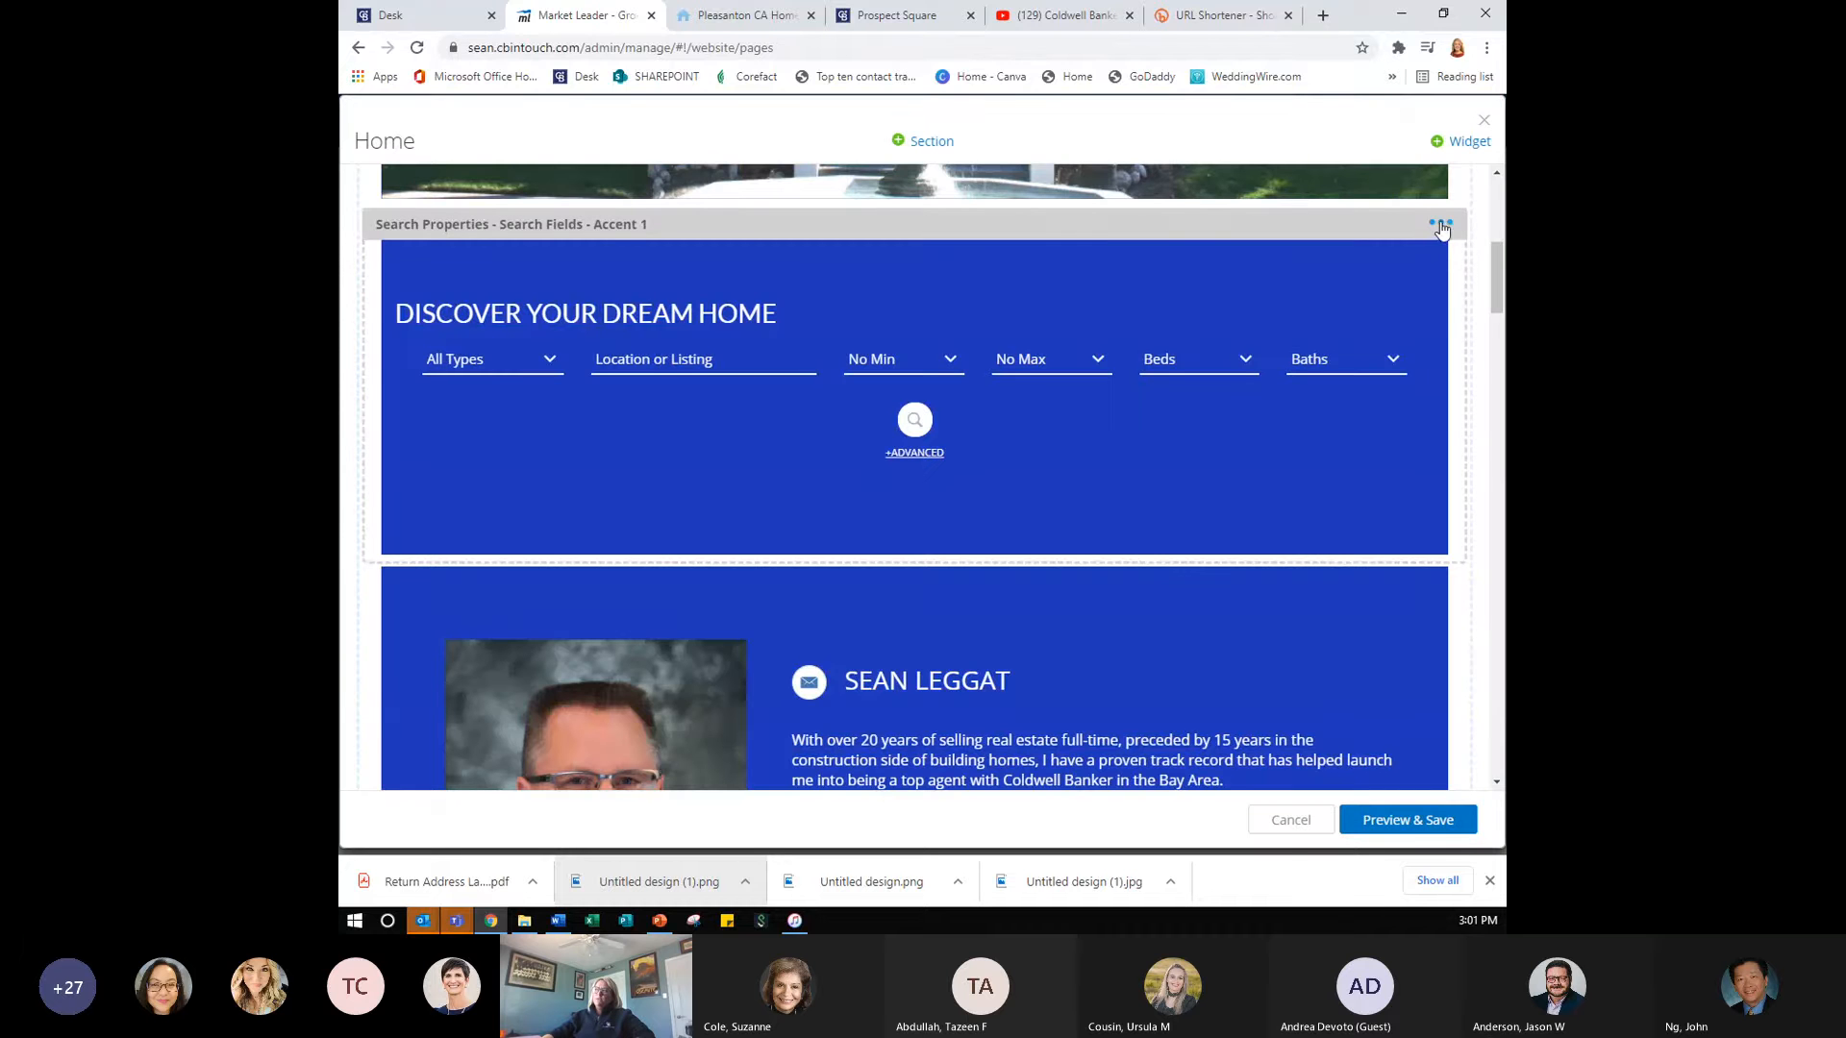
- Delete the "Discover Your Dream Home" Search Properties widget from the Home page
click(1442, 223)
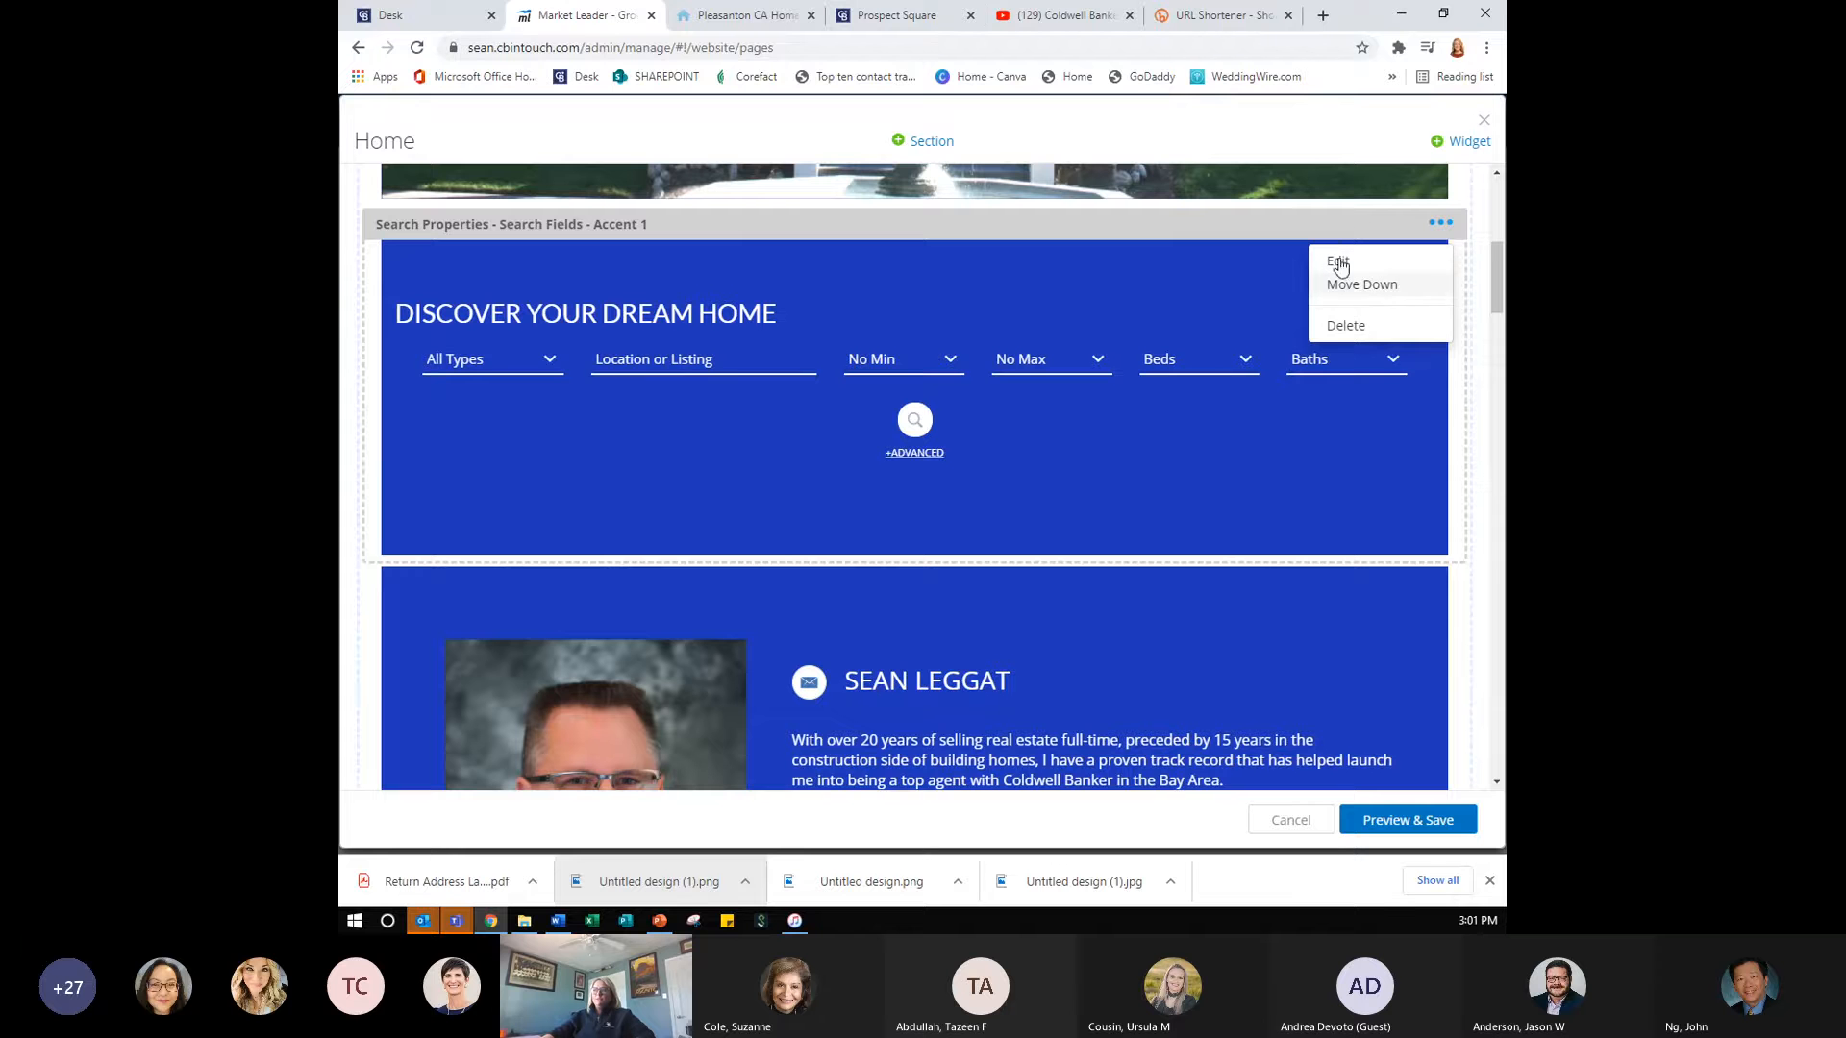
click(1345, 326)
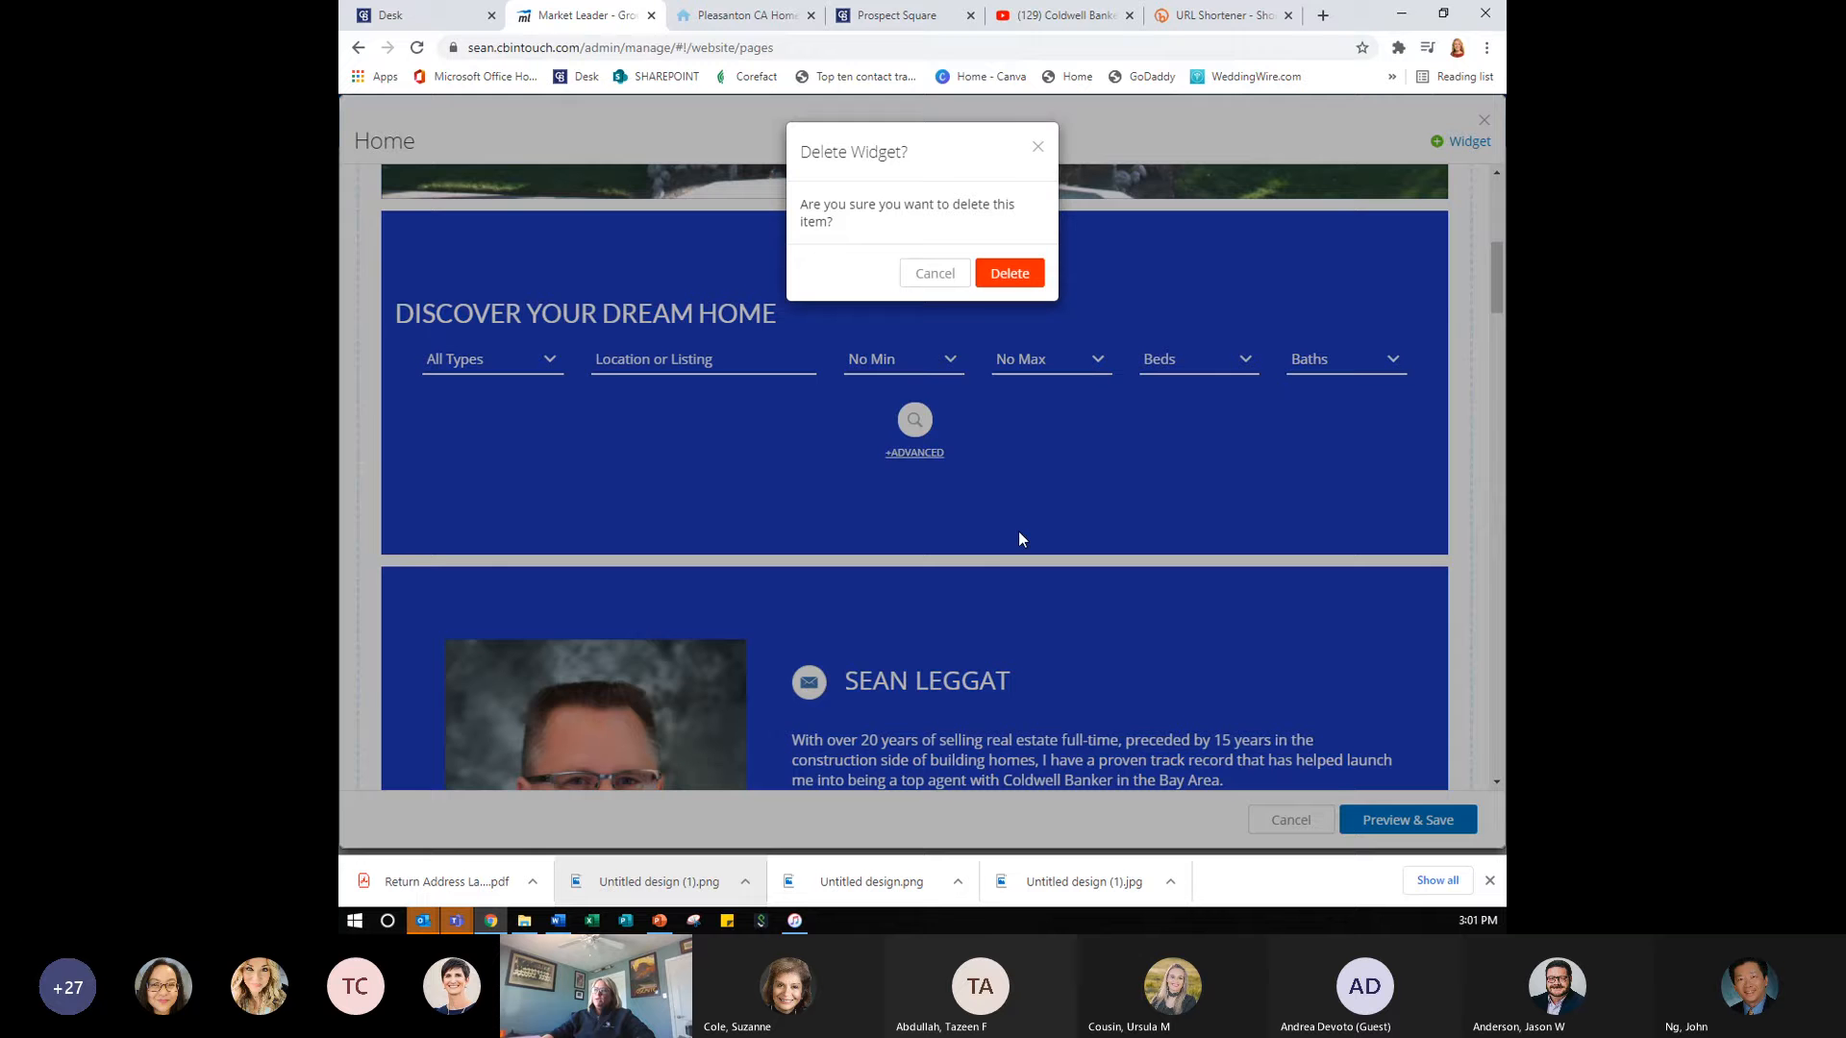
click(1009, 269)
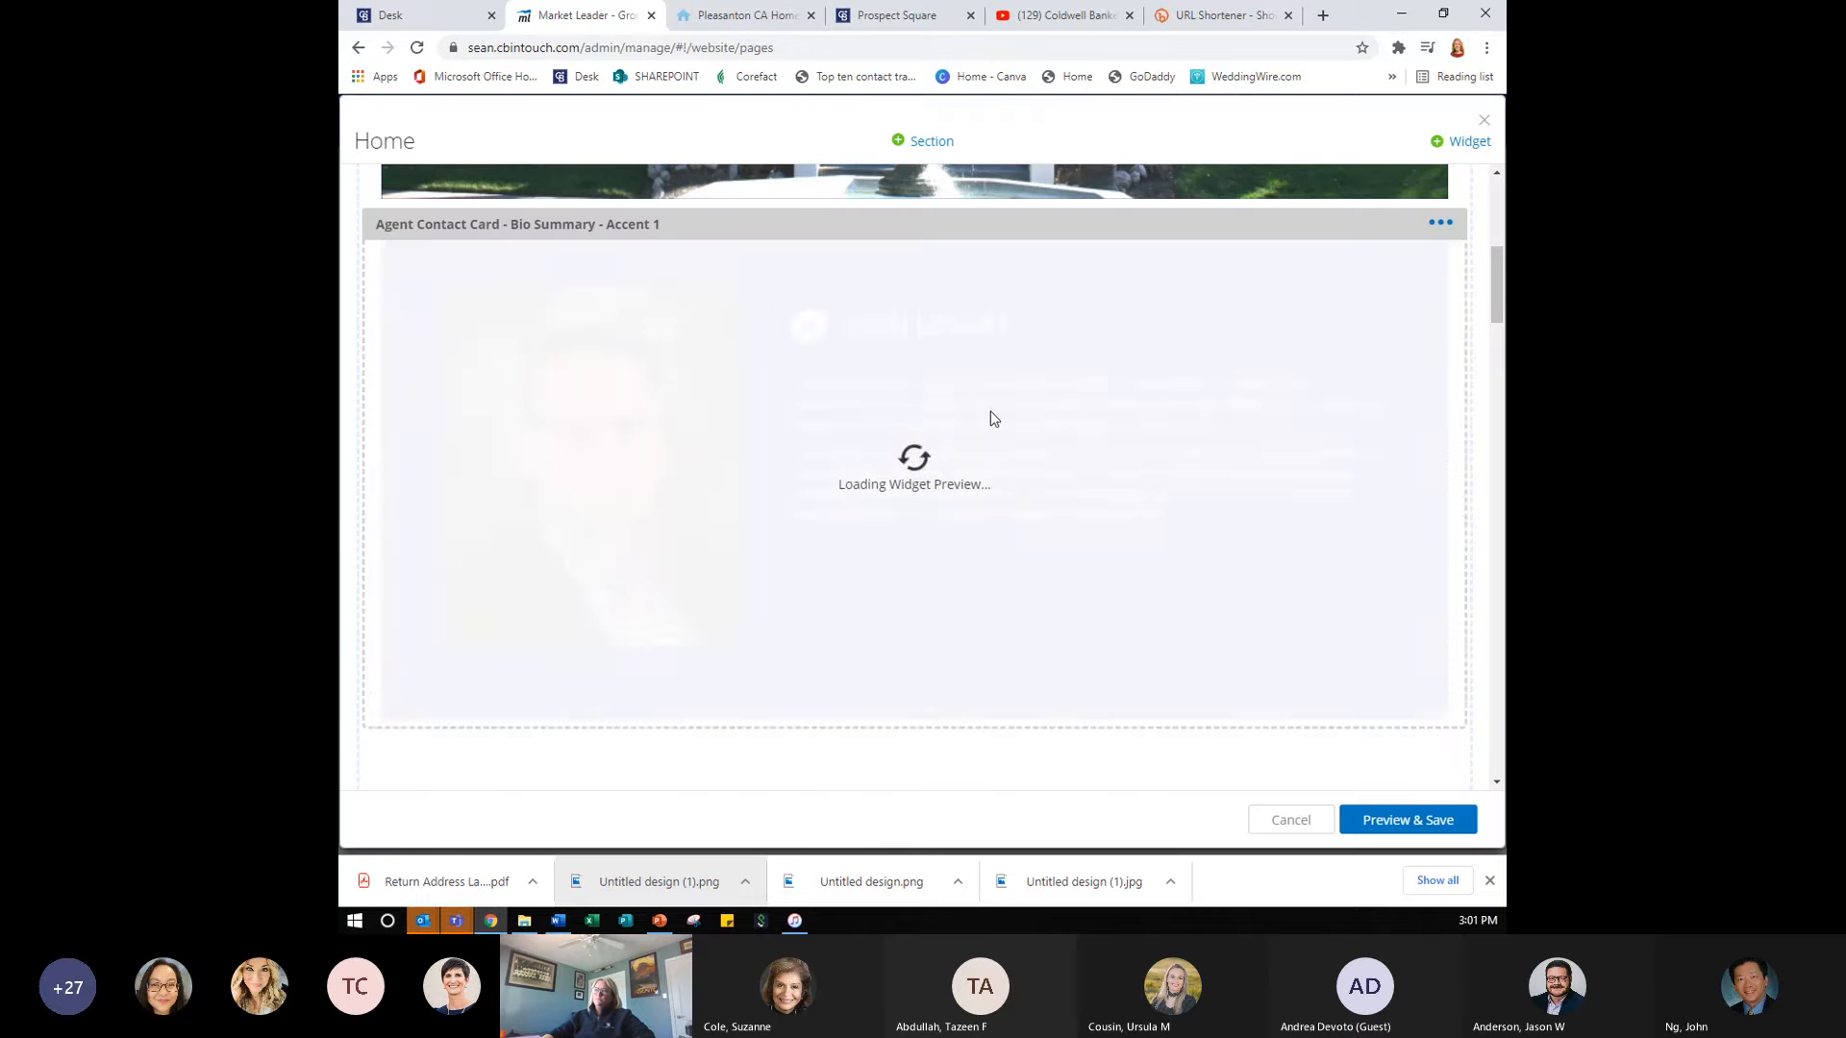
- Look over the Home page widgets from the website layout image down to Featured Properties and back to the custom content
scroll(1077, 530, up, 6)
scroll(1077, 529, down, 15)
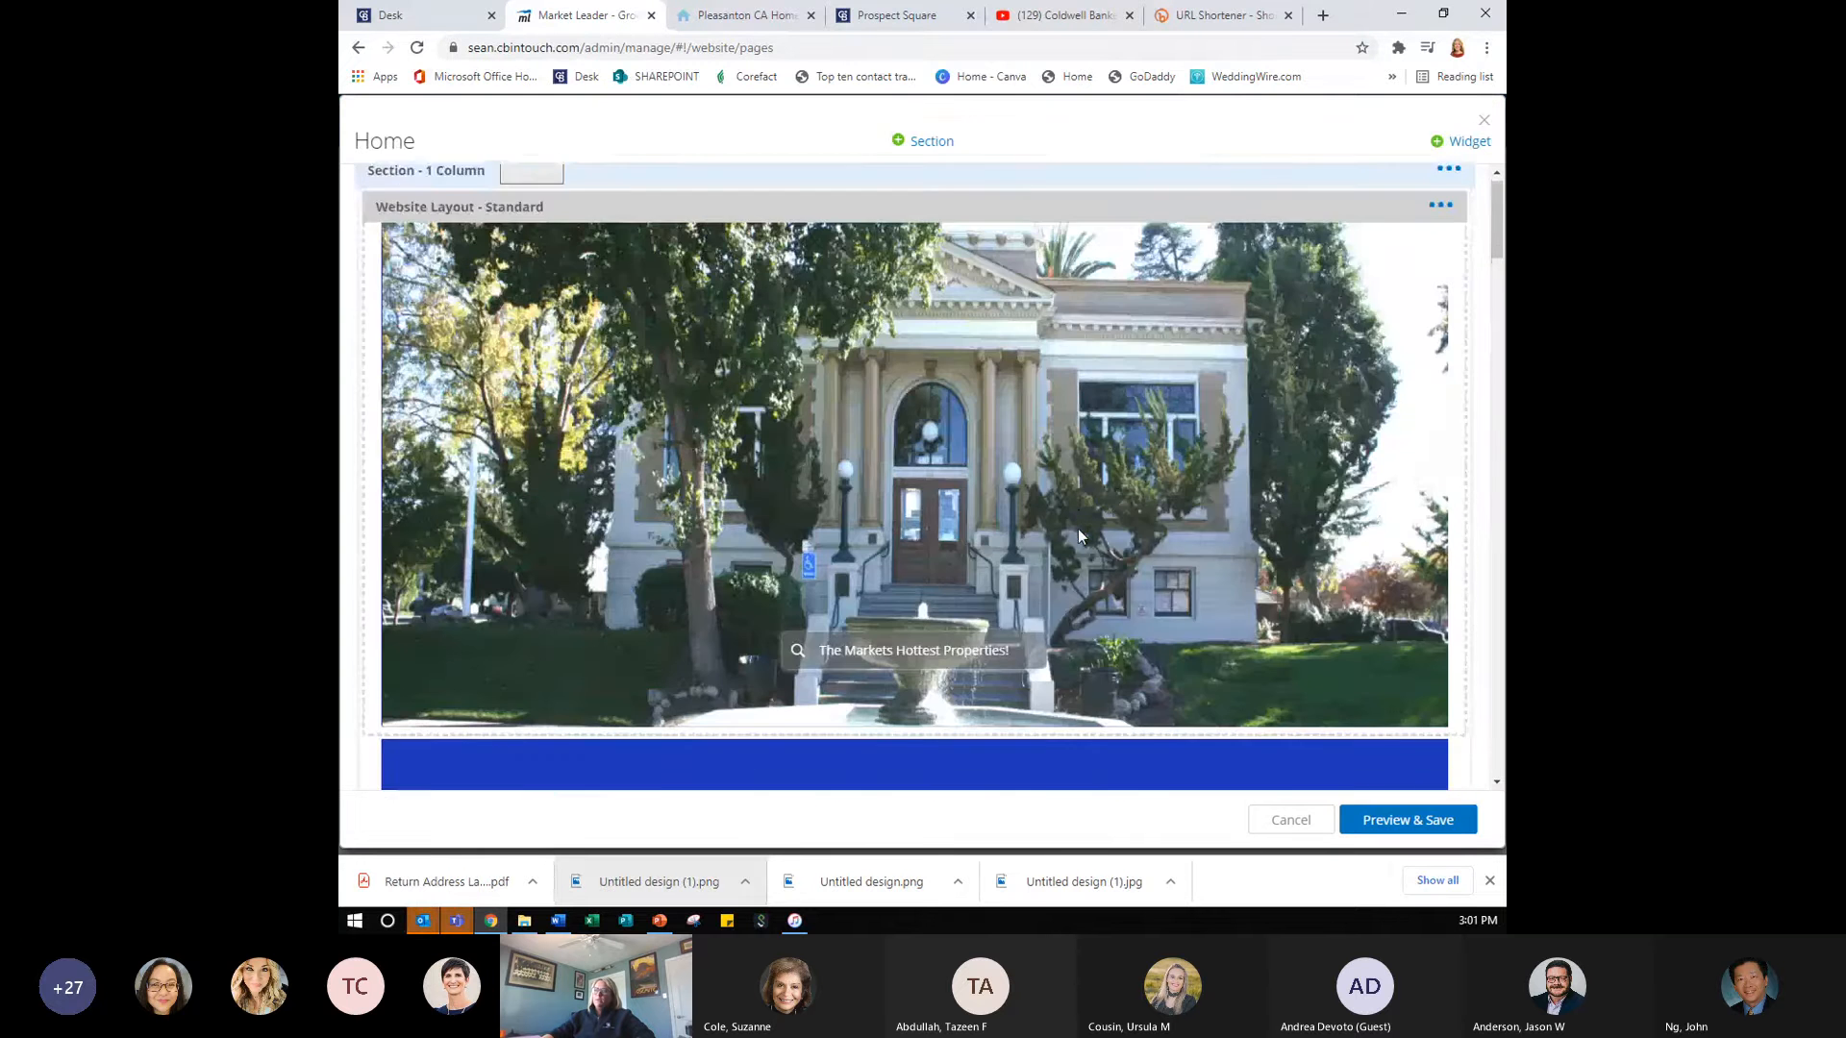
scroll(1079, 534, down, 15)
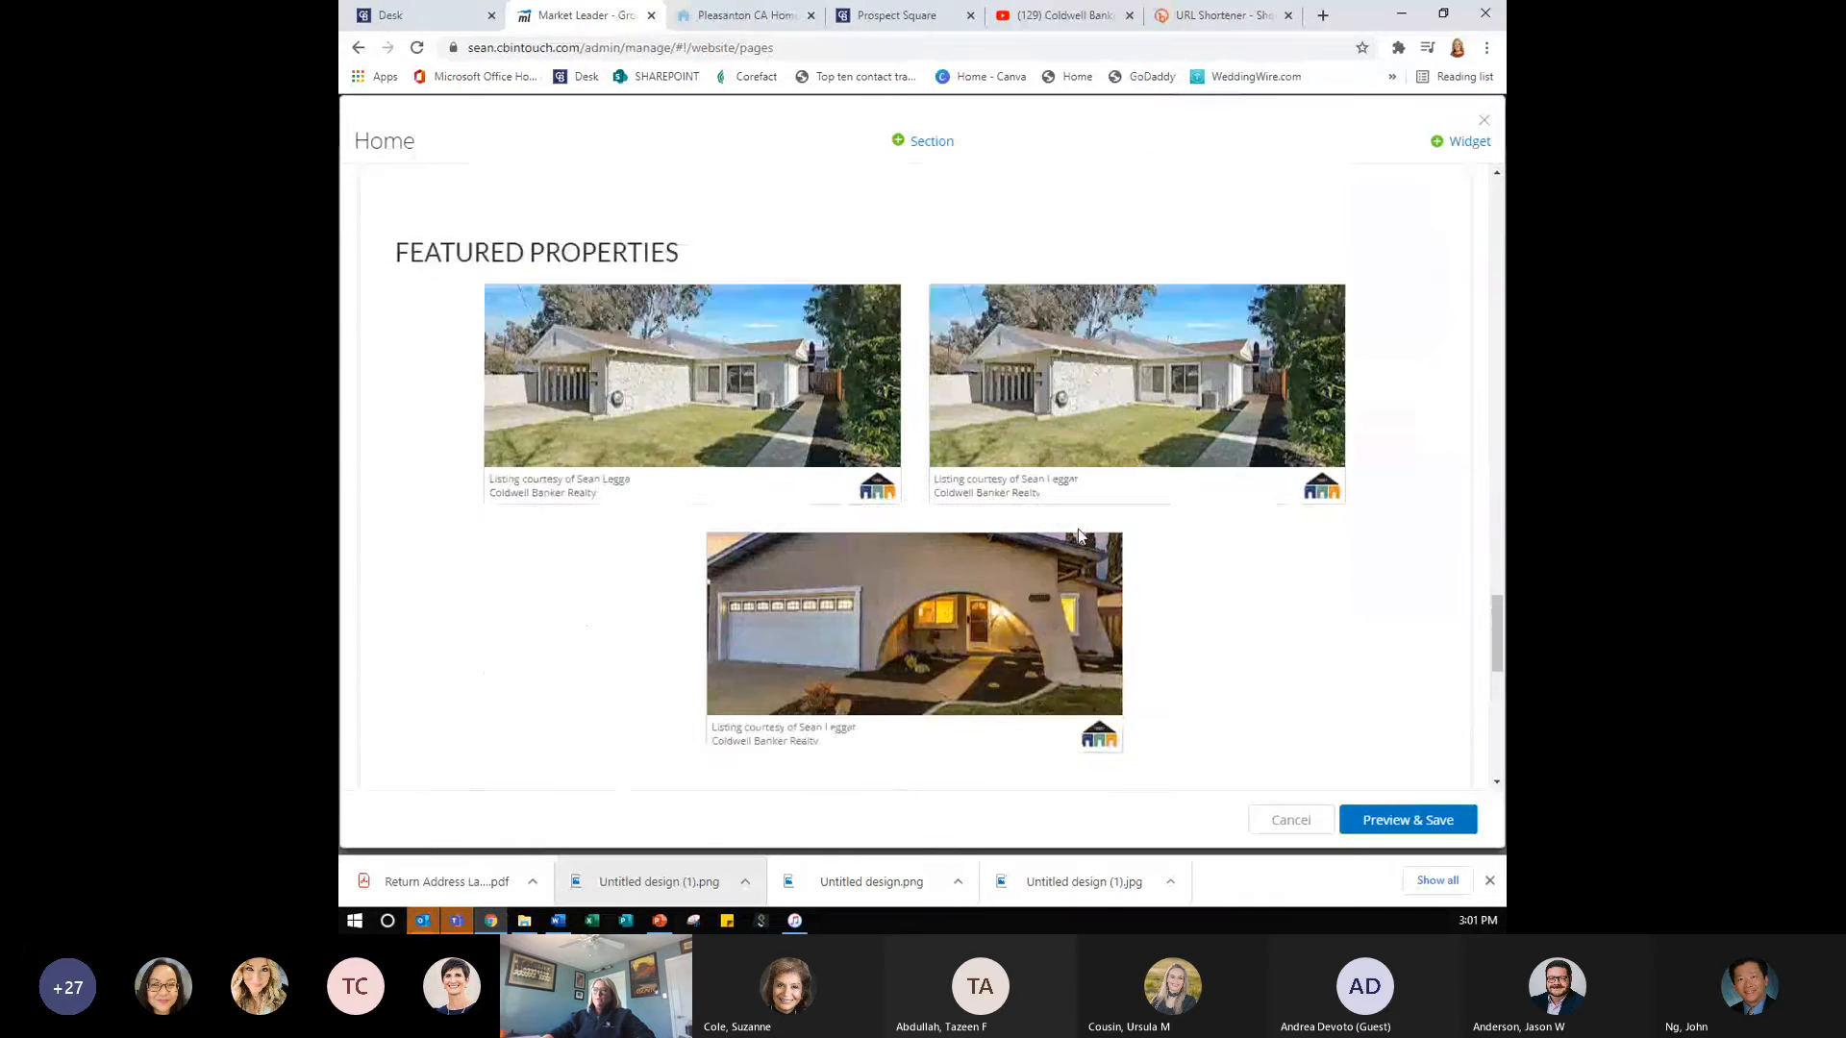
scroll(1080, 536, up, 10)
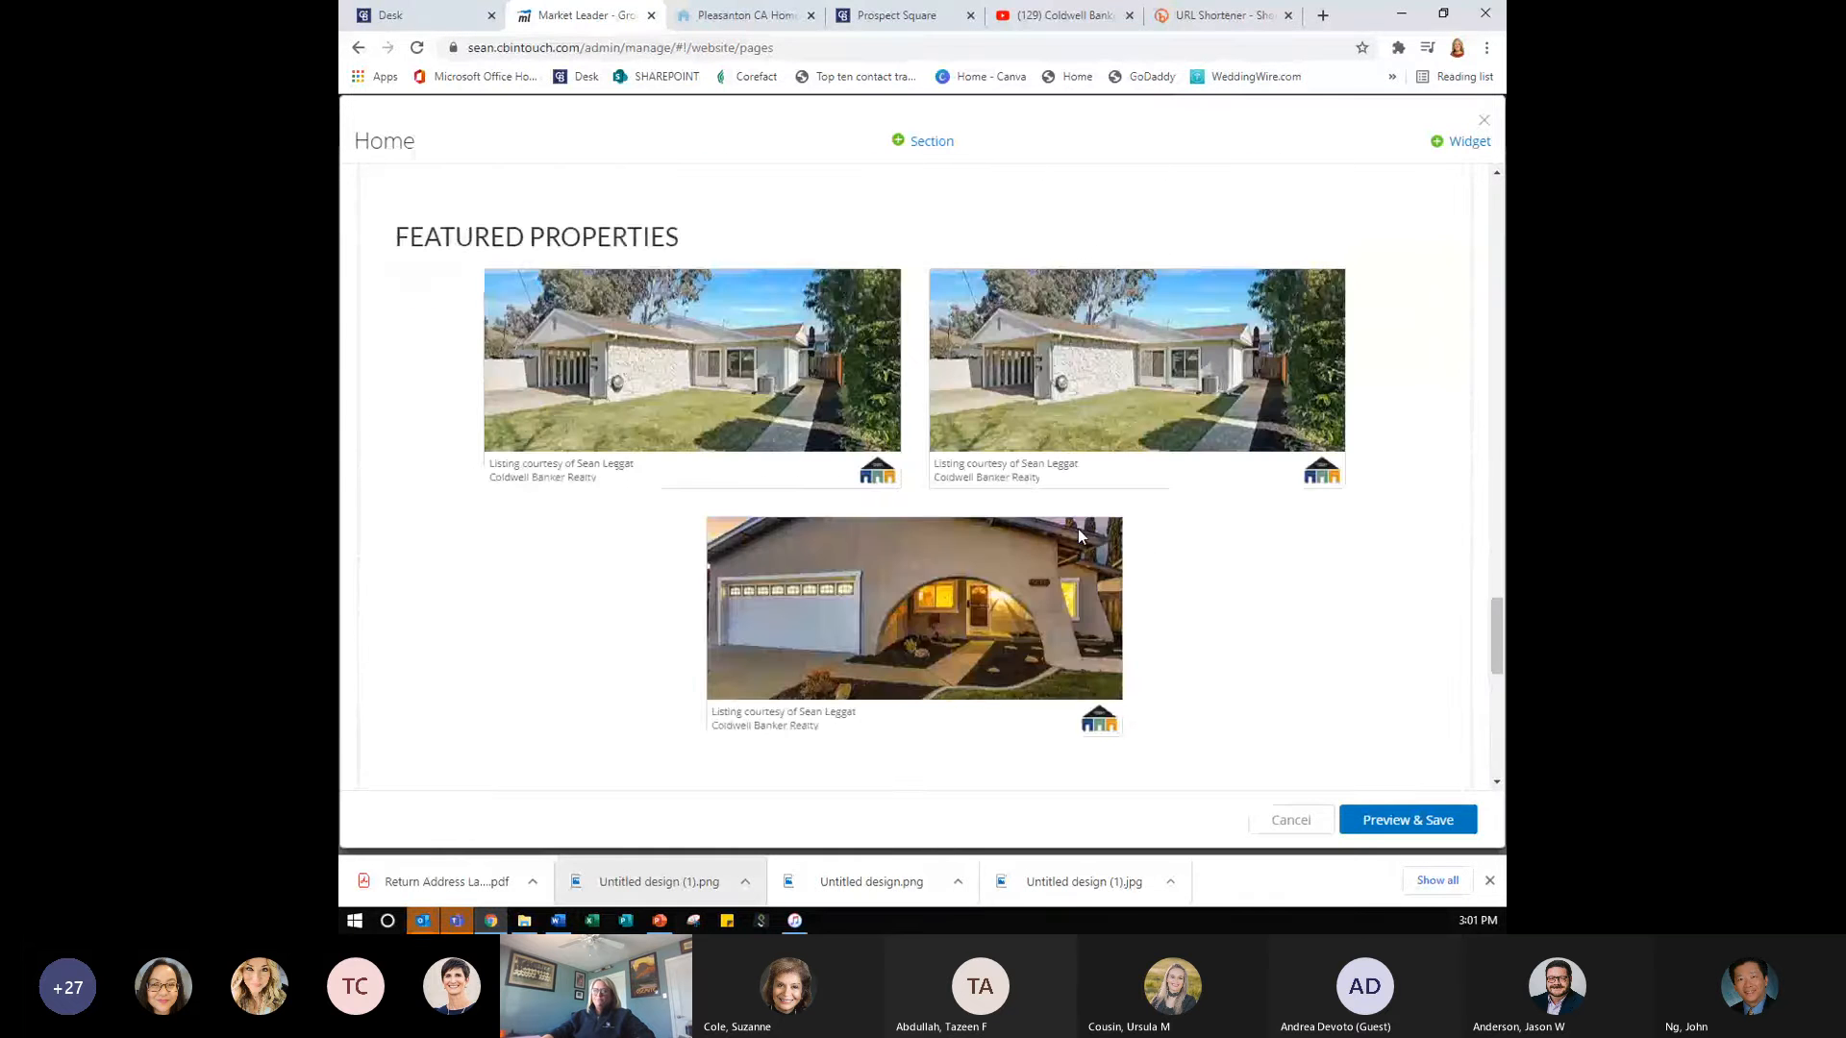
scroll(1077, 536, up, 10)
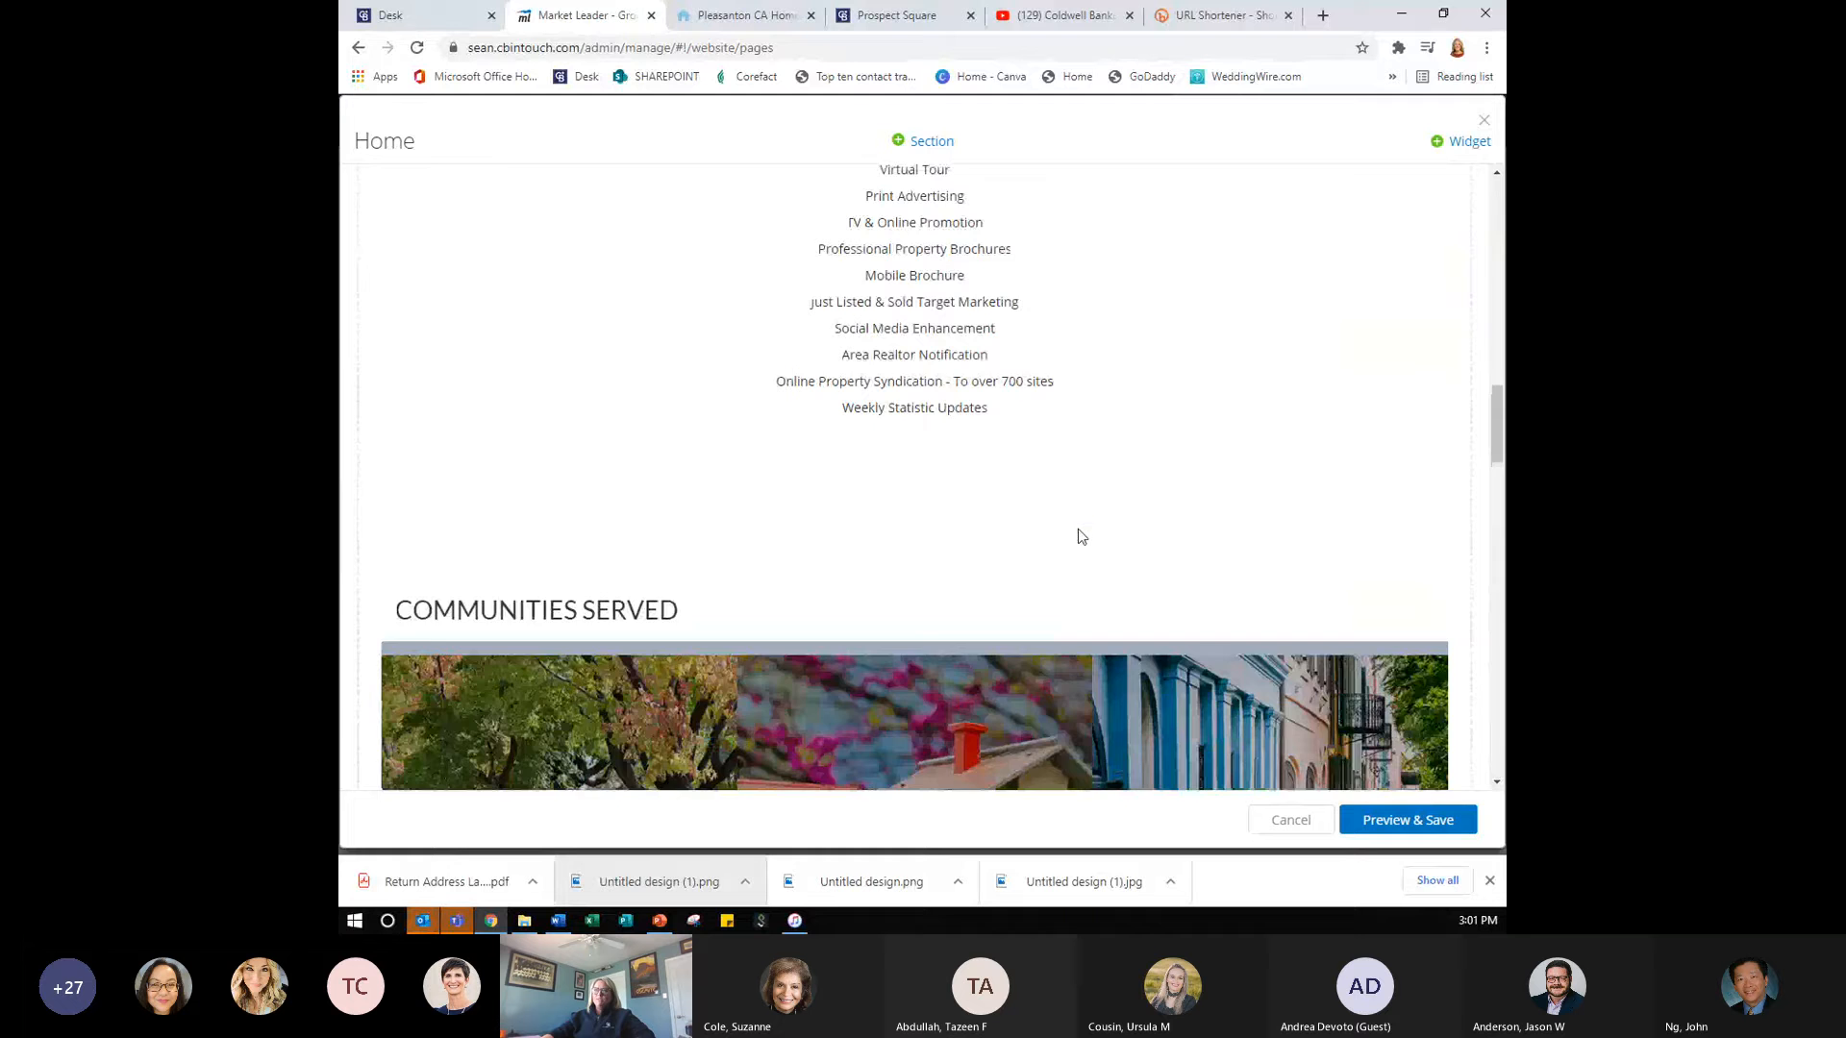
scroll(1077, 527, up, 8)
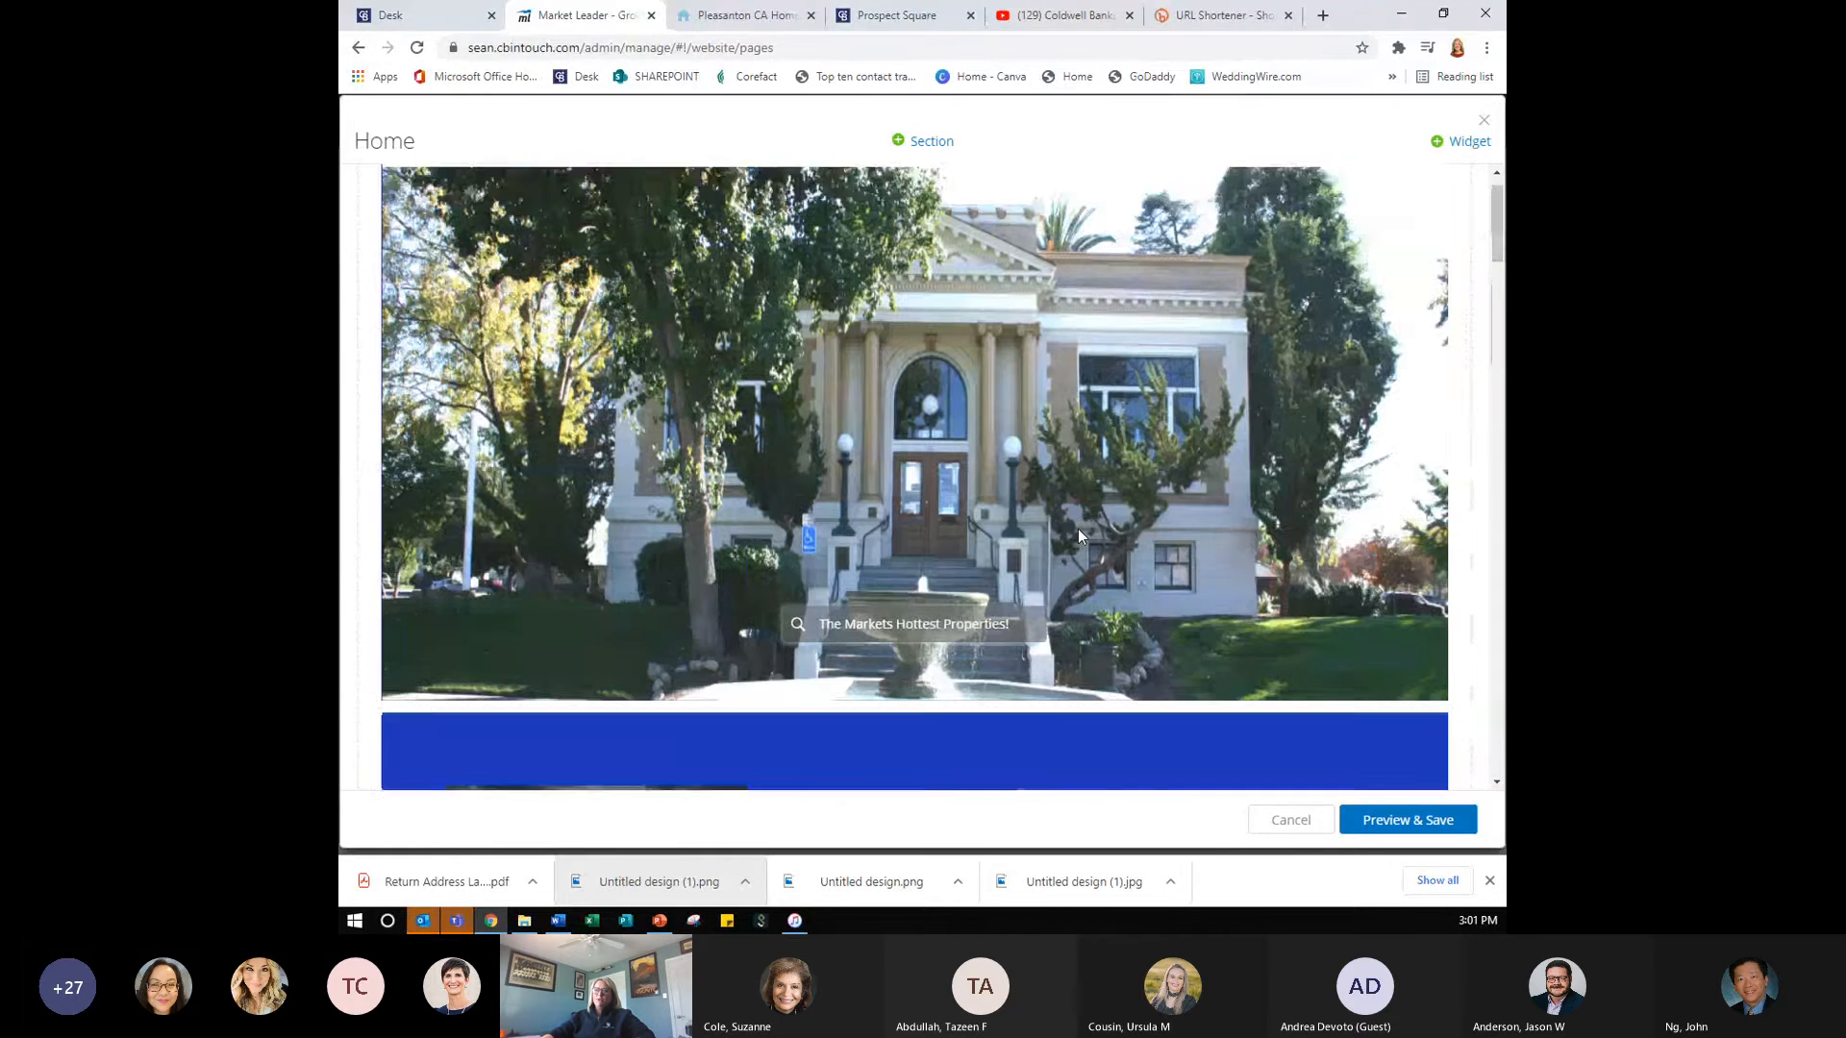
scroll(1076, 529, down, 6)
scroll(1079, 537, down, 6)
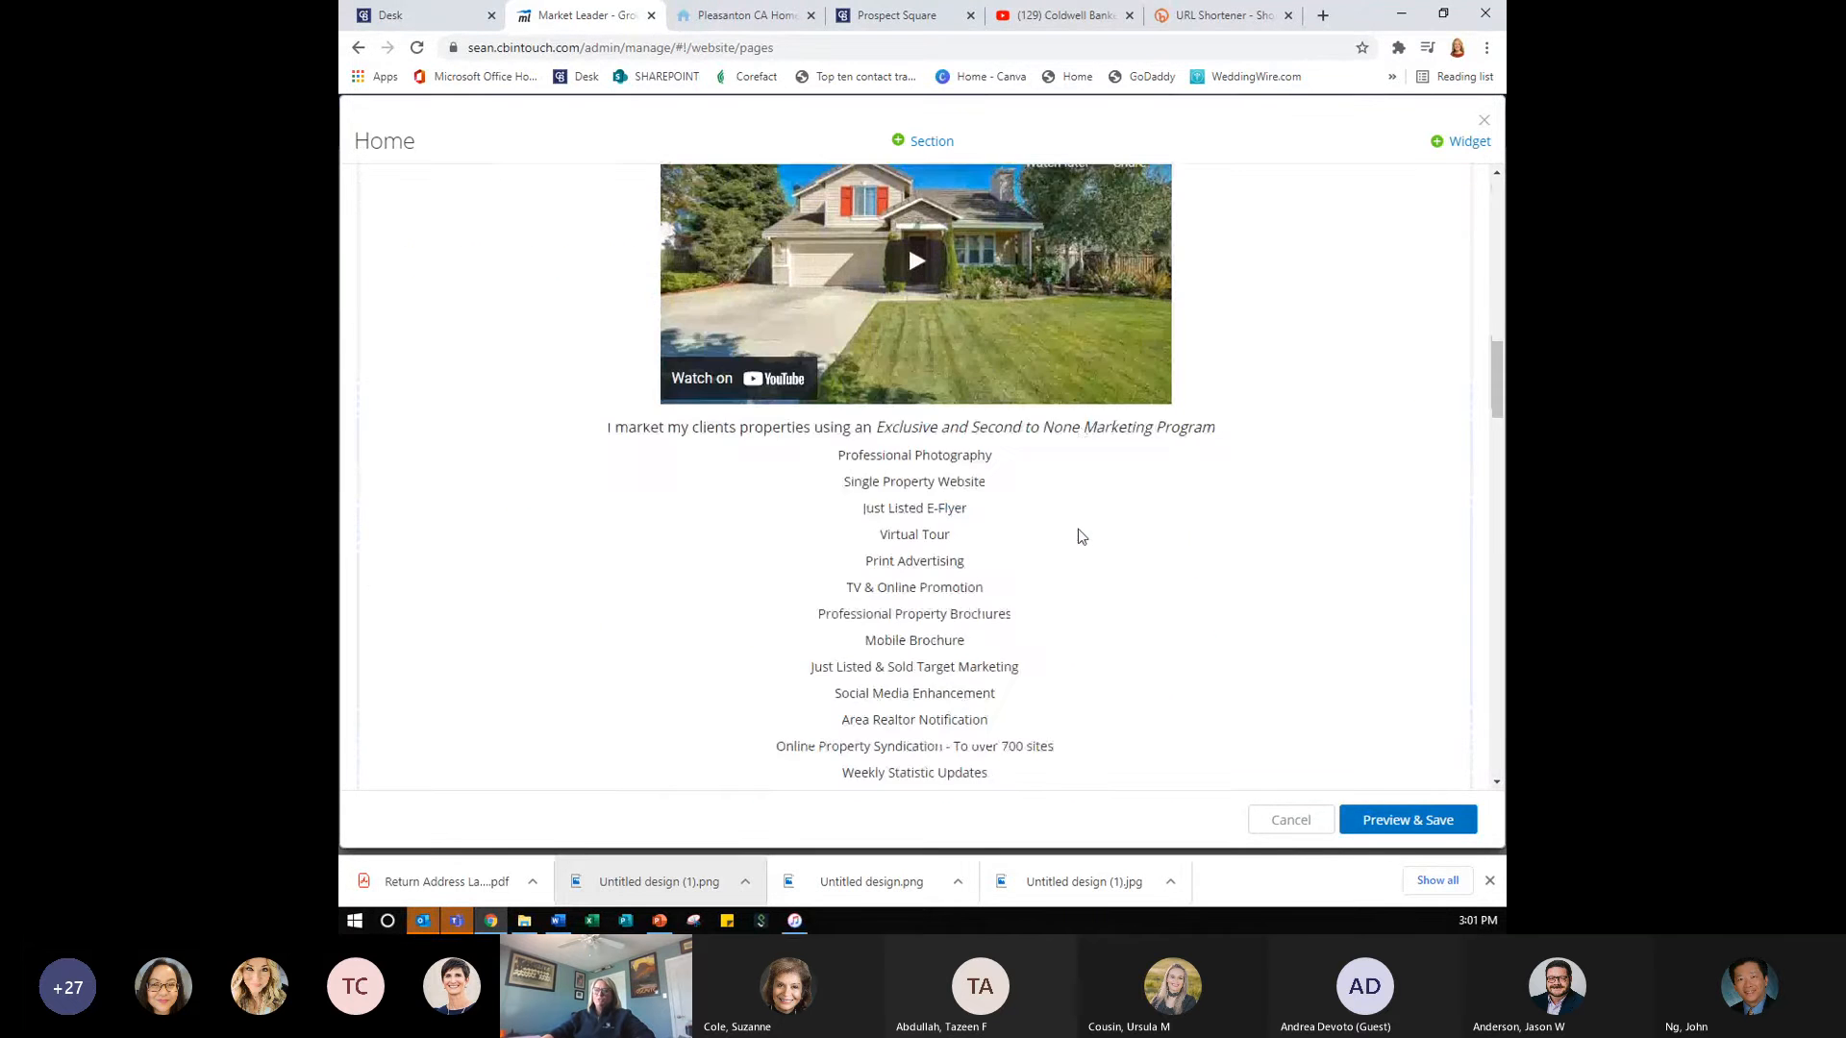
- Edit the "FEATURED ON AT HOME NORTHERN CALIFORNIA" custom content widget, choose the Accent 2 background style and continue to its content
scroll(1079, 537, up, 3)
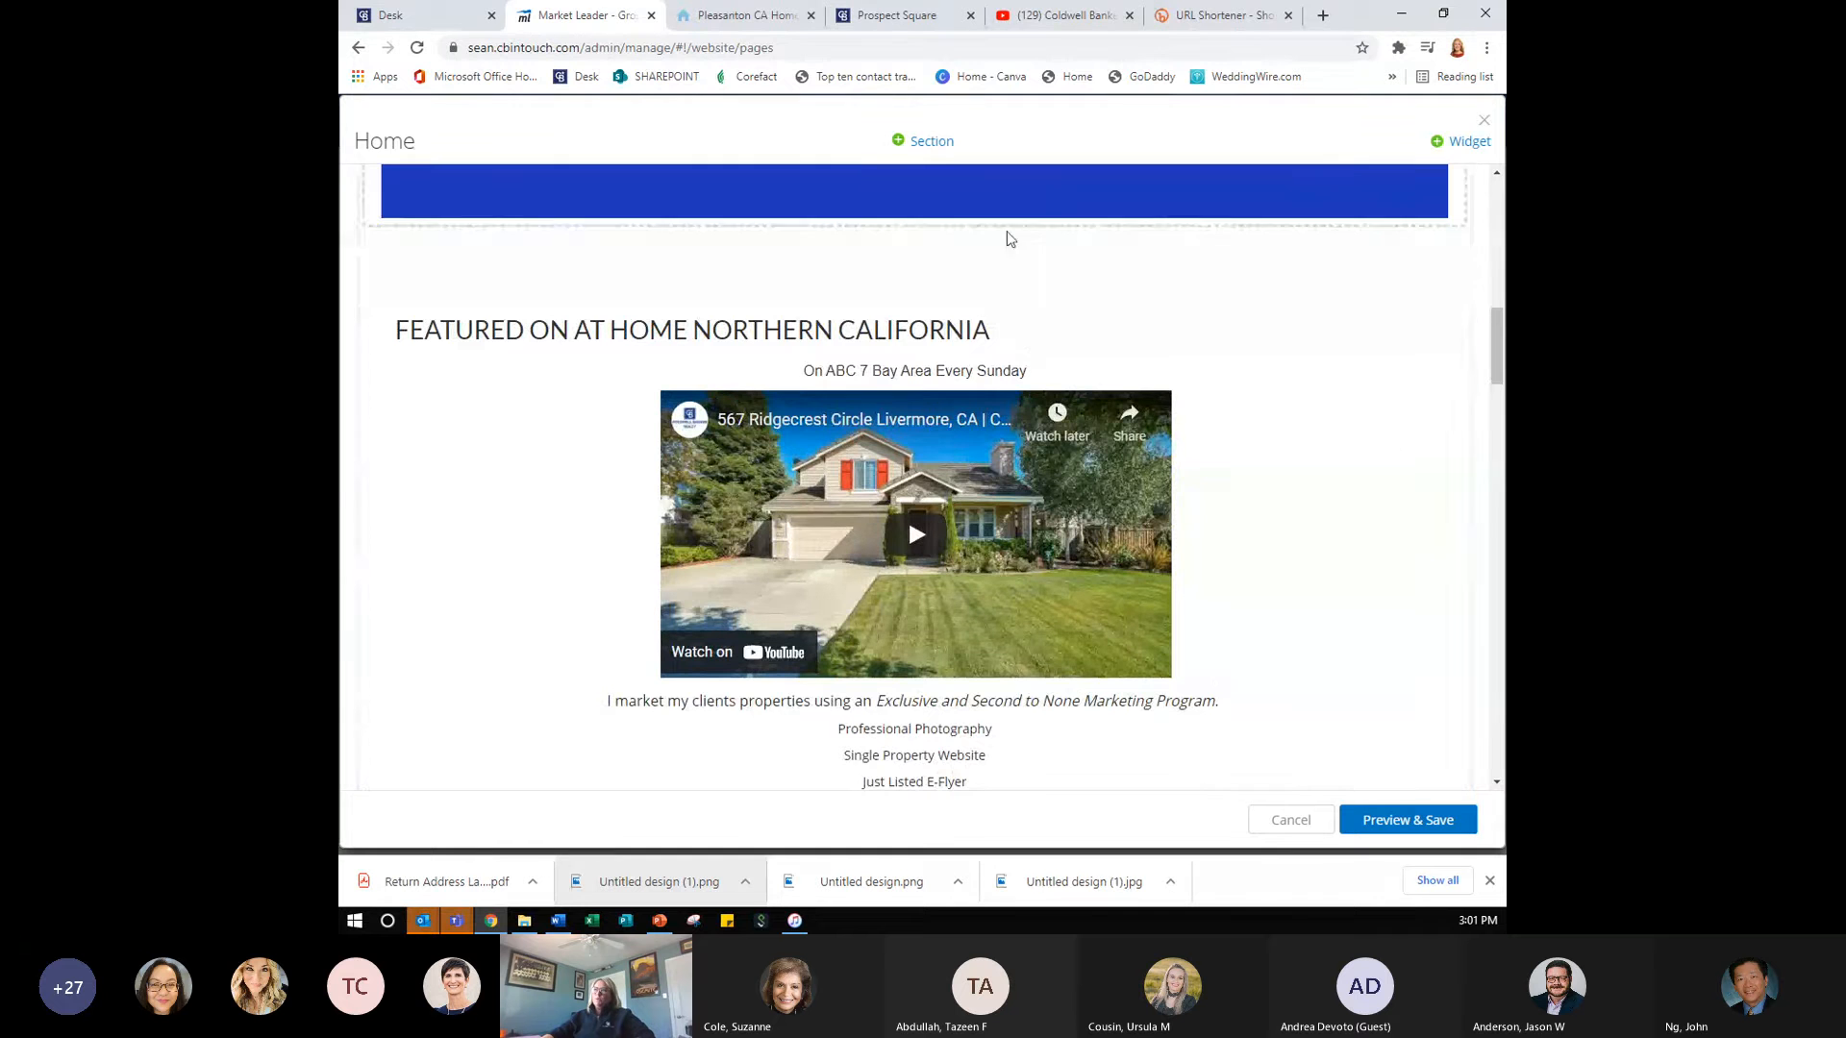
click(1434, 246)
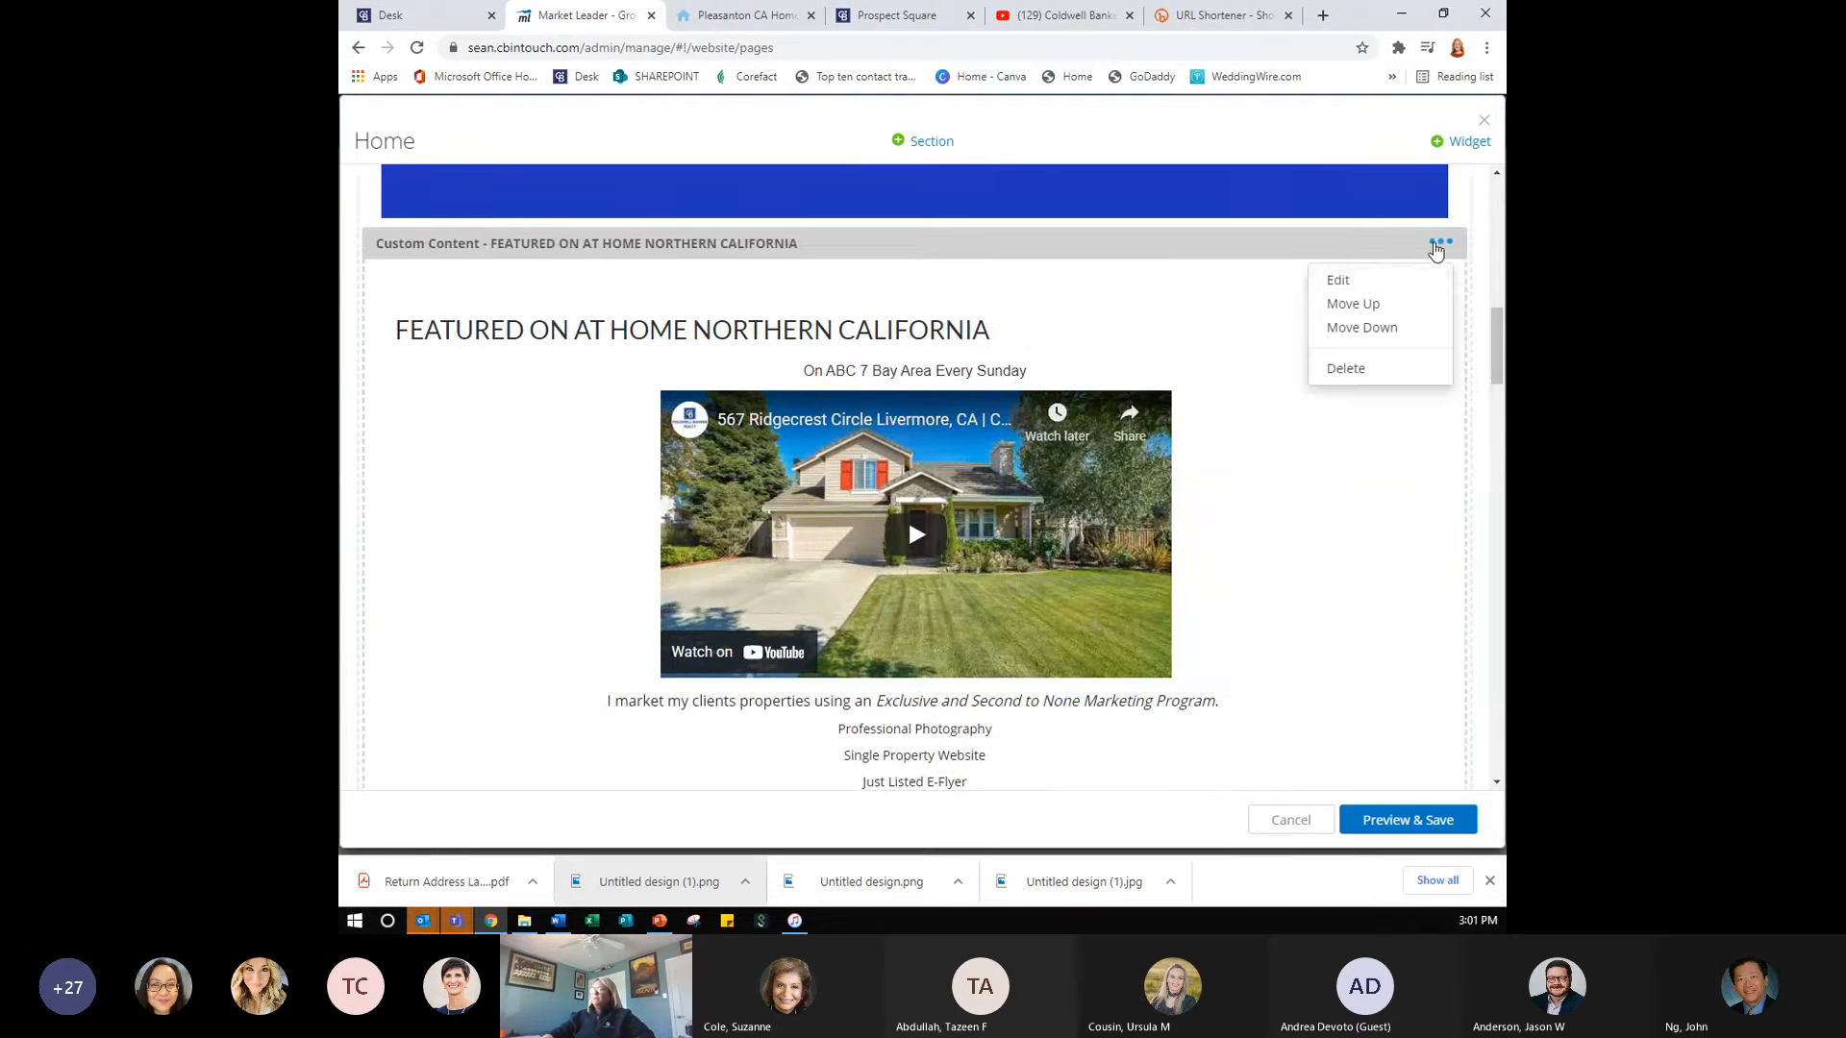
click(1393, 280)
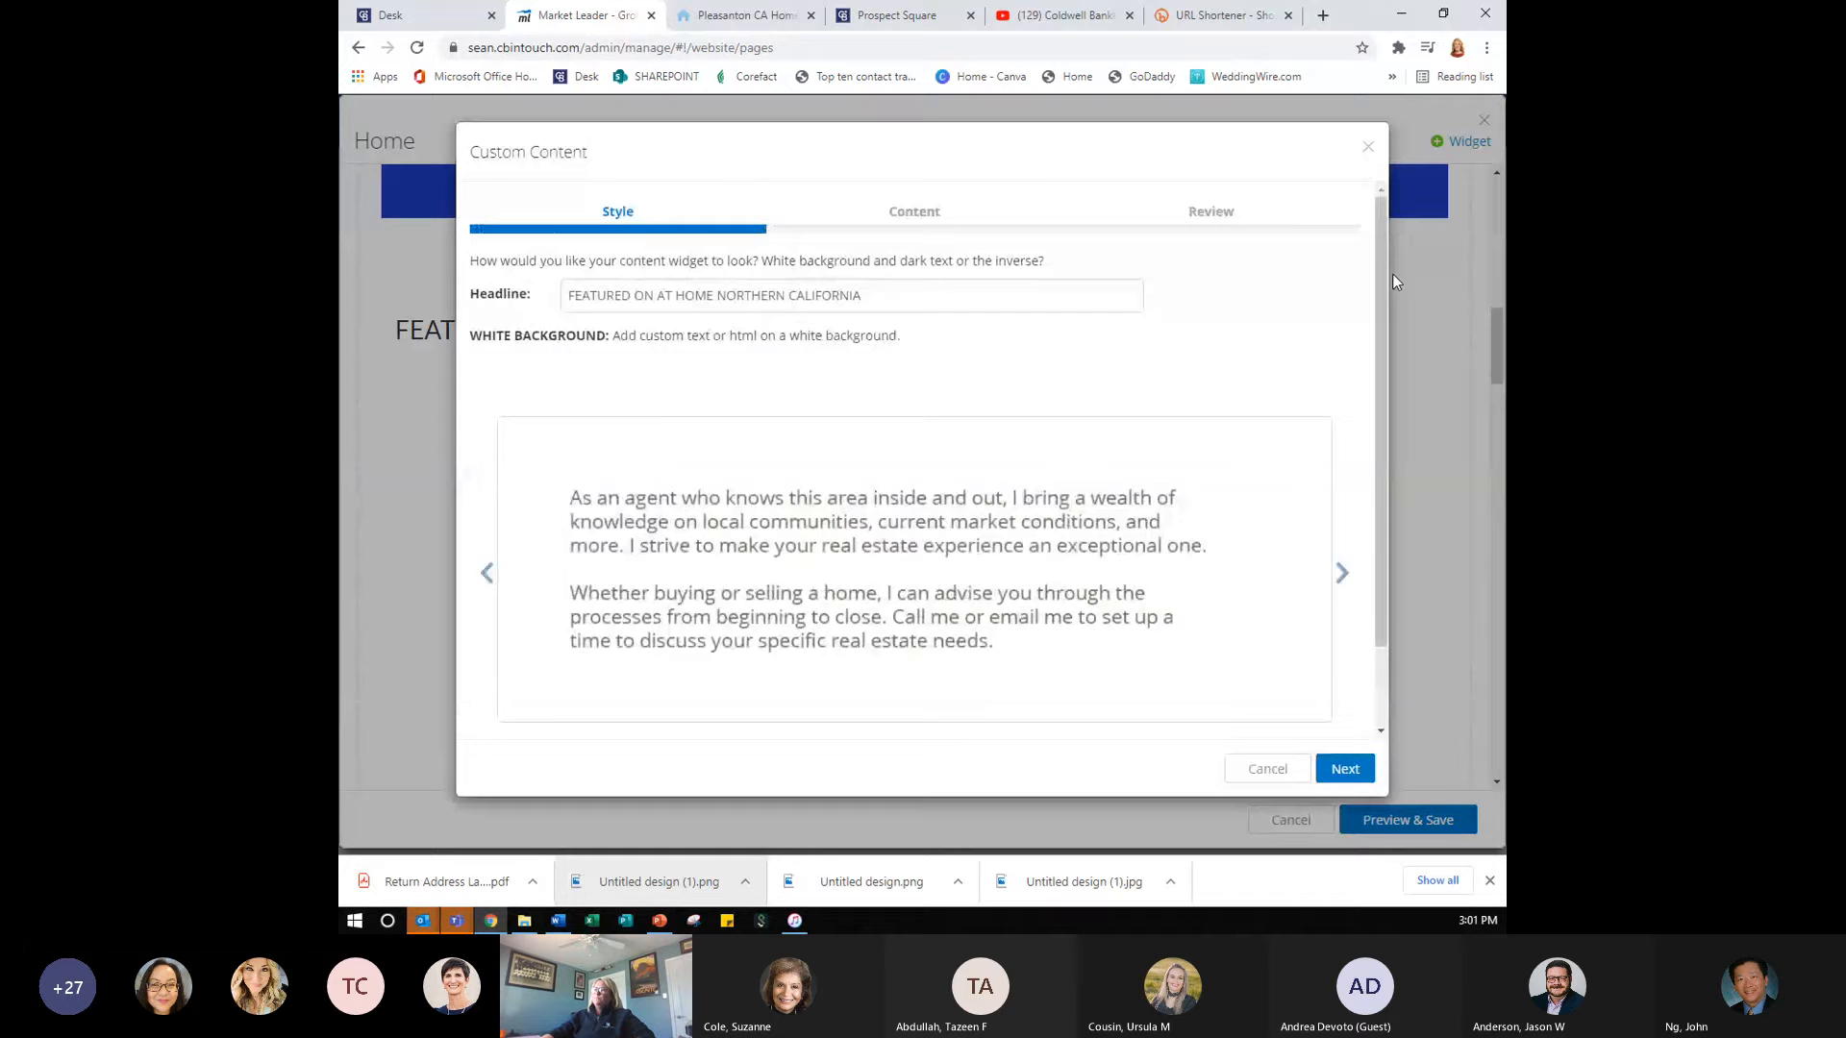
scroll(973, 477, down, 1)
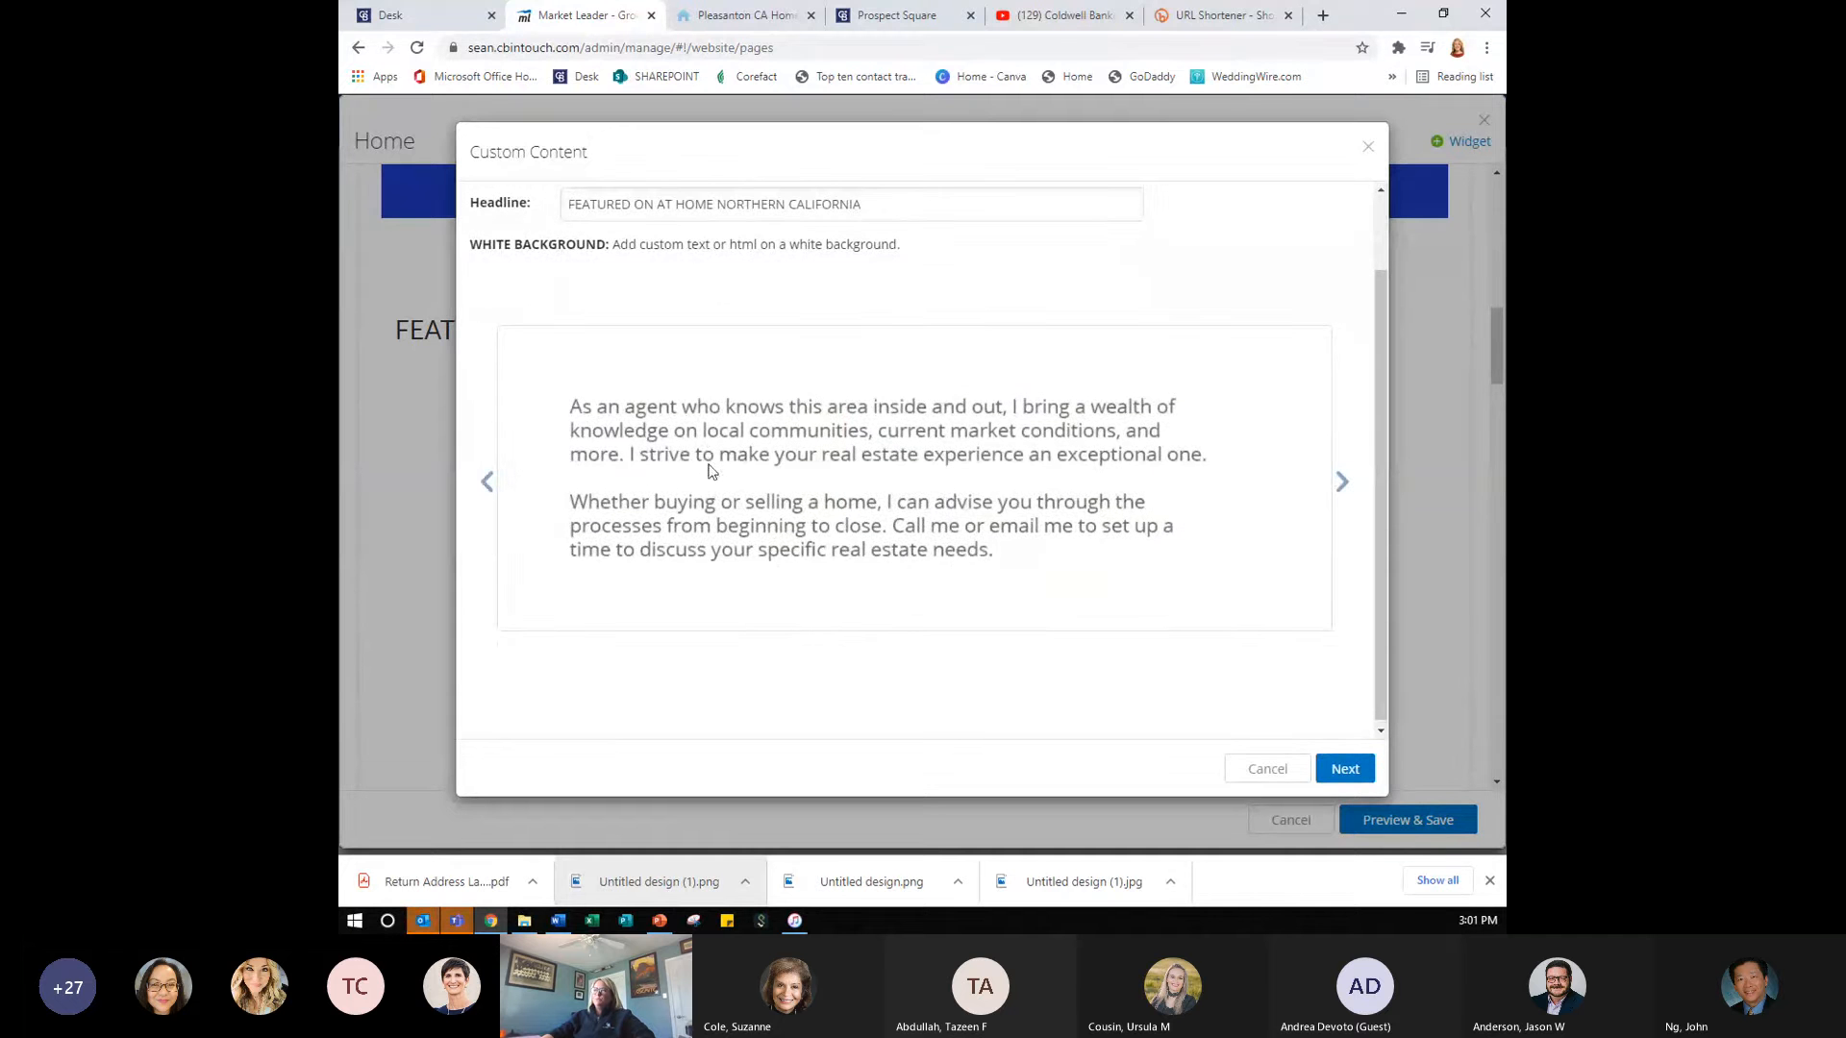
click(1343, 483)
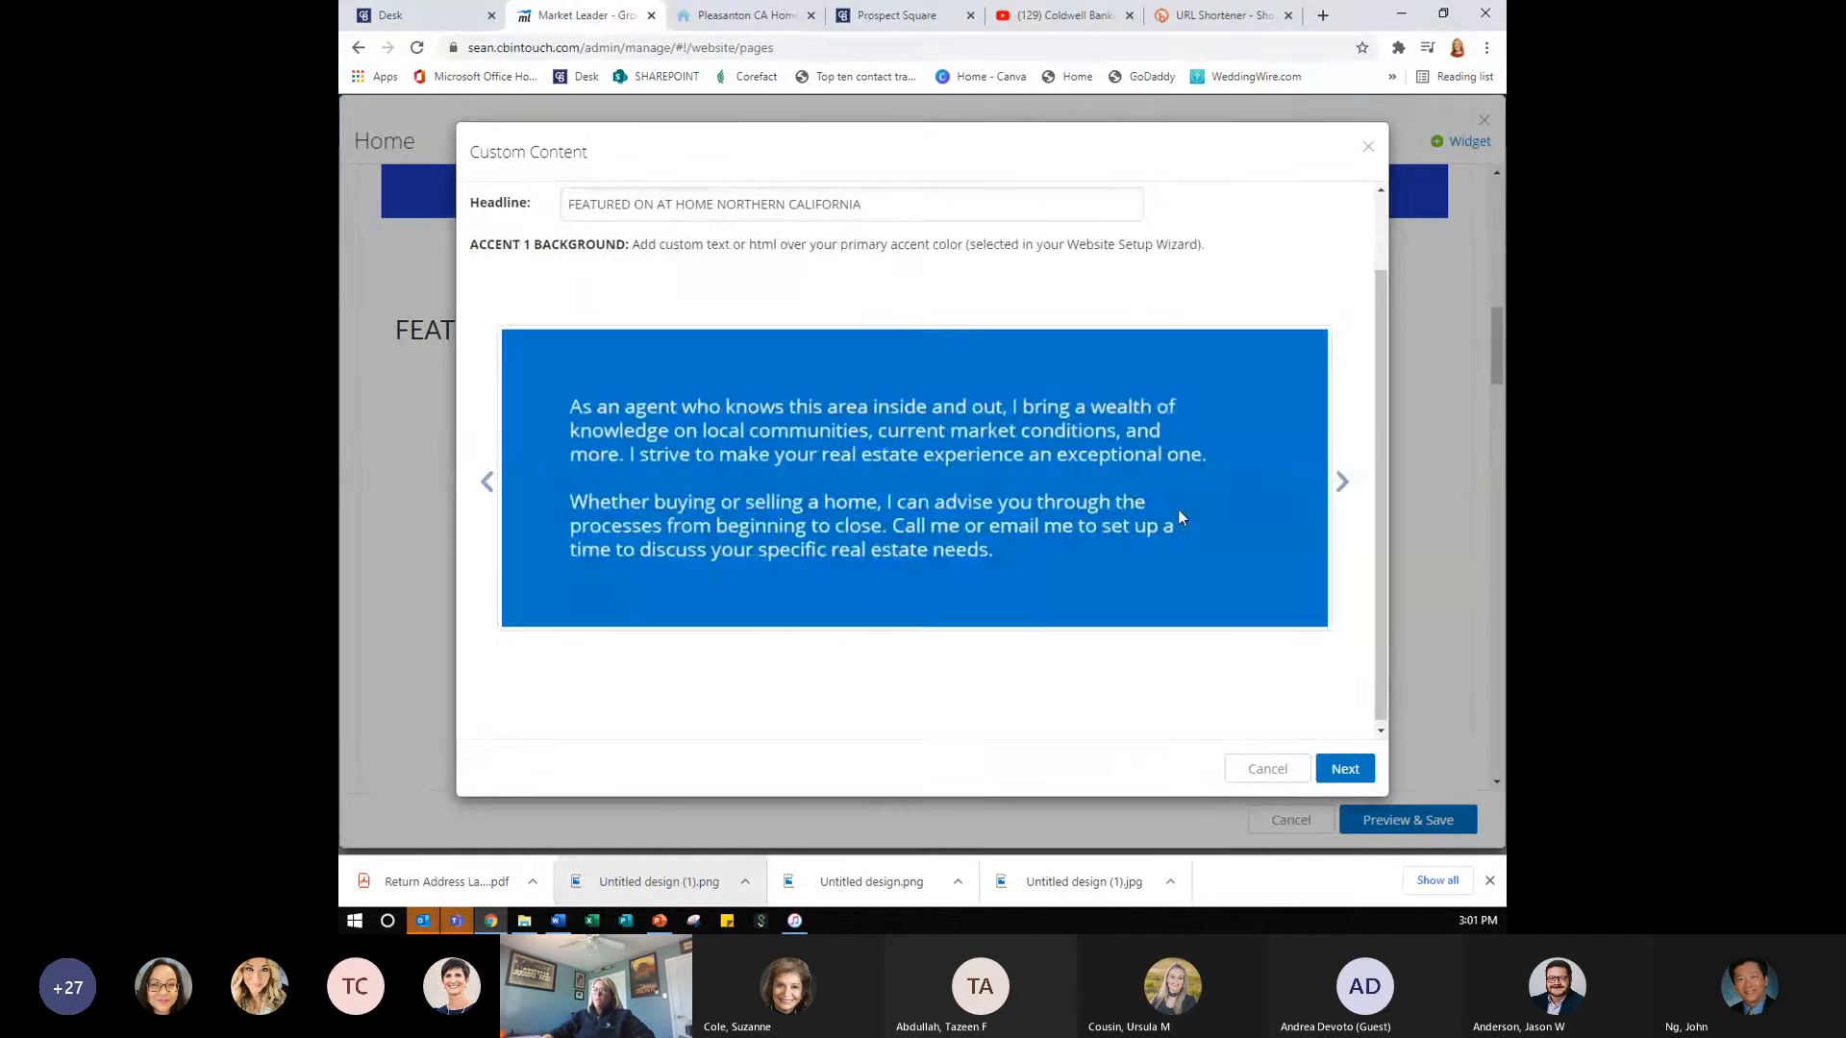
click(1343, 483)
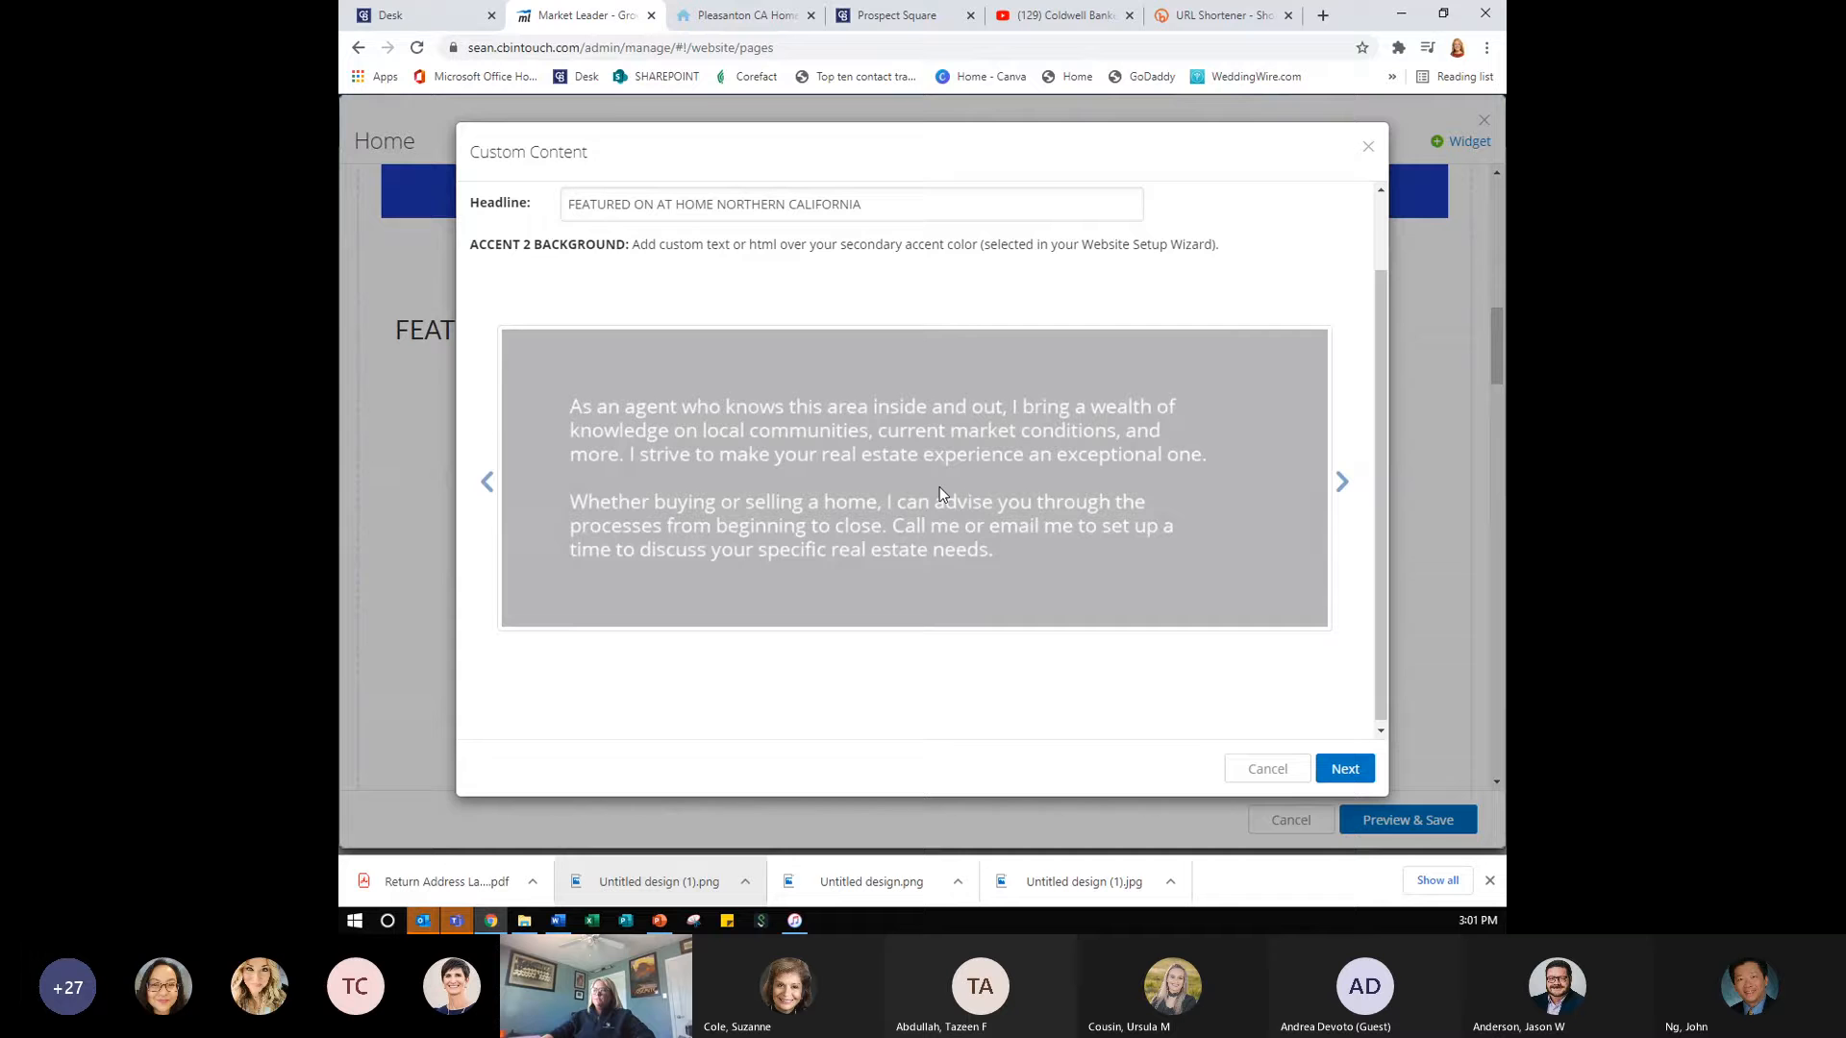
click(1344, 769)
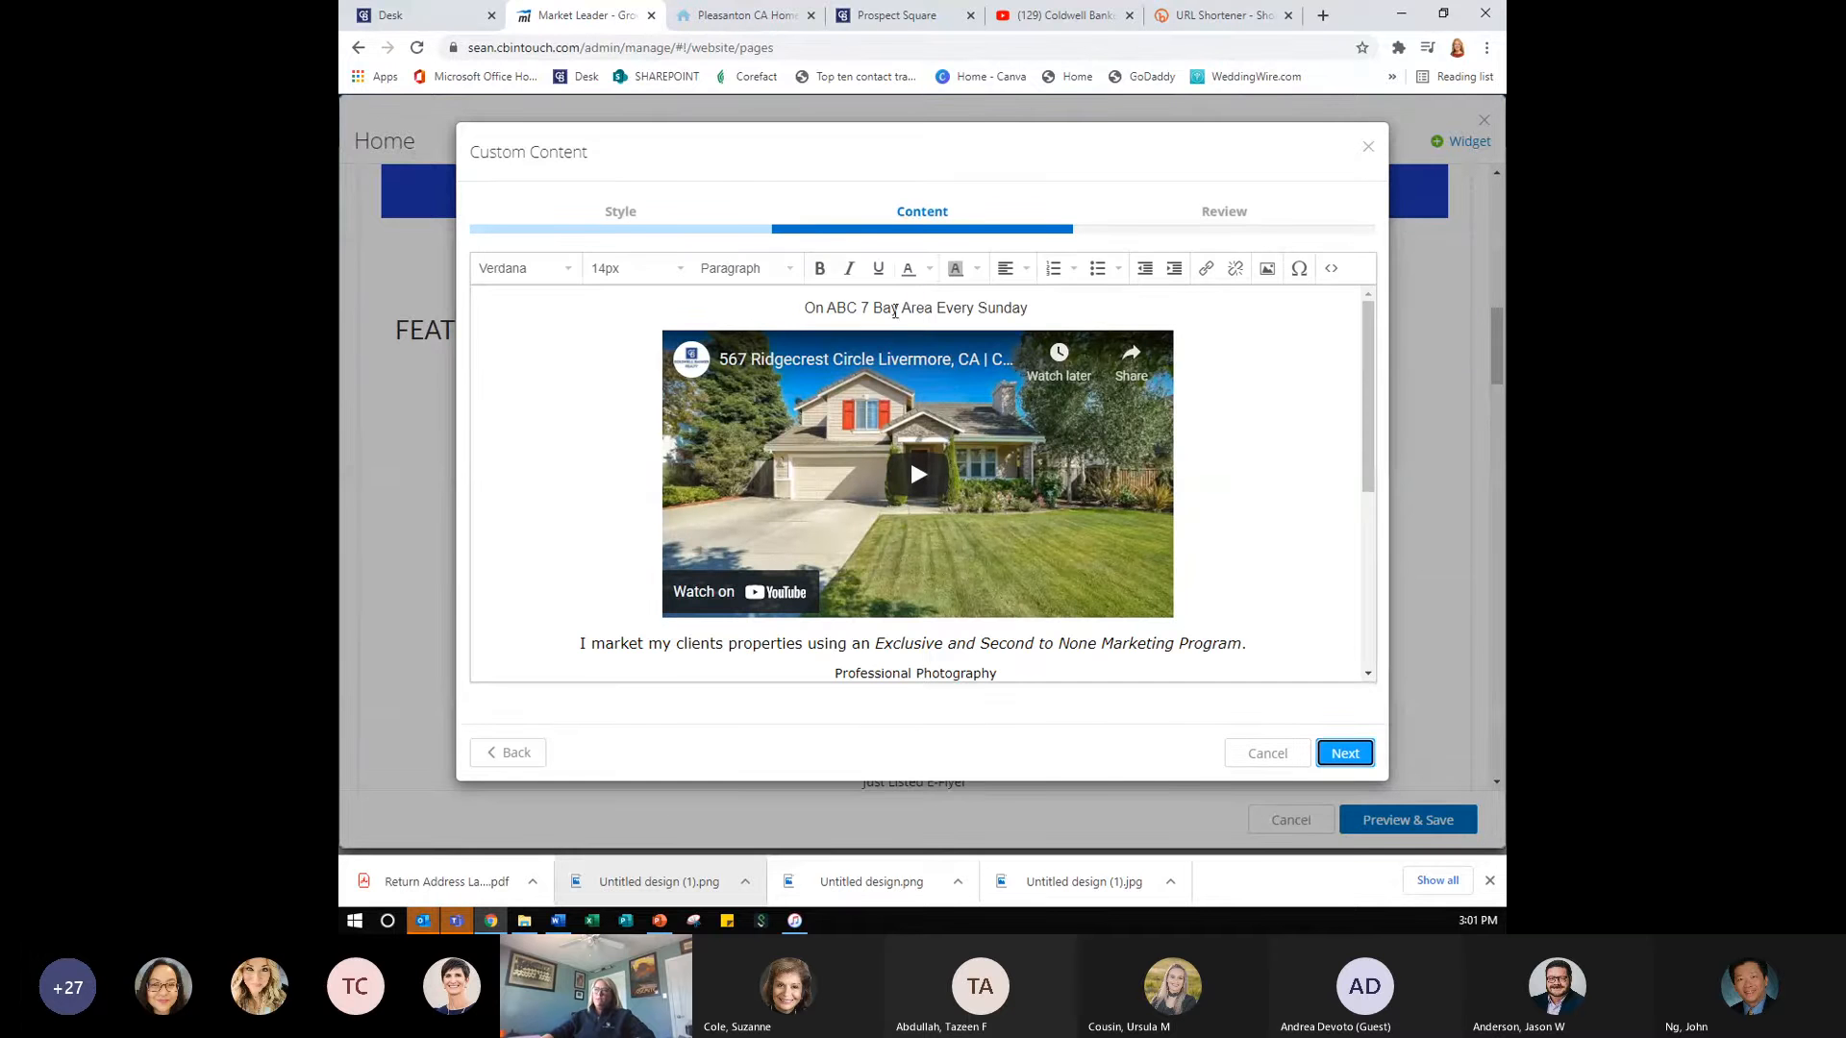
- Look over the widget's video and marketing list in the content editor, then review its preview on the Accent 2 background
scroll(858, 609, down, 5)
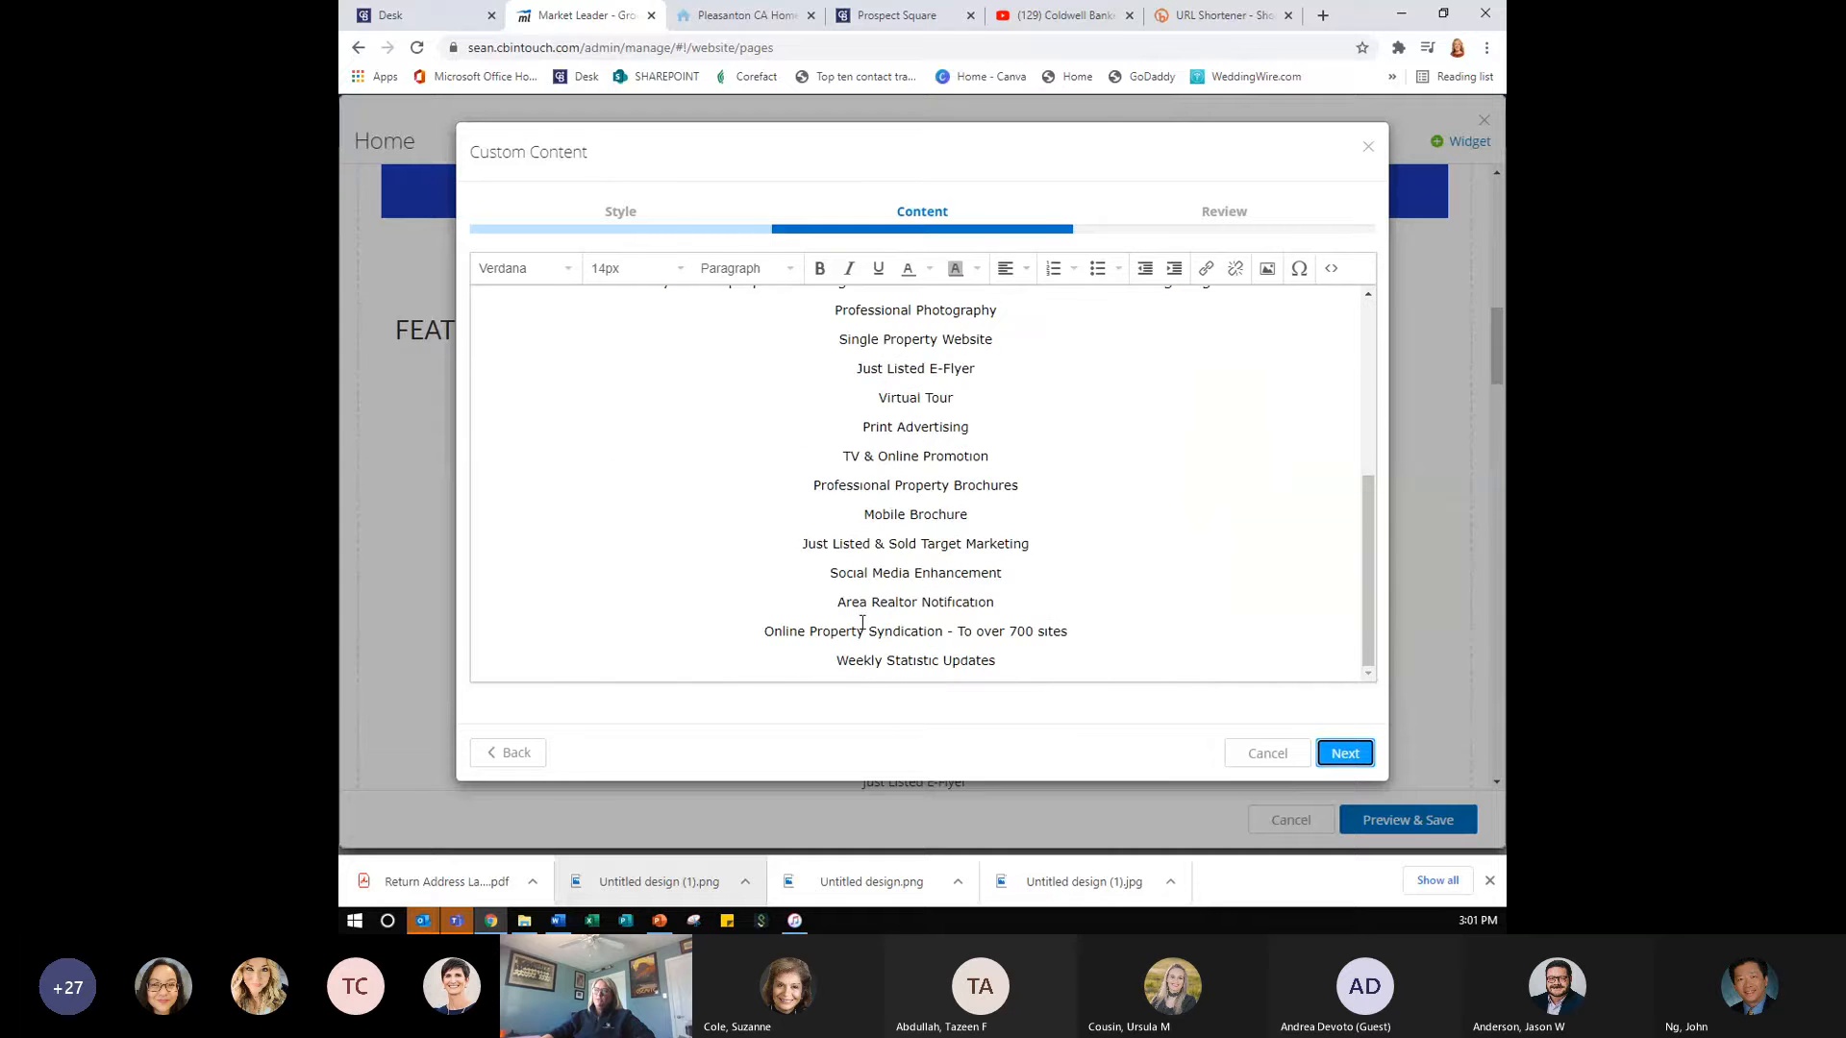
scroll(868, 660, up, 5)
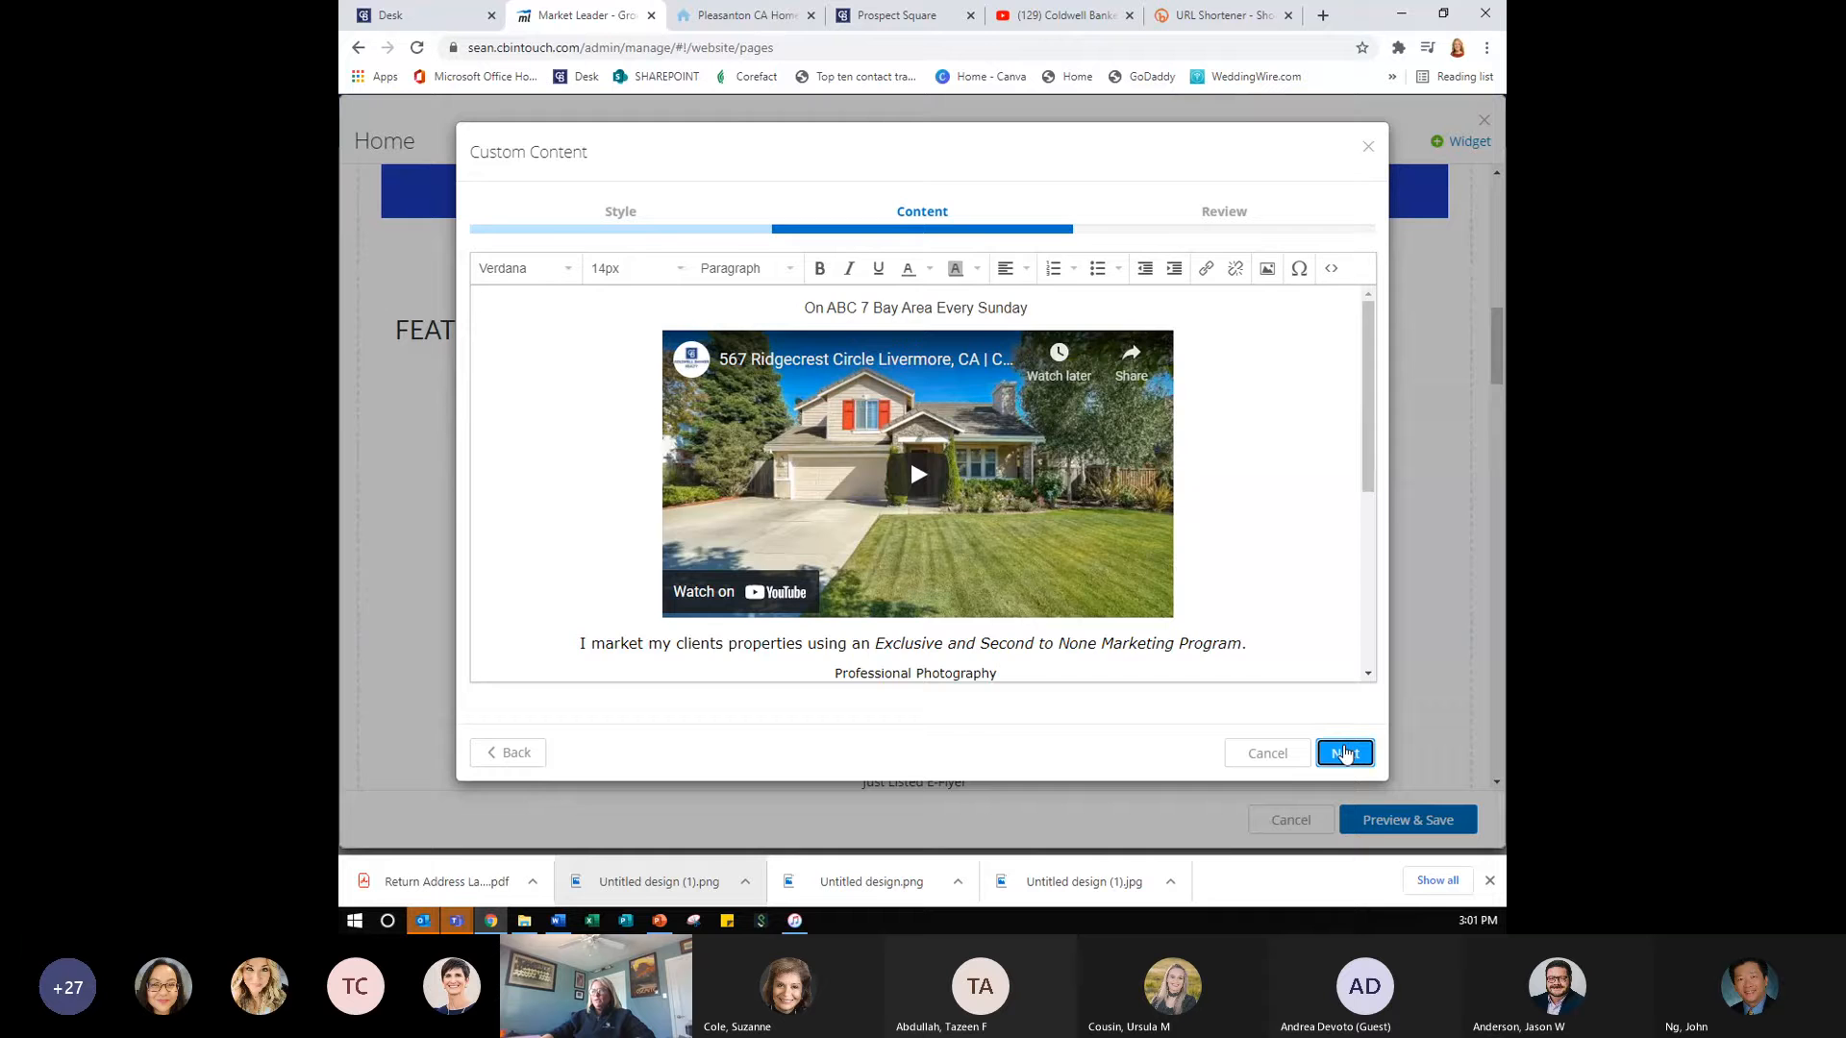
click(1345, 755)
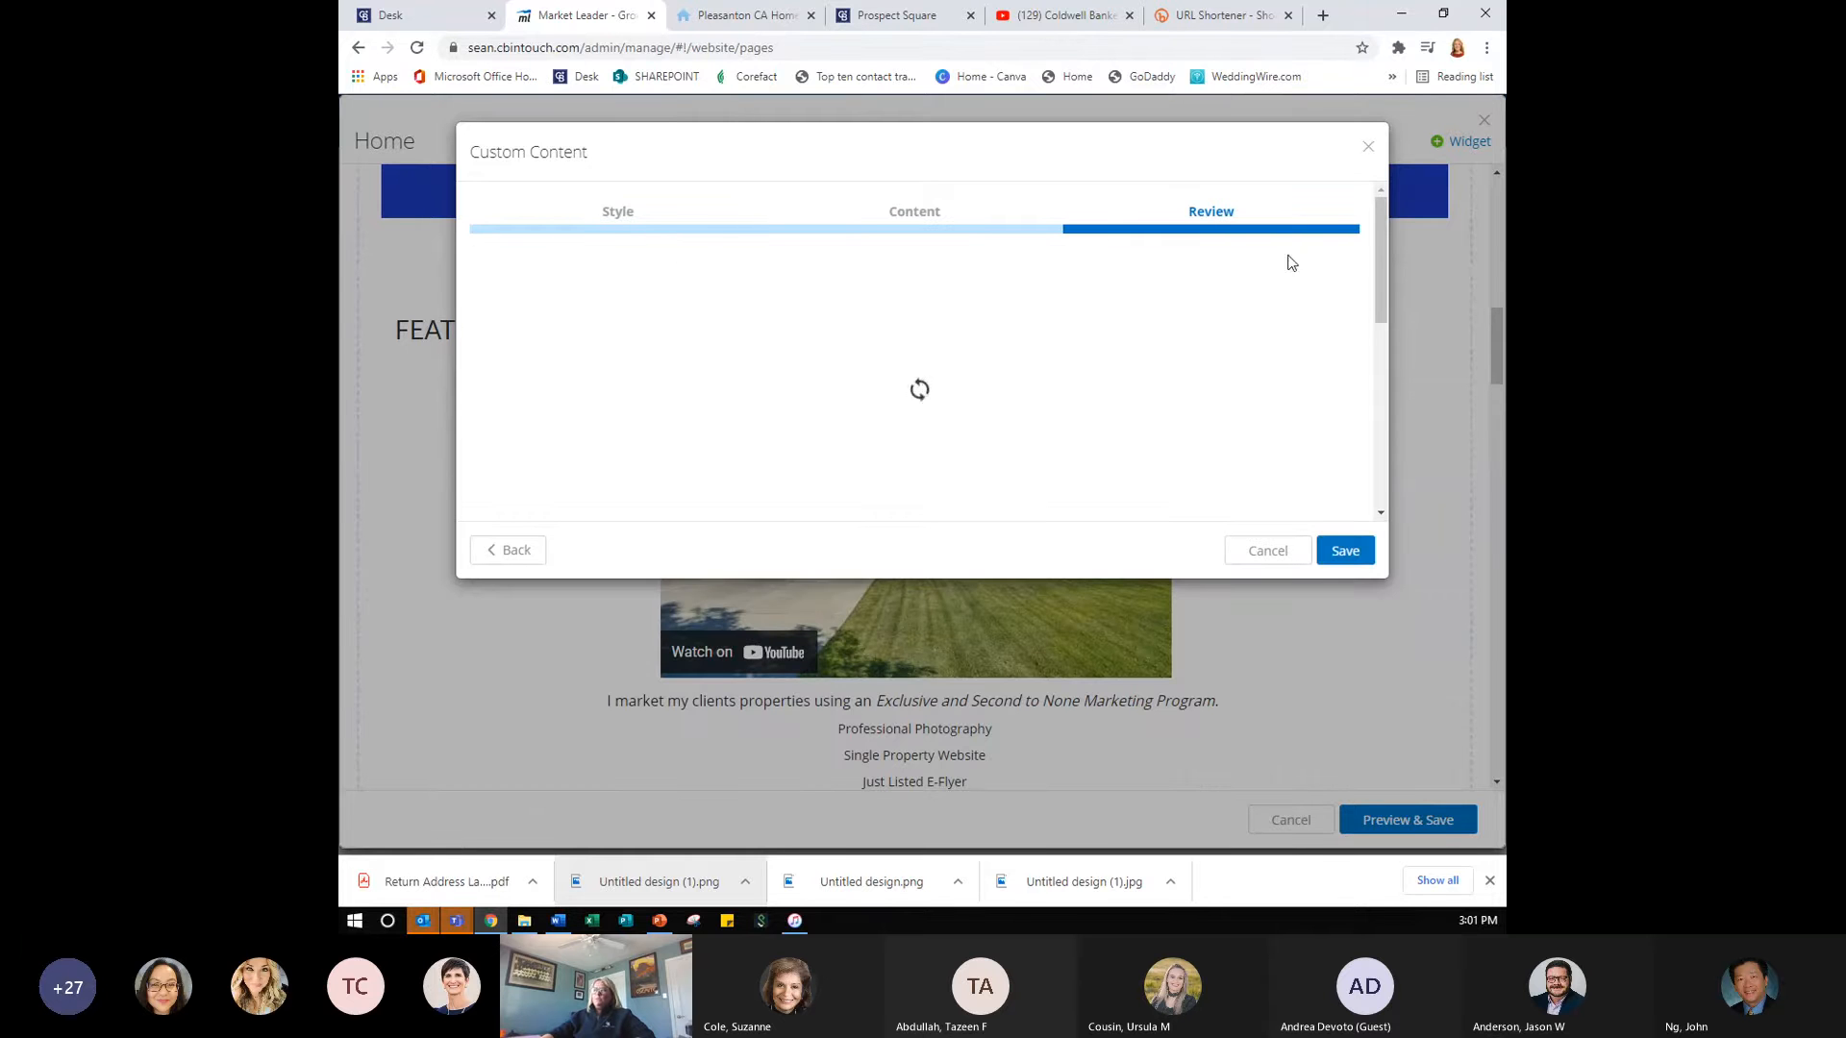
scroll(1279, 361, down, 4)
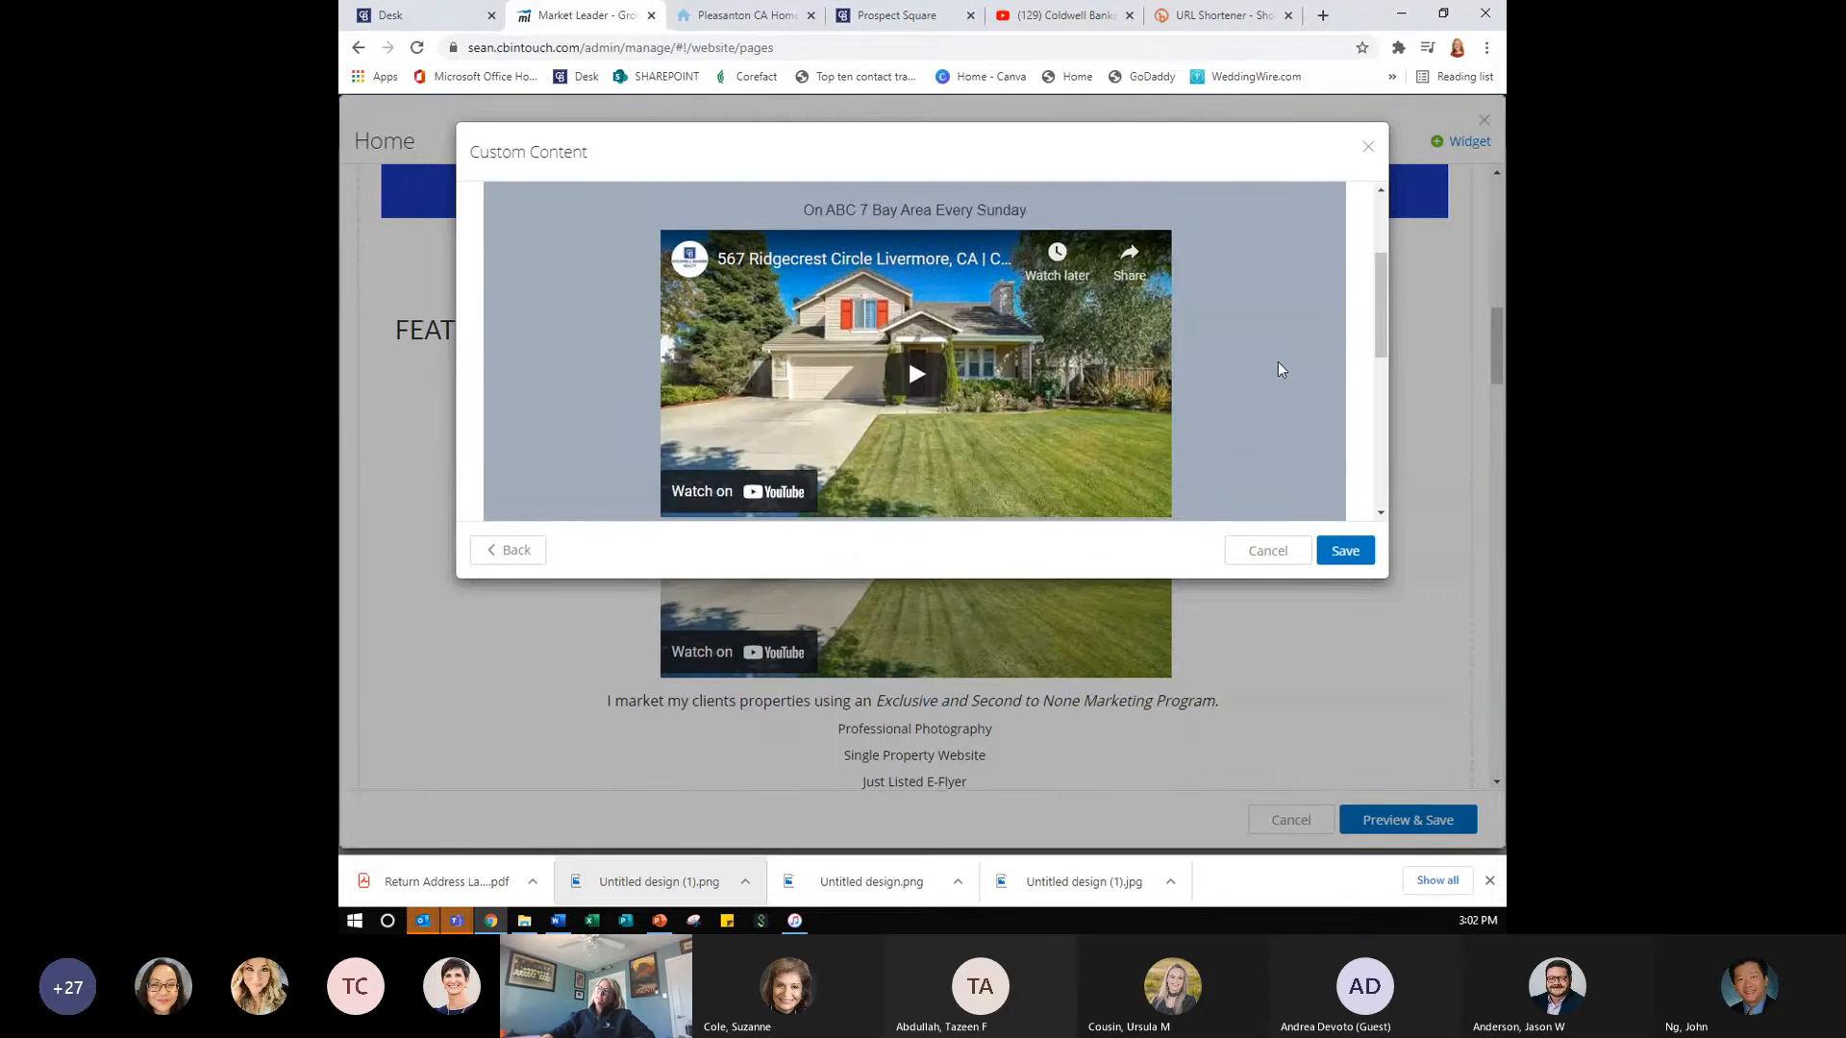
scroll(1276, 372, down, 5)
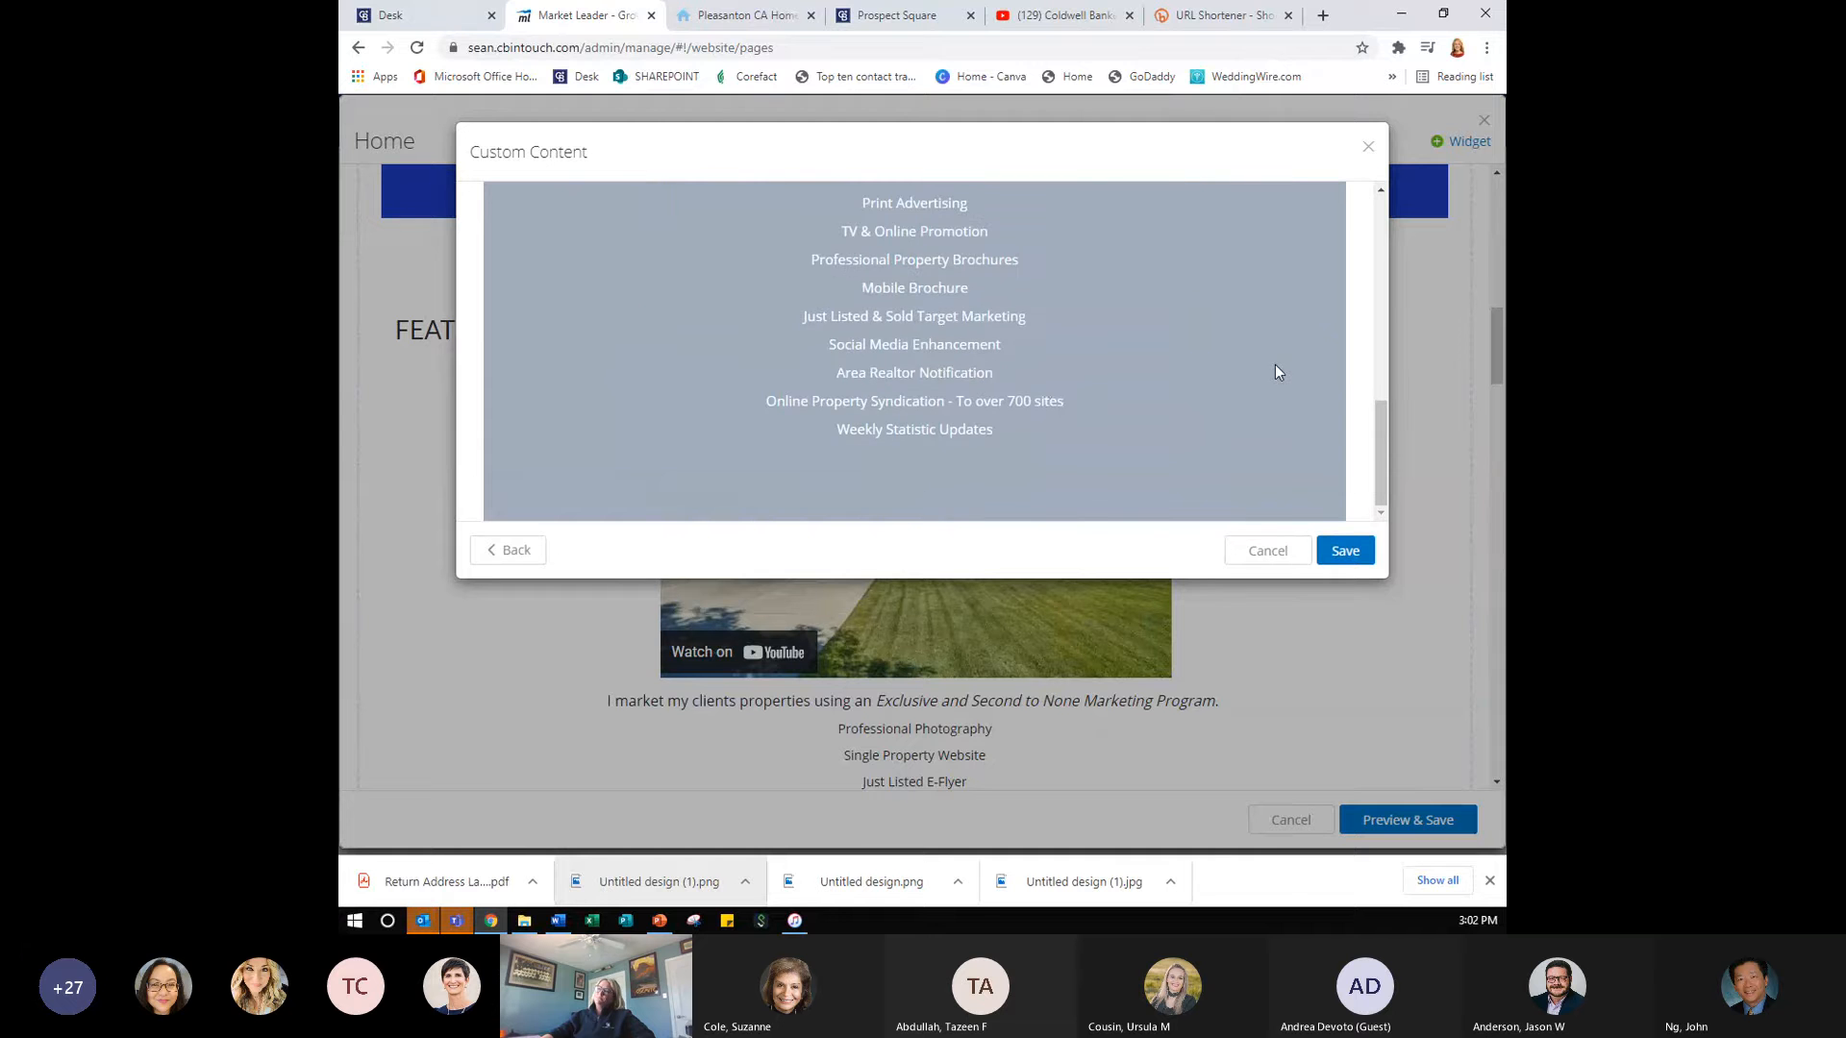
scroll(1033, 424, up, 9)
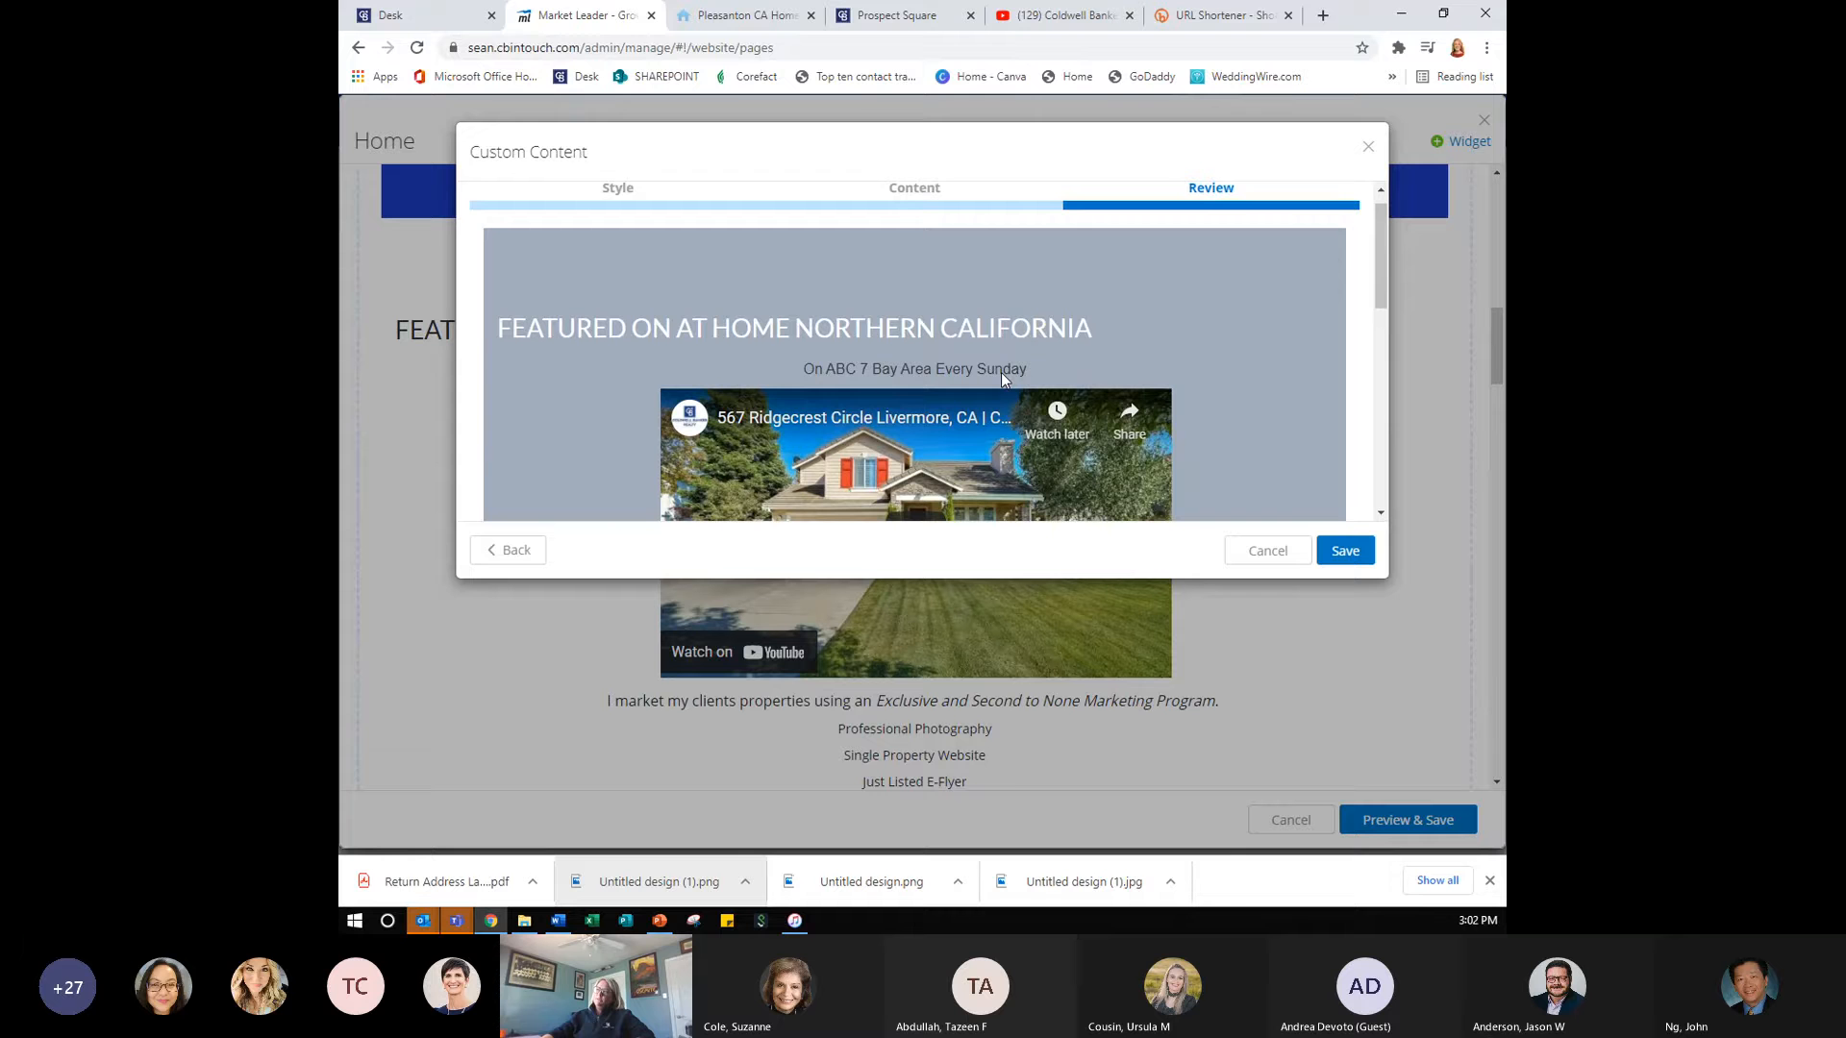
- Return the custom content widget to the White Background style and save it
click(500, 552)
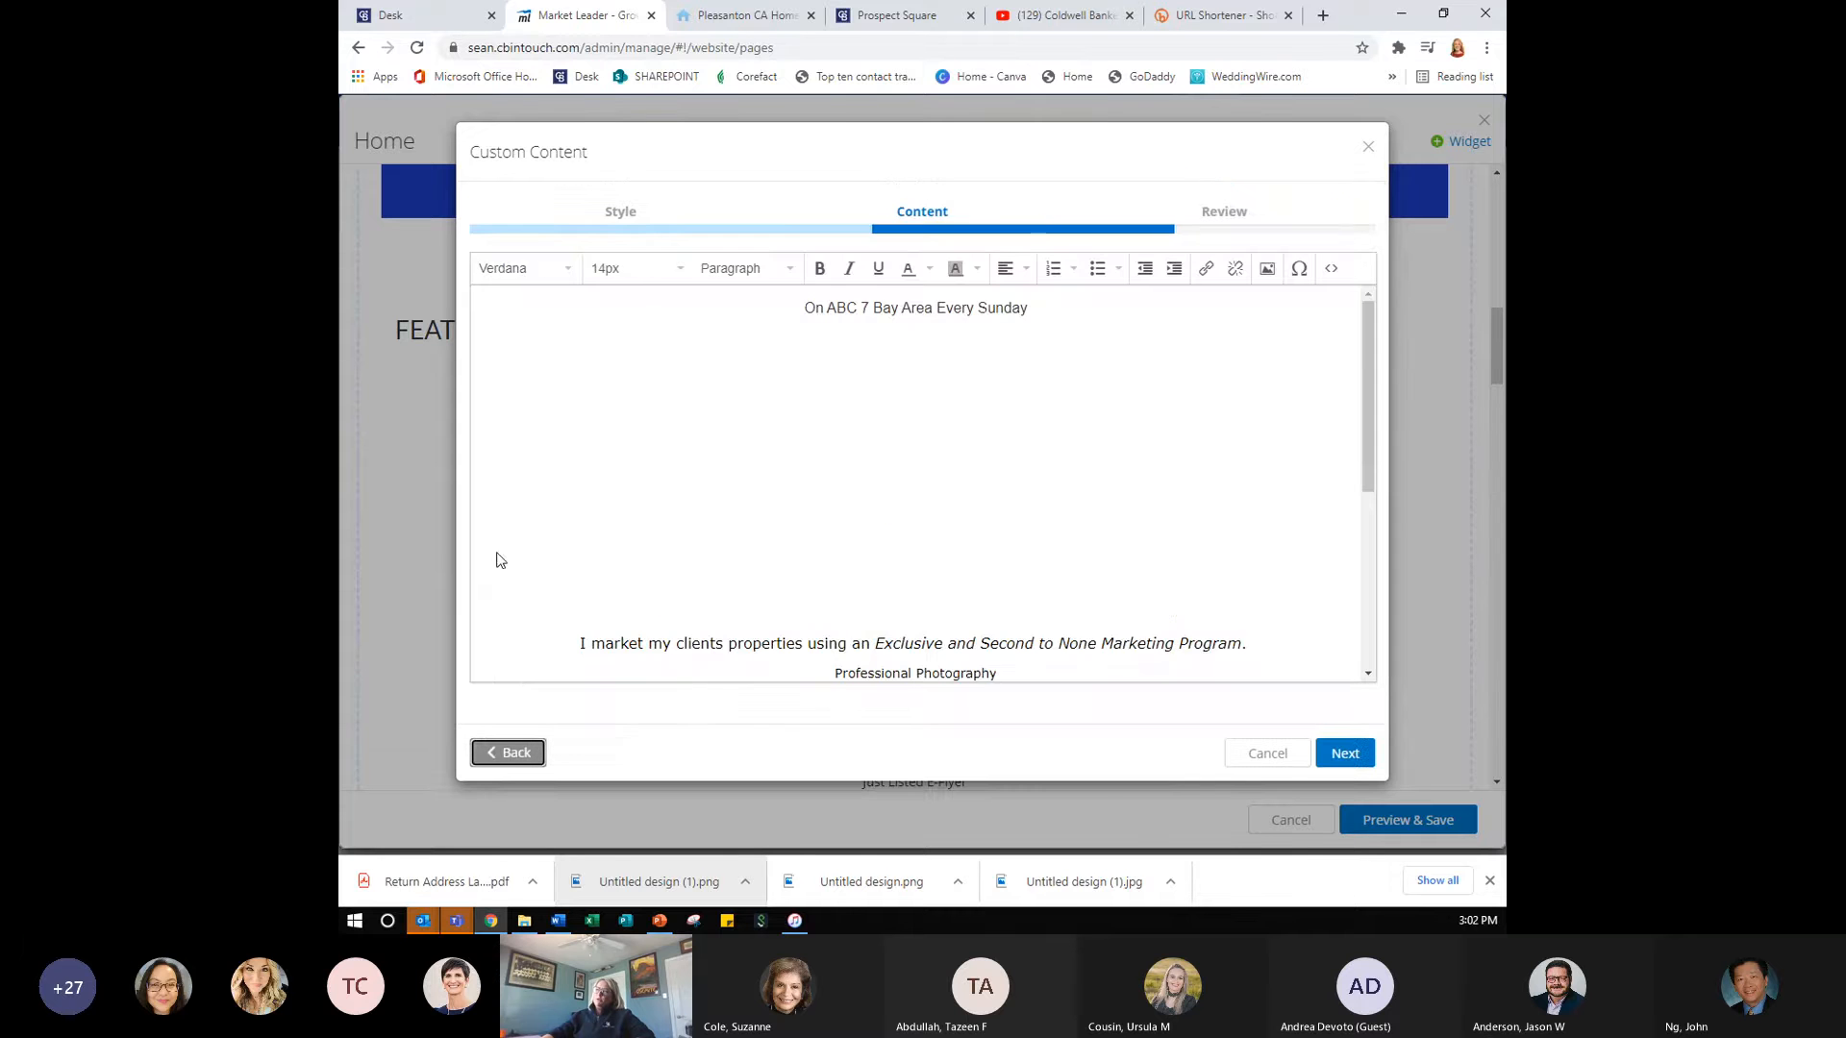
click(509, 755)
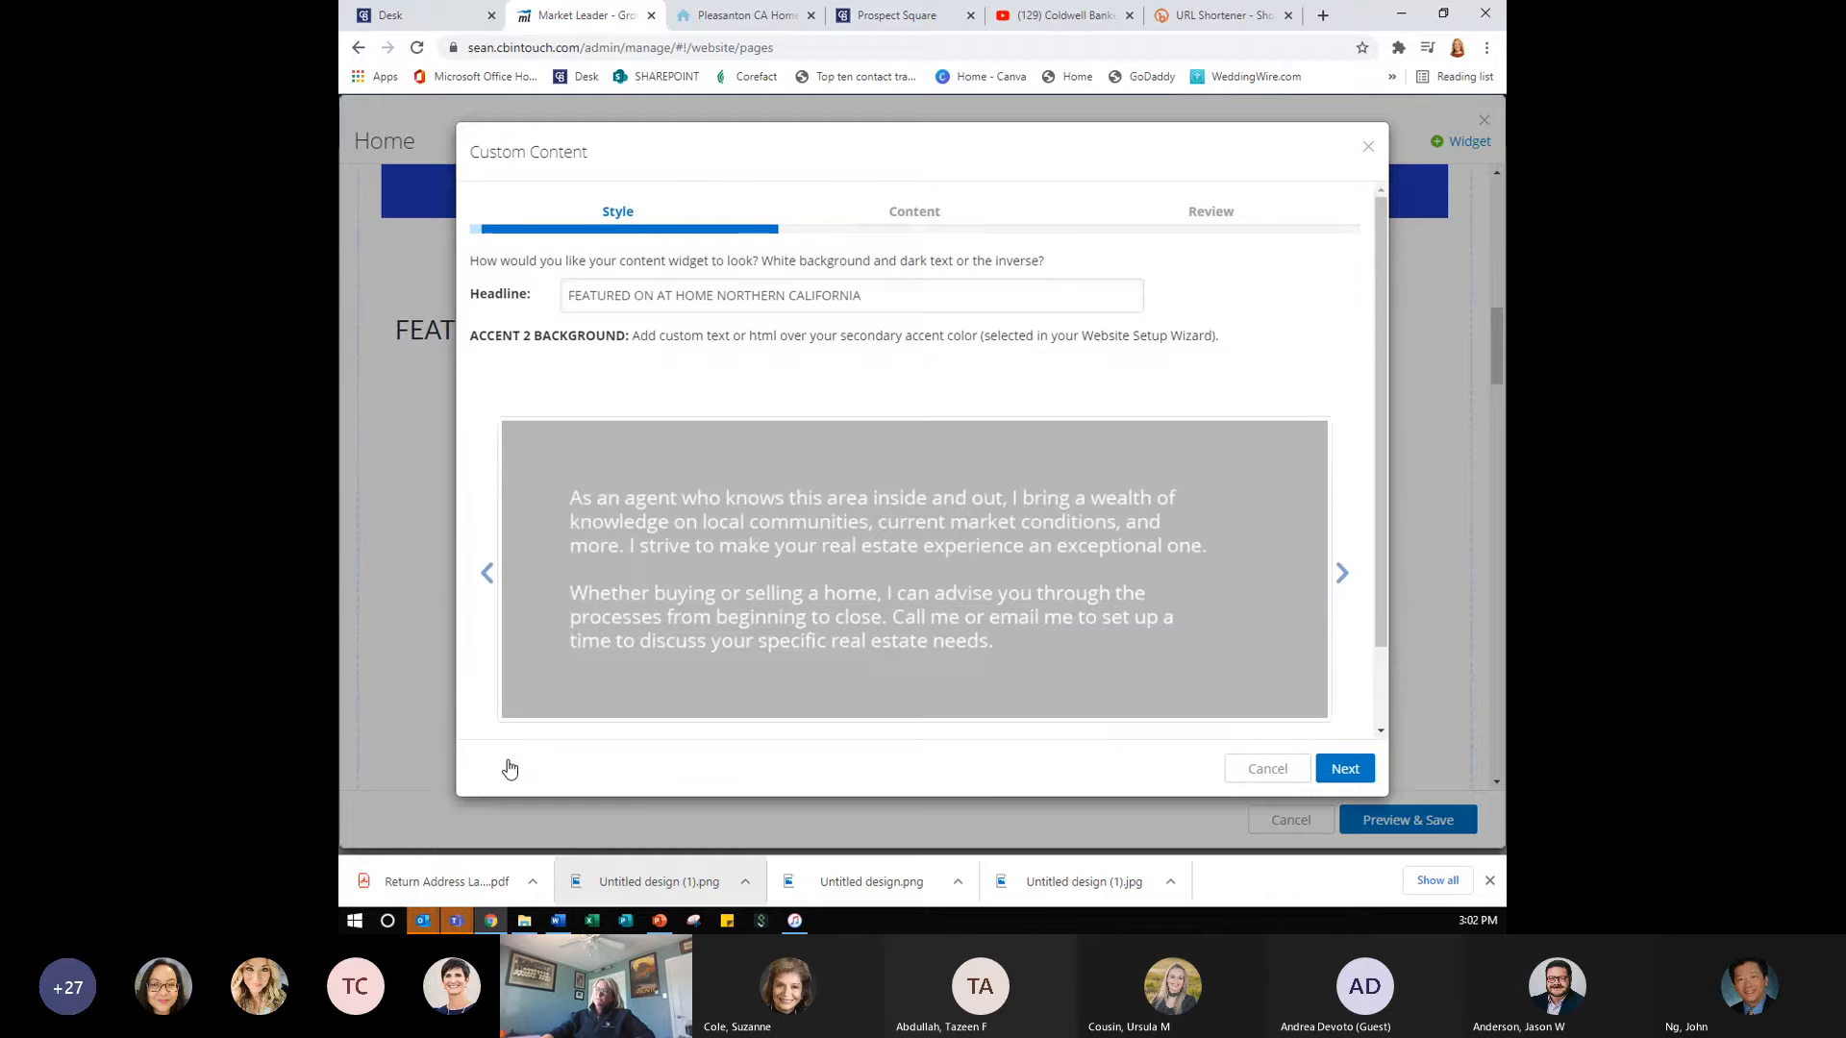
click(1341, 577)
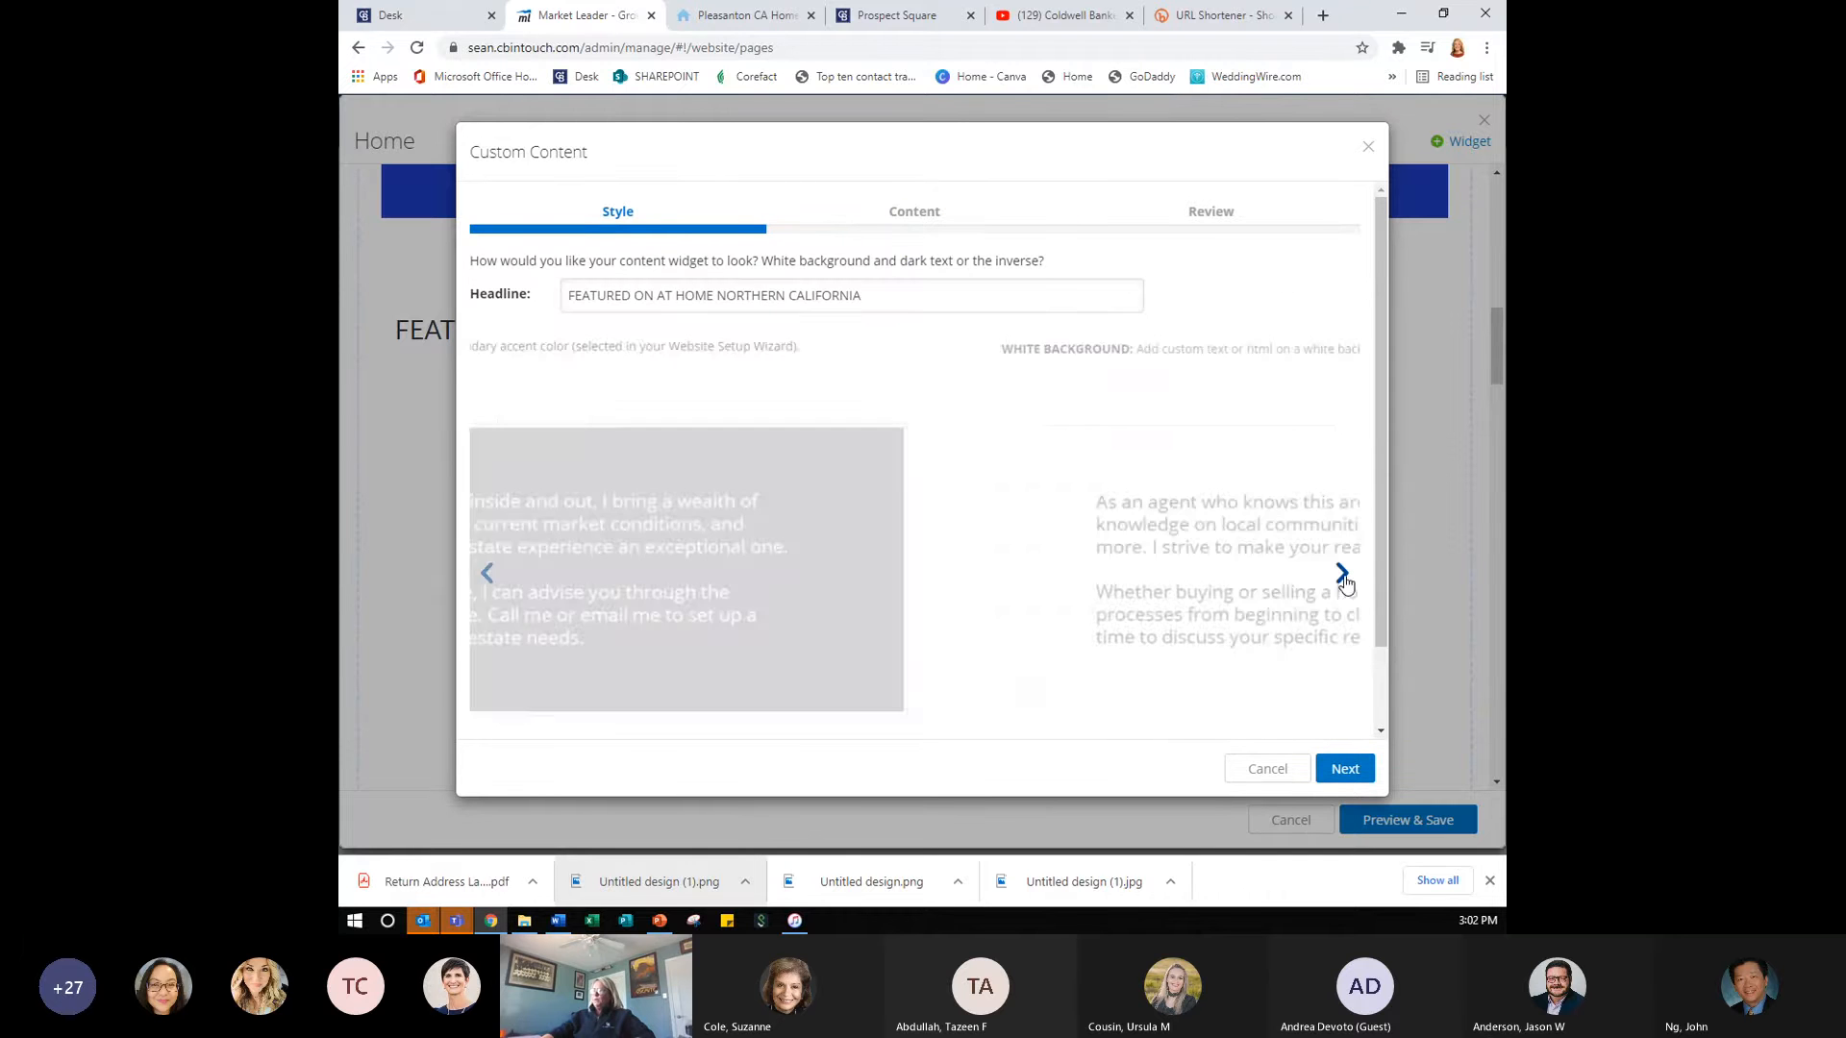
click(1345, 769)
click(1357, 759)
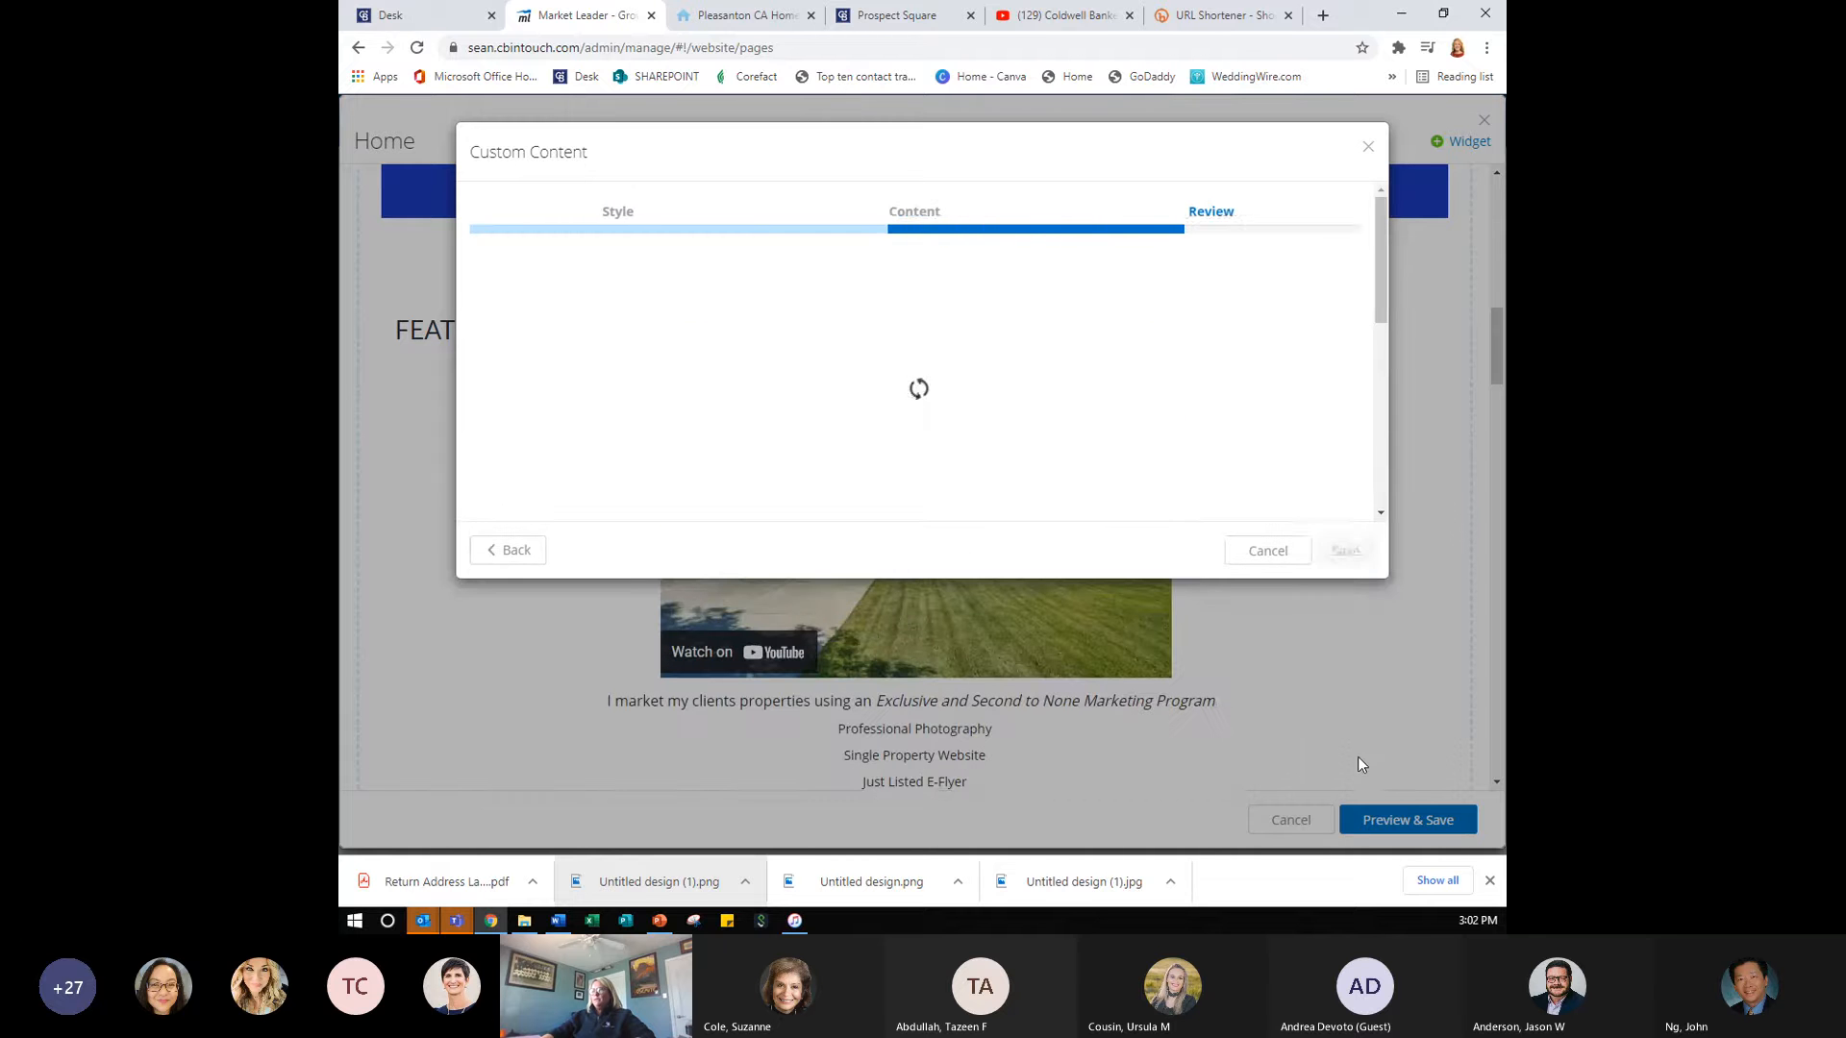
click(1363, 558)
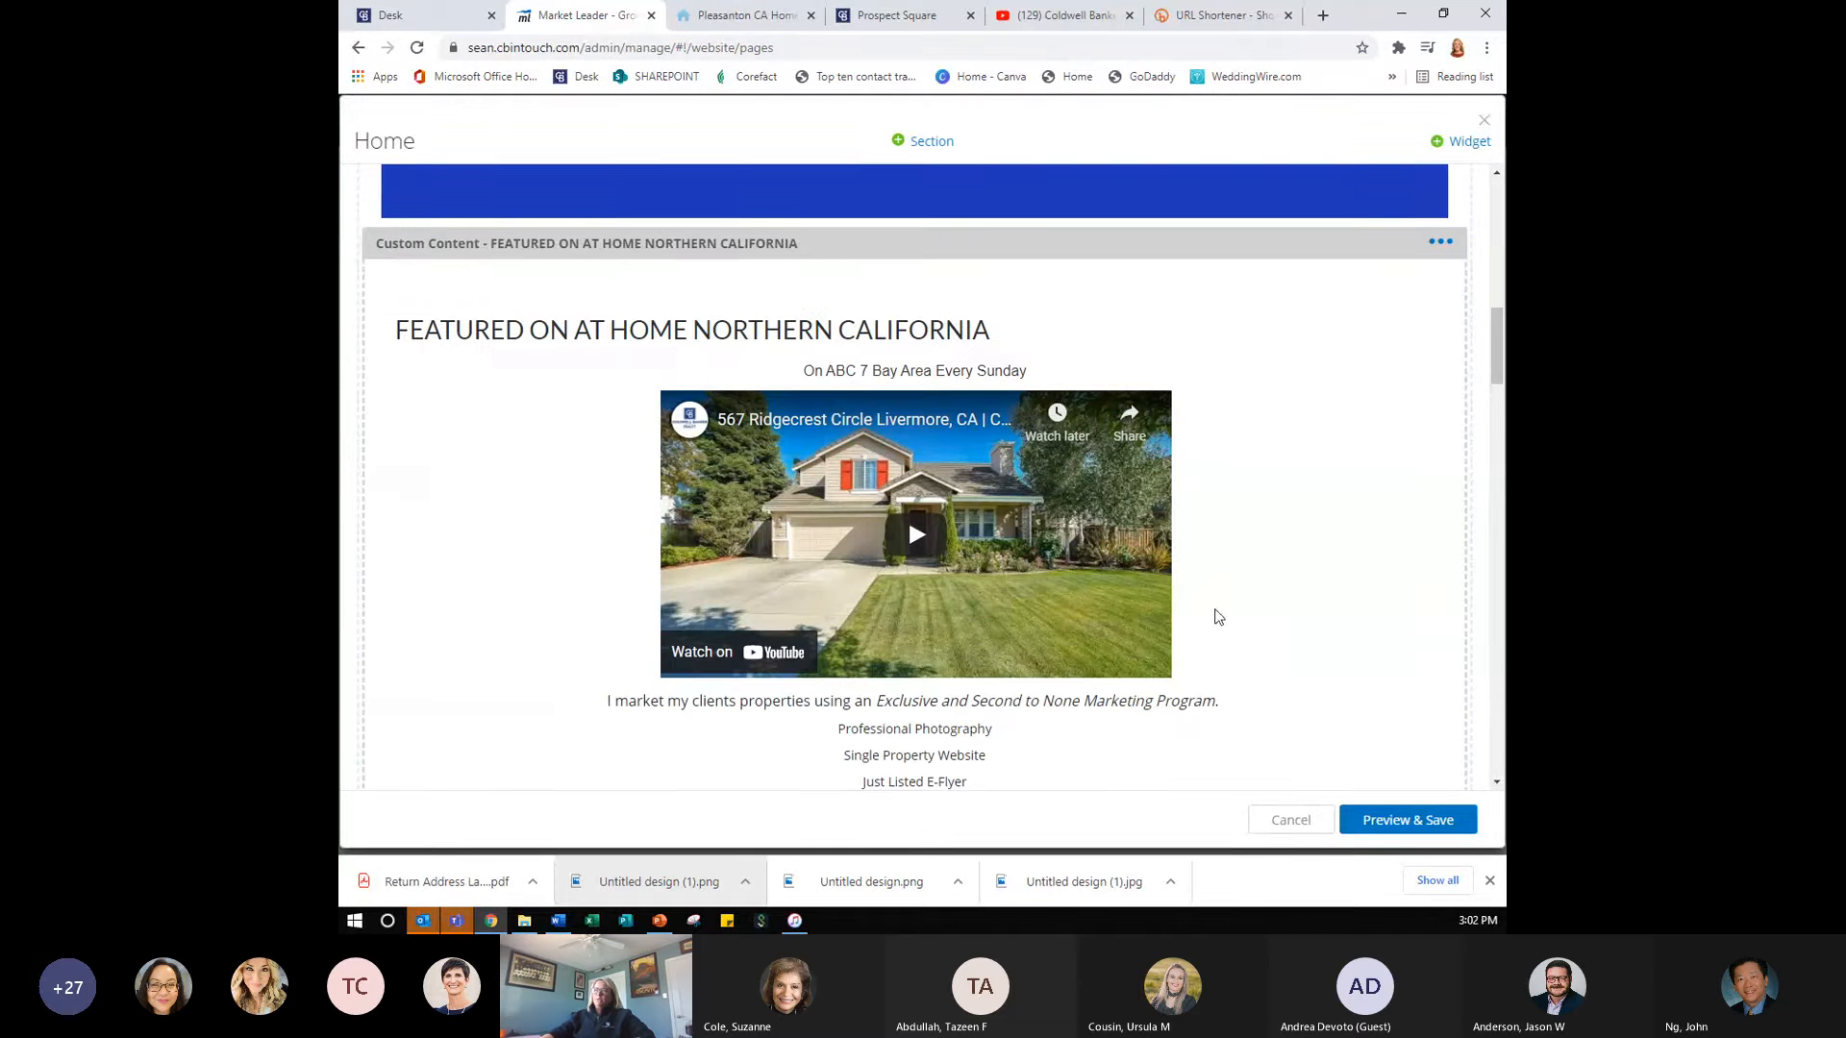
- Open the Communities Served photo strip widget, located below the custom content on the Home page, for editing
scroll(1234, 615, down, 5)
scroll(1231, 630, up, 4)
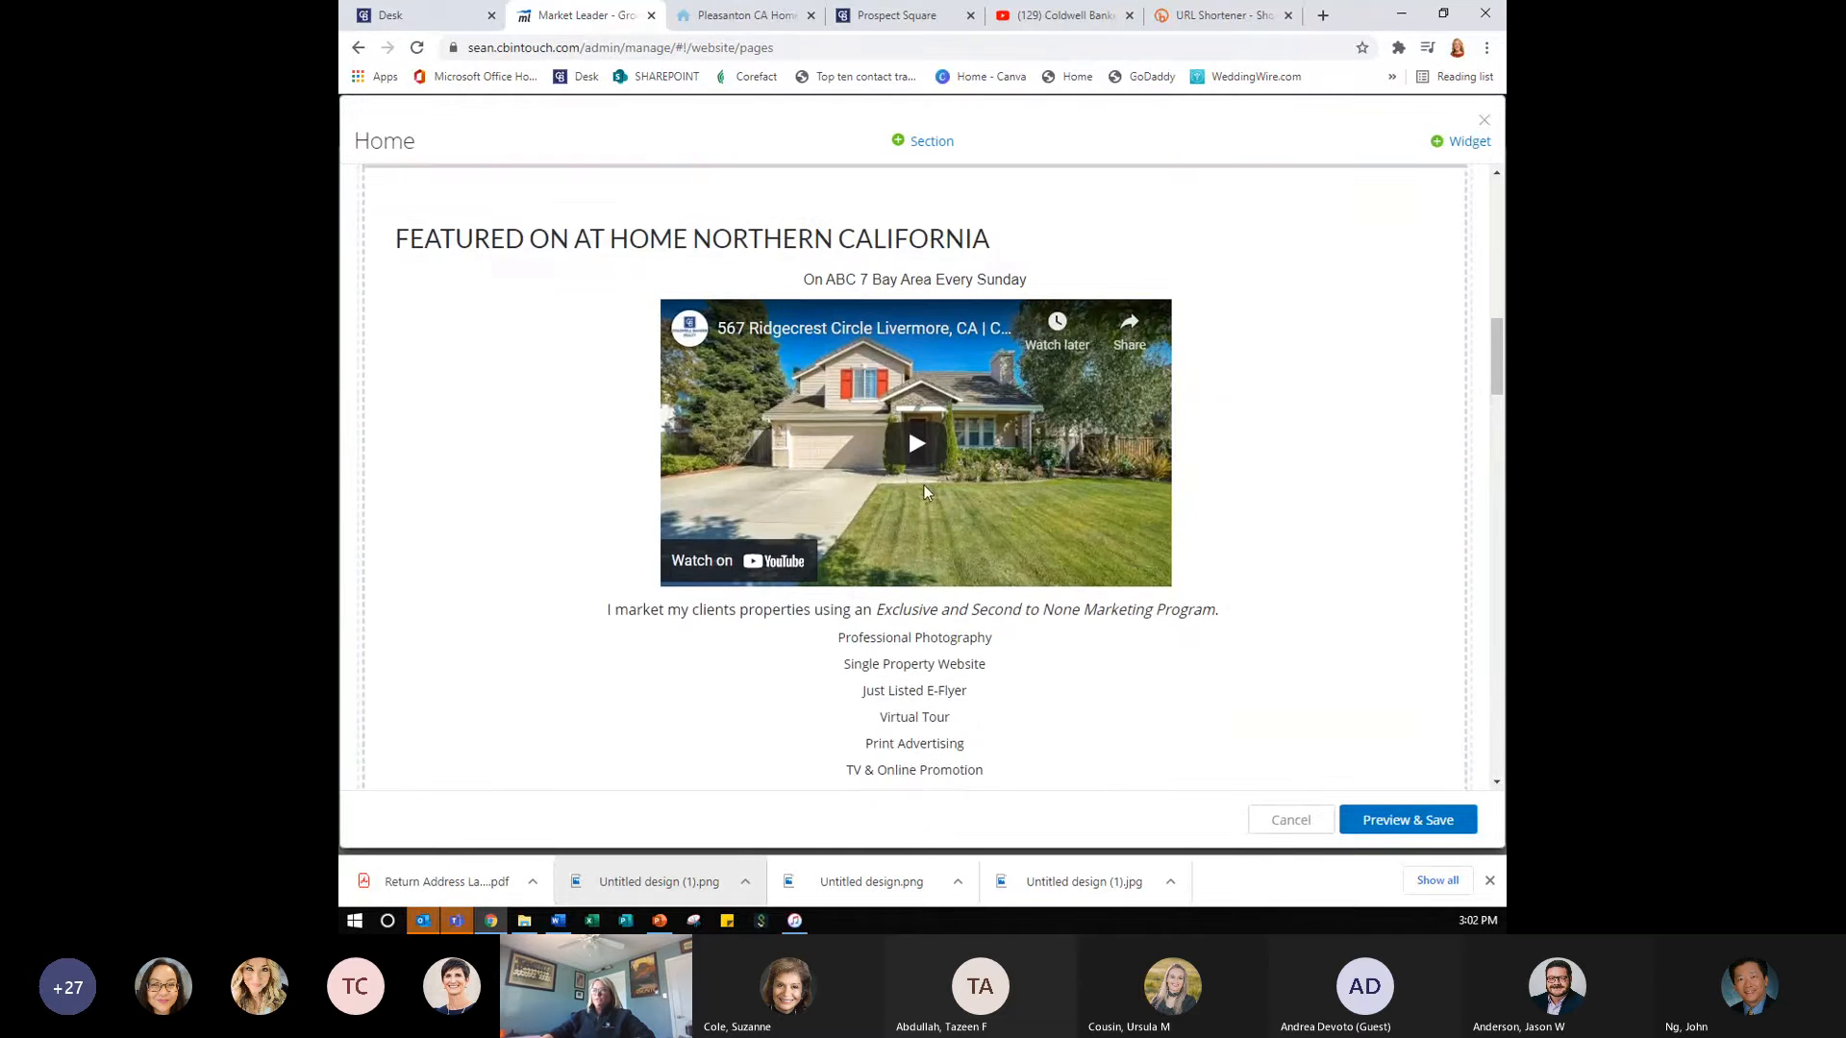
scroll(924, 492, down, 4)
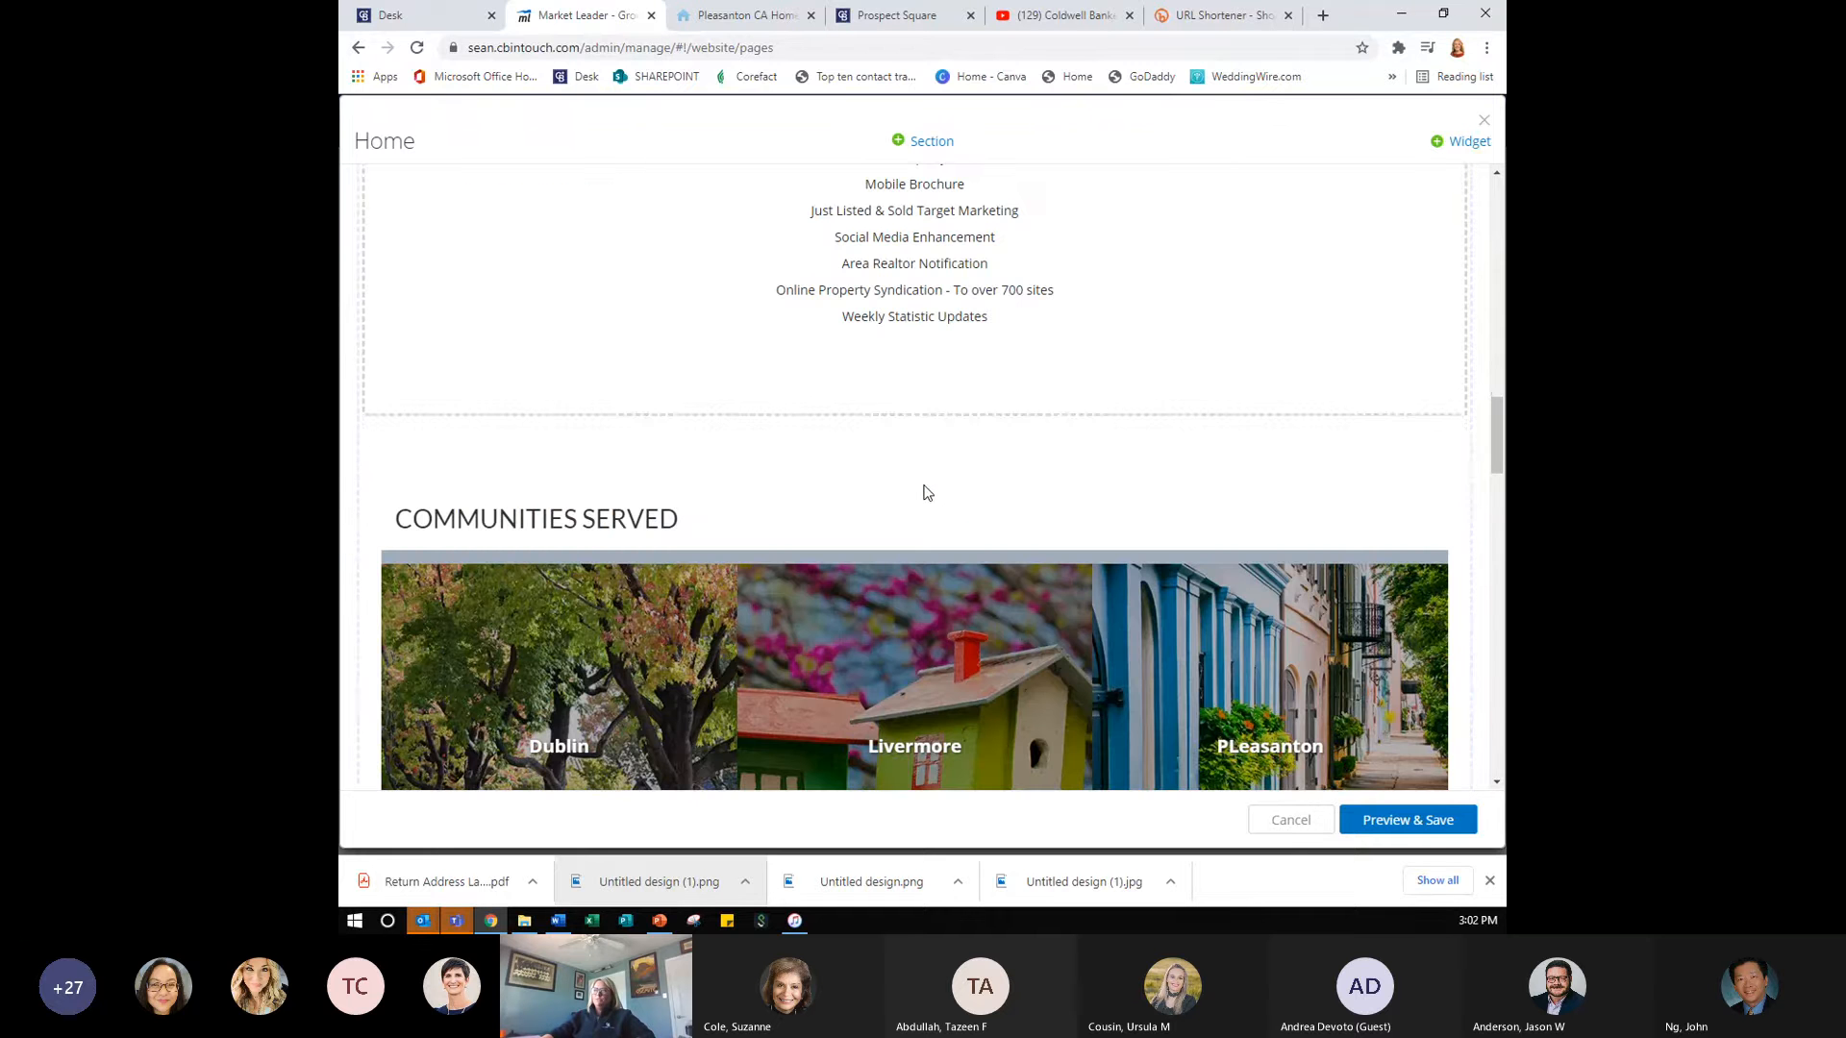
scroll(924, 490, down, 4)
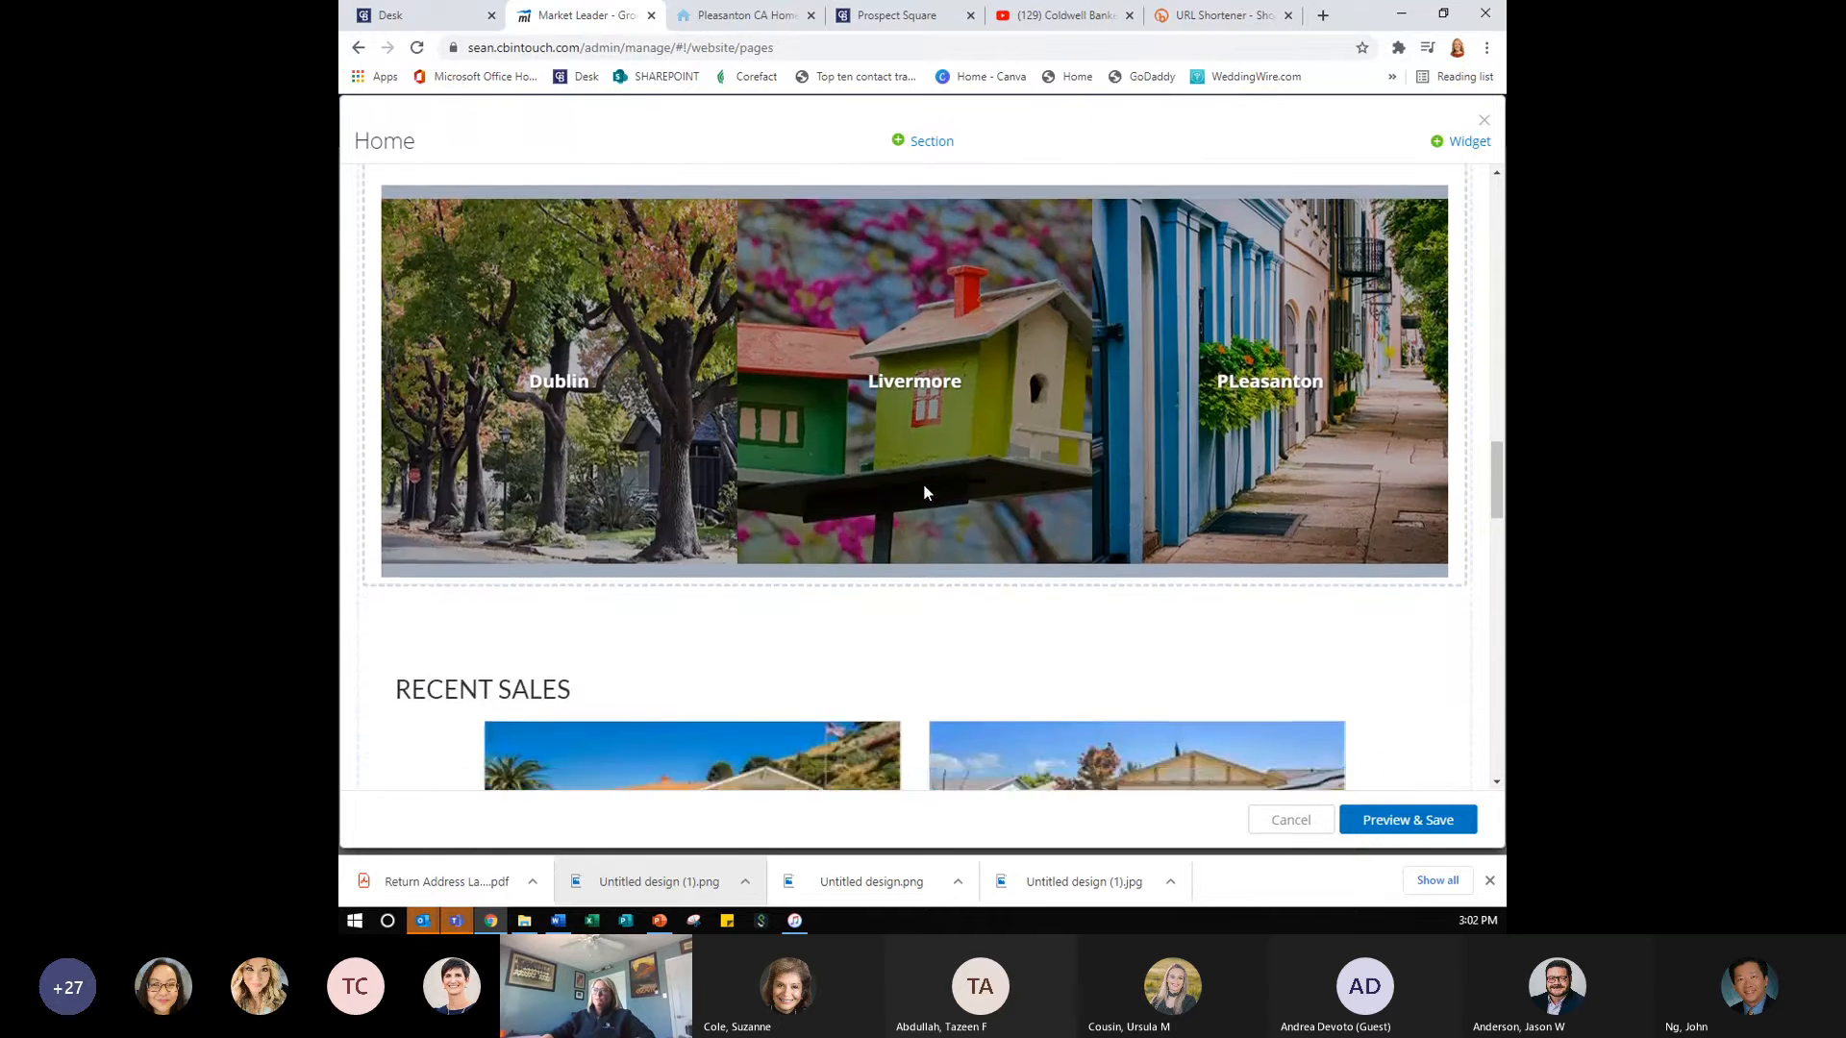
scroll(923, 482, up, 2)
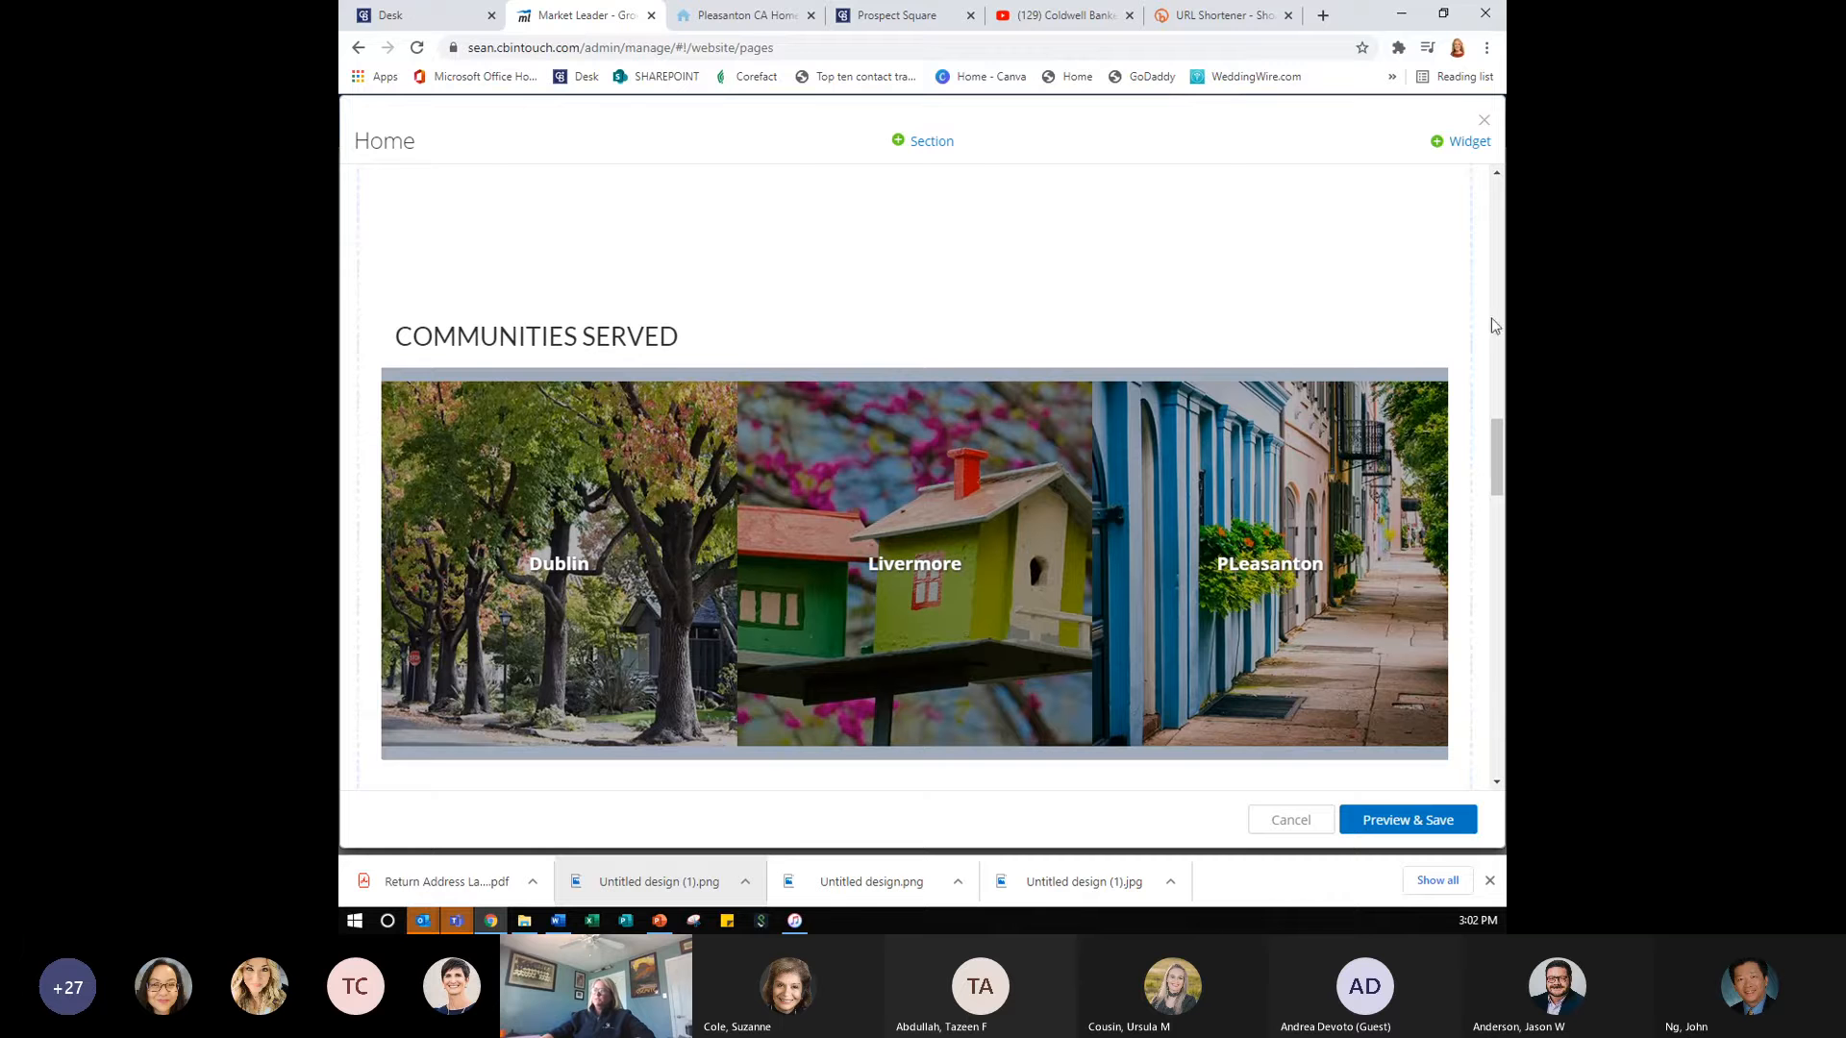
mouse_move(1348, 275)
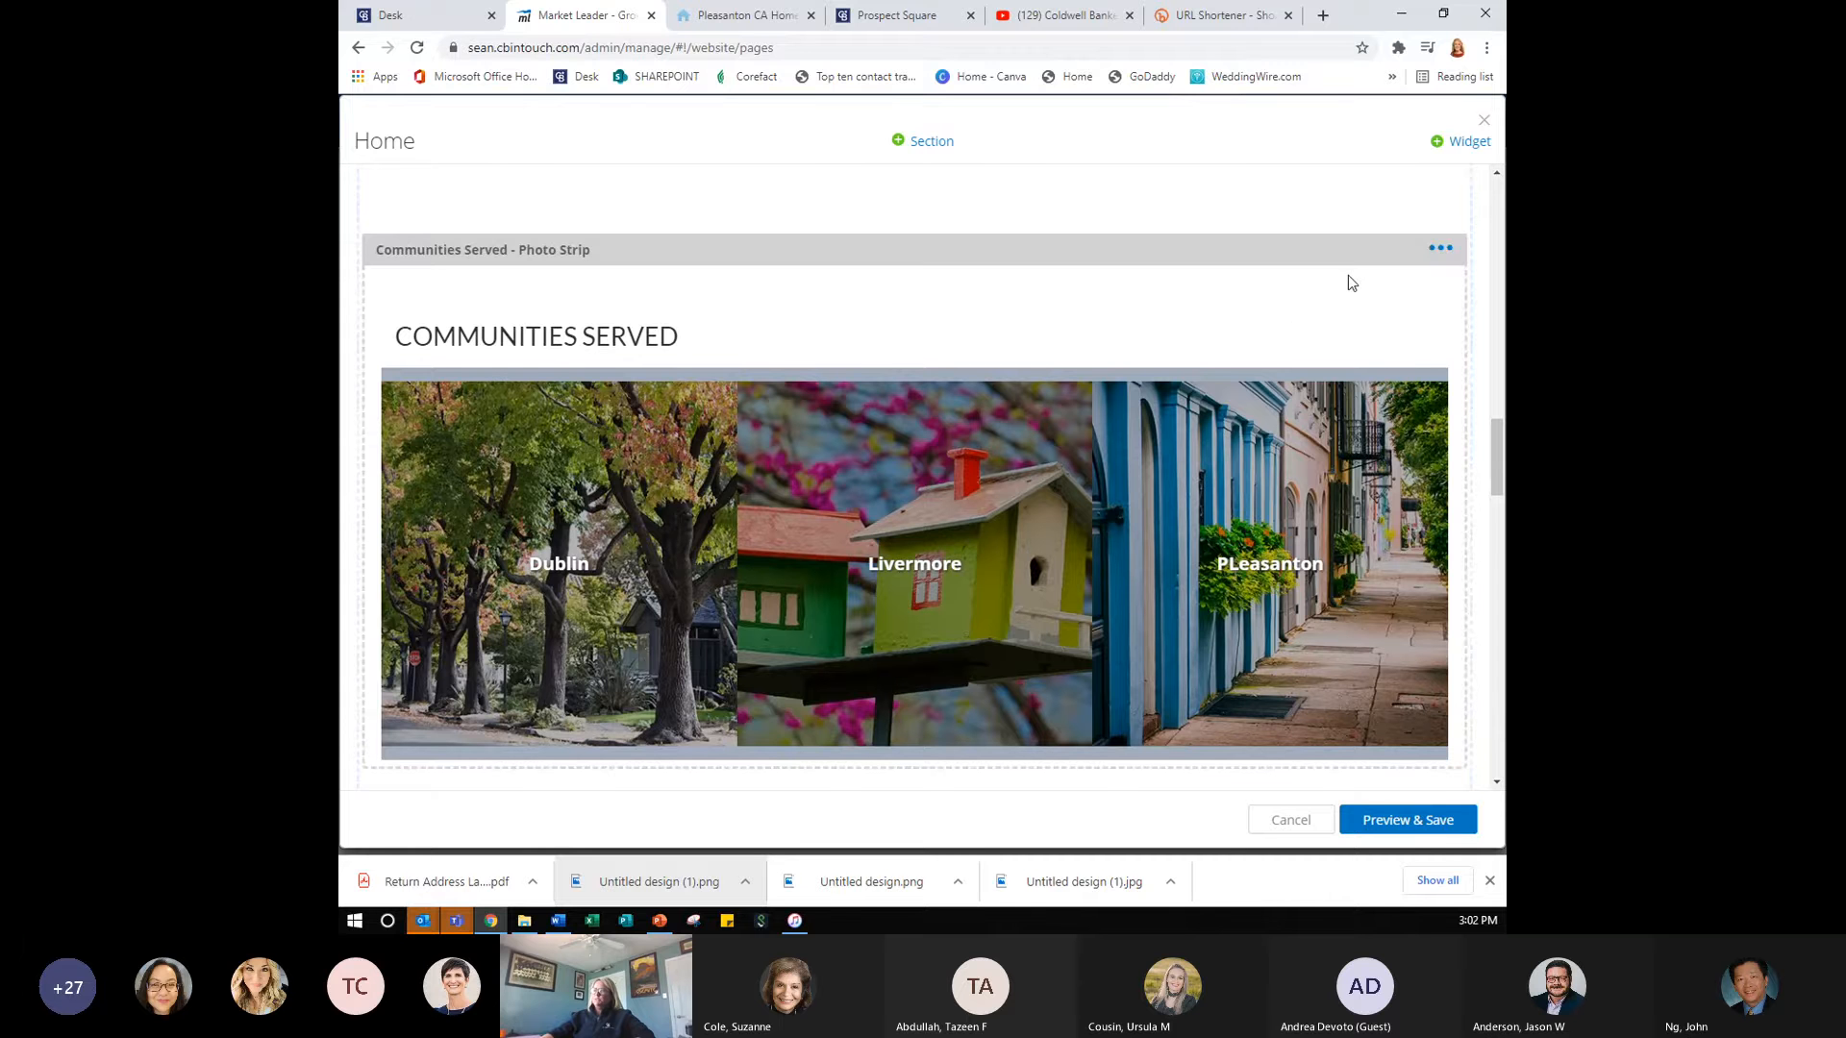
click(1437, 250)
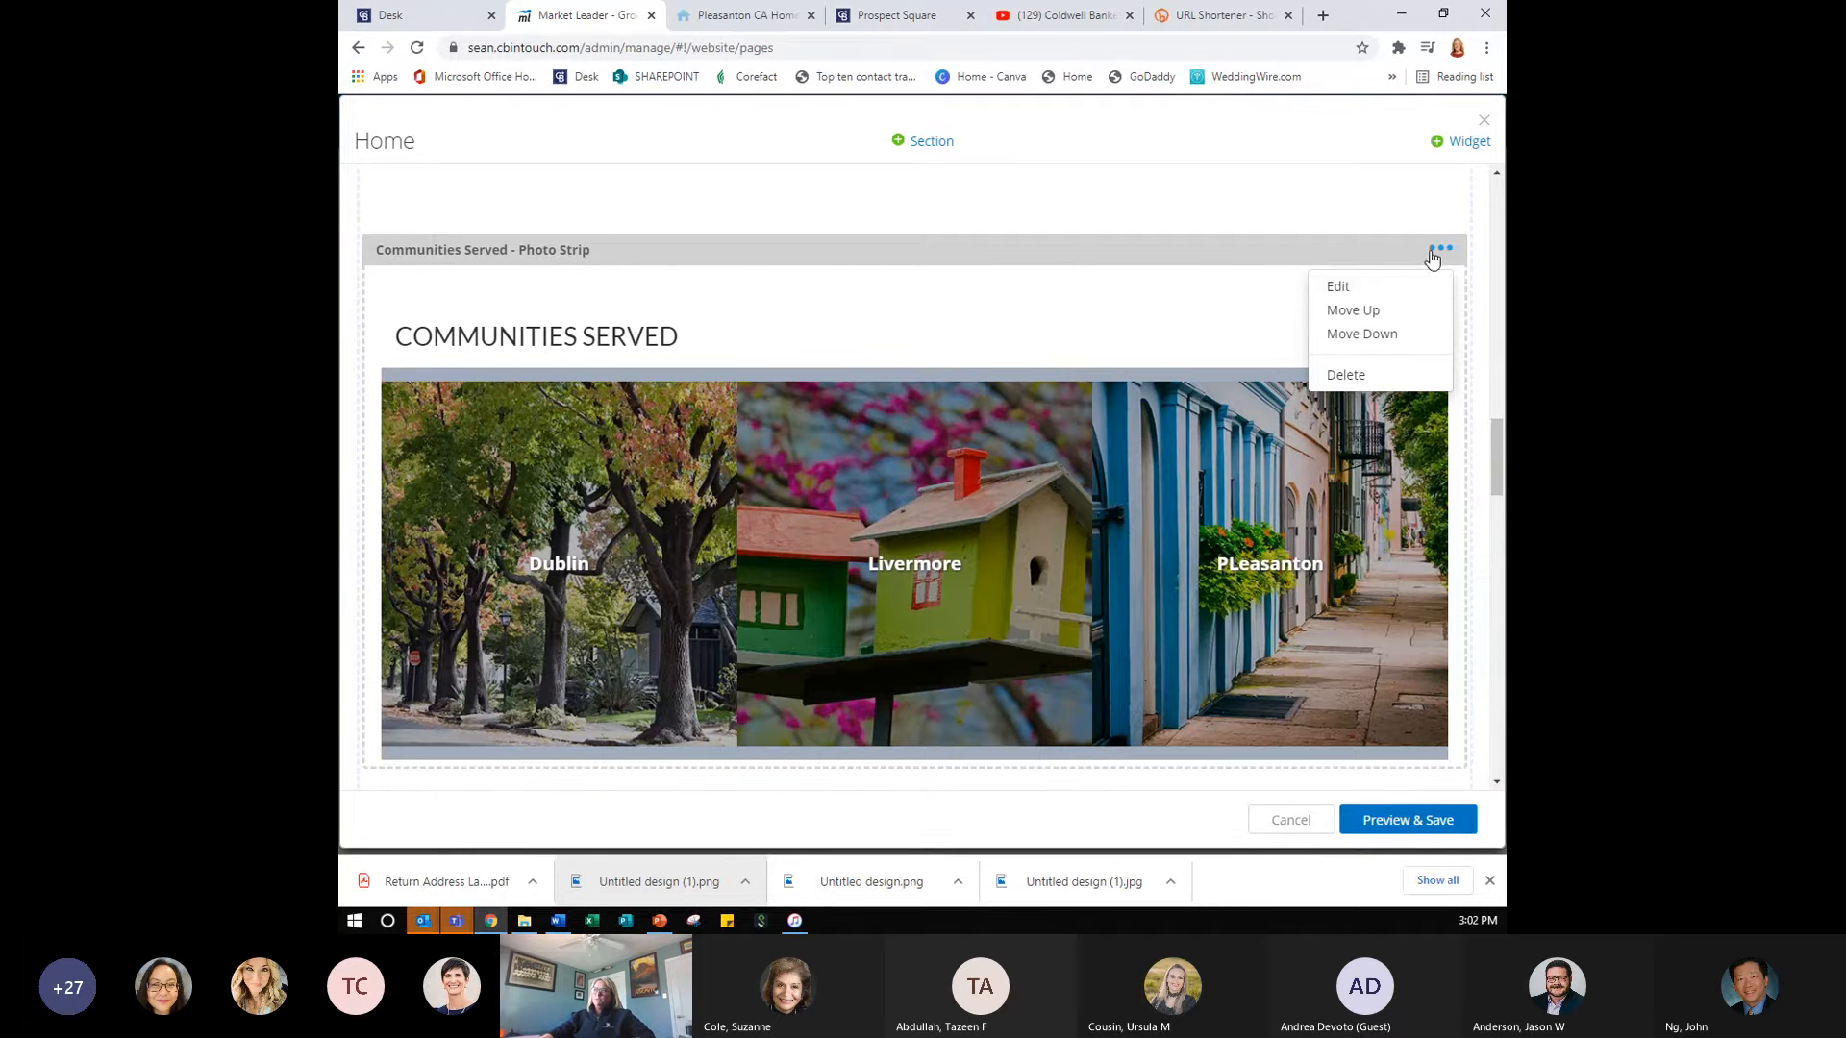
click(1338, 287)
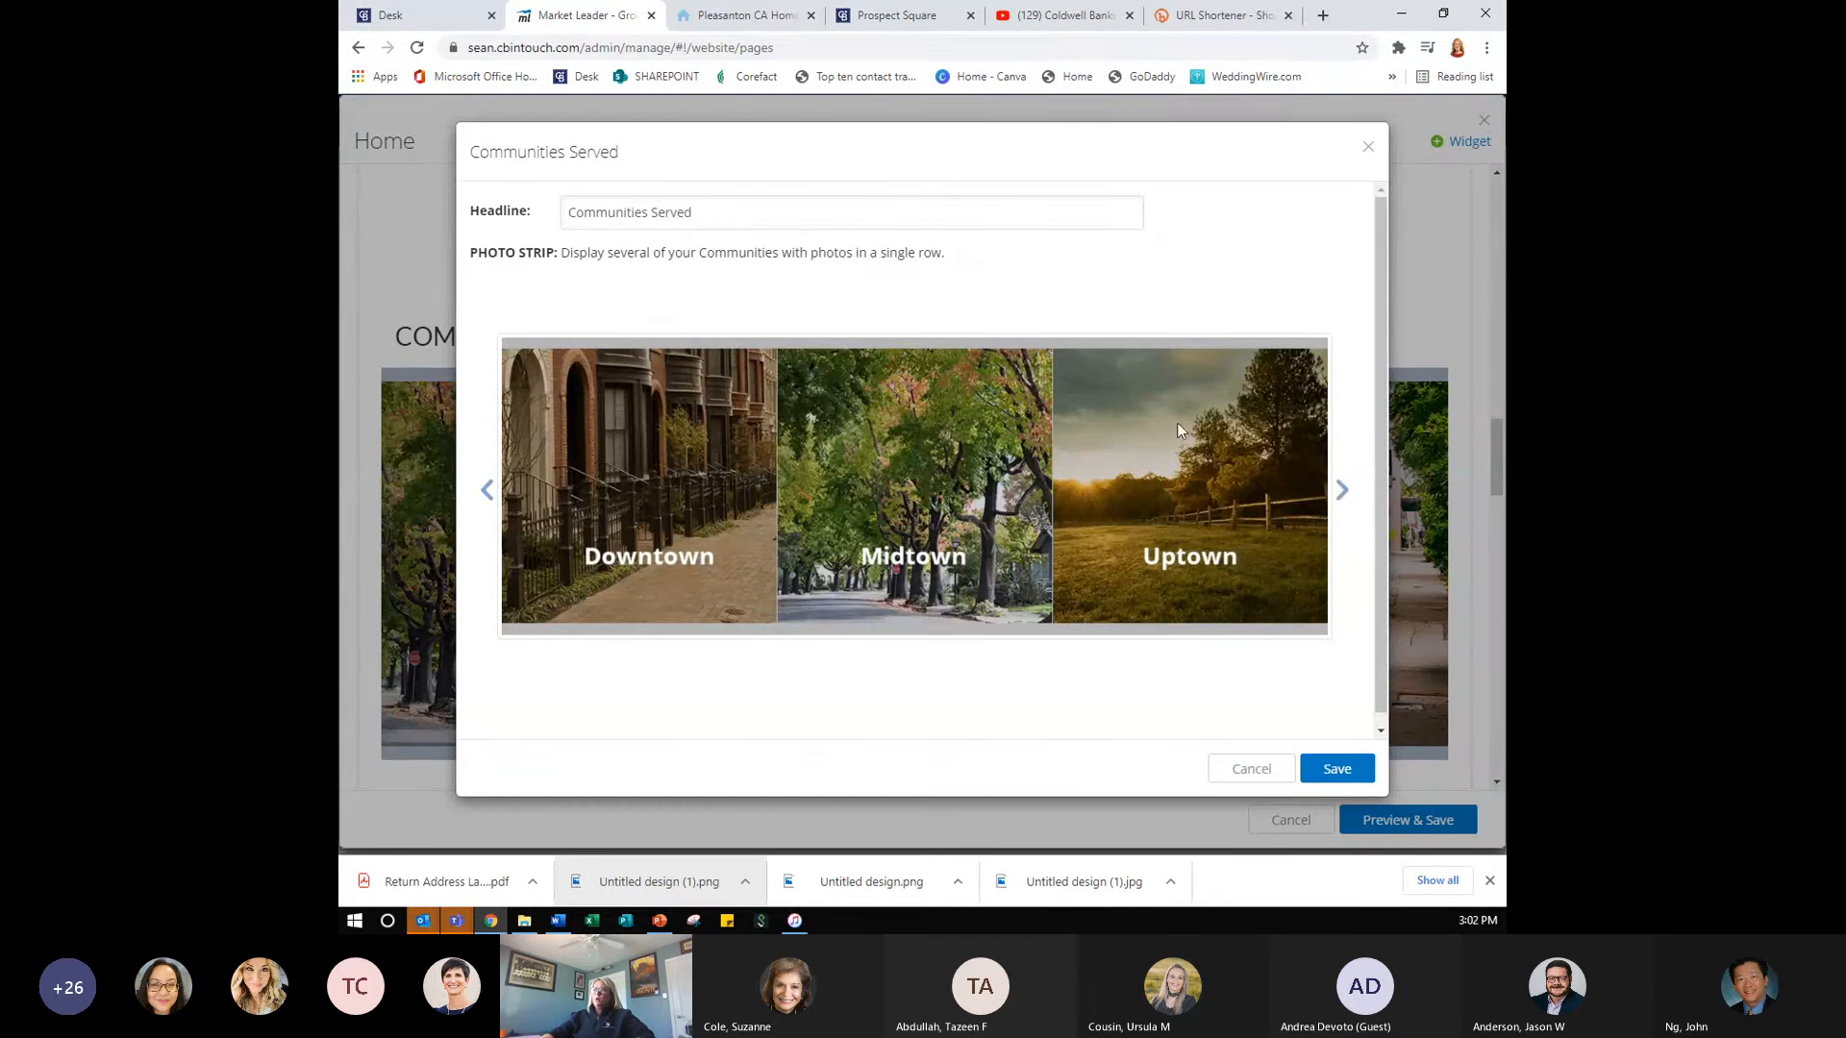
- Compare the Communities Served layout styles: Spotlight, Classic, Styled Text Accent 1 and 2, Tiles and Photo Strip
click(1344, 493)
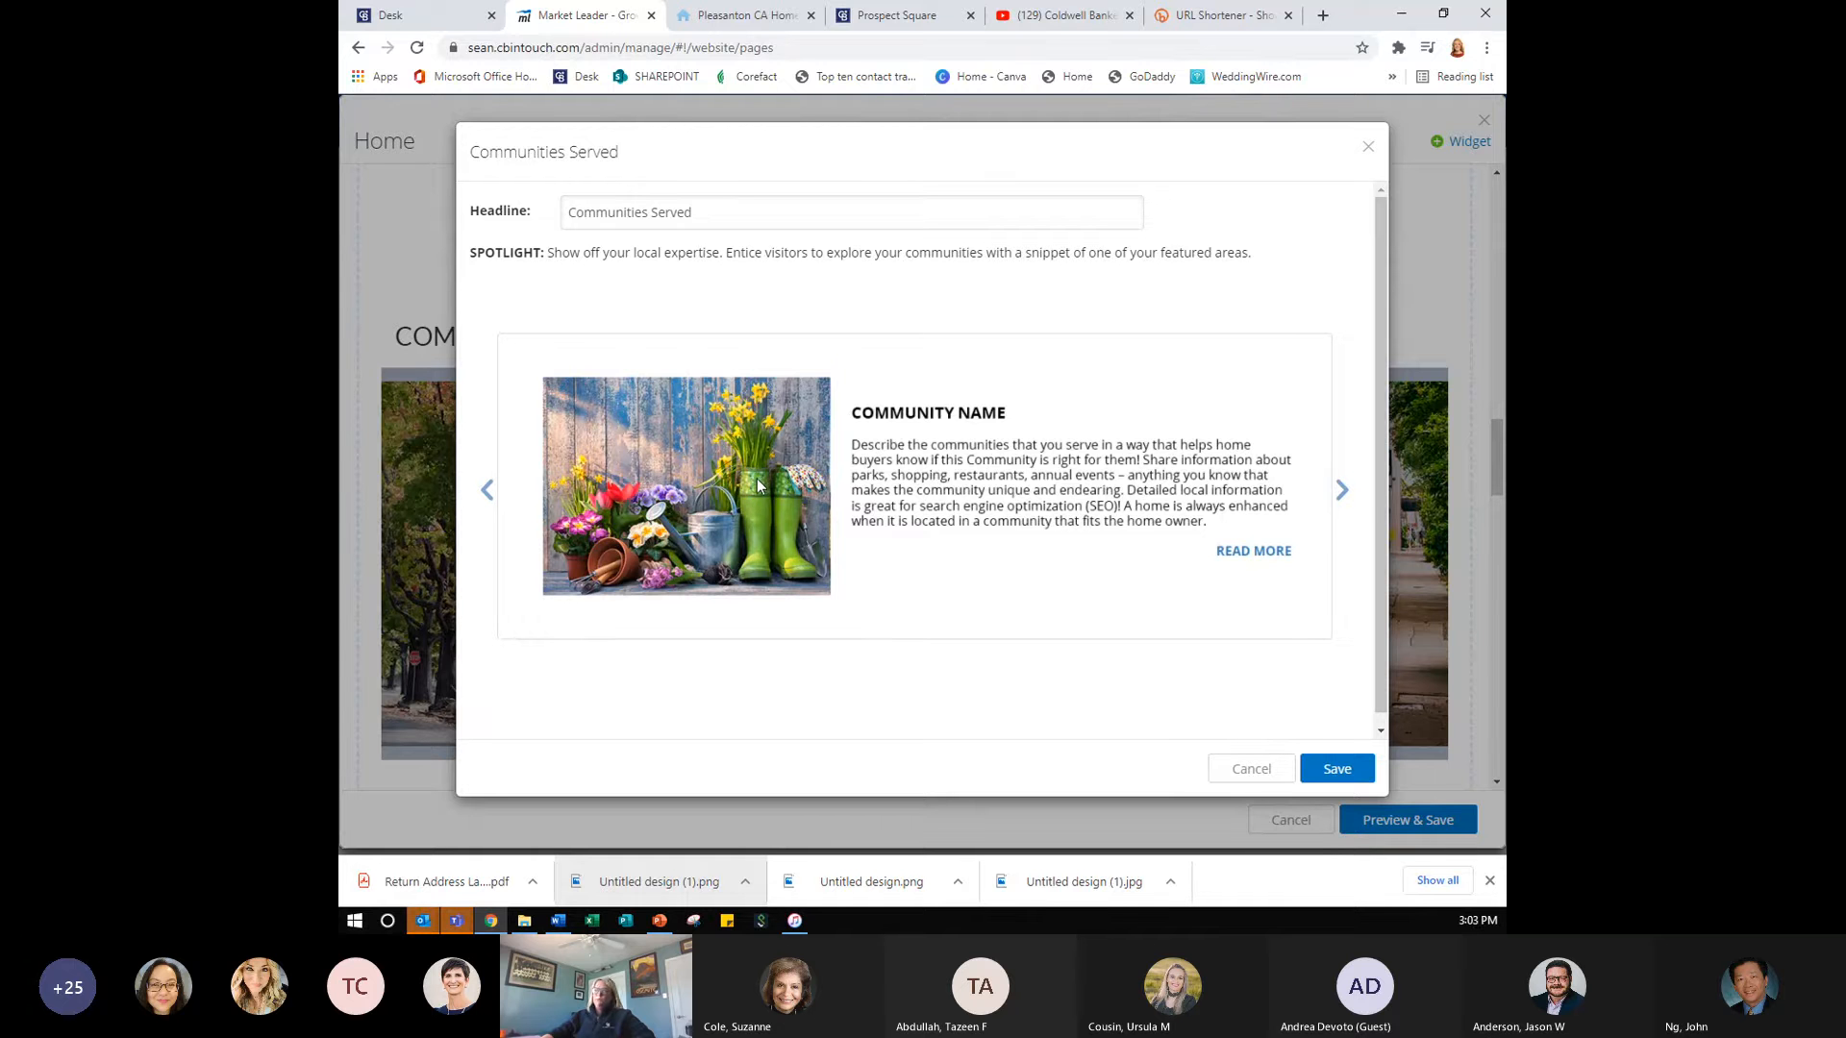
click(1342, 491)
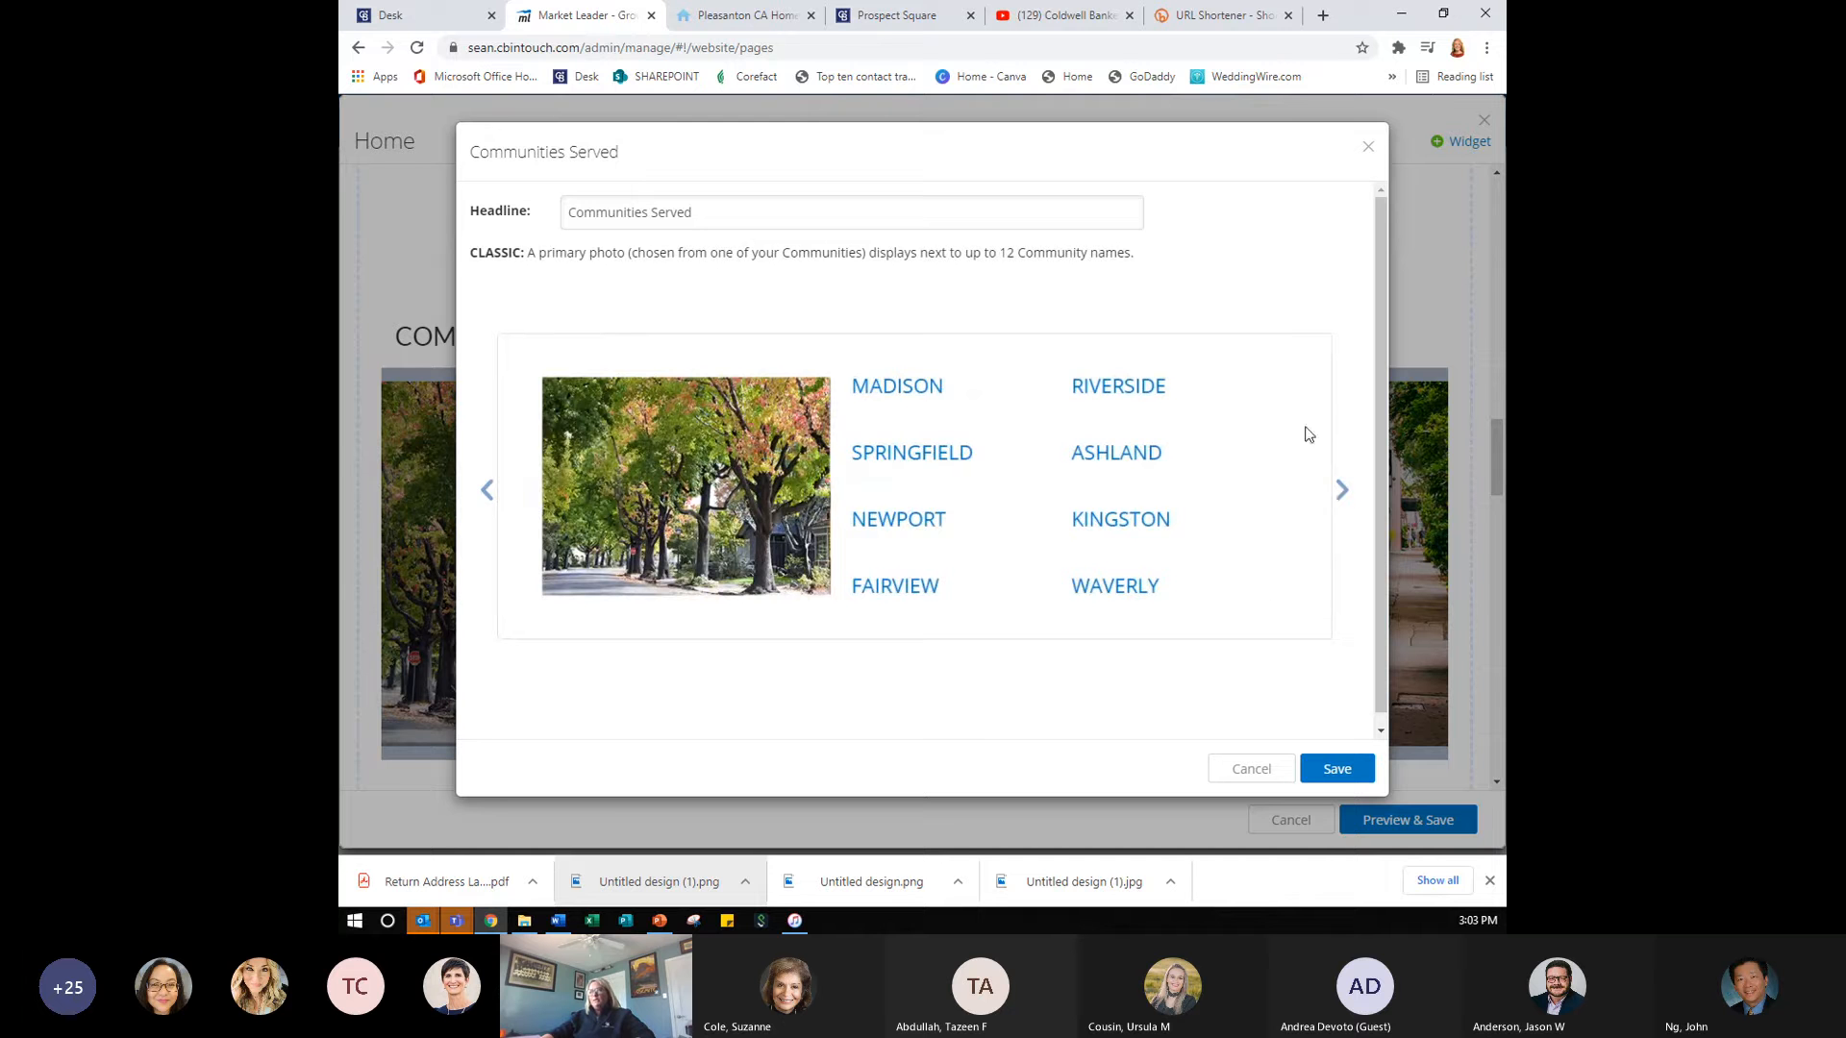
click(1343, 490)
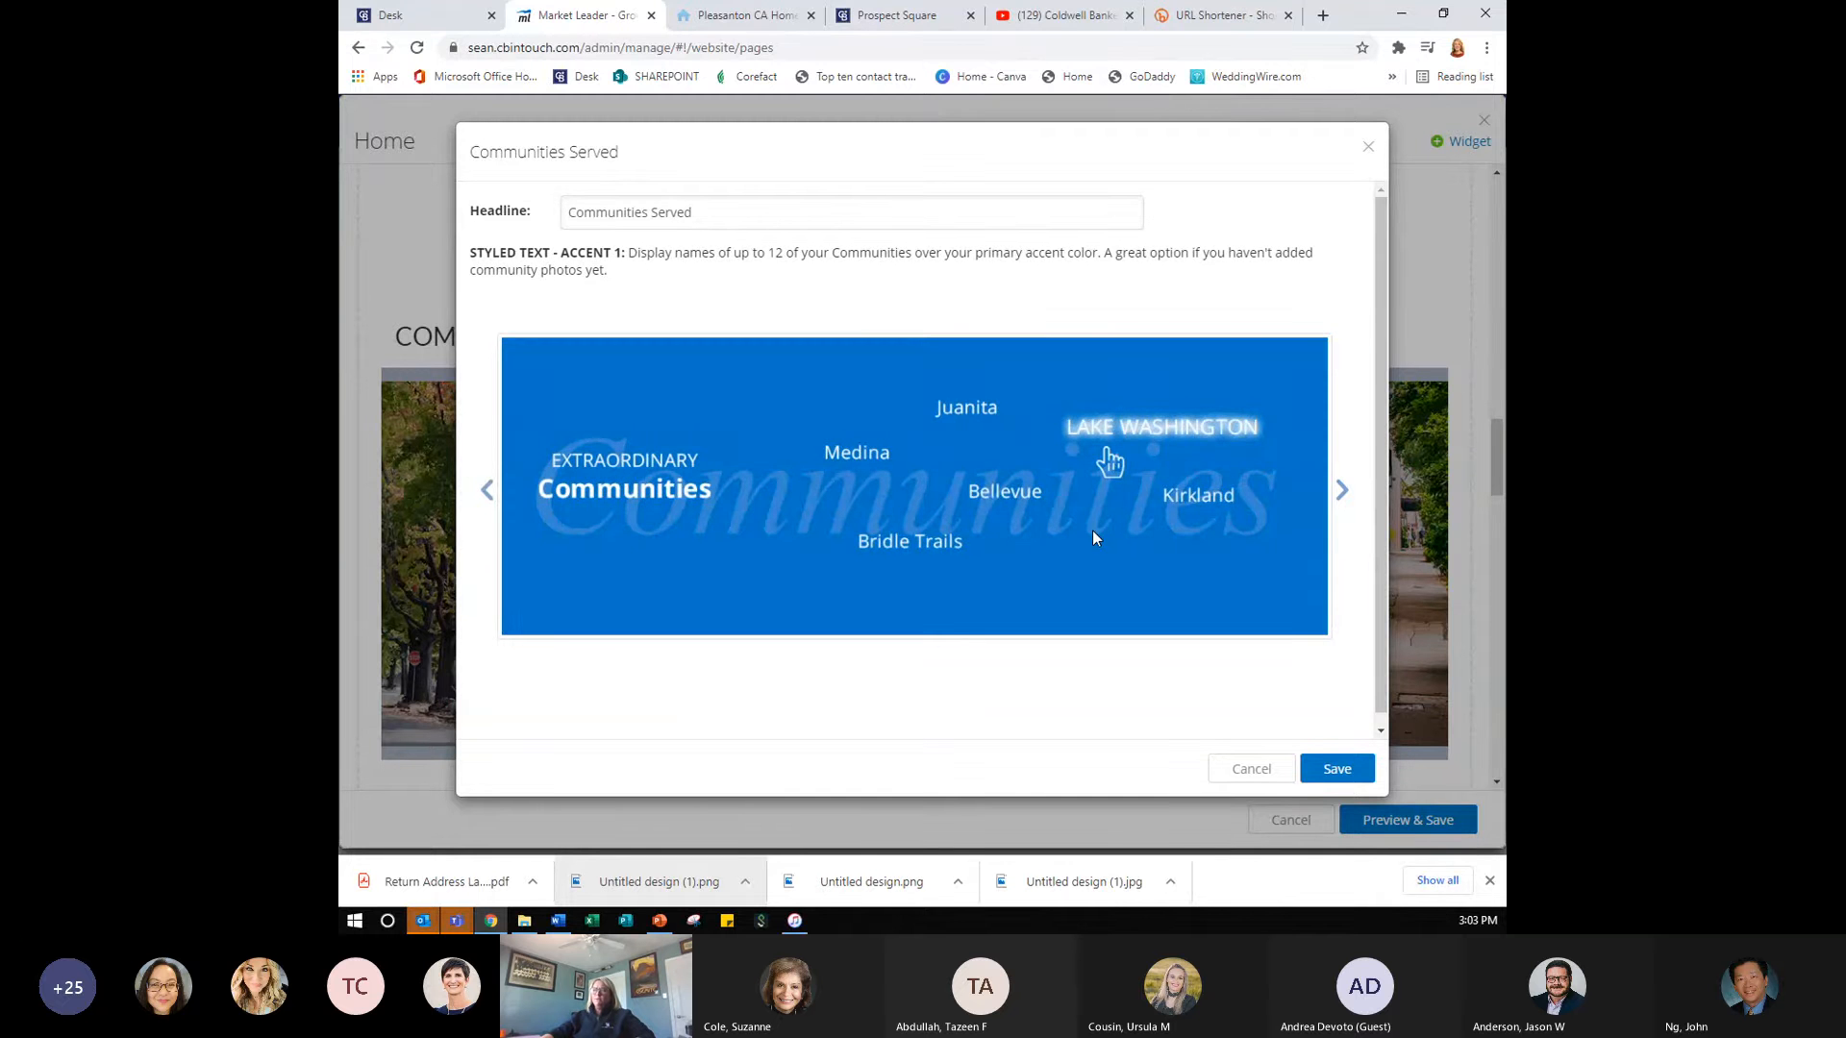
click(1346, 485)
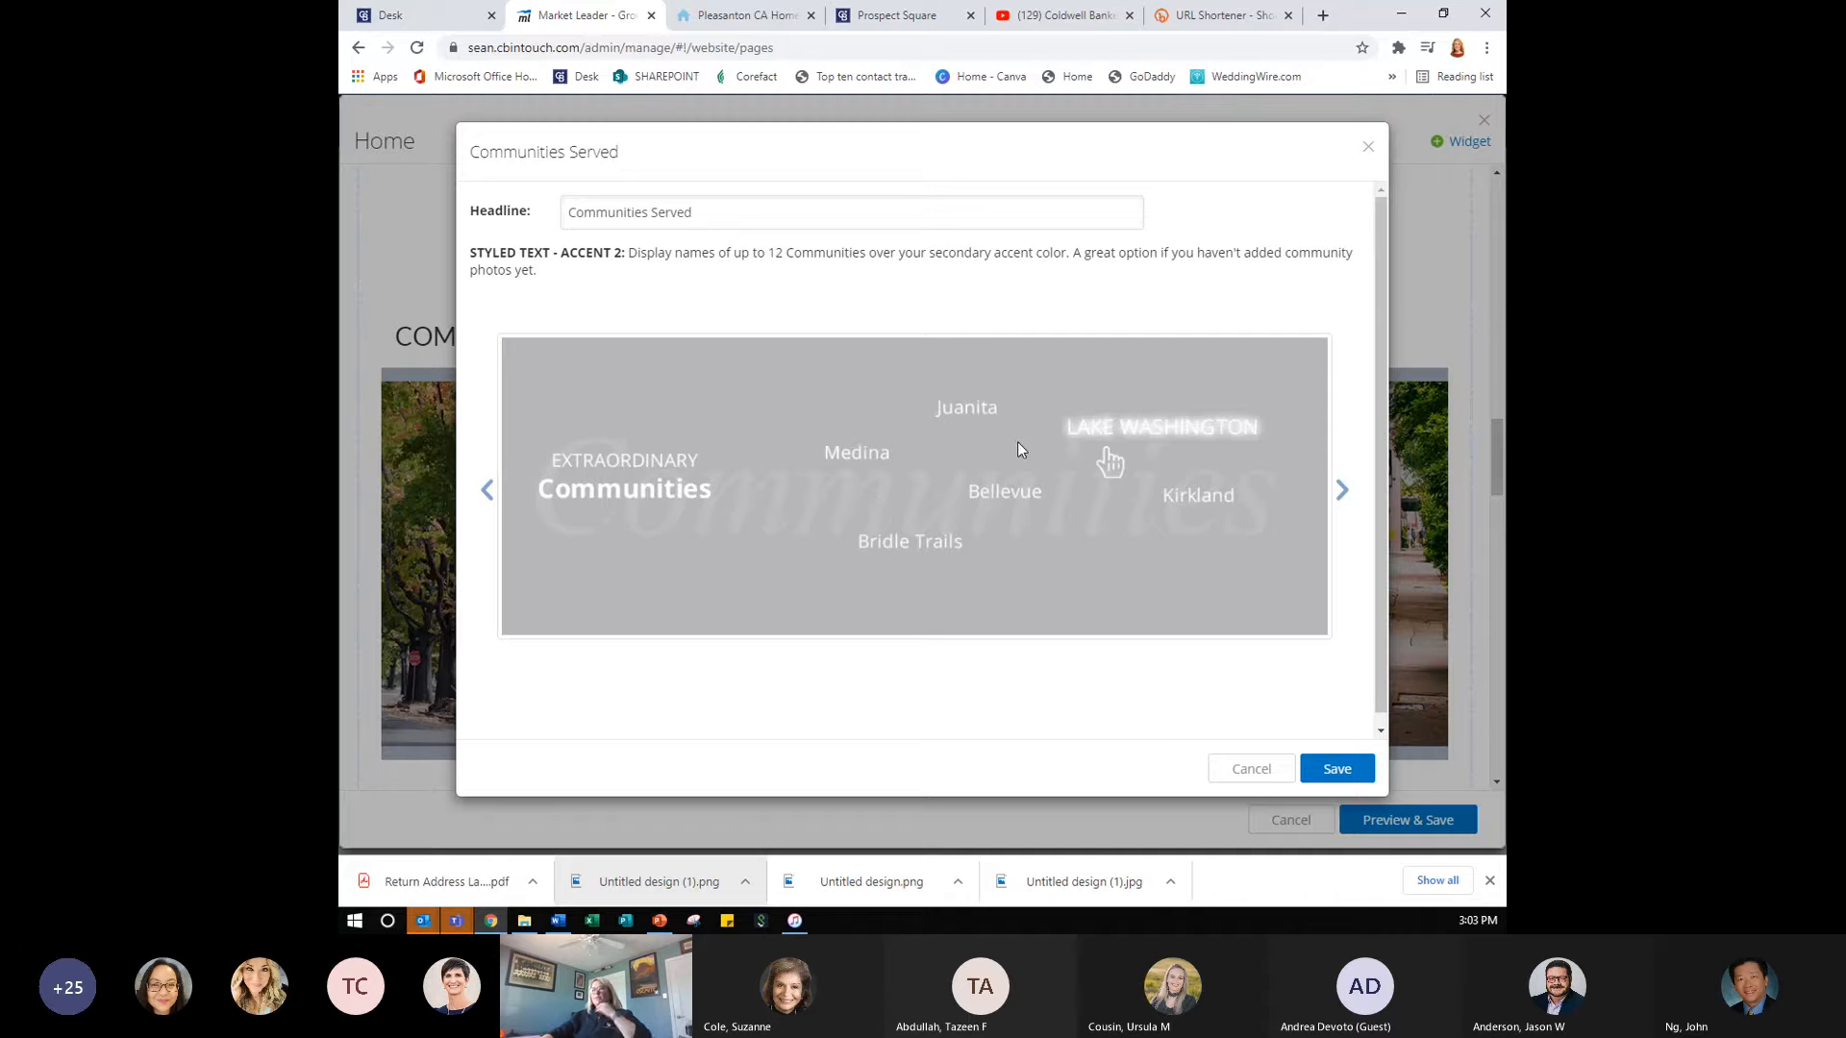
click(1341, 489)
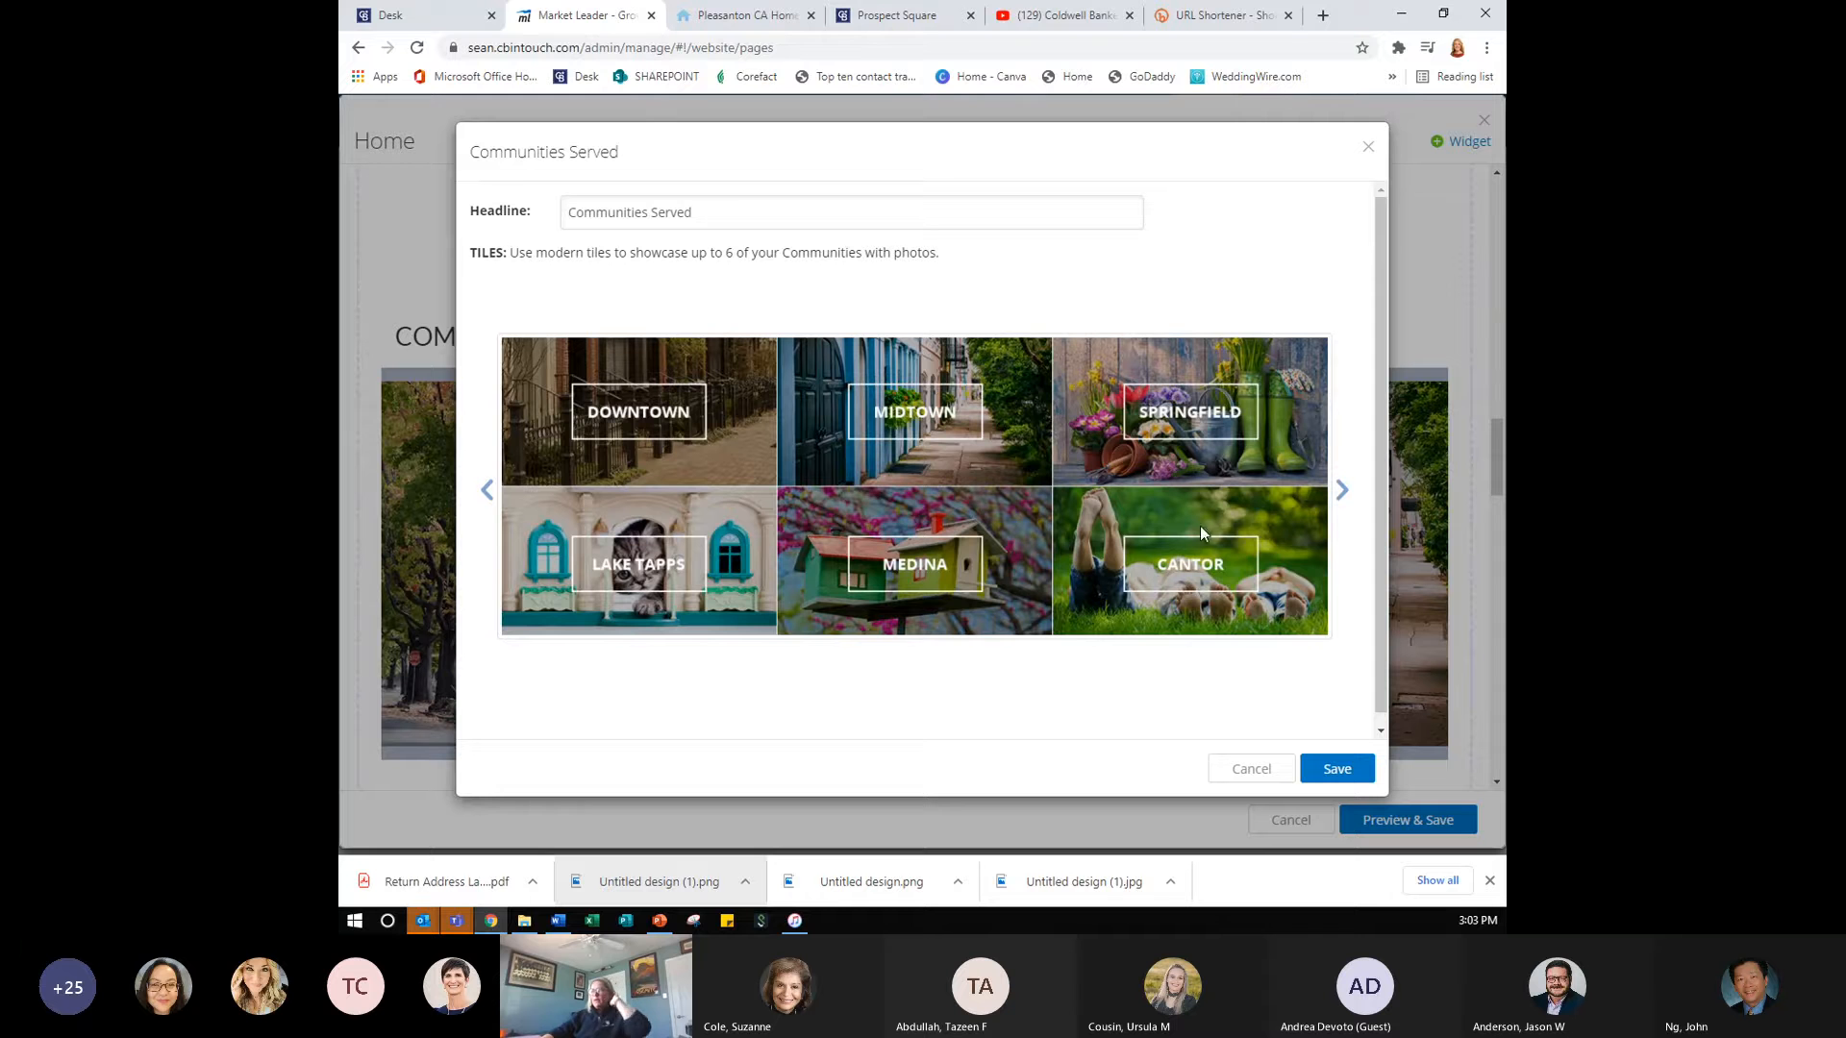
click(1341, 490)
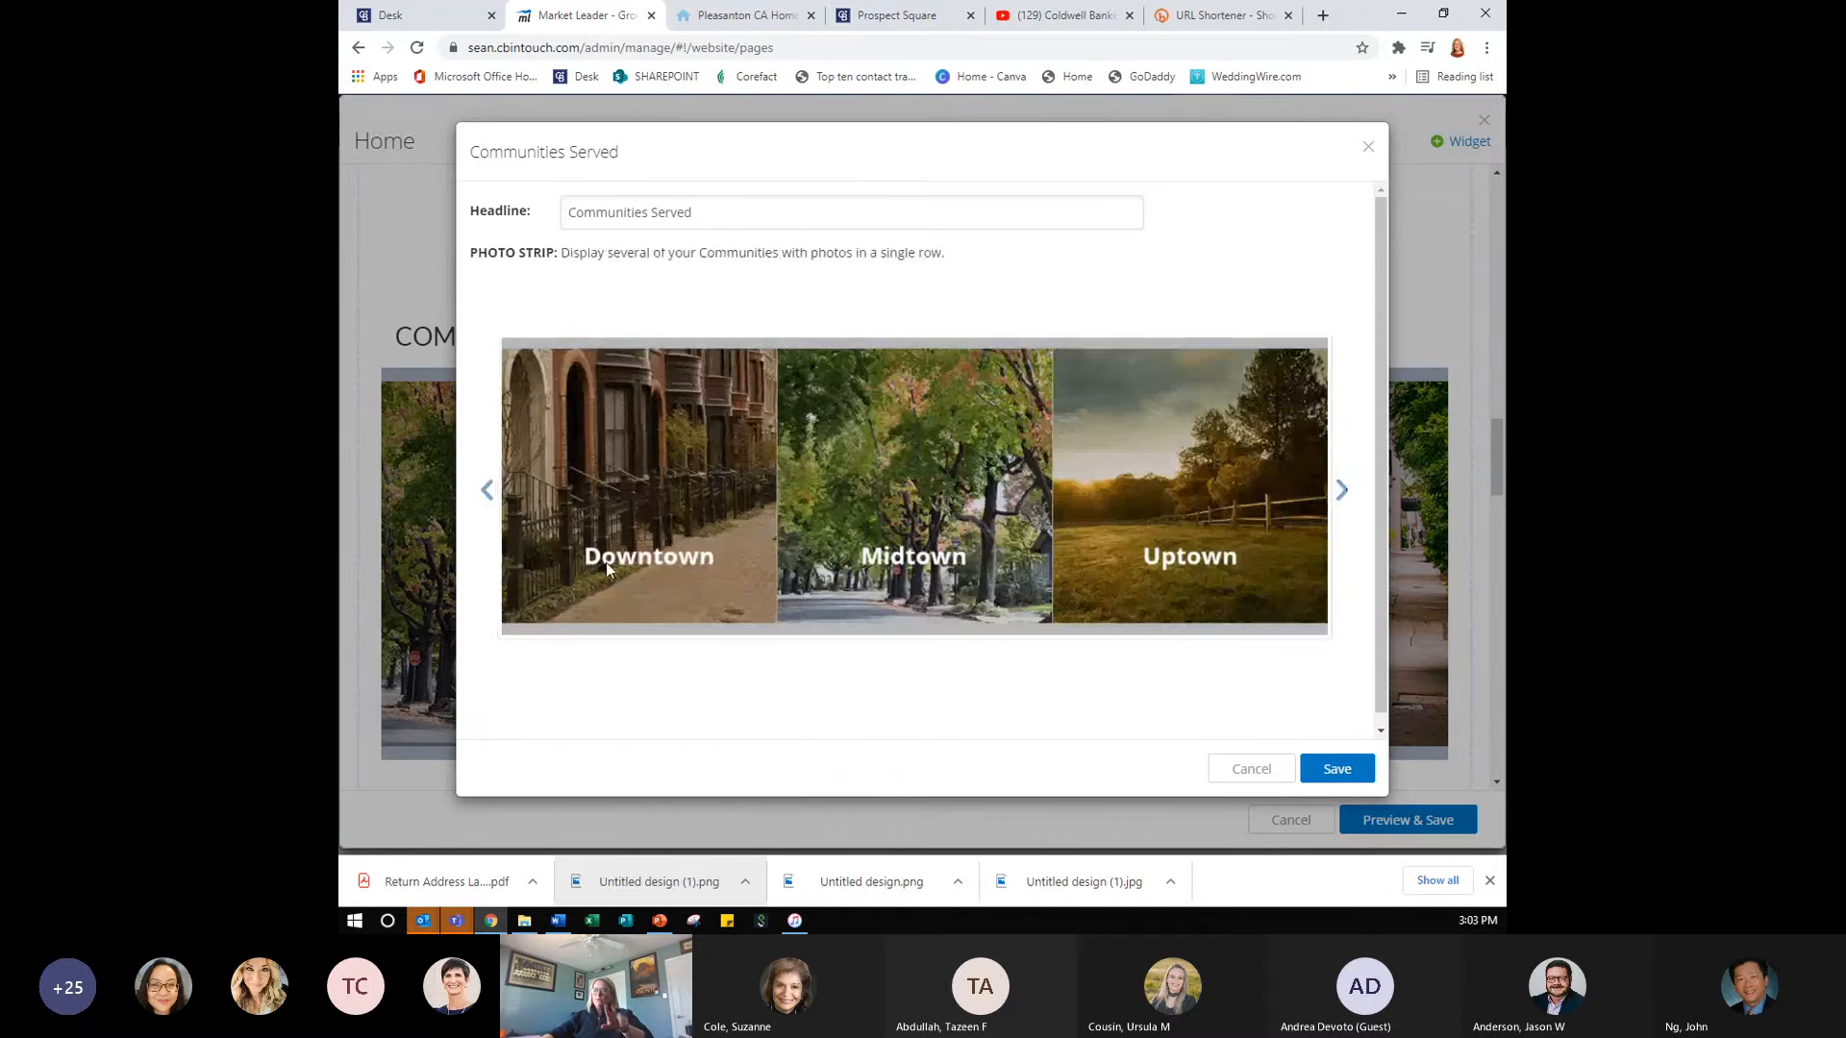
- Set the Communities Served widget's layout to Styled Text - Accent 1 and save it
click(486, 492)
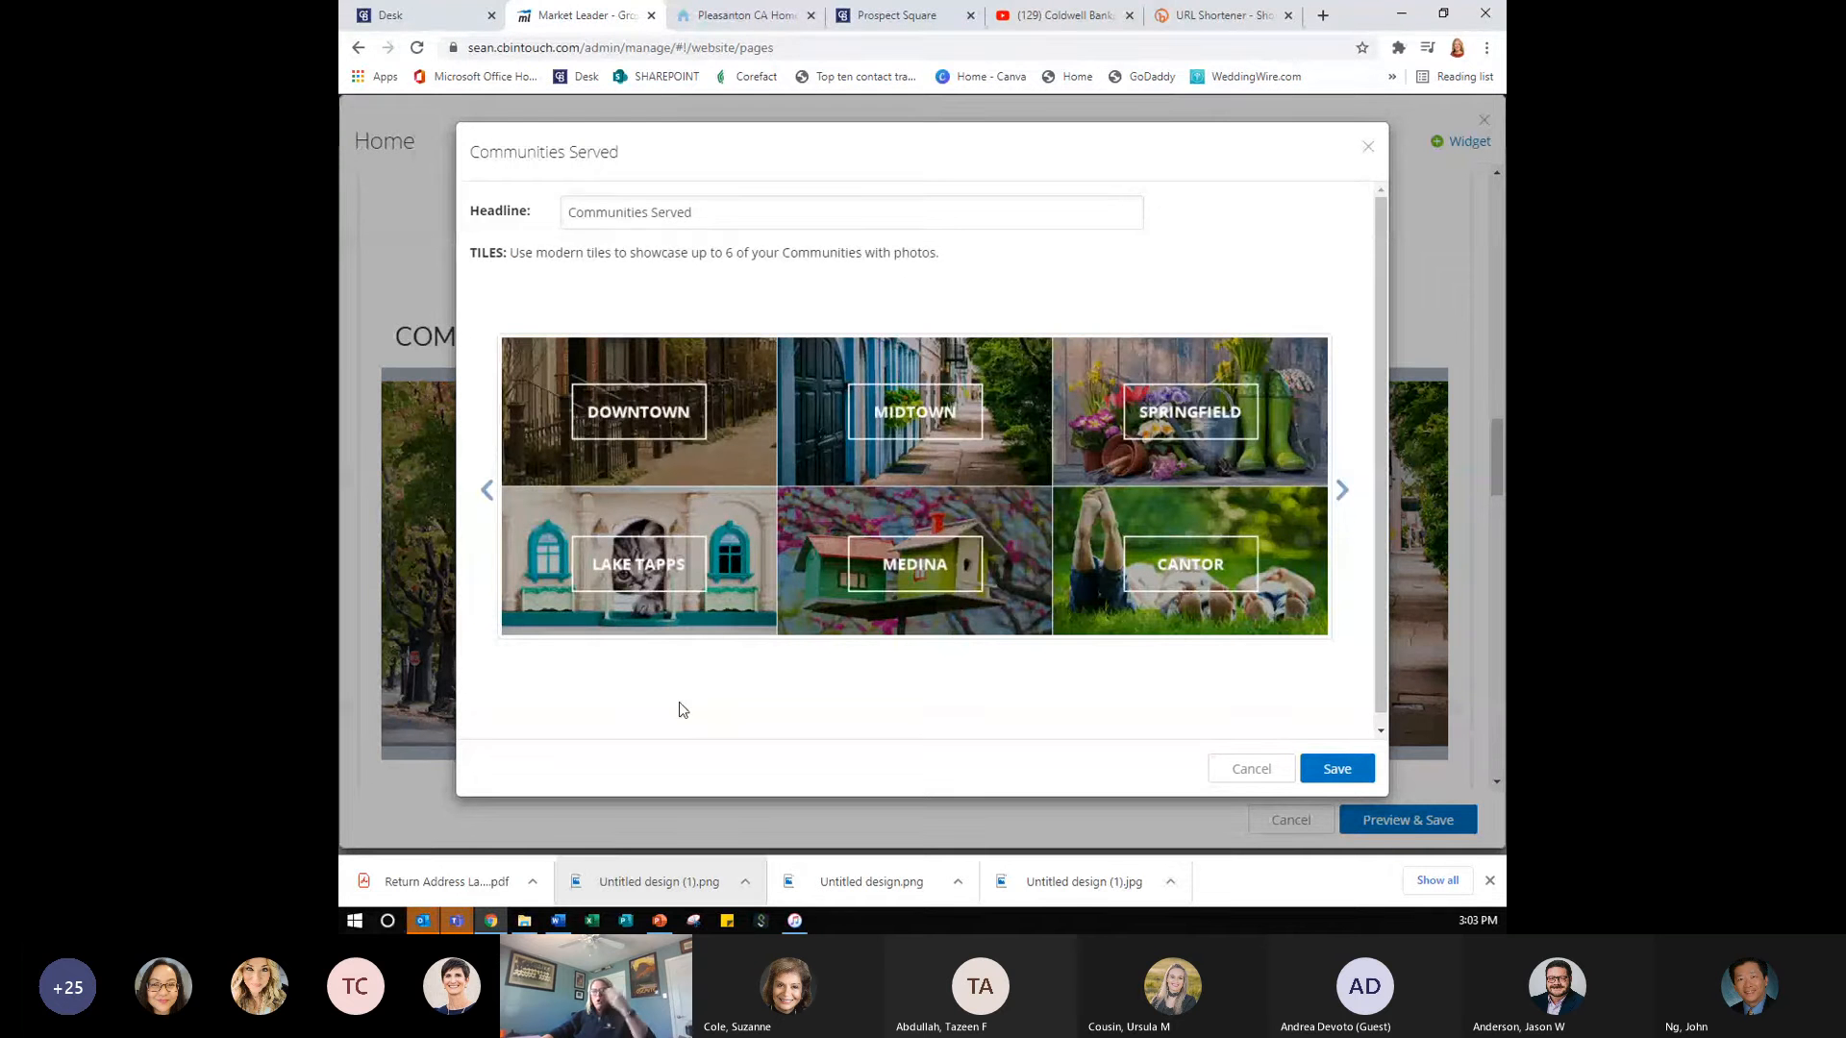
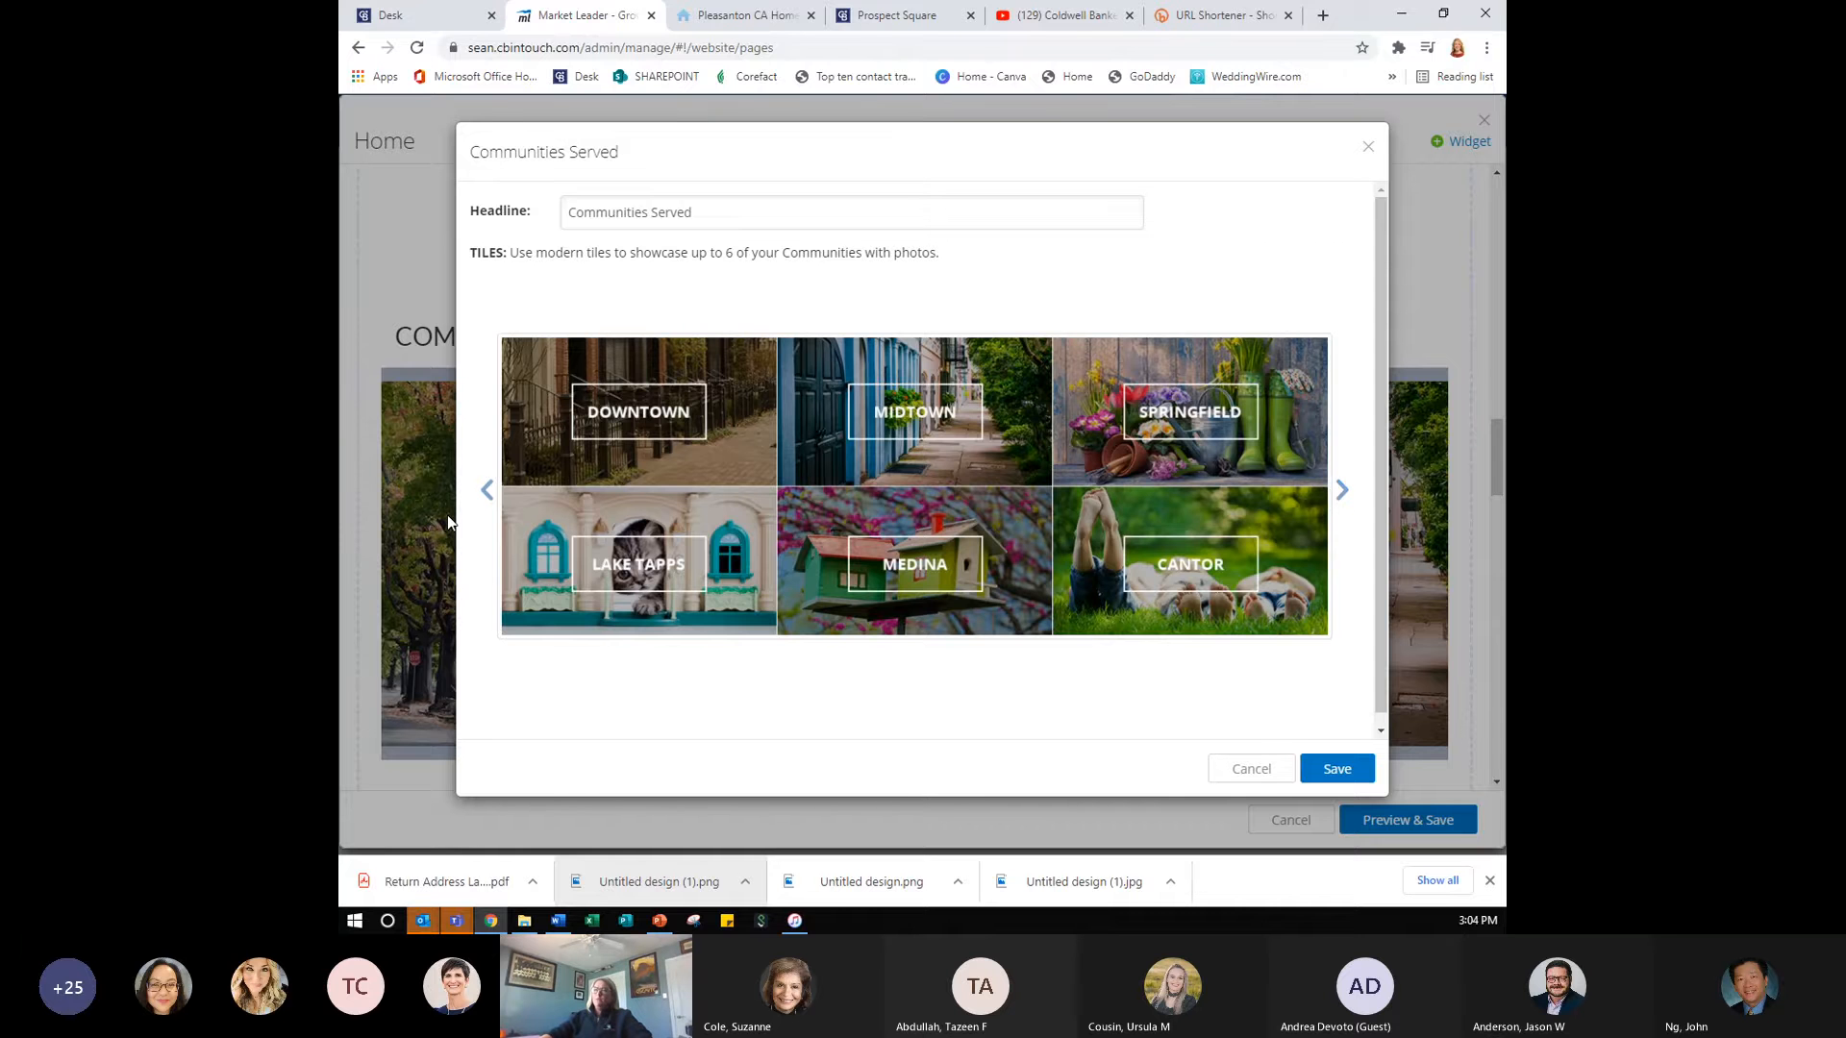
click(488, 491)
click(488, 492)
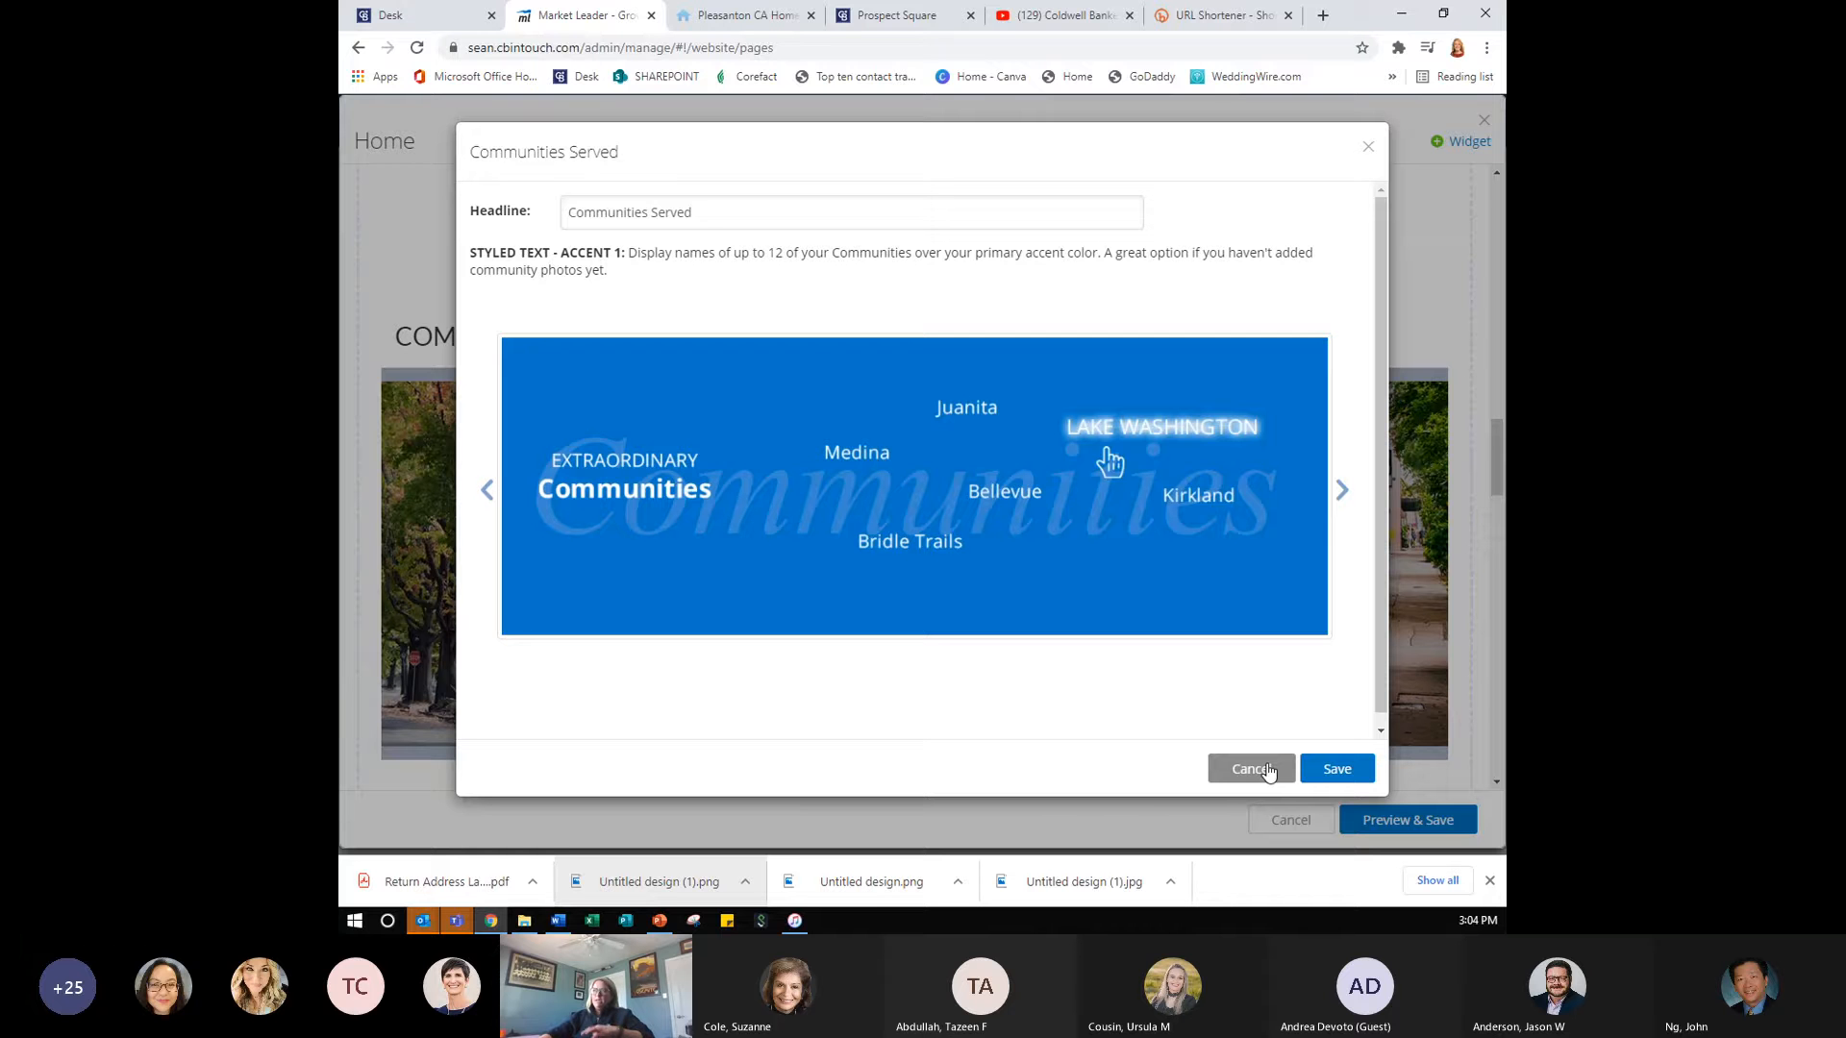
click(1334, 770)
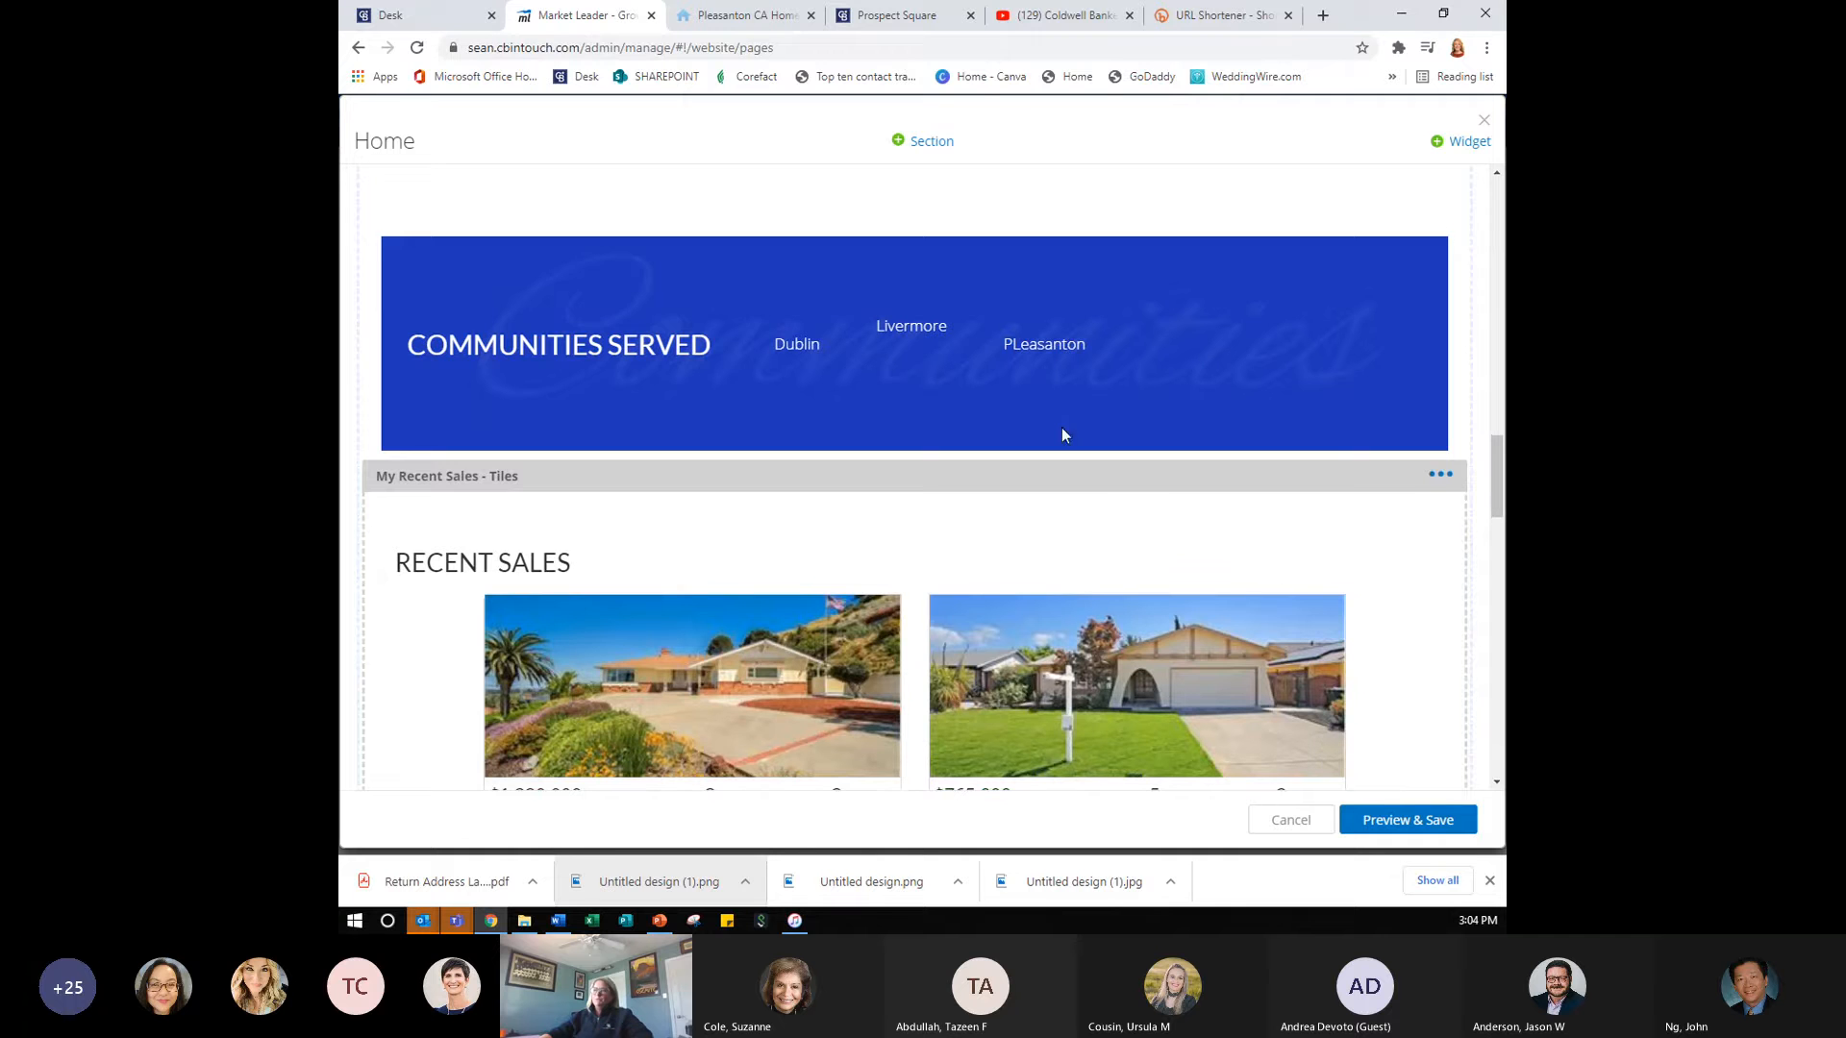
- Set the Communities Served widget's layout back to Photo Strip and save it
mouse_move(1064, 435)
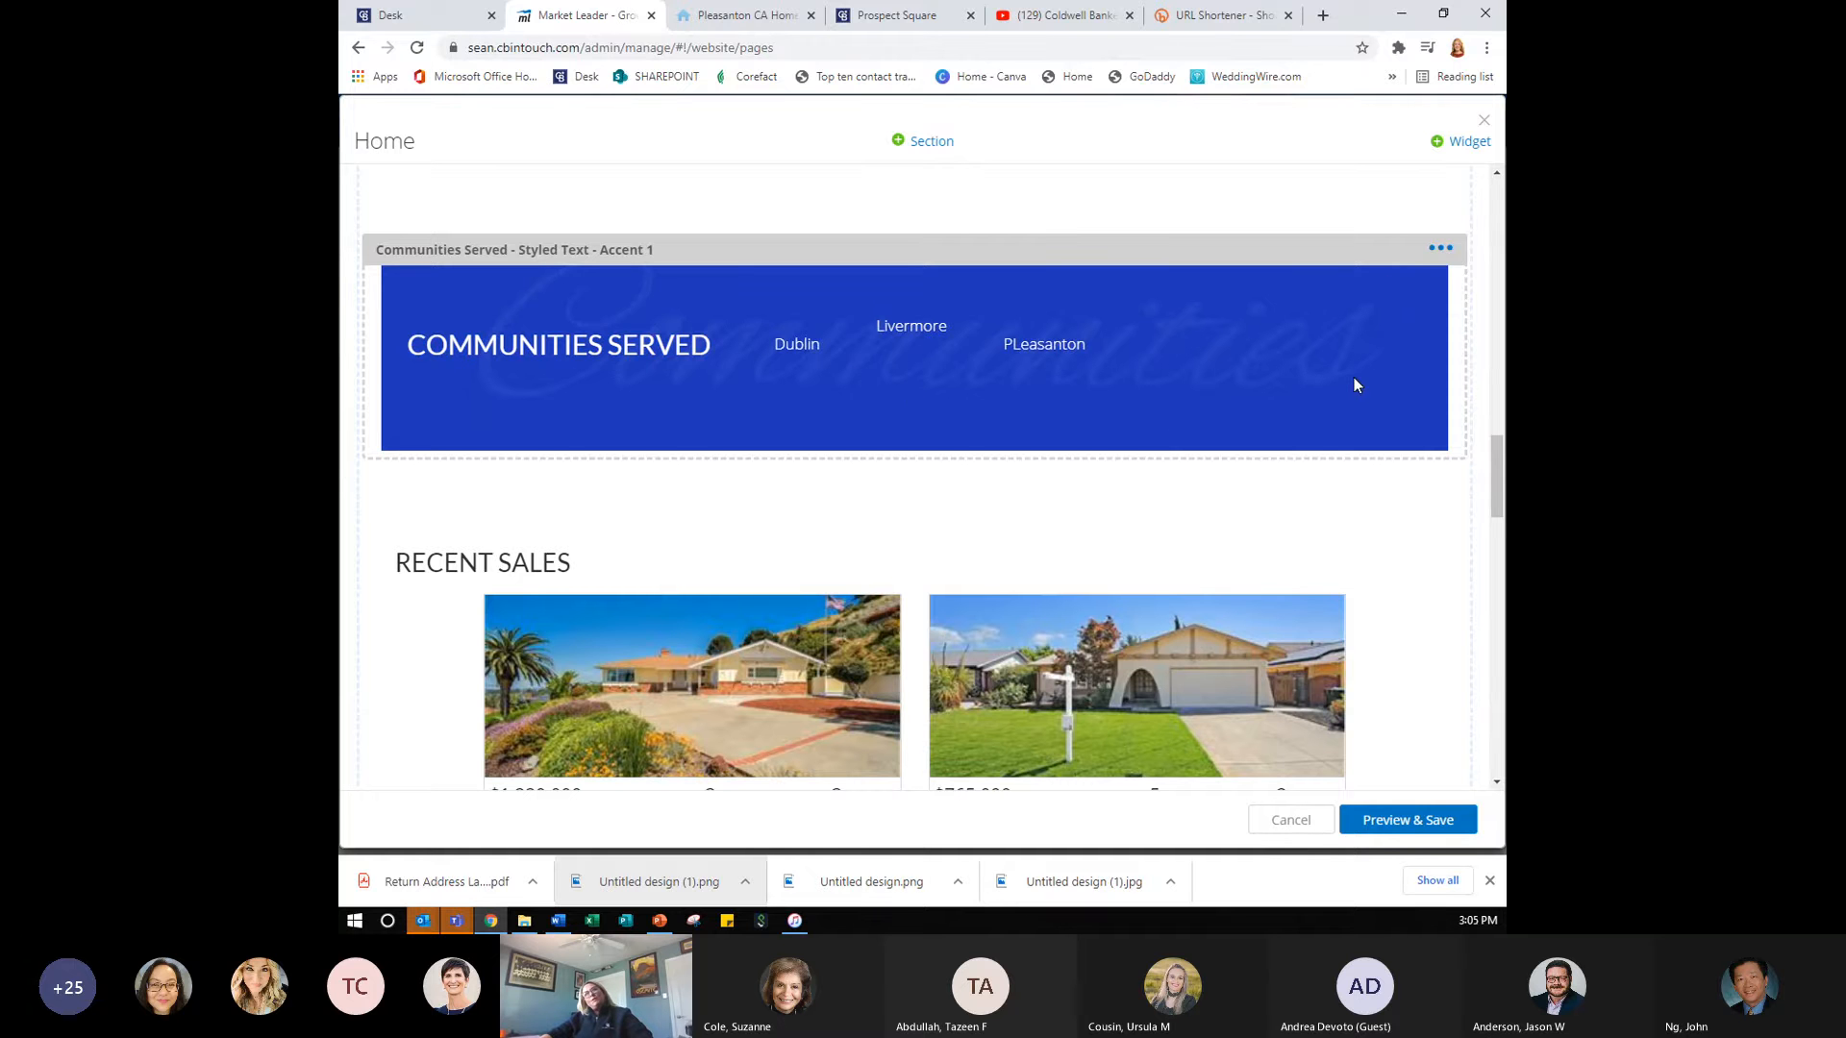
click(1438, 251)
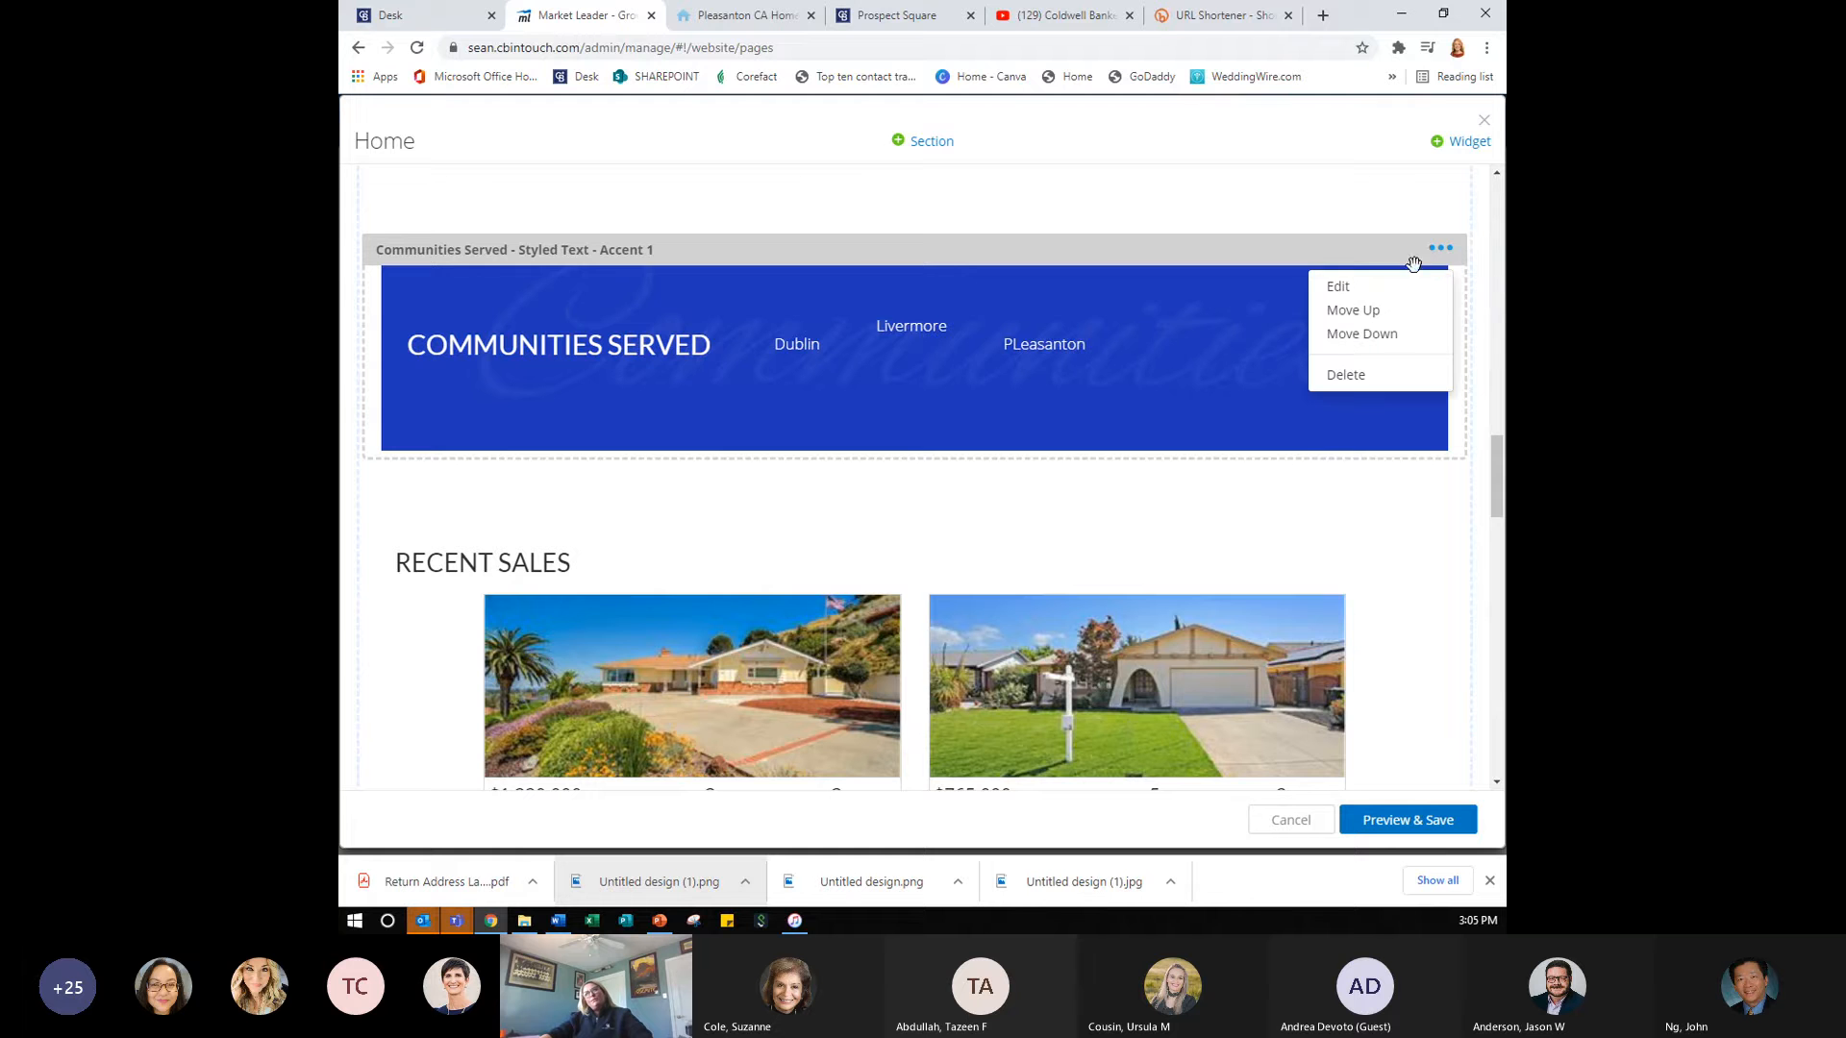
click(1396, 293)
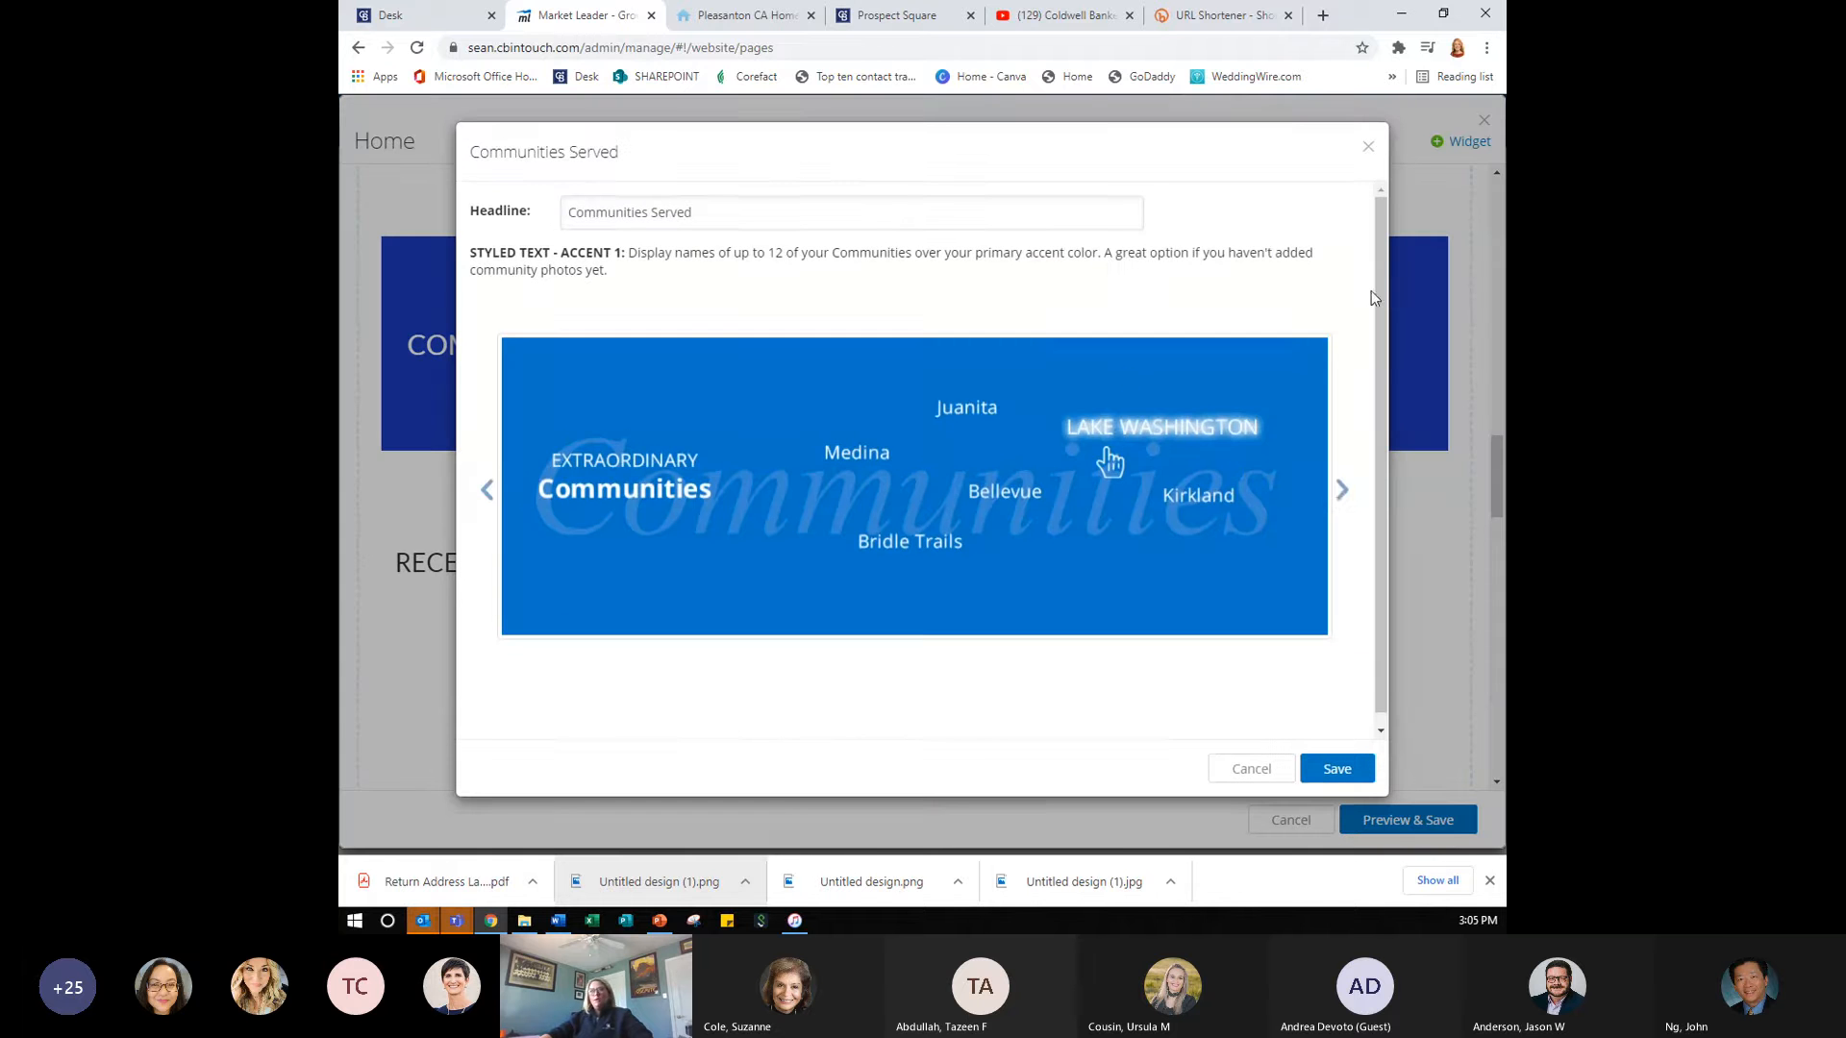
click(1338, 492)
click(1339, 492)
click(1338, 492)
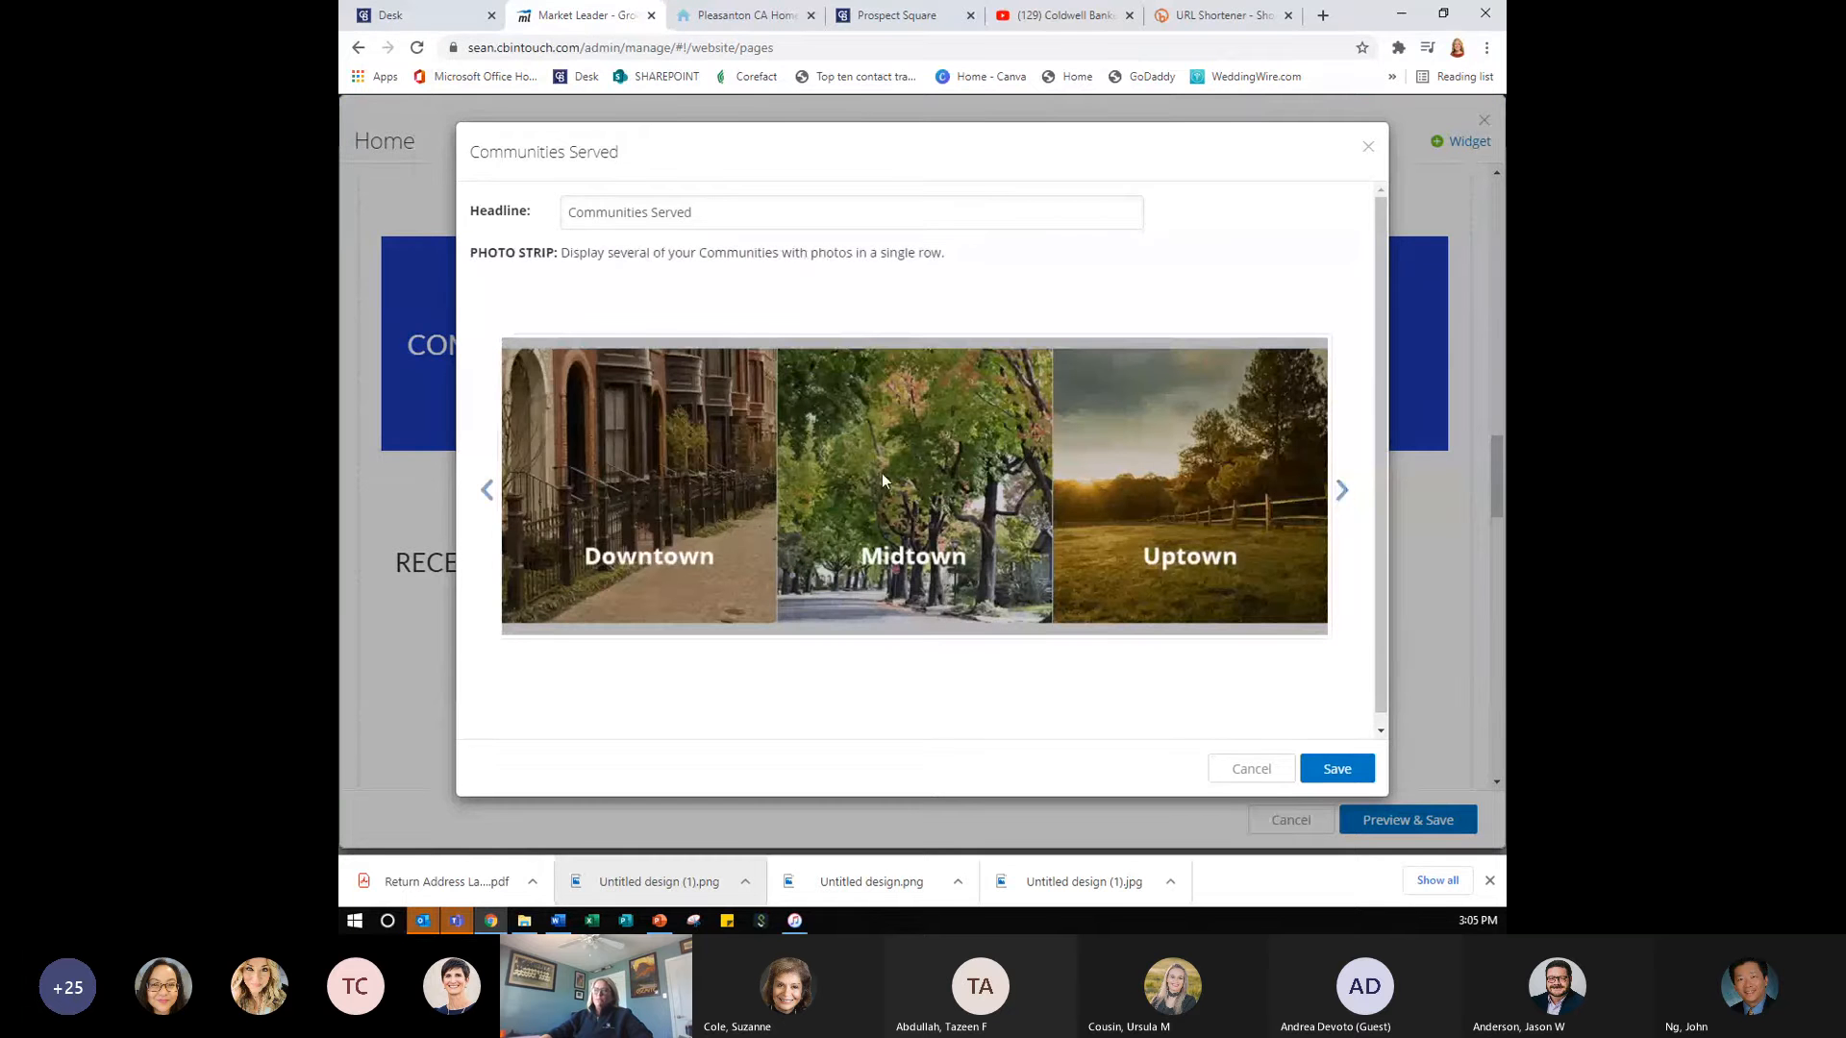
click(1336, 765)
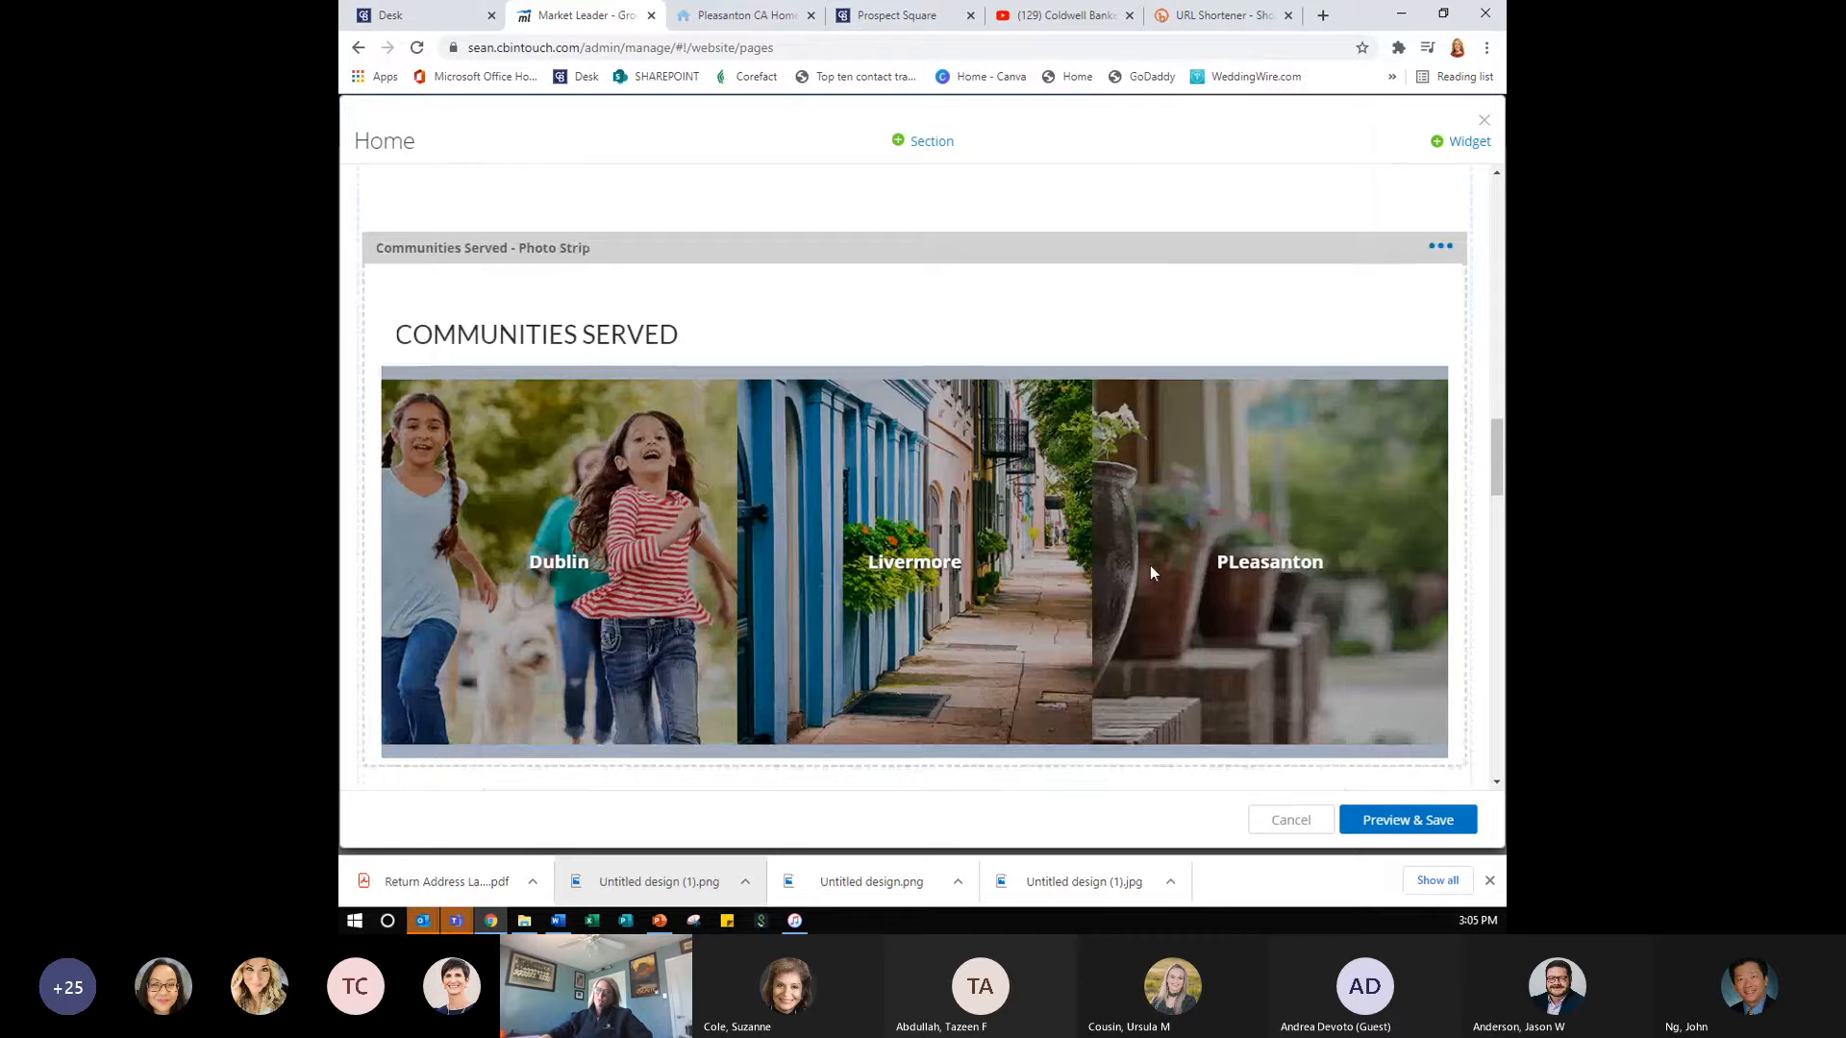
- Open the My Recent Sales widget, below Communities Served on the Home page, for editing and select its headline text
scroll(1150, 565, down, 5)
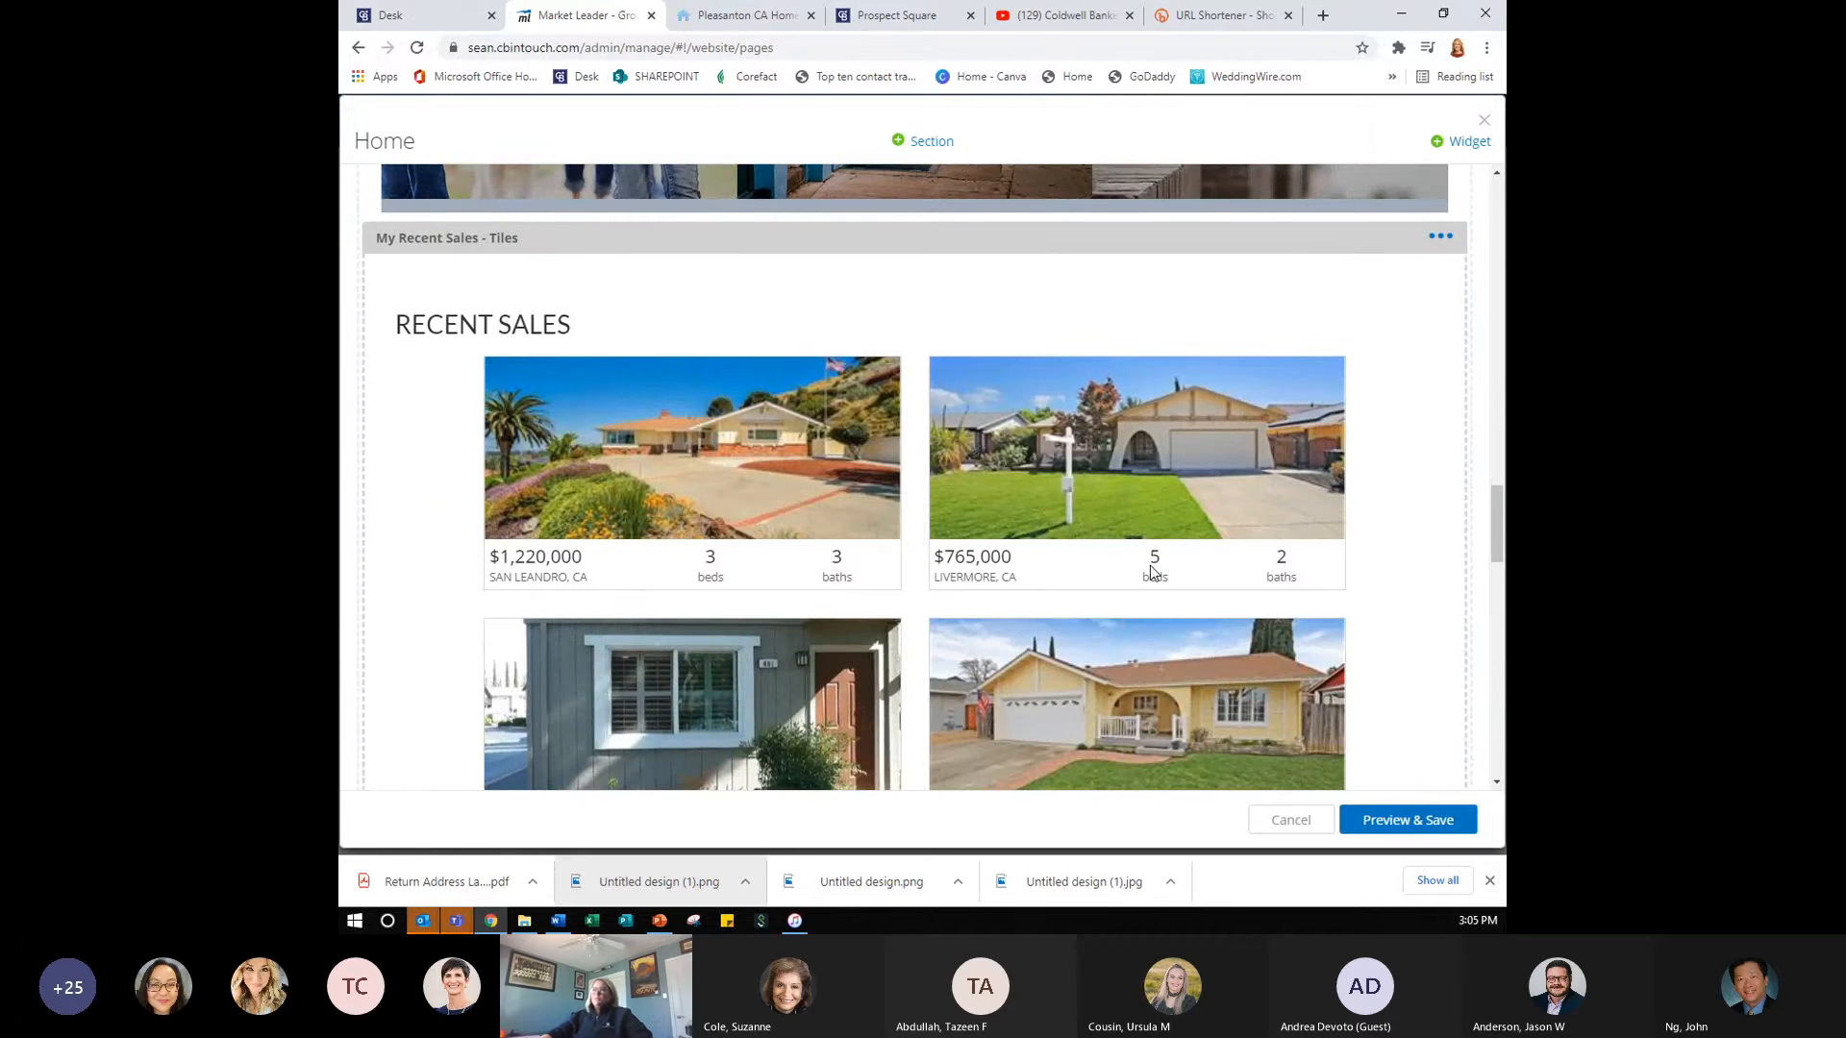
scroll(1150, 565, down, 8)
scroll(1150, 565, up, 7)
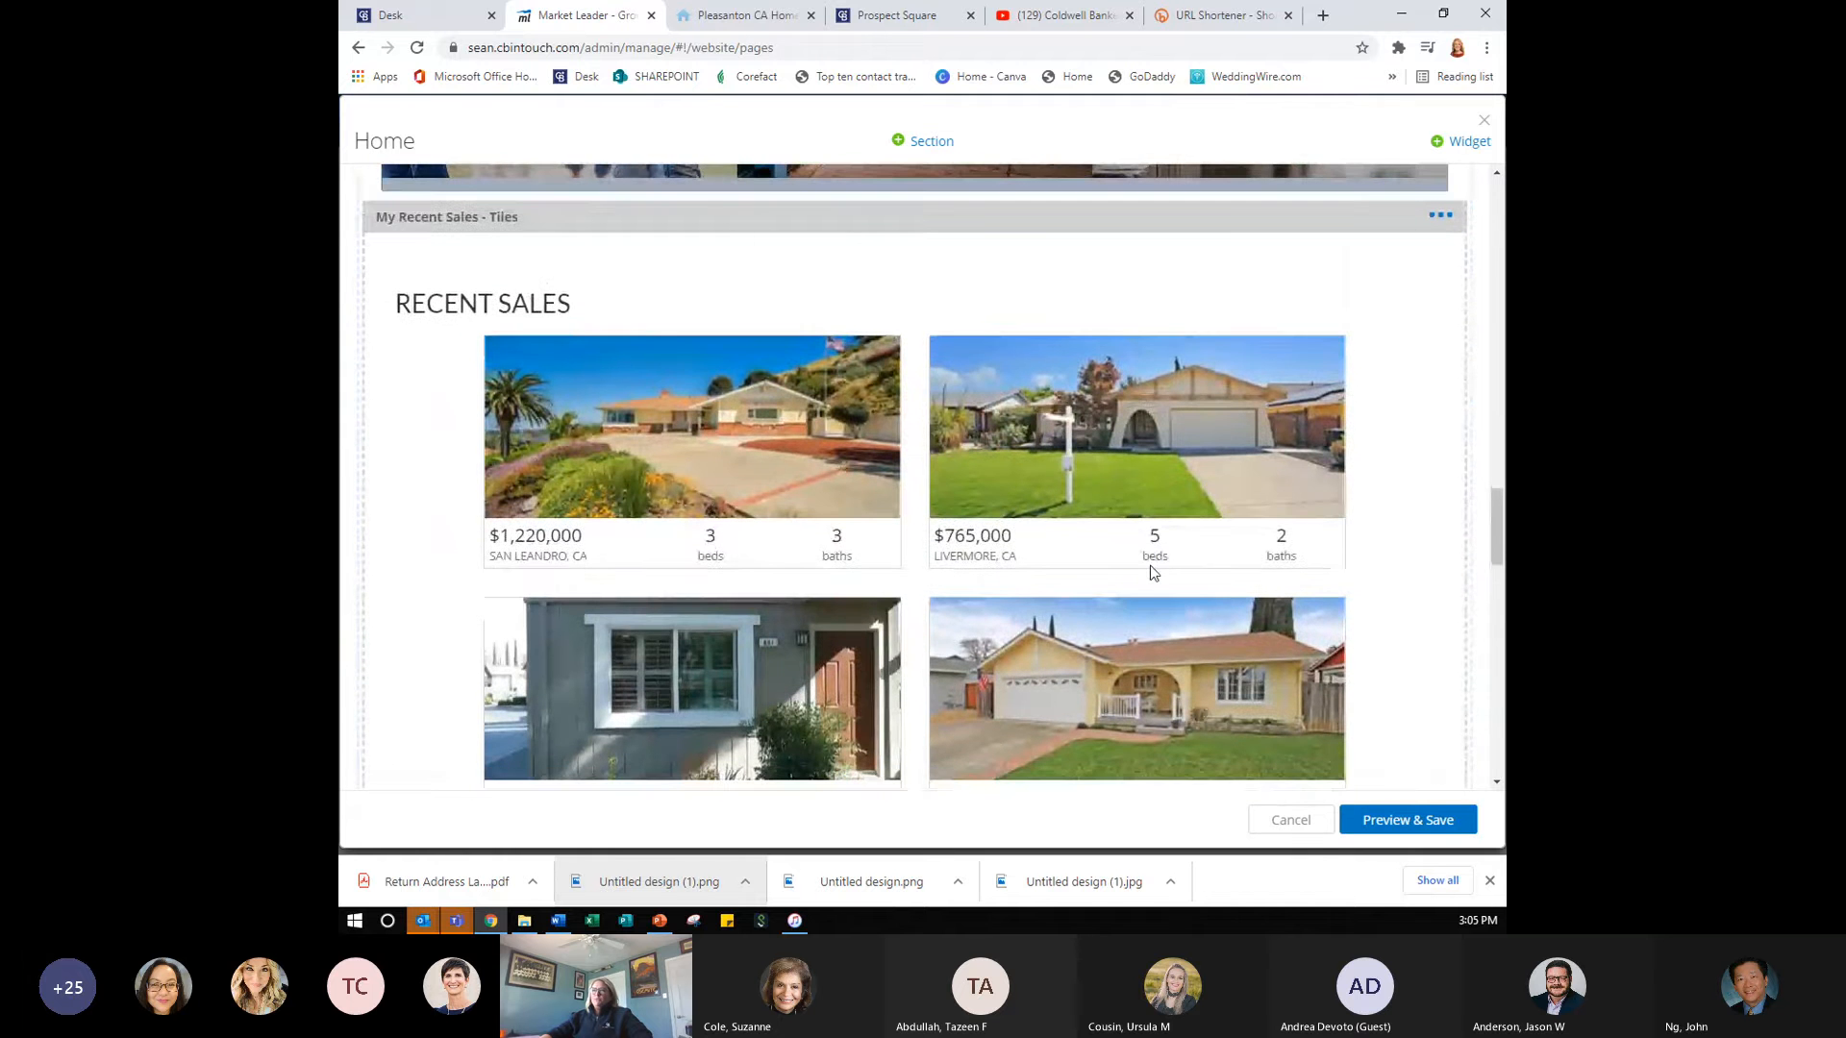
scroll(1153, 573, up, 1)
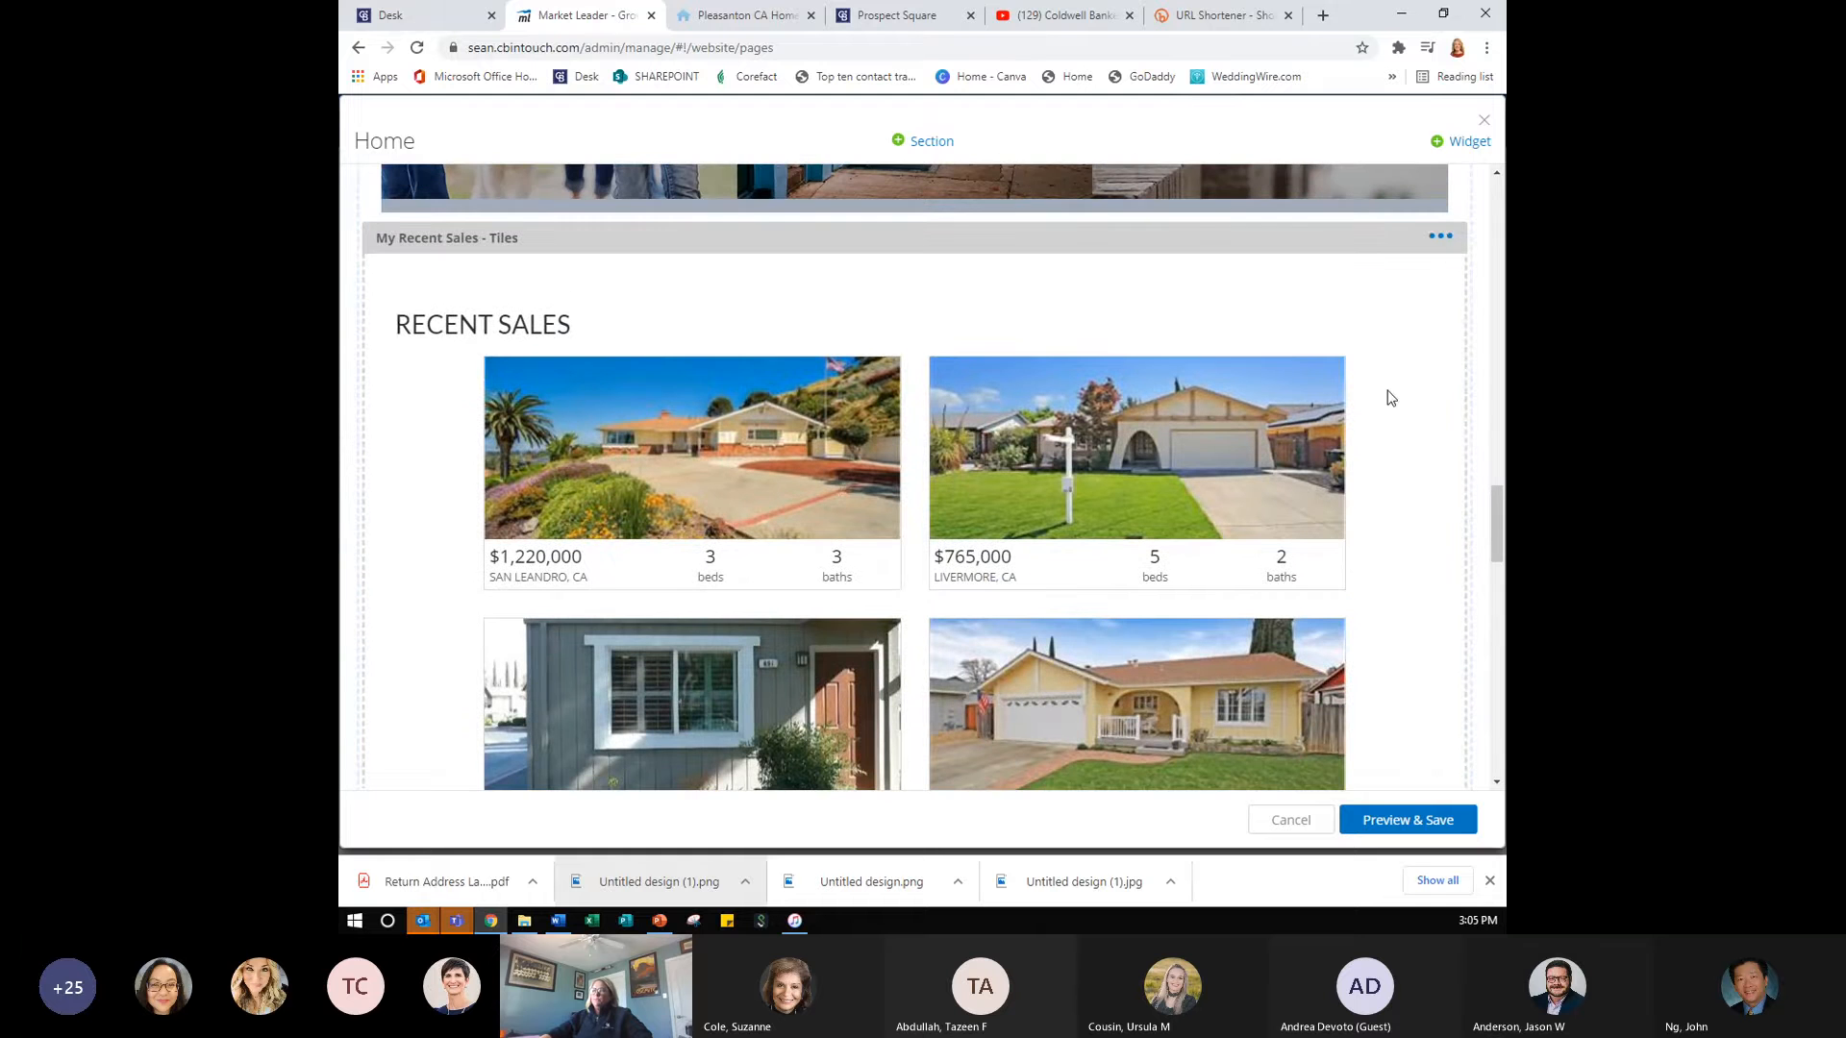
click(1439, 238)
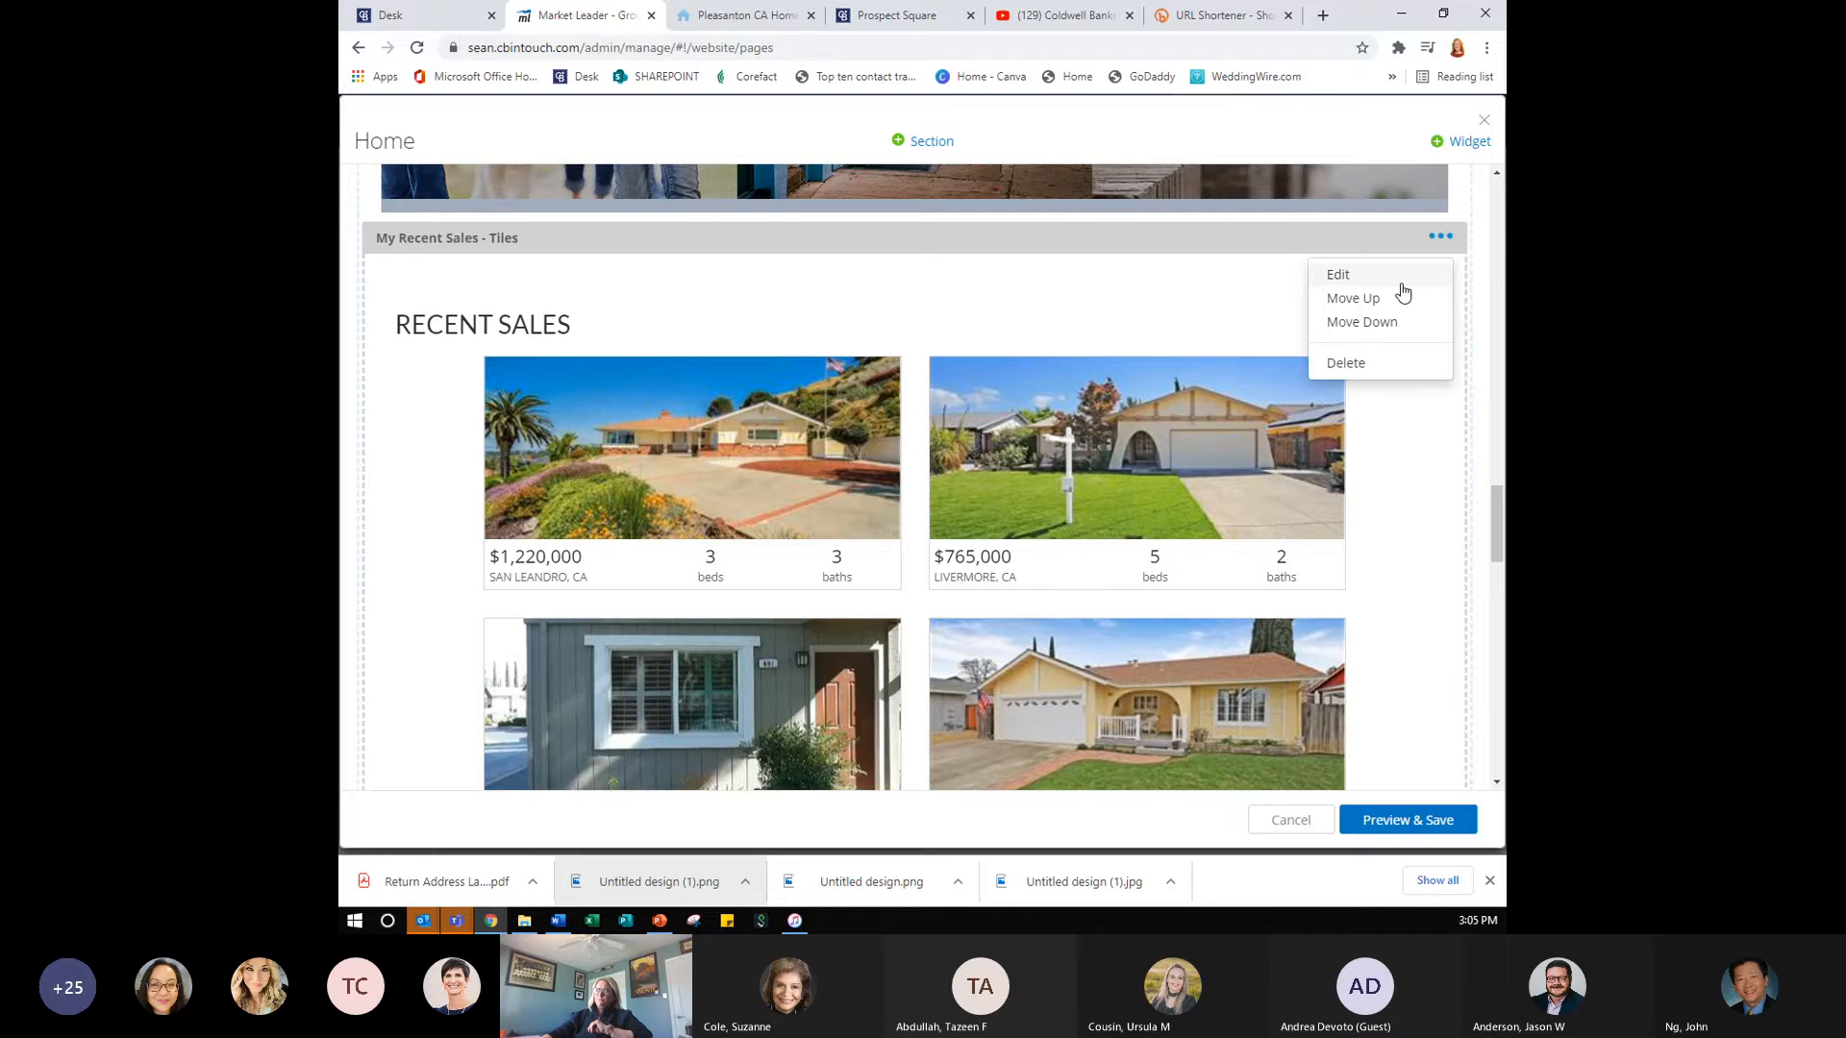
click(1399, 279)
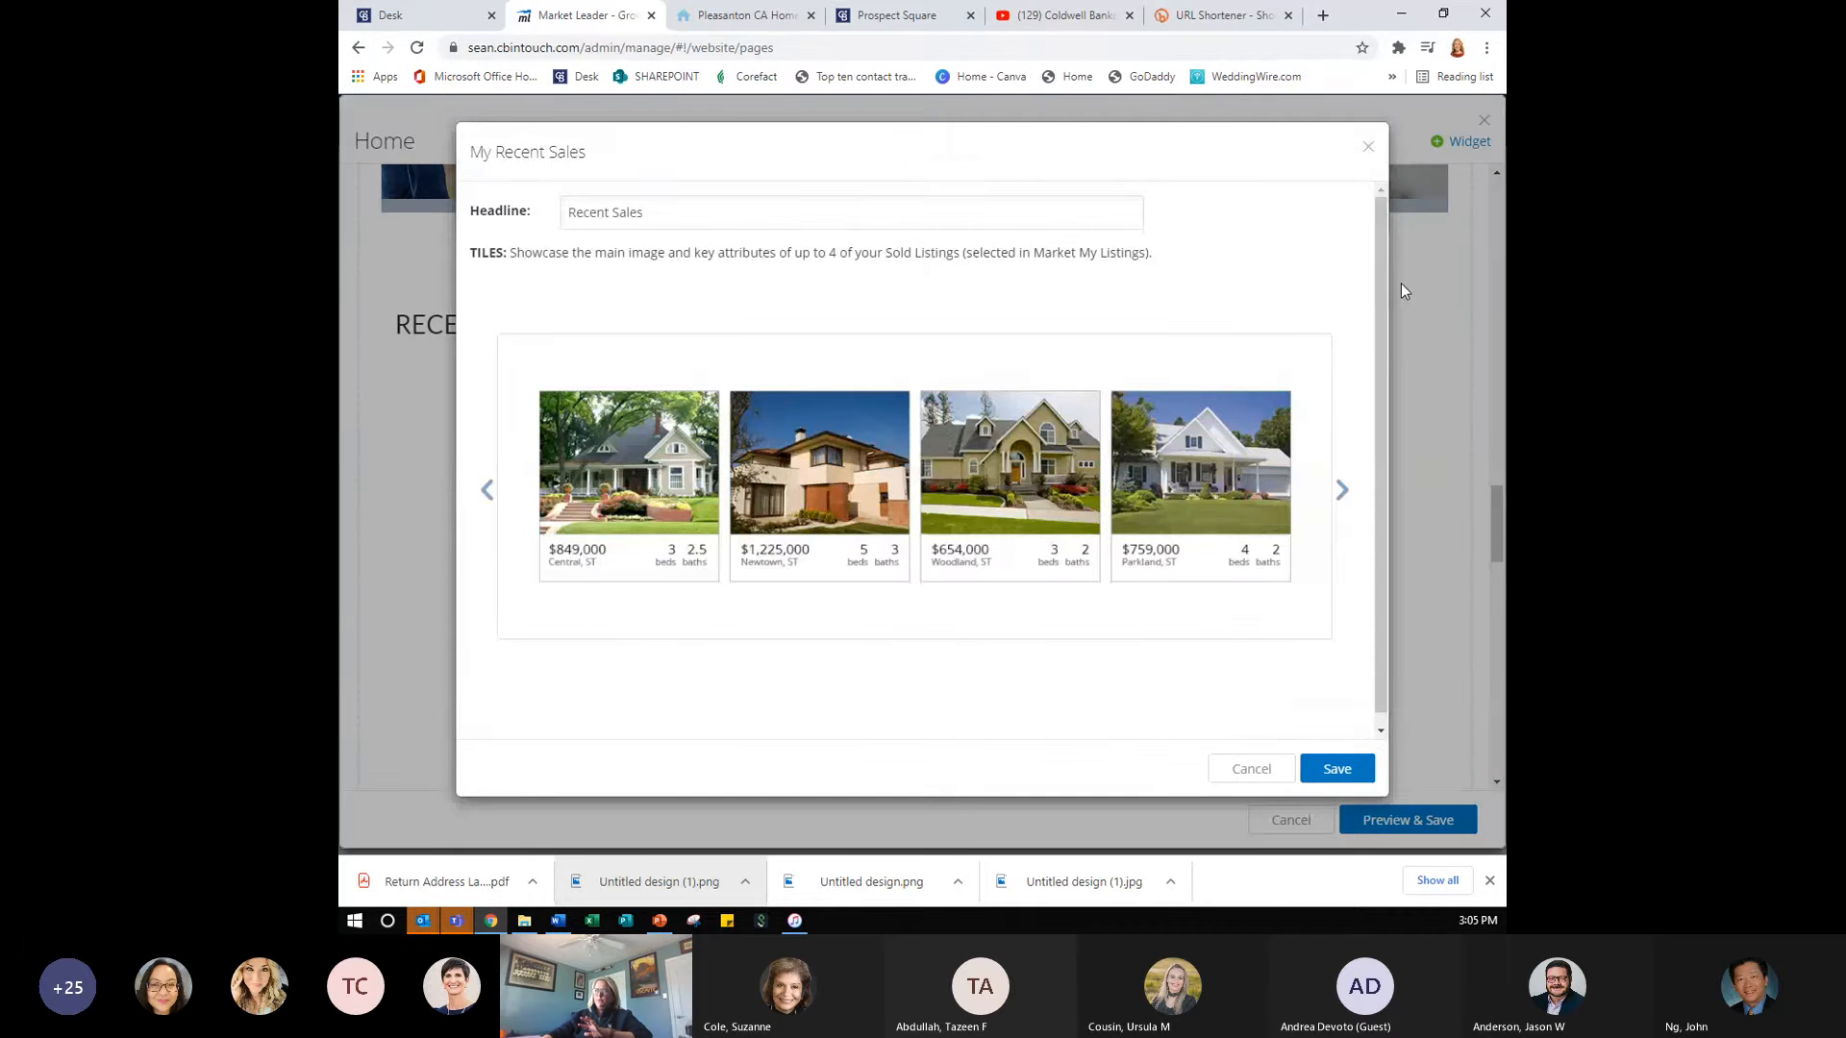
click(637, 227)
drag(644, 212, 553, 218)
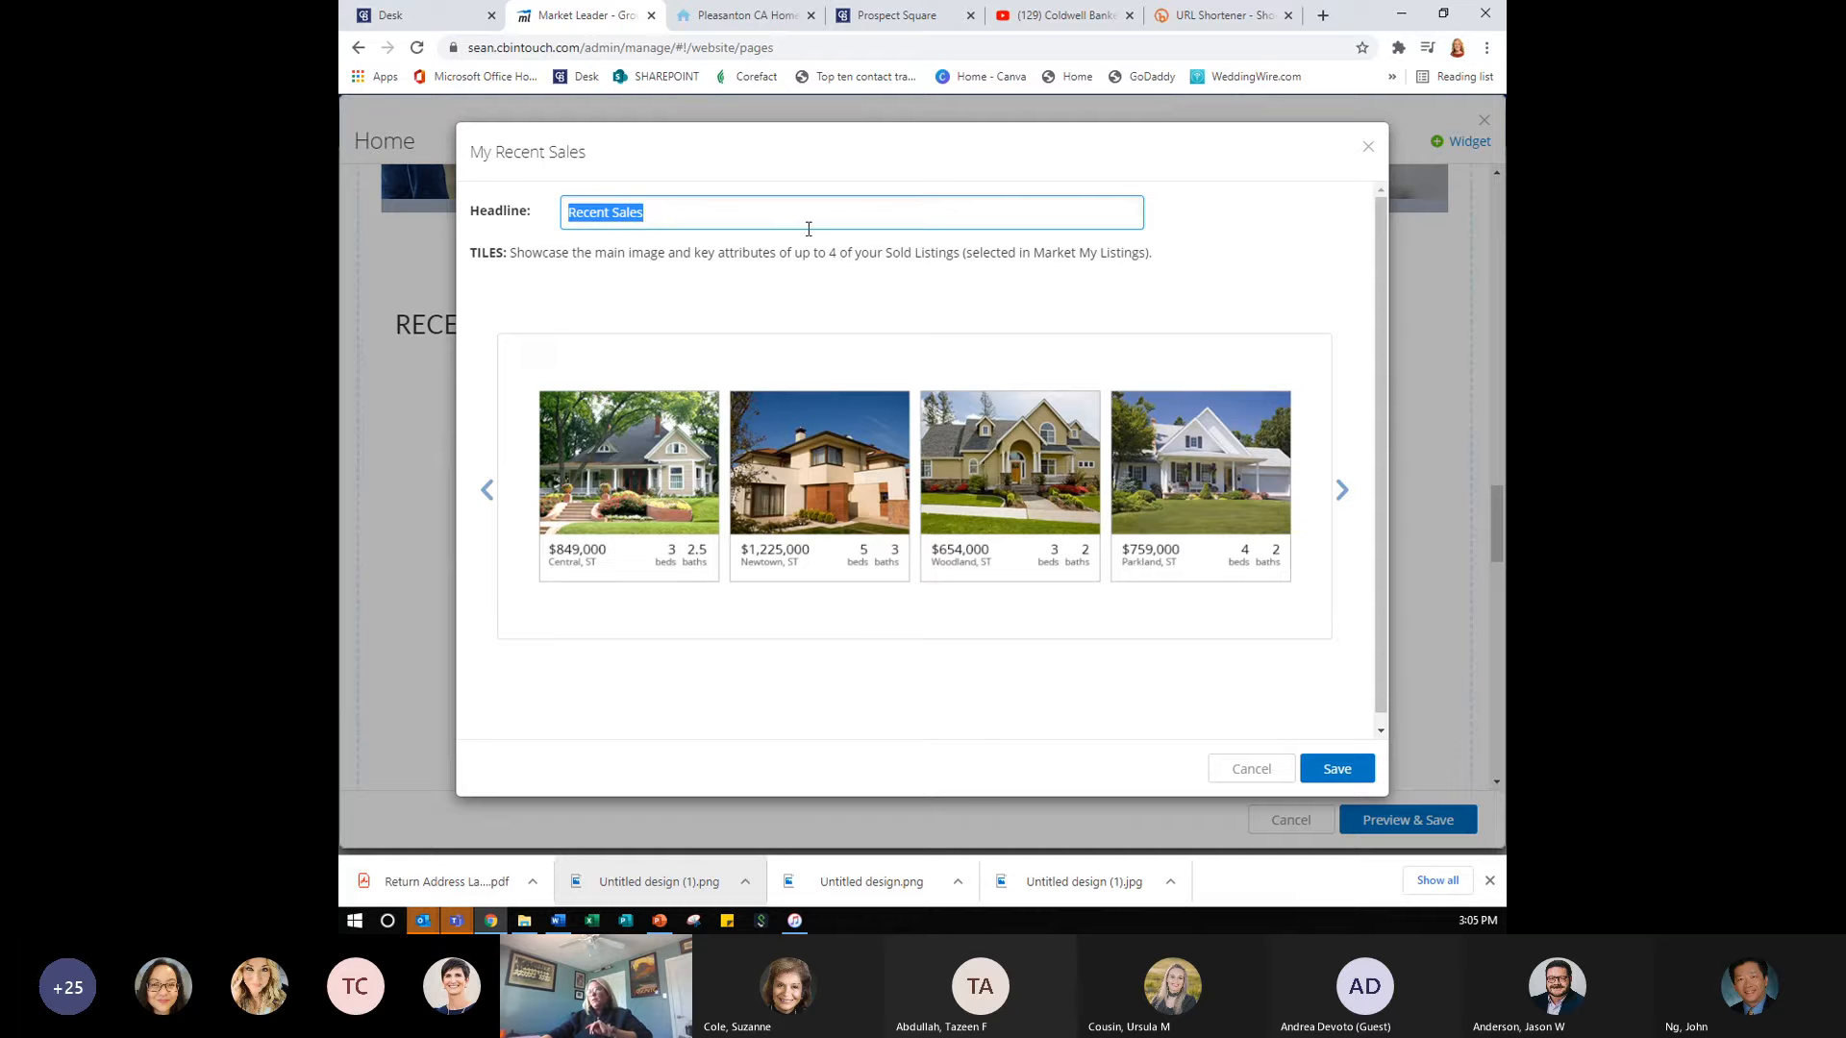
- Compare the Recent Sales layouts Interactive Tiles, Minimalist and Single Property, and save the widget with the Tiles layout
click(1343, 492)
click(1343, 492)
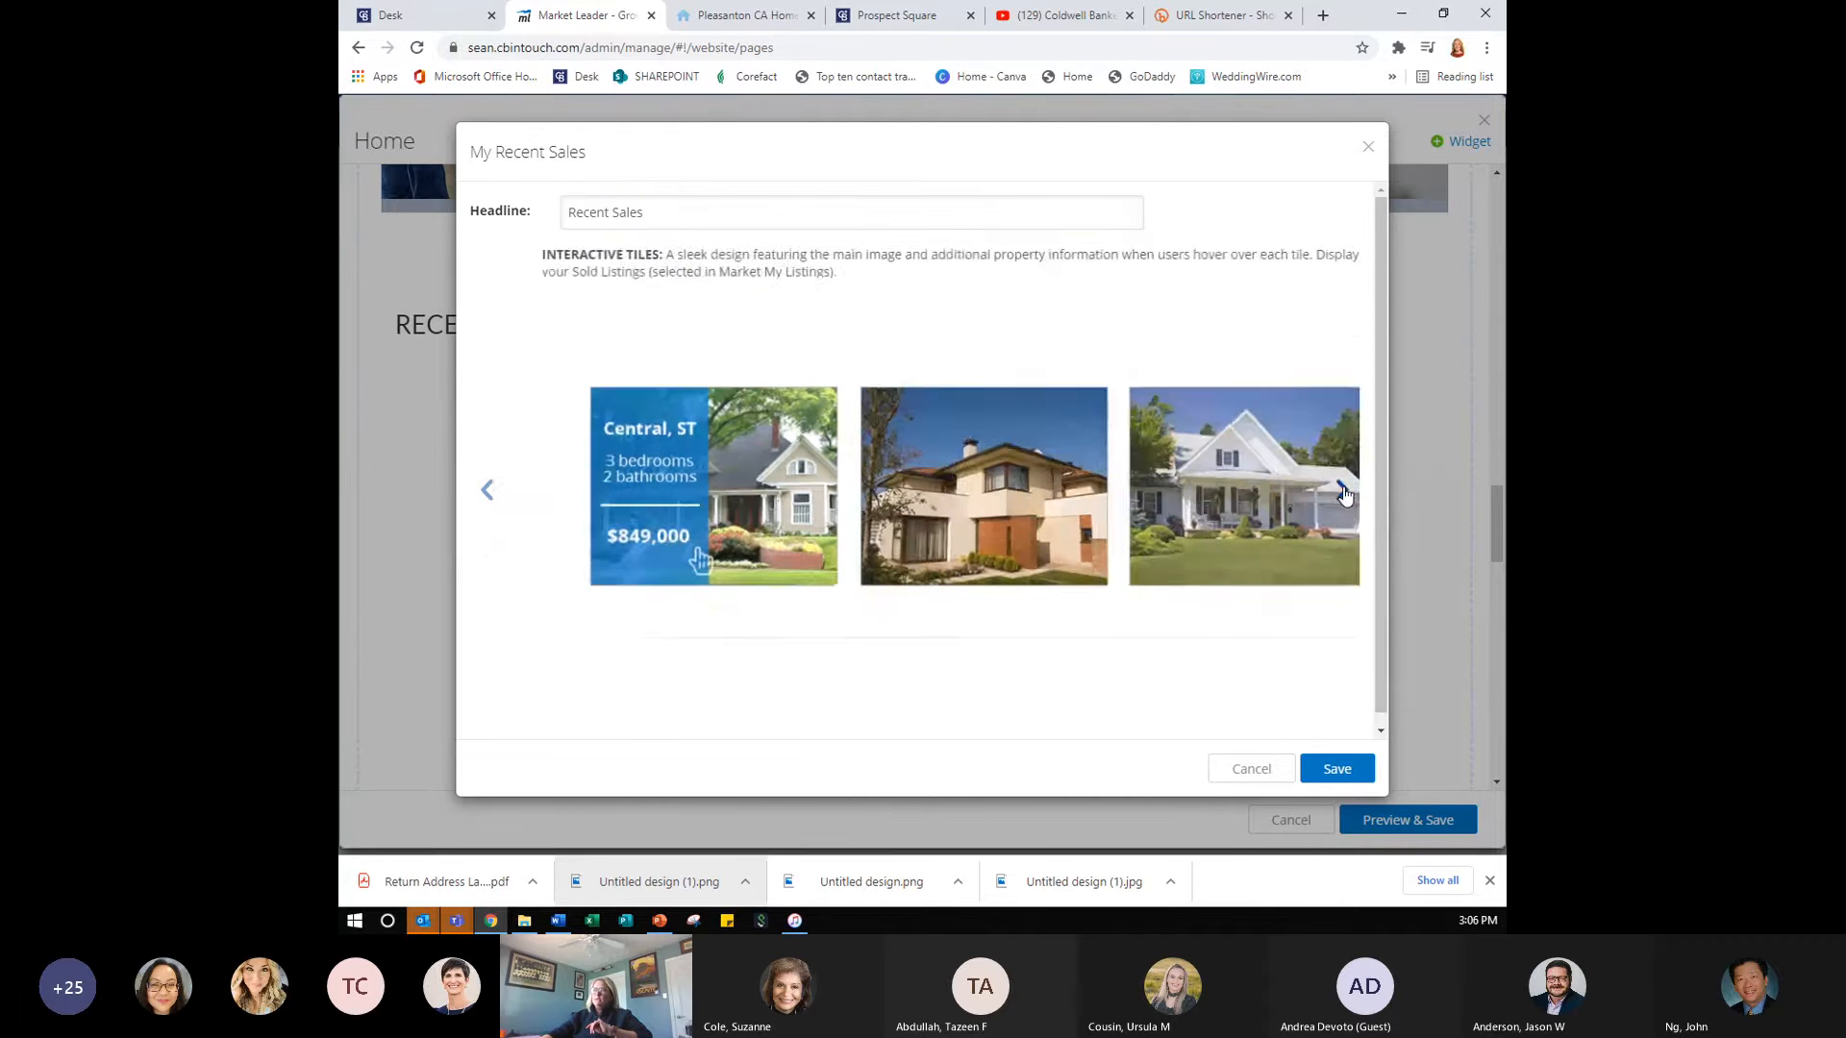
click(487, 491)
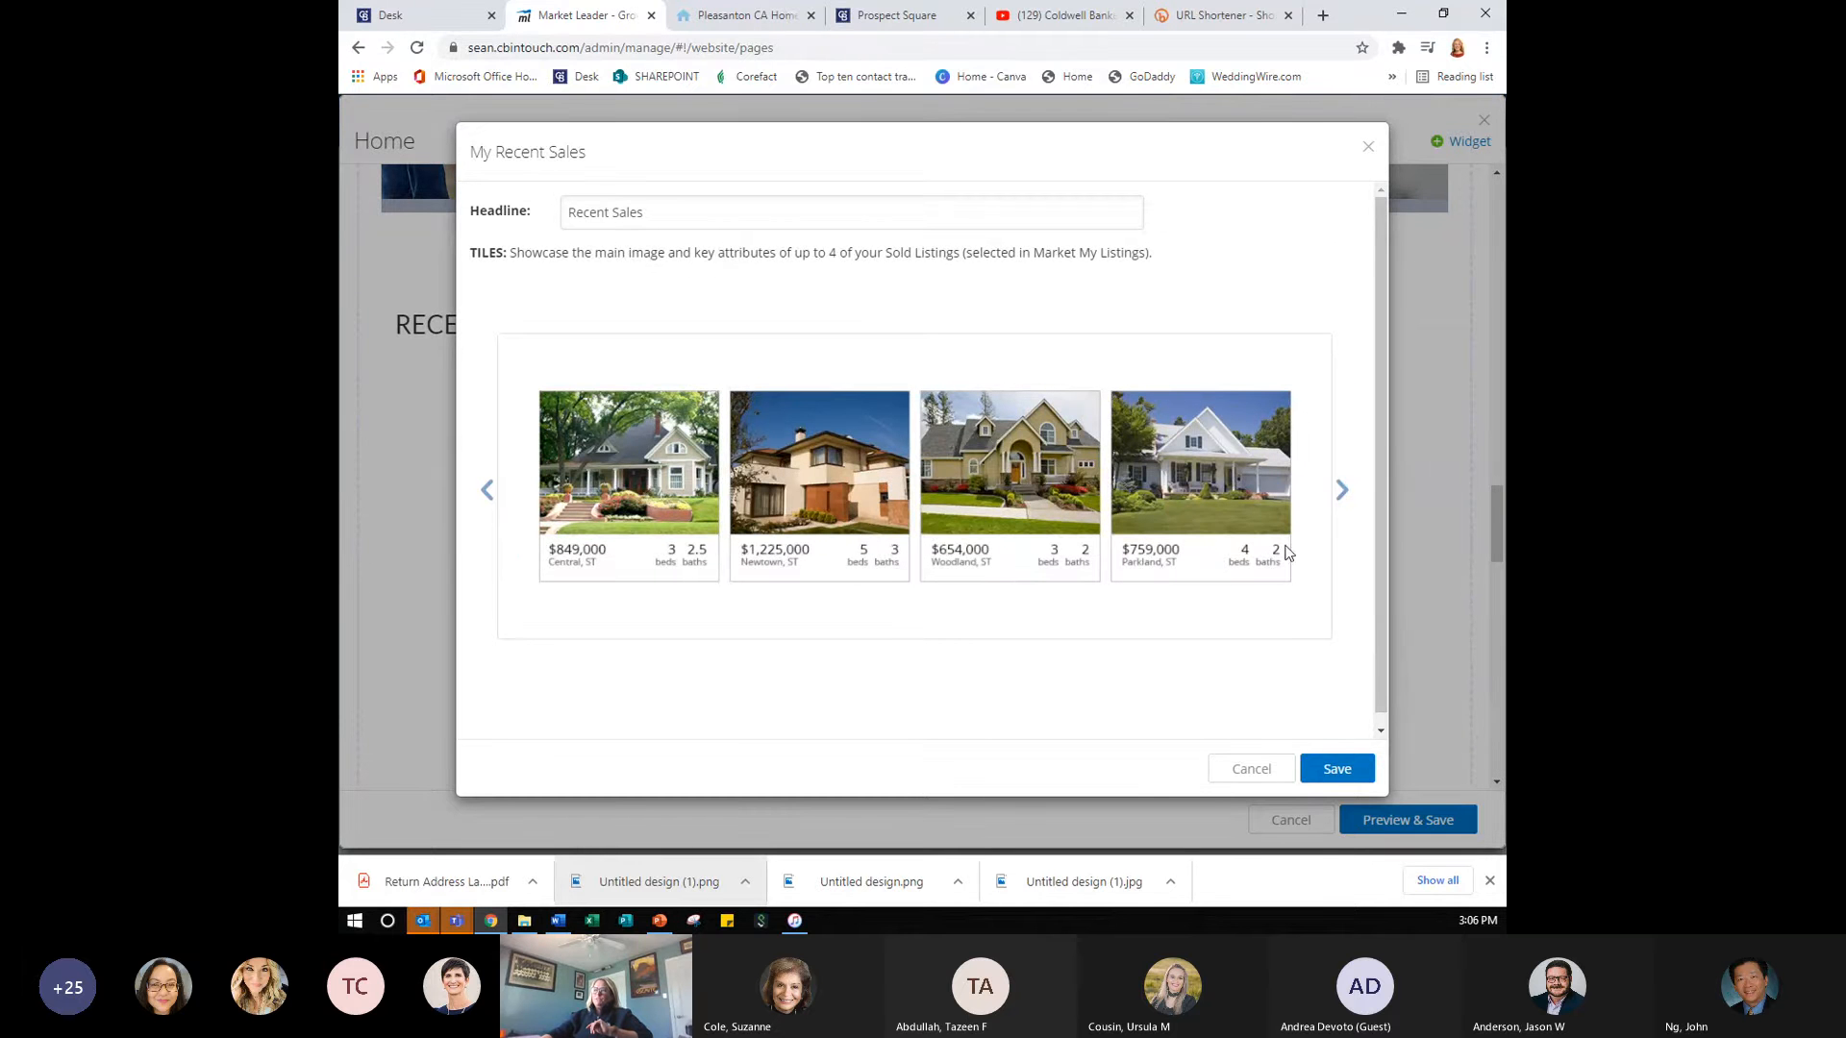
click(1343, 494)
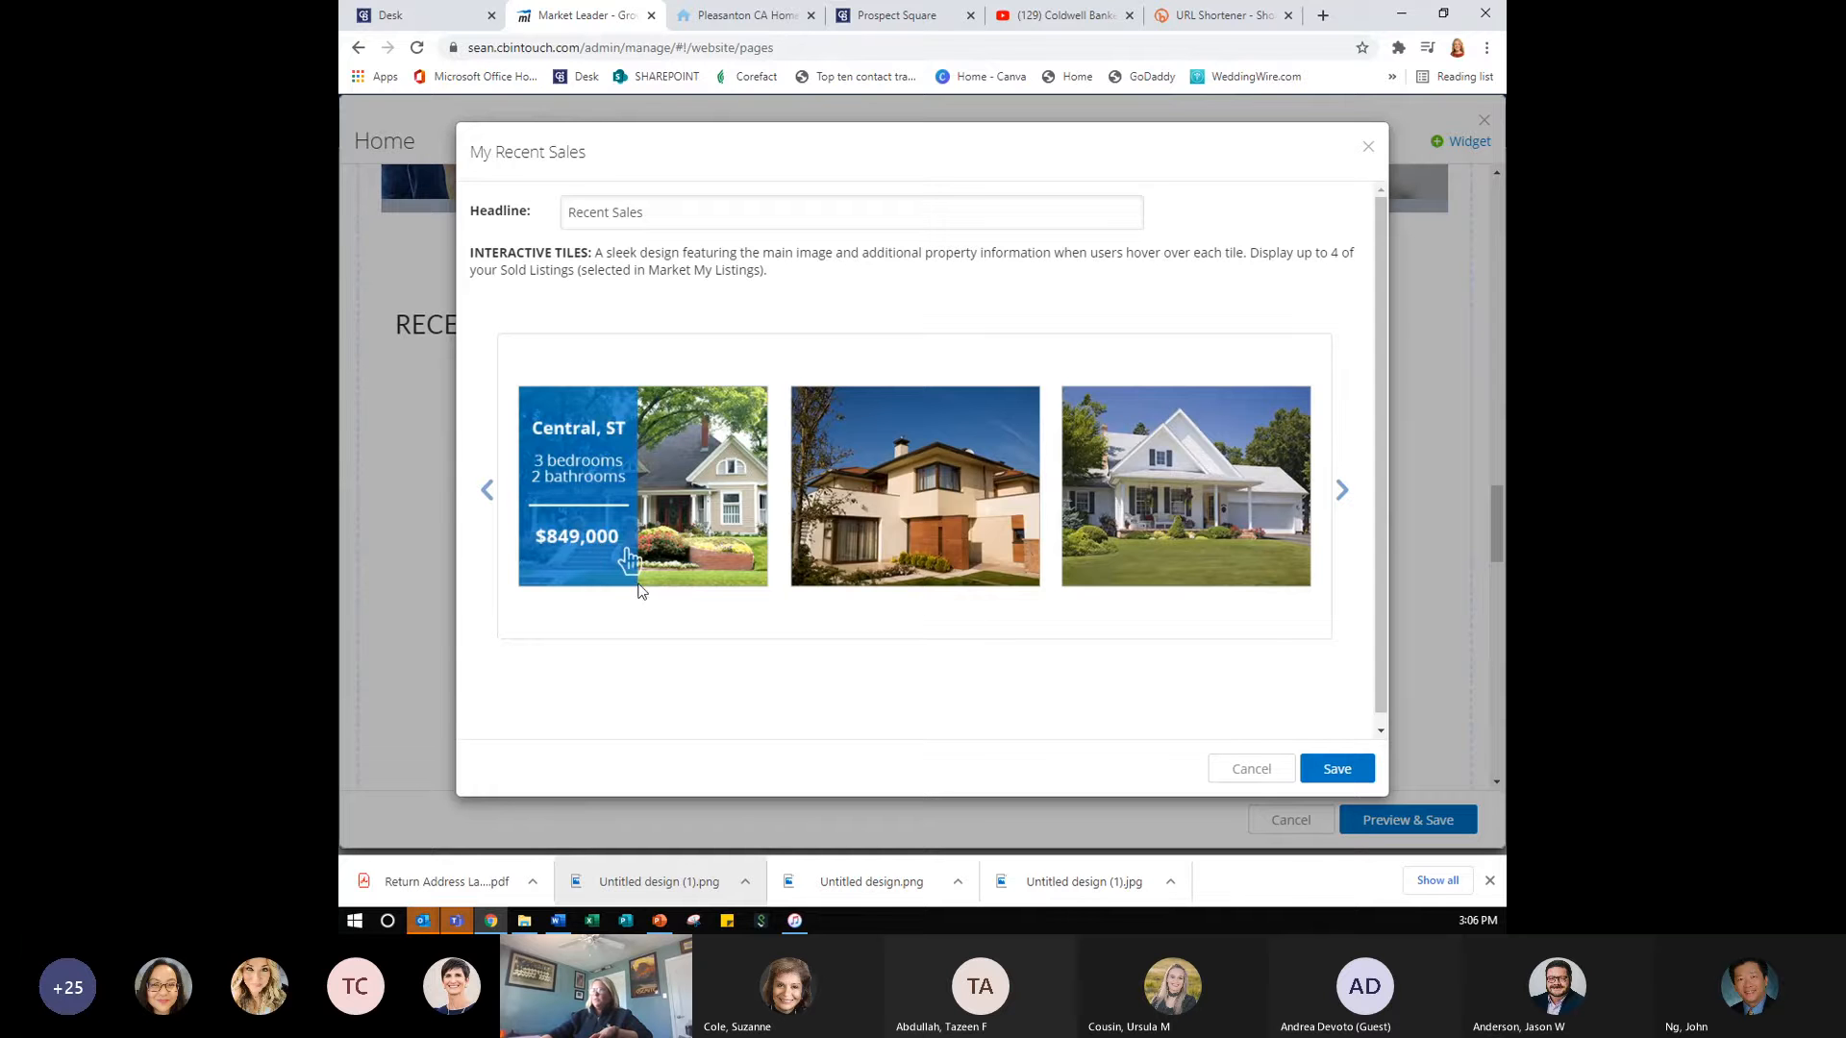
click(1343, 492)
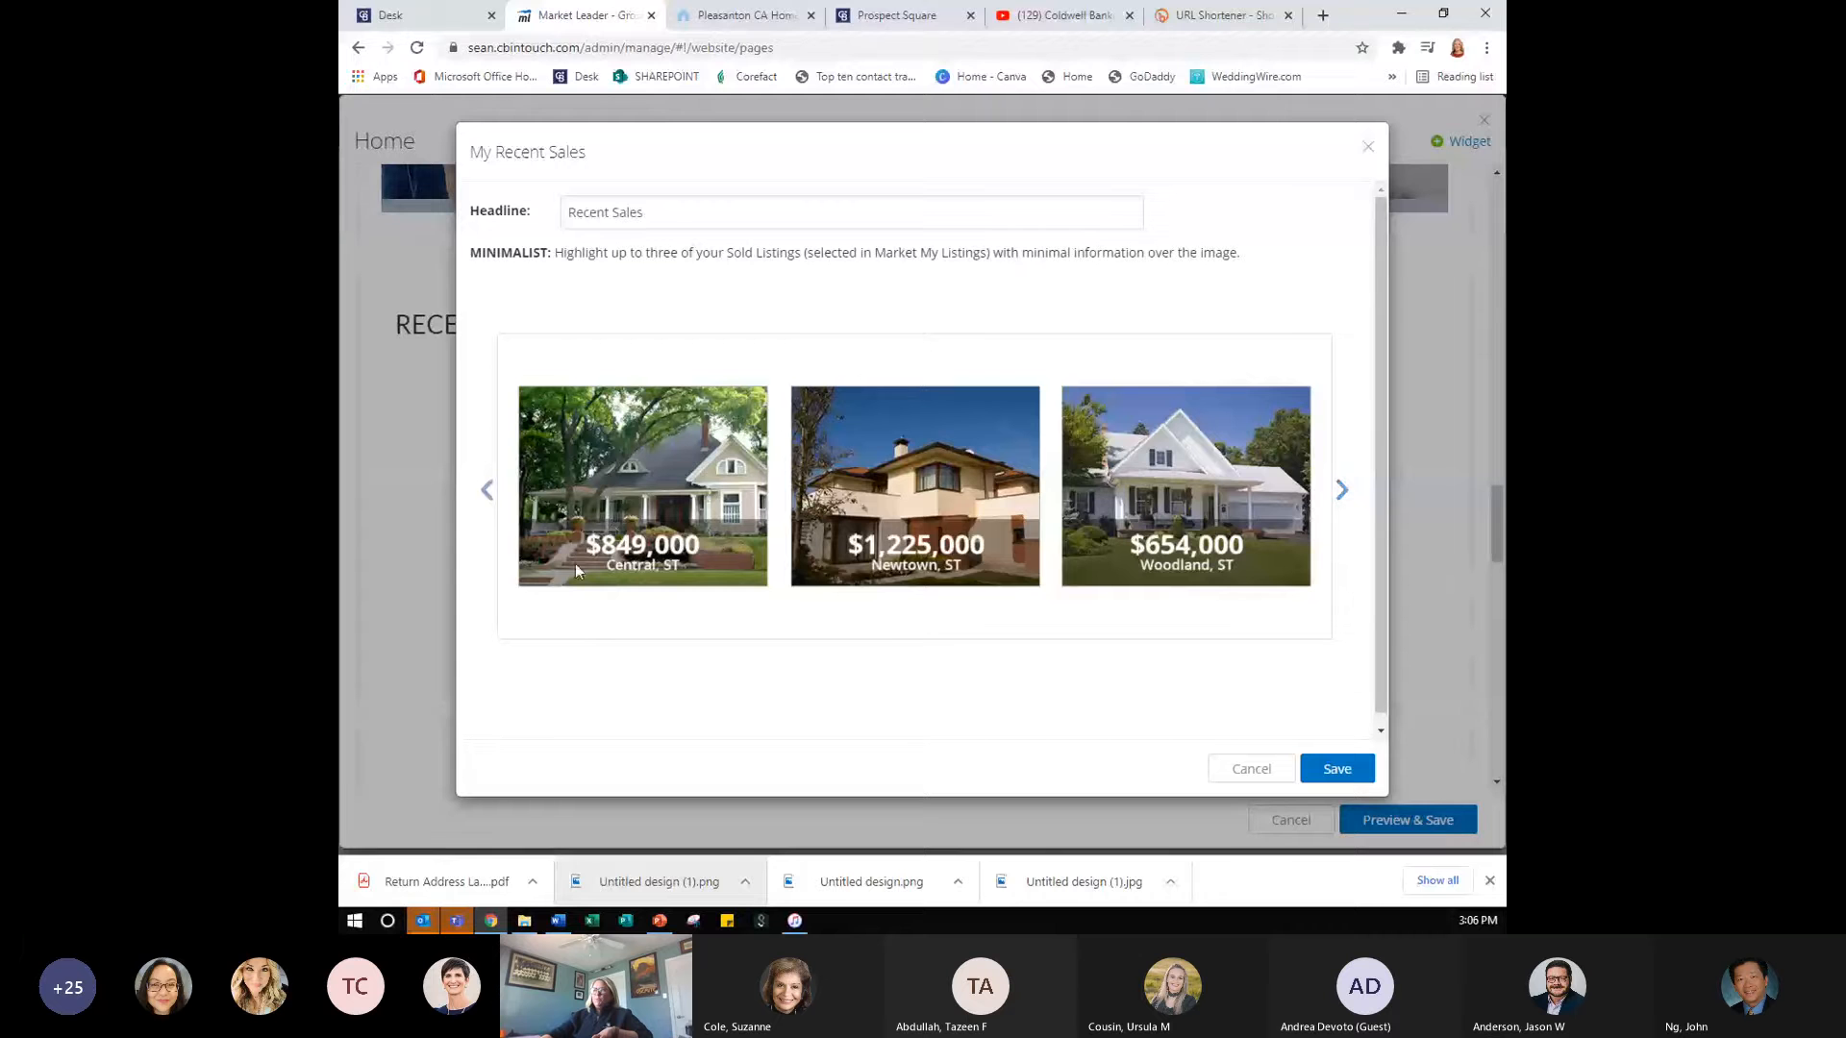
click(1344, 492)
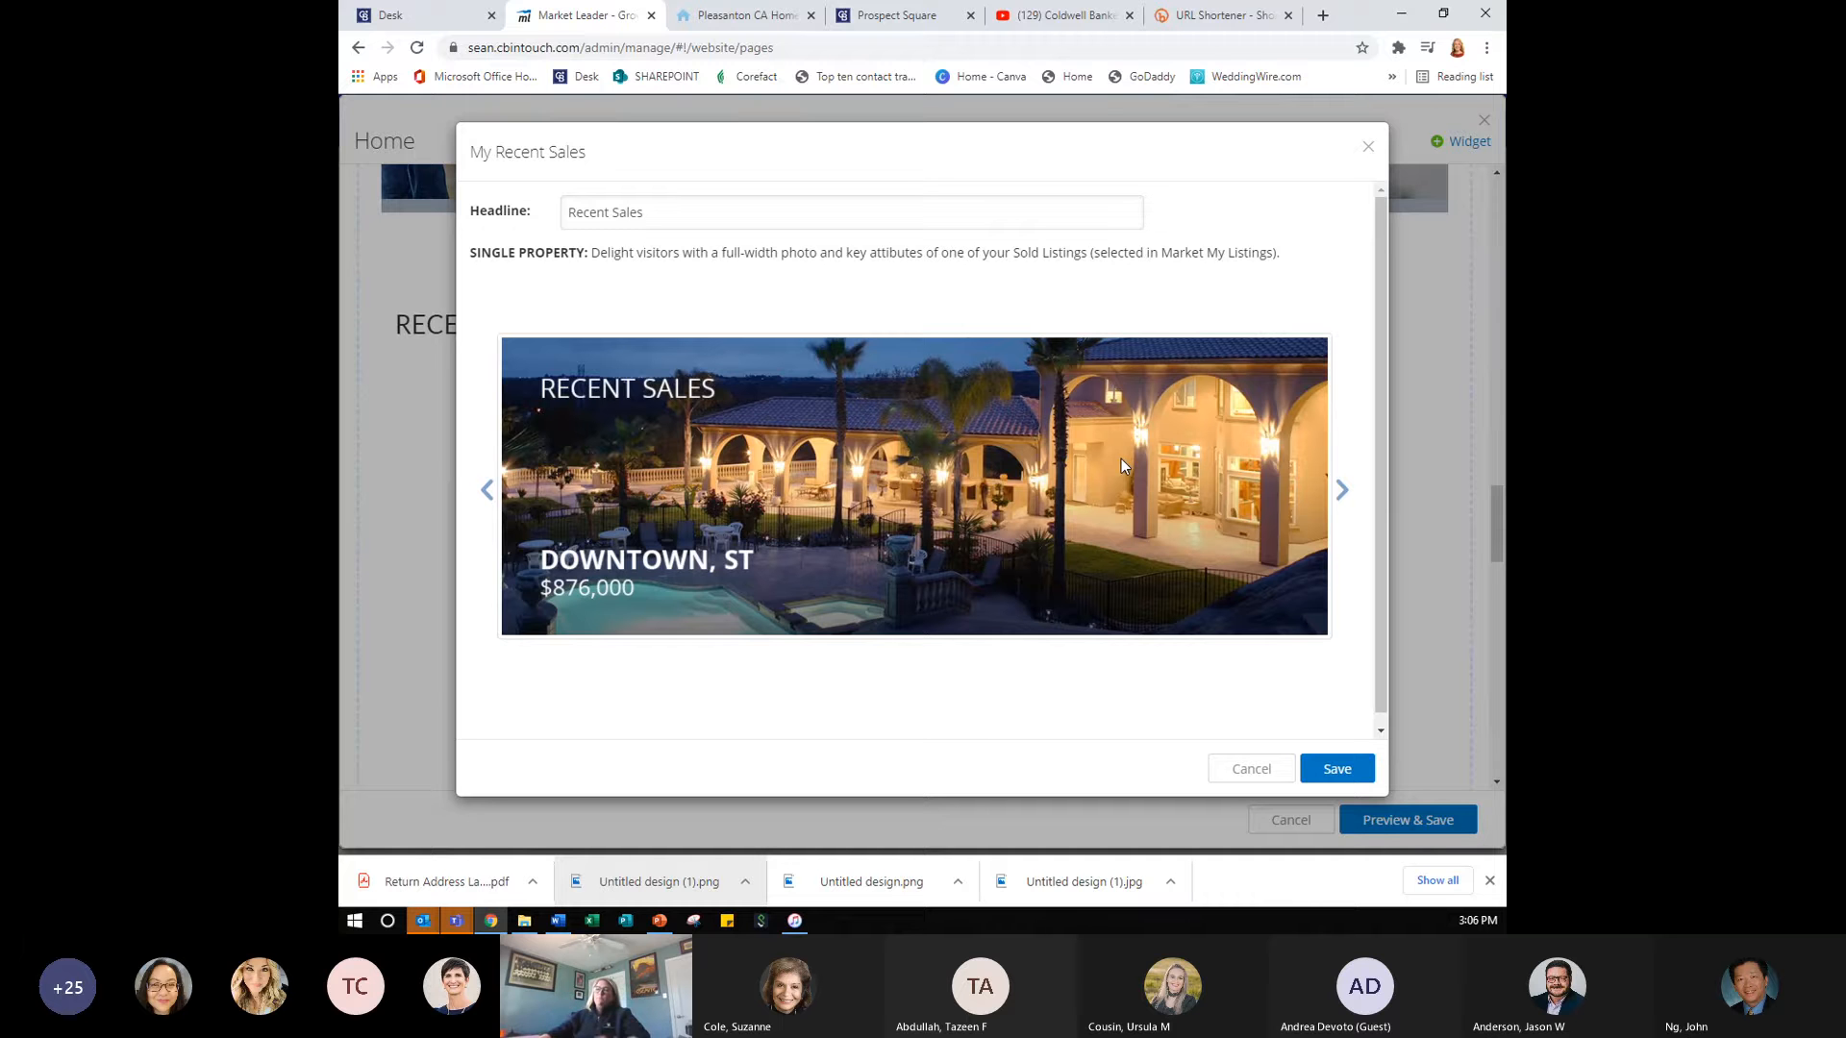
click(1342, 492)
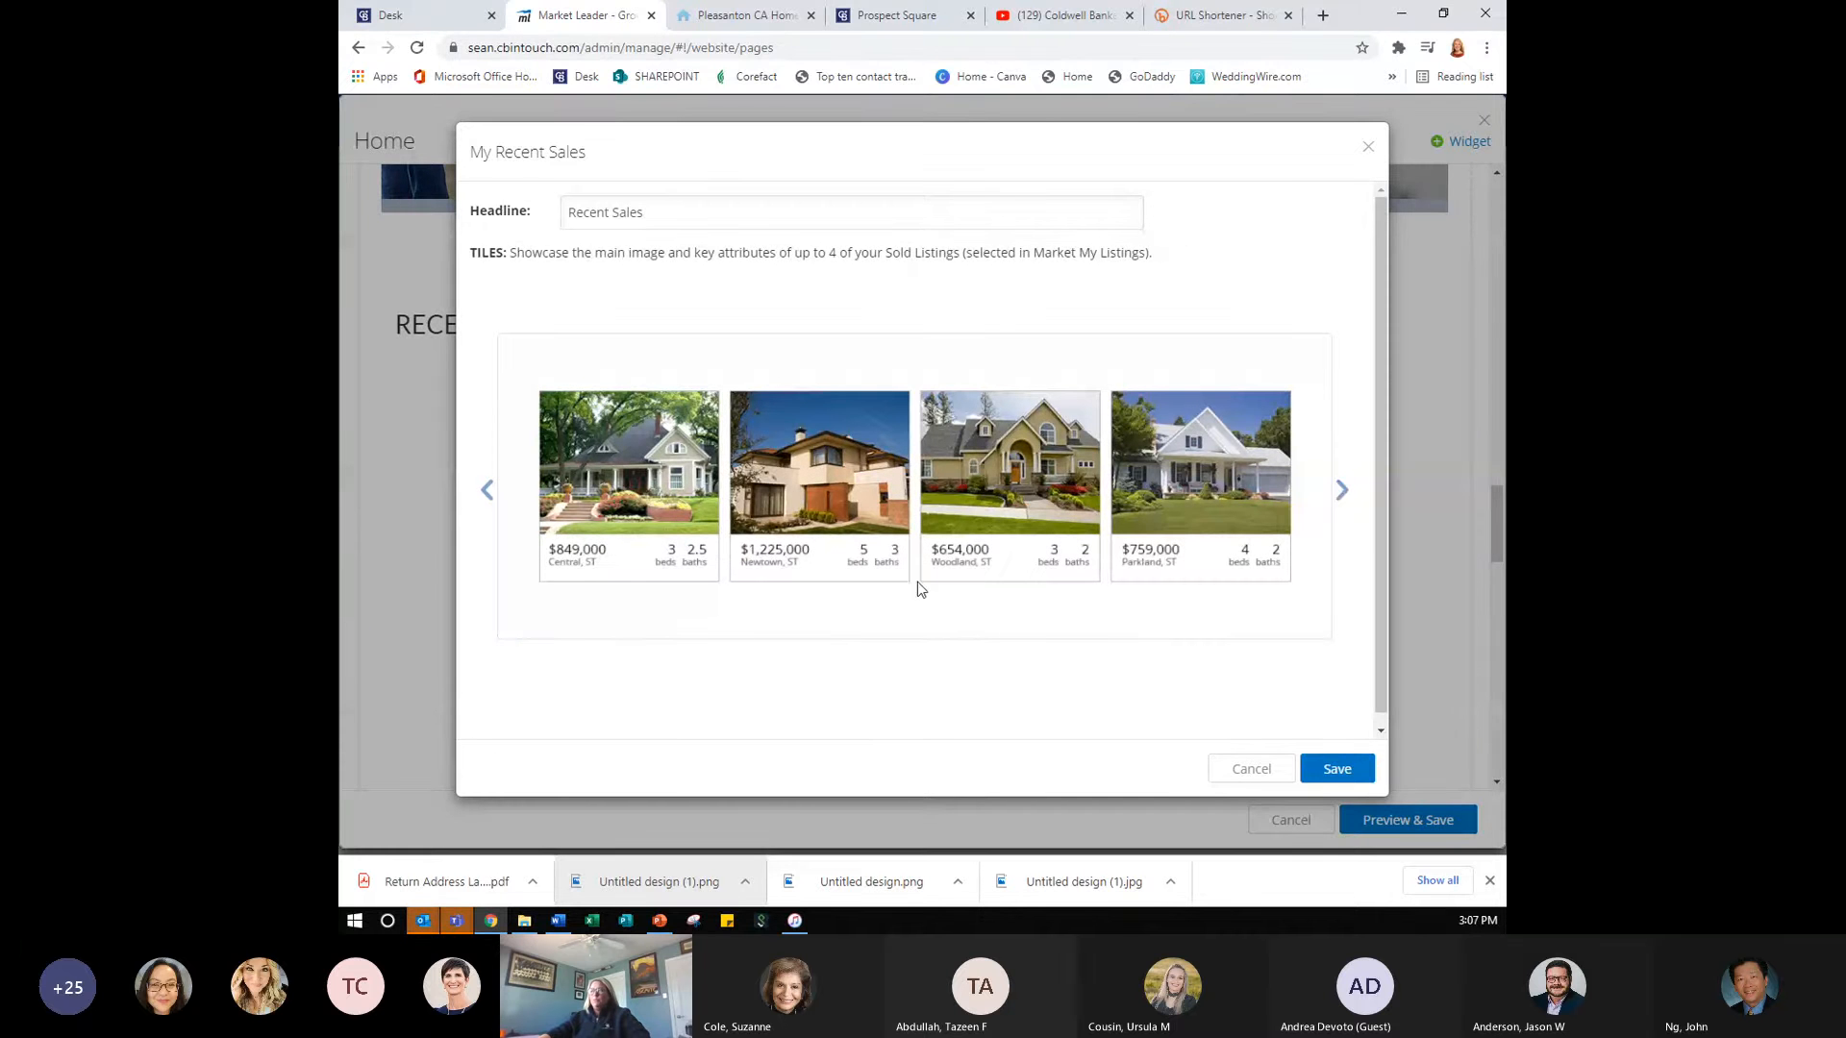
click(1340, 771)
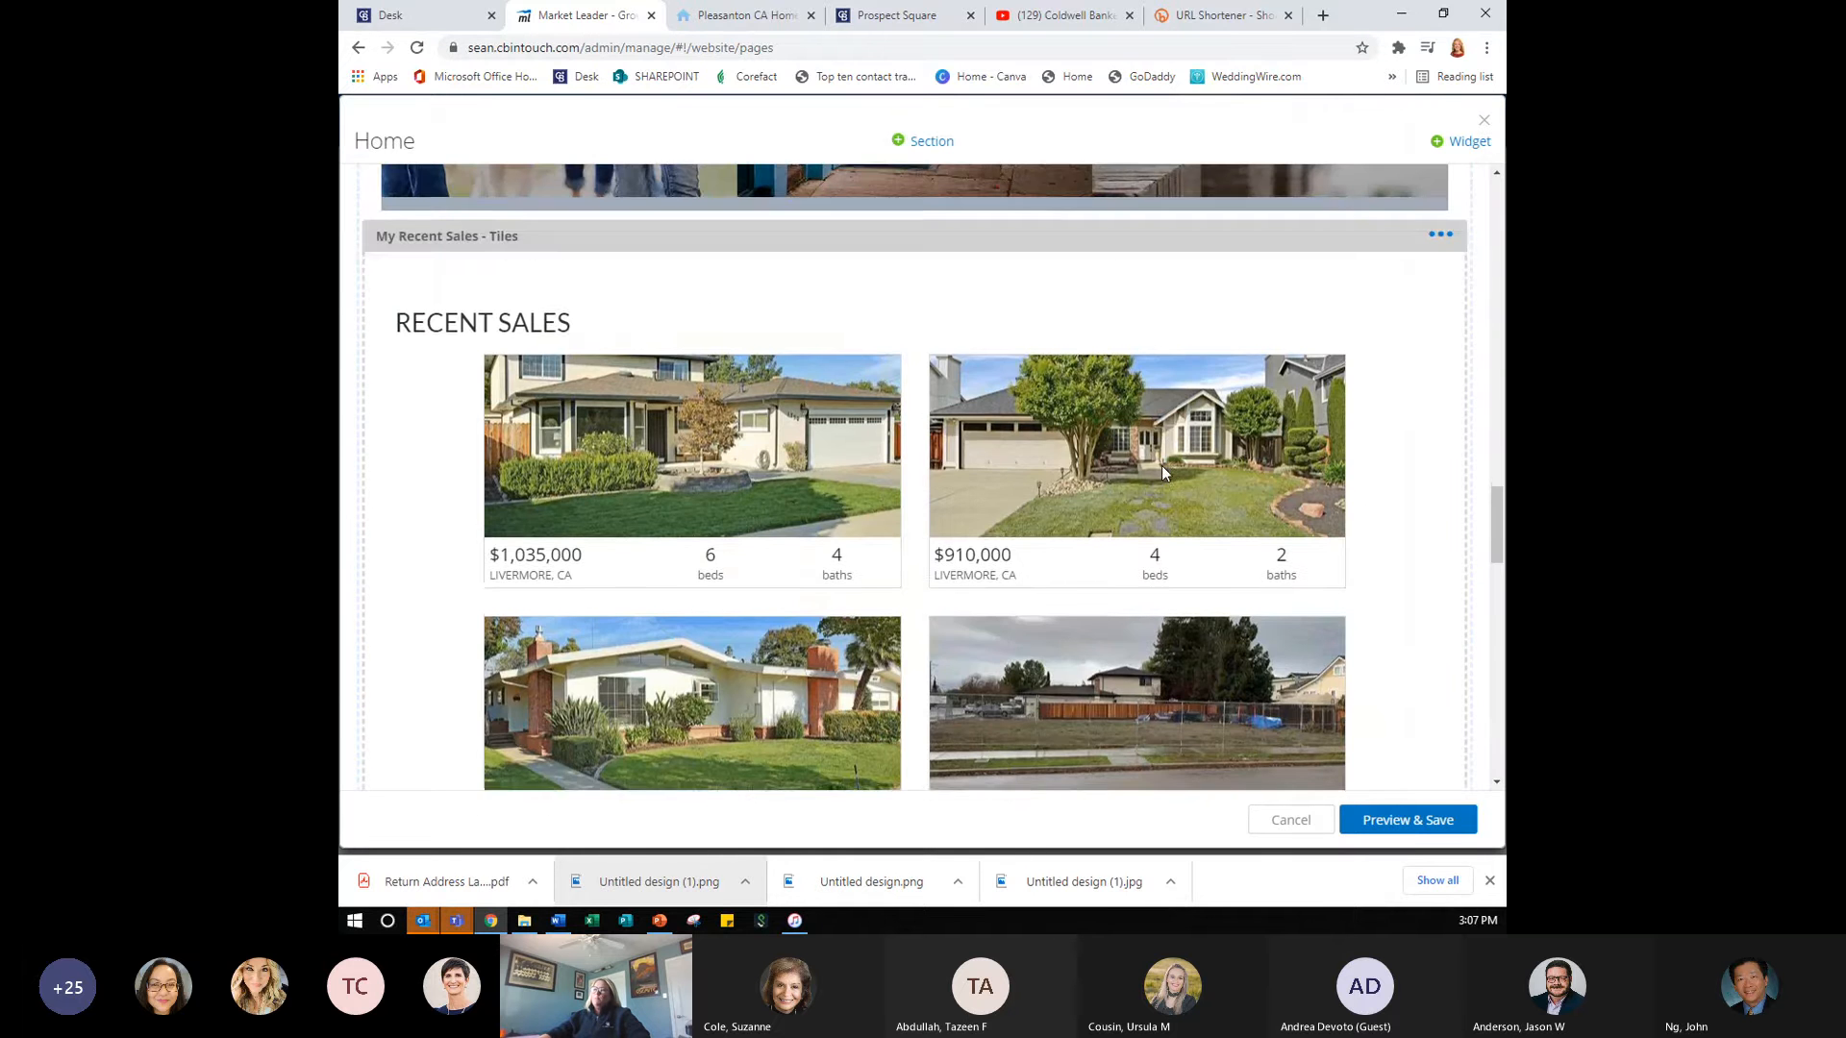
- Review the Tiles and Single Property layouts for the My Featured Properties widget, and save it as Interactive Tiles
scroll(1161, 466, down, 8)
scroll(992, 309, up, 3)
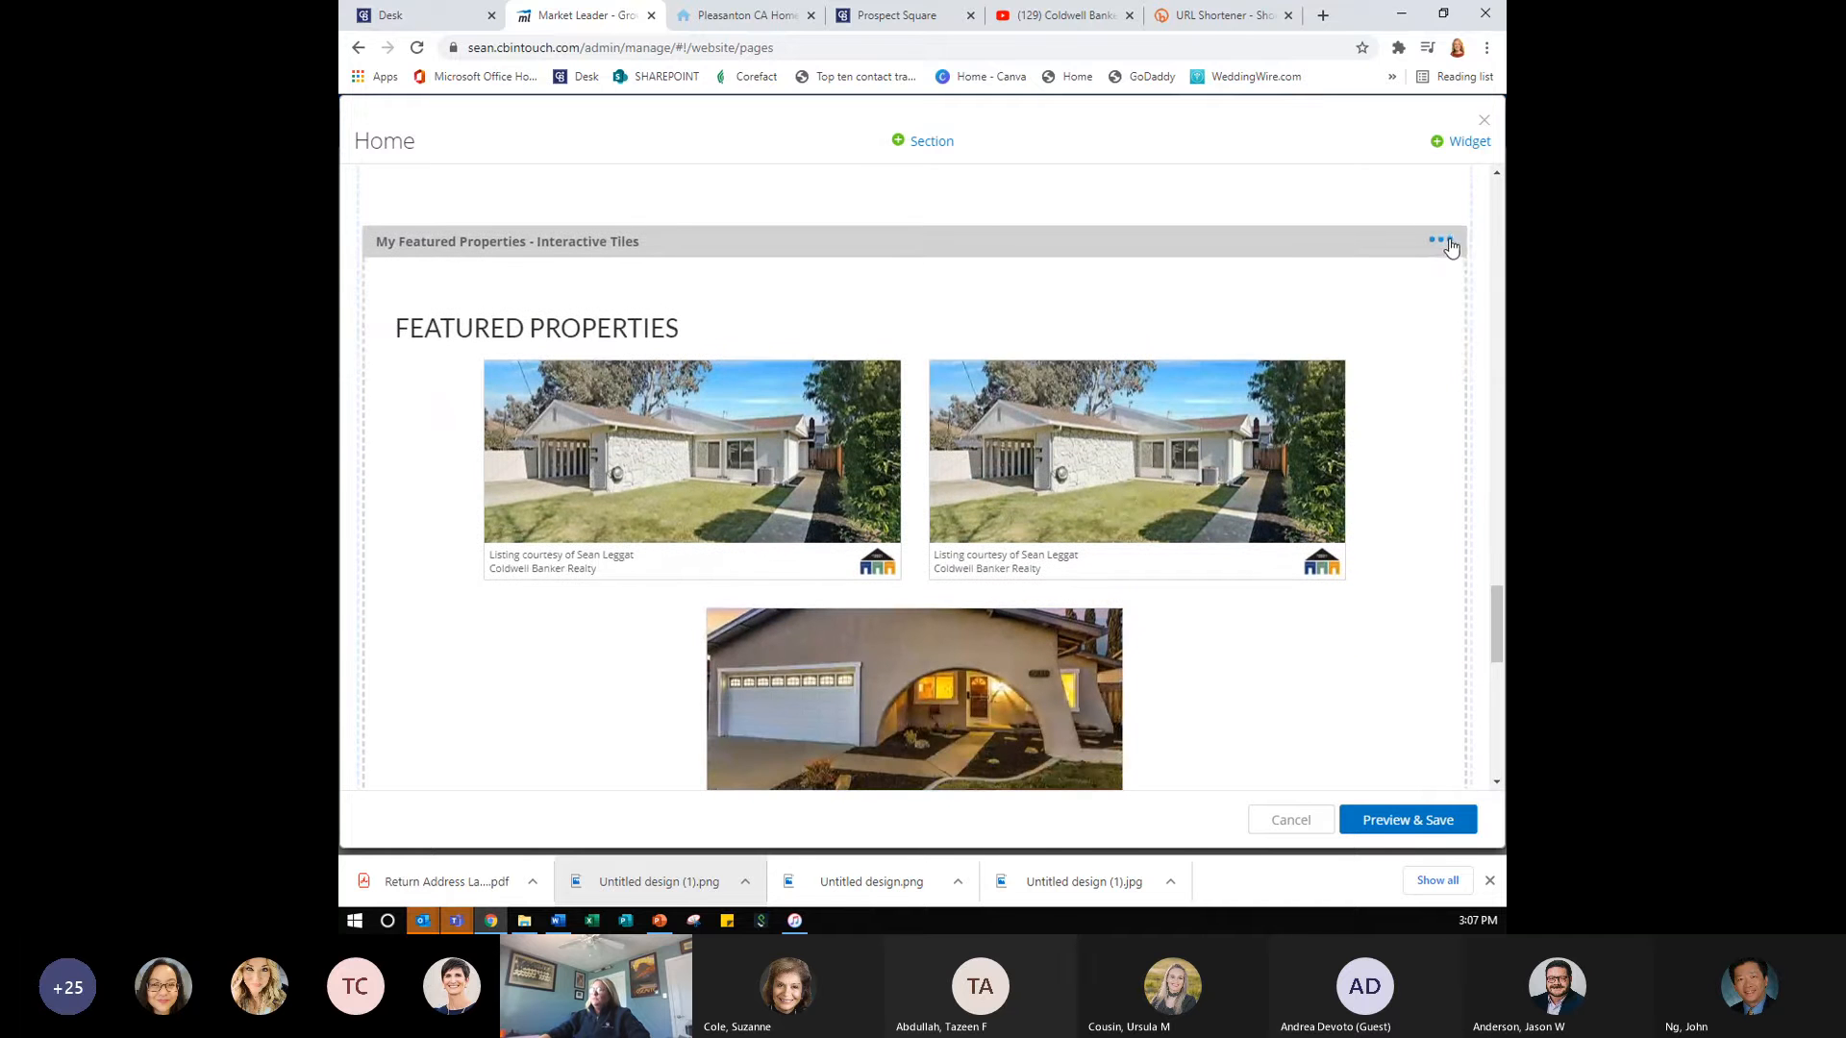
click(1447, 242)
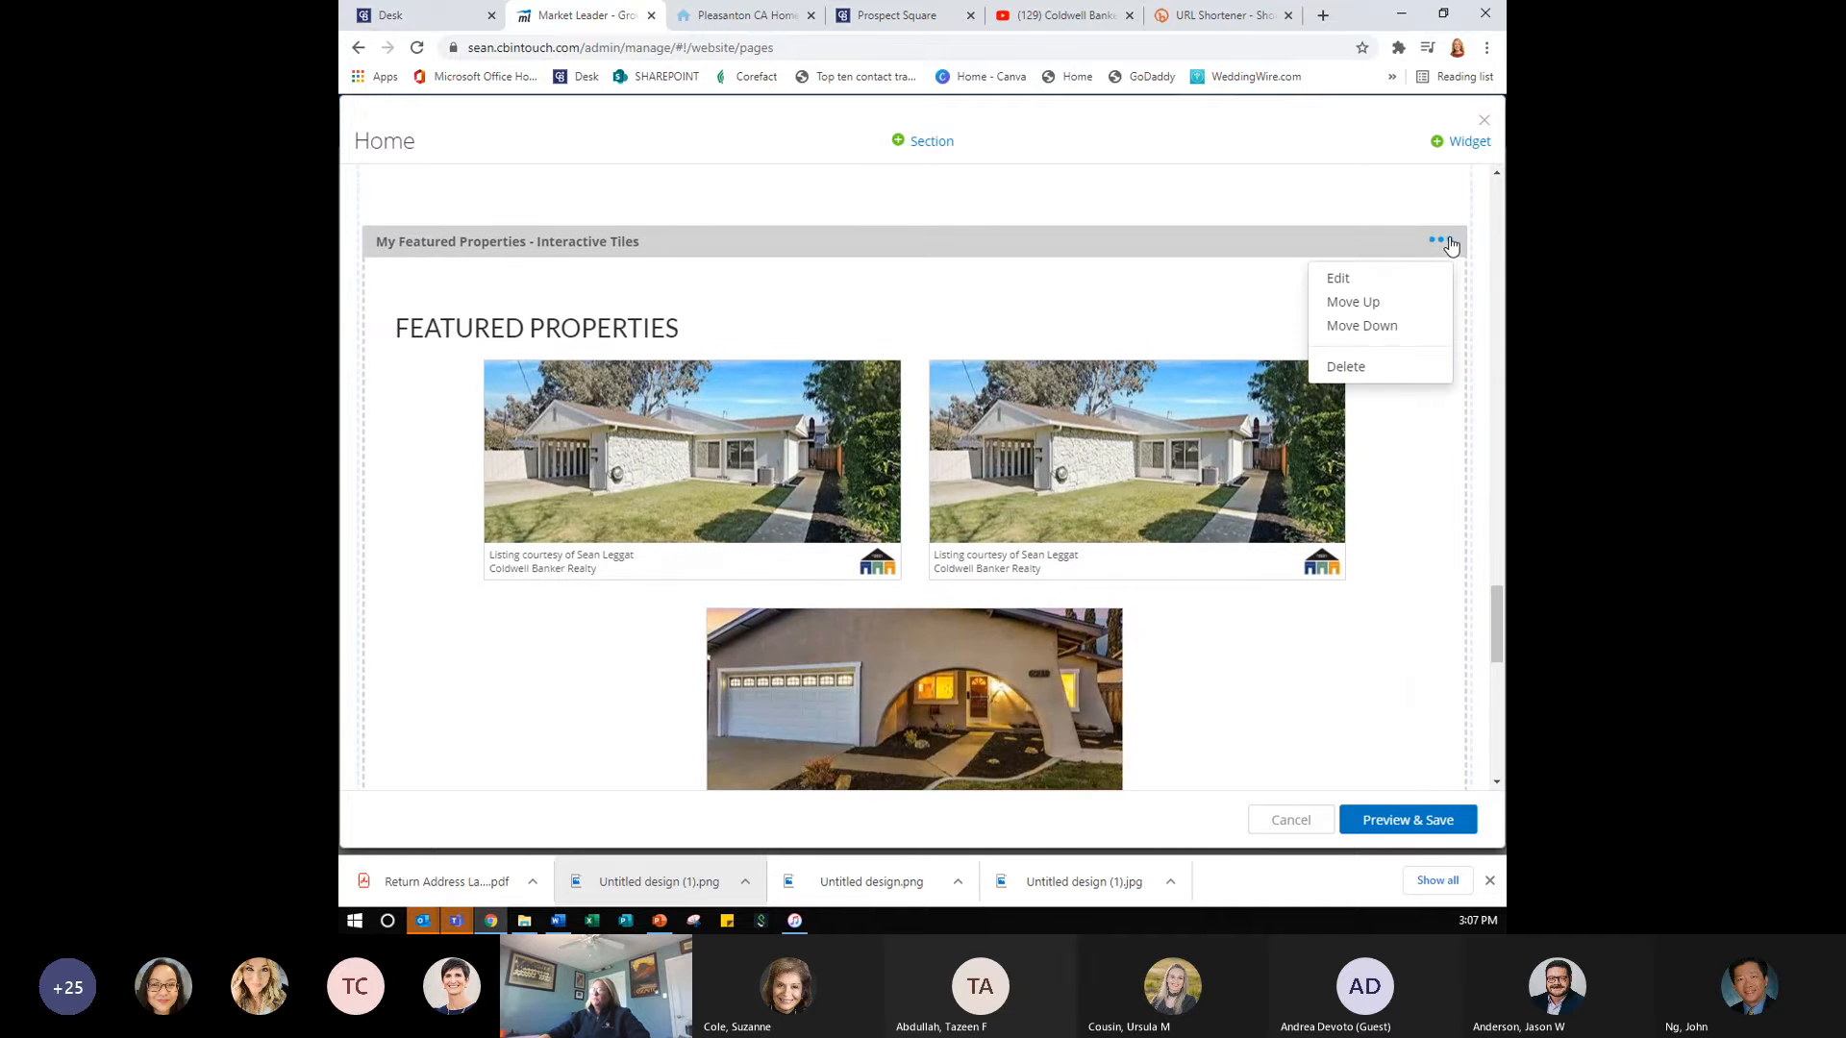
click(1366, 278)
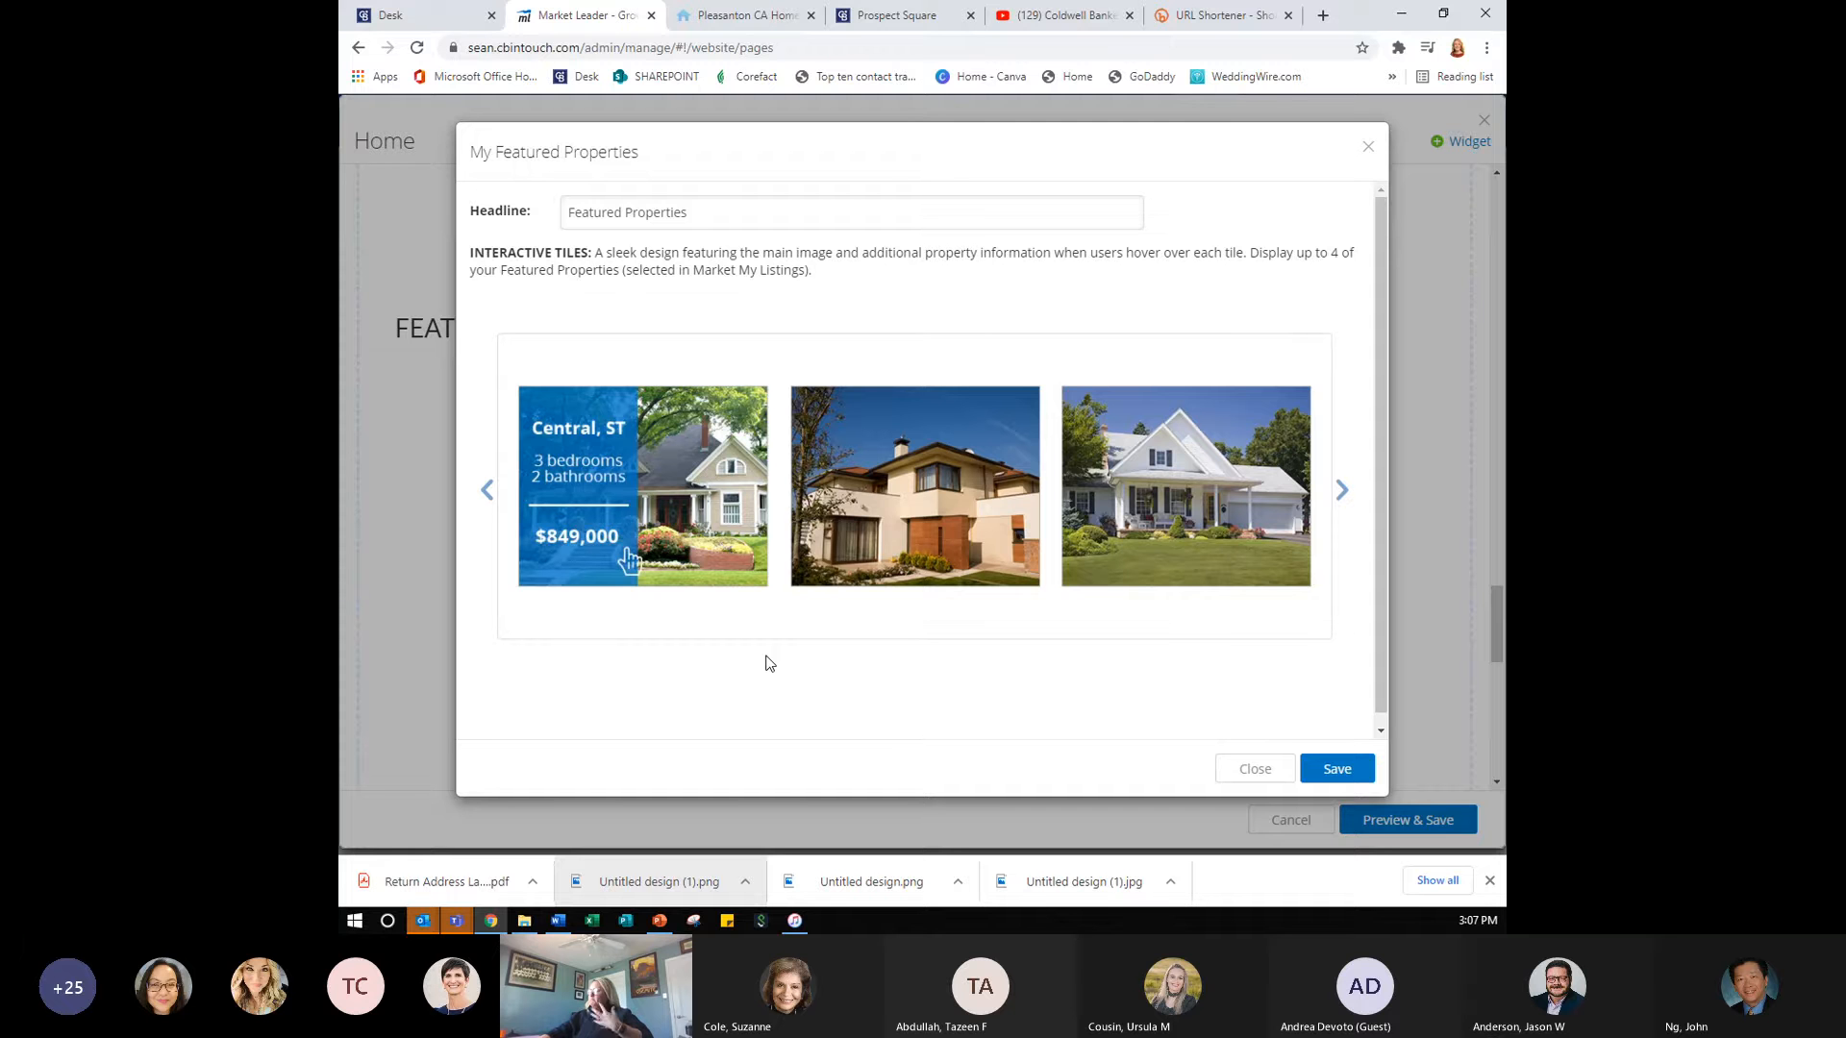
click(1343, 494)
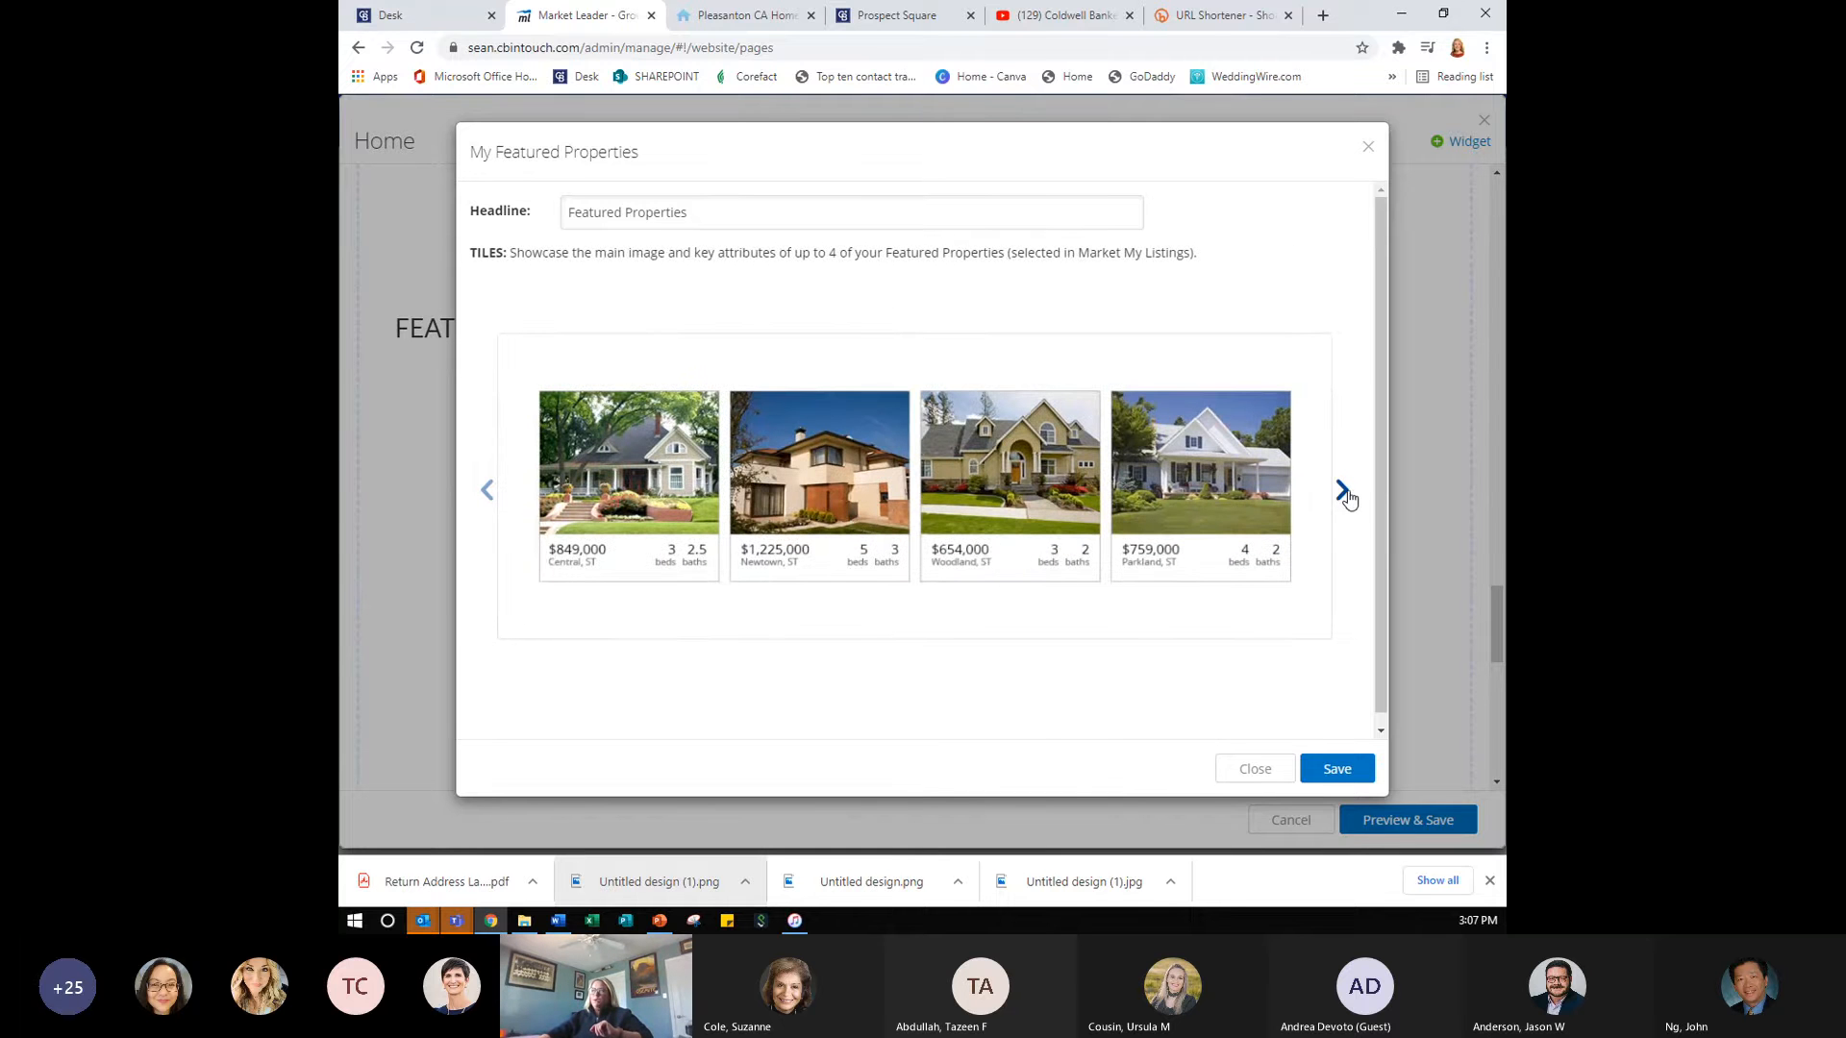
click(1343, 494)
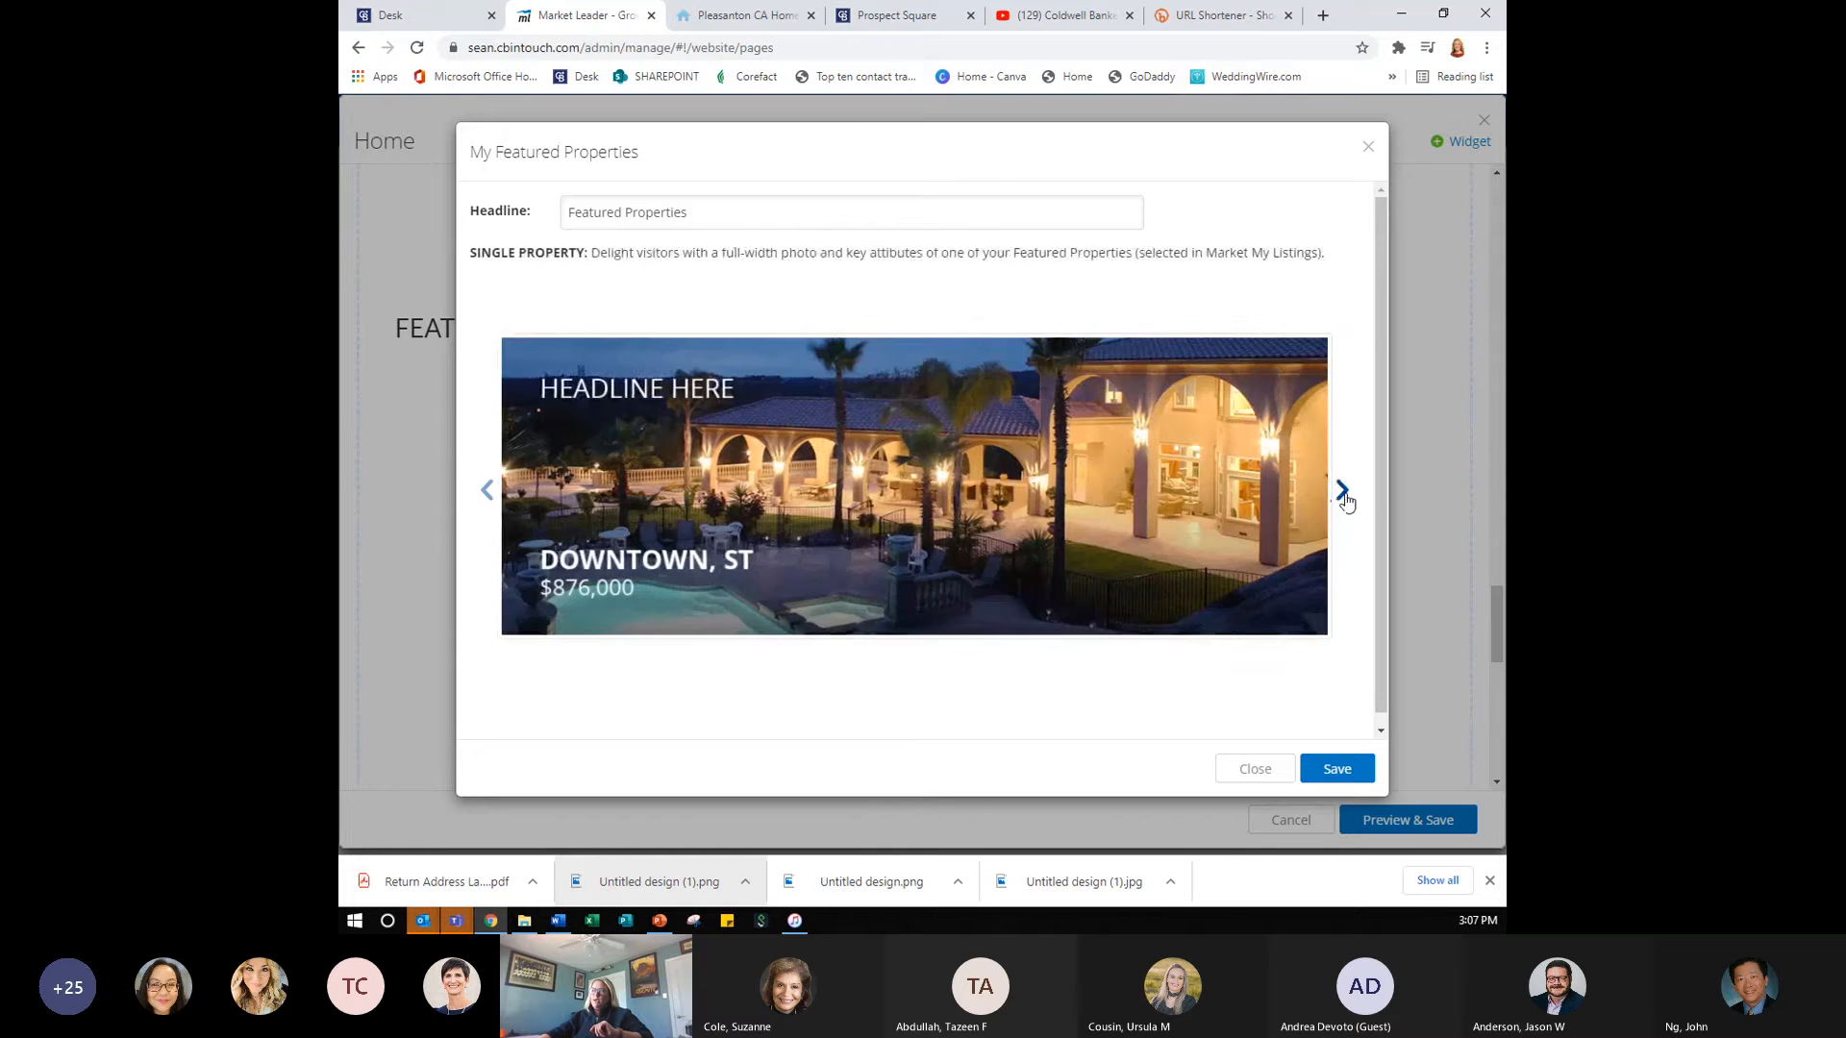
click(1342, 490)
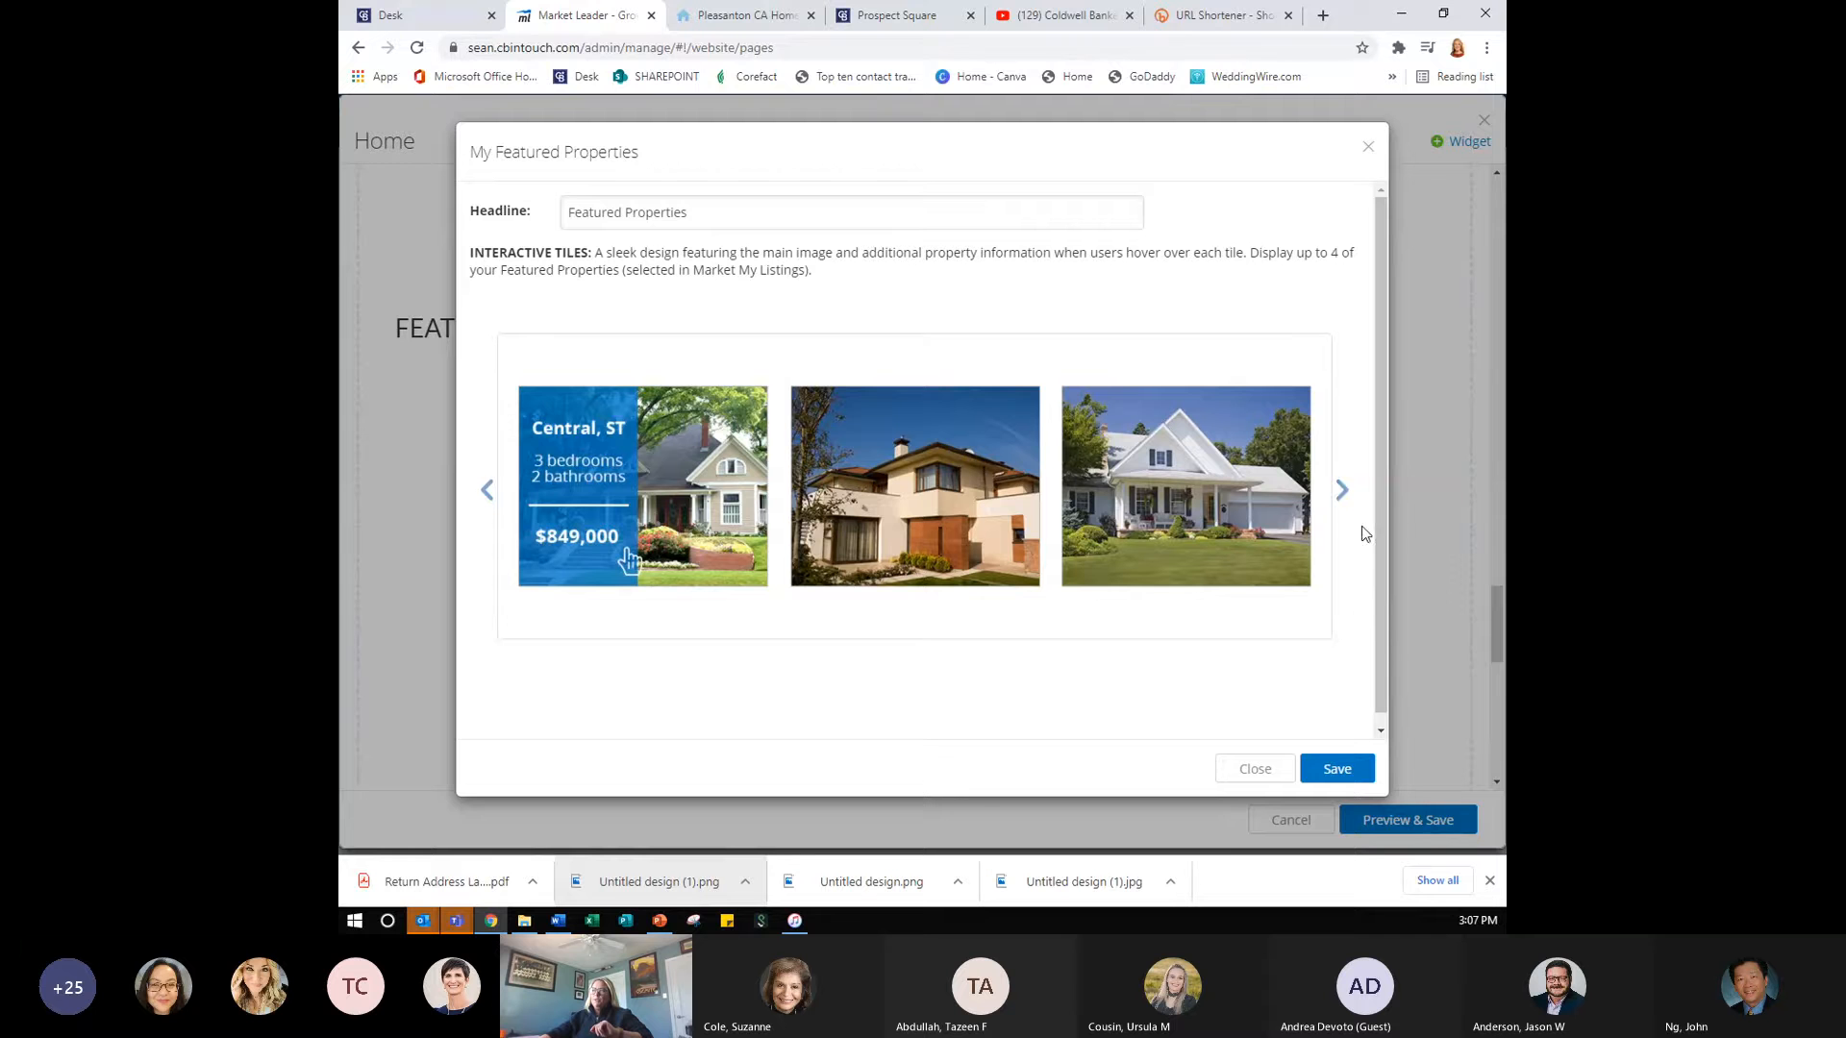
click(1344, 767)
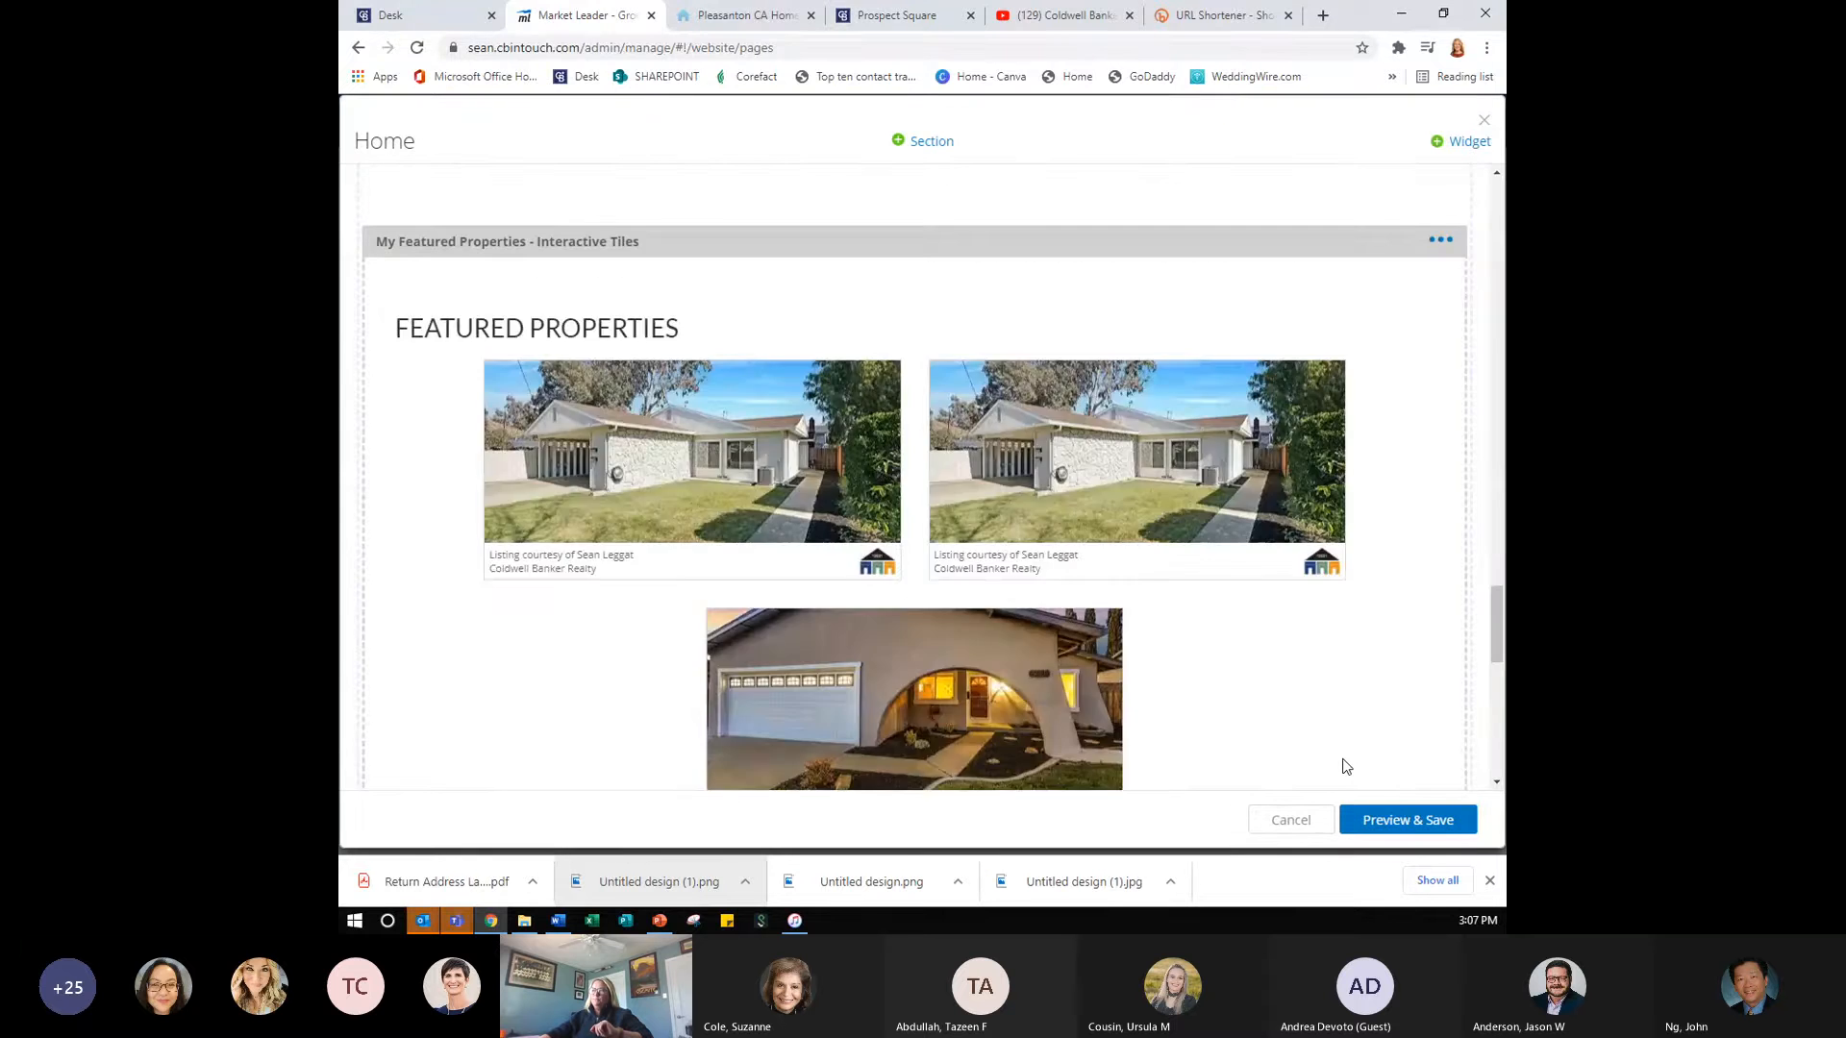
- Look at the Modern Frame layout for the Testimonials widget, and save the widget with the Quotes layout
scroll(1295, 606, down, 8)
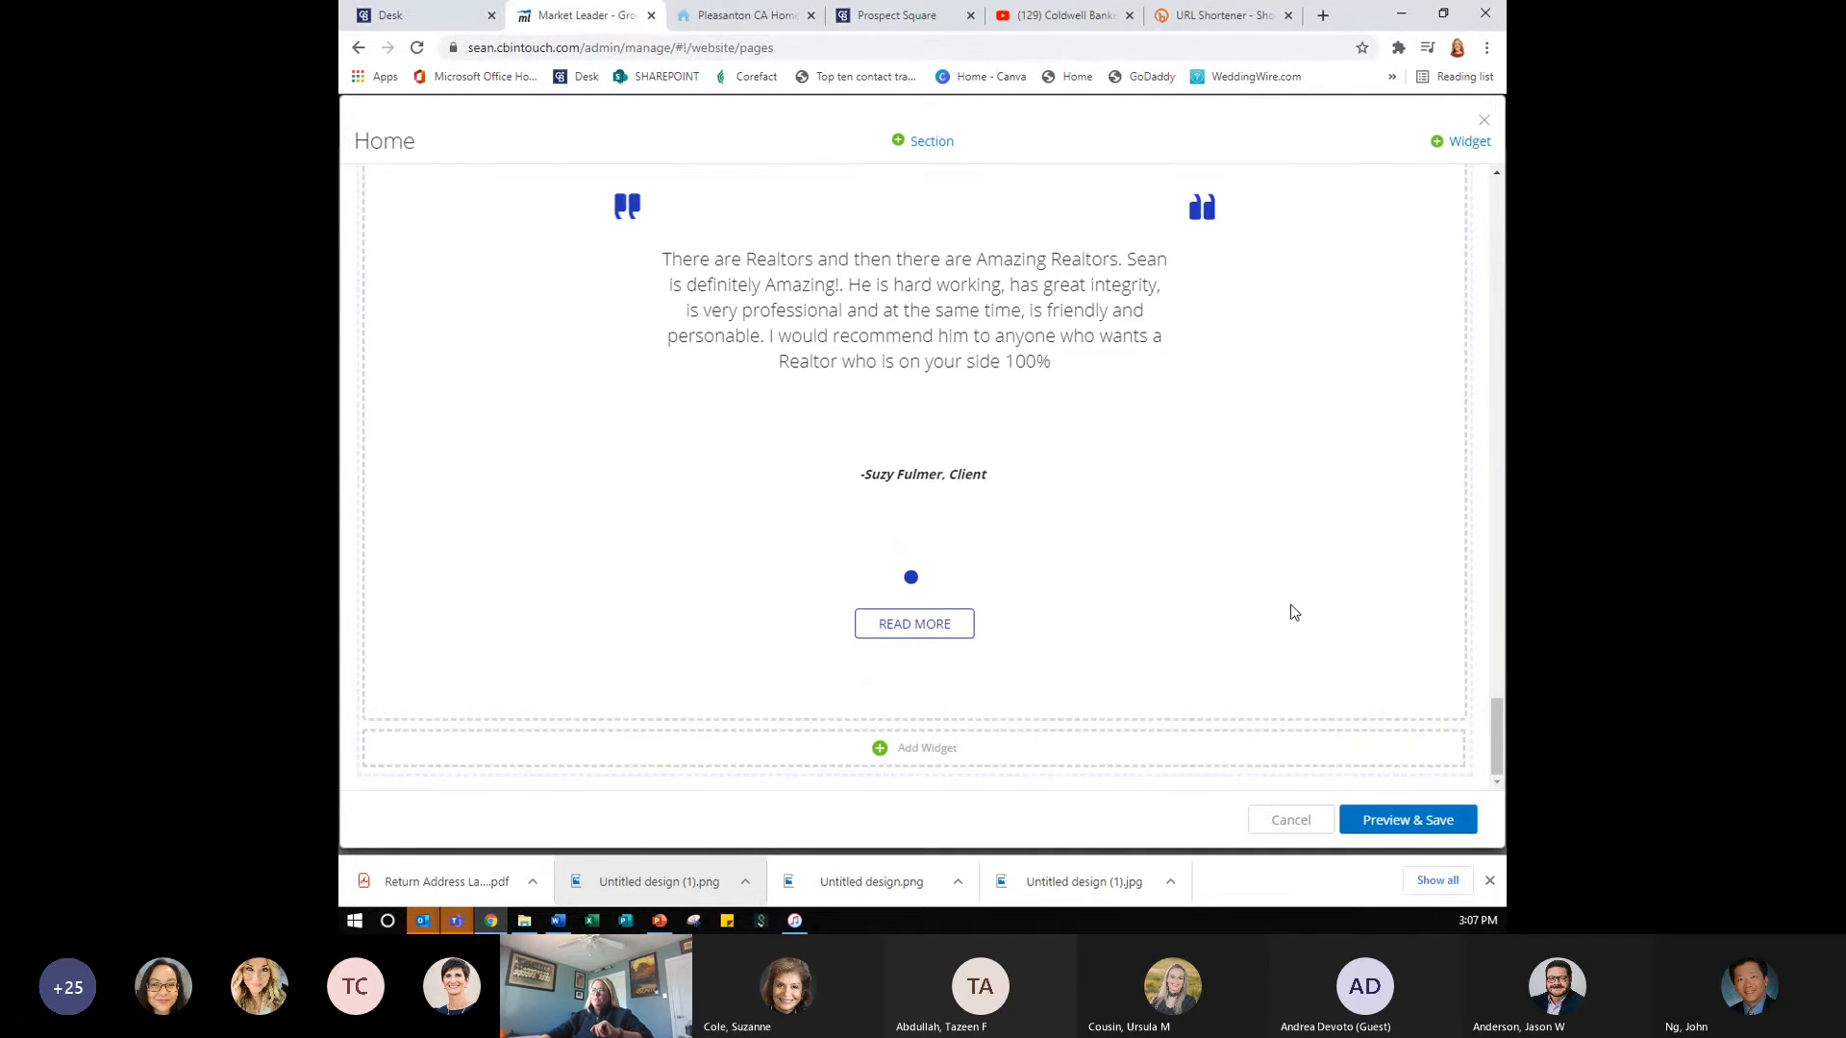
scroll(1295, 612, up, 2)
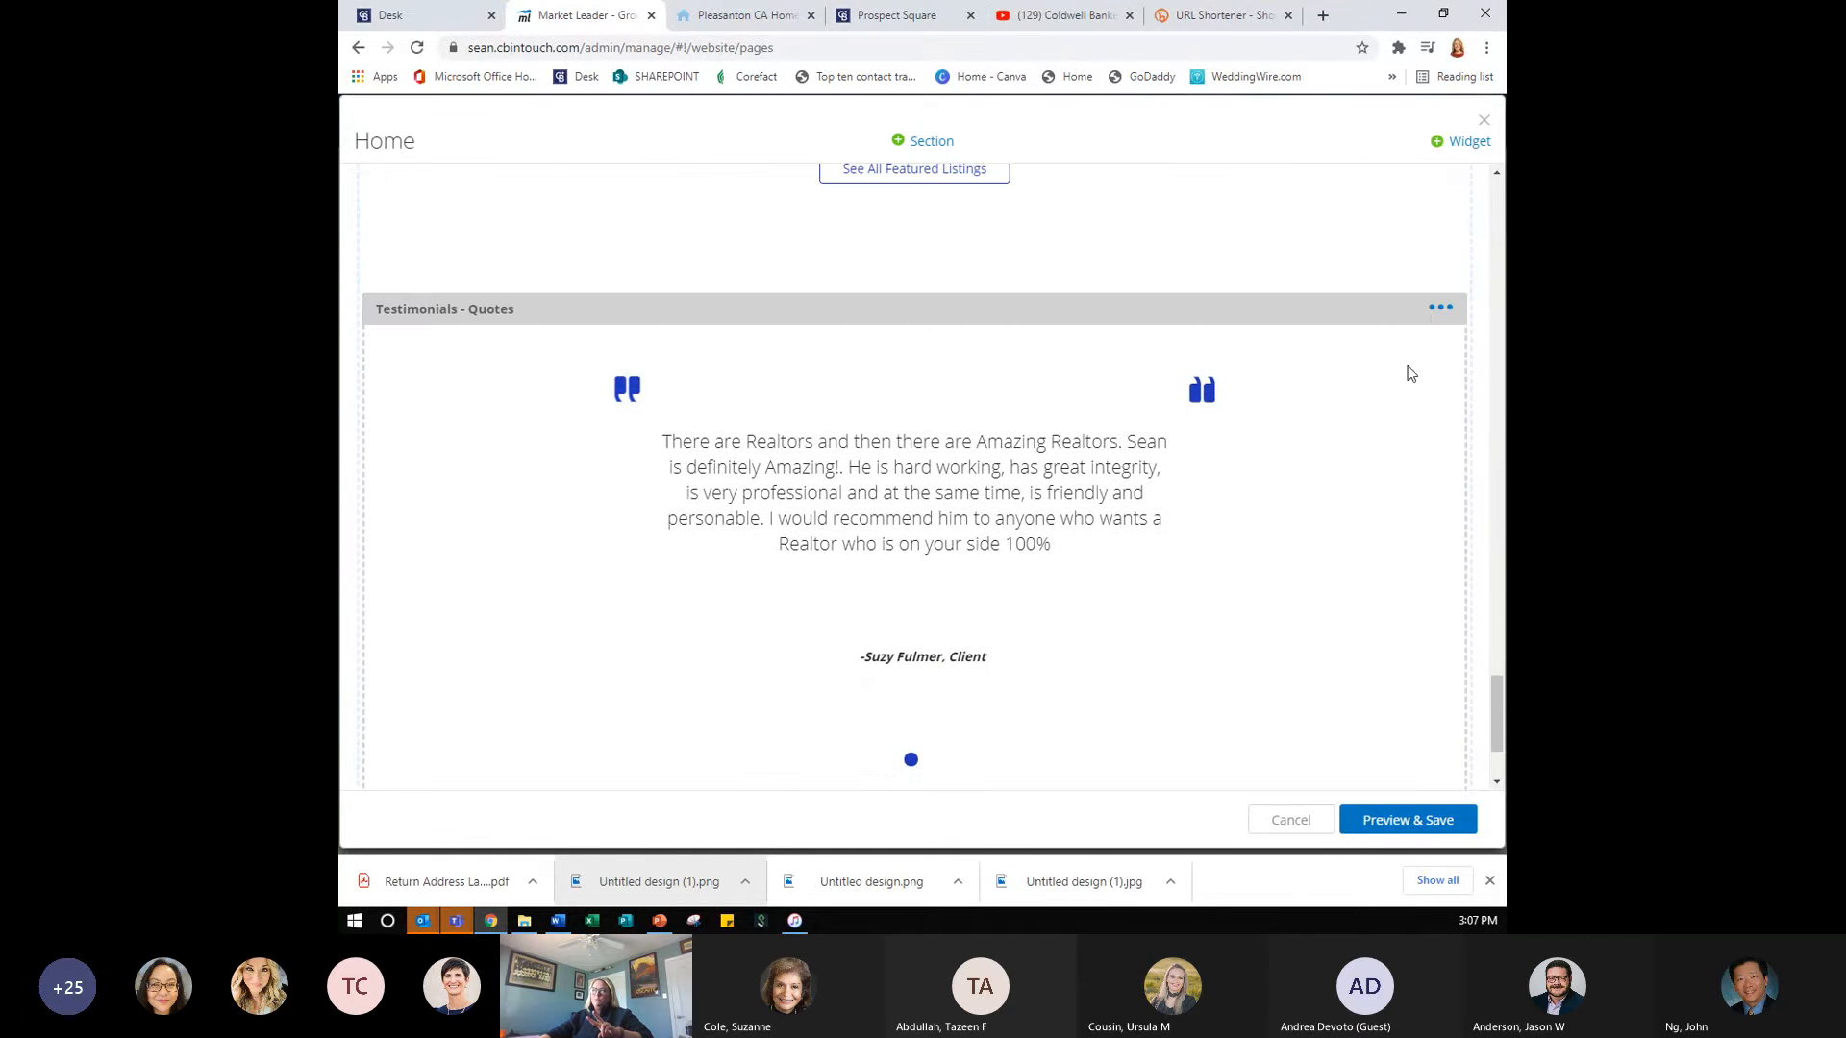
click(1432, 312)
click(1388, 342)
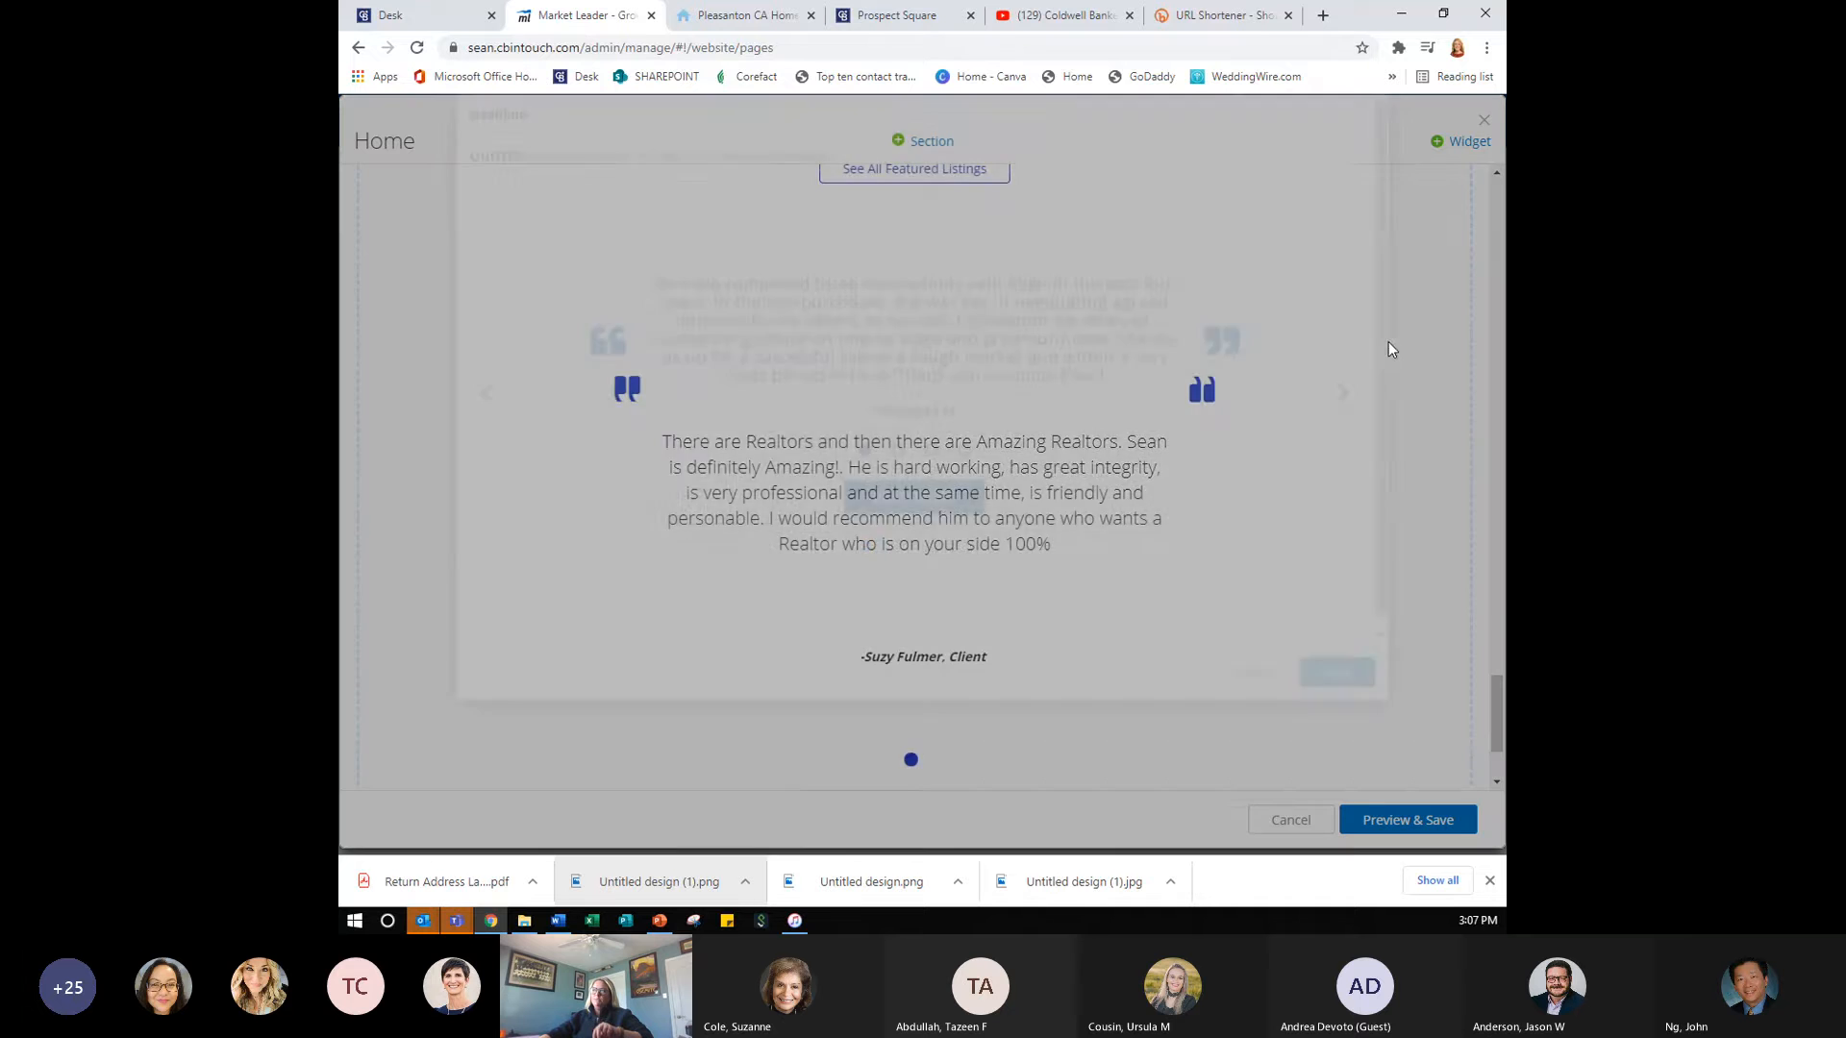
click(1344, 489)
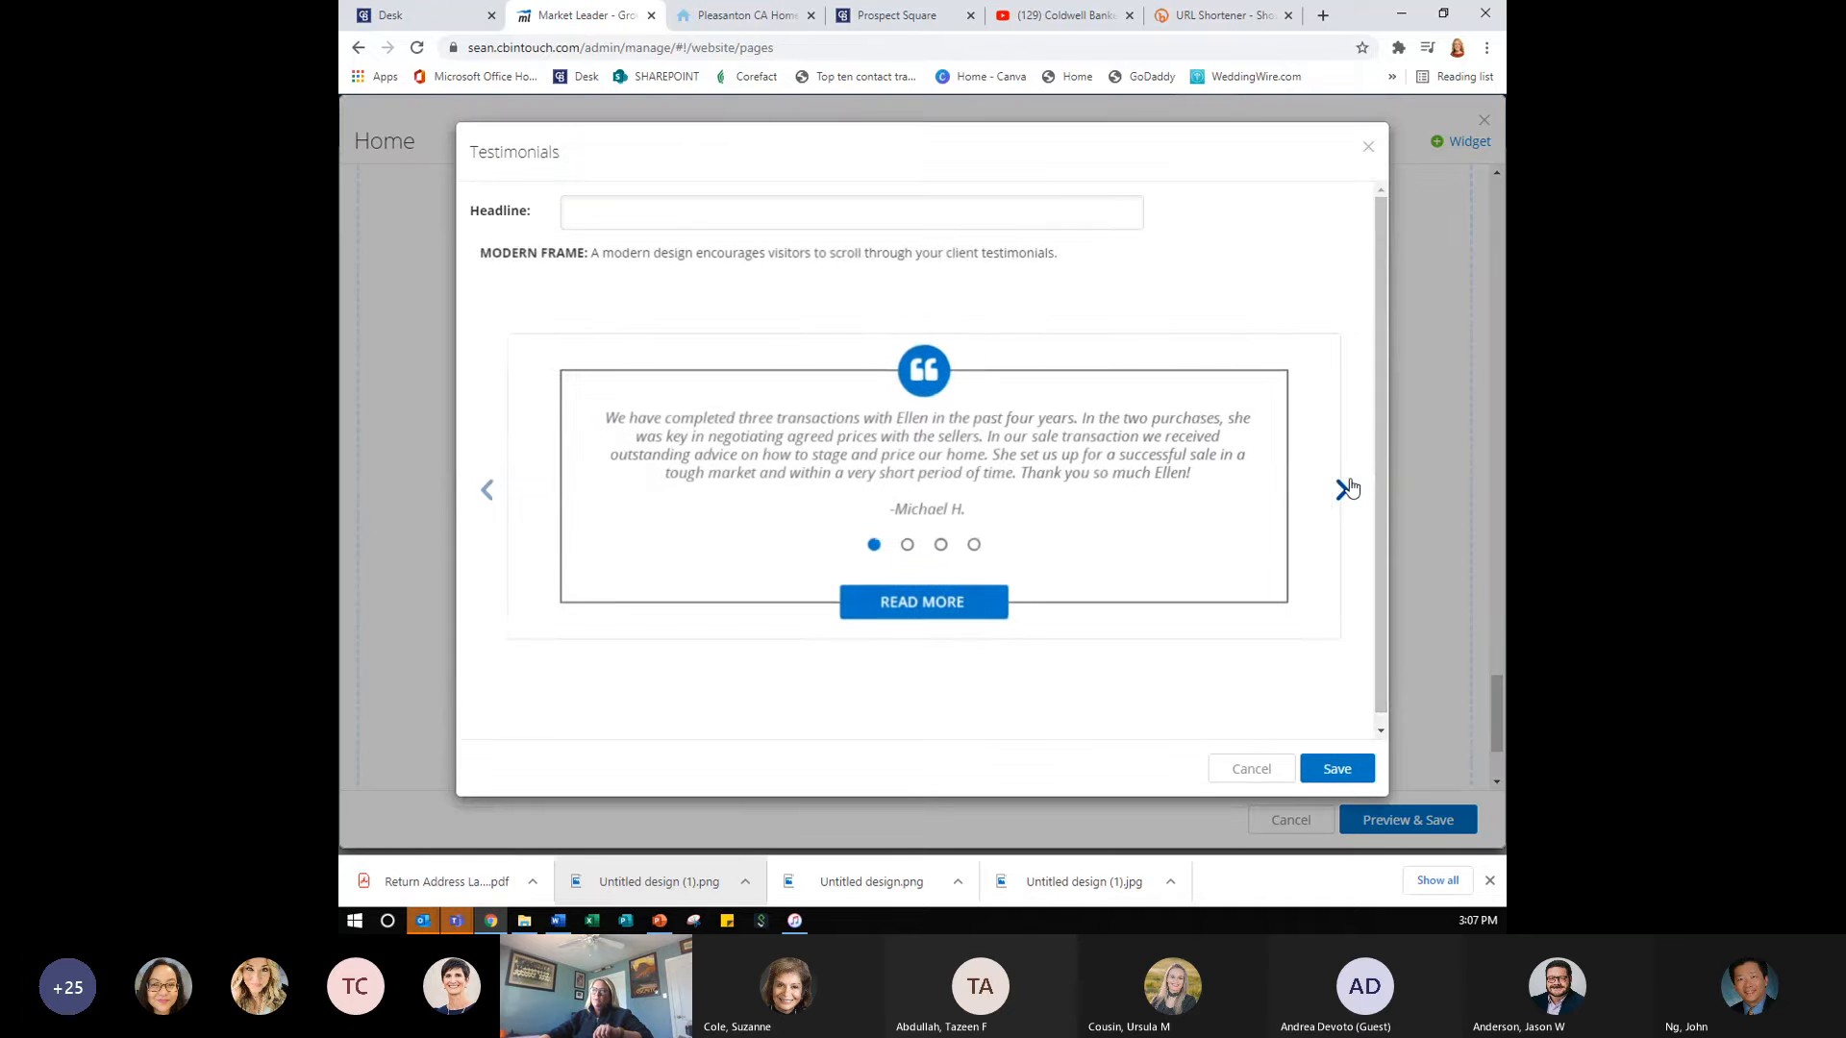
click(1344, 490)
click(1337, 768)
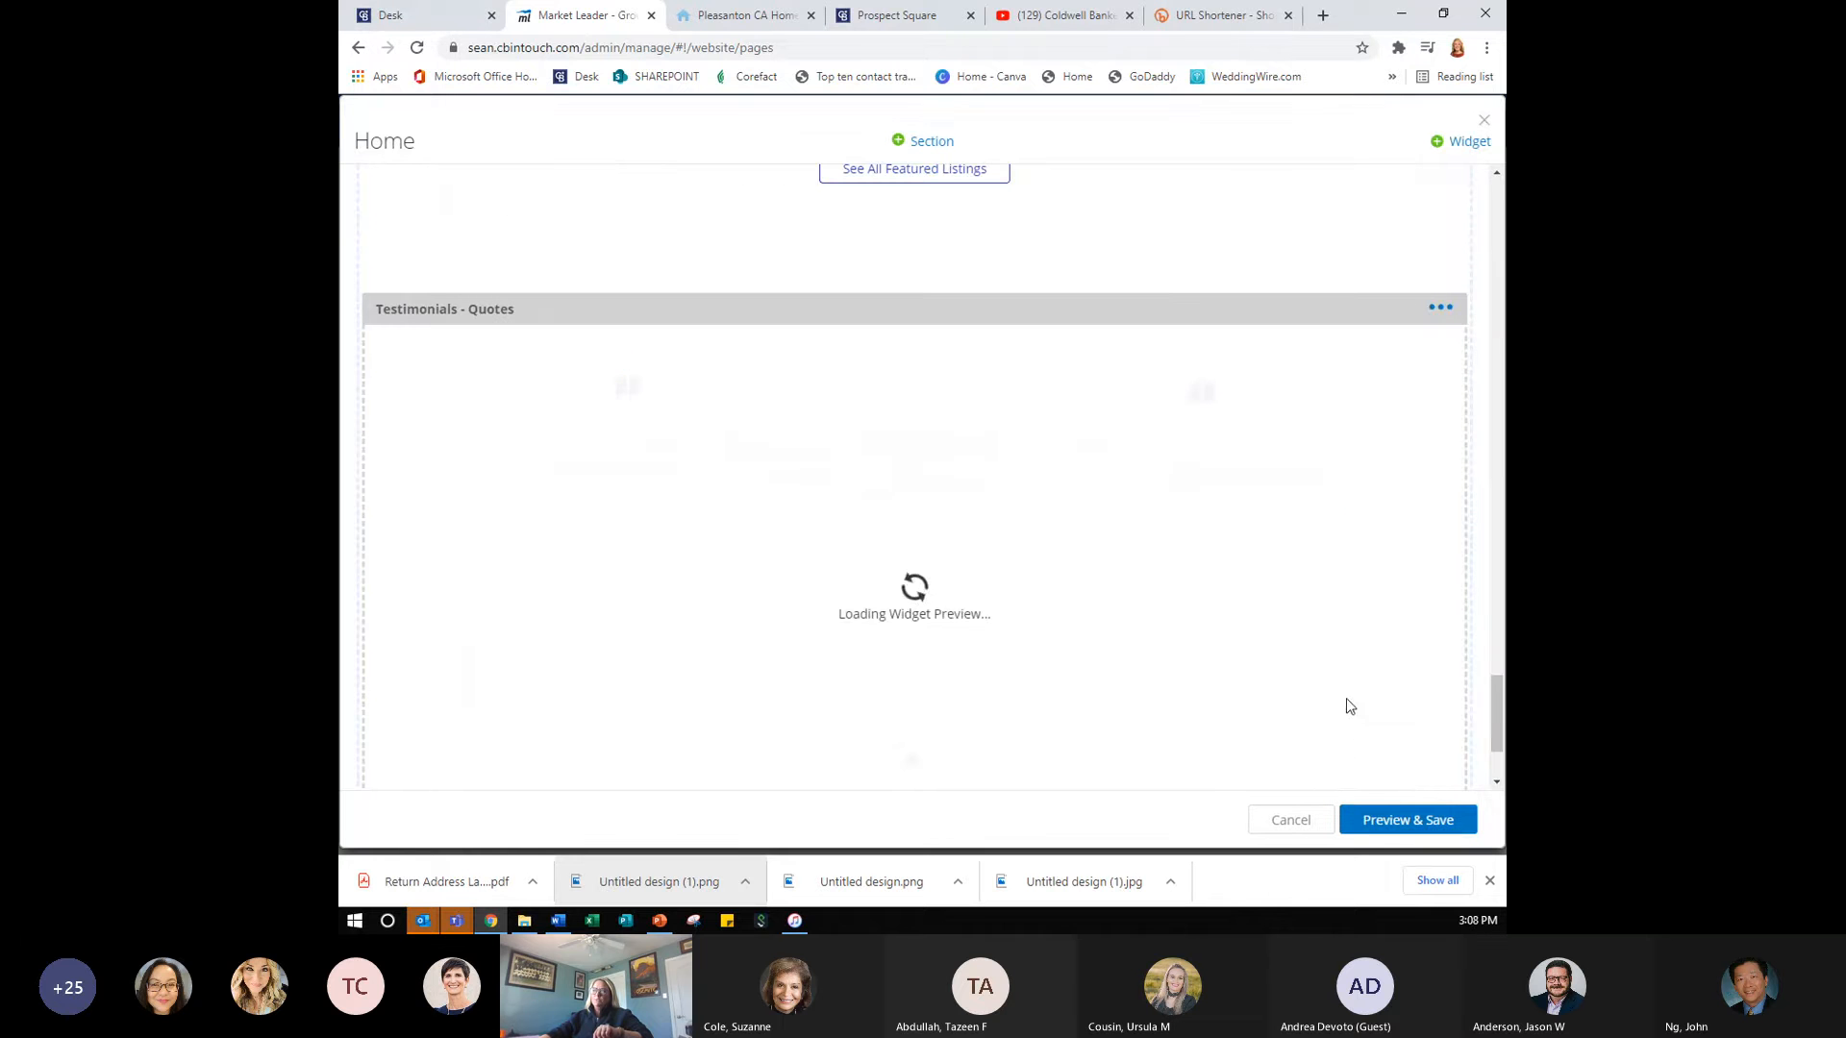
scroll(1351, 703, down, 2)
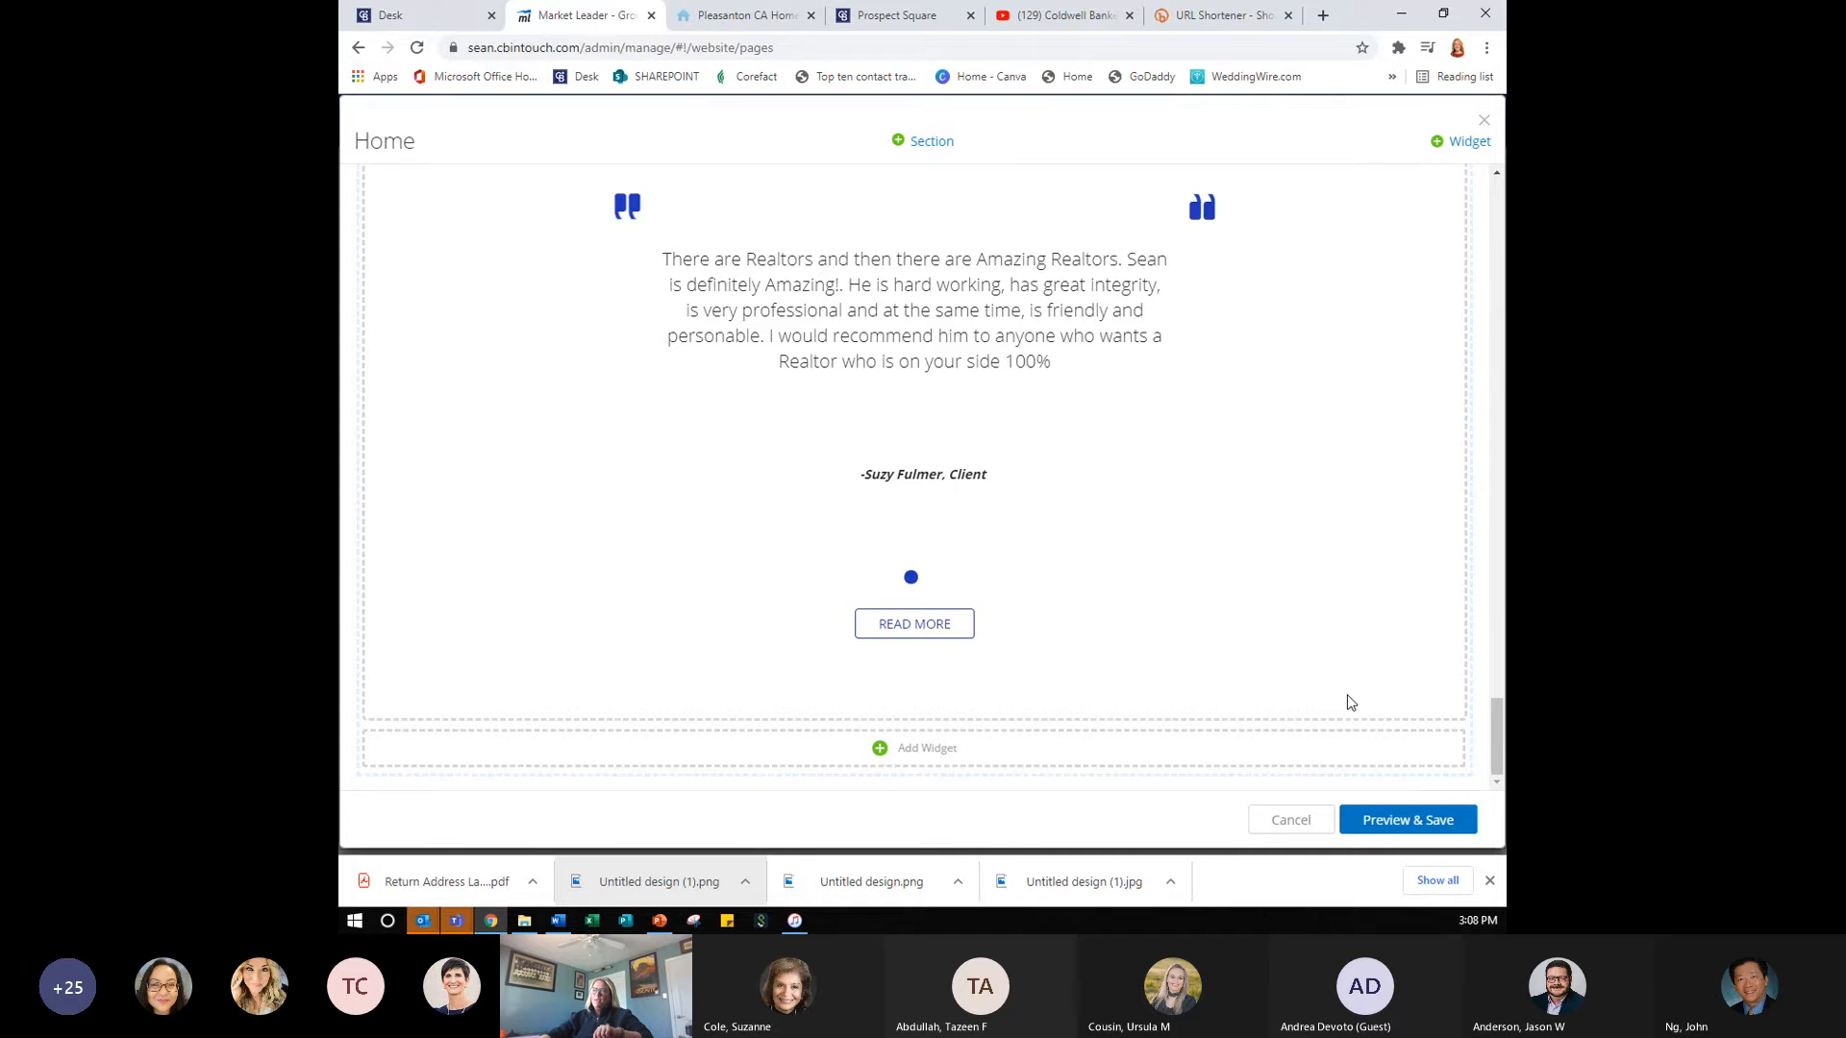
- Open the preview of the edited Home page and check its desktop version
scroll(1350, 702, up, 15)
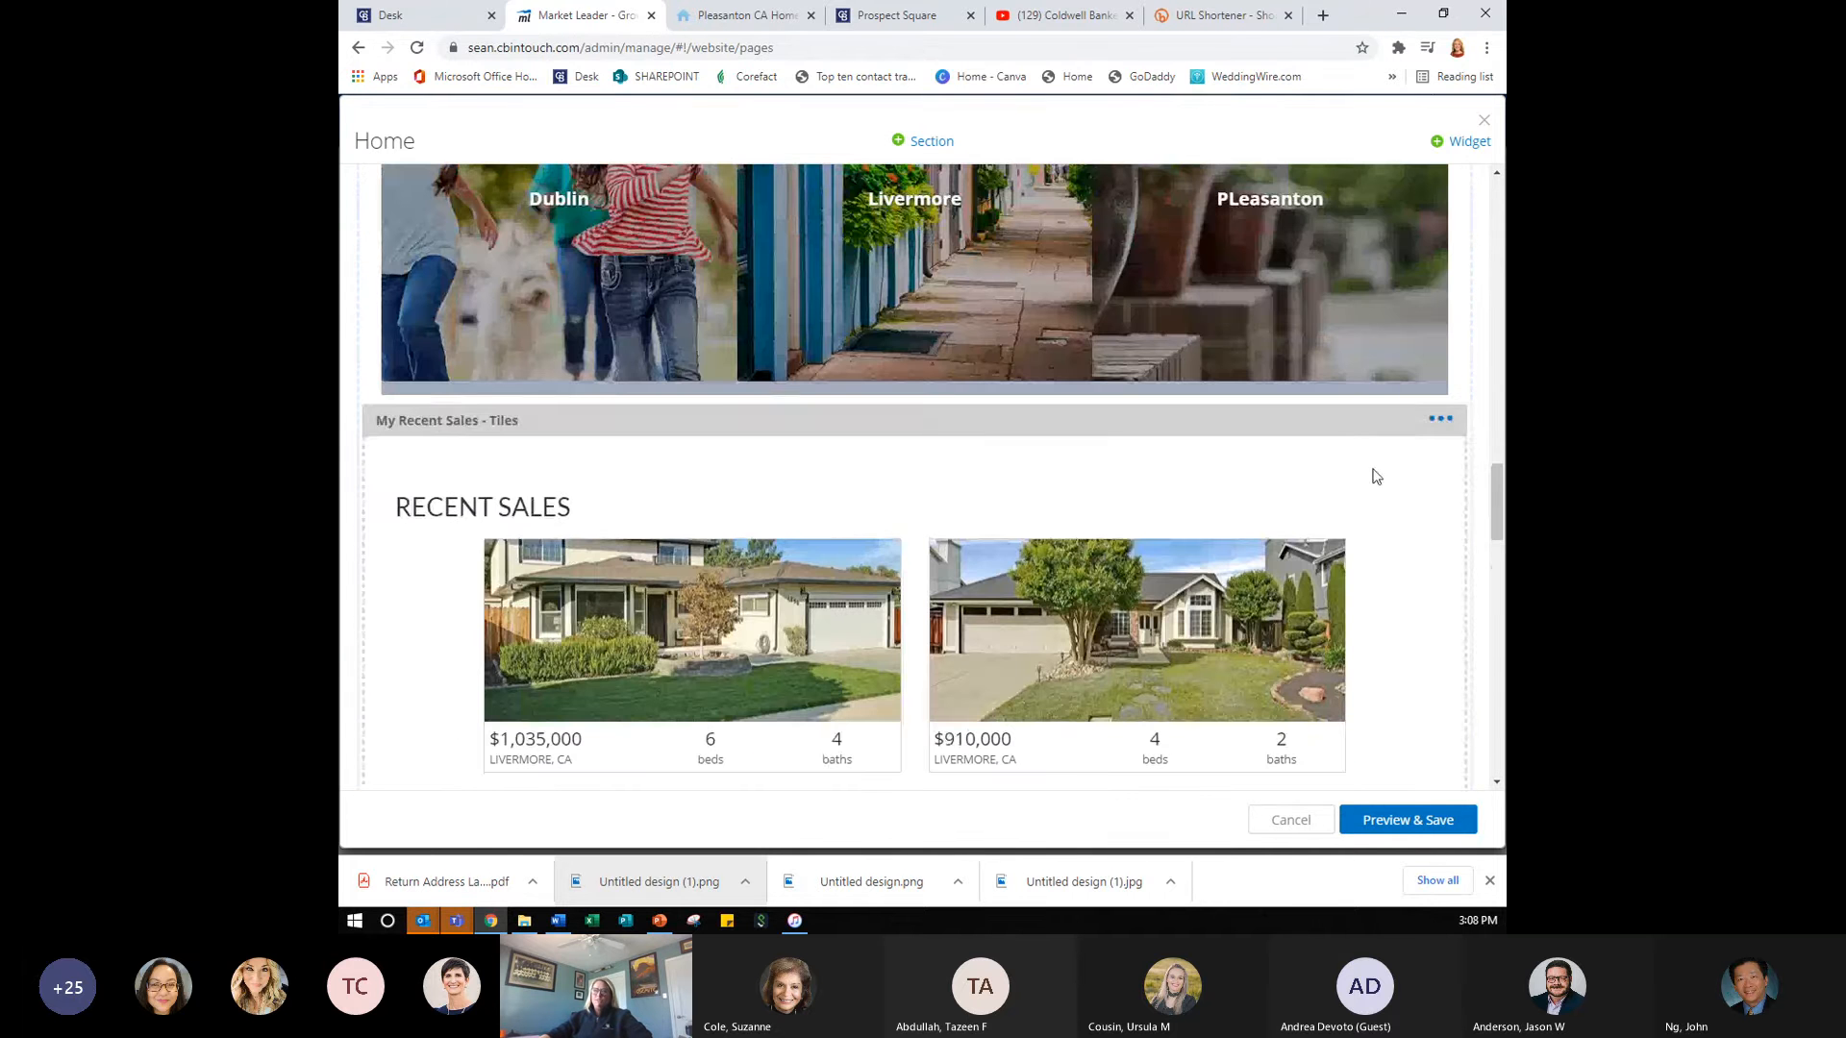
scroll(1346, 492, up, 10)
scroll(1284, 499, up, 10)
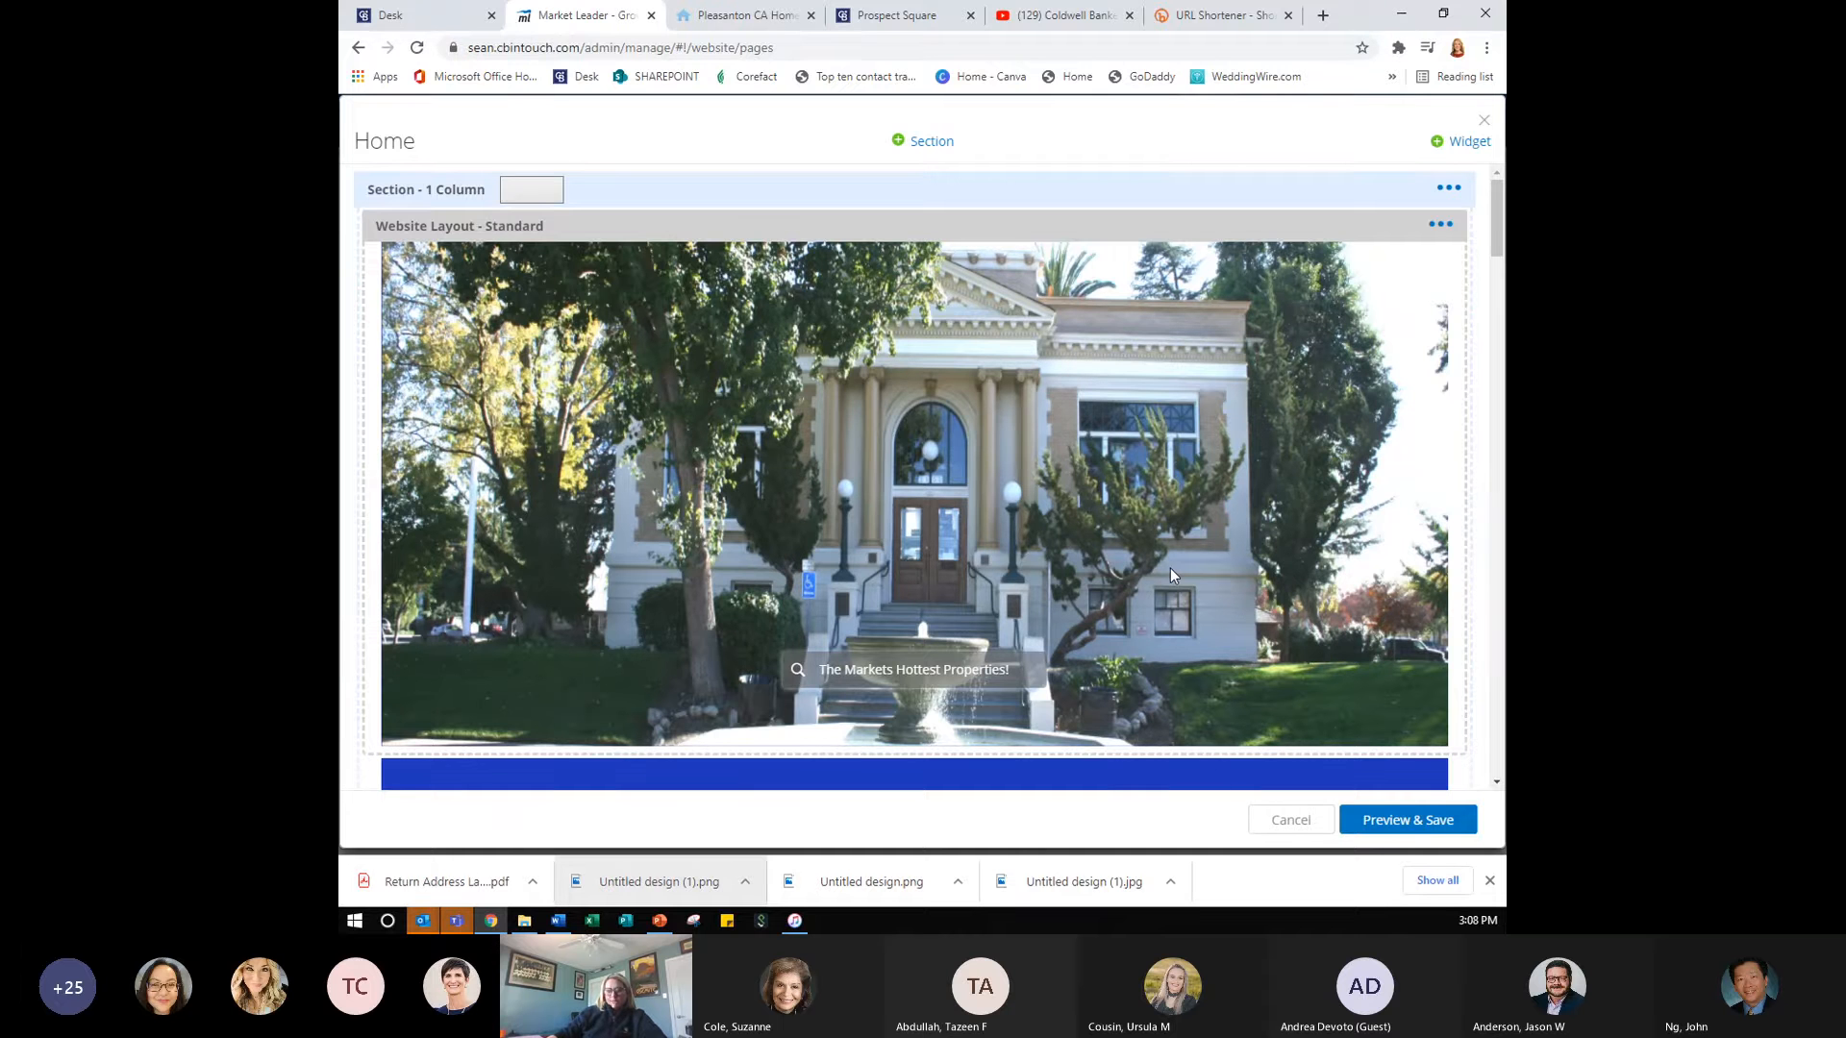
click(1425, 825)
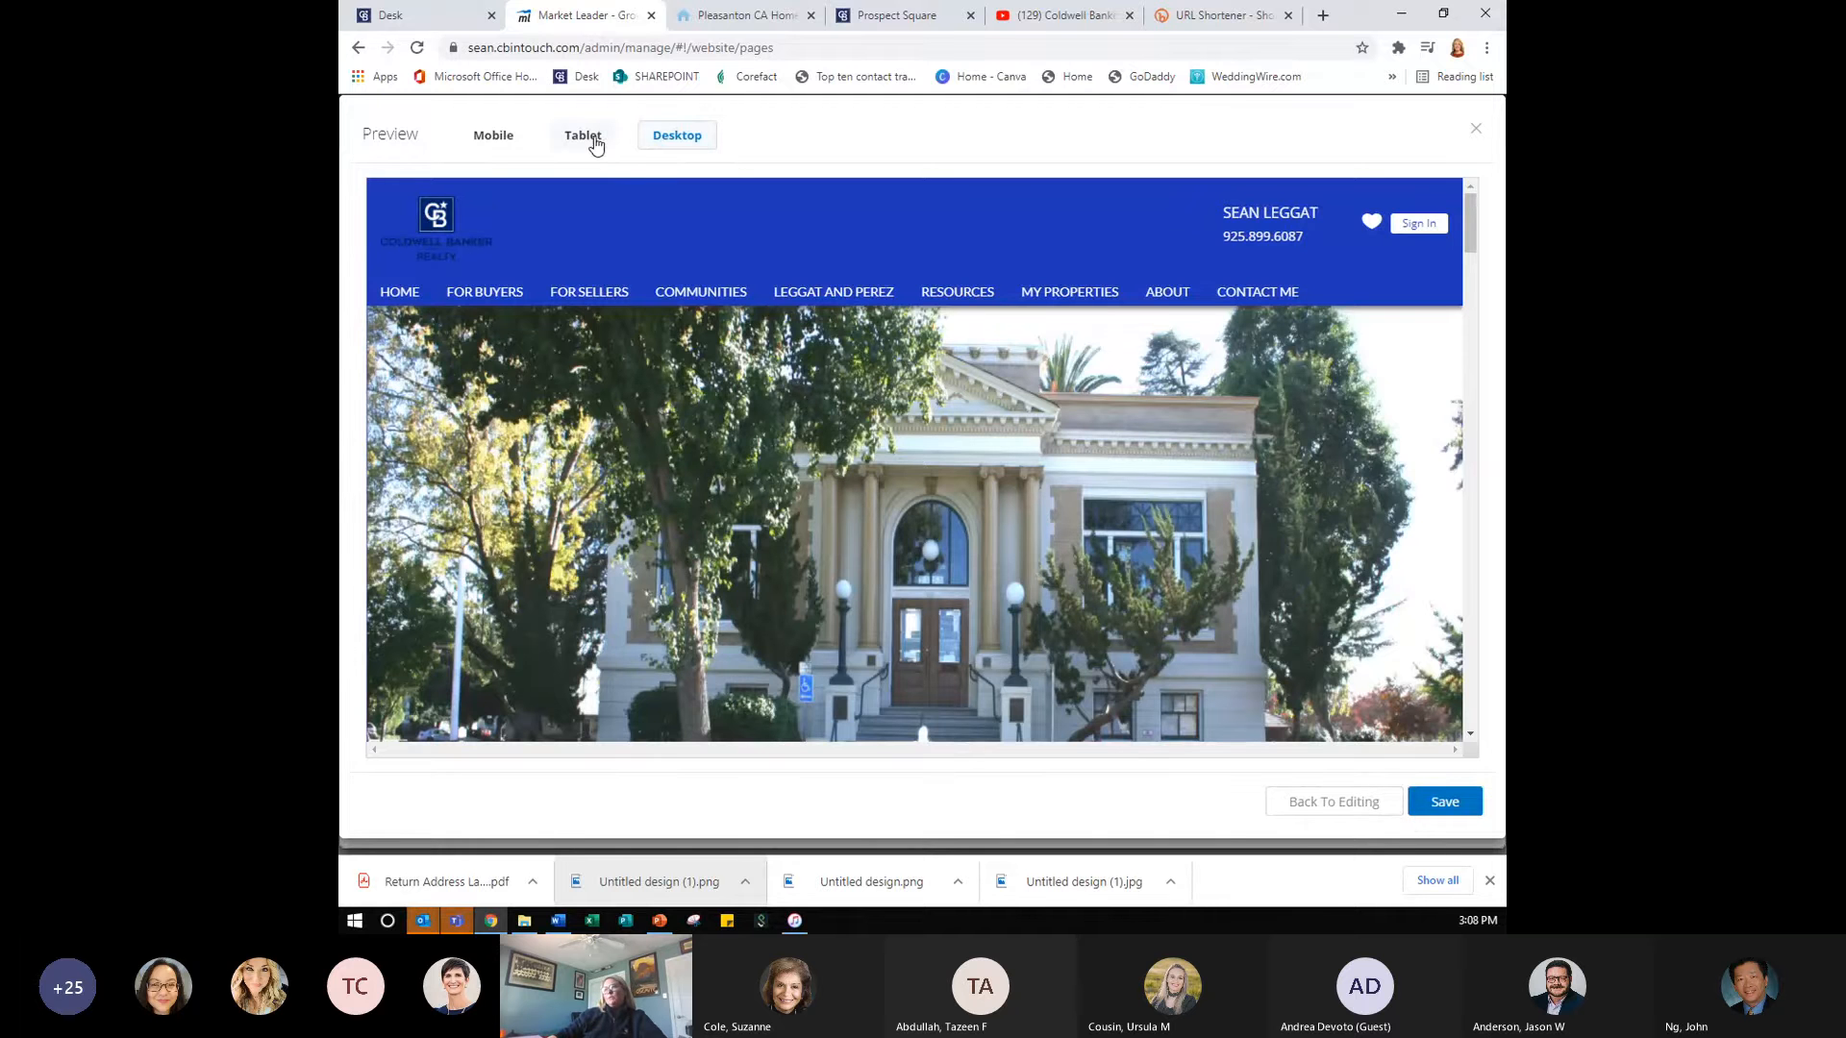
scroll(1031, 524, down, 7)
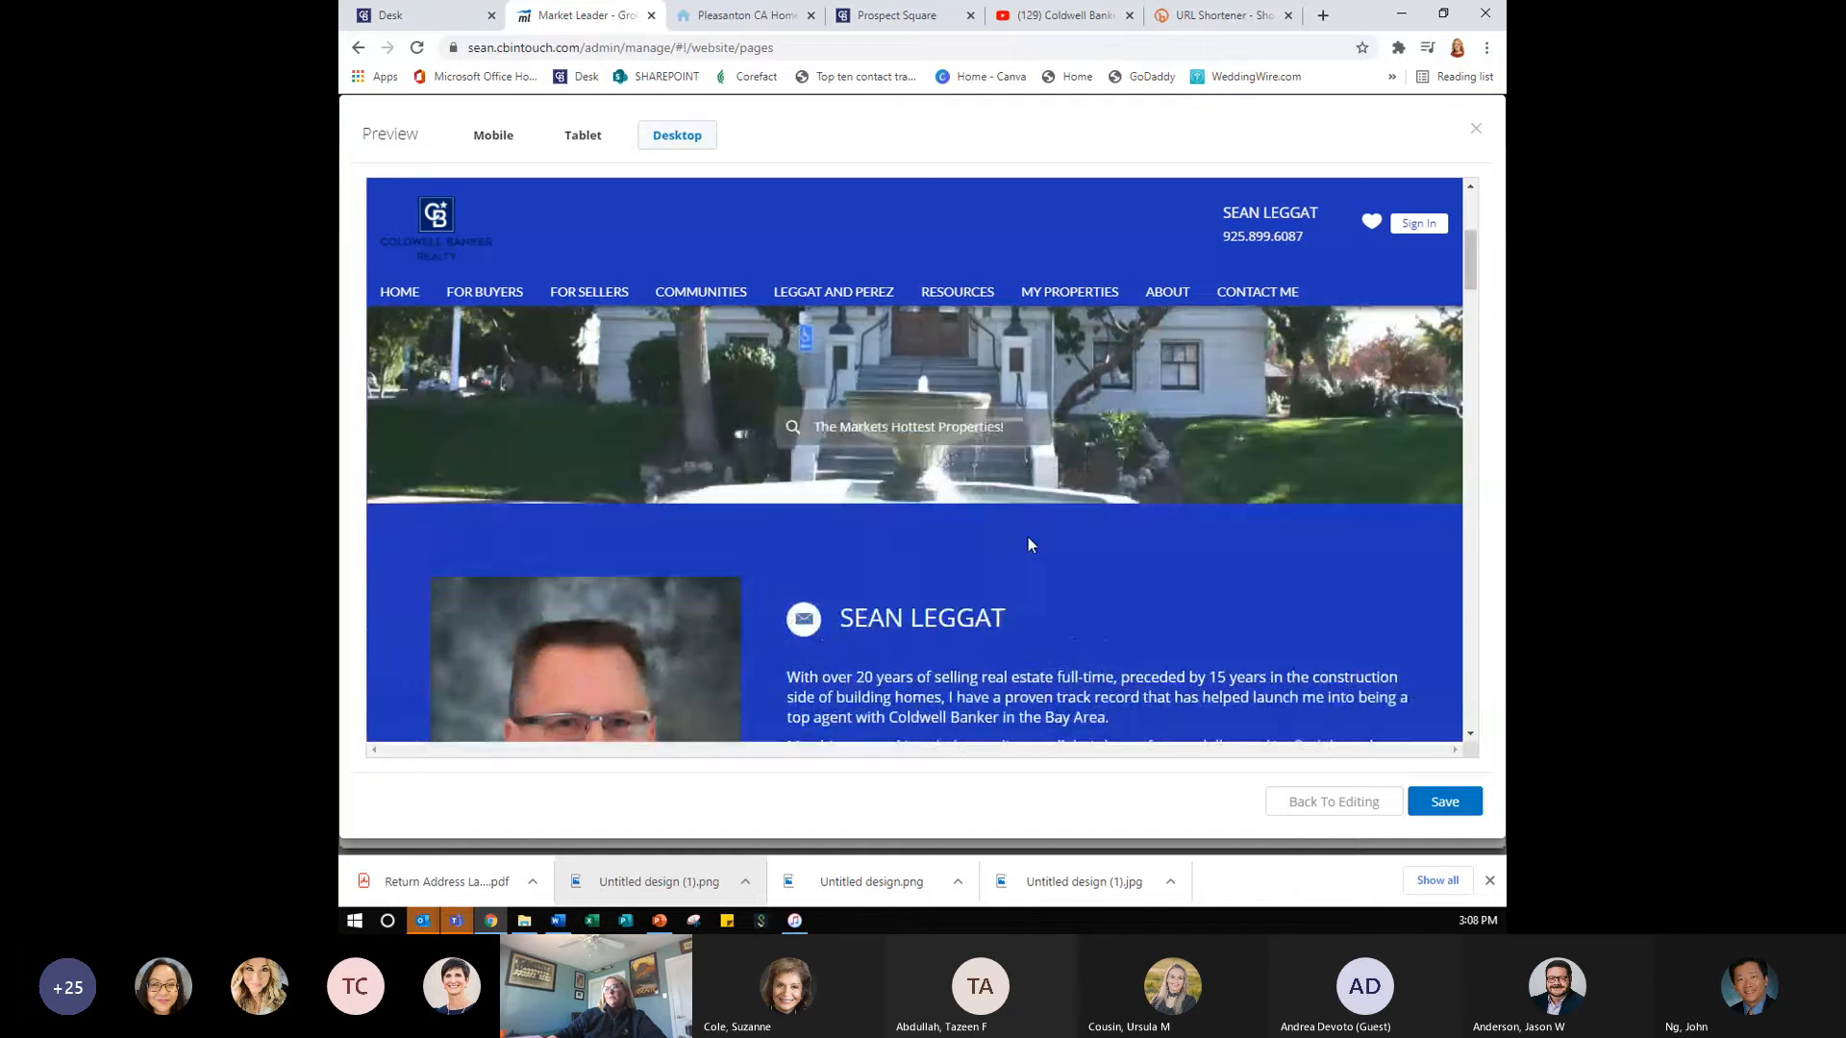
scroll(1028, 552, up, 7)
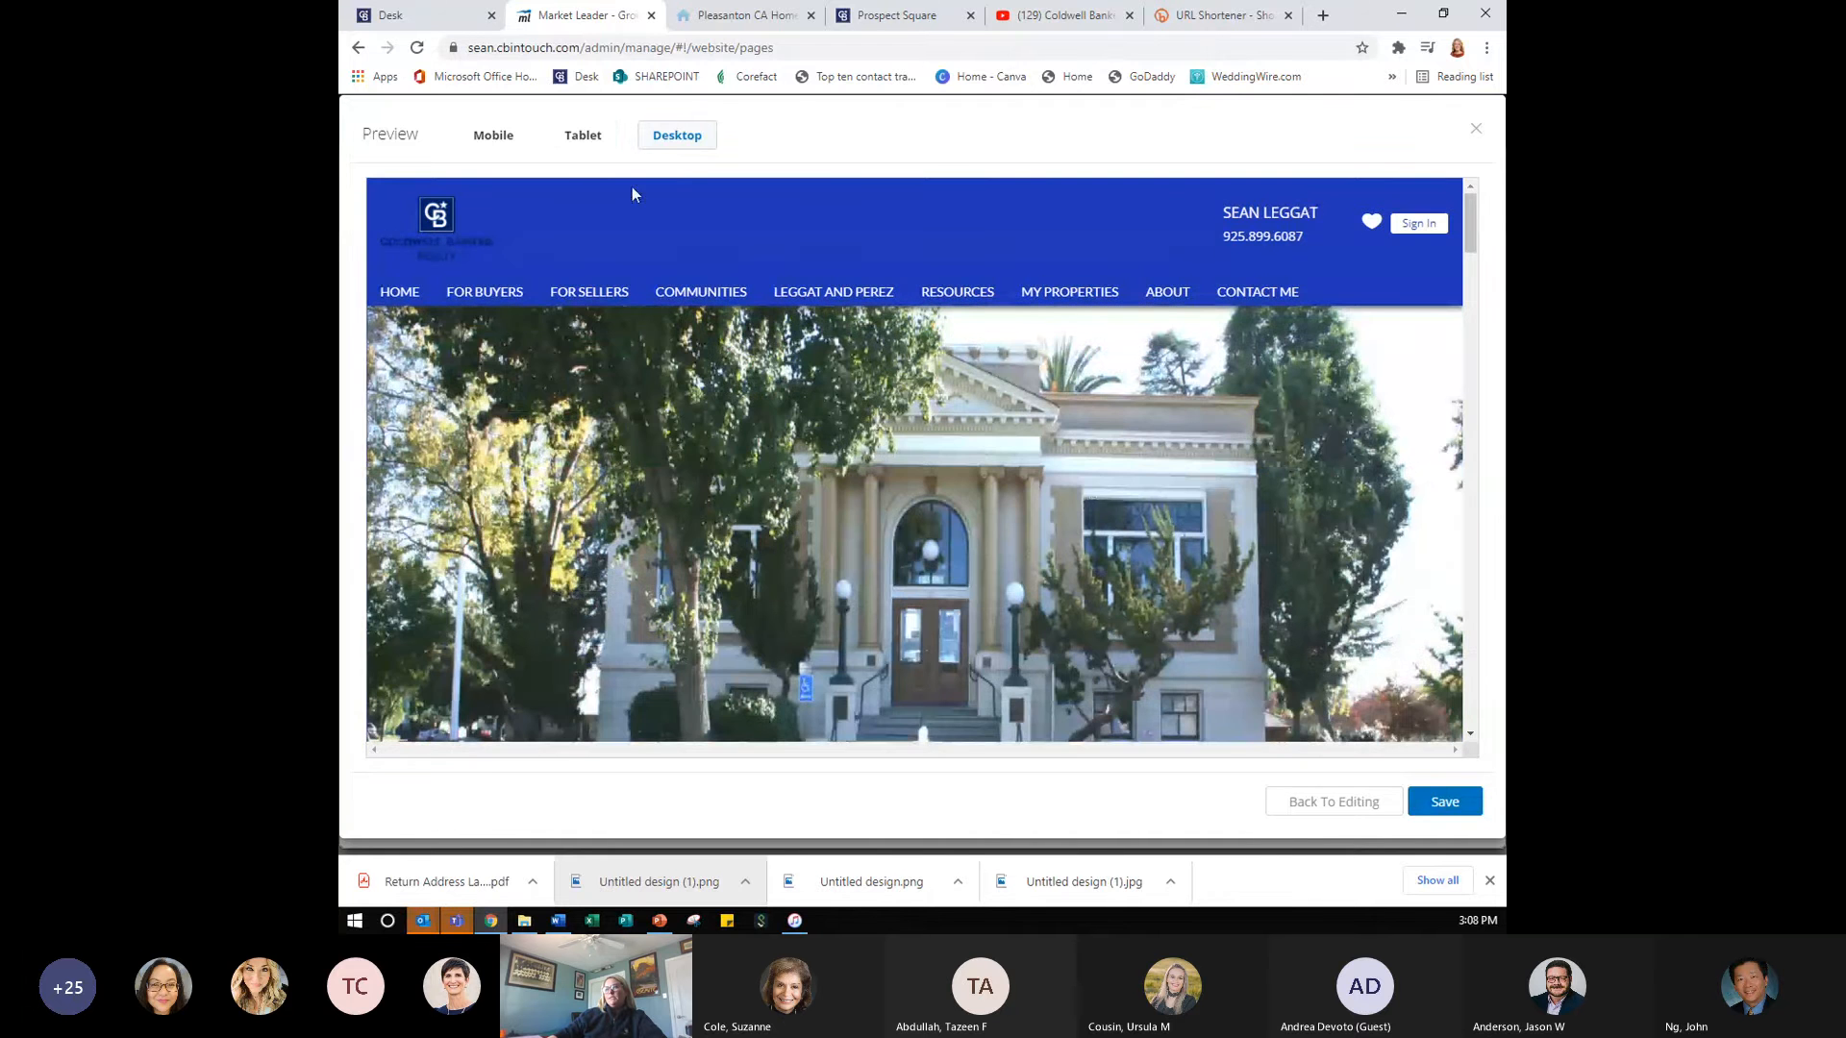
- Check how the Home page preview looks in the tablet and mobile versions
click(577, 137)
scroll(1053, 501, down, 5)
scroll(1054, 501, down, 3)
scroll(1054, 501, up, 8)
click(489, 135)
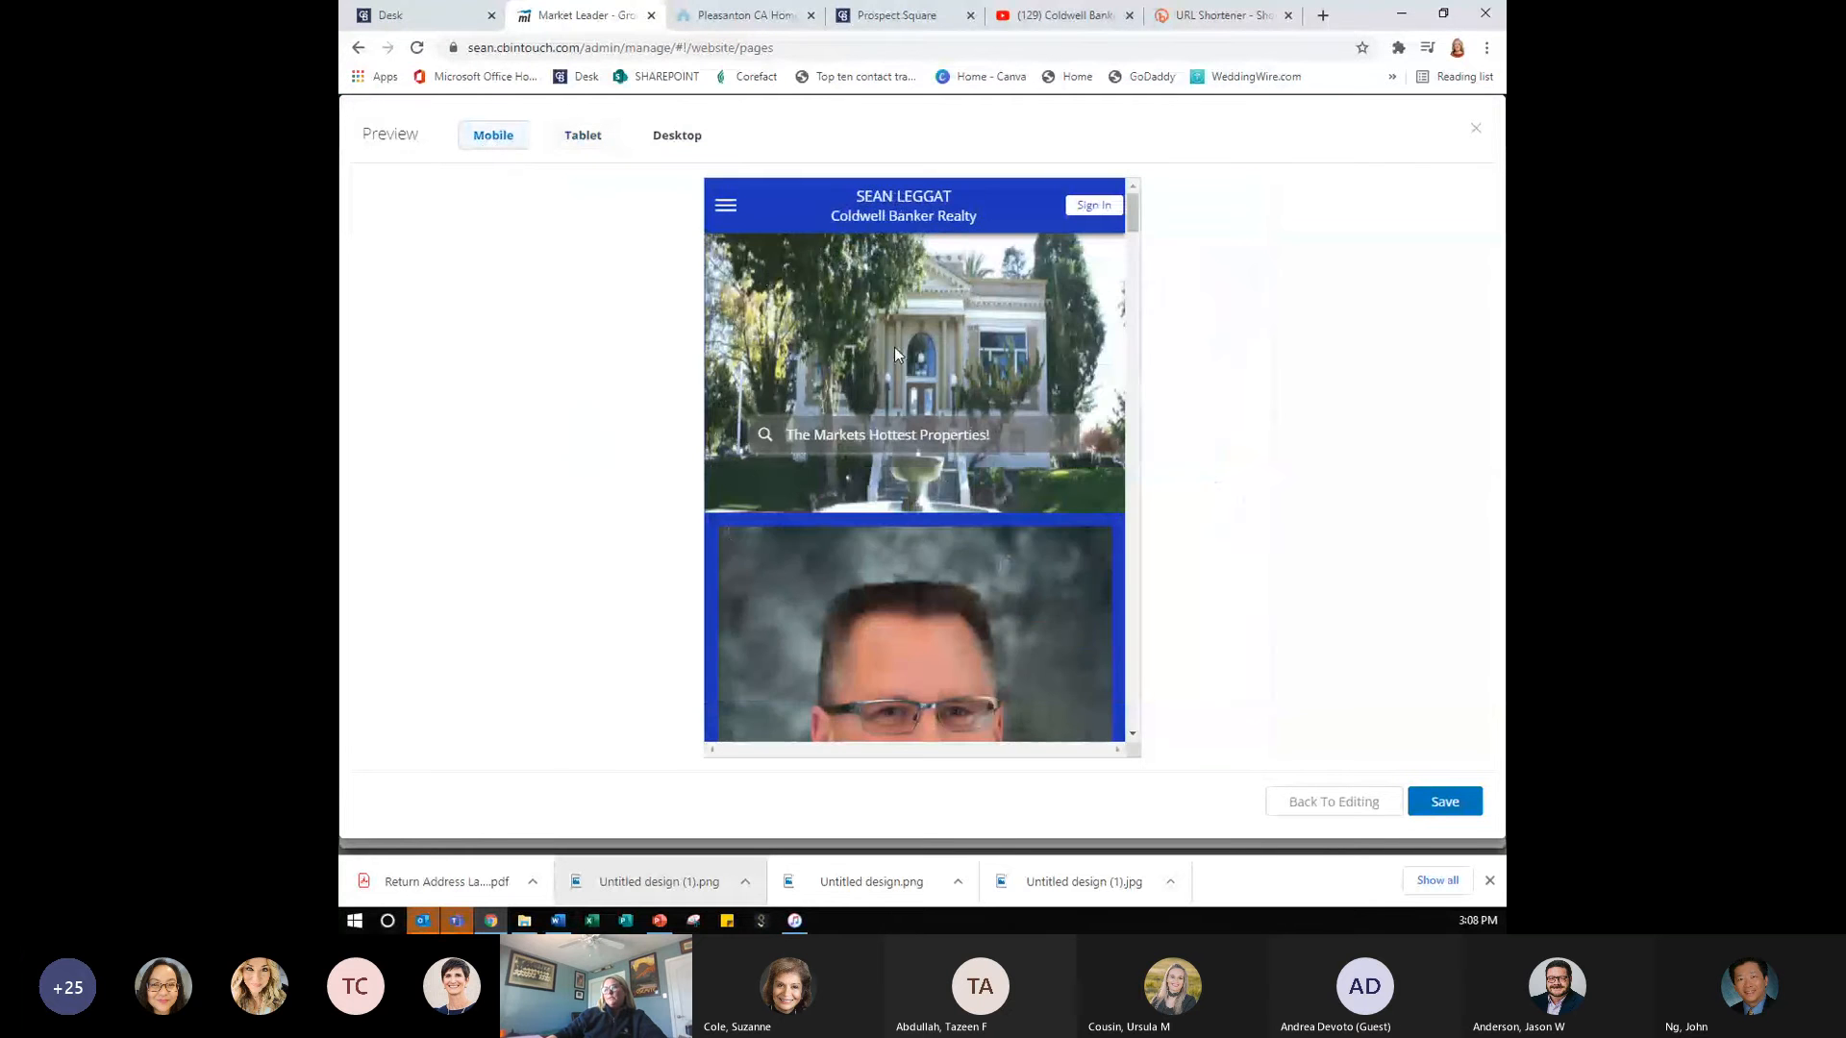
- Review the home page preview in the mobile, tablet and desktop layouts
scroll(1015, 398, down, 6)
scroll(1015, 412, down, 8)
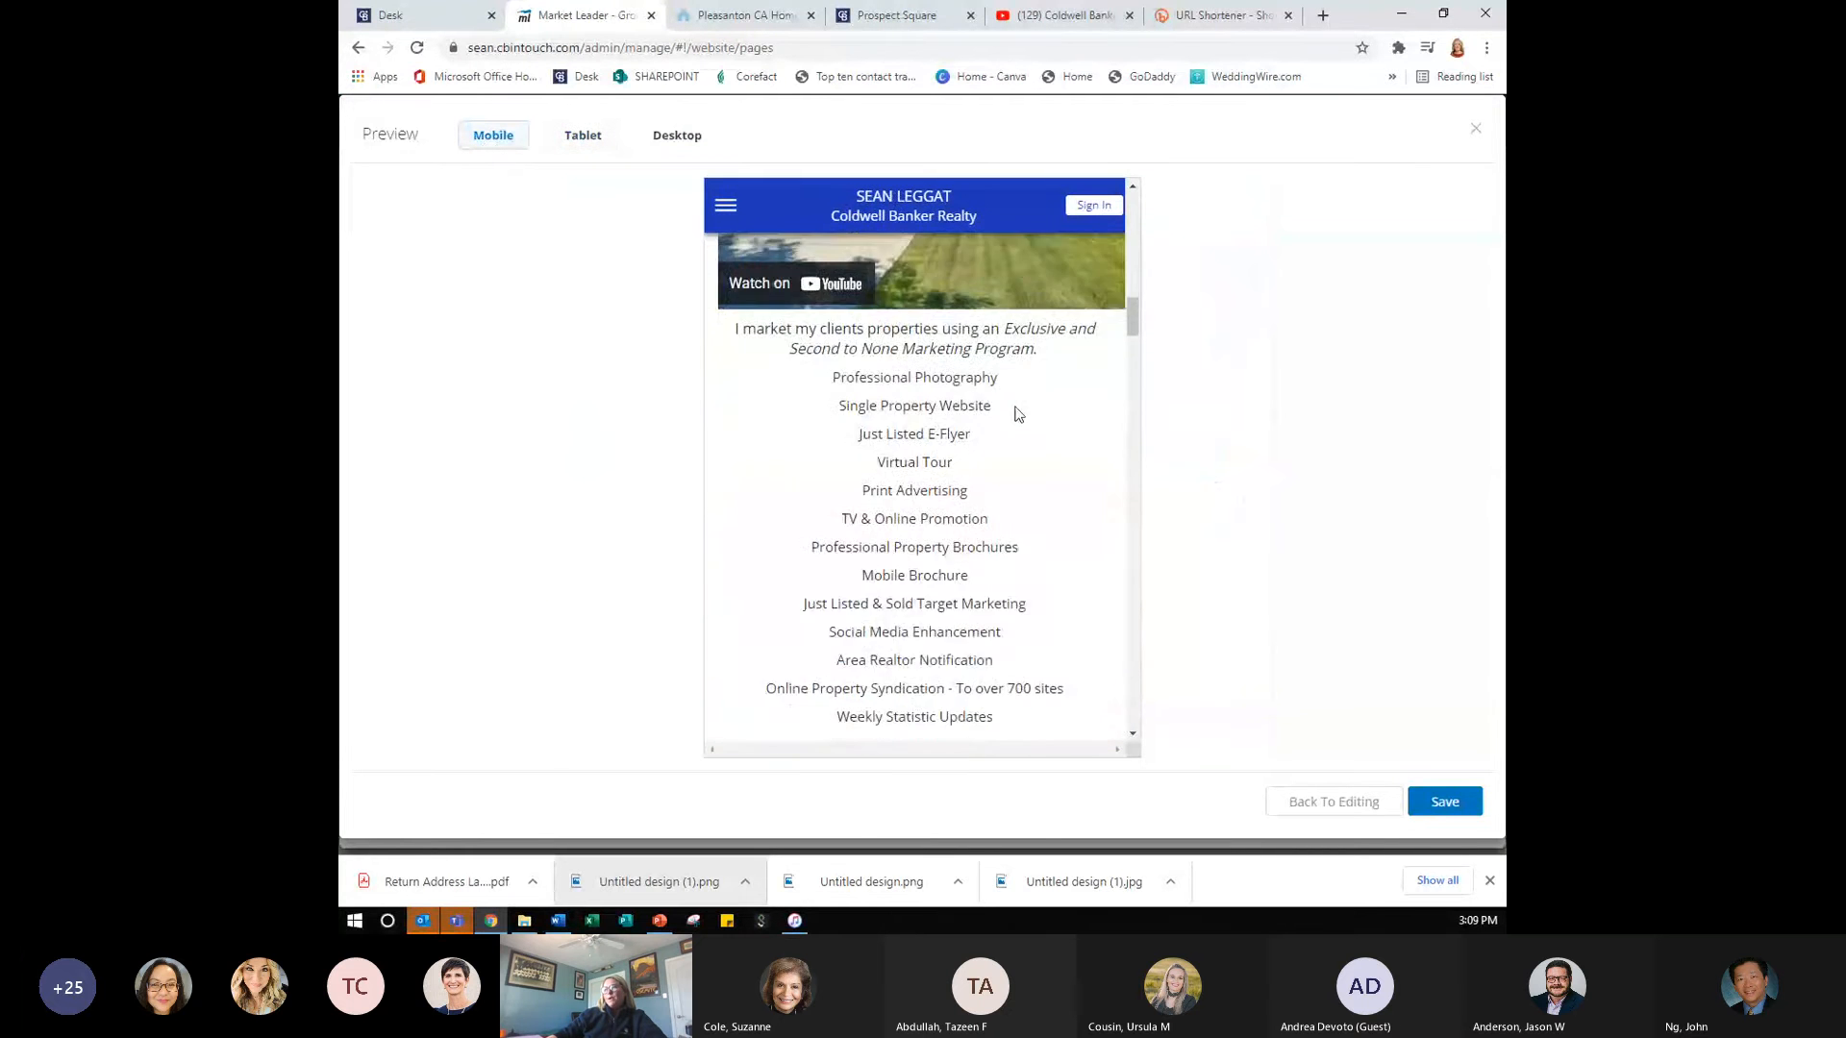
scroll(1018, 413, up, 12)
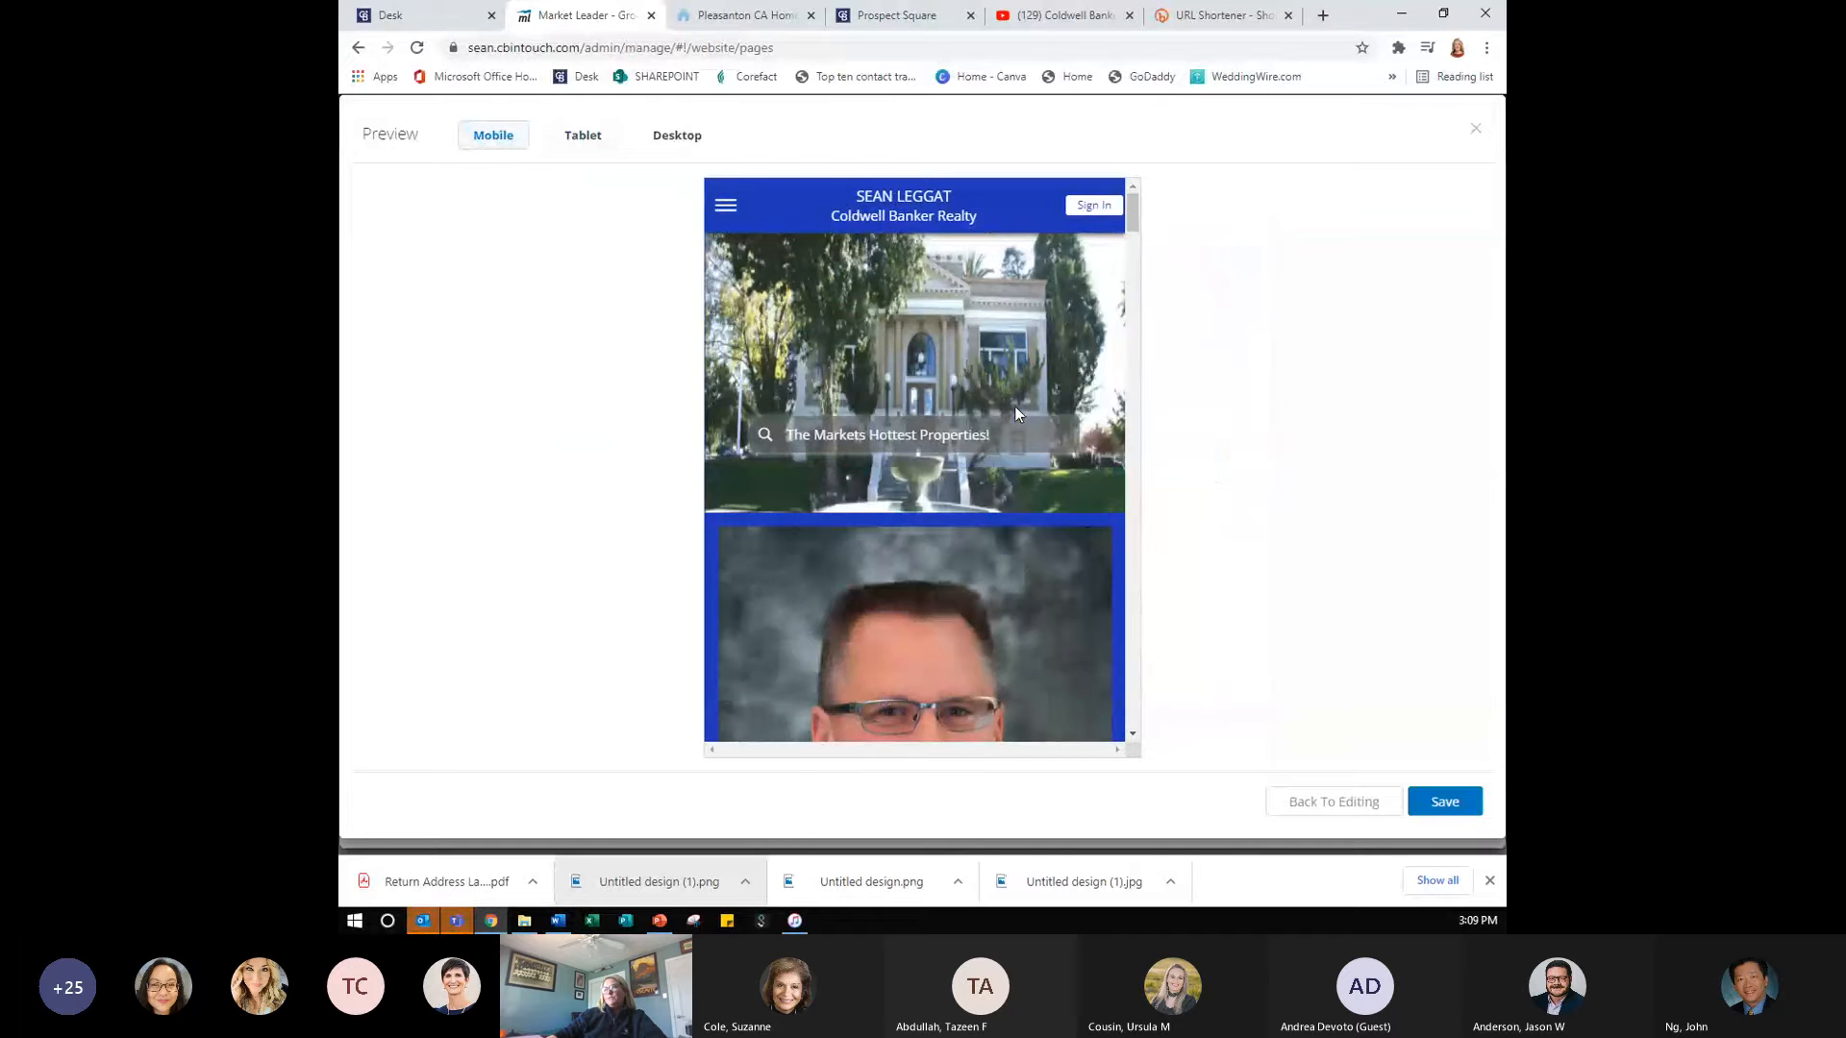
click(593, 142)
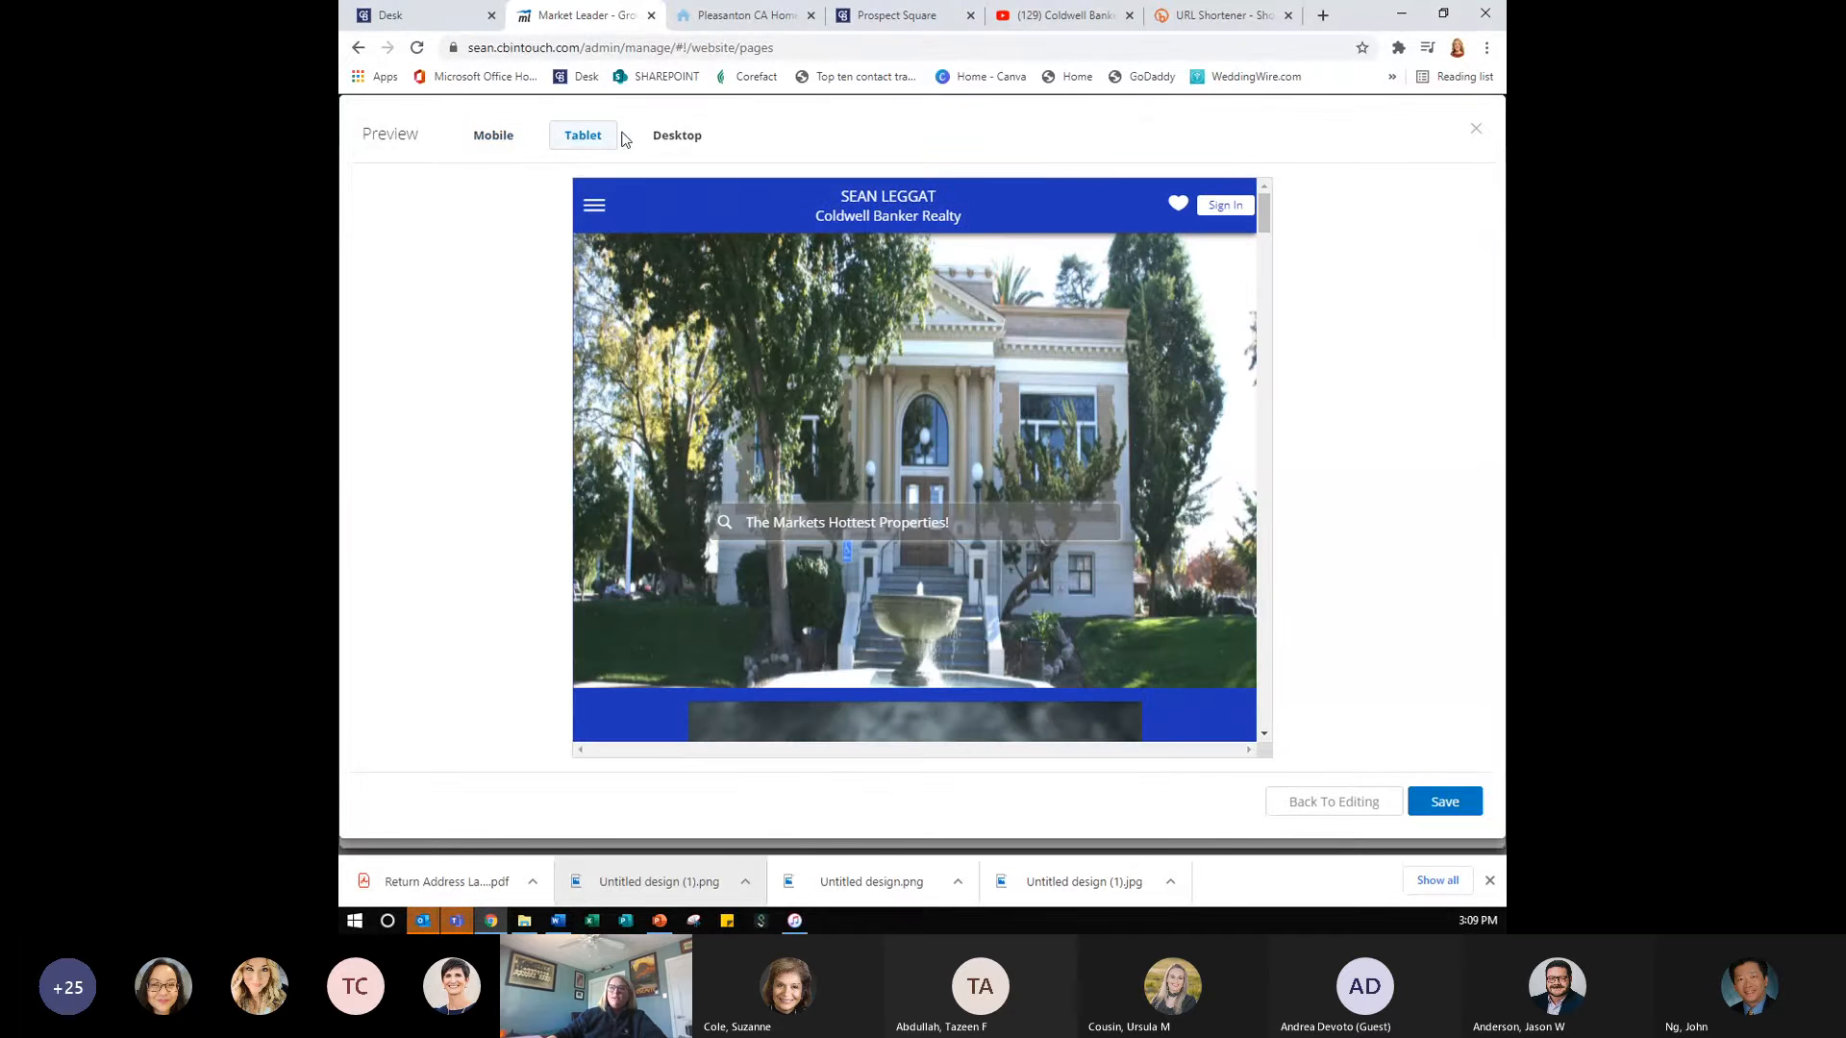
click(673, 140)
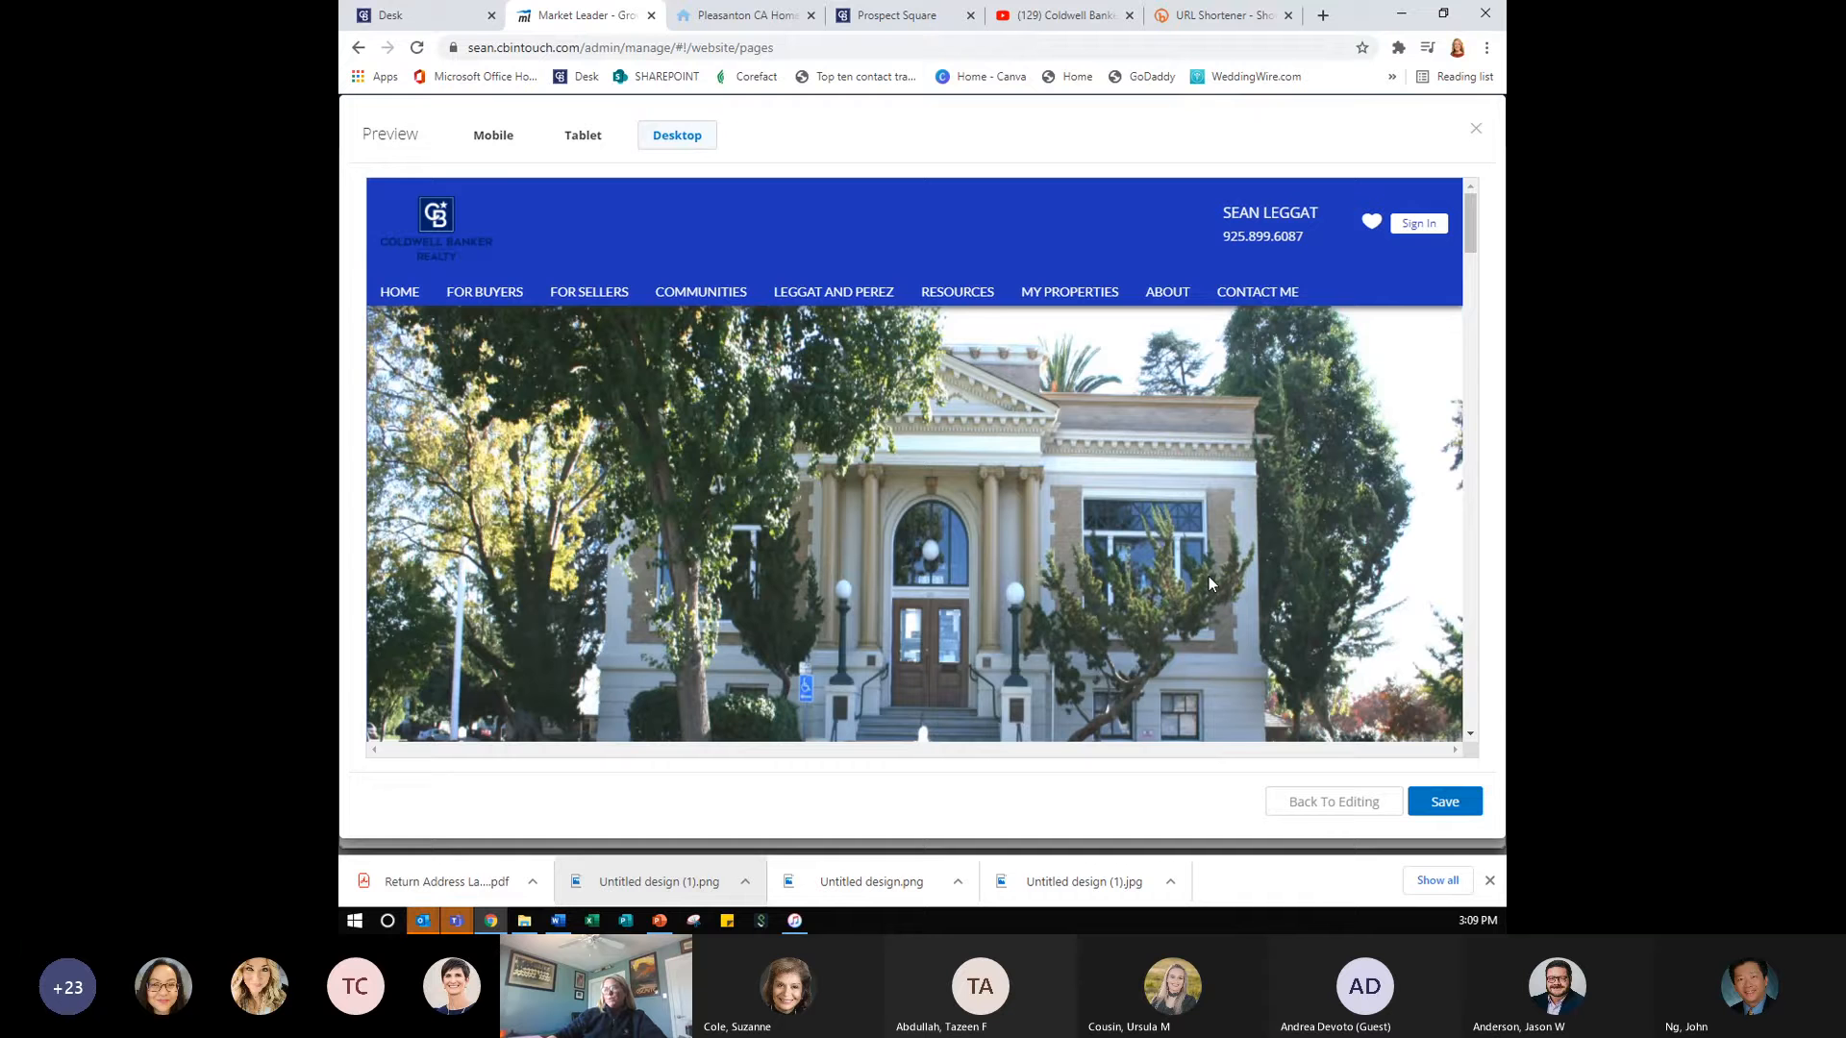
- Save the changes to the Home page and close the page editor
click(1441, 812)
click(1357, 806)
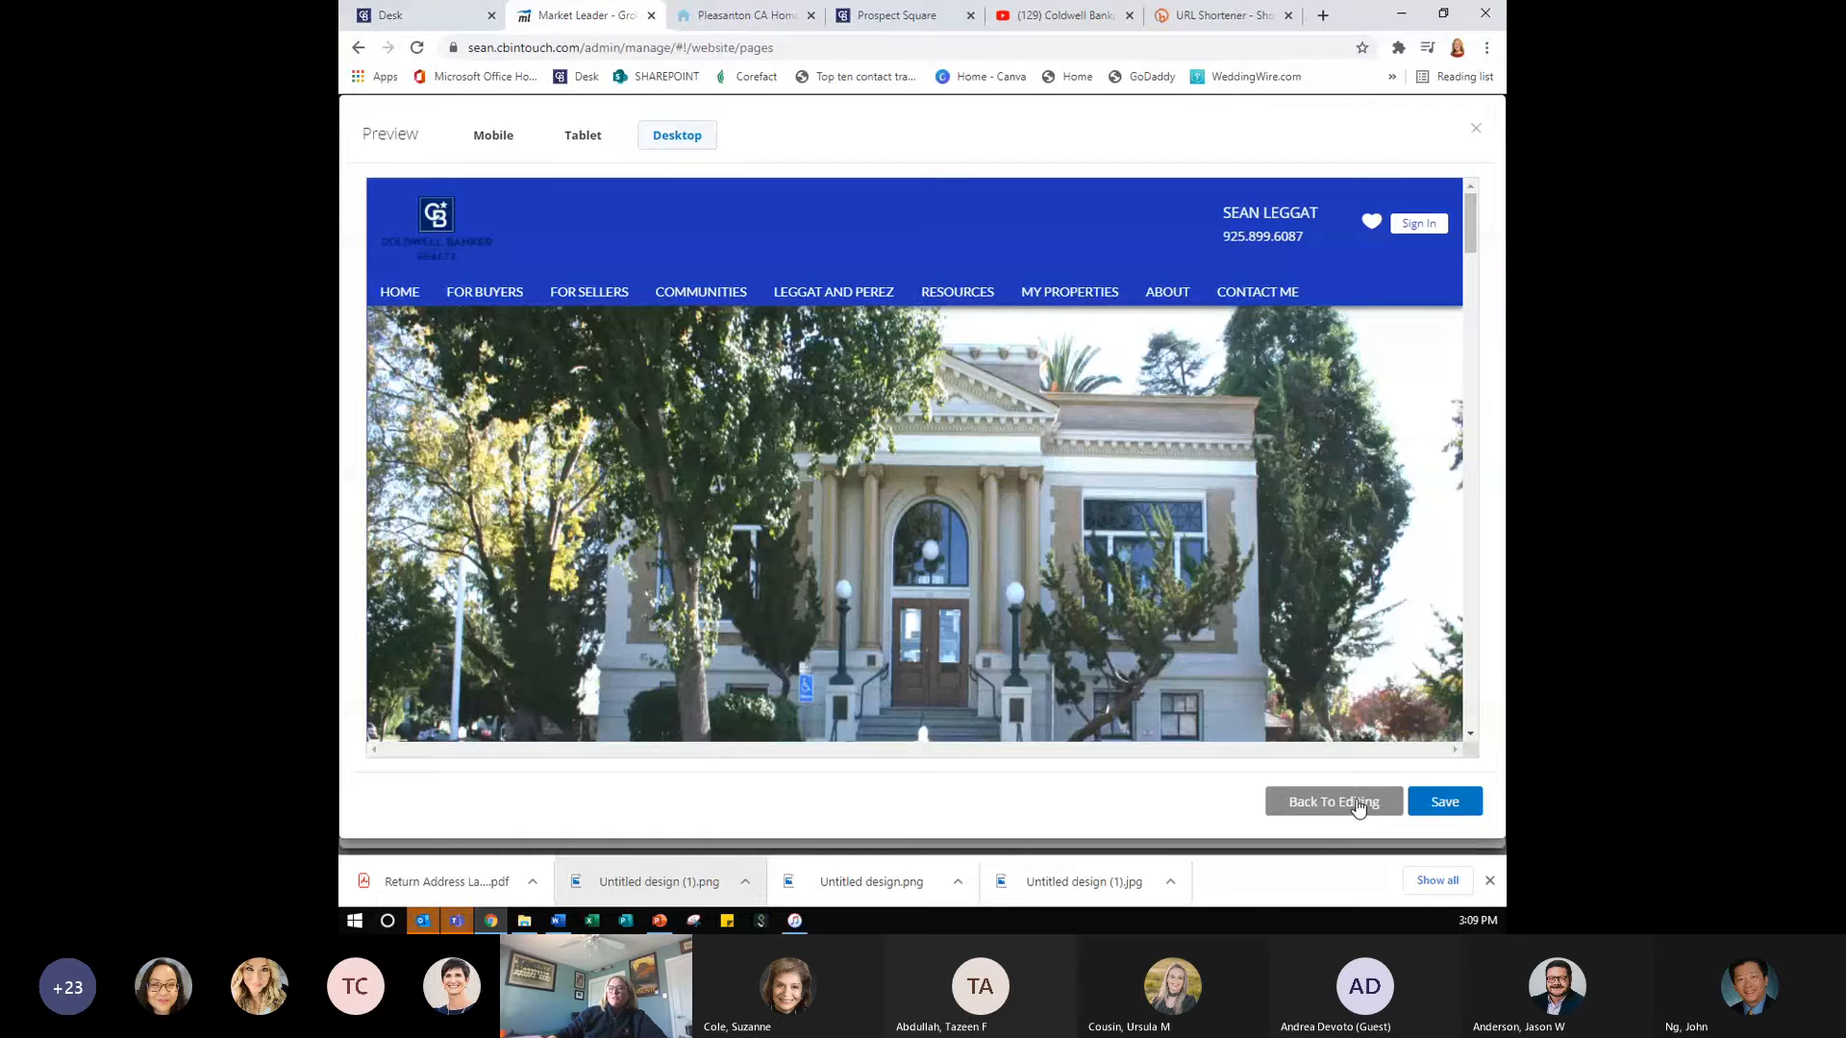
click(1445, 803)
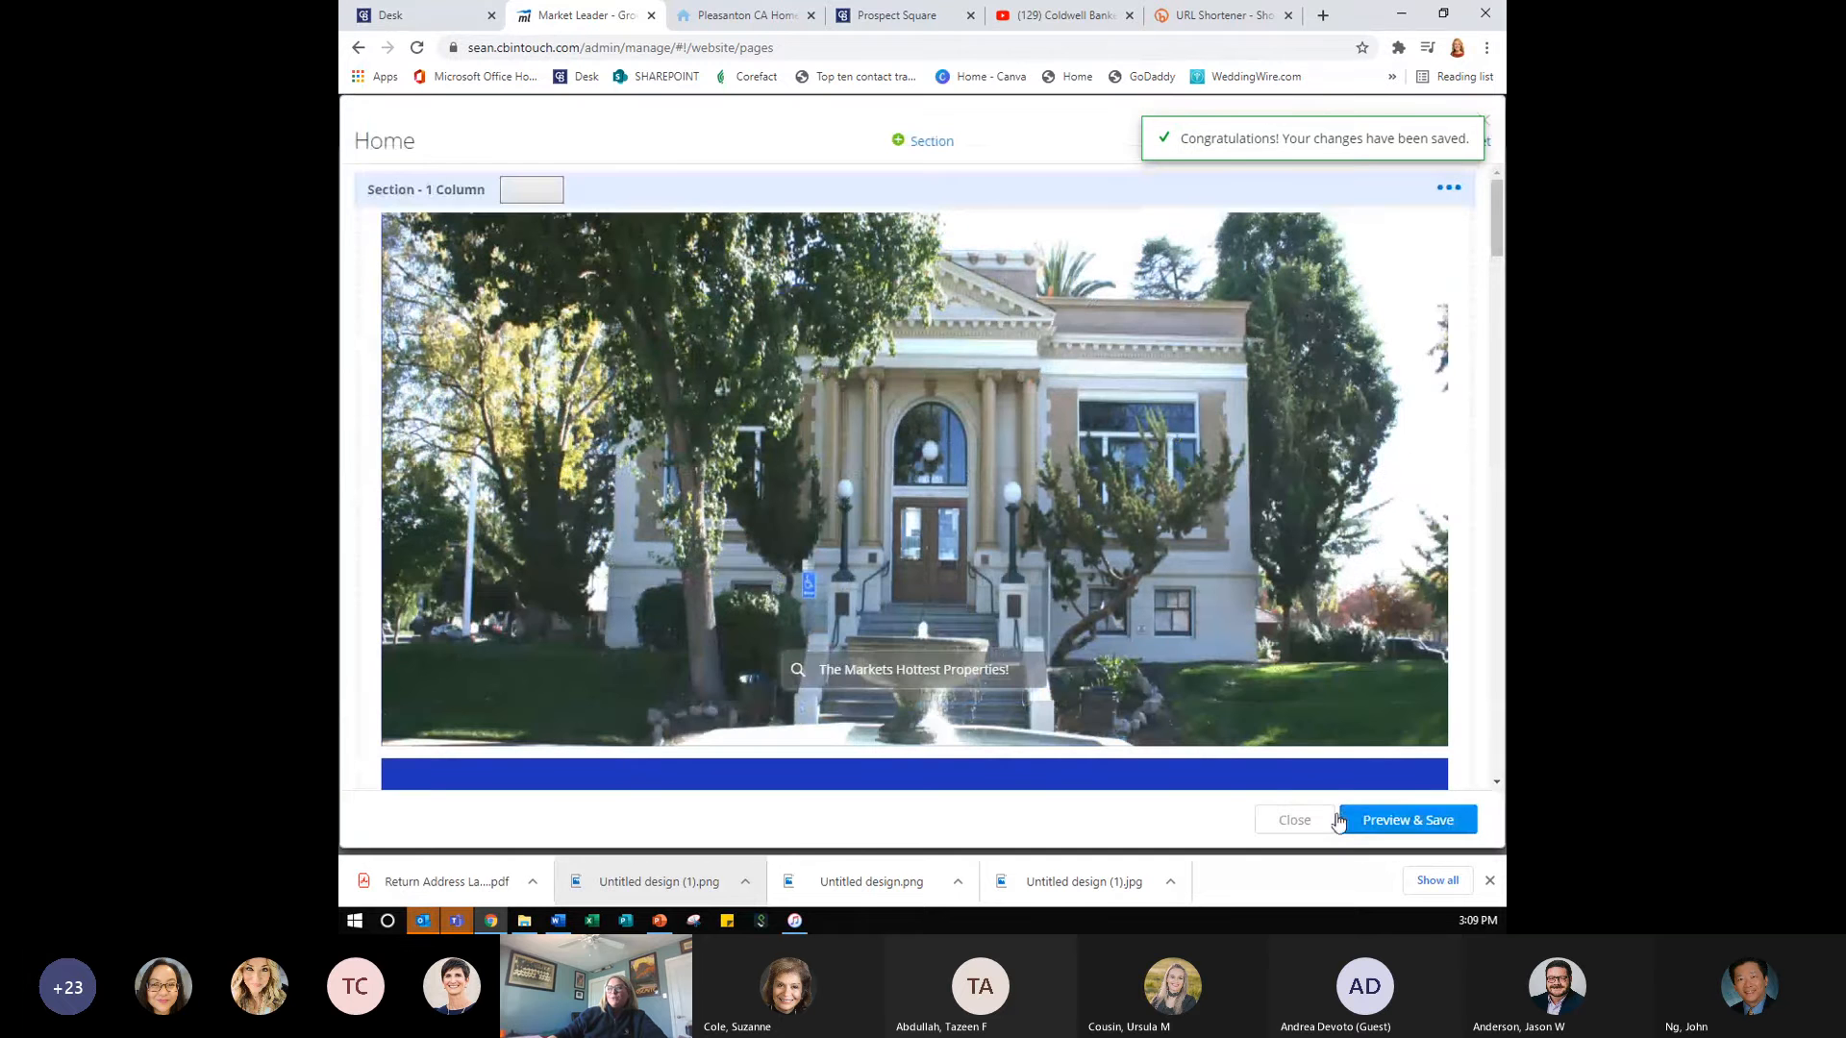
click(1311, 819)
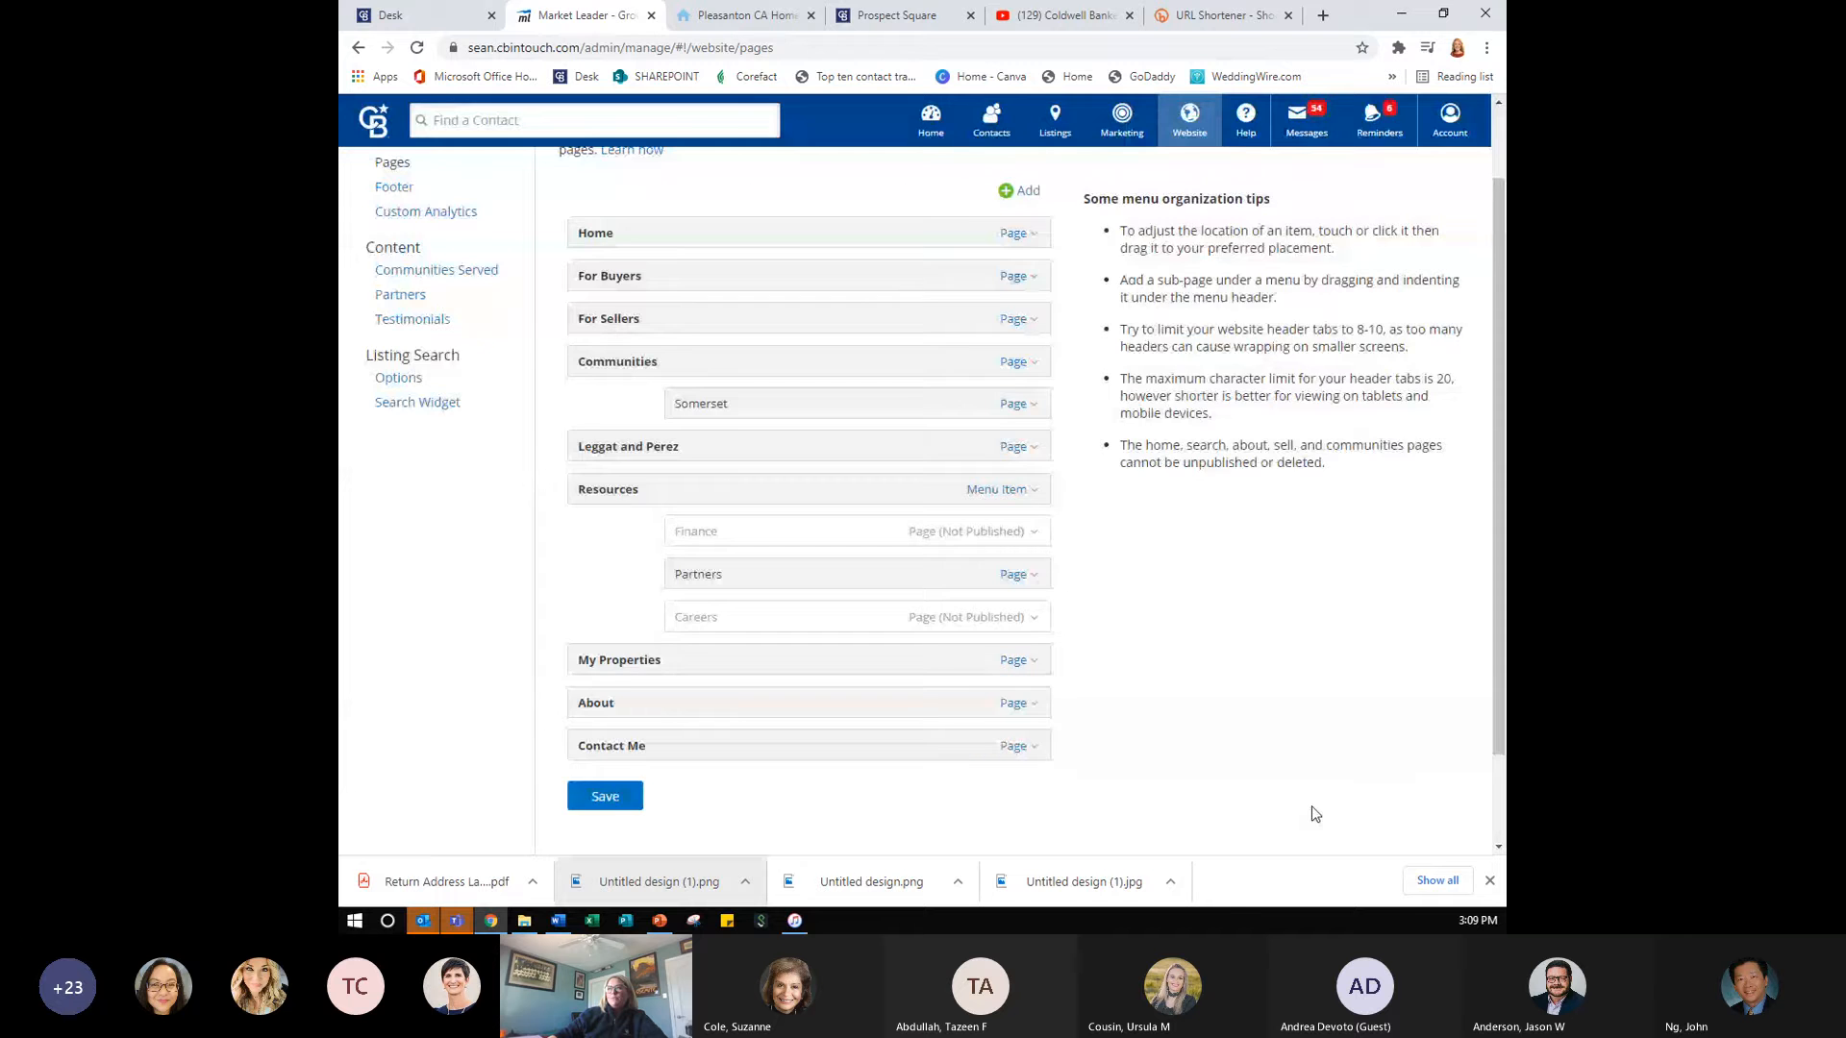
- Reopen the Home page for editing and start a new Custom Content widget, ready for its headline
scroll(1311, 806, up, 1)
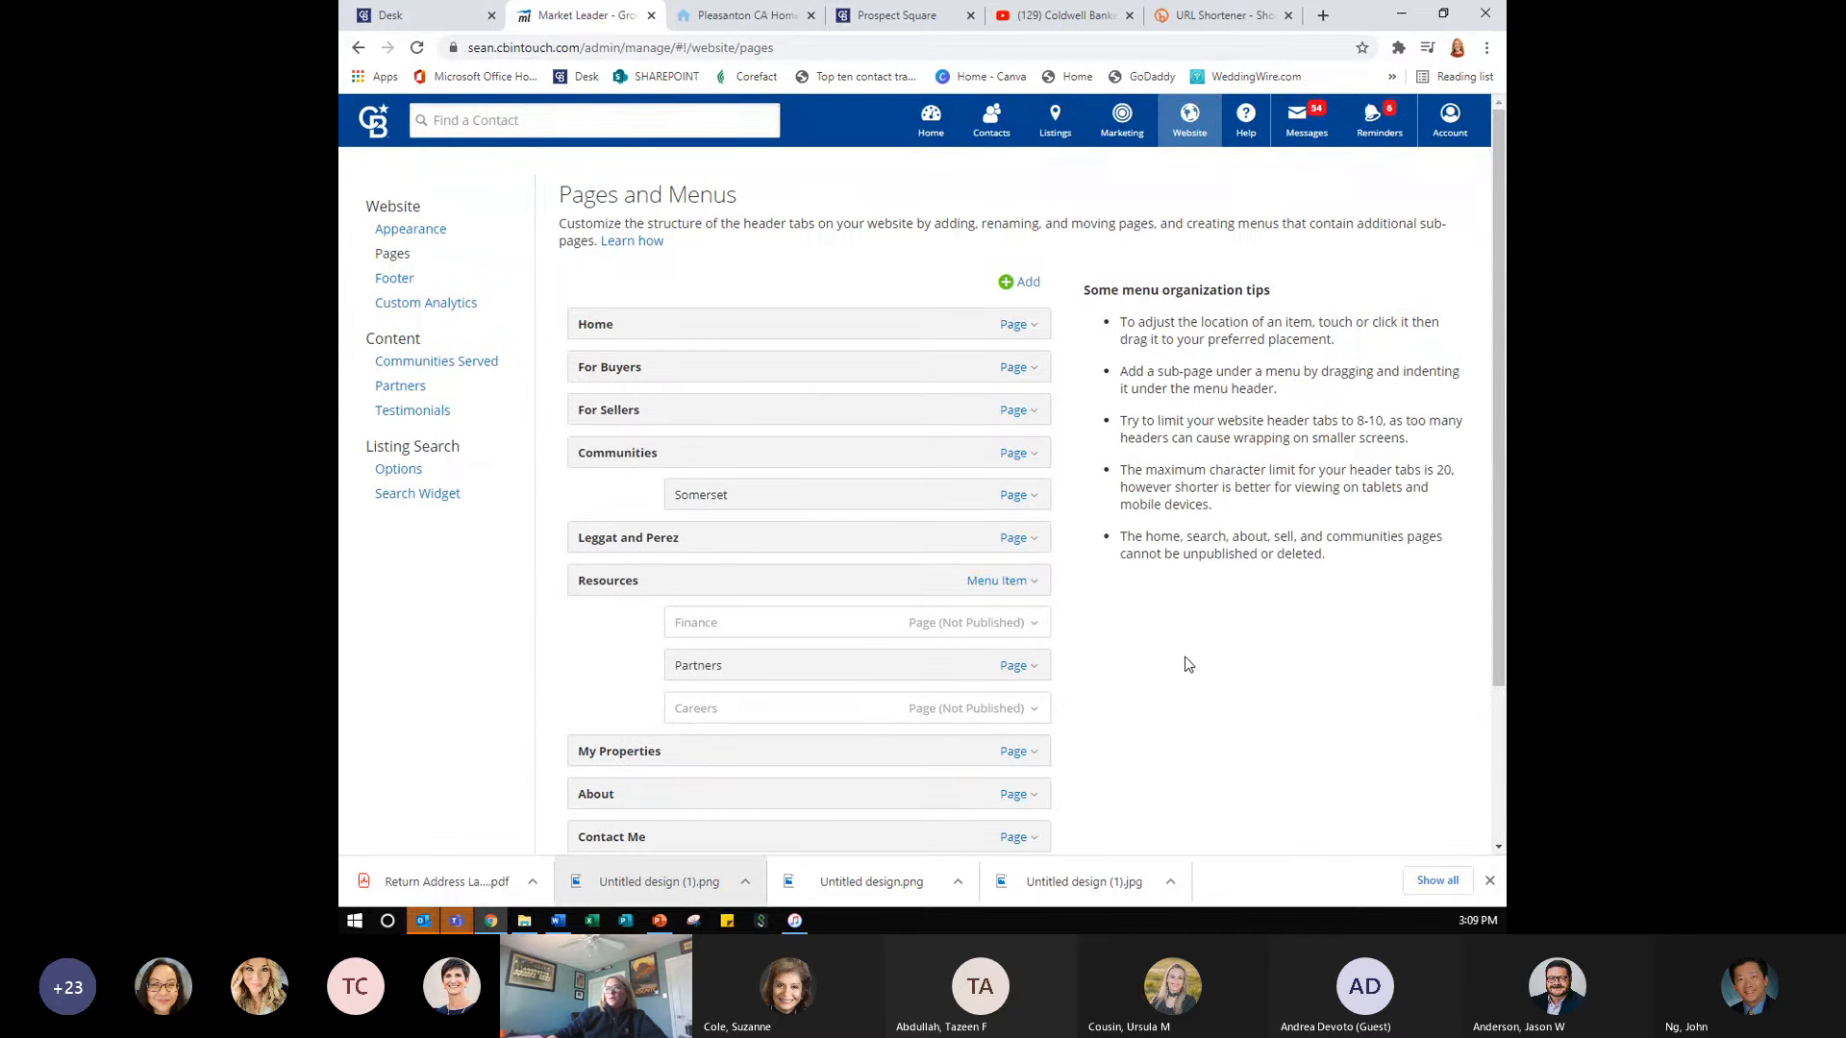
scroll(1116, 647, down, 1)
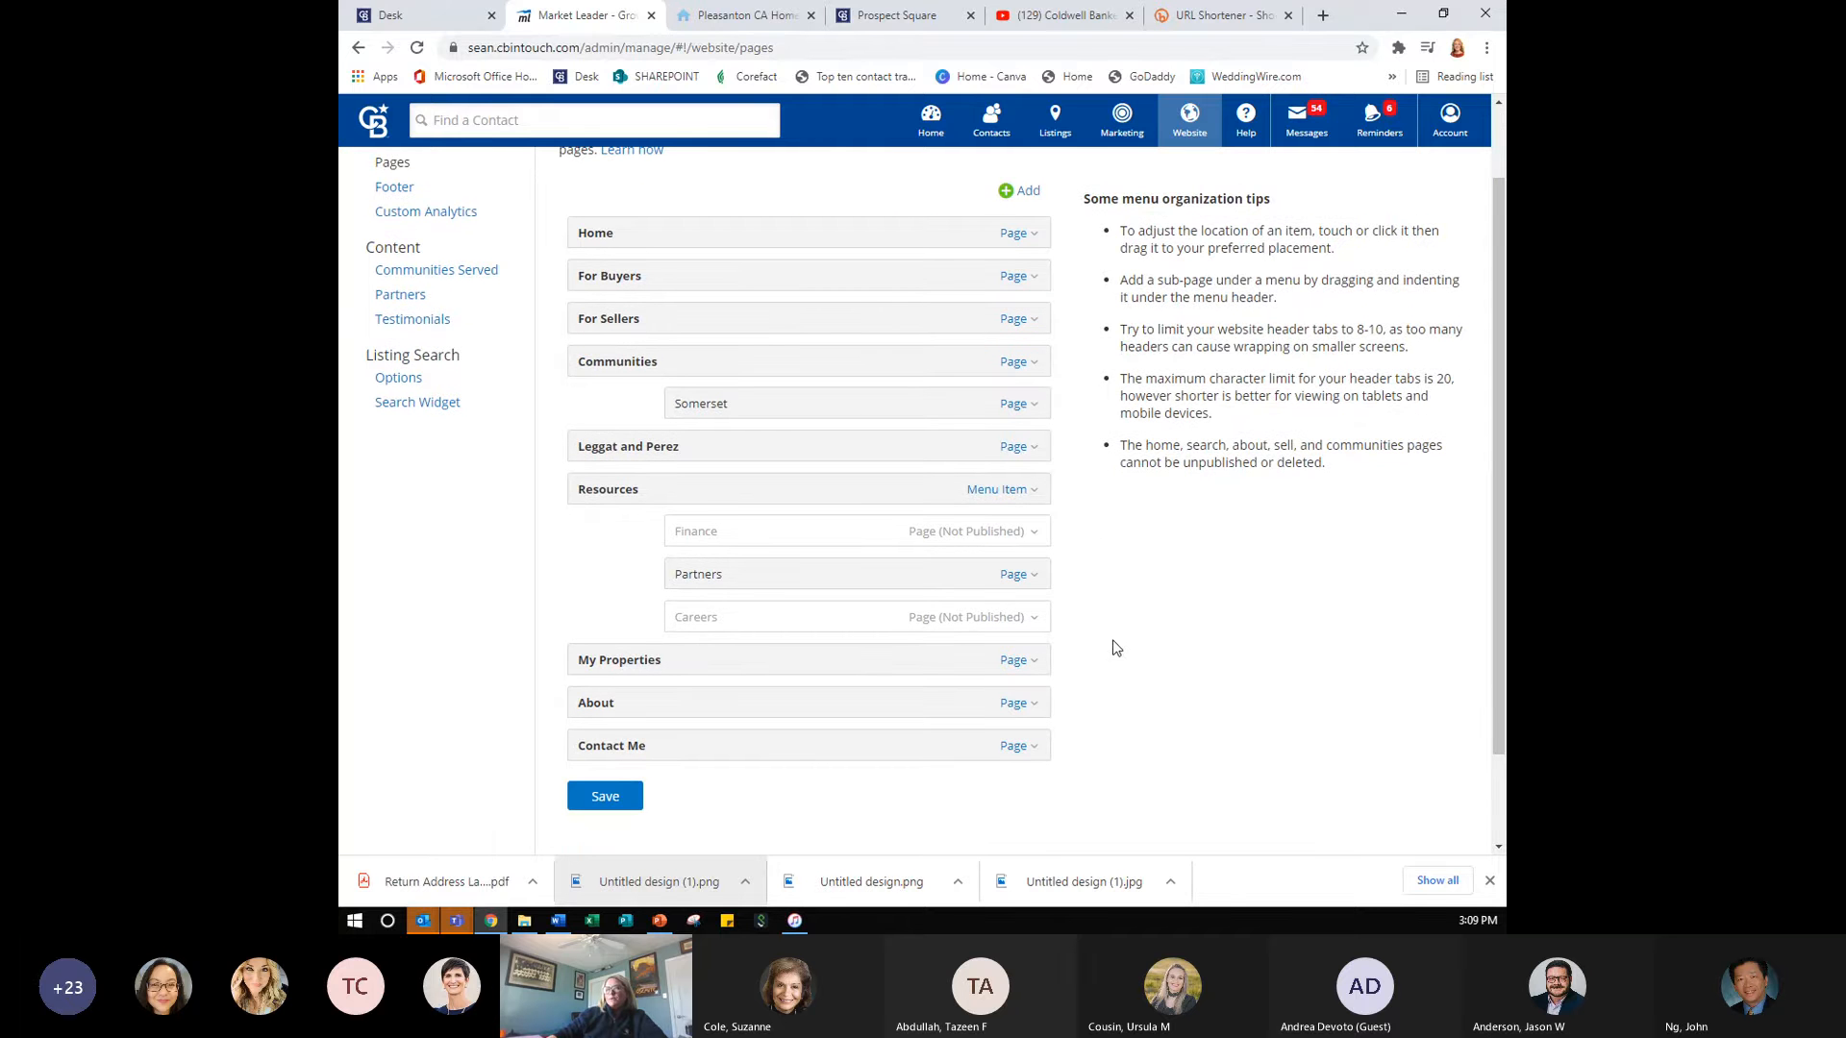
click(1023, 236)
click(943, 278)
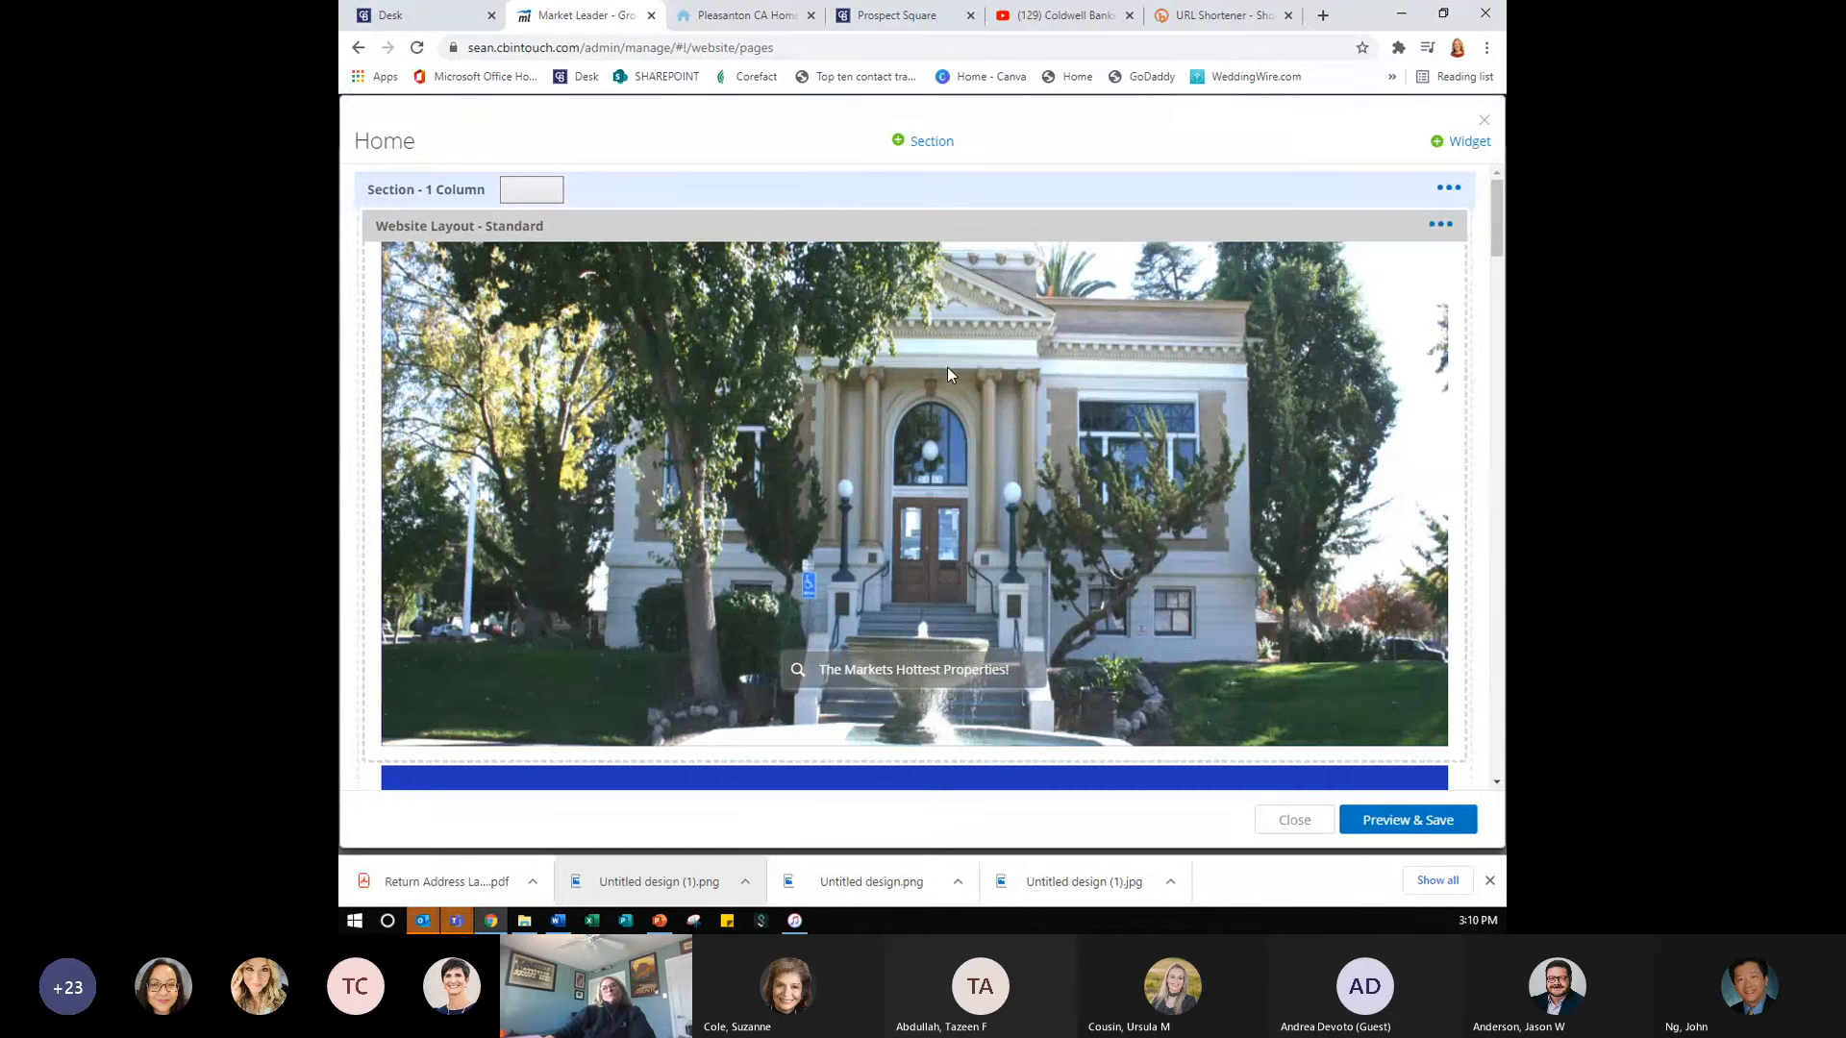
click(1442, 146)
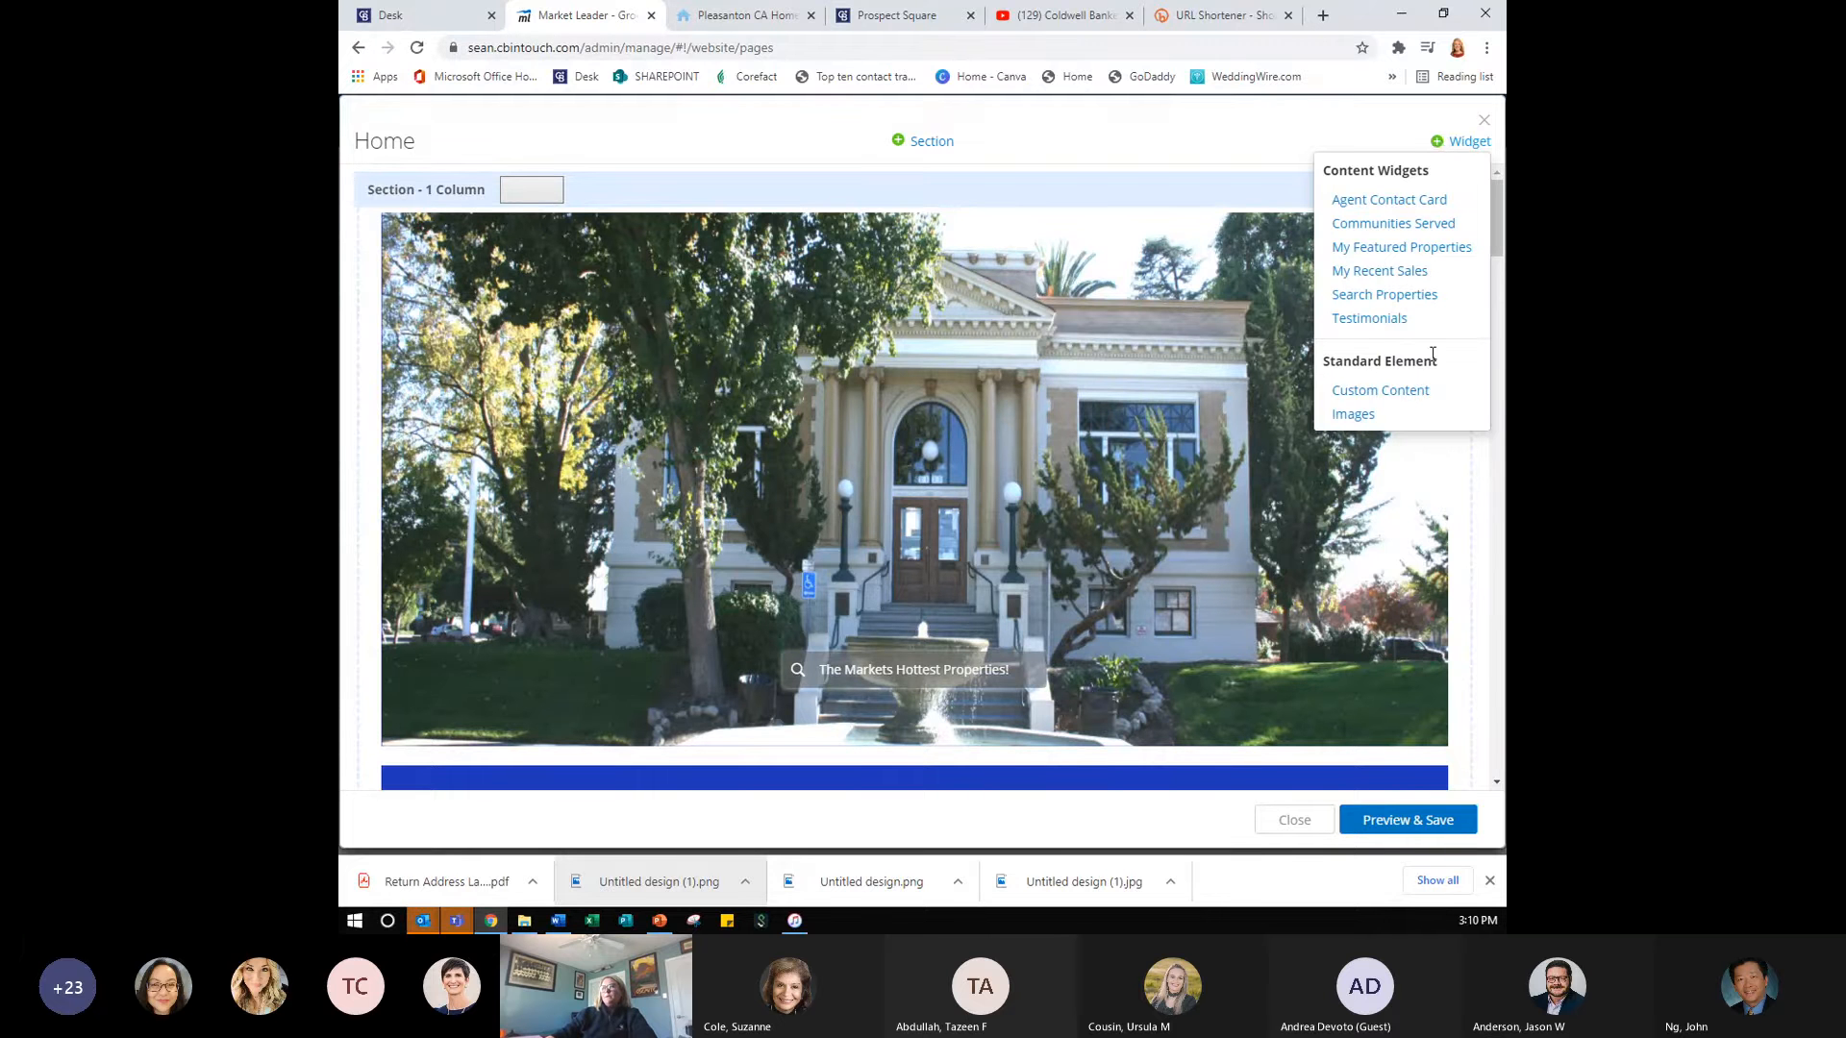
click(1423, 390)
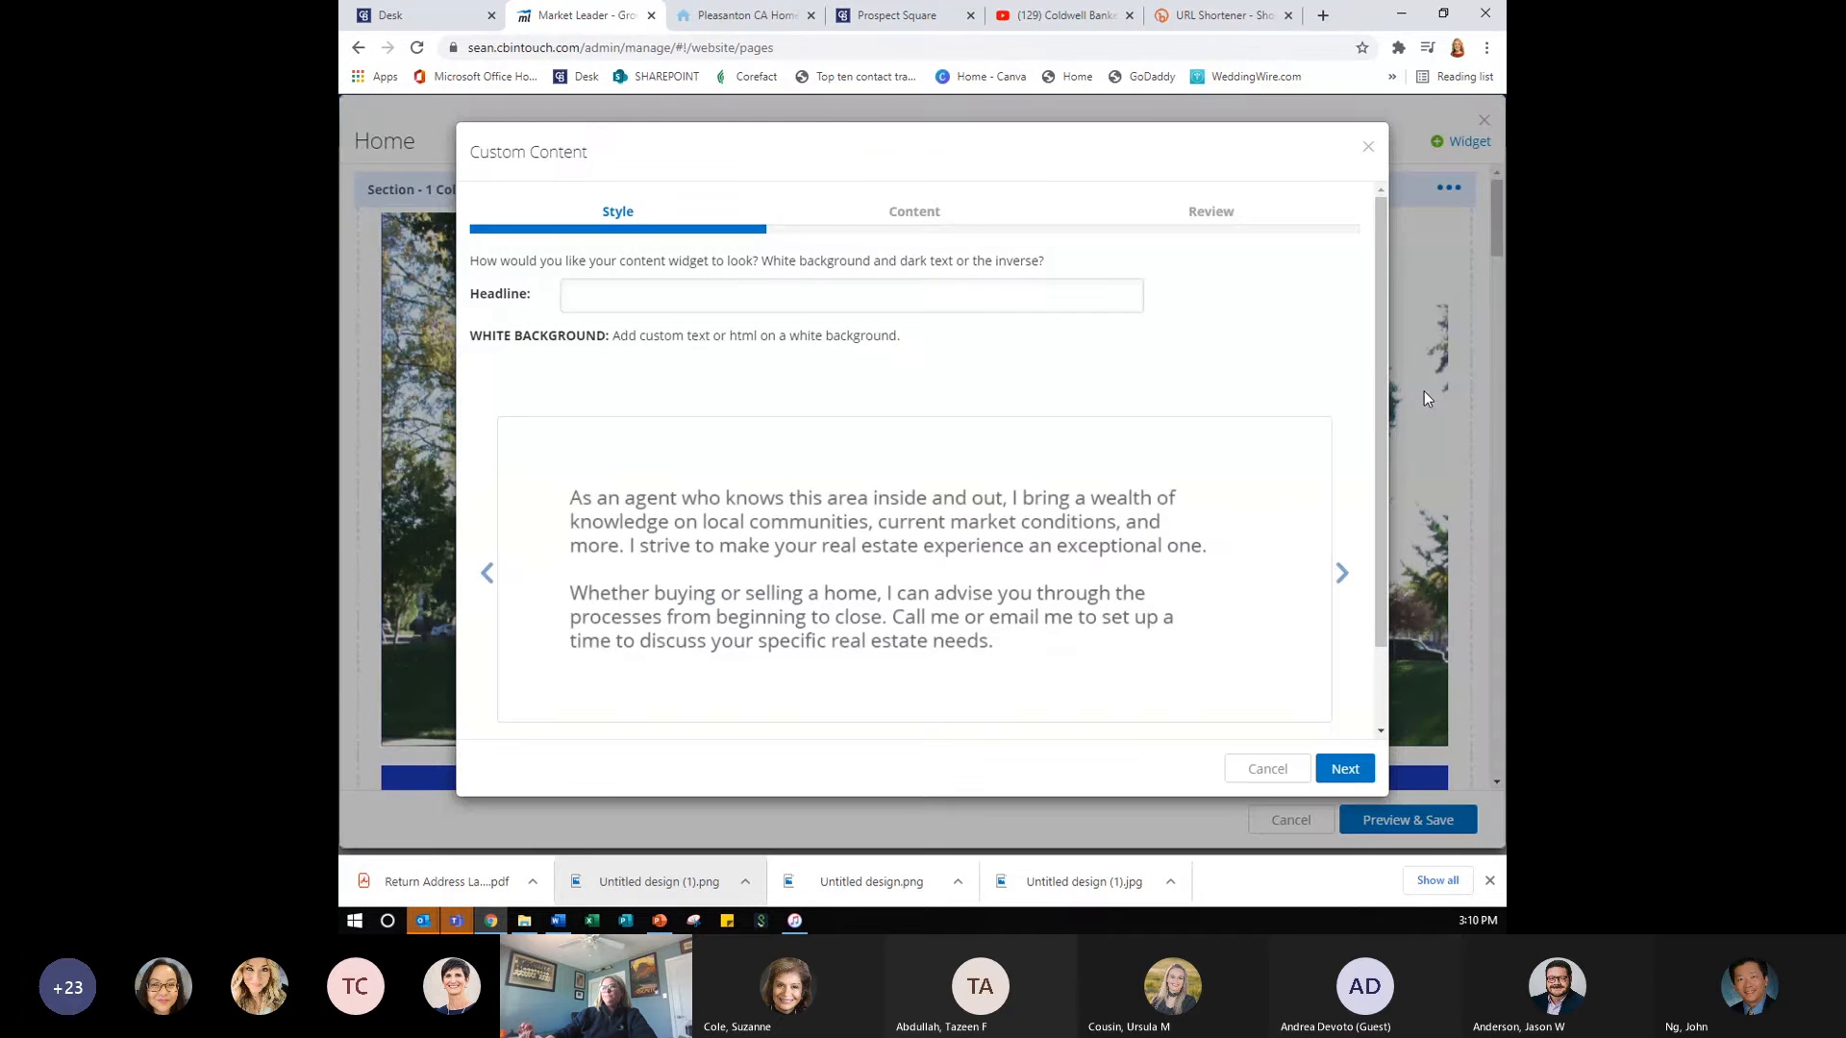
click(781, 291)
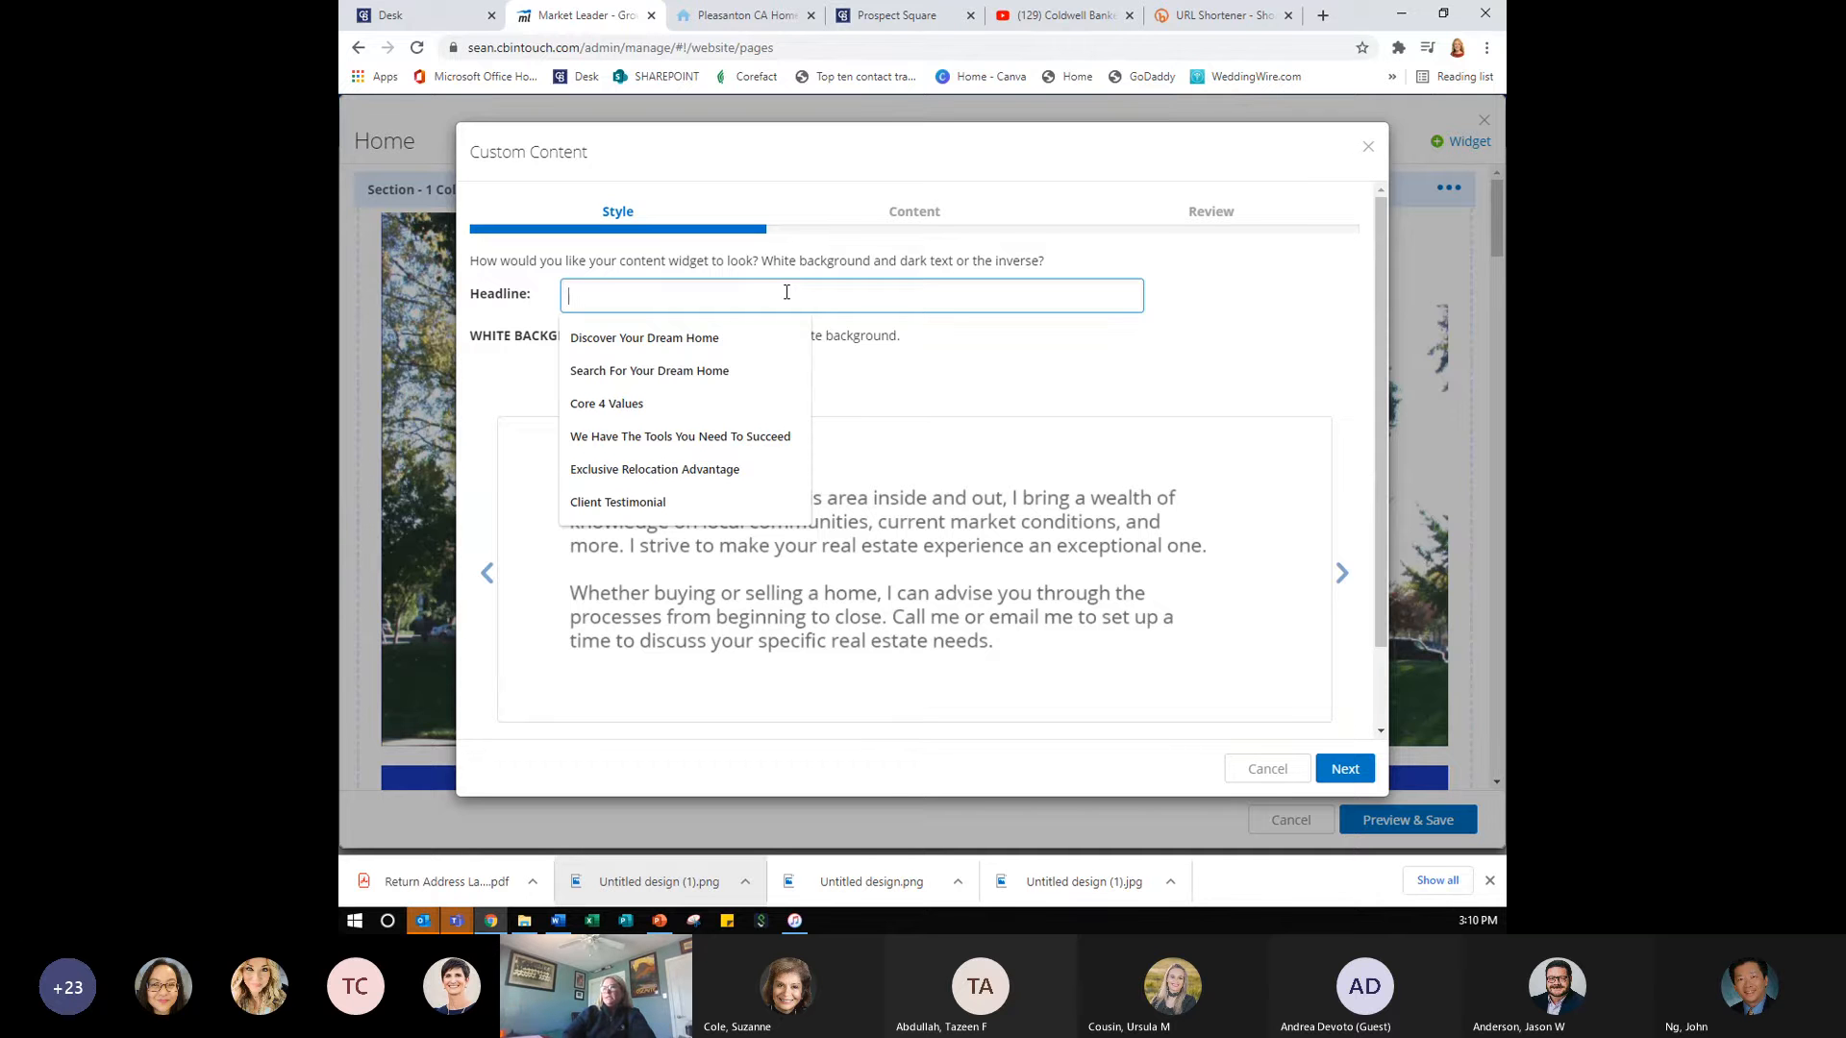
text(This )
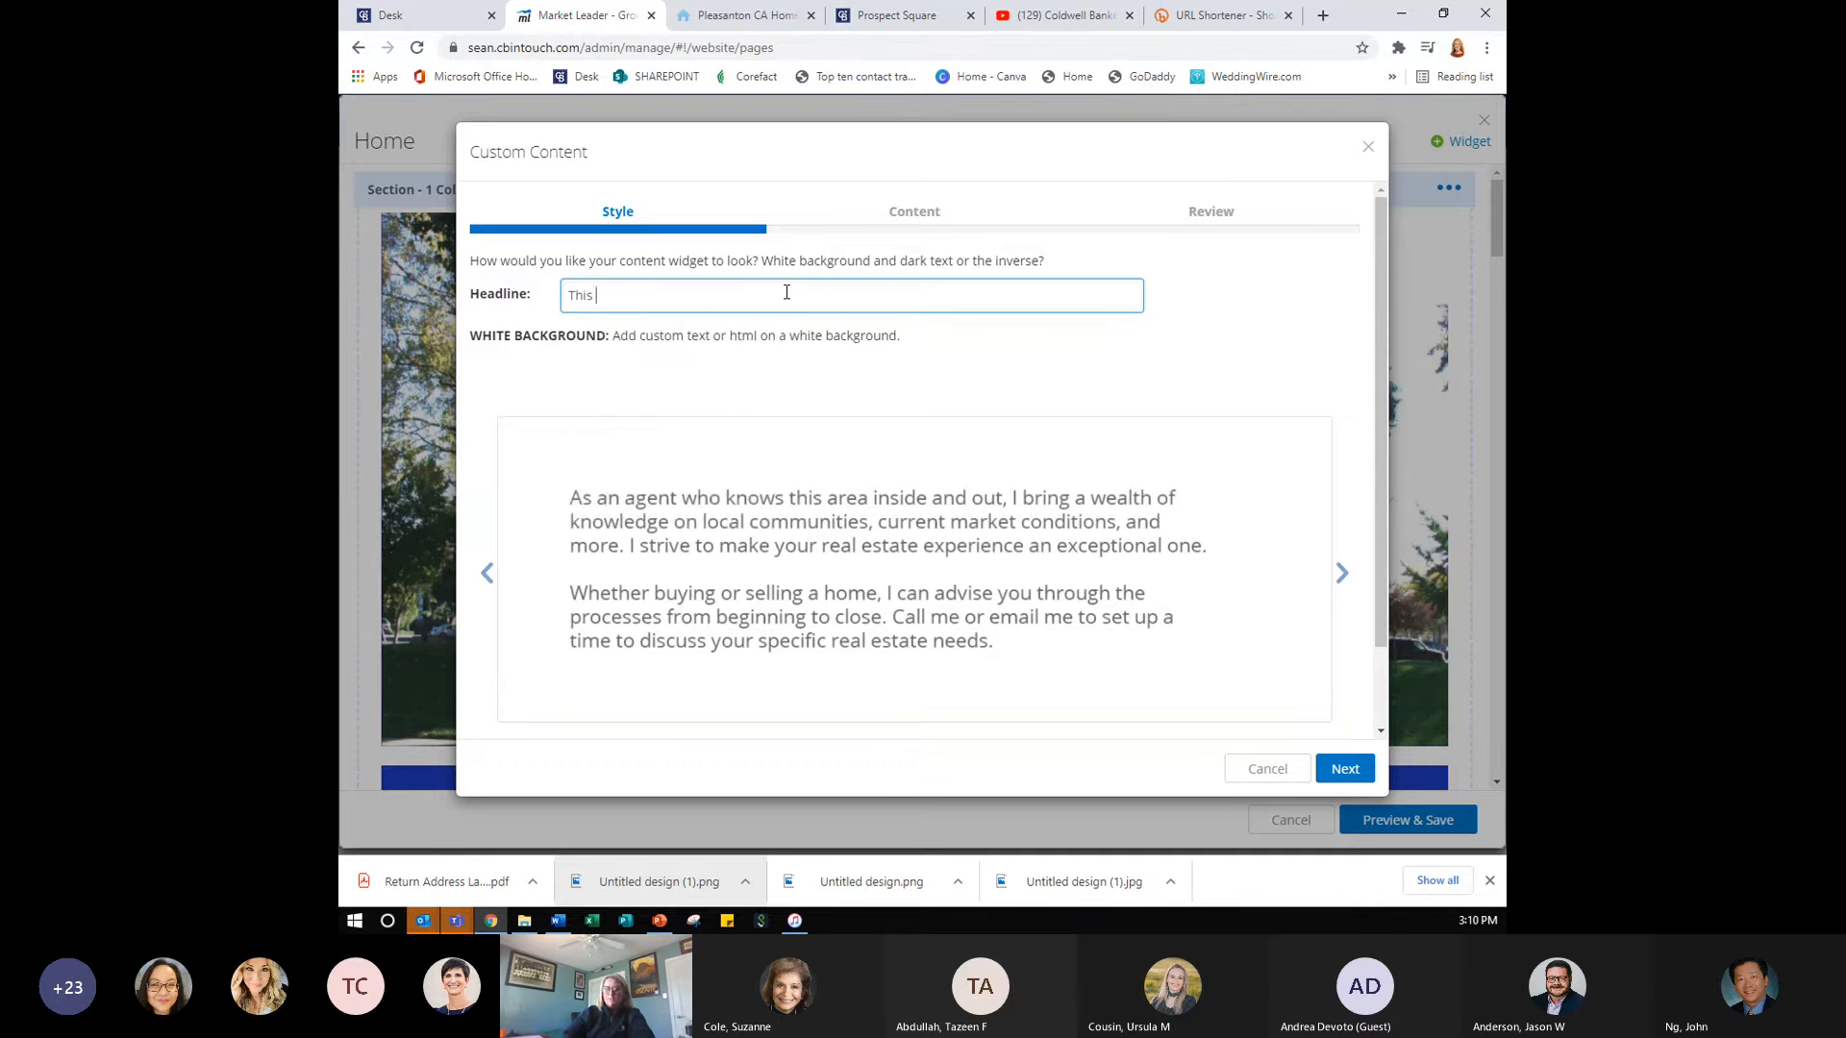
text(Week At Home)
key(BackSpace)
text(me North)
key(BackSpace)
key(BackSpace)
key(BackSpace)
key(BackSpace)
key(BackSpace)
key(BackSpace)
key(BackSpace)
key(BackSpace)
key(BackSpace)
key(BackSpace)
key(BackSpace)
key(BackSpace)
key(BackSpace)
key(BackSpace)
key(BackSpace)
- Set the widget's headline to "CB Commercial", keep the white background style and continue to its content
text(CB Commercial)
scroll(902, 527, down, 1)
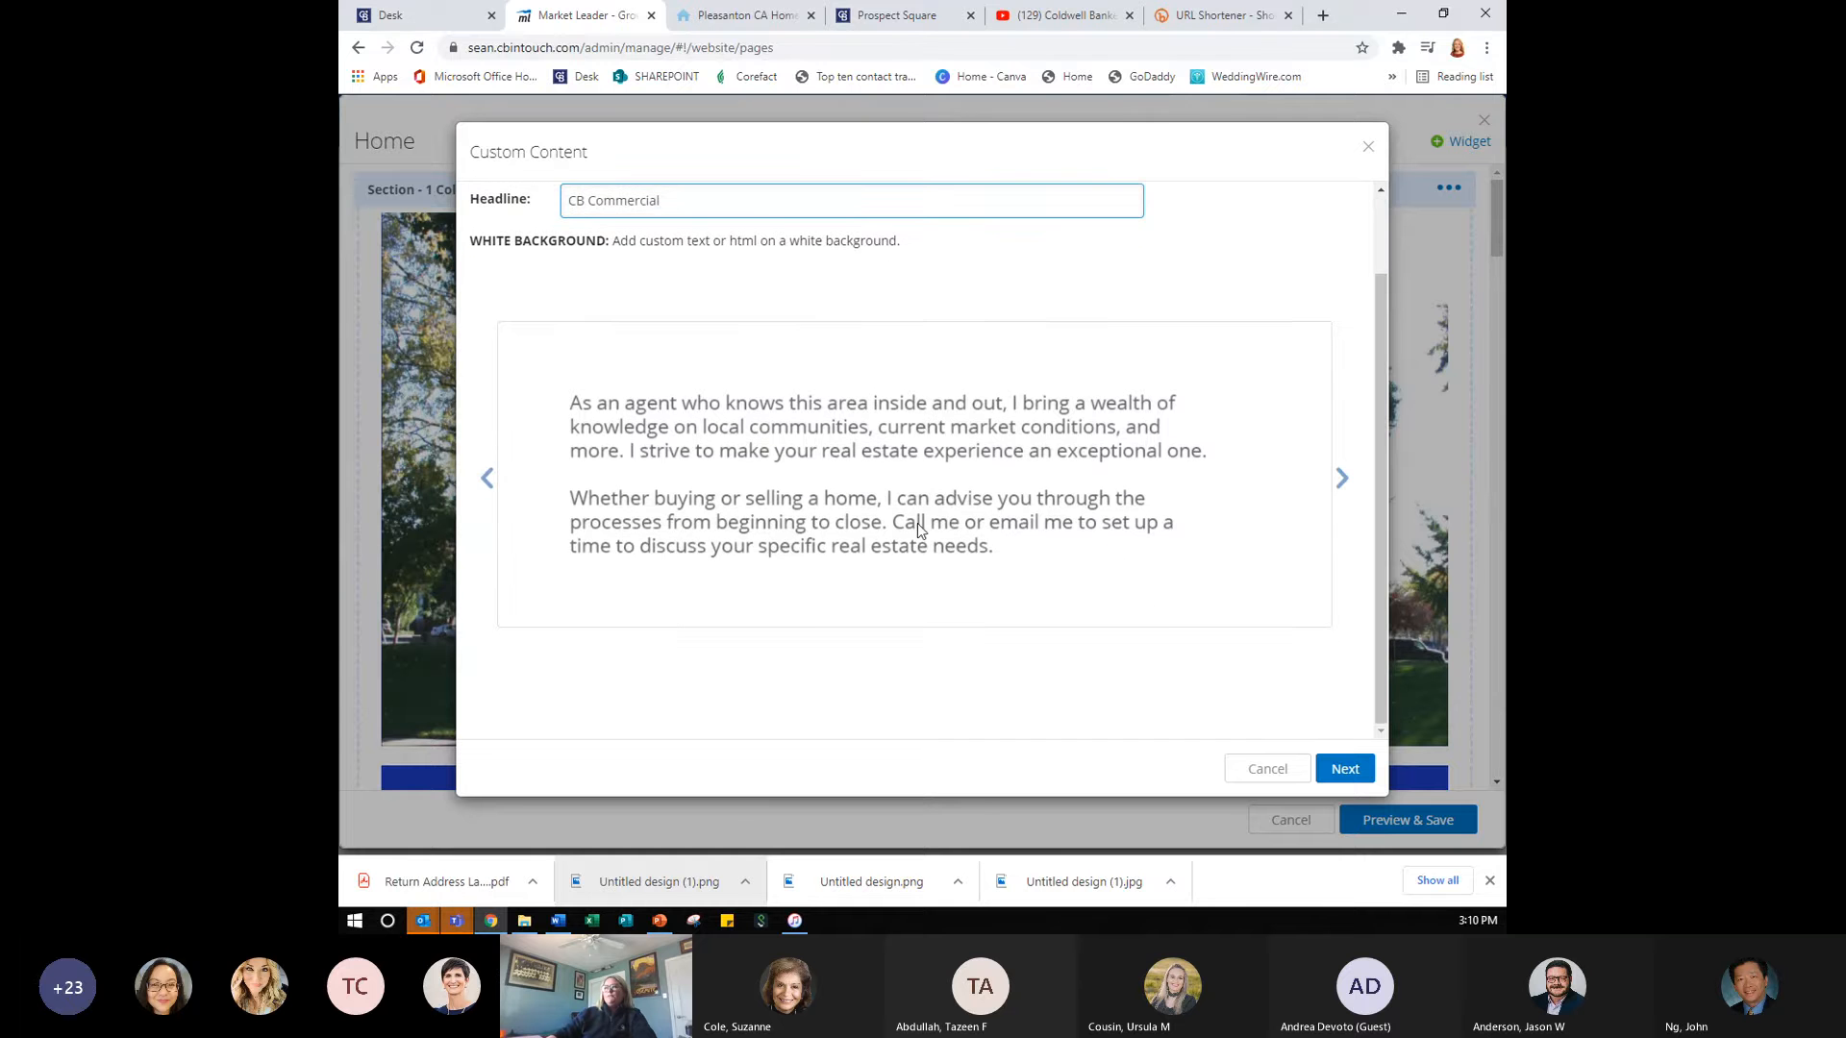
click(1343, 479)
click(1344, 480)
click(1344, 480)
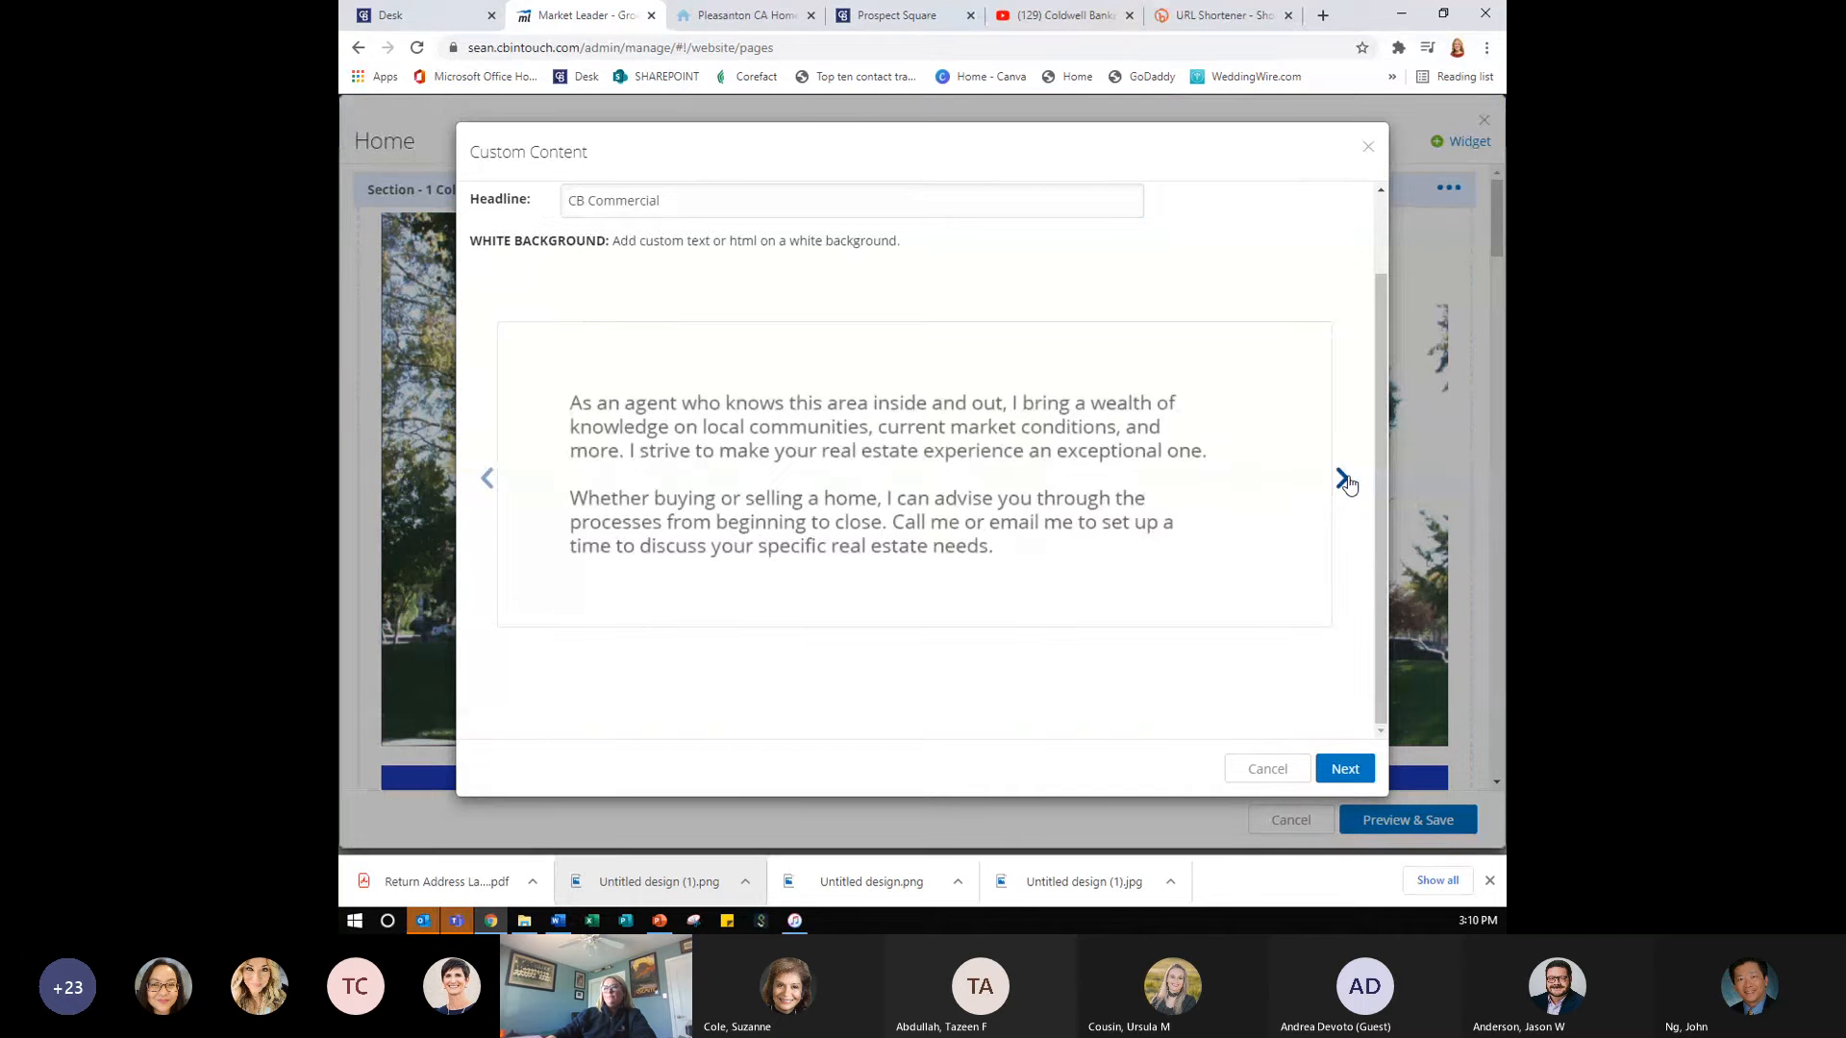
click(1346, 769)
click(848, 389)
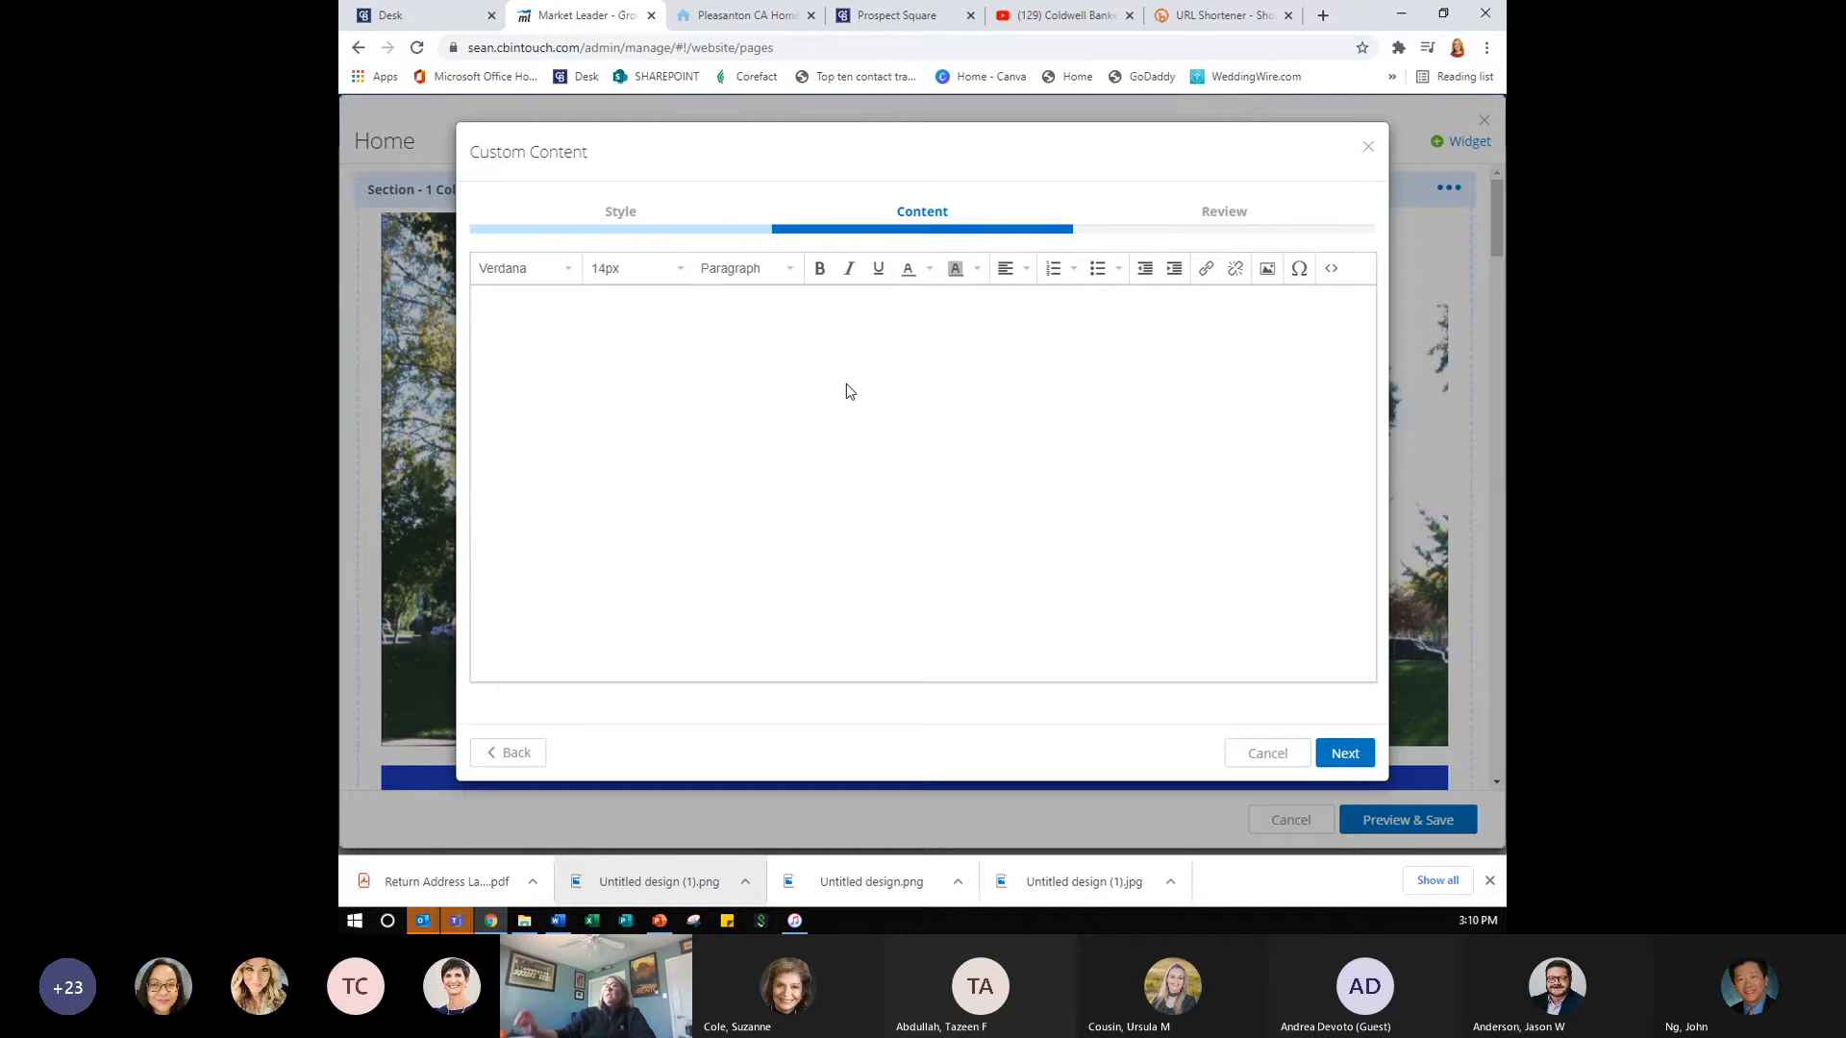
- Switch to YouTube and open the embed code of the Coldwell Banker "2020 Advertising Campaign" Extended Cut video
click(1078, 23)
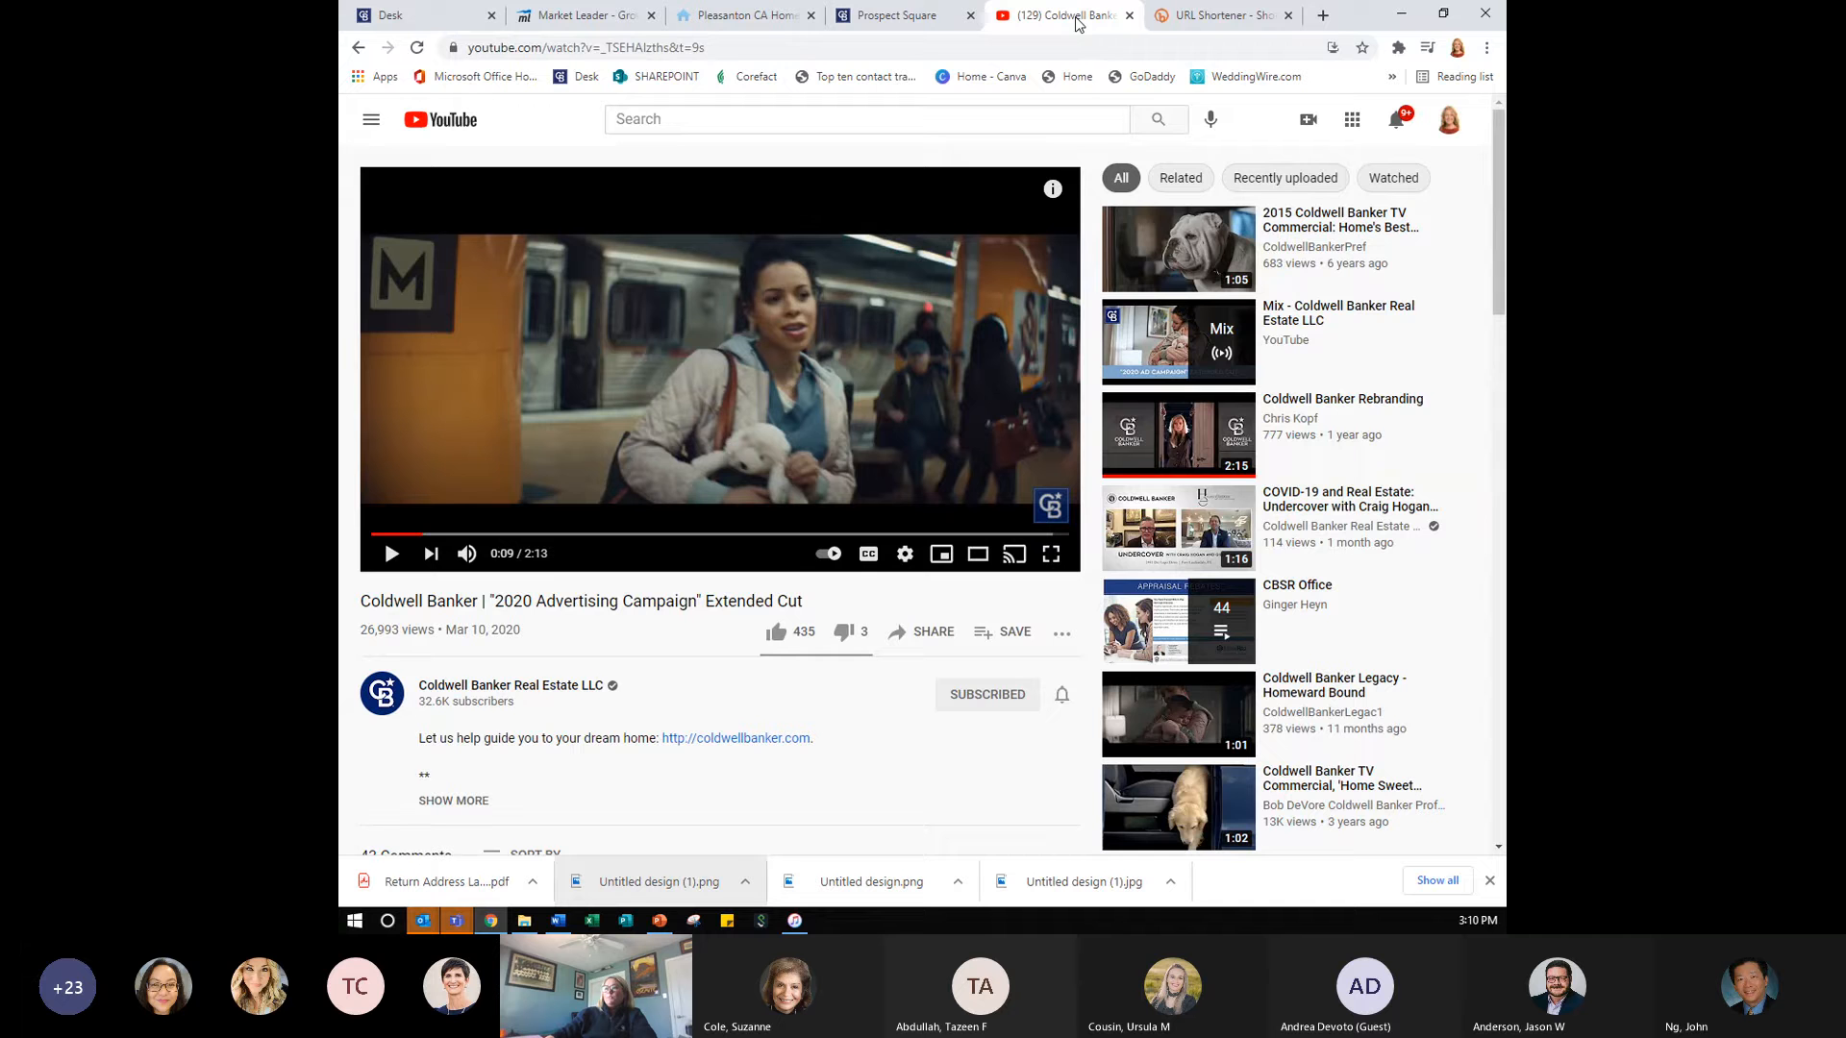
click(568, 445)
click(911, 636)
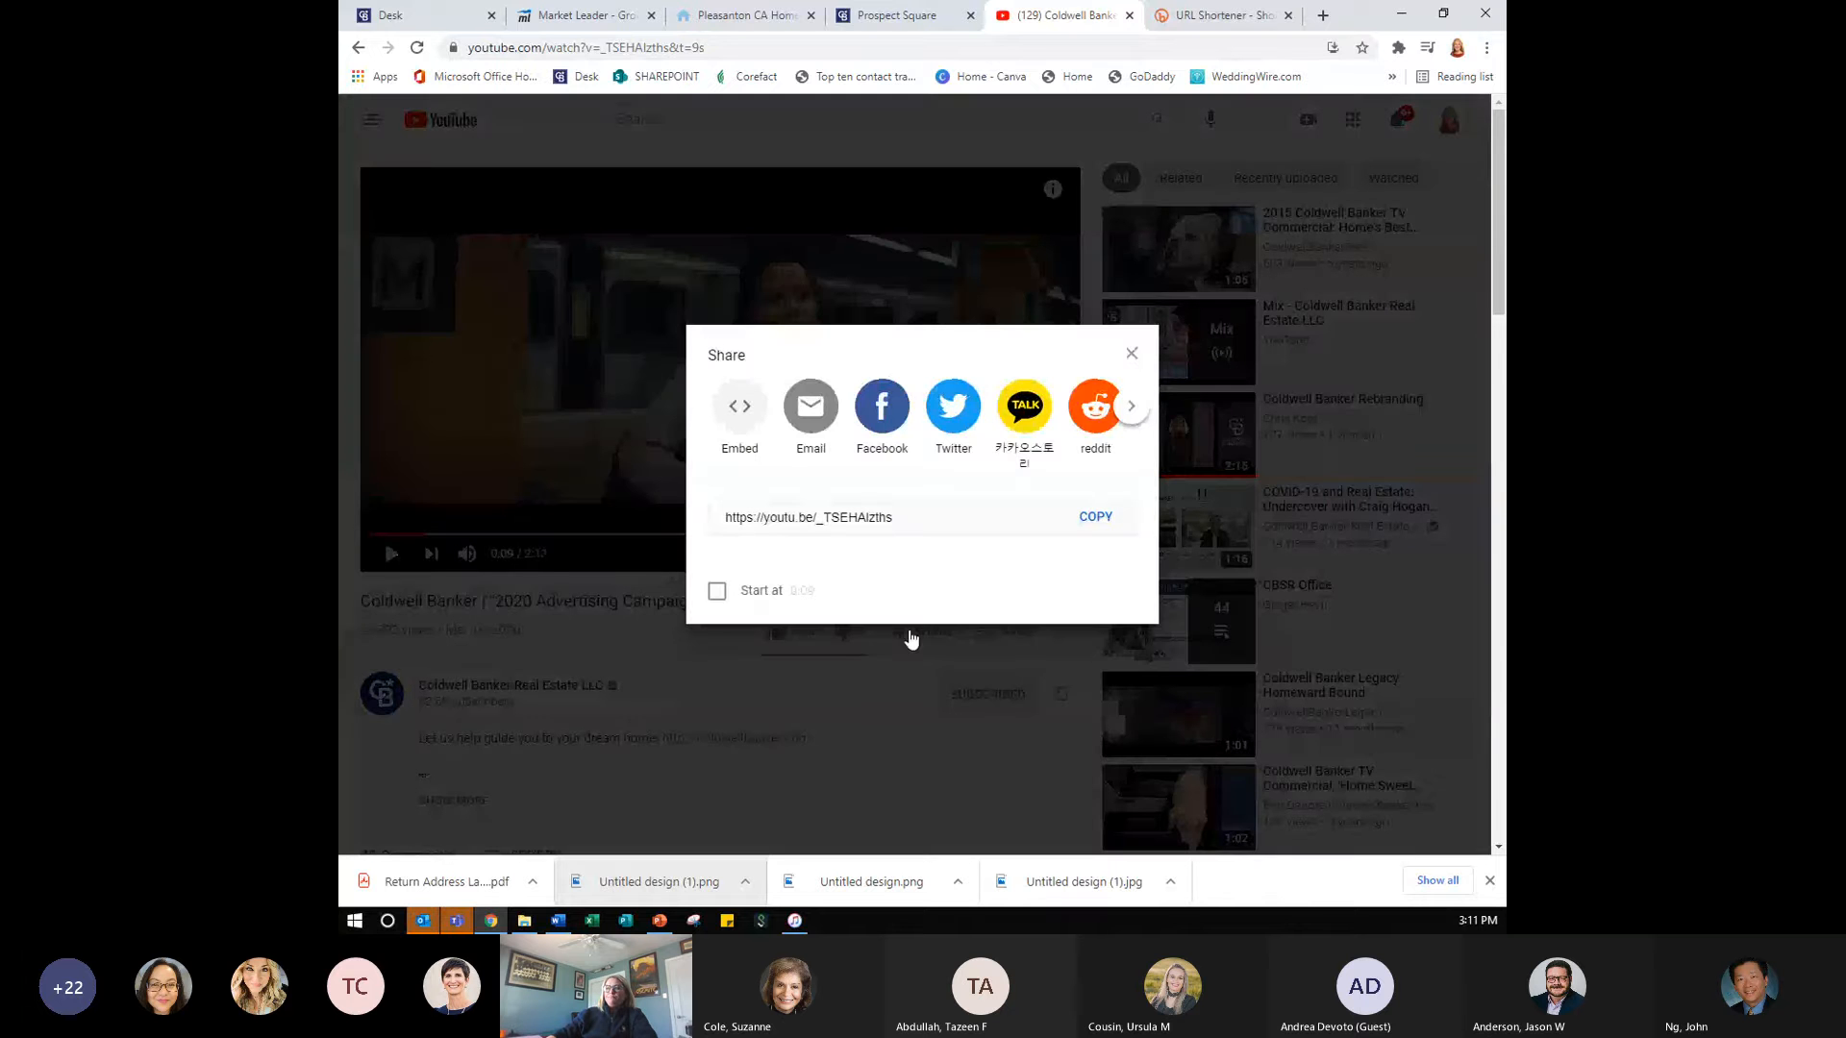
click(742, 408)
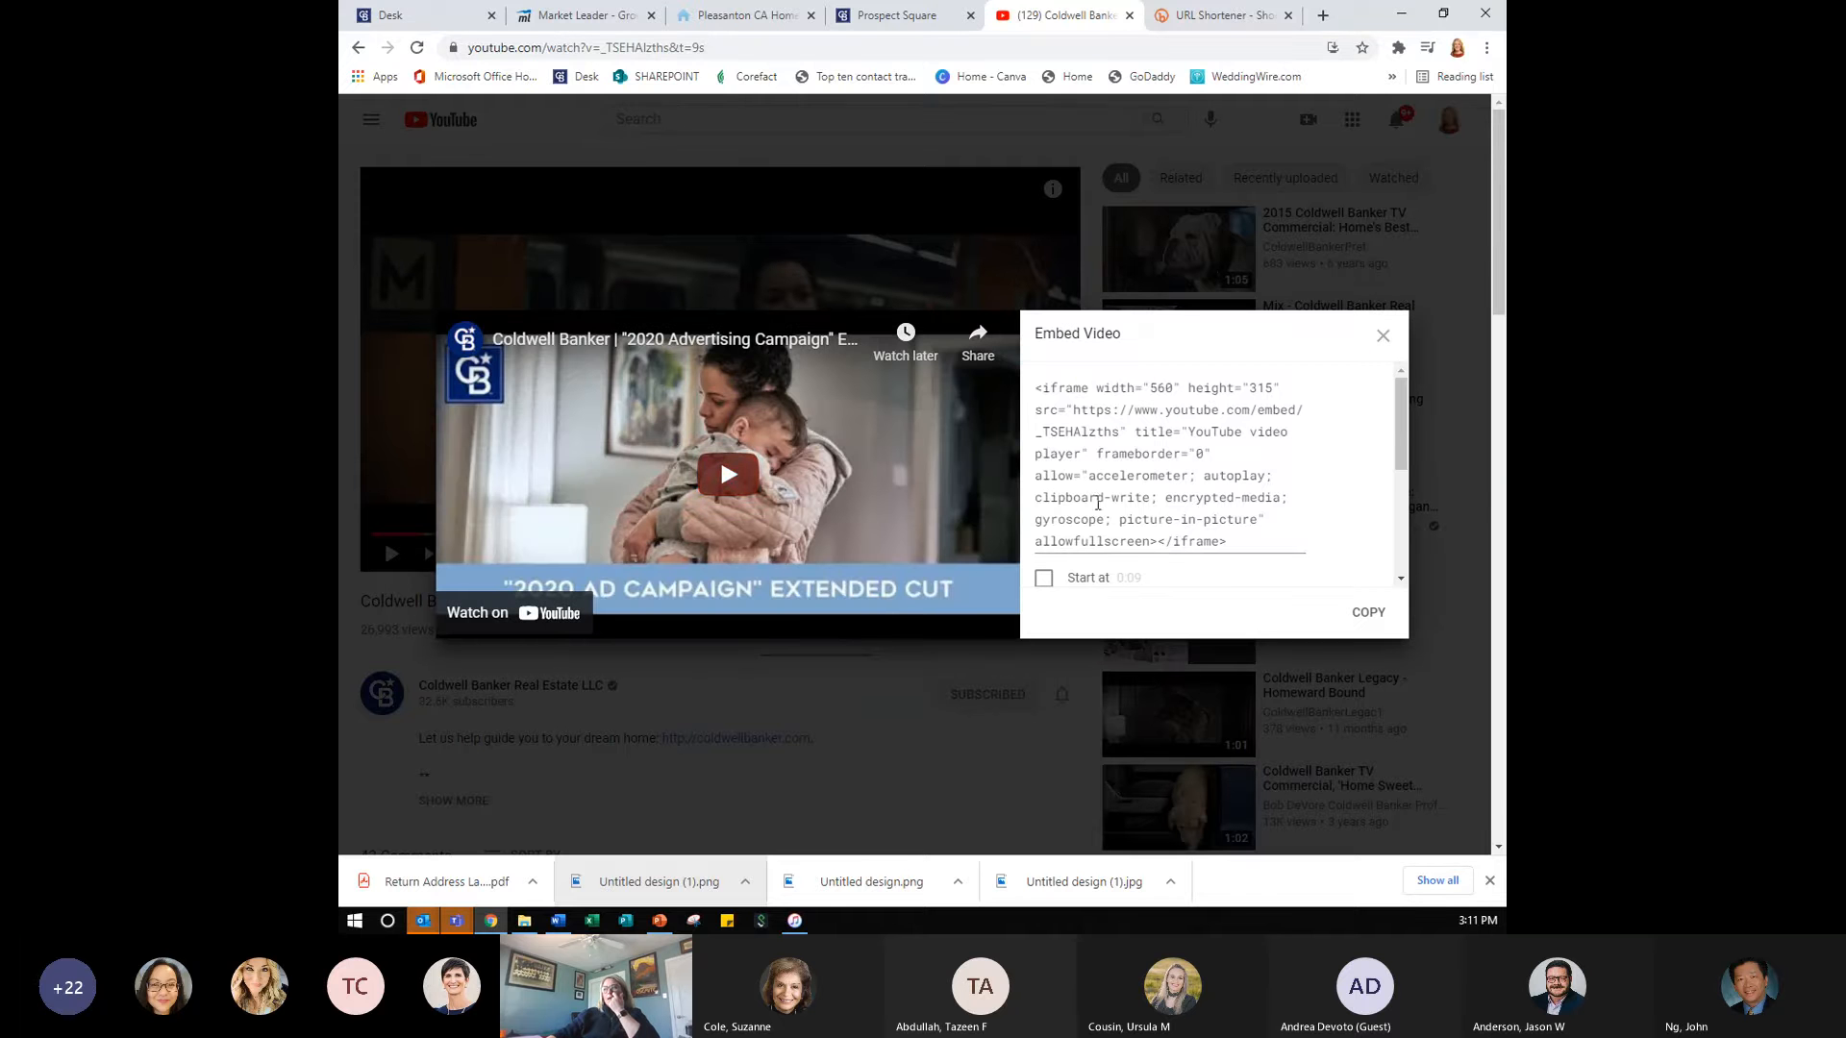
- Examine the video's embed options, including the start time, player controls and privacy-enhanced mode
scroll(1178, 437, down, 1)
scroll(1178, 437, down, 5)
scroll(1154, 480, up, 4)
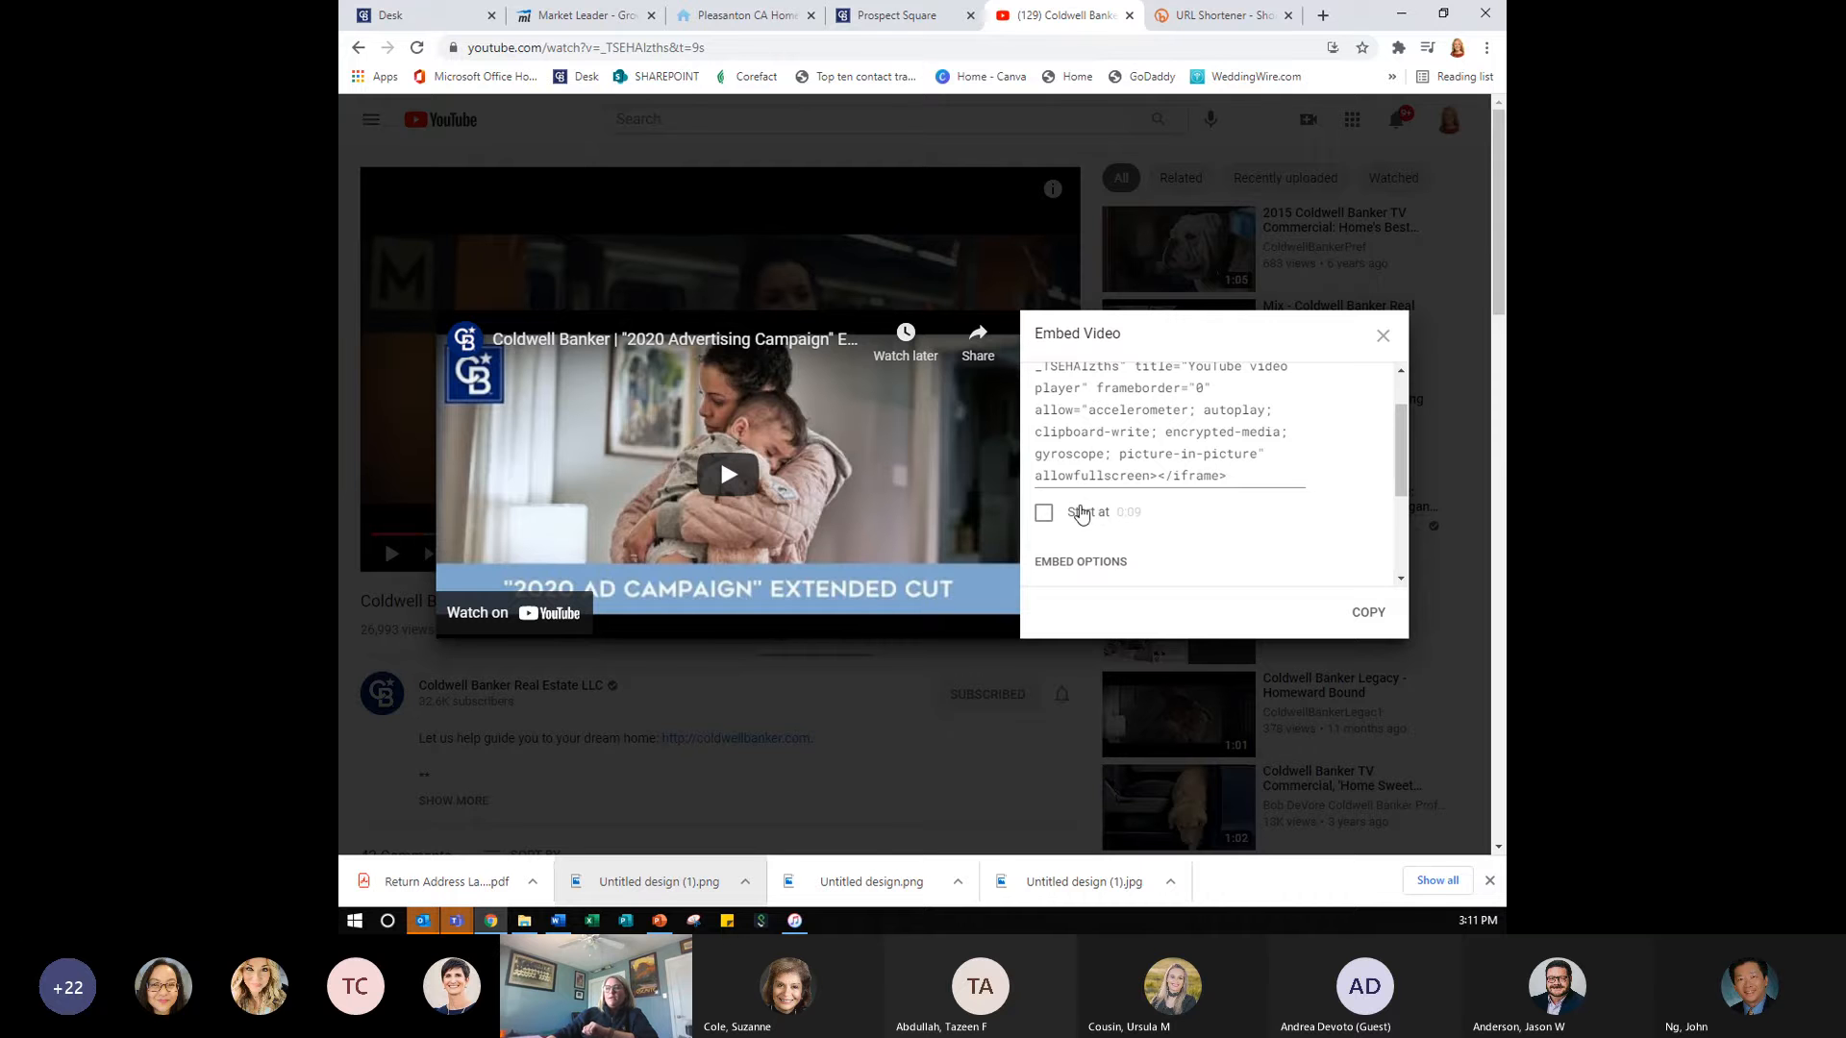
click(1044, 513)
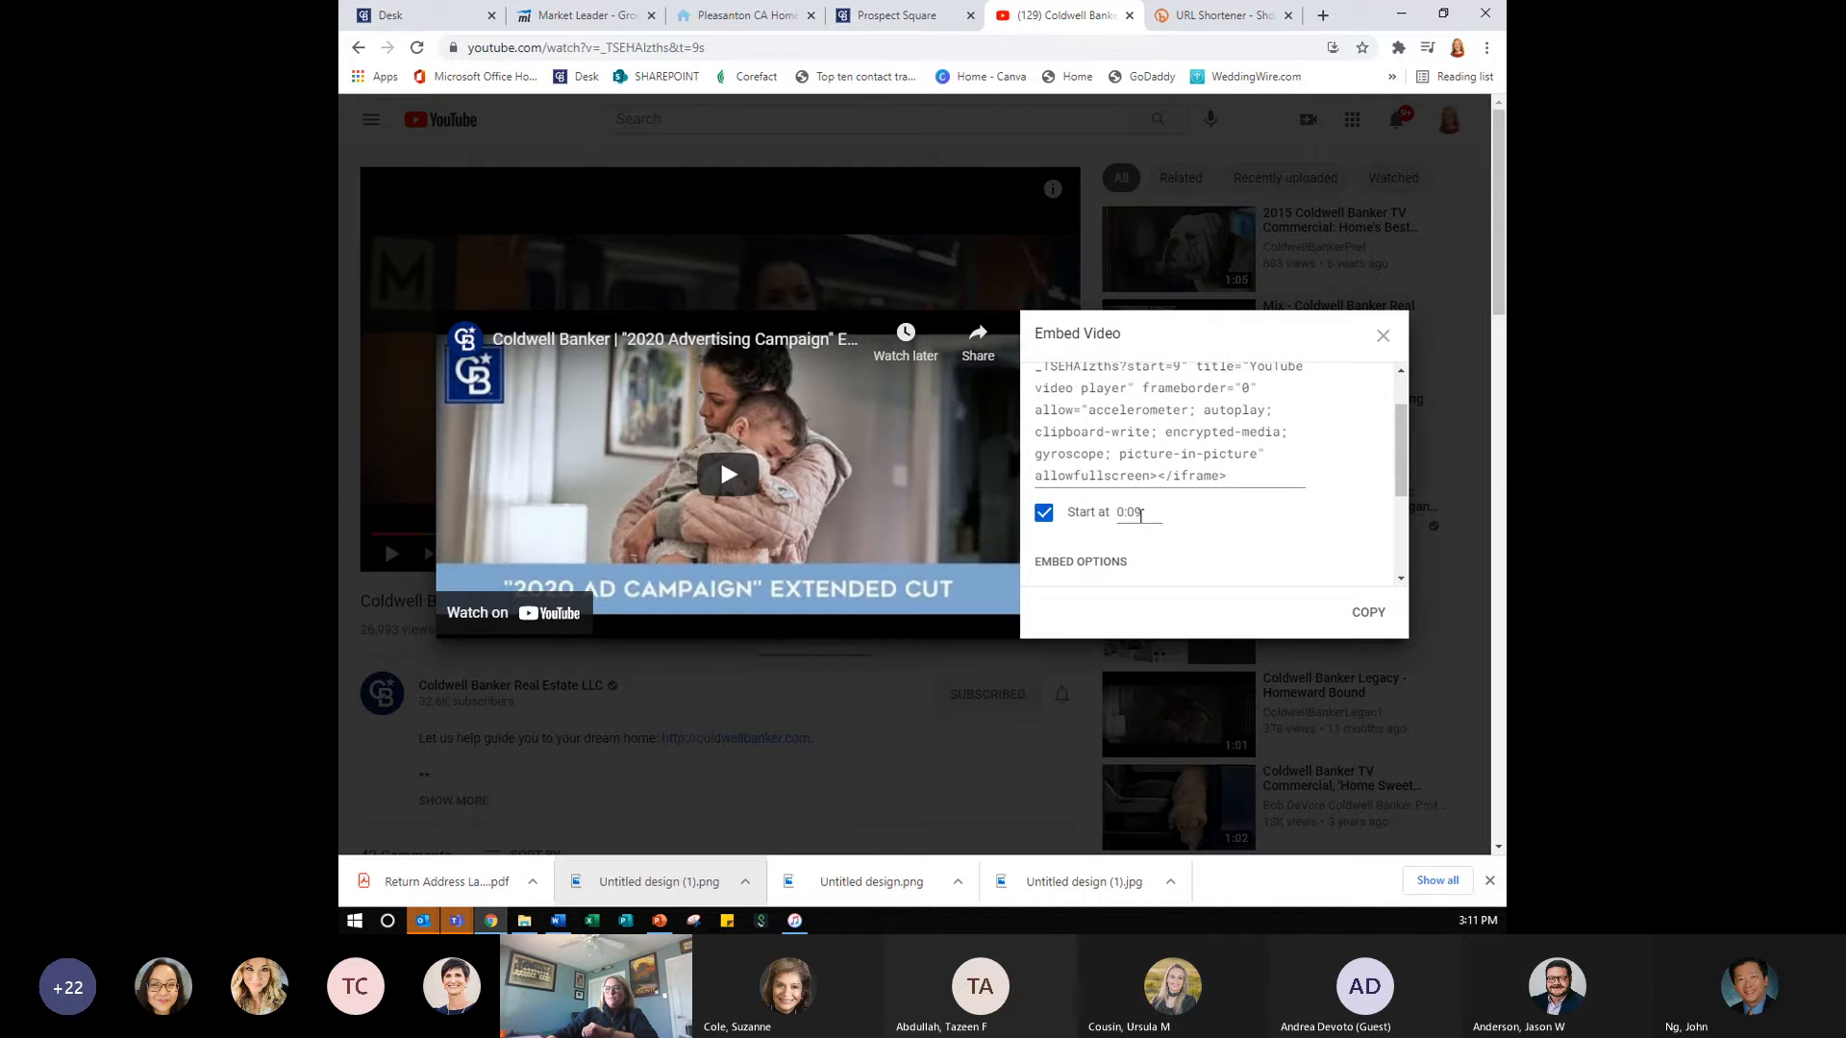
click(1044, 512)
scroll(1308, 503, up, 1)
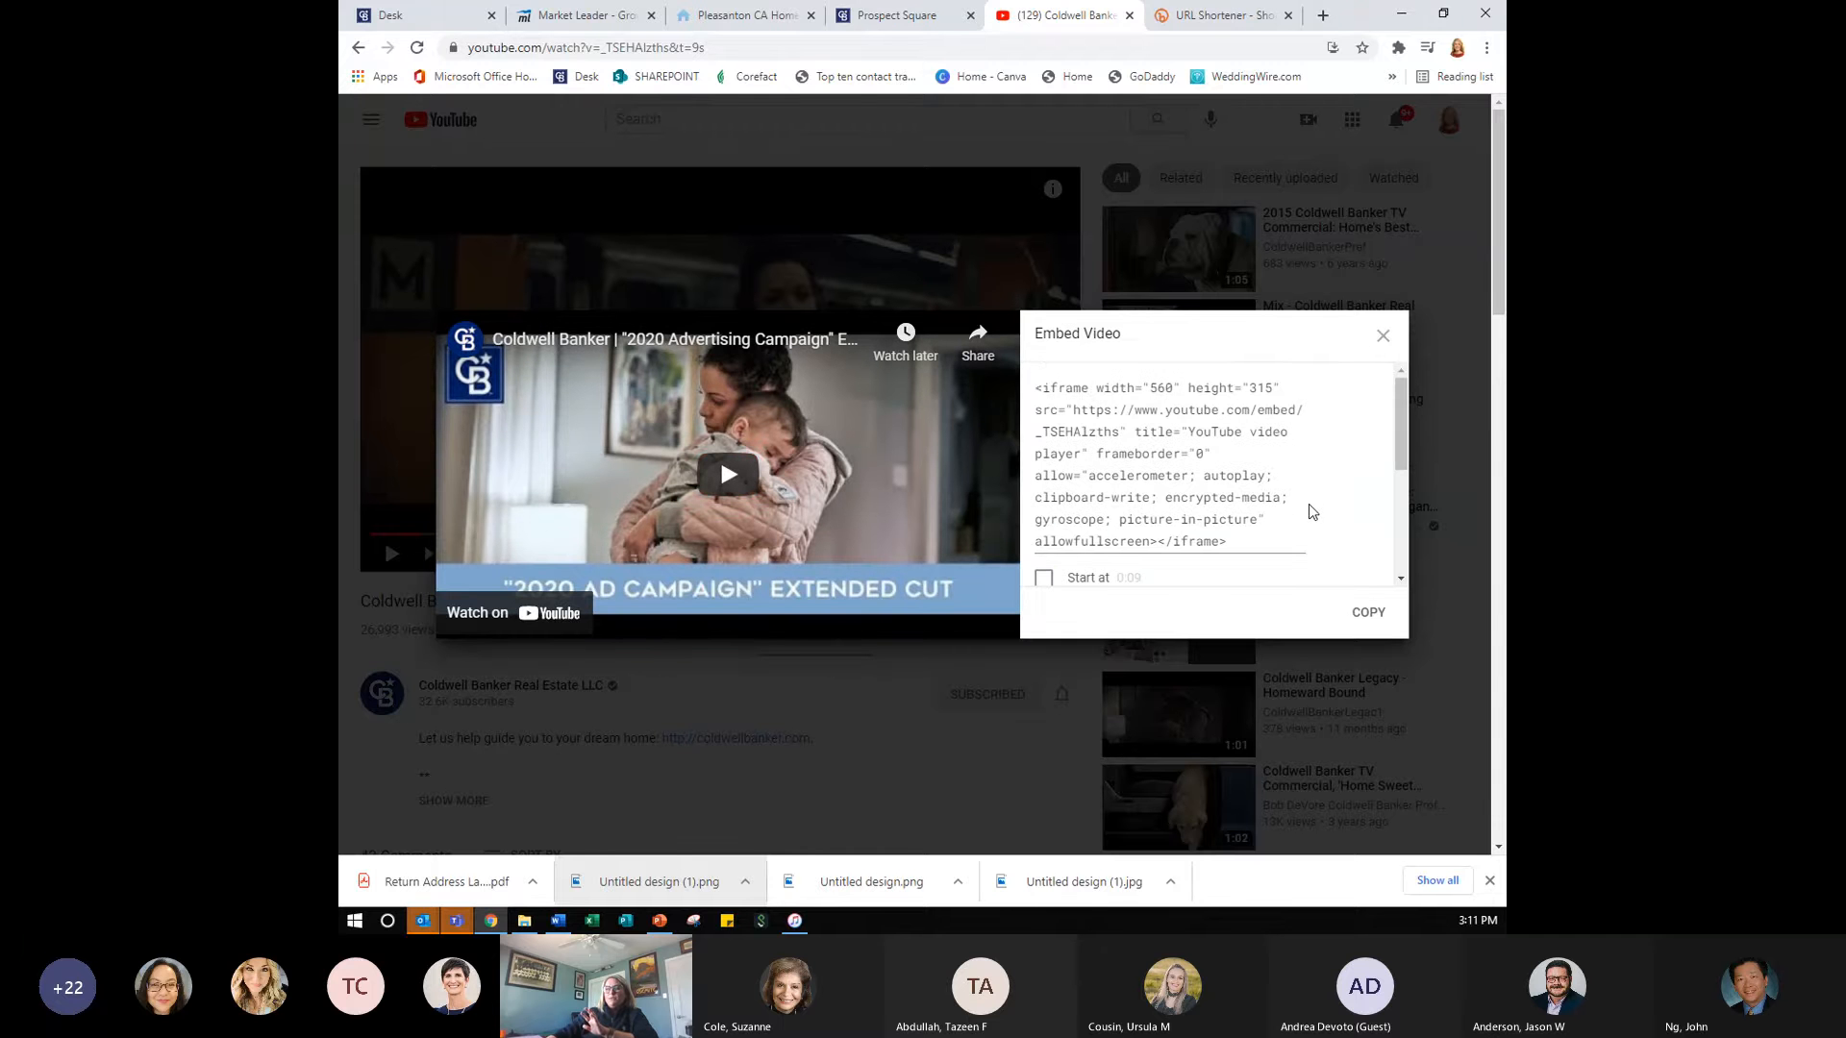
scroll(1308, 506, down, 4)
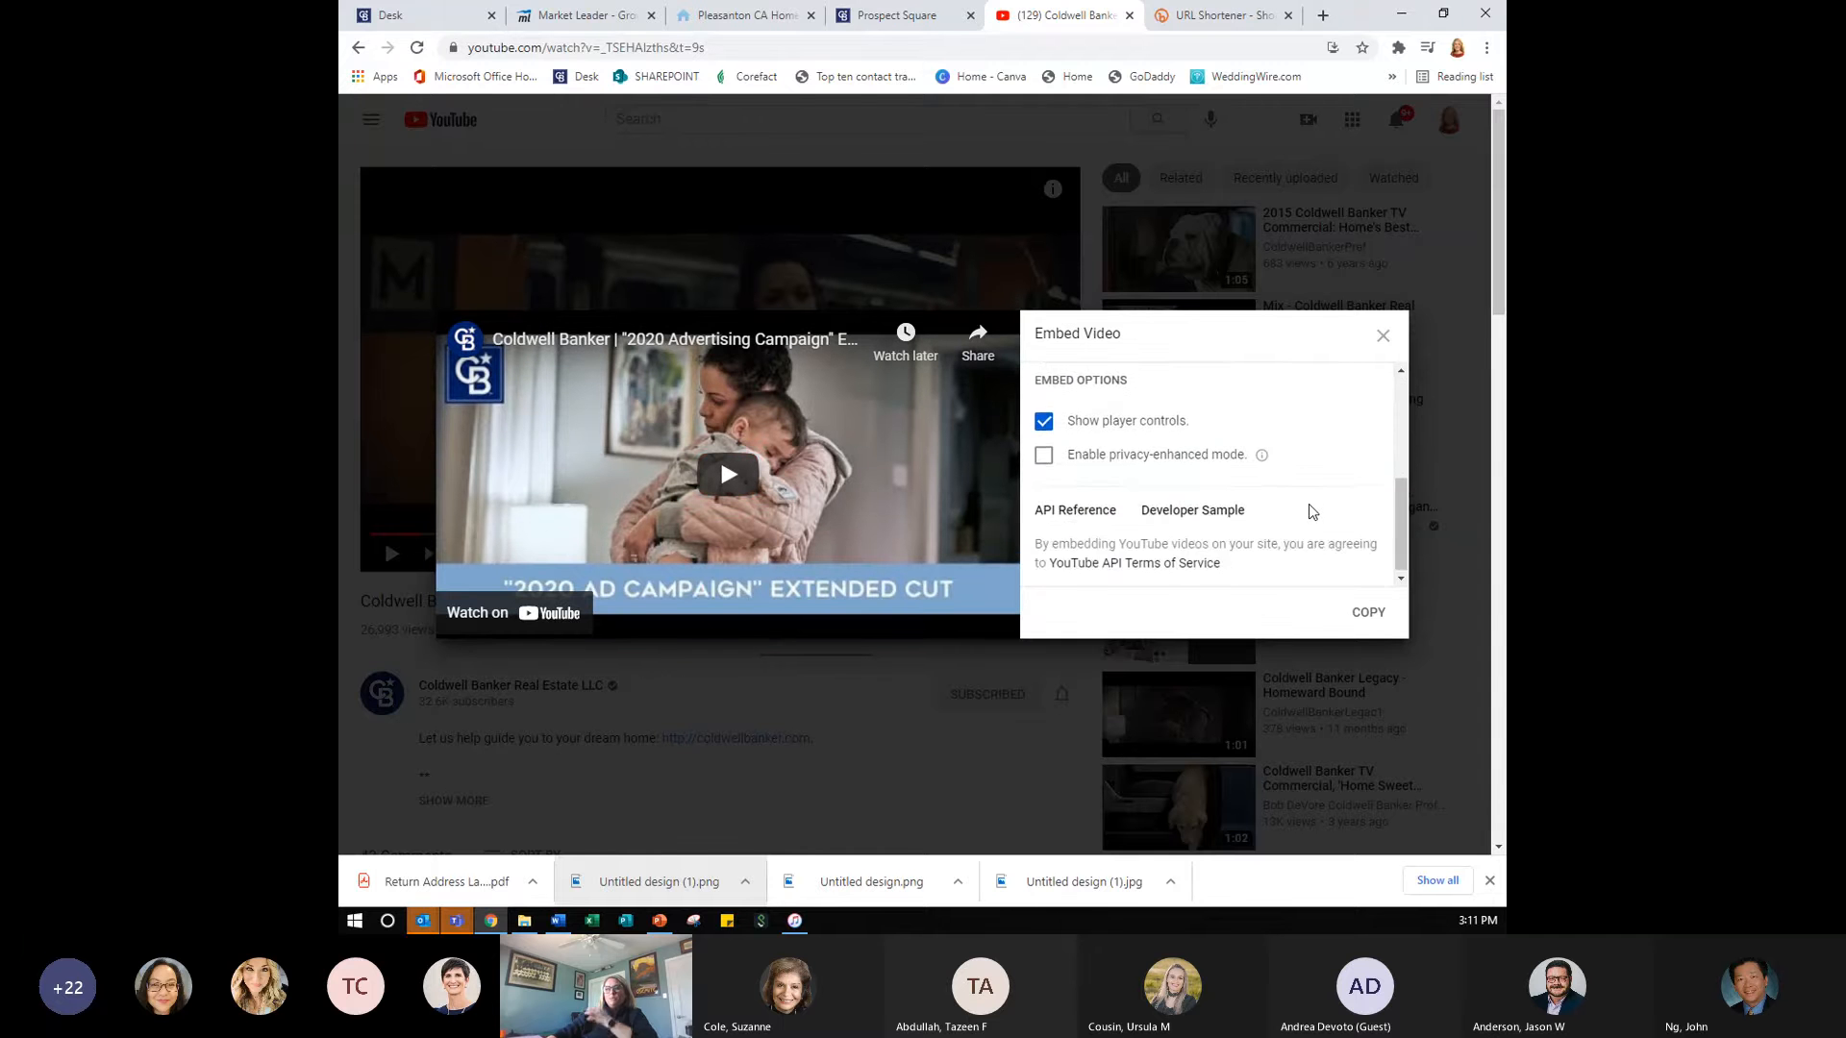
scroll(1308, 504, up, 4)
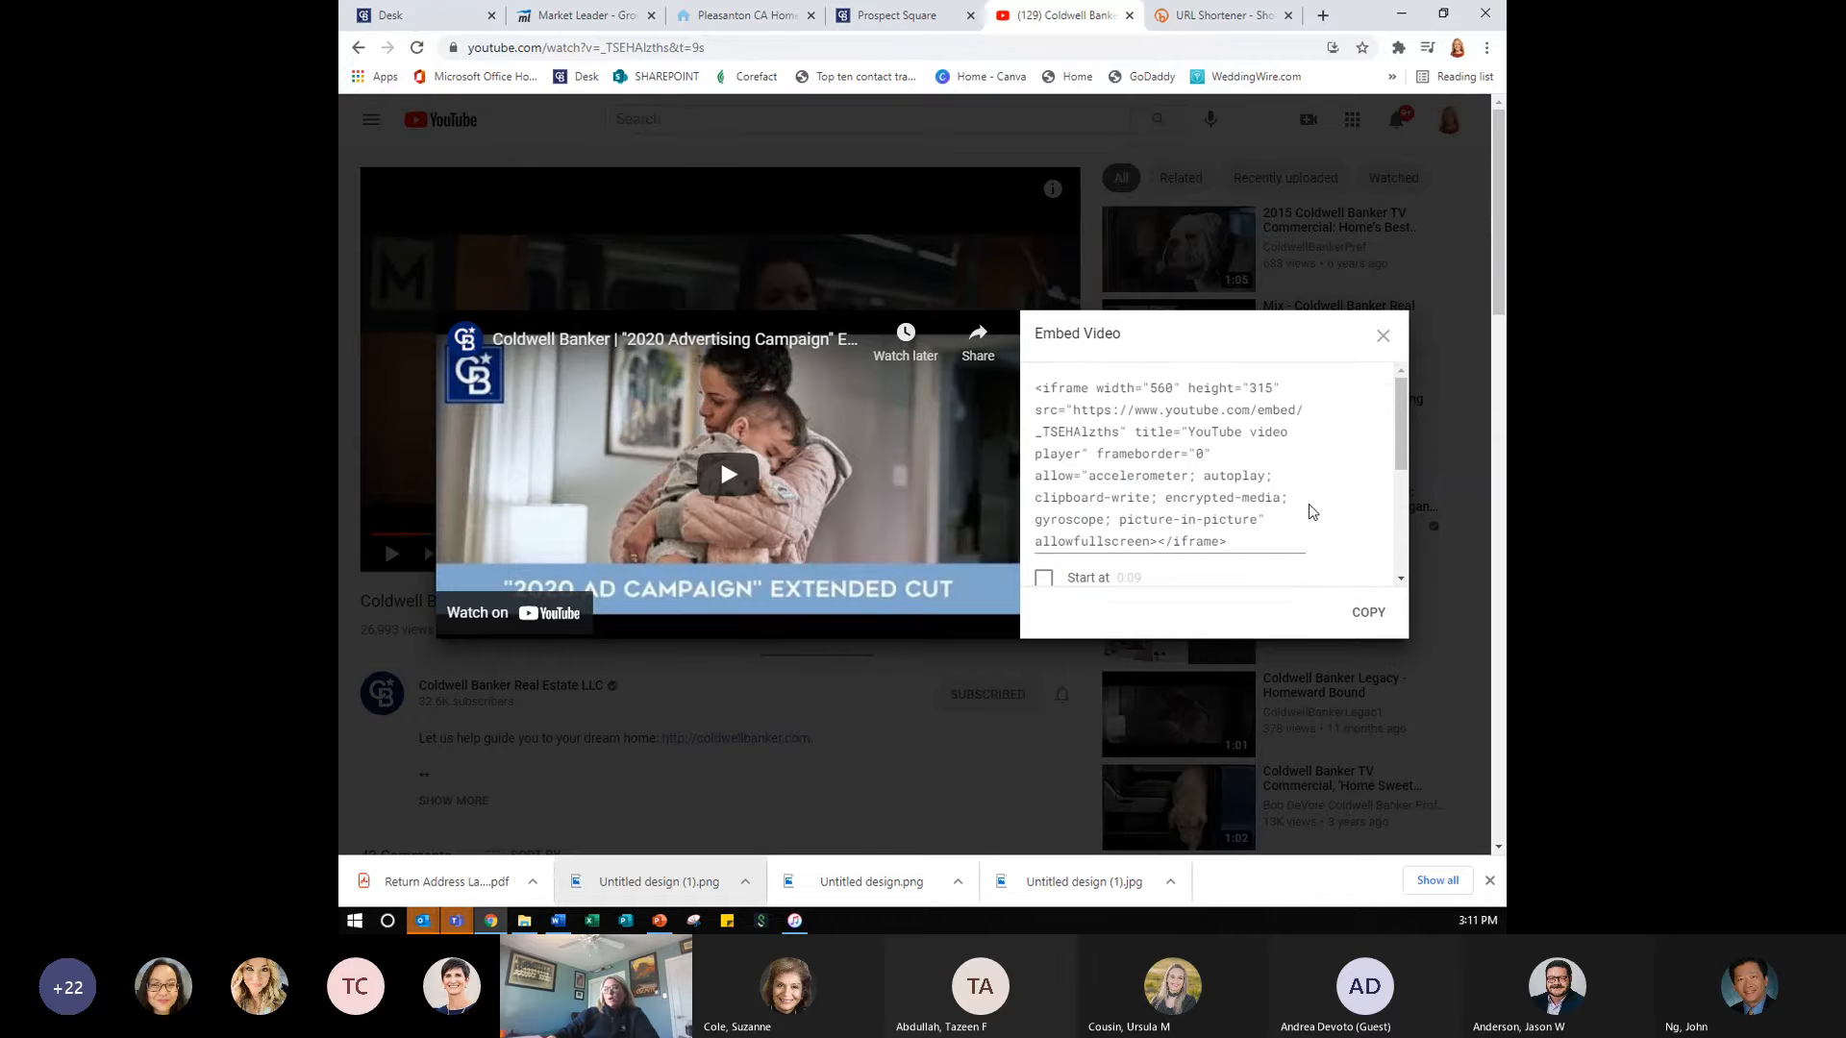
- Copy the video's embed code and insert it into the Custom Content widget's source code in Market Leader
click(1262, 544)
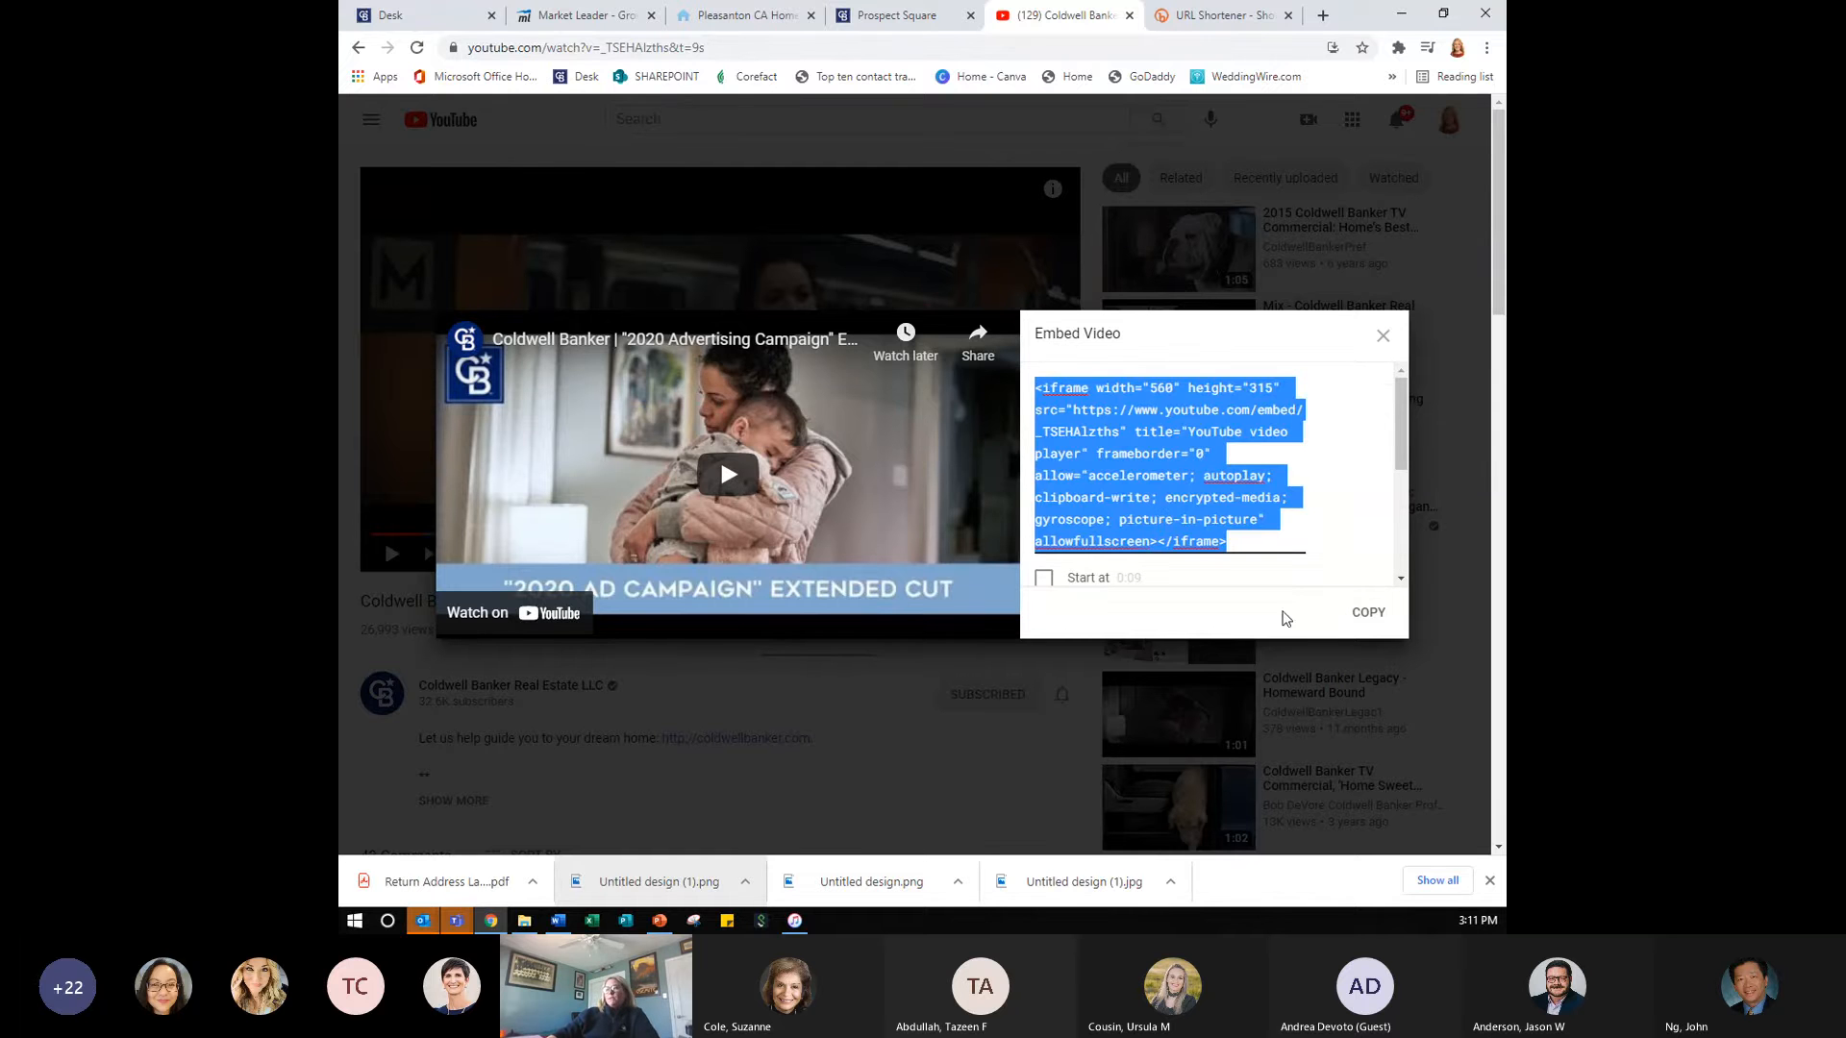
click(1378, 614)
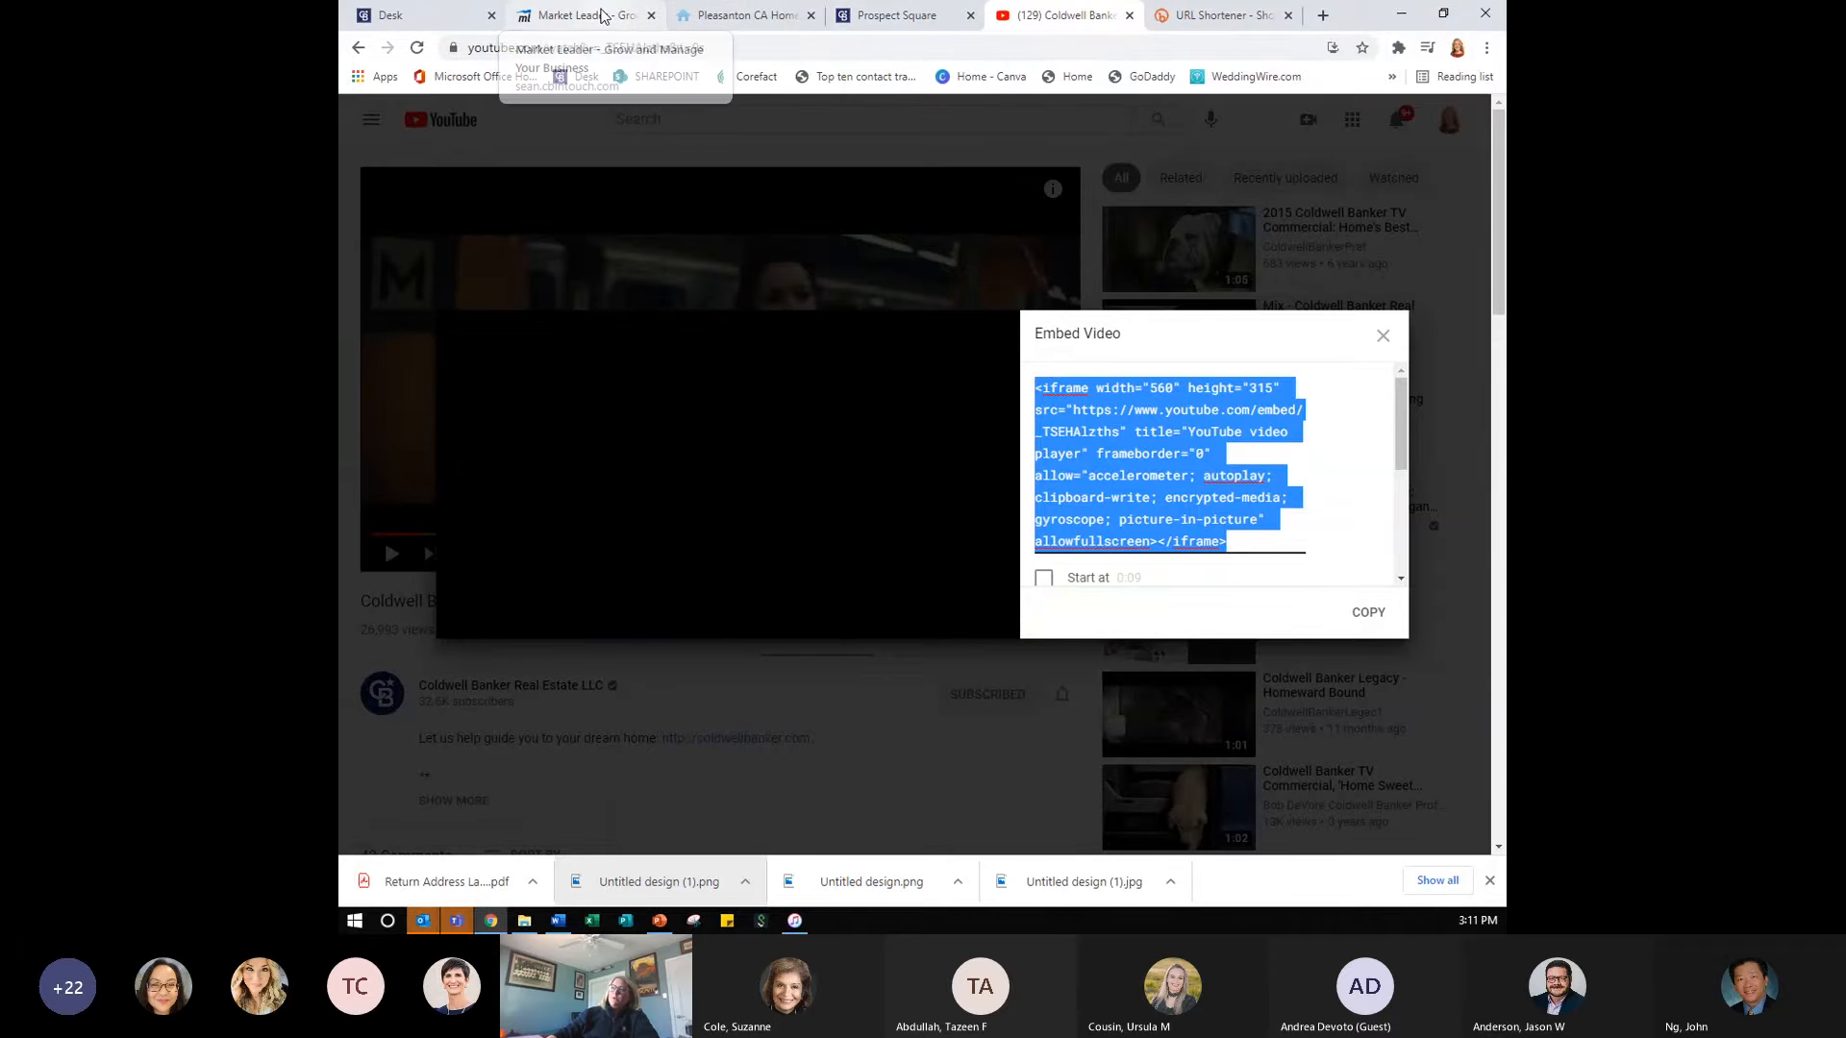
click(604, 16)
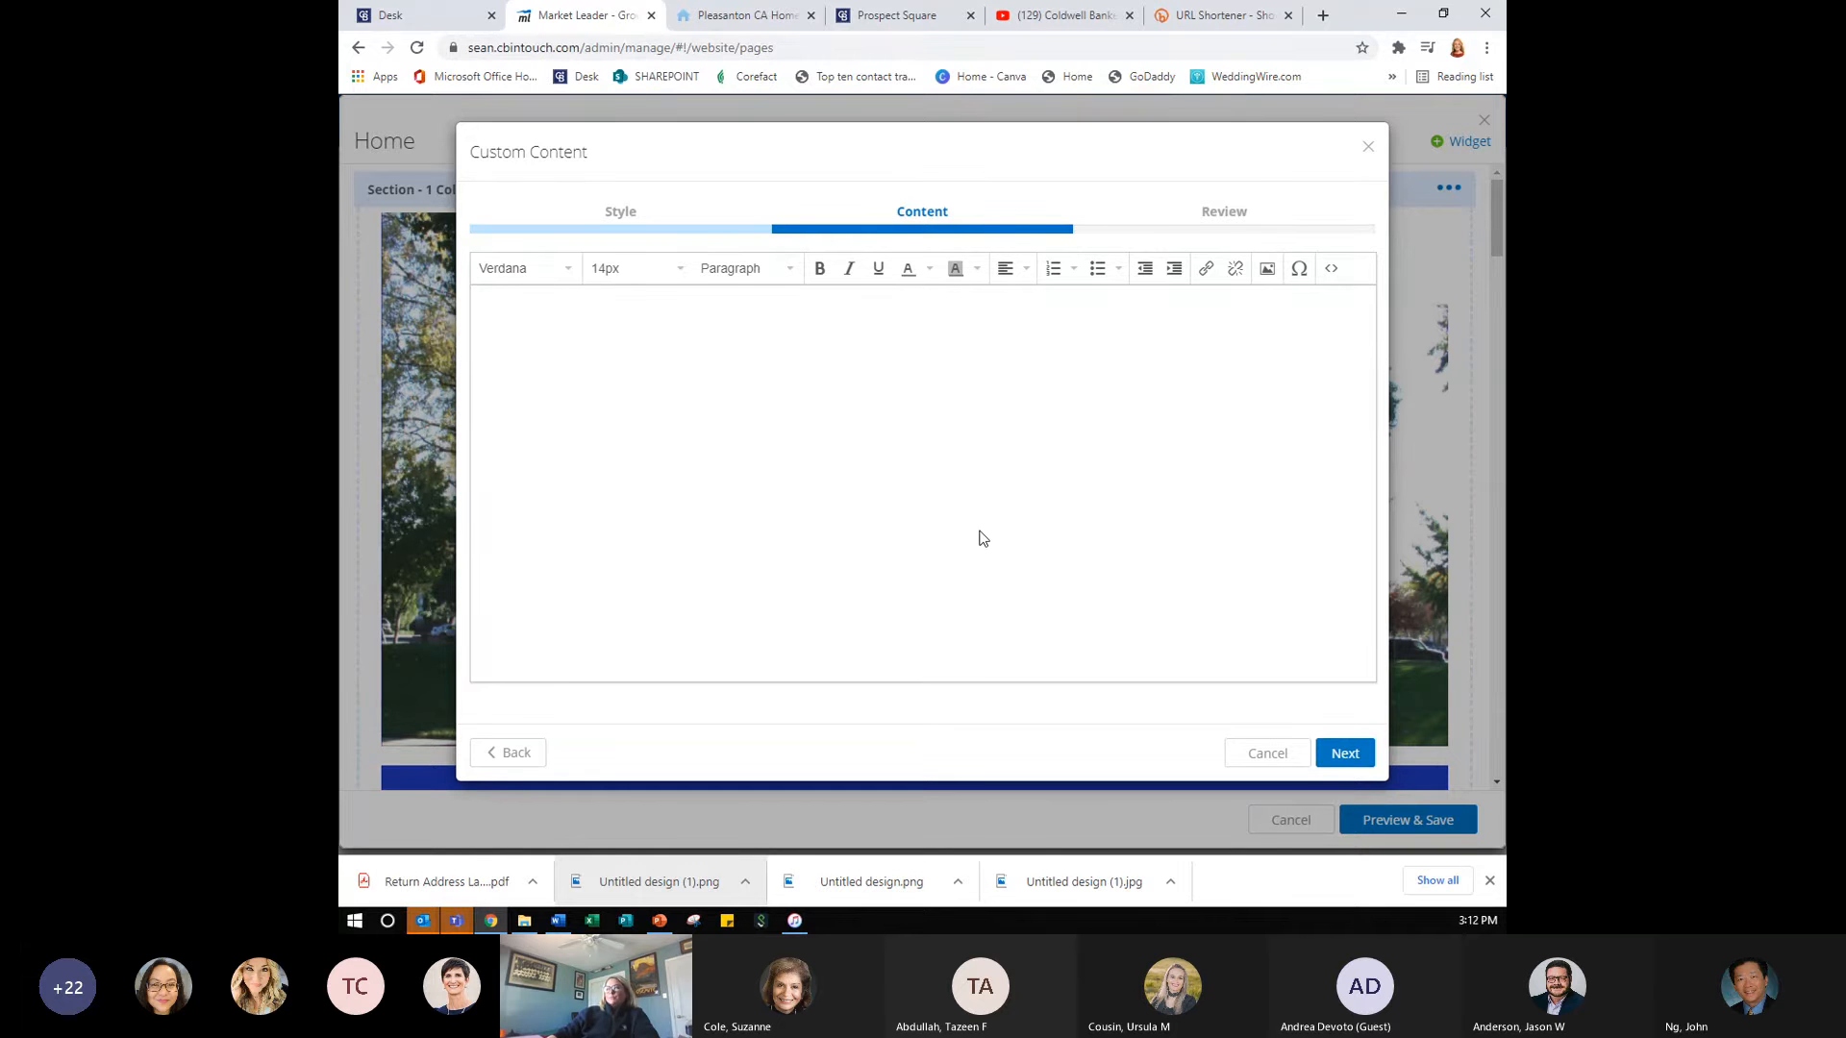
click(1330, 270)
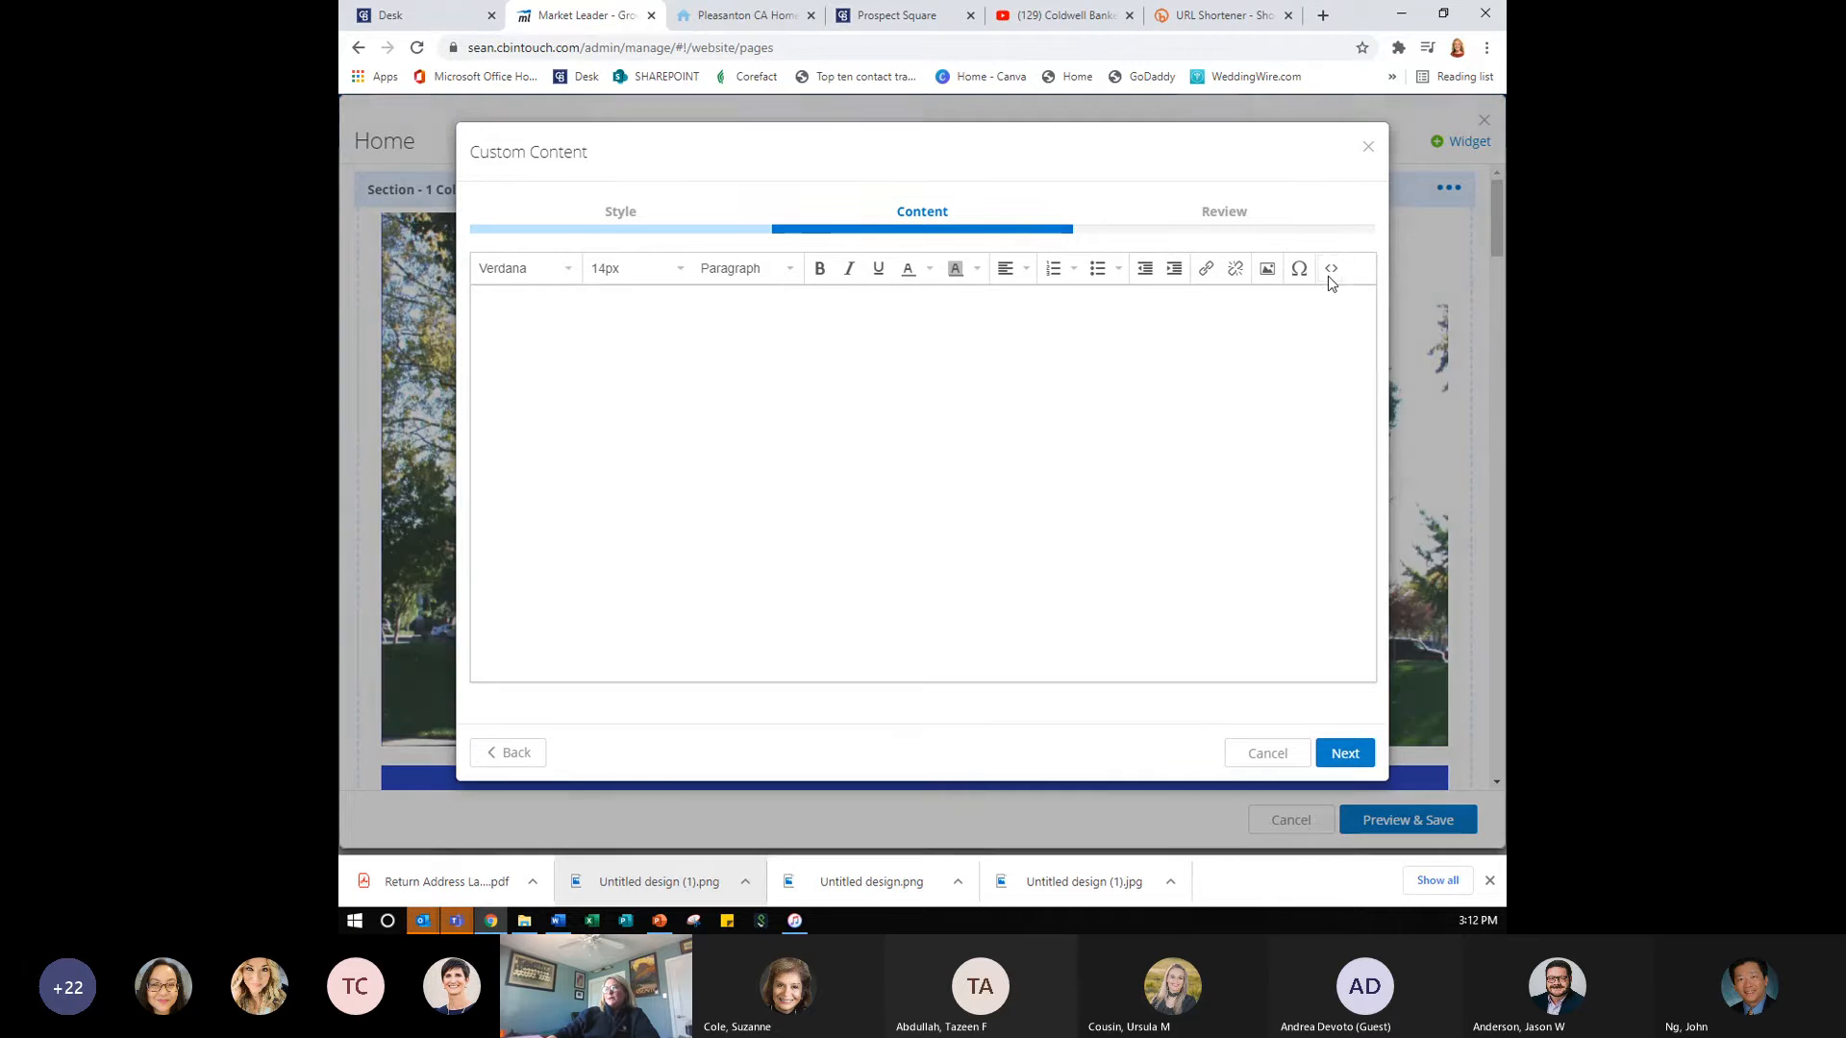
key(ctrl+v)
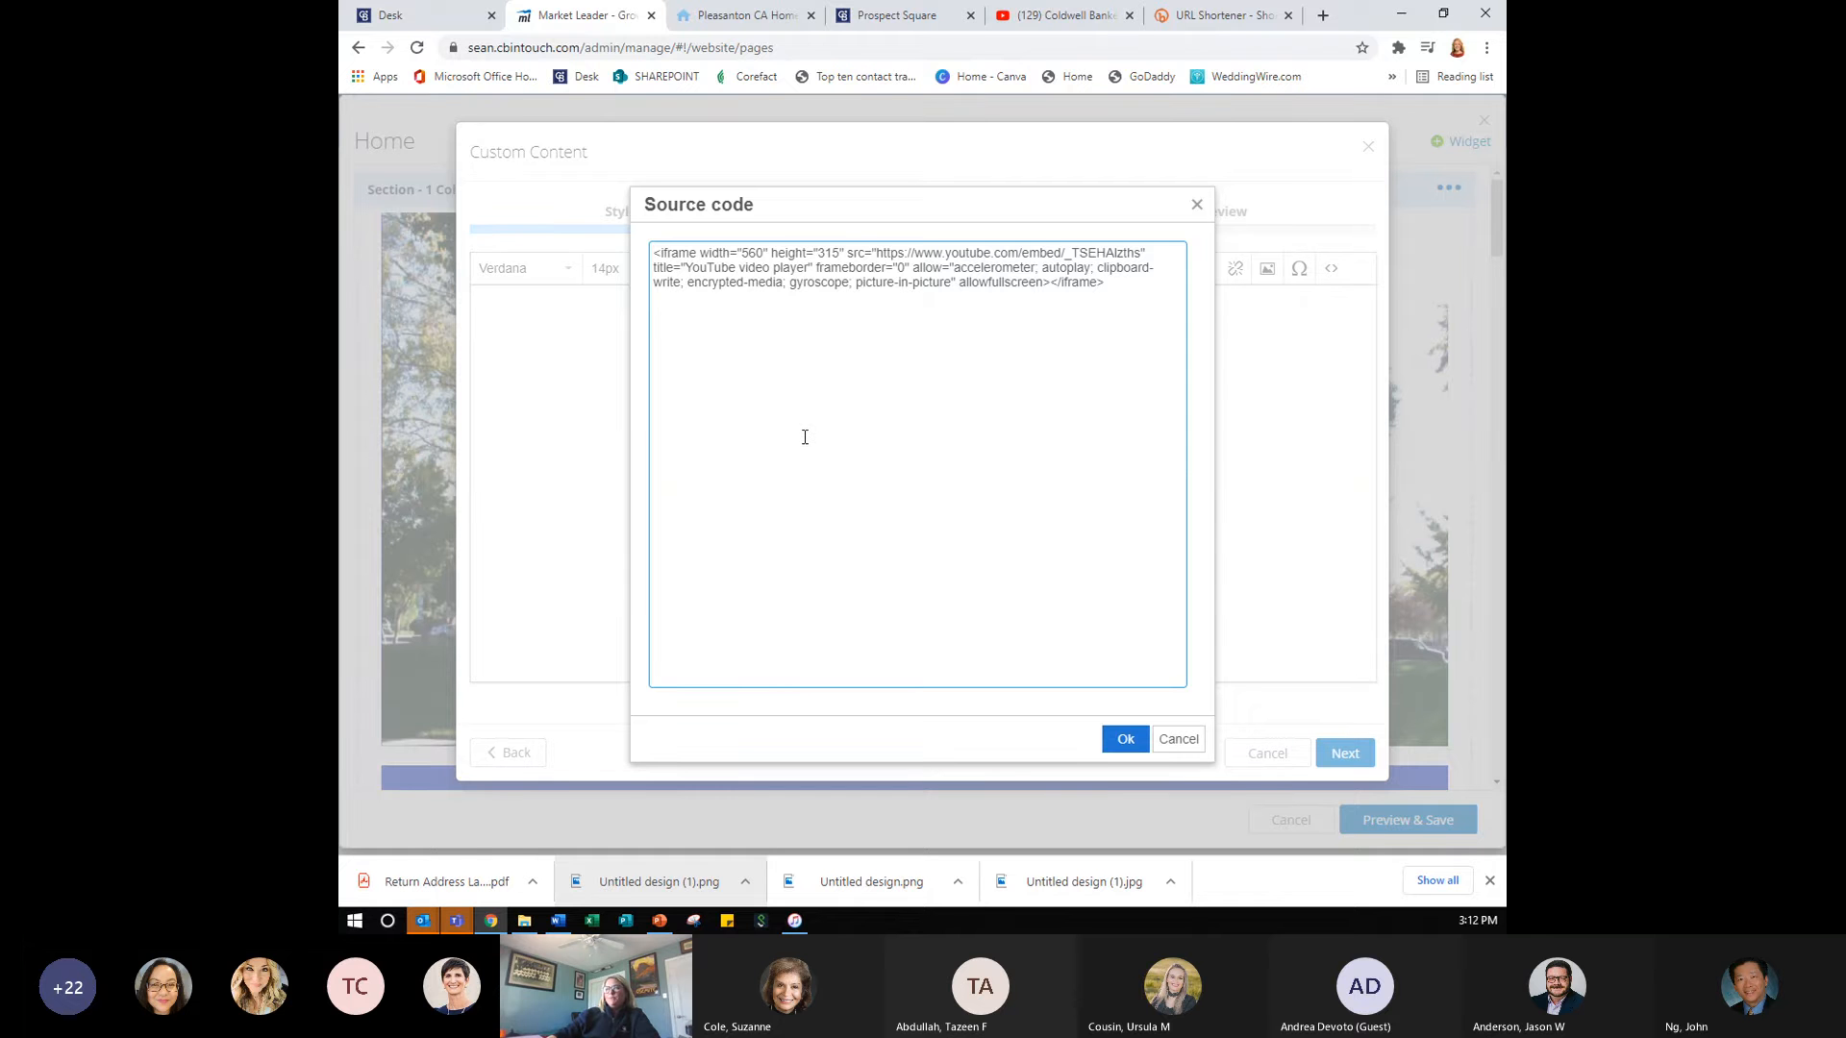
click(1123, 739)
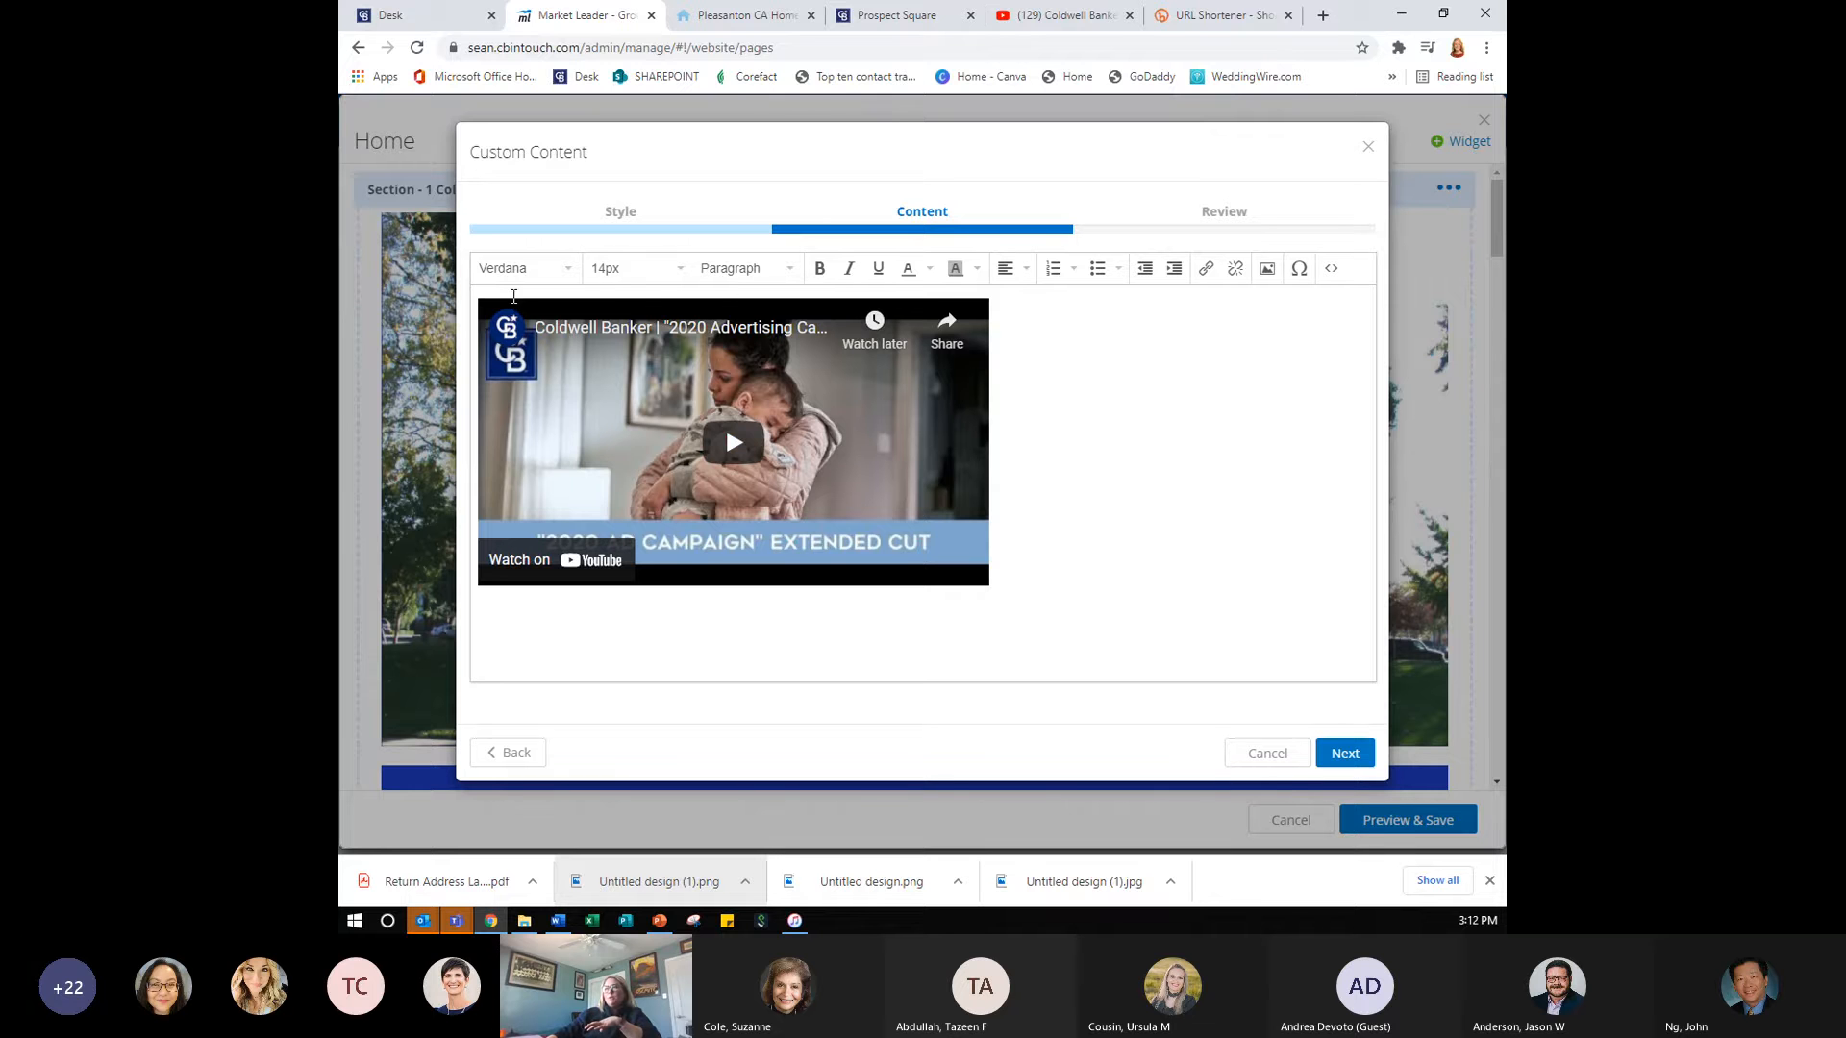
- Center the embedded video in the widget's content and leave one blank line above it
click(1027, 270)
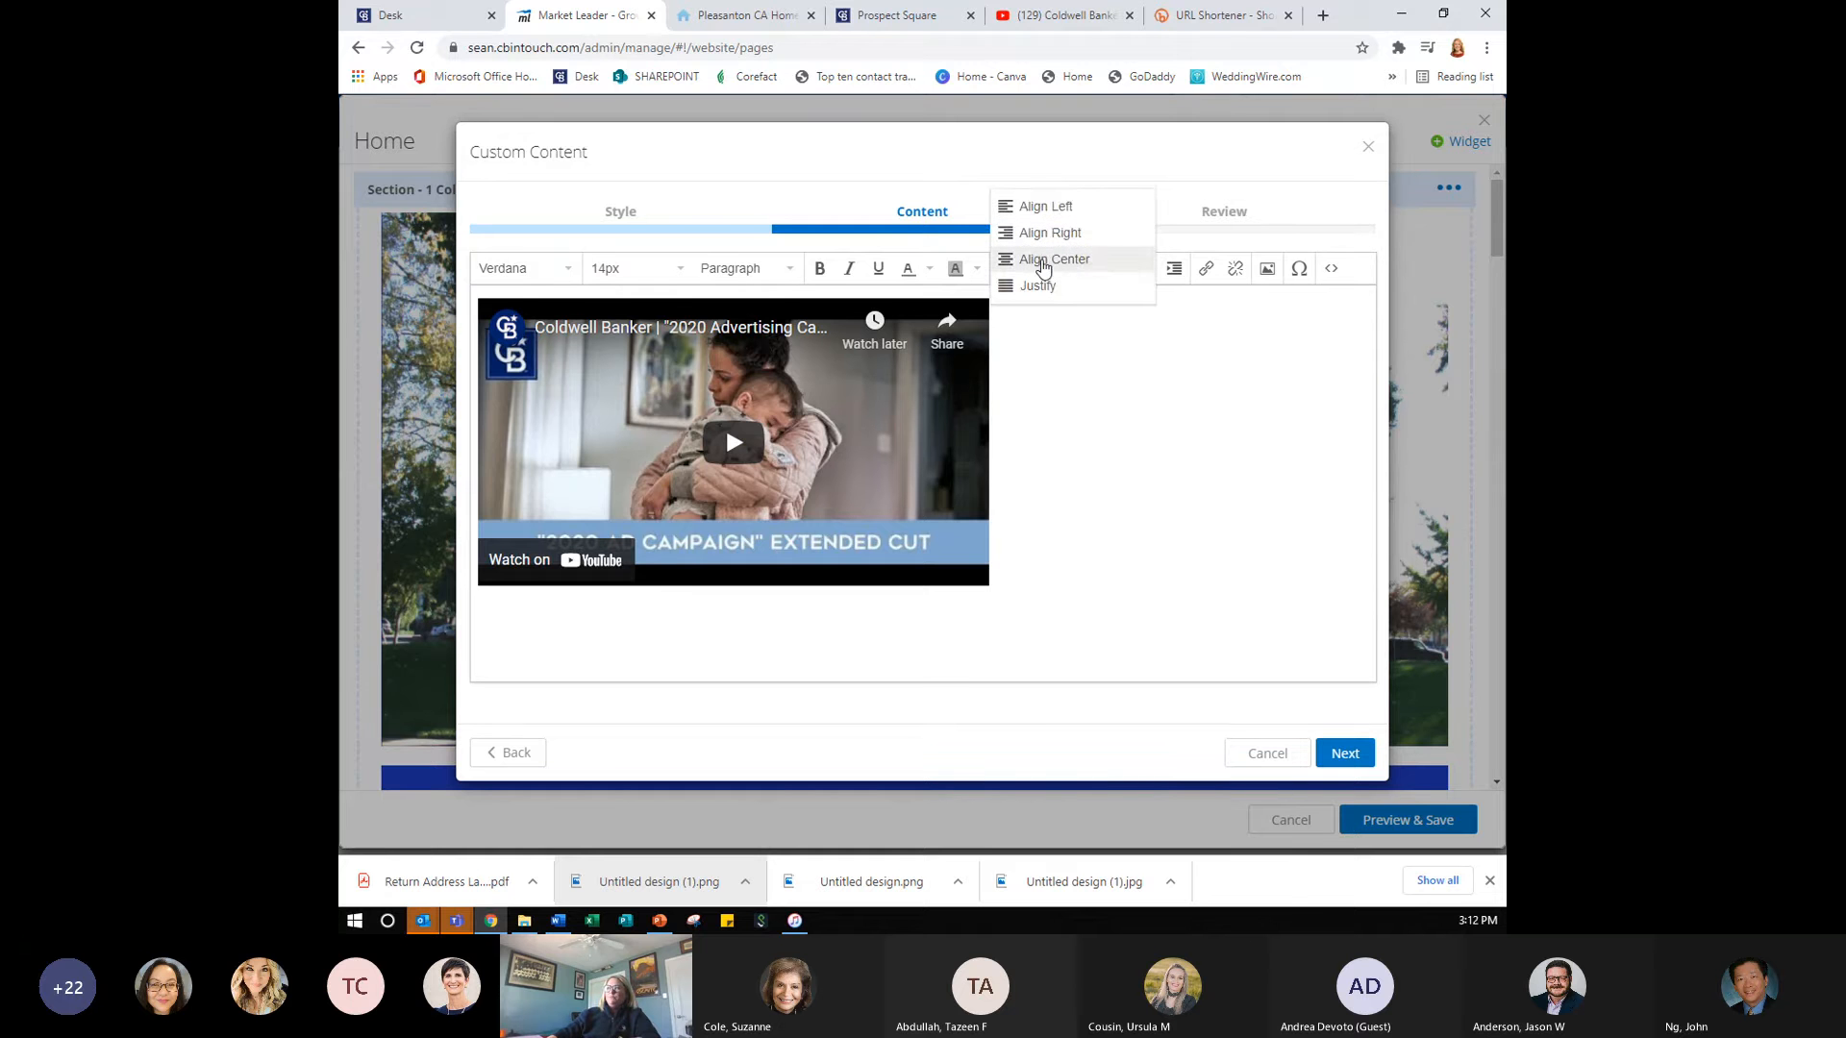
click(1043, 261)
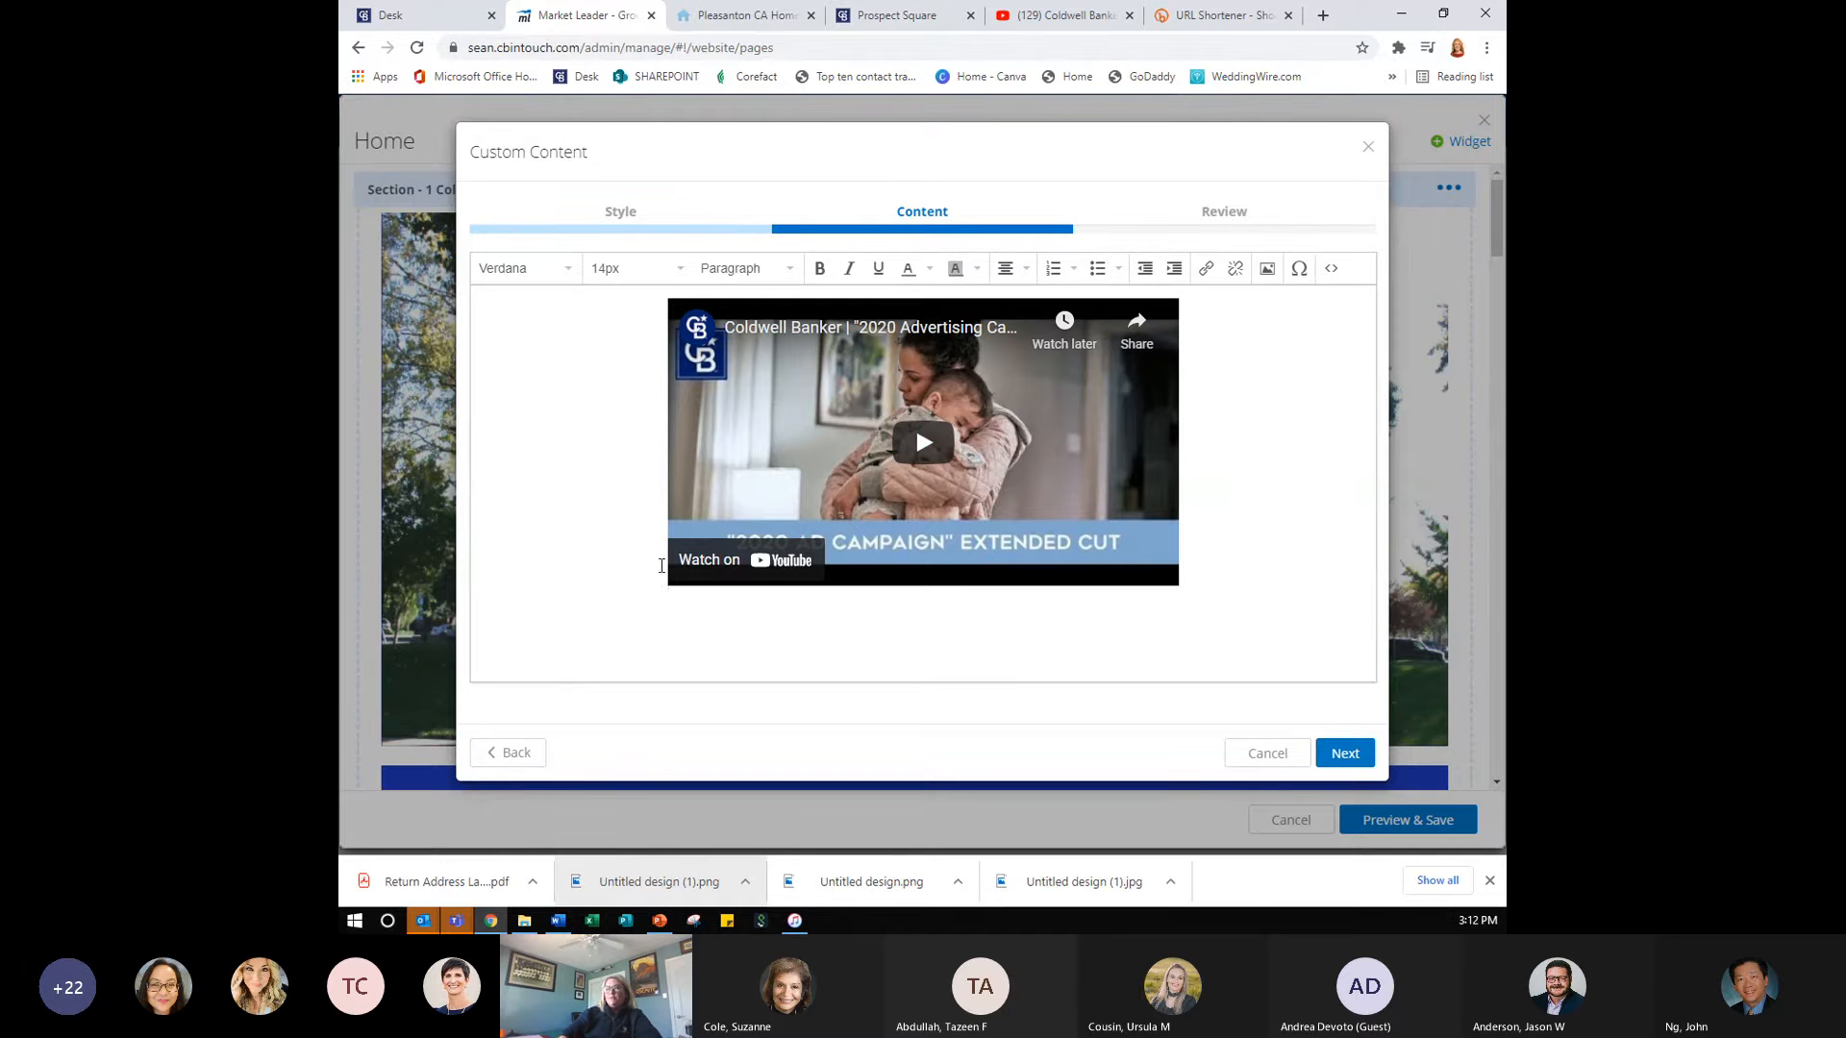
key(Return)
click(841, 320)
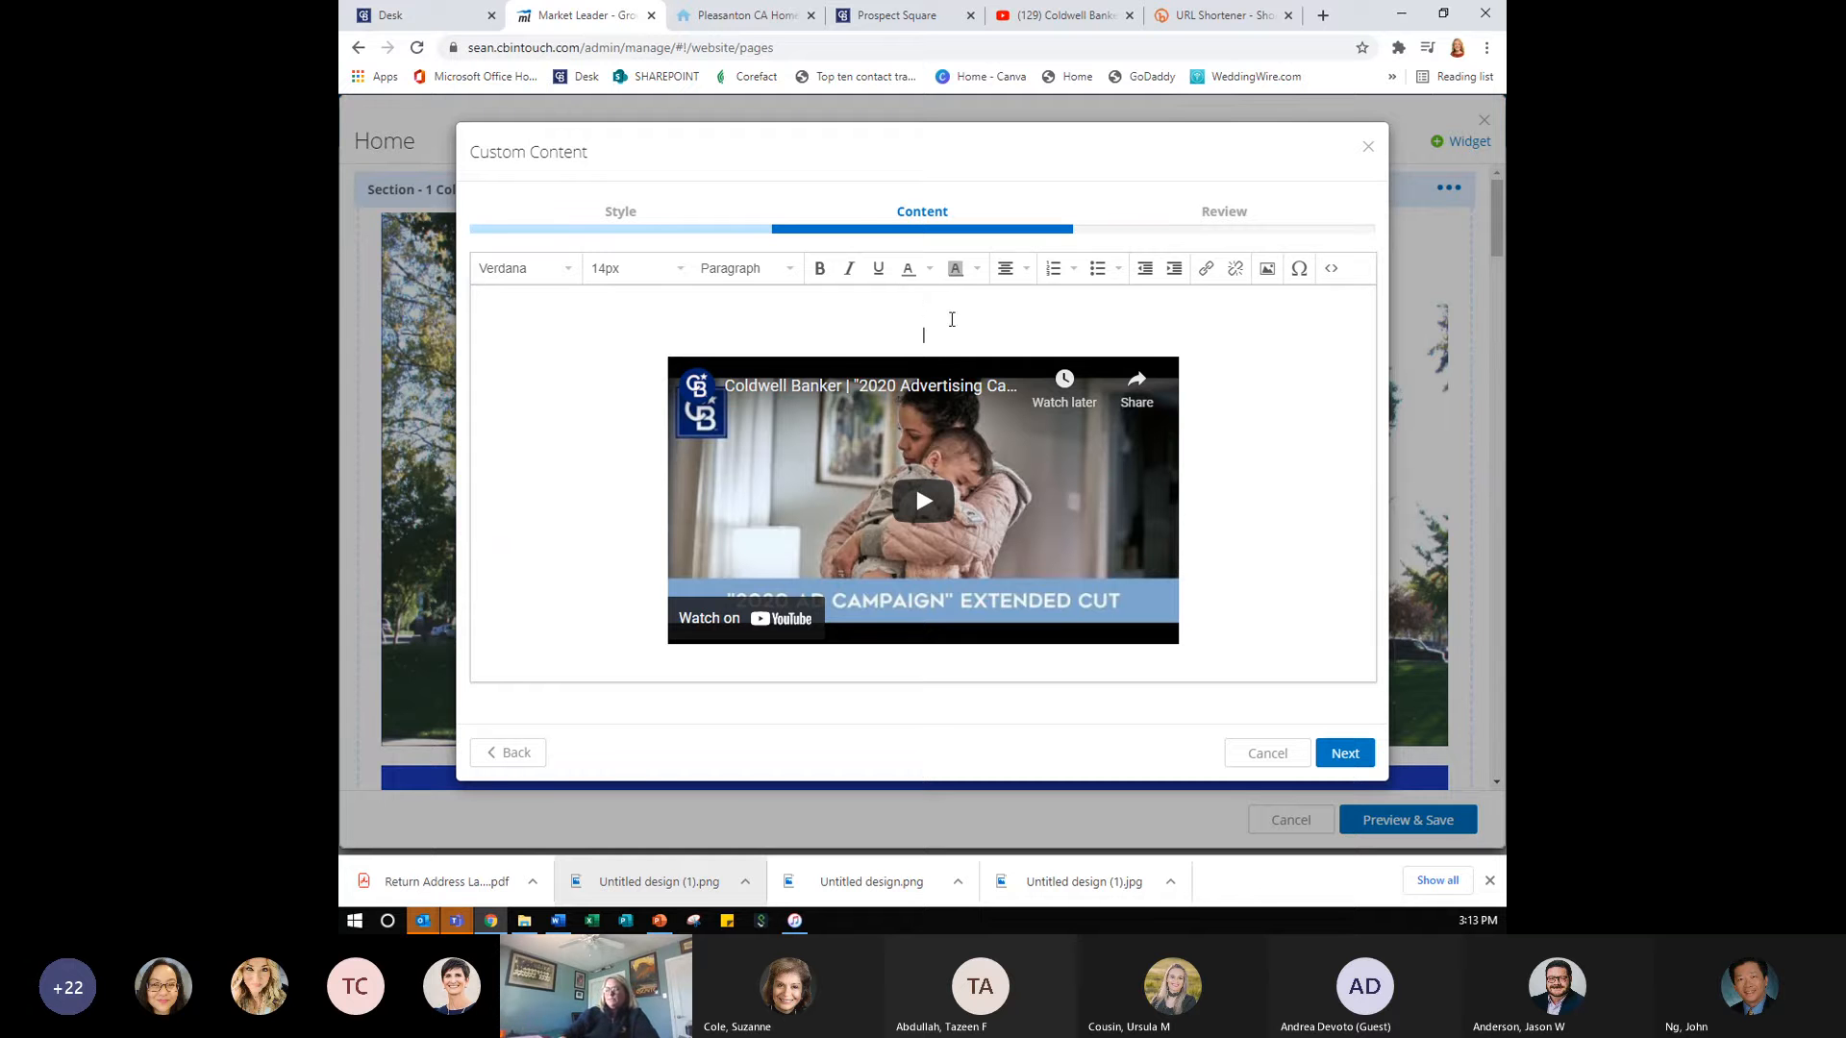
key(BackSpace)
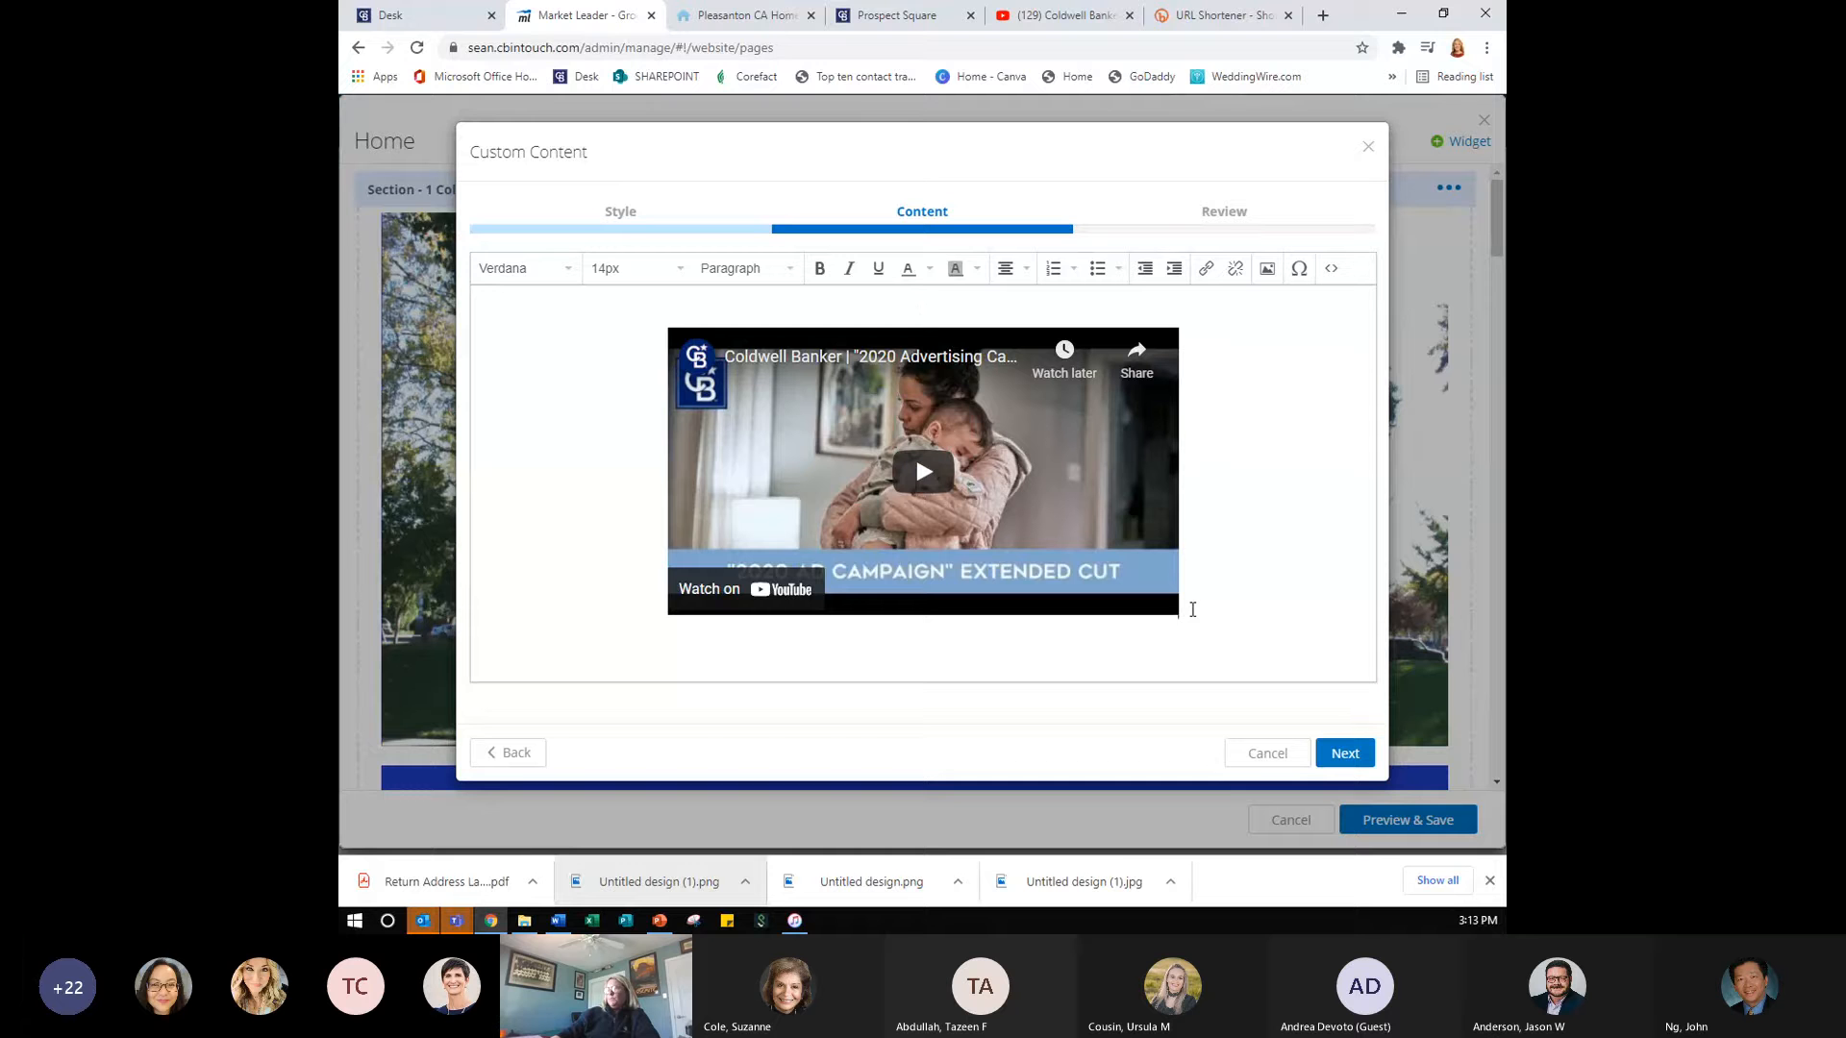
- Add blank lines below the embedded video in the widget's content
key(Return)
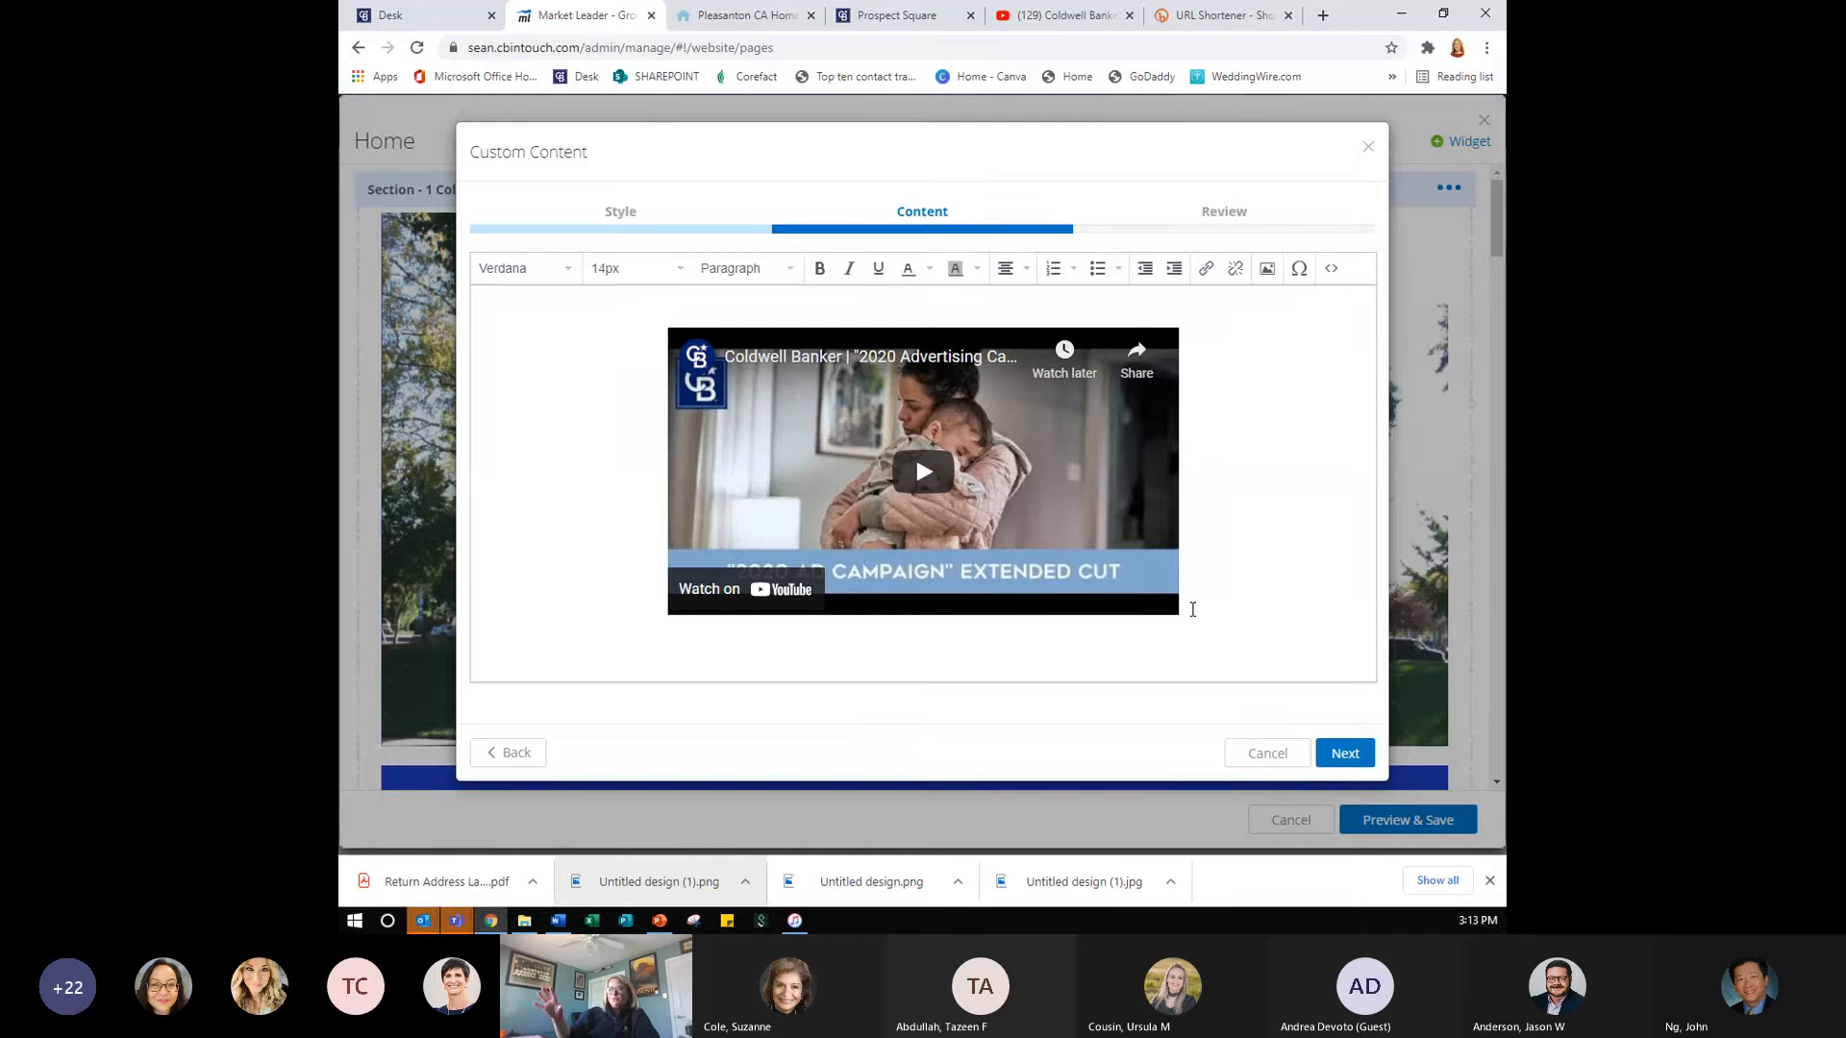
key(Return)
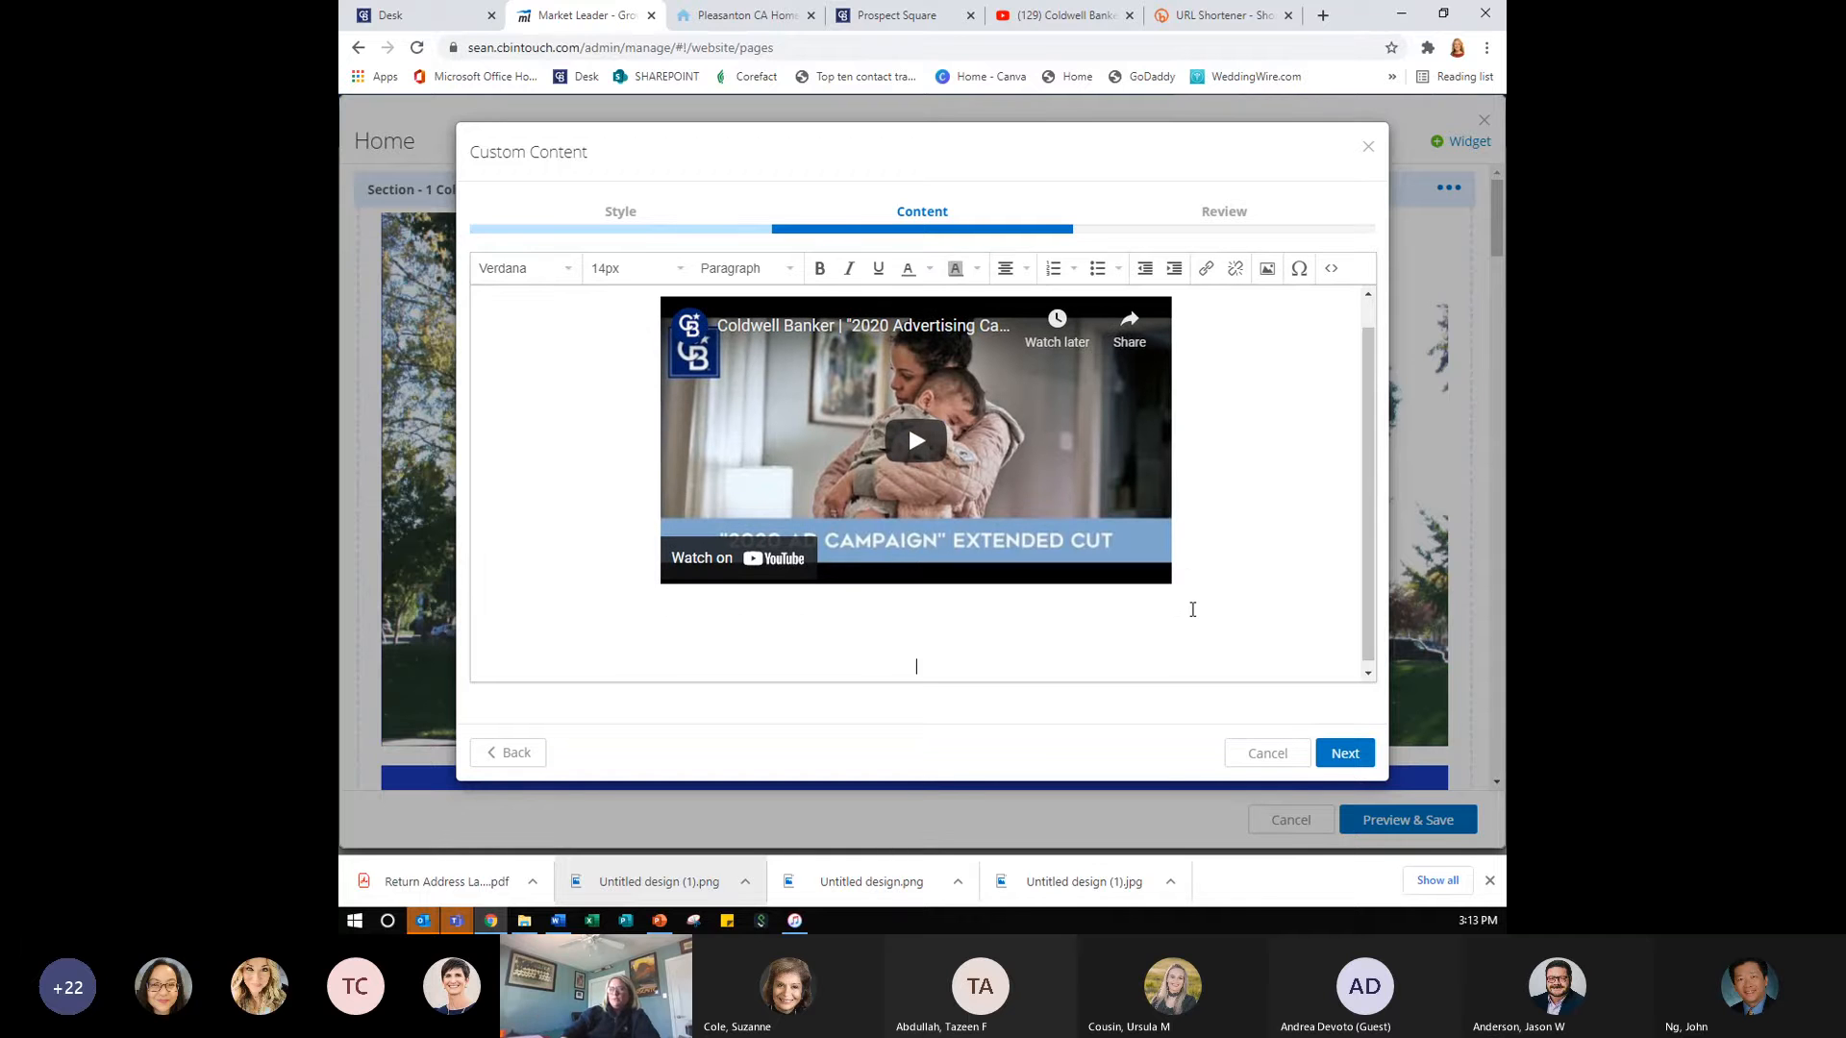
key(Return)
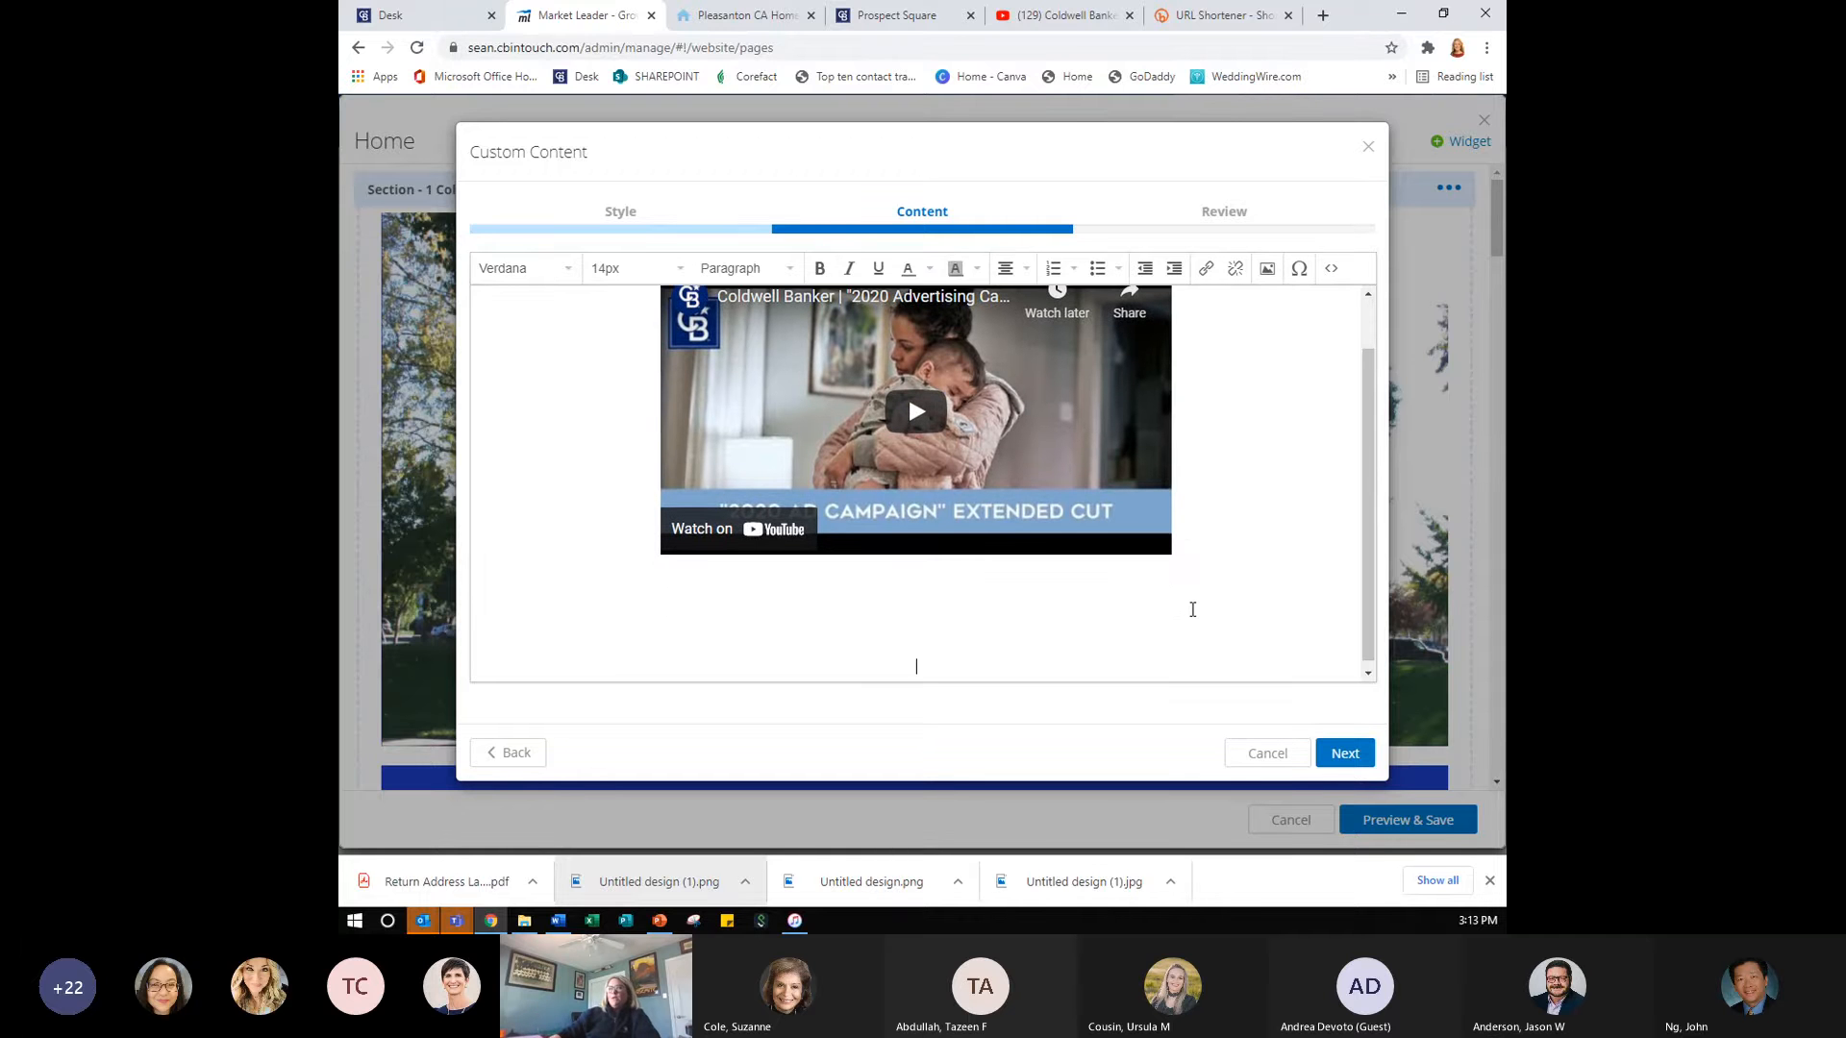
- In the widget's source code, delete the last three empty centered paragraphs, leaving one below the video's iframe
click(1331, 267)
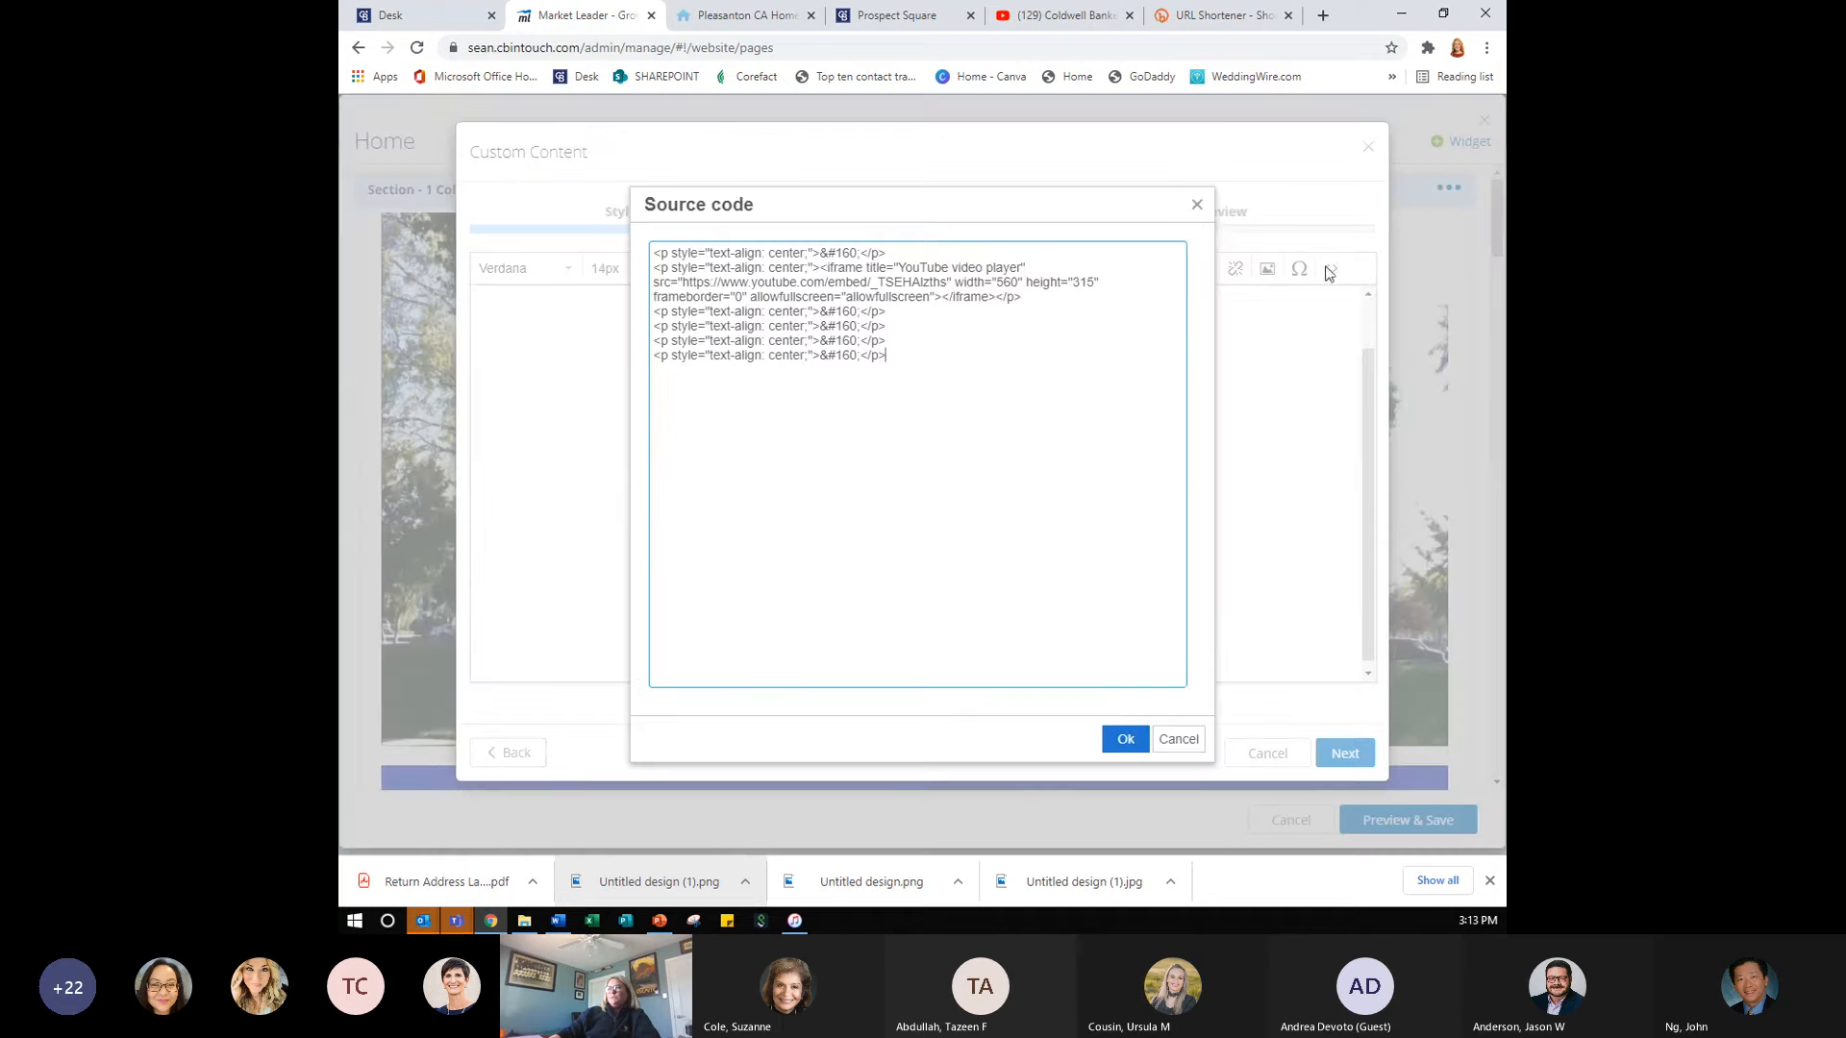
drag(795, 359, 795, 313)
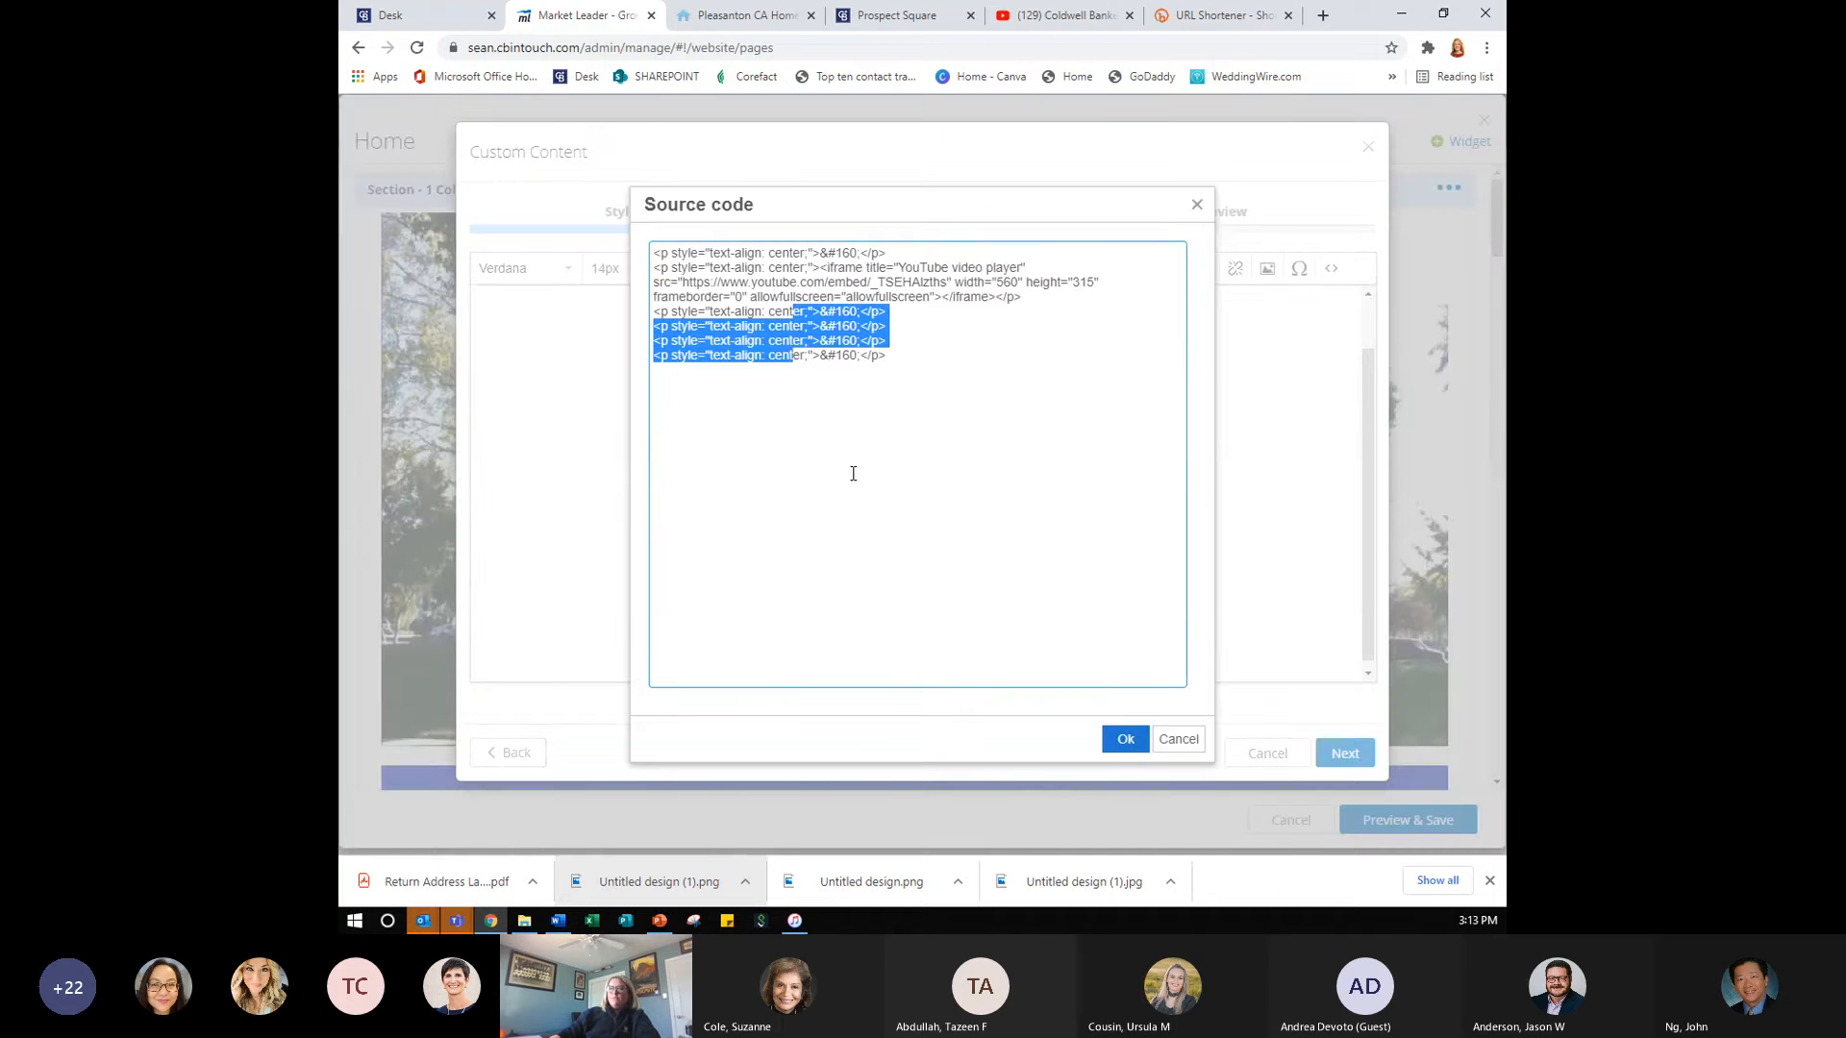
click(923, 356)
drag(891, 354, 654, 311)
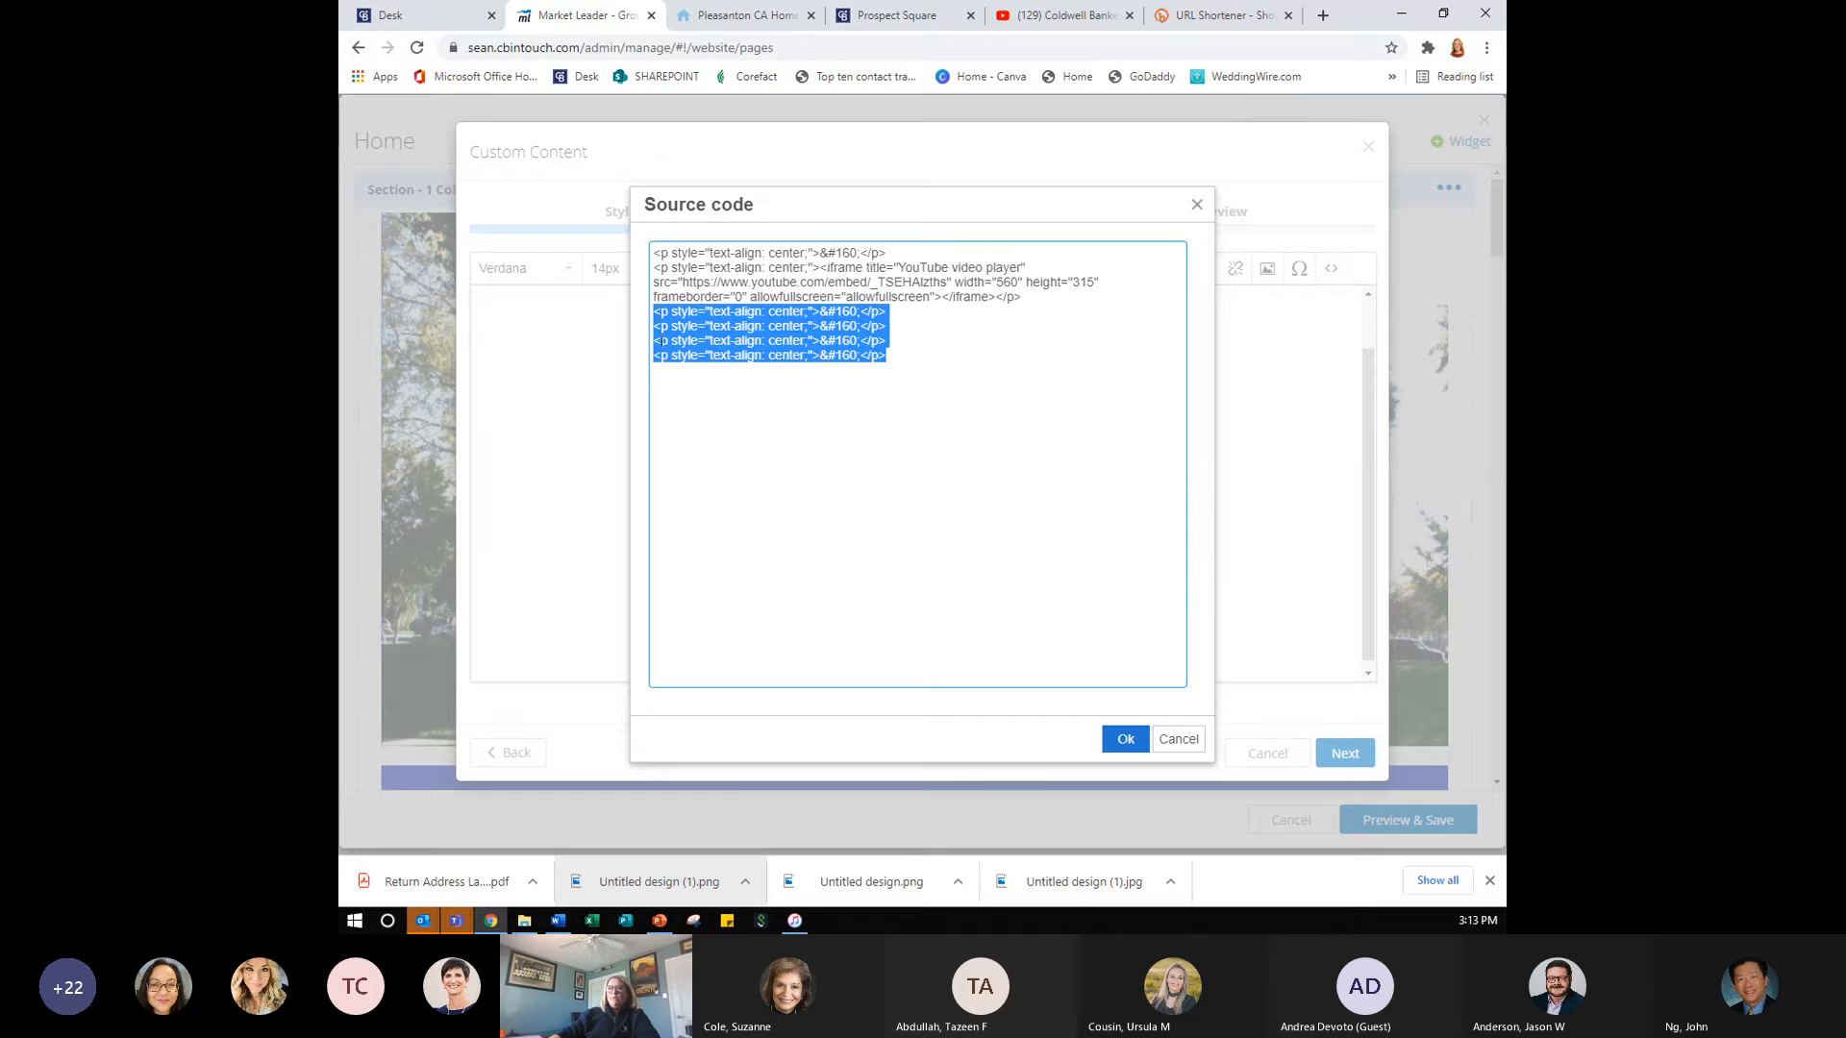
click(826, 378)
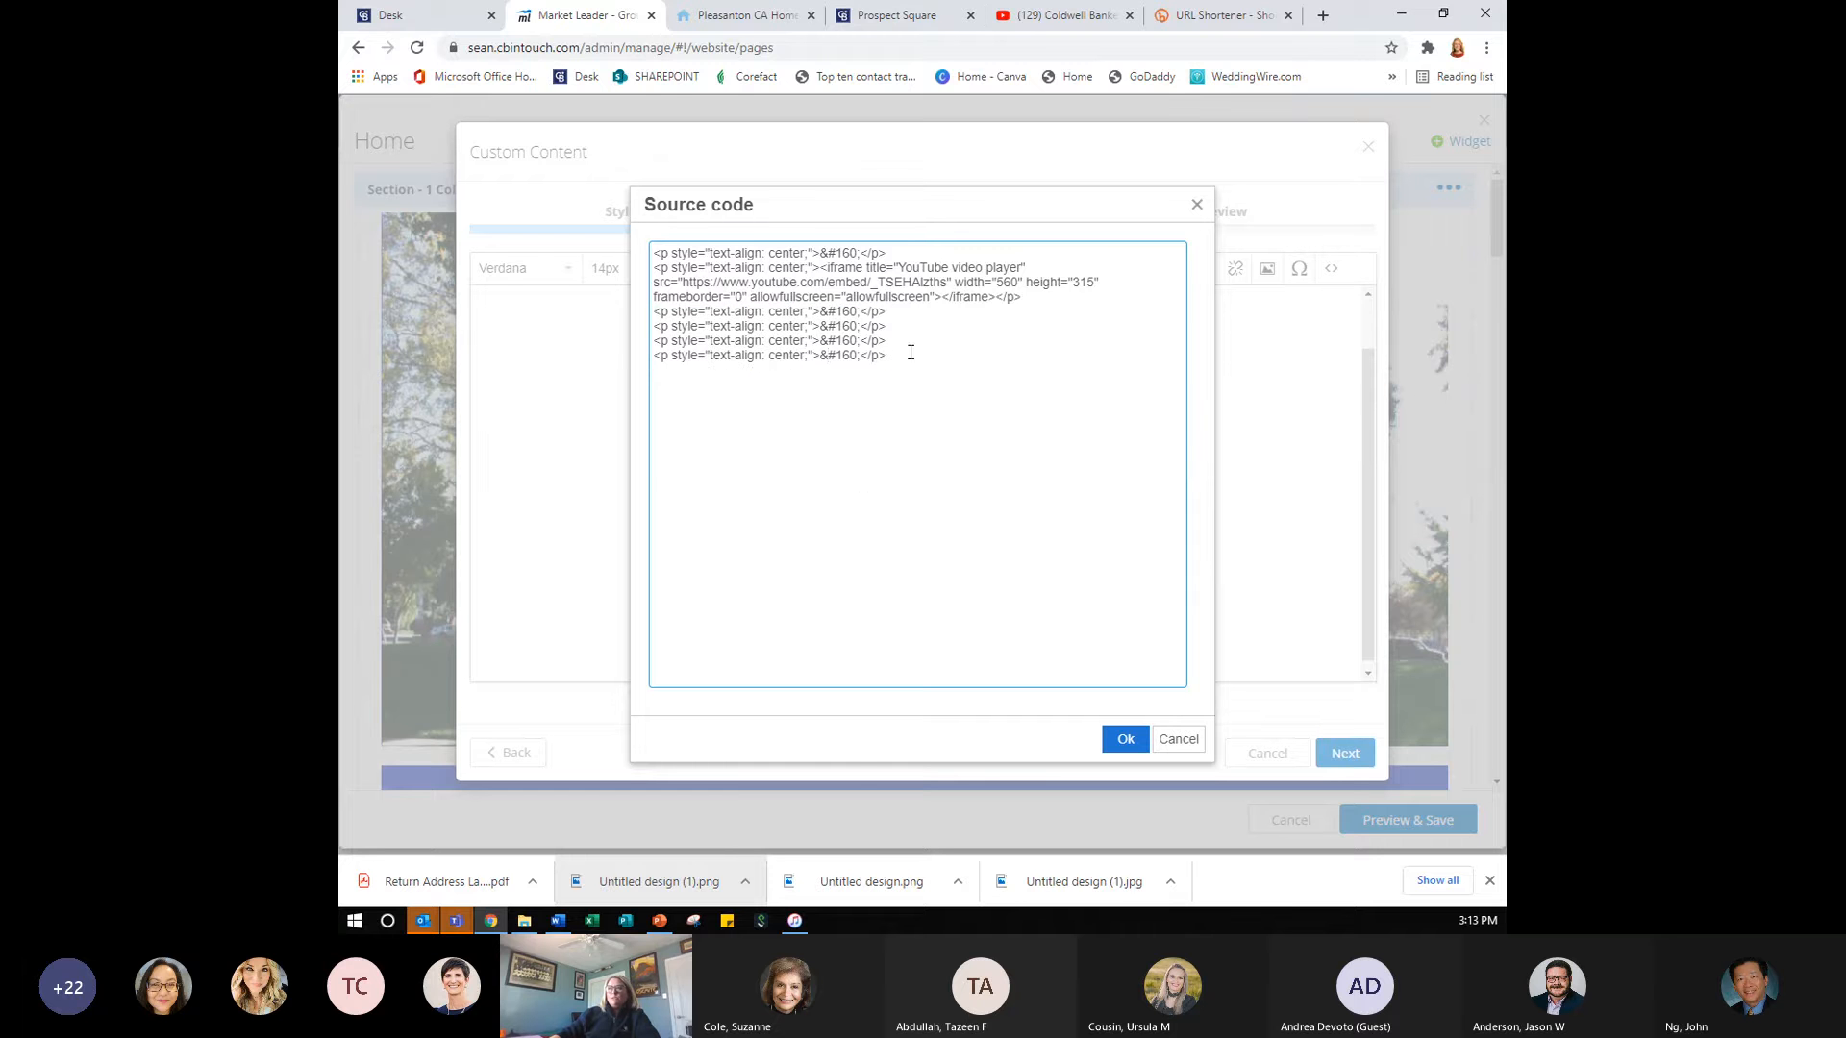
drag(908, 352, 651, 332)
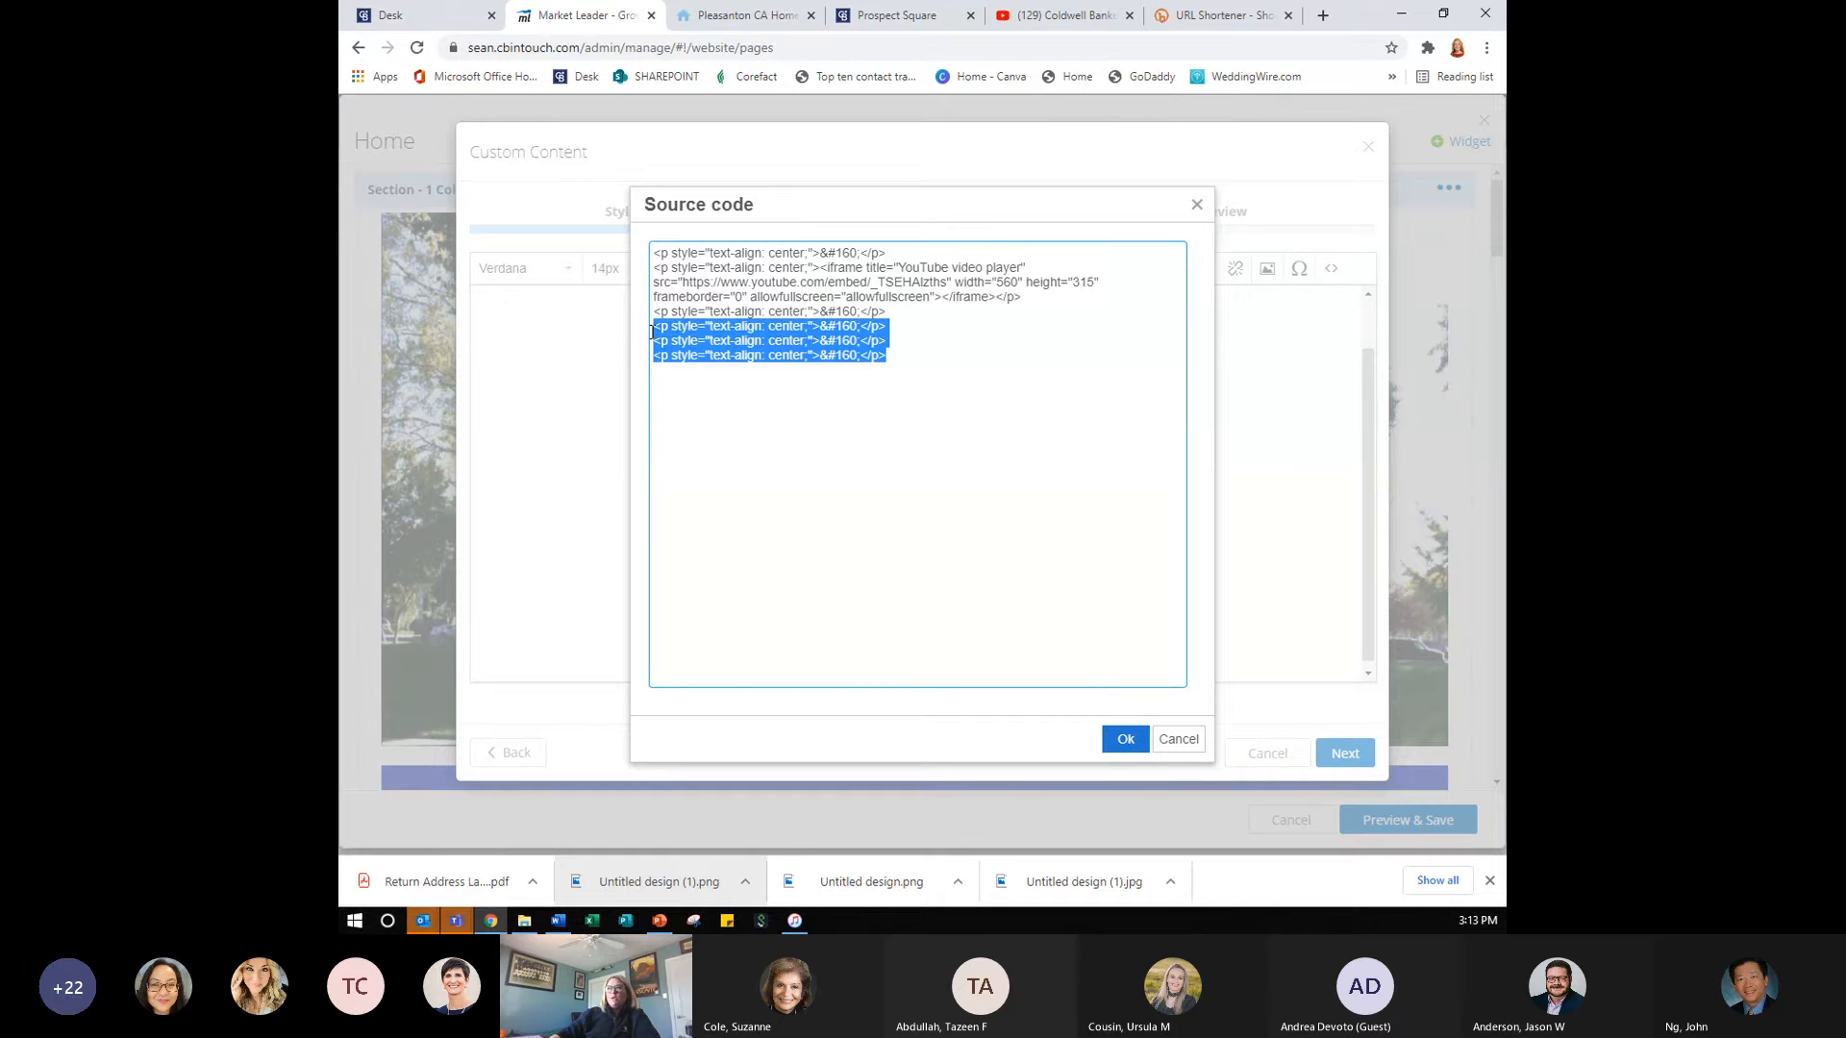
key(BackSpace)
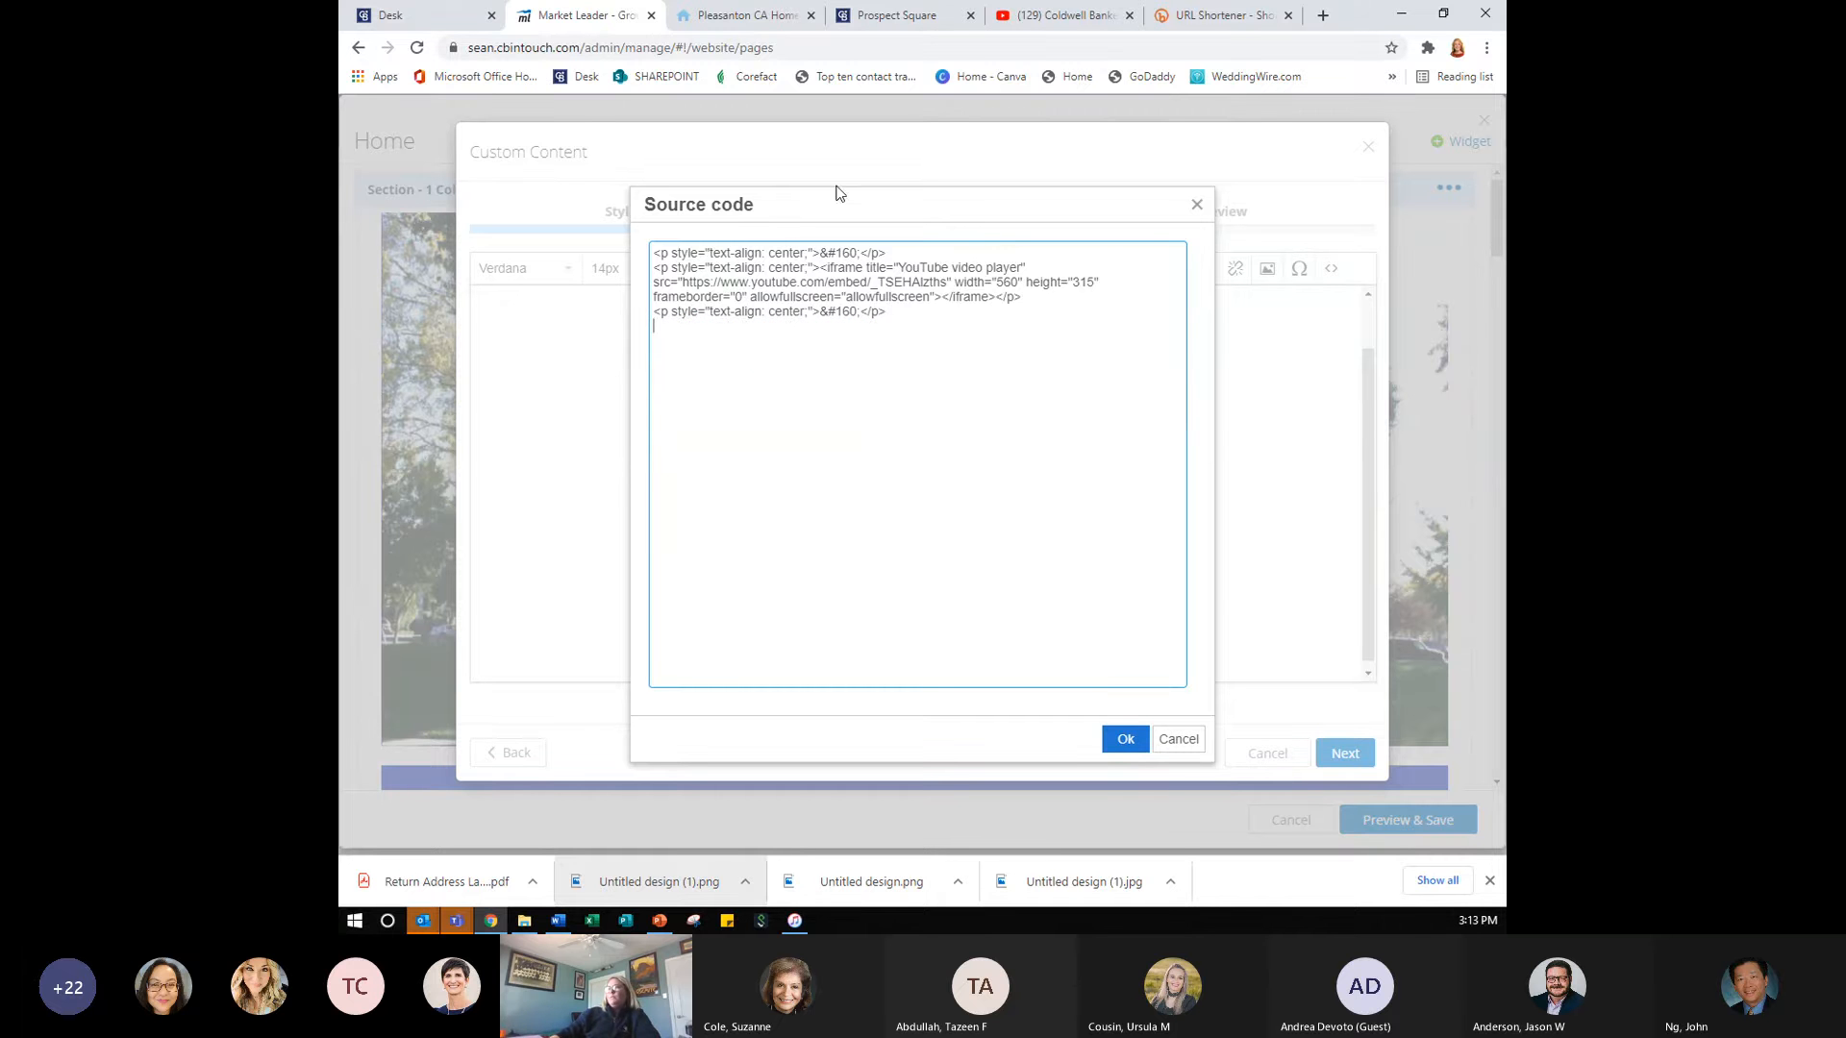
- Switch to YouTube and copy the embed code of the video "2015 Coldwell Banker TV Commercial: Home's Best Friend"
click(1023, 16)
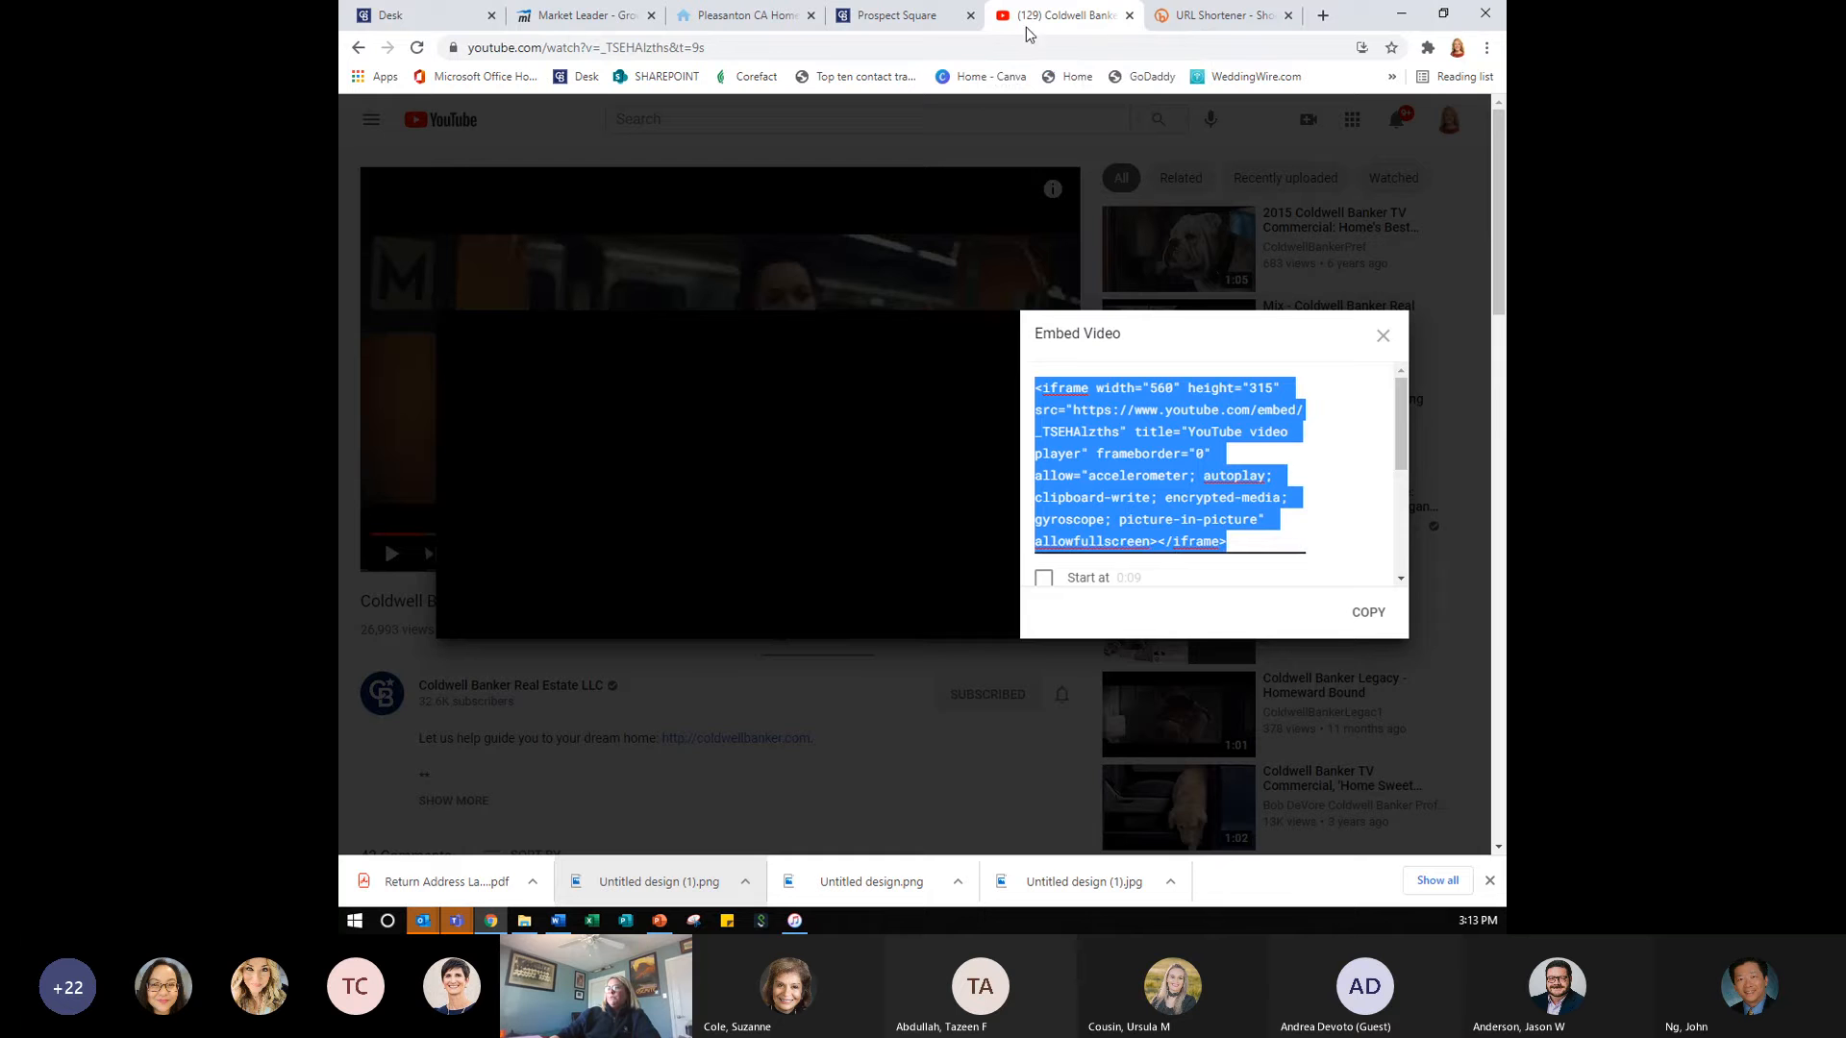
click(1382, 335)
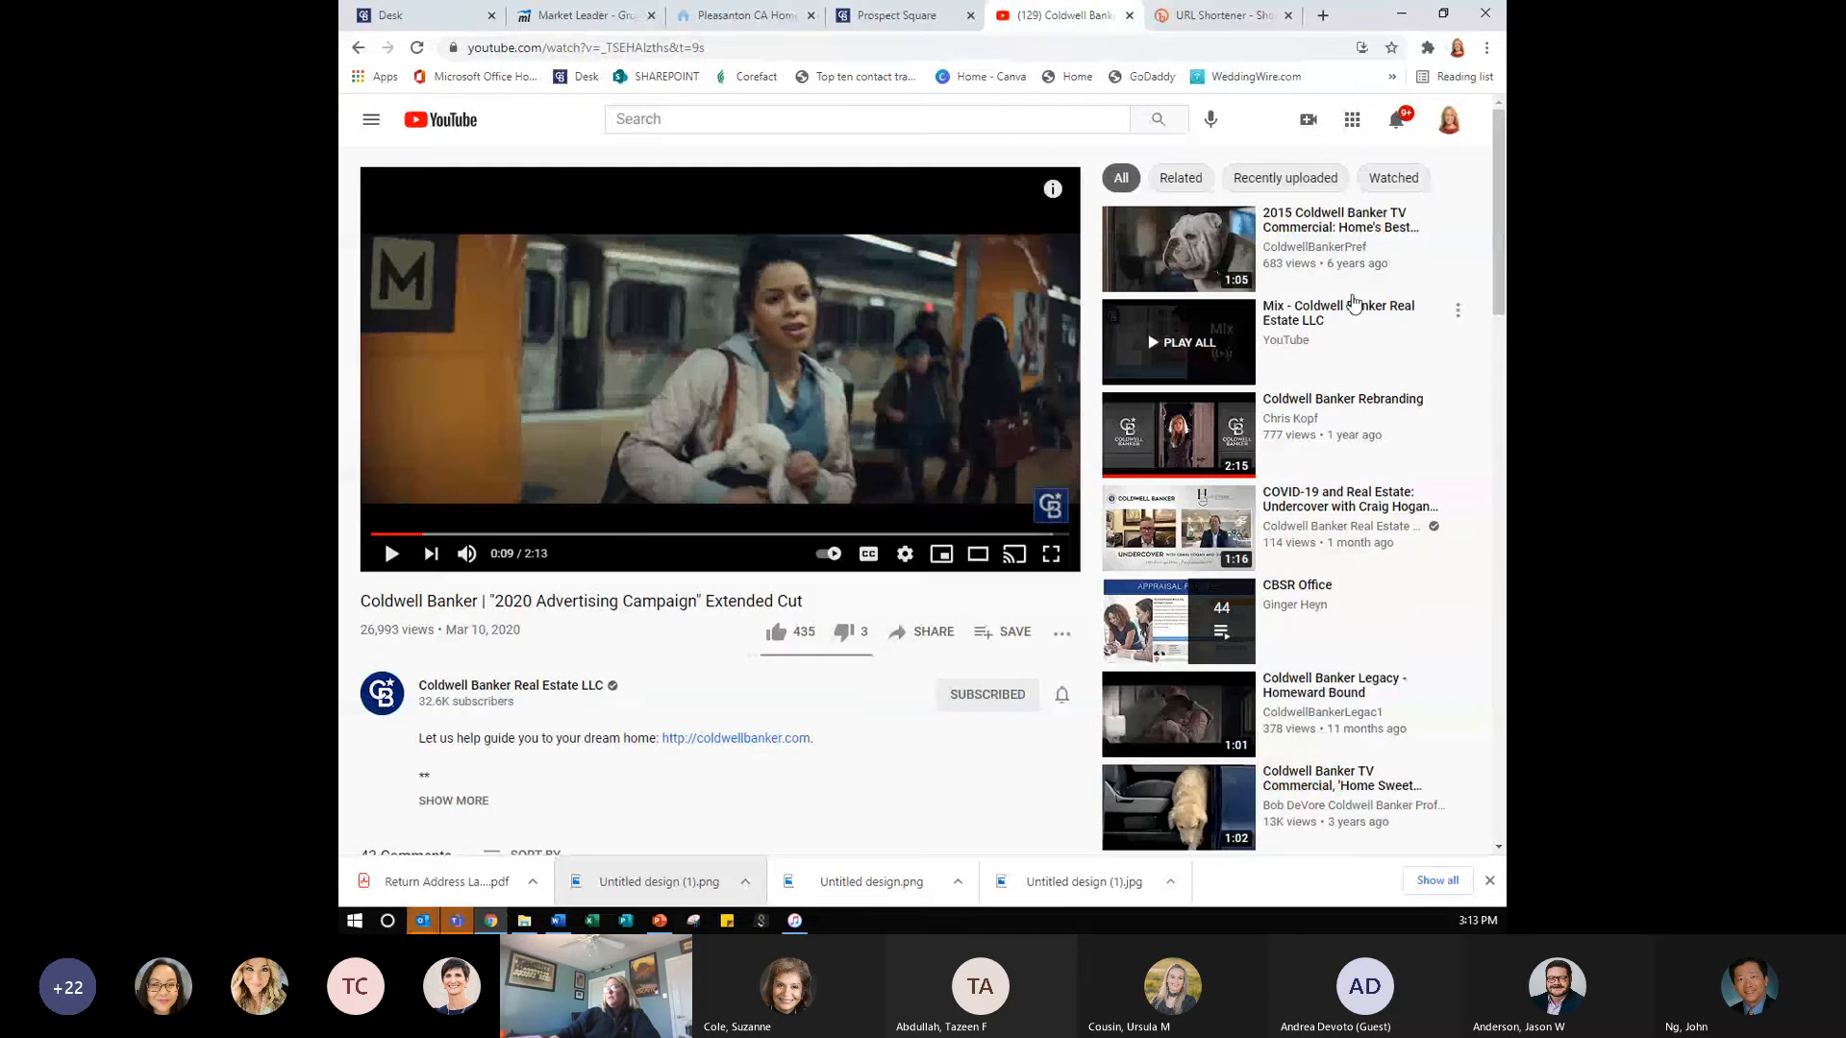
click(1336, 221)
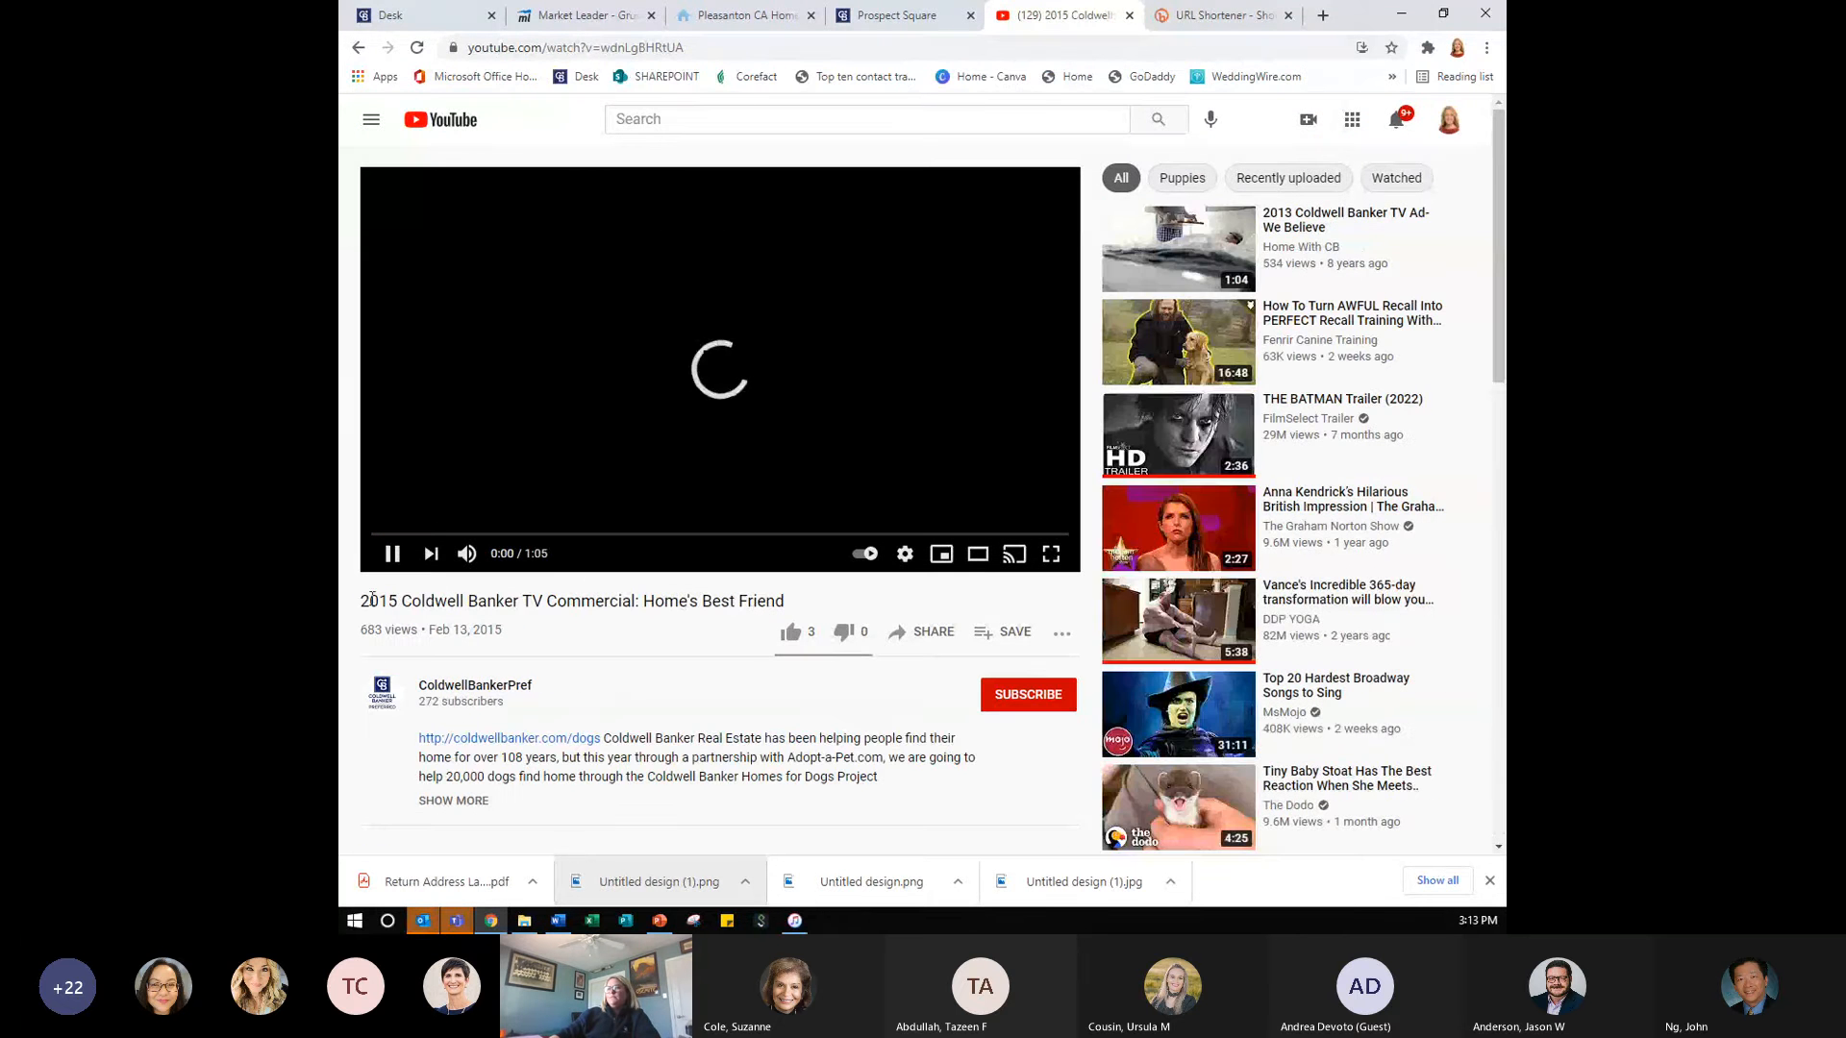
click(396, 554)
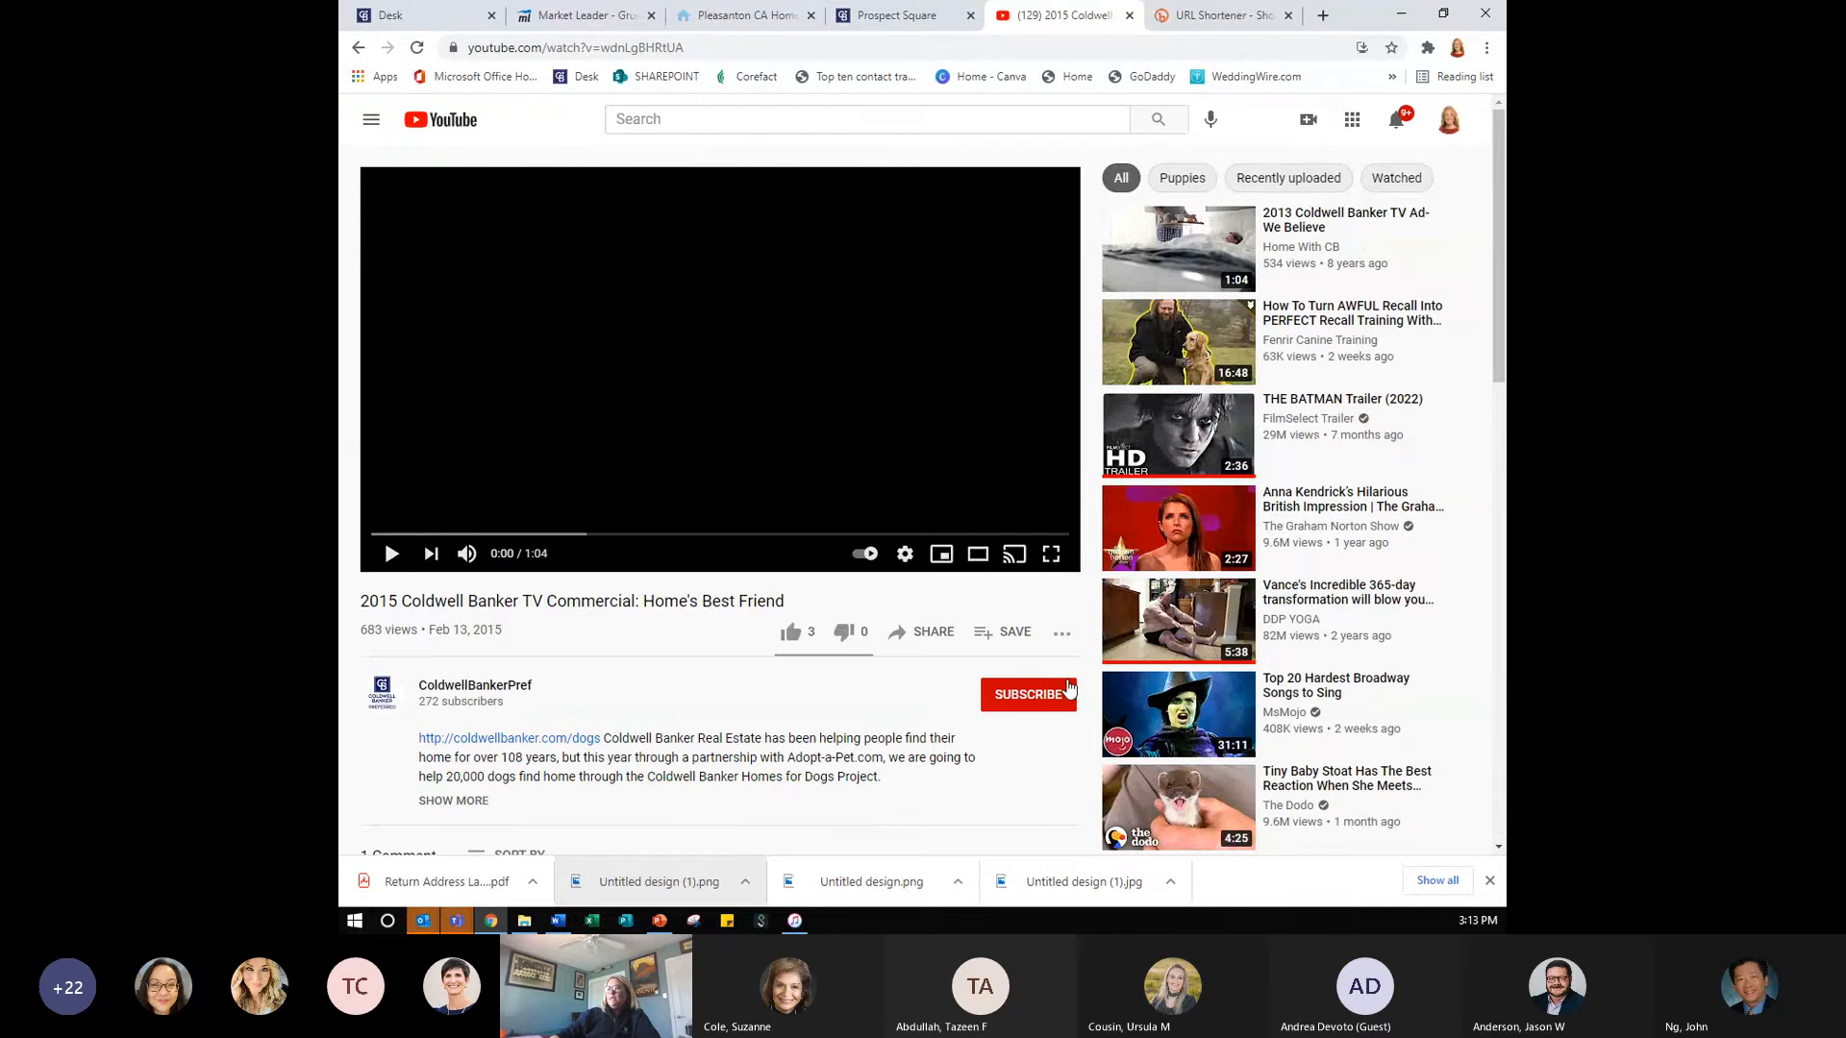
click(933, 632)
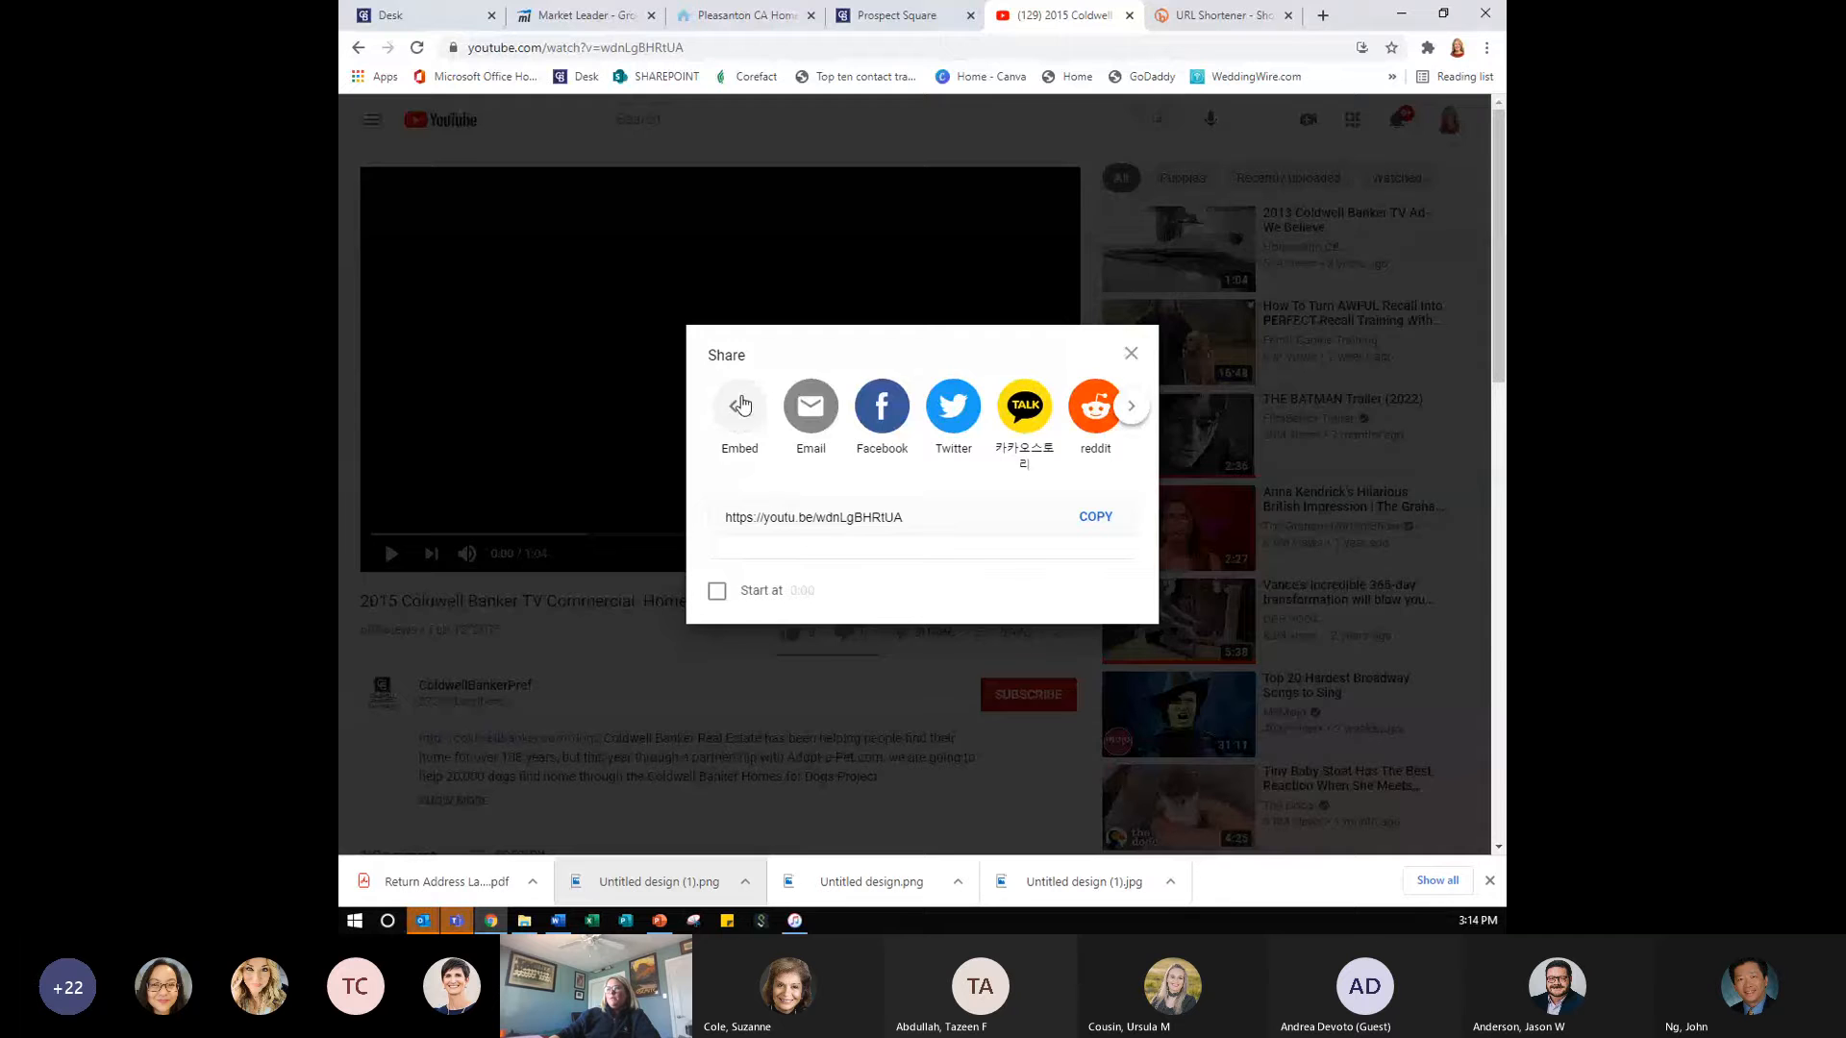
click(739, 414)
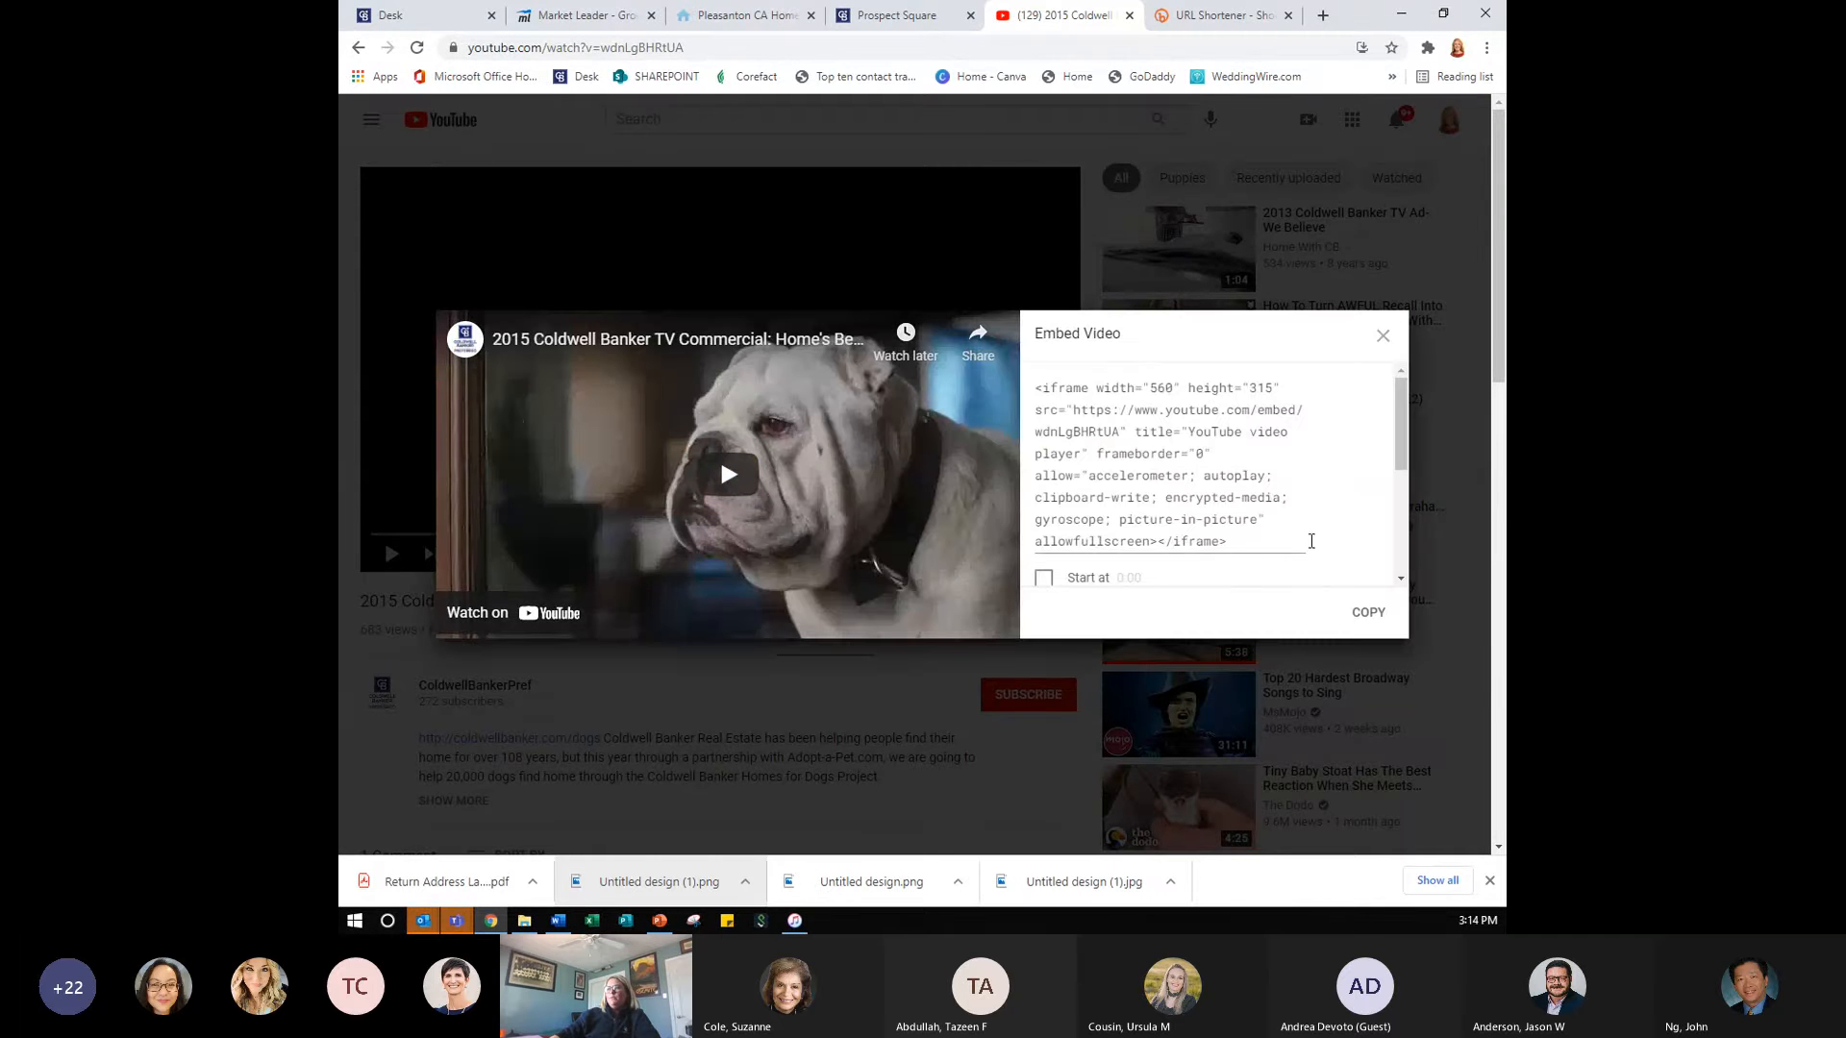
click(1367, 613)
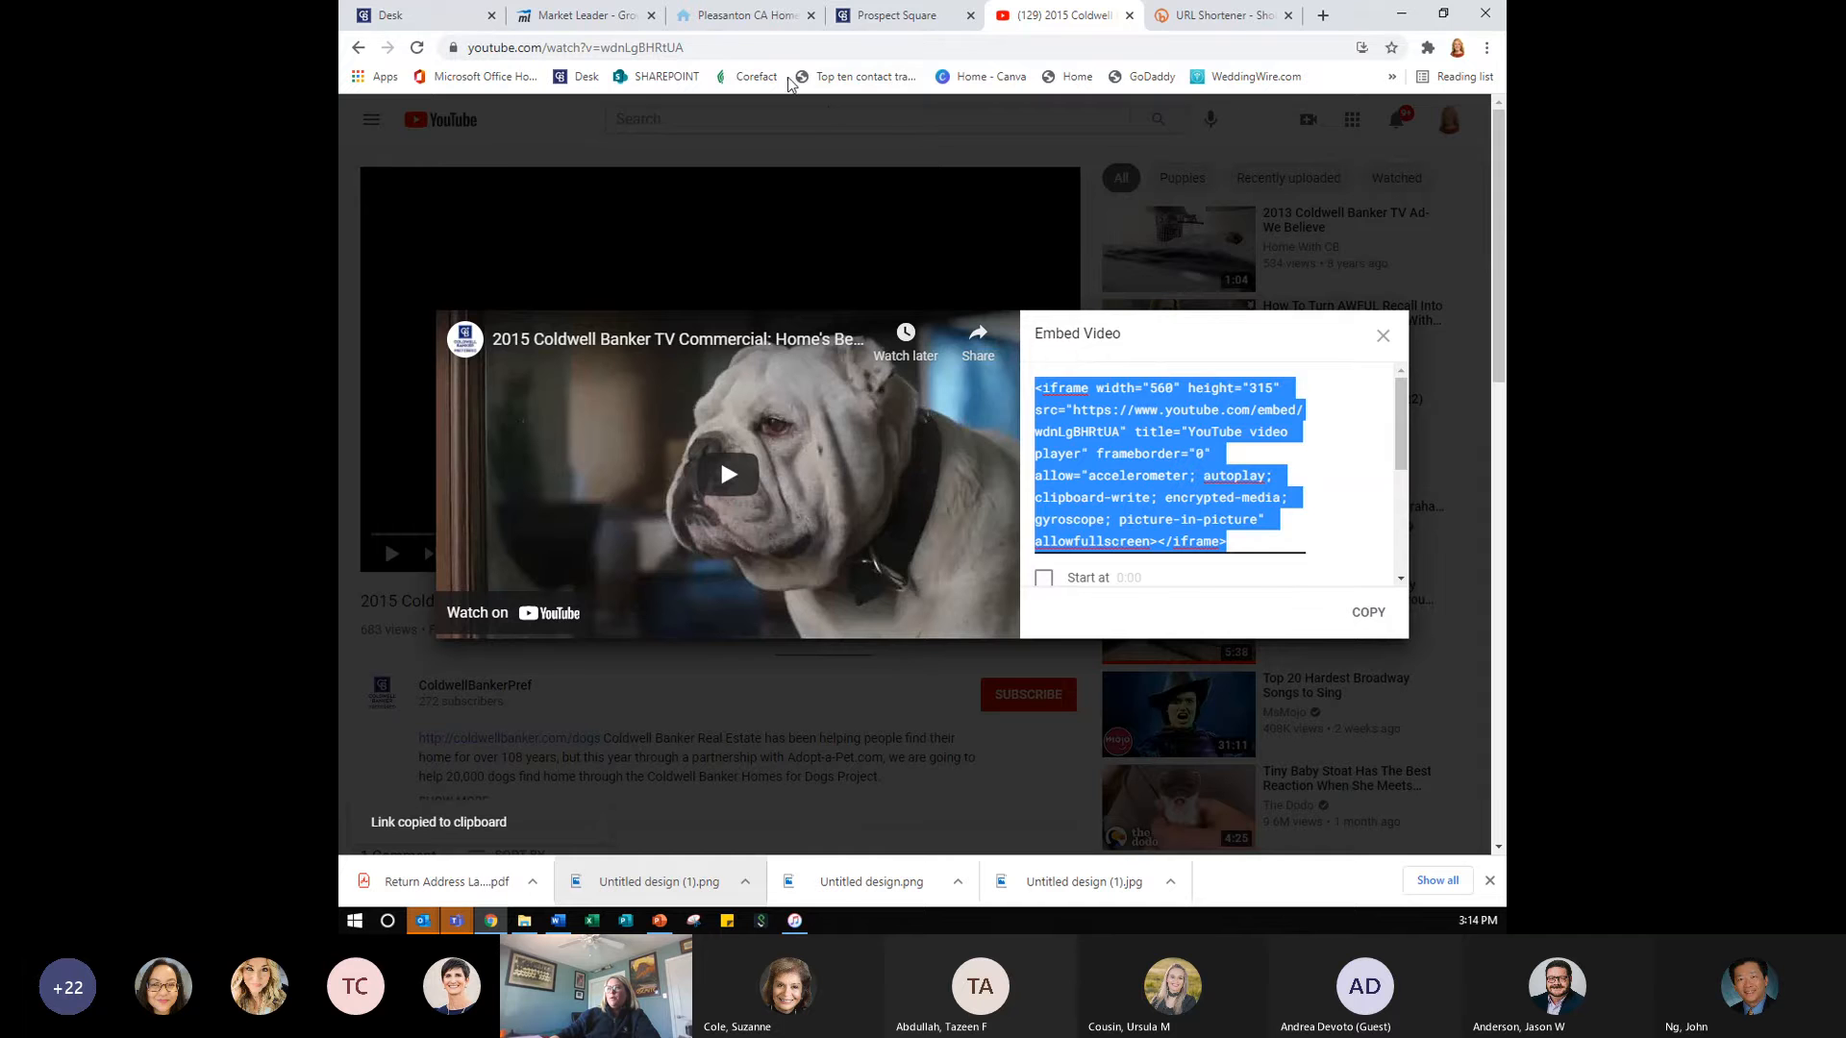
- Return to Market Leader and insert the copied embed code below the last paragraph of the widget's source code
click(612, 14)
click(676, 320)
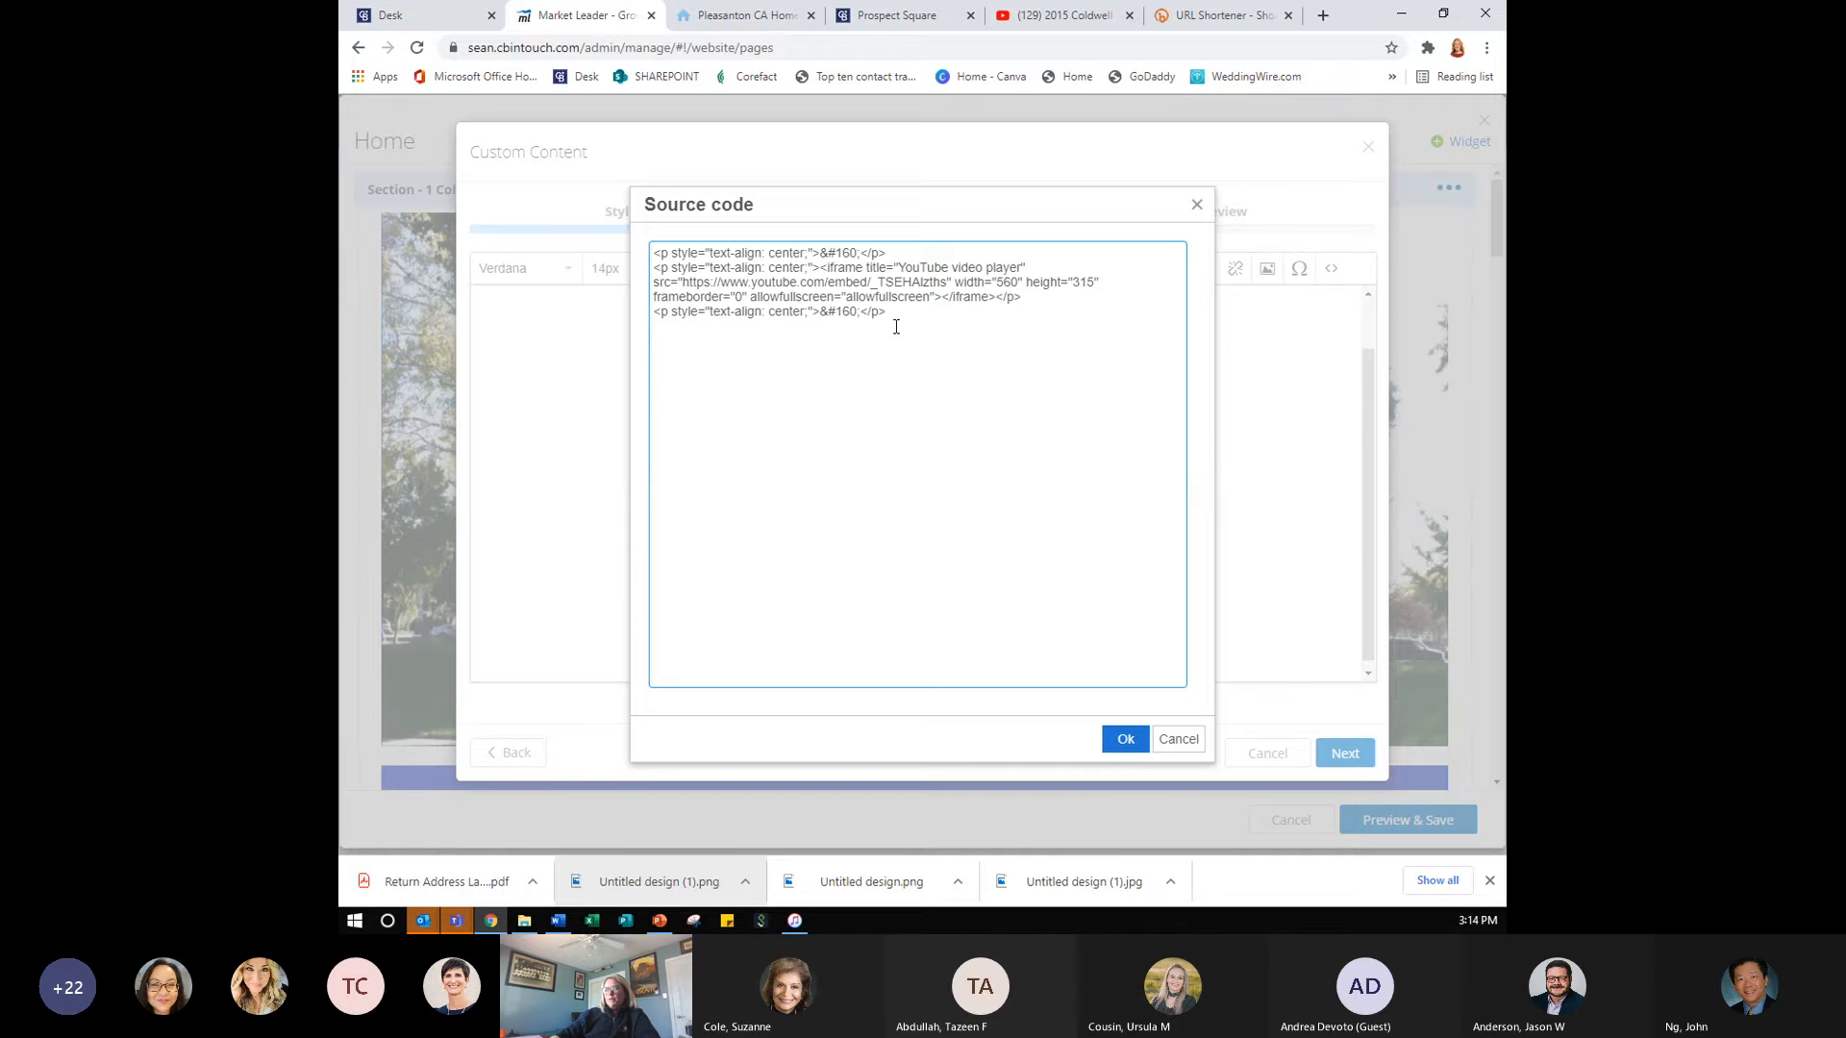
key(ctrl+v)
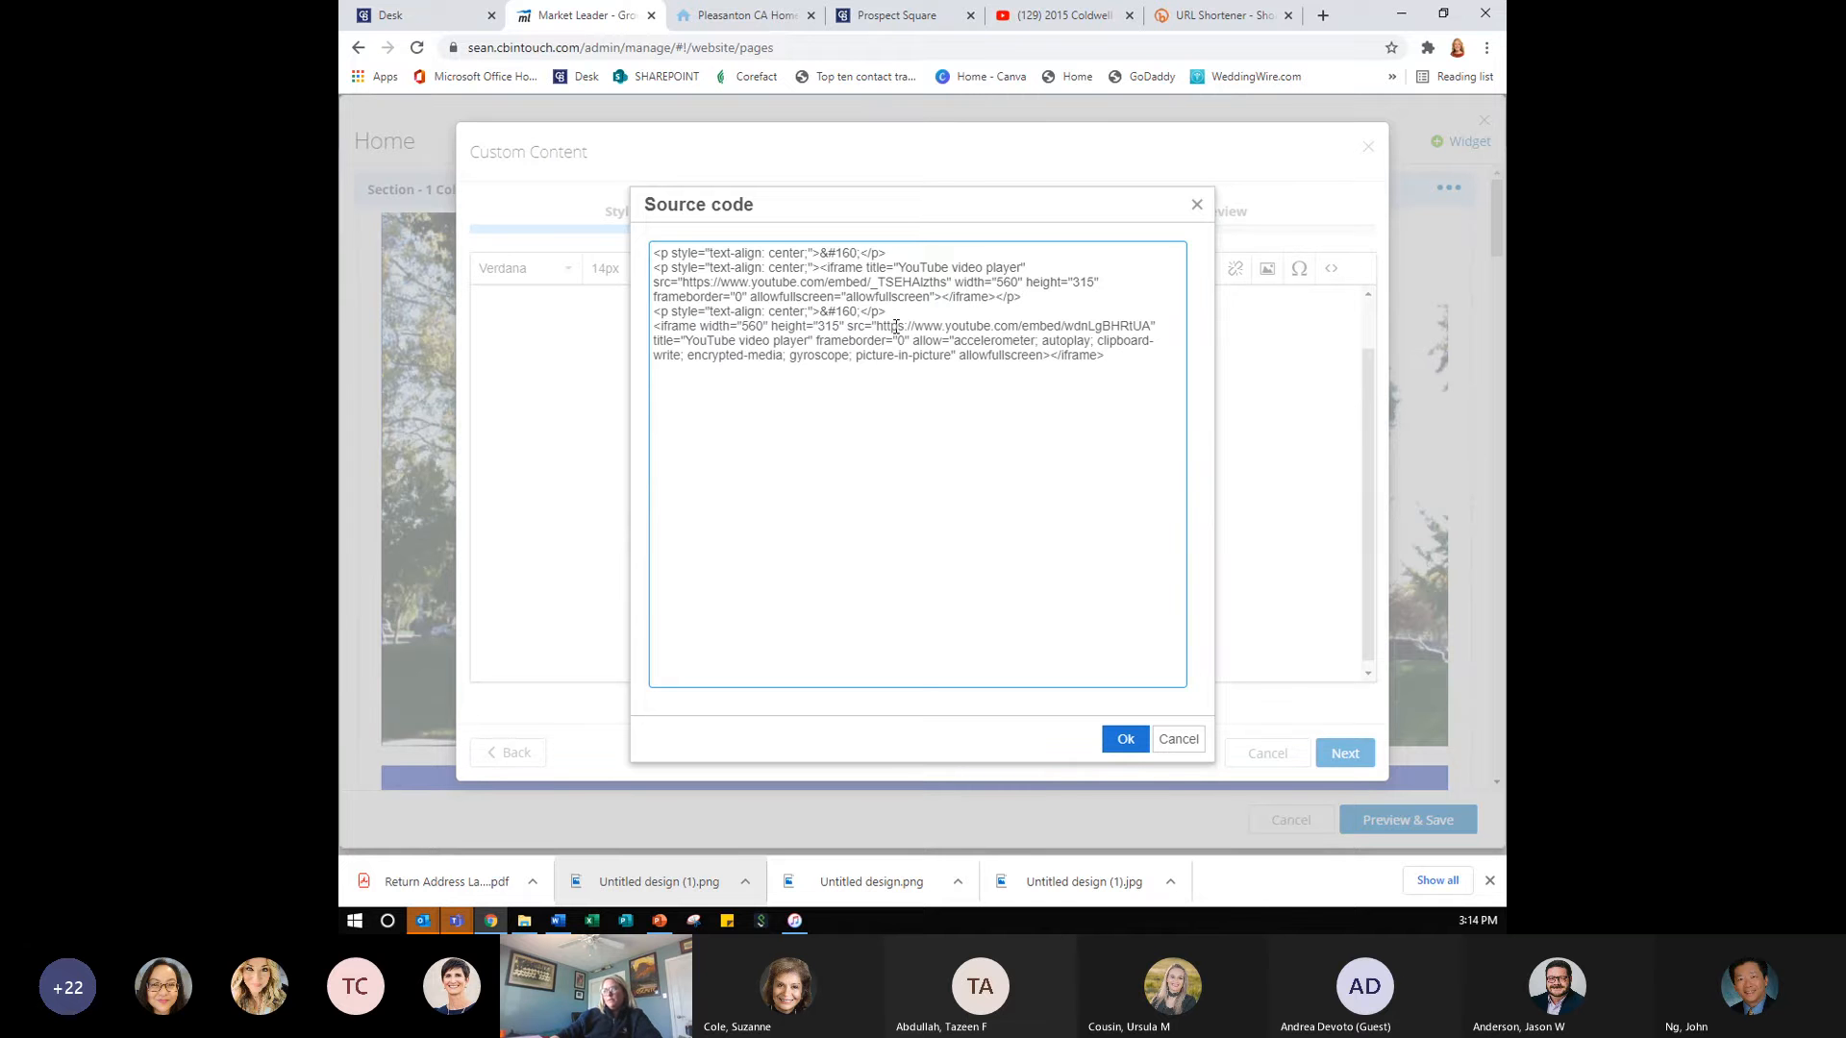
click(1132, 739)
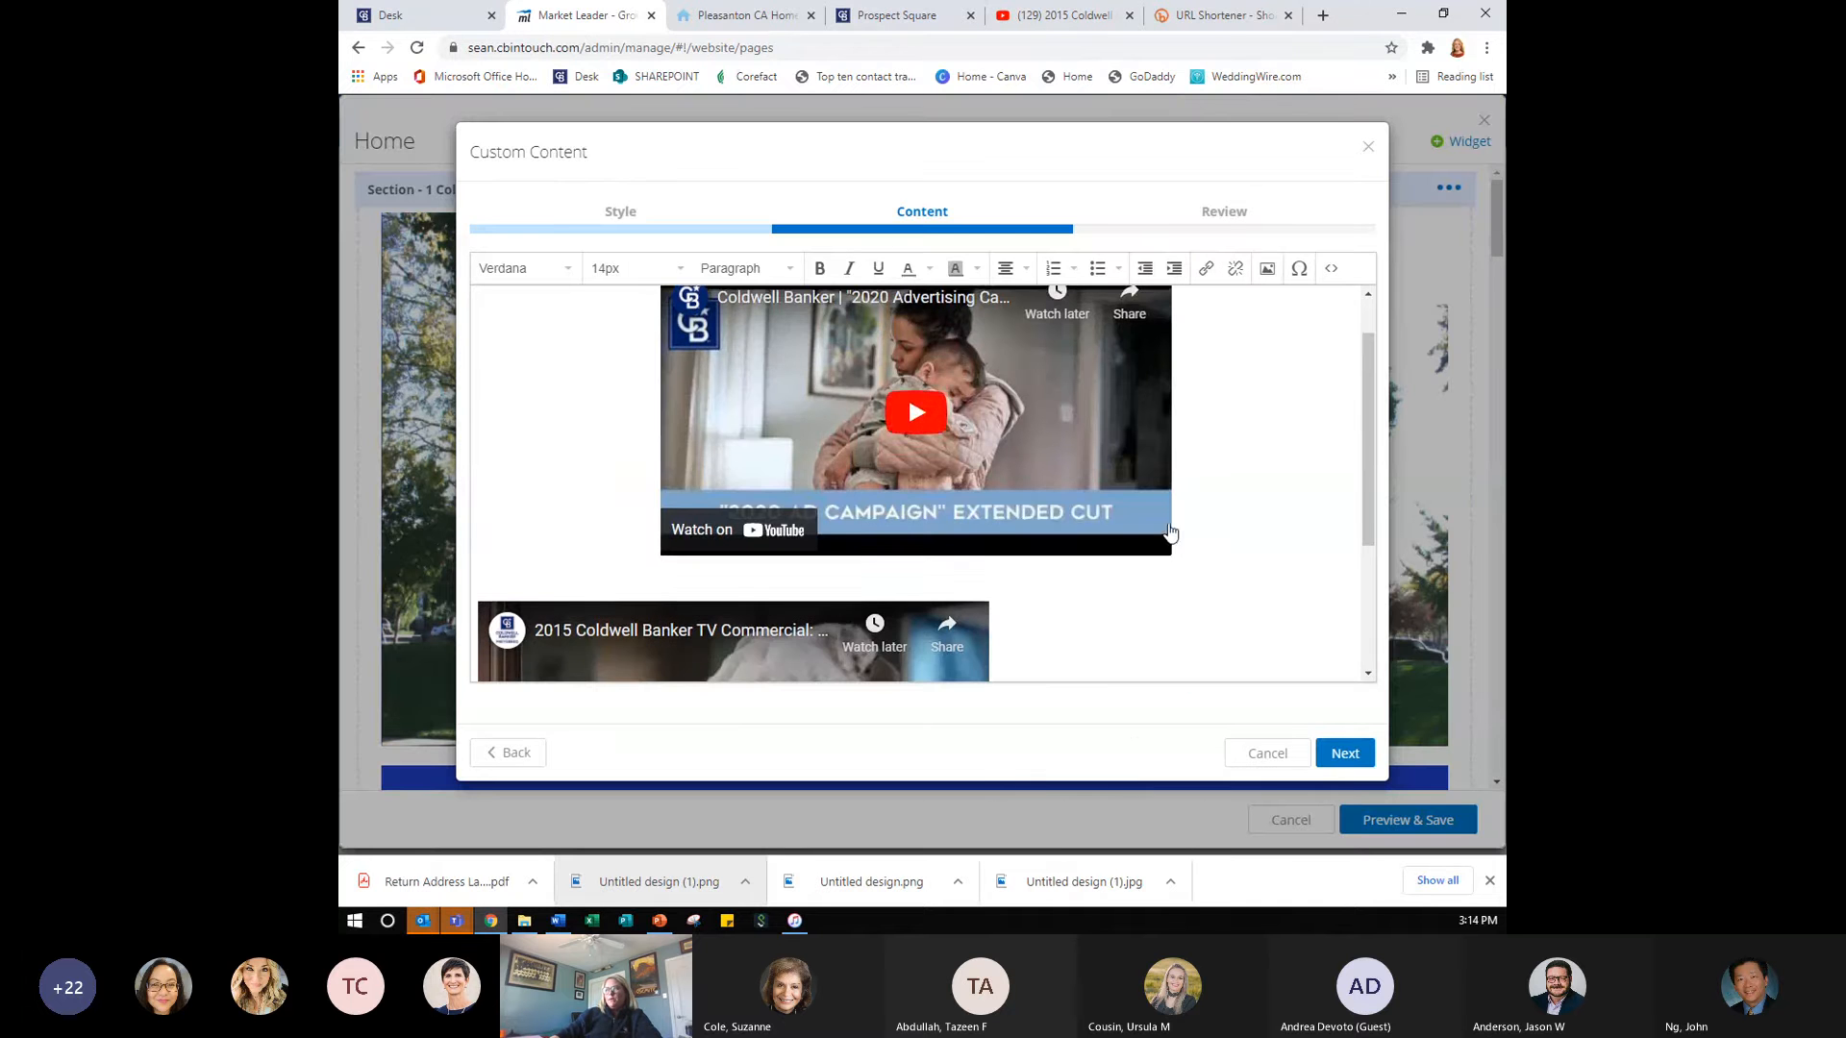
- Center the 2015 Coldwell Banker TV Commercial video in the widget's content
scroll(1168, 534, up, 1)
scroll(1058, 553, down, 3)
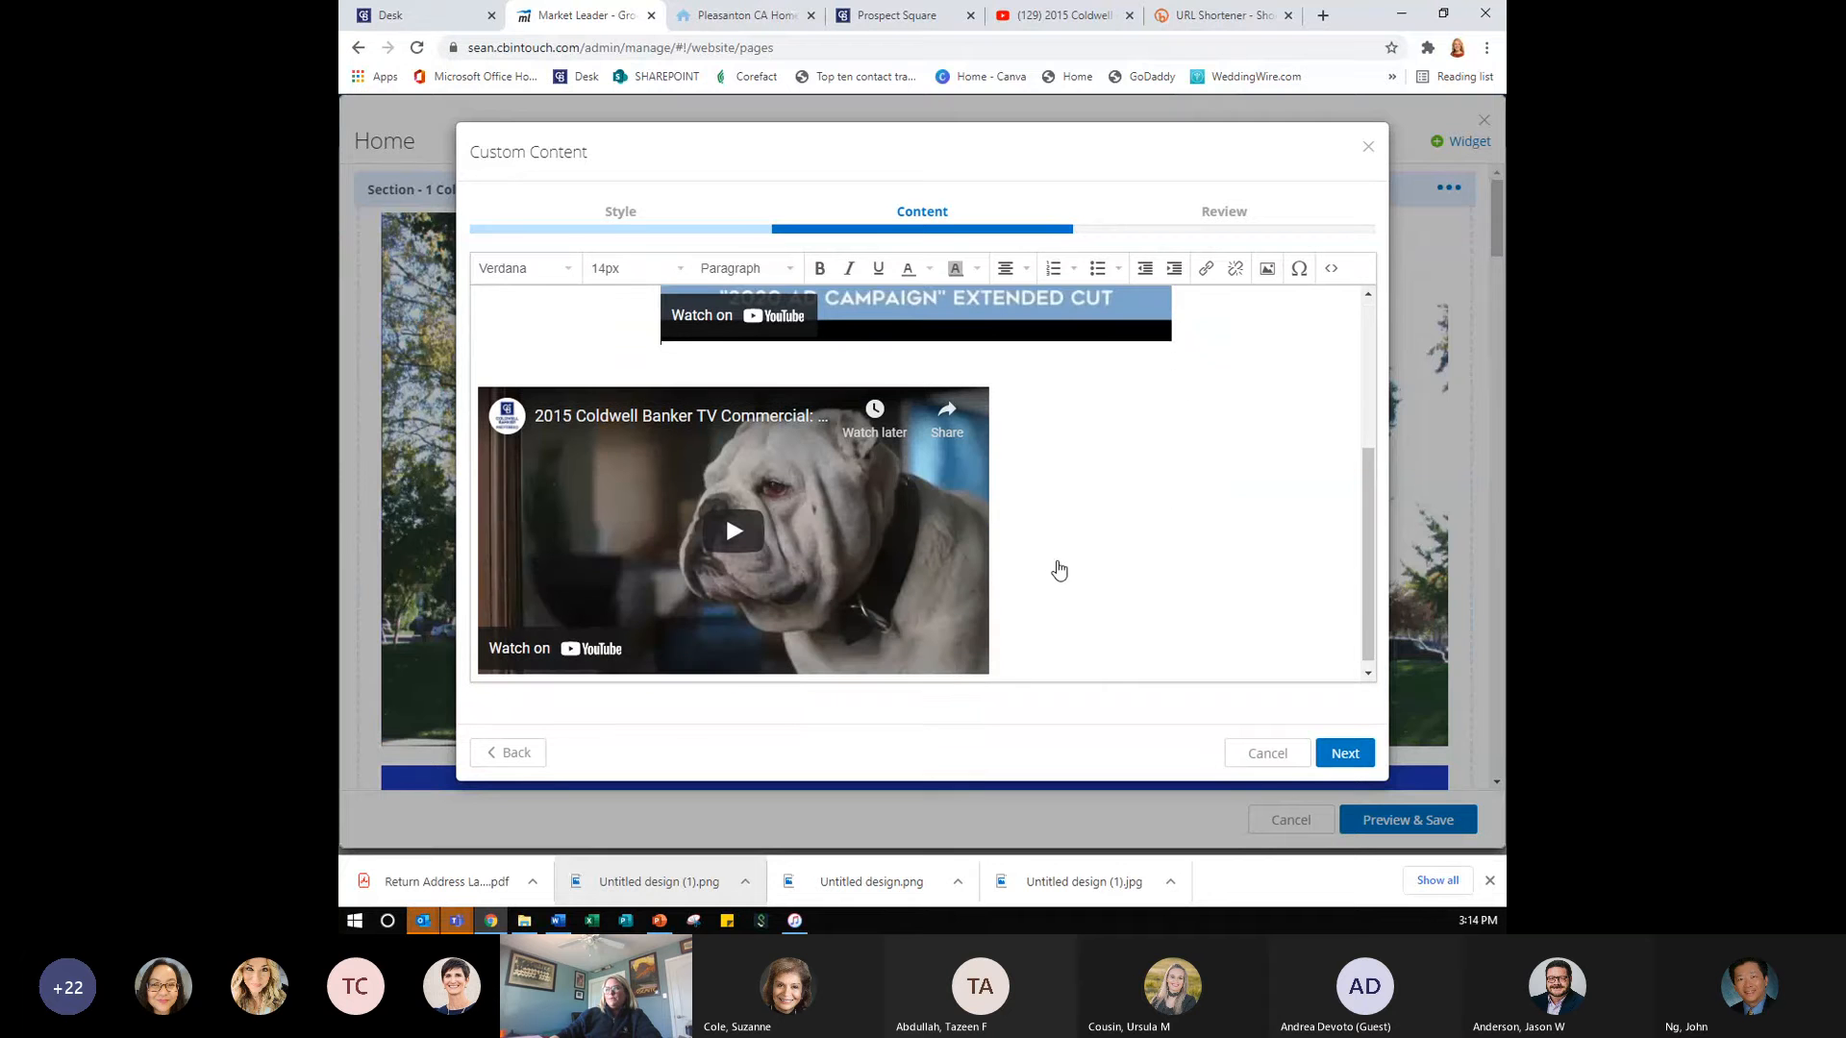
click(1051, 627)
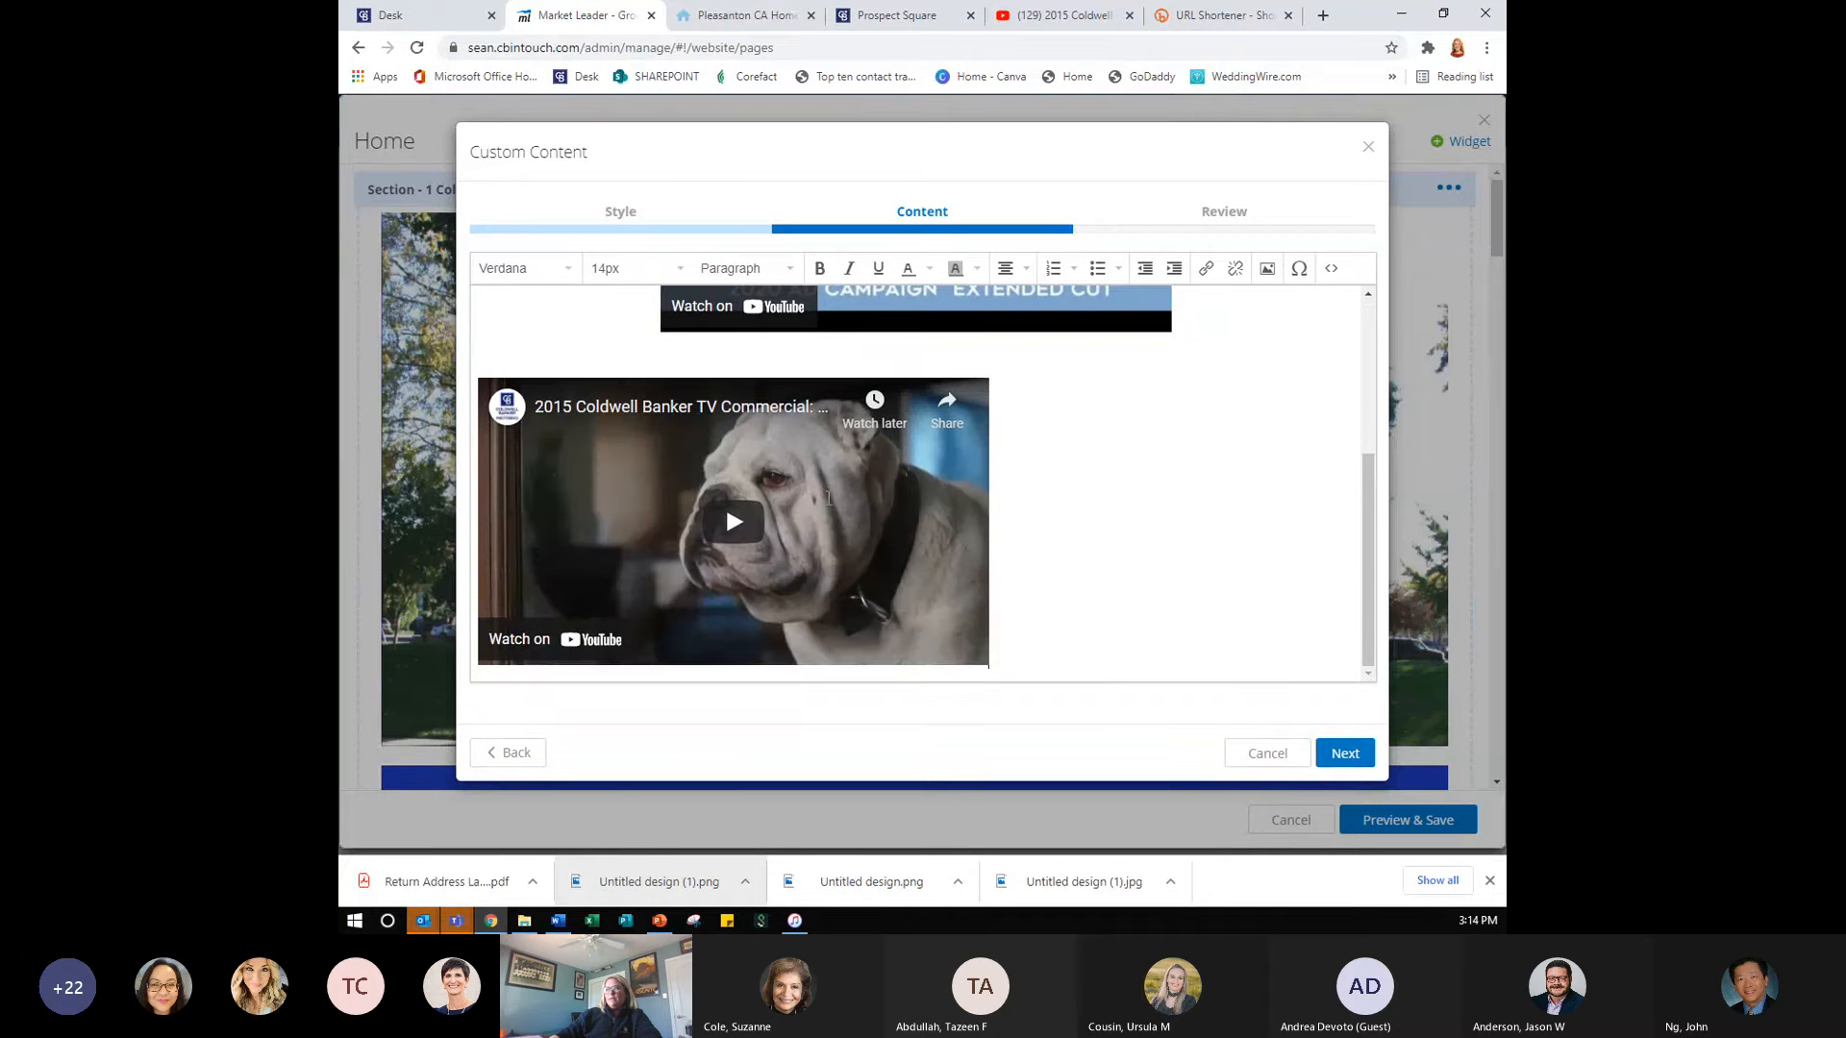
drag(712, 384, 696, 361)
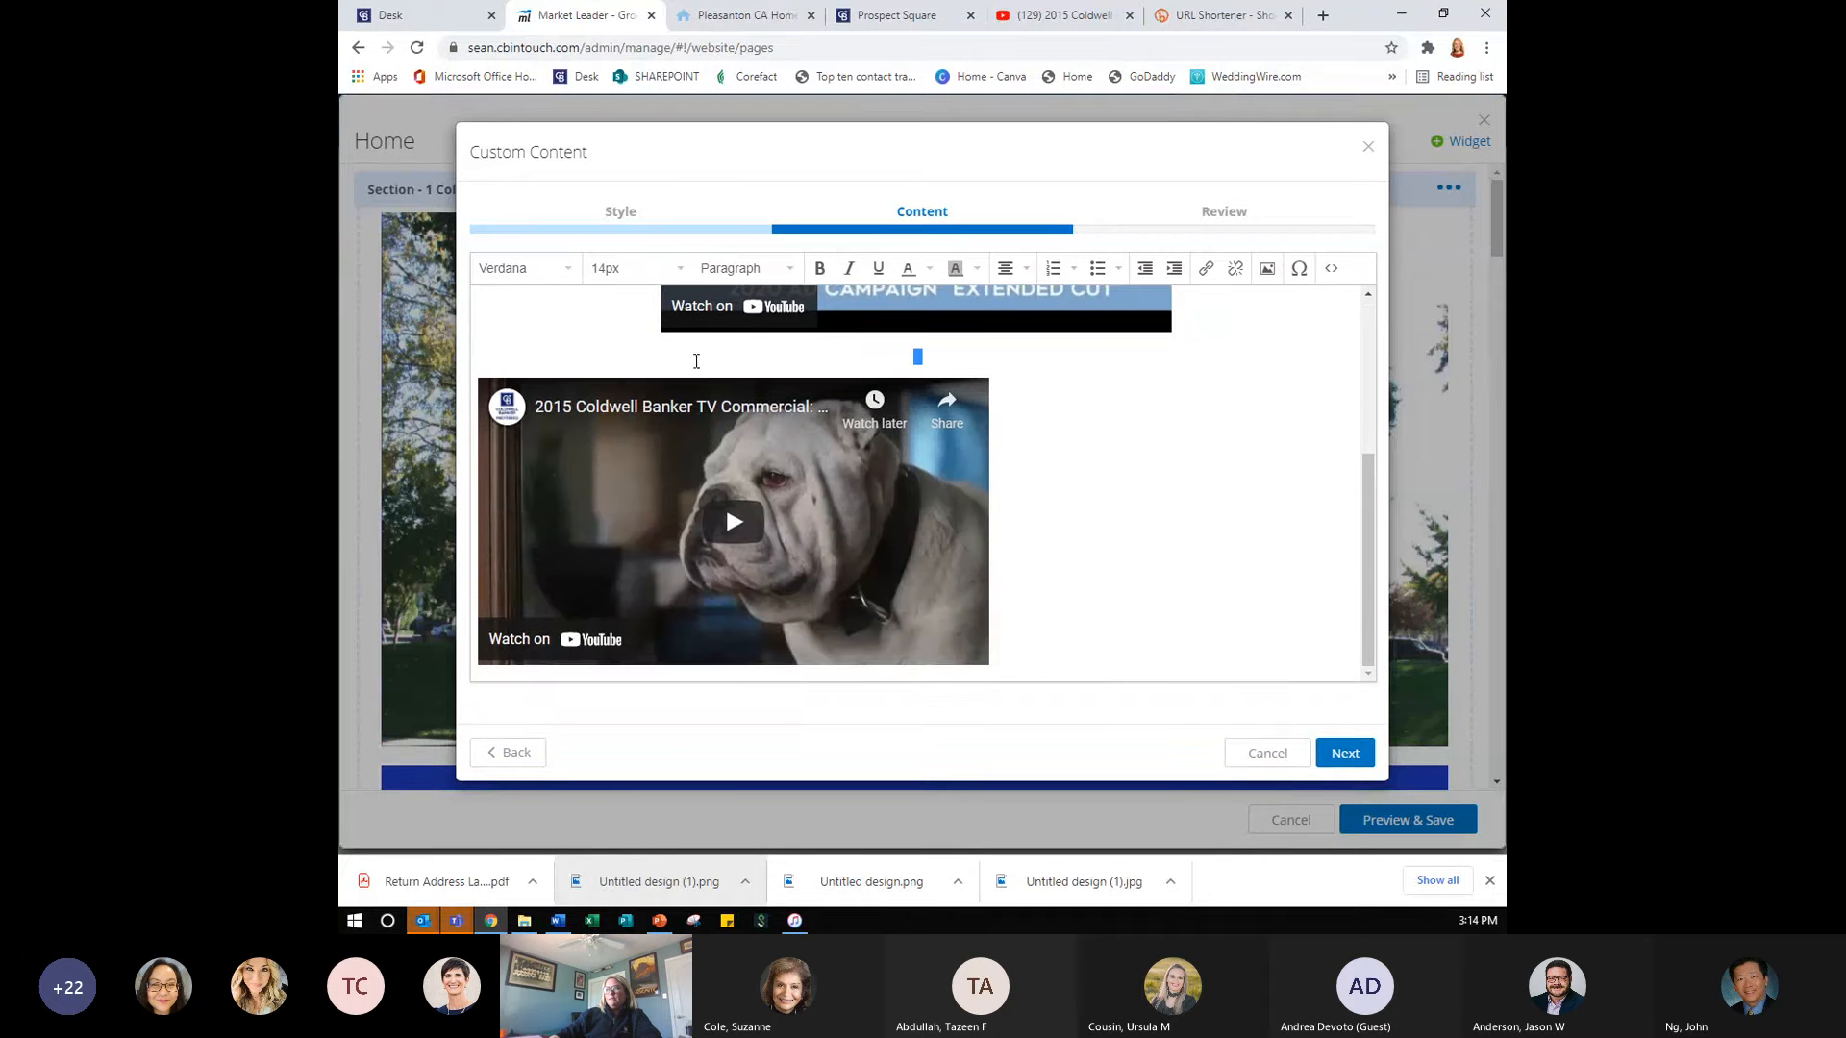
click(1005, 268)
click(940, 637)
click(525, 642)
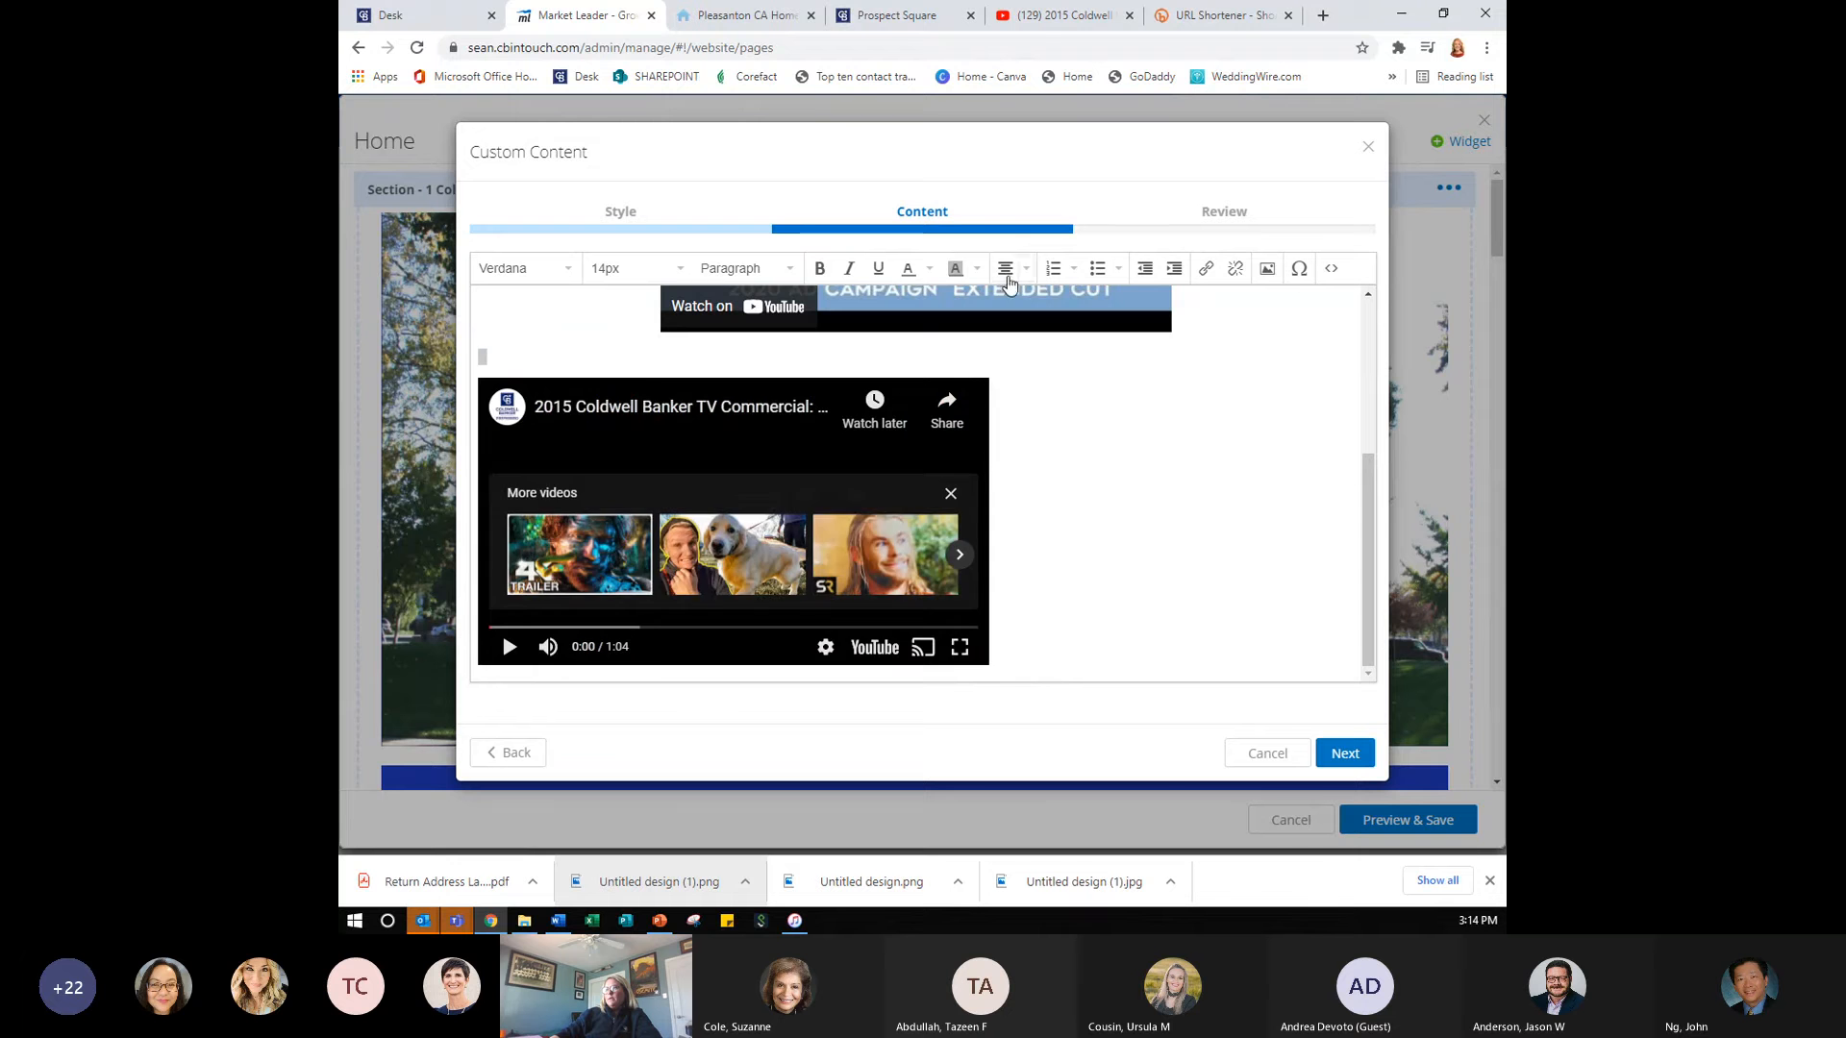
click(1005, 270)
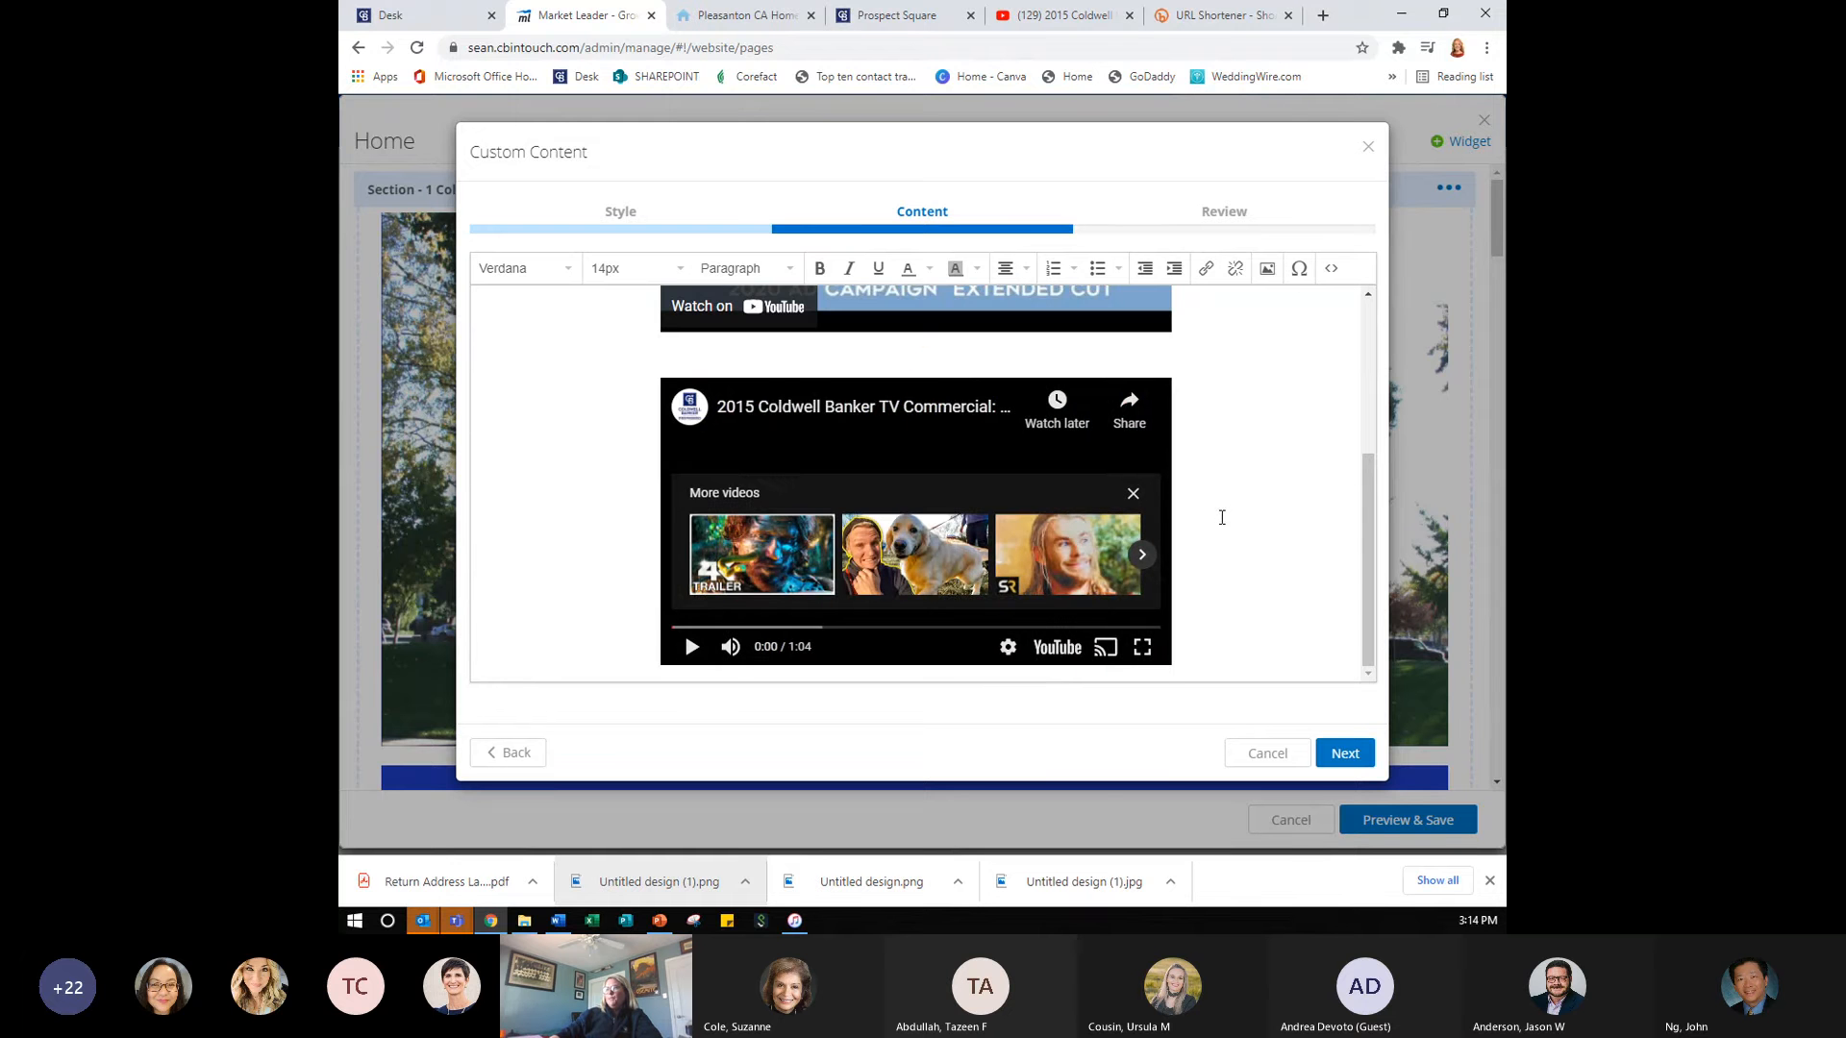
- Check the layout of both embedded videos in the content editor and in the widget's review
scroll(1221, 517, up, 3)
scroll(1222, 517, down, 3)
scroll(1222, 517, up, 3)
scroll(1222, 517, down, 3)
click(1353, 753)
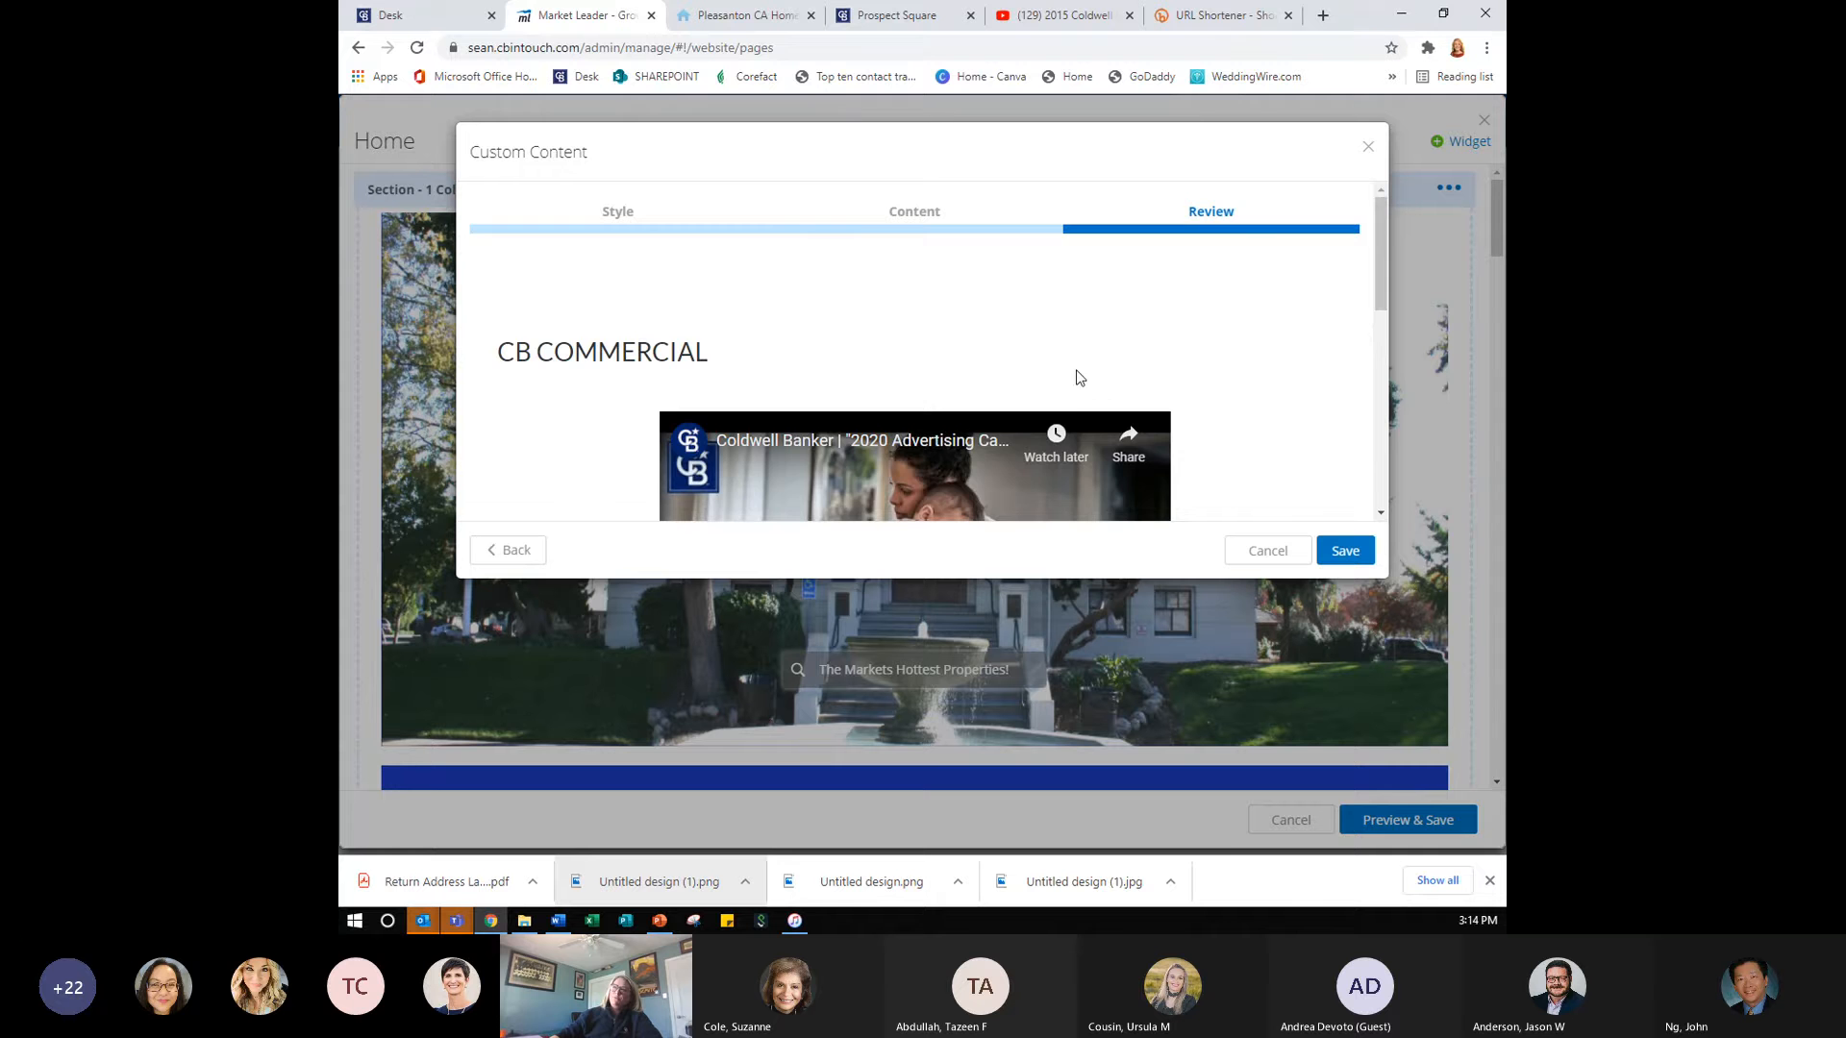
scroll(1050, 498, down, 5)
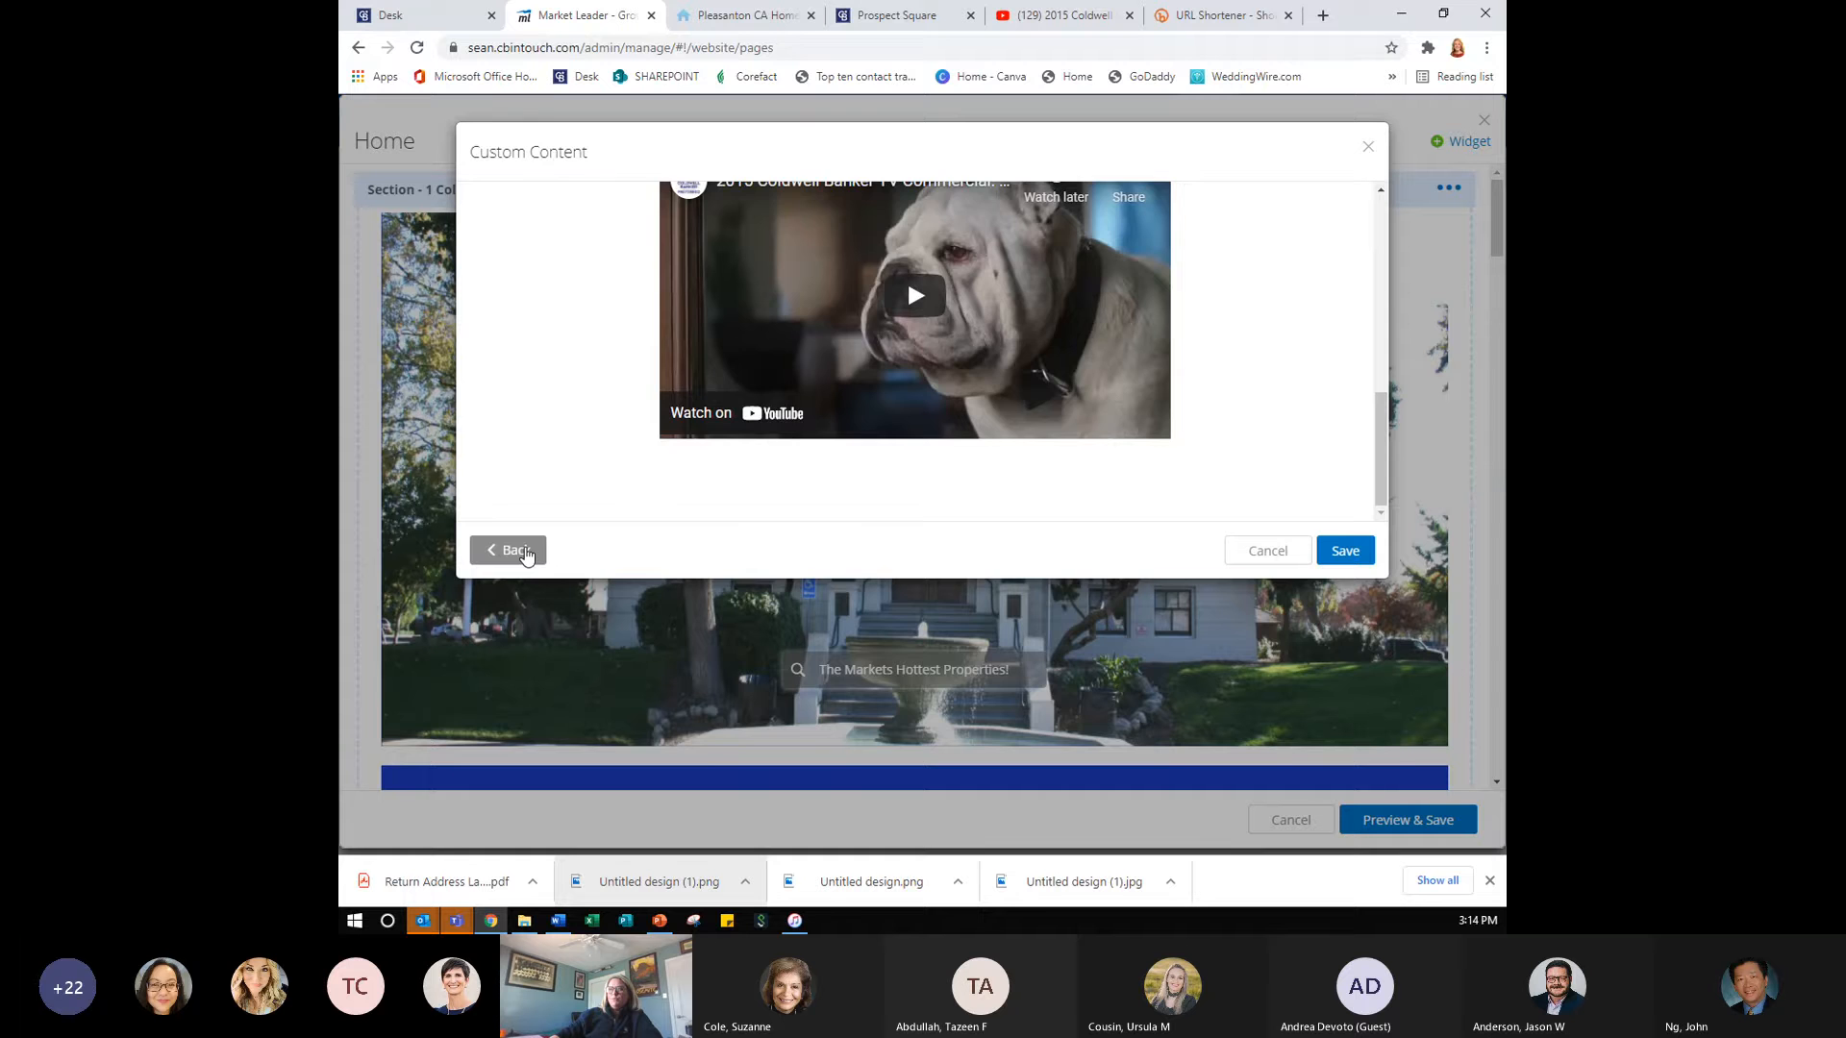
- Go back to the widget's content and add a blank line below the second video
click(523, 552)
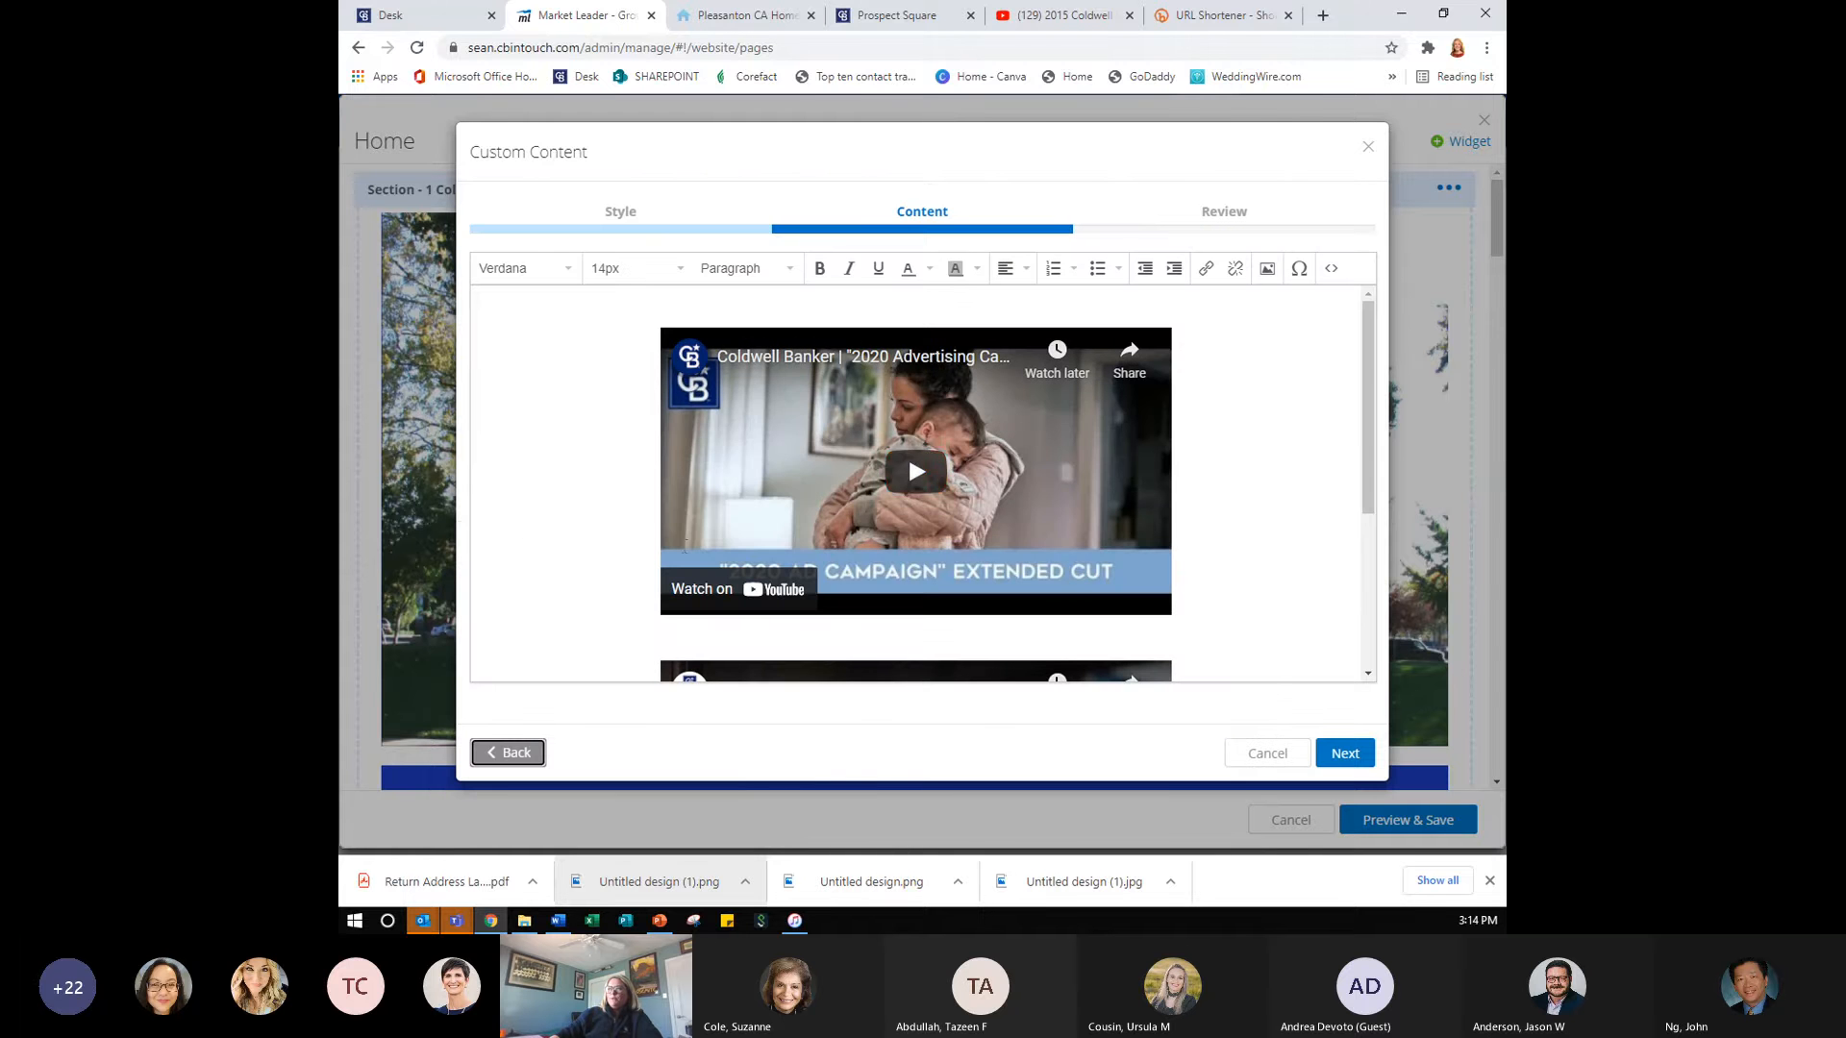
scroll(965, 609, down, 3)
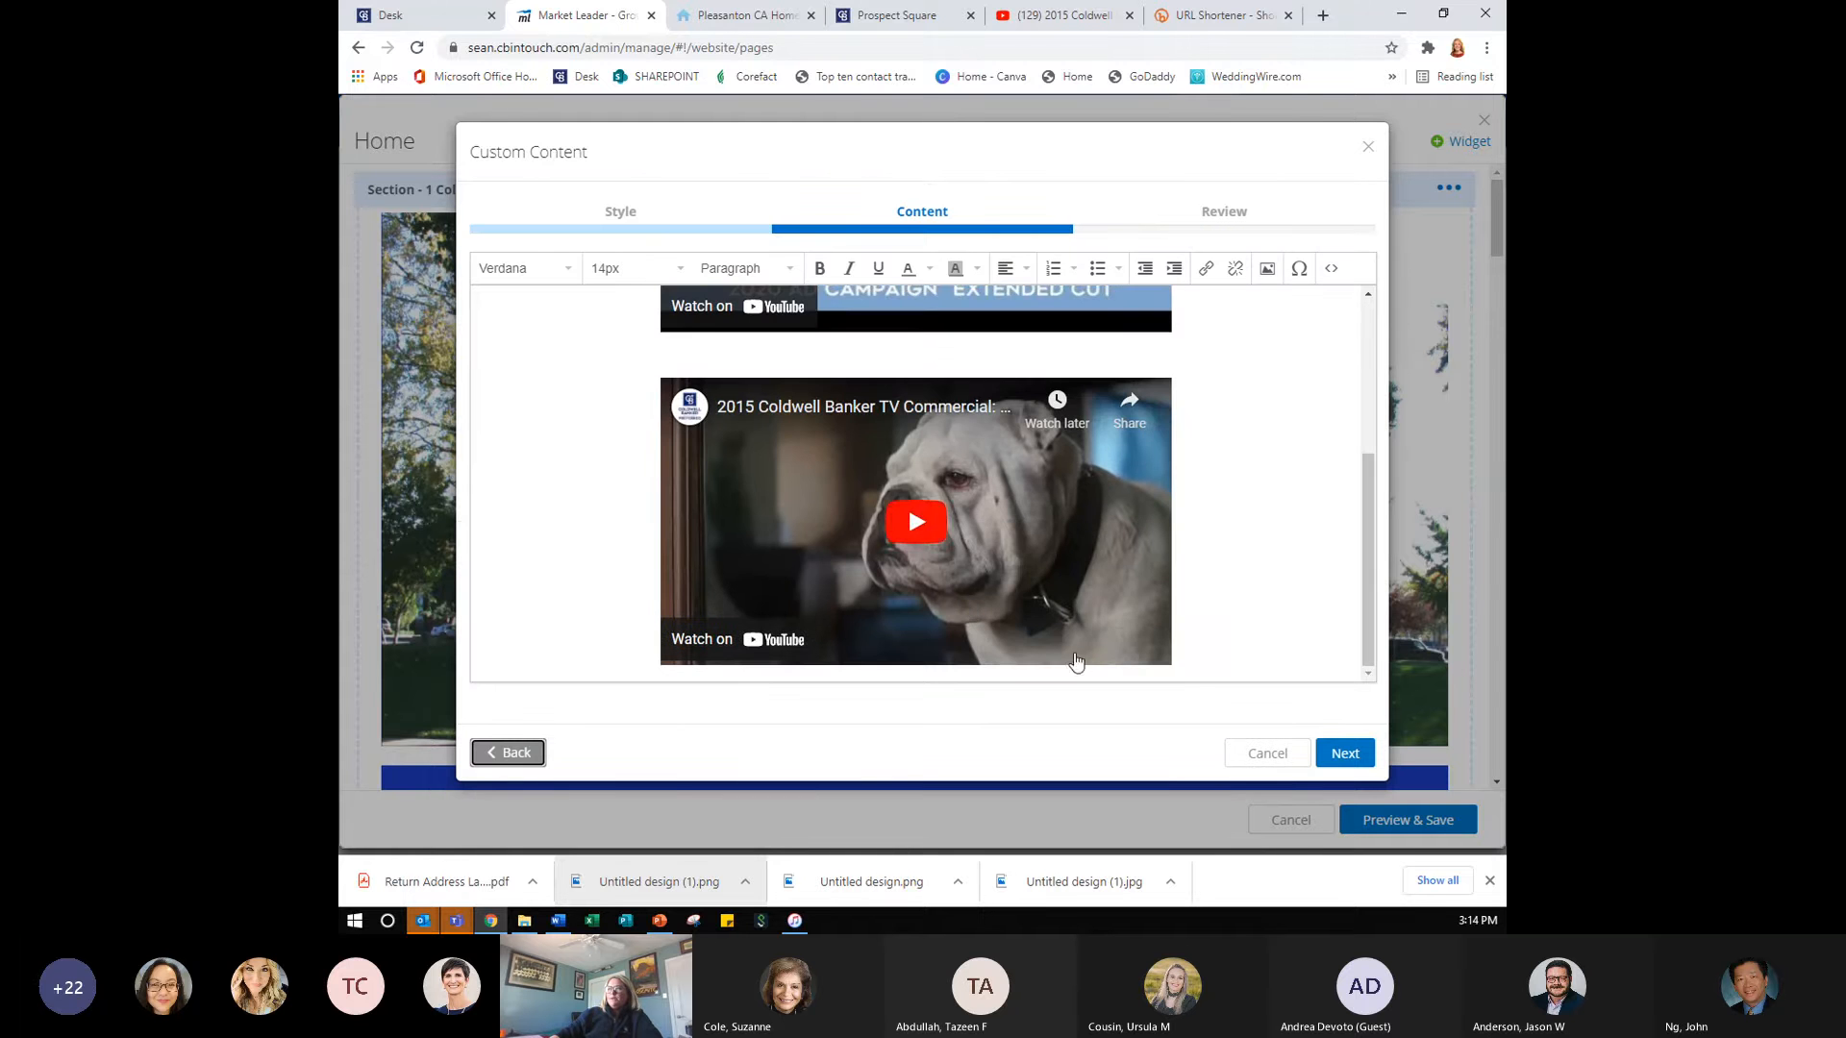
click(1213, 637)
scroll(1212, 636, down, 2)
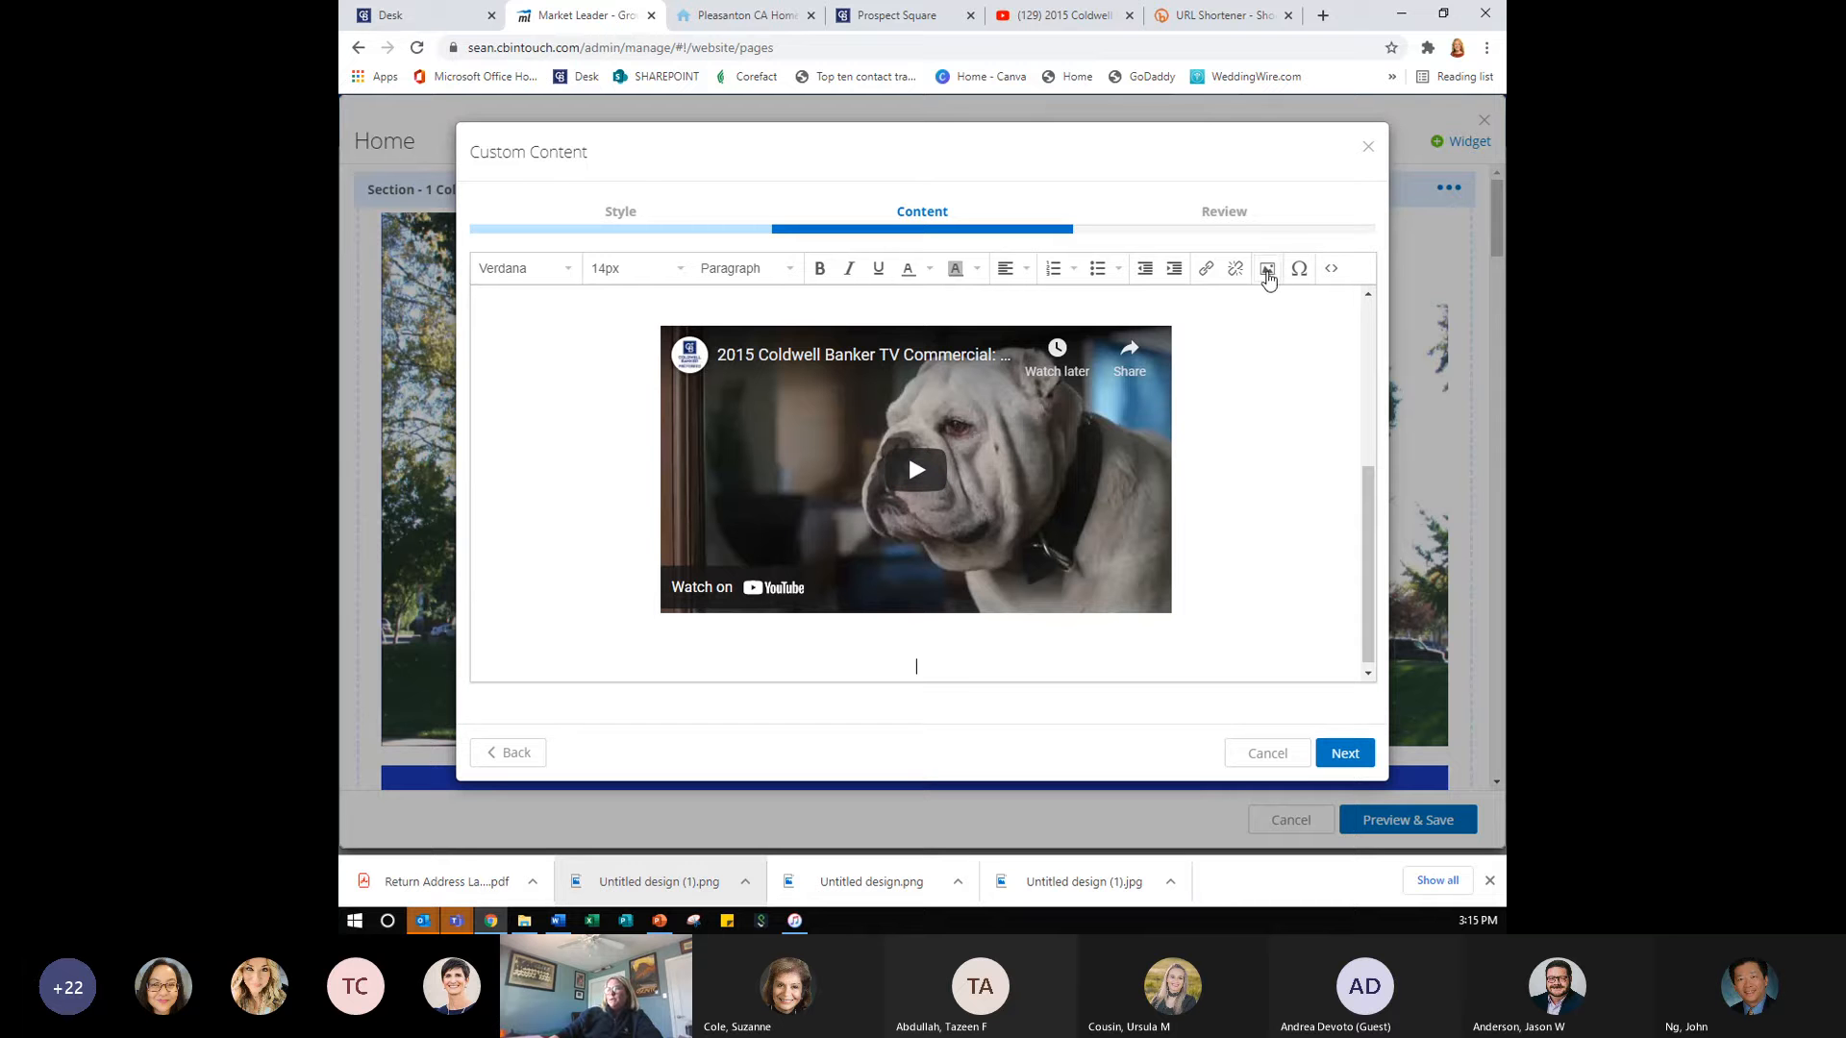
- Examine the image sources offered for the widget's content: file upload, own website images and the catalog's banners
click(1267, 271)
click(1266, 273)
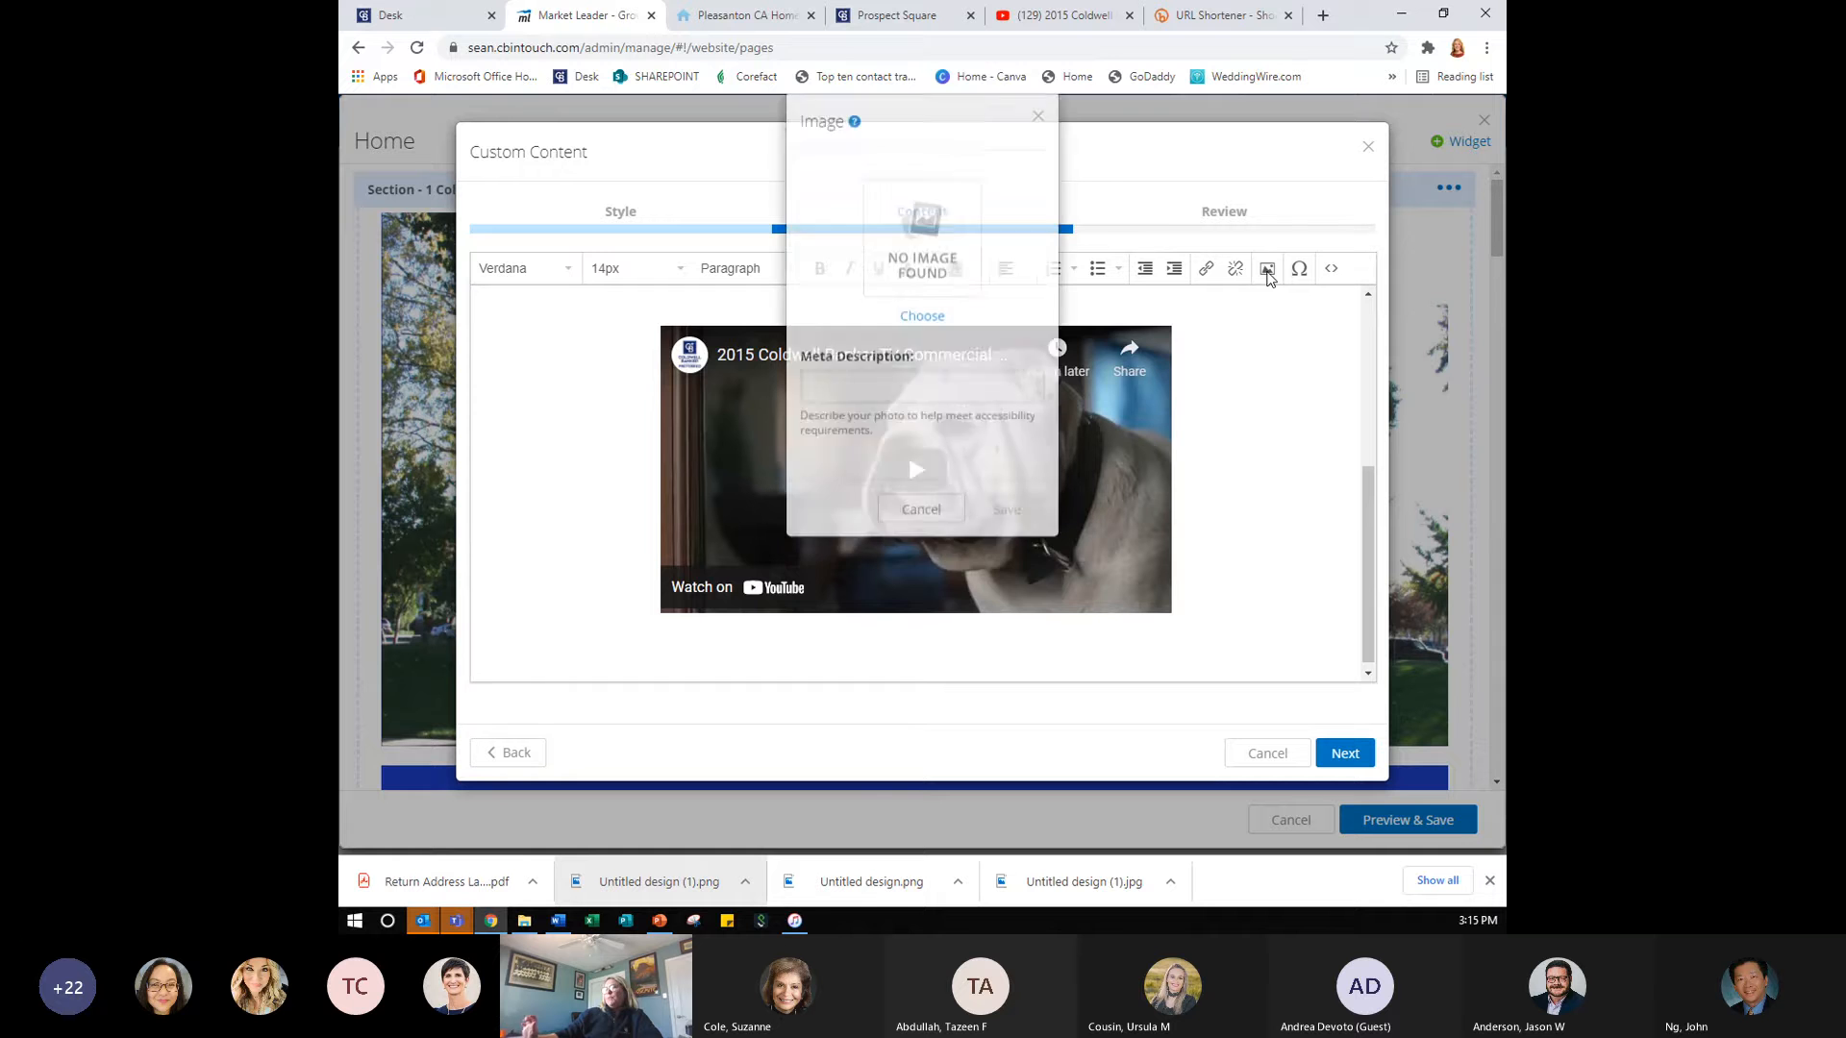
click(915, 348)
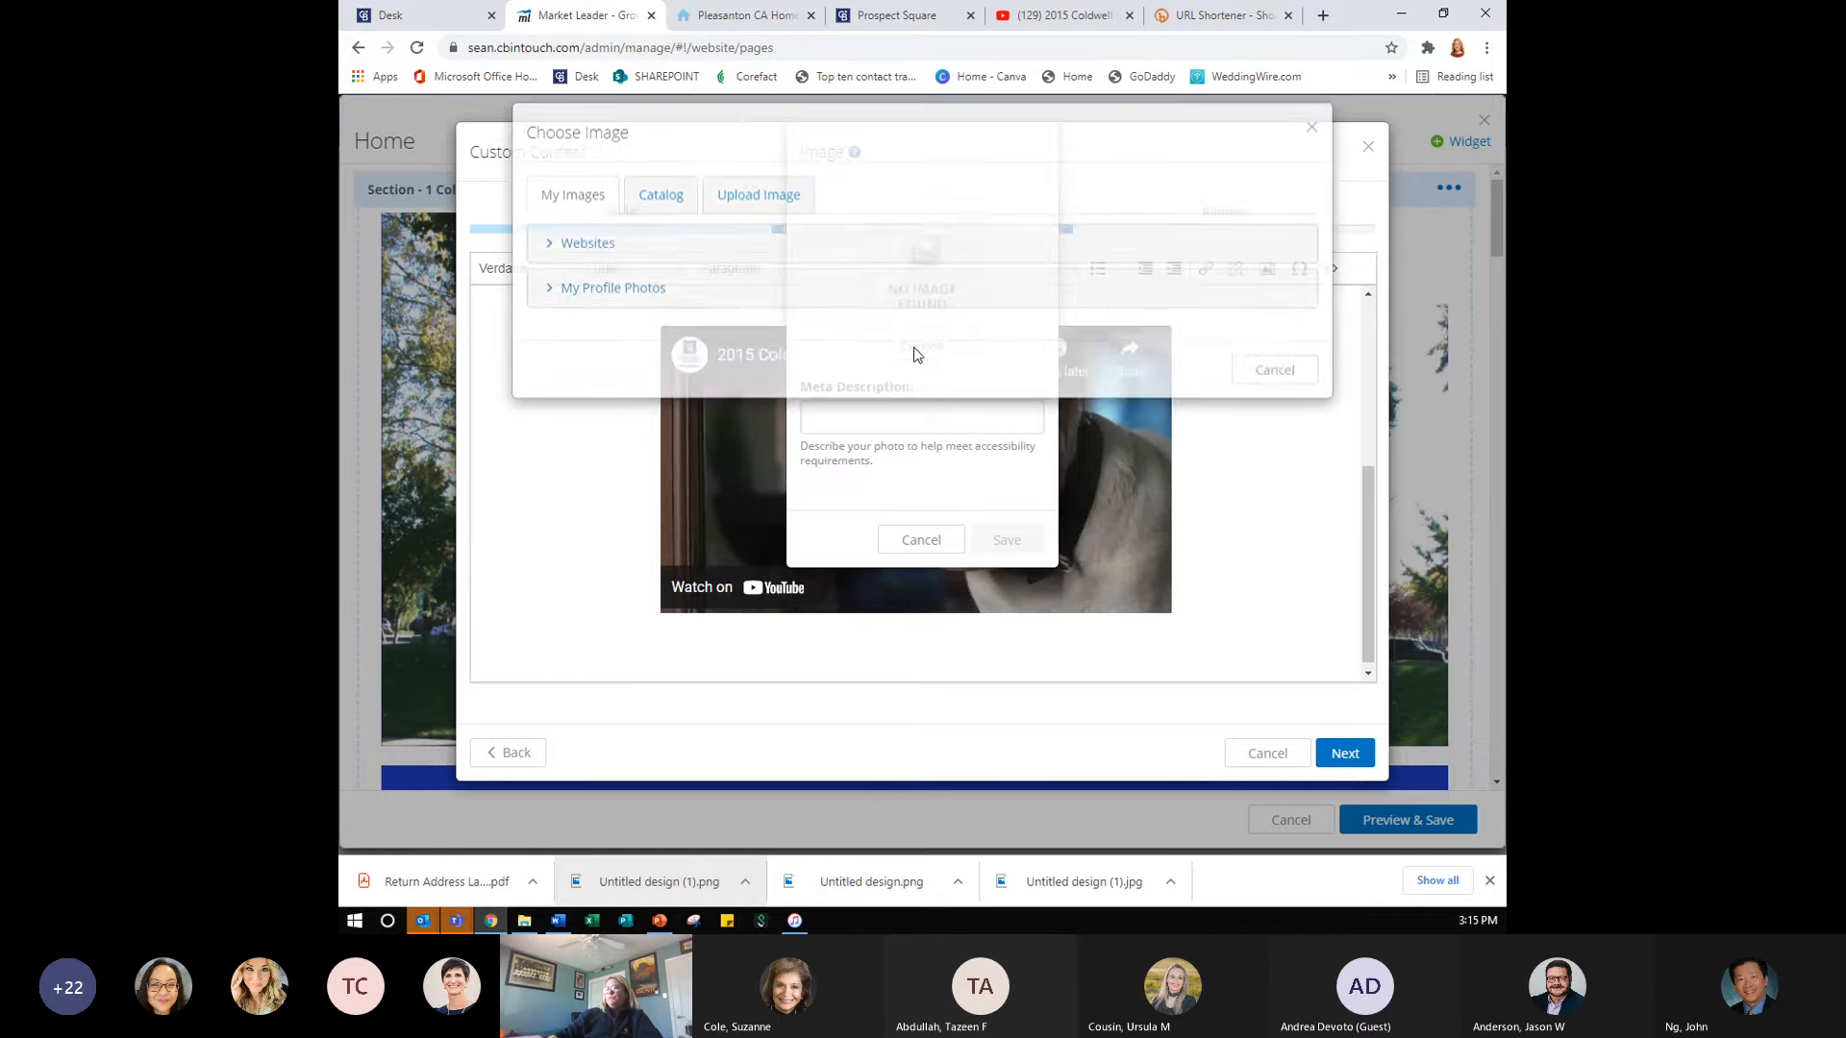
click(756, 218)
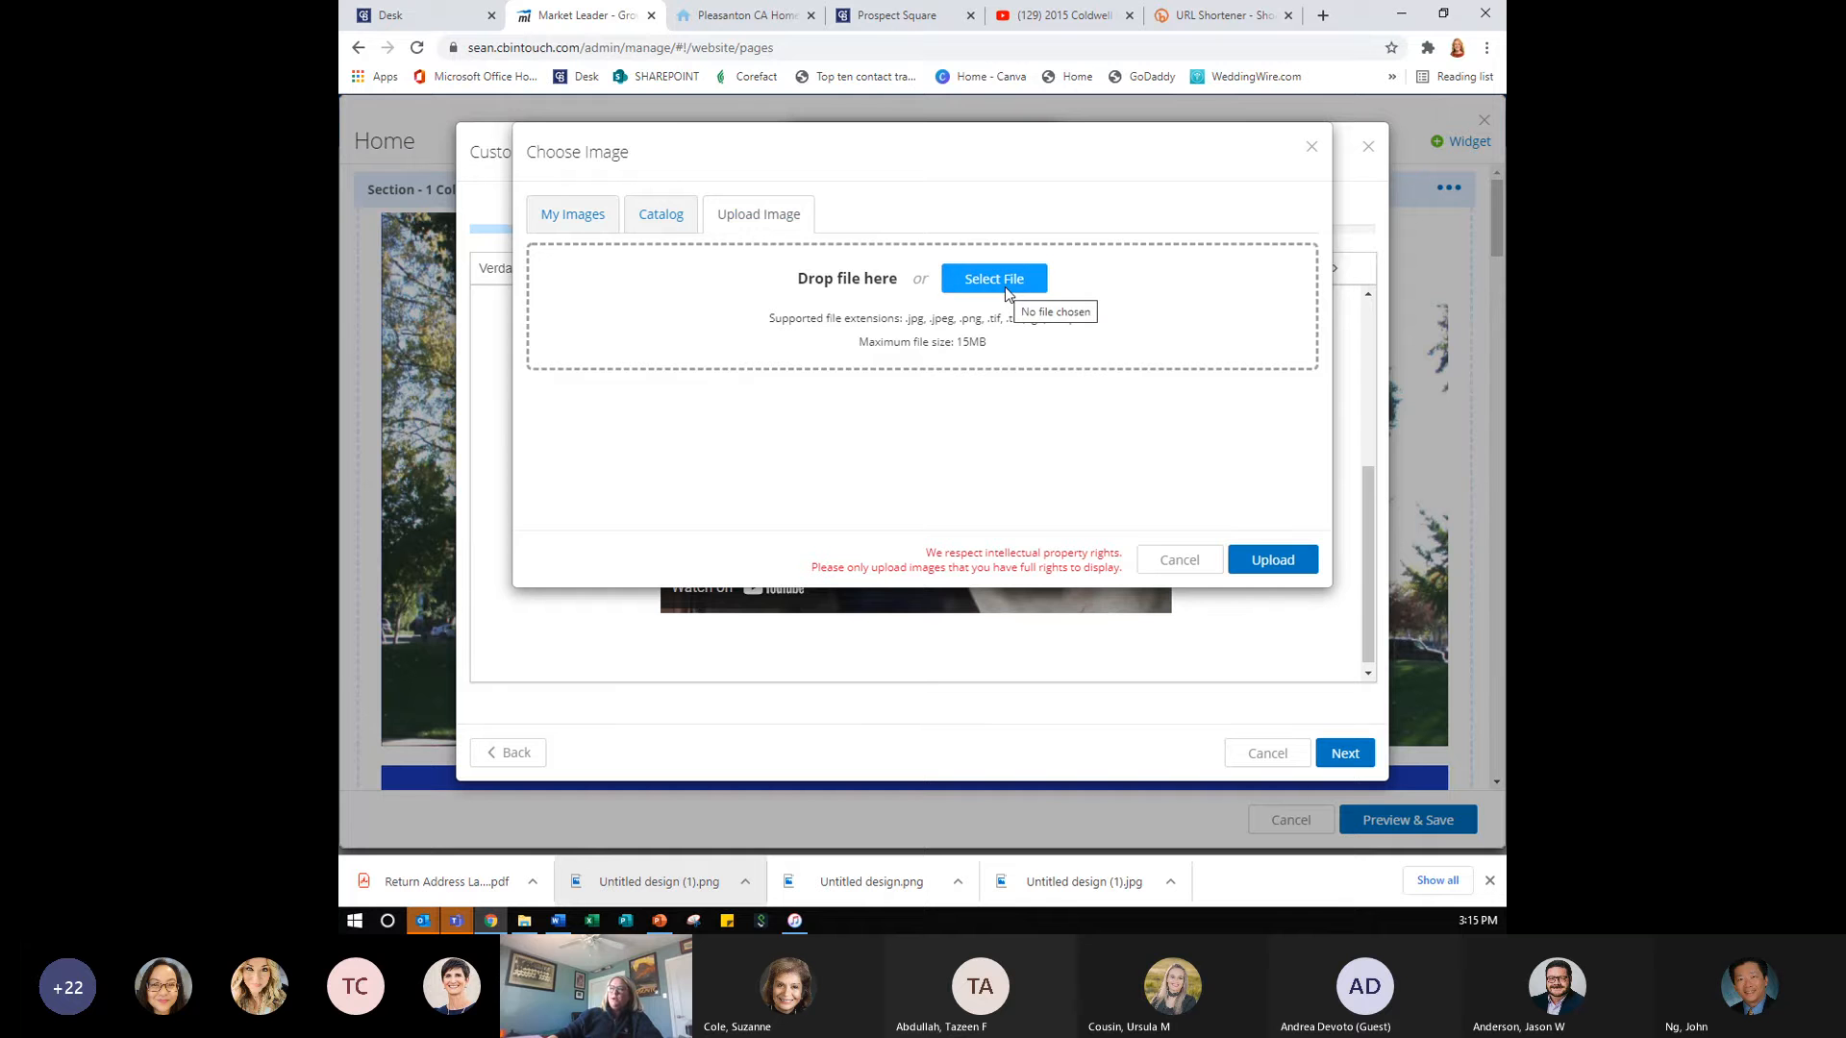
click(573, 215)
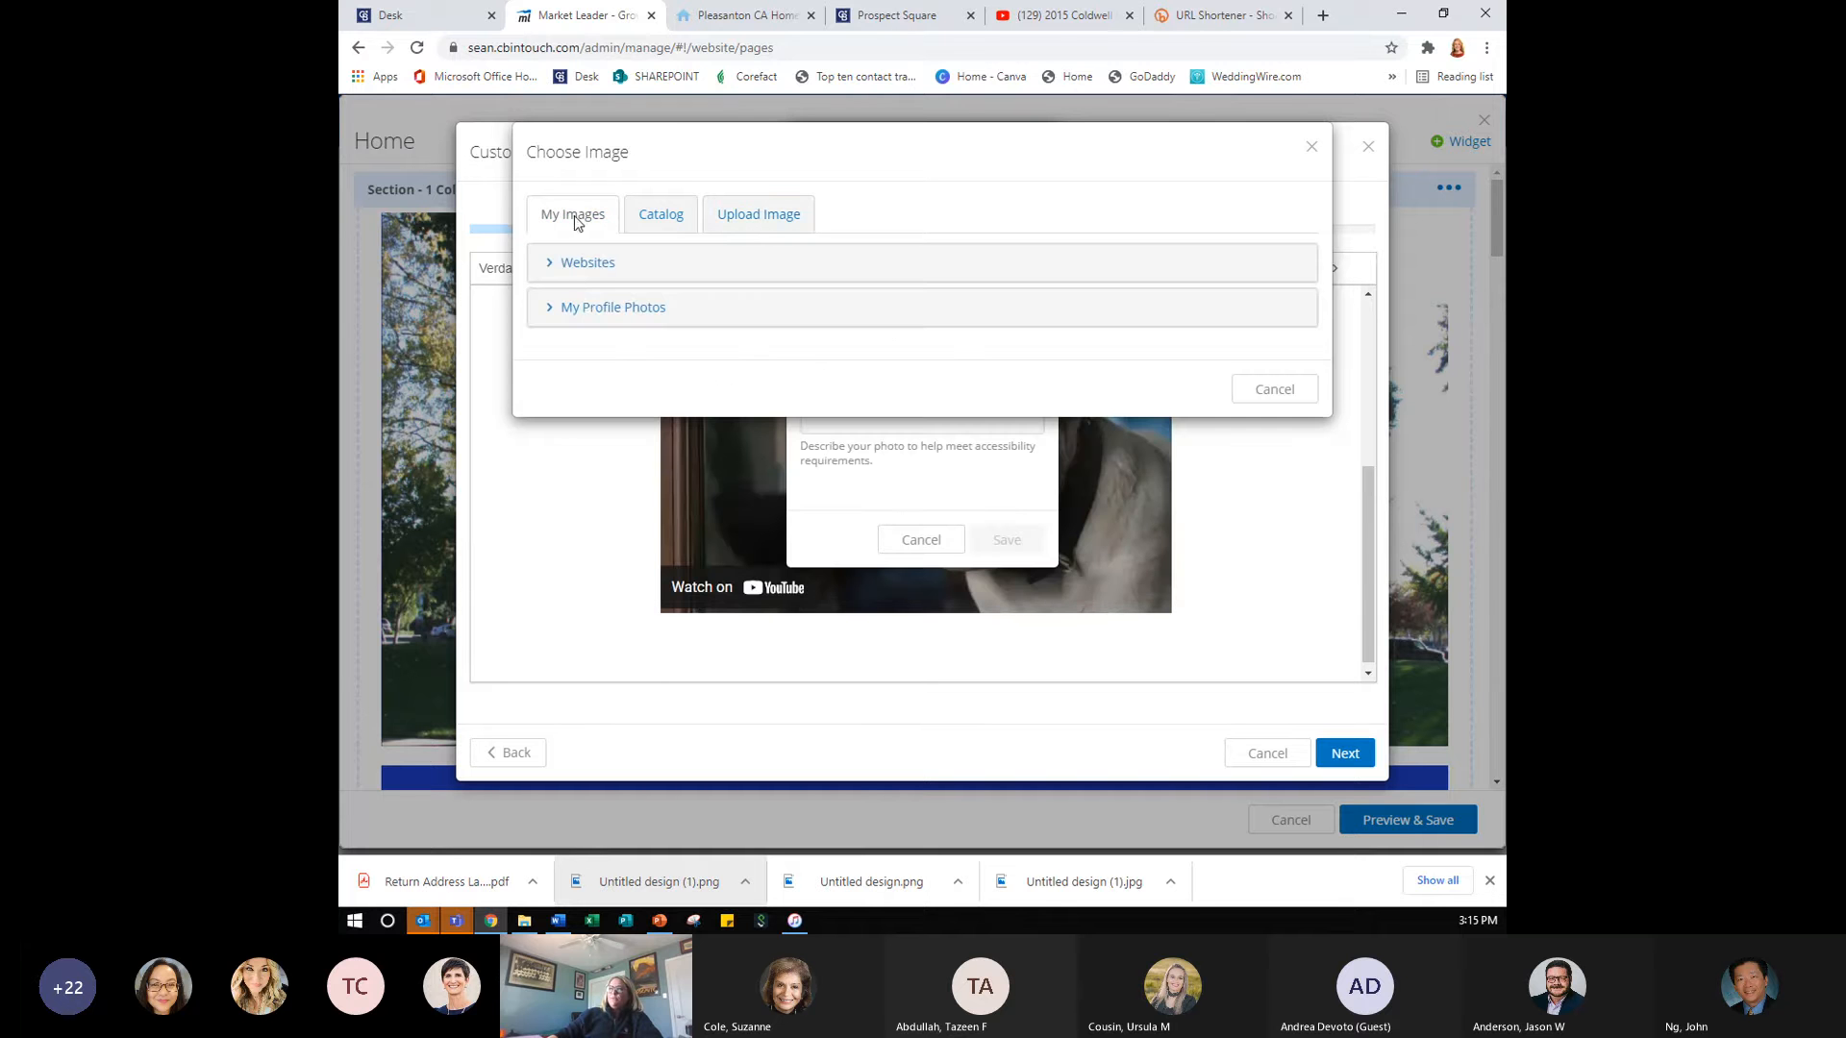
click(585, 268)
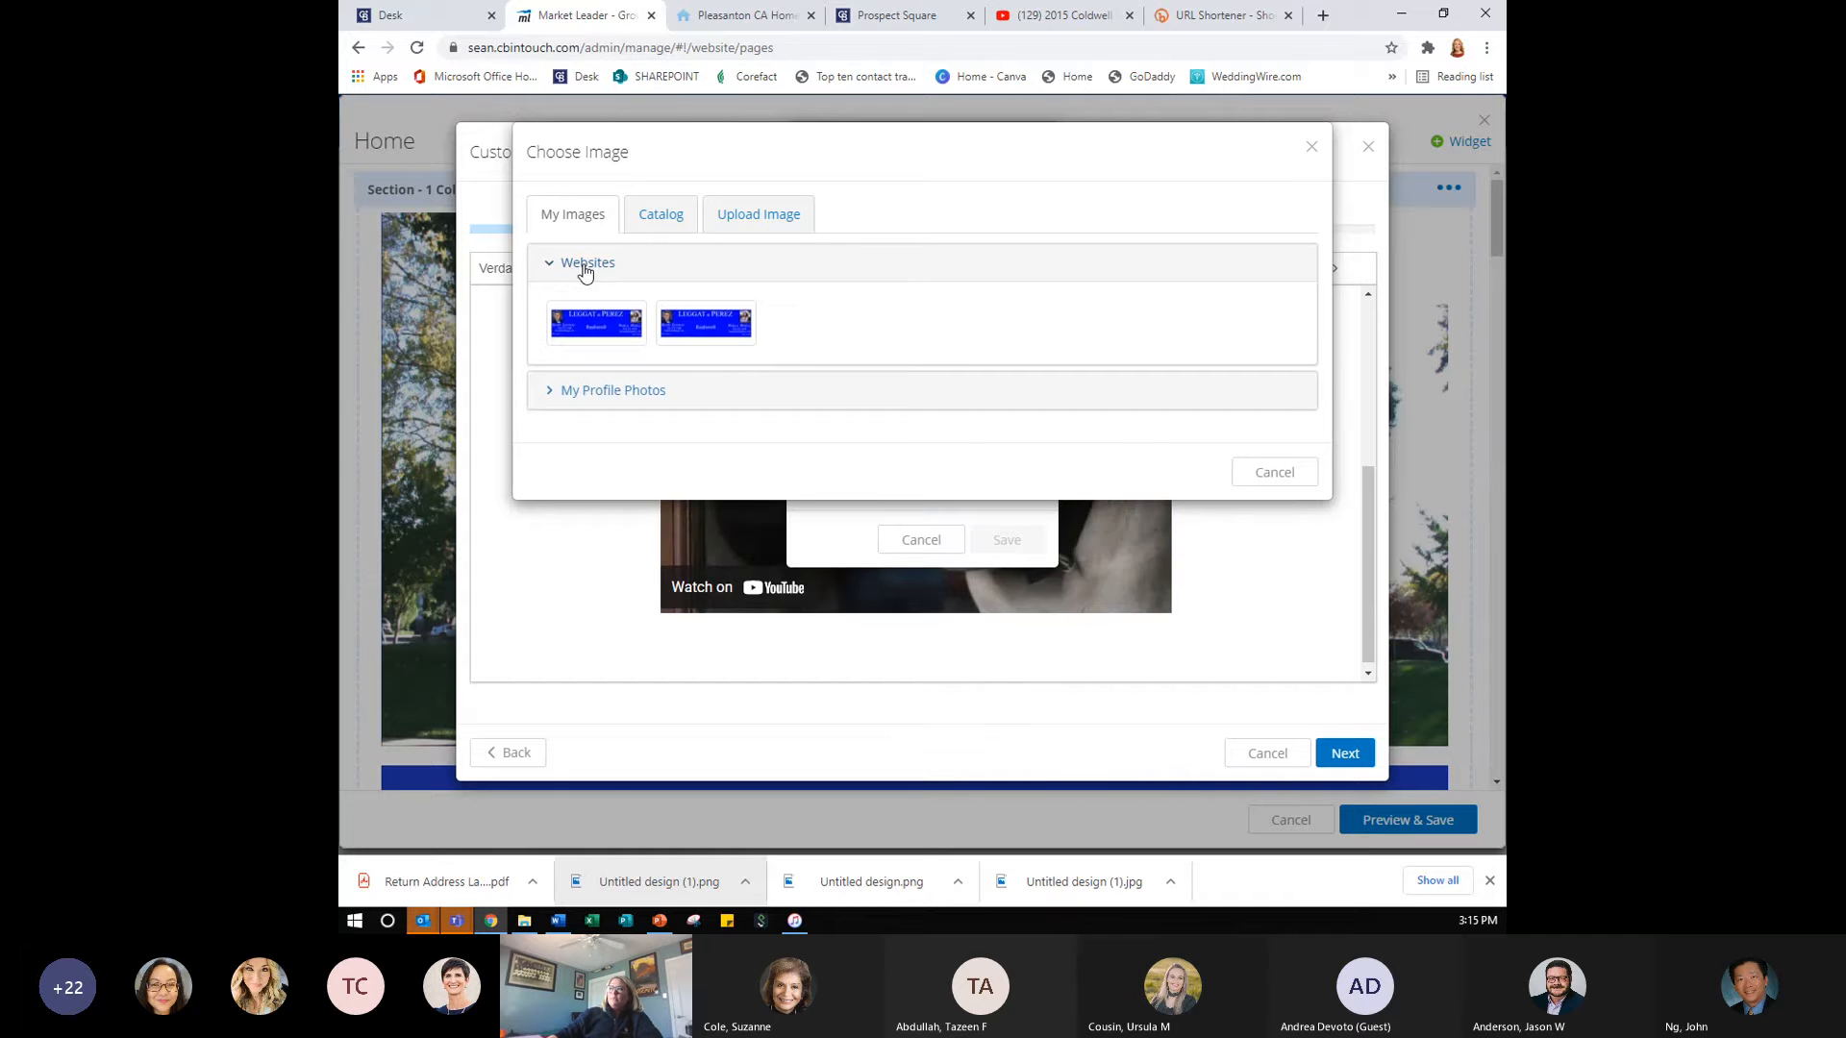
click(667, 223)
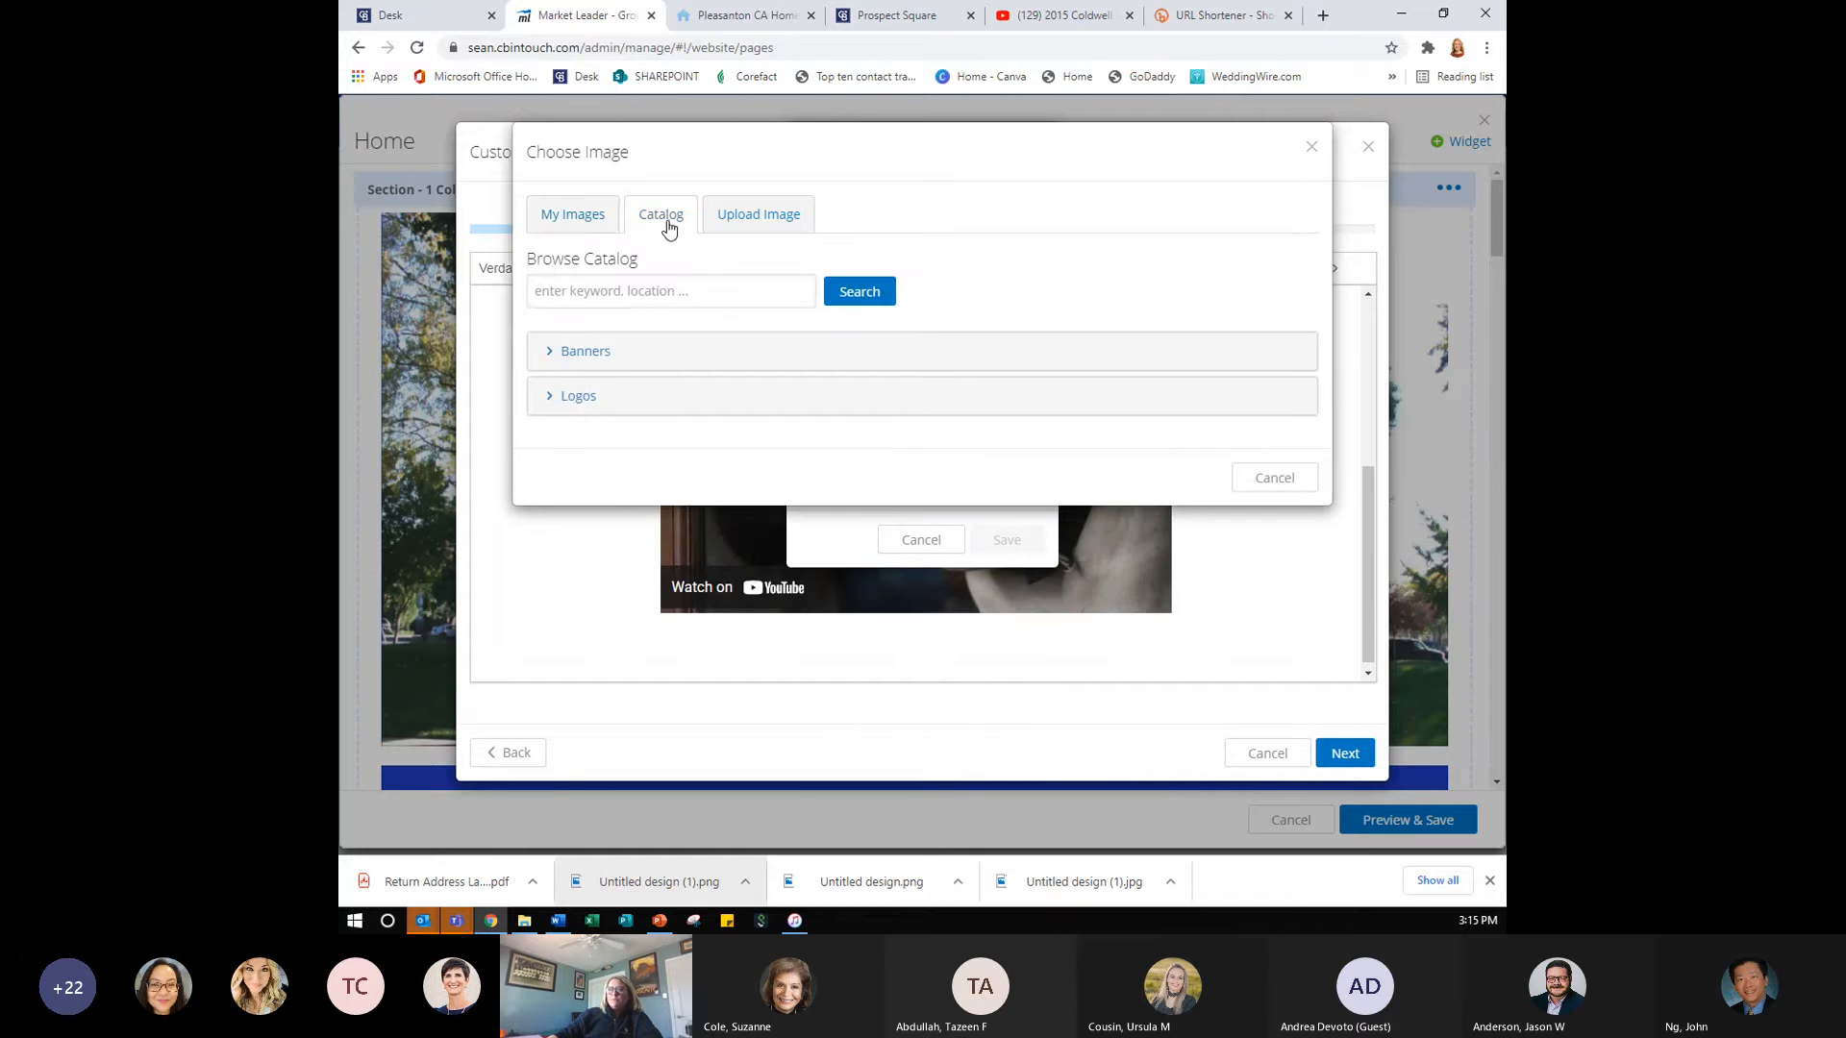
click(597, 353)
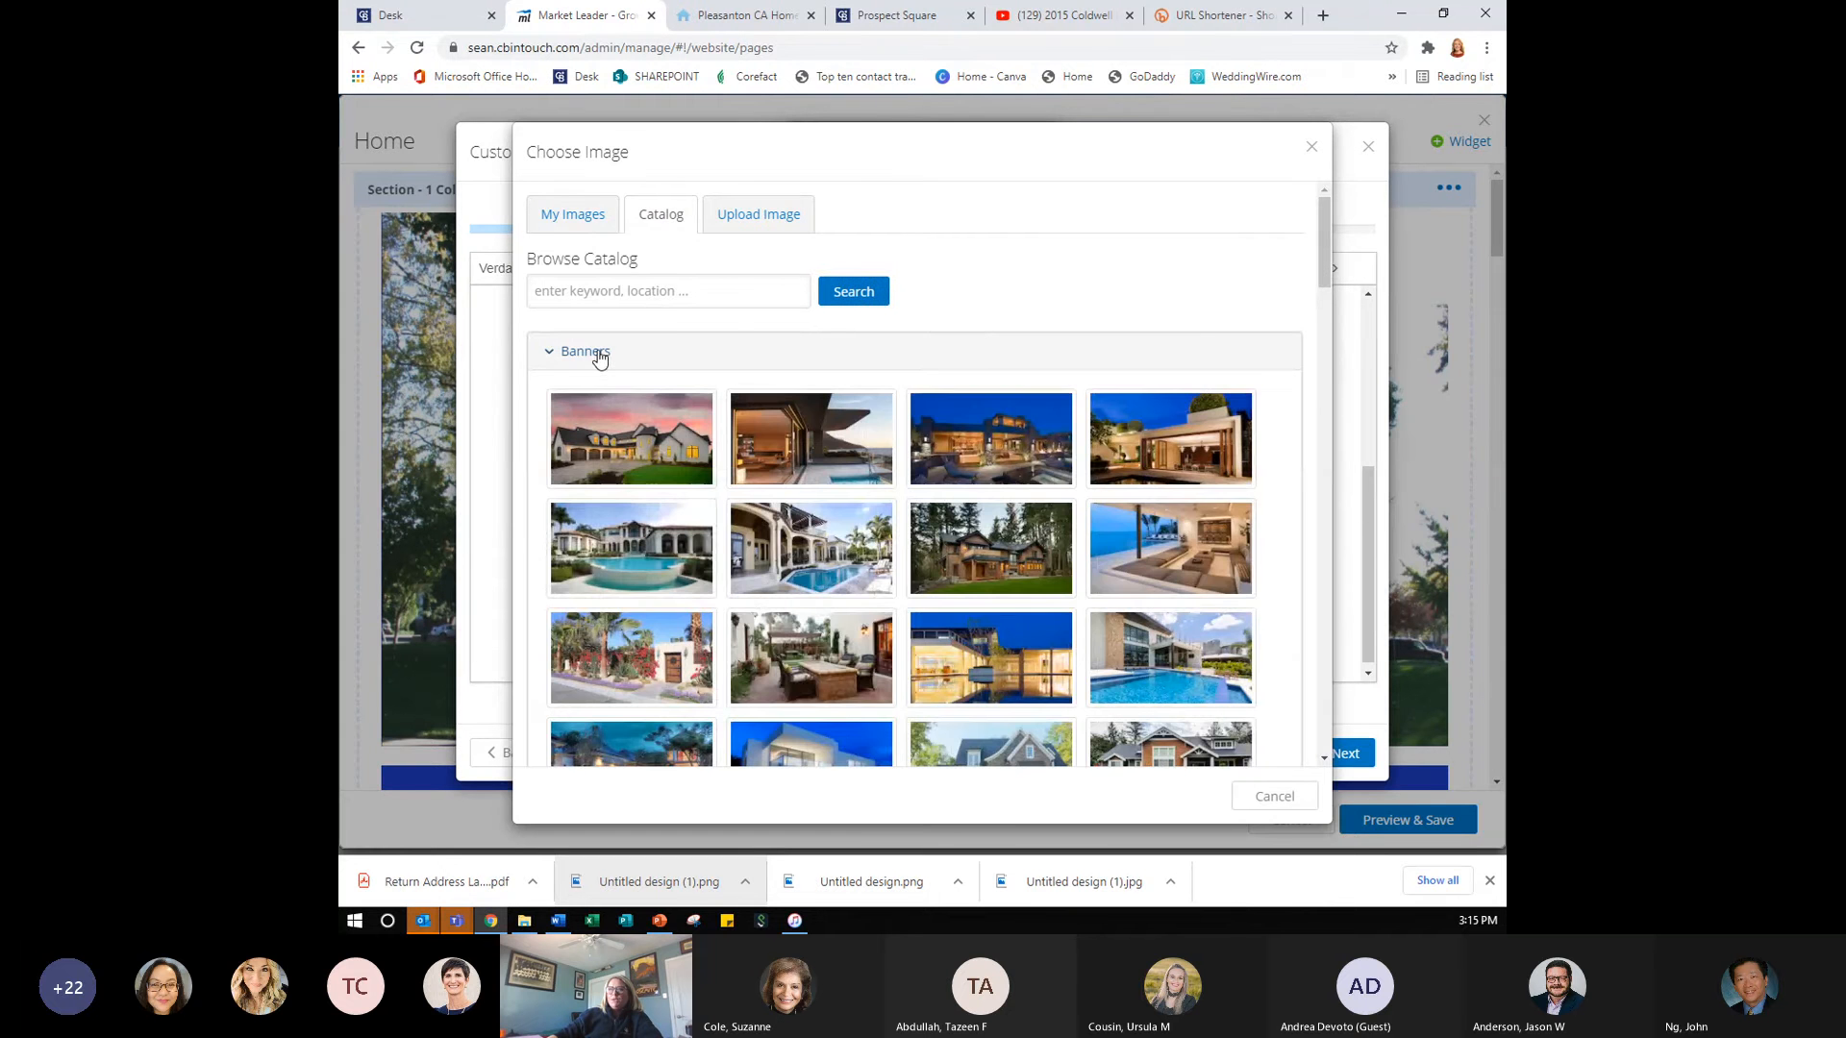
scroll(1181, 524, down, 12)
scroll(1181, 526, down, 10)
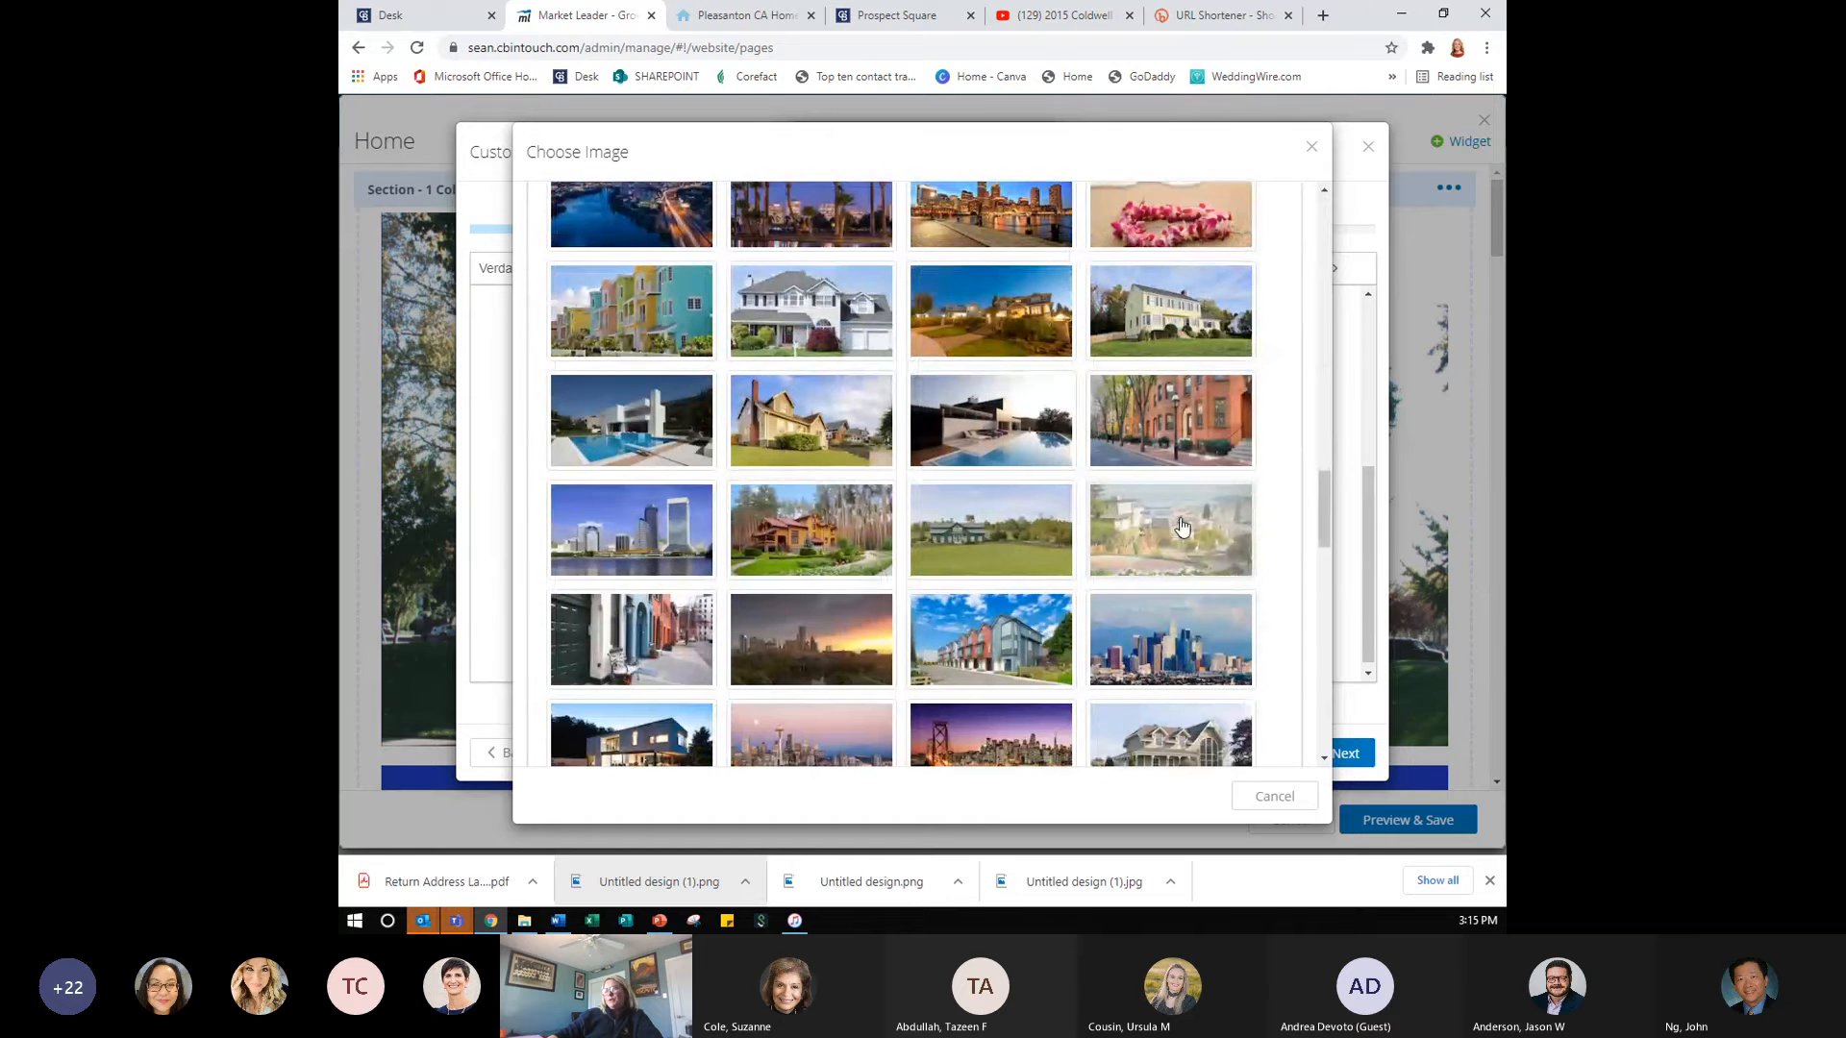
scroll(1182, 526, down, 1)
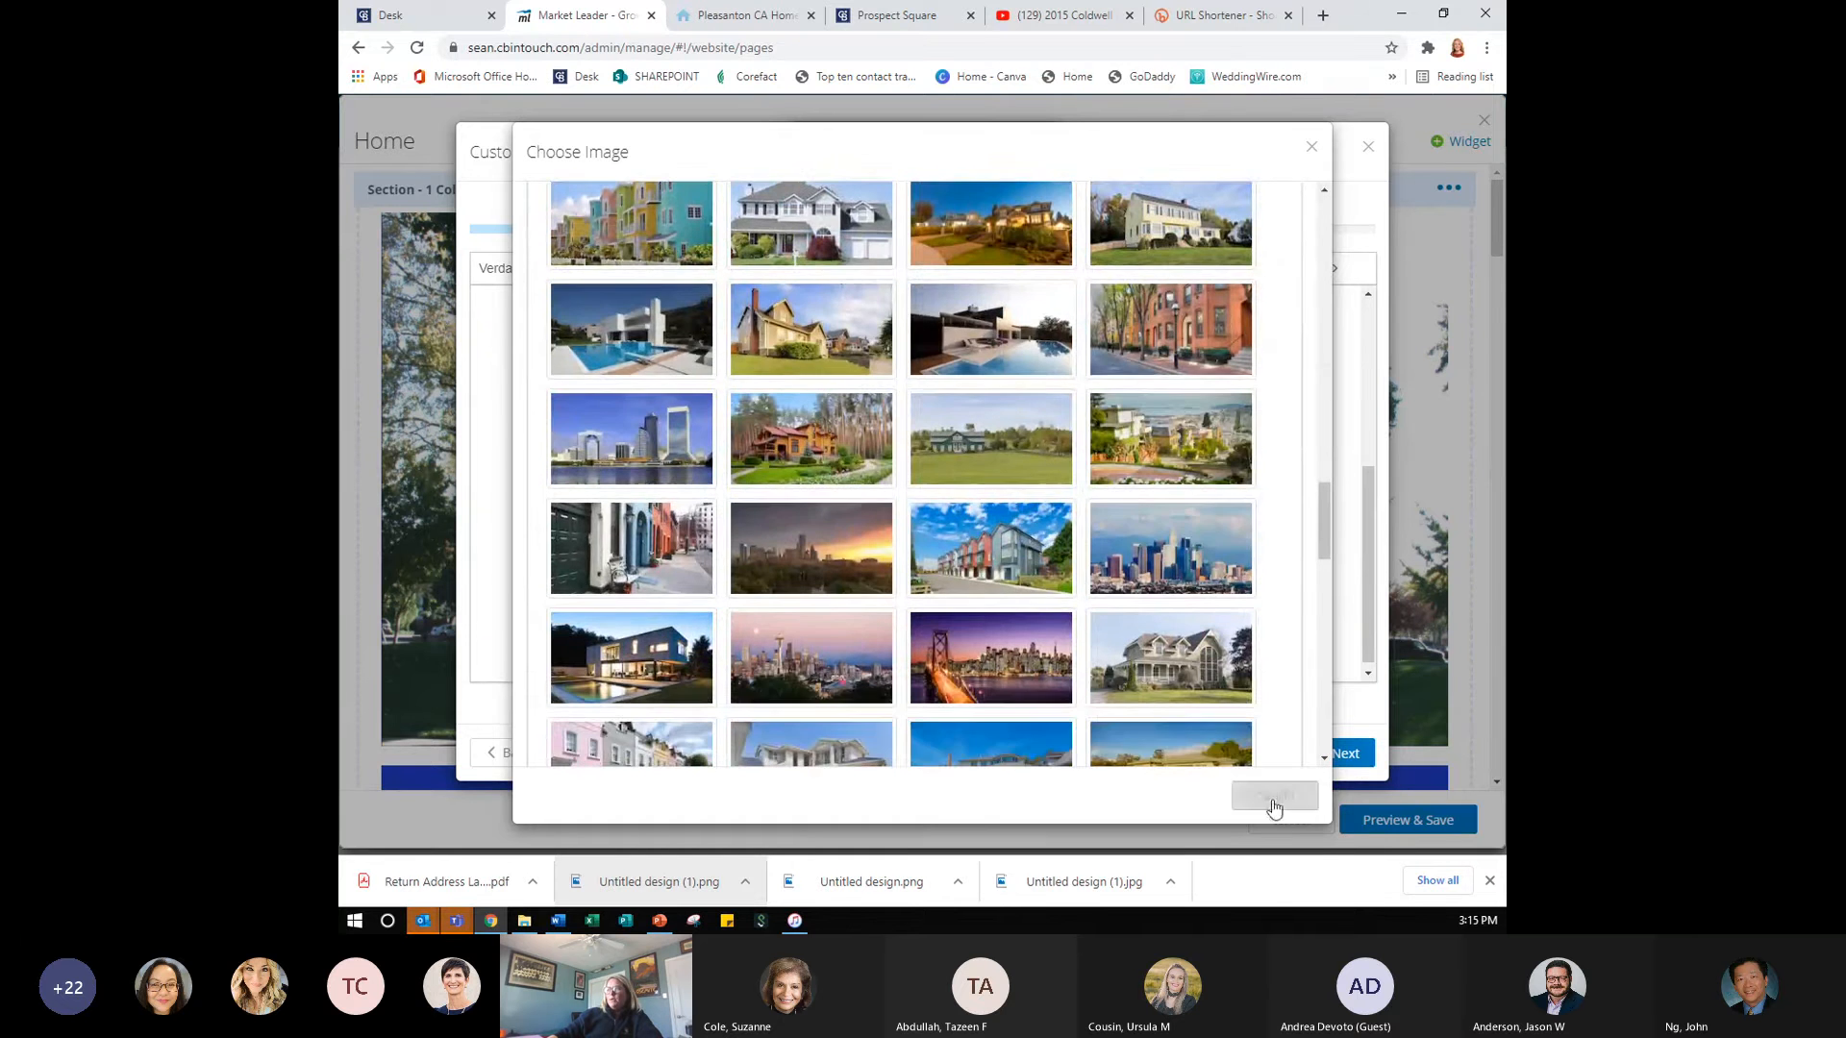
click(1275, 796)
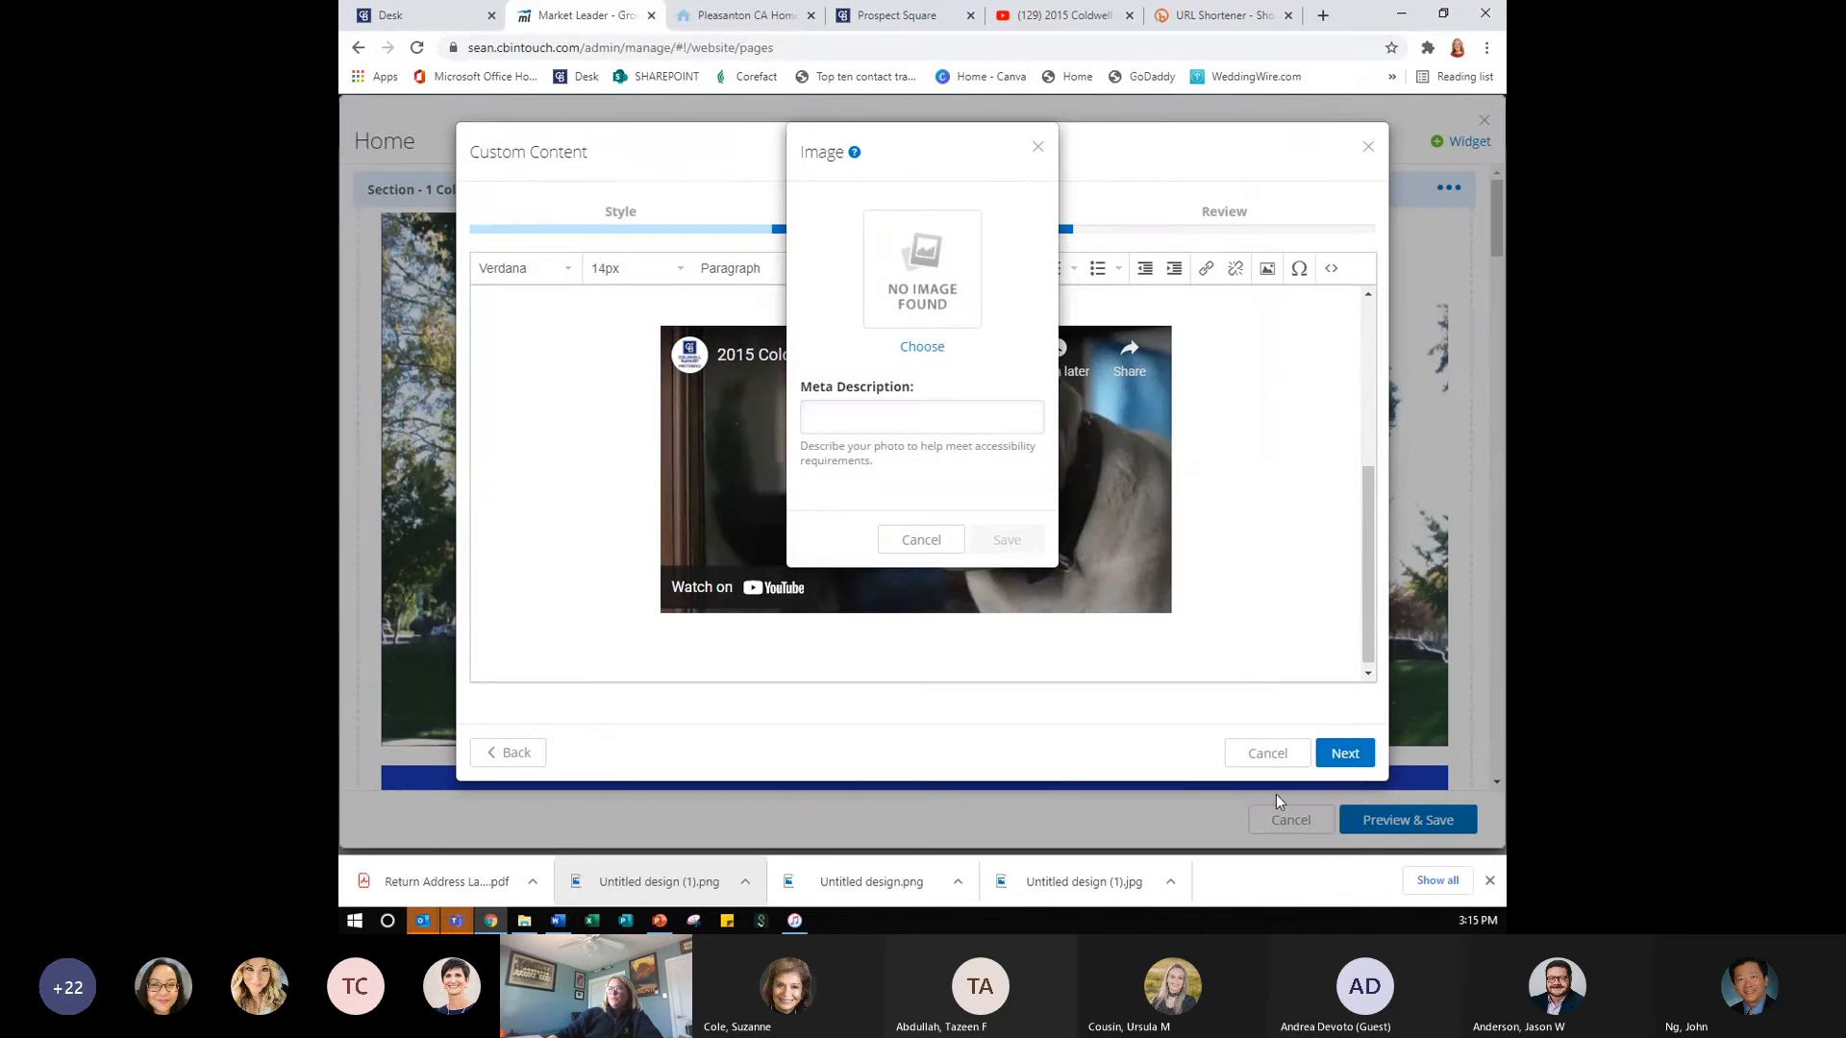
- Upload Flag.jpg as the image for the widget's content
click(938, 344)
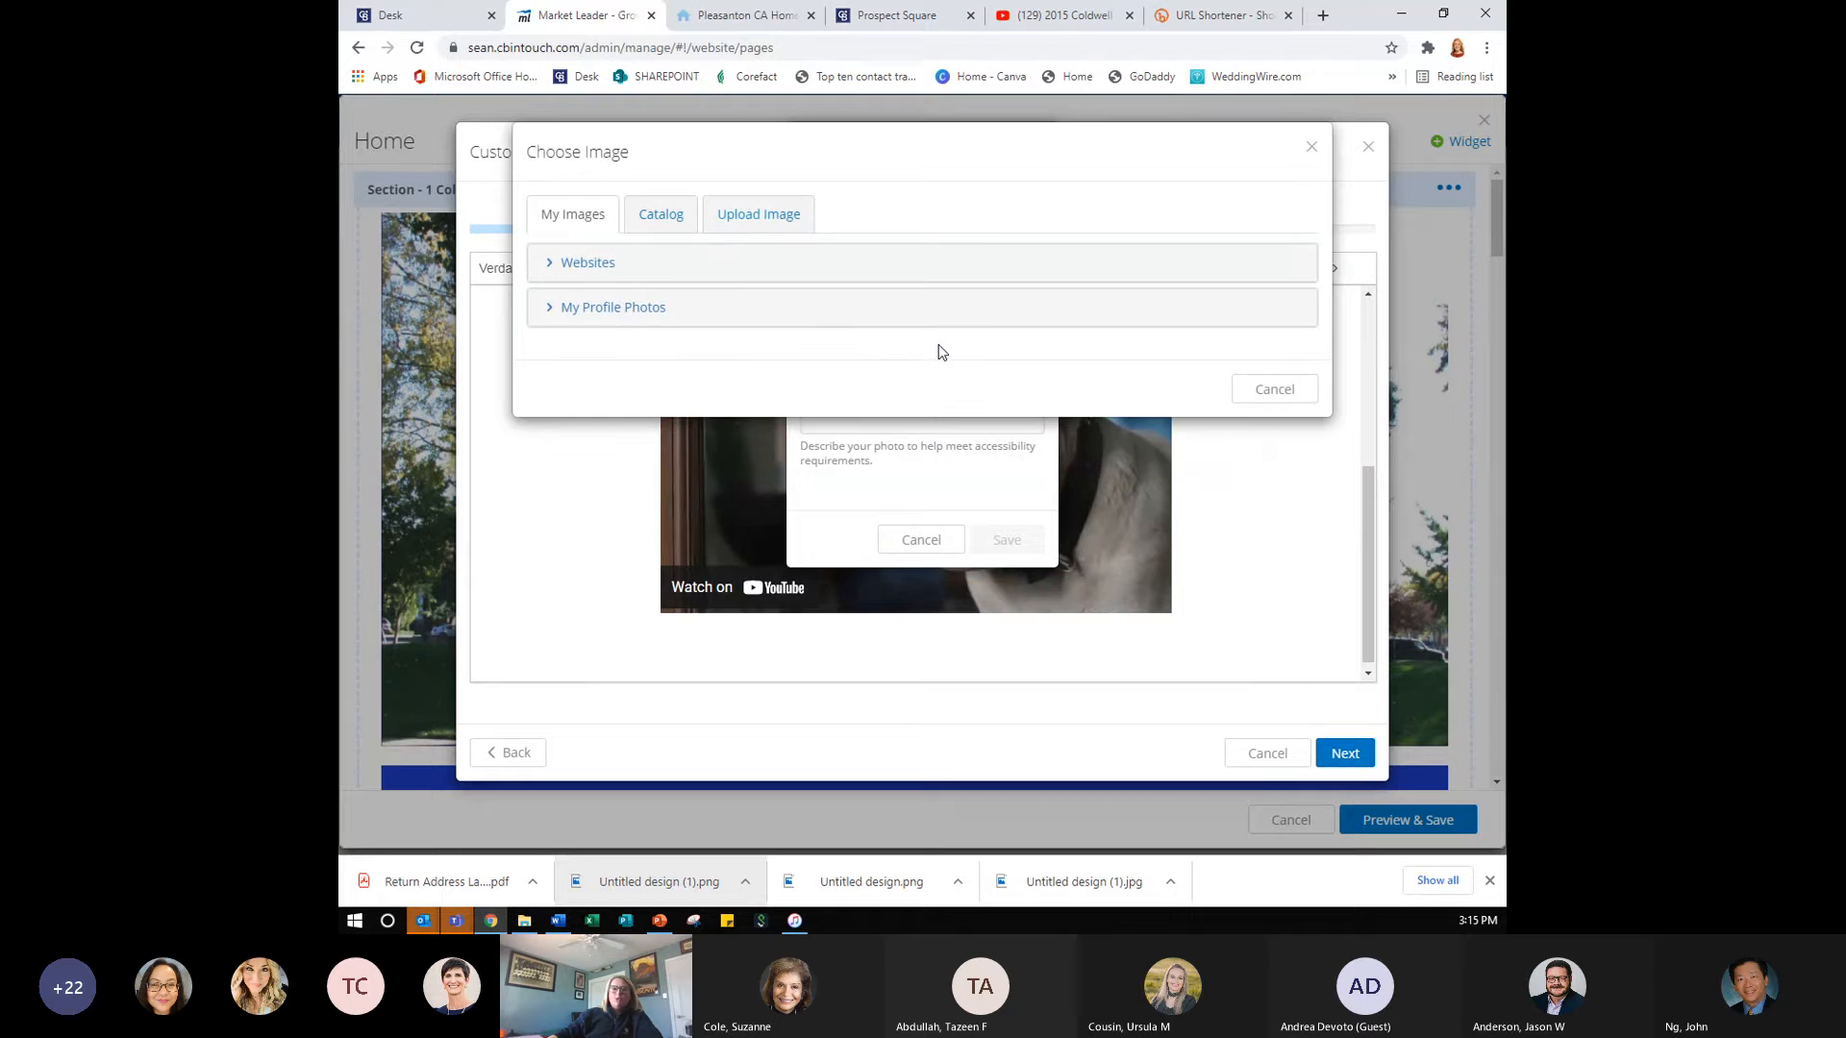
click(794, 221)
click(1021, 289)
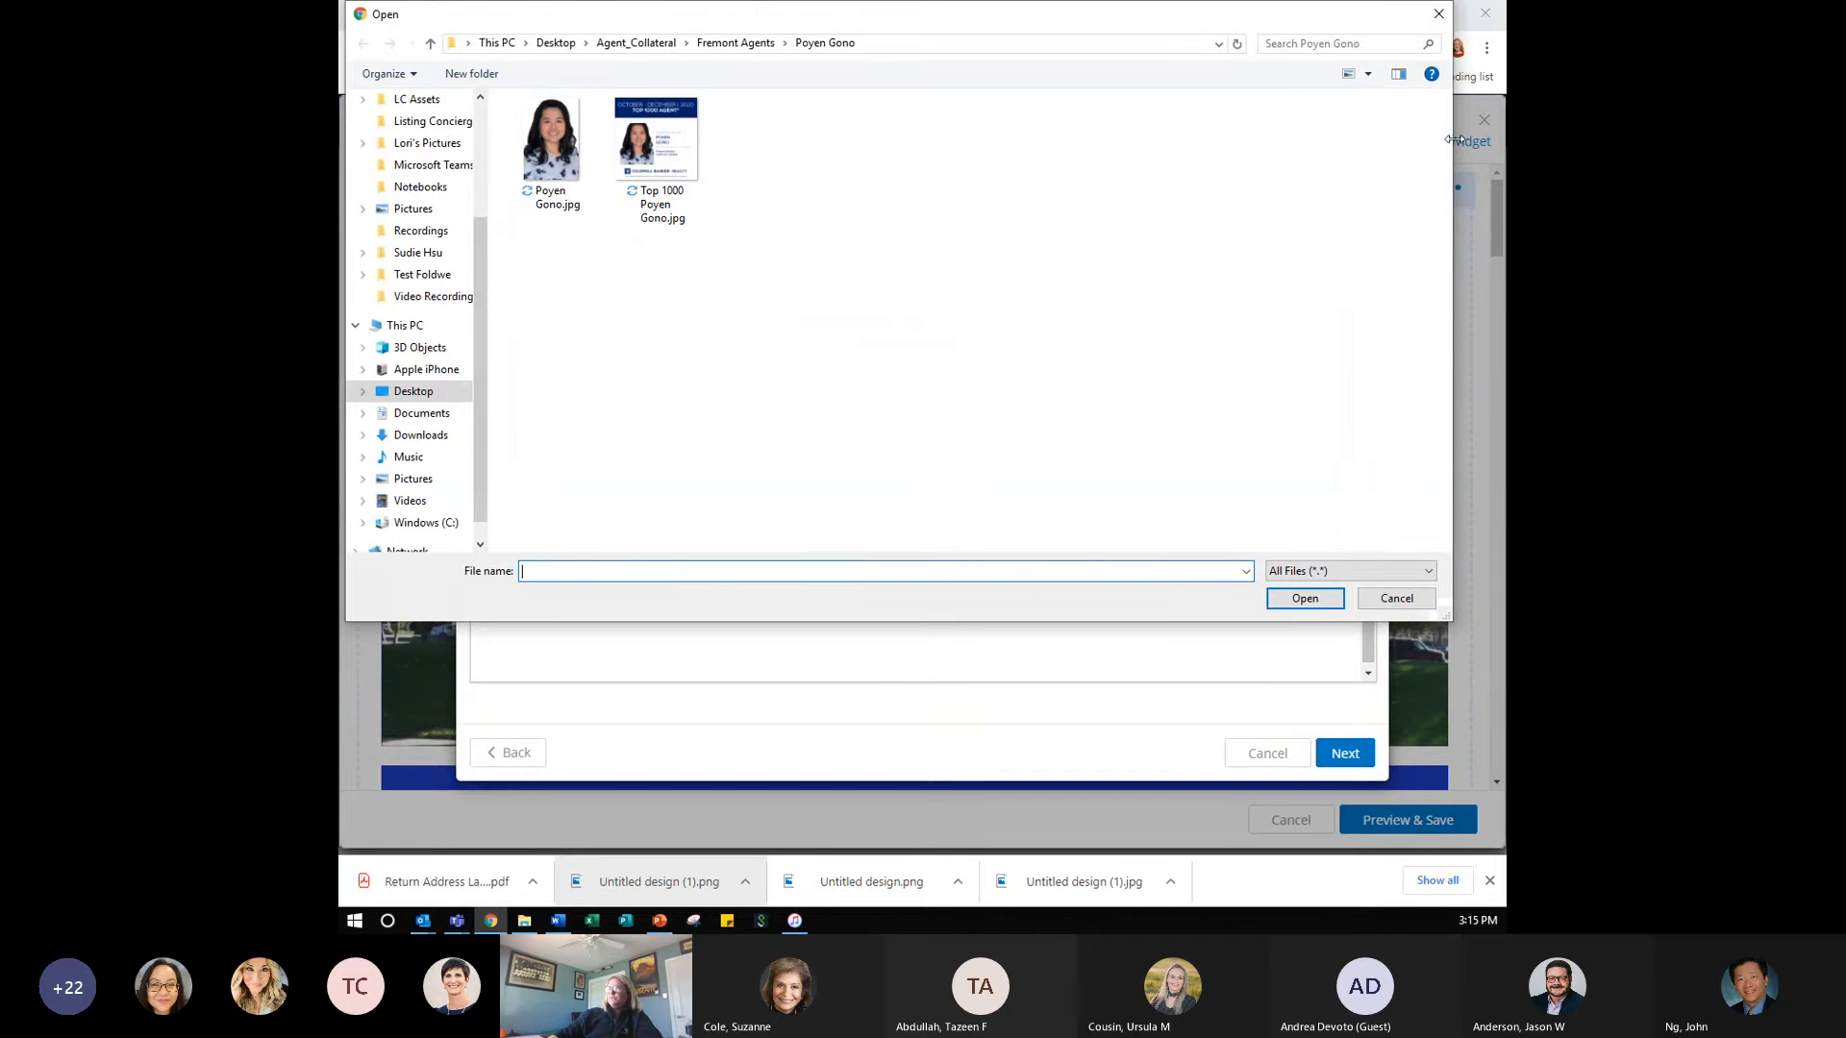
click(1397, 598)
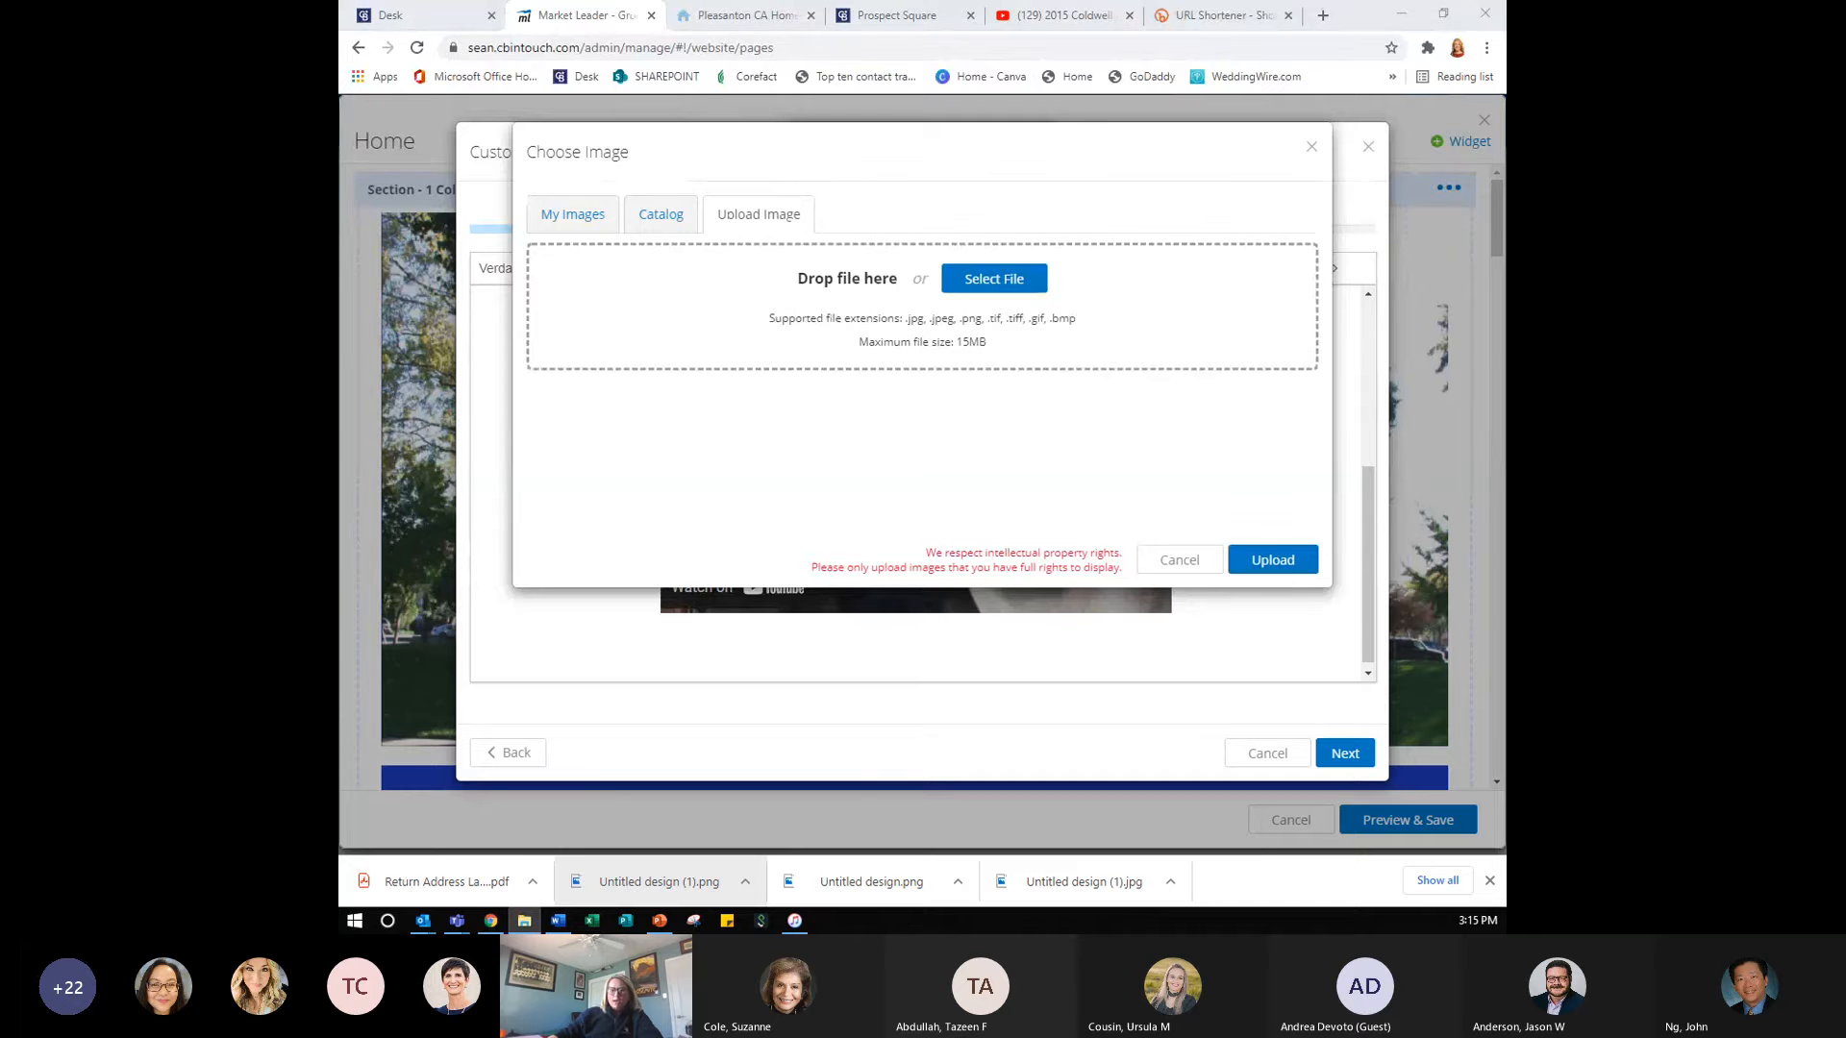
drag(810, 277, 947, 306)
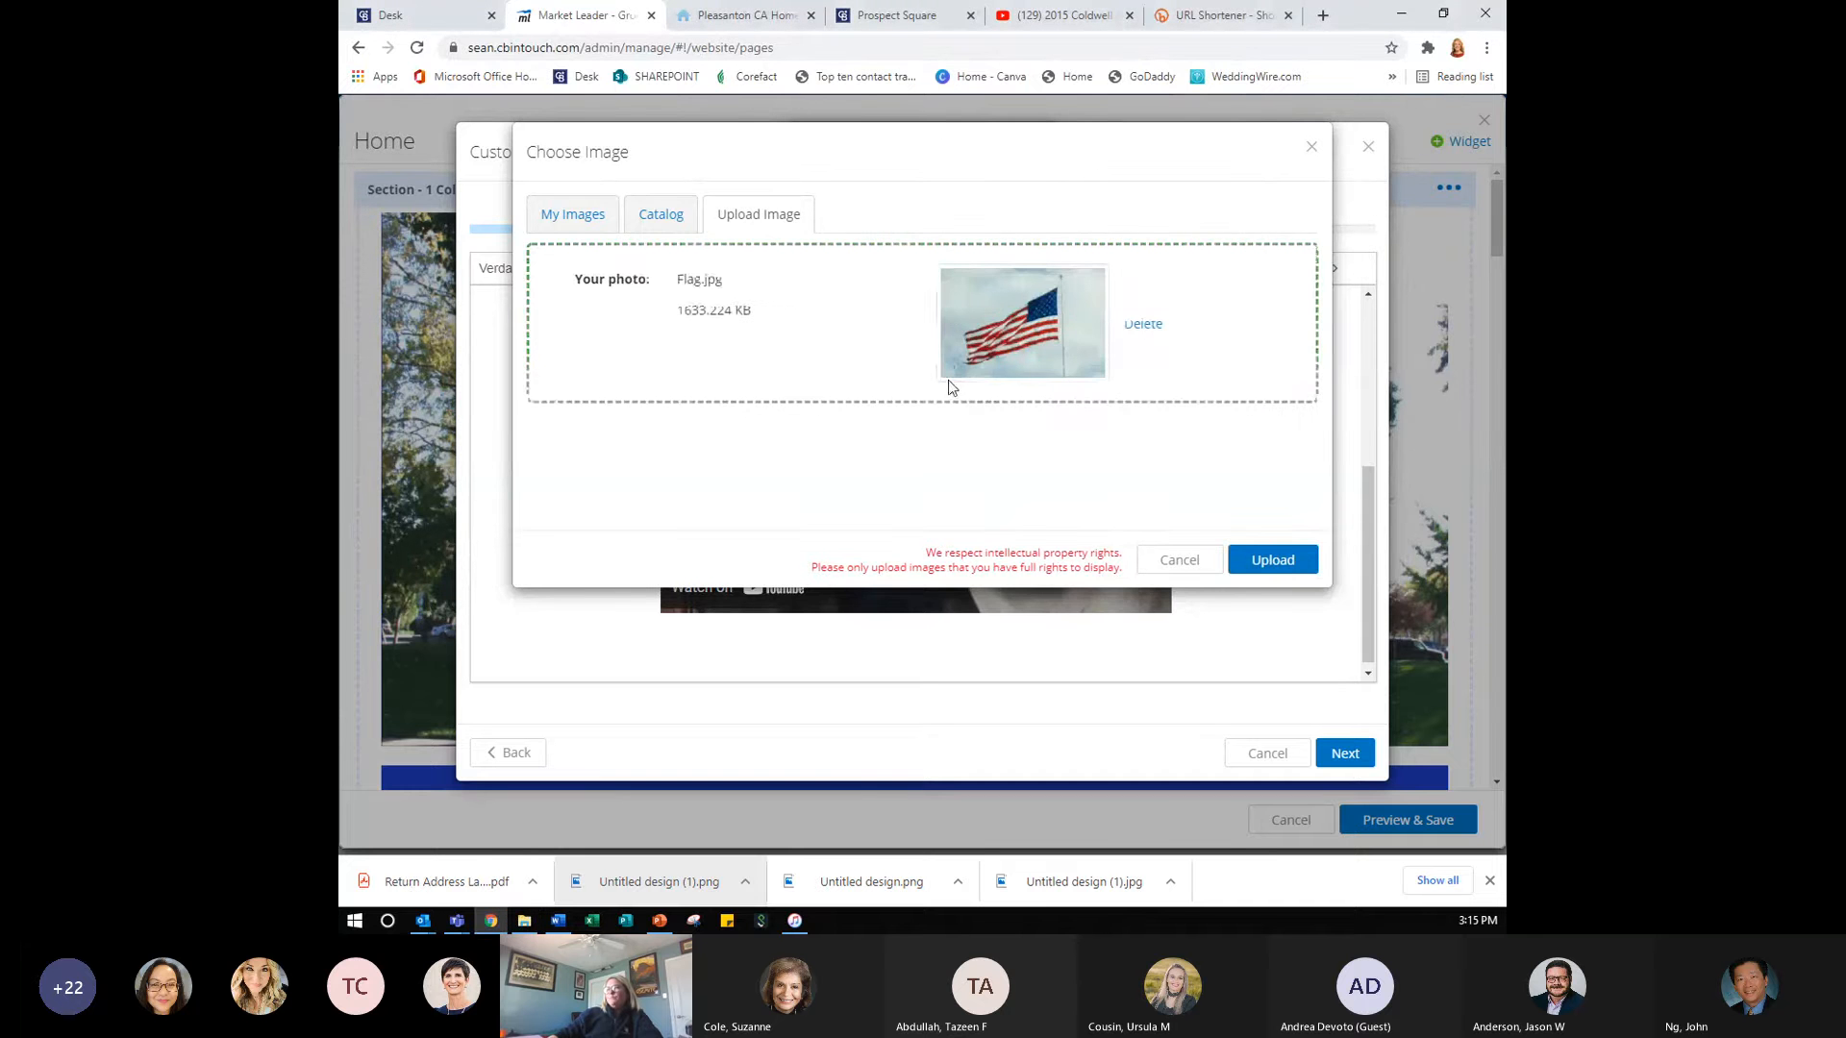
click(1298, 567)
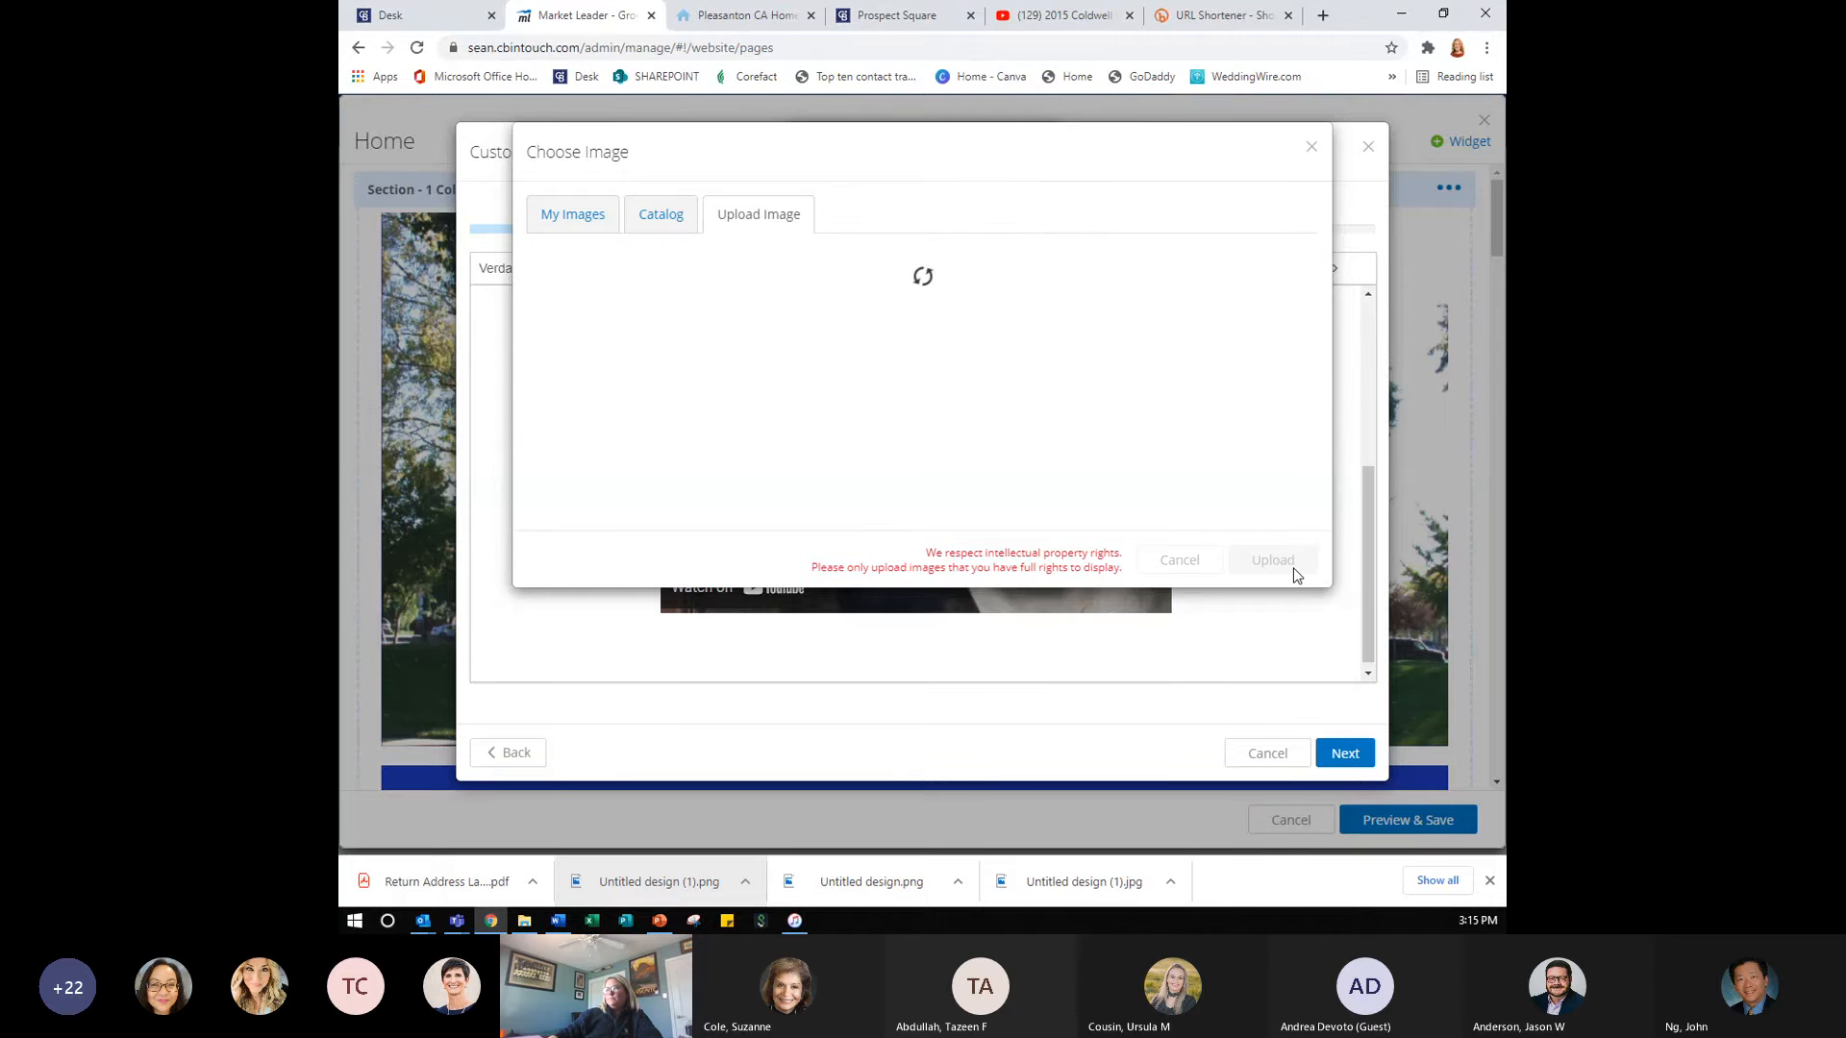
- Set the image's meta description to "American Flag with Clouds in background" and save it into the content
click(947, 424)
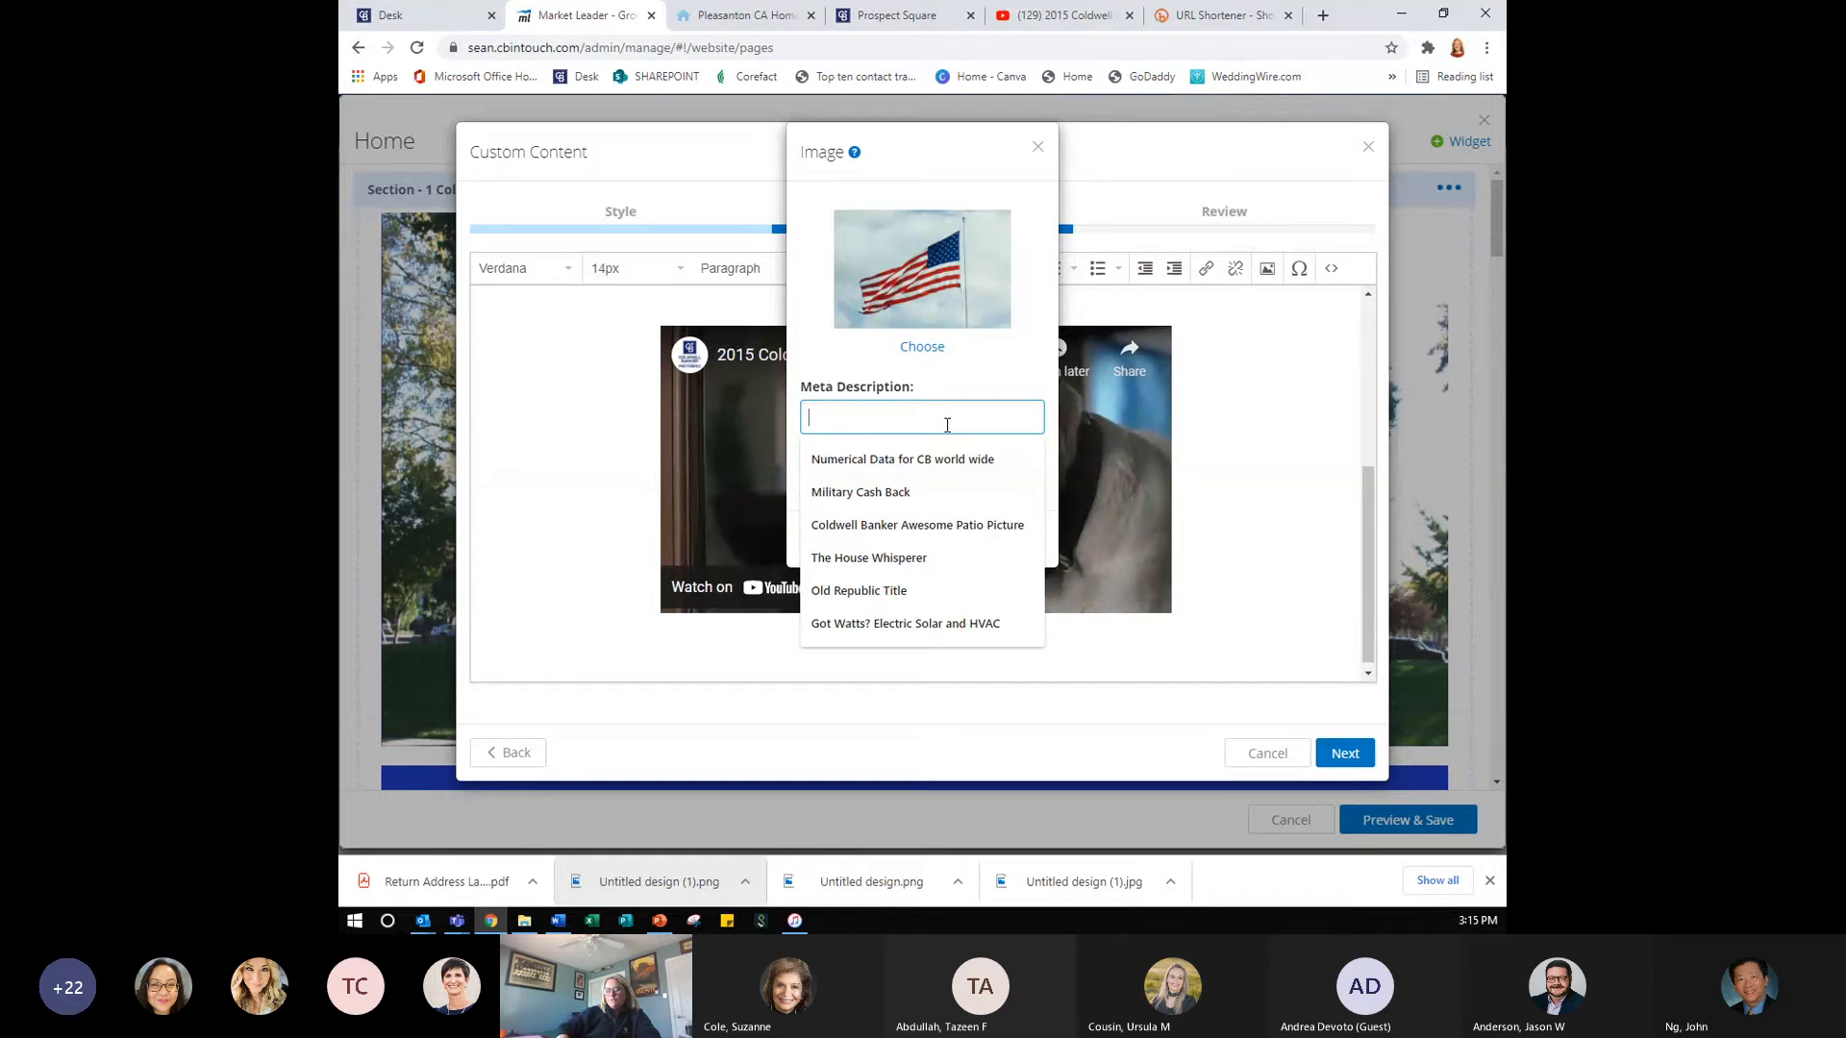
text(American F)
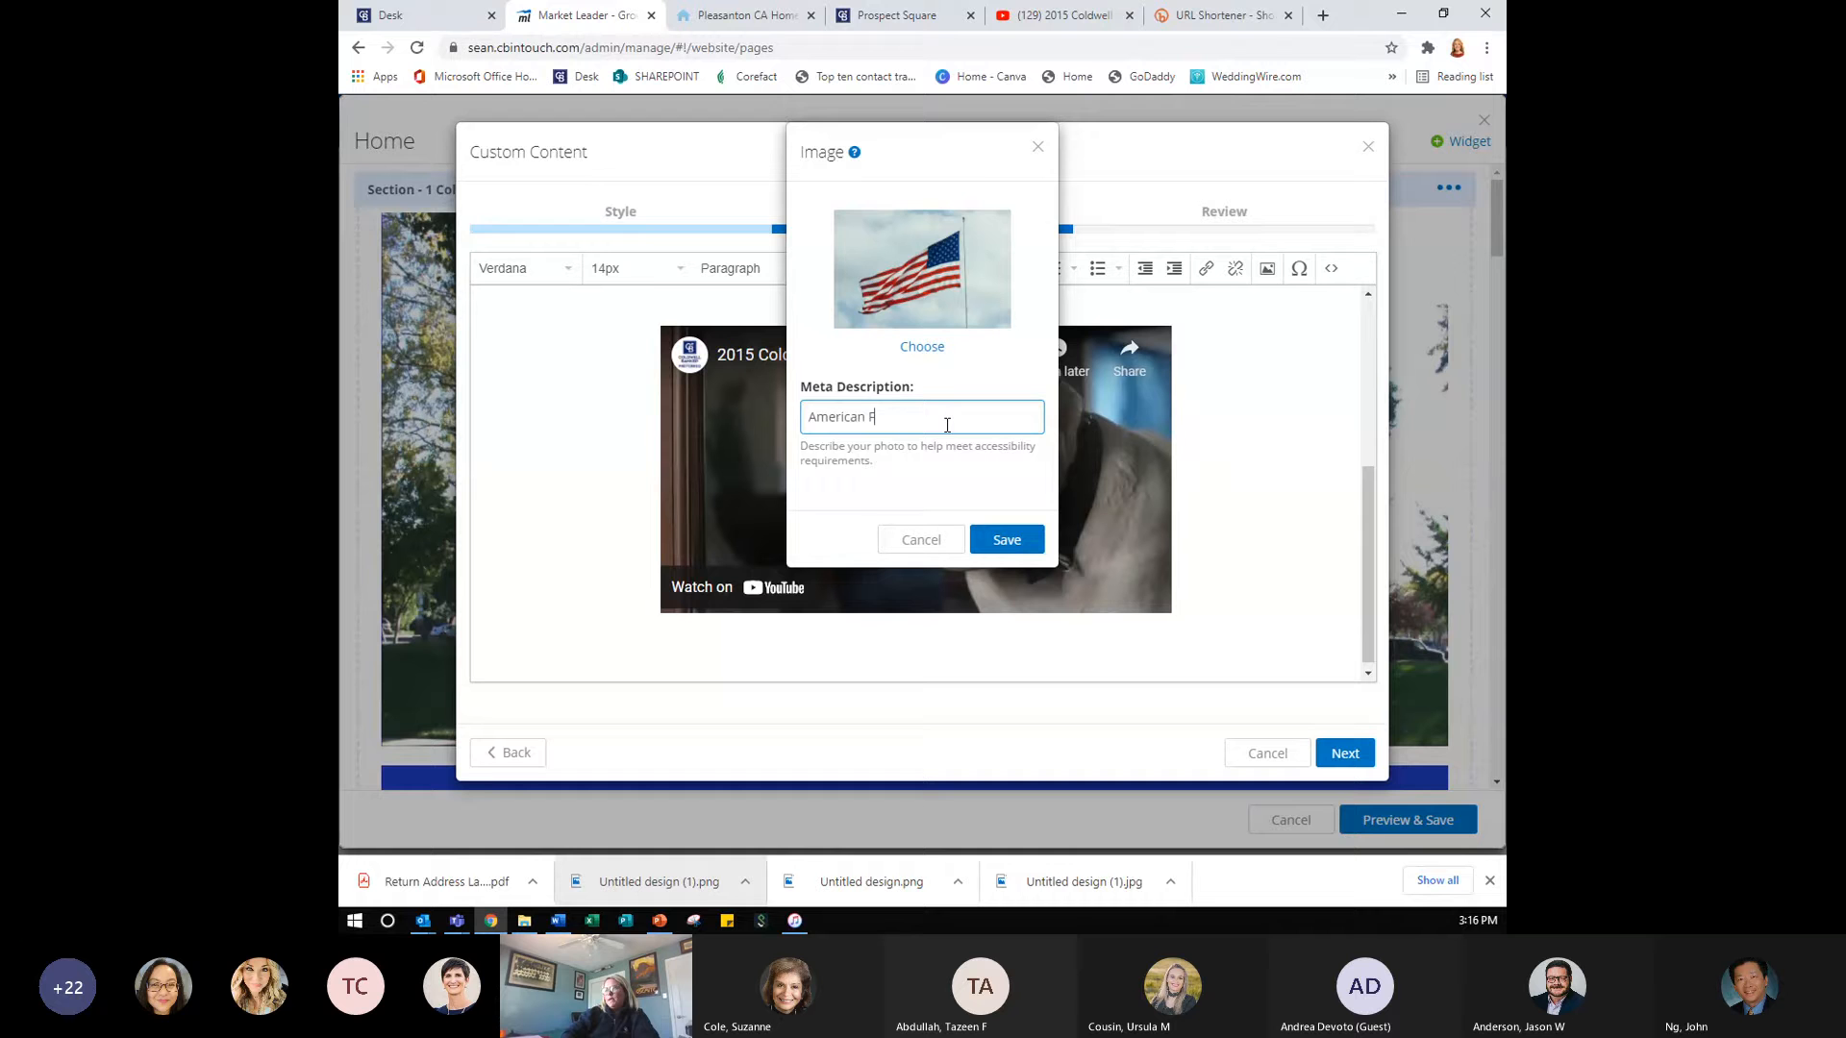
text(lag with Clouds in background)
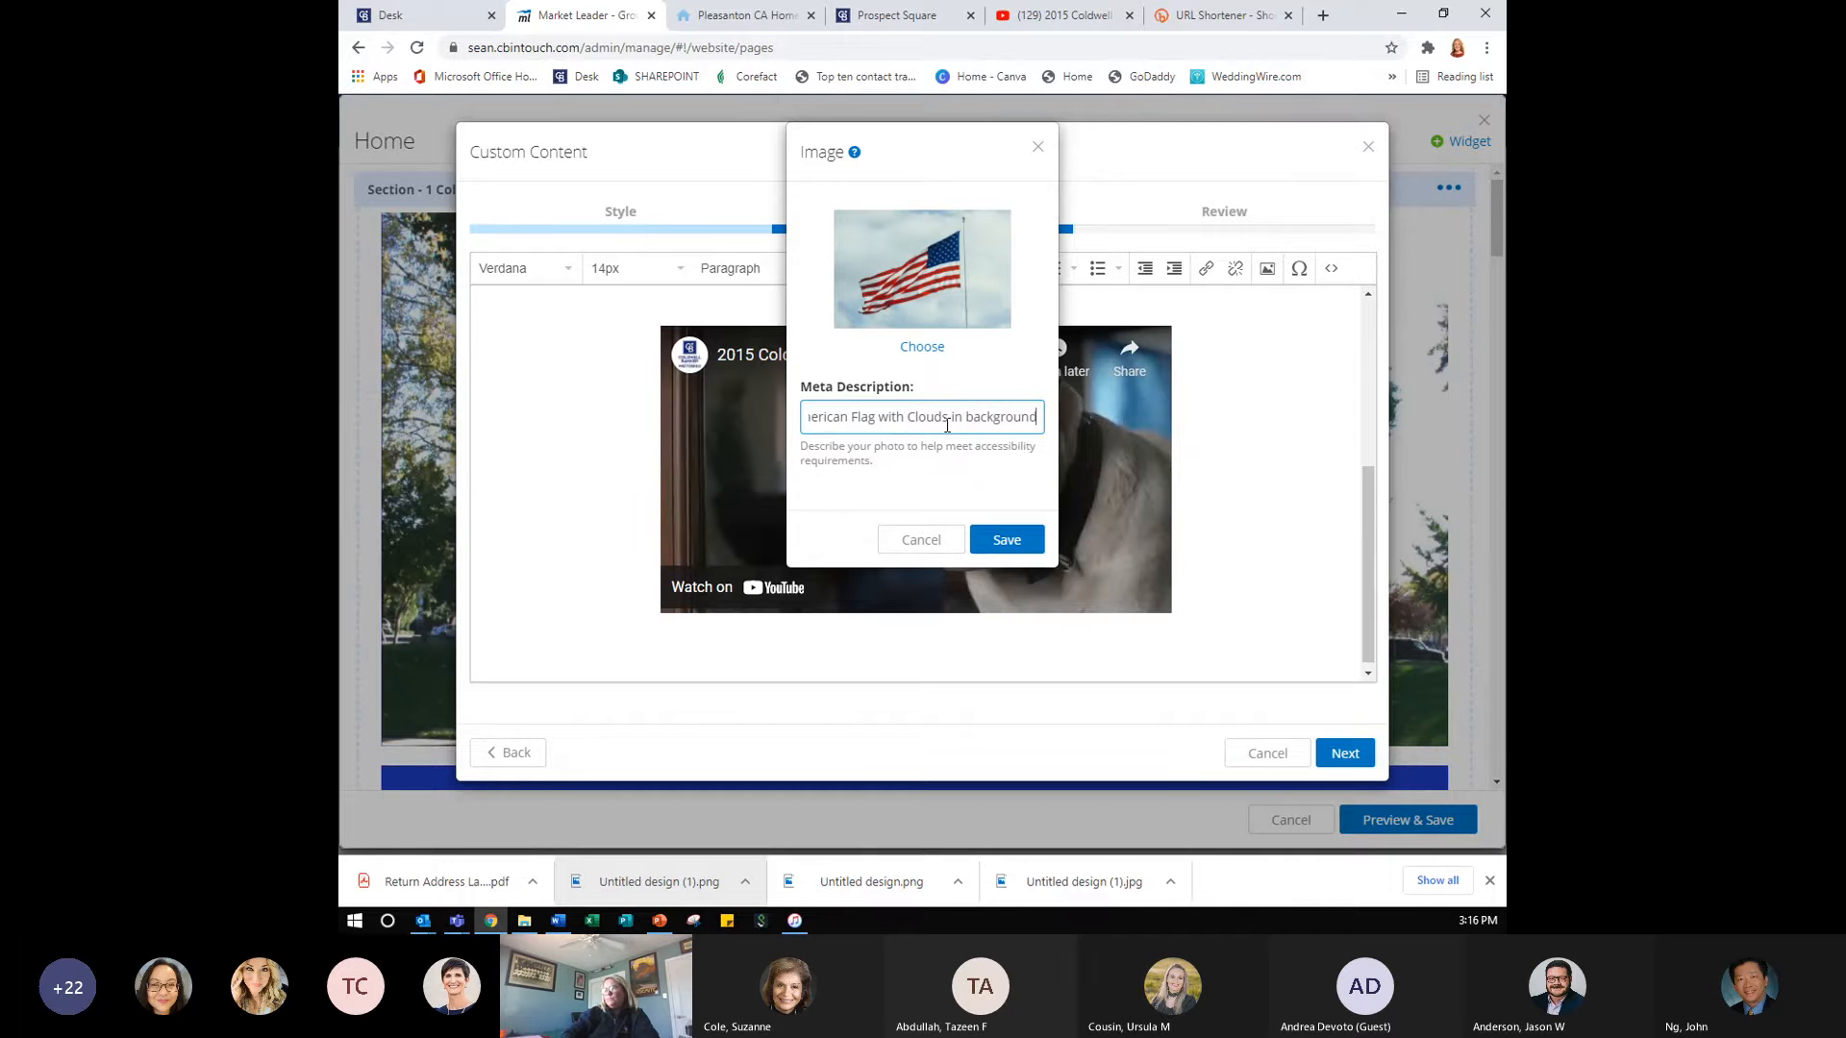
click(996, 540)
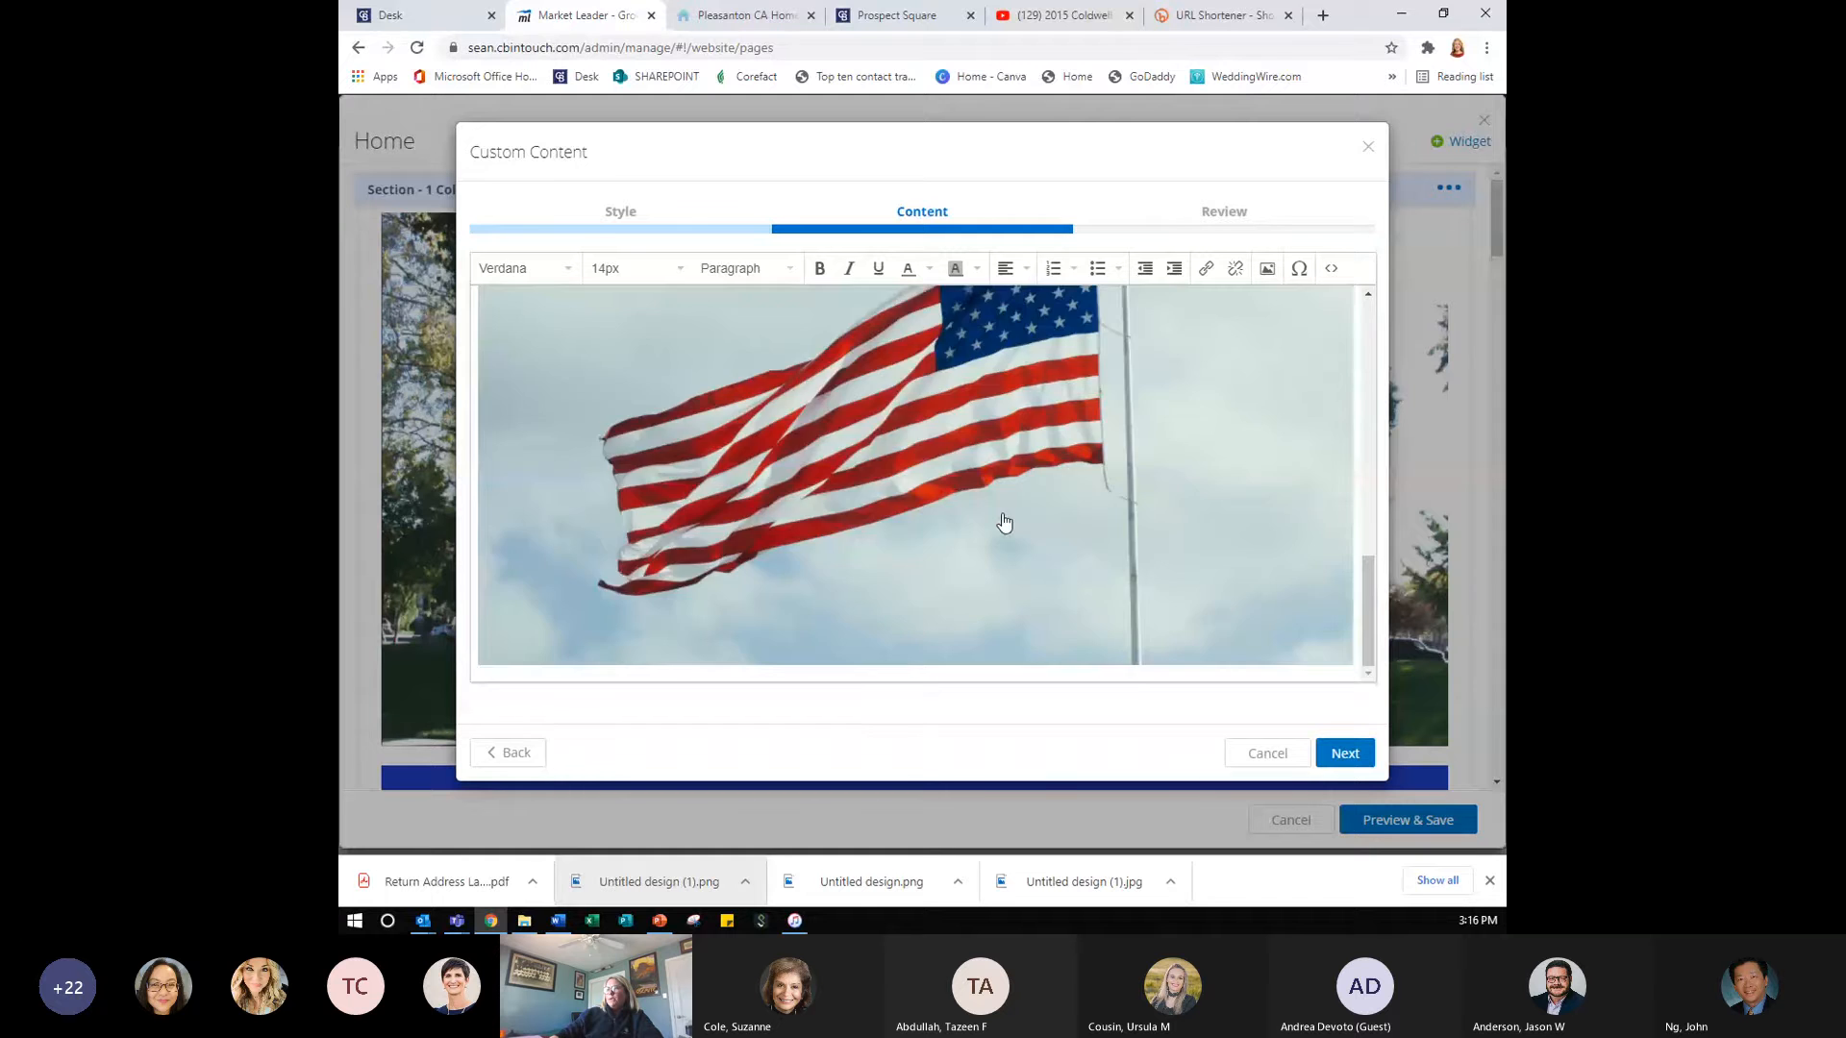
- Shrink the flag image proportionally until it matches the width of the embedded videos above it
drag(1000, 523, 785, 664)
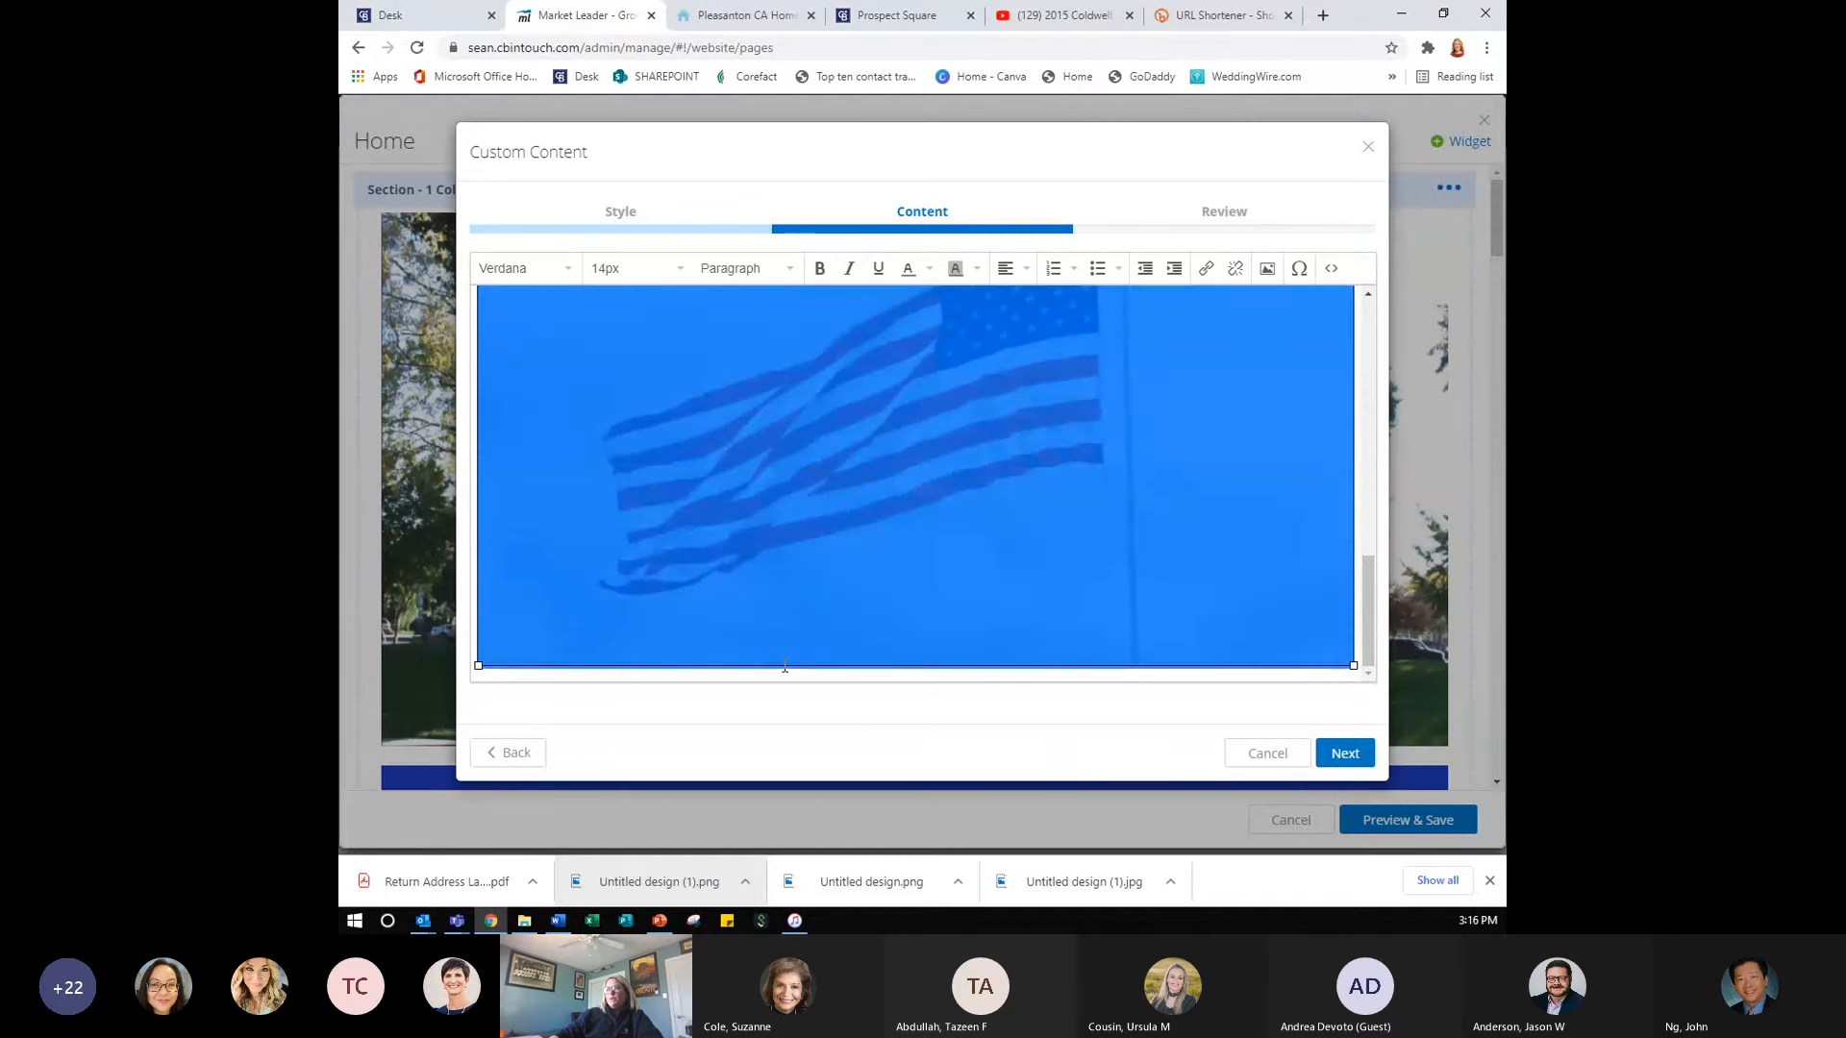
drag(471, 669, 736, 474)
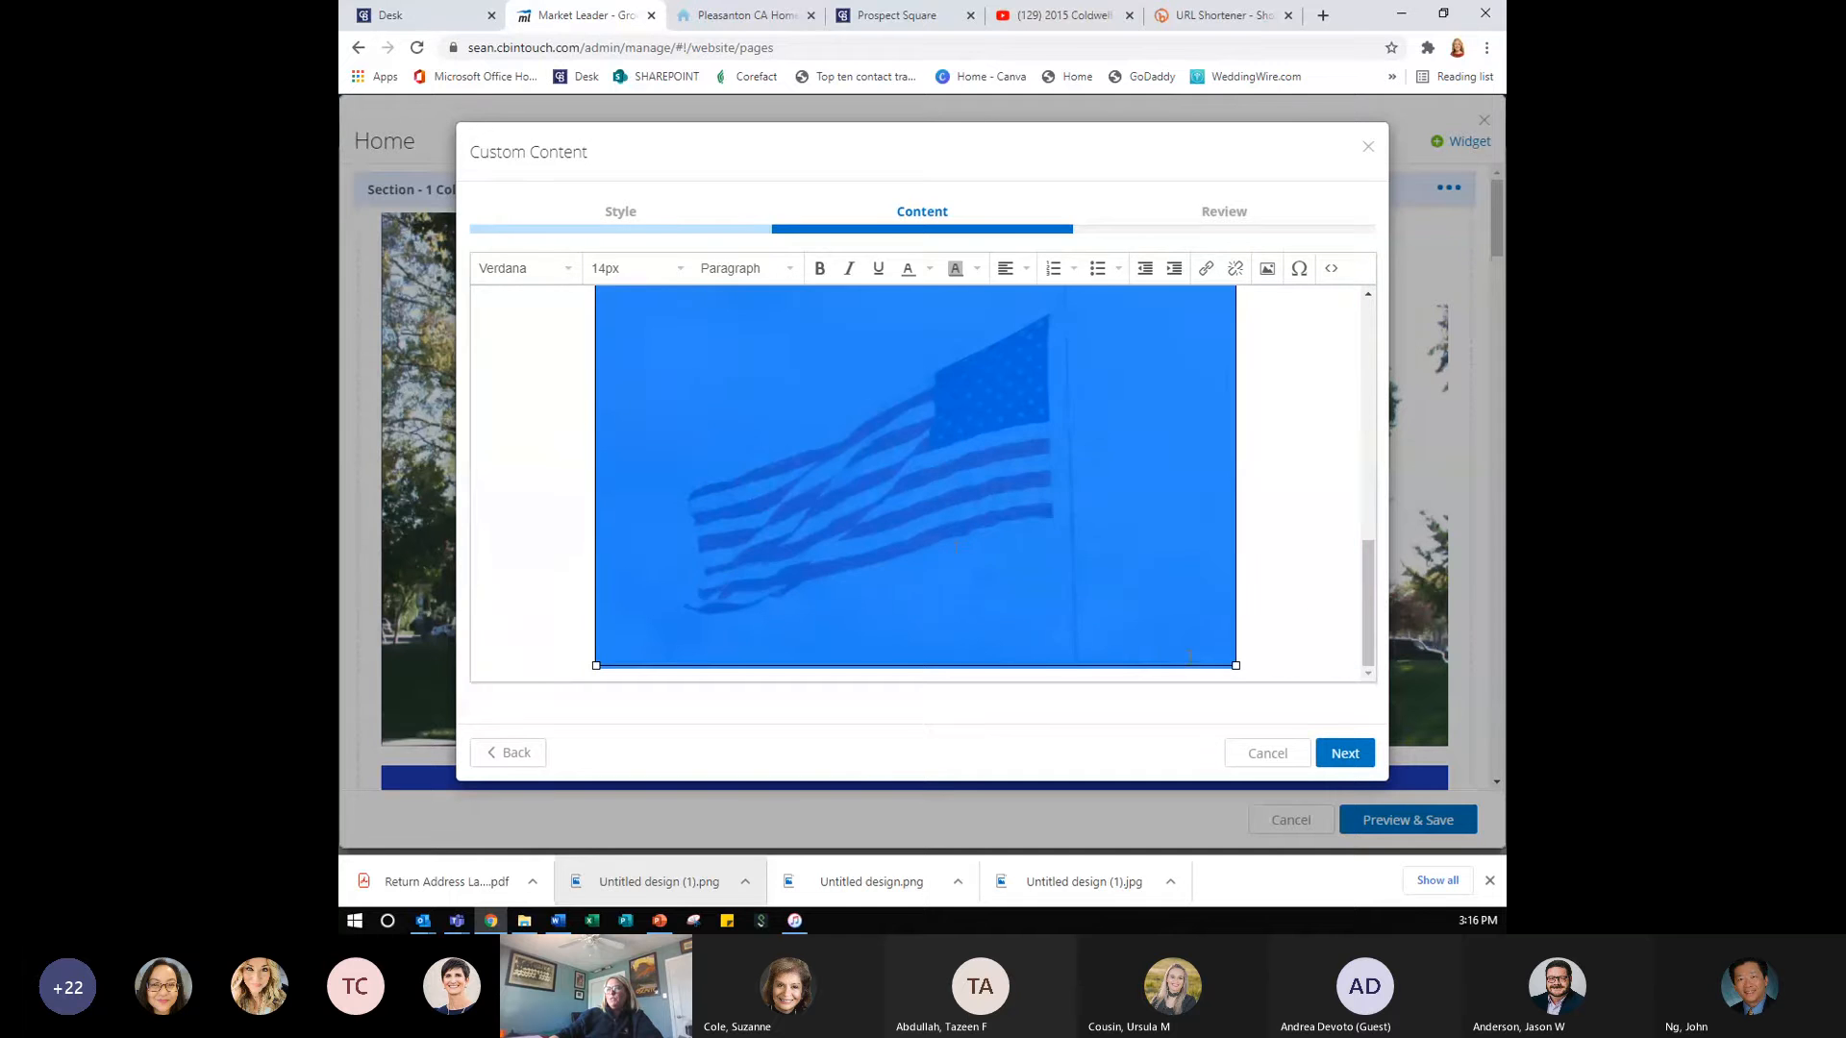
drag(1235, 666, 1172, 598)
scroll(1216, 643, up, 7)
scroll(1216, 642, down, 3)
scroll(1216, 643, down, 5)
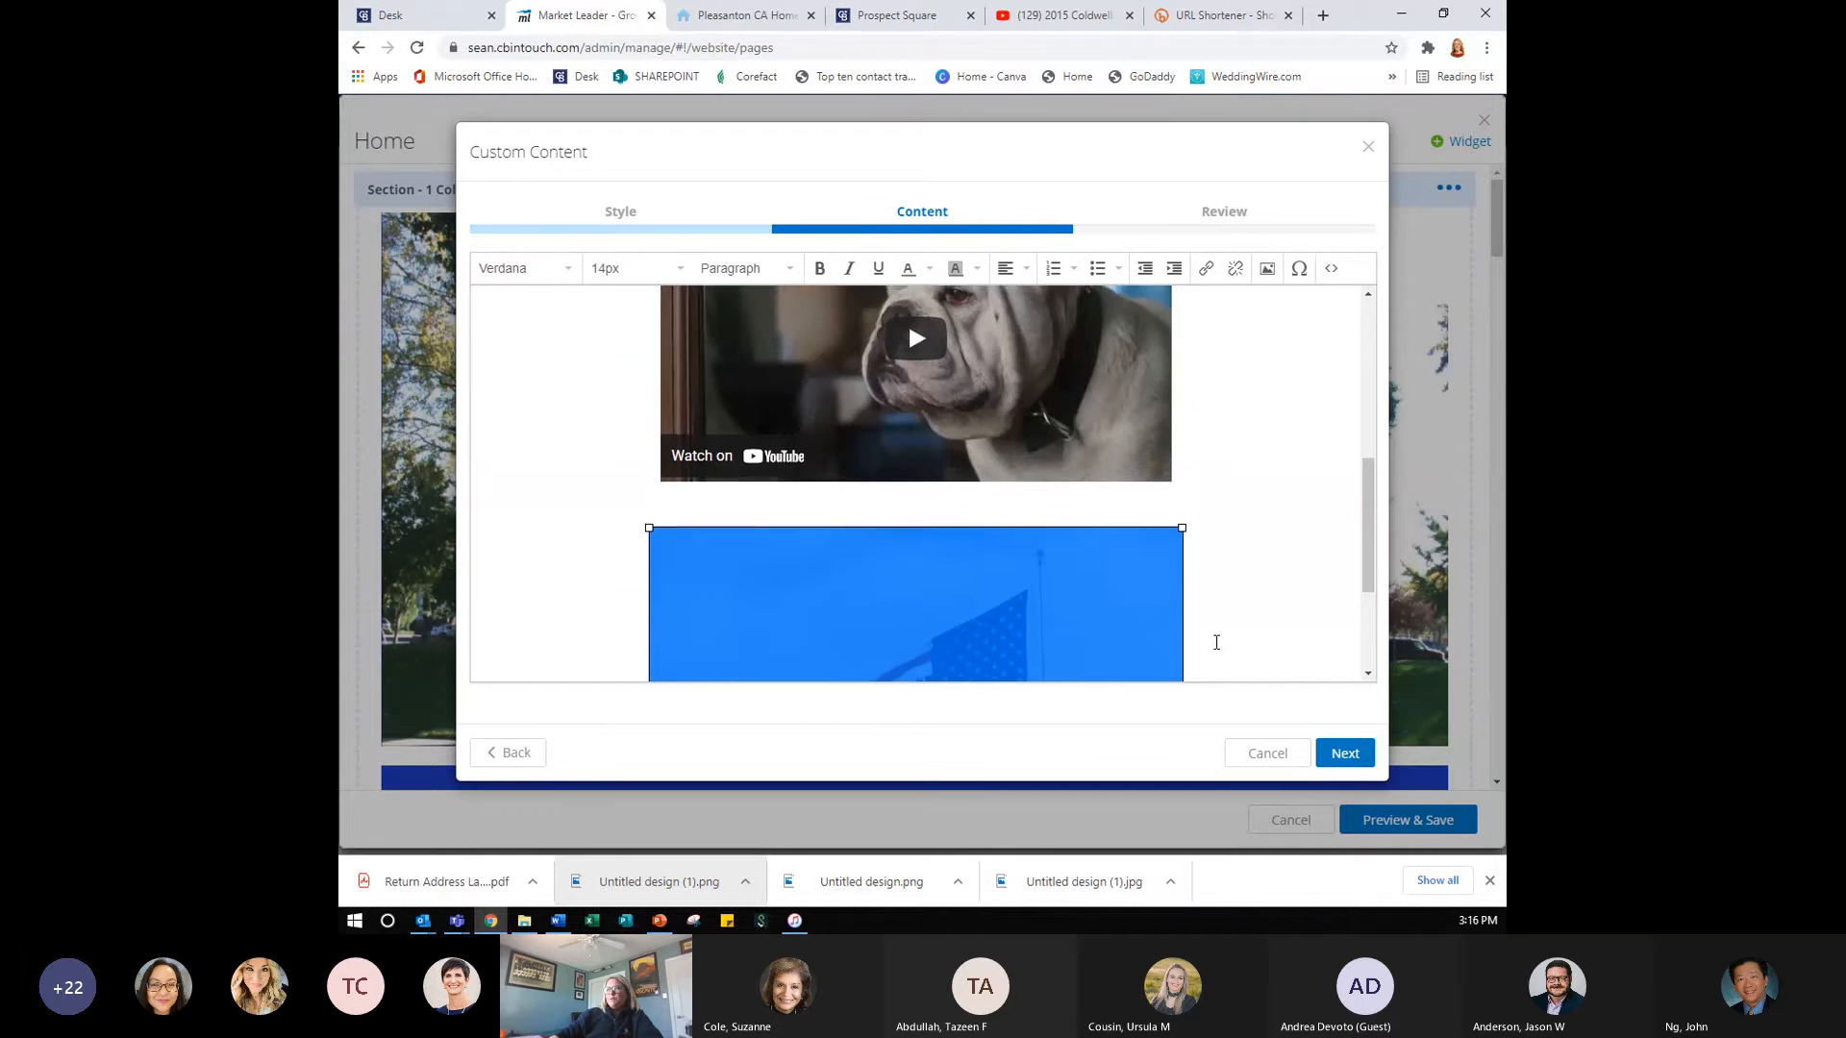
click(1182, 665)
drag(1182, 665, 1160, 650)
scroll(1242, 655, up, 6)
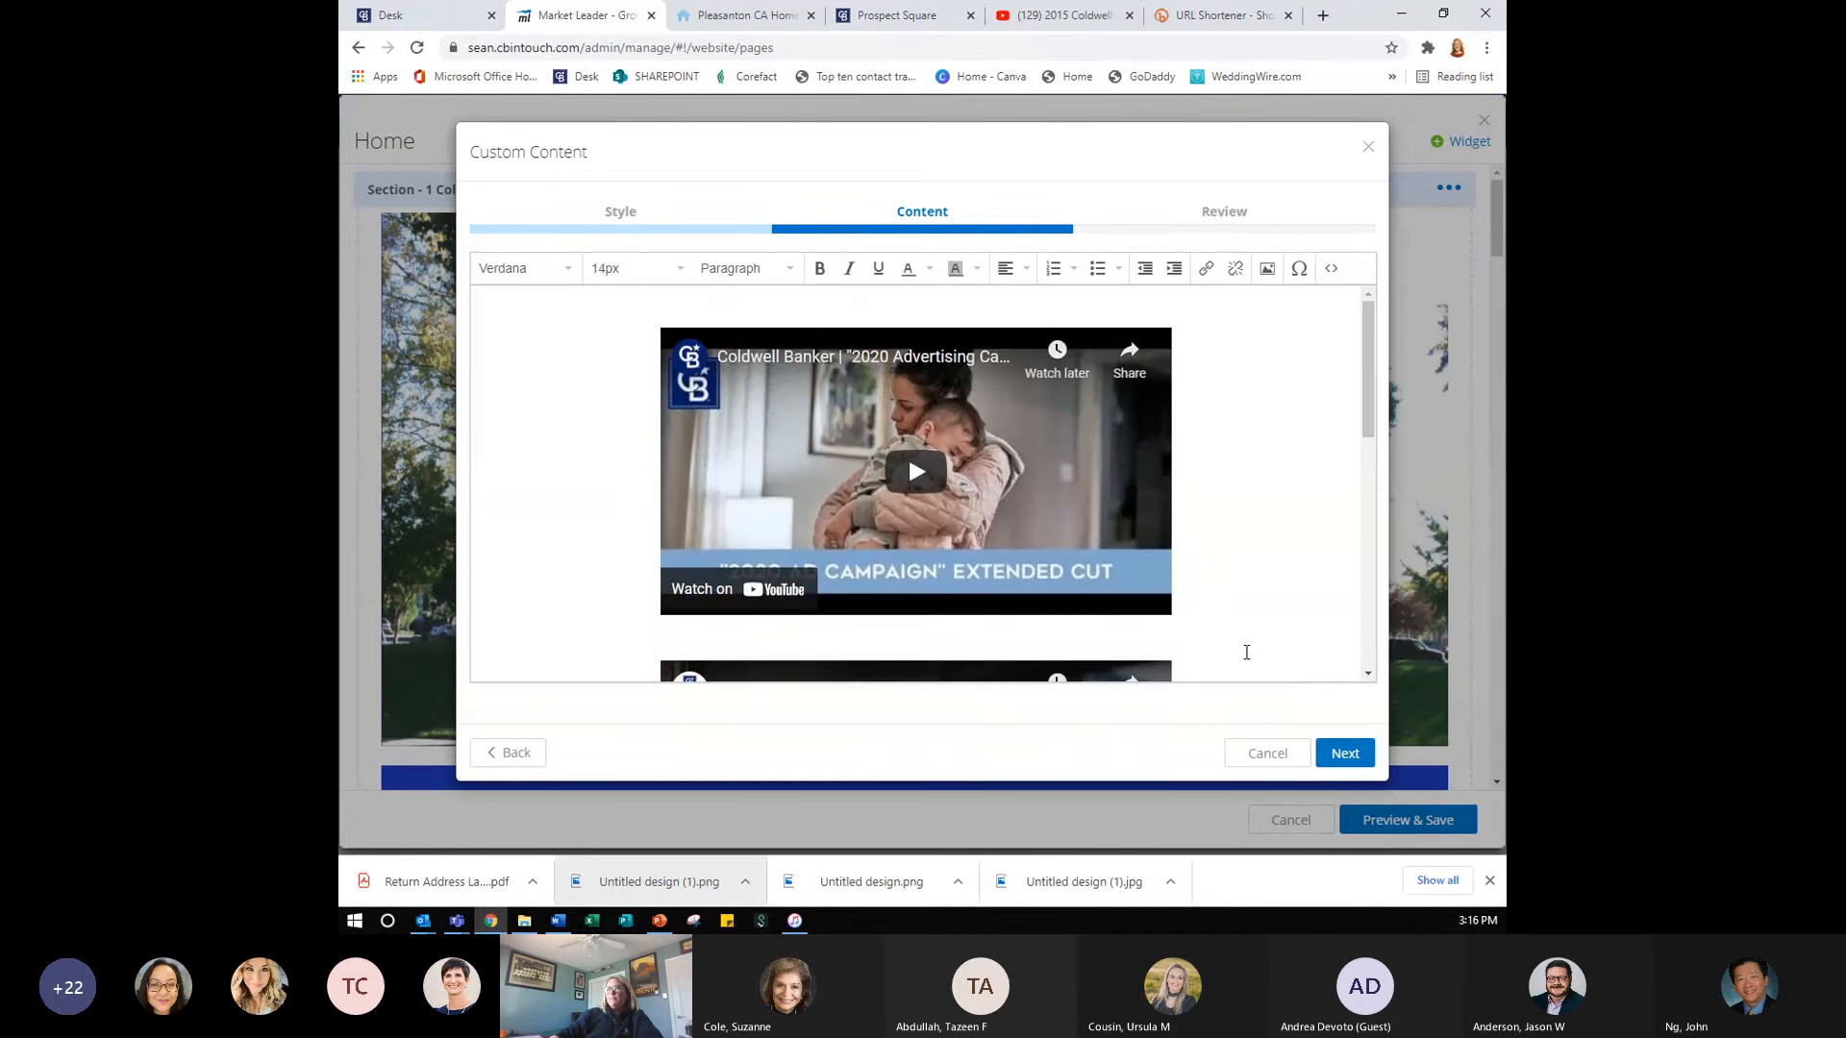
scroll(1246, 652, down, 6)
- Delete the flag image and the 2015 Coldwell Banker TV Commercial video from the widget's content
click(1257, 617)
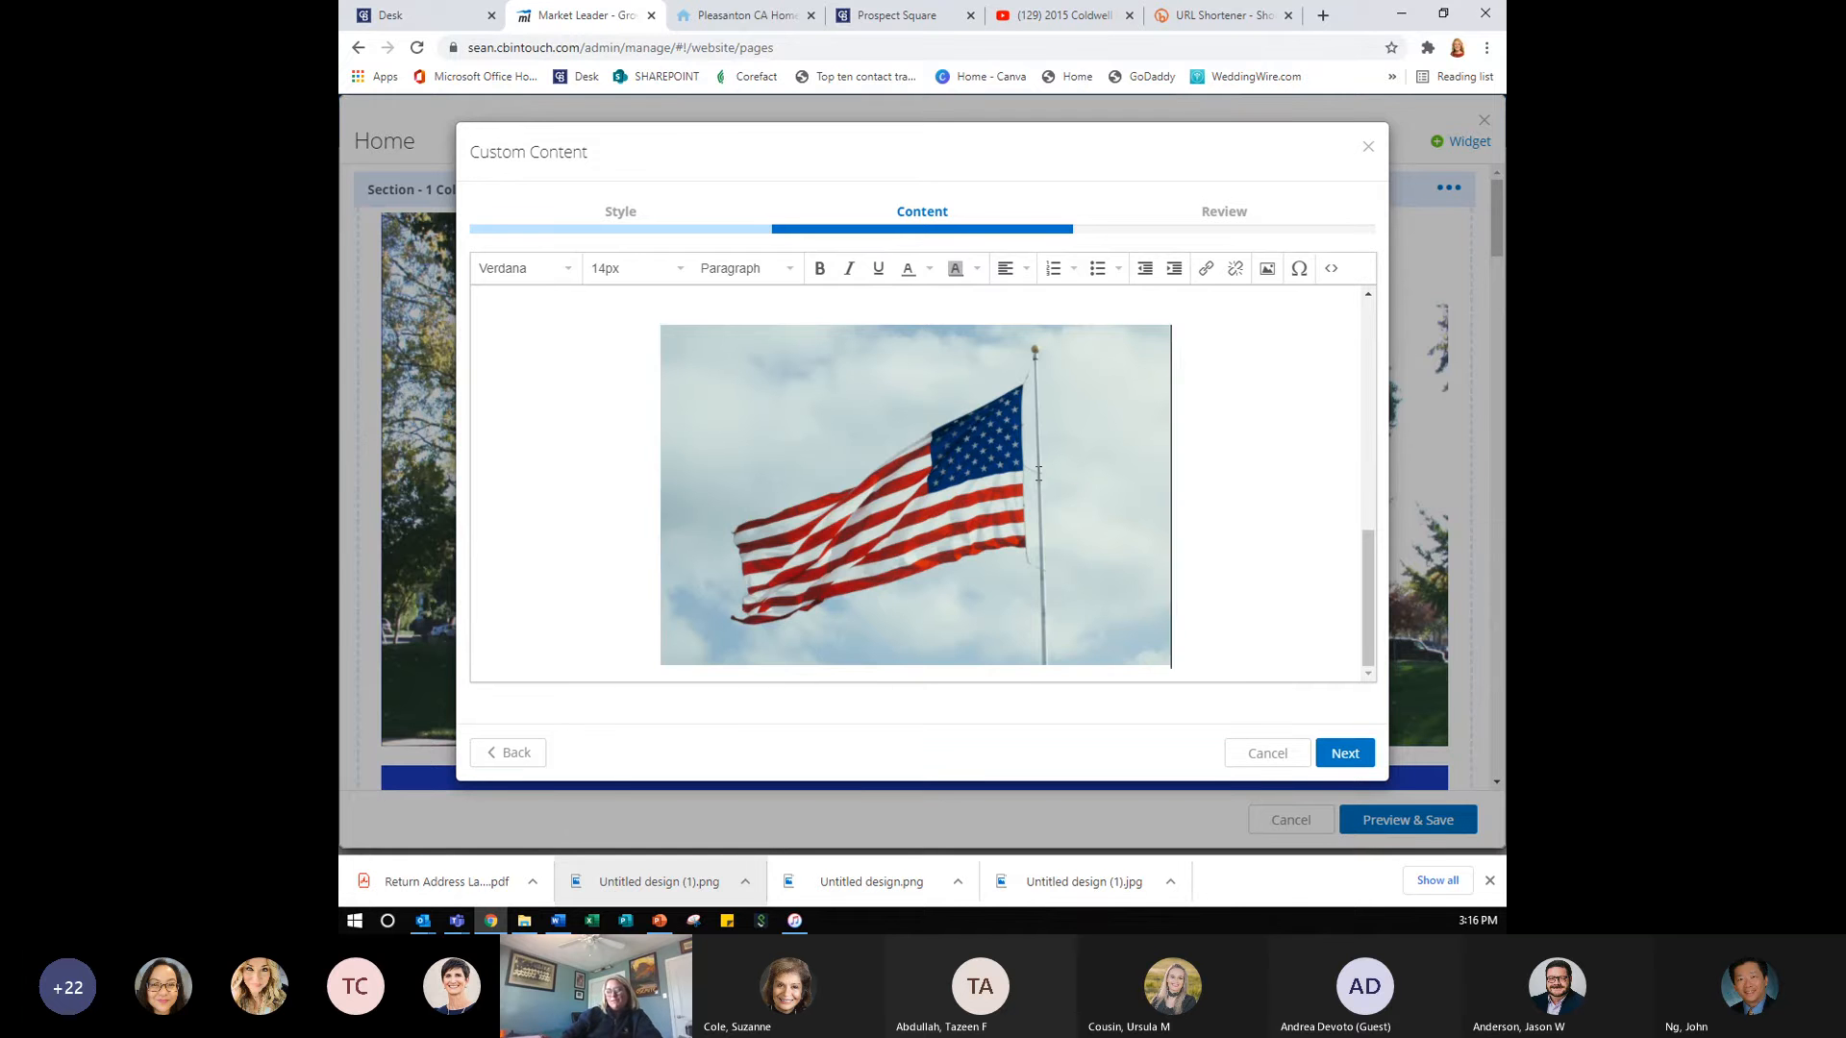
key(BackSpace)
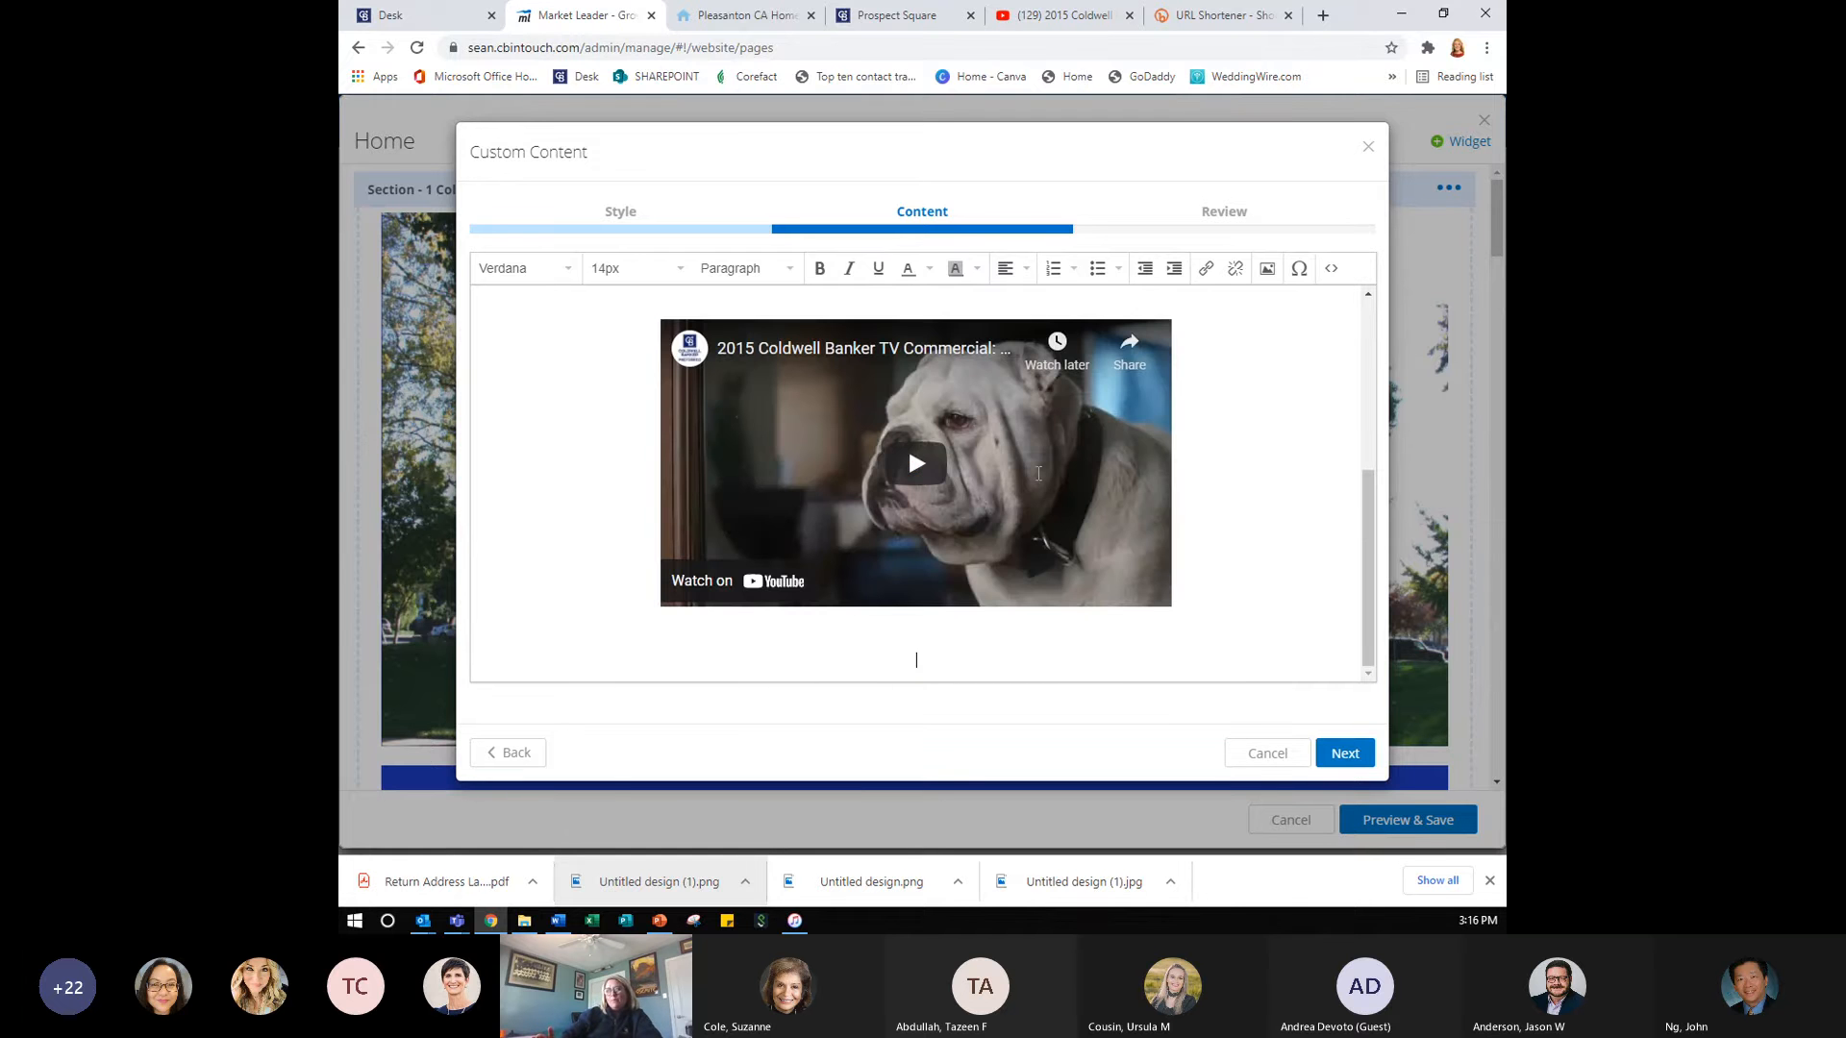
click(1095, 416)
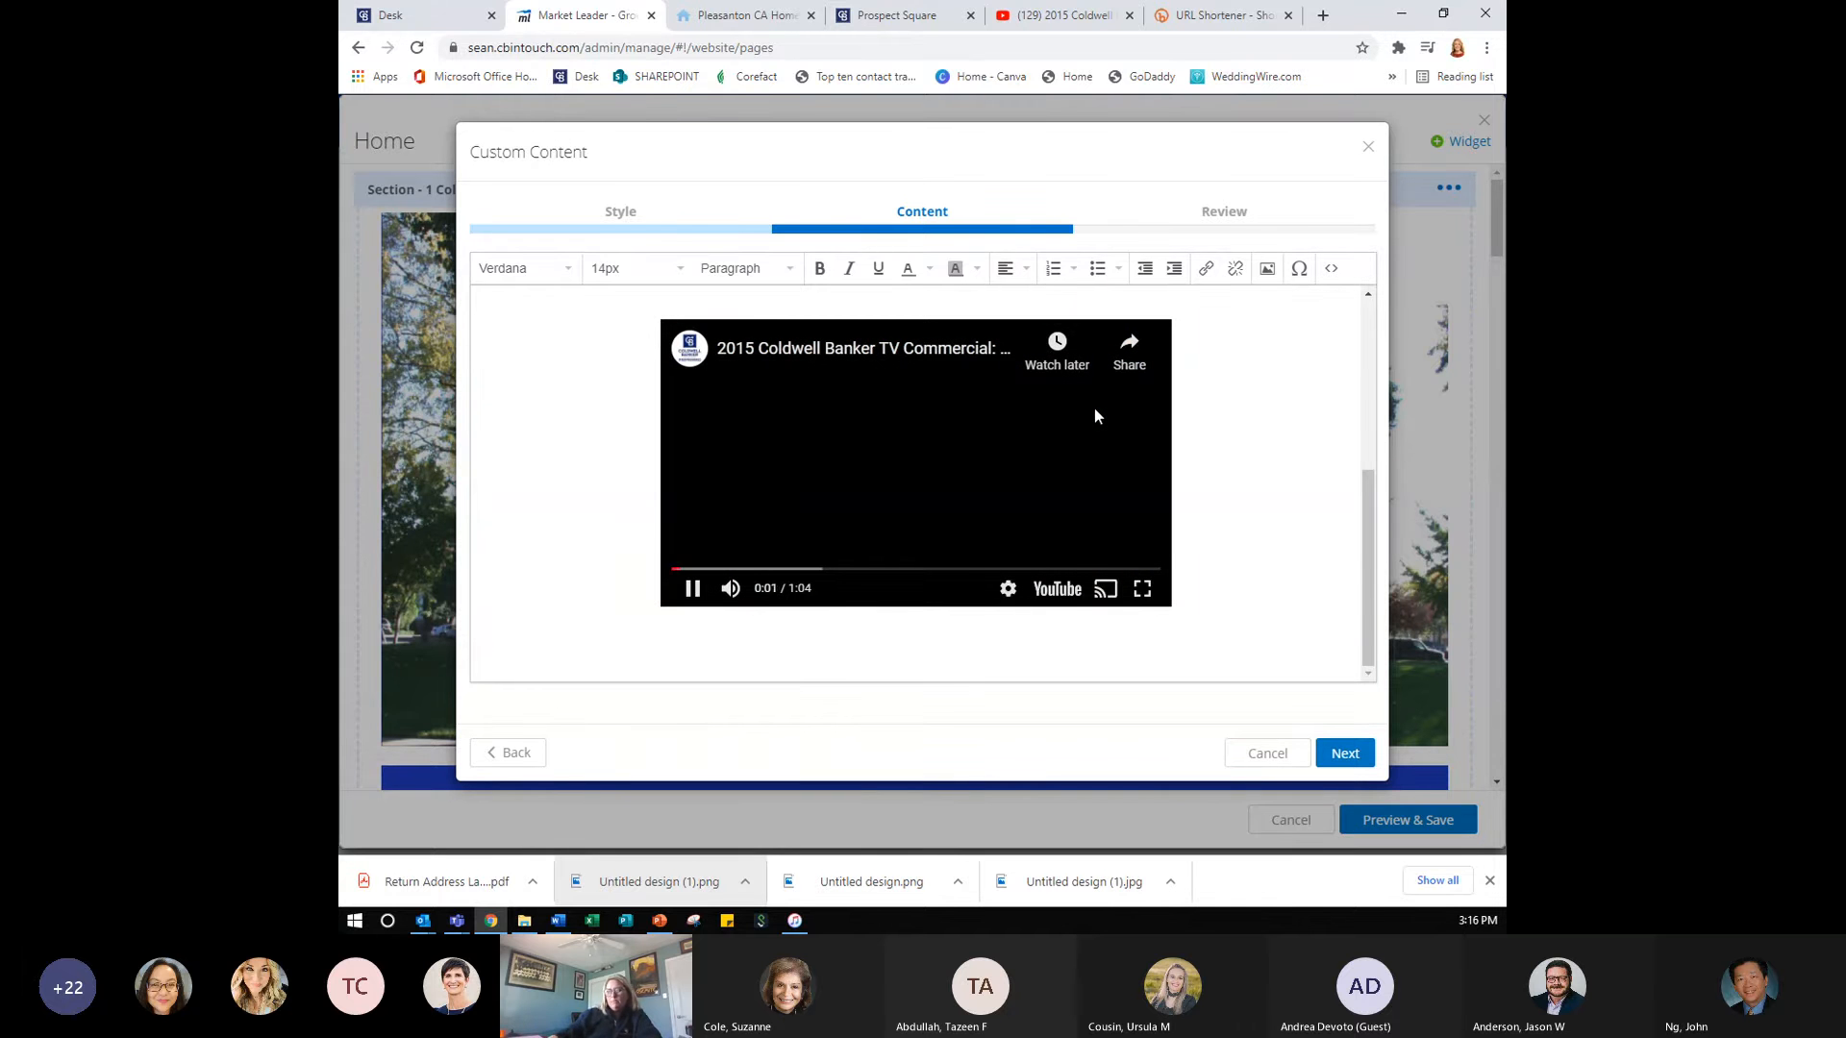
key(BackSpace)
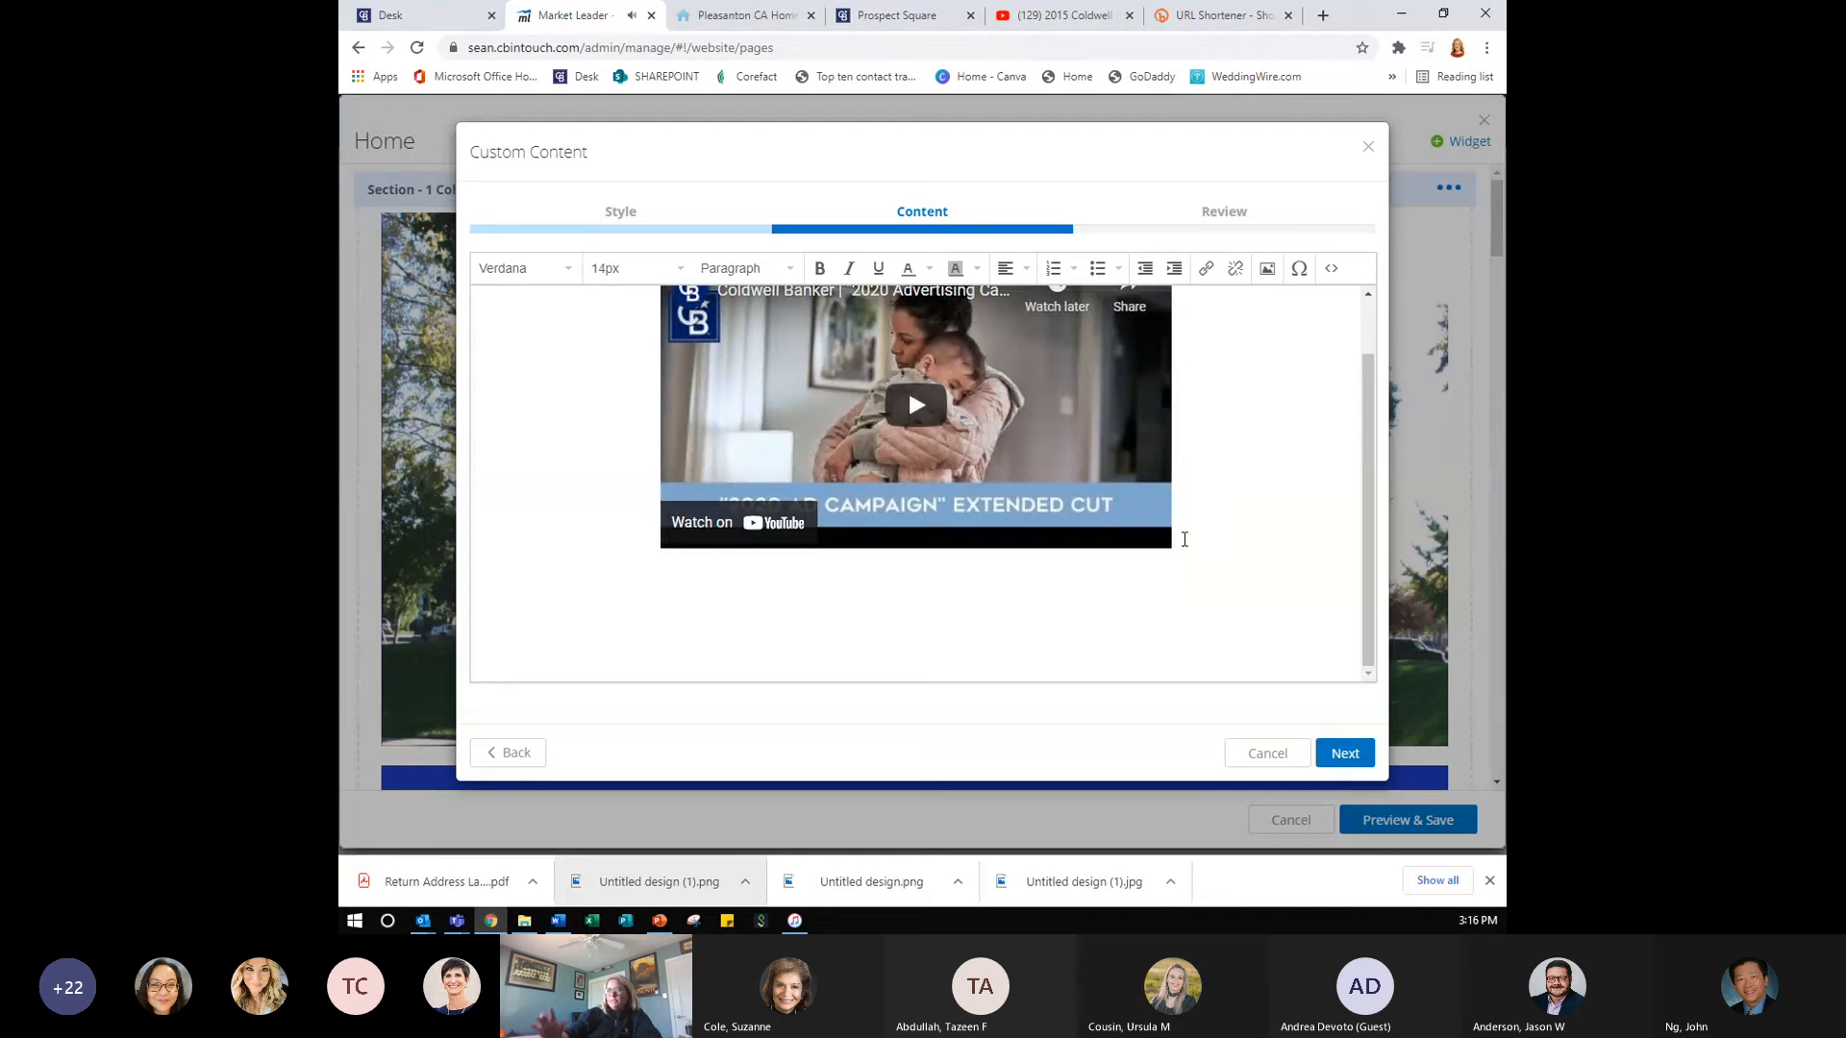
scroll(1184, 539, up, 2)
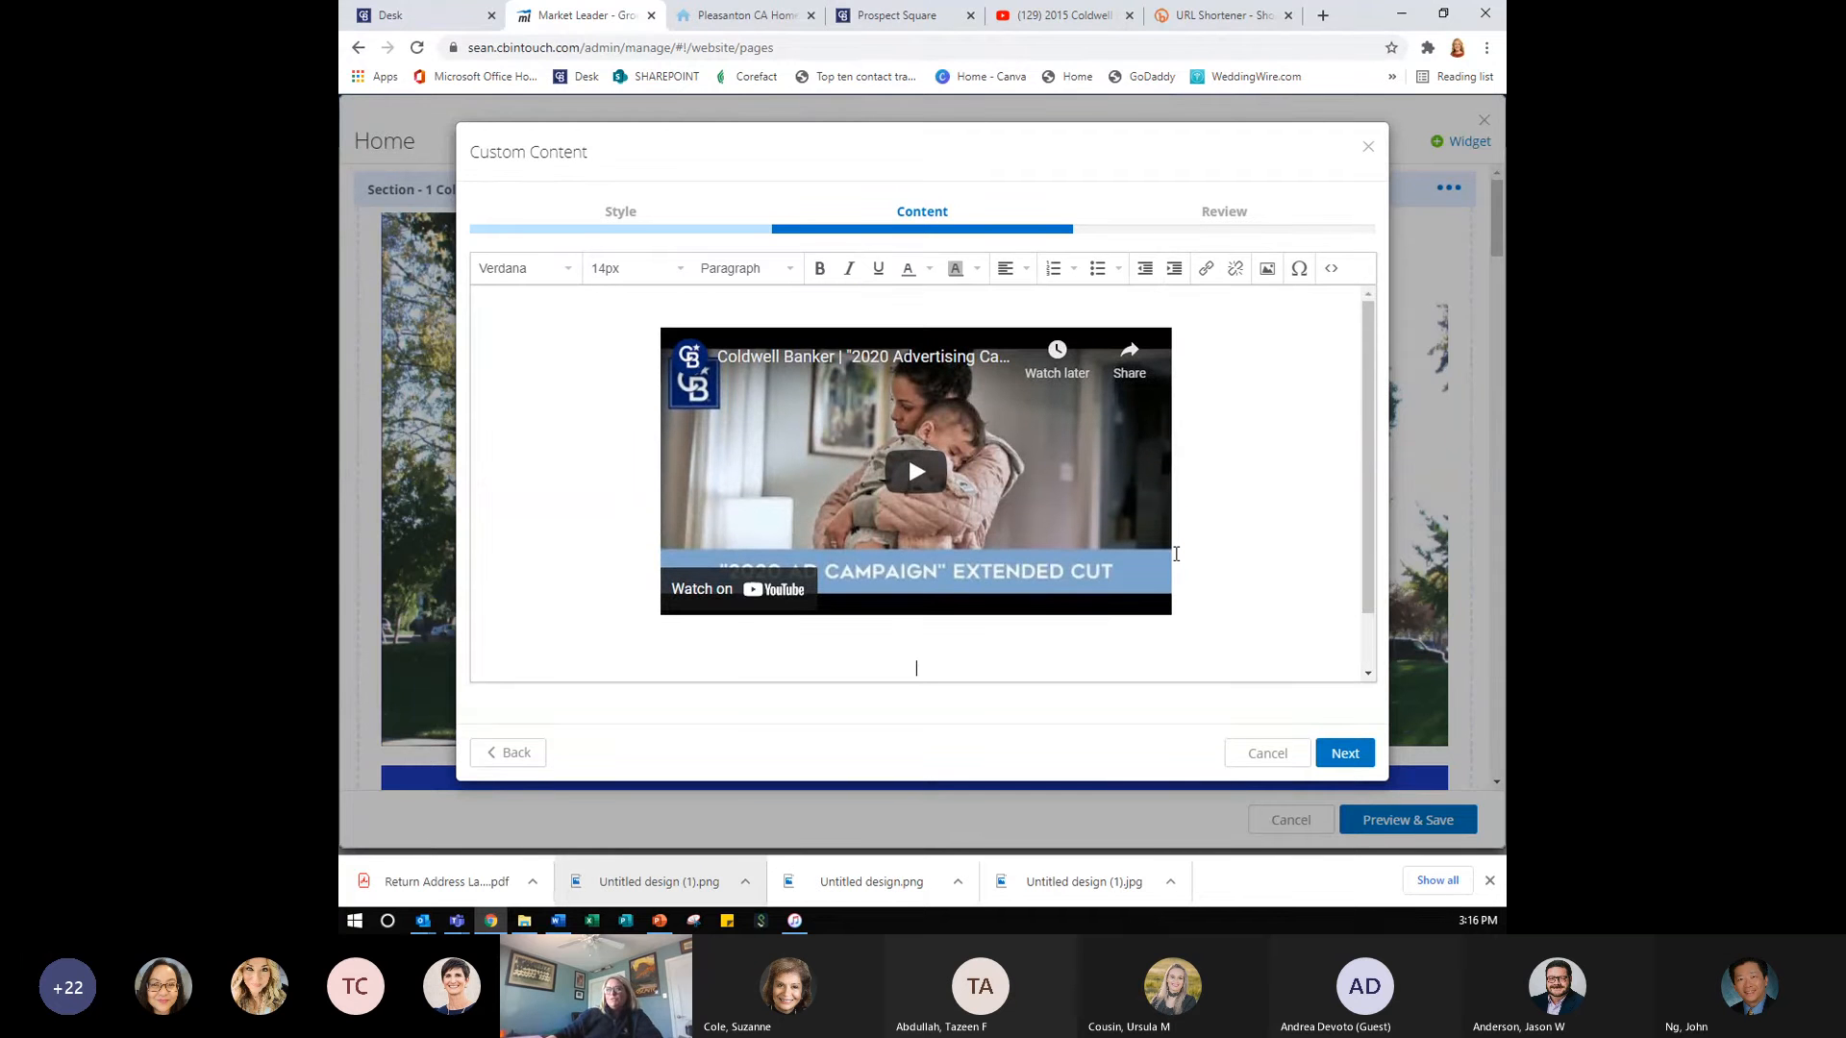
key(BackSpace)
key(BackSpace)
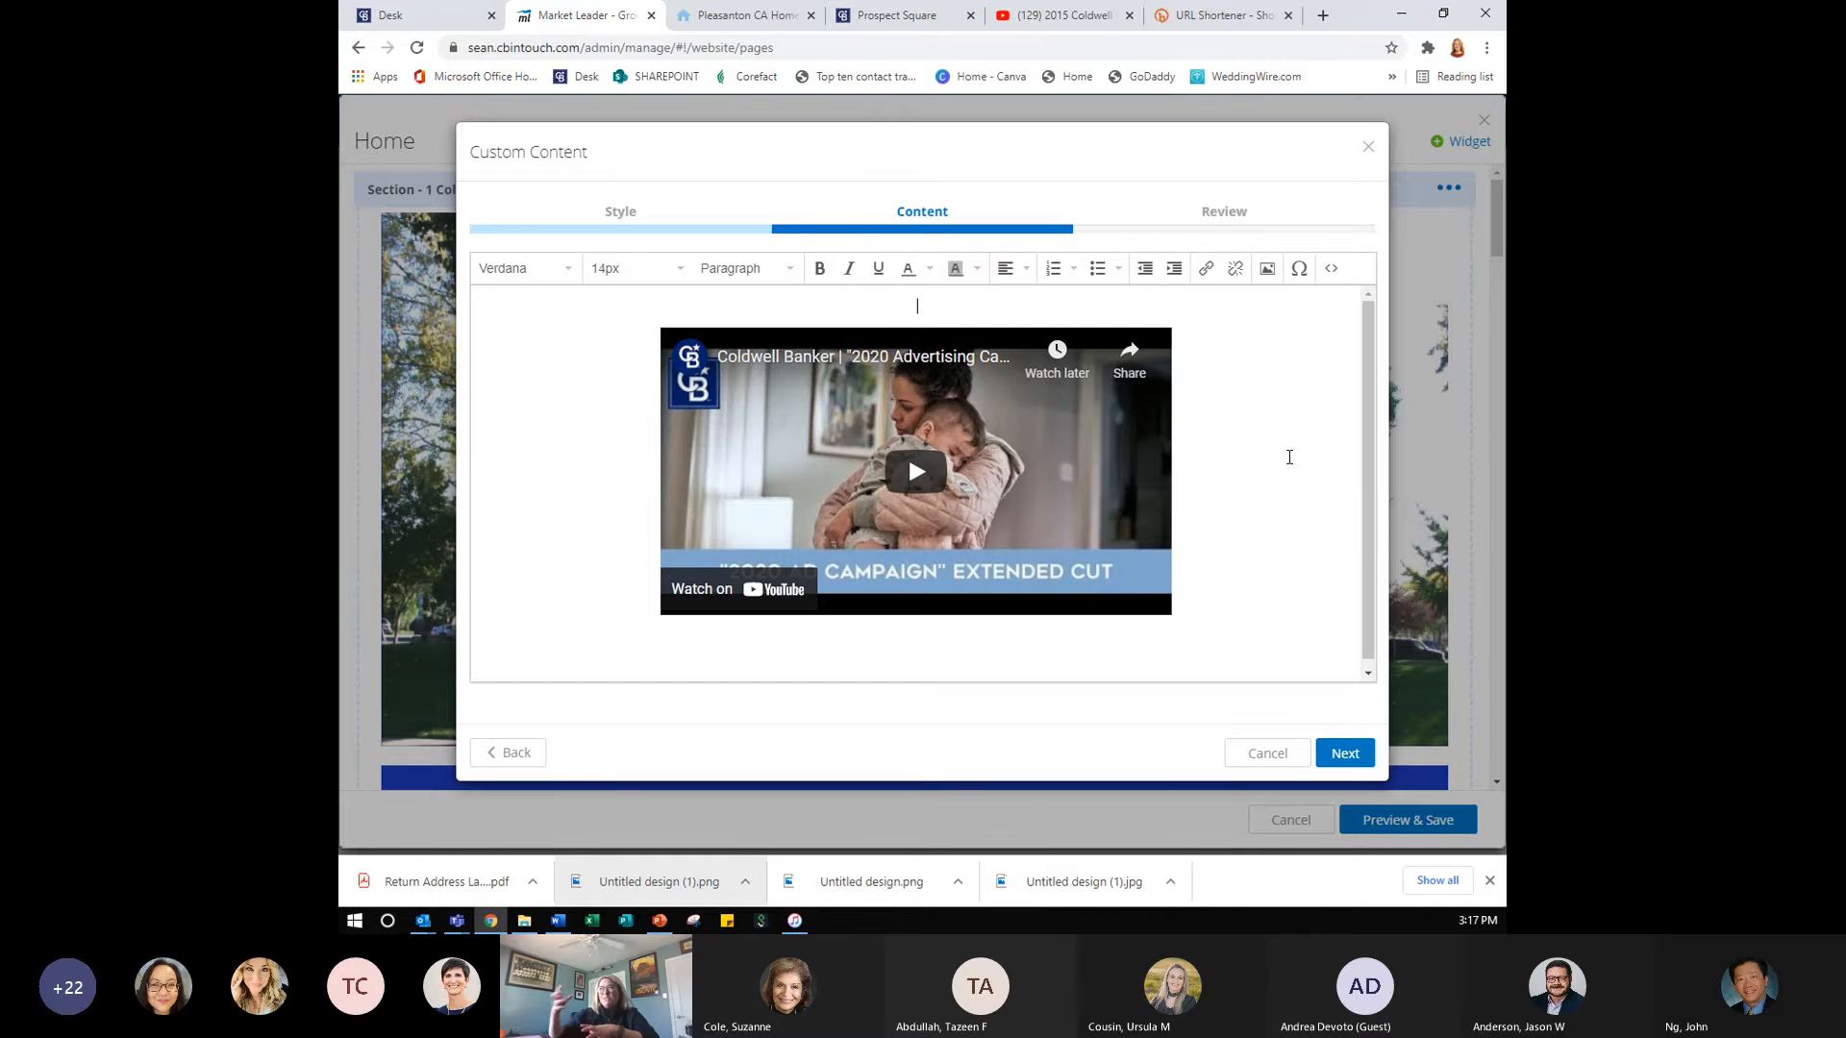
- Copy the share link of the 2015 Coldwell Banker TV Commercial on YouTube and return to Market Leader
click(1063, 15)
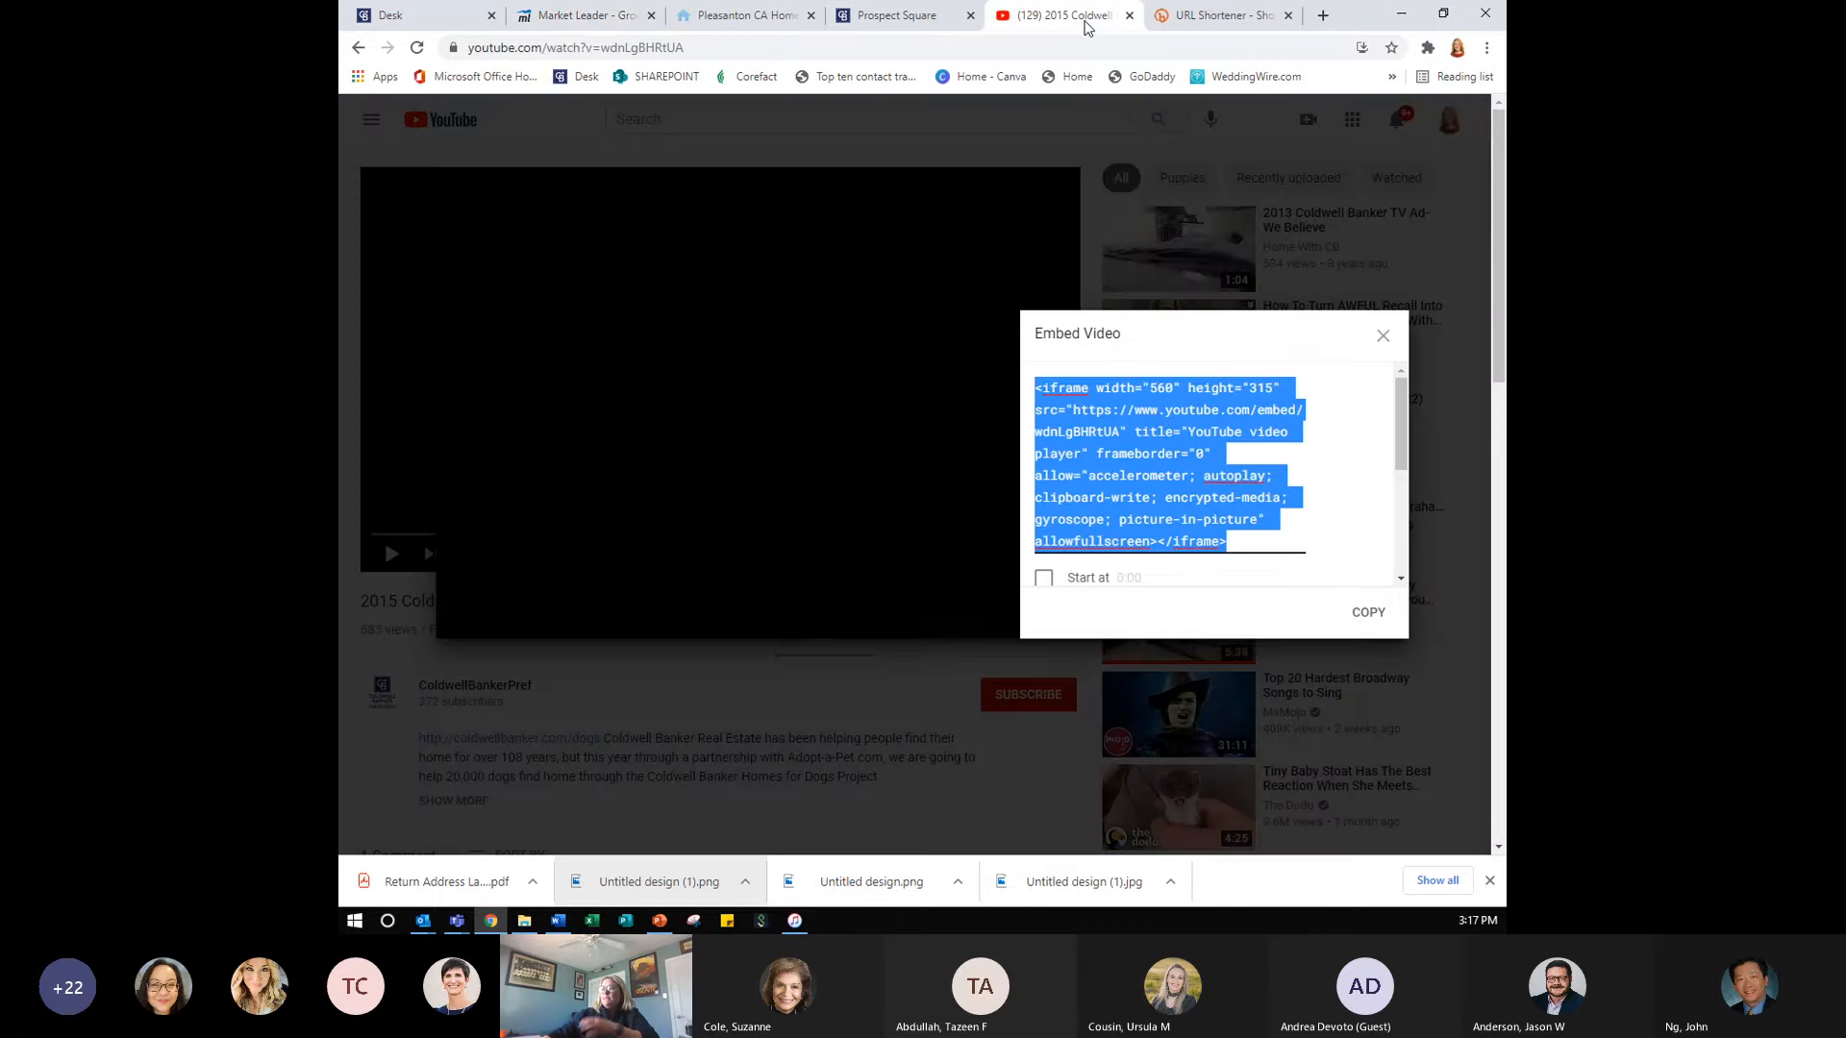
click(1384, 335)
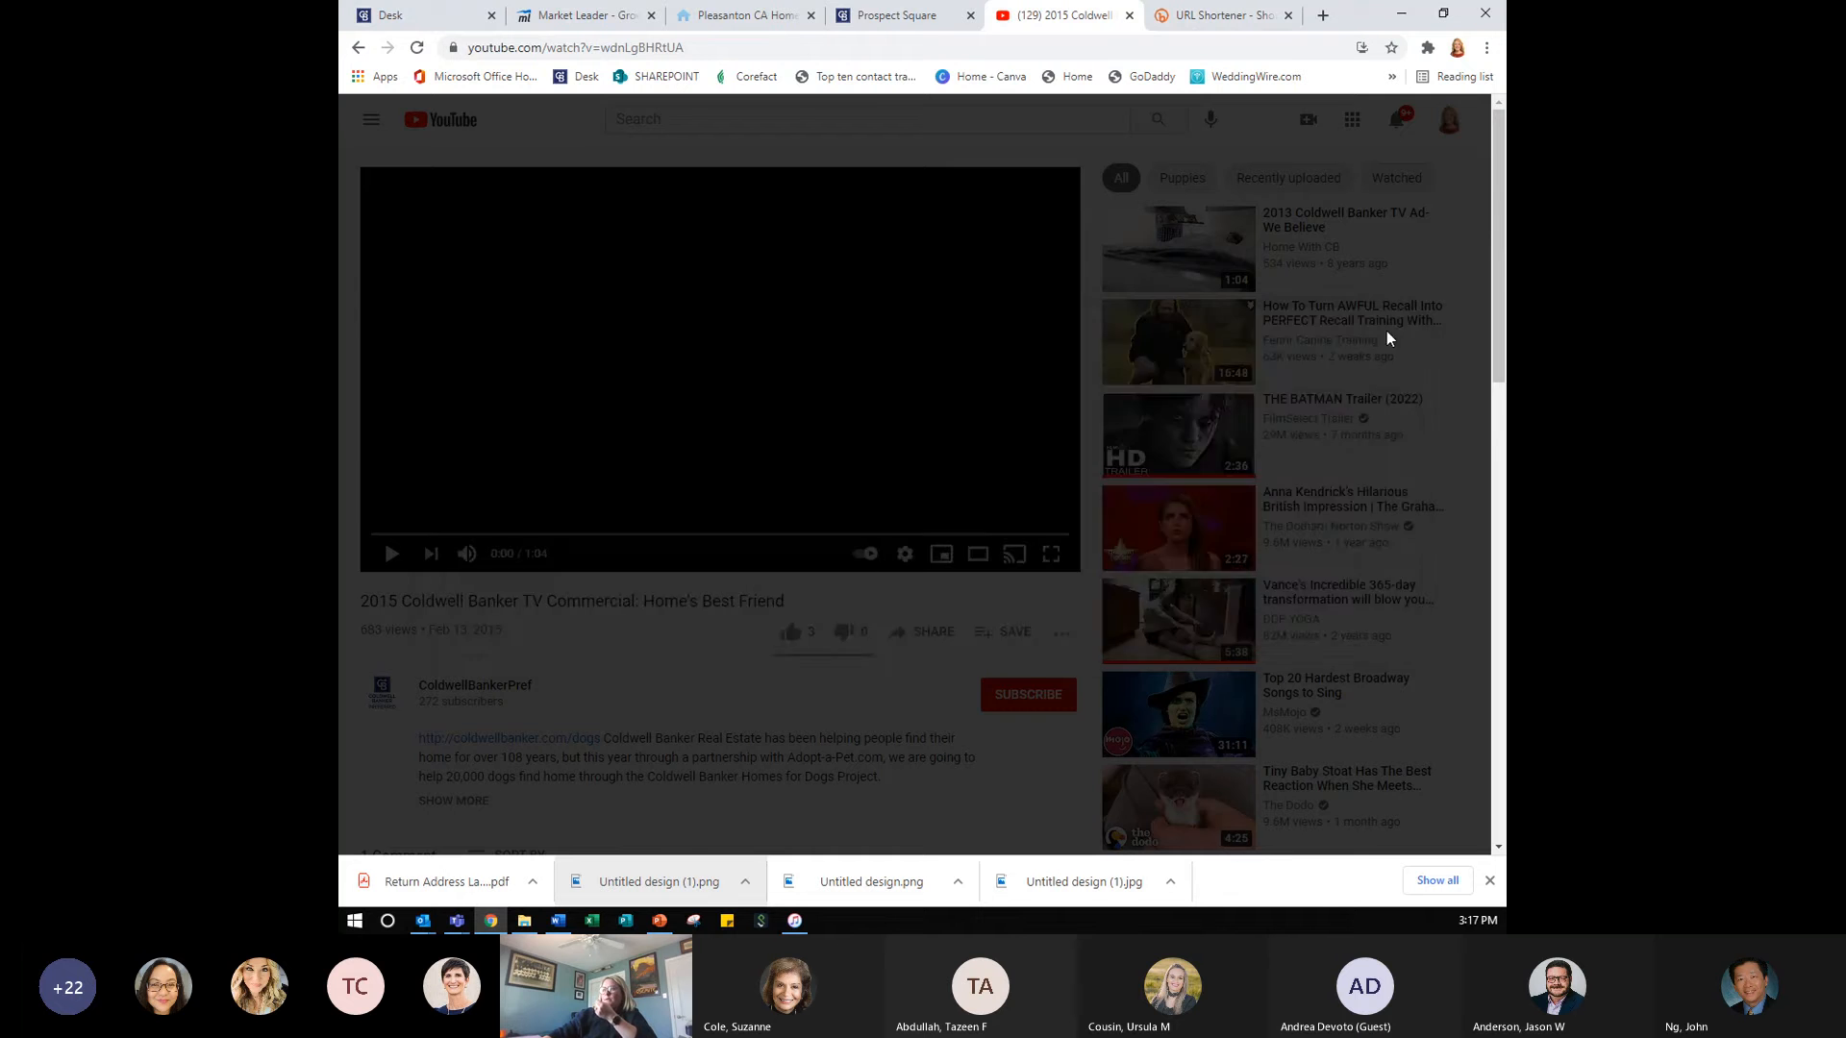
click(913, 630)
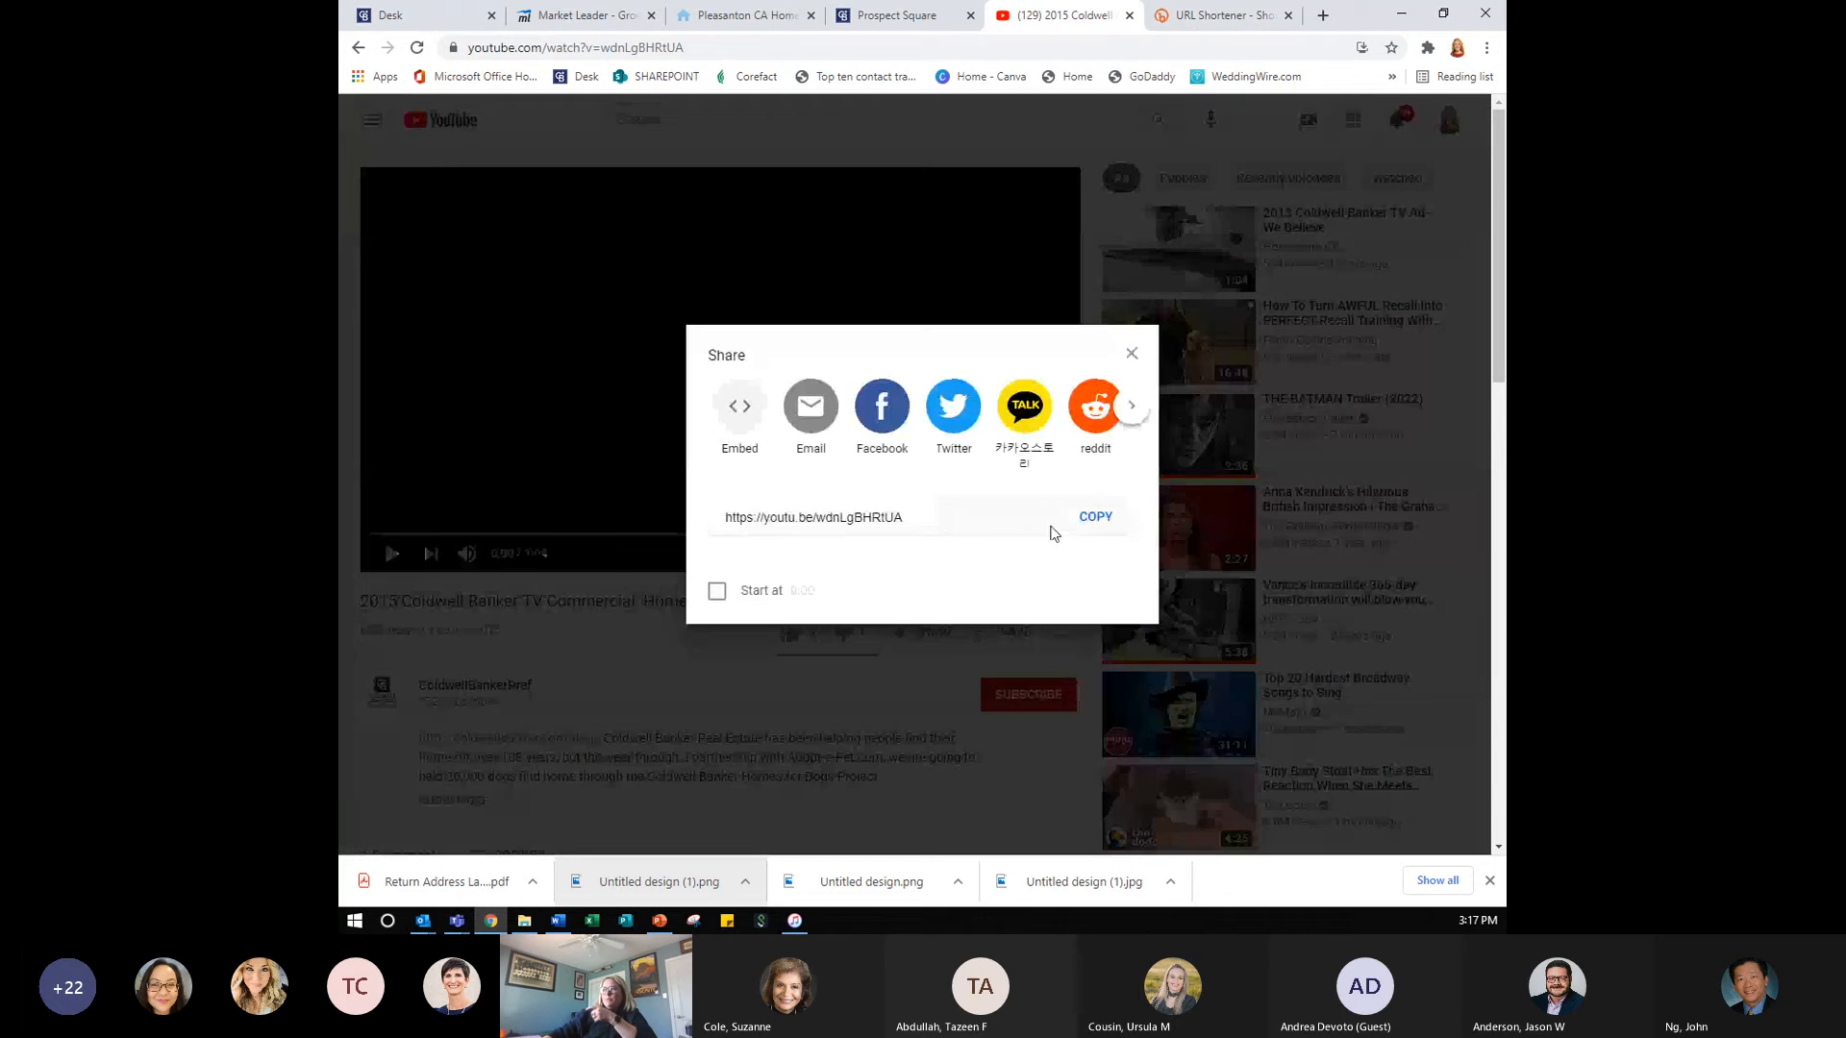
click(1096, 517)
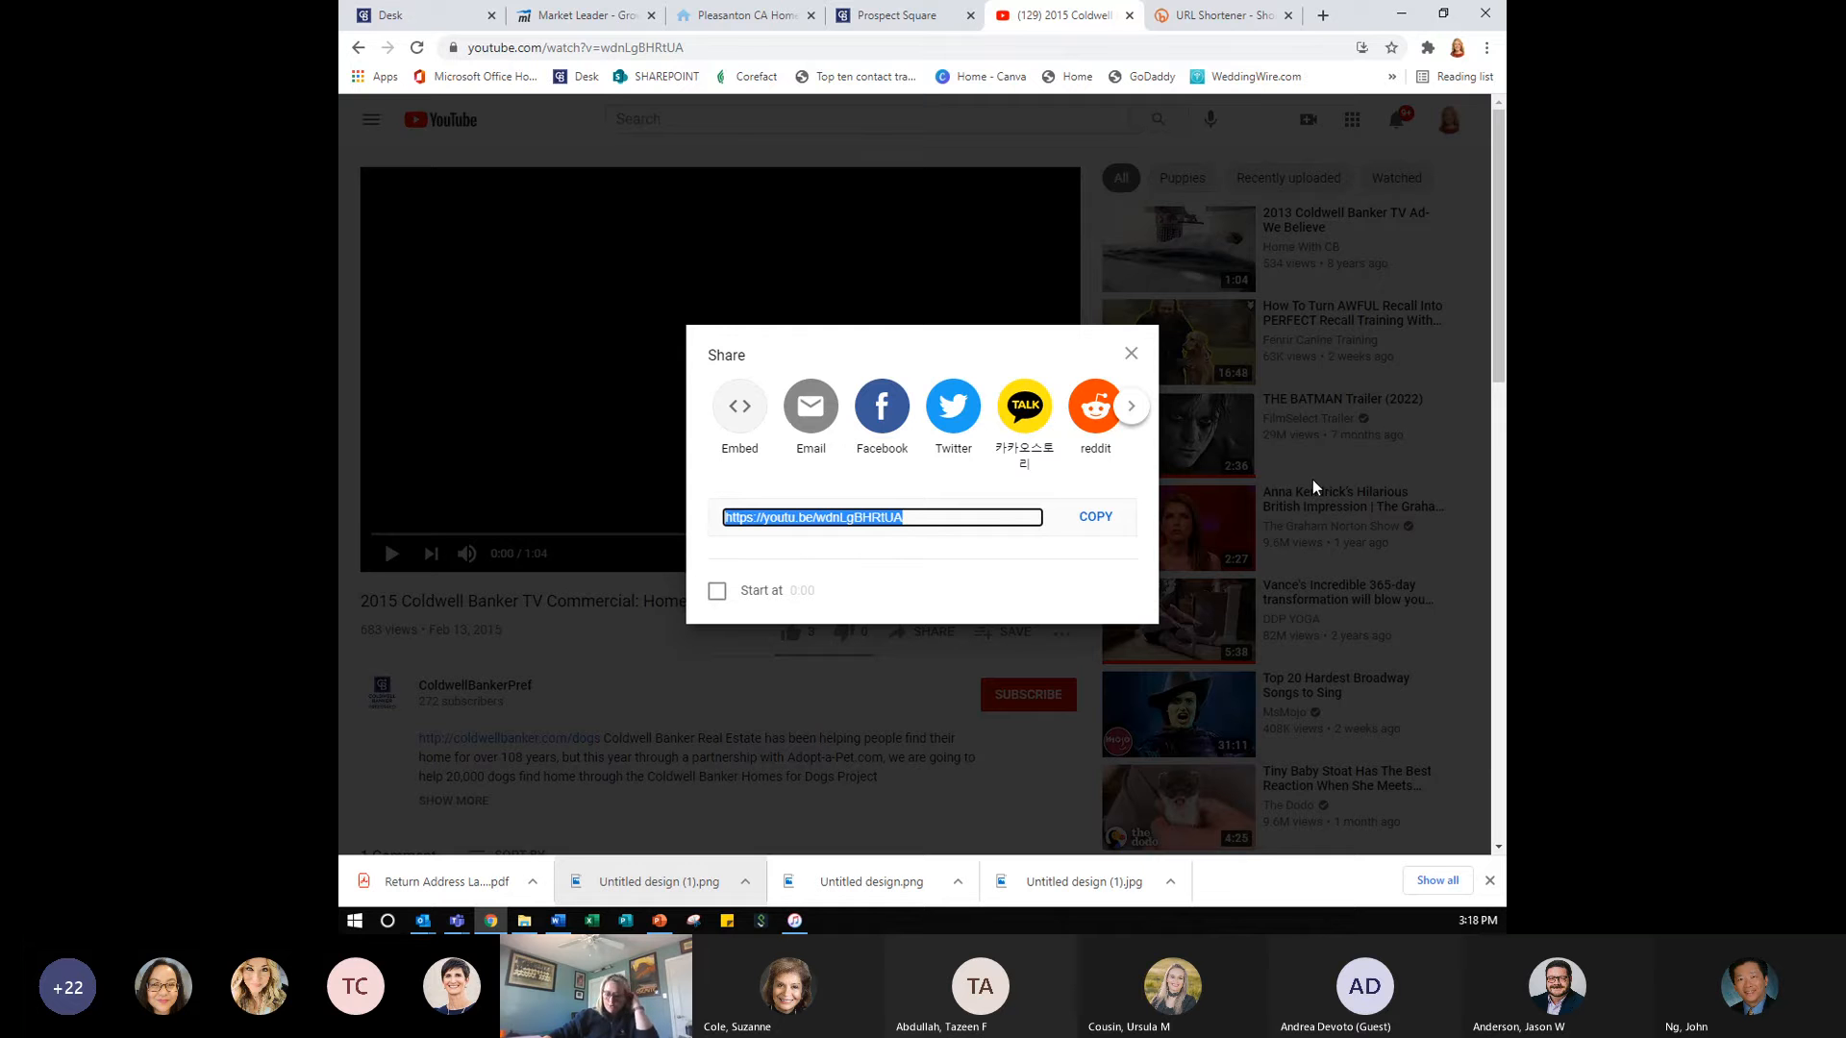
click(1132, 354)
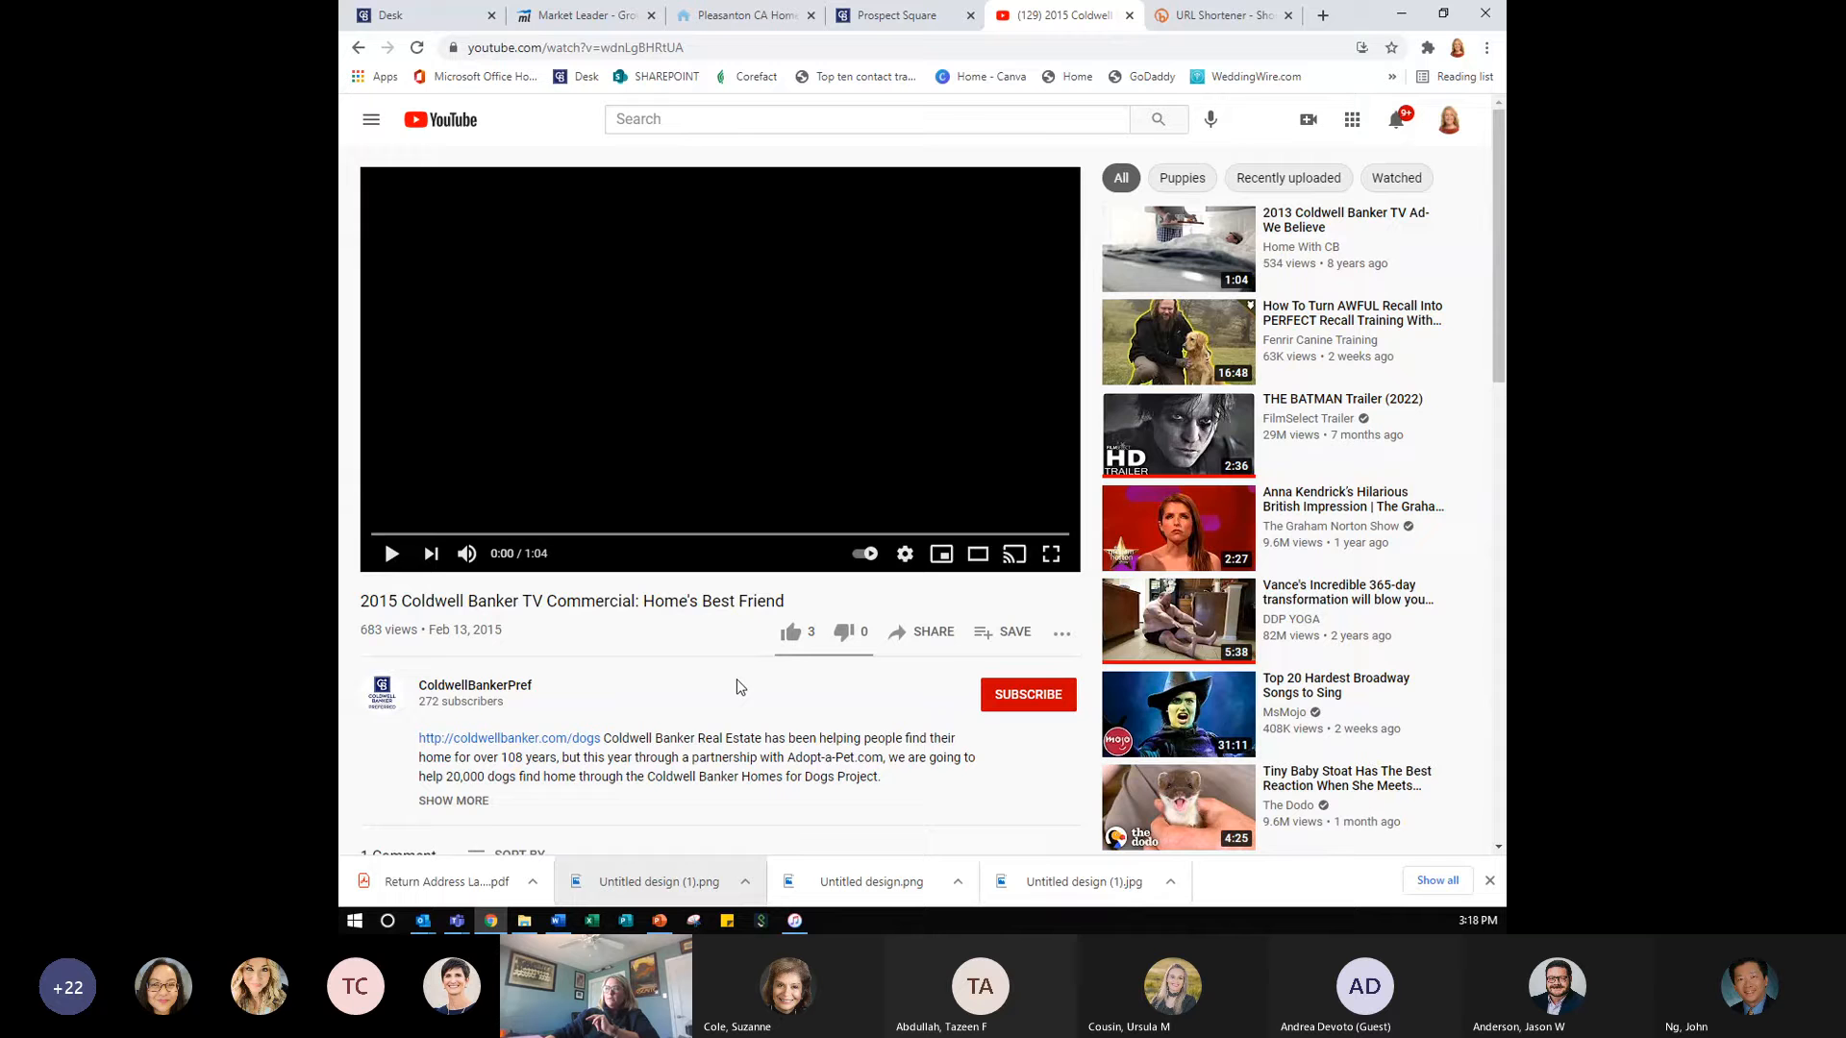
click(560, 15)
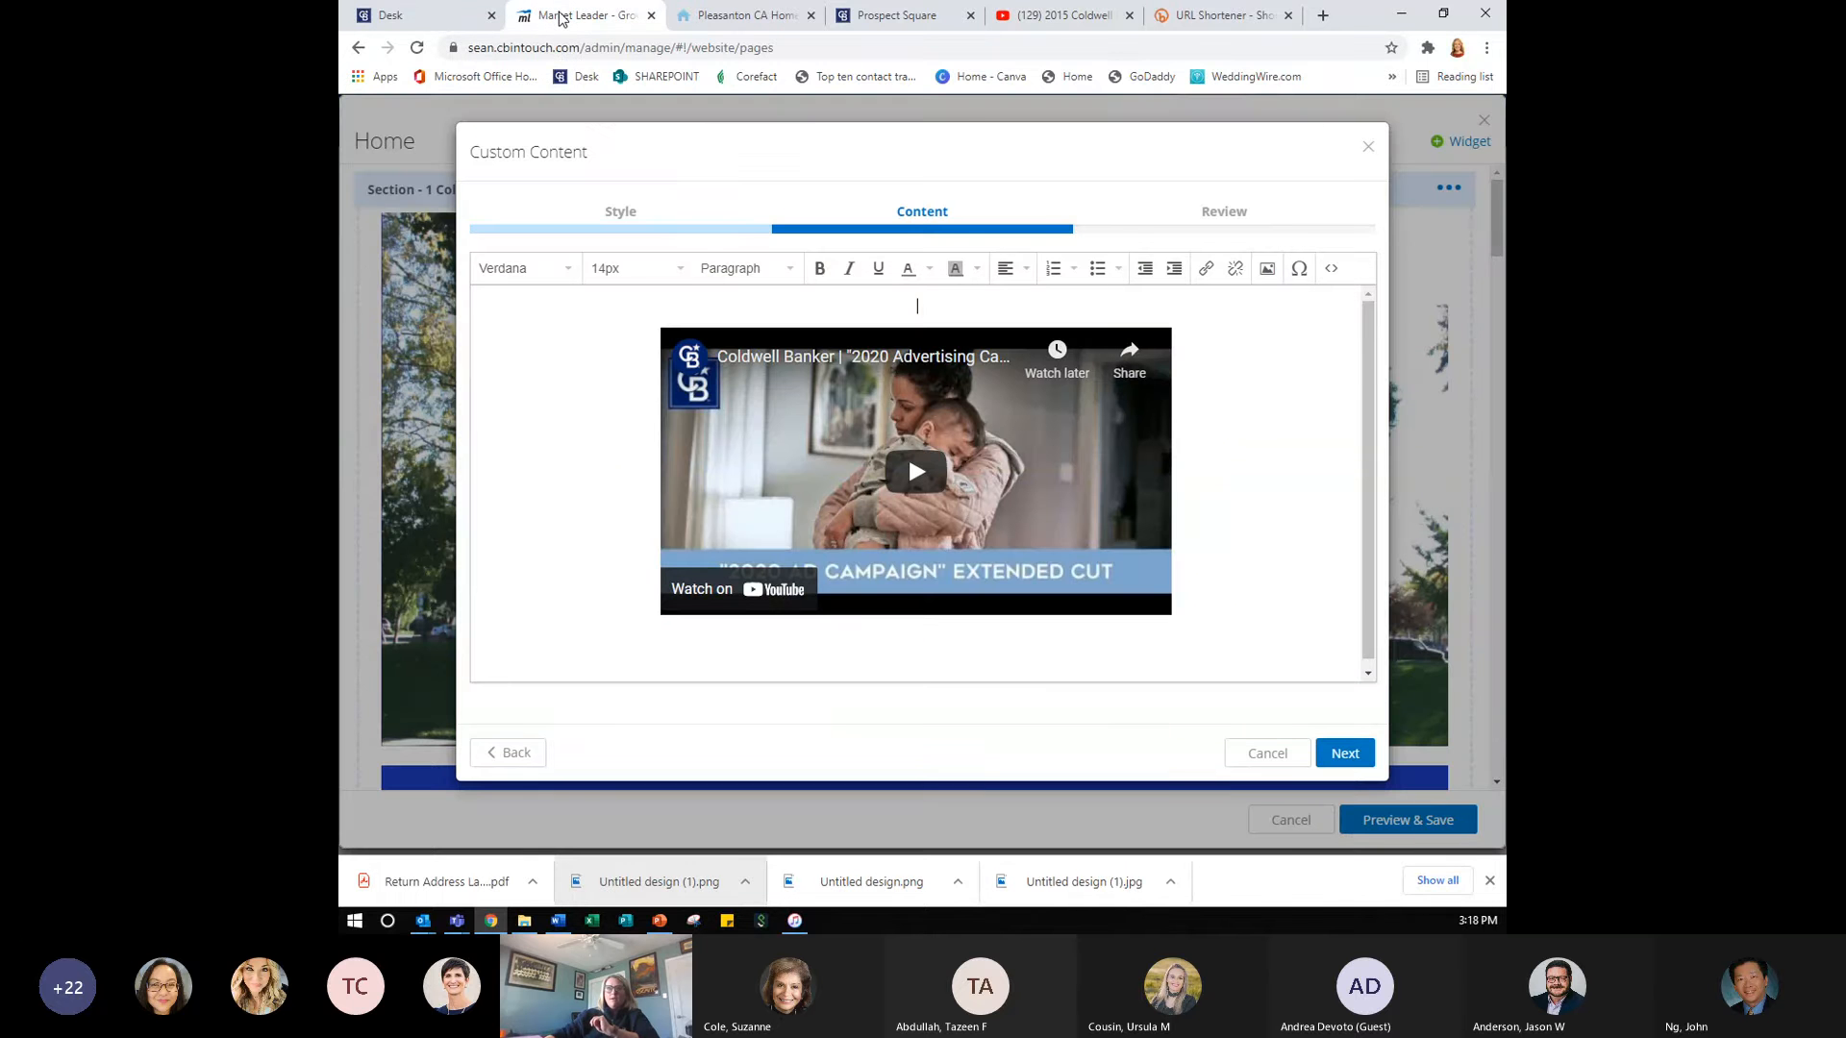
- Discard the open custom content edits and save the Home page from its preview, closing the page editor
click(1267, 753)
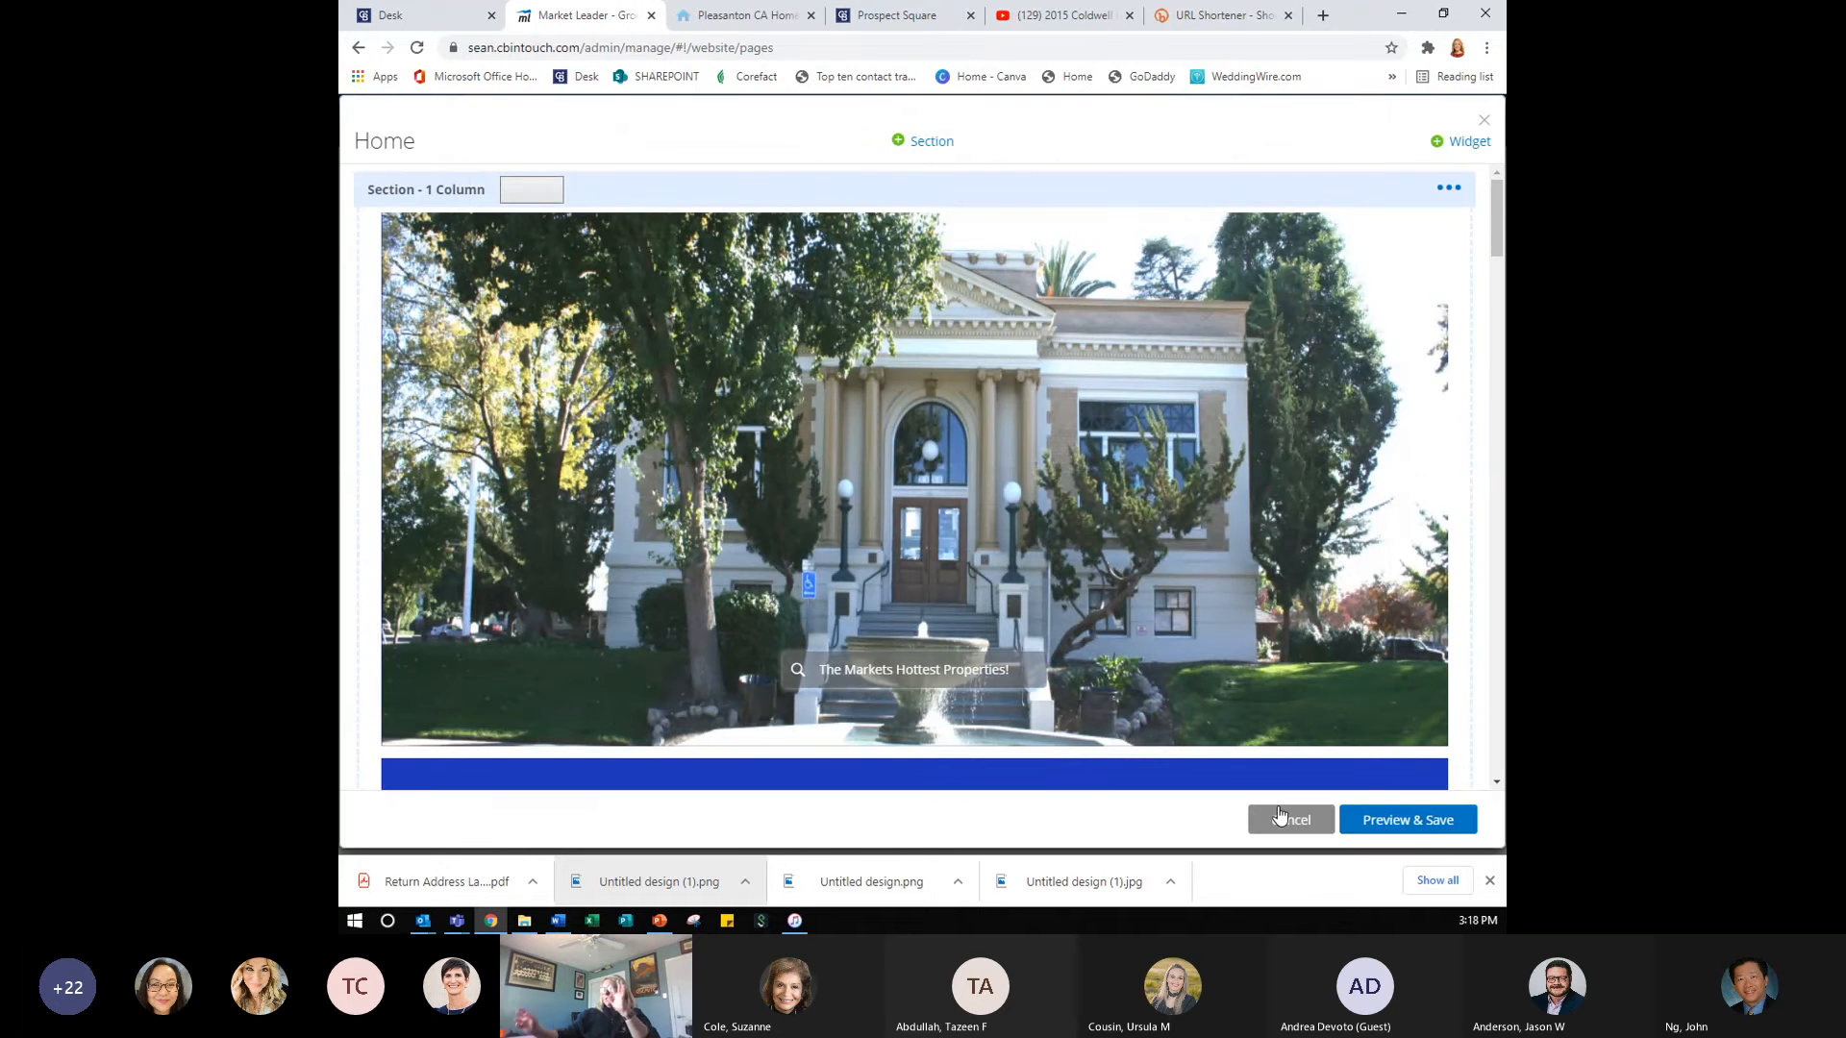
click(1419, 819)
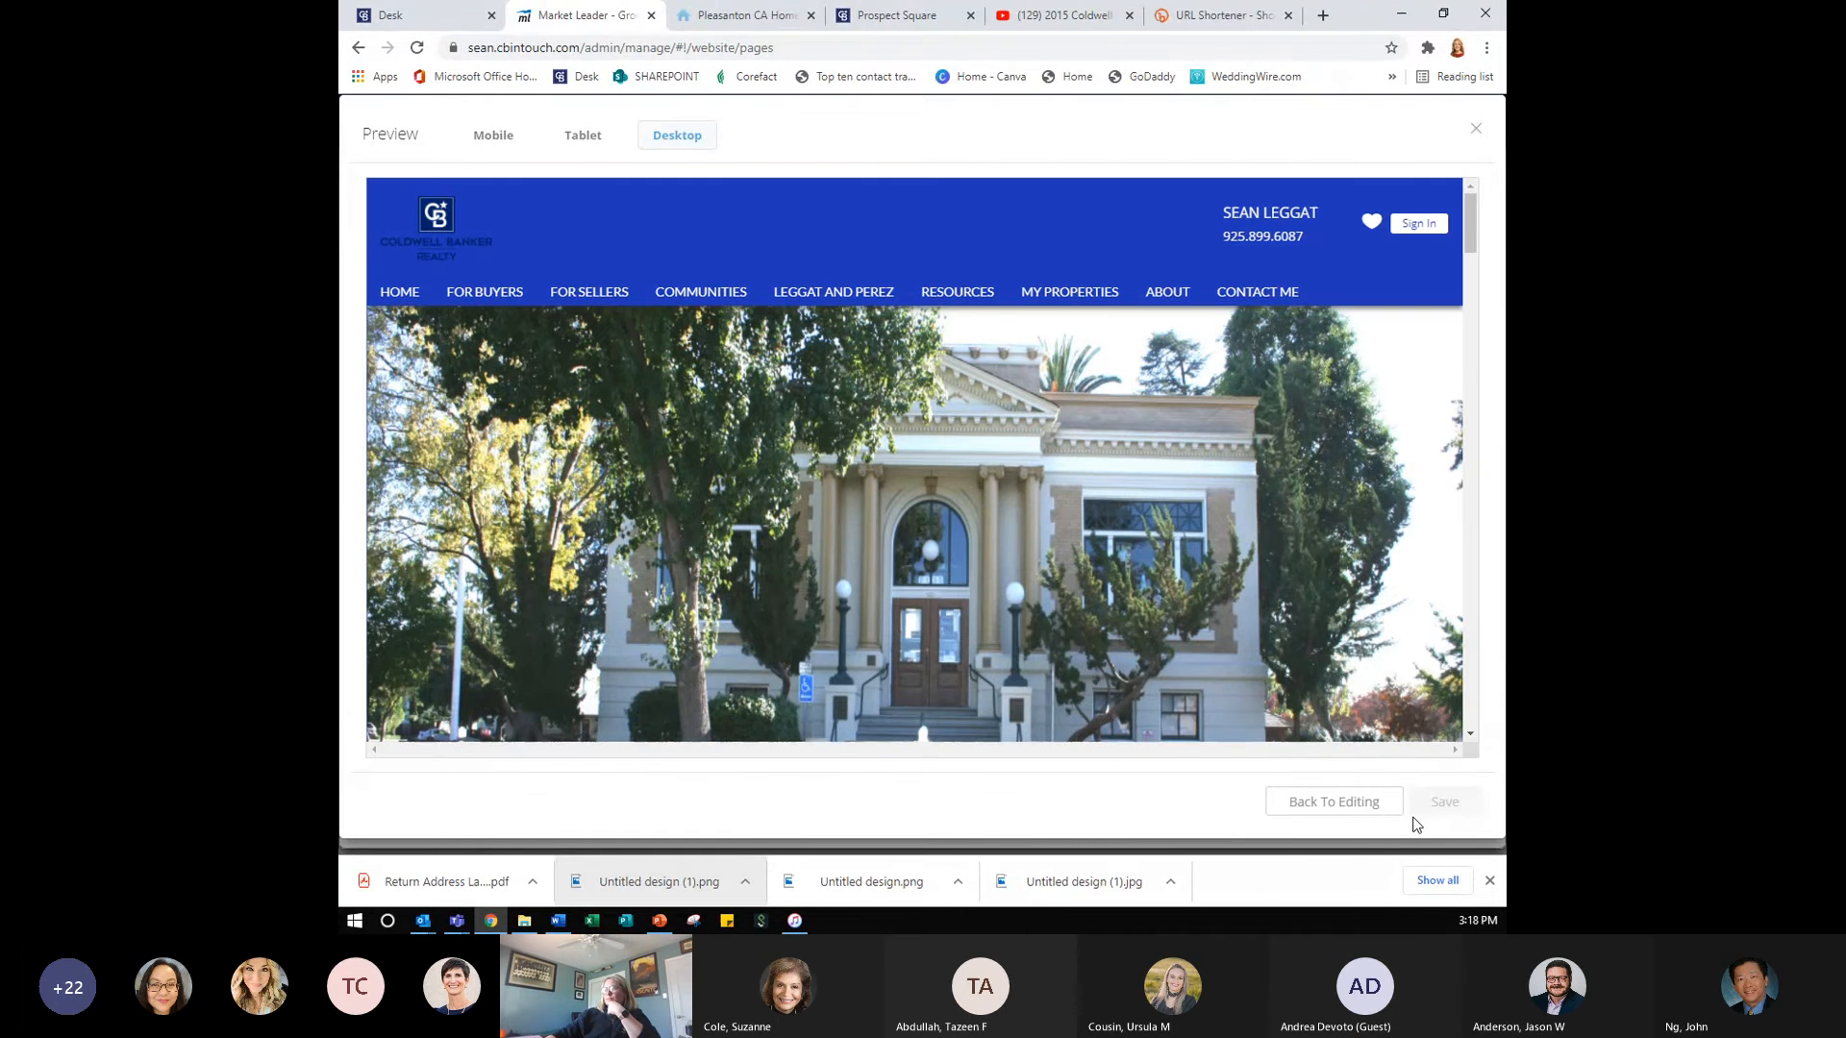
click(1433, 798)
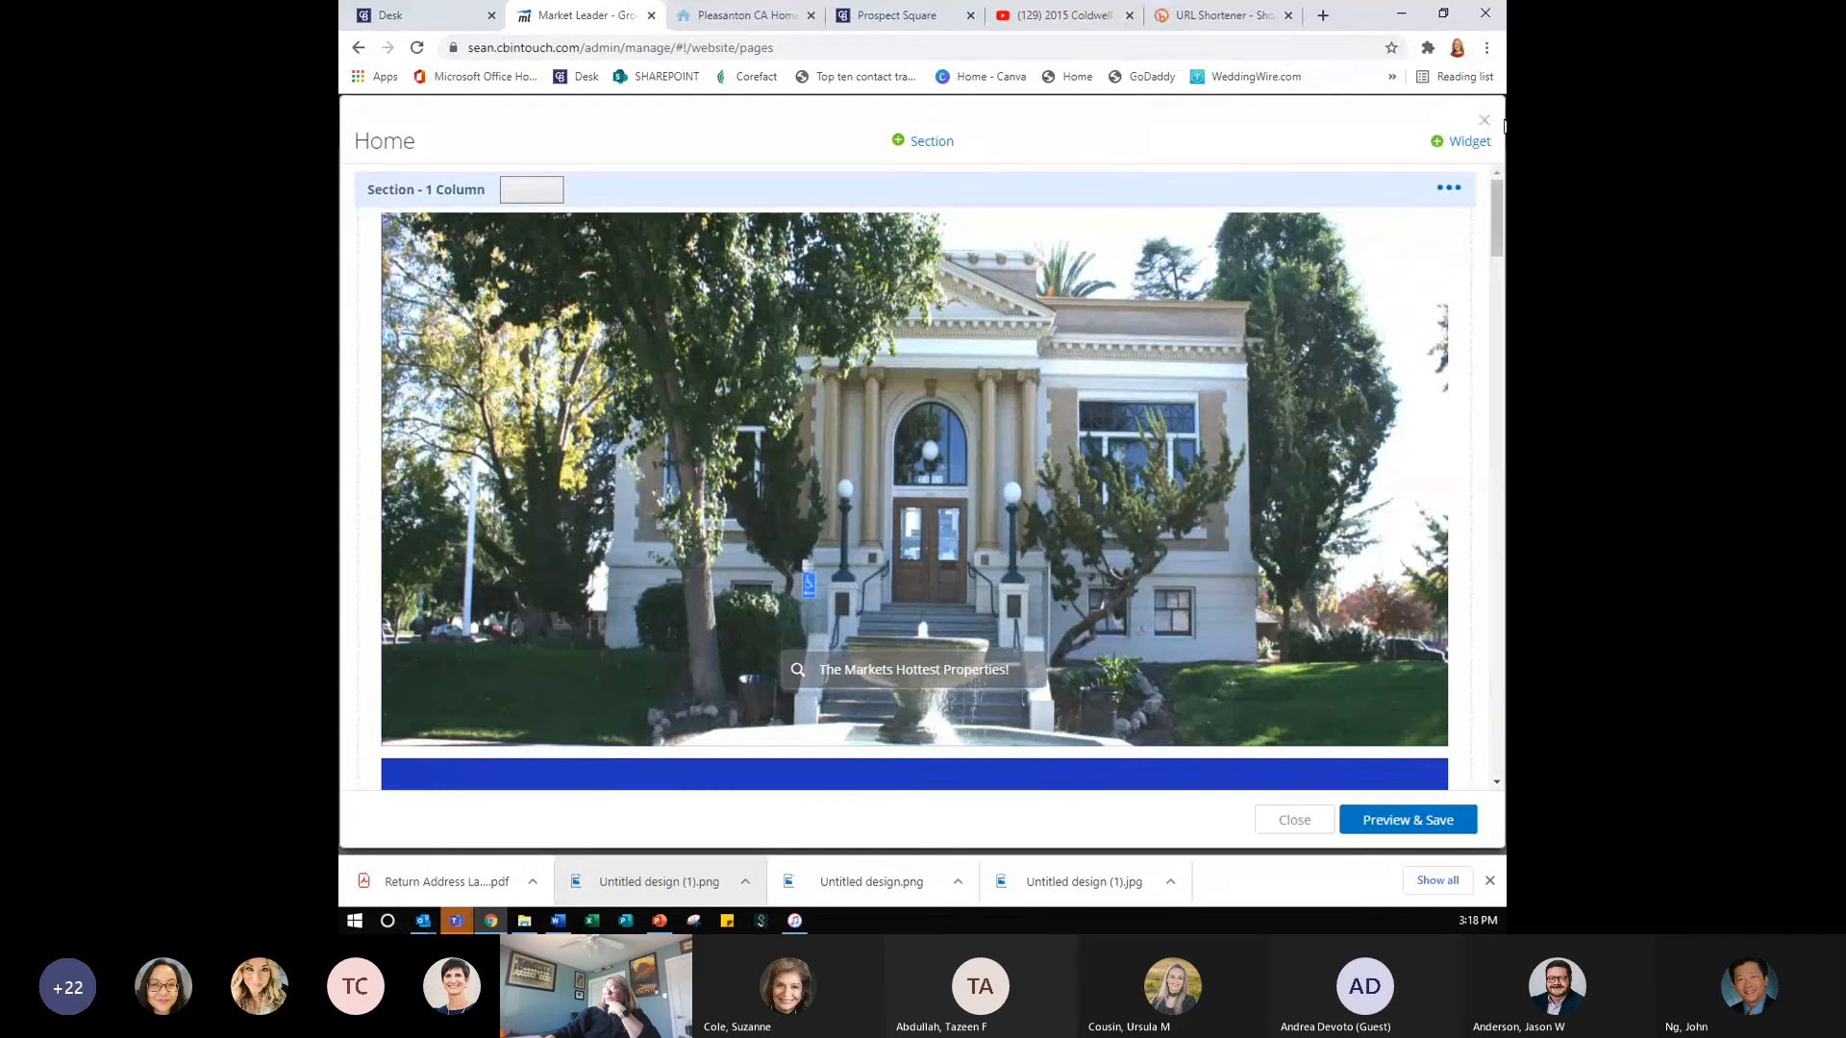
click(1484, 119)
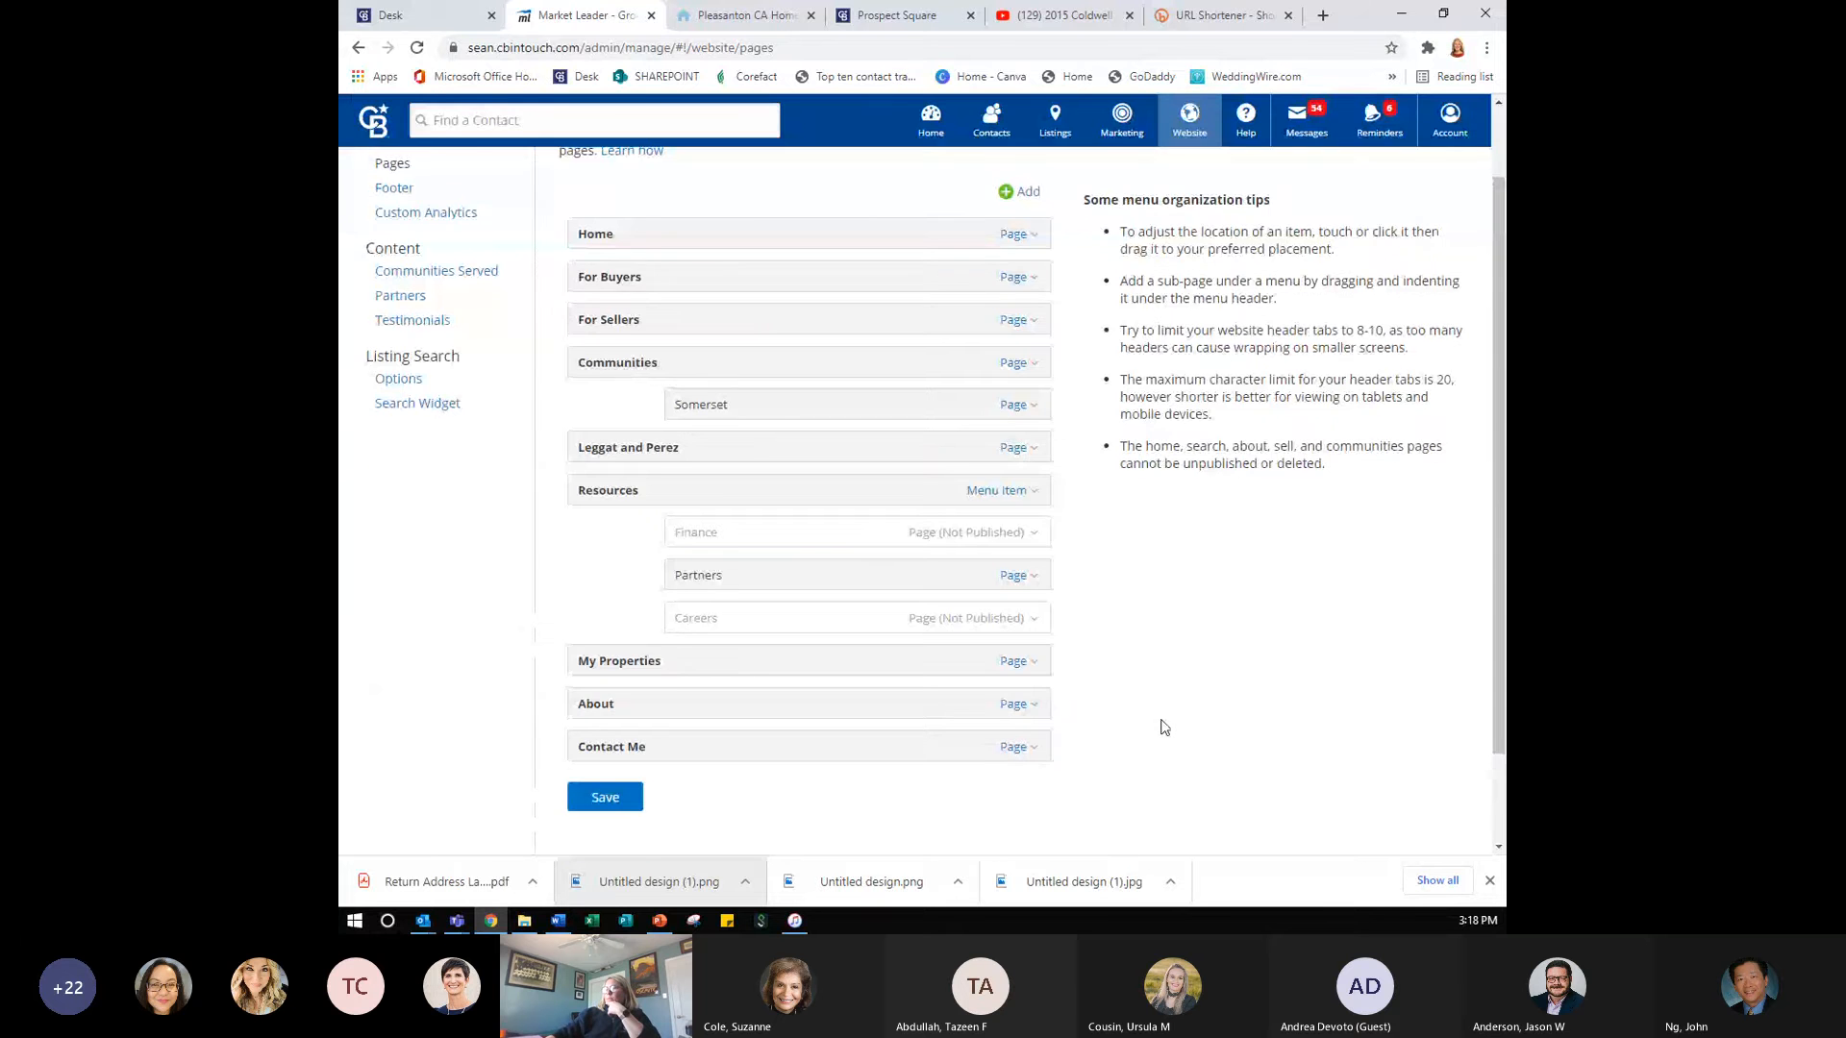
scroll(1161, 727, up, 1)
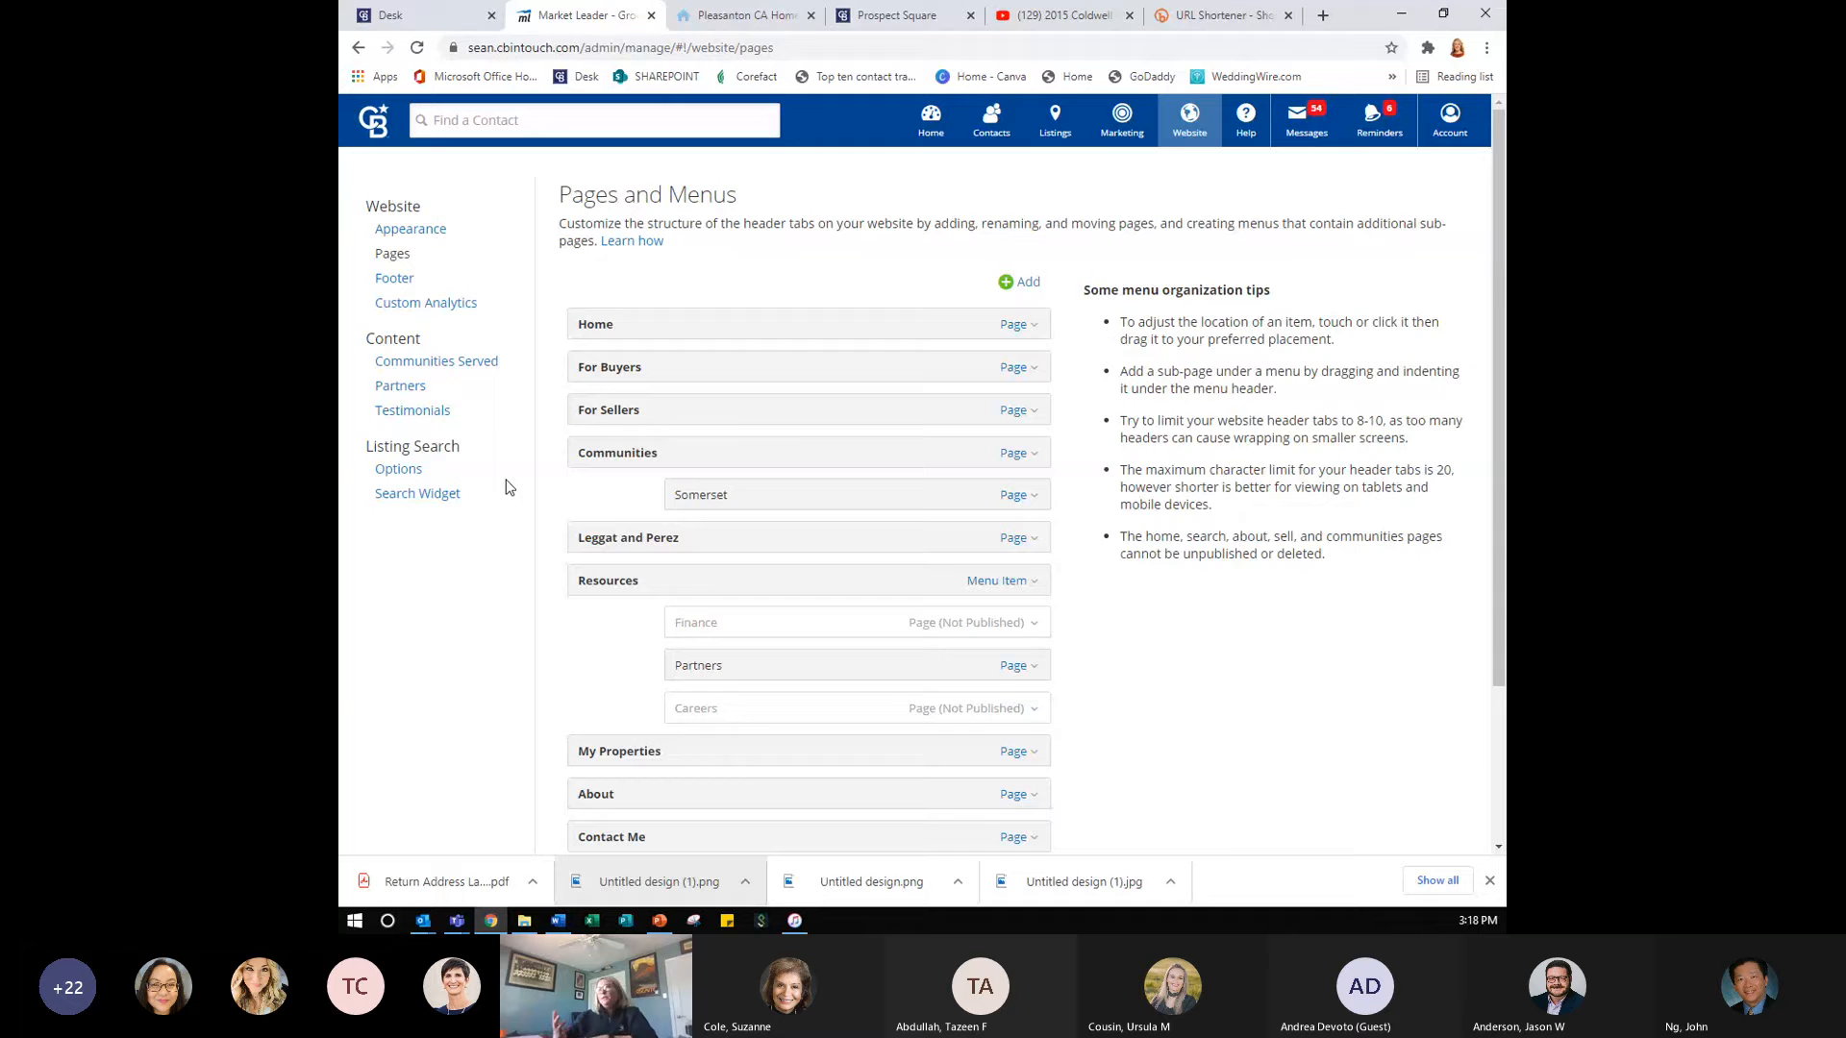
- Switch to Prospect Square and open the Quarterly Report's Preview and Share list of county links
click(881, 24)
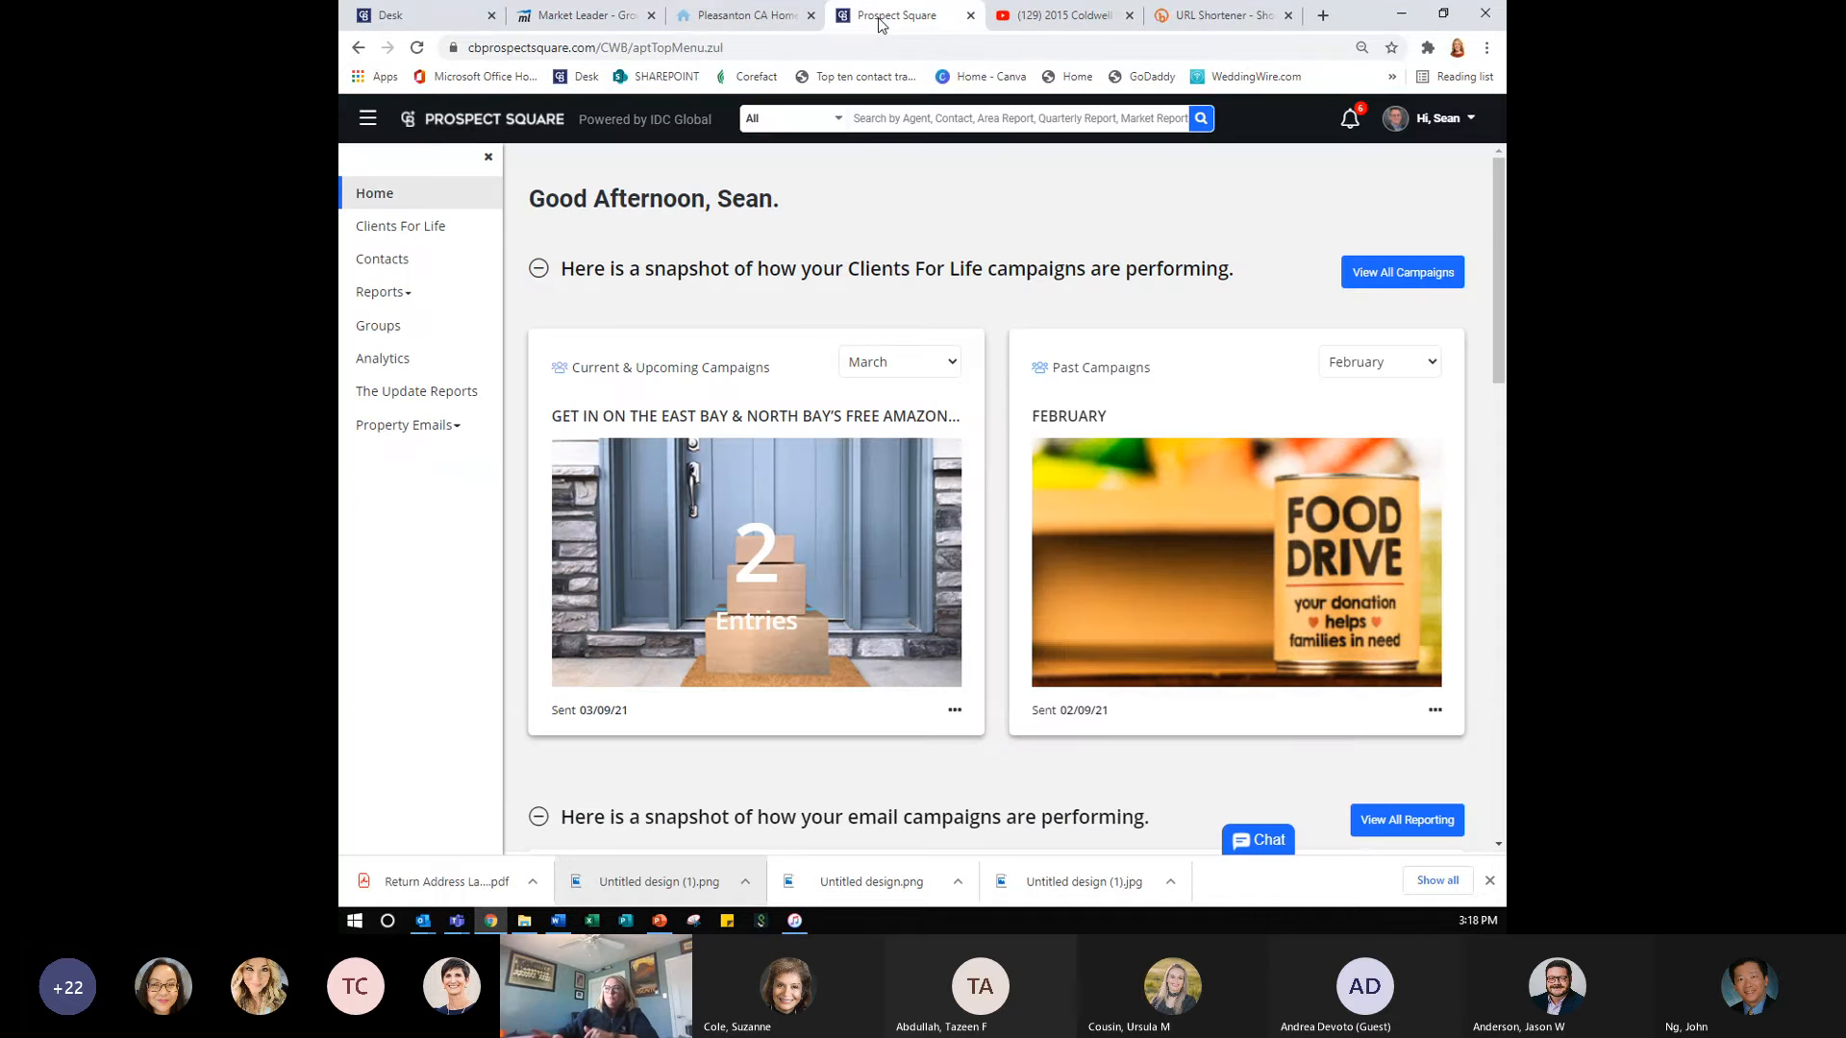
click(411, 300)
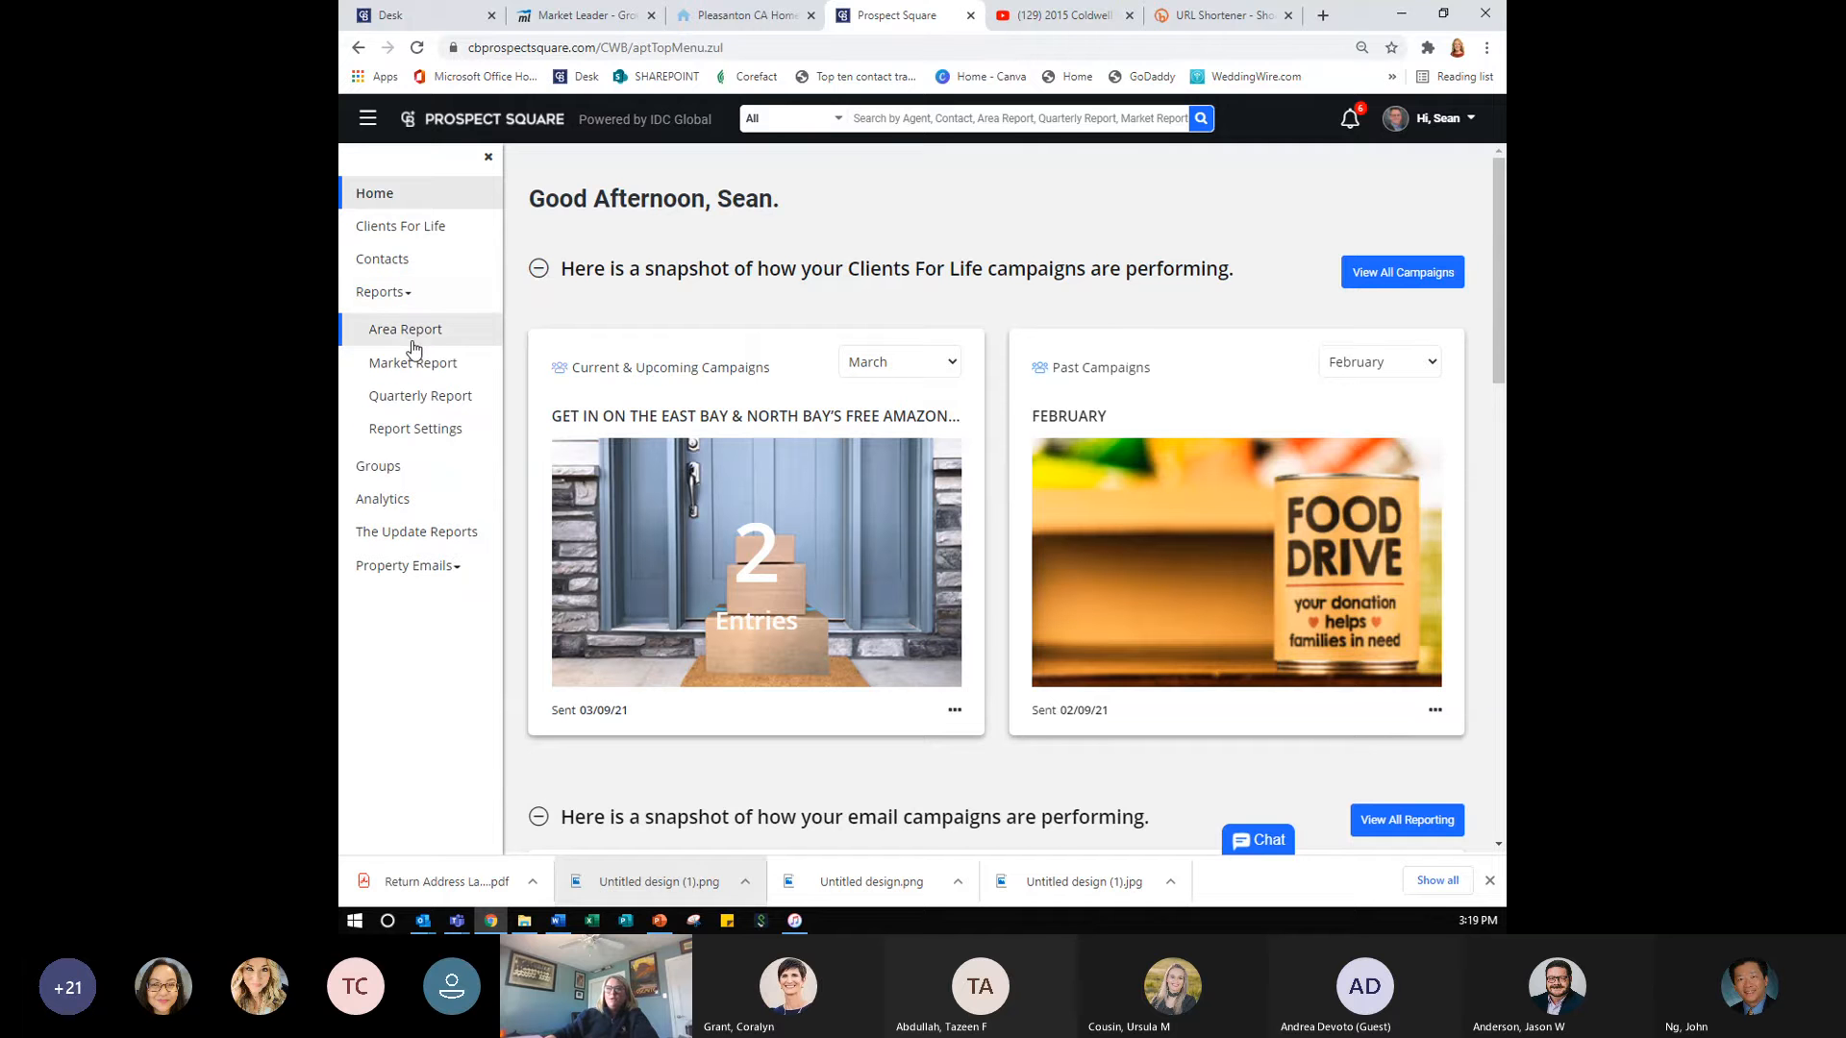
click(423, 405)
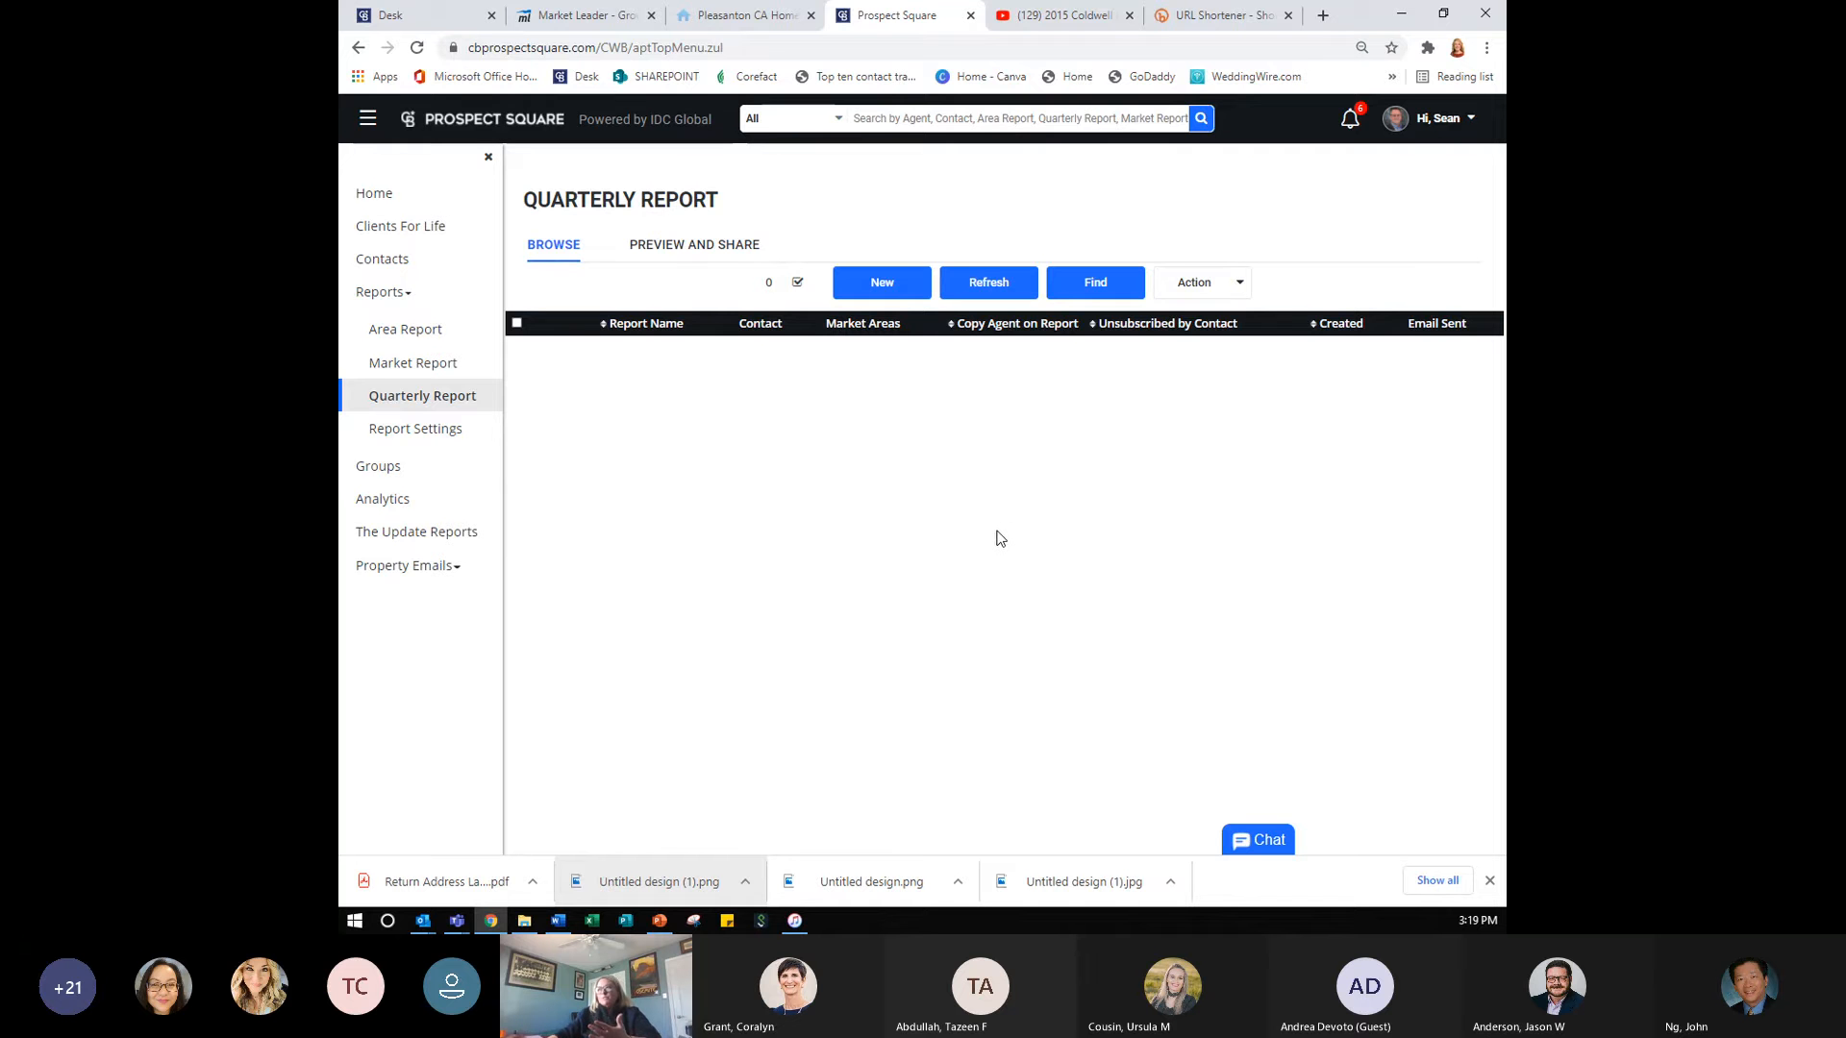
click(744, 254)
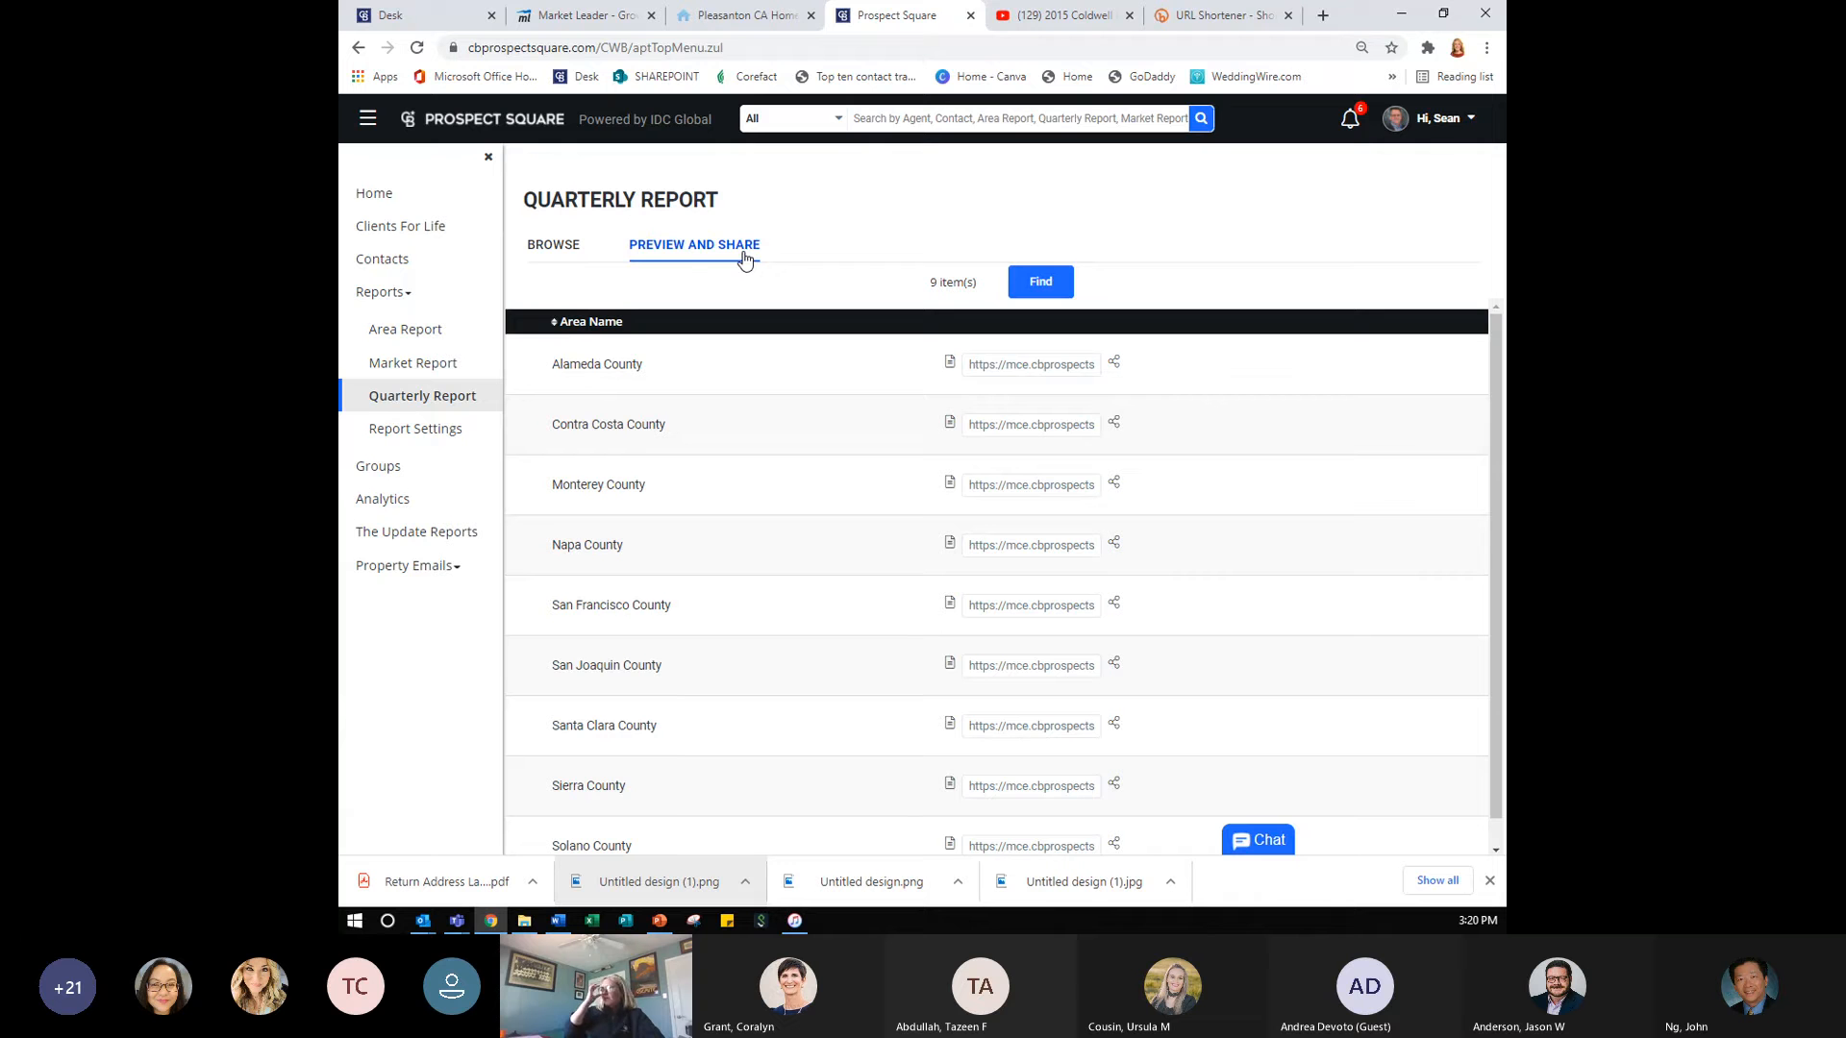
- Check the Share option for the Alameda County quarterly report and copy the report's link
triple_click(1028, 361)
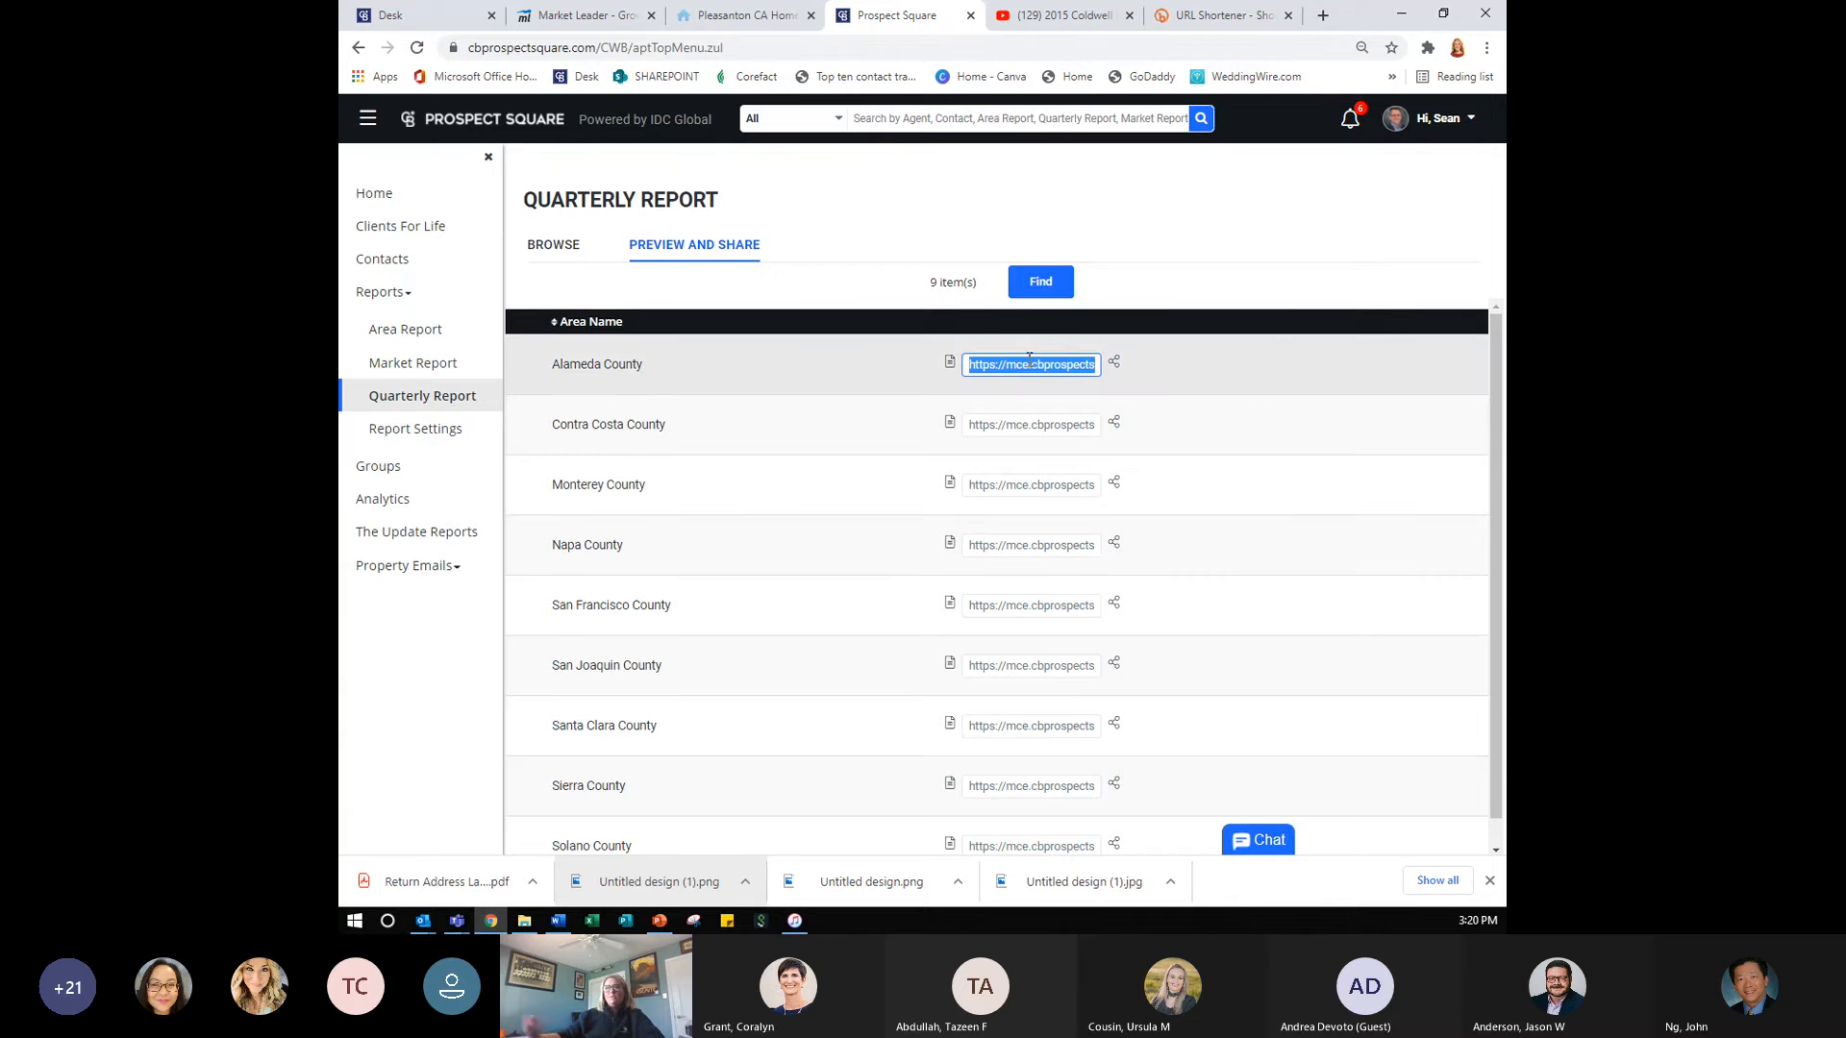
click(1114, 366)
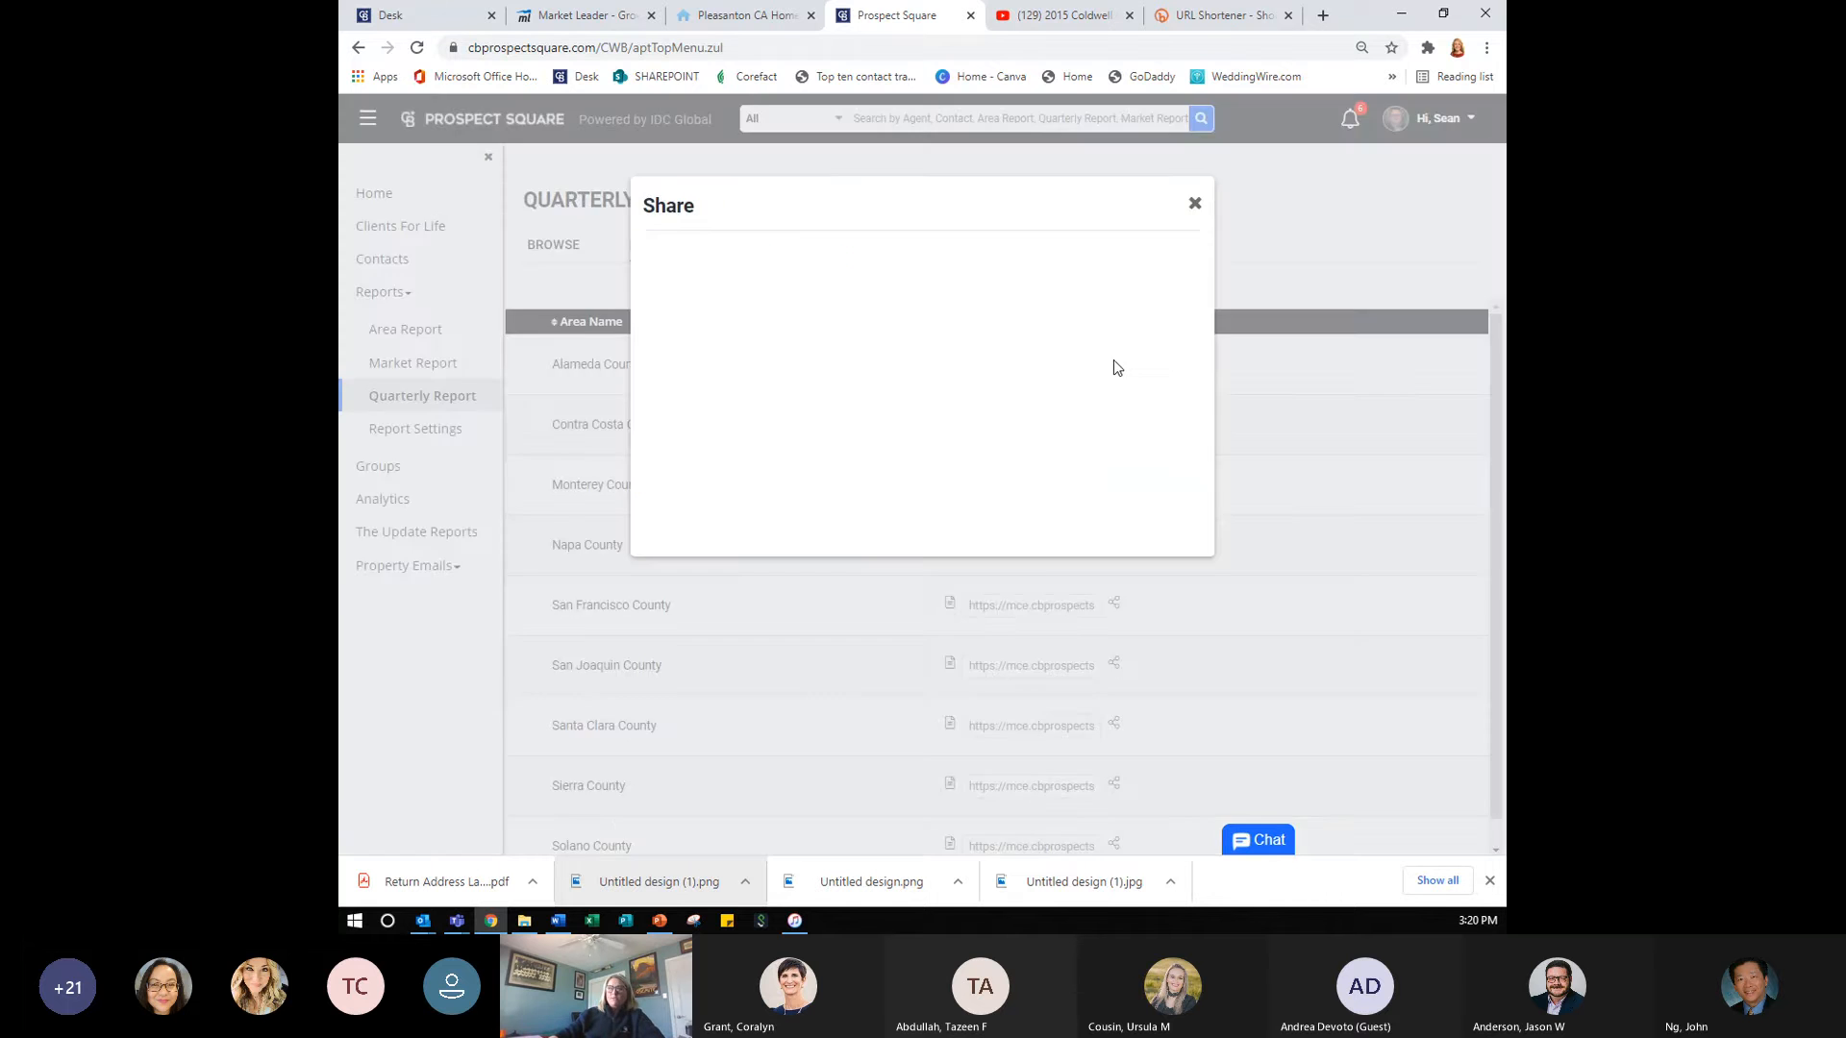
click(1194, 206)
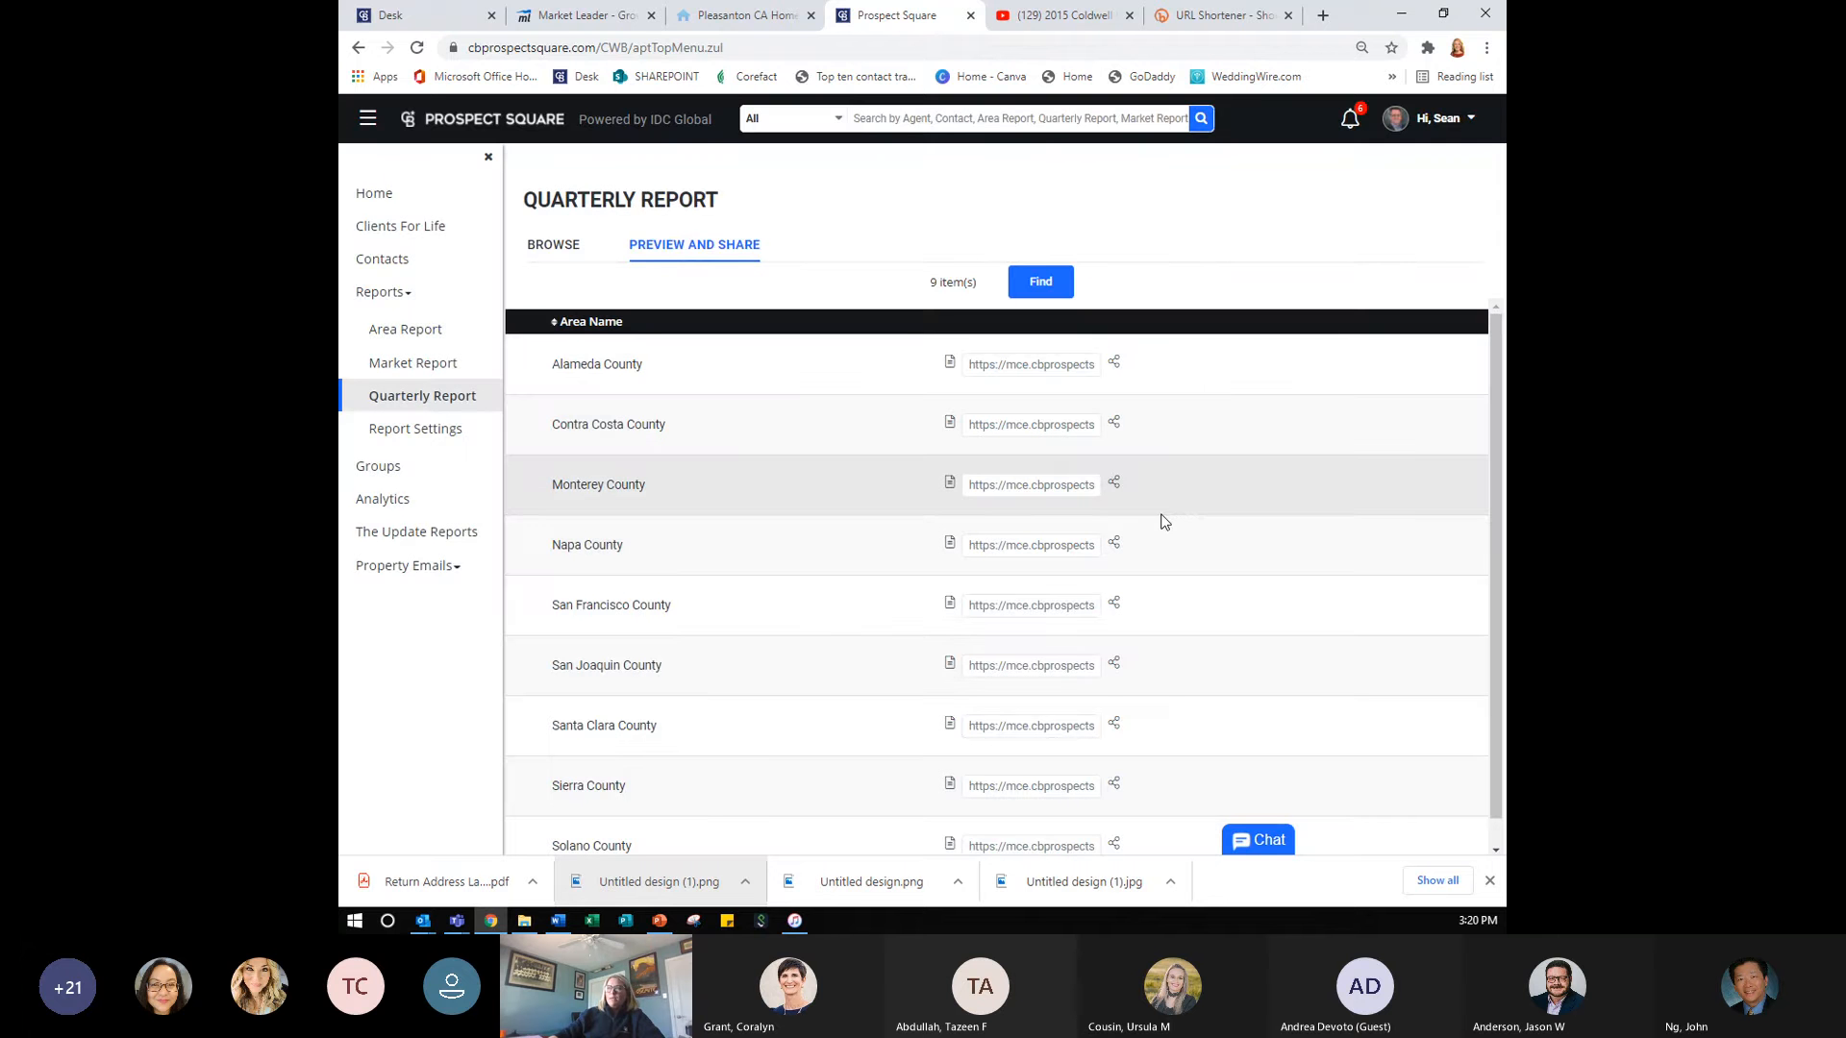
triple_click(1031, 371)
key(ctrl+c)
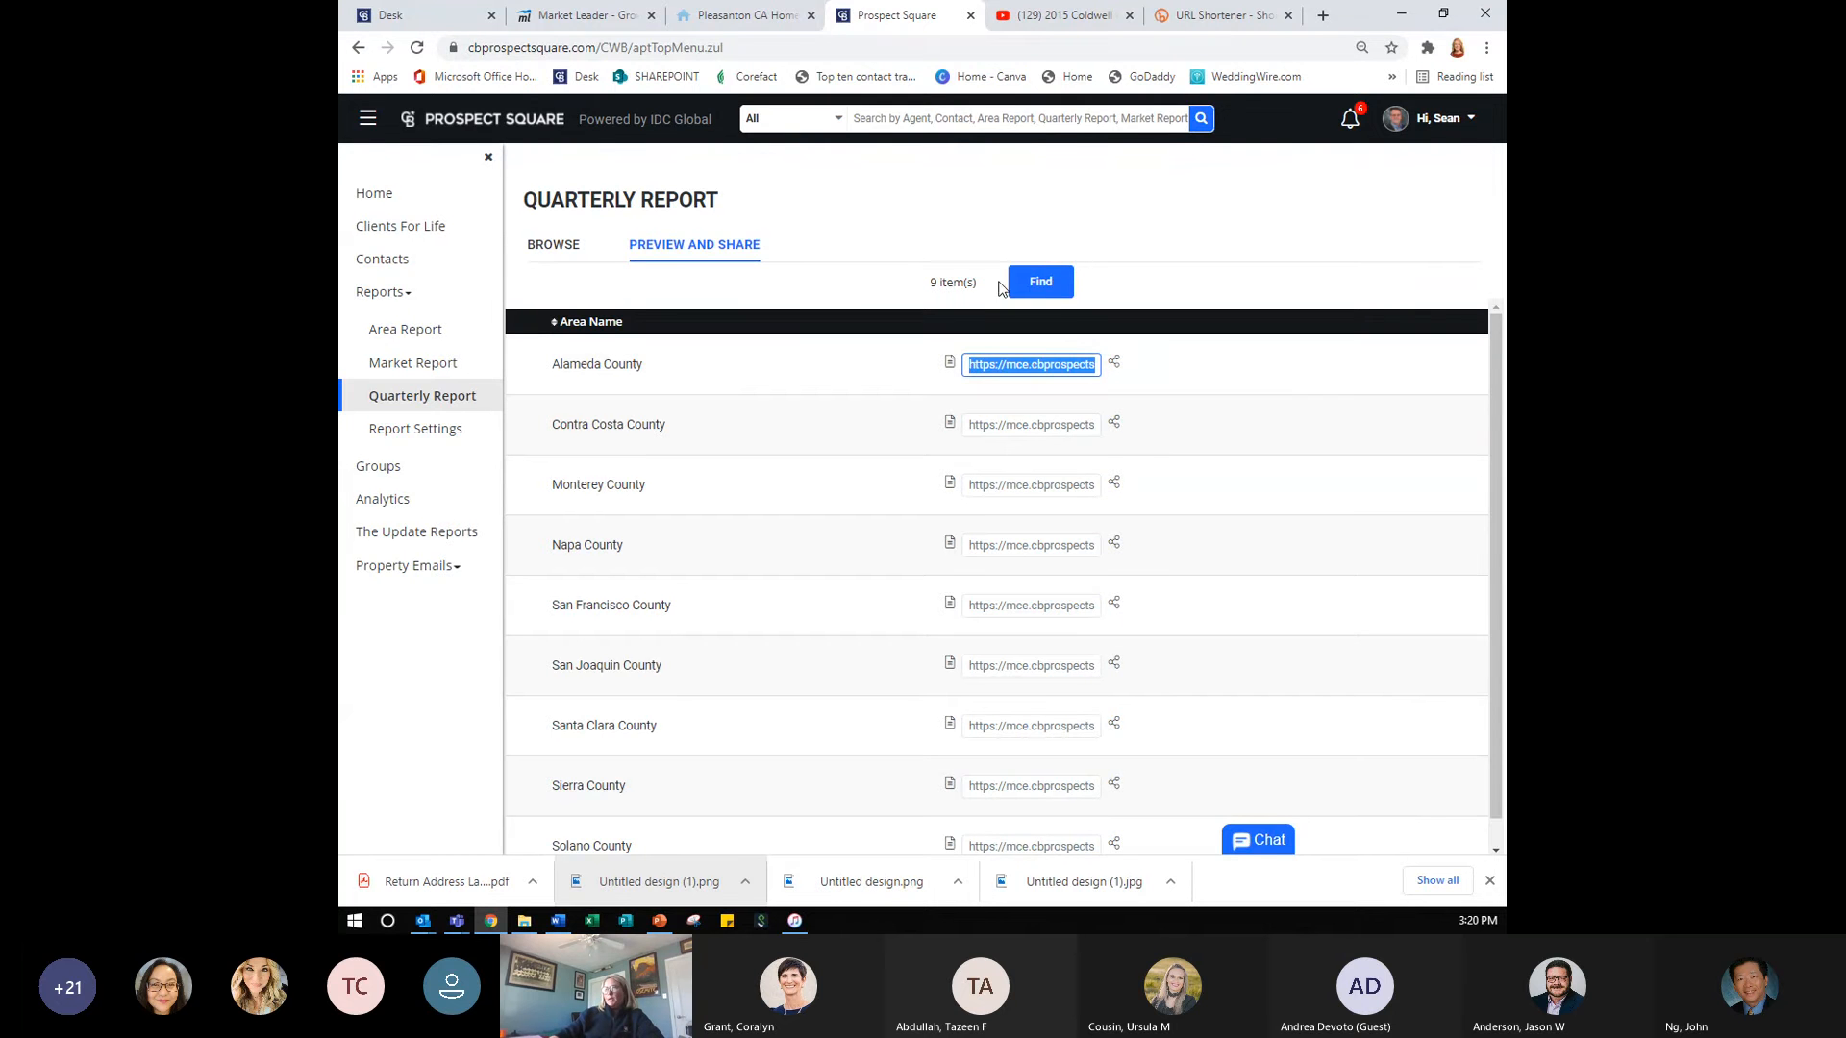
- Return to Market Leader, start adding a Link to Pages and Menus, and paste the Alameda County report URL as its link text
click(753, 15)
click(567, 14)
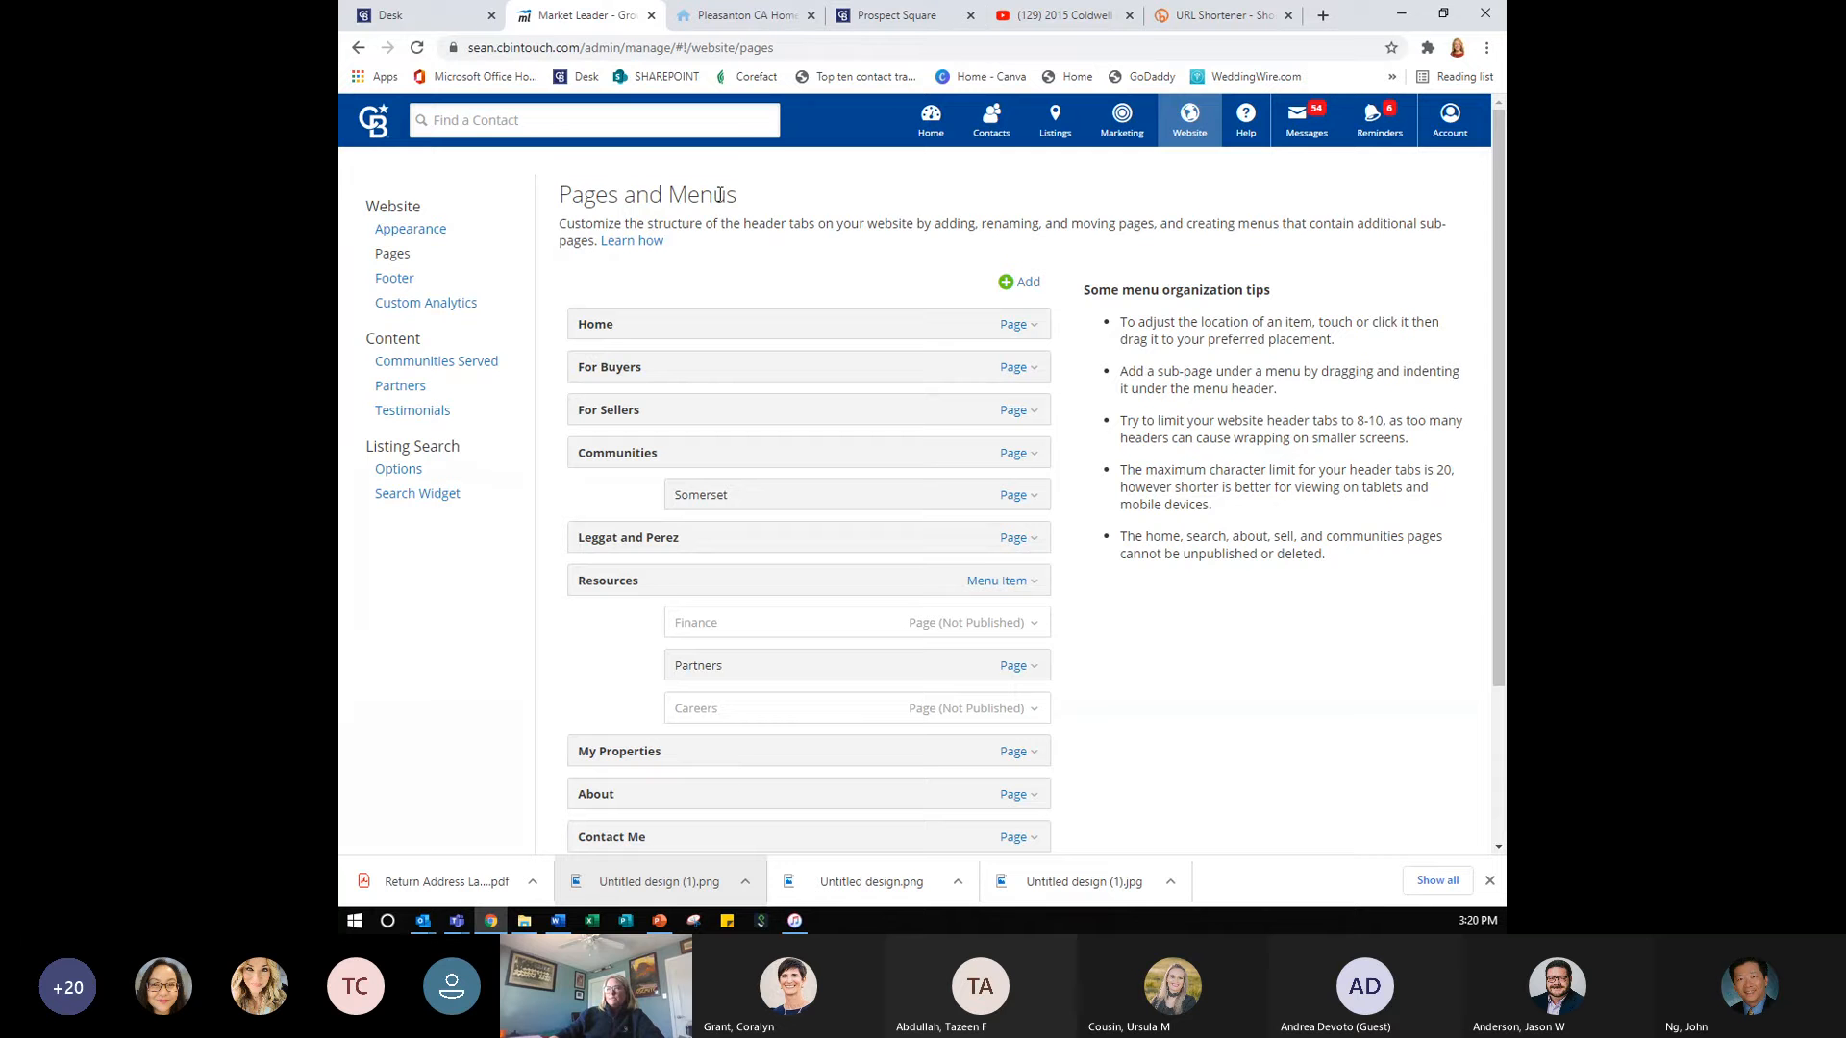
click(1011, 282)
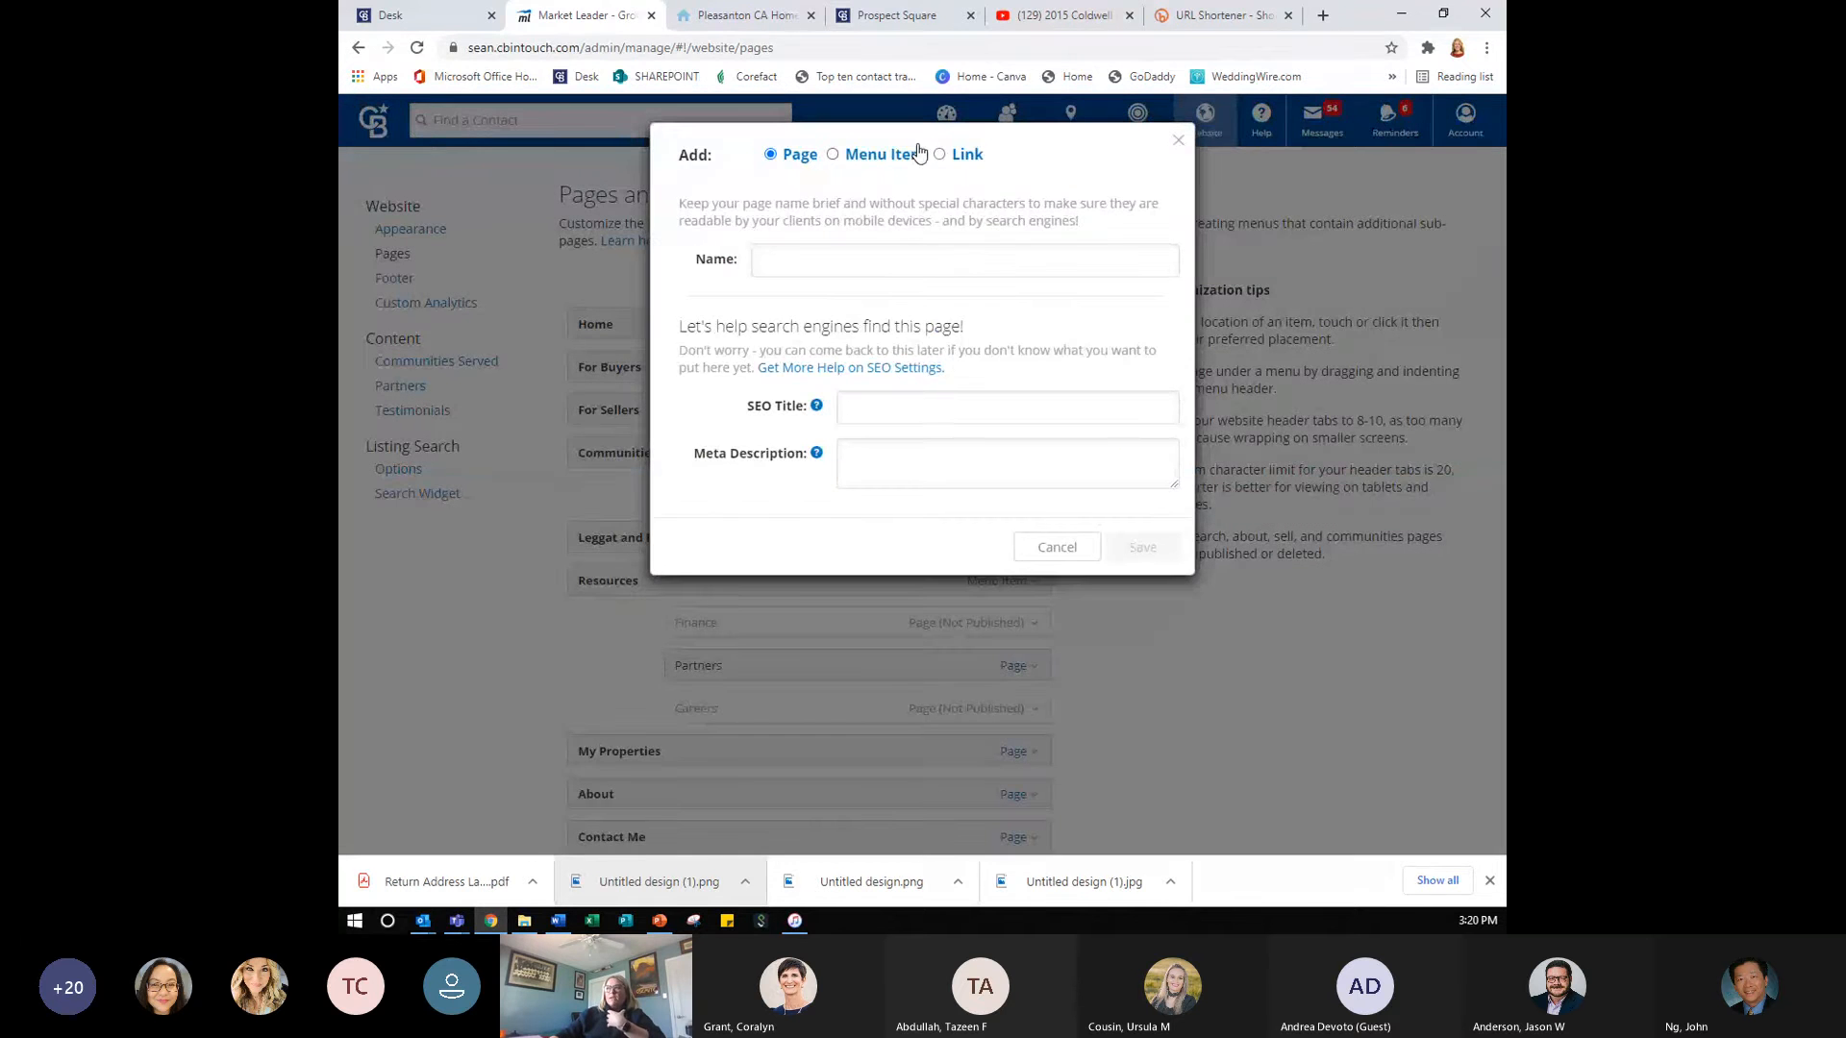
click(953, 157)
click(912, 344)
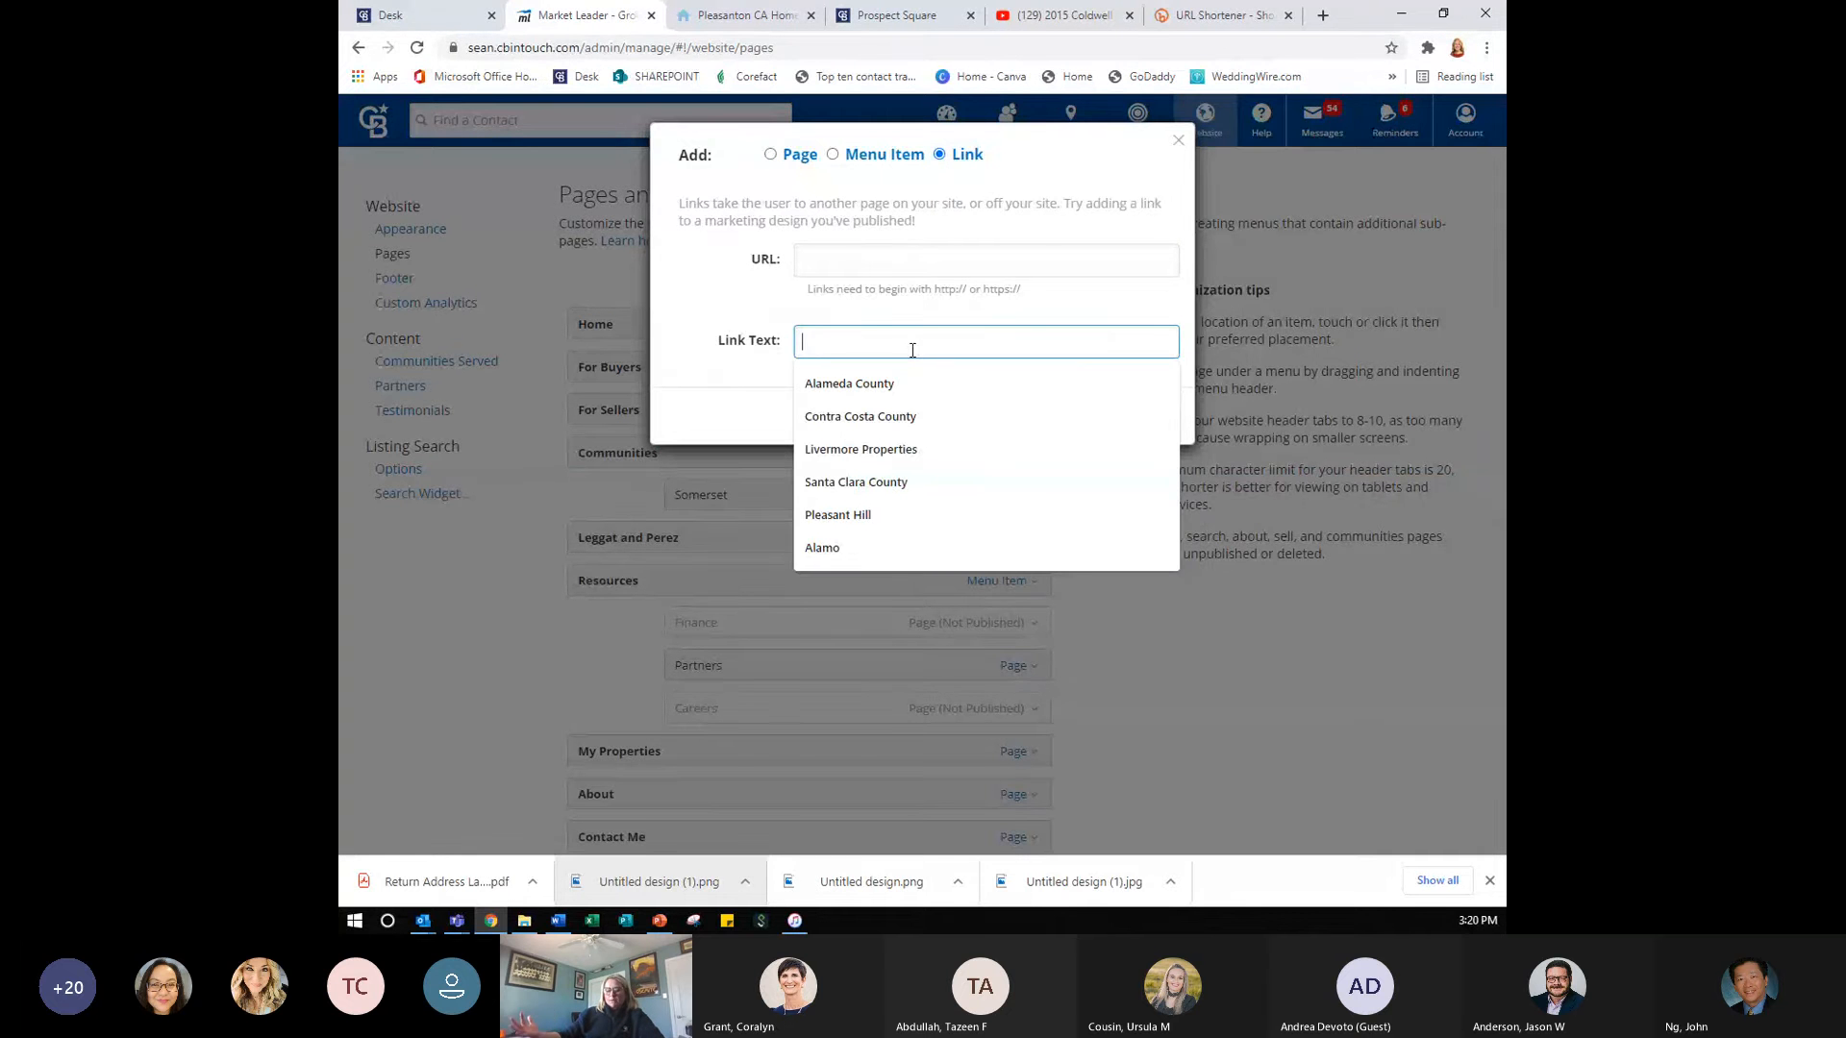
key(ctrl+v)
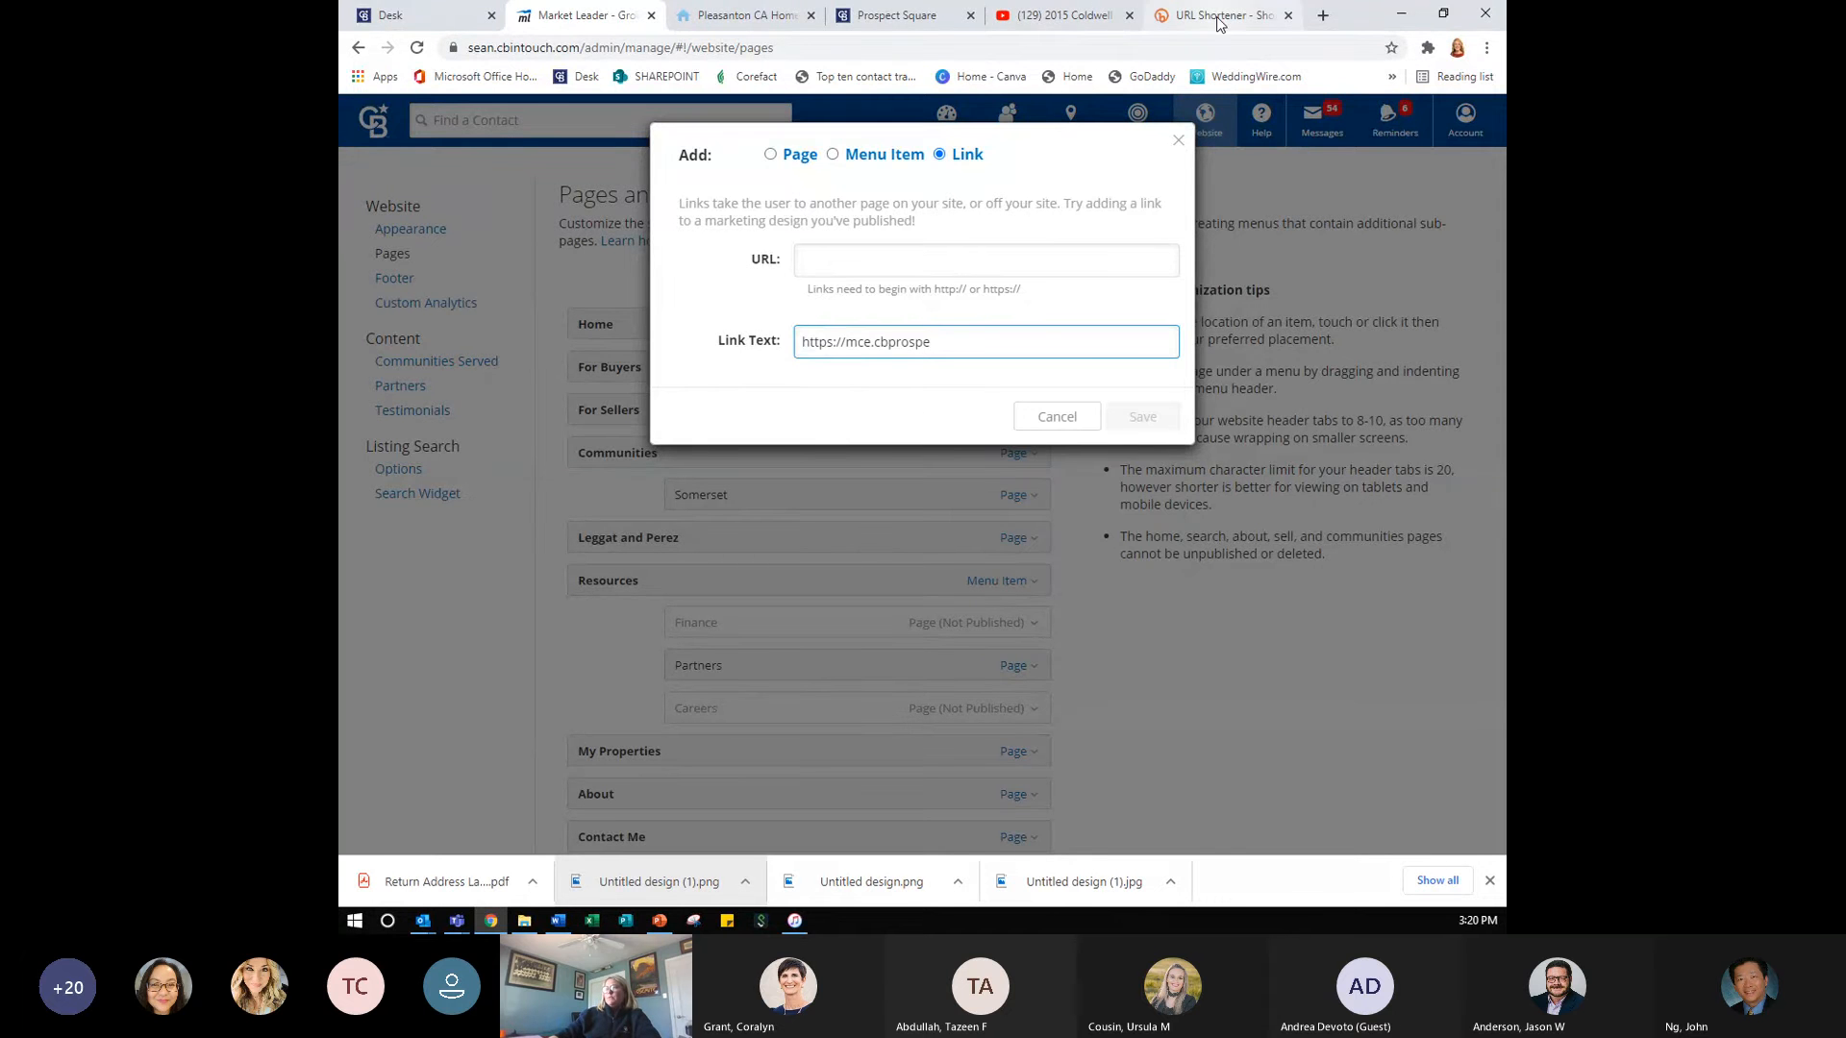
- Check the Alameda County link in Prospect Square and try pasting it over the new link's text again
click(870, 16)
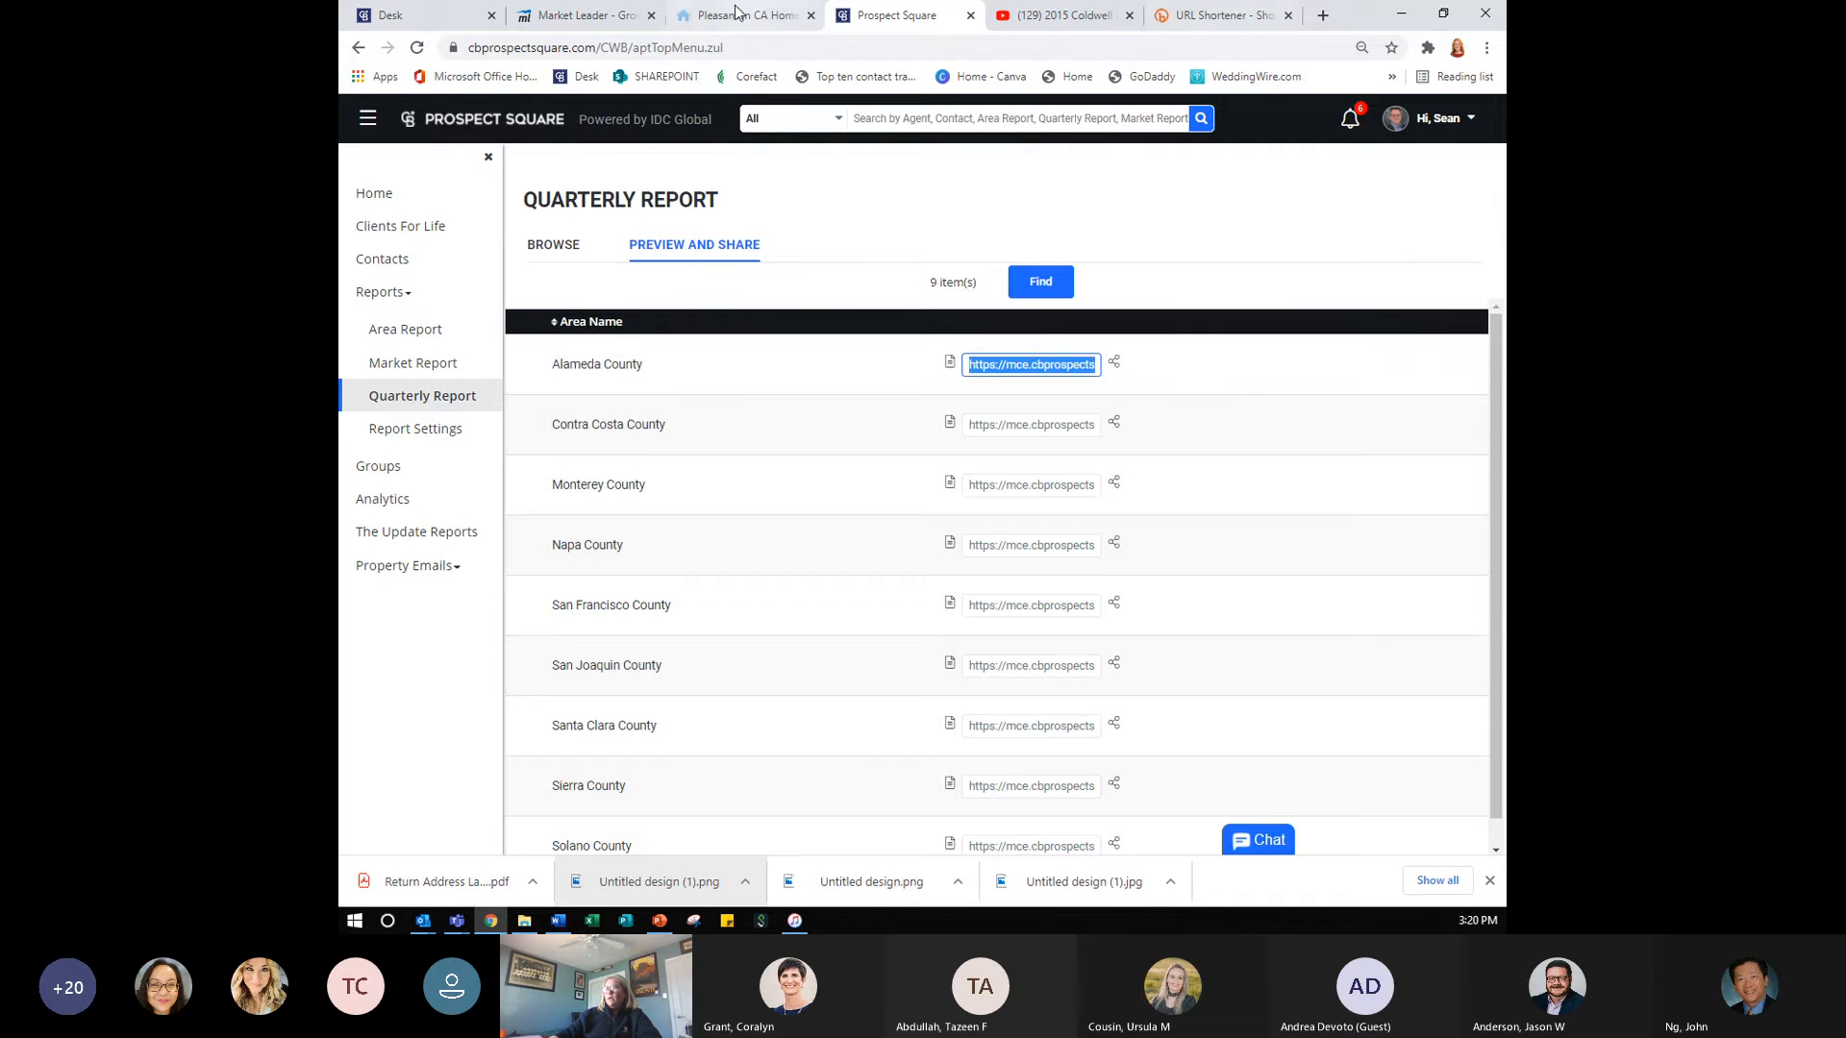
click(586, 16)
triple_click(984, 328)
key(ctrl+v)
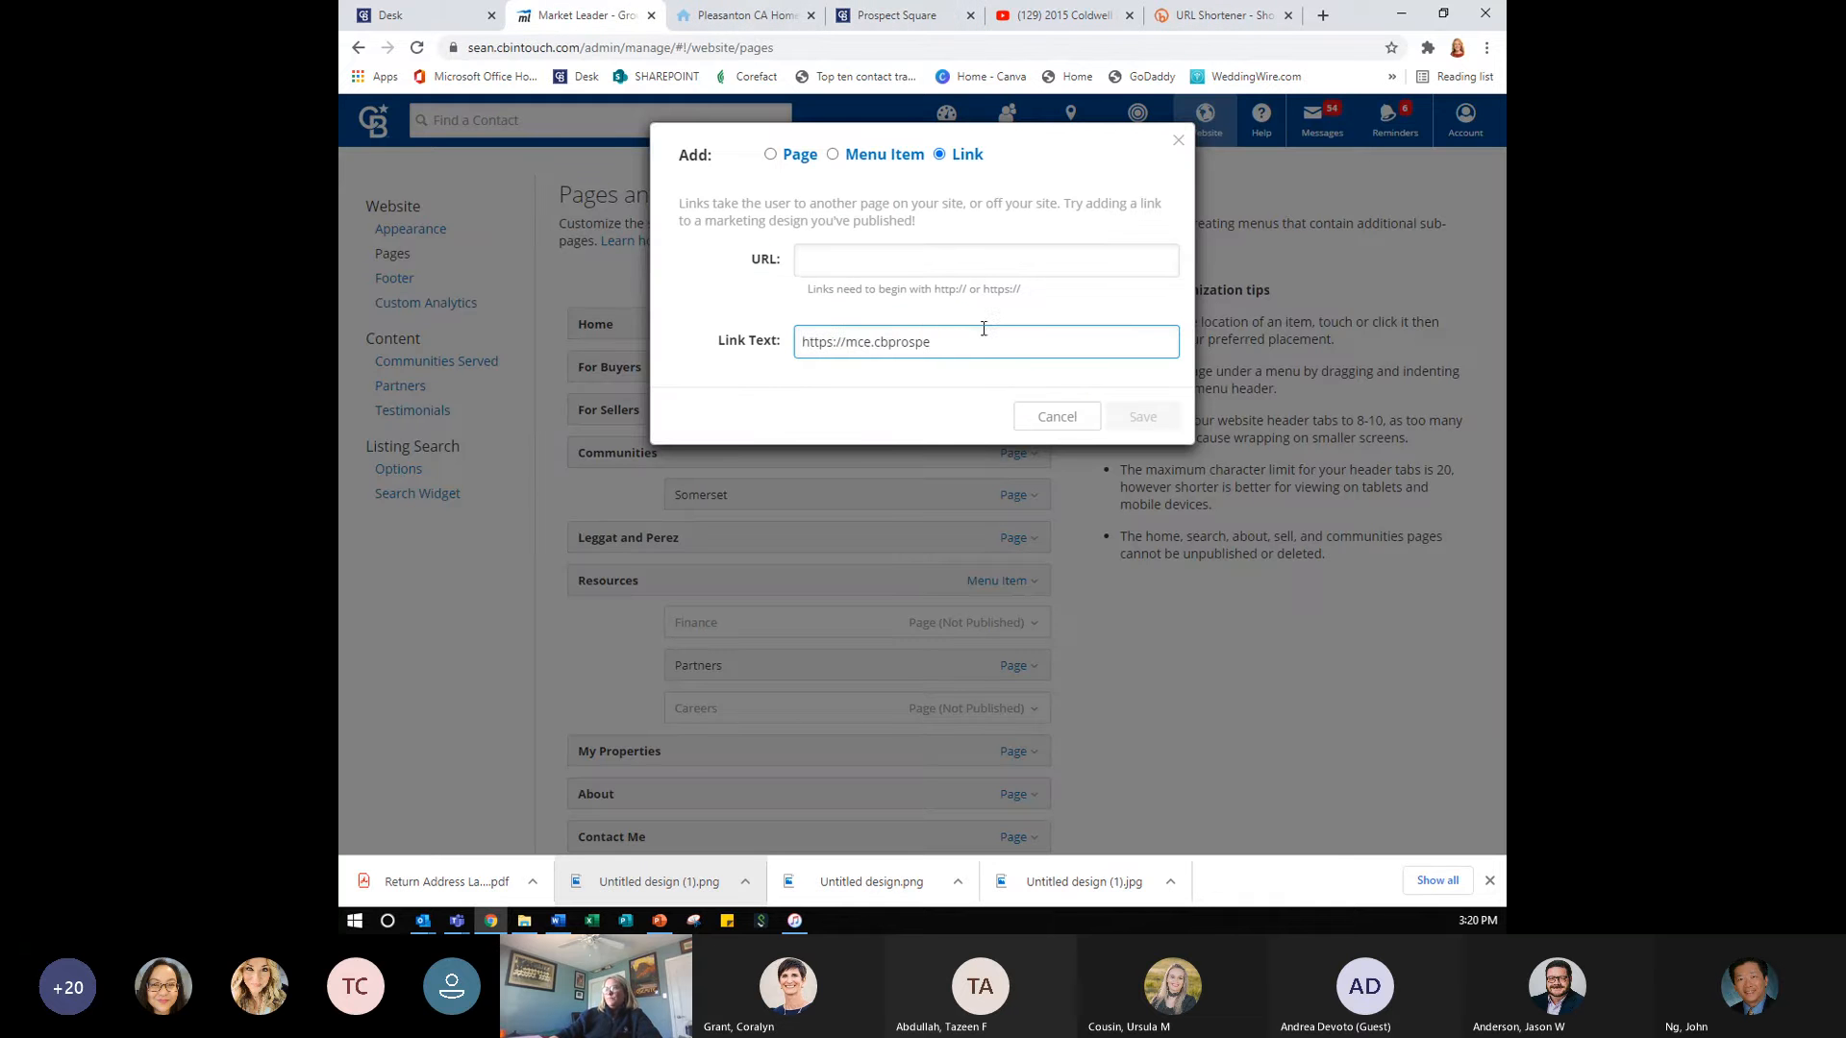
- Recopy the full Alameda County report URL from Prospect Square and try to replace the link text in Market Leader with it
click(759, 15)
click(851, 16)
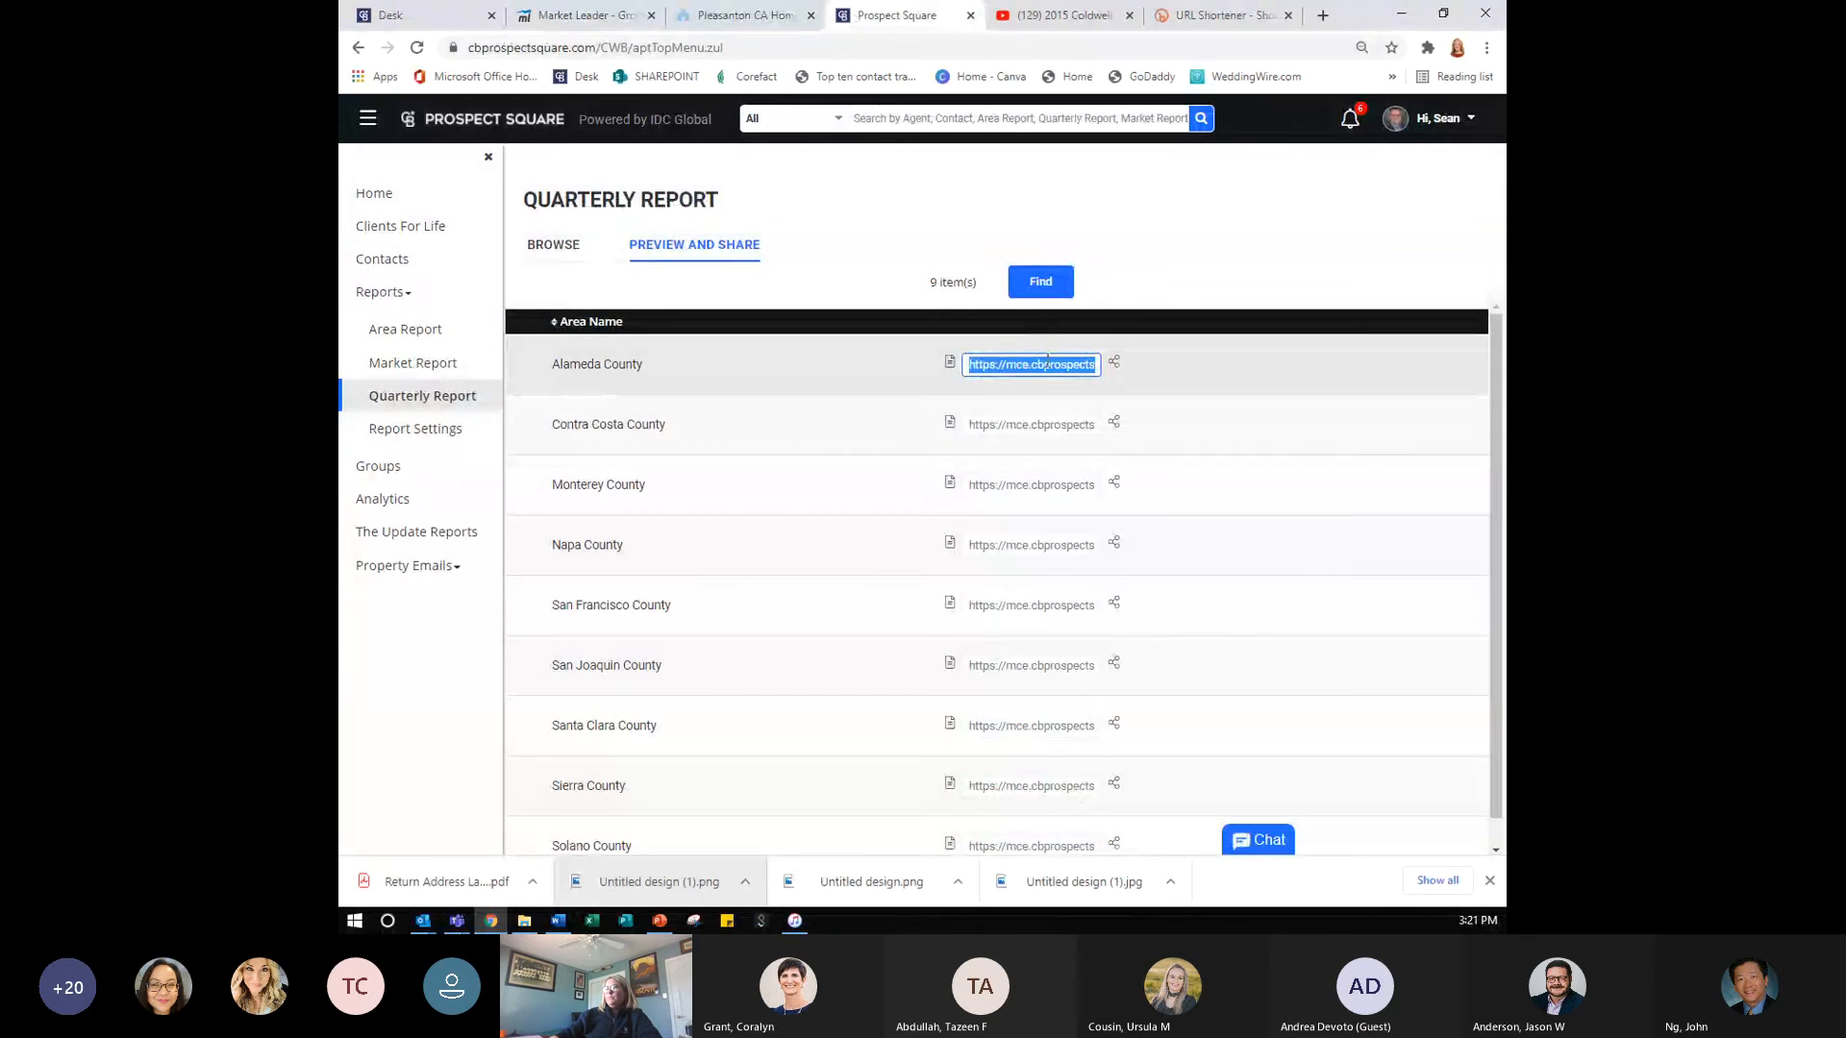
click(1046, 372)
drag(969, 365, 1268, 391)
key(ctrl+c)
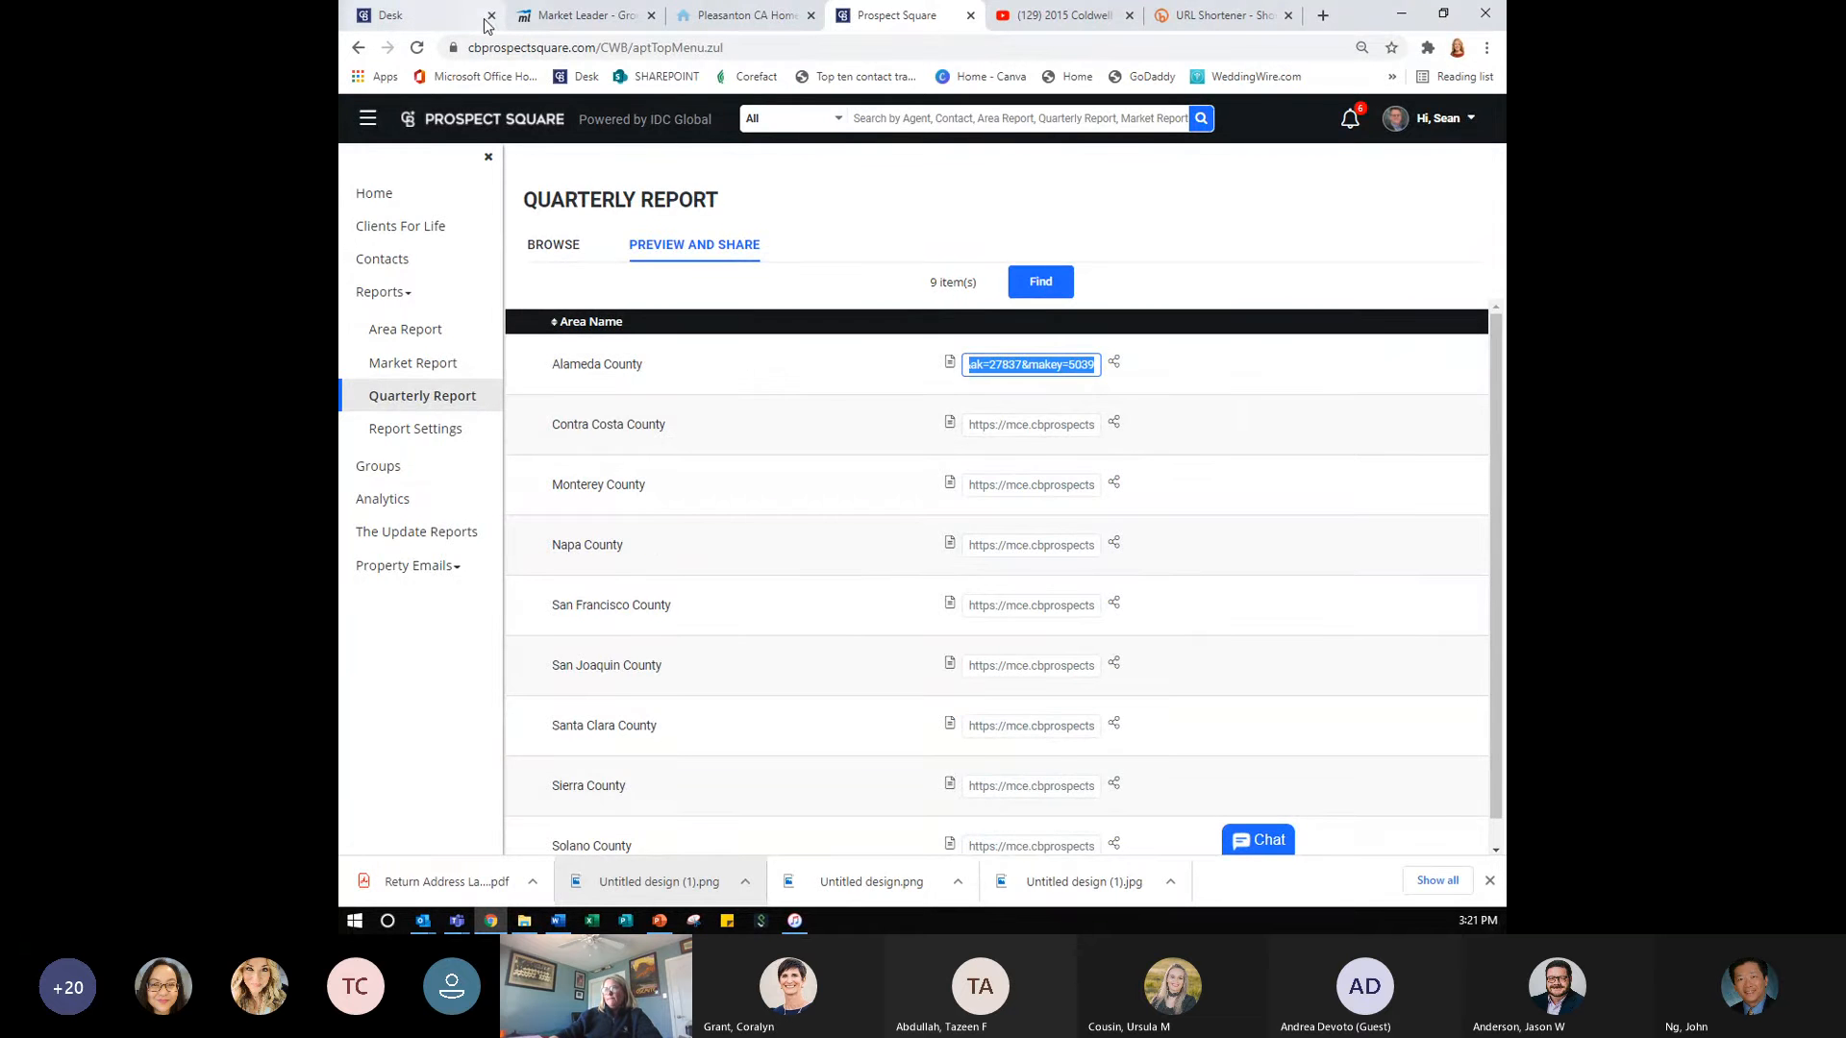
click(586, 15)
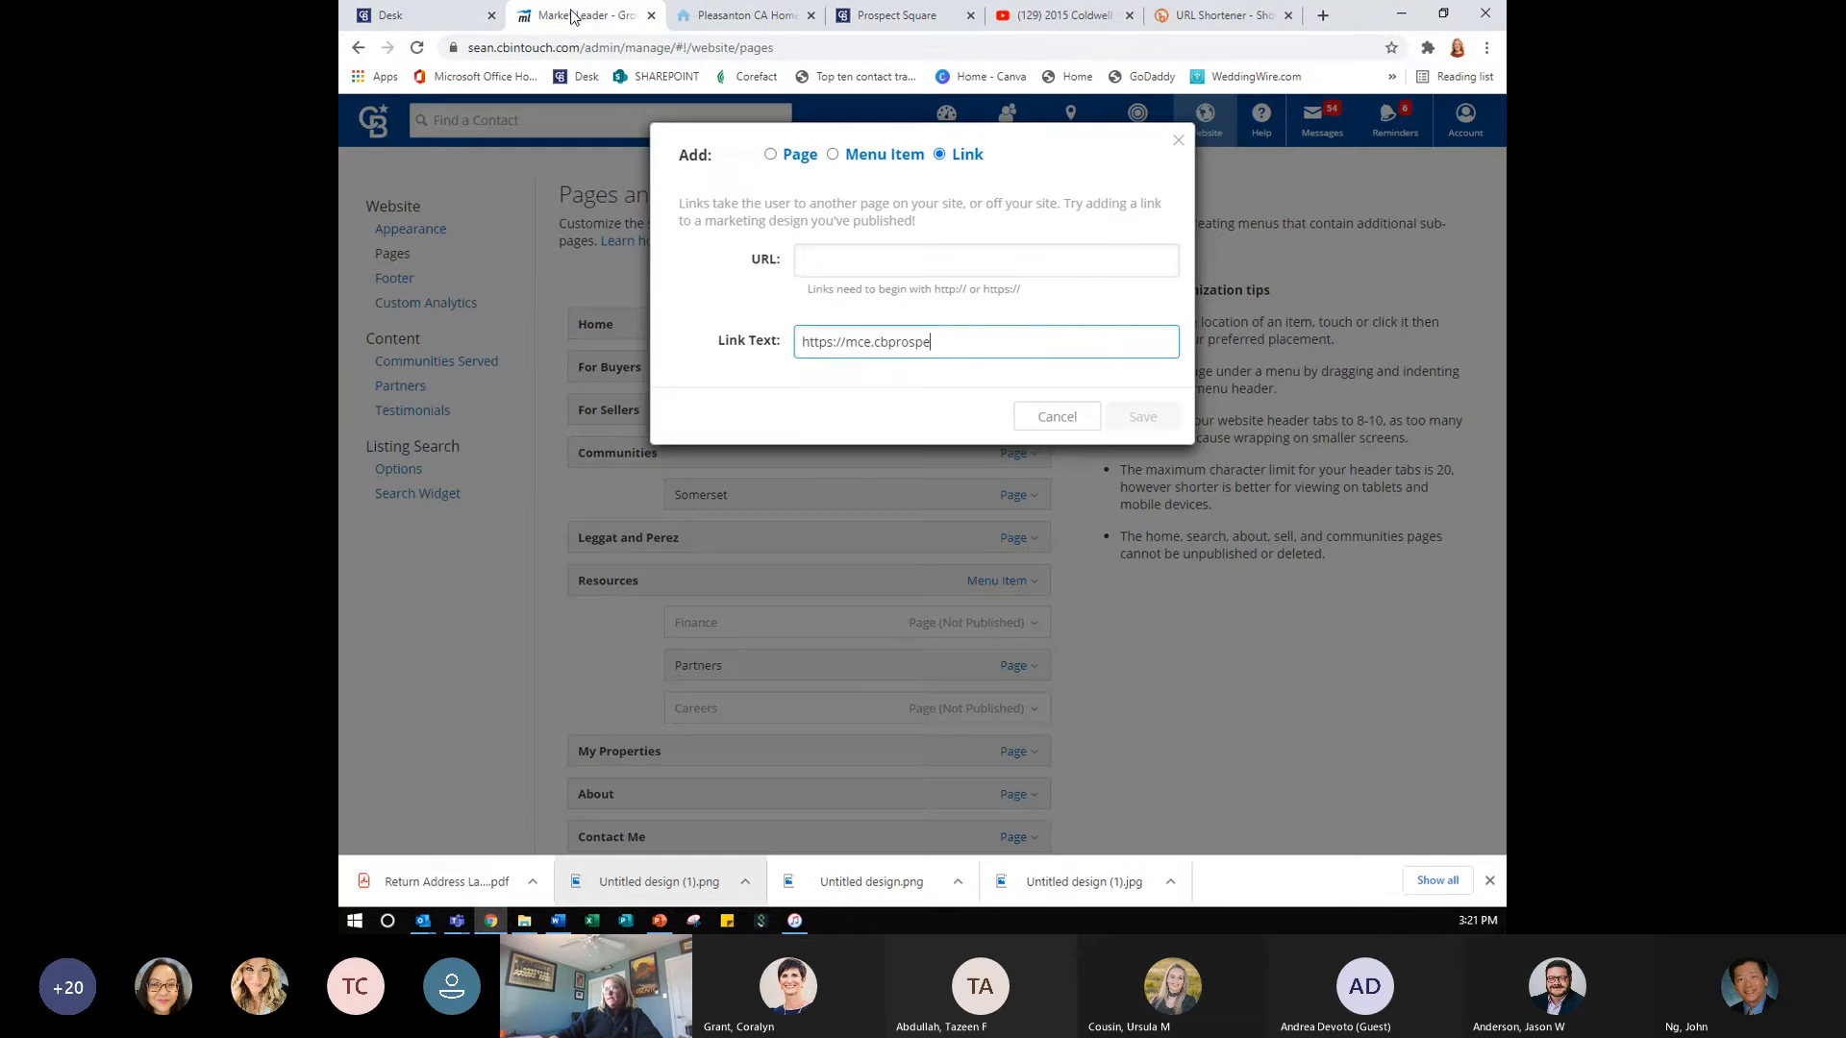
triple_click(856, 348)
key(ctrl+v)
- Select and copy the entire Alameda County URL once more and try pasting it over the Link Text entry
click(696, 19)
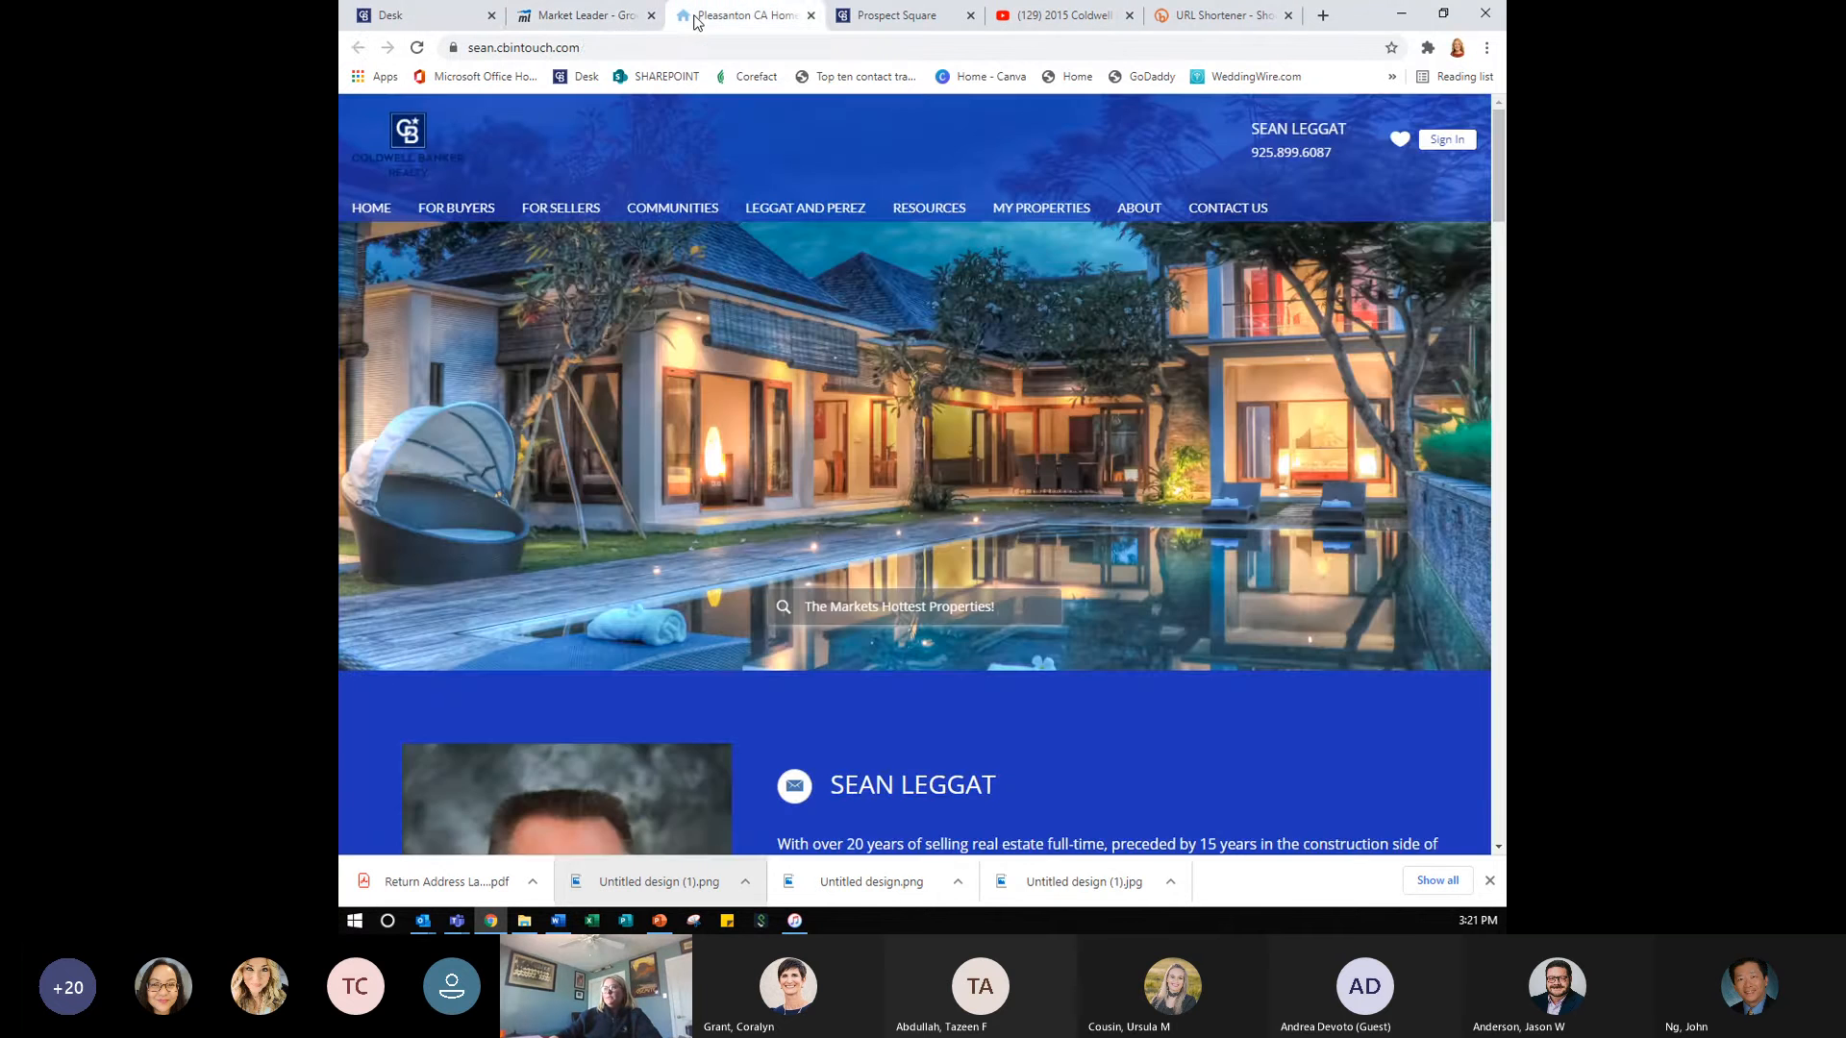
click(894, 16)
click(1006, 365)
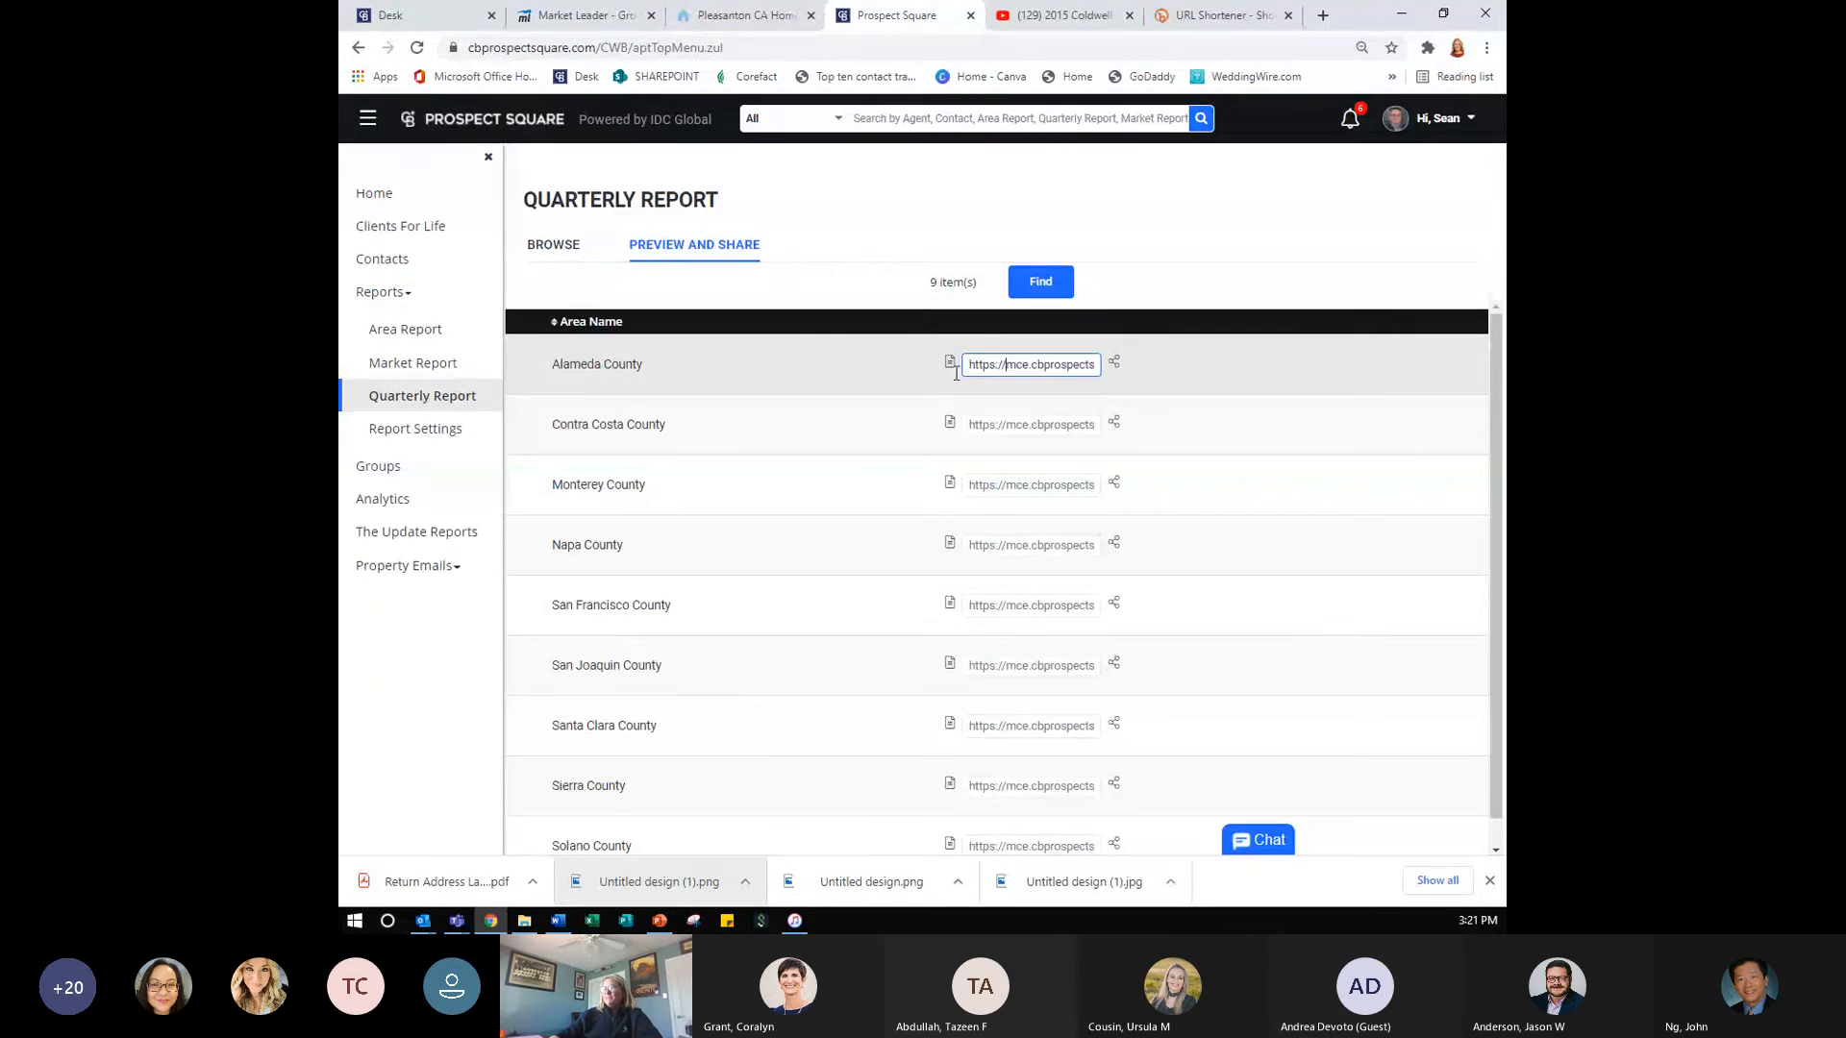
drag(978, 357, 1250, 399)
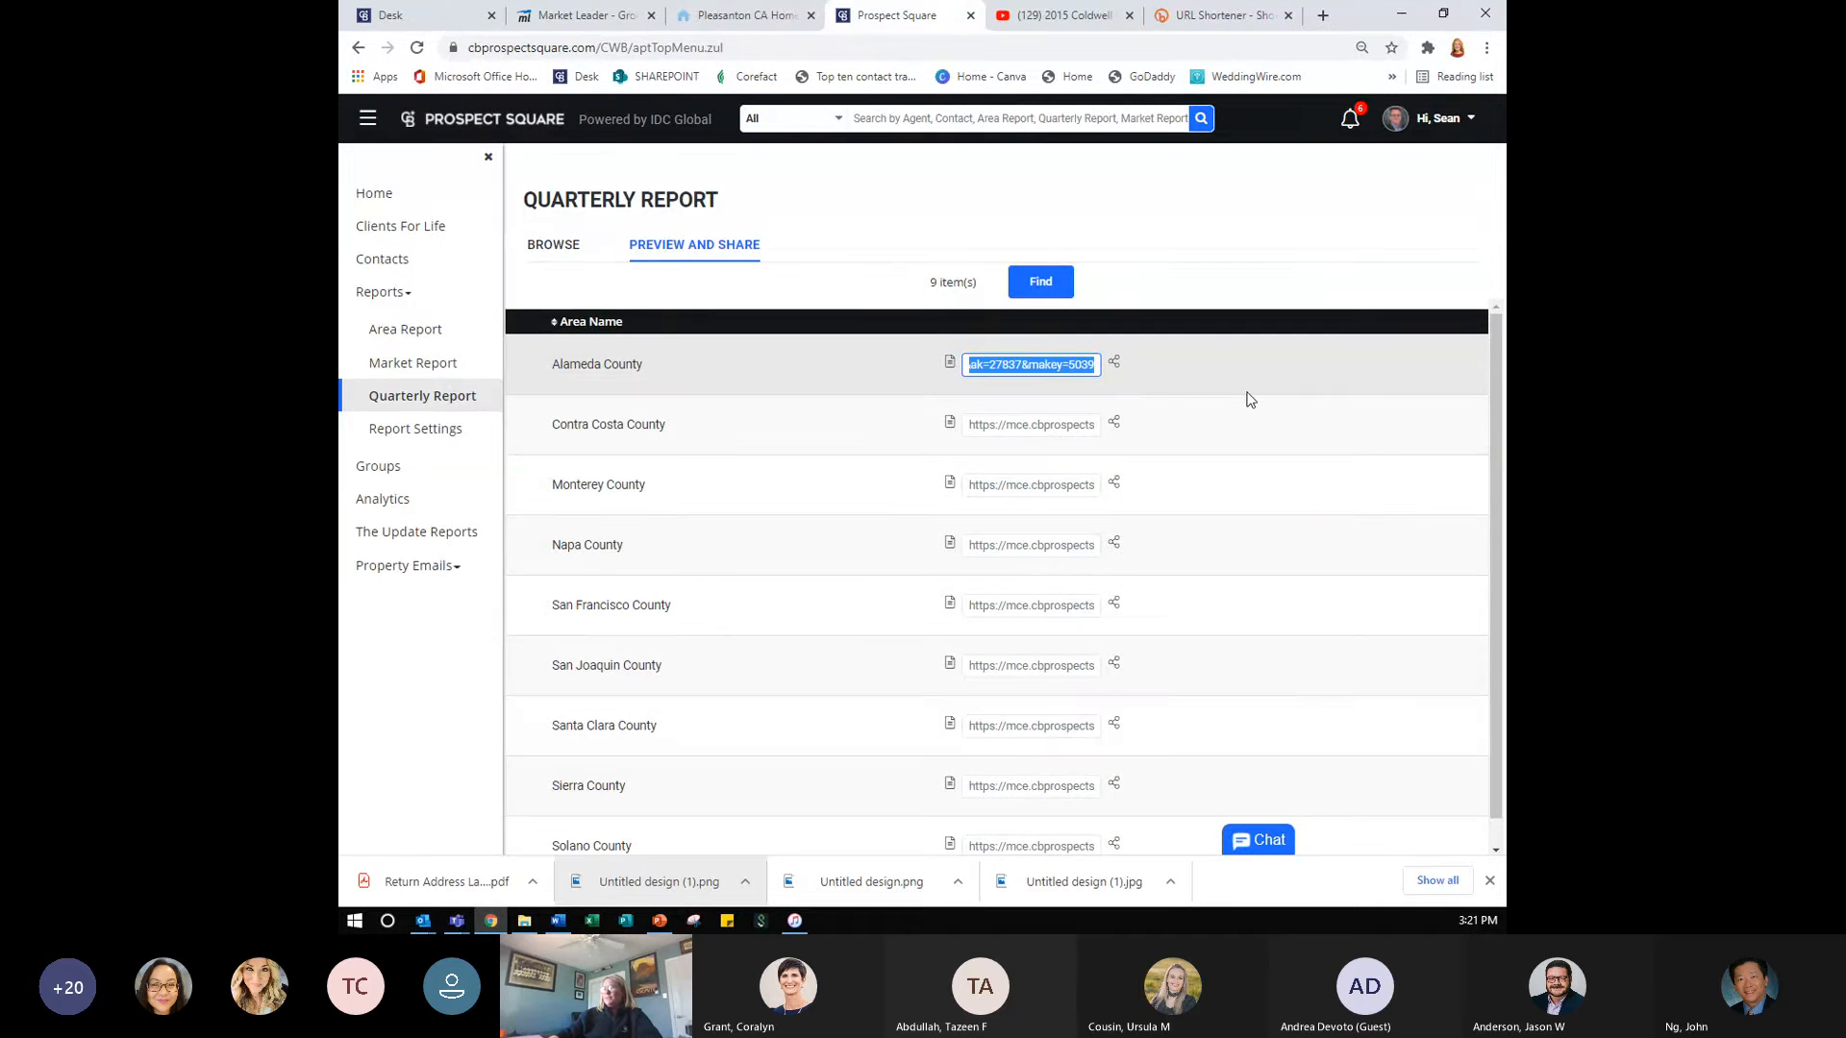
right_click(1055, 370)
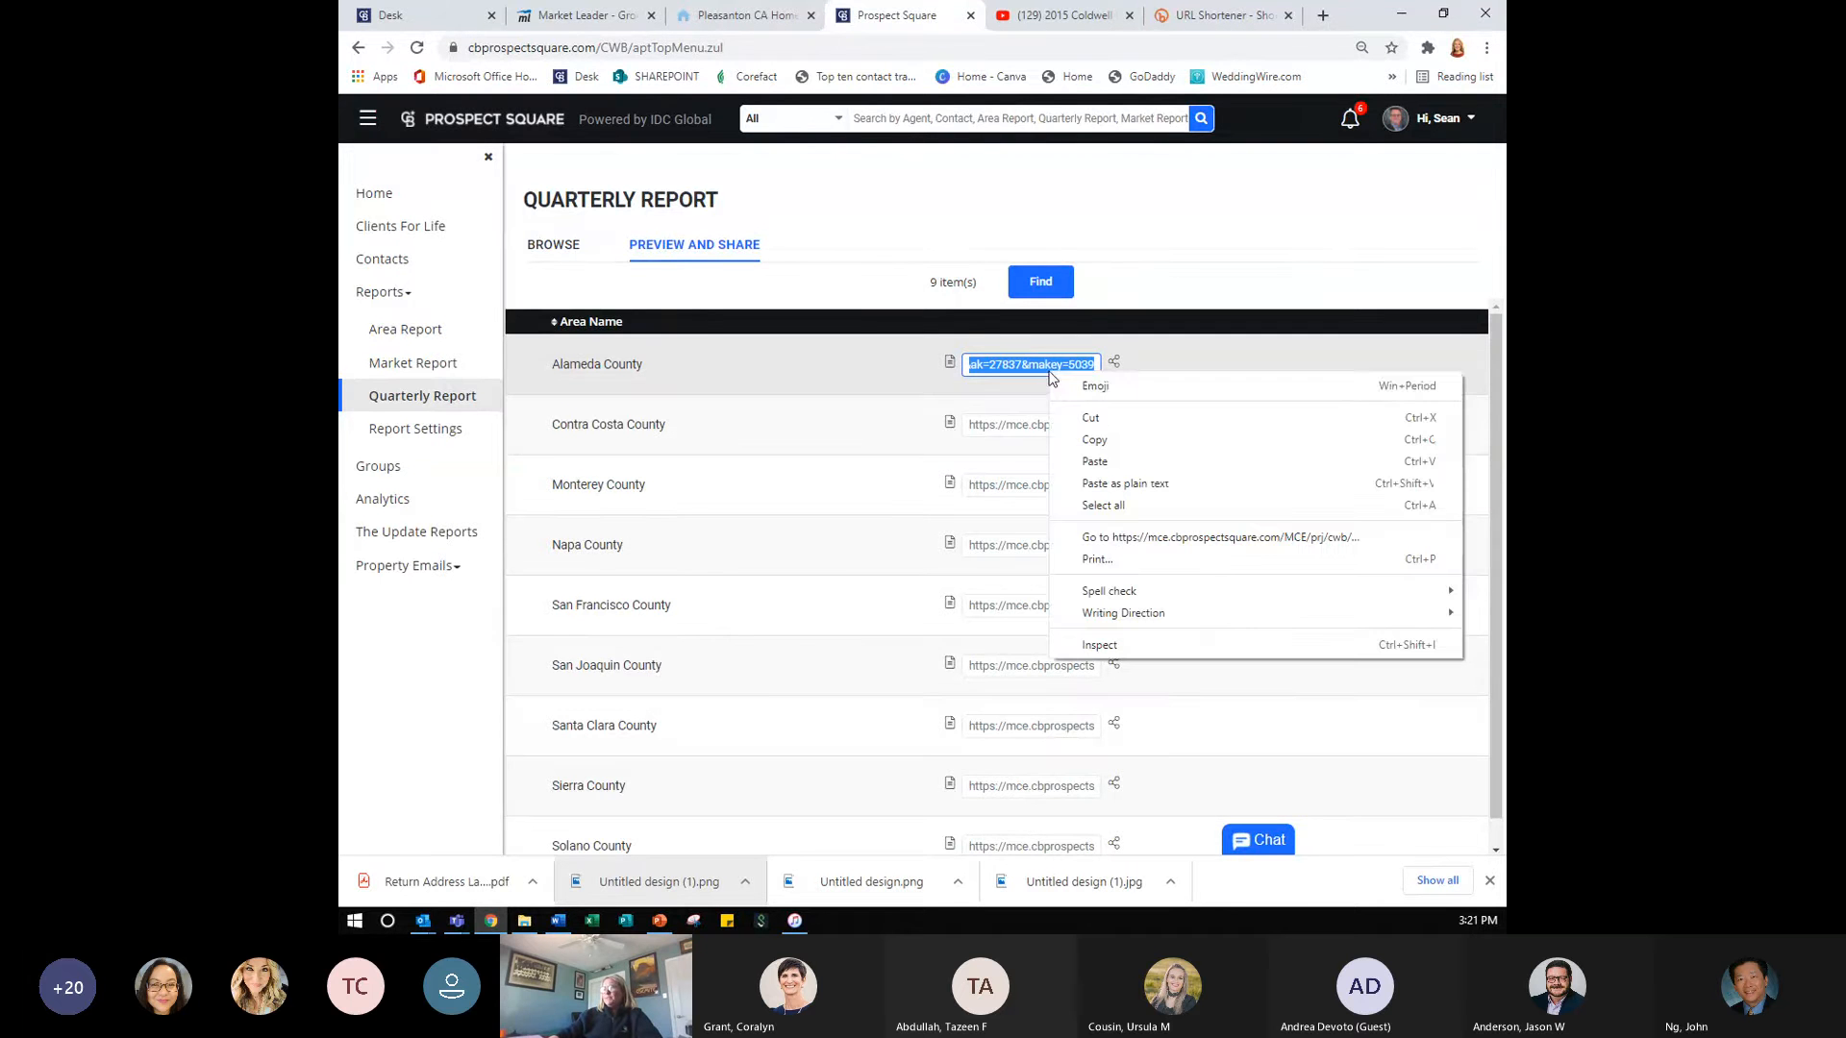
click(1093, 440)
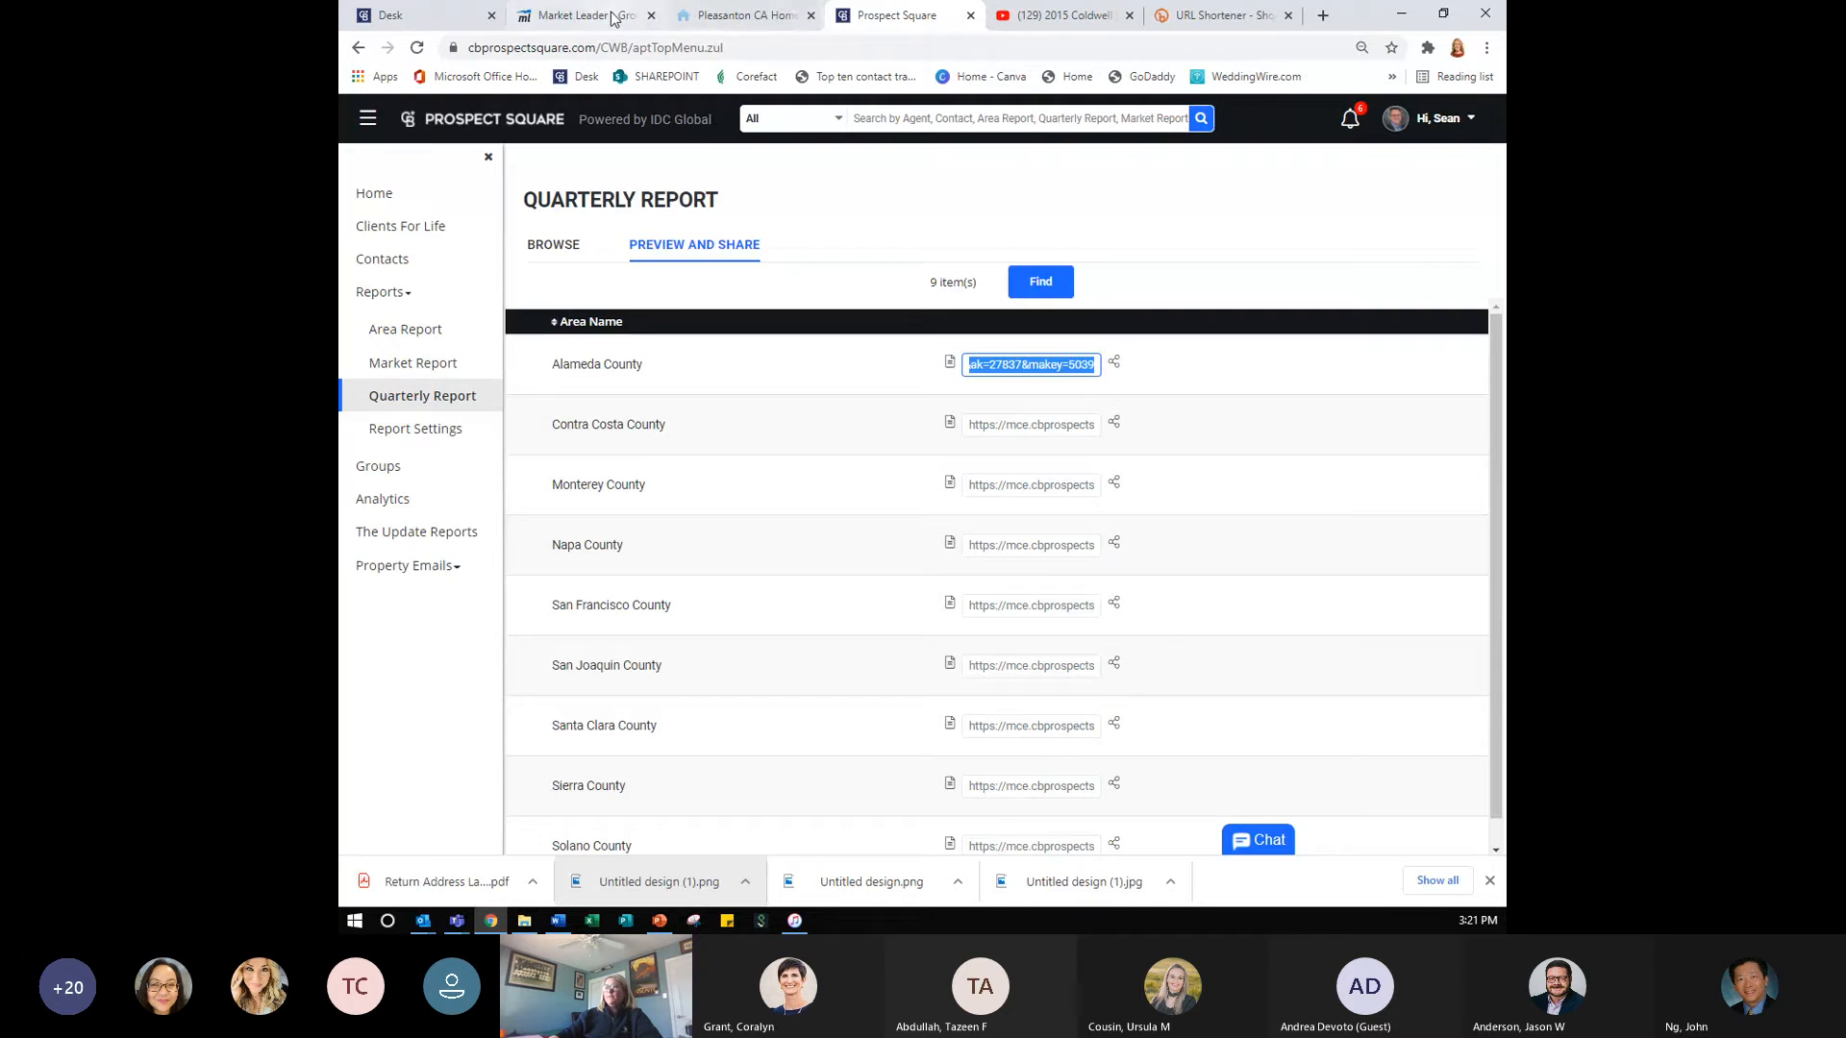
click(581, 16)
triple_click(936, 344)
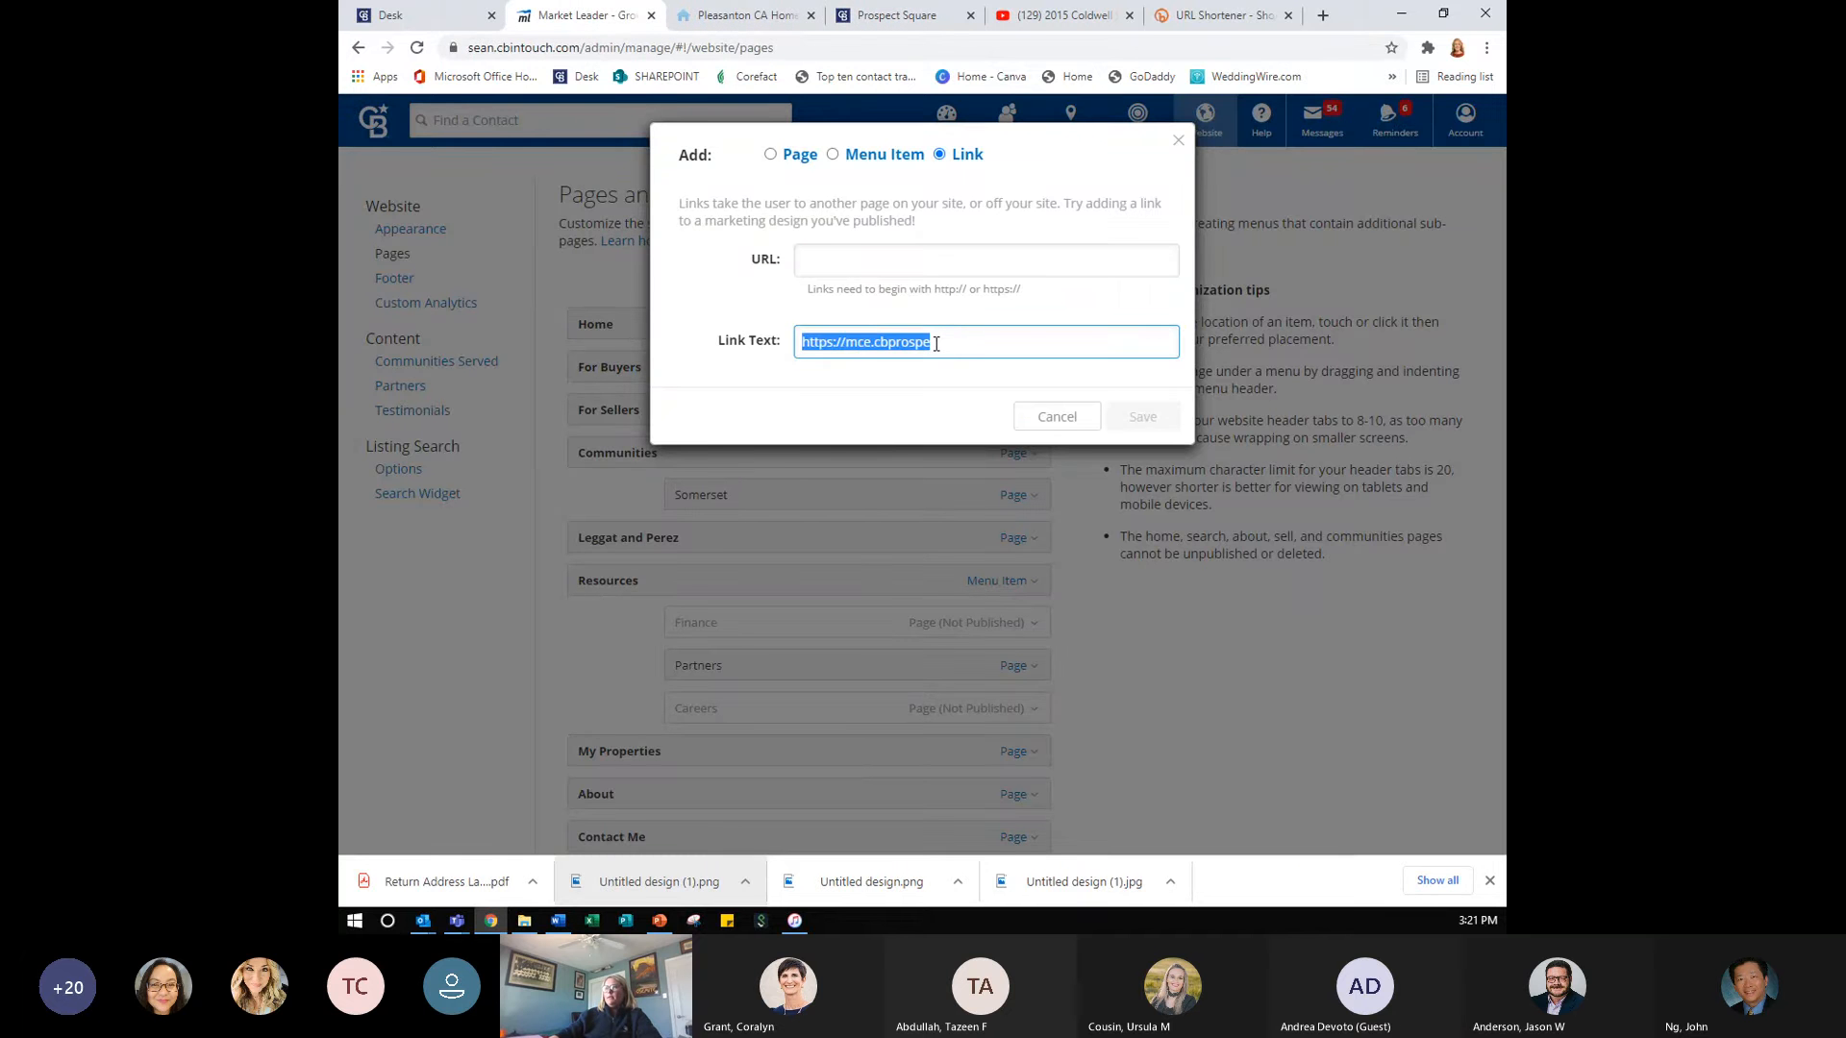
click(936, 343)
triple_click(937, 343)
right_click(874, 343)
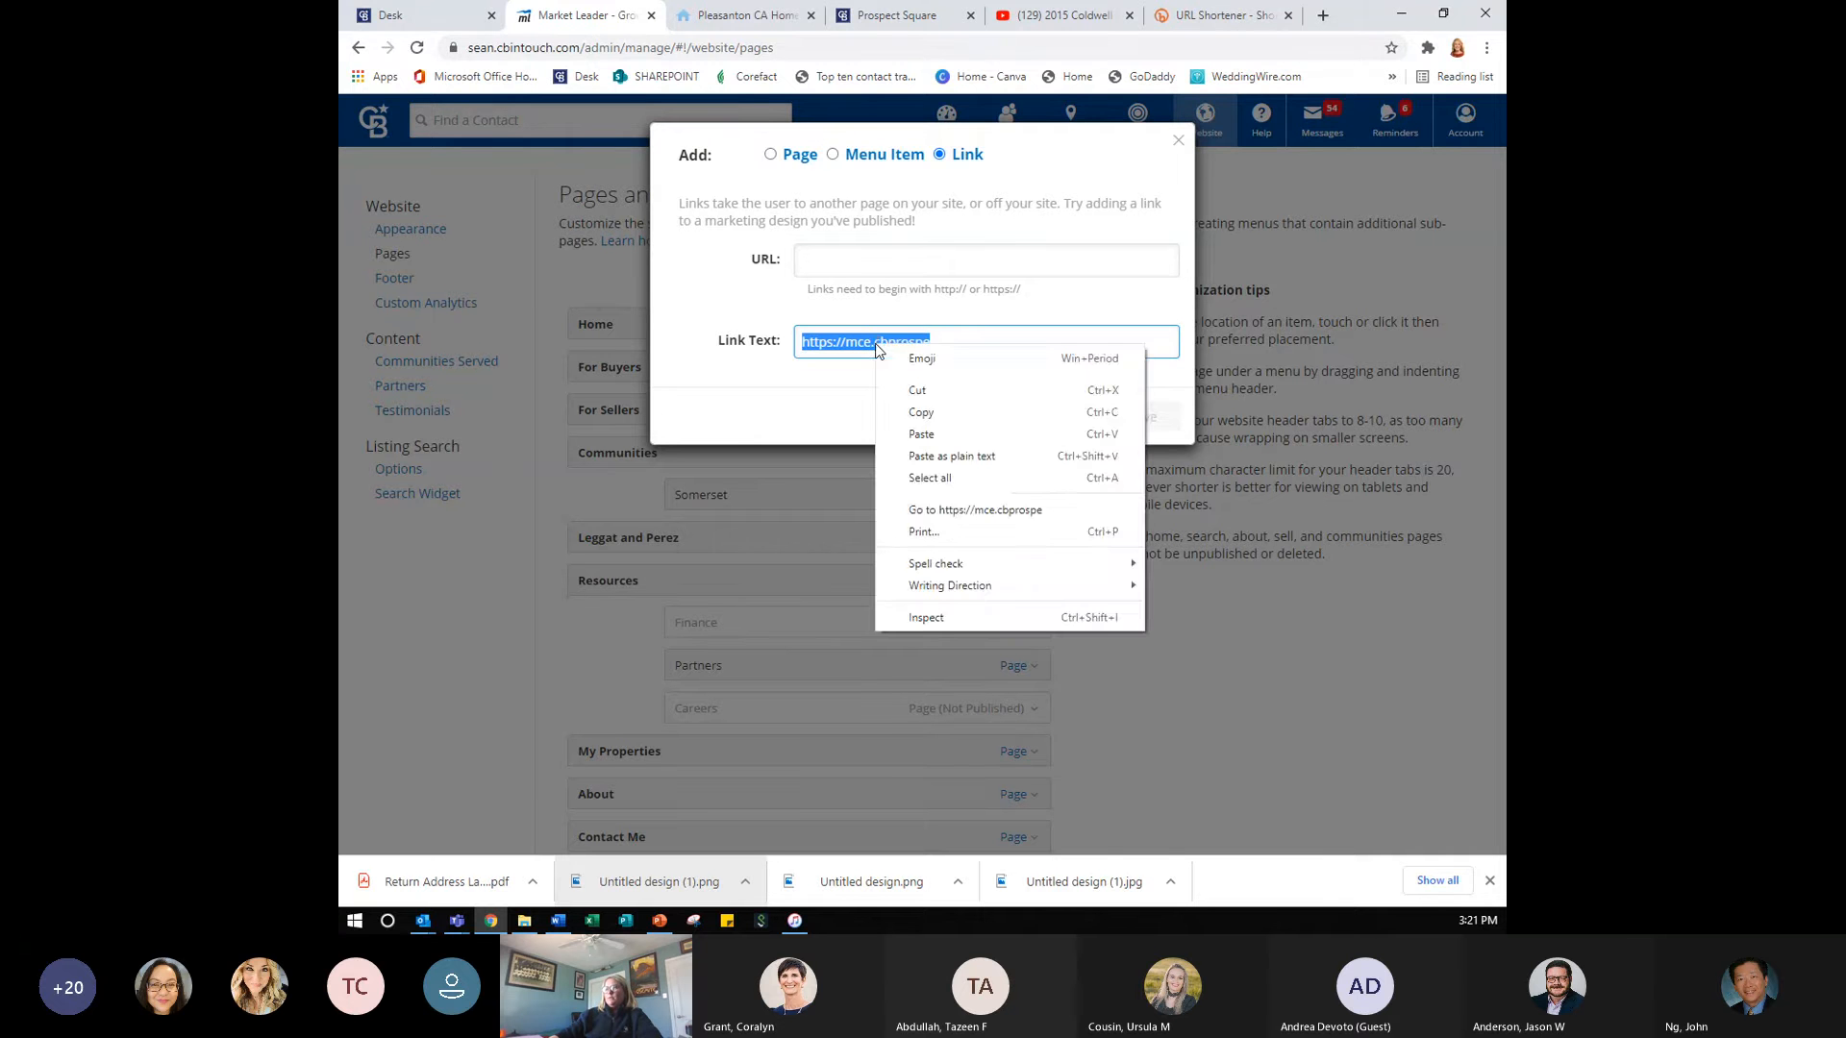
click(923, 432)
- Clear the pasted Alameda County URL from the new link's Link Text
key(BackSpace)
key(BackSpace)
key(BackSpace)
key(BackSpace)
key(BackSpace)
key(BackSpace)
key(BackSpace)
key(BackSpace)
key(BackSpace)
key(BackSpace)
key(BackSpace)
key(BackSpace)
key(BackSpace)
key(BackSpace)
key(BackSpace)
key(BackSpace)
key(BackSpace)
key(BackSpace)
key(BackSpace)
key(BackSpace)
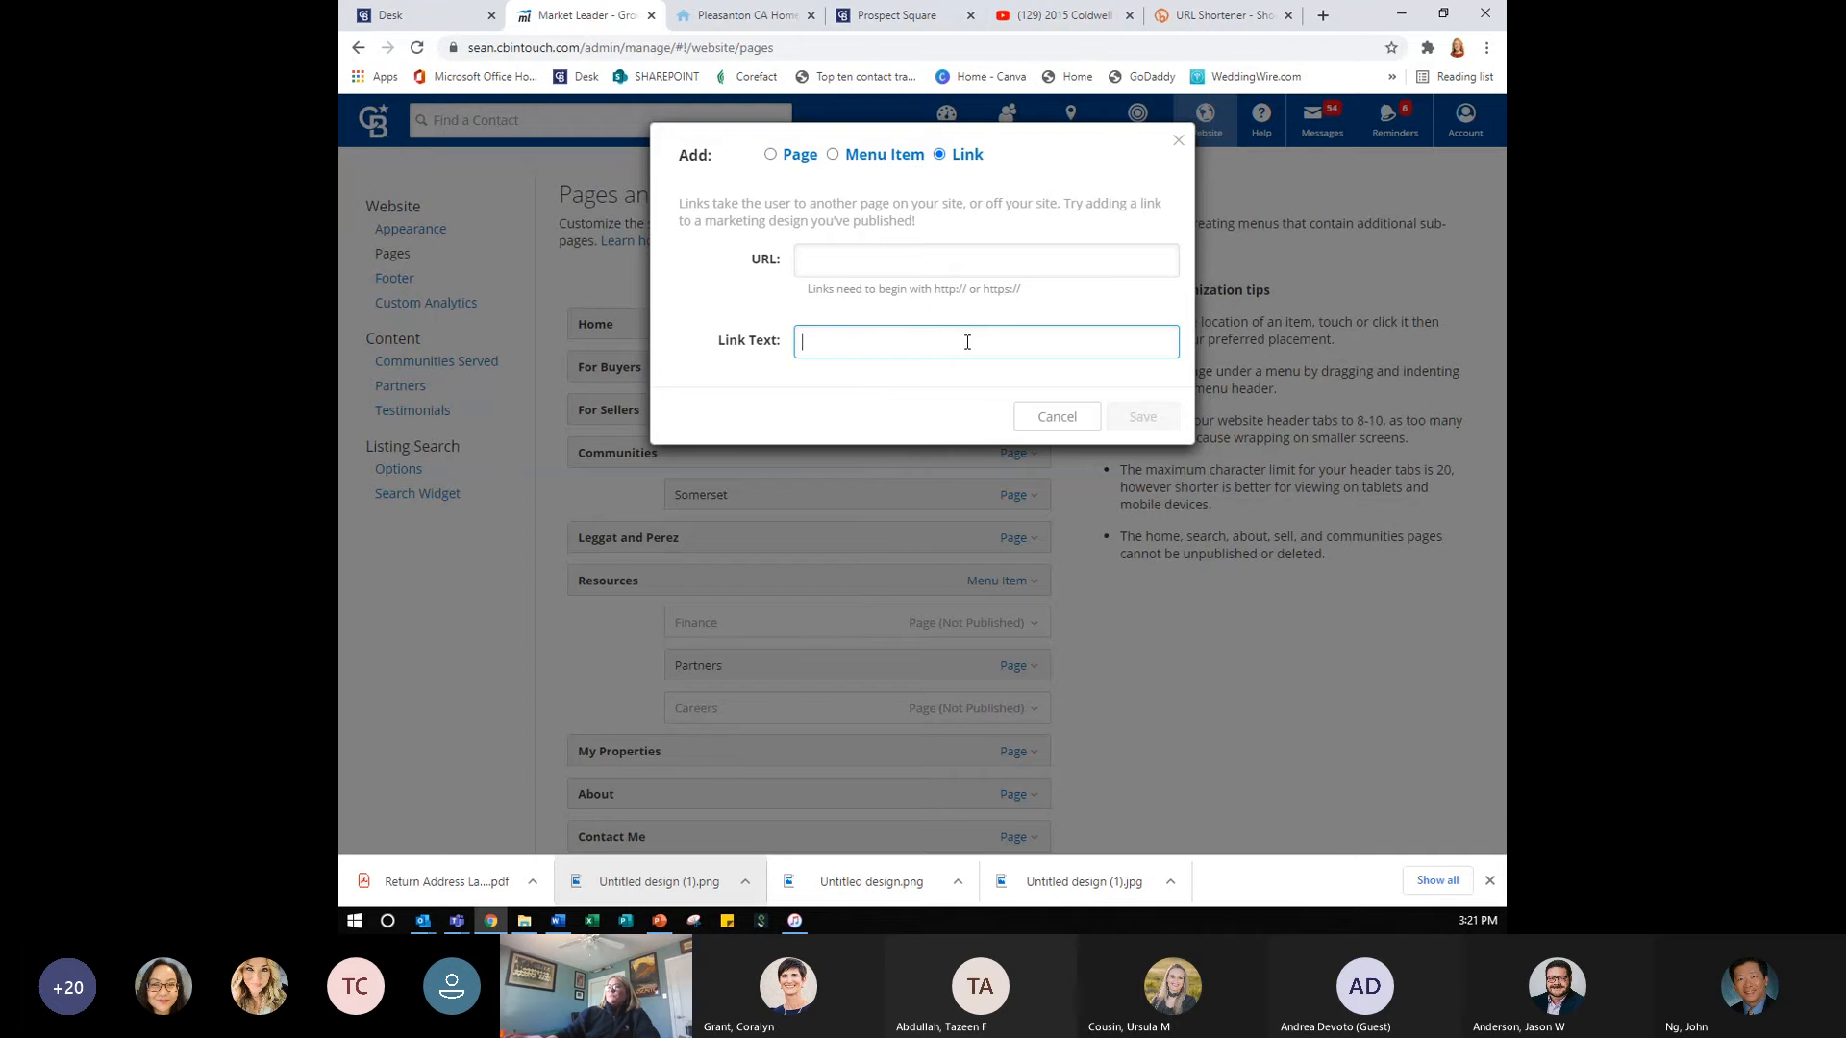
- Copy the Contra Costa County quarterly report URL from Prospect Square and try pasting it as the new link's text
click(1063, 15)
click(896, 14)
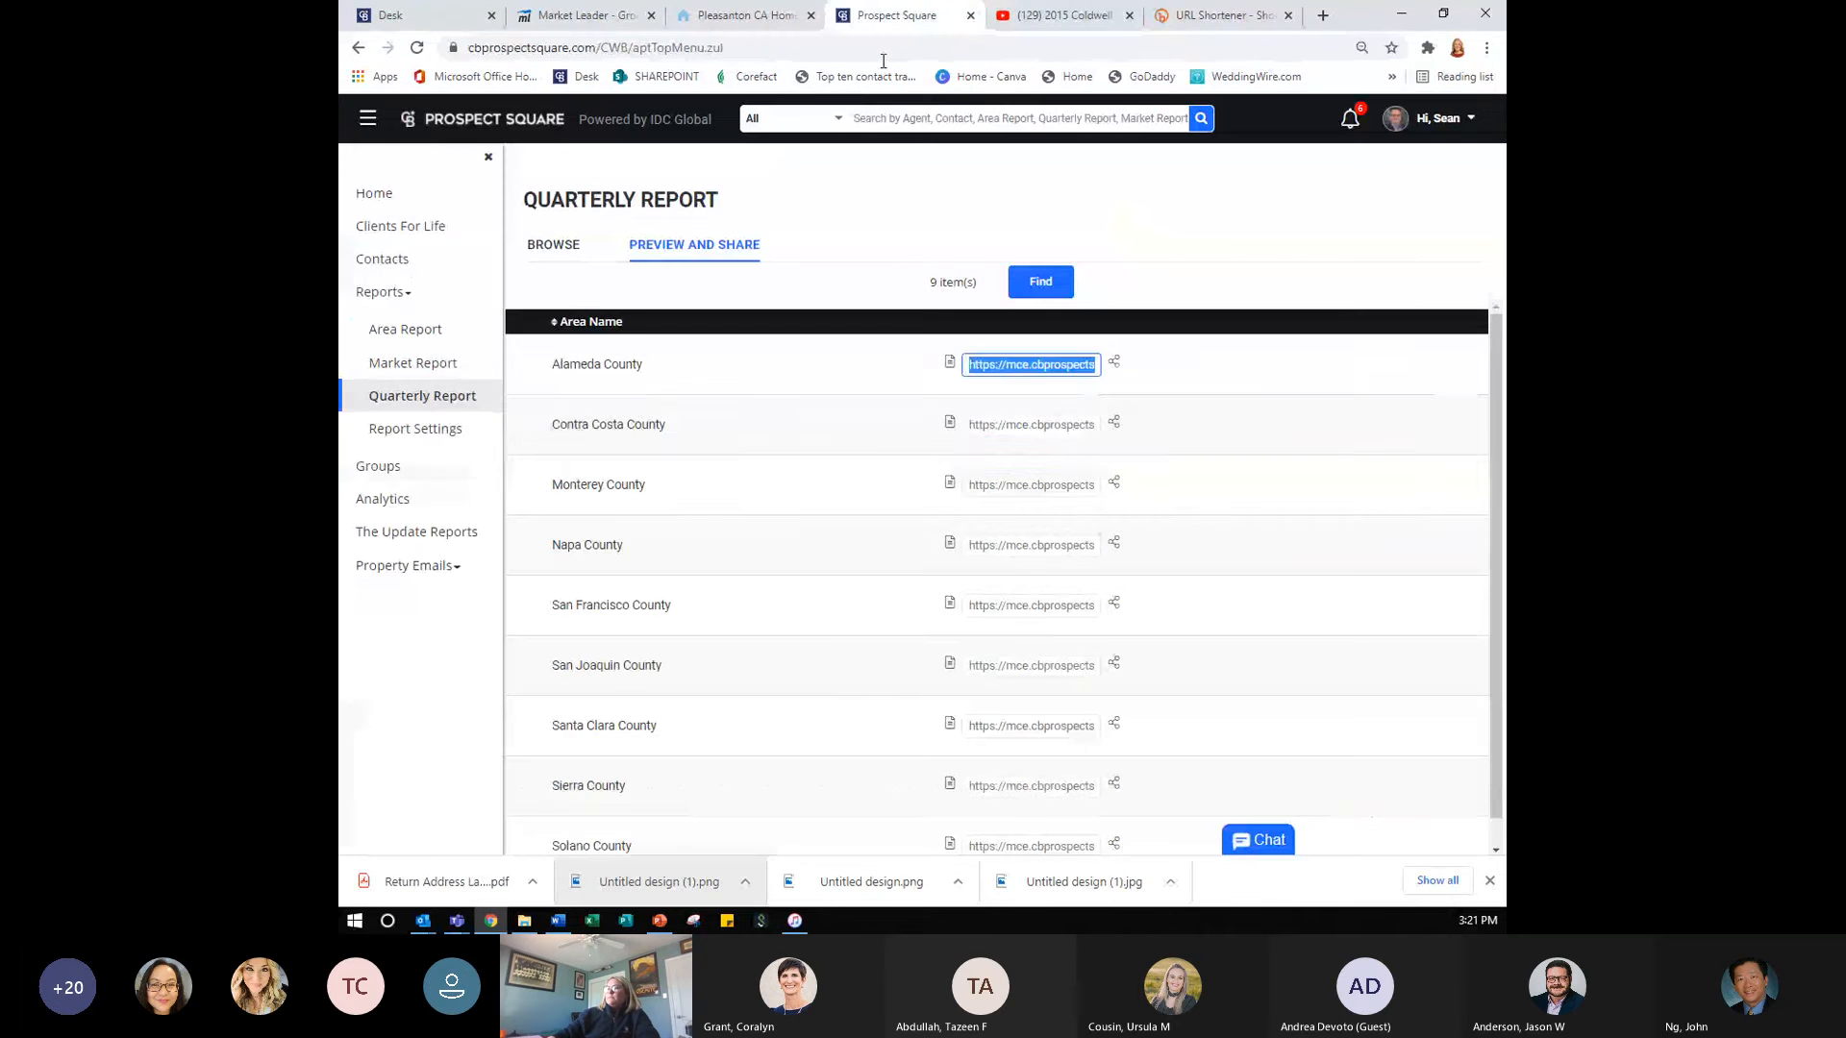
click(1073, 425)
triple_click(1074, 425)
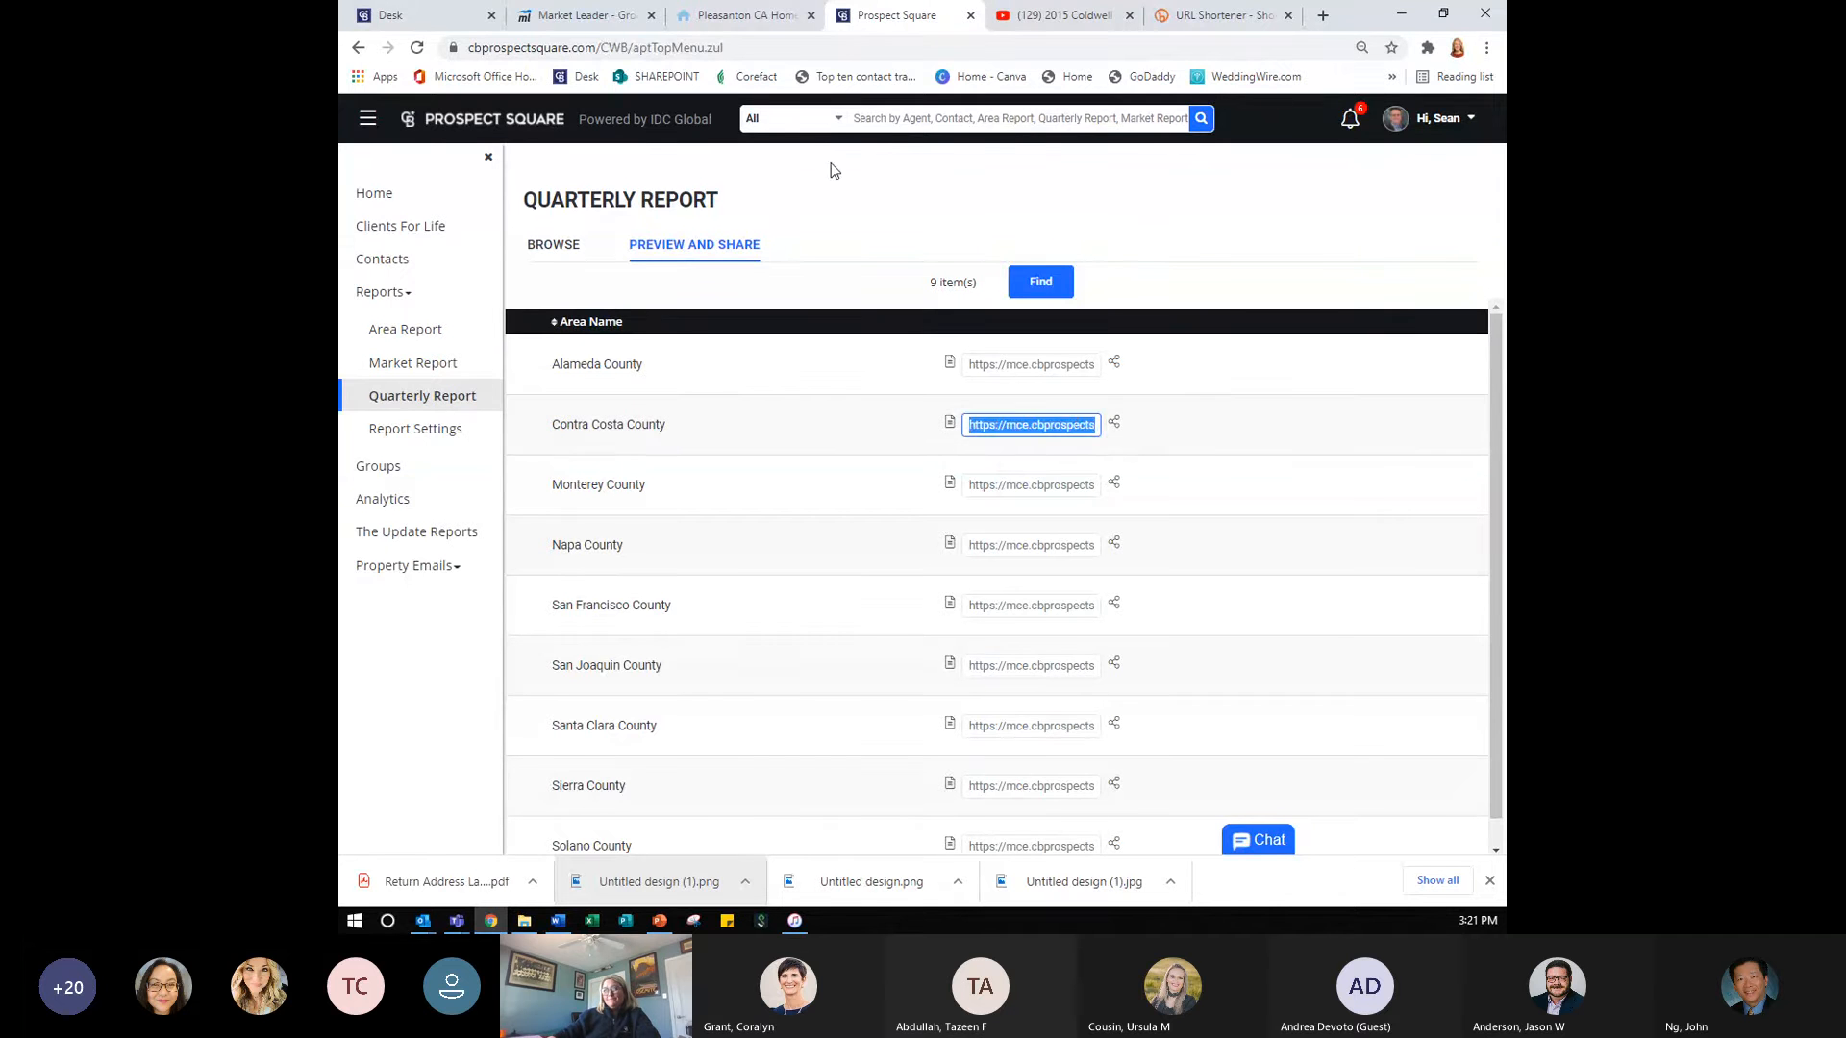
click(615, 15)
click(865, 342)
key(ctrl+v)
- Delete the pasted Contra Costa County URL from the new link's Link Text in Market Leader
key(BackSpace)
key(BackSpace)
key(BackSpace)
key(BackSpace)
key(BackSpace)
key(BackSpace)
key(BackSpace)
key(BackSpace)
key(BackSpace)
key(BackSpace)
key(BackSpace)
key(BackSpace)
key(BackSpace)
key(BackSpace)
key(BackSpace)
key(BackSpace)
key(BackSpace)
key(BackSpace)
key(BackSpace)
key(BackSpace)
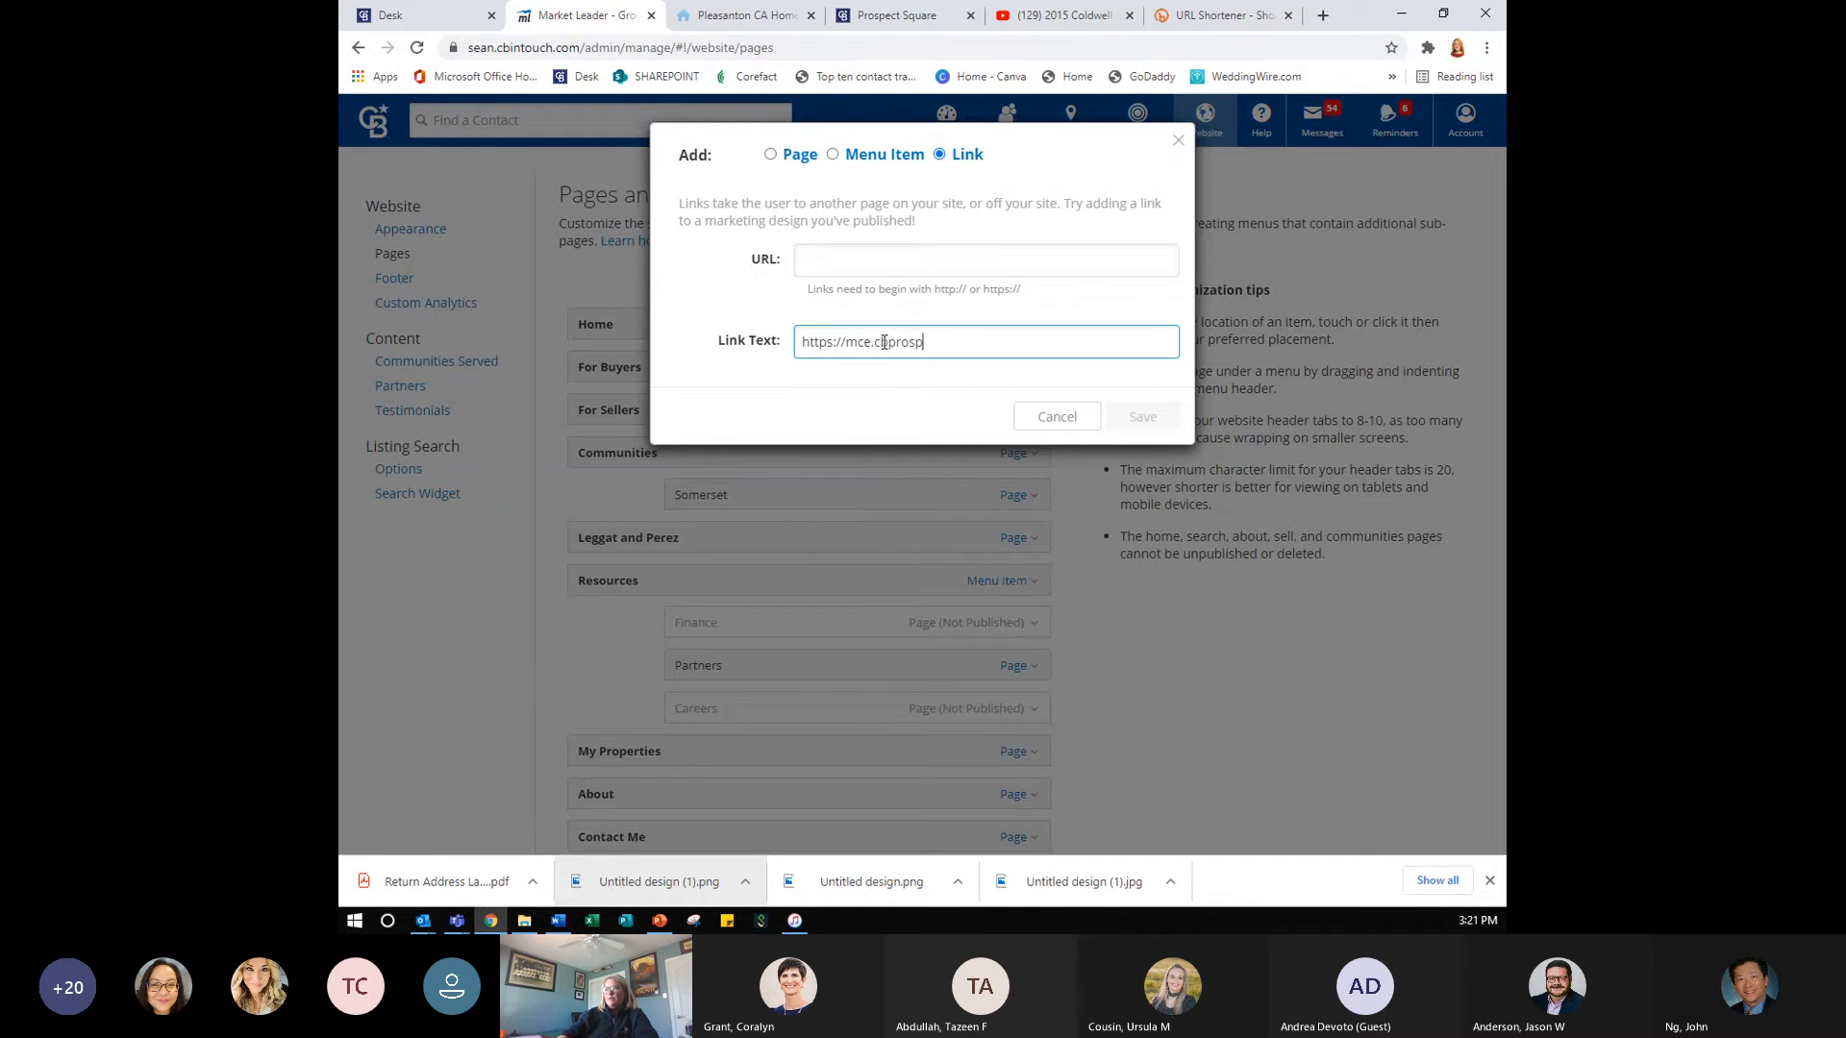
text(h)
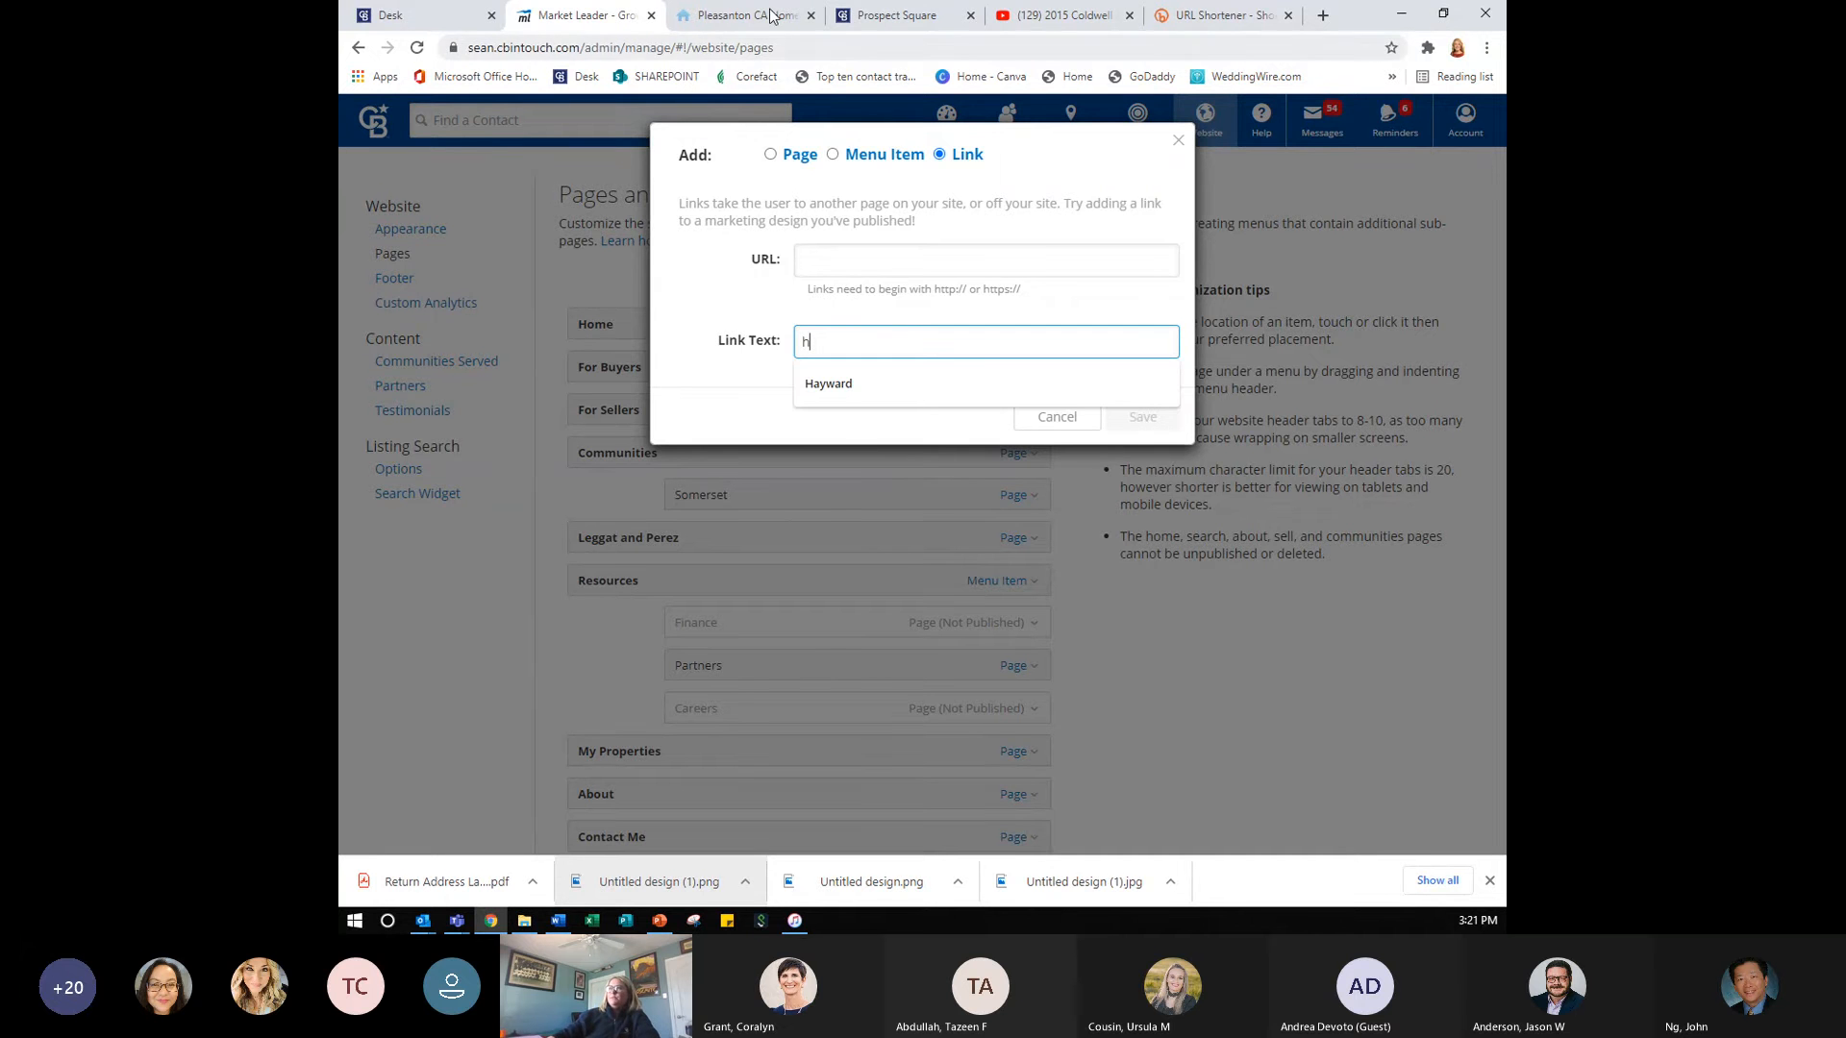
- Switch to Prospect Square and copy the full Alameda County quarterly report URL
click(894, 15)
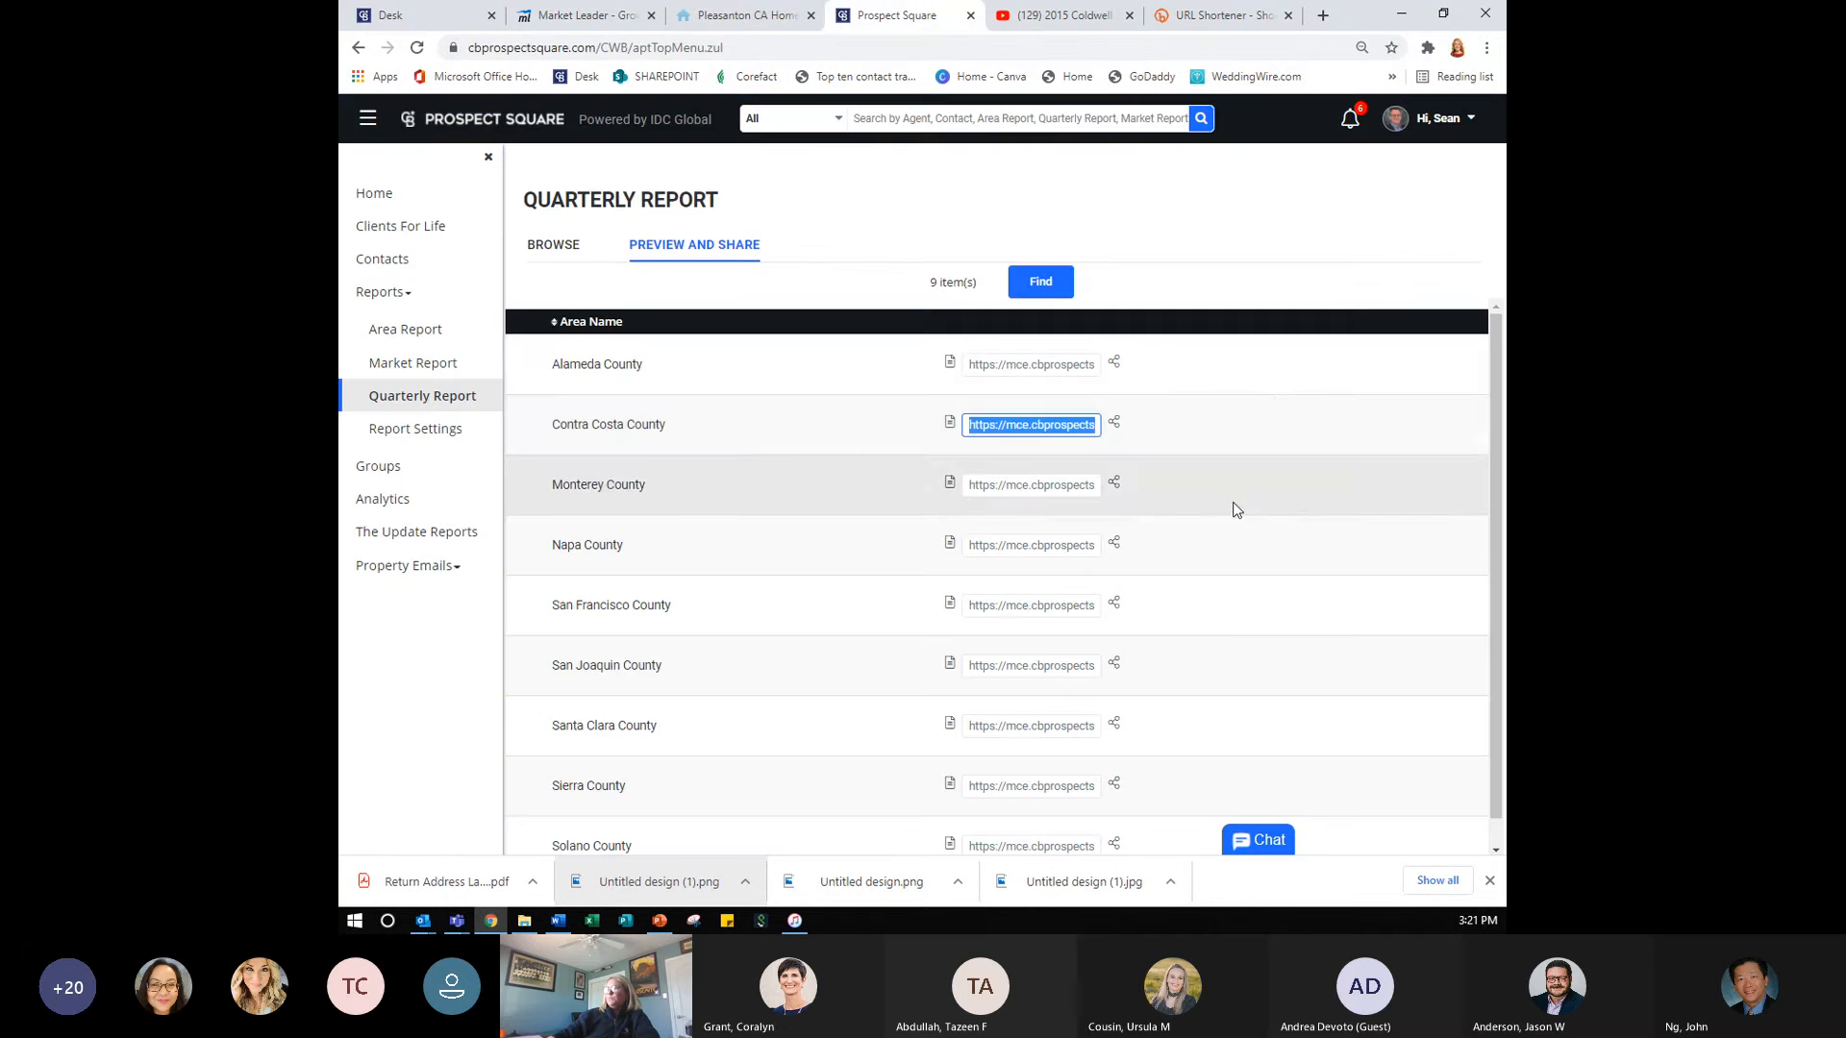
click(967, 365)
right_click(1067, 366)
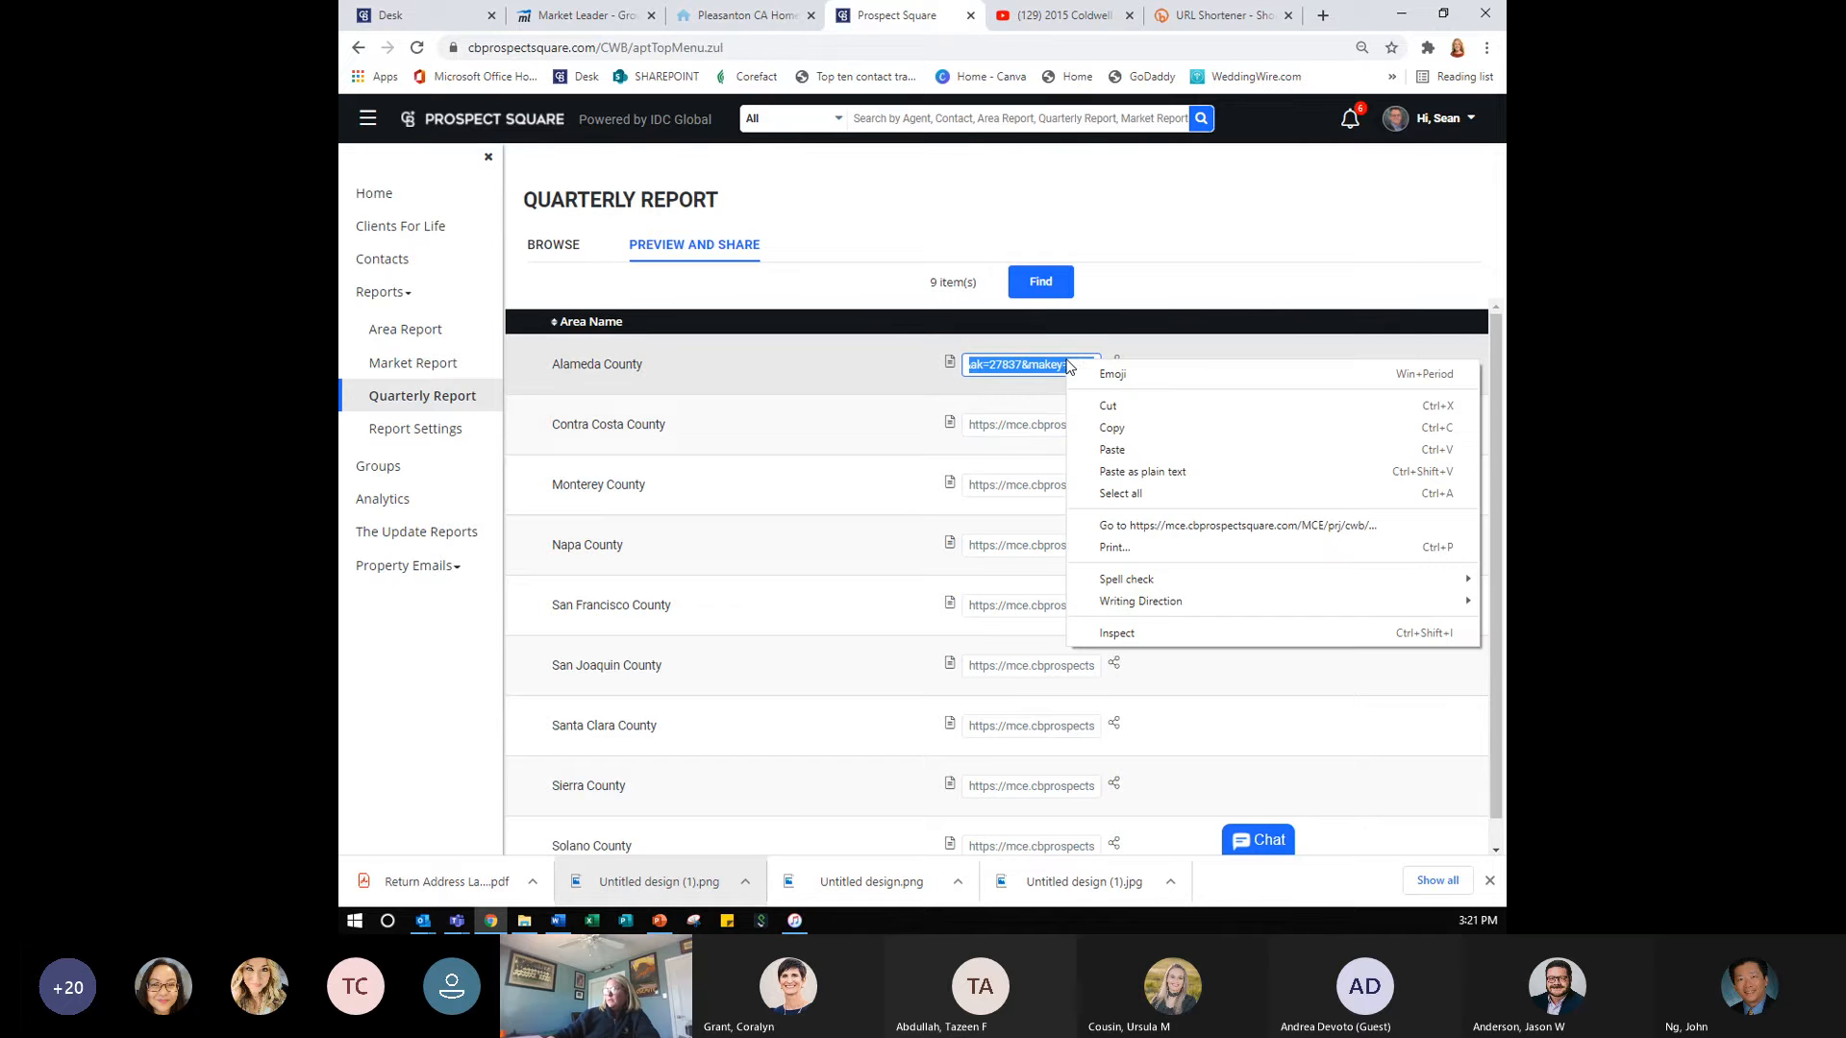
click(1111, 427)
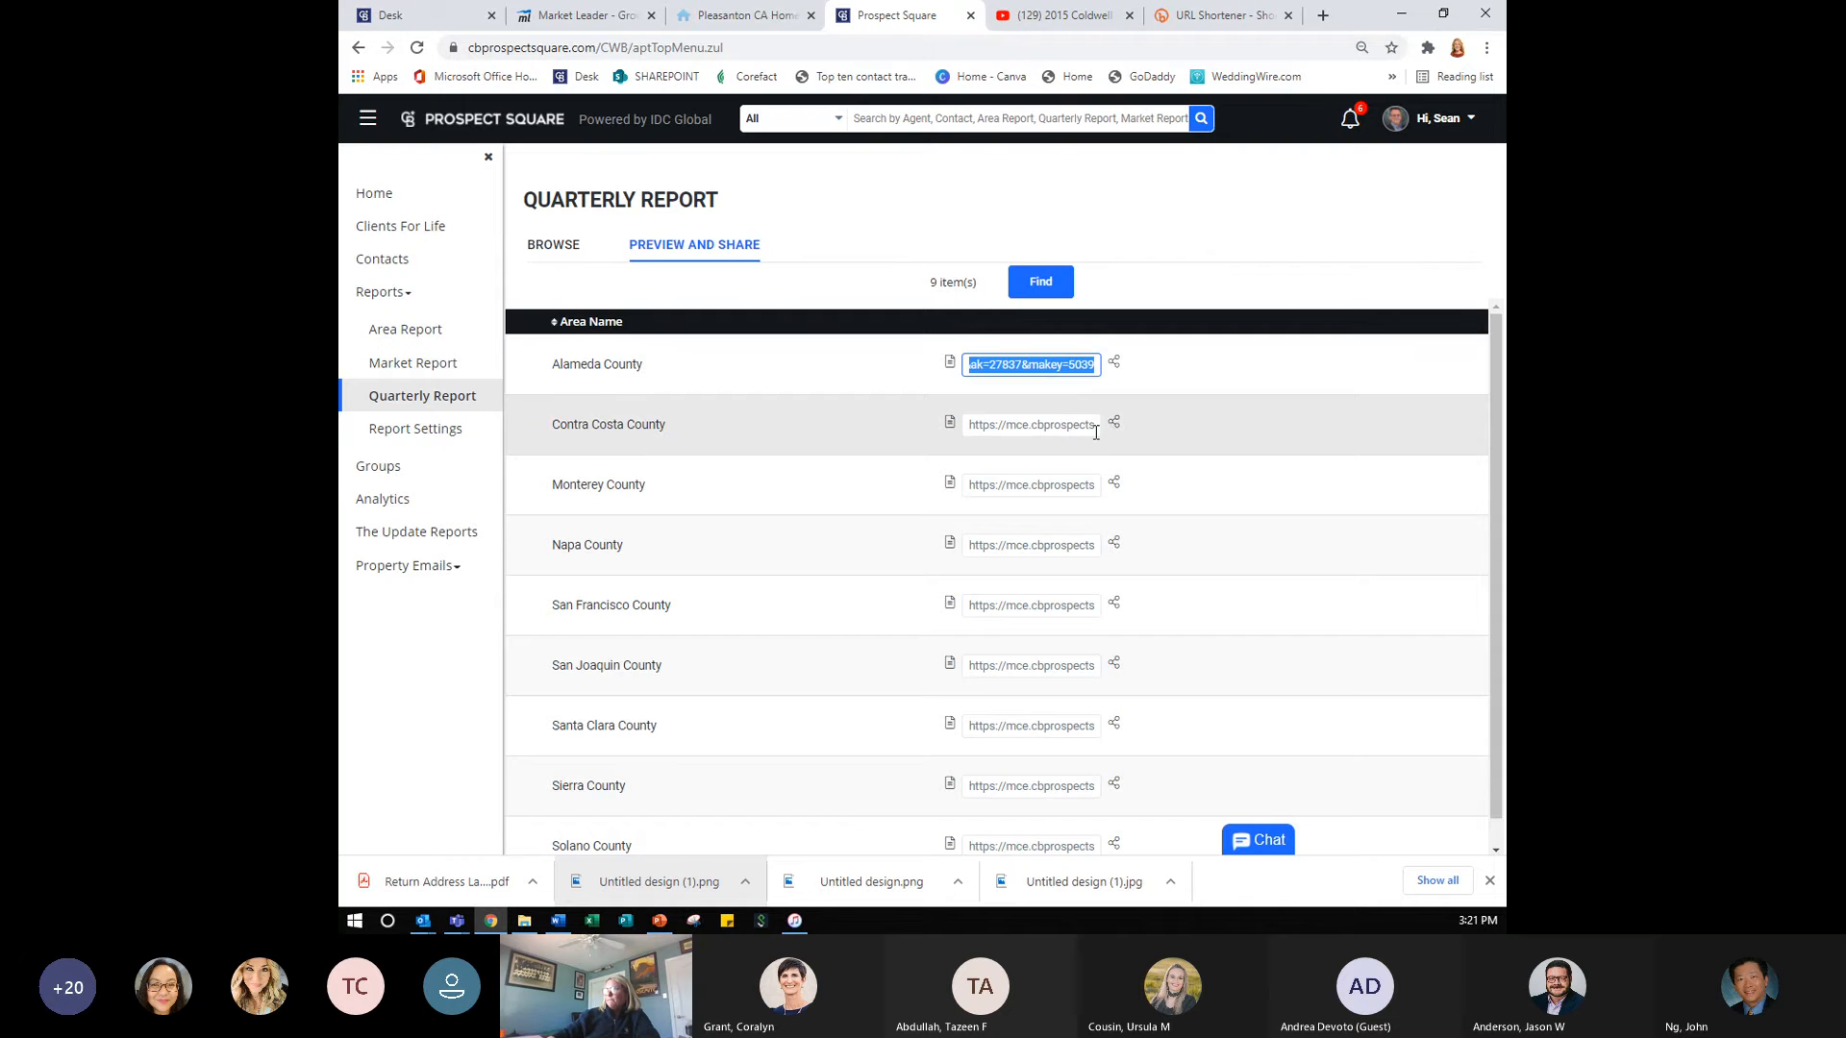
- Back in Market Leader, clear the leftover Link Text character and paste the Alameda County report URL as the new link's URL
click(582, 14)
click(902, 354)
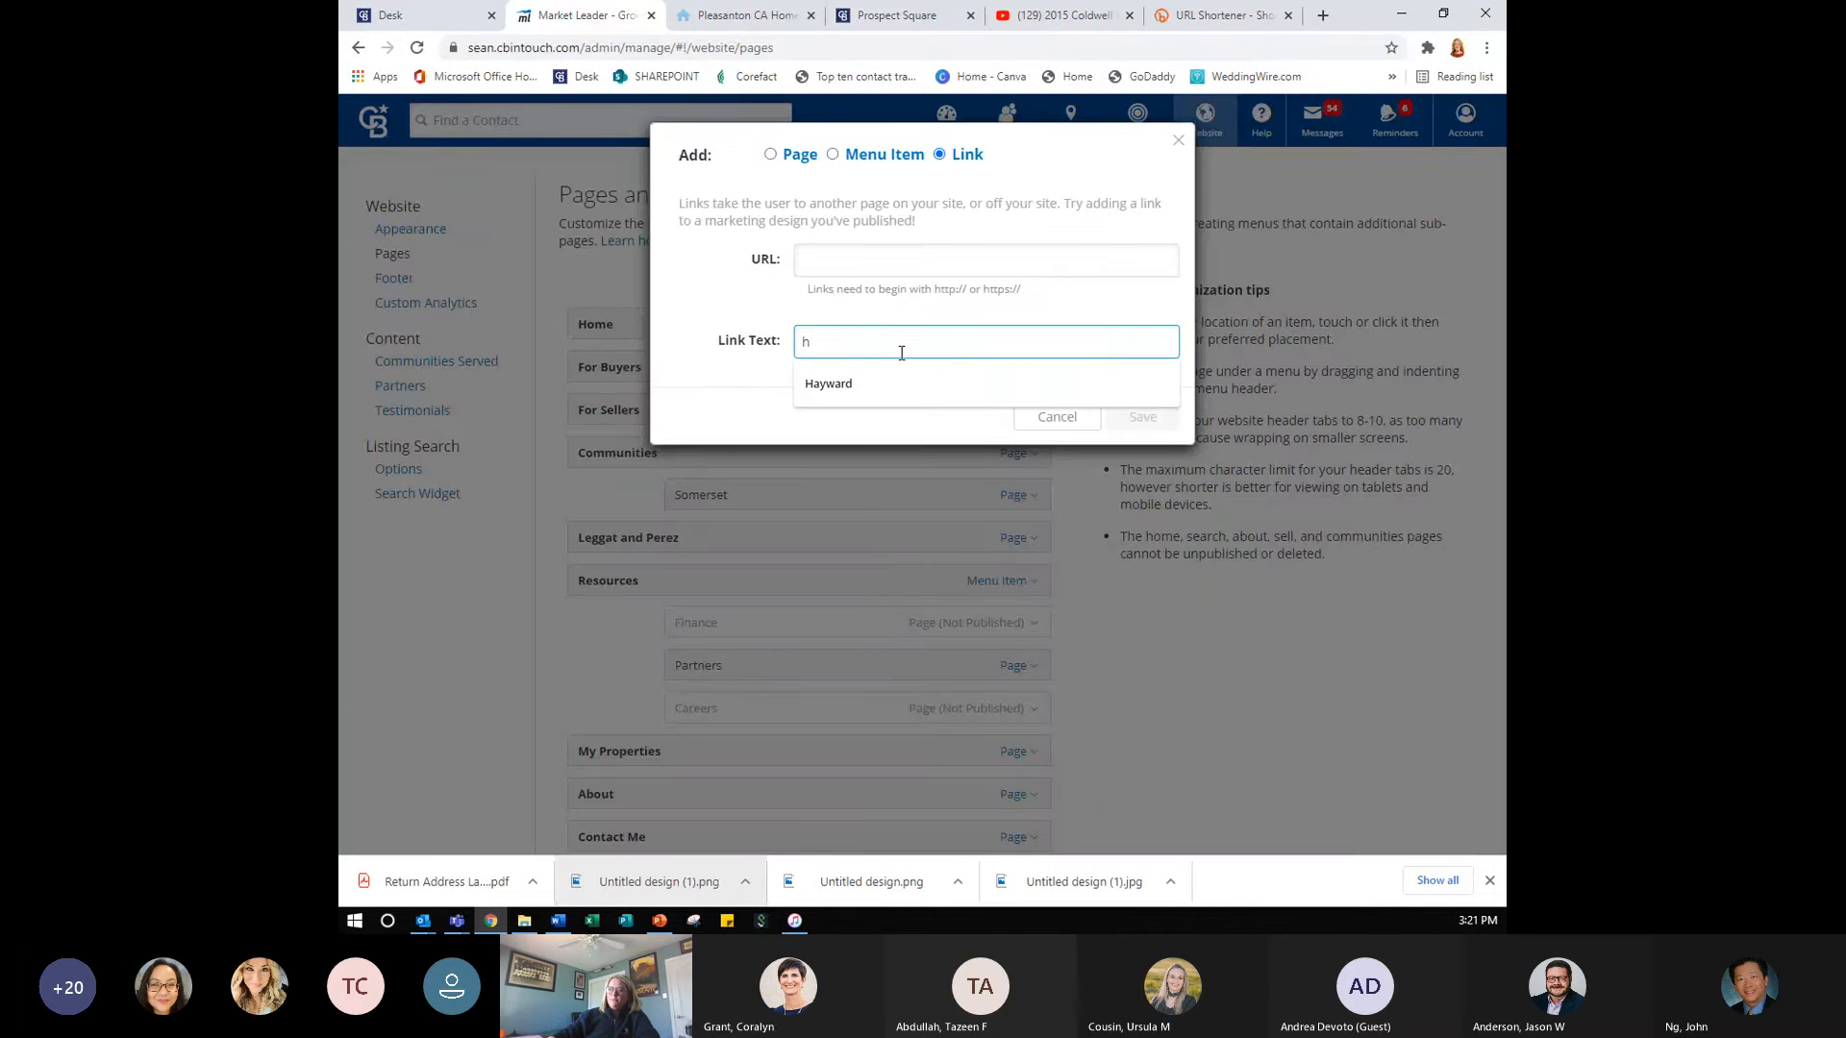
key(BackSpace)
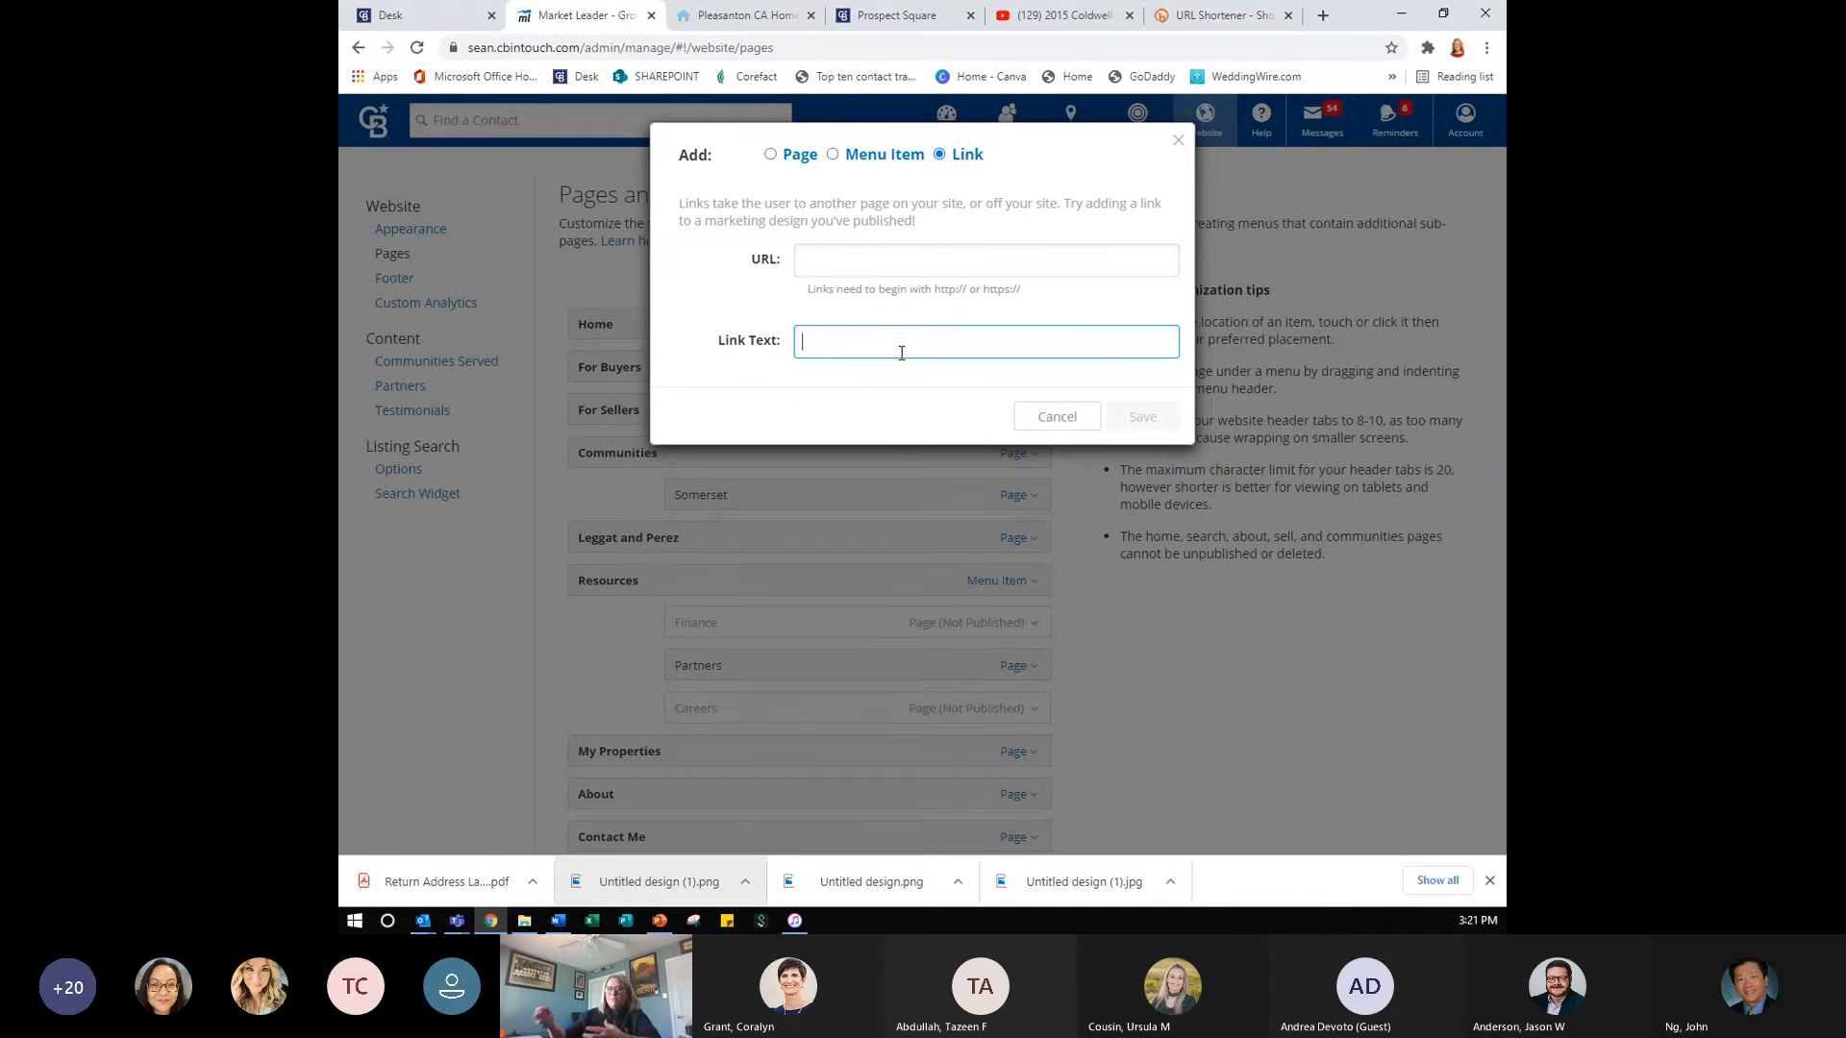
click(885, 267)
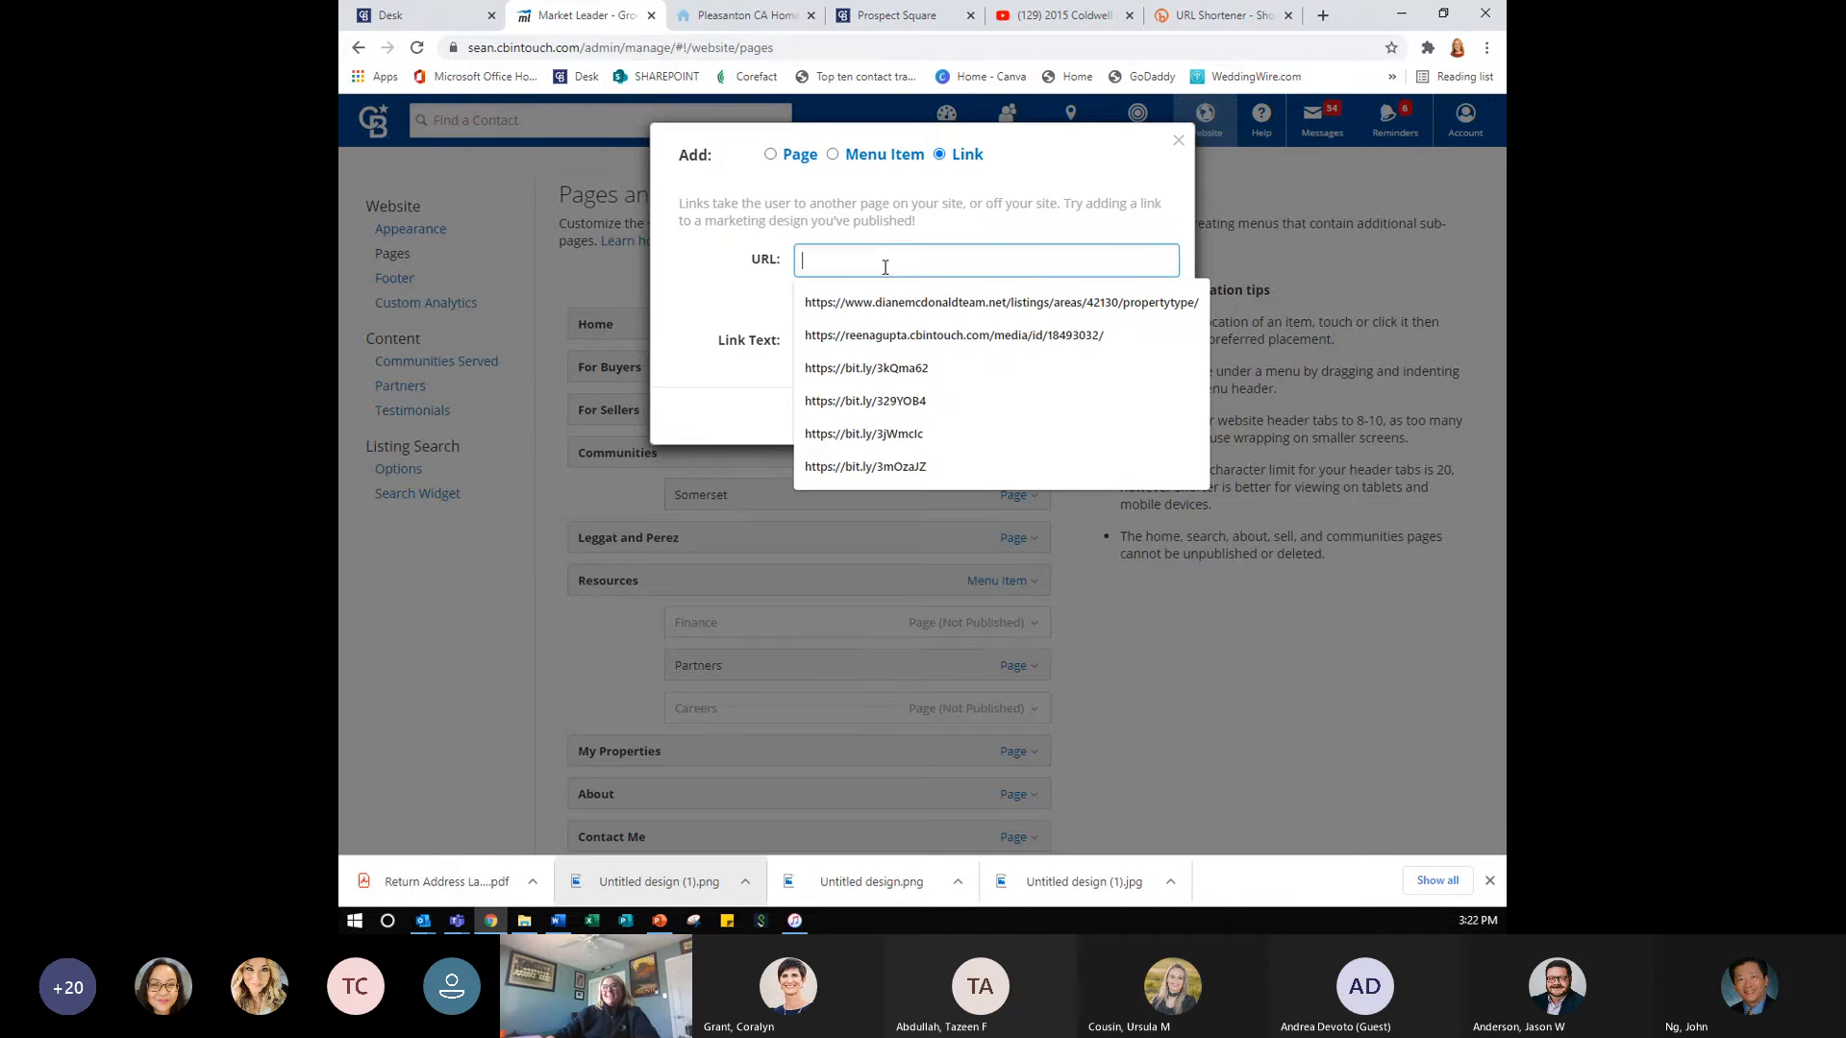
key(ctrl+v)
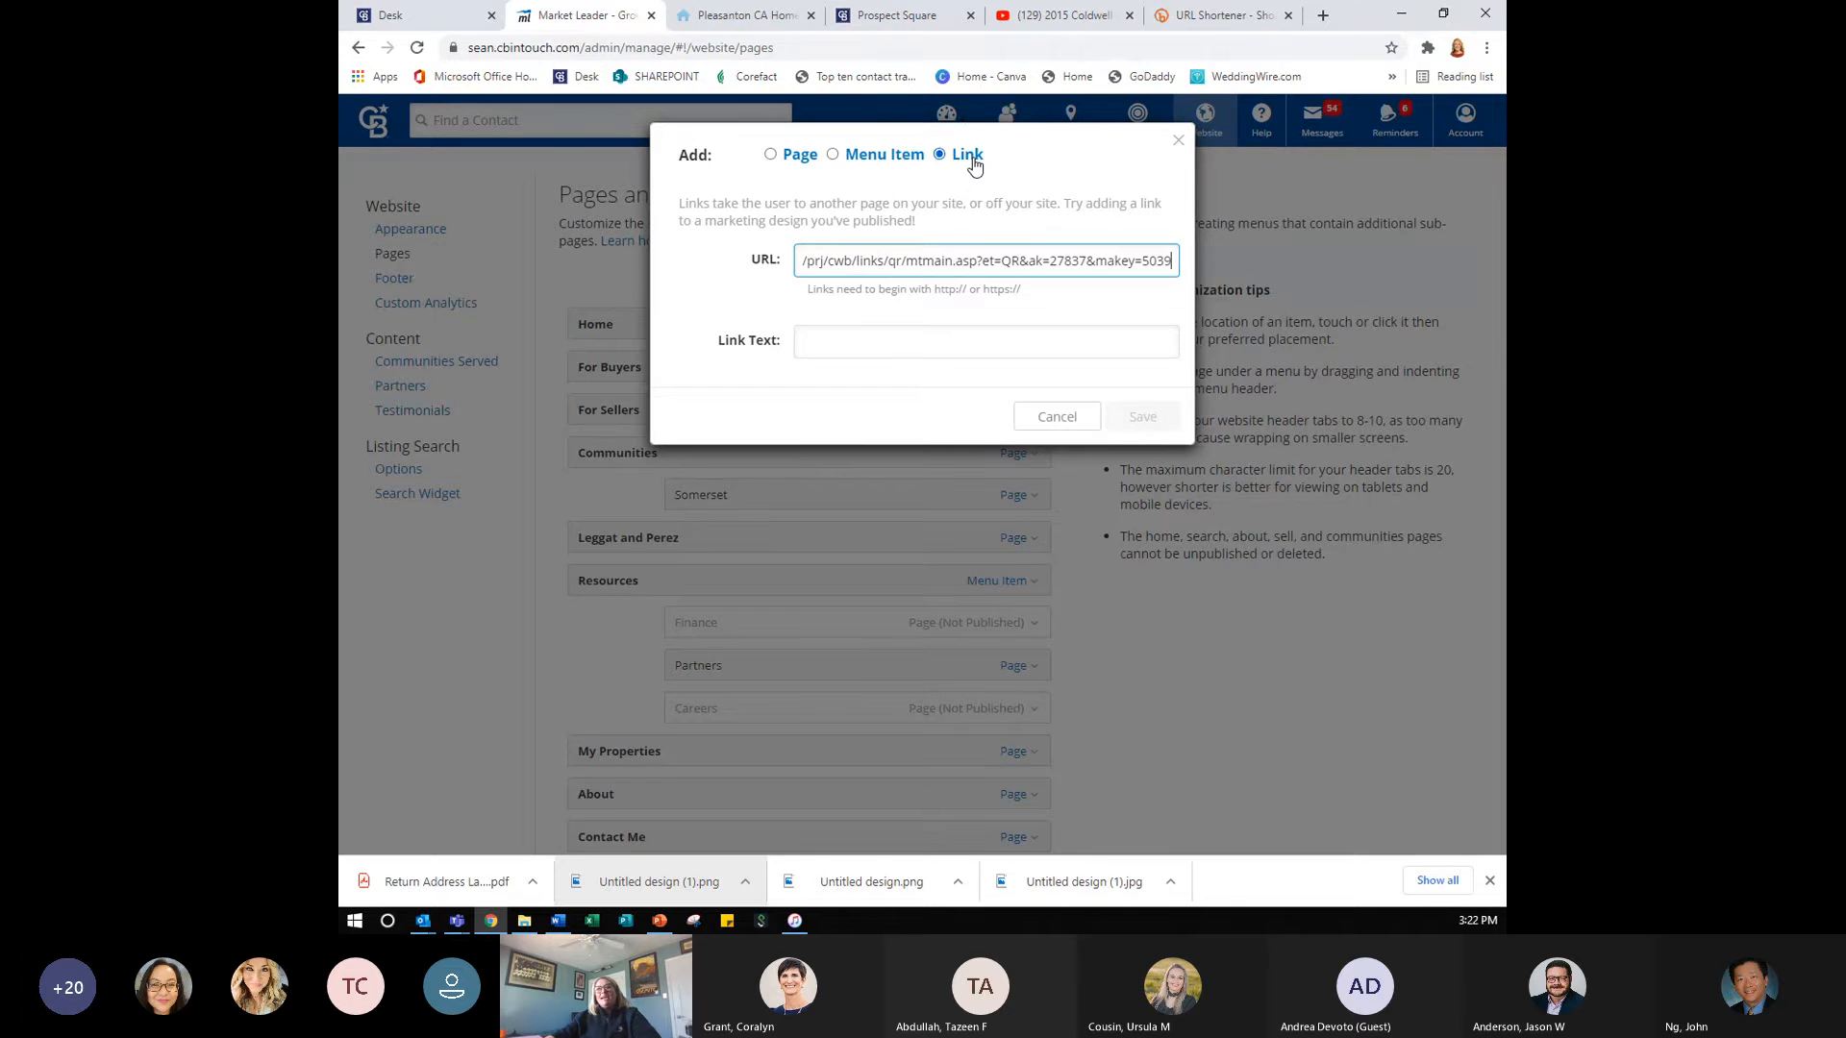
- Set the new link's text to Alameda County and try to save the link
click(881, 340)
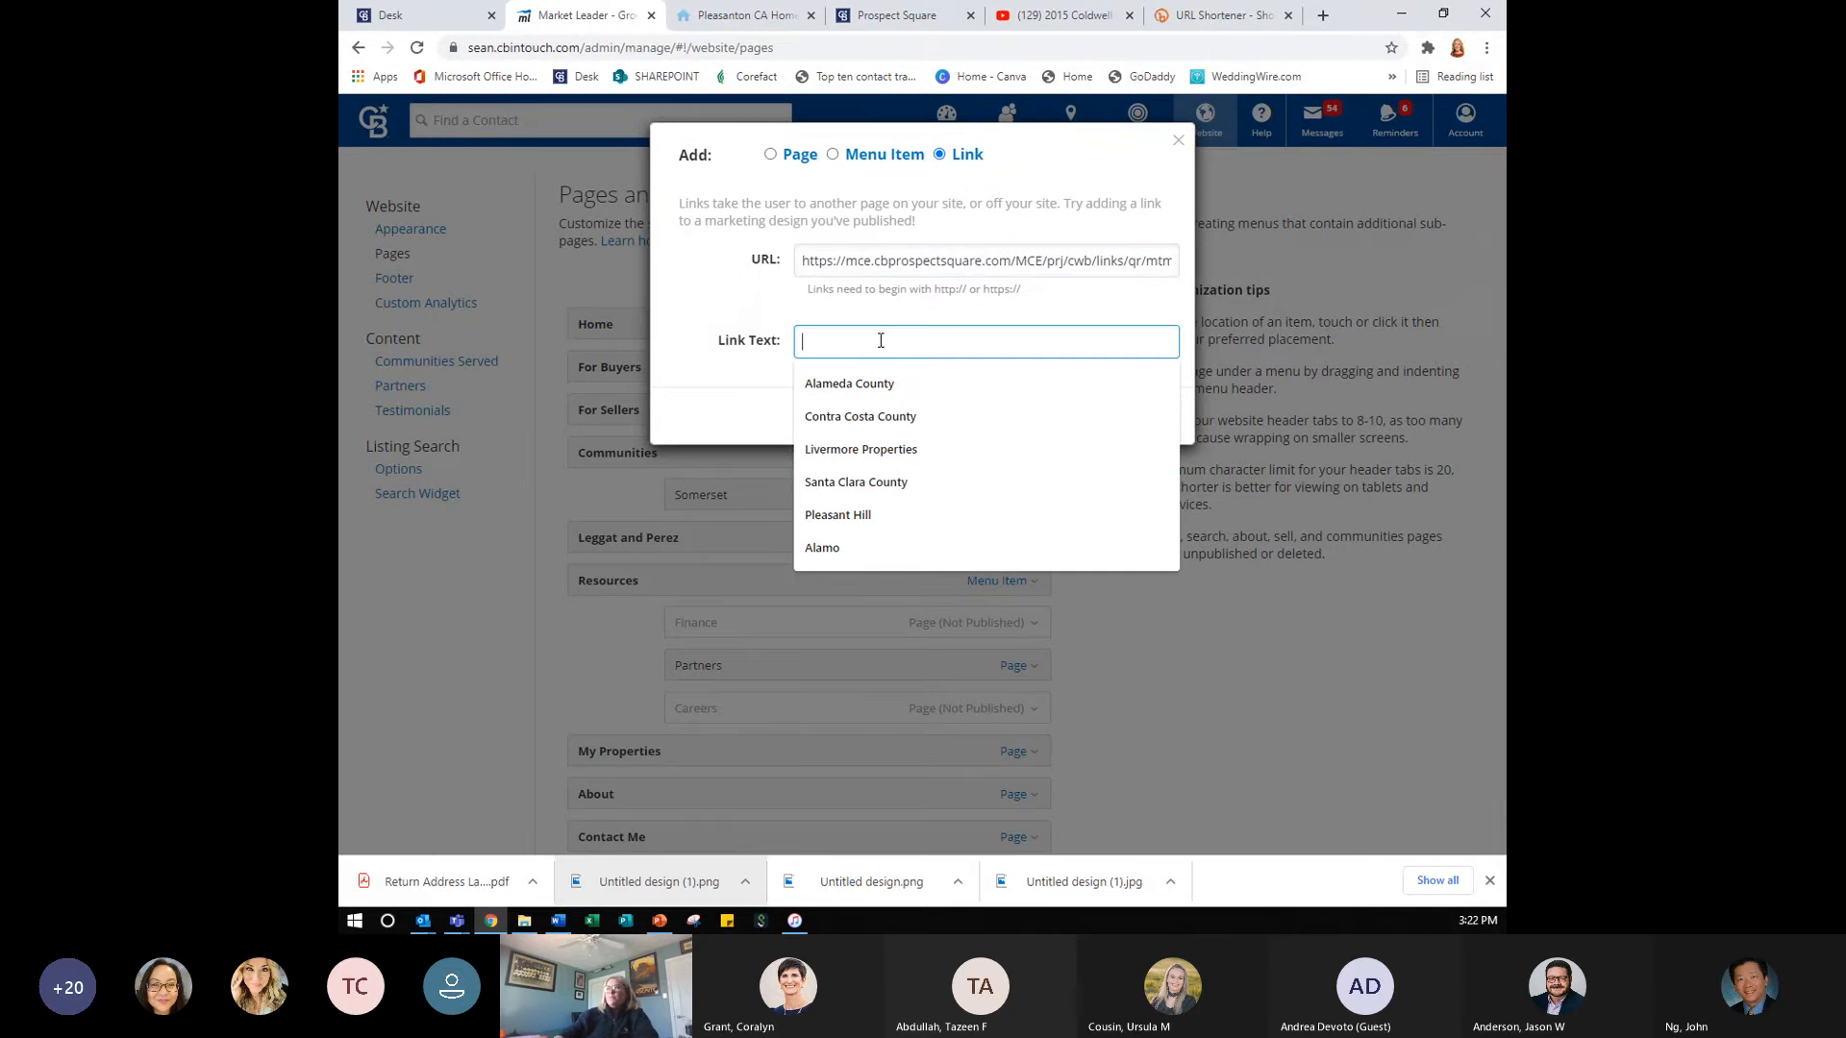
click(909, 19)
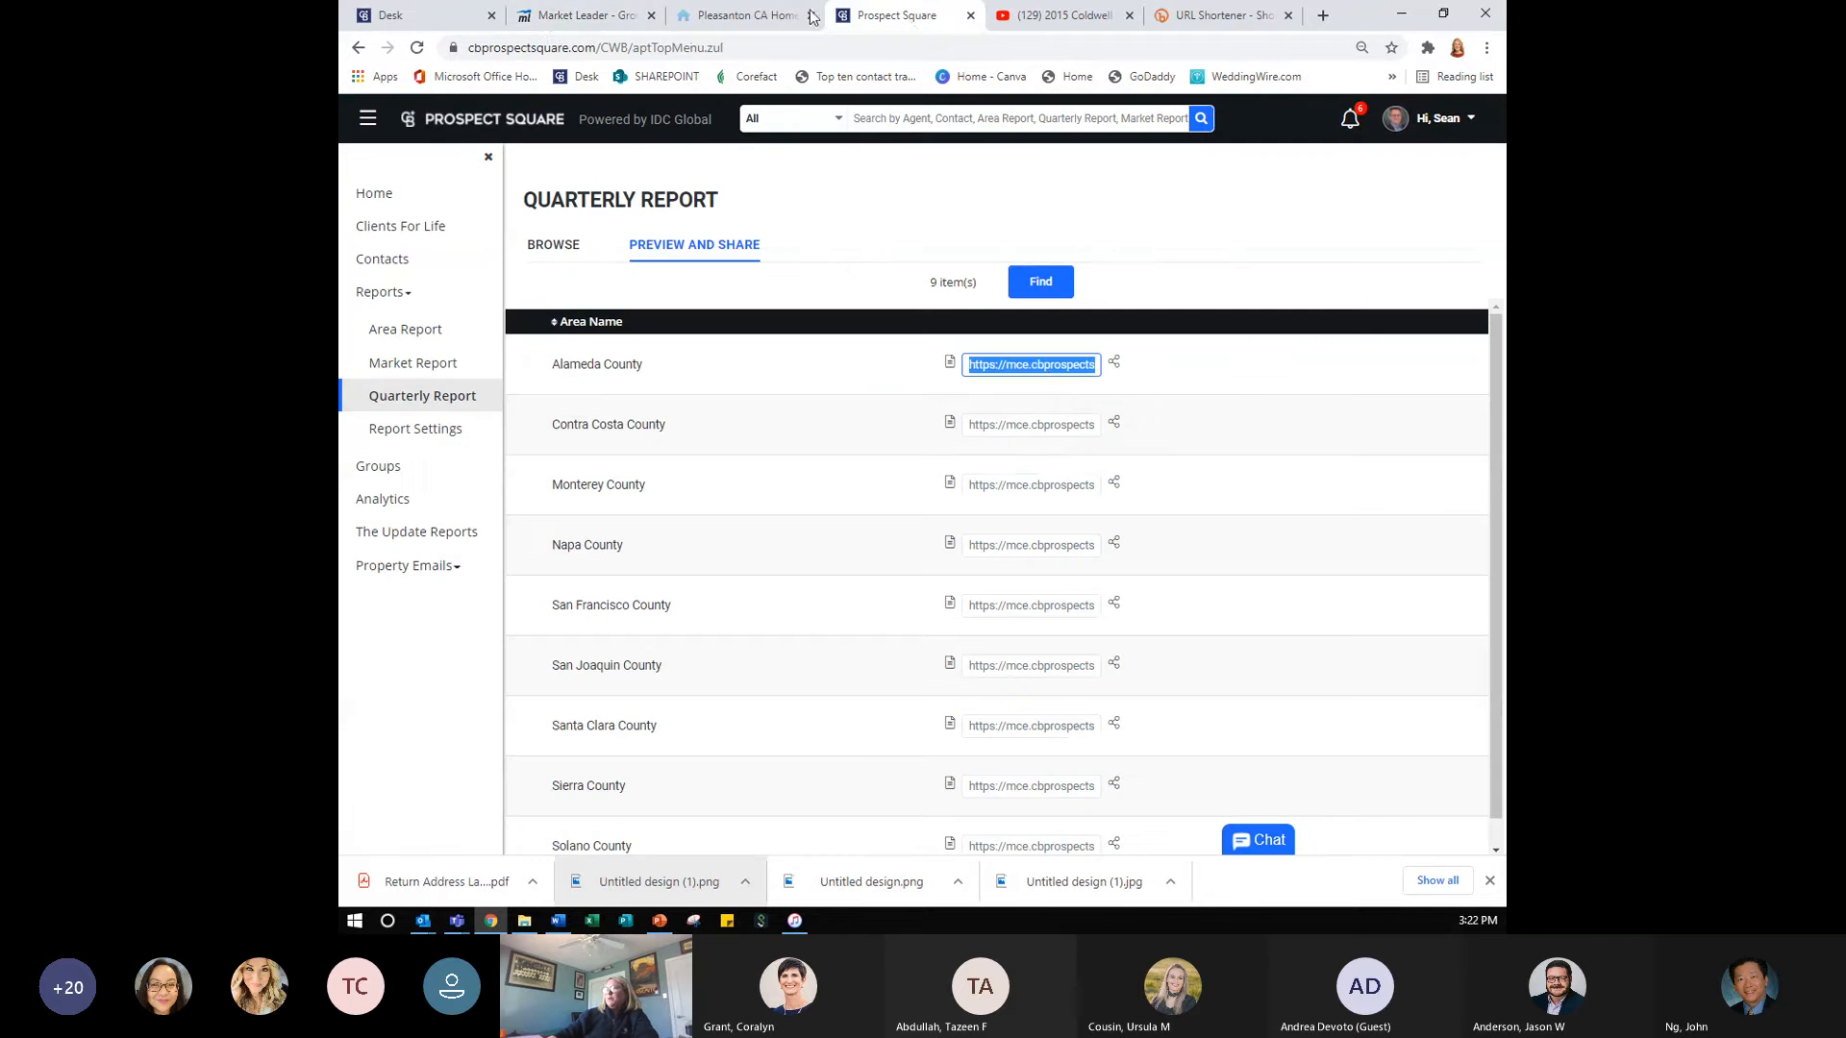
click(581, 15)
click(865, 347)
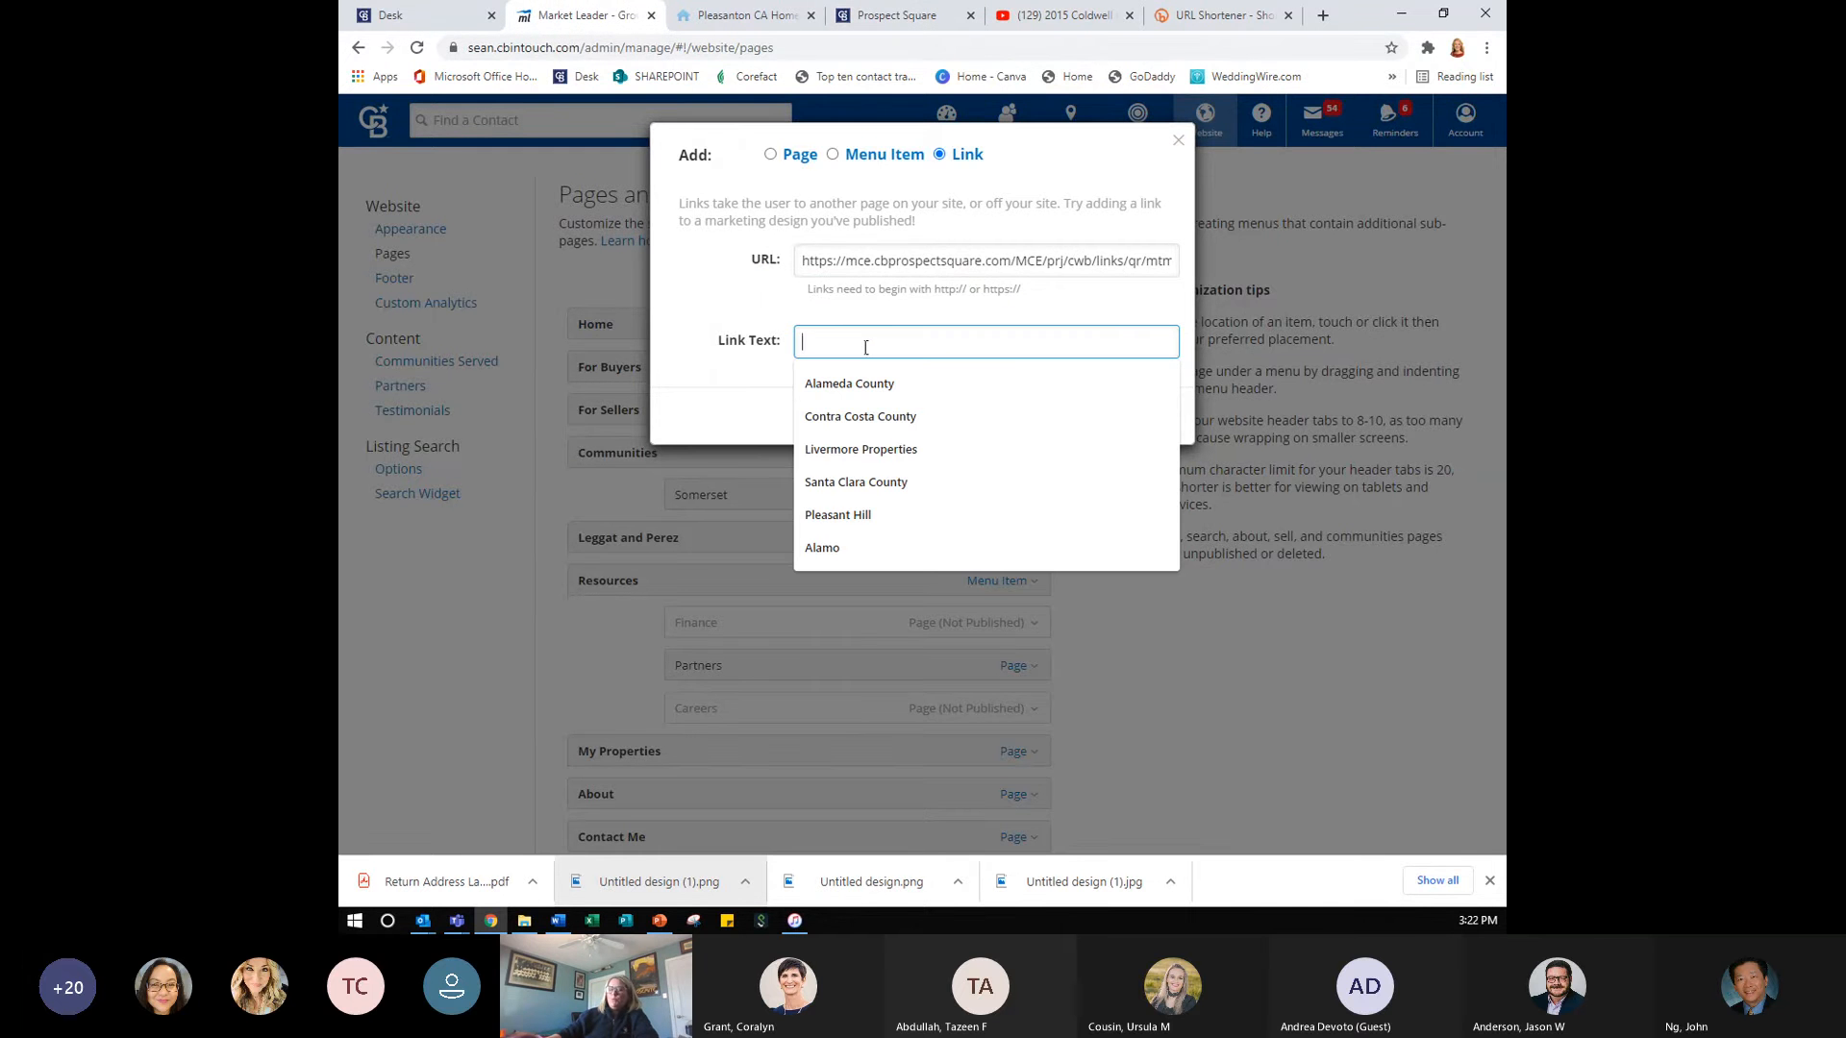
click(867, 382)
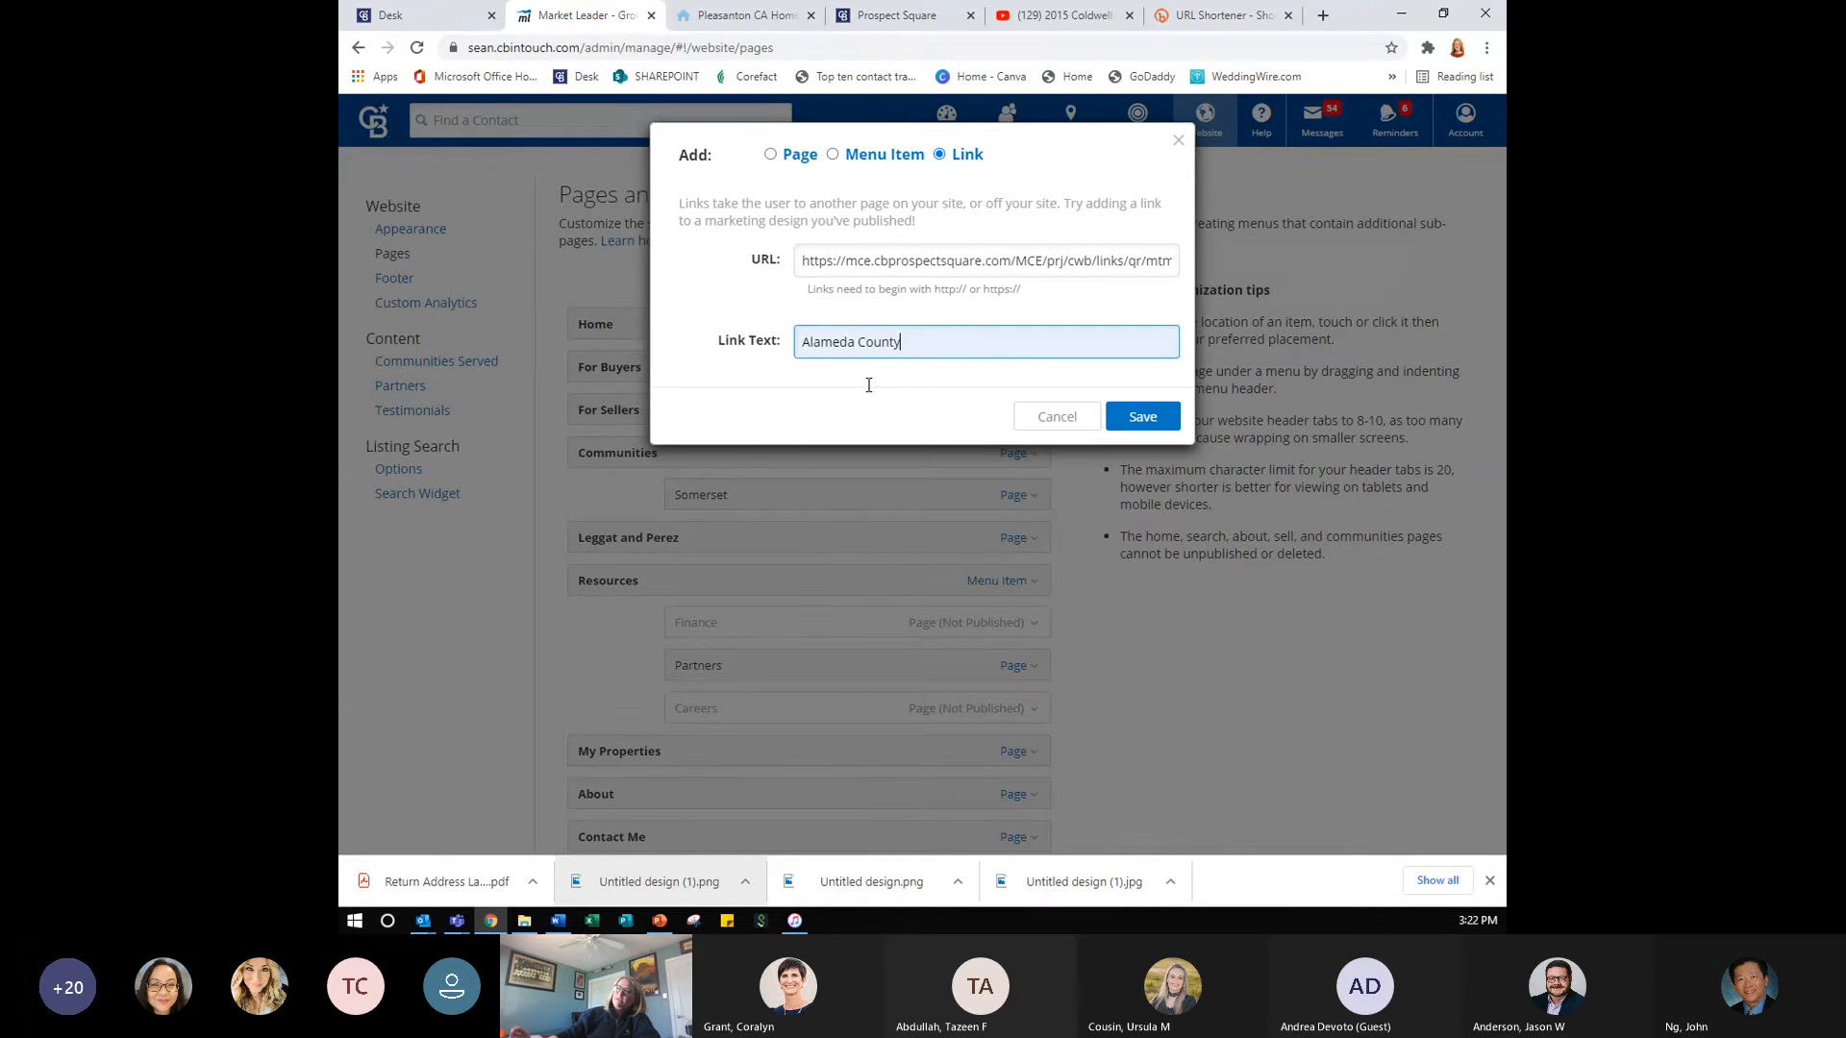
click(1143, 415)
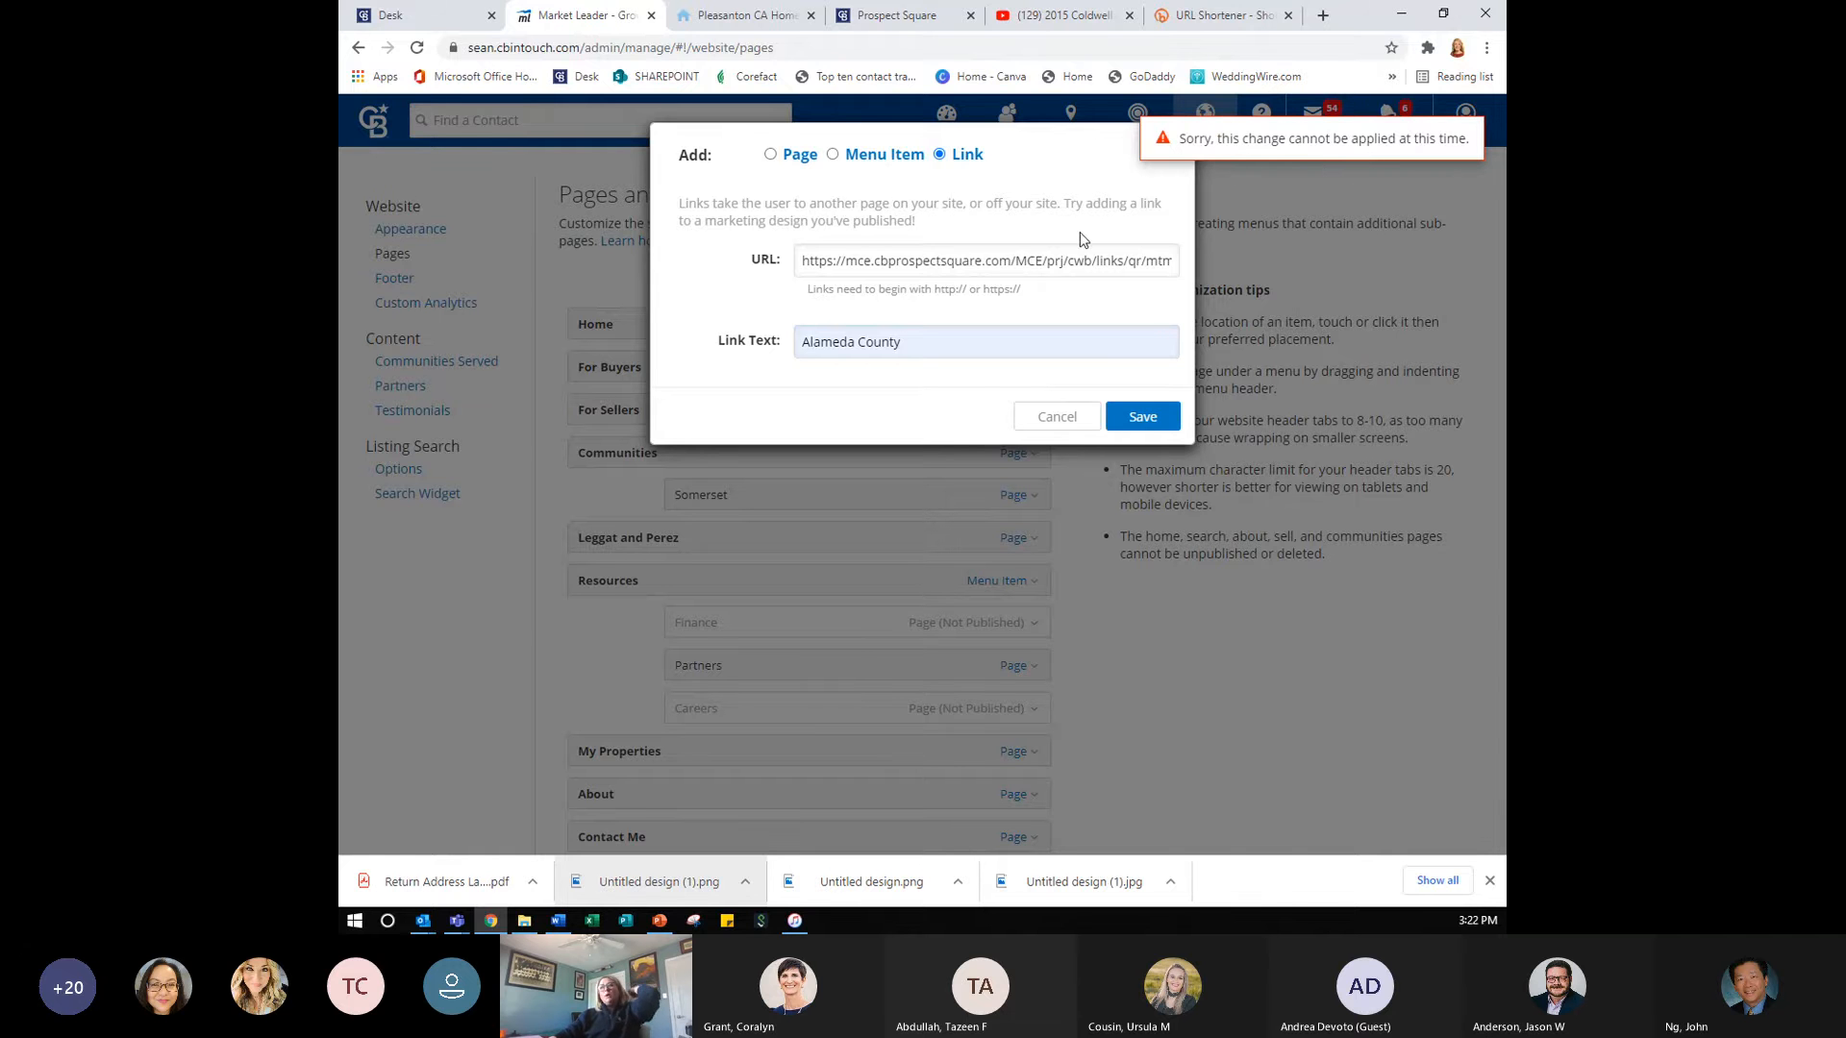
- Clear the long Prospect Square address from the new link's URL
click(1000, 266)
key(ctrl+a)
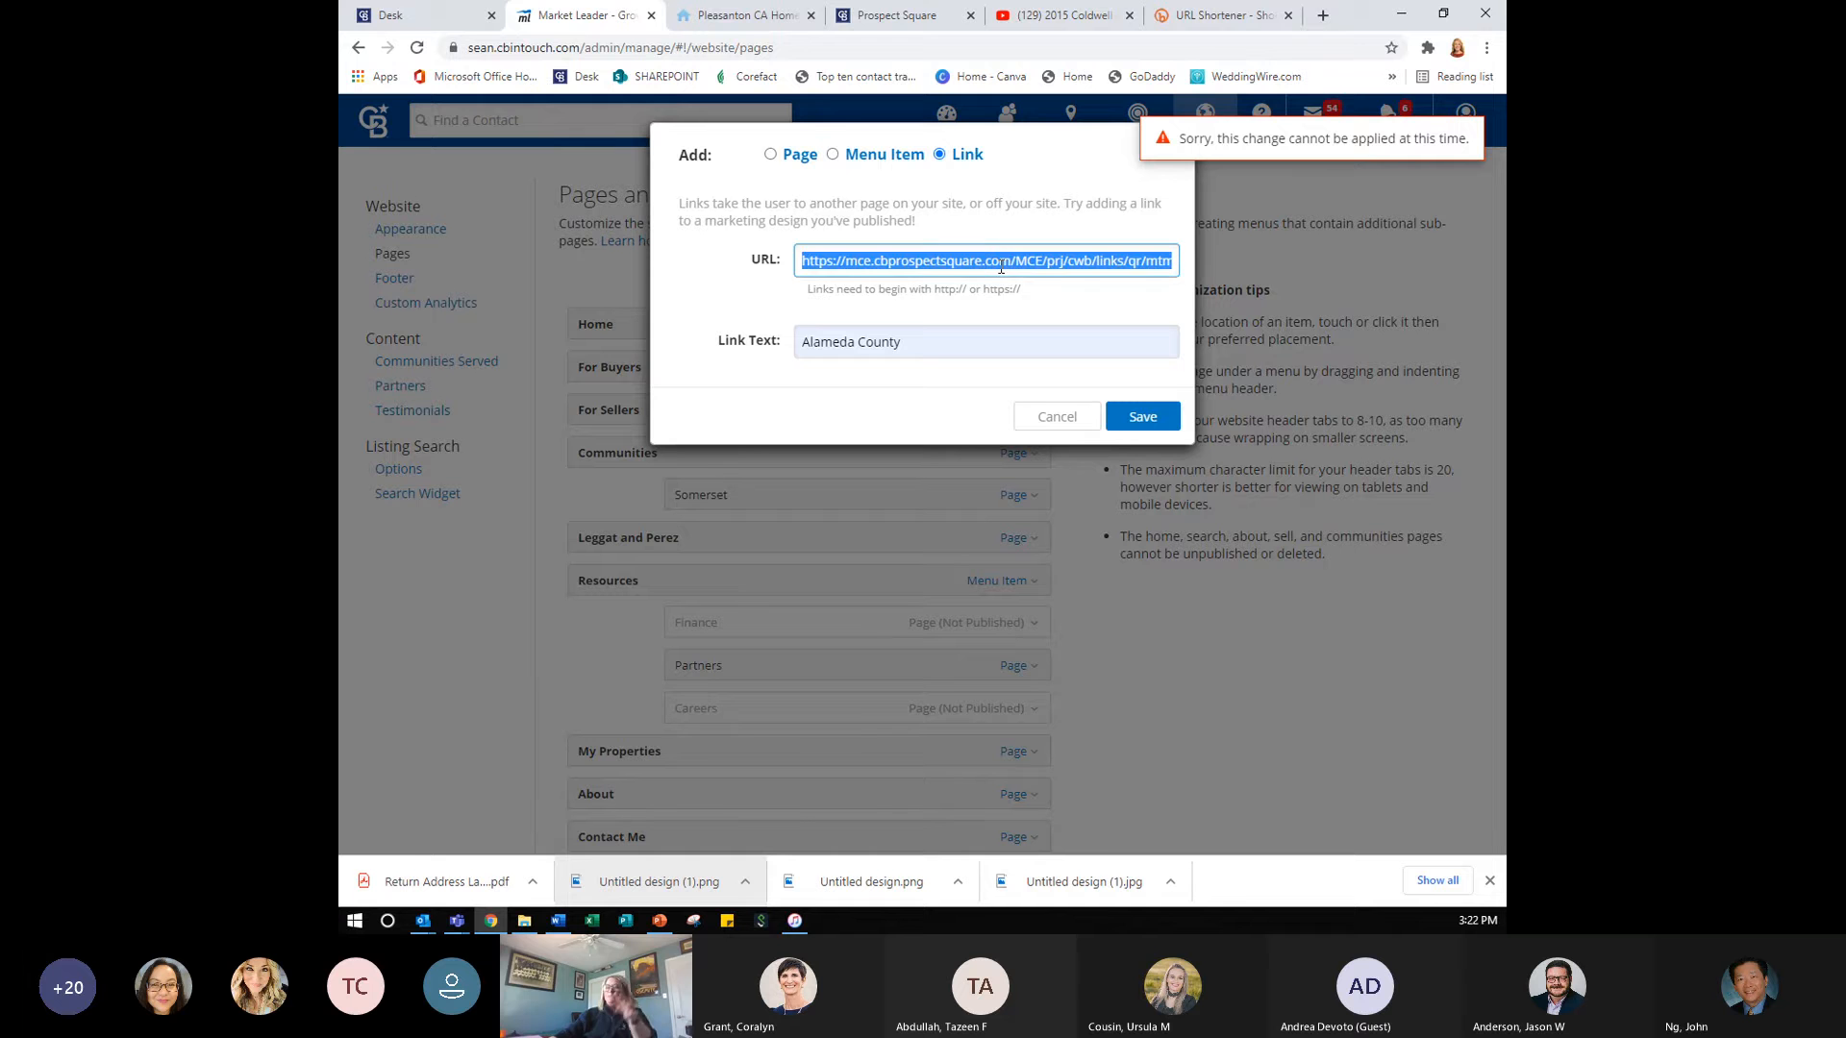
key(BackSpace)
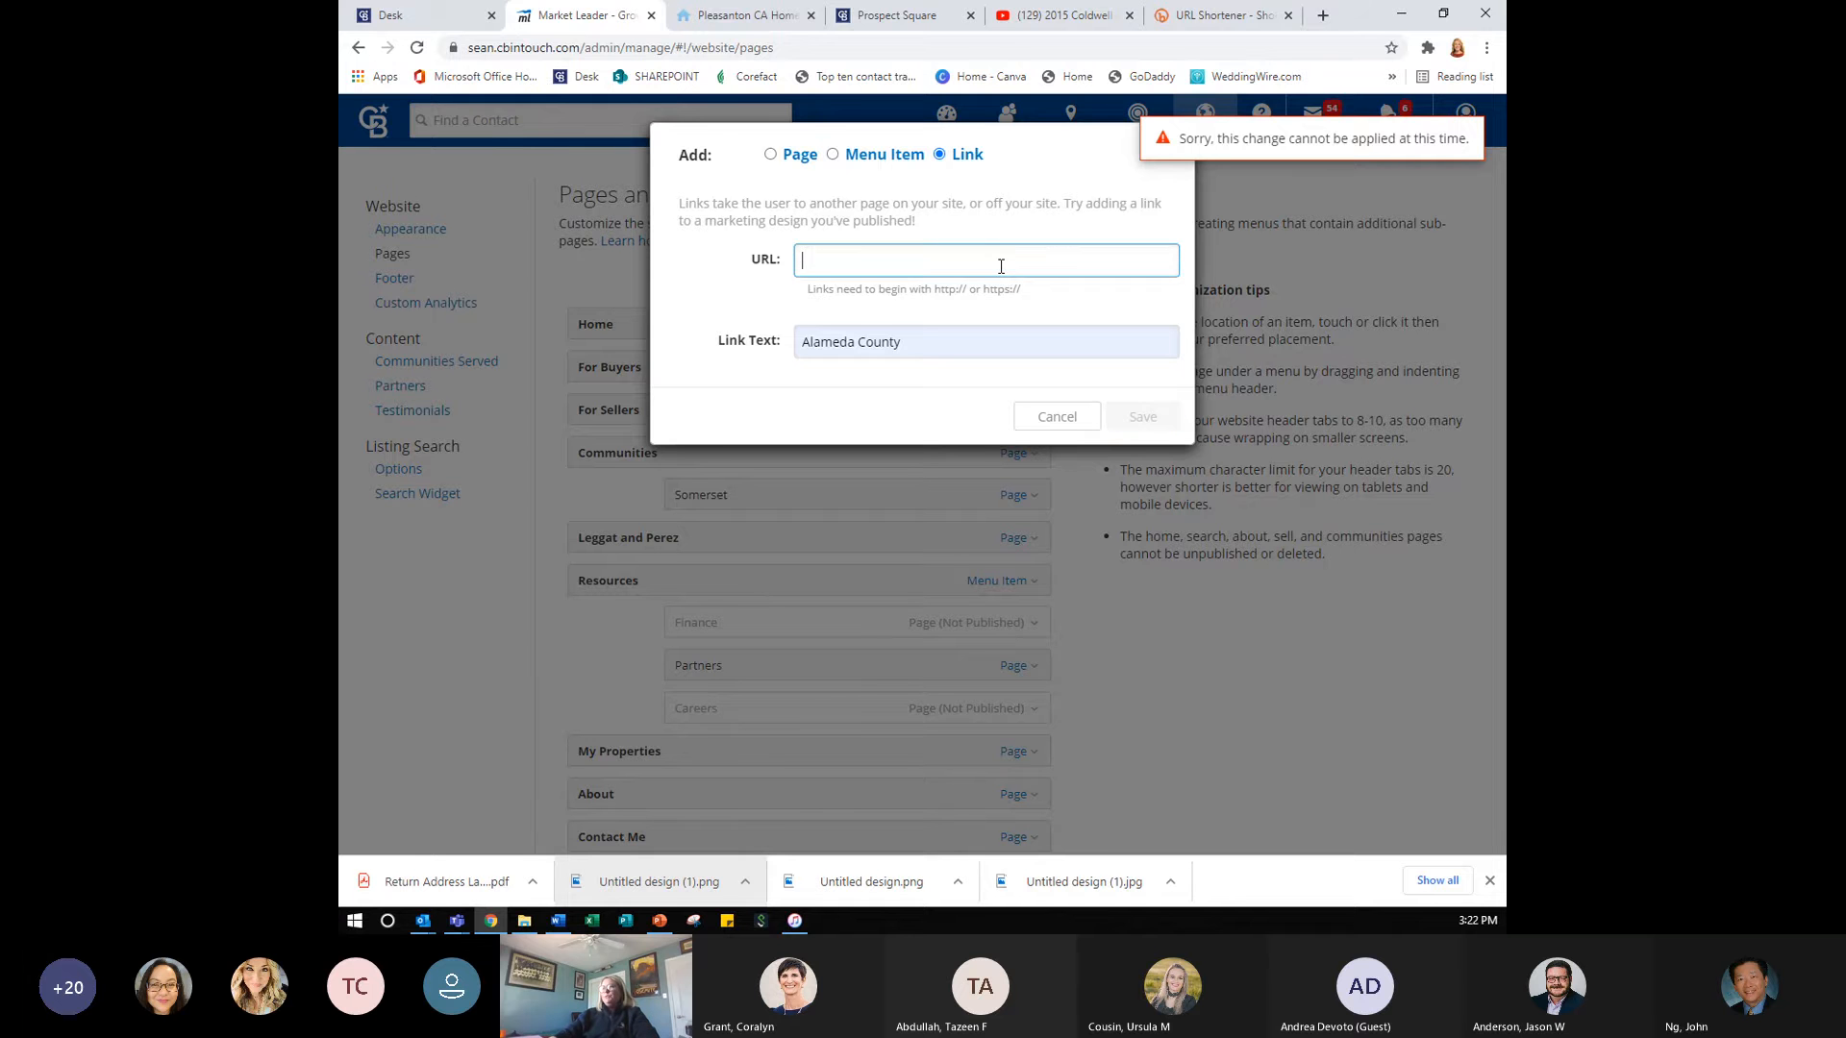
- Switch to Bitly, shorten the copied Alameda County report URL and copy the resulting short link
click(1180, 21)
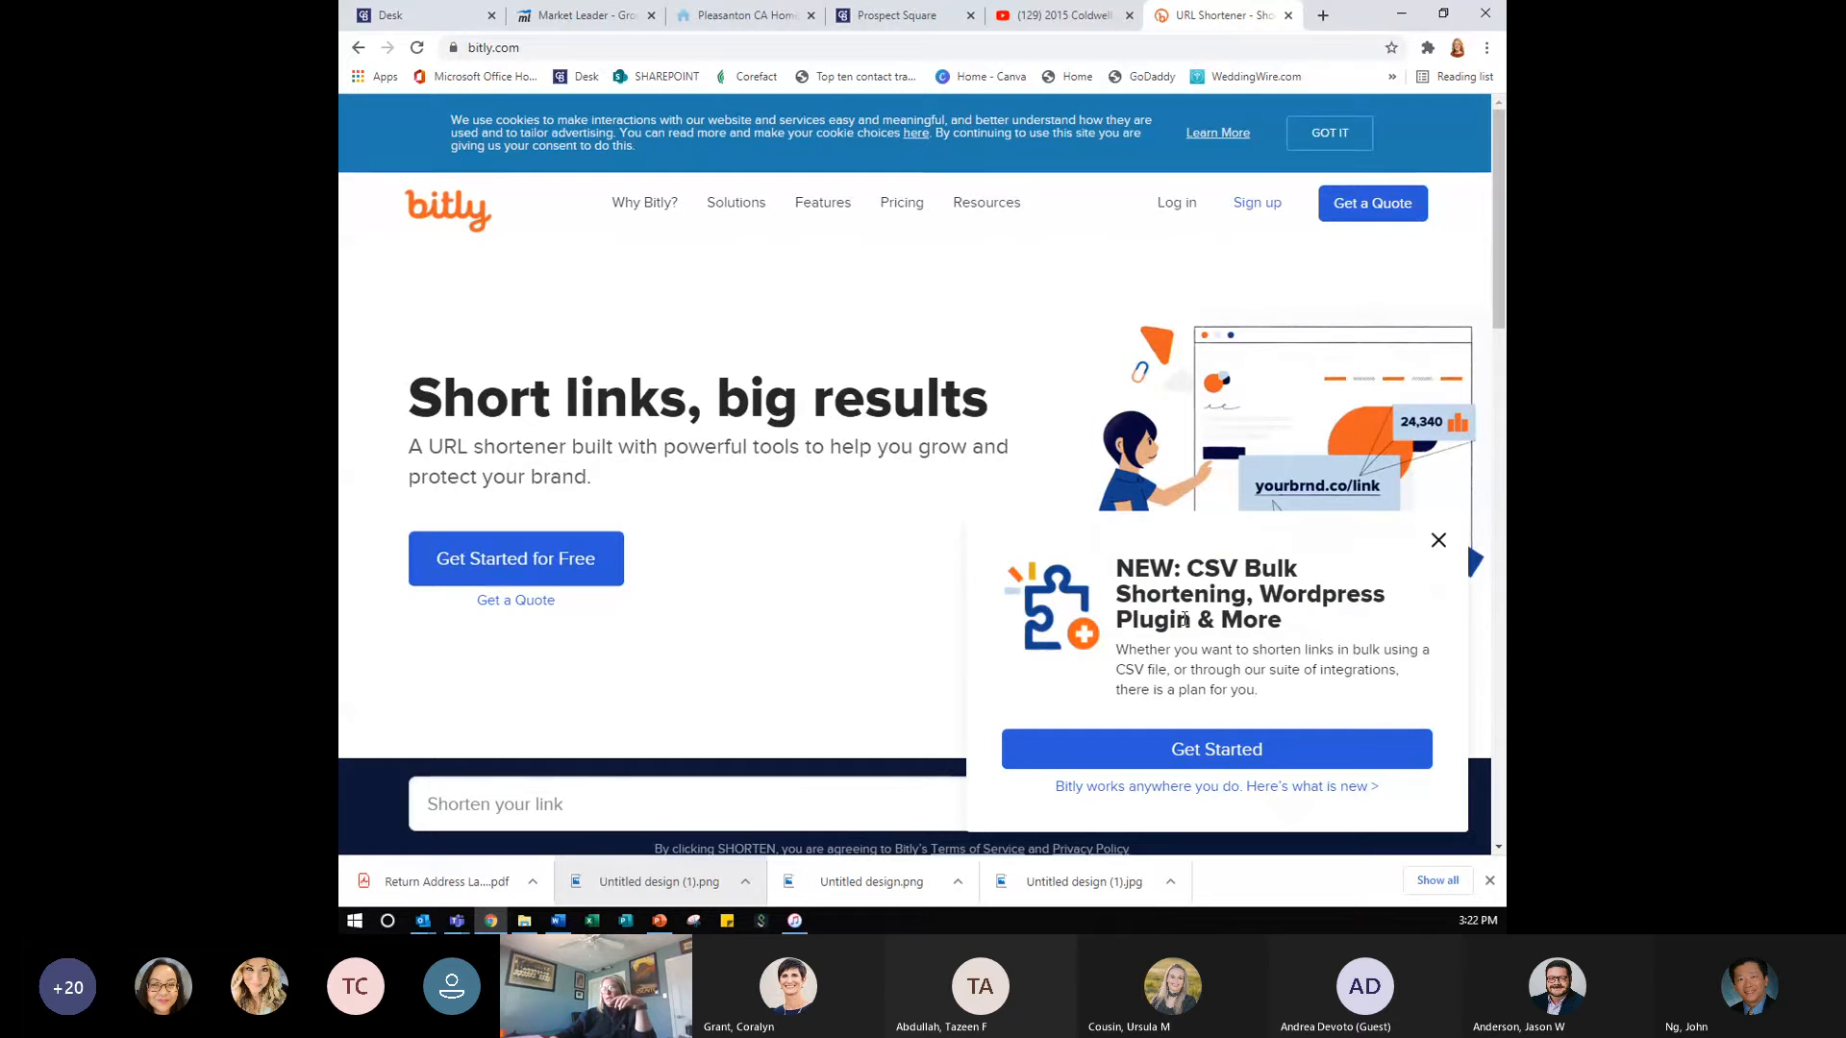
click(1439, 541)
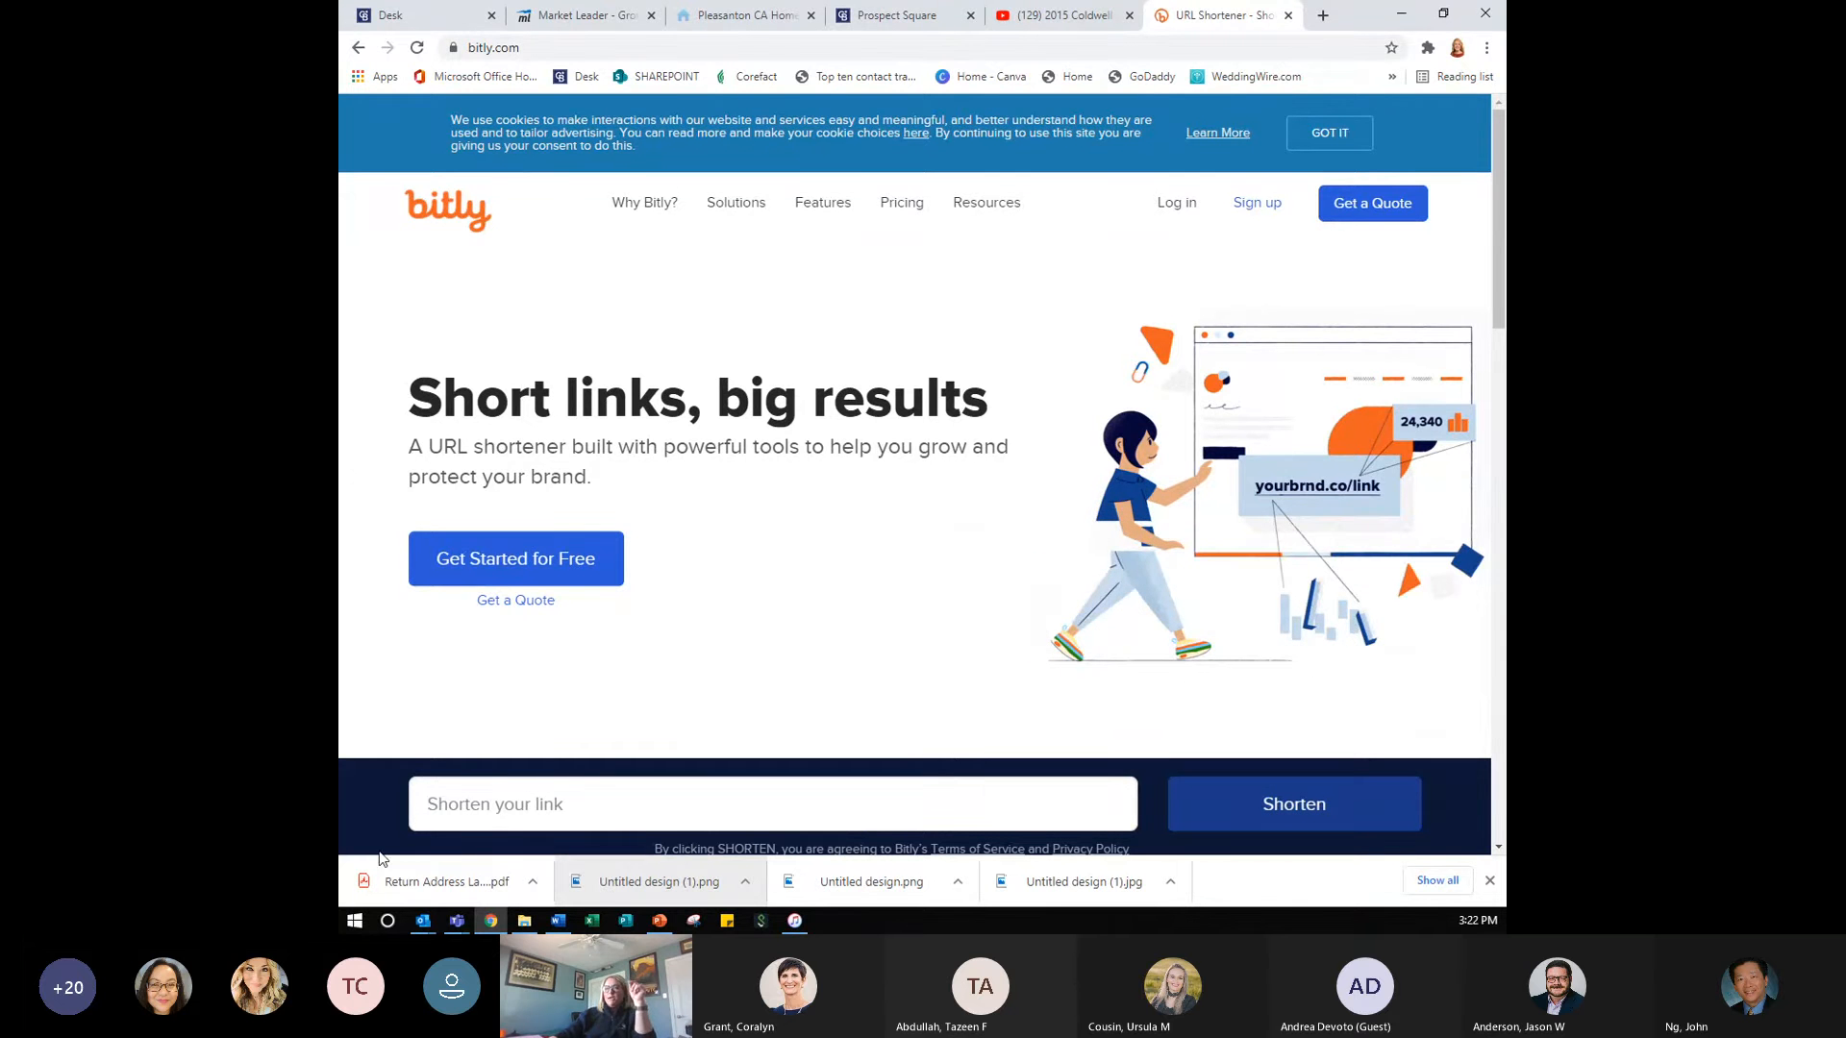
click(563, 801)
key(ctrl+v)
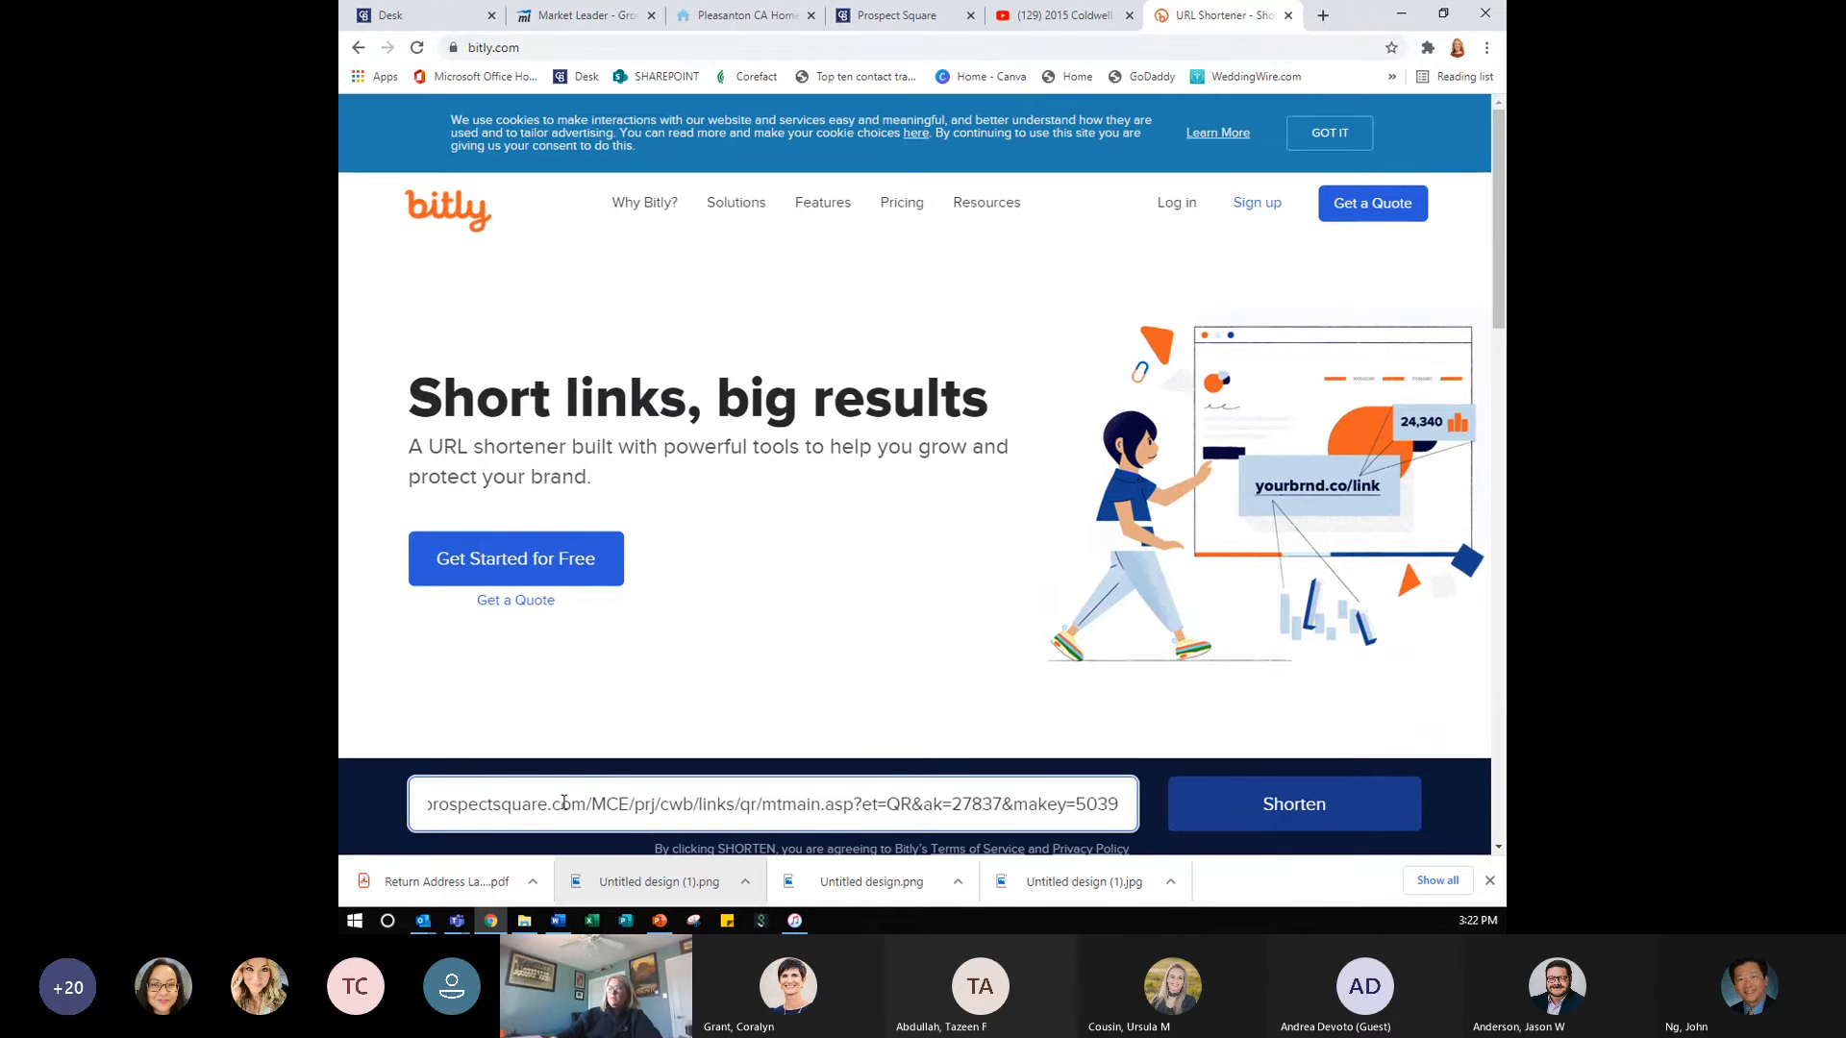
click(1226, 805)
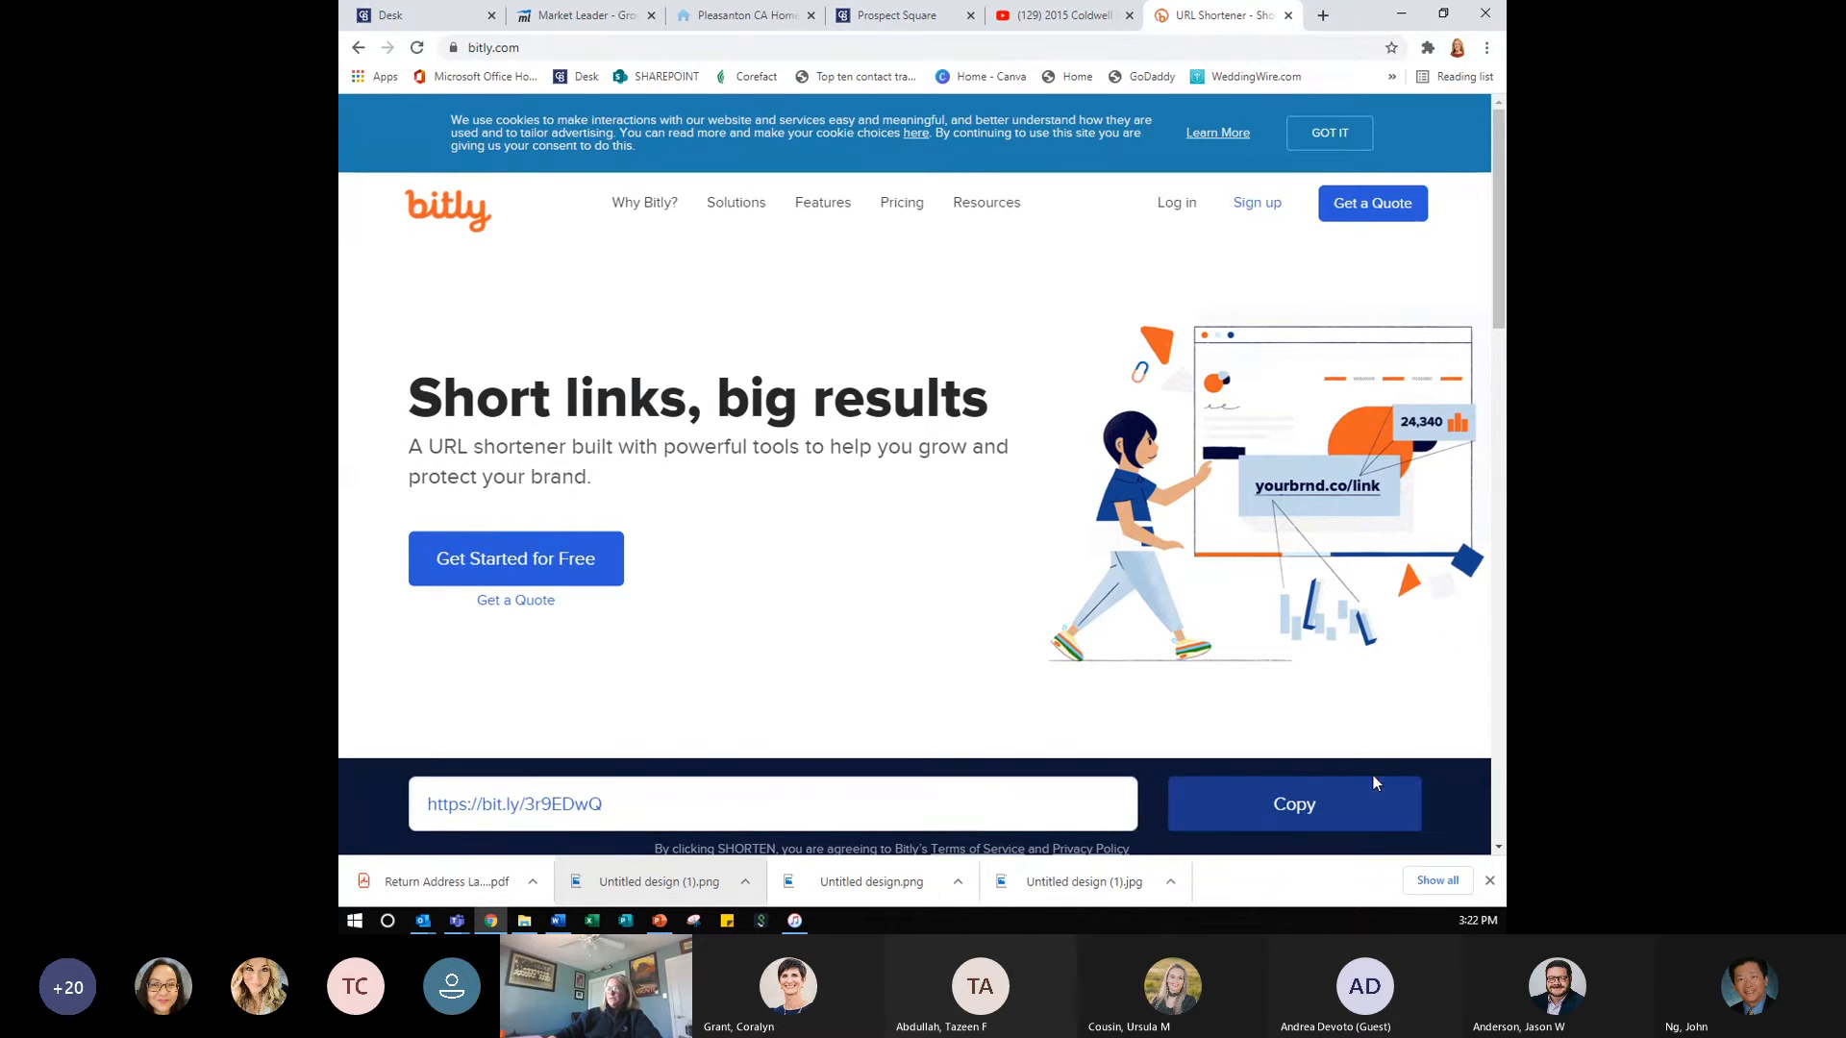
click(1327, 804)
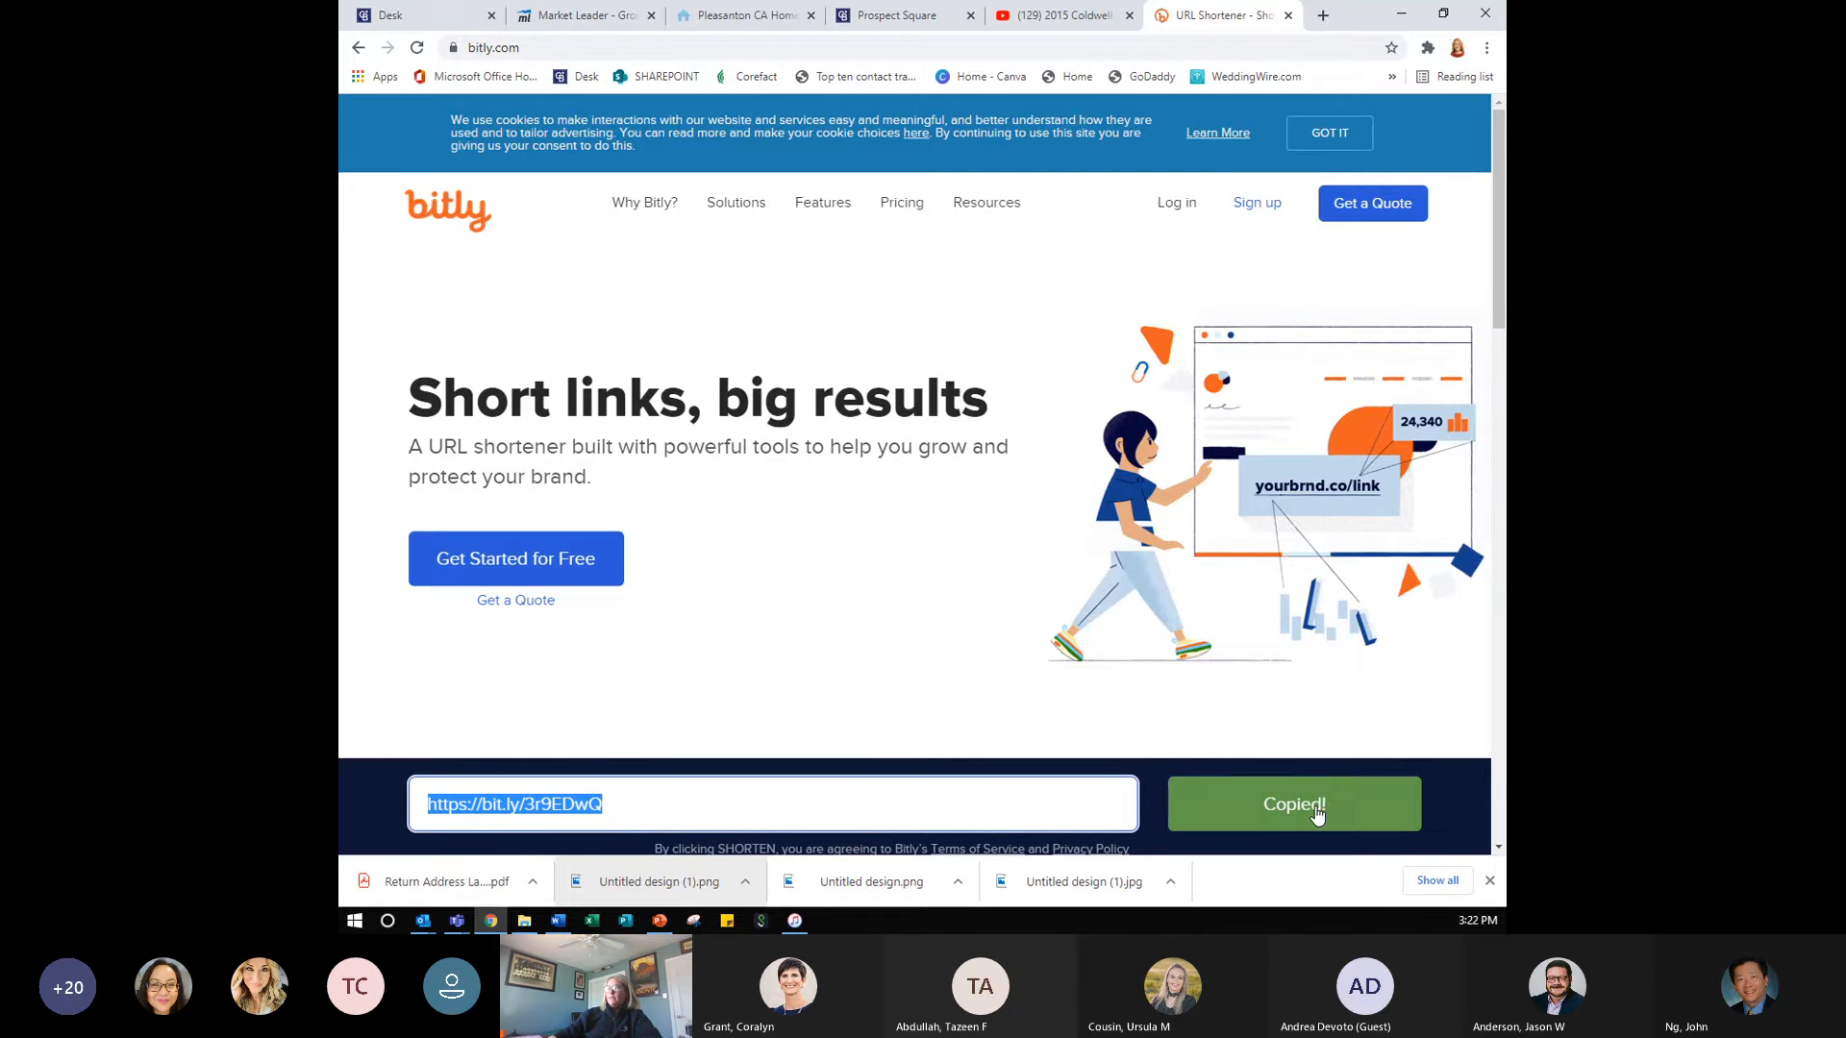
click(593, 9)
click(865, 259)
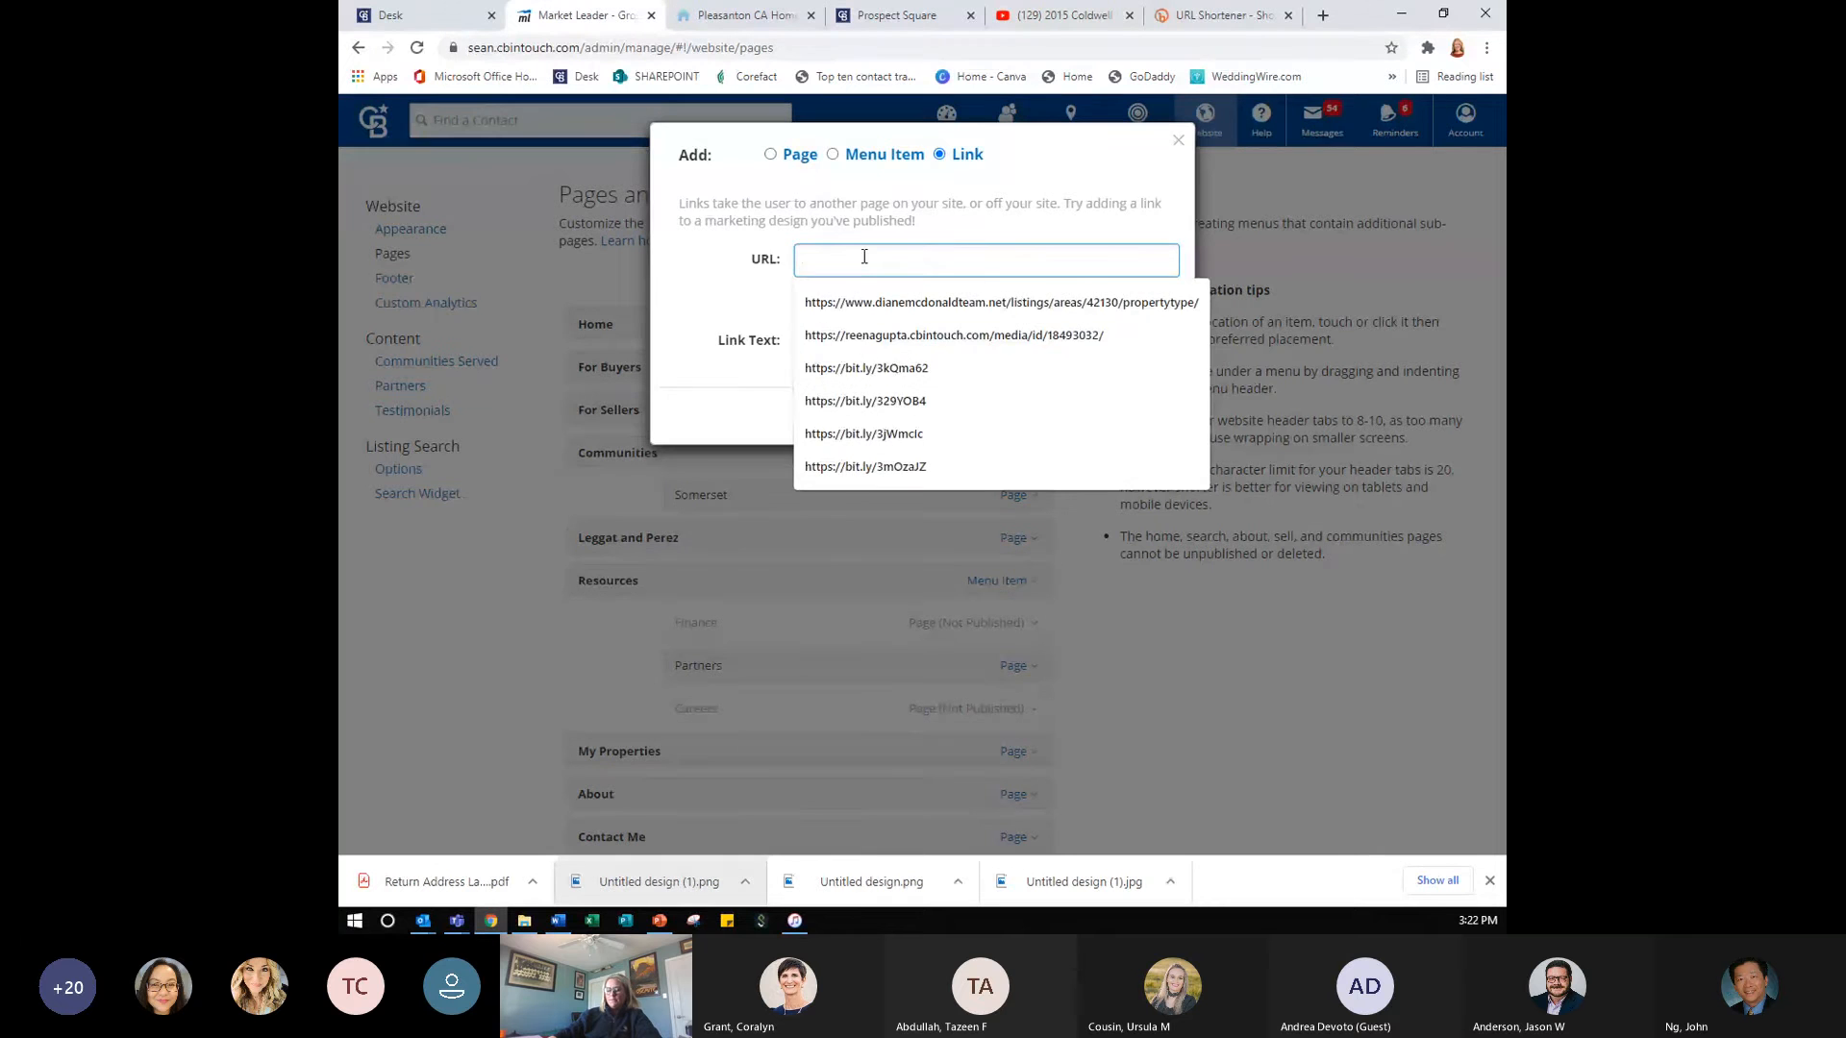
key(ctrl+v)
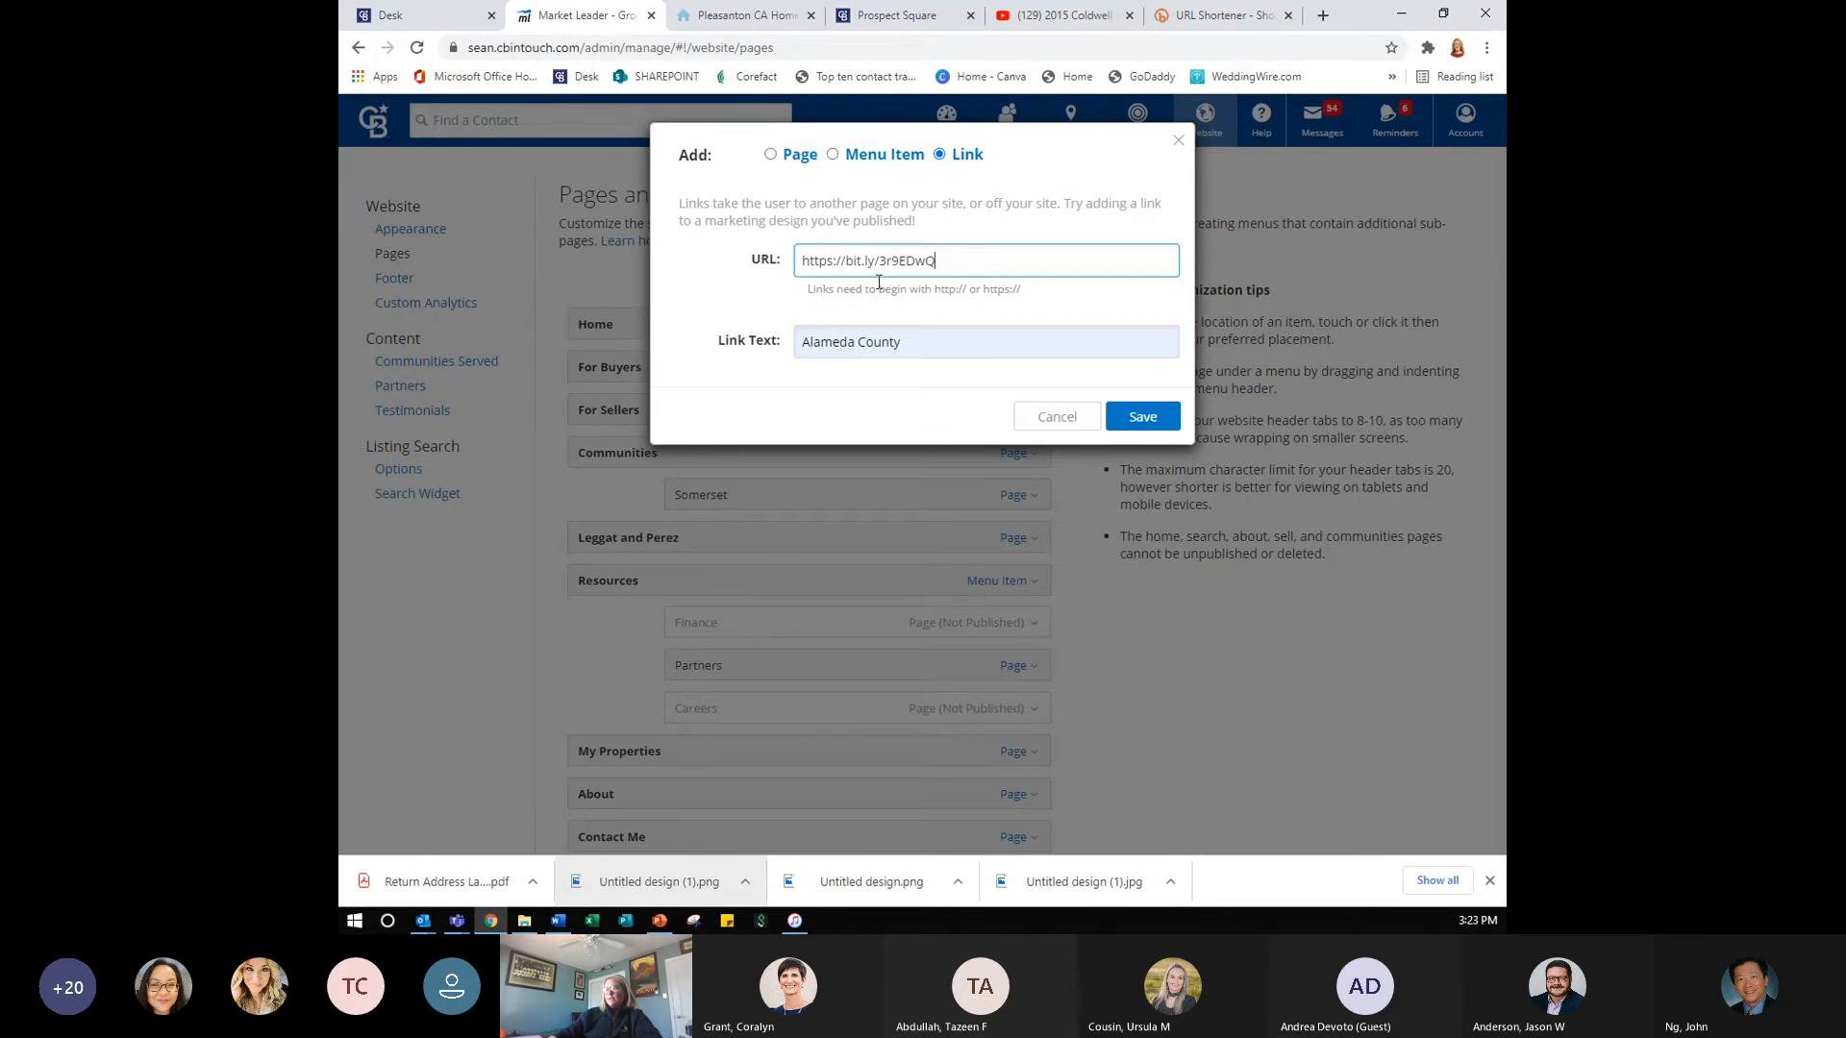
click(1144, 418)
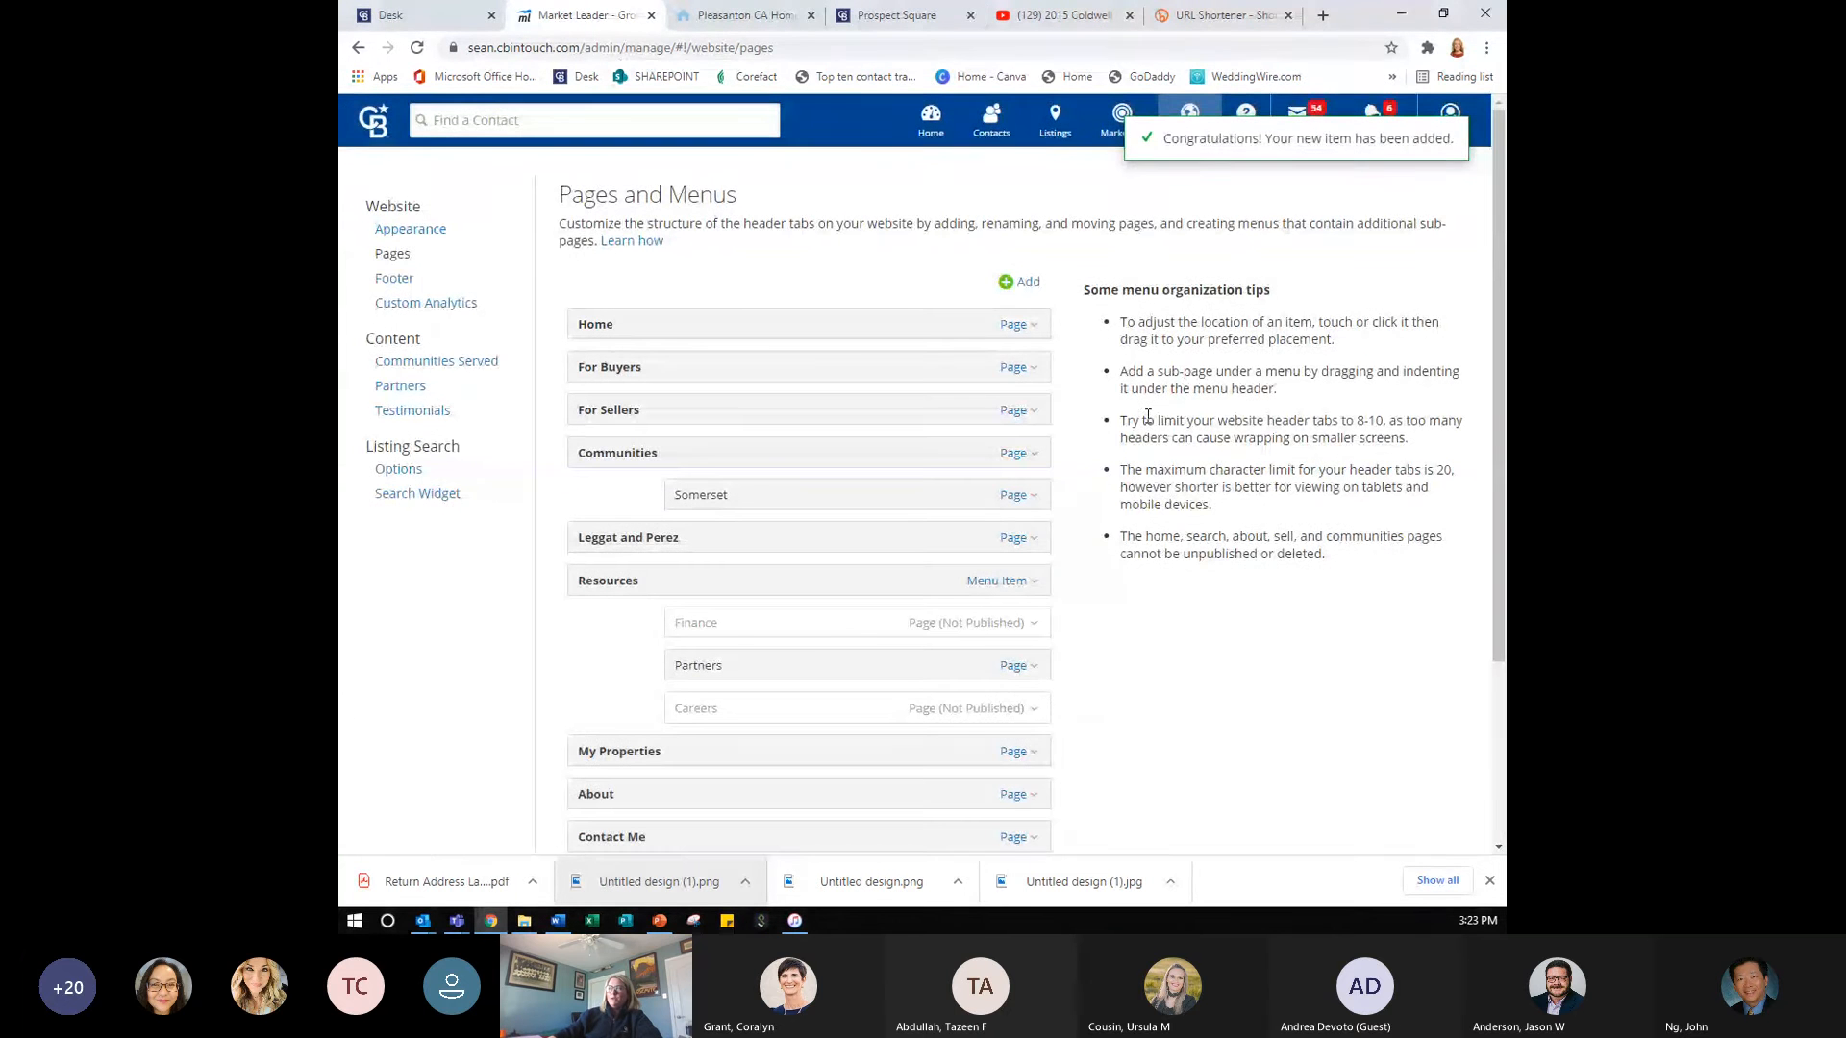
scroll(1102, 663, down, 3)
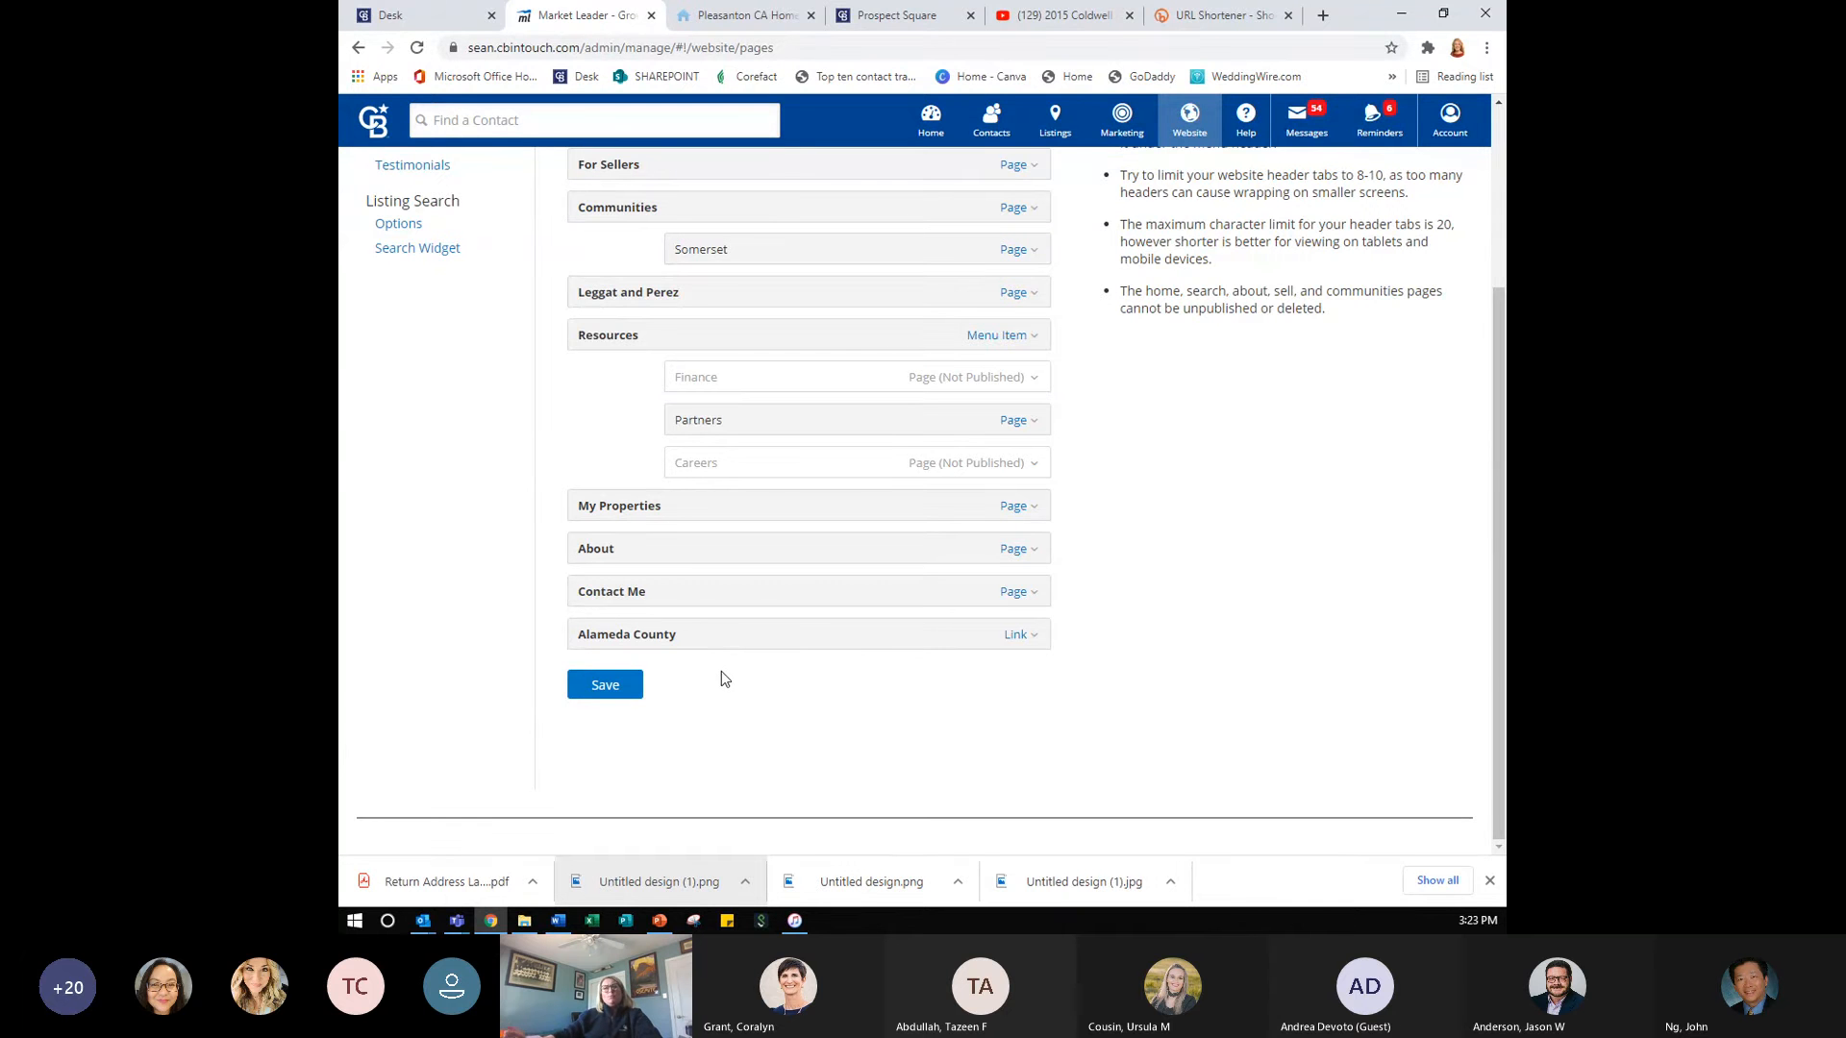
scroll(726, 688, up, 3)
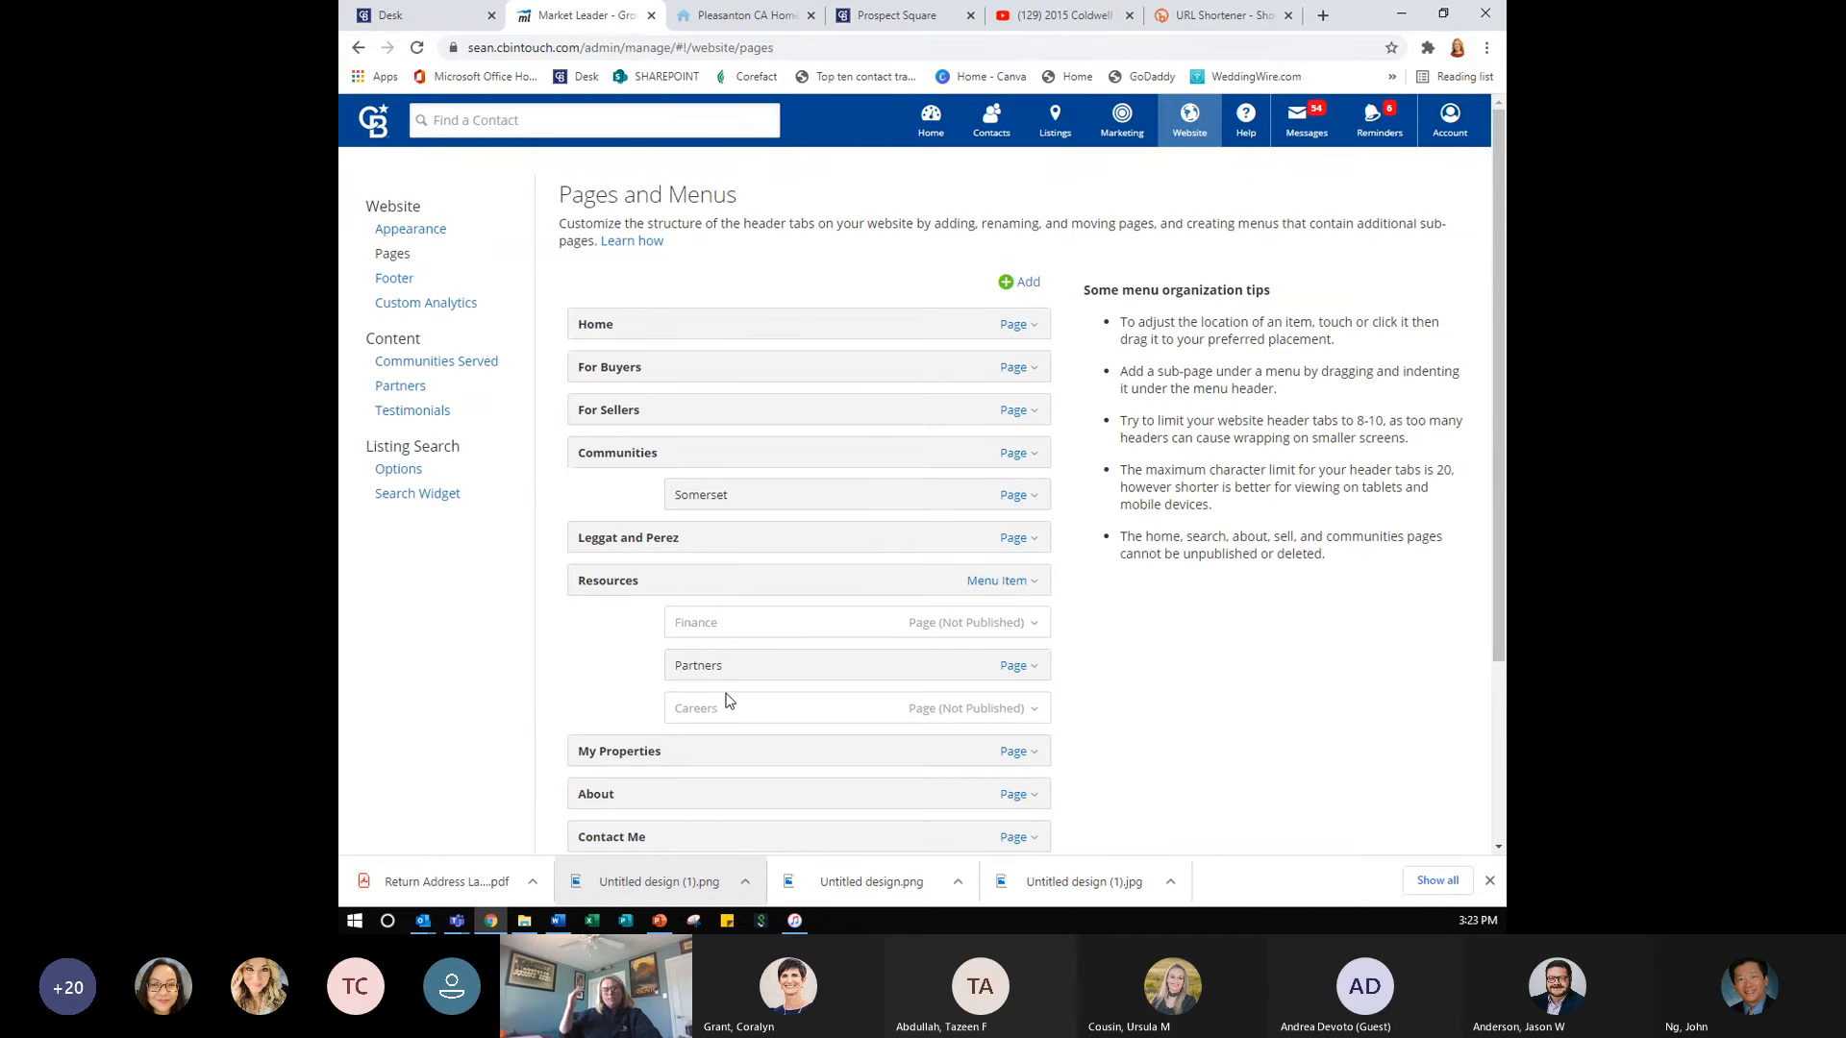
- Add a menu item named Real Estate Reports to the website menu and save it
click(1010, 282)
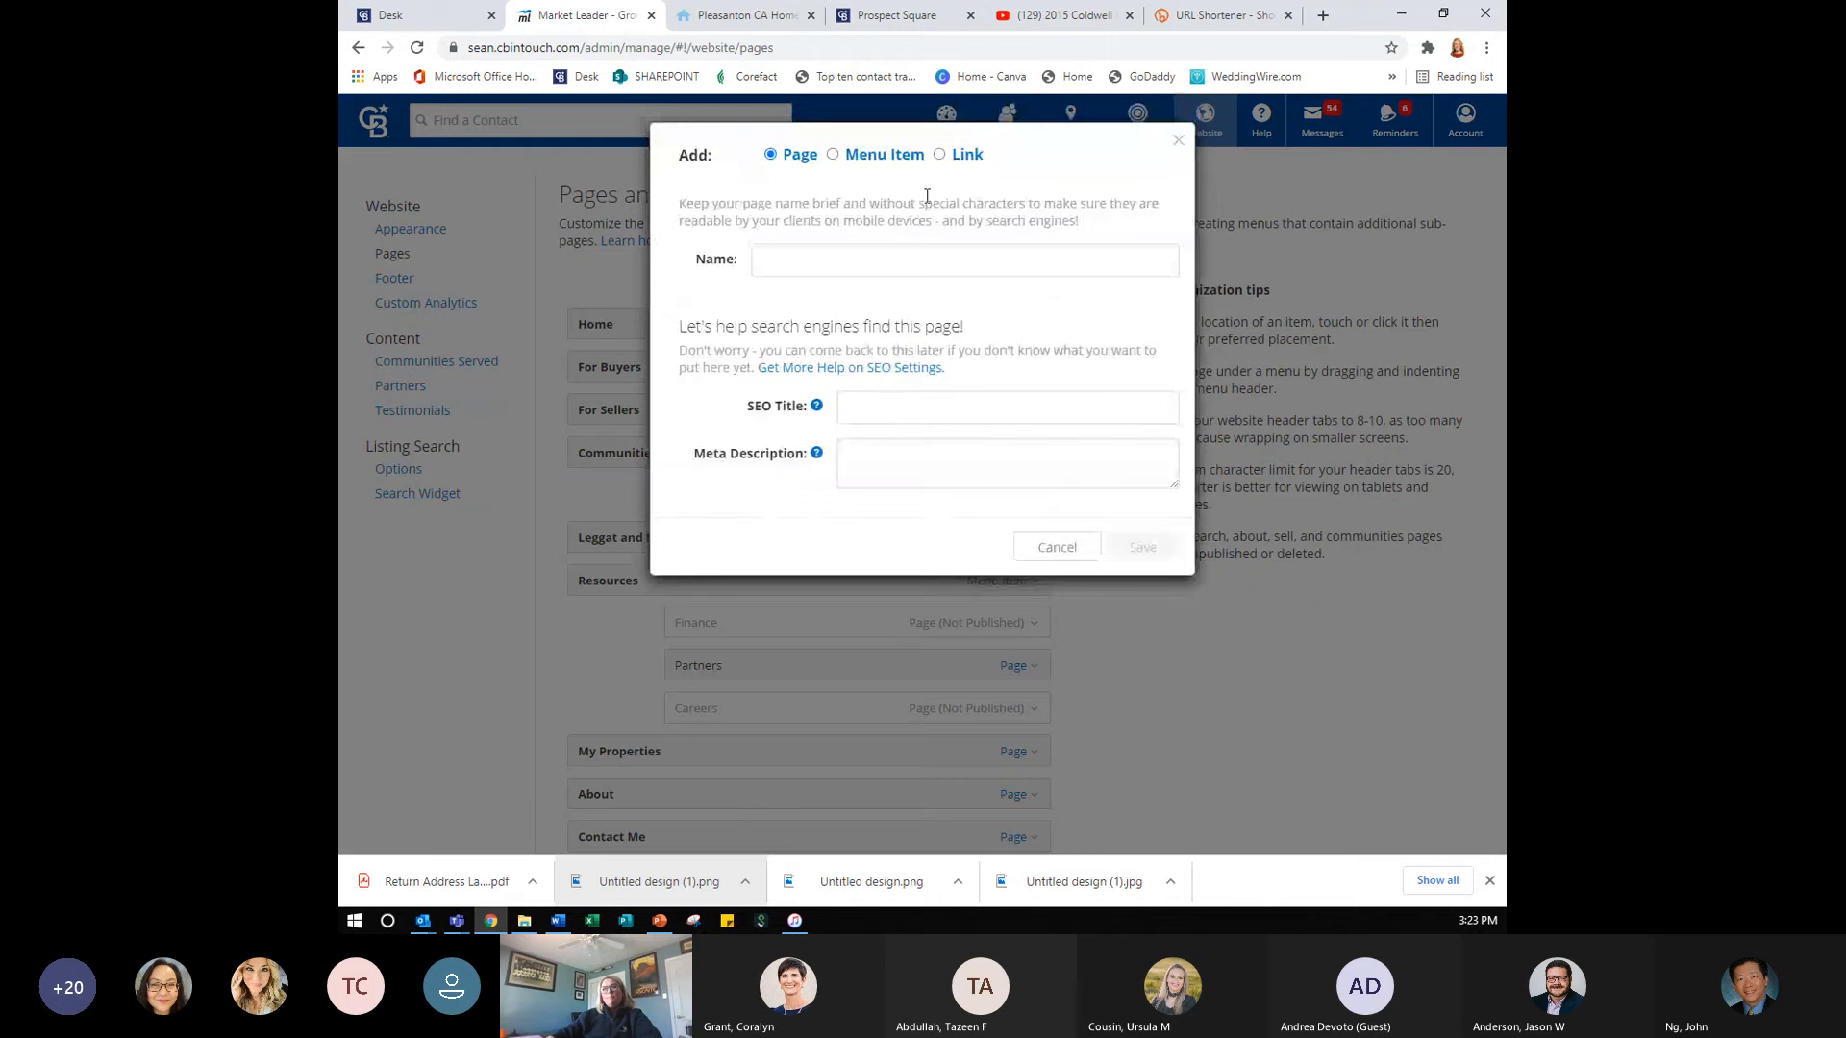
click(849, 155)
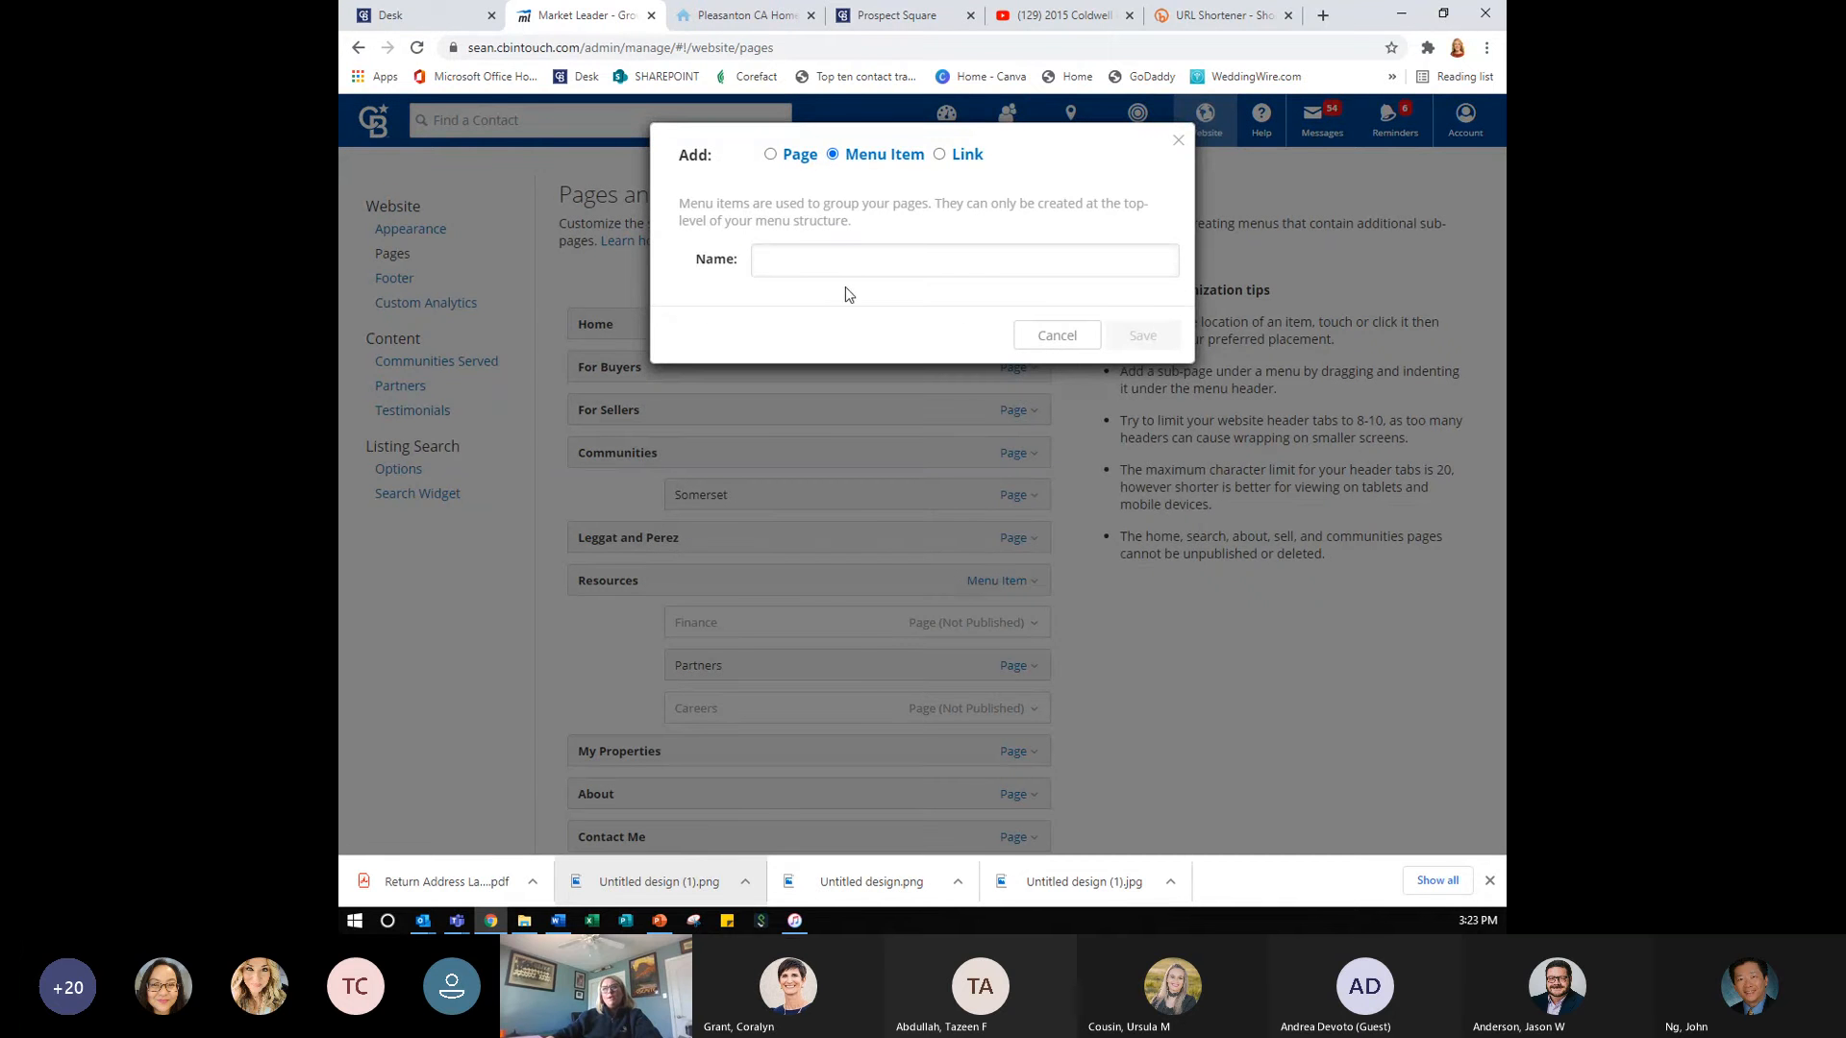
click(842, 253)
key(Down)
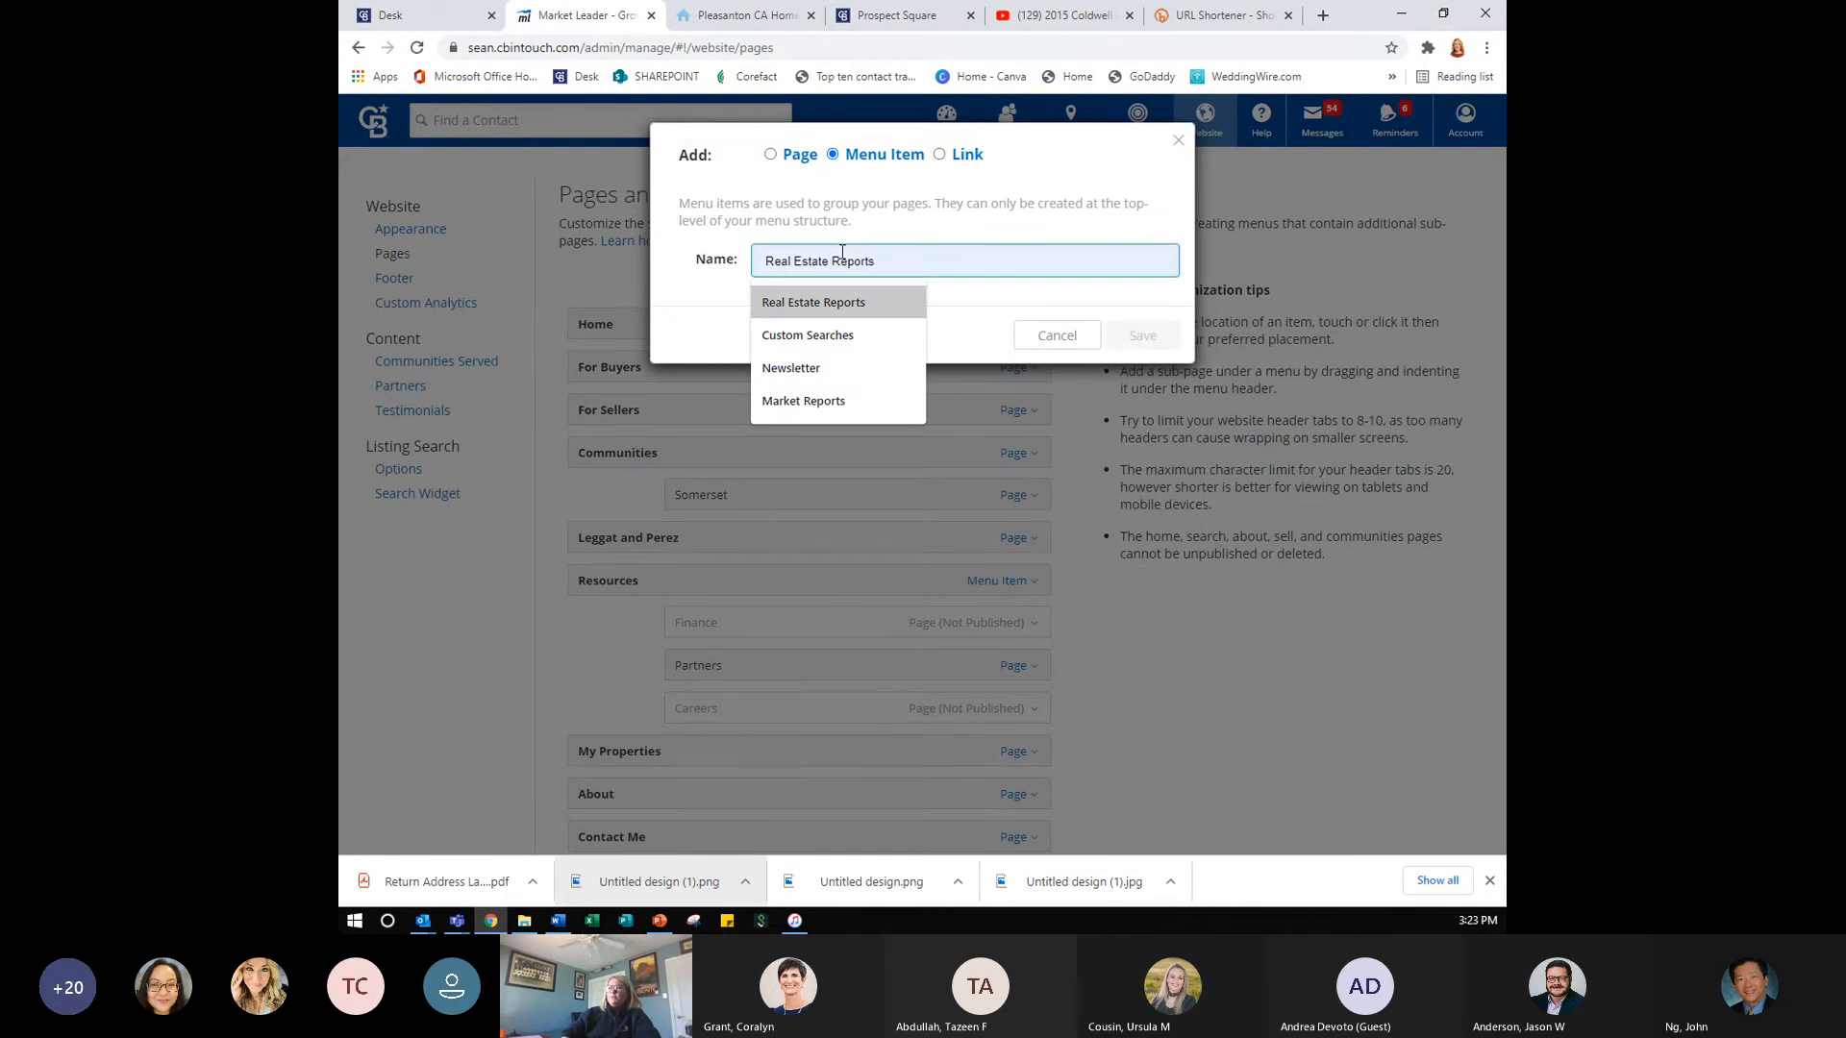
click(986, 298)
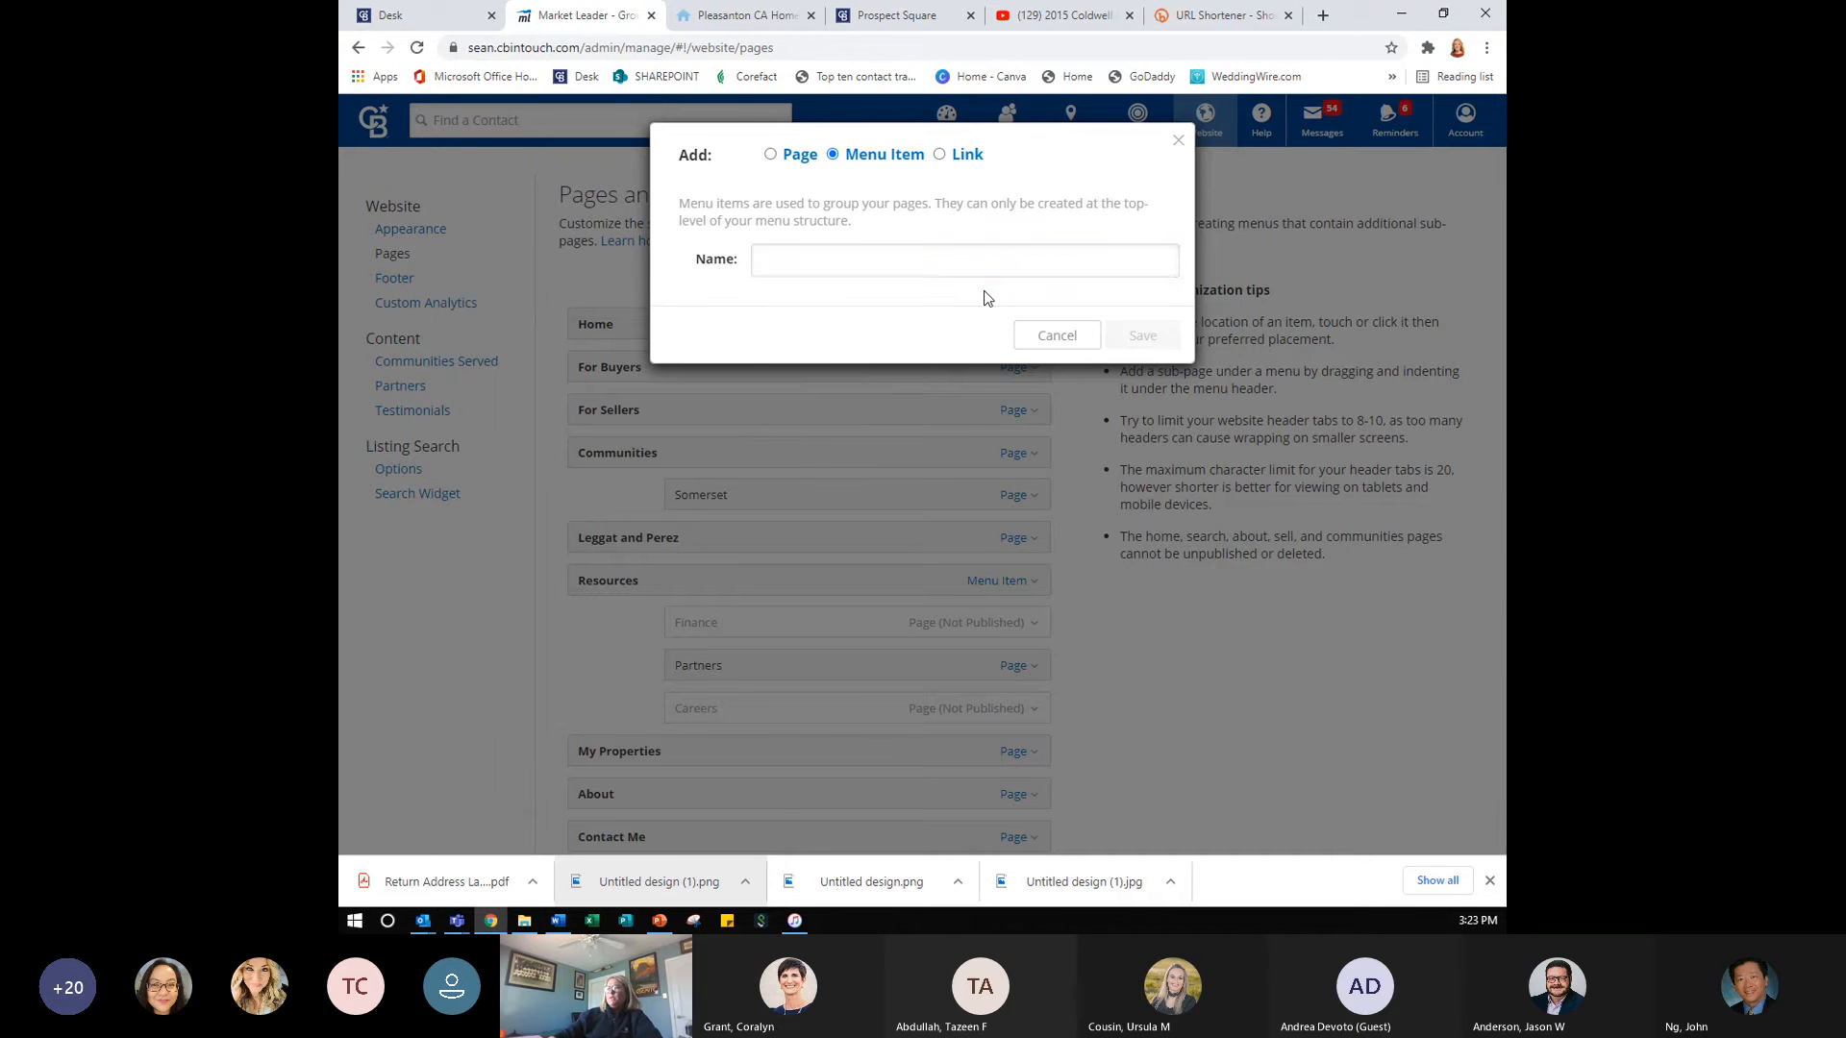
click(962, 264)
click(865, 293)
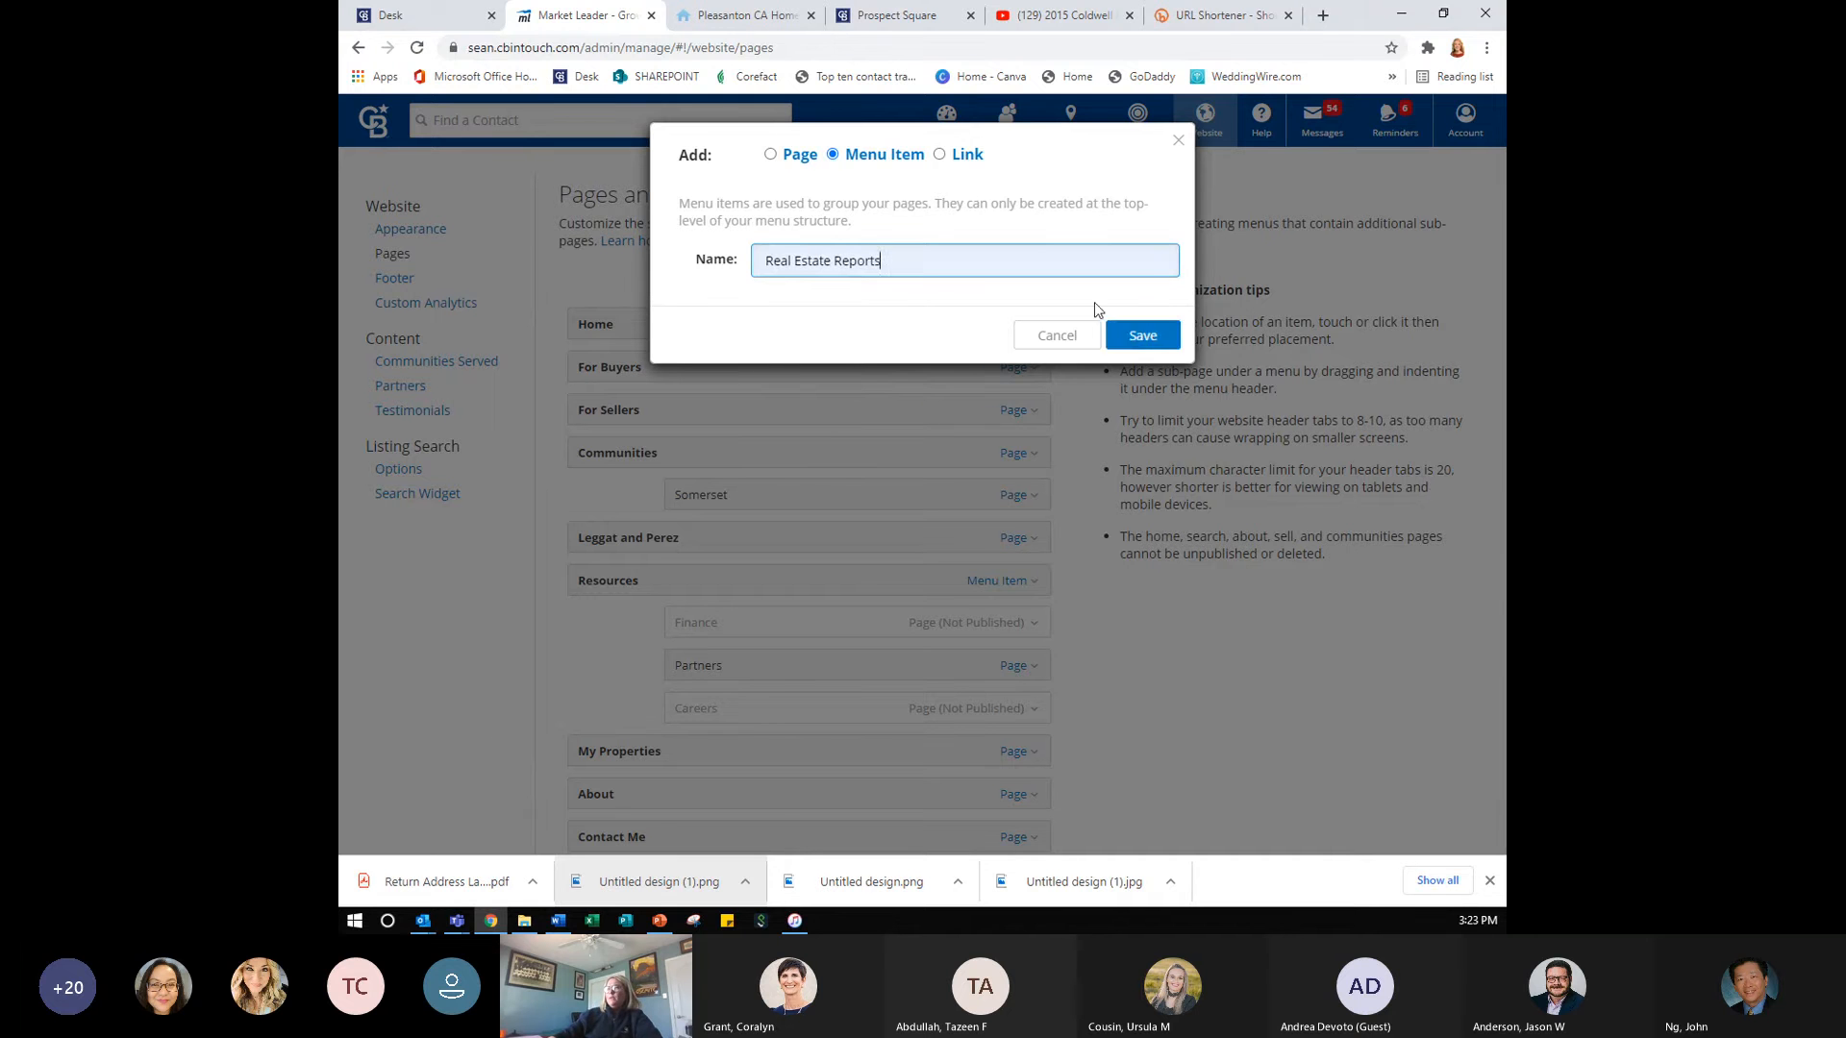
click(1169, 337)
- Nest the Alameda County link under the Real Estate Reports menu item and save the menu structure
scroll(1104, 677, down, 3)
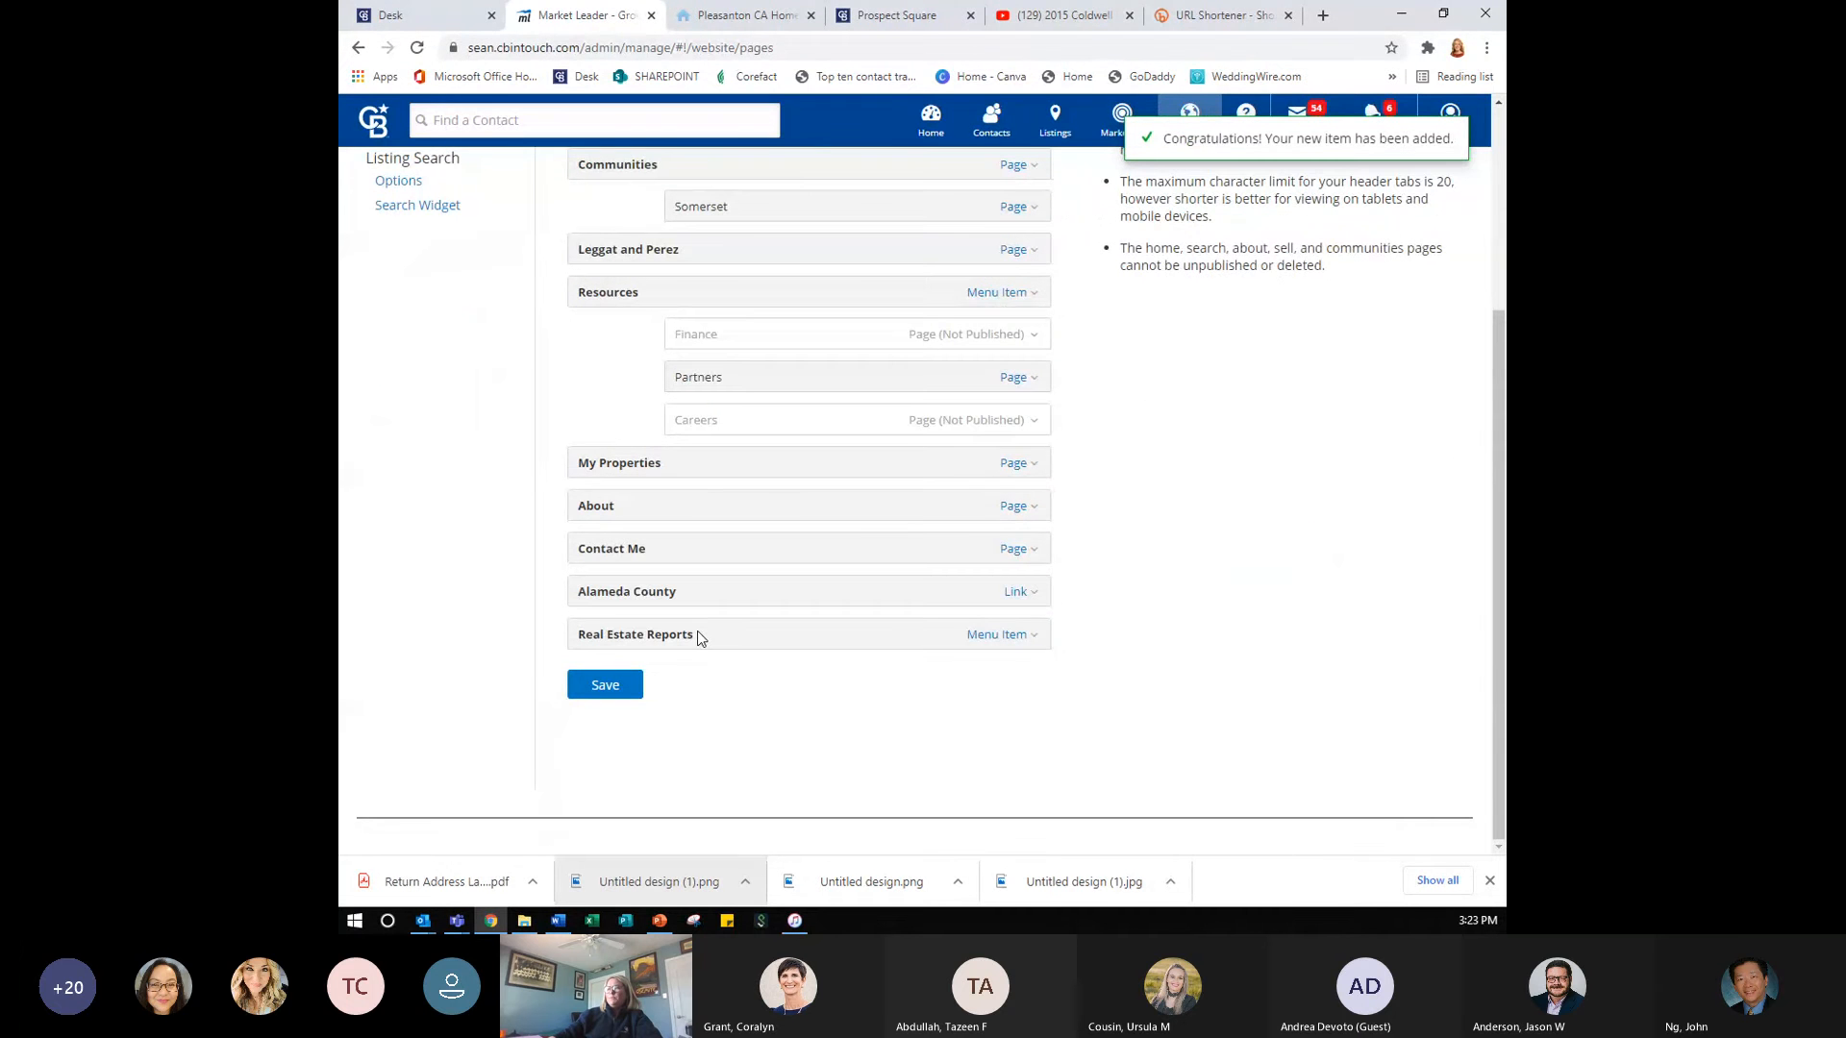
drag(648, 591, 767, 637)
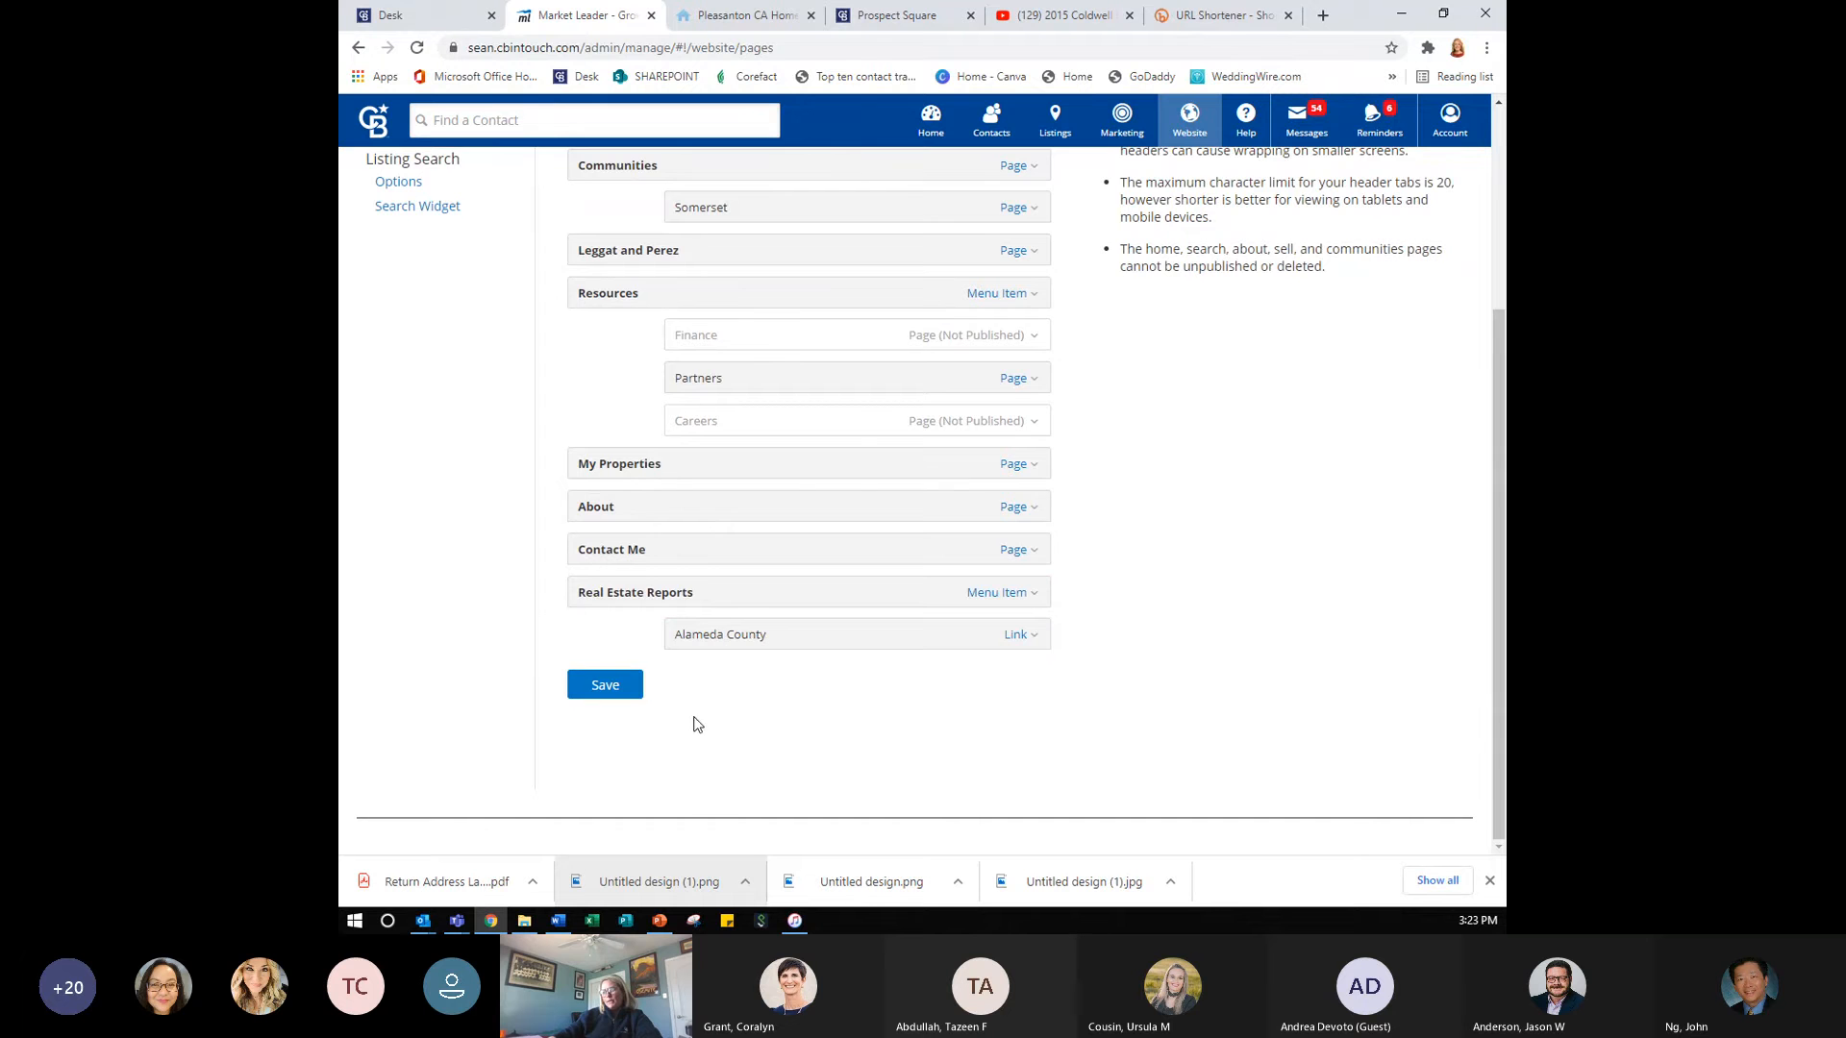
click(627, 693)
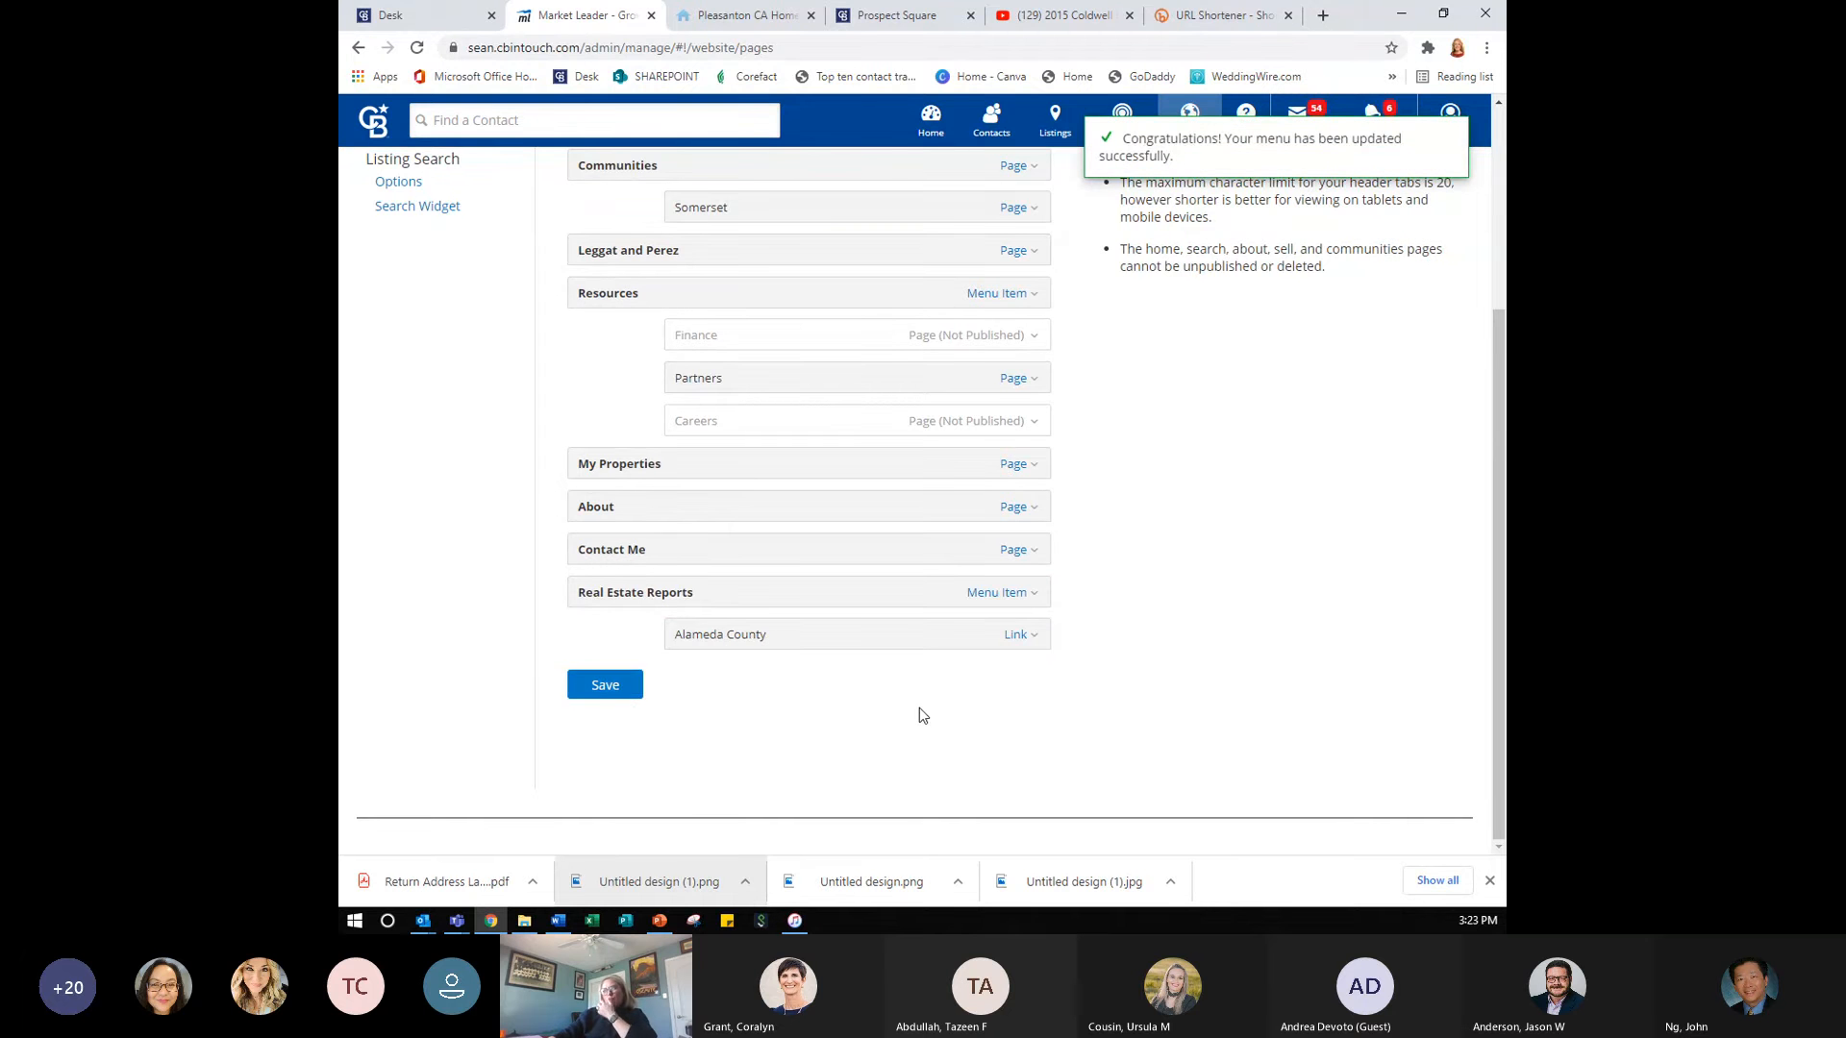
scroll(920, 709, up, 2)
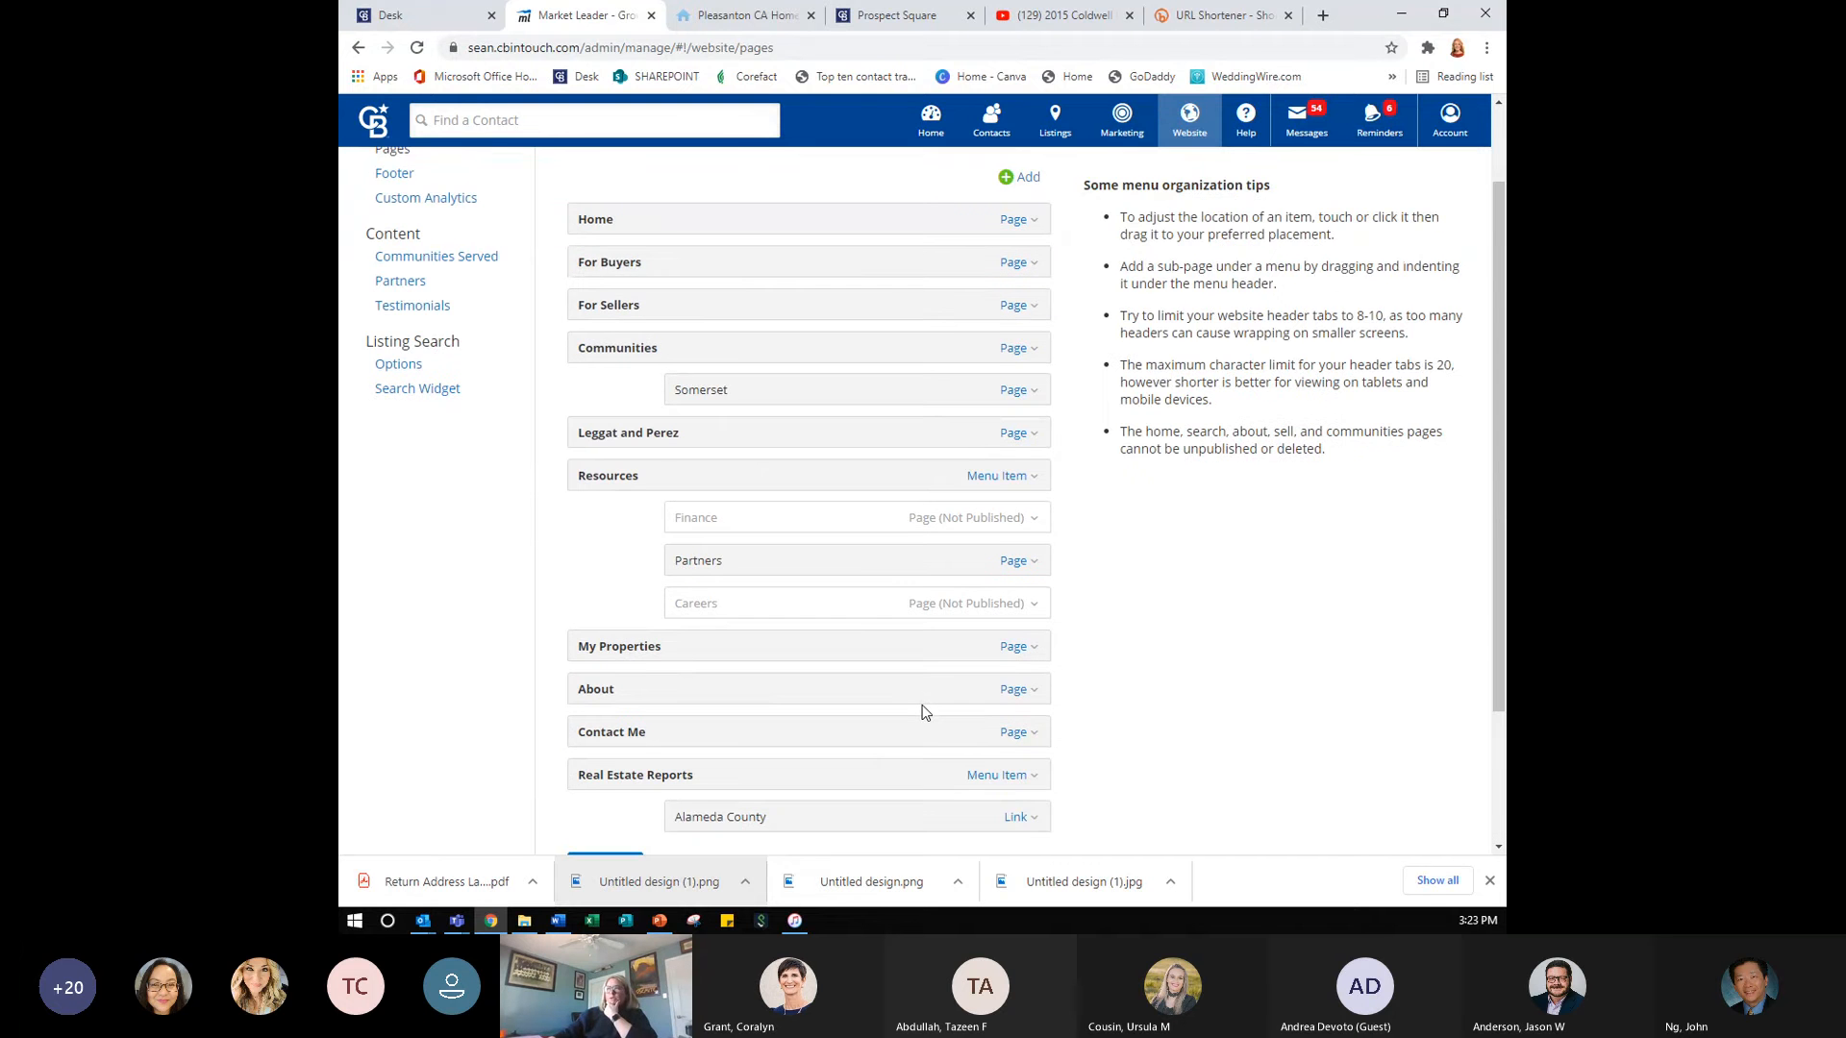
- Switch to Prospect Square and copy the Contra Costa County quarterly report URL
scroll(925, 709, down, 1)
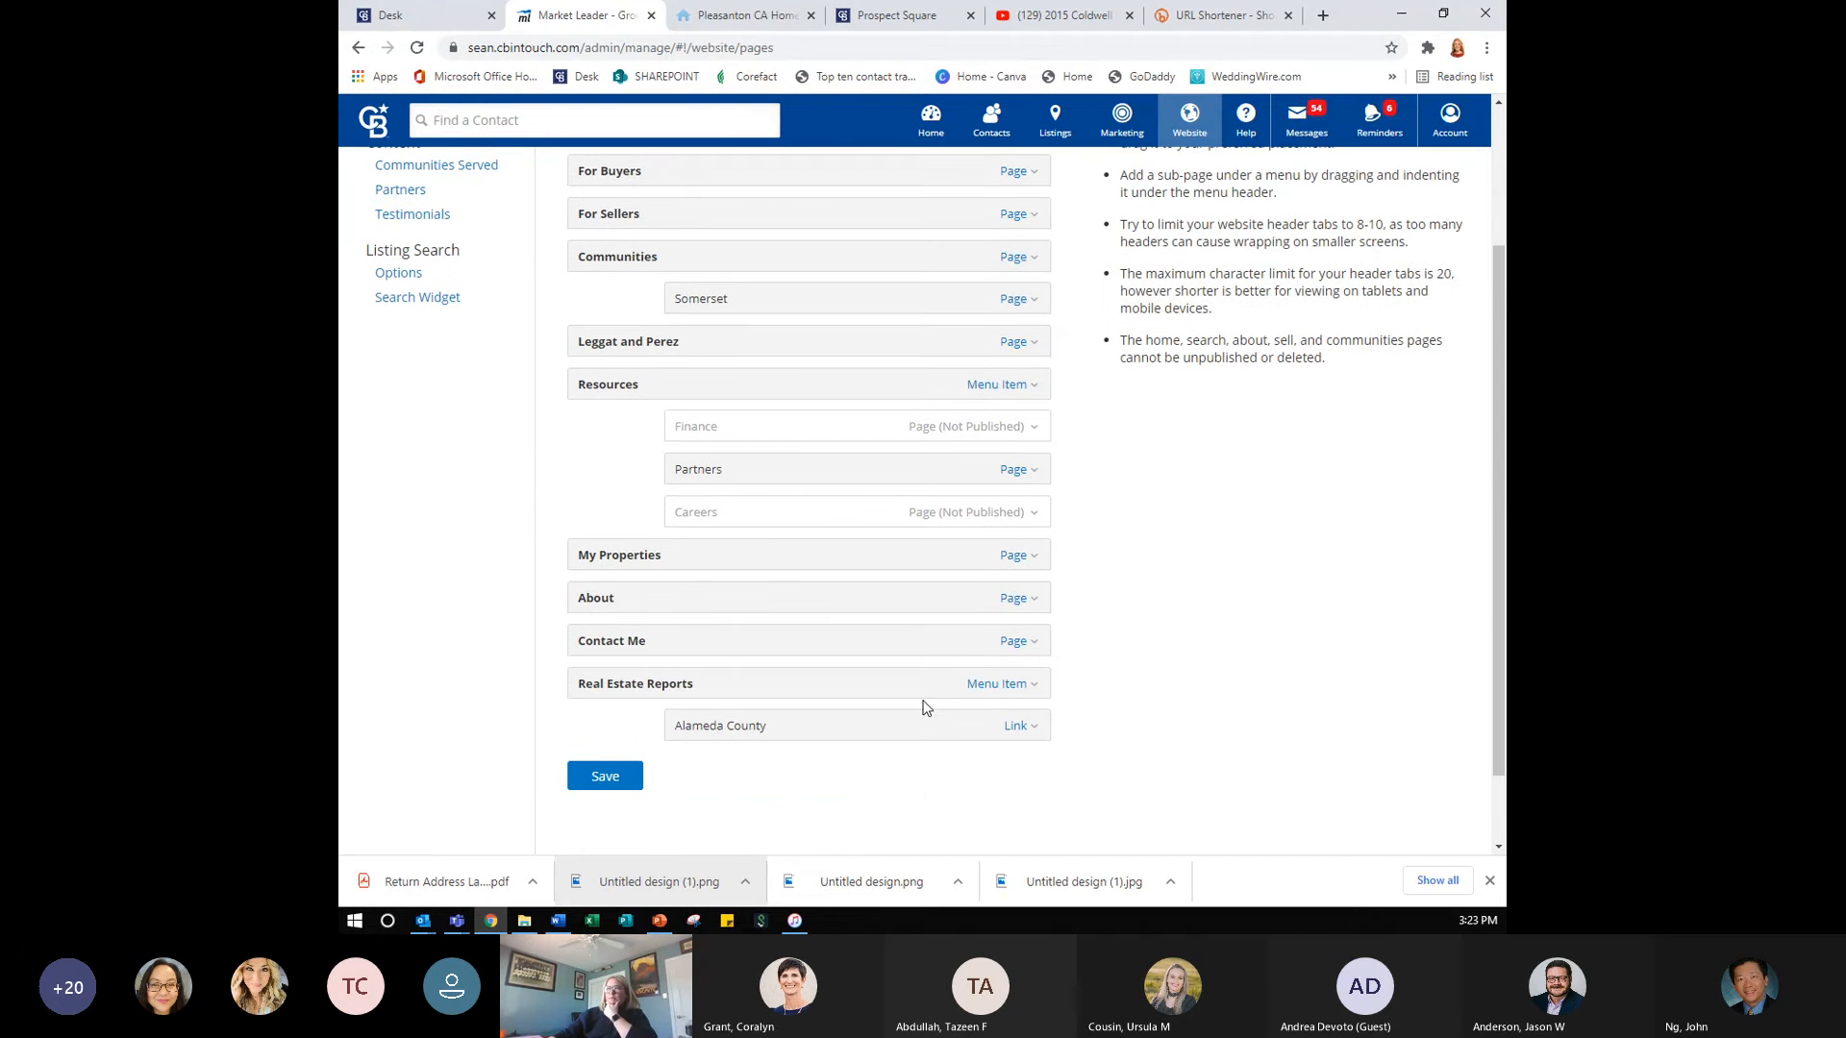
click(904, 16)
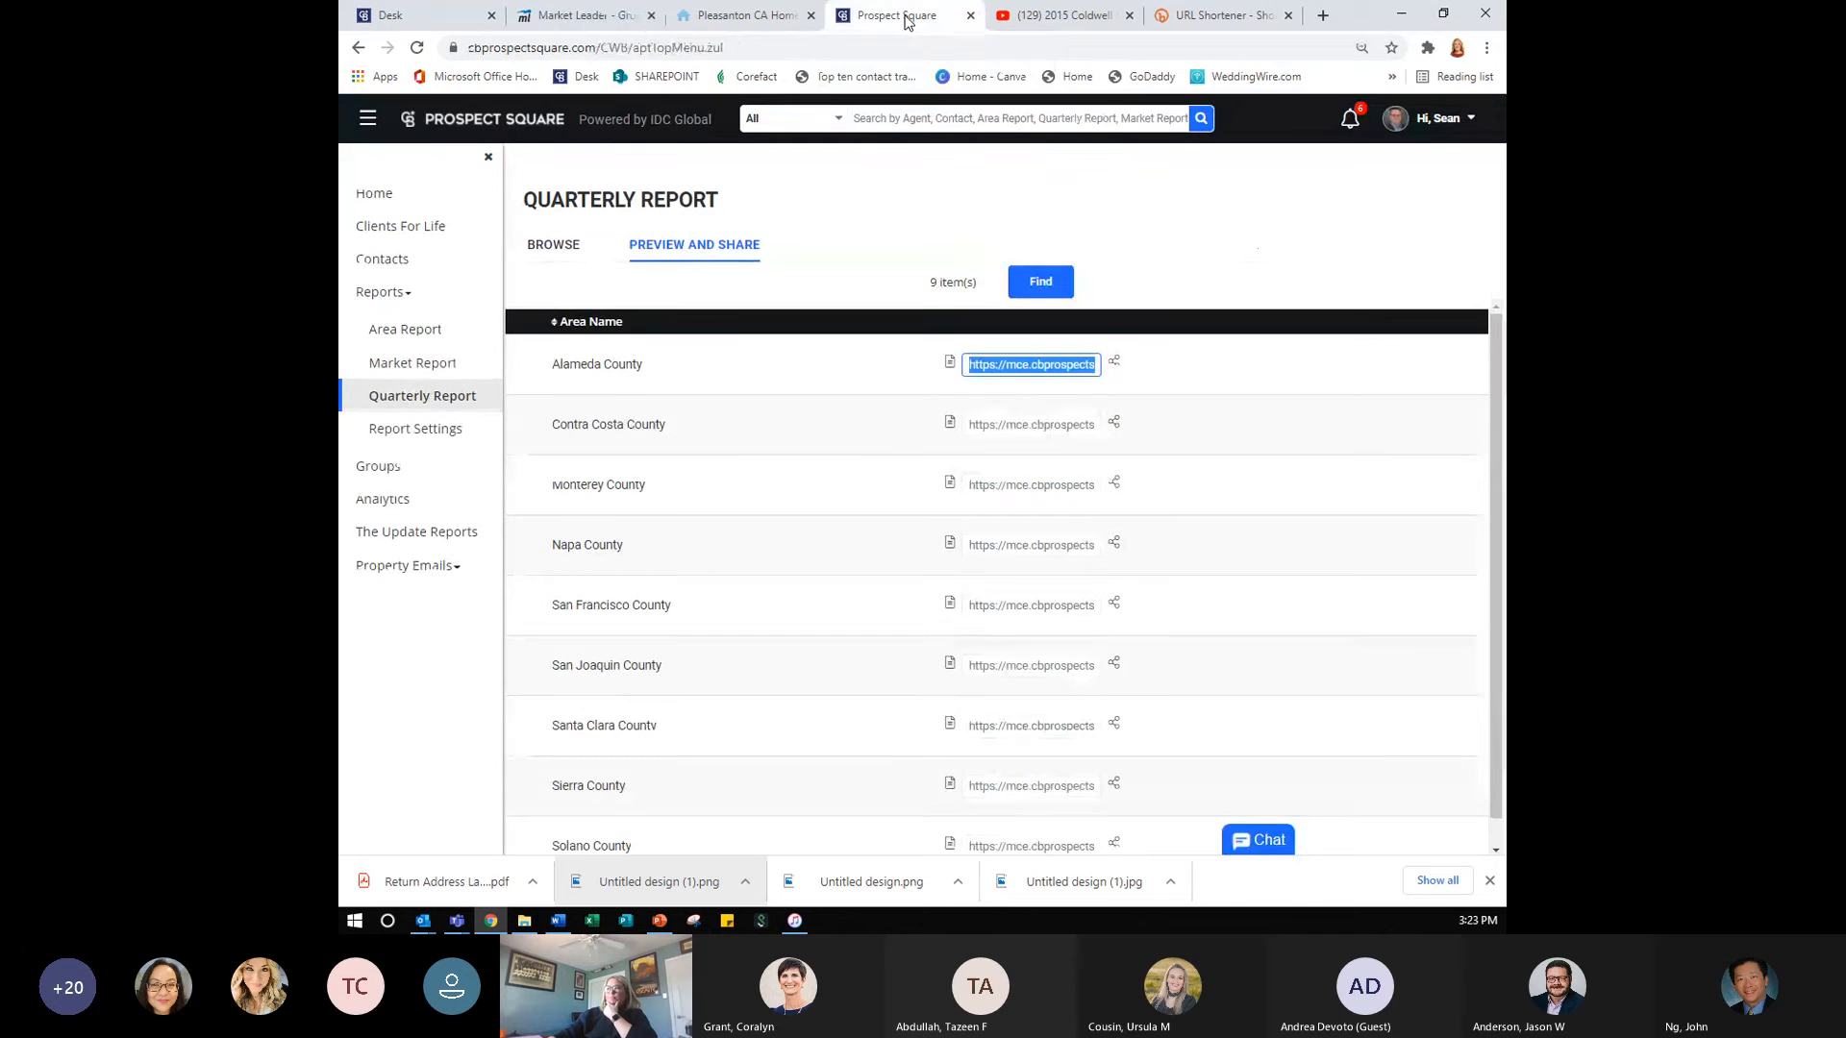
click(1005, 426)
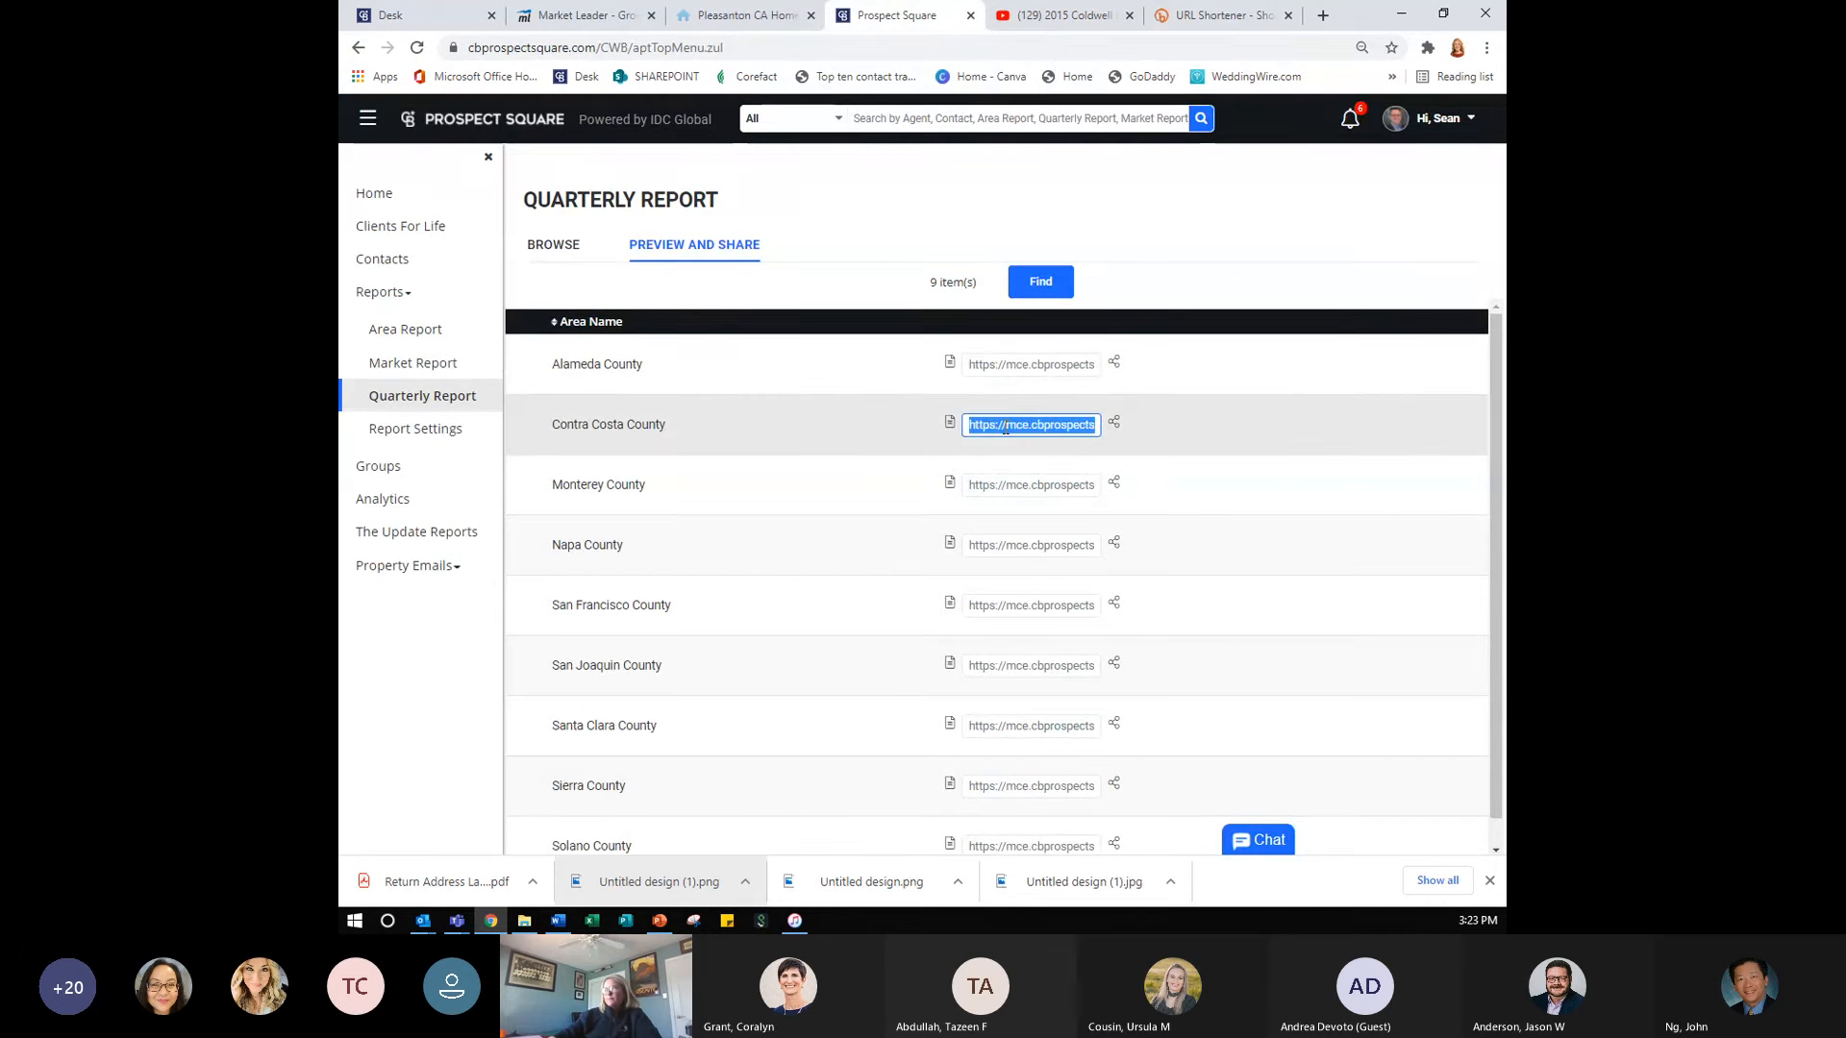
- Switch to Bitly, shorten the copied Contra Costa County report URL and copy the resulting short link
click(1212, 16)
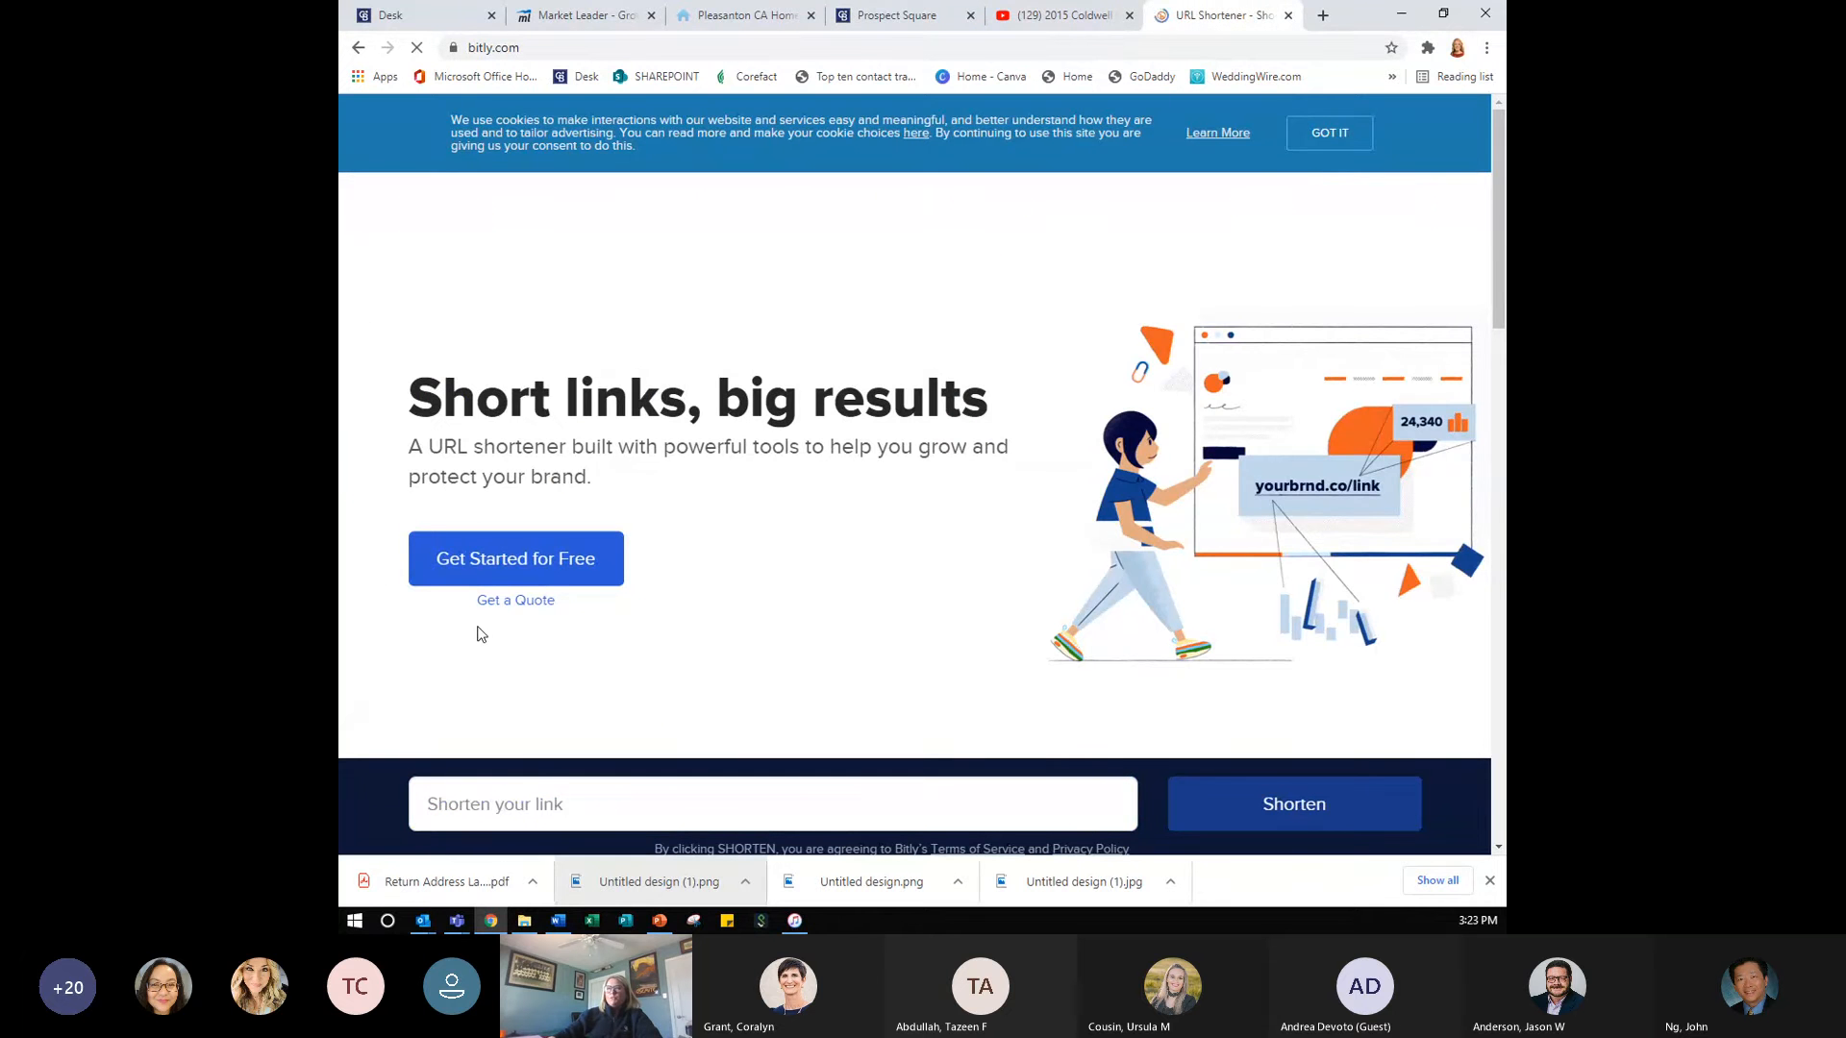
click(466, 801)
key(ctrl+v)
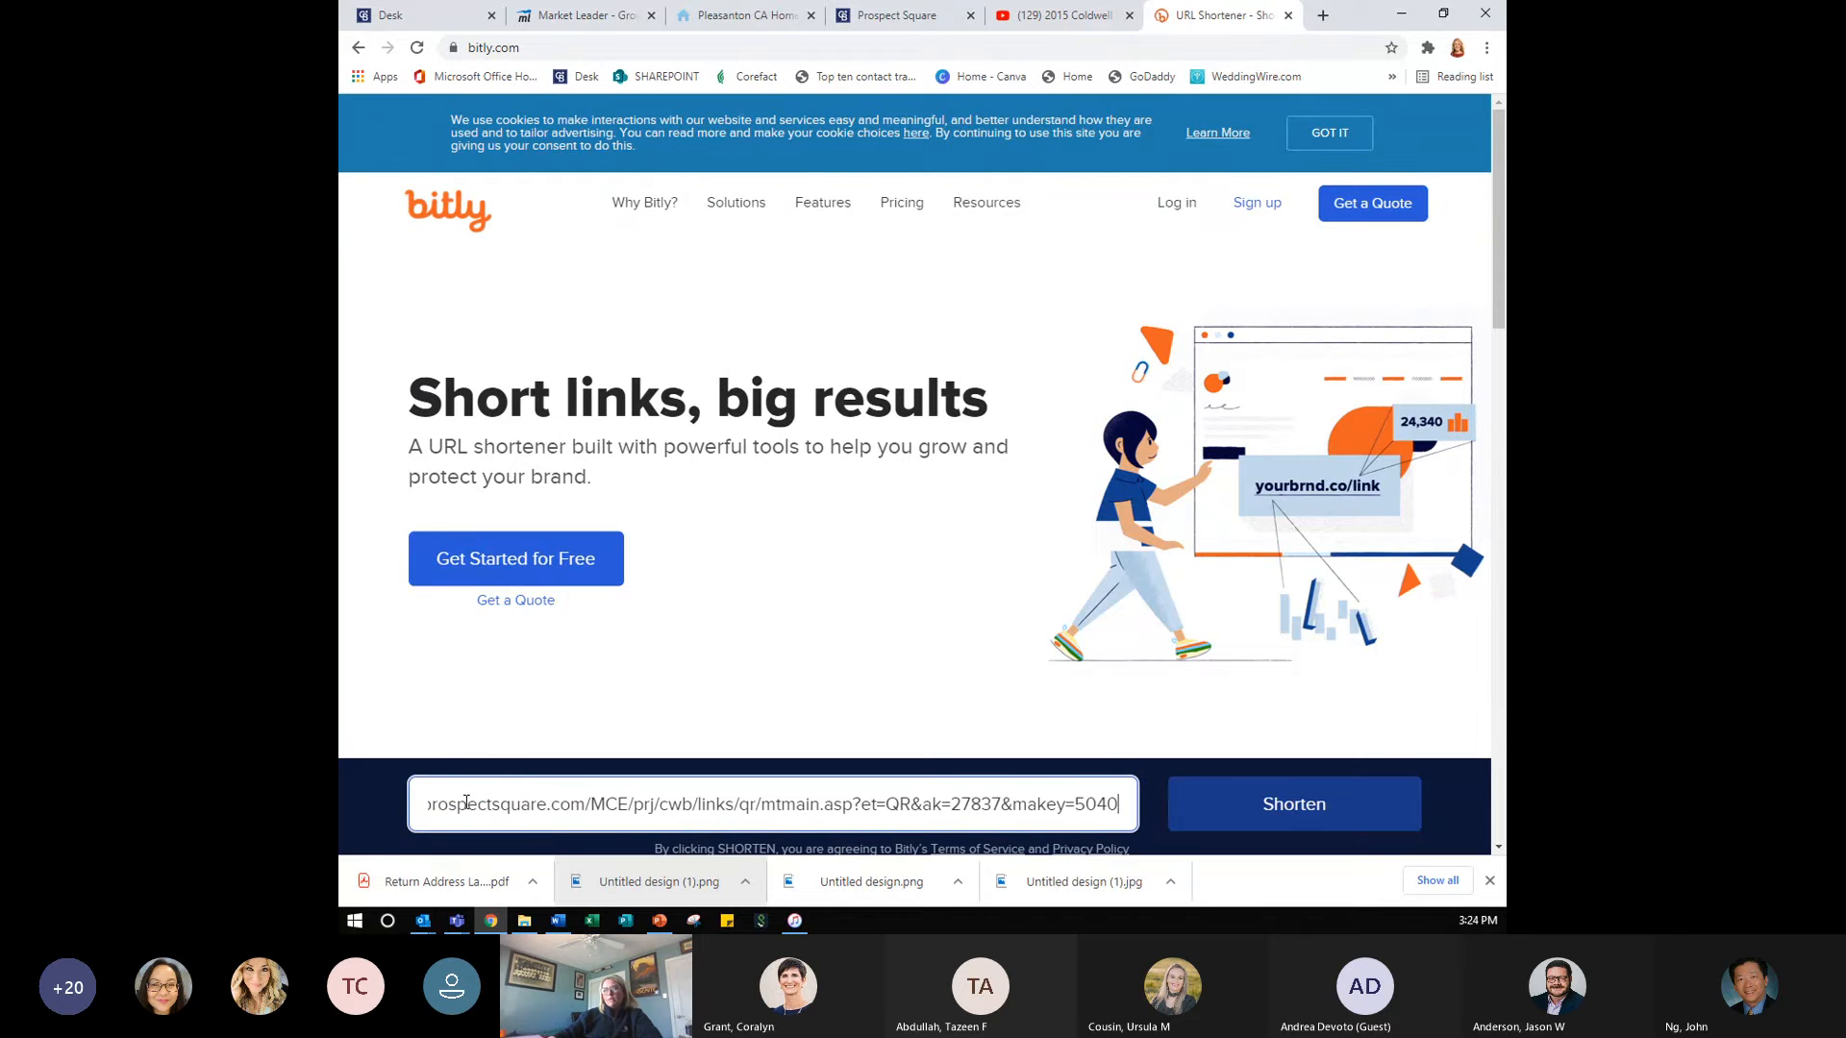
click(1238, 817)
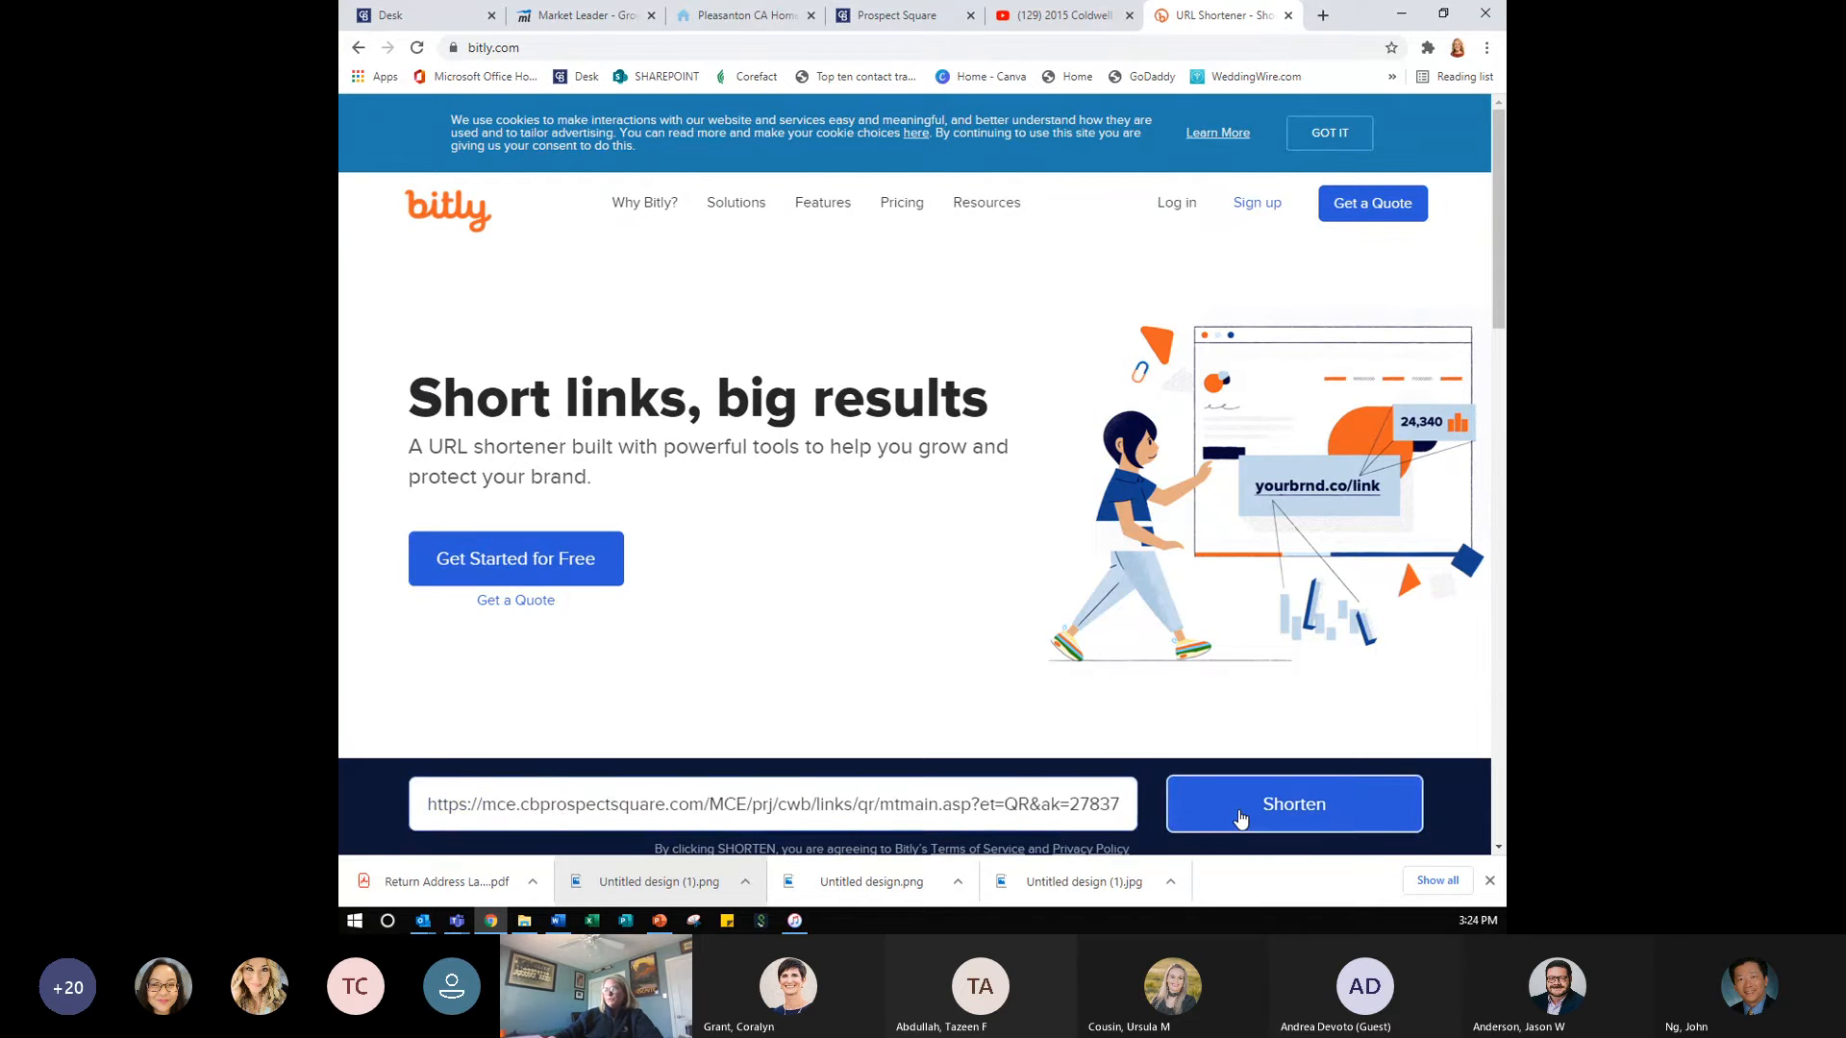
click(1234, 814)
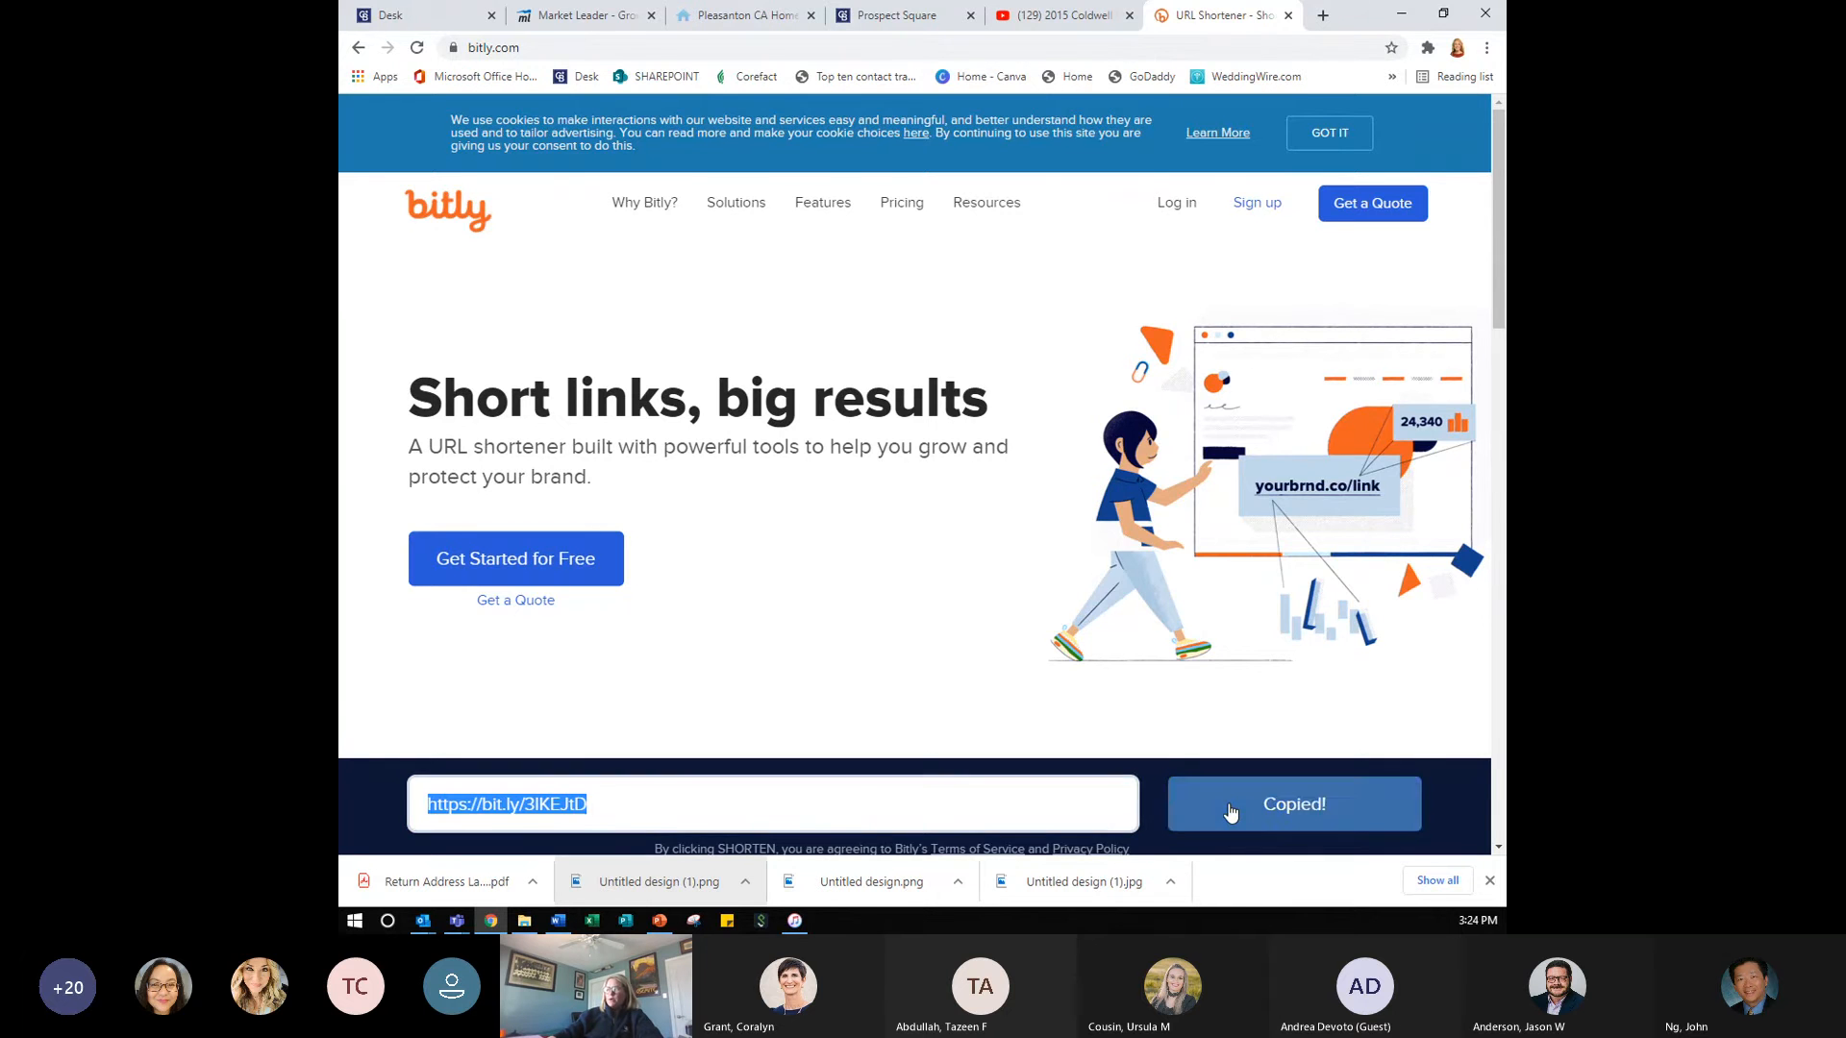
click(572, 15)
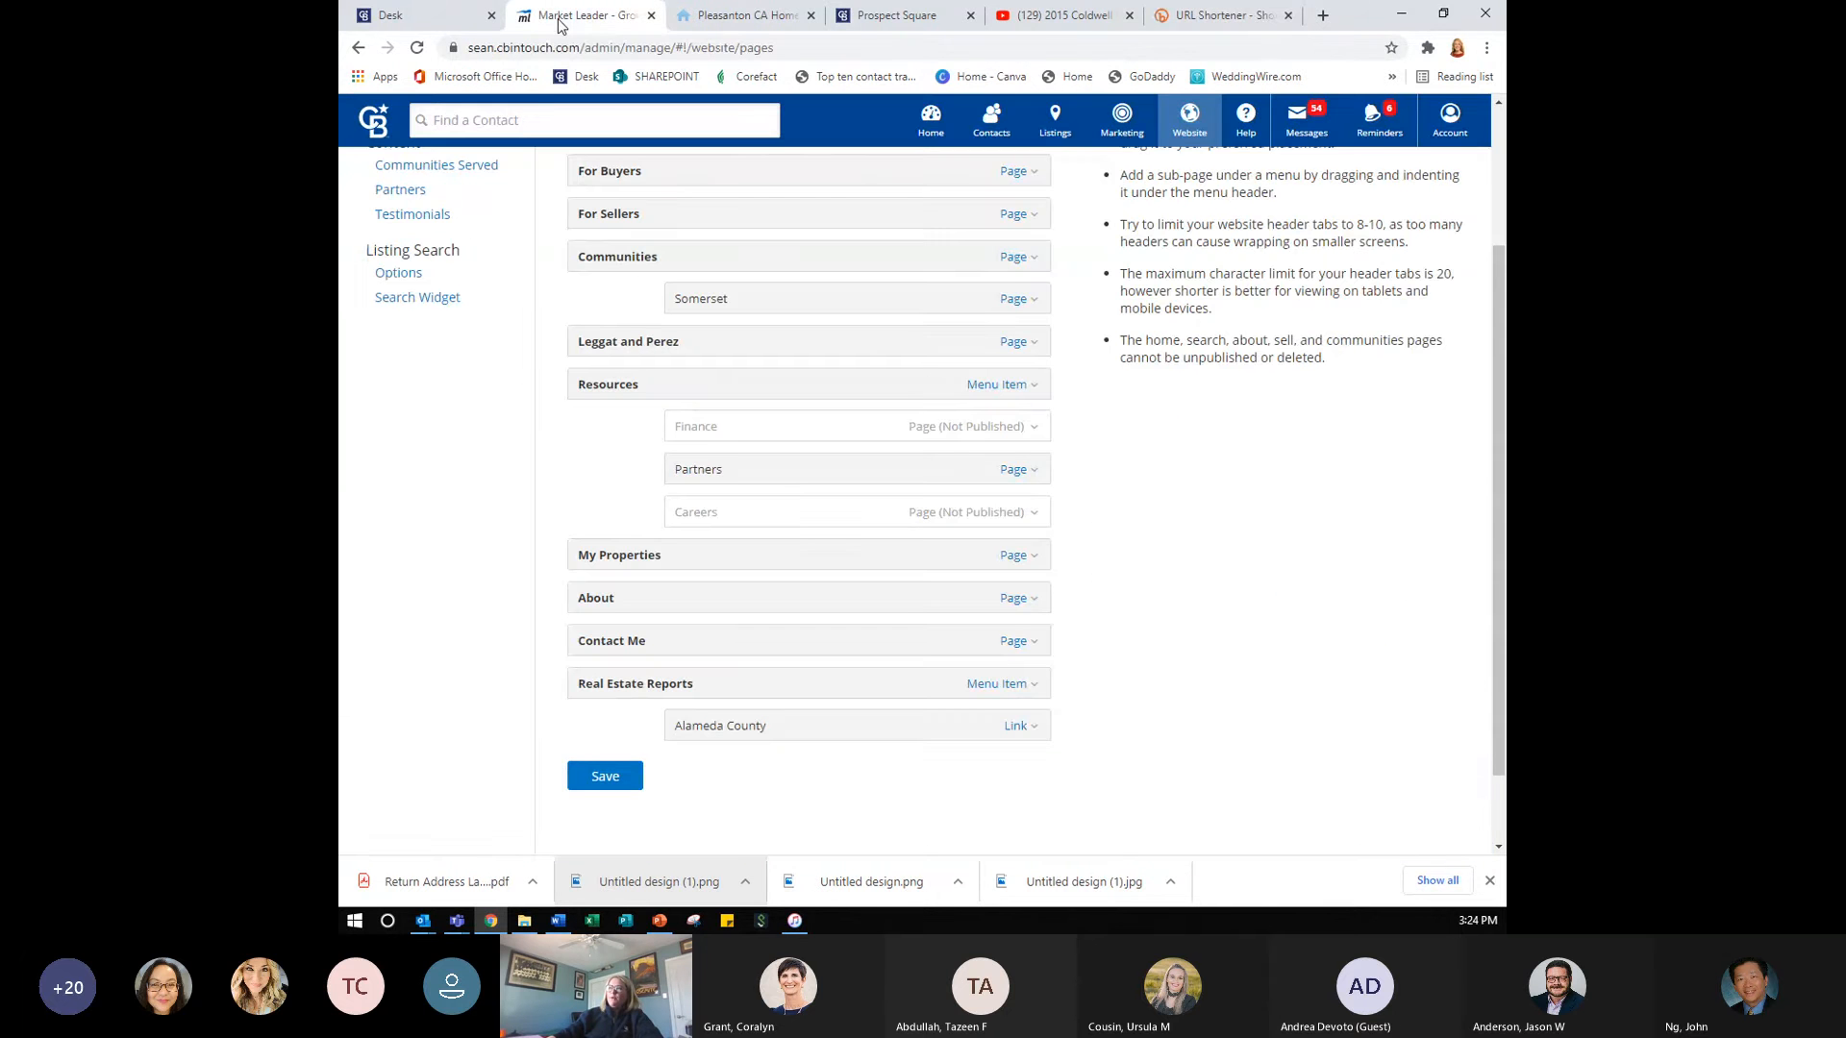
scroll(1019, 684, up, 2)
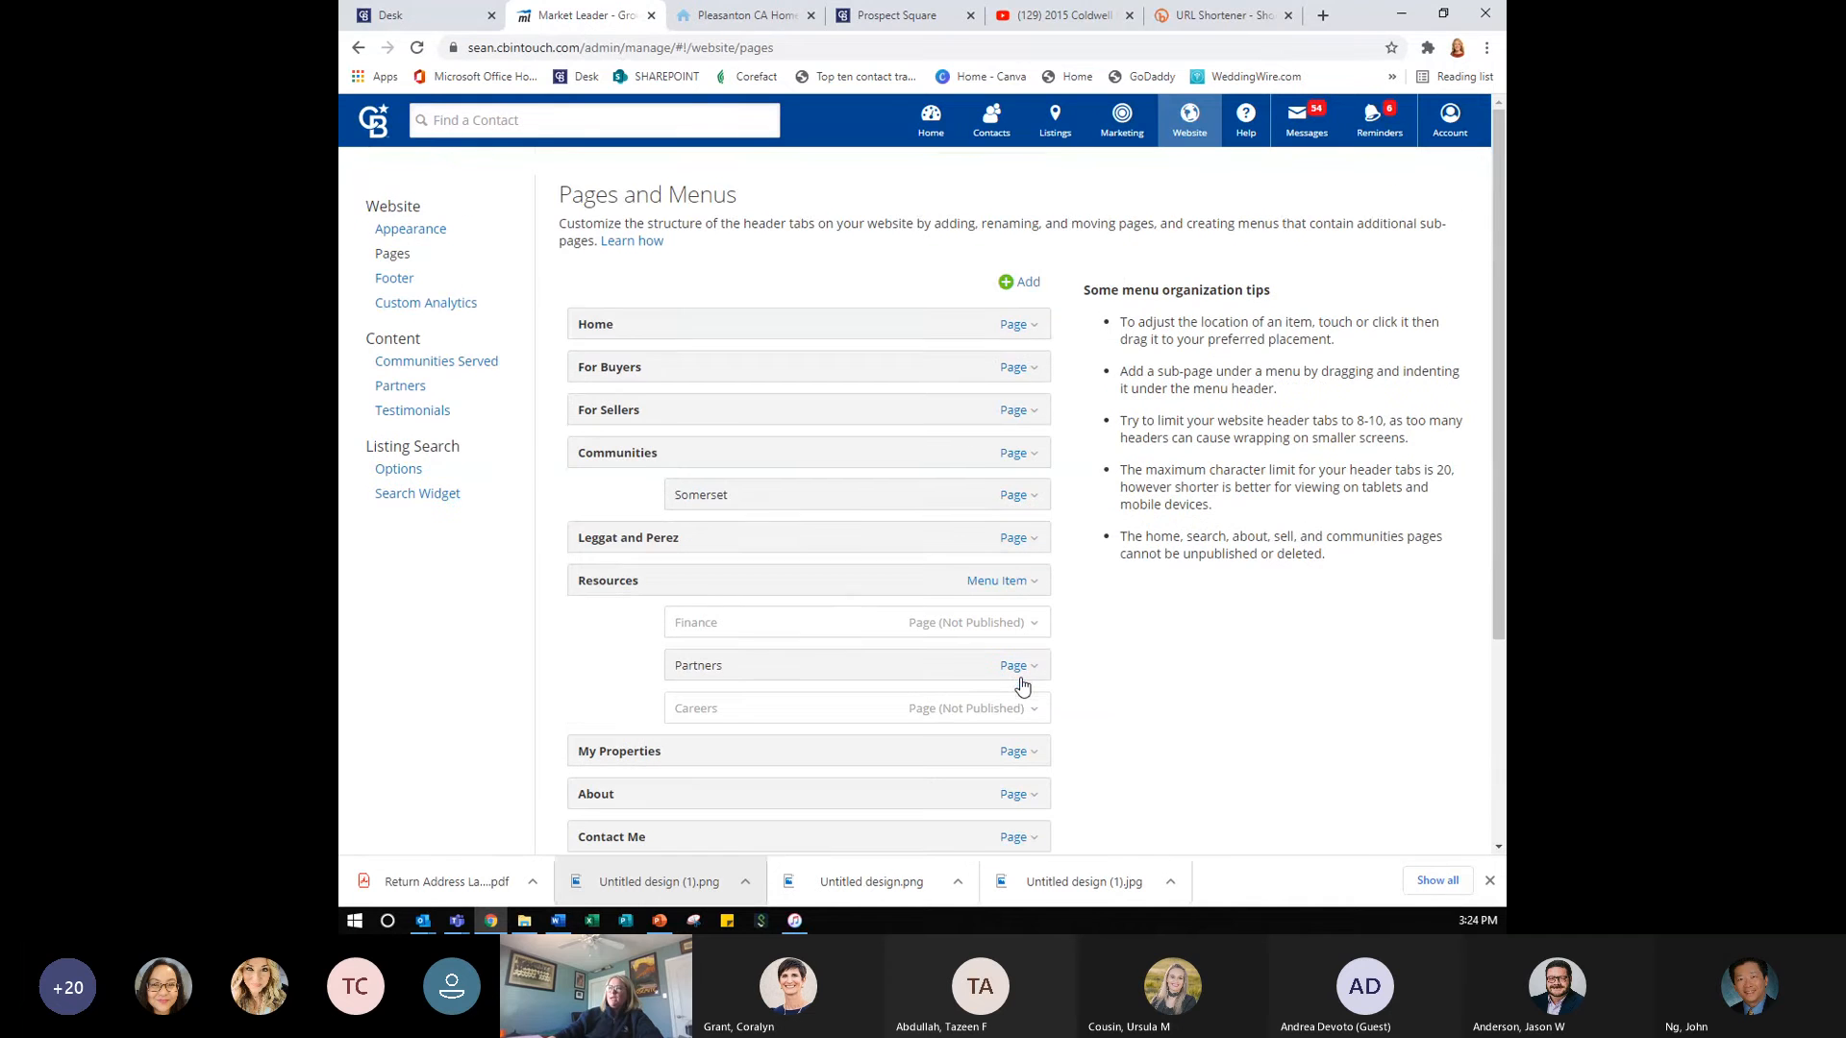
click(1005, 284)
click(943, 155)
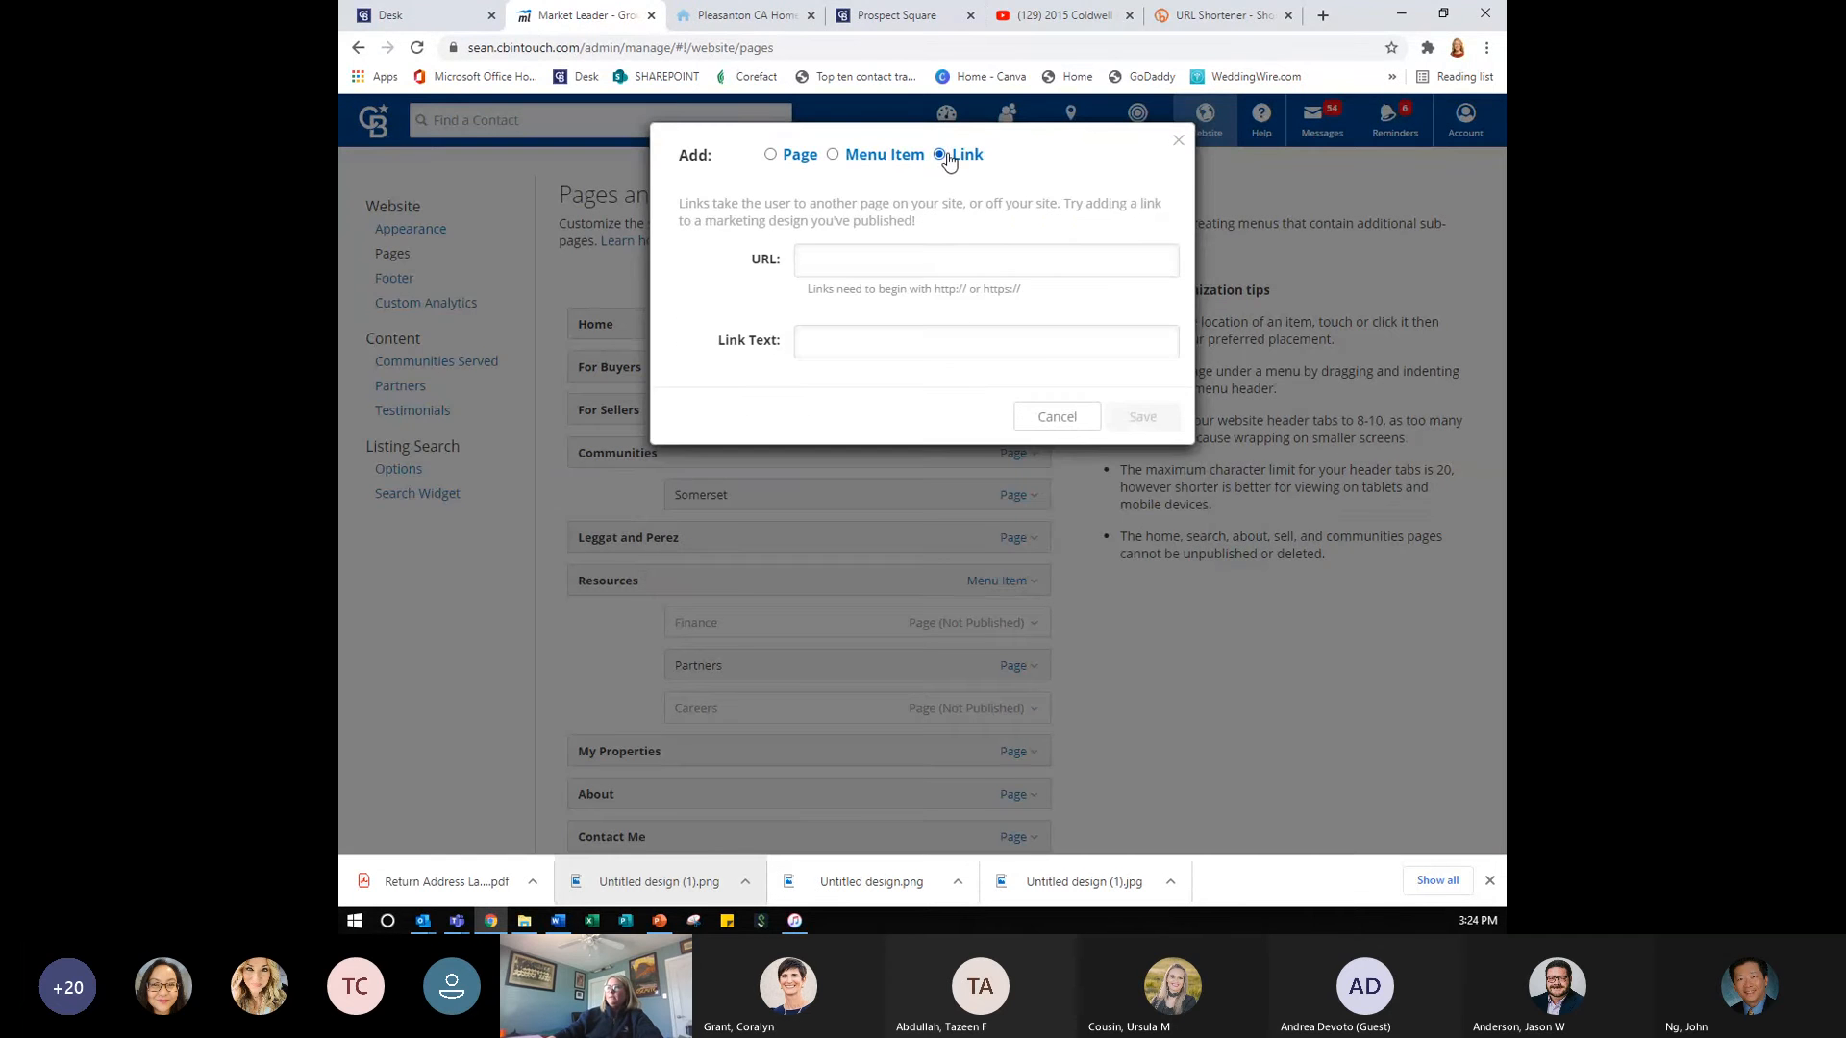
click(842, 268)
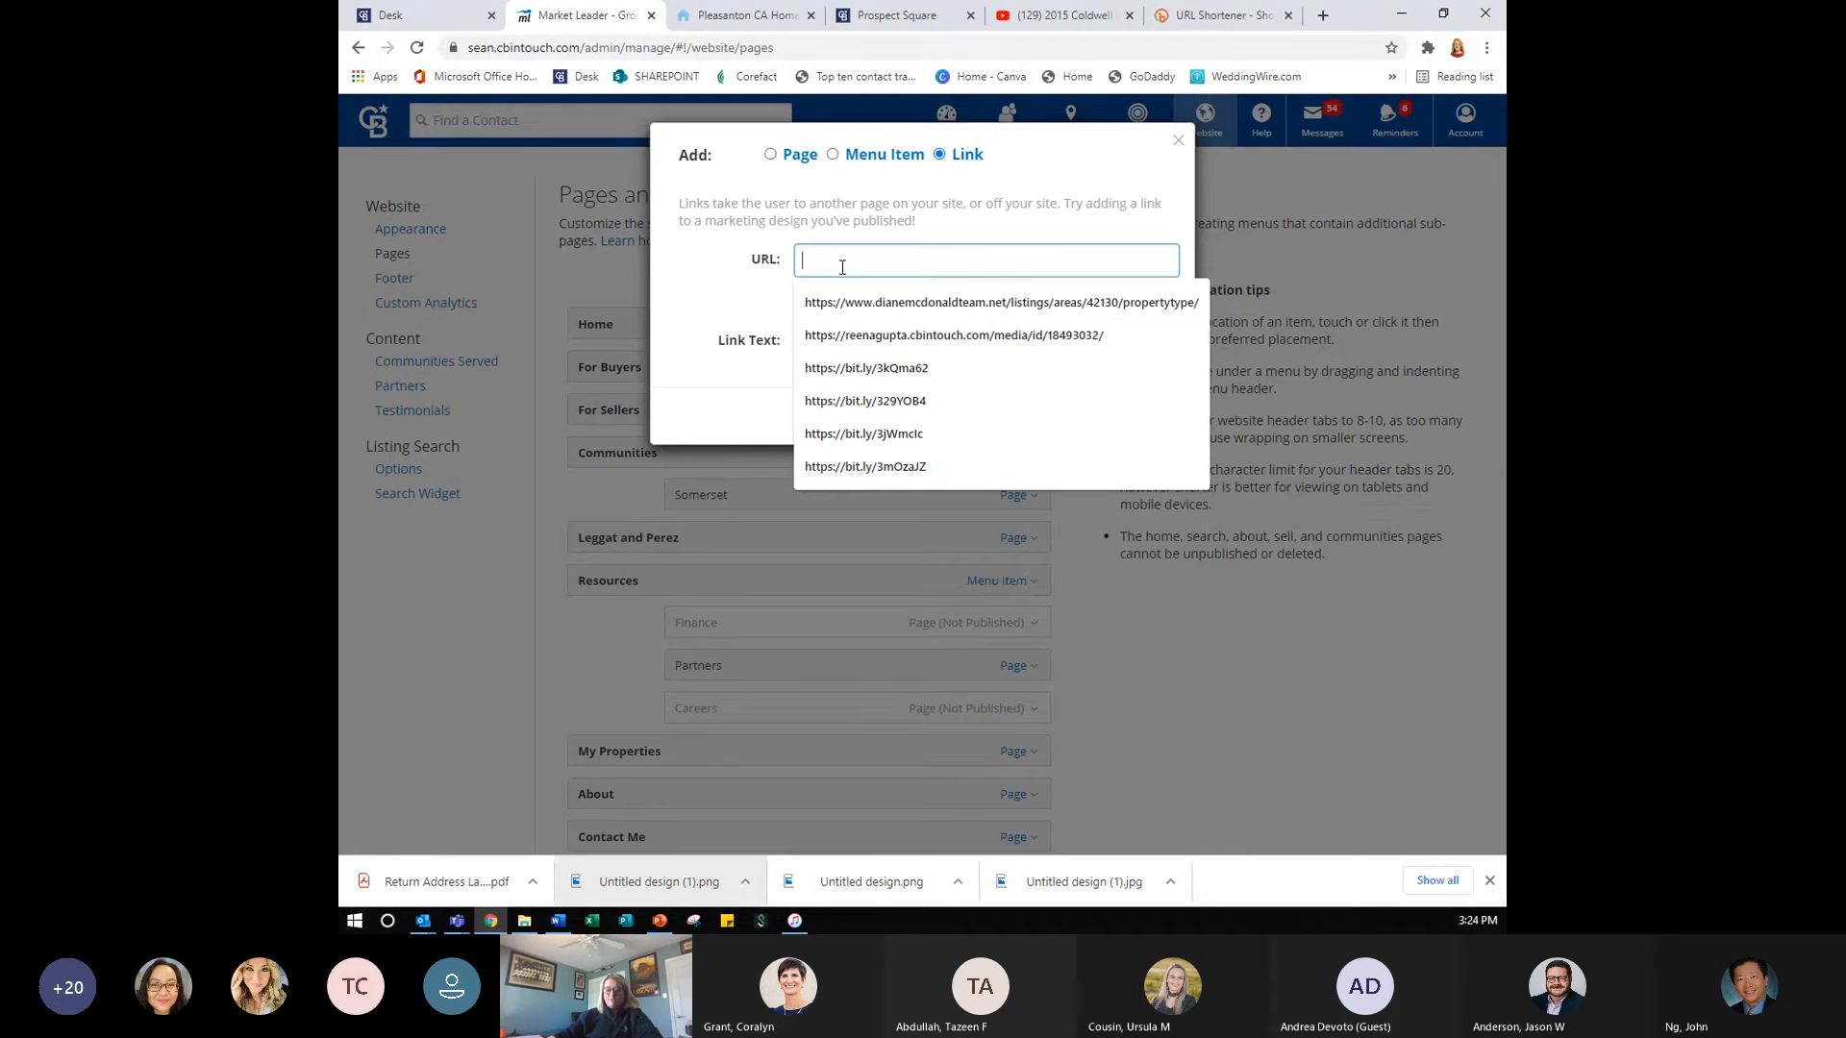
key(ctrl+v)
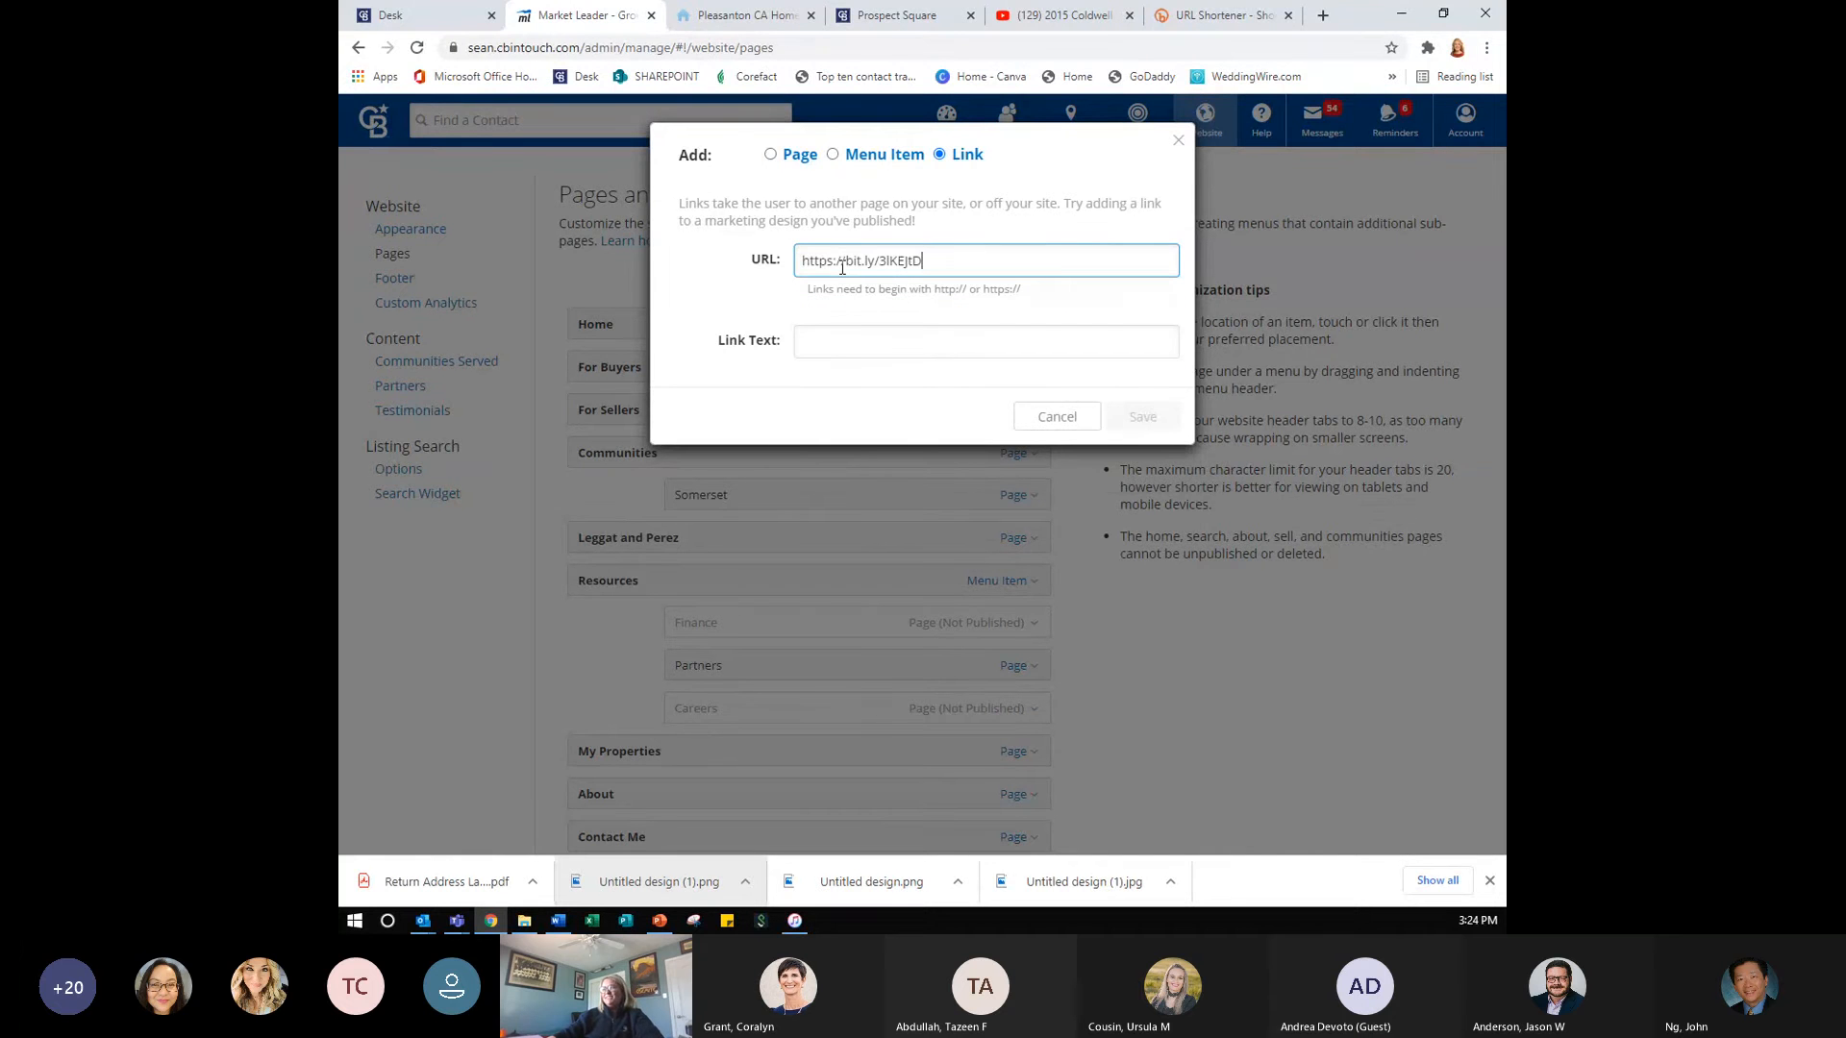
click(821, 346)
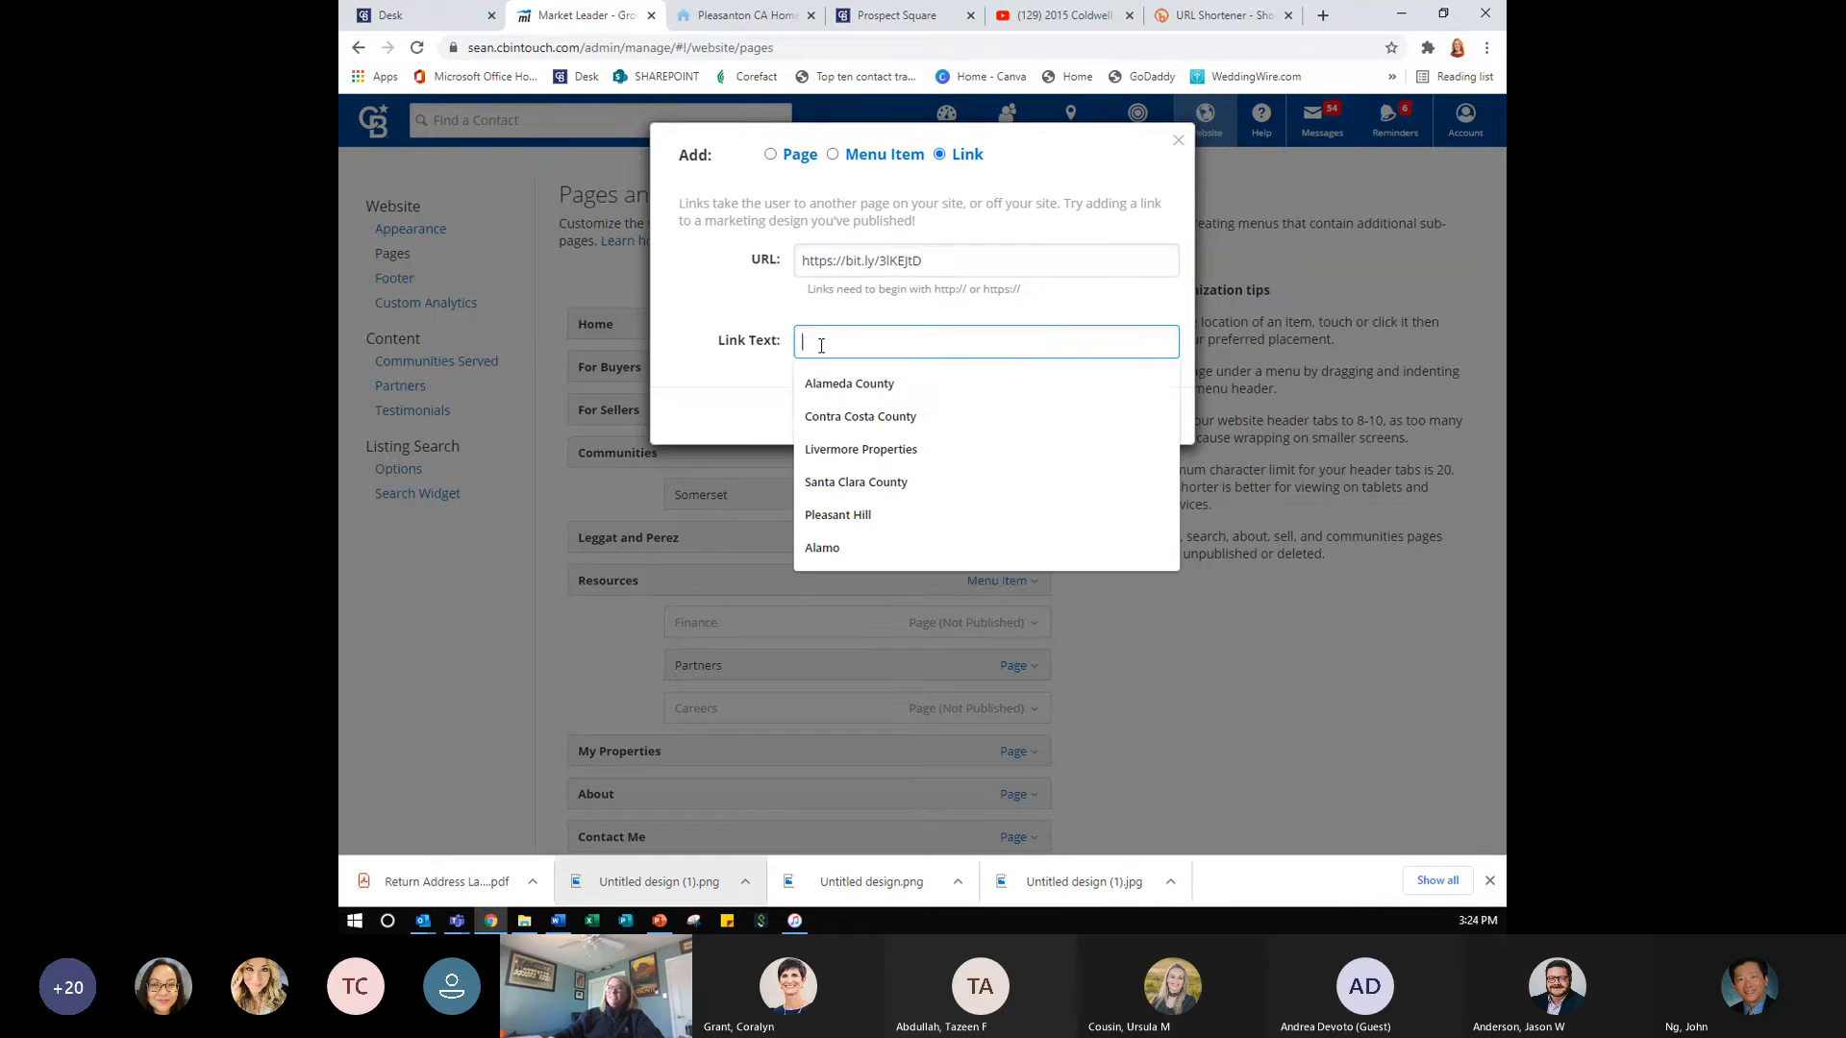
click(834, 419)
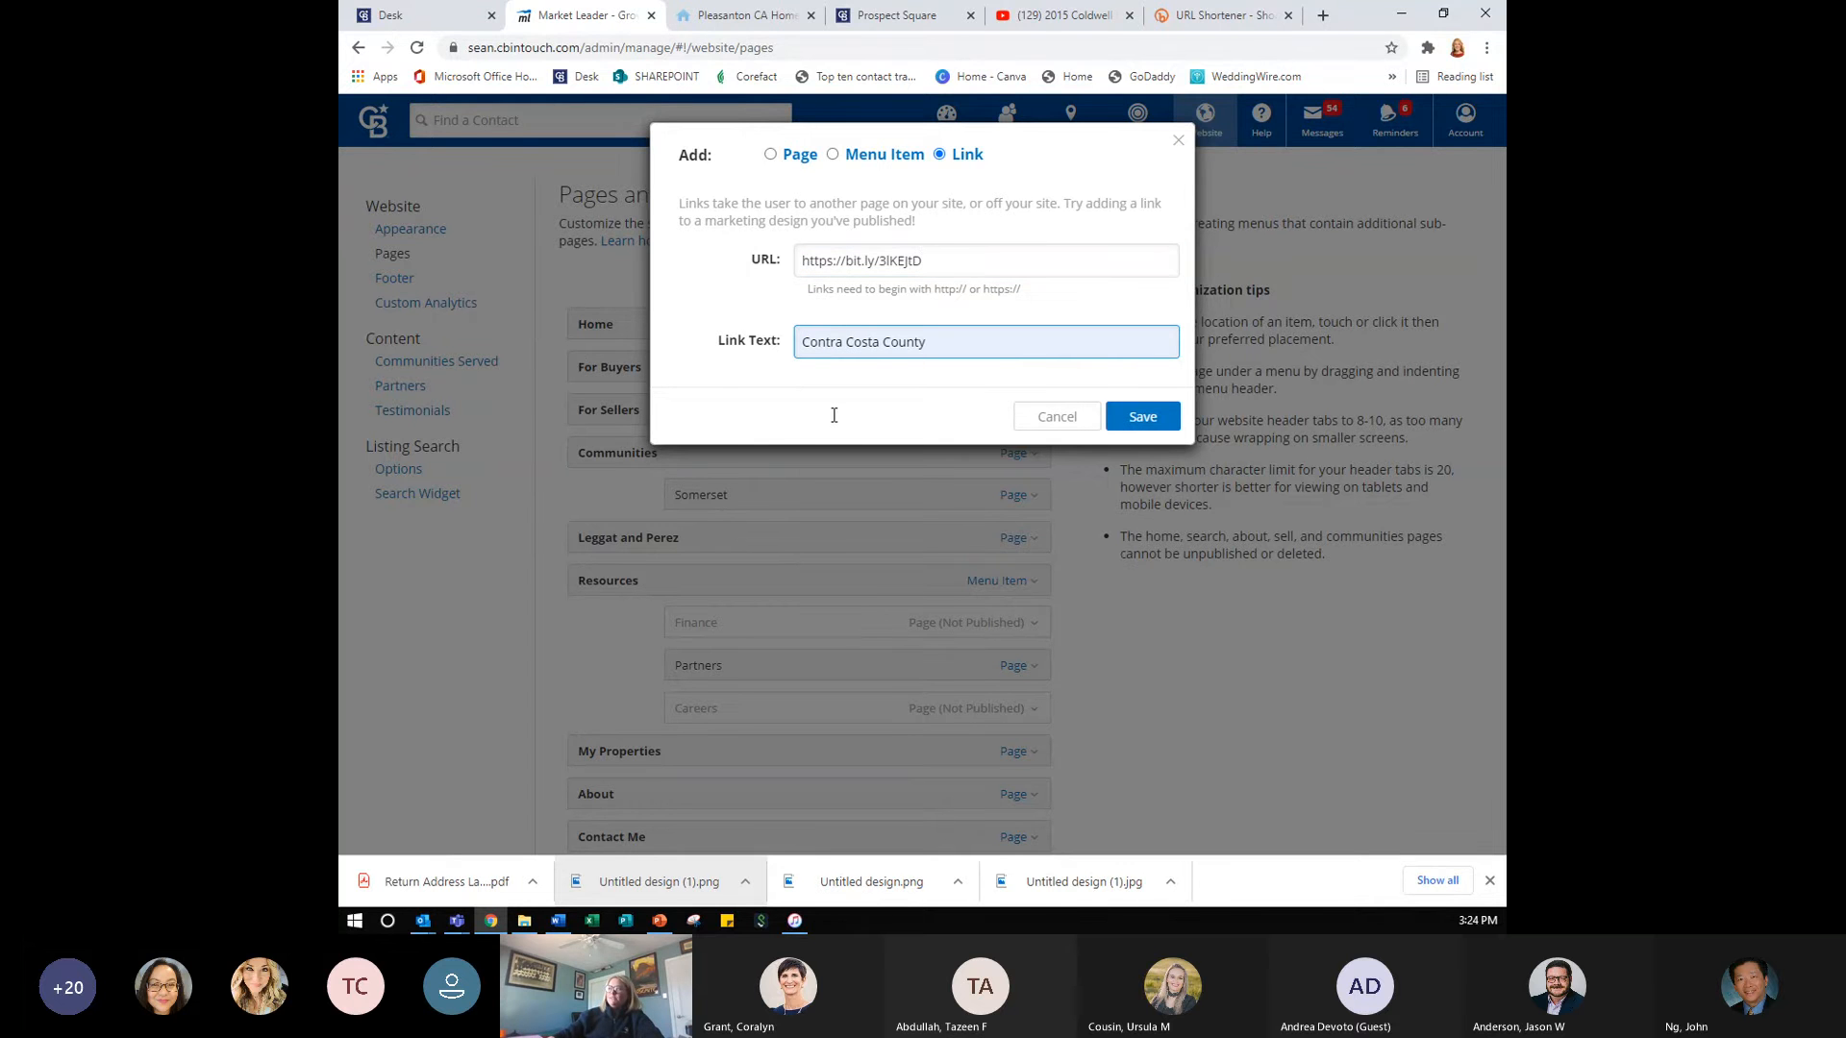
click(1167, 423)
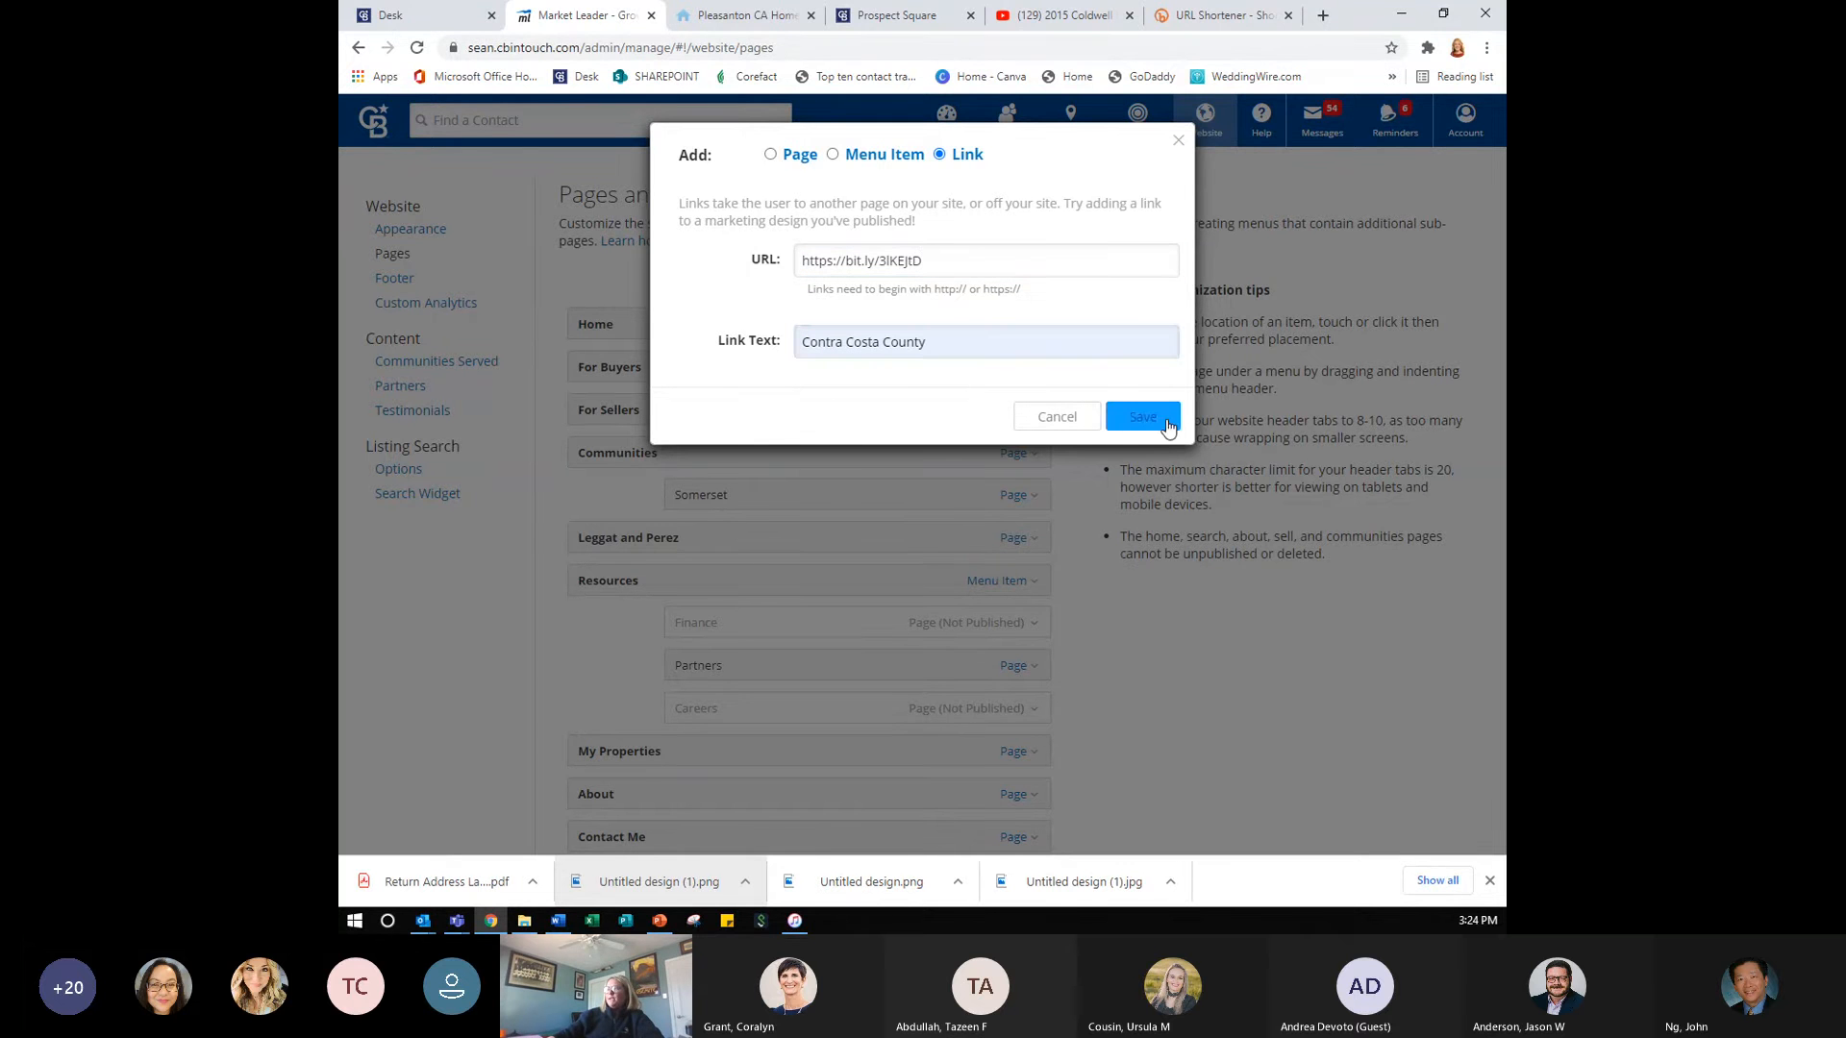
- Nest the Contra Costa County link below Alameda County under Real Estate Reports and save the menu structure
scroll(1158, 460, down, 4)
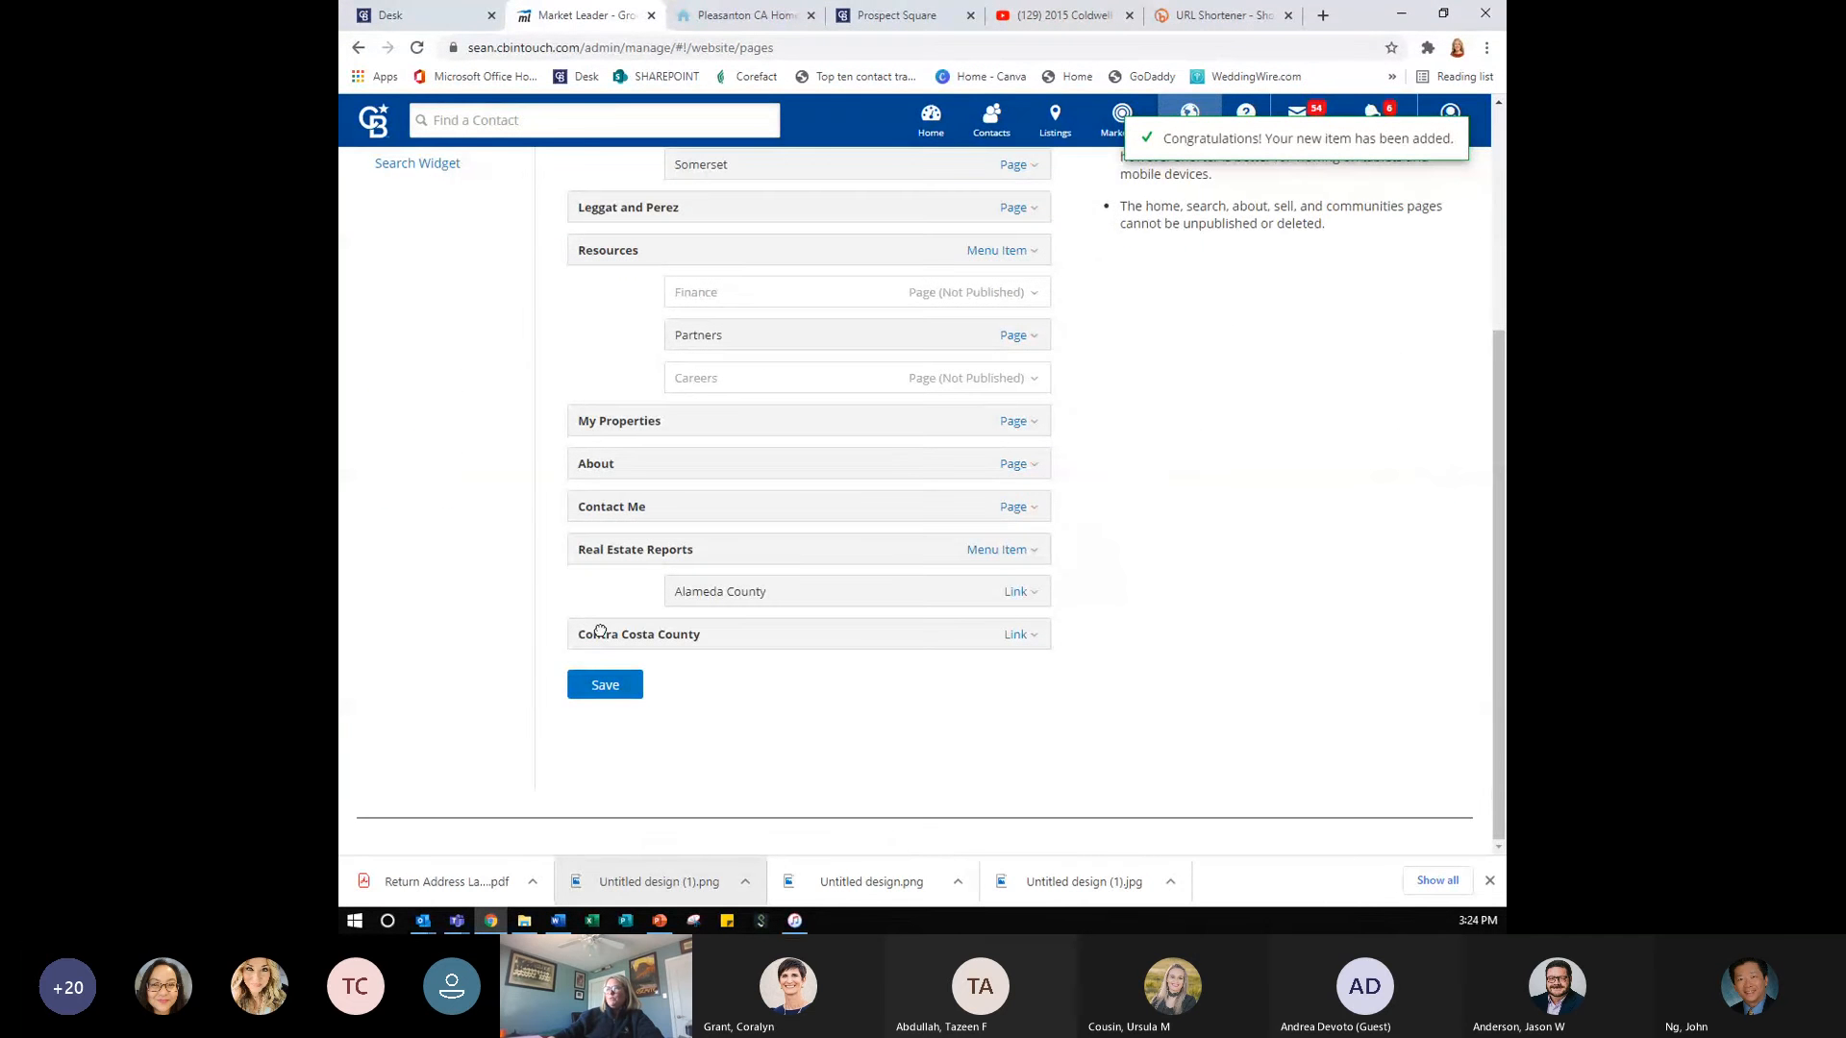
drag(600, 632, 740, 626)
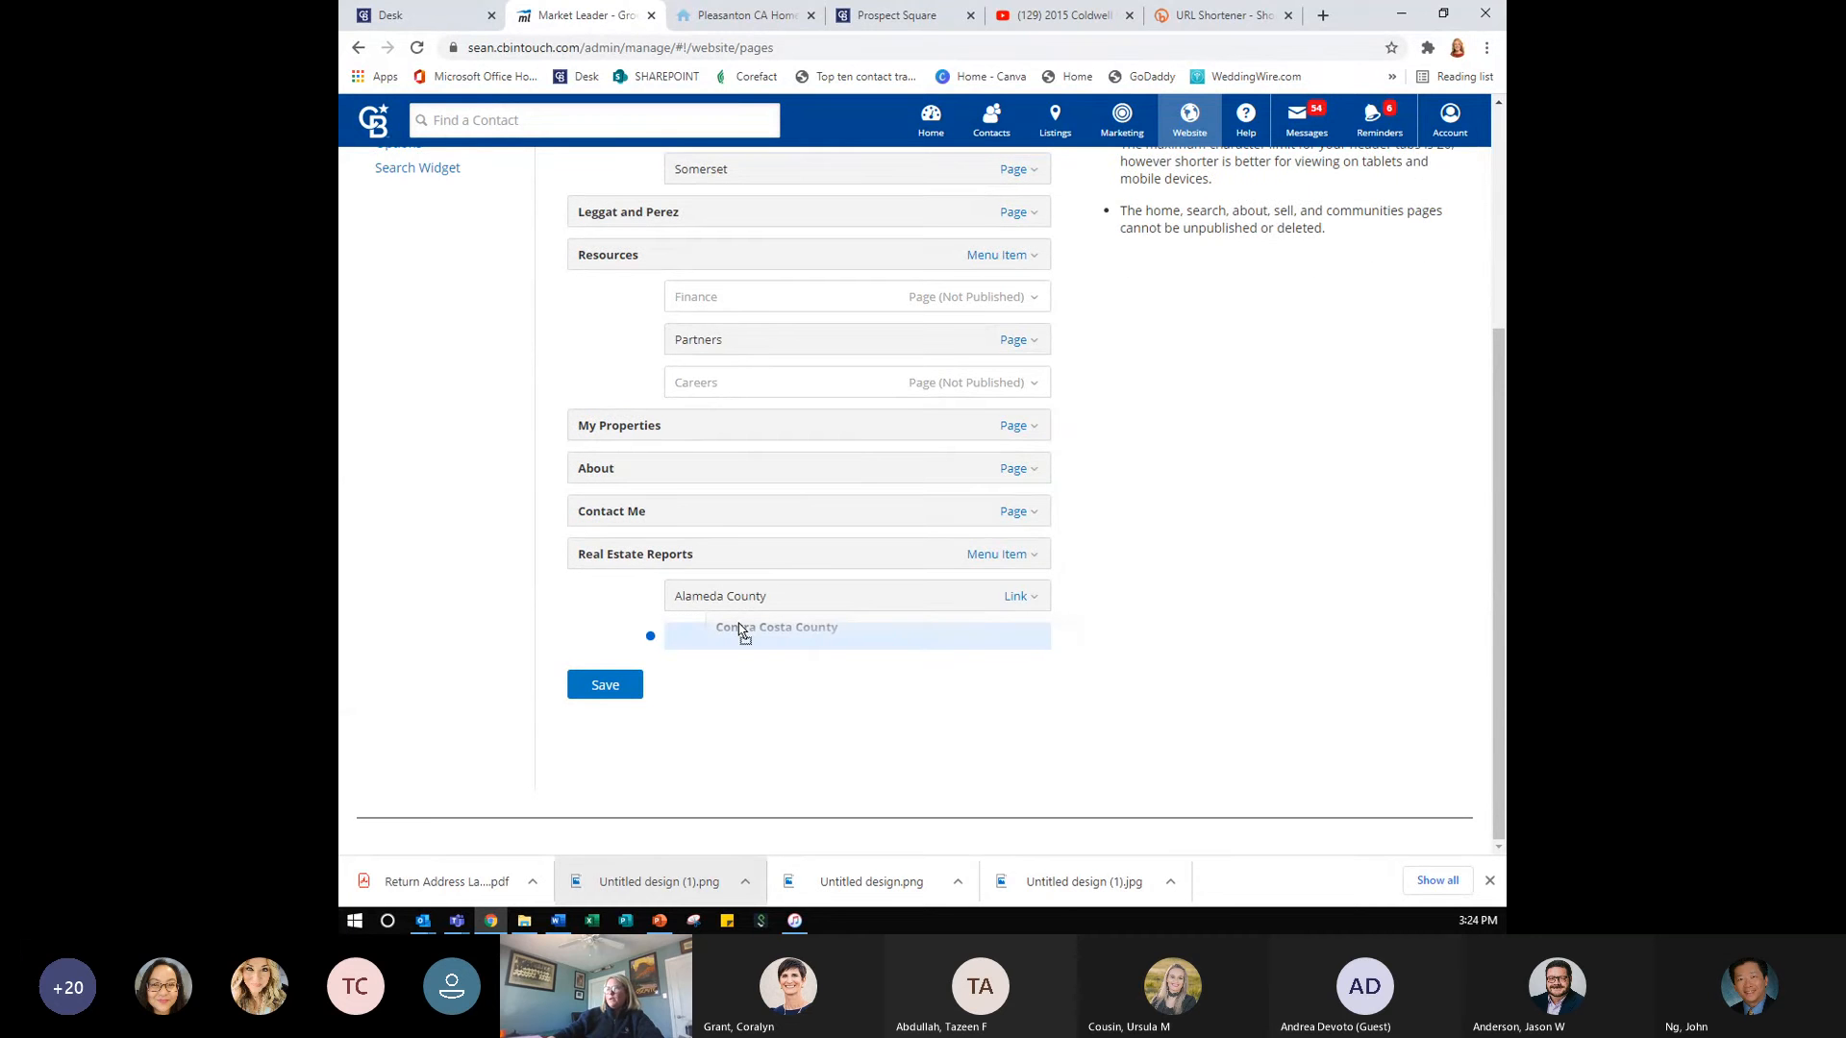
drag(738, 625, 738, 625)
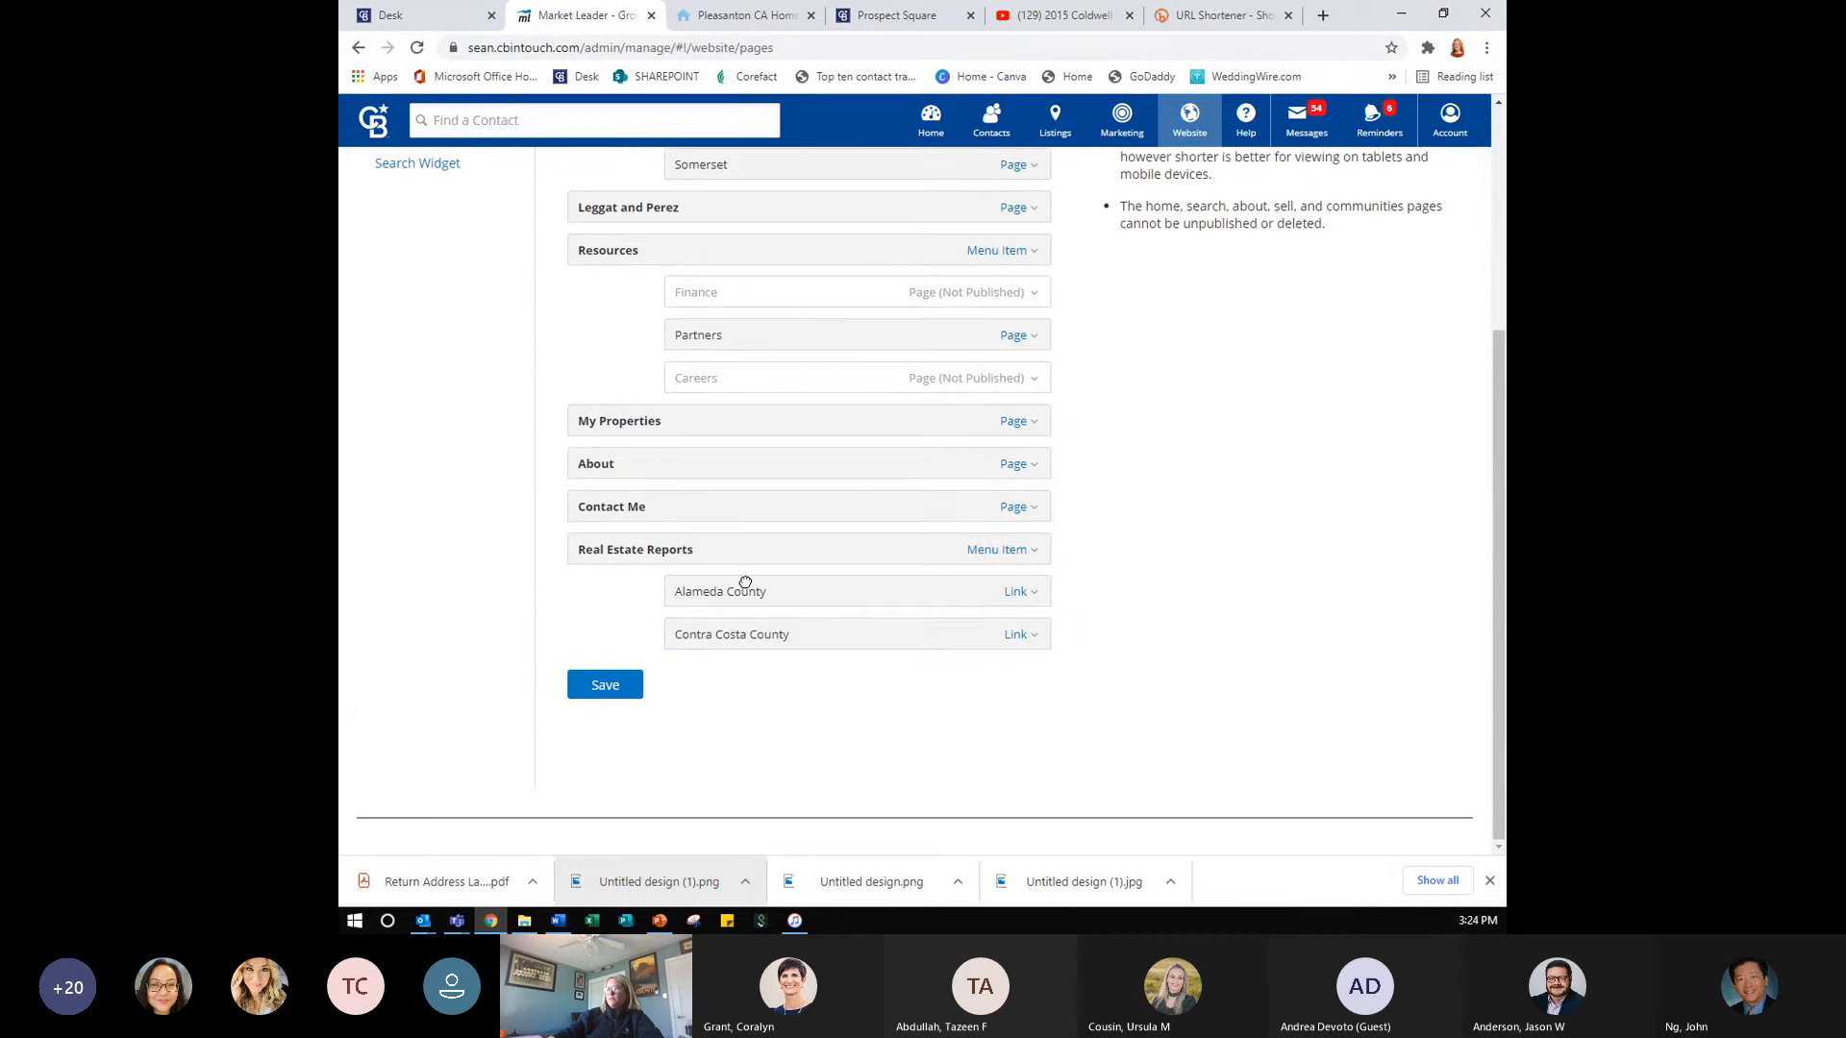
click(603, 692)
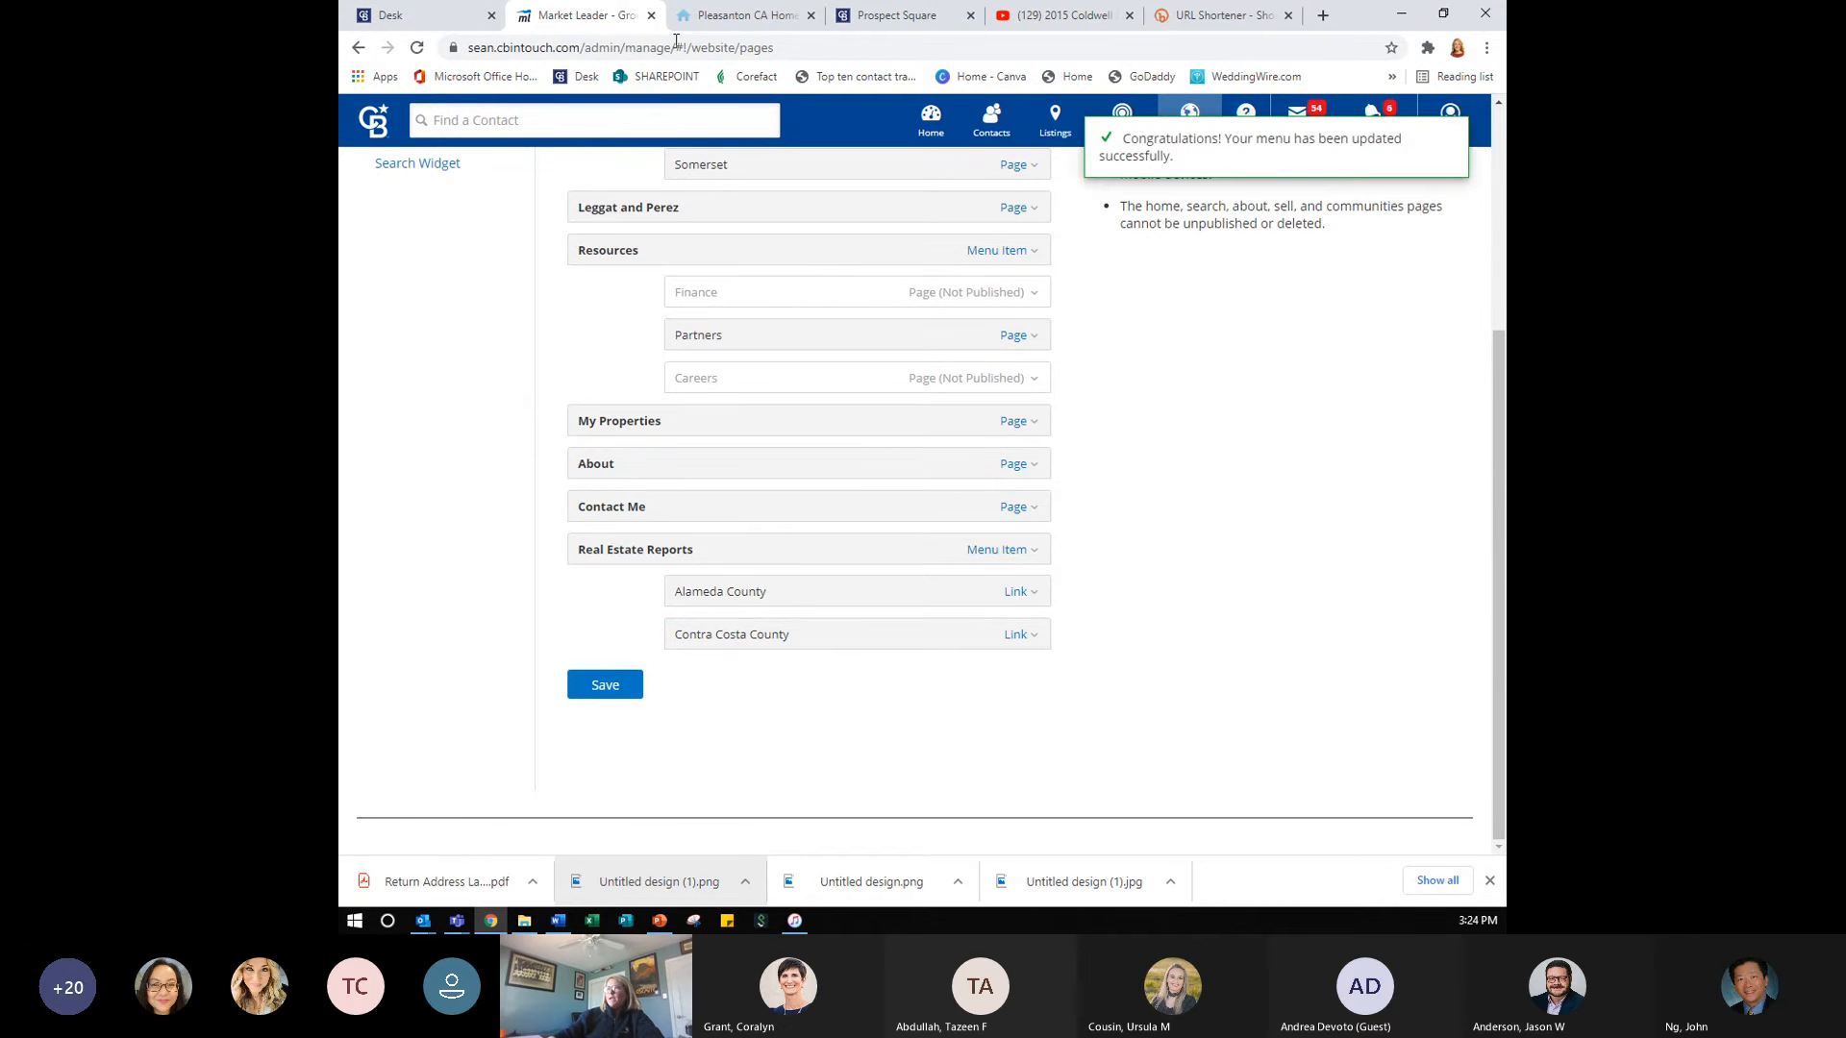
- Switch to the public agent website, reload it and open the Alameda County report from its Real Estate Reports menu
click(742, 16)
click(417, 49)
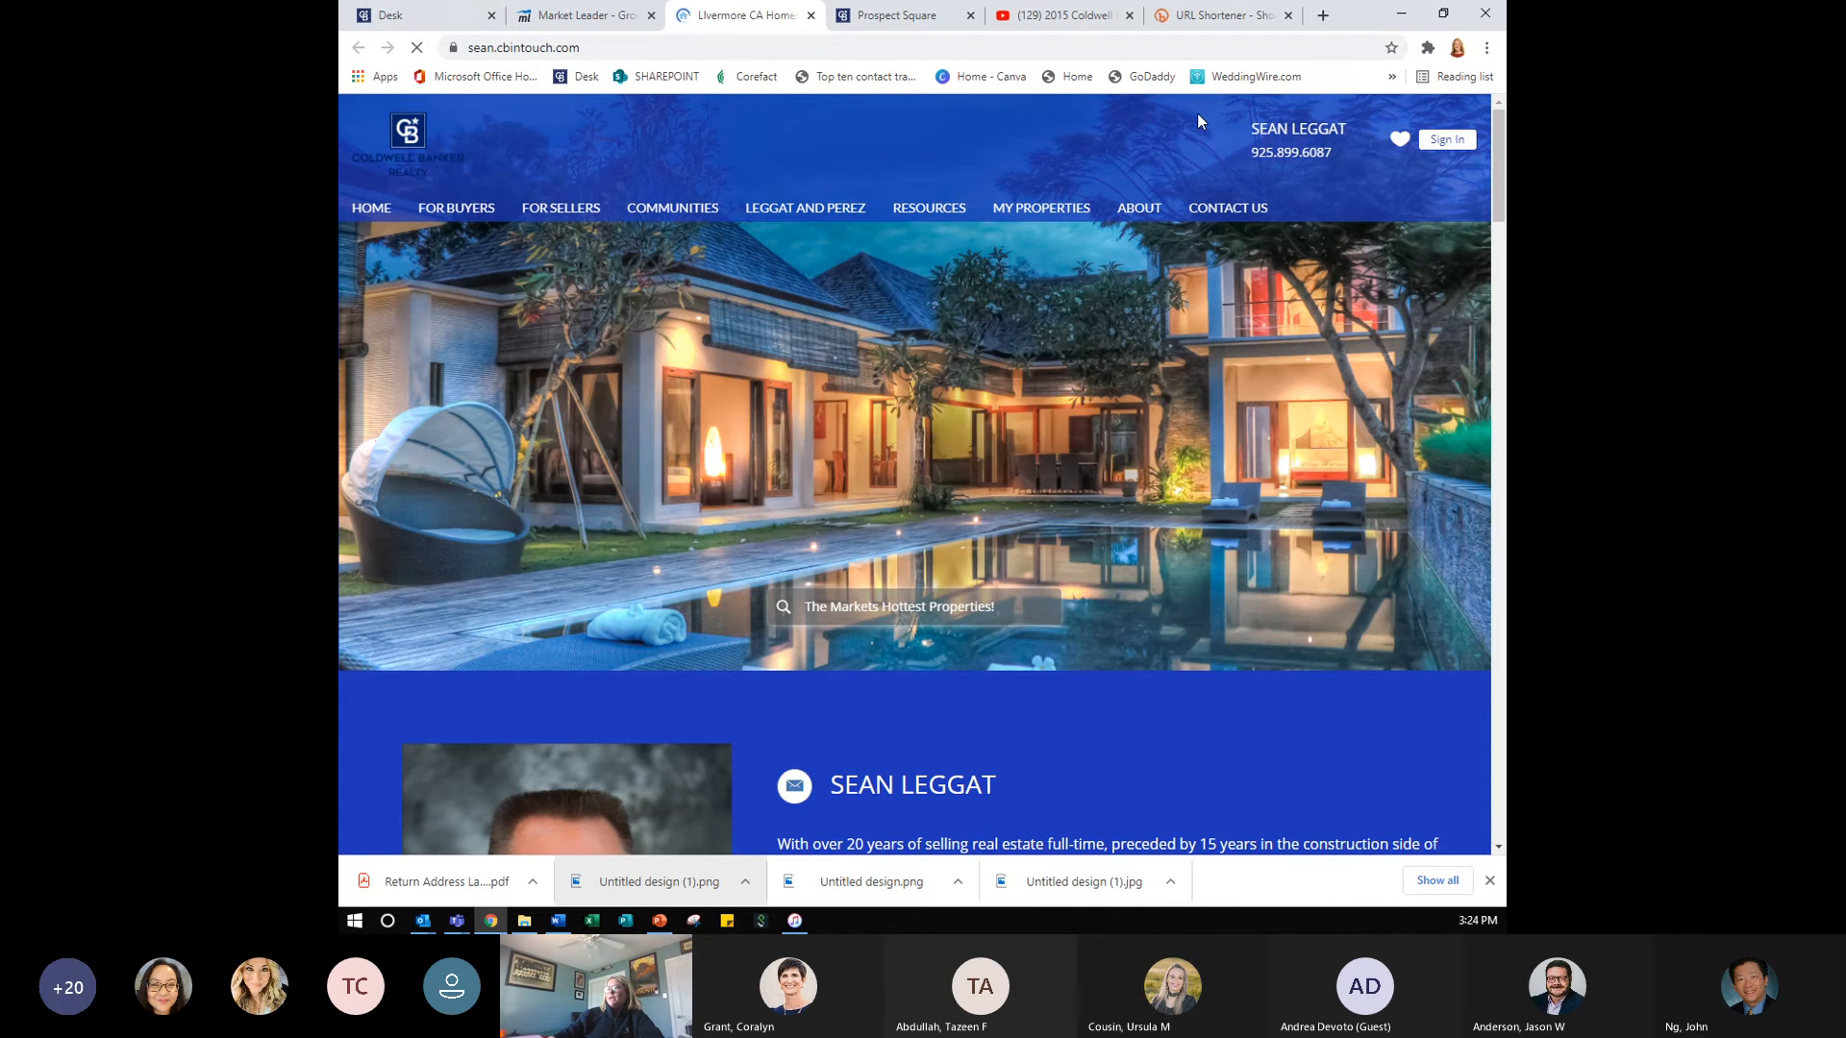
mouse_move(1405, 213)
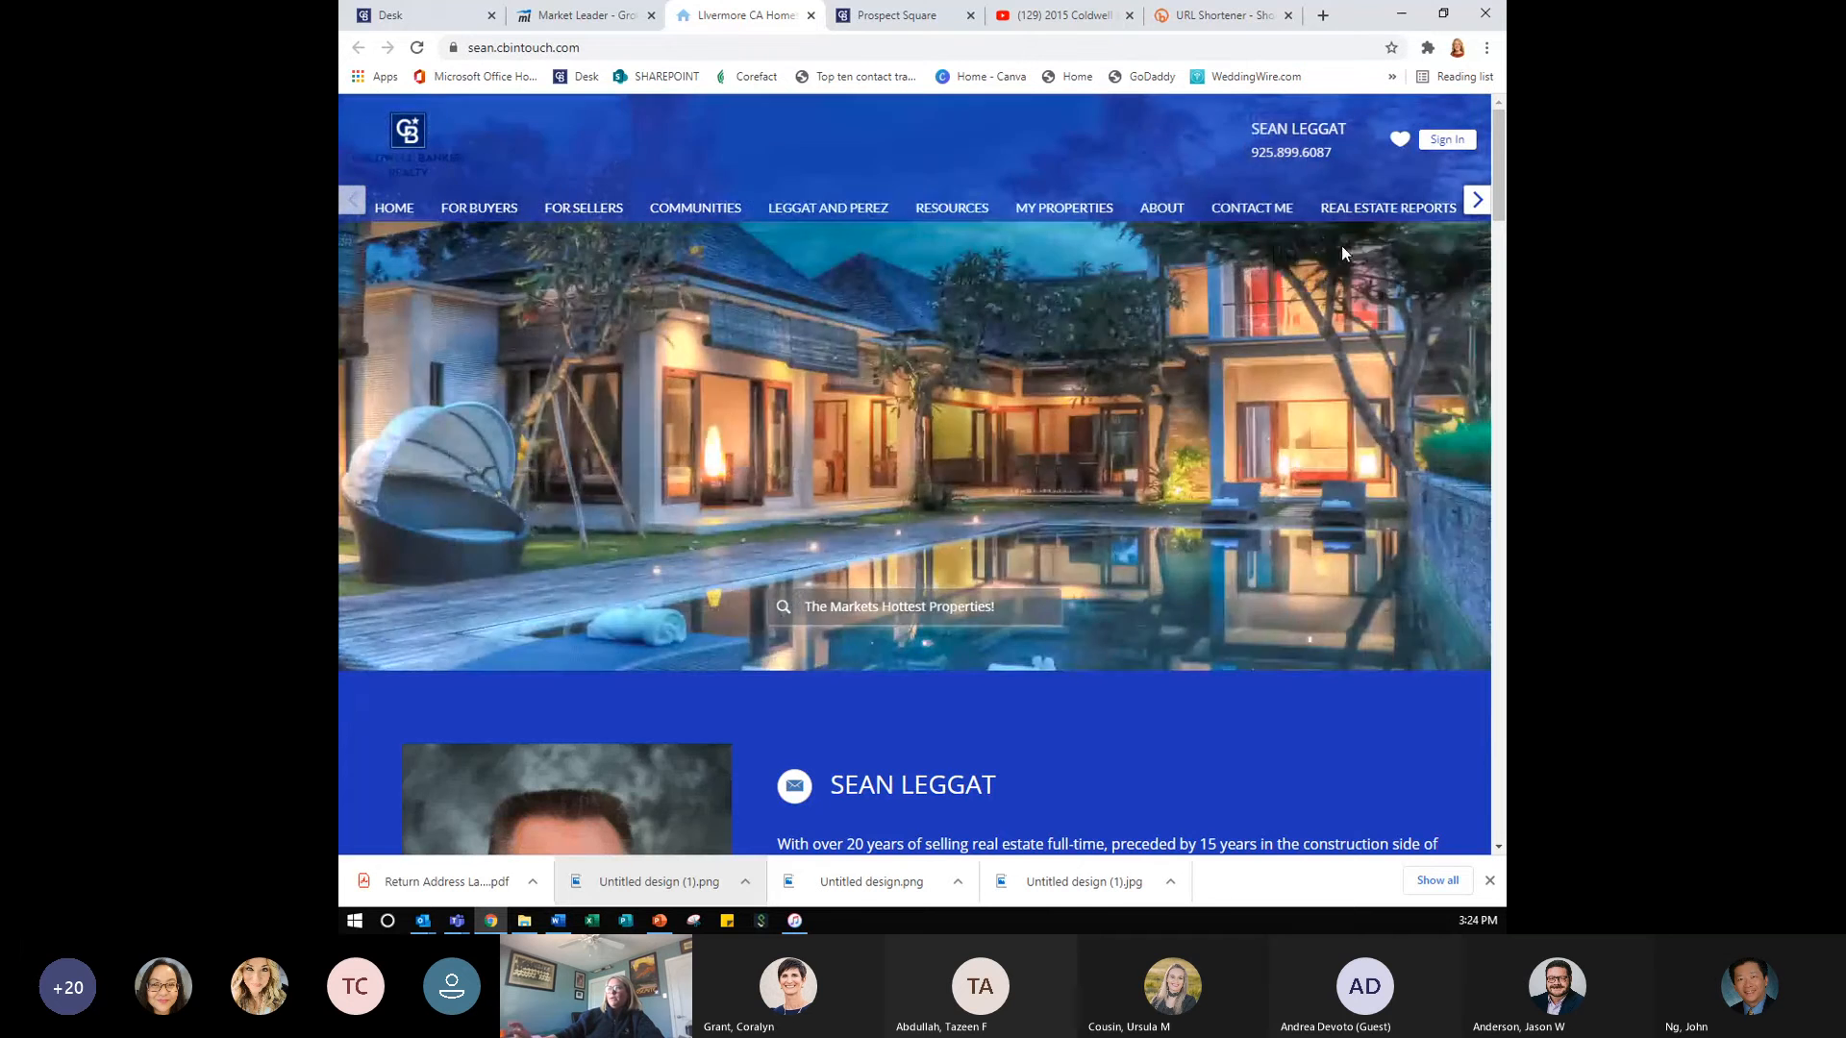
click(1344, 257)
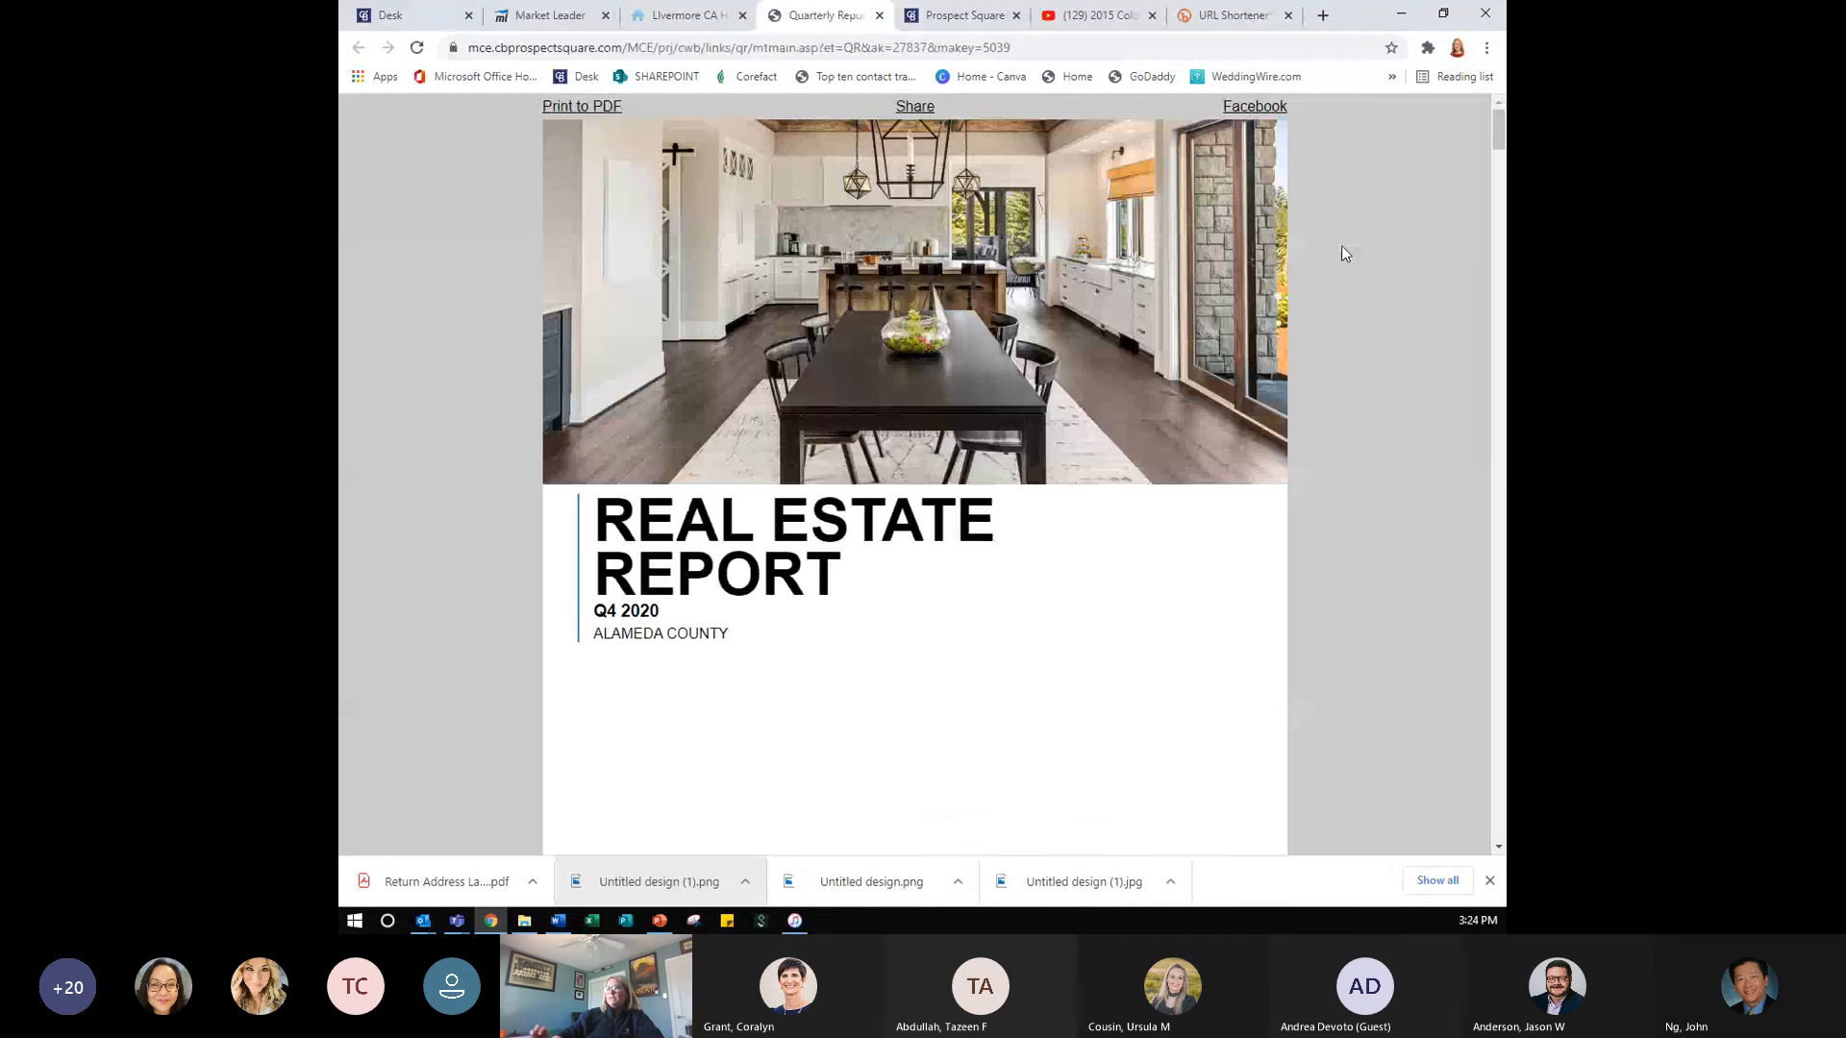
- Examine the Alameda County quarterly report, from the agent details and market charts to the city report links
scroll(803, 312, down, 8)
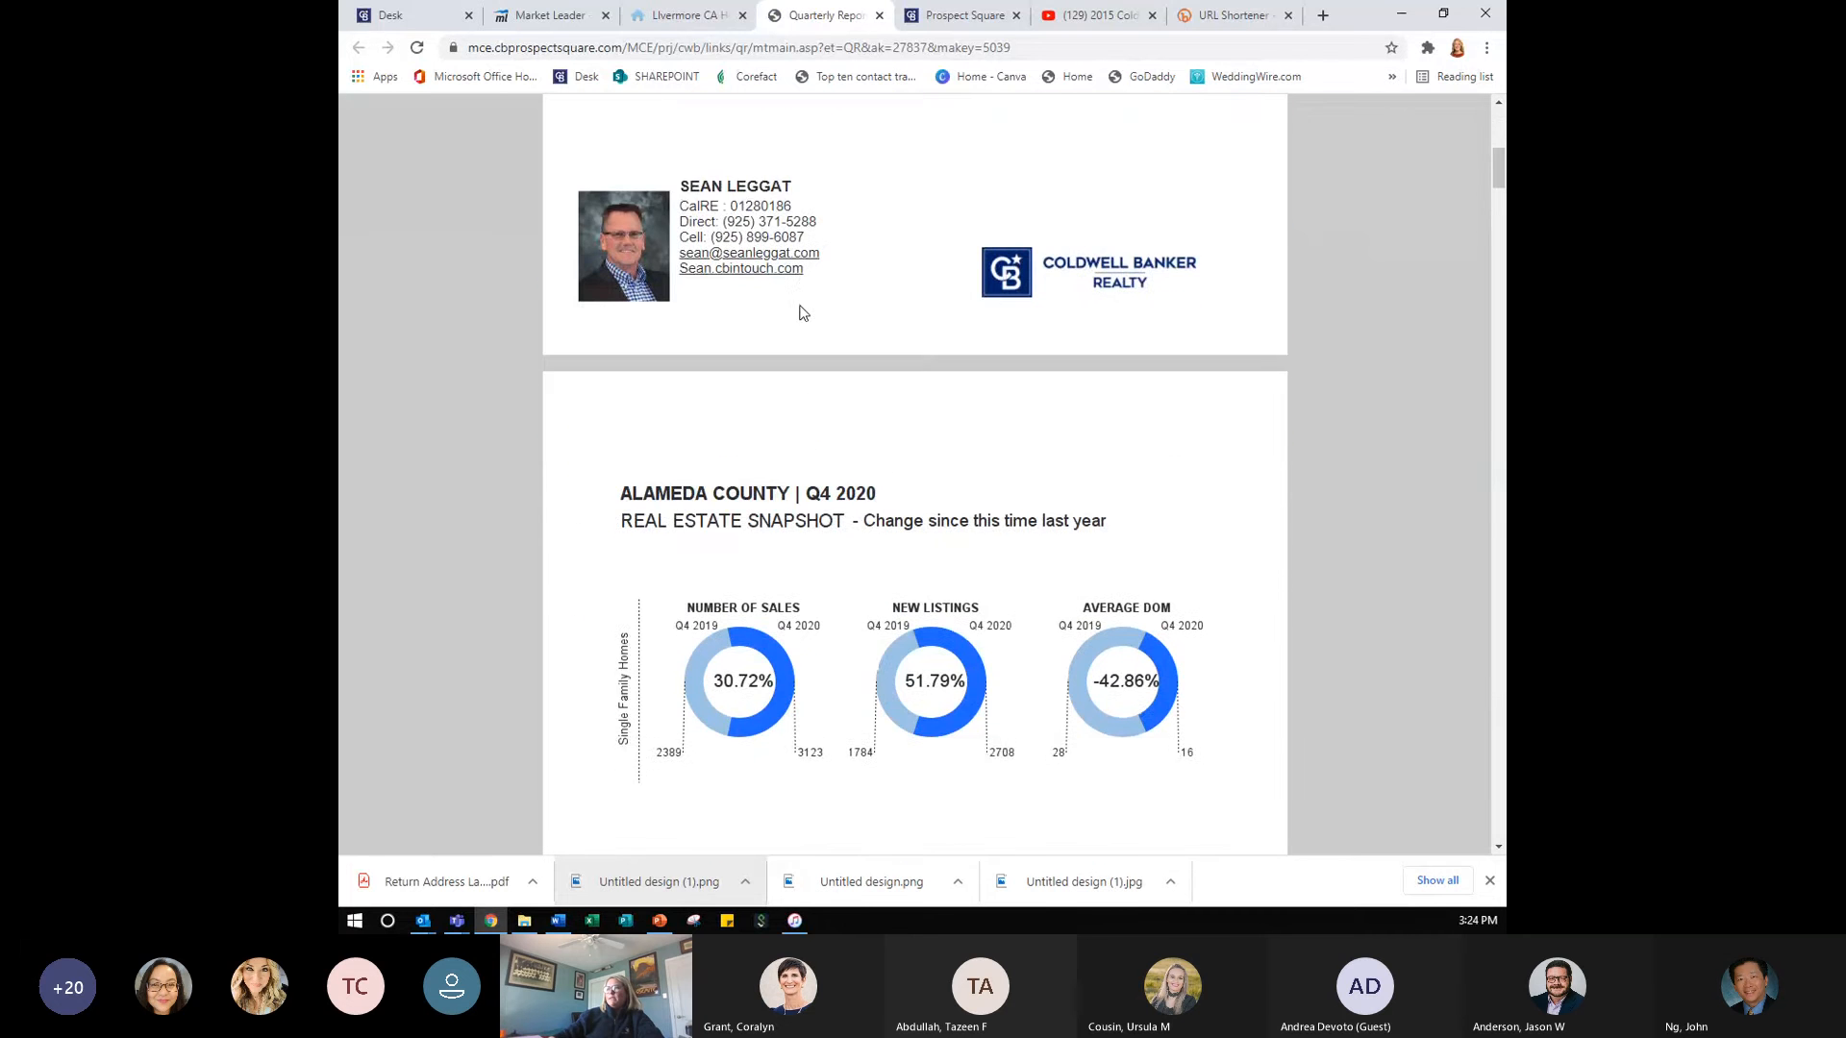
scroll(802, 313, down, 20)
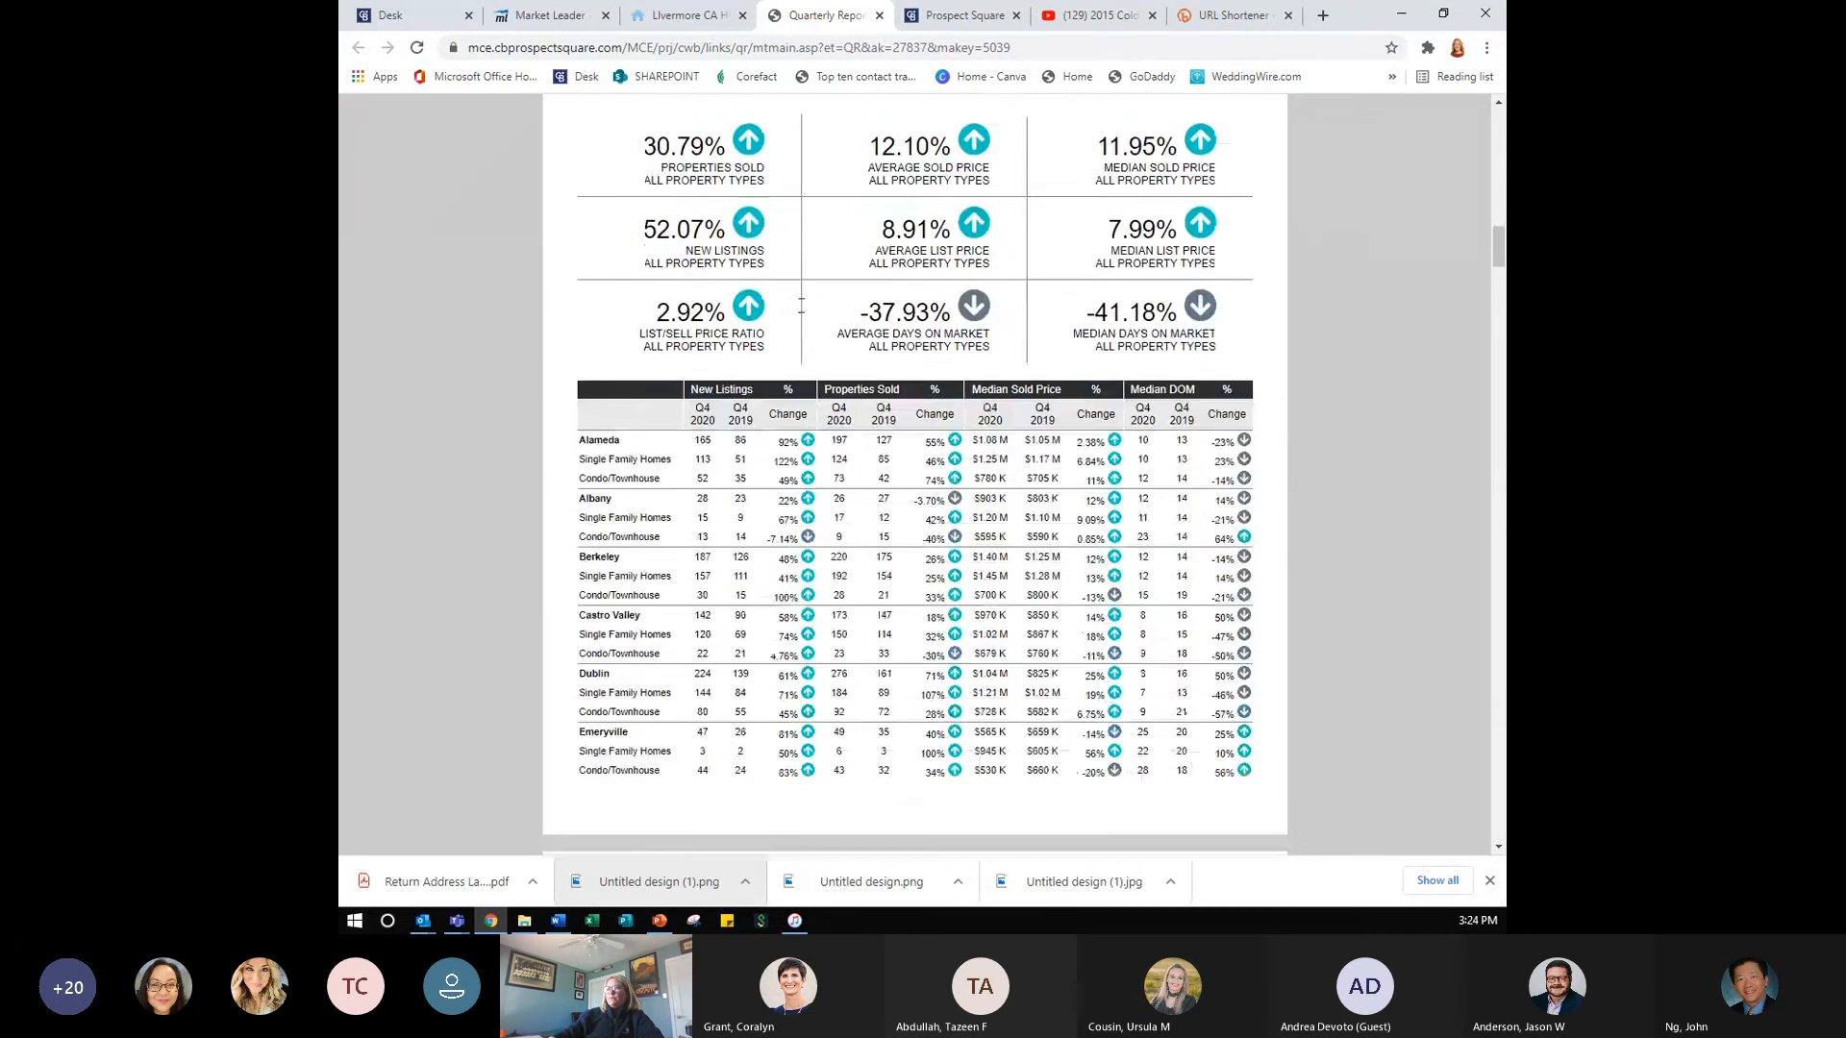
scroll(803, 309, down, 20)
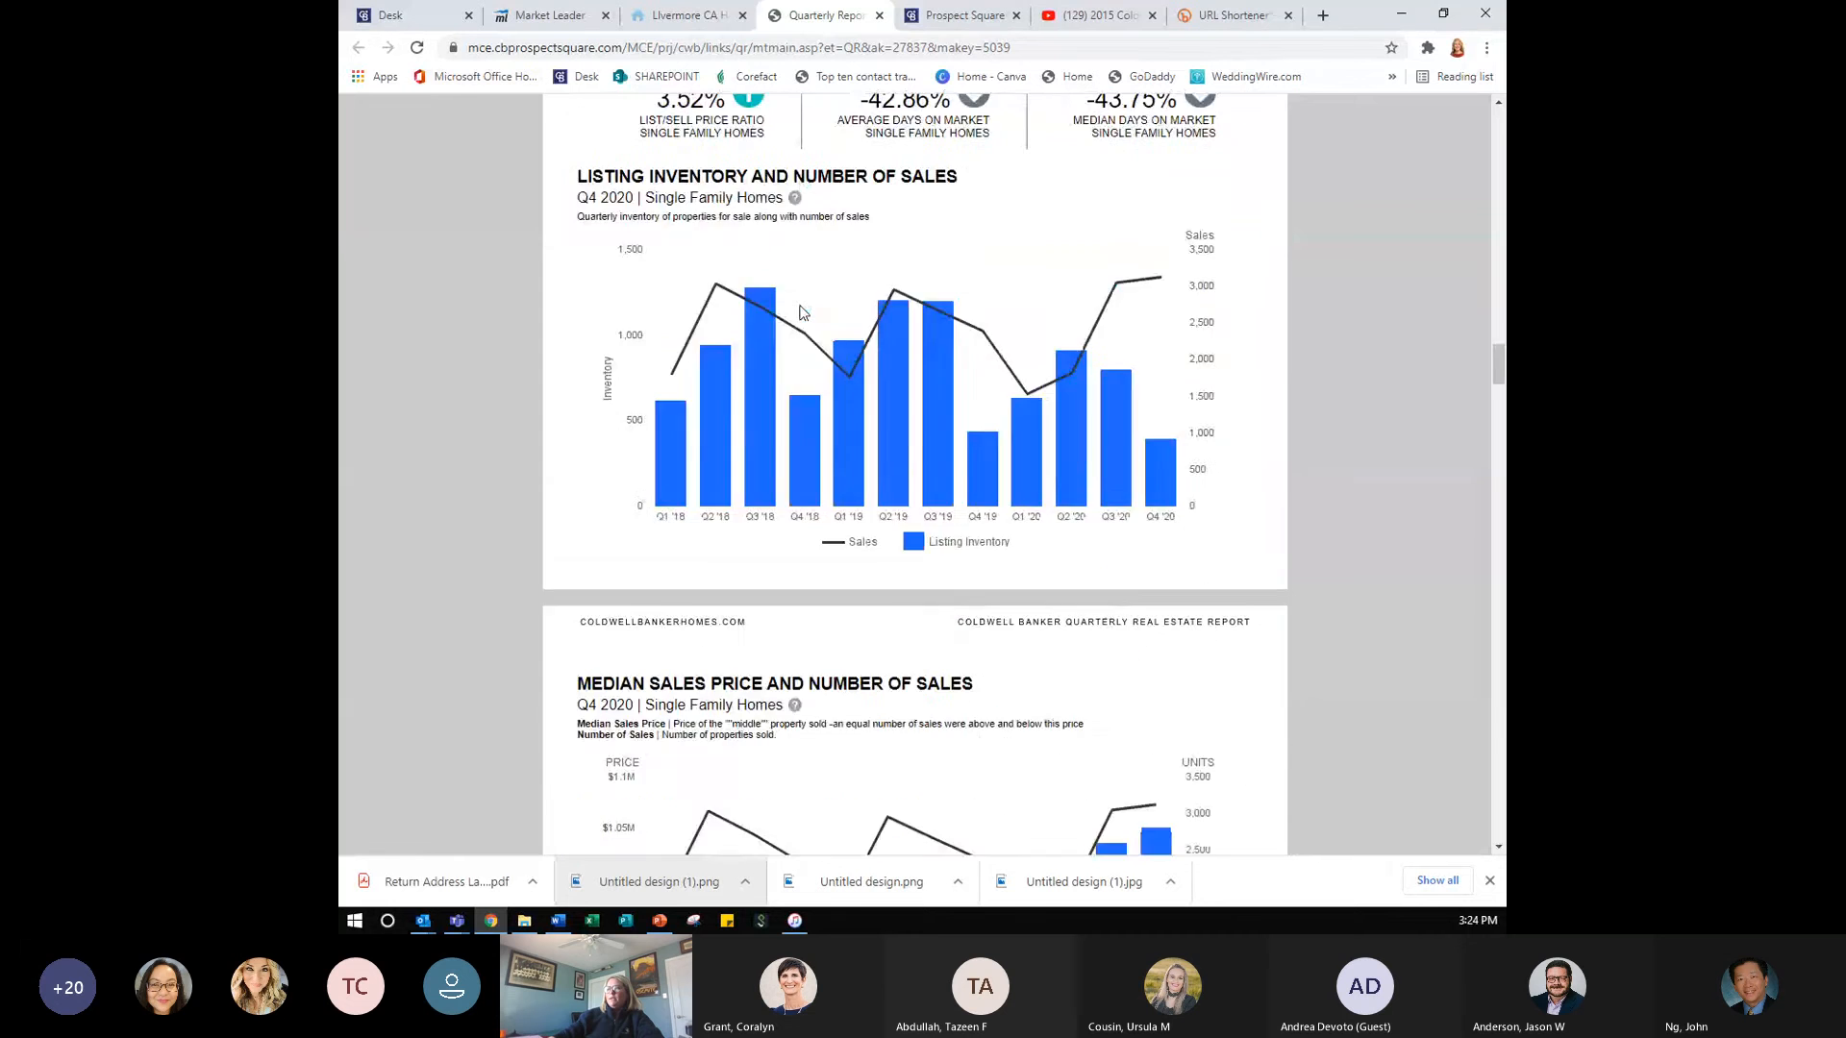
scroll(803, 311, down, 20)
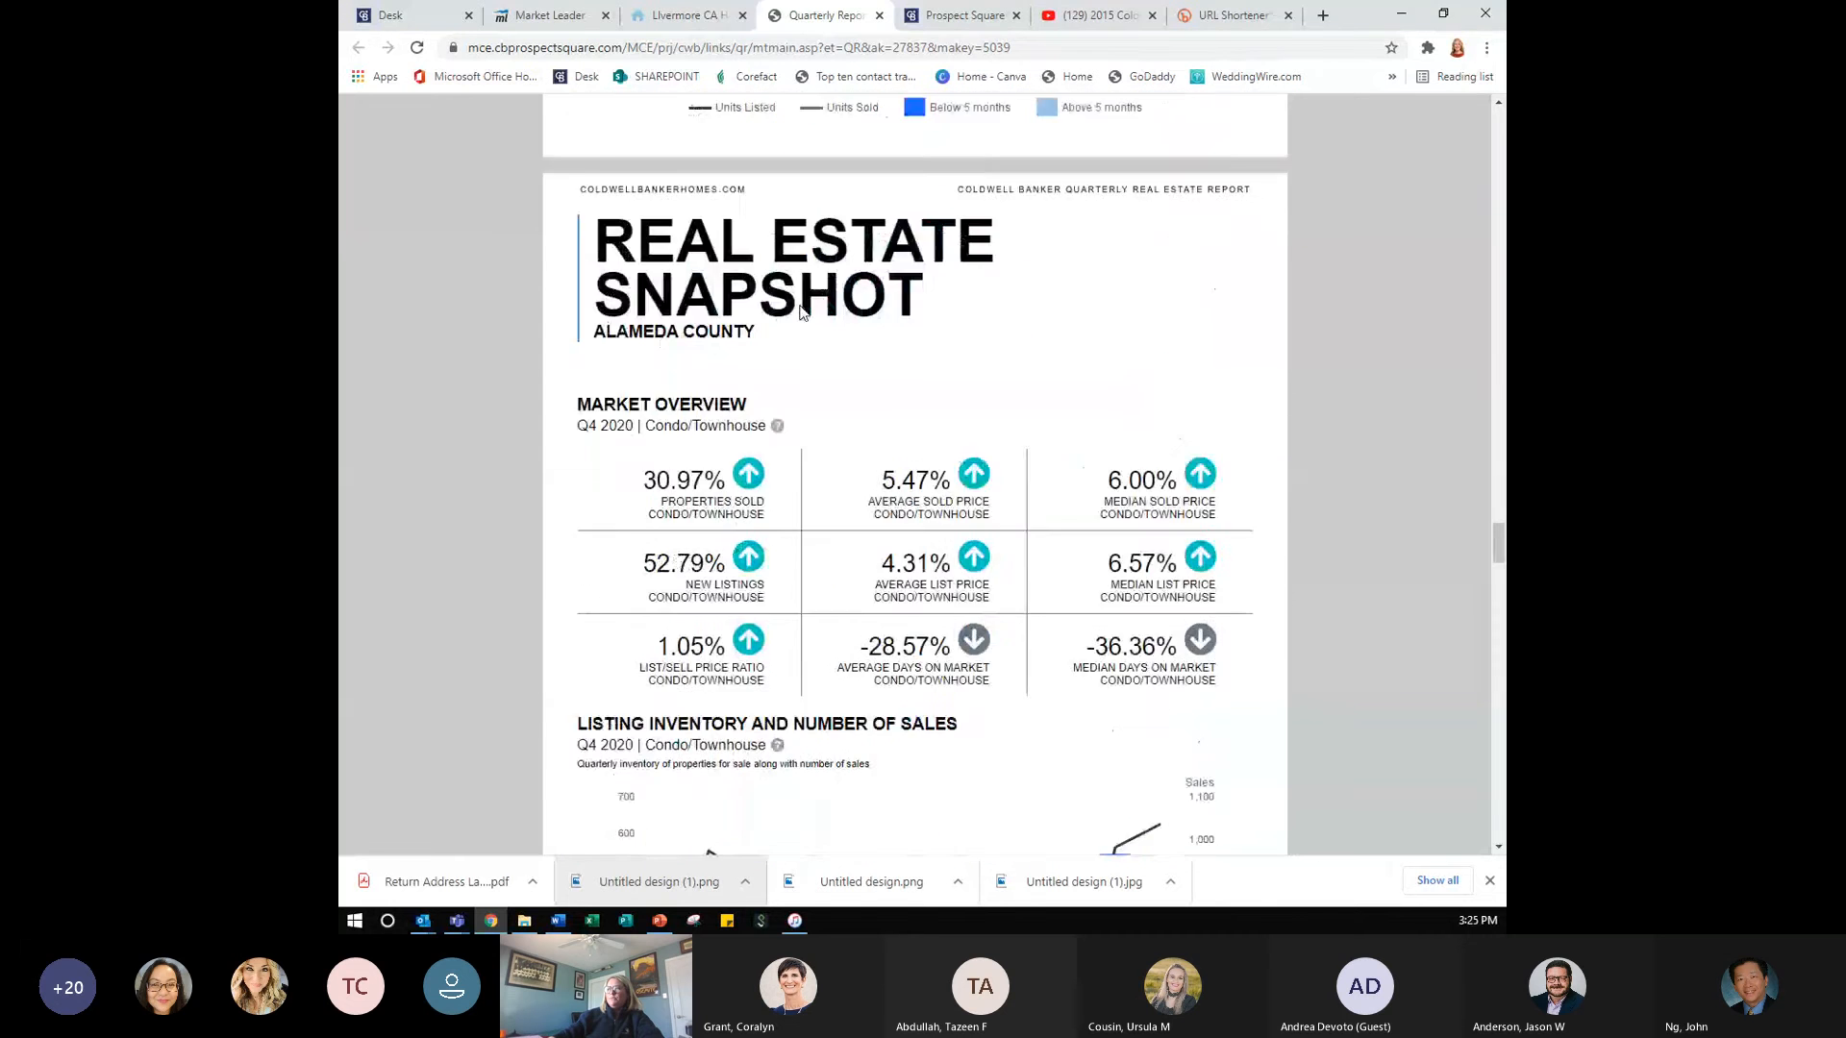
scroll(802, 312, down, 20)
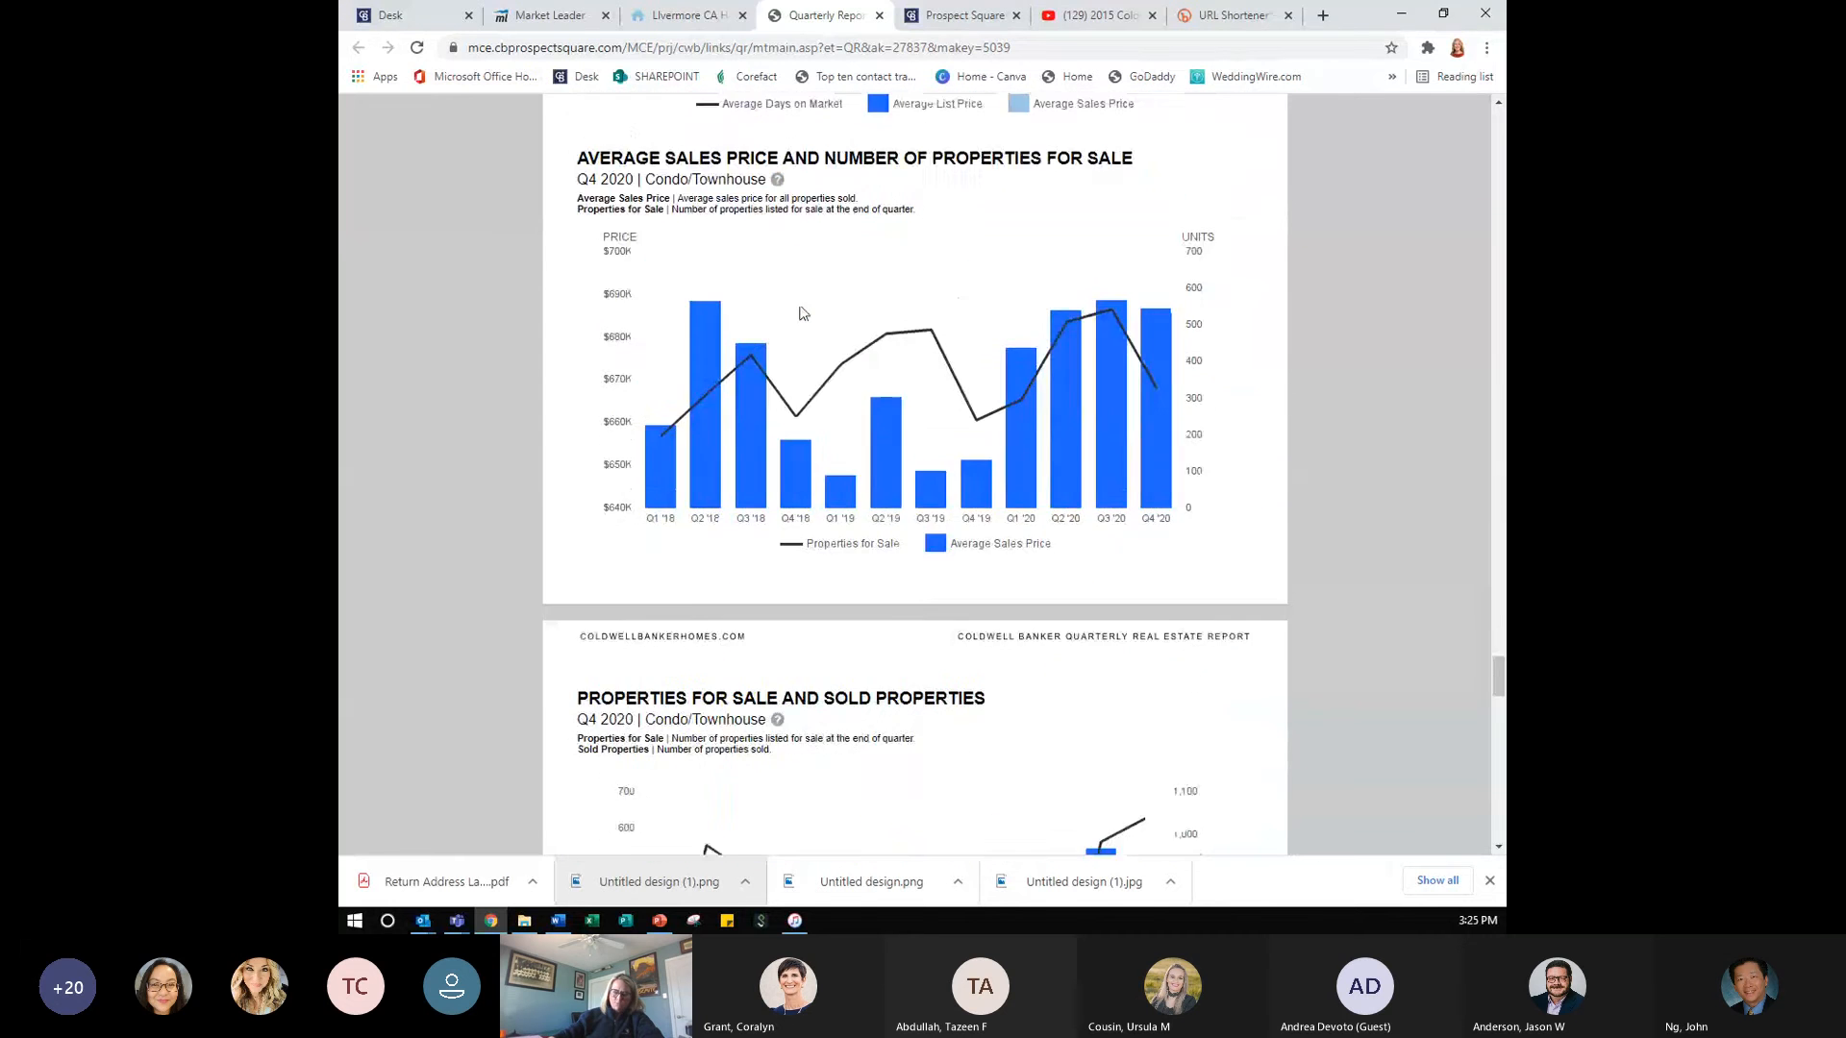
scroll(802, 312, down, 10)
scroll(803, 312, down, 3)
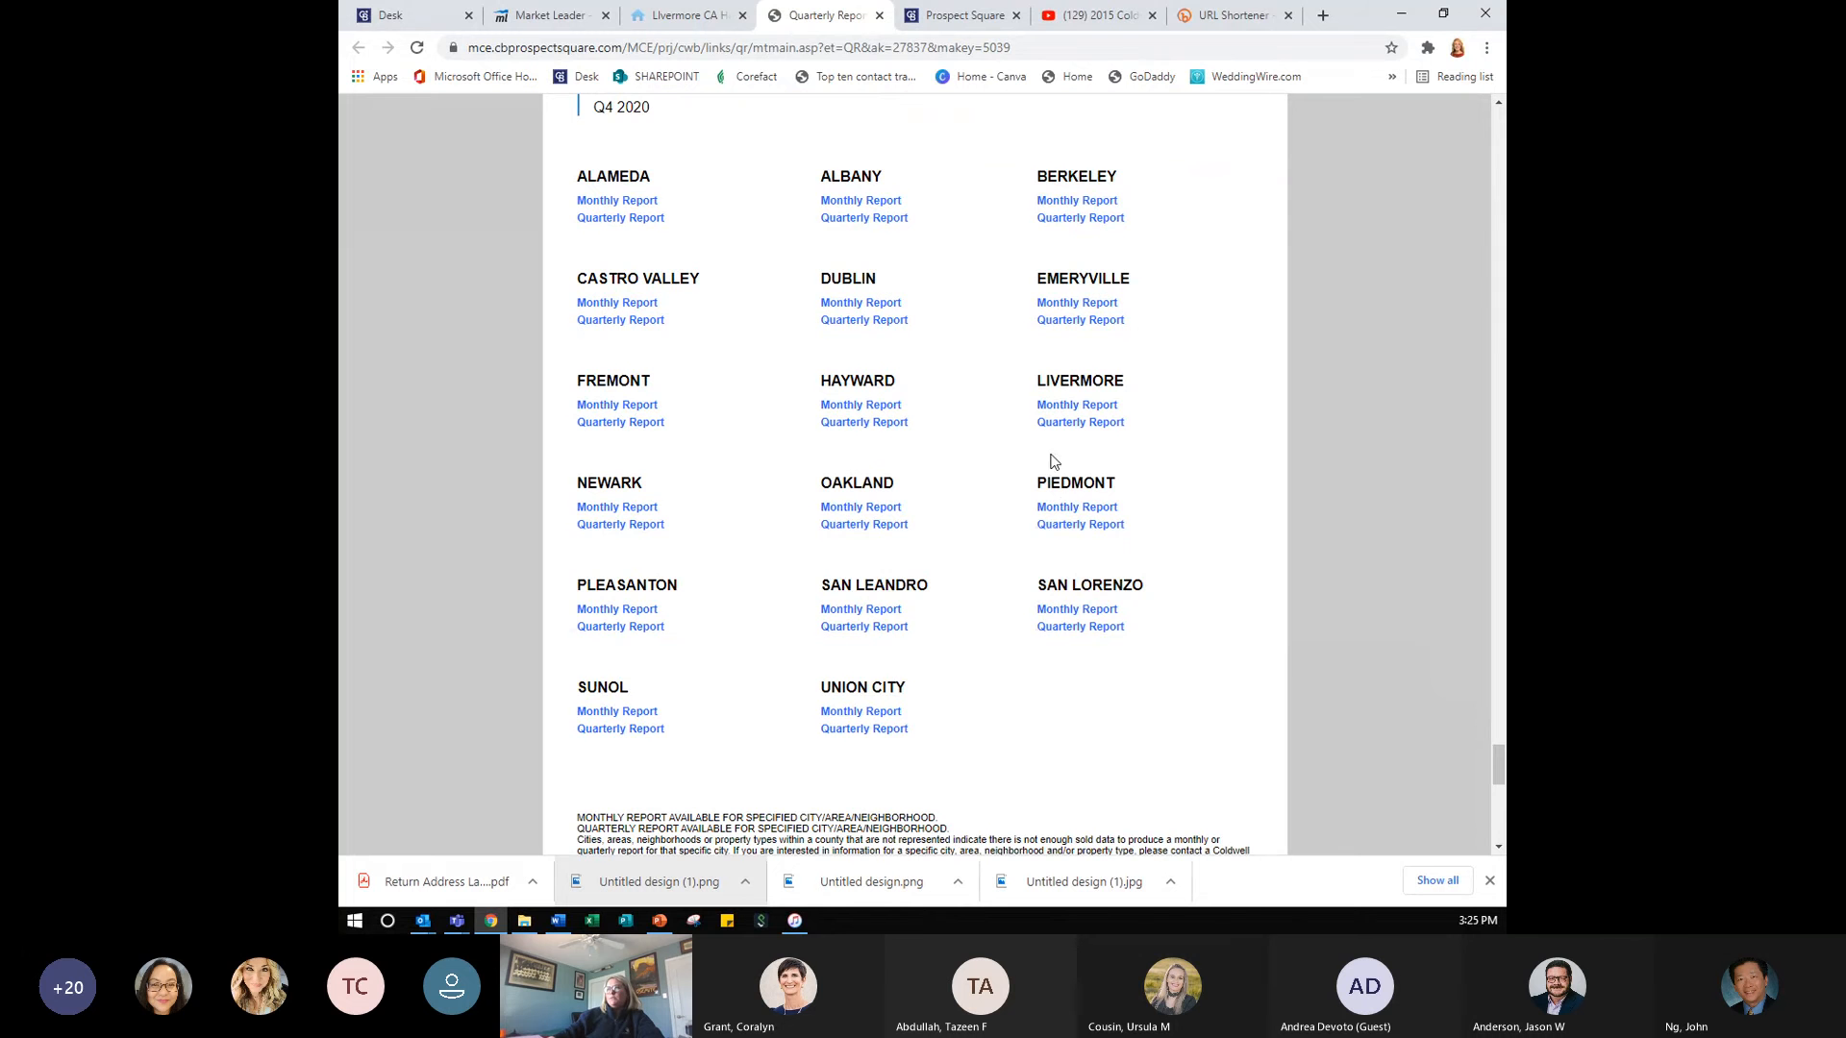
scroll(1149, 824, up, 20)
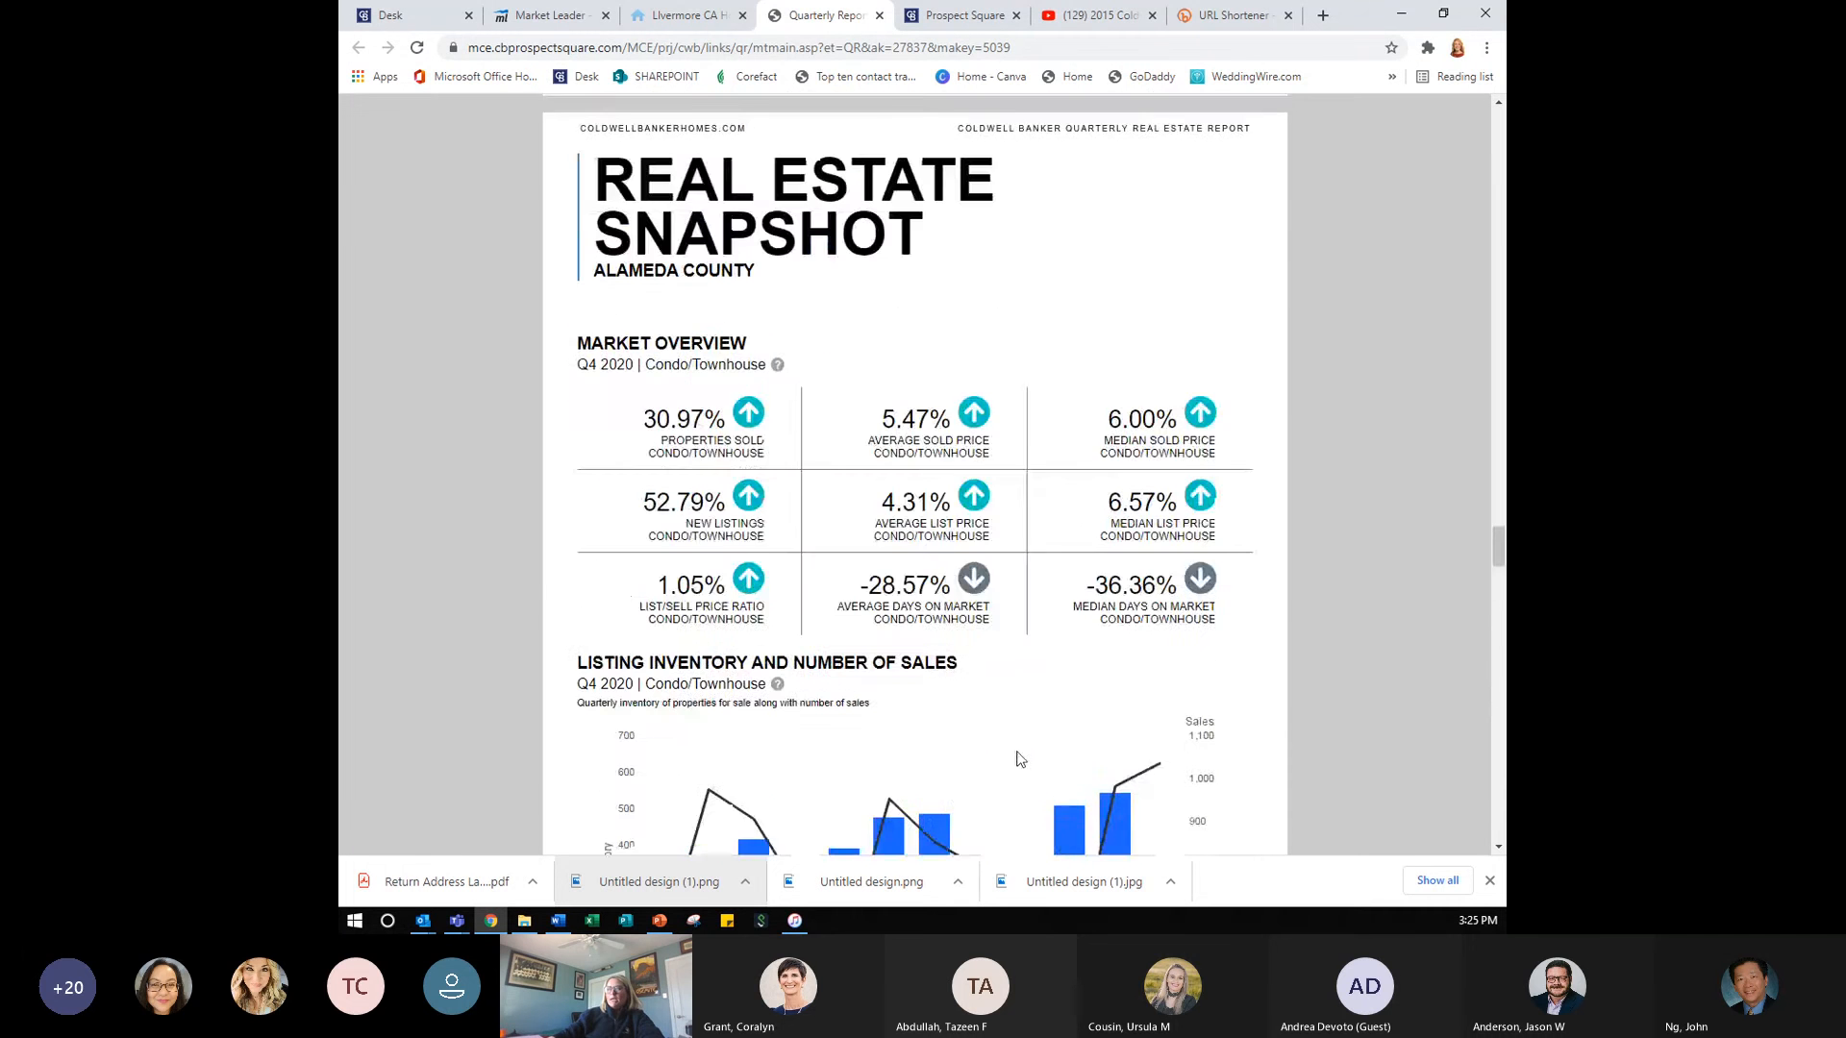
- Return to the Pages and Menus list in Market Leader
click(683, 18)
click(546, 16)
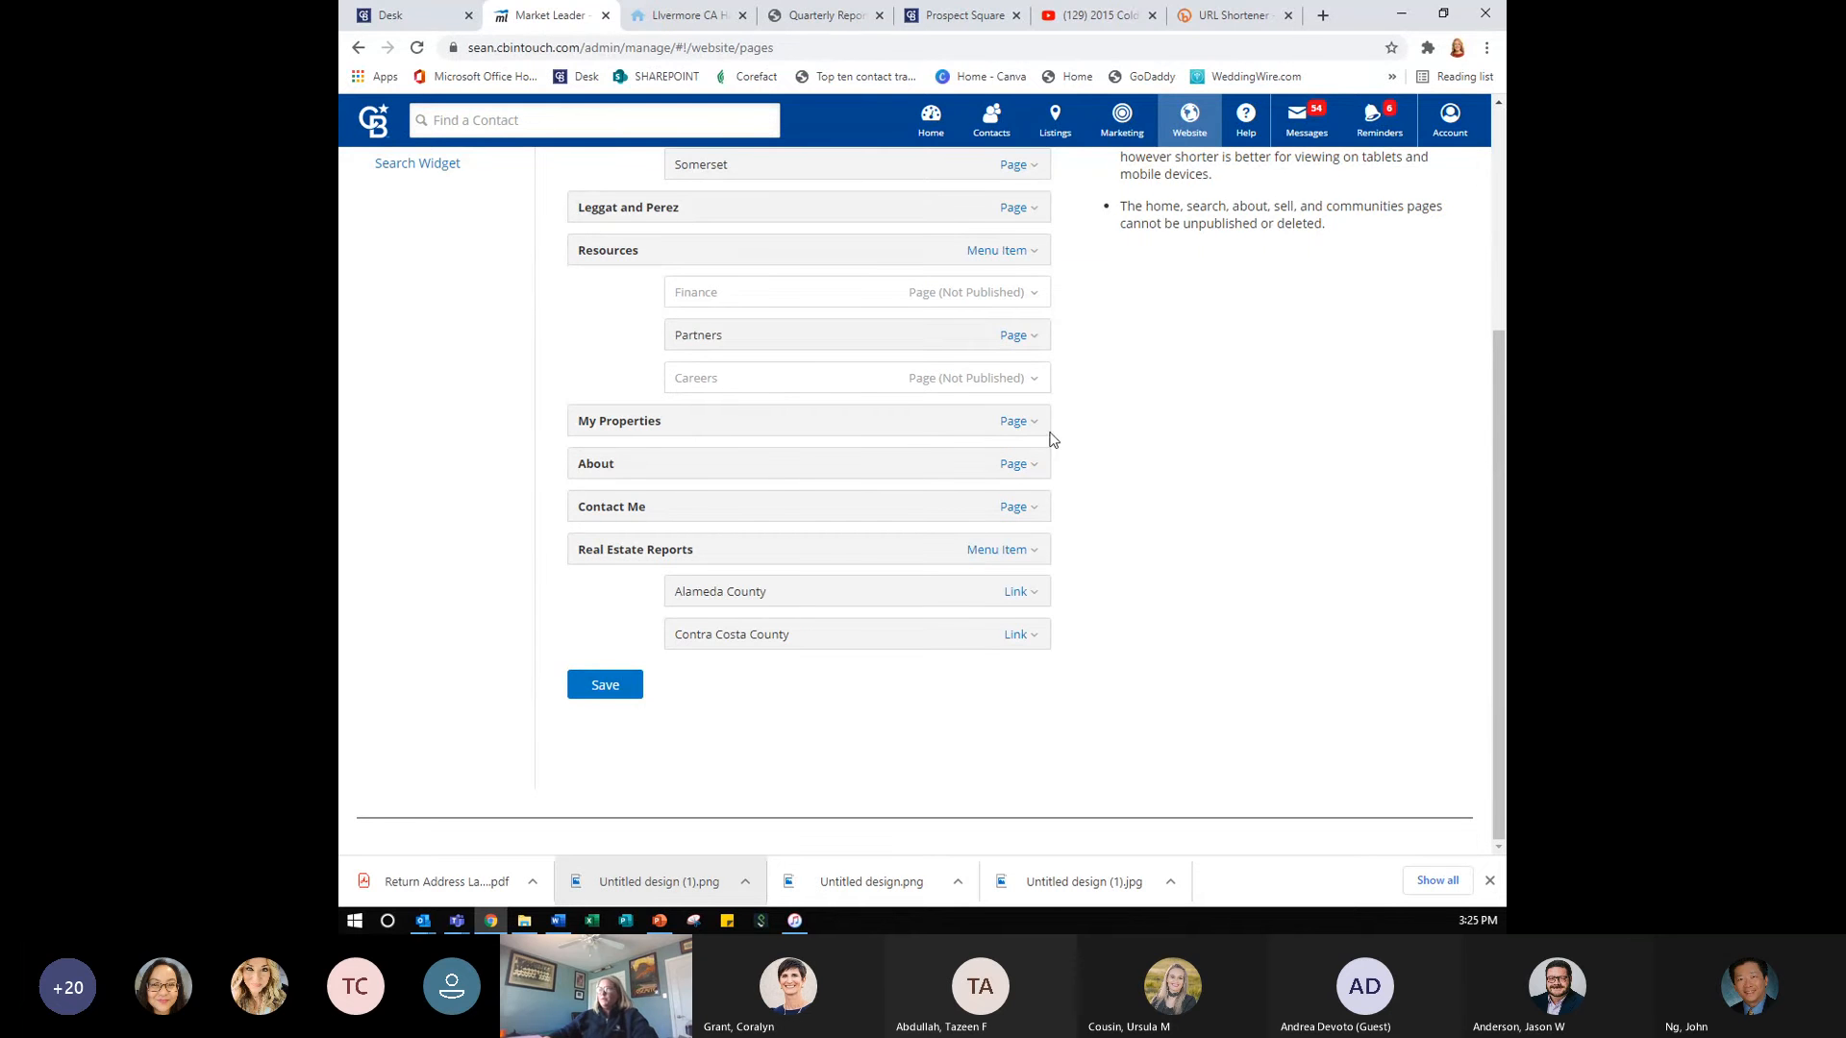
scroll(1305, 468, up, 4)
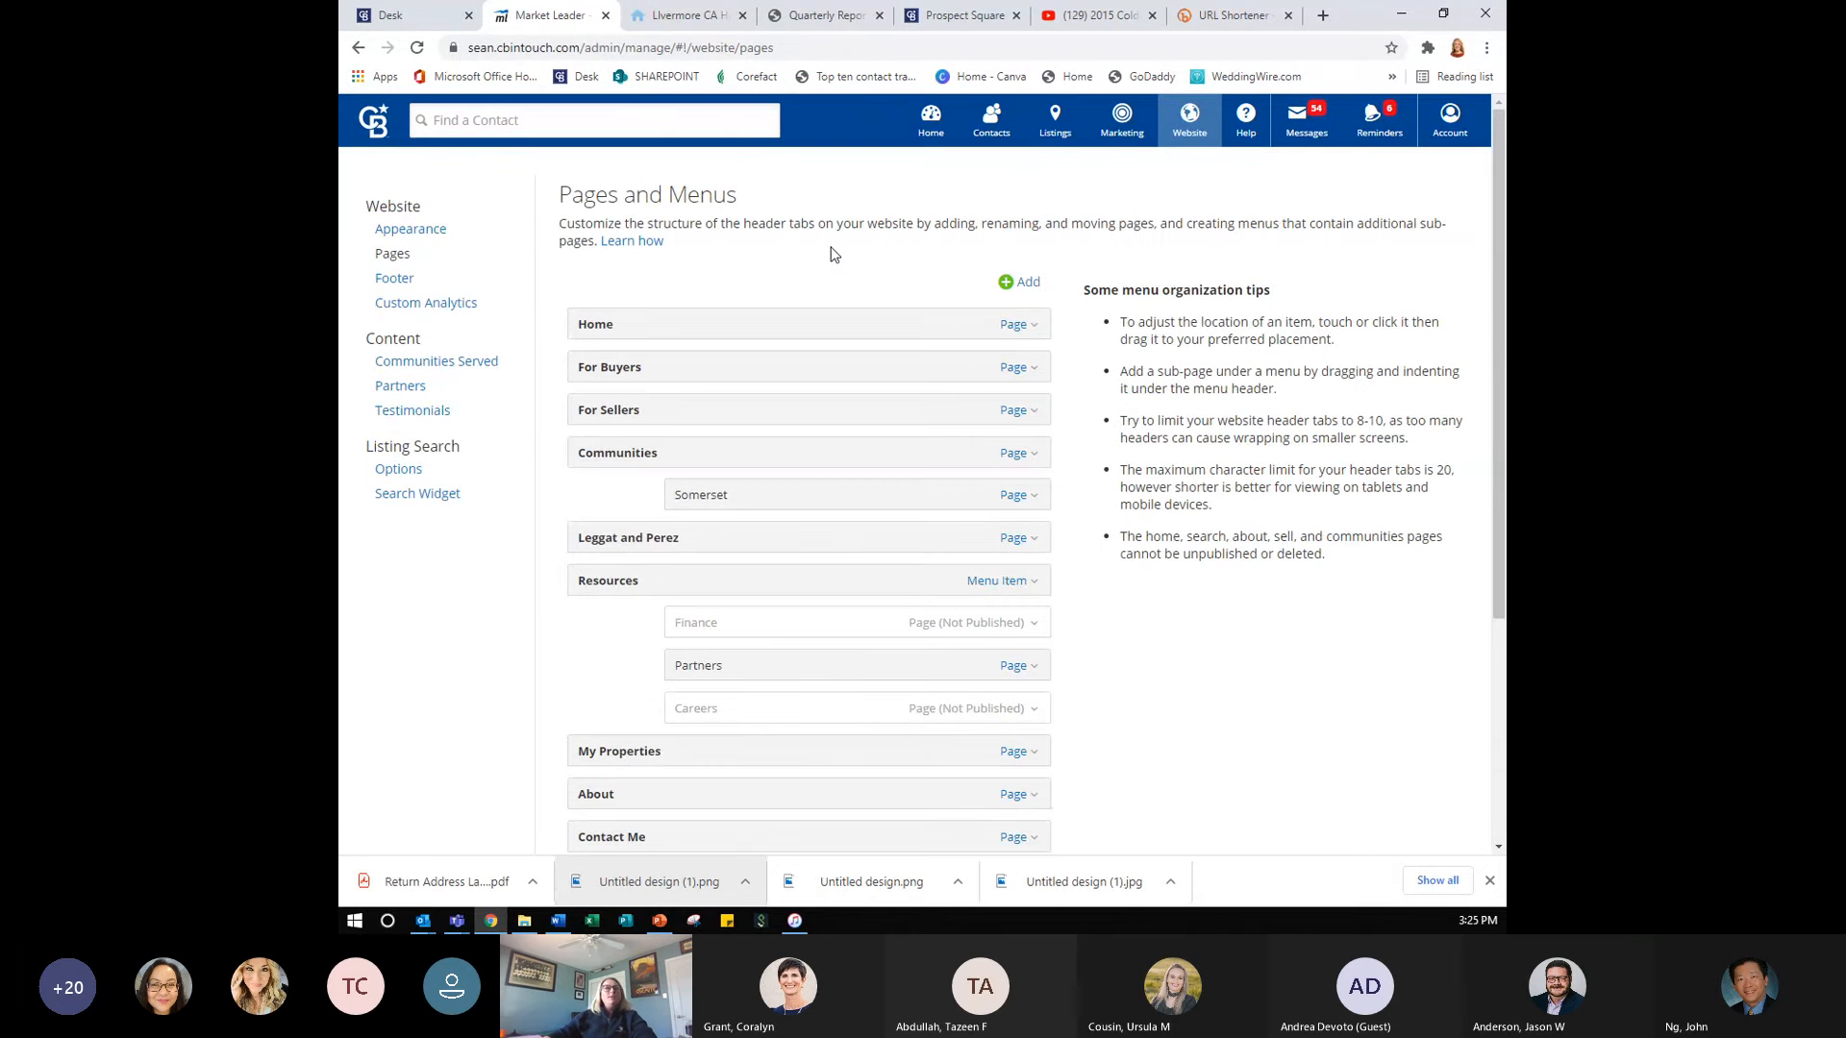
- Switch to the public agent website and open its advanced search page by appending advancedsearch to the site address
click(650, 28)
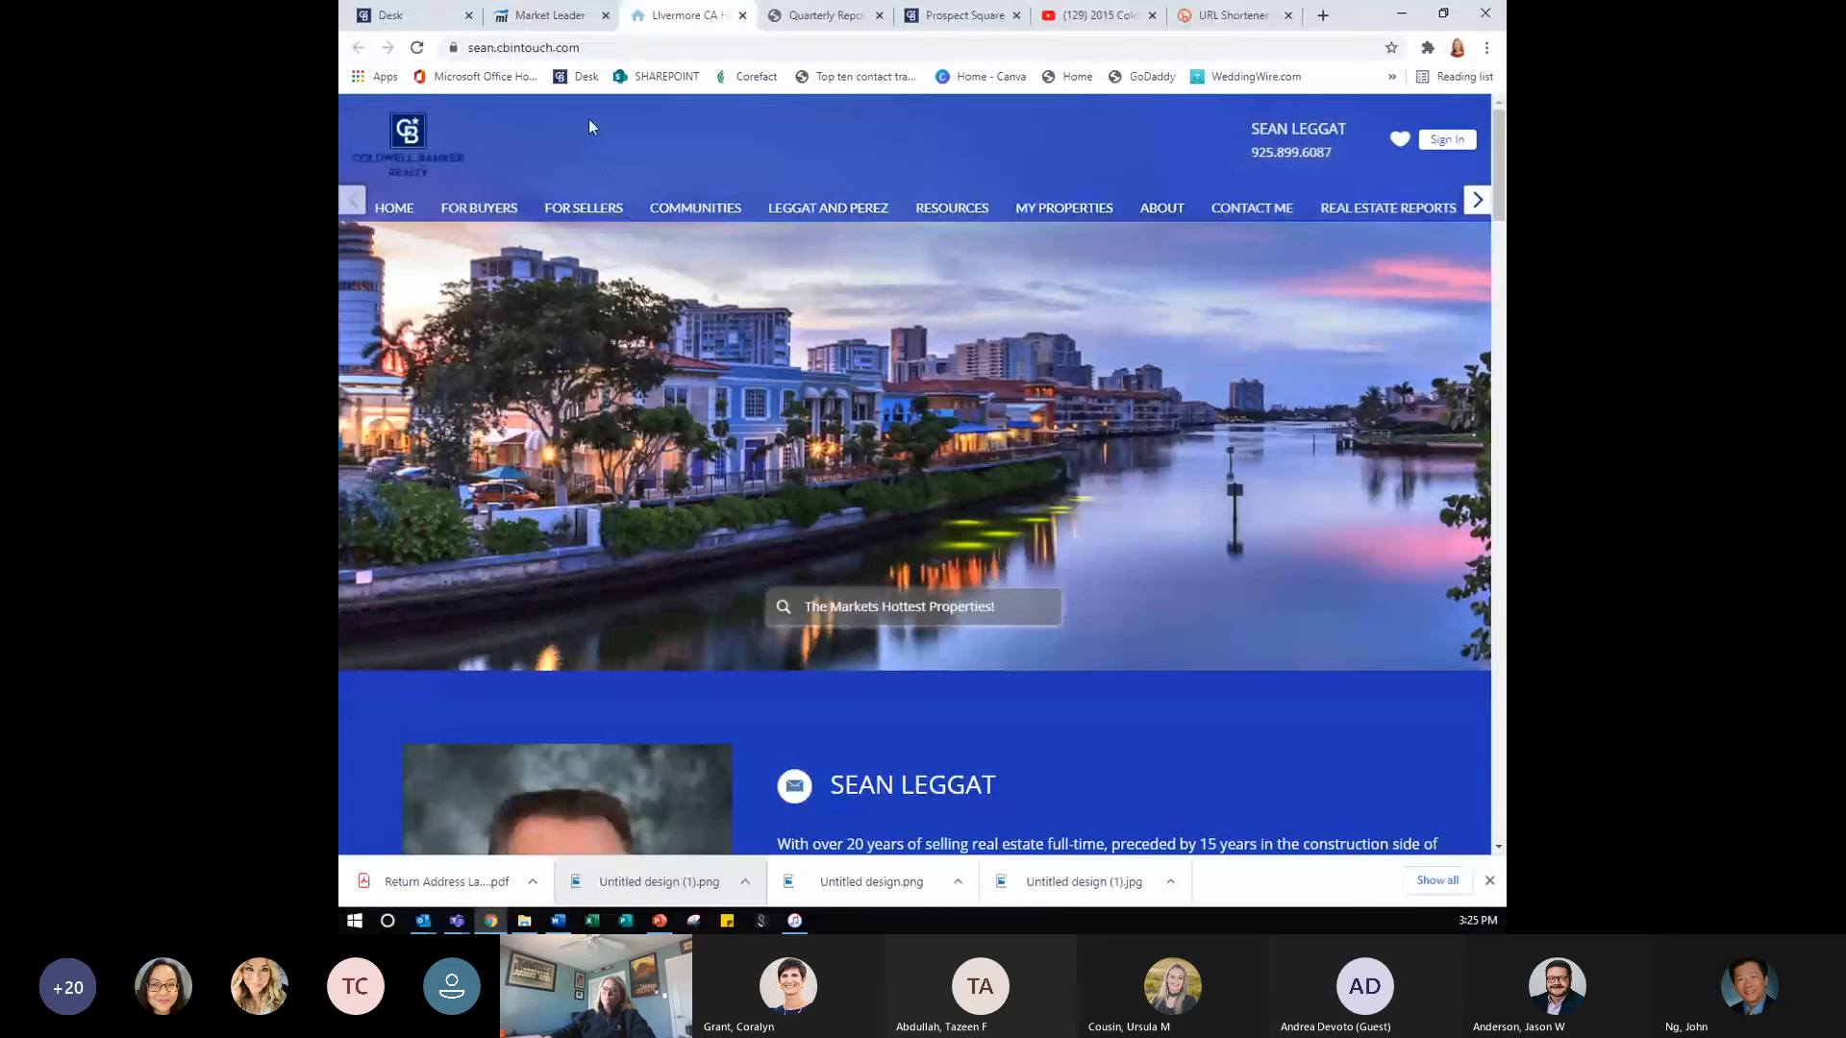
click(564, 13)
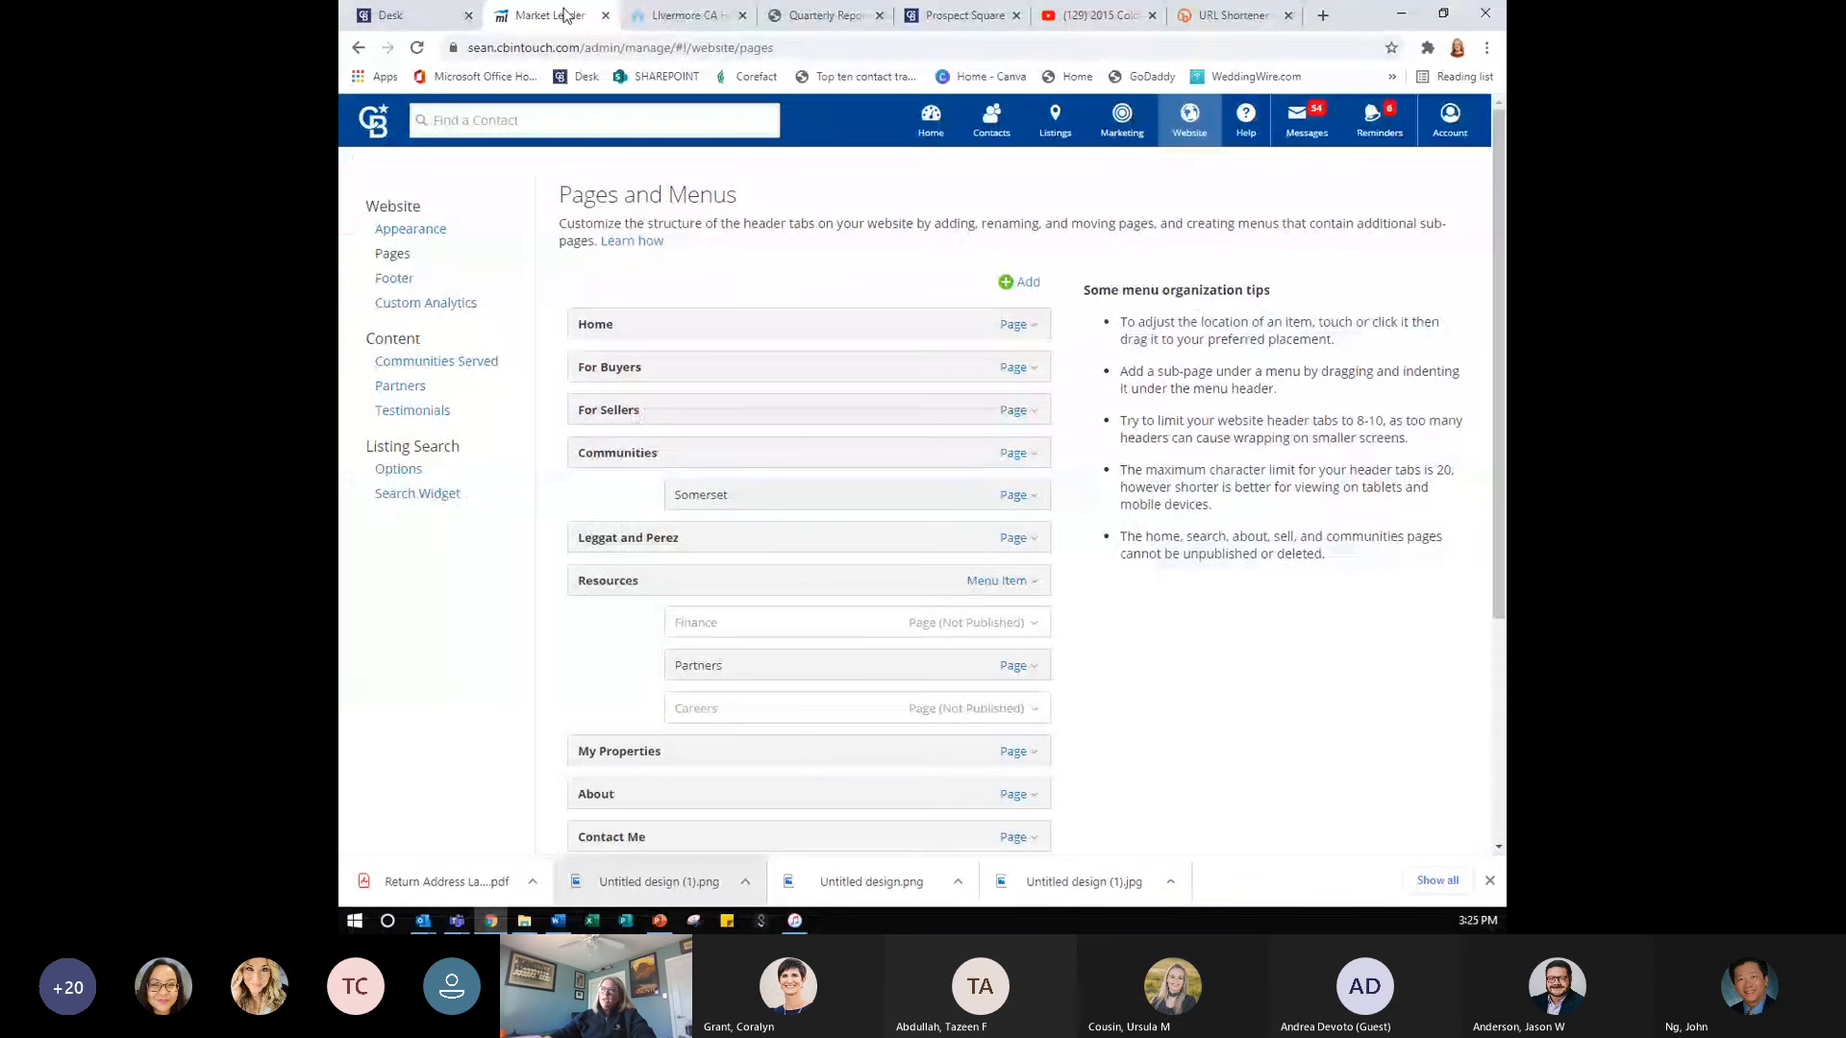
click(684, 16)
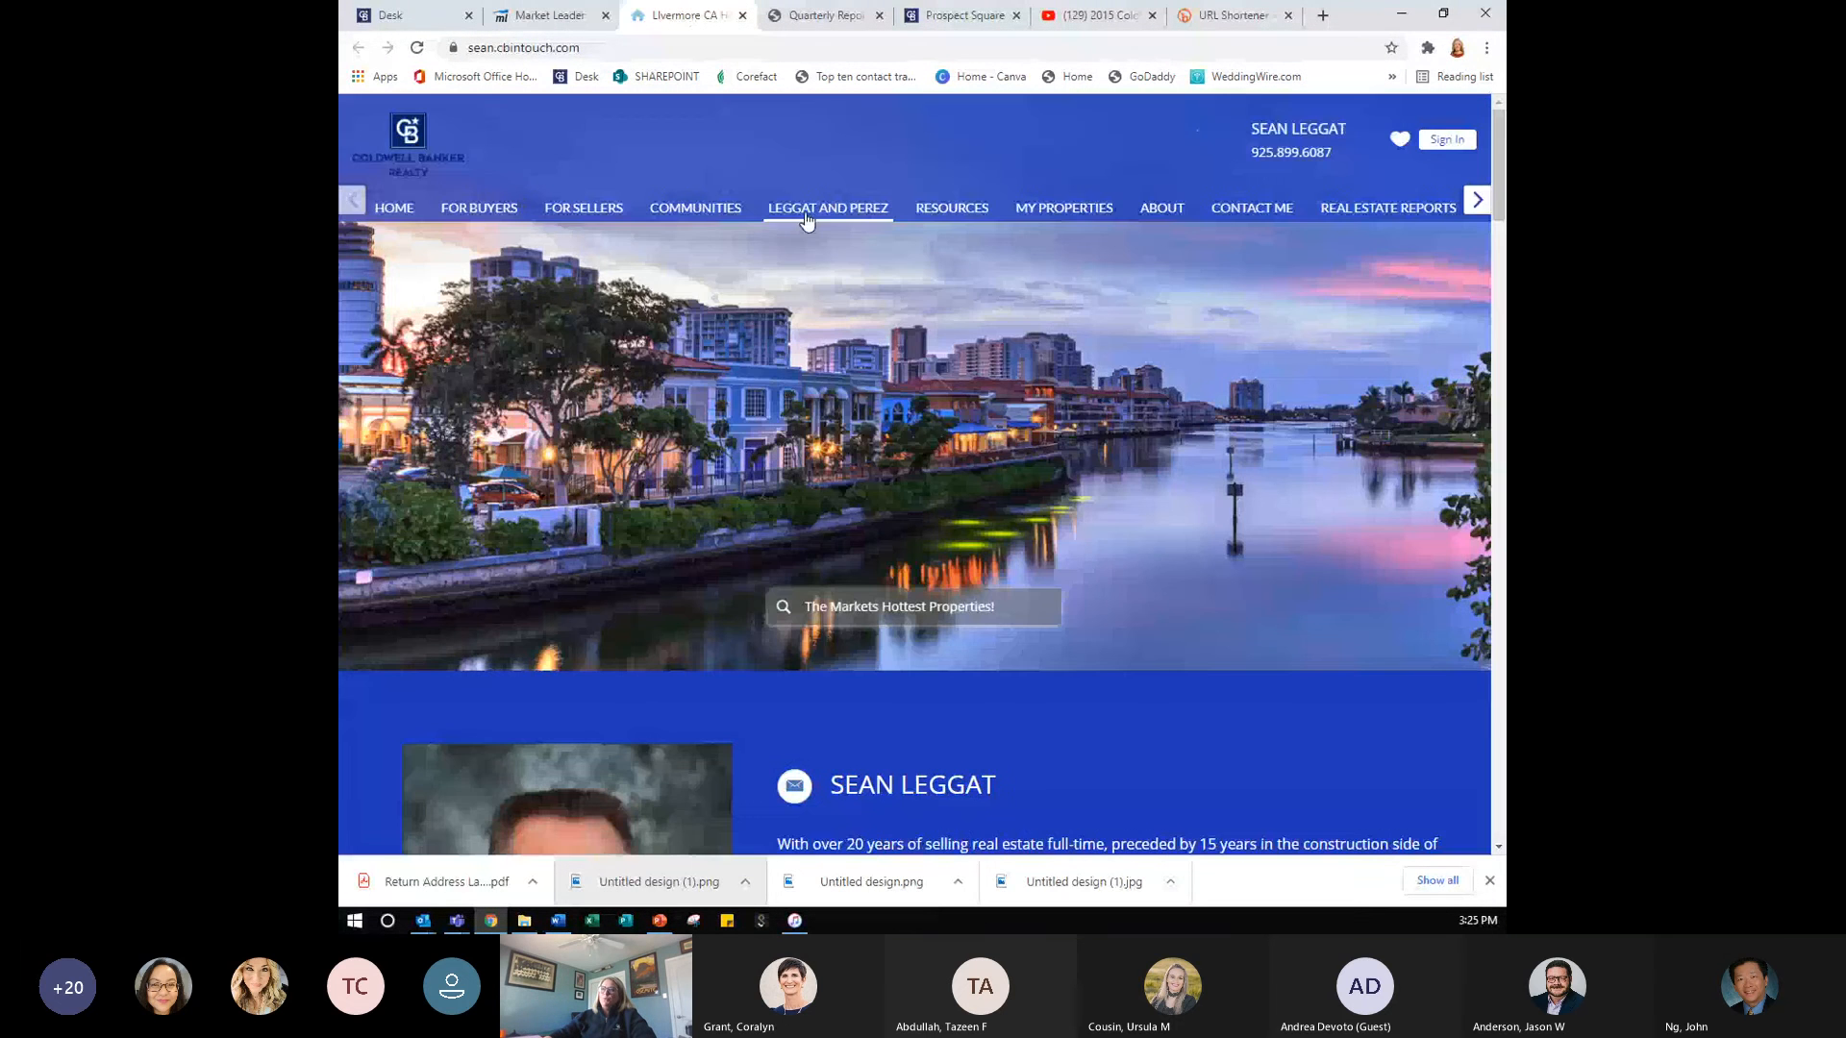
click(700, 48)
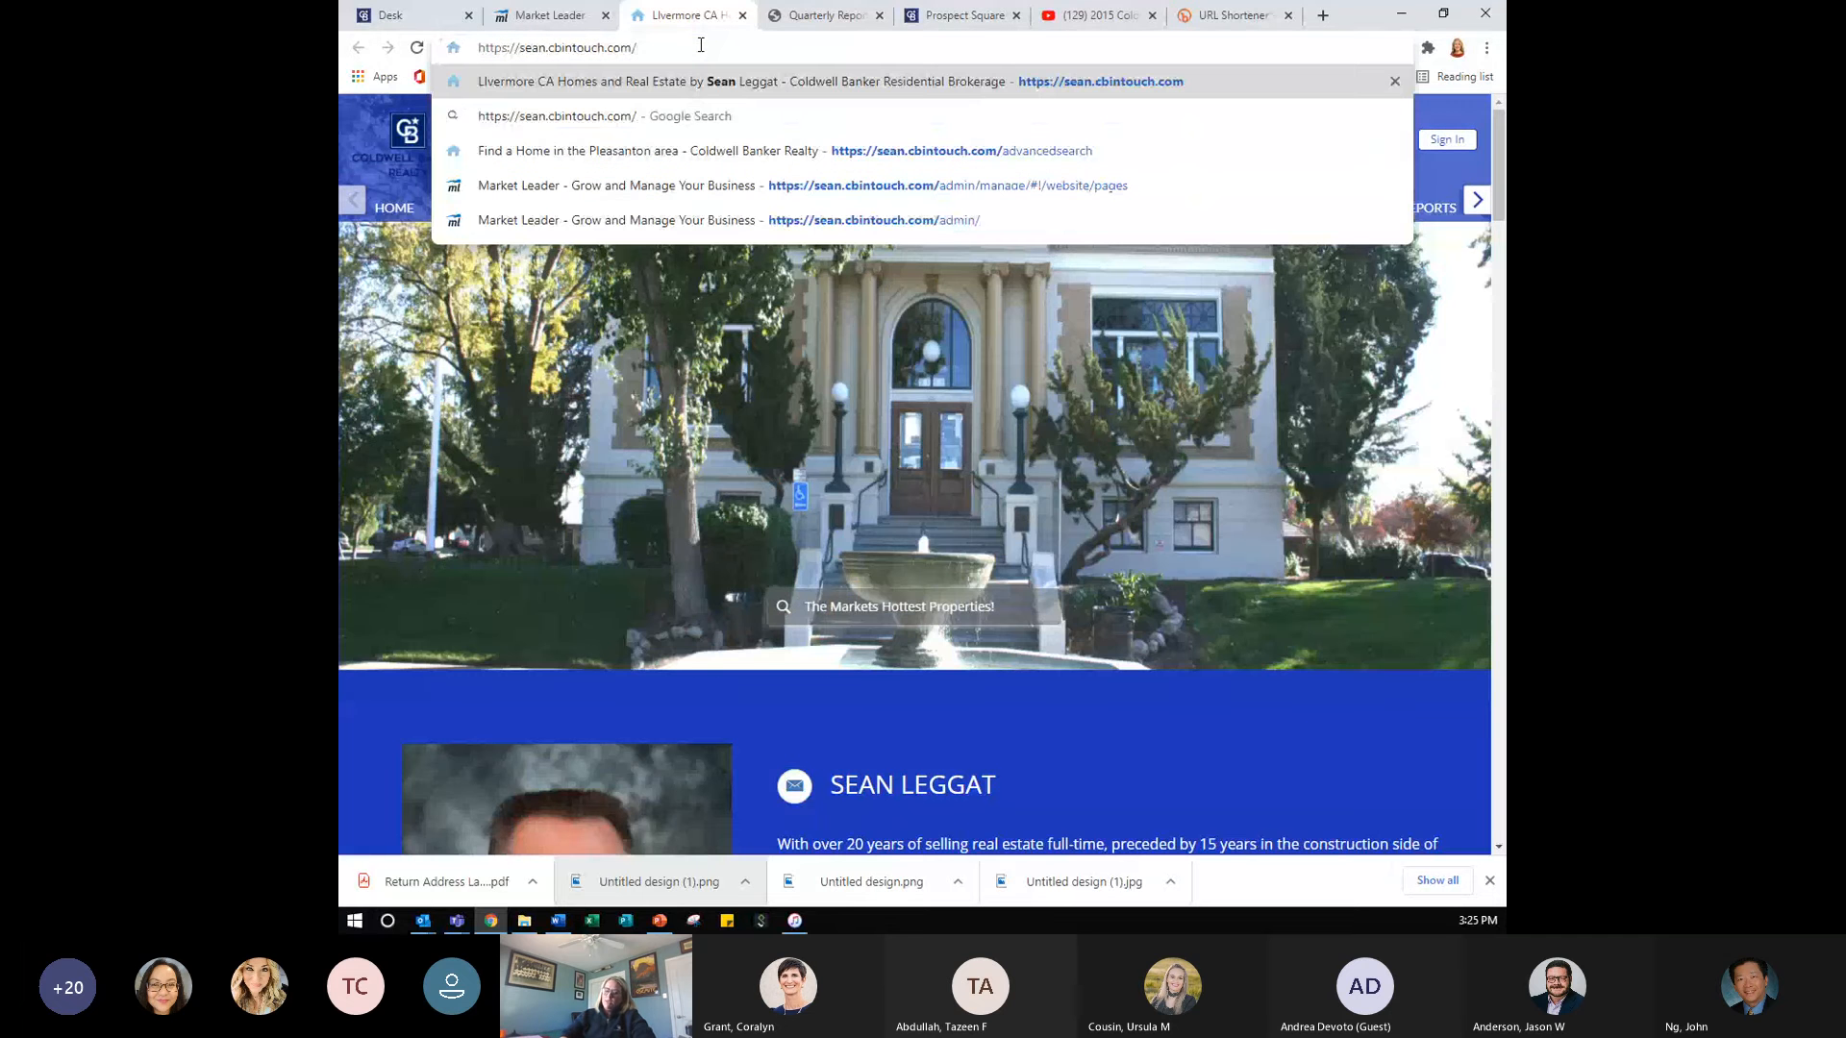
text(adva)
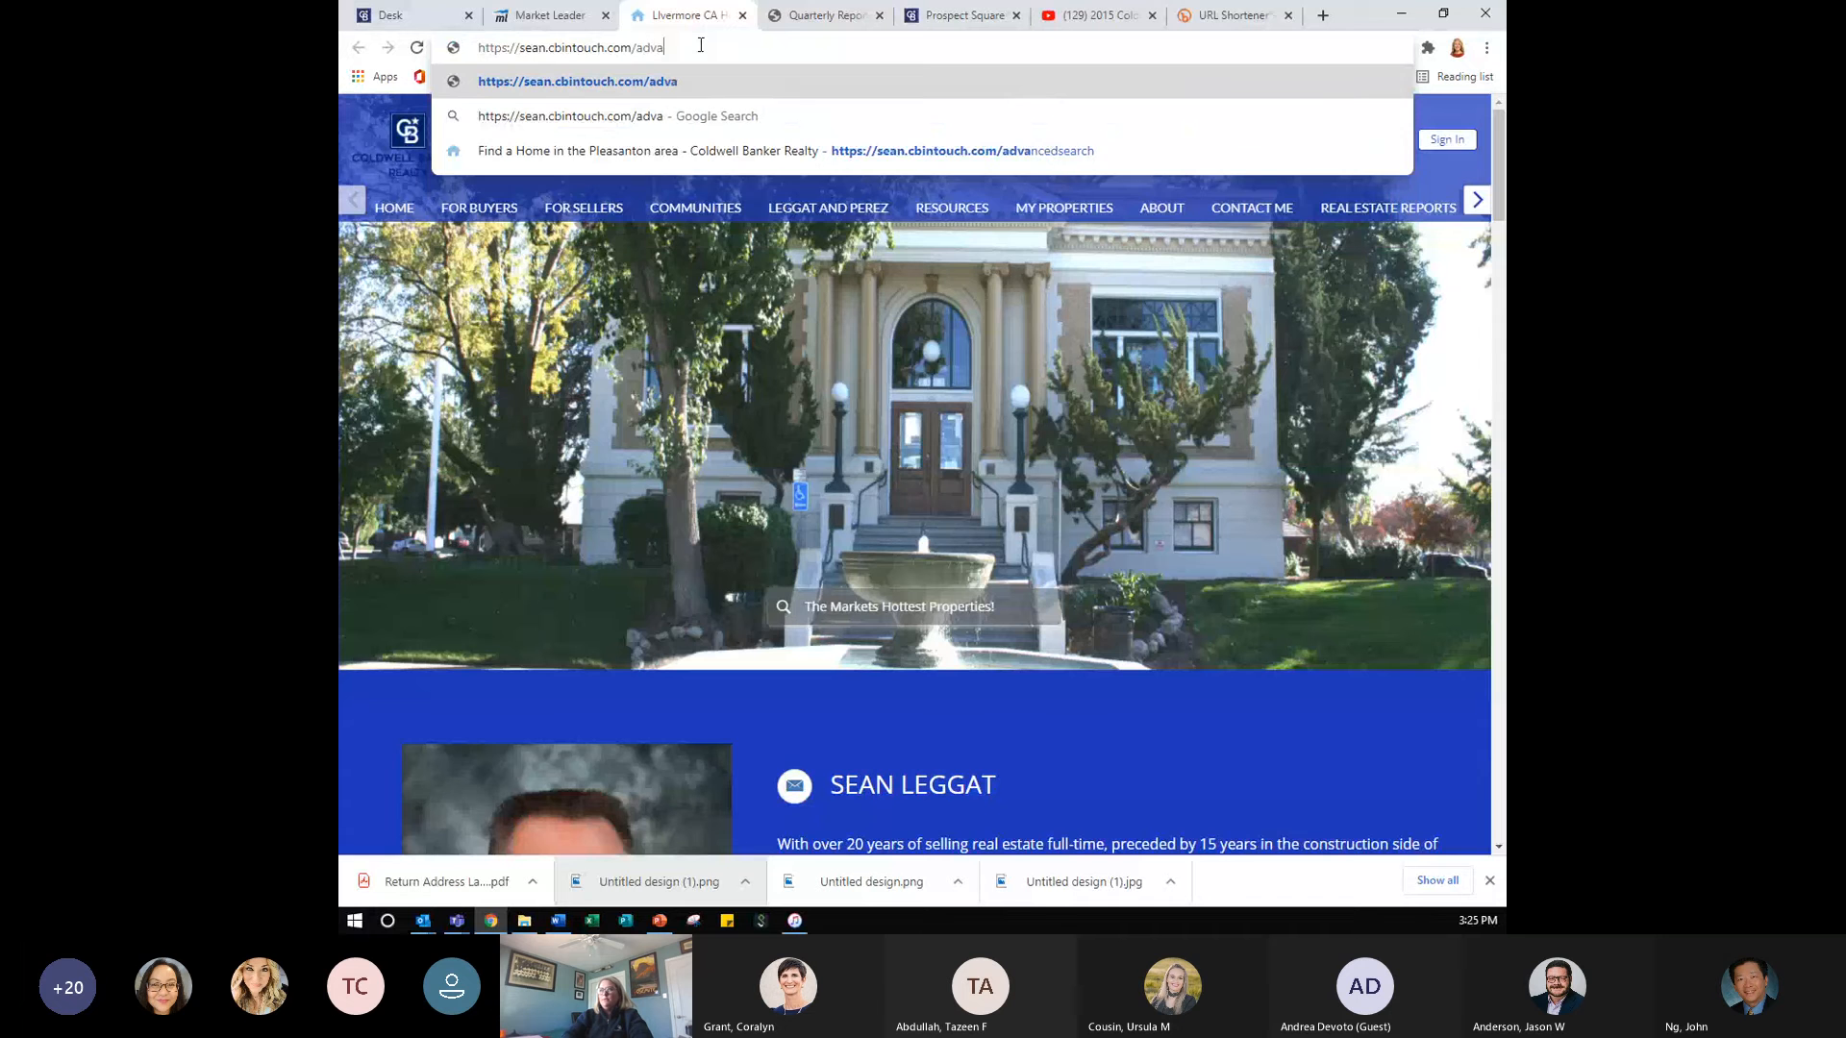
text(ncedsearch)
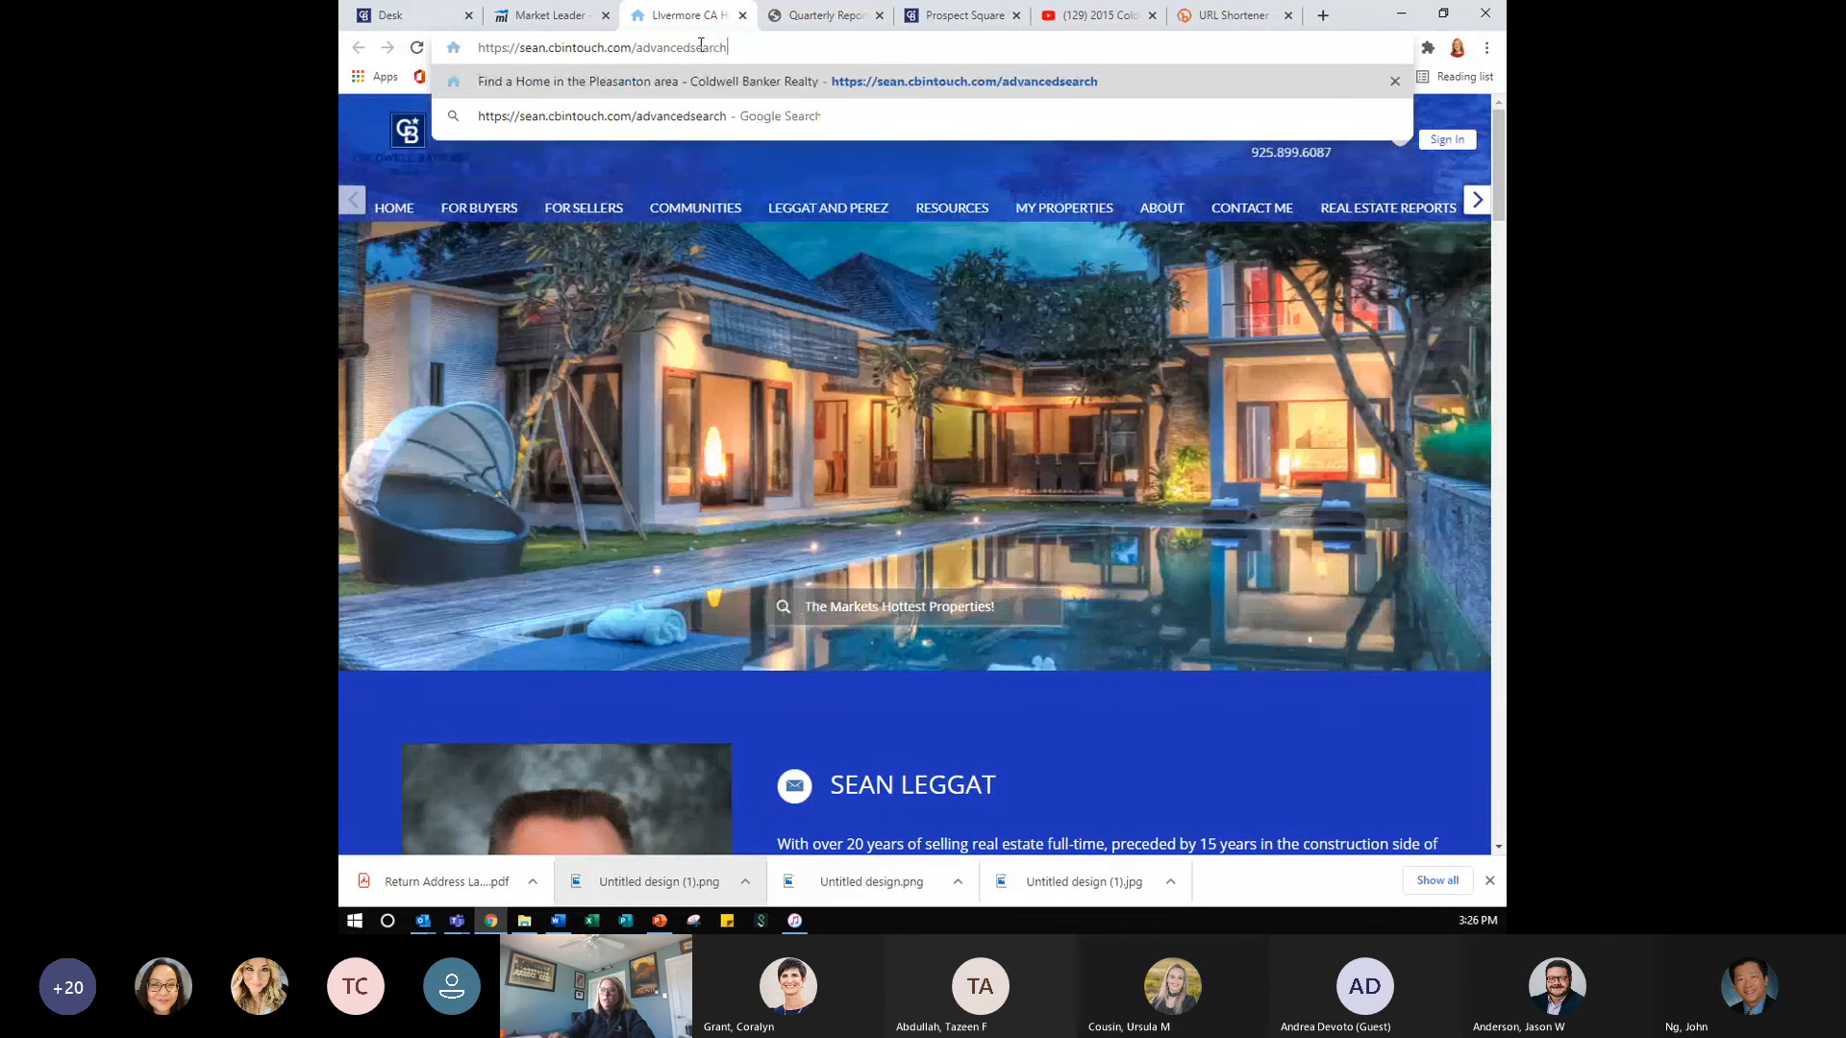
key(Return)
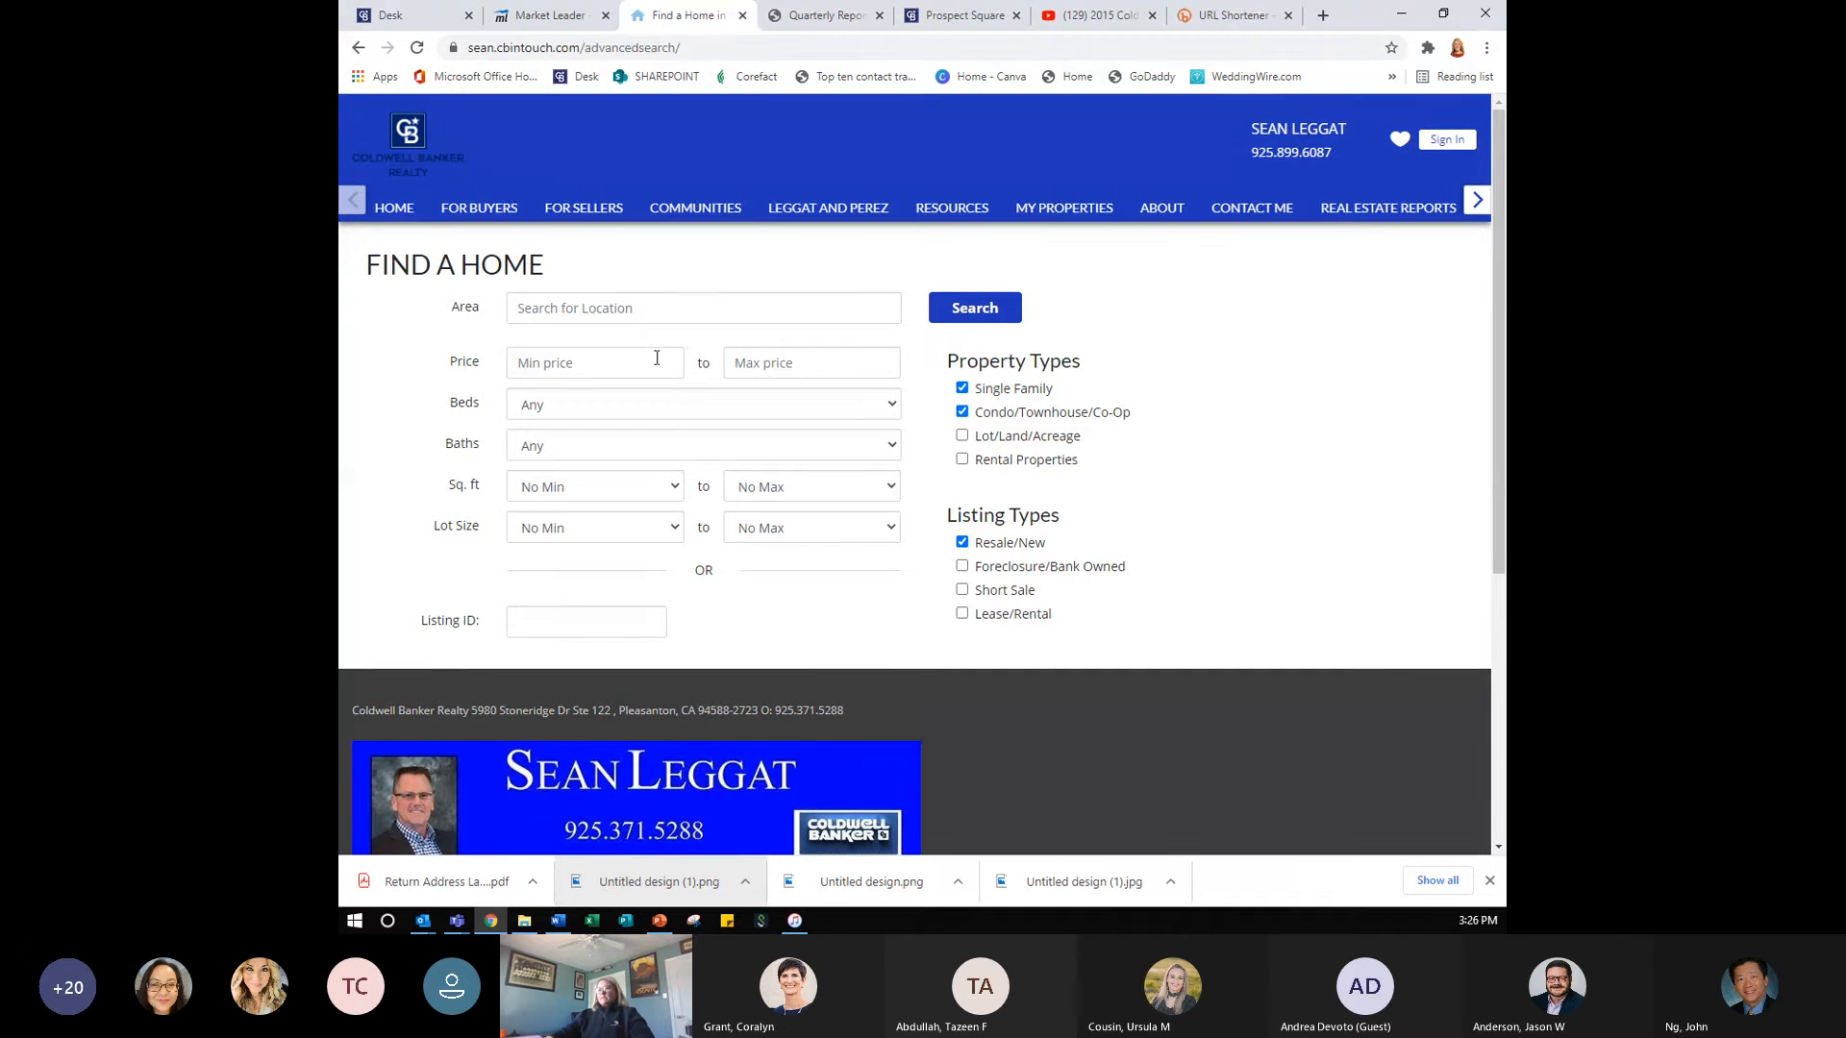
- Run a home search for area 94550 (Livermore, CA) with a minimum price of 1,200,000
click(689, 306)
text(94550)
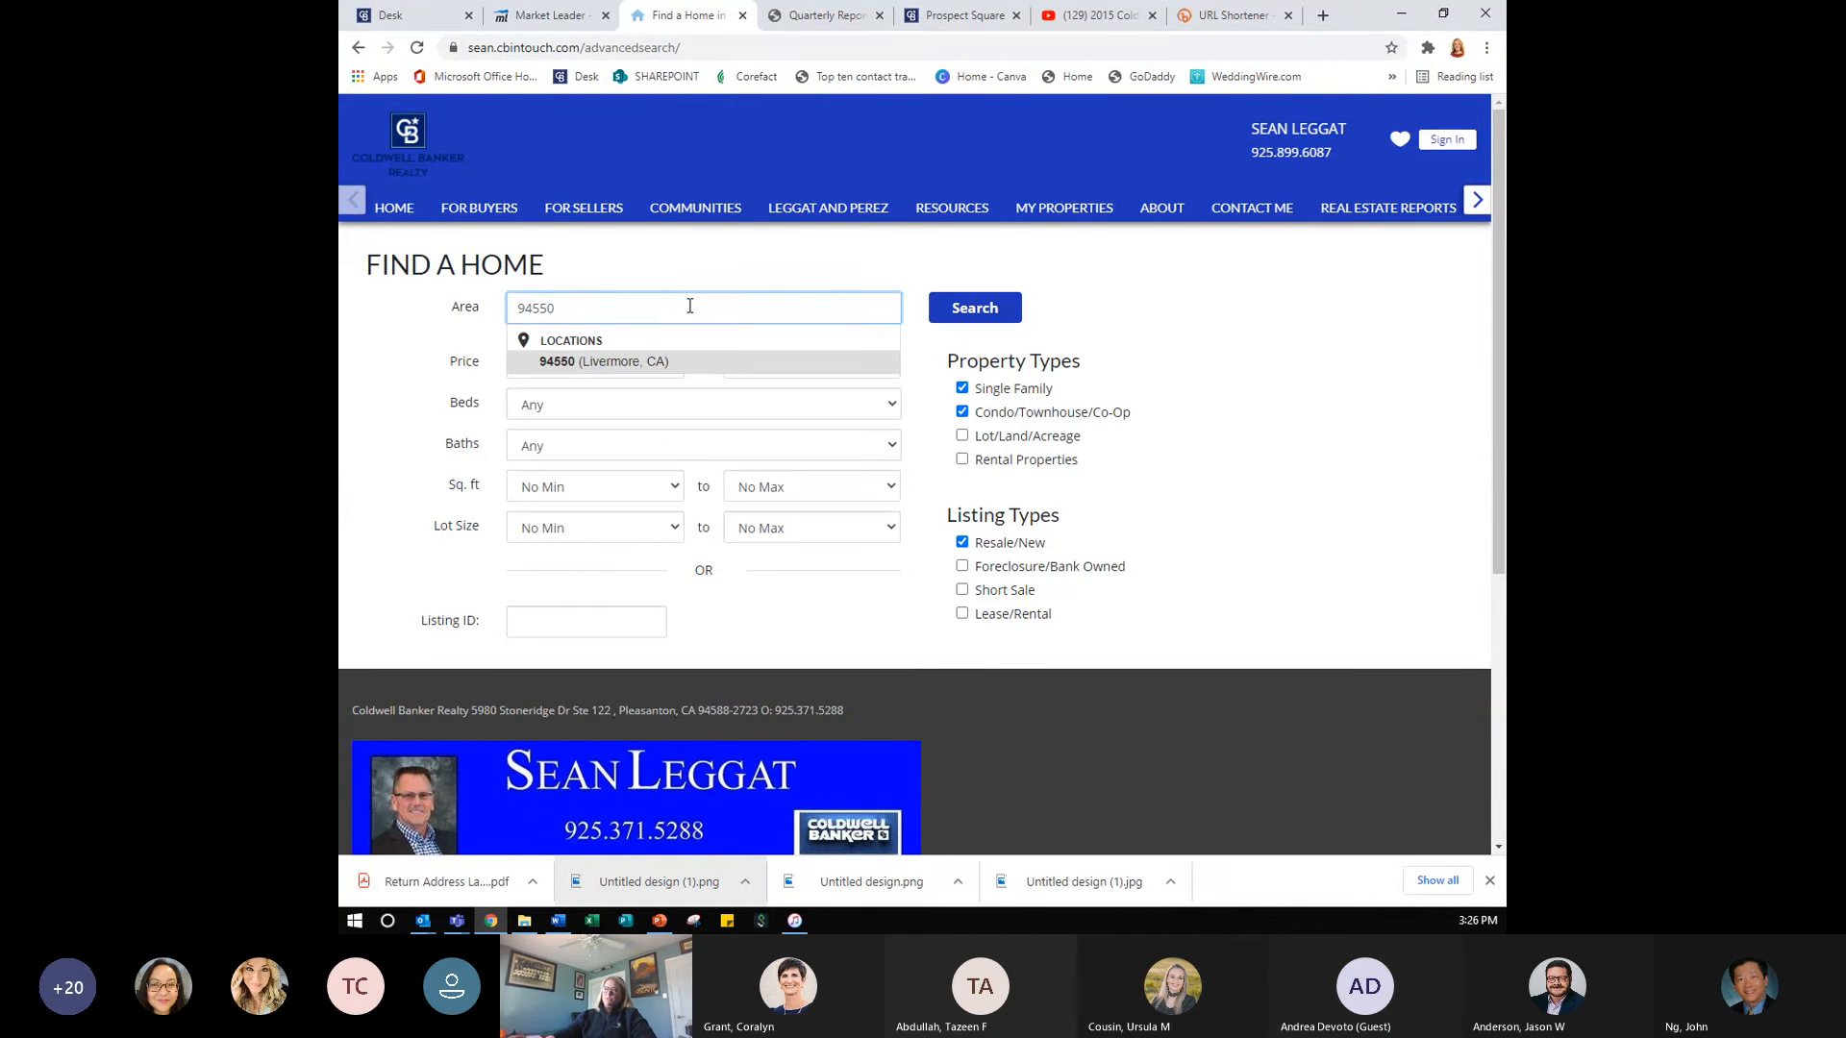
click(662, 360)
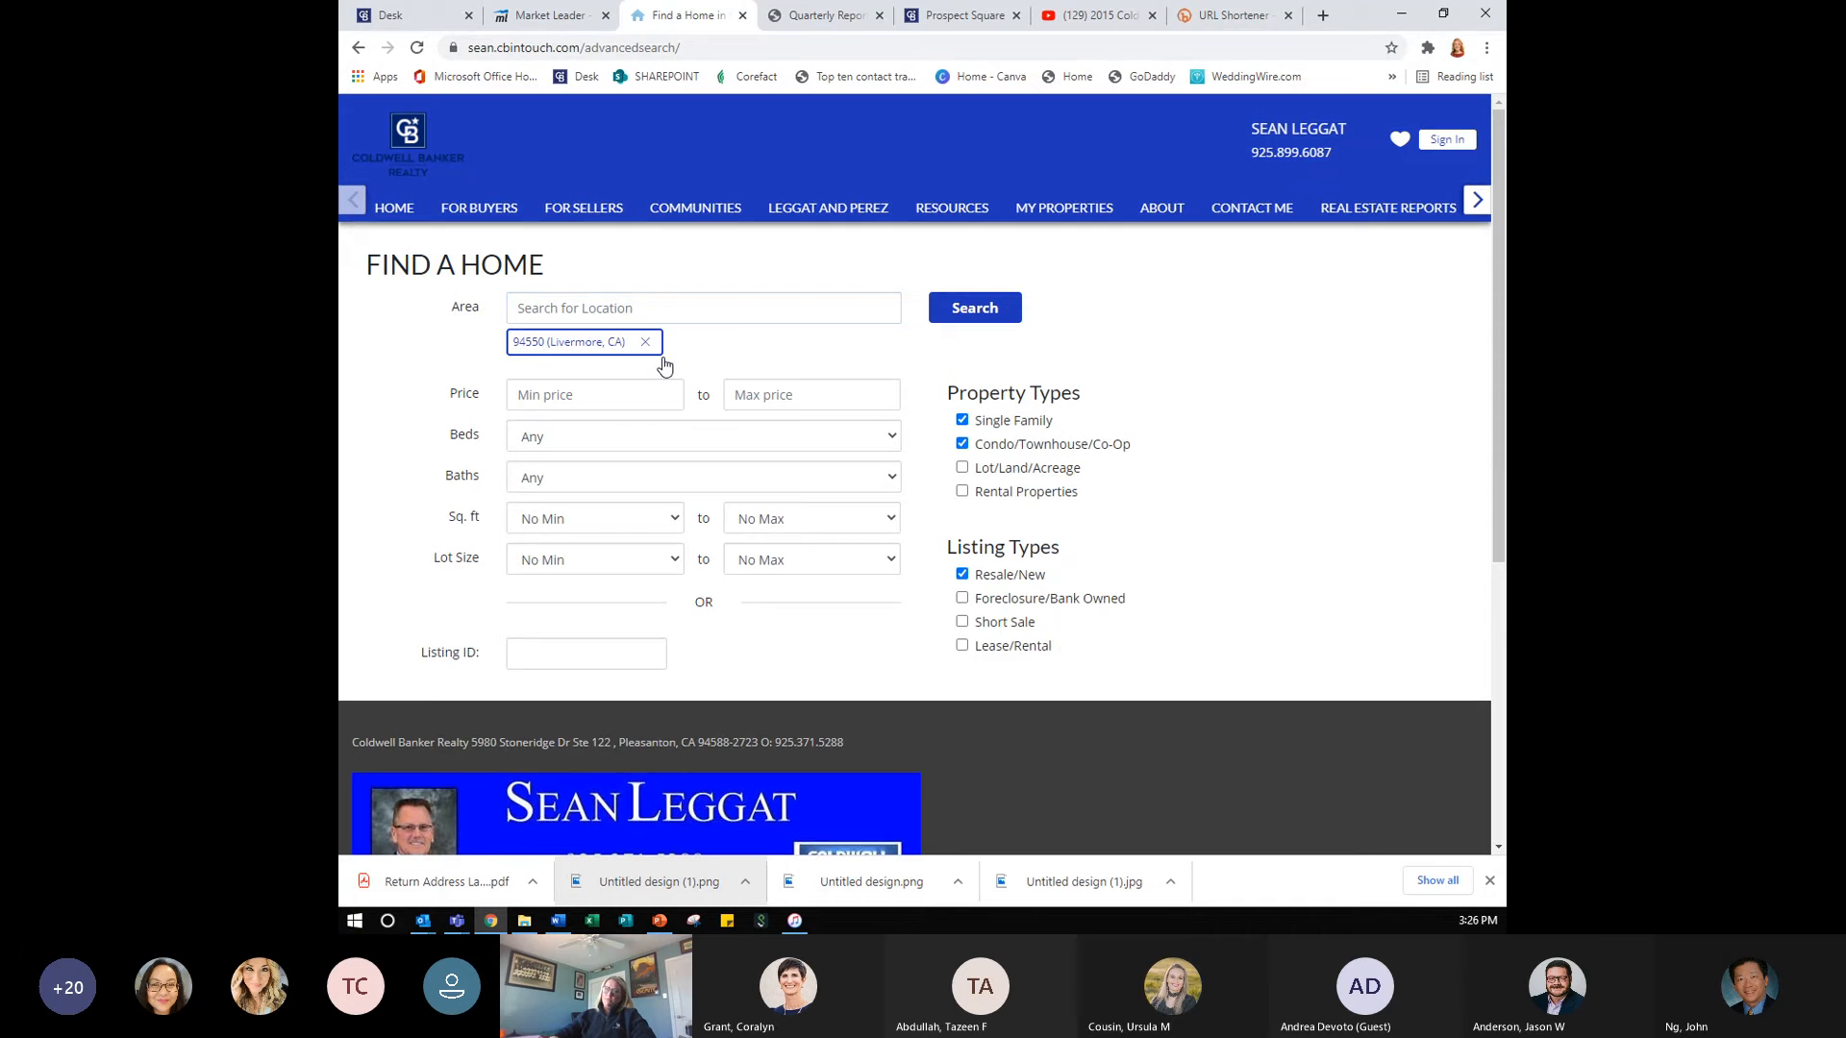
click(646, 393)
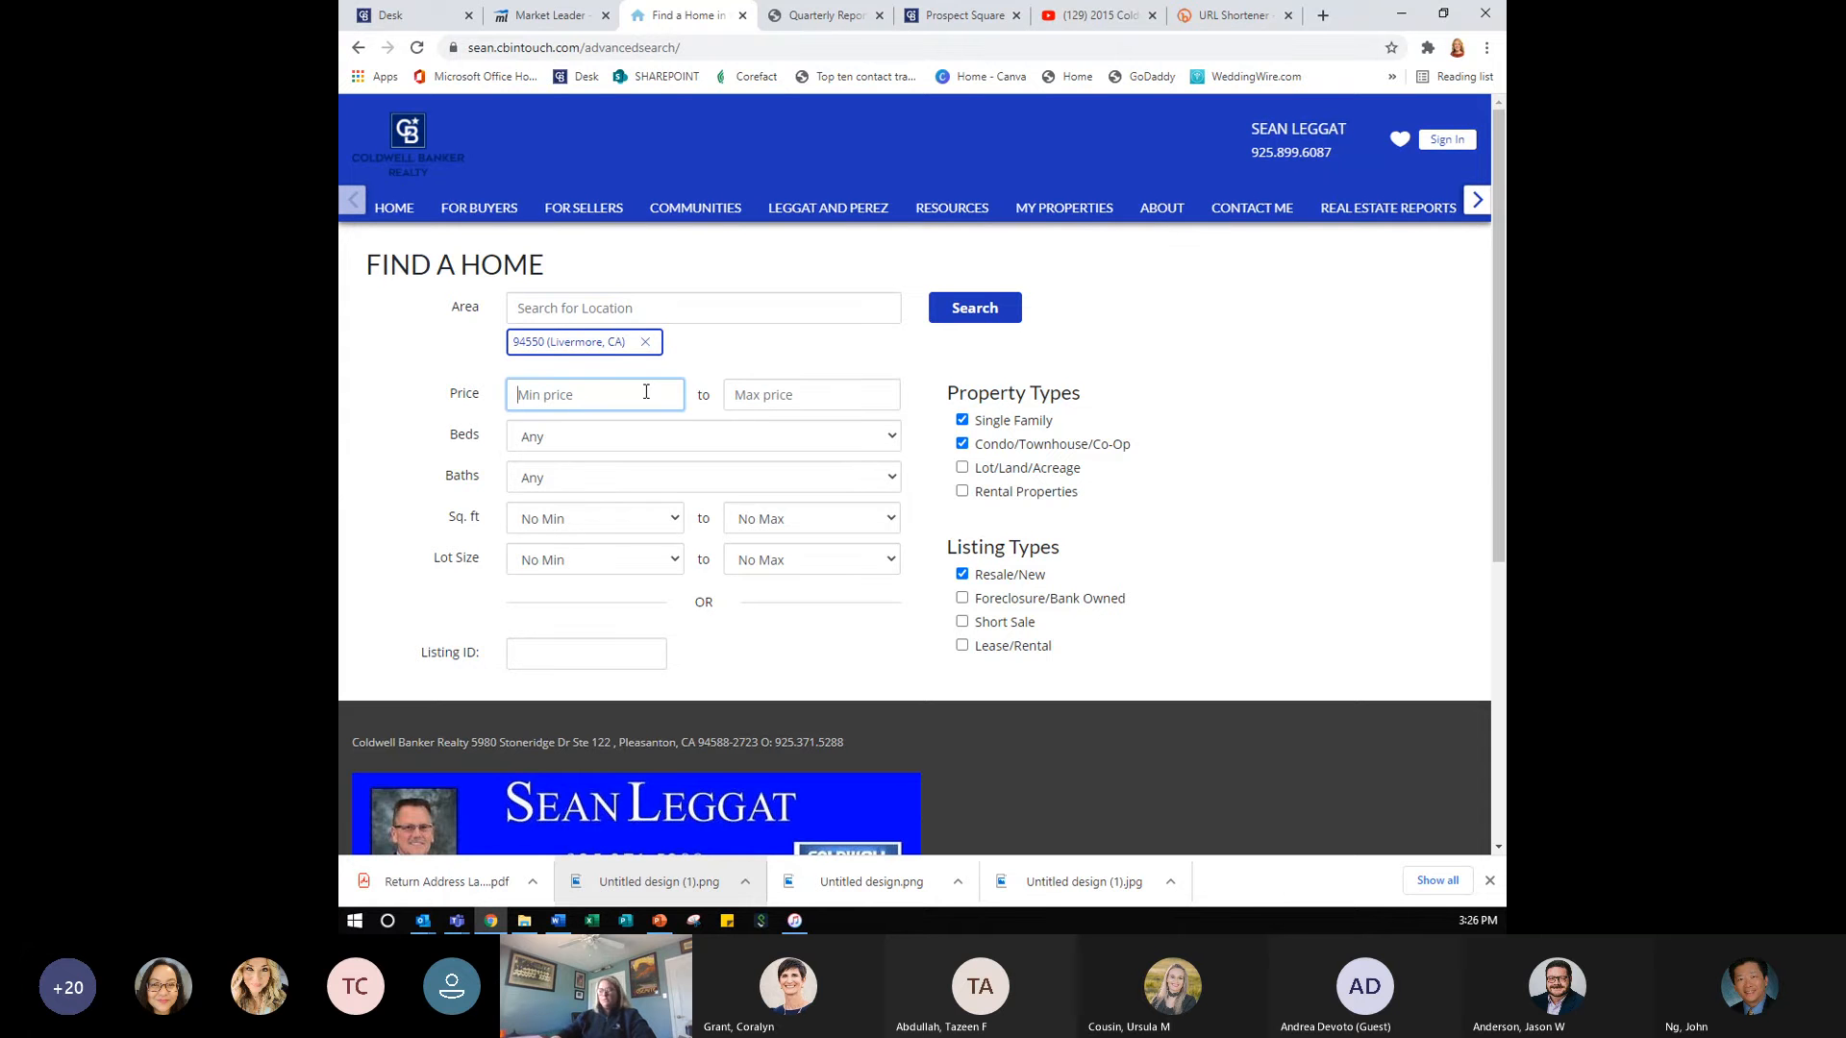
text(1,200,000)
key(Tab)
key(Tab)
key(Tab)
key(Tab)
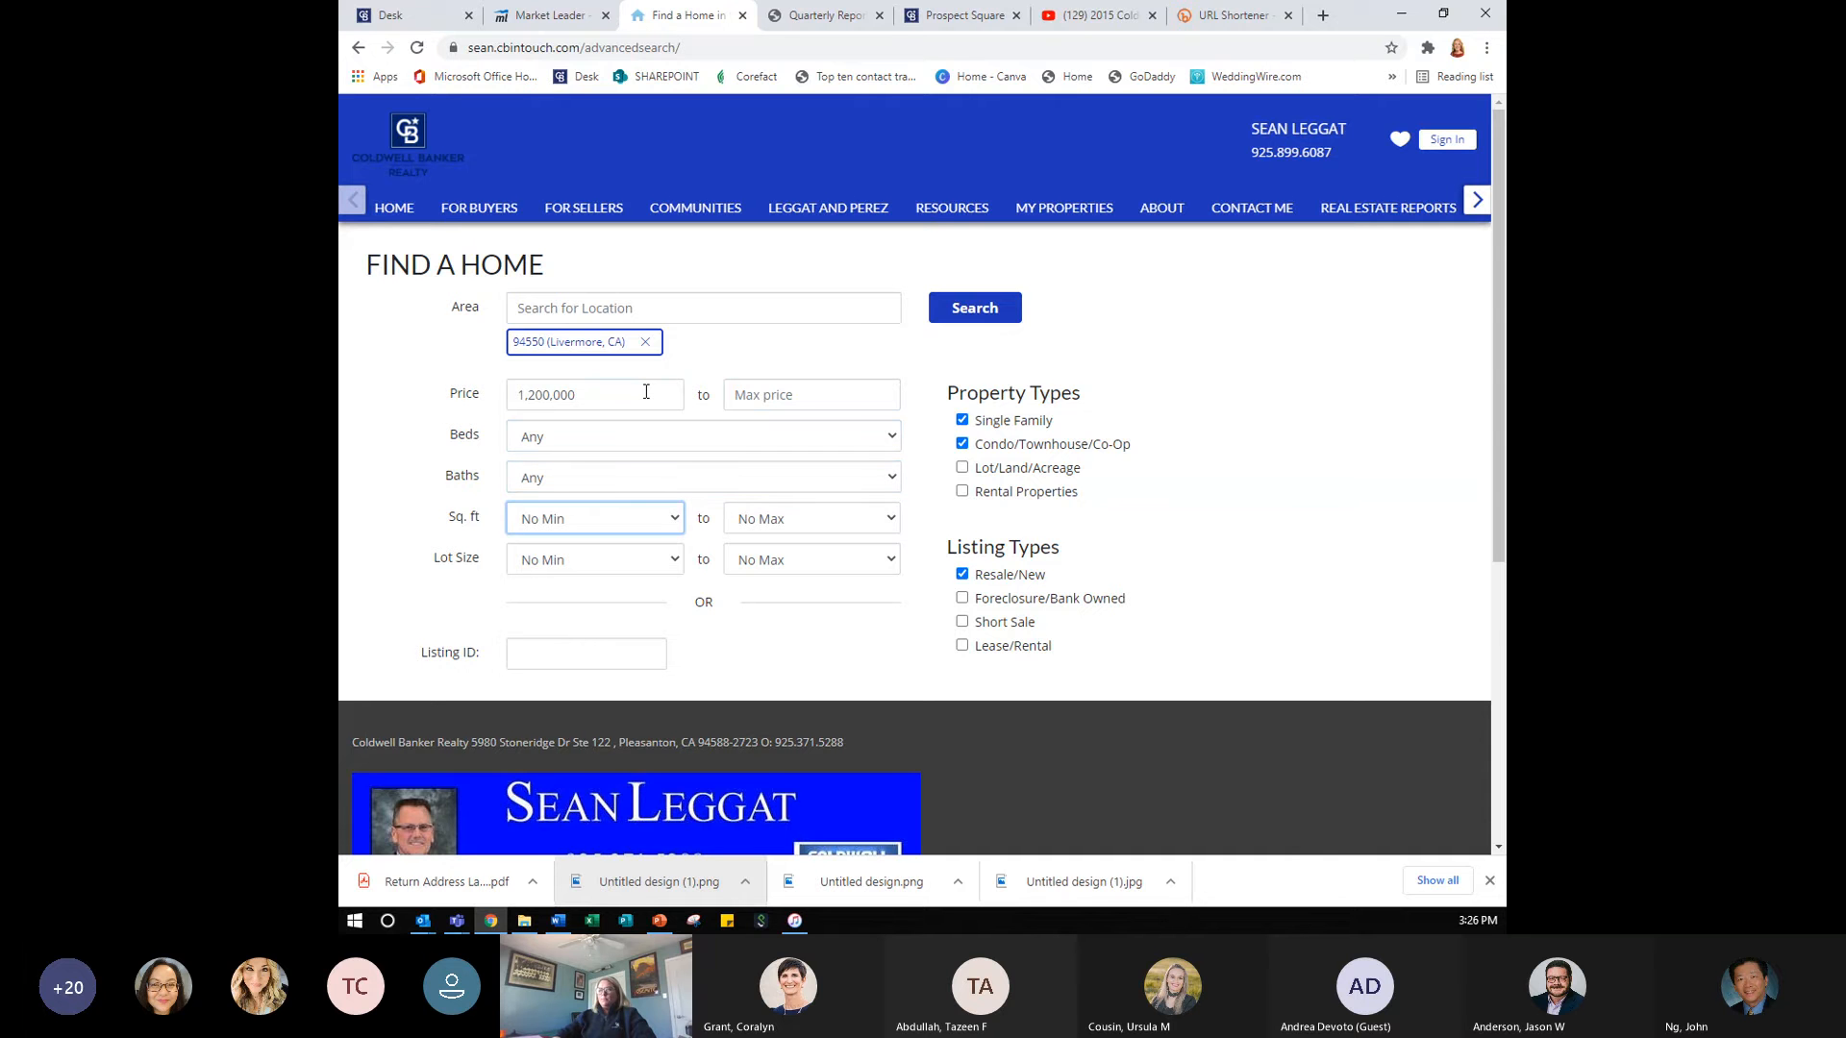
key(Tab)
key(Tab)
key(Tab)
key(Tab)
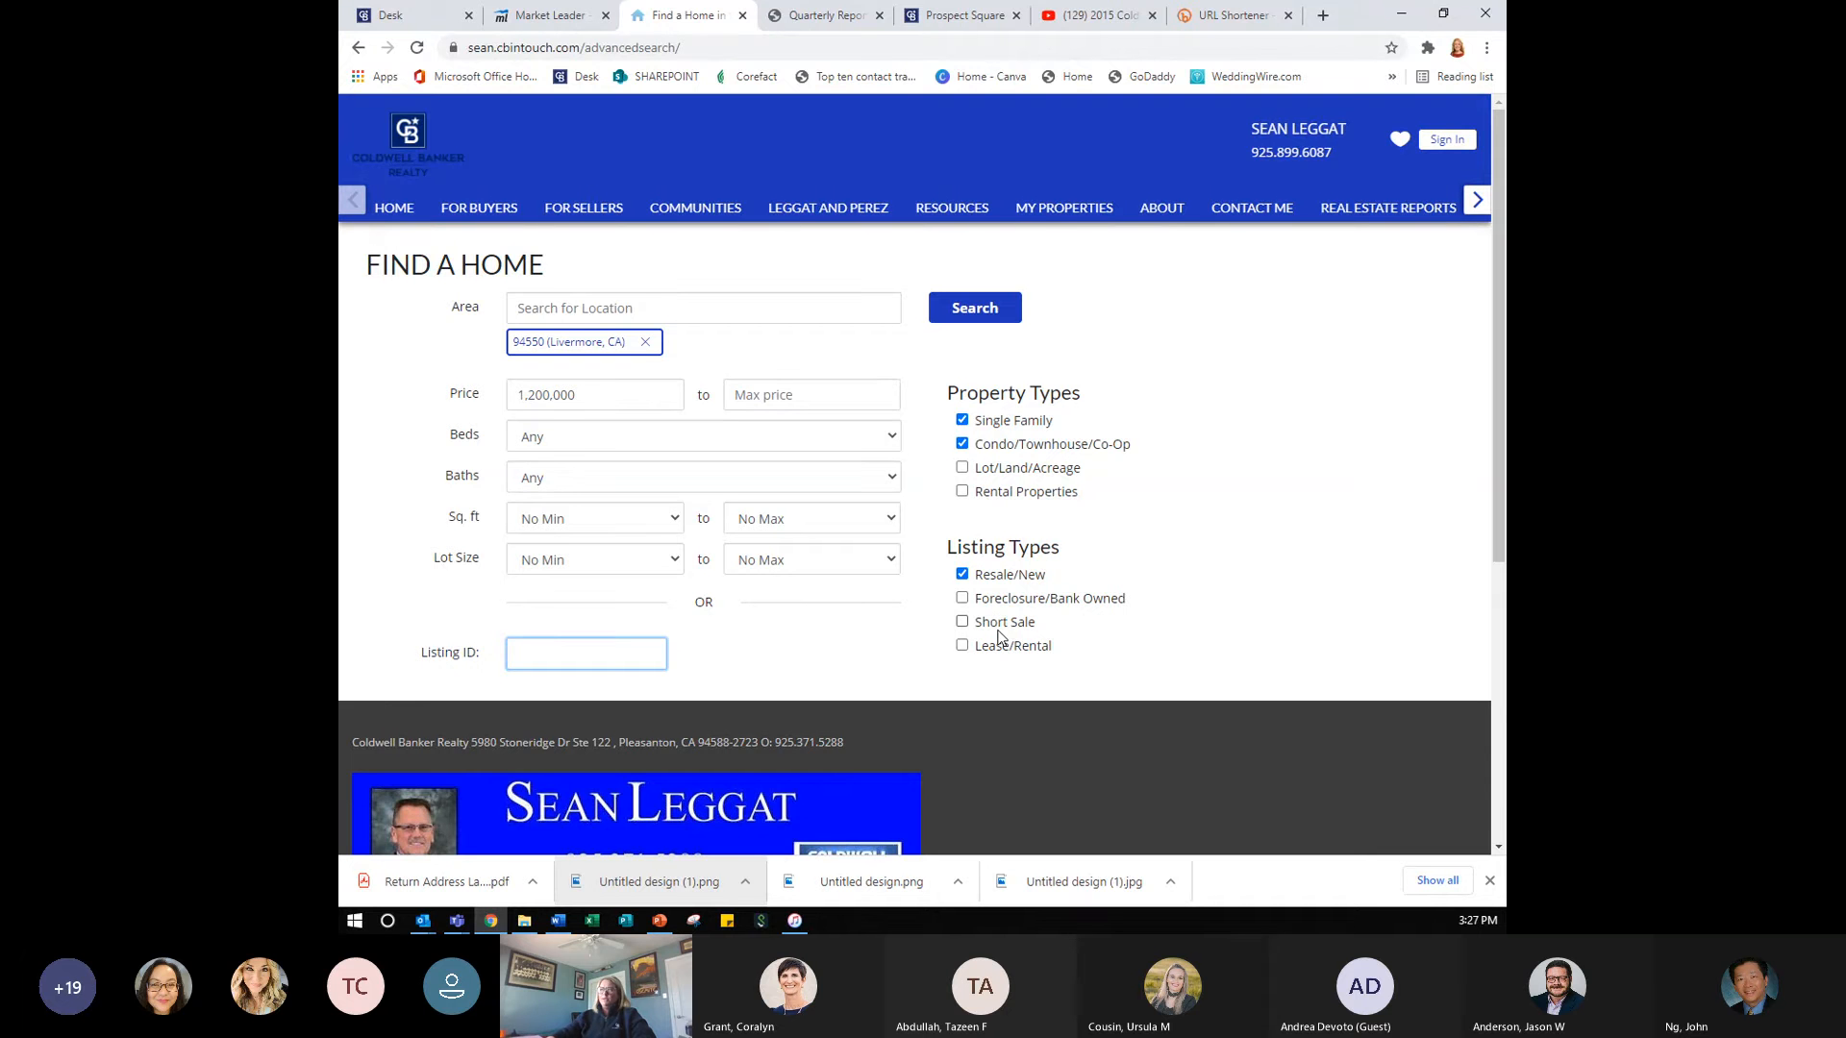
click(988, 316)
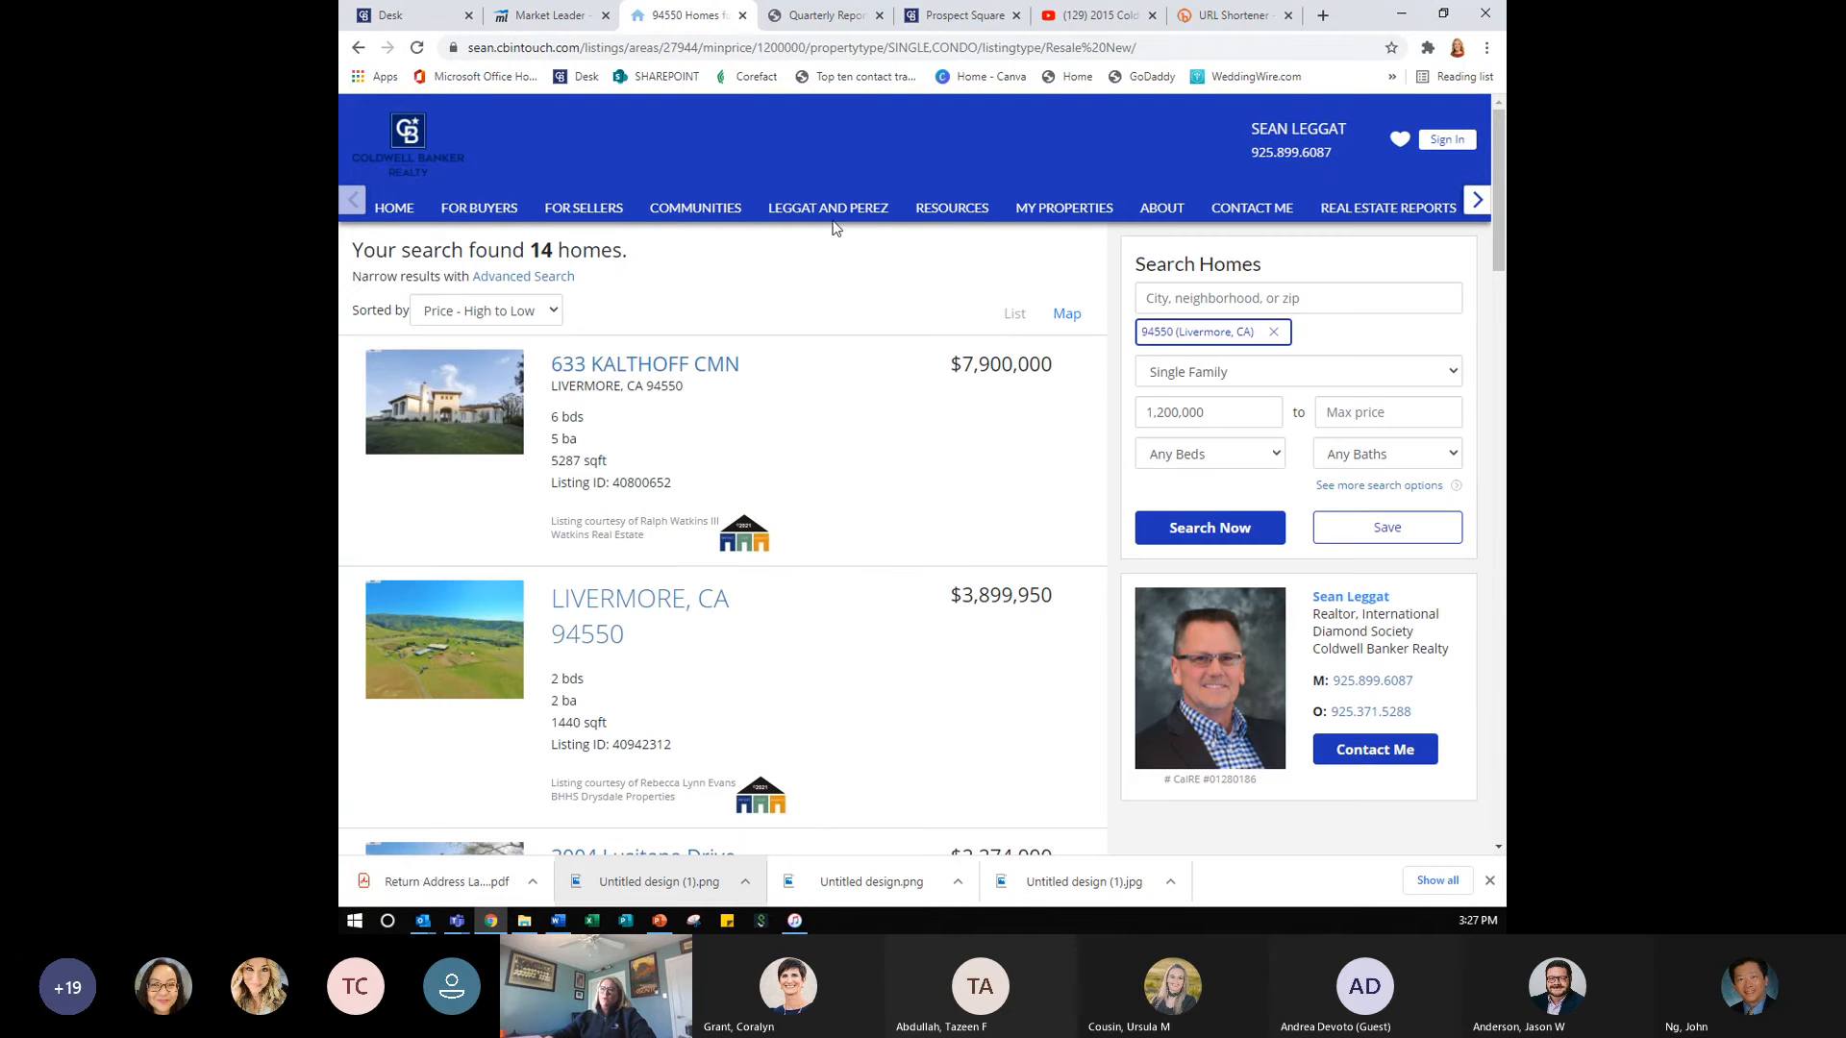
- Look through the Livermore home listings found and copy the full web address of the search results
scroll(700, 385, down, 4)
scroll(703, 398, down, 18)
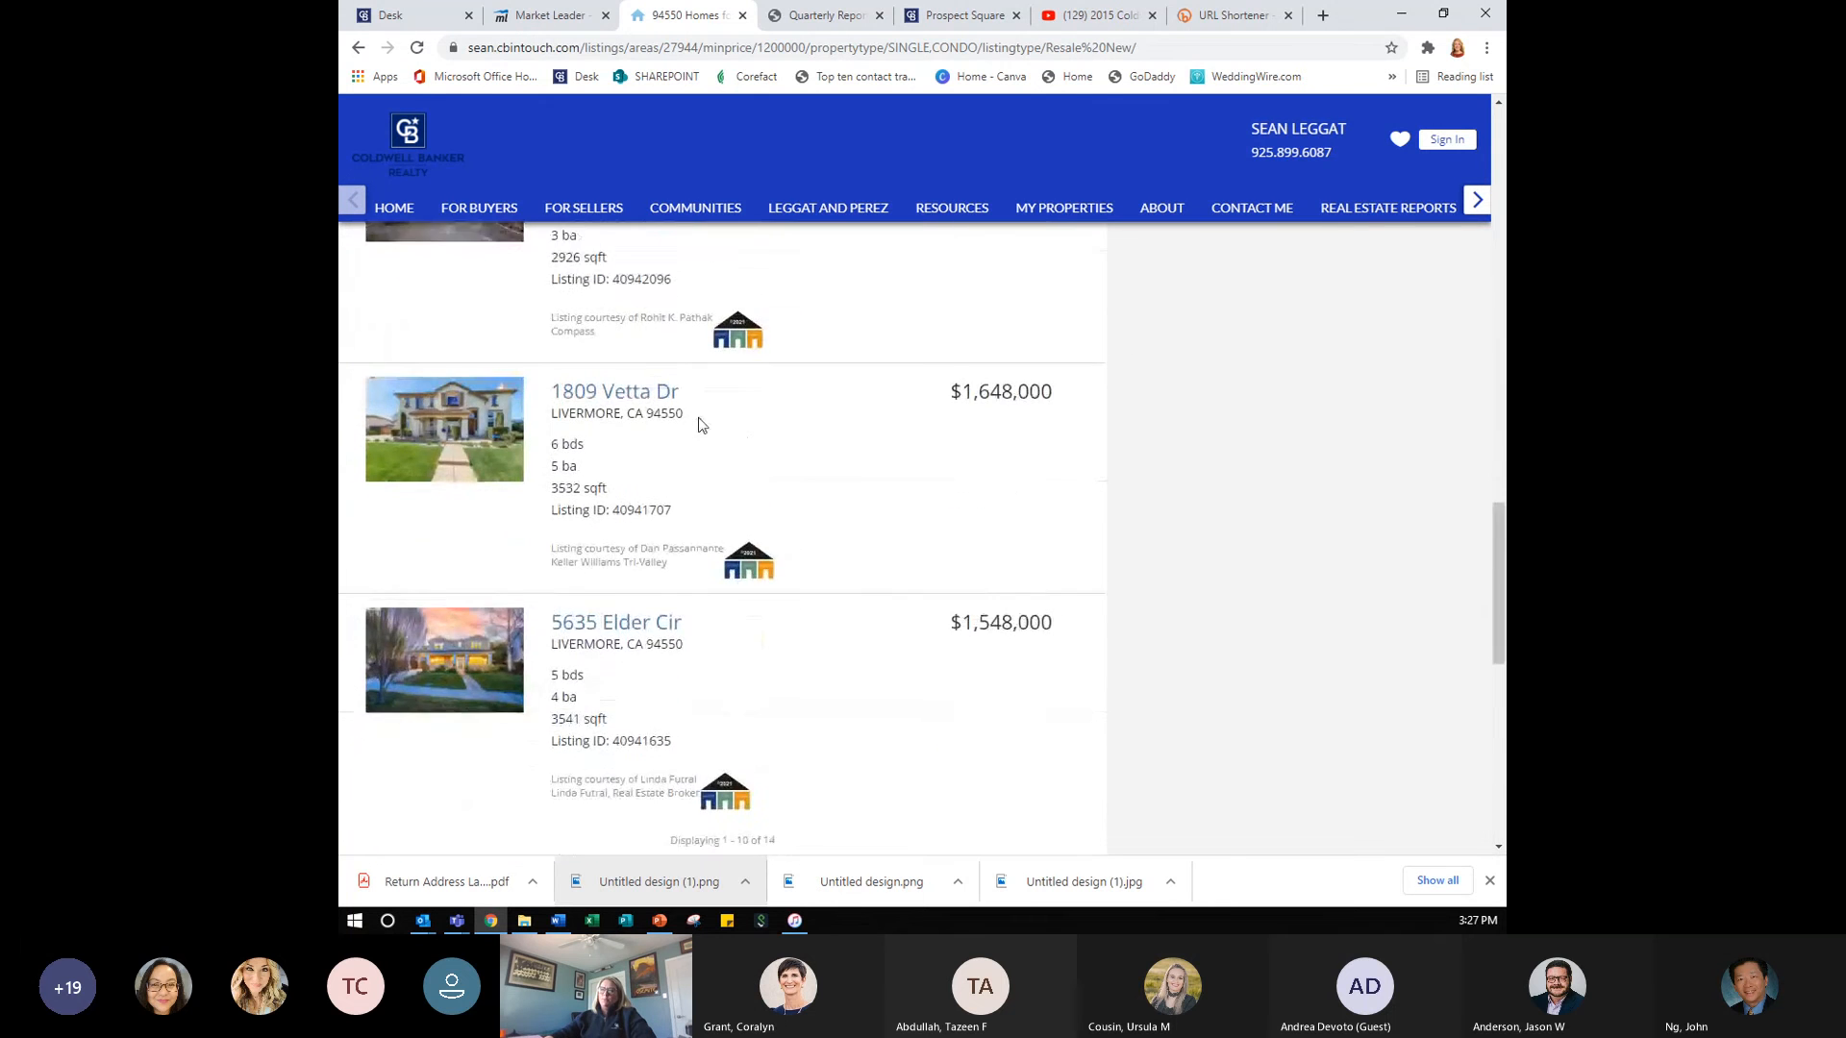
scroll(699, 425, down, 8)
scroll(699, 425, up, 20)
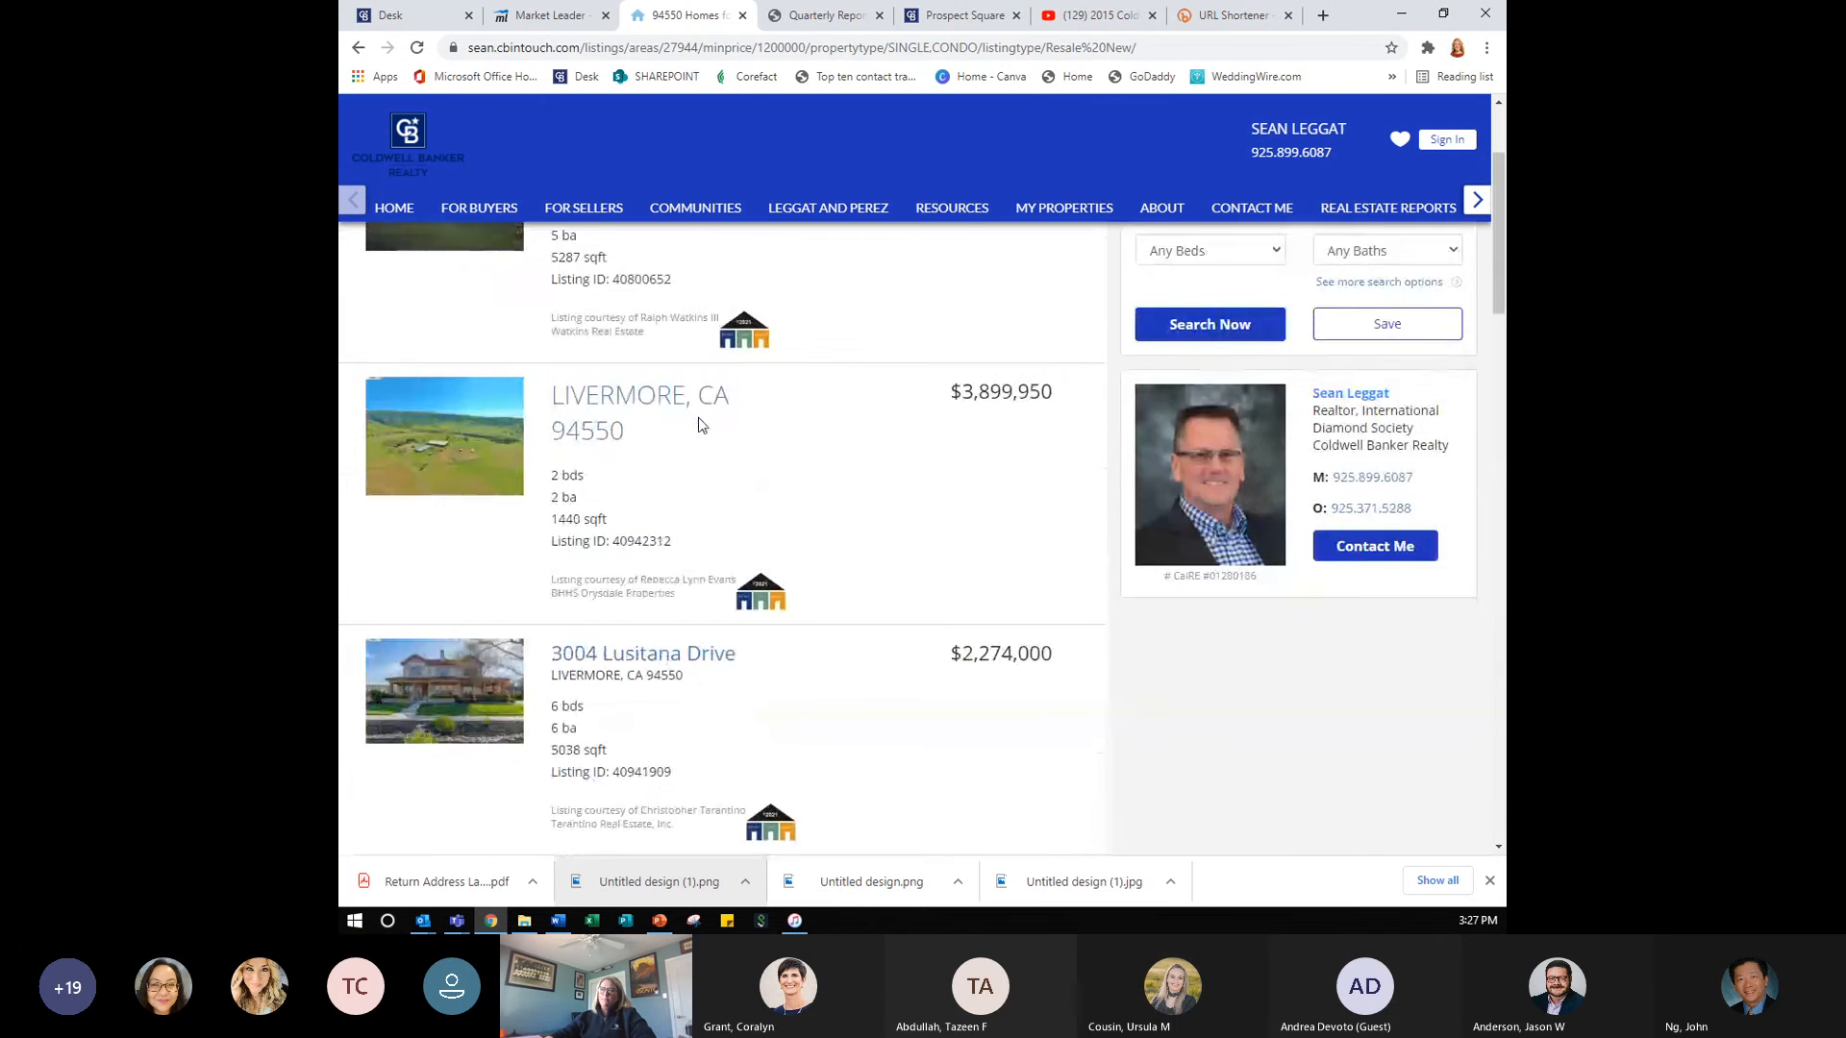
scroll(699, 425, up, 3)
click(658, 50)
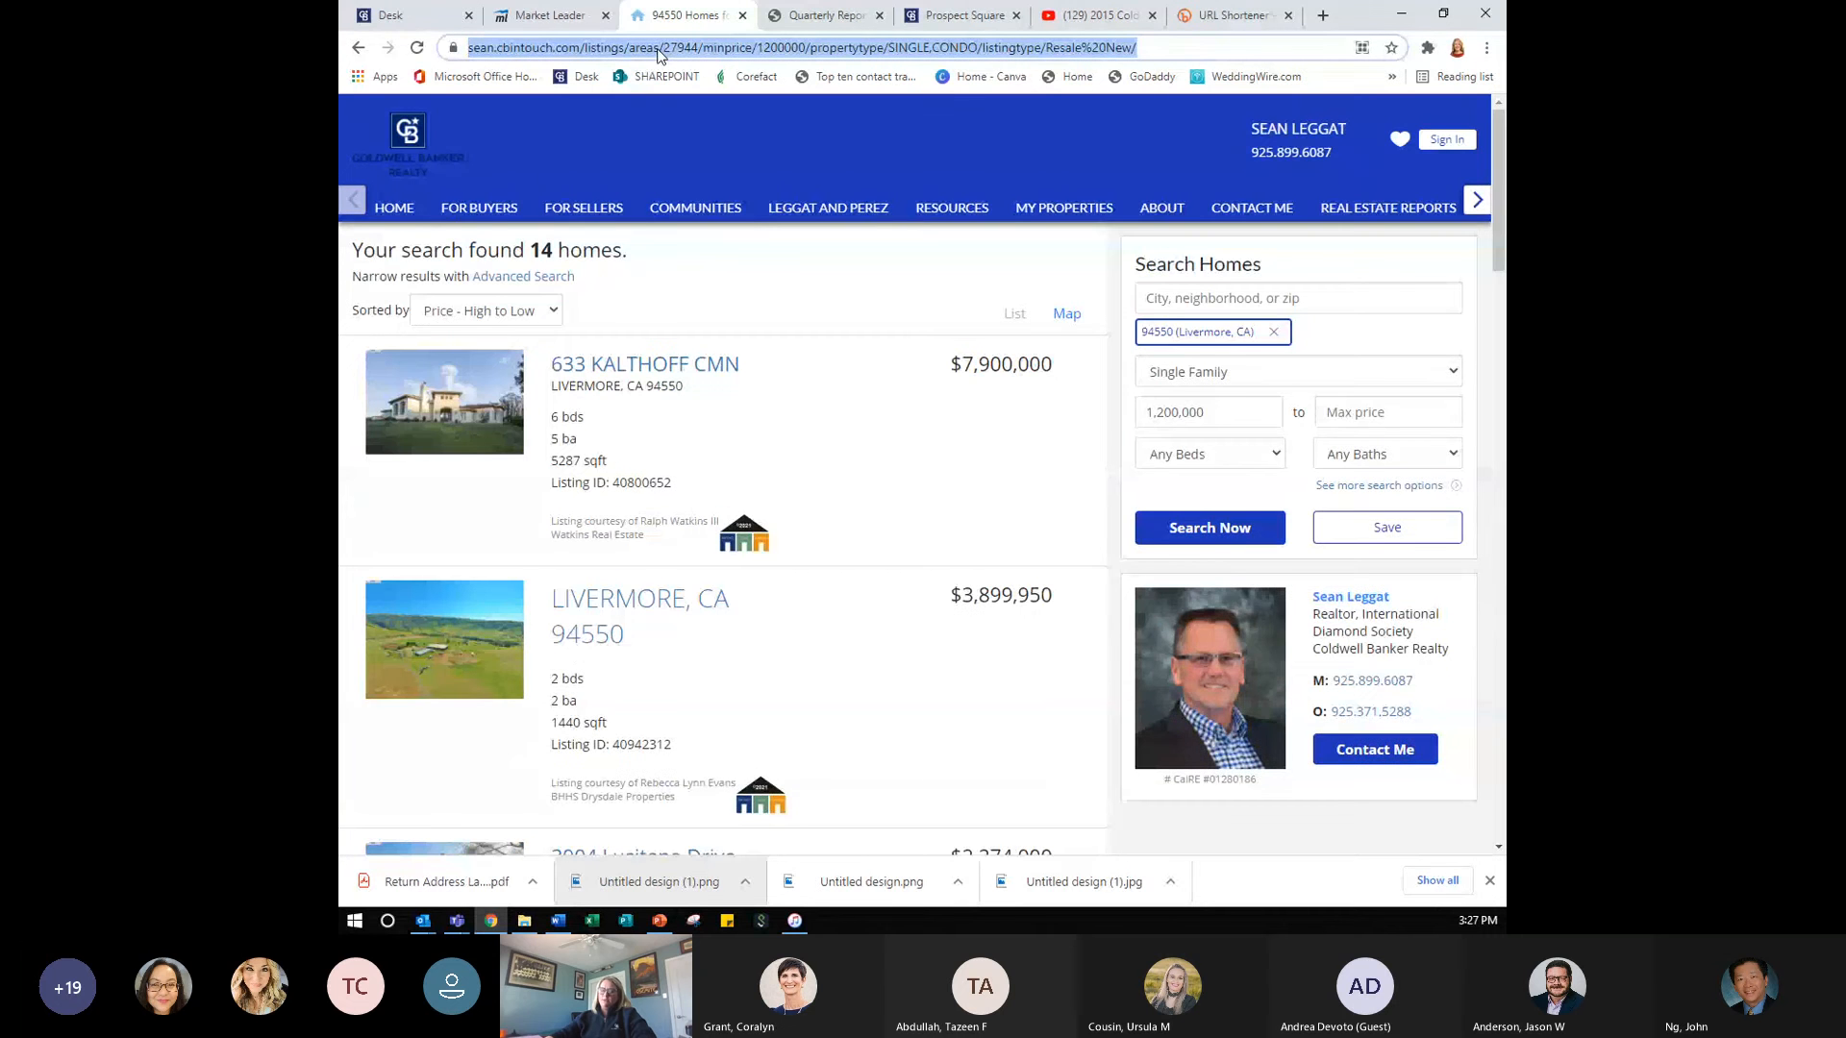
- Start a new Link item in Market Leader's Pages and Menus and paste the search results address as its URL
click(544, 17)
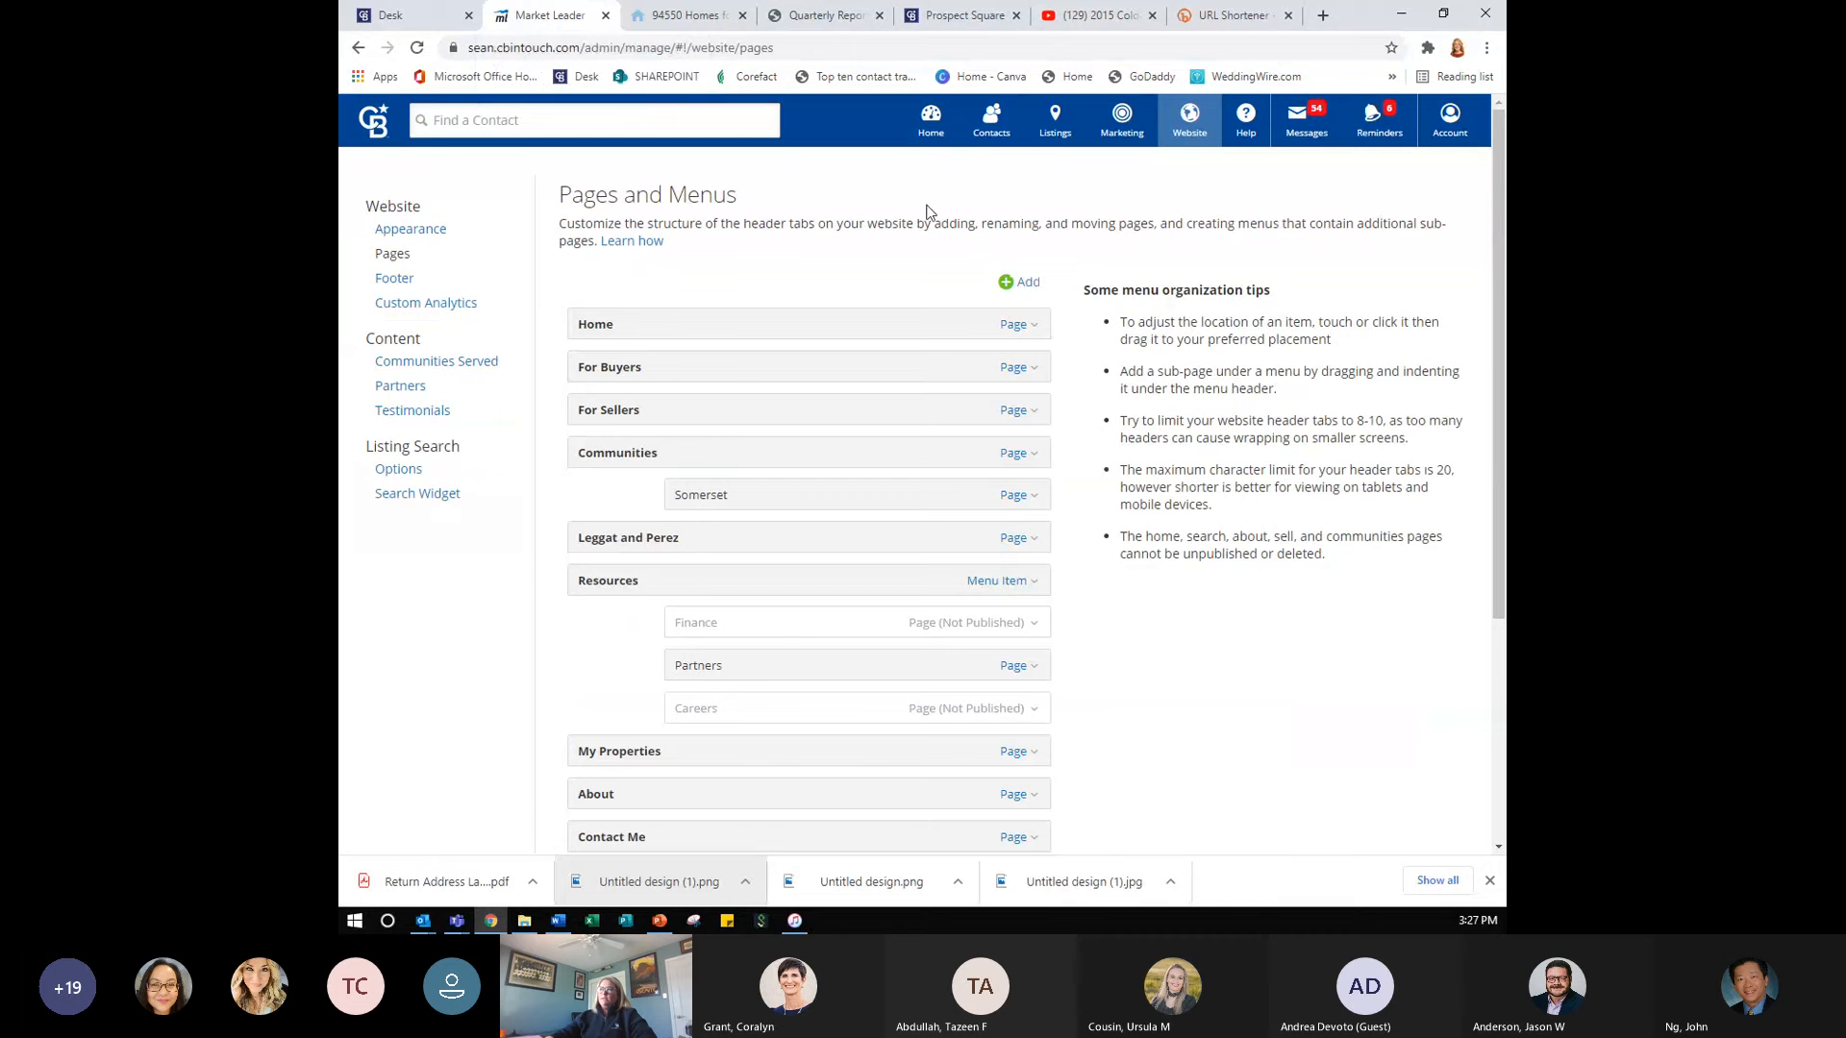
click(1020, 290)
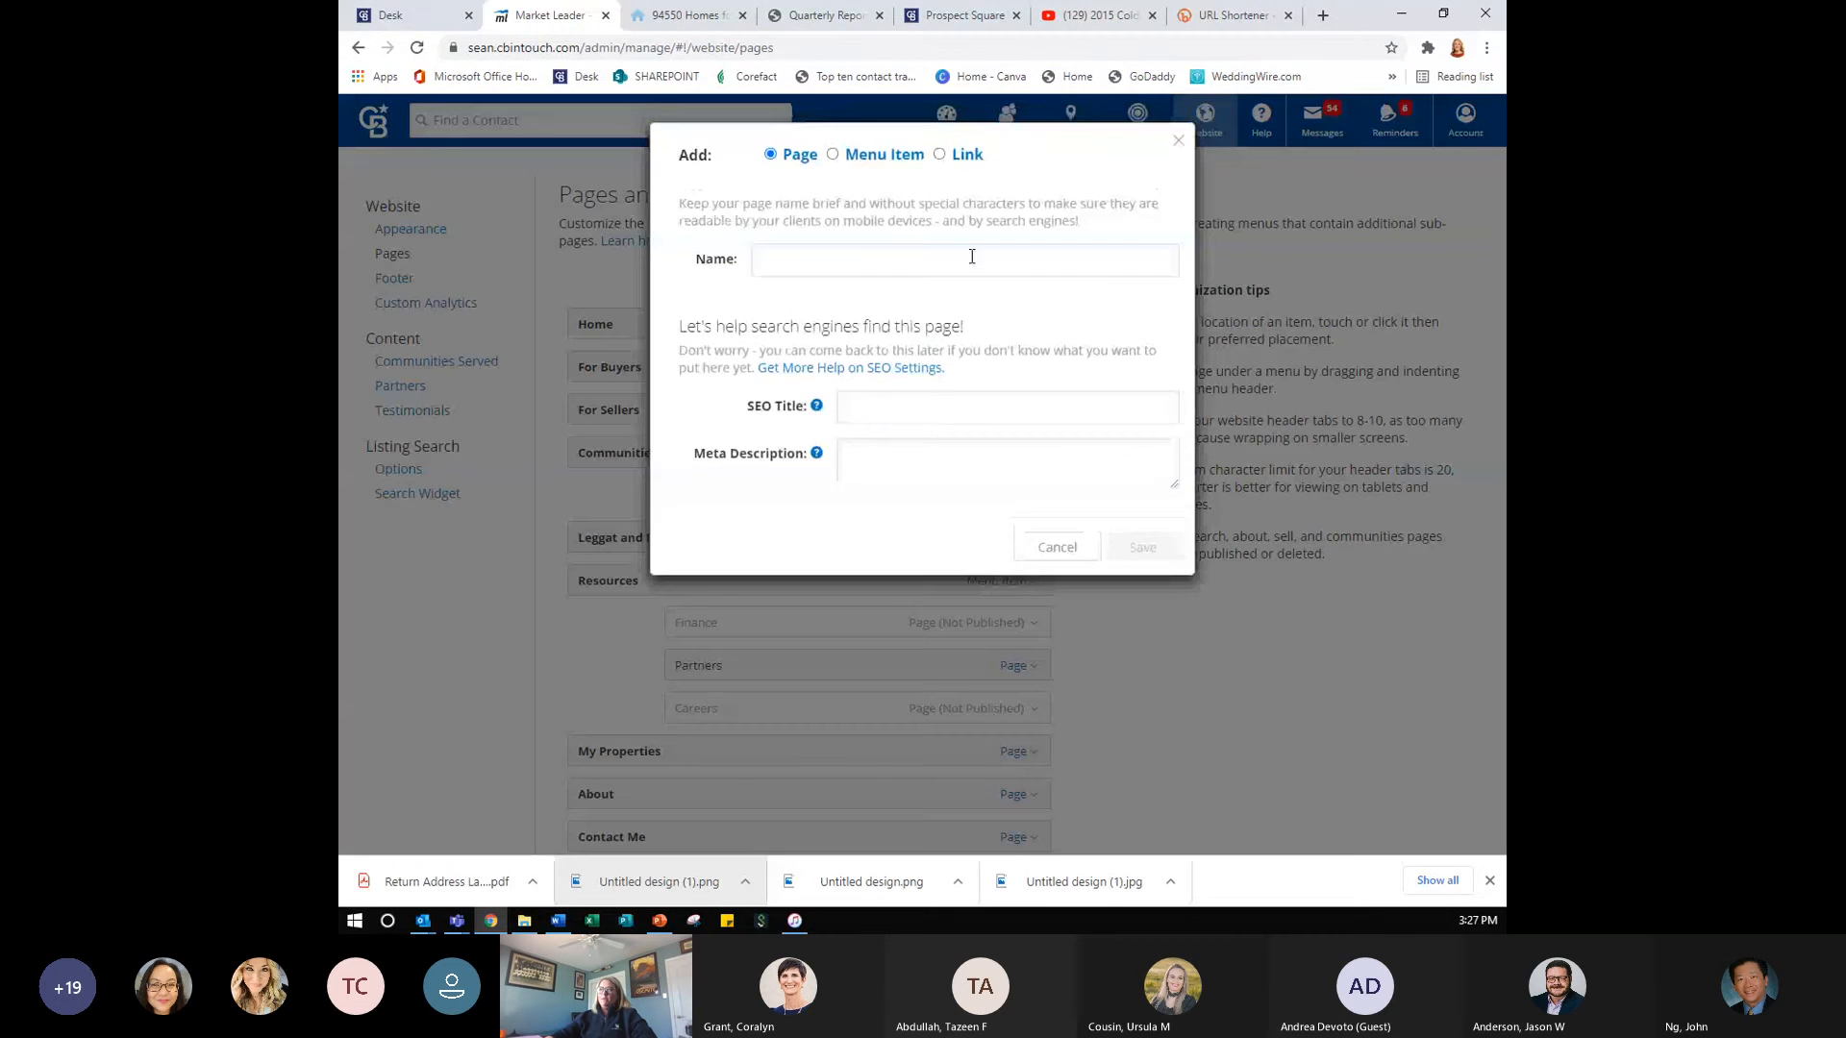
click(948, 156)
click(890, 258)
key(ctrl+v)
click(852, 352)
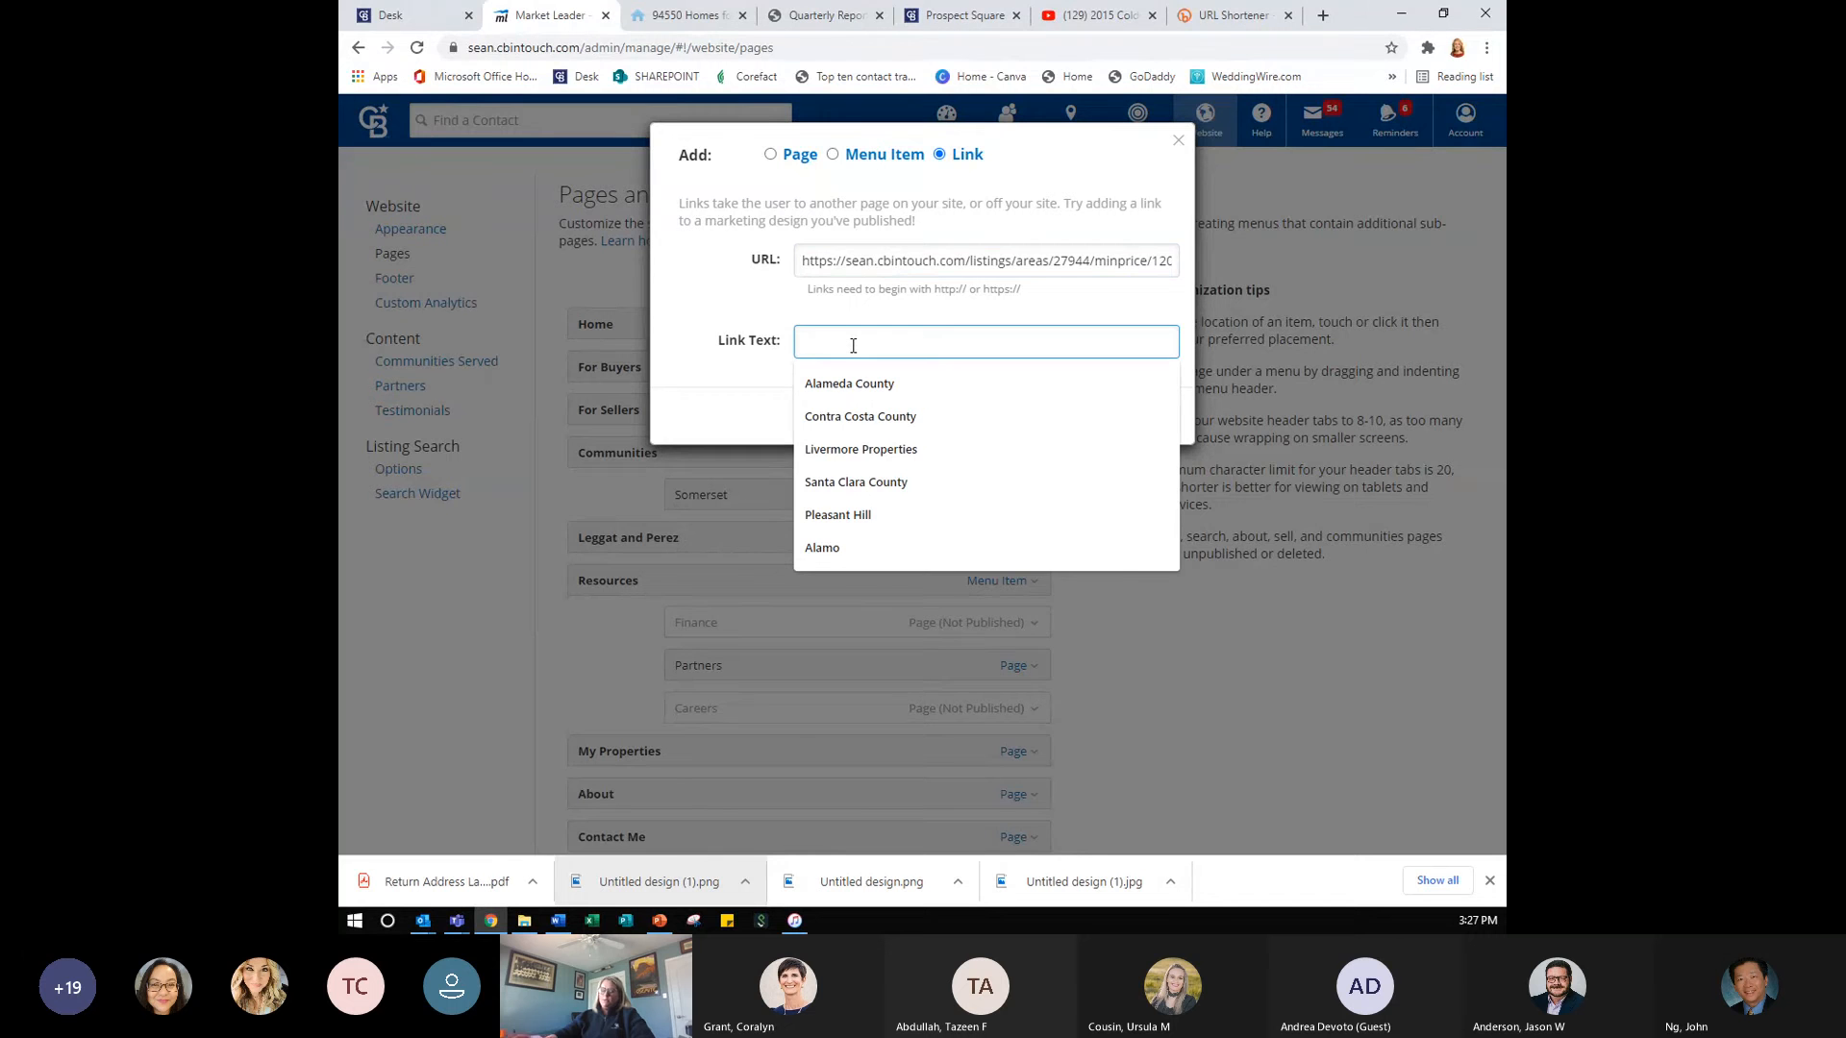
text(Livermore GL Proper)
key(BackSpace)
key(BackSpace)
key(BackSpace)
key(BackSpace)
key(BackSpace)
key(BackSpace)
key(BackSpace)
key(BackSpace)
key(BackSpace)
key(BackSpace)
key(BackSpace)
key(BackSpace)
key(BackSpace)
key(BackSpace)
key(BackSpace)
key(BackSpace)
key(BackSpace)
key(BackSpace)
key(BackSpace)
text(G)
key(BackSpace)
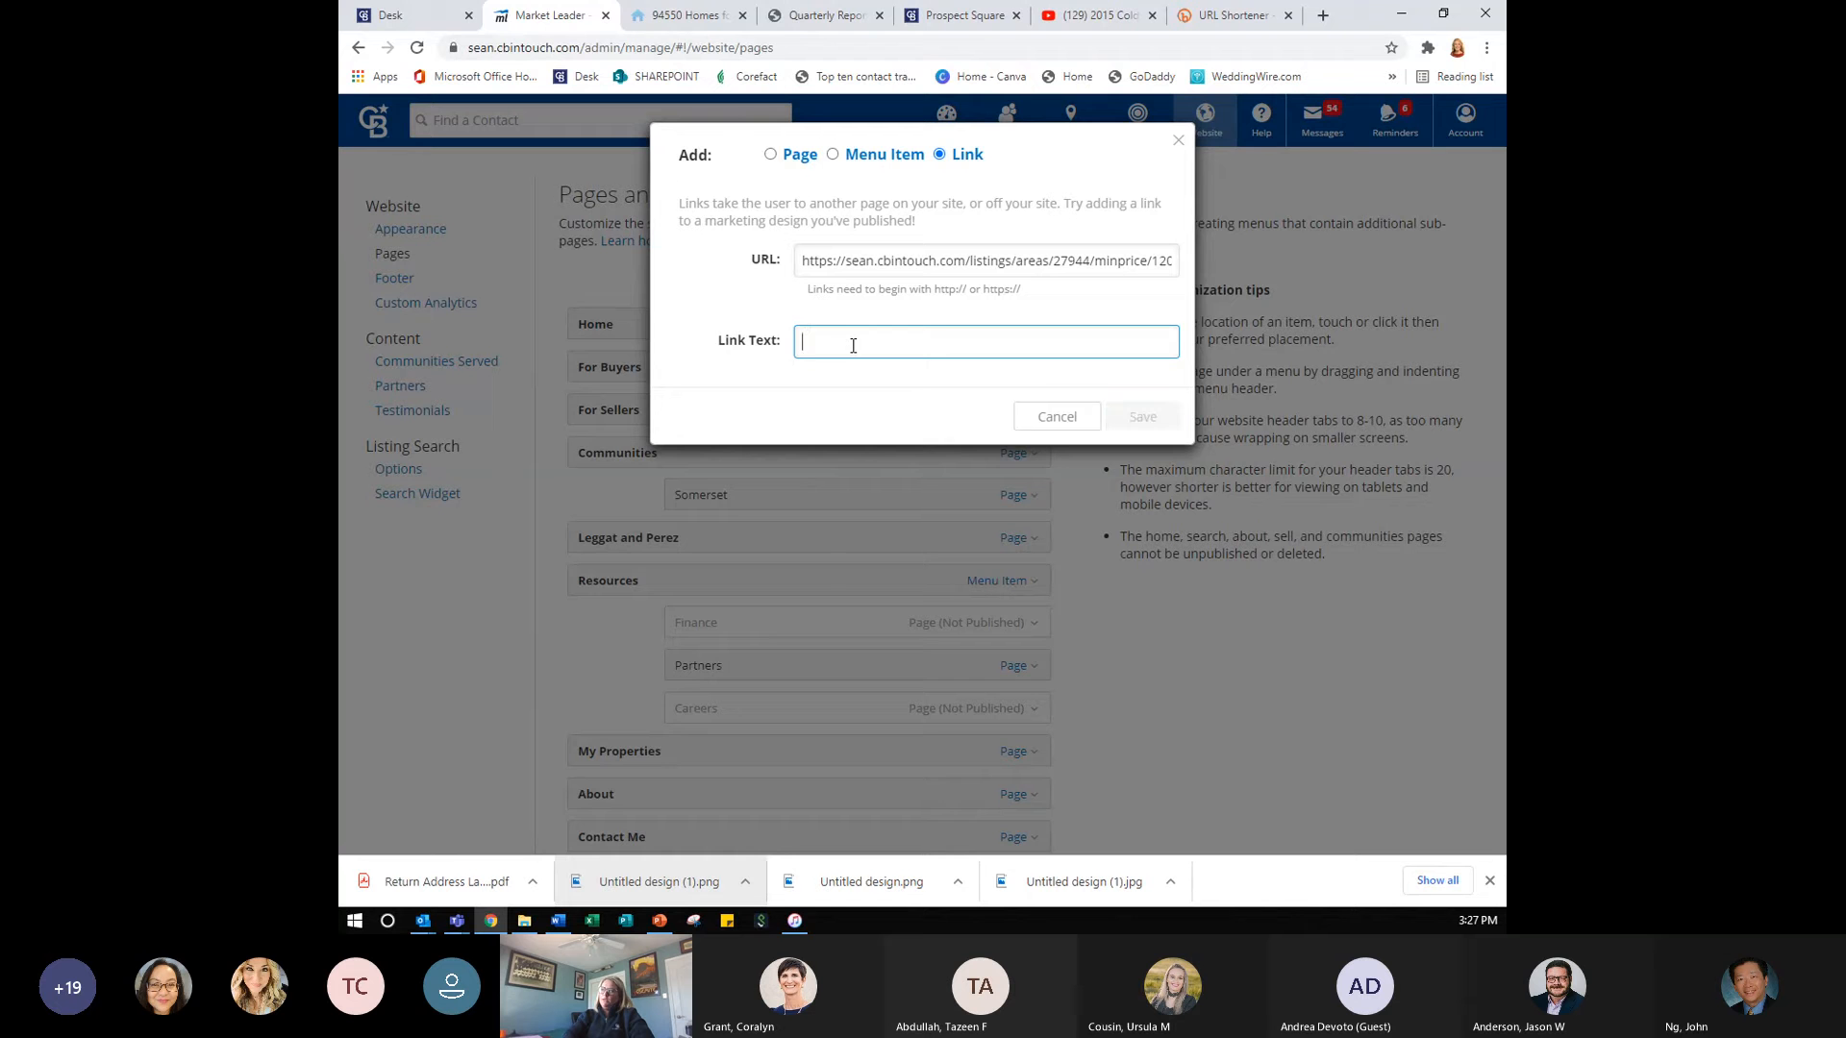
- Set the link text to Global Luxury and try to save the link with the long URL
text(Glob)
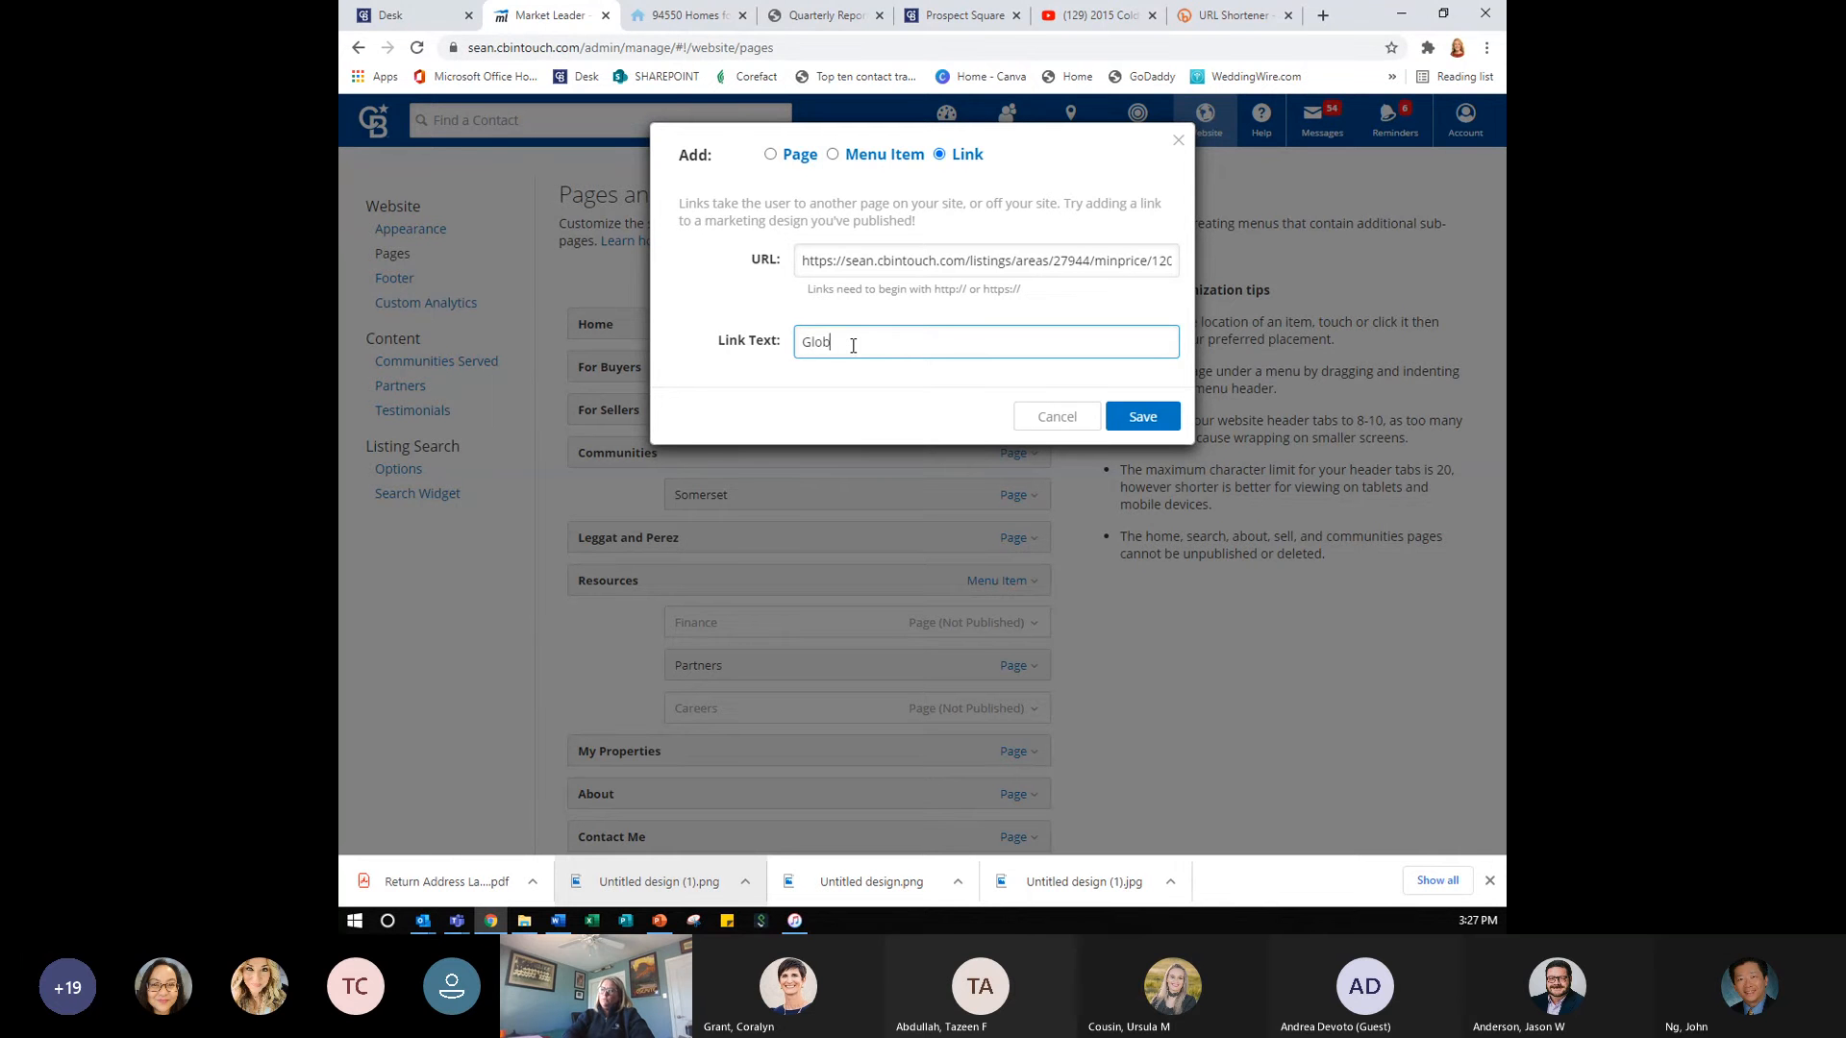
text(al Luxury)
click(1139, 417)
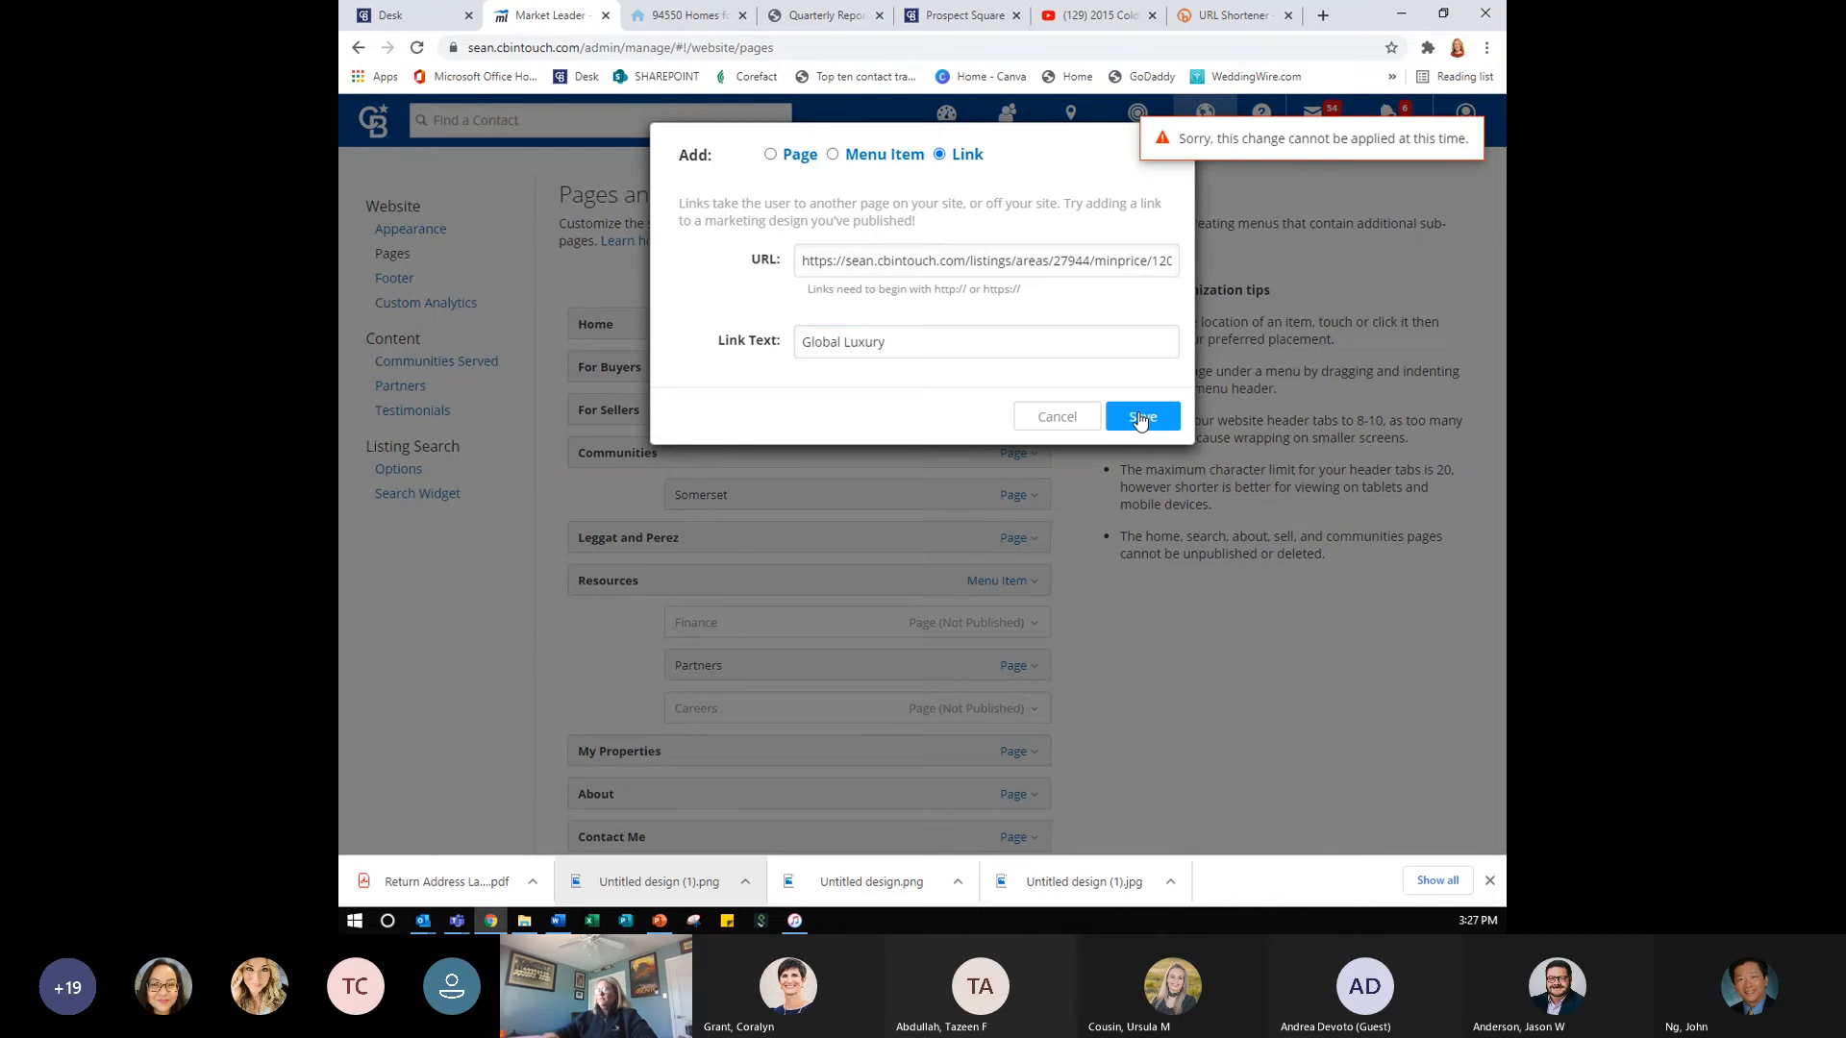
- Copy the link's long URL, shorten it in Bitly and copy the resulting short link
click(1089, 258)
key(ctrl+a)
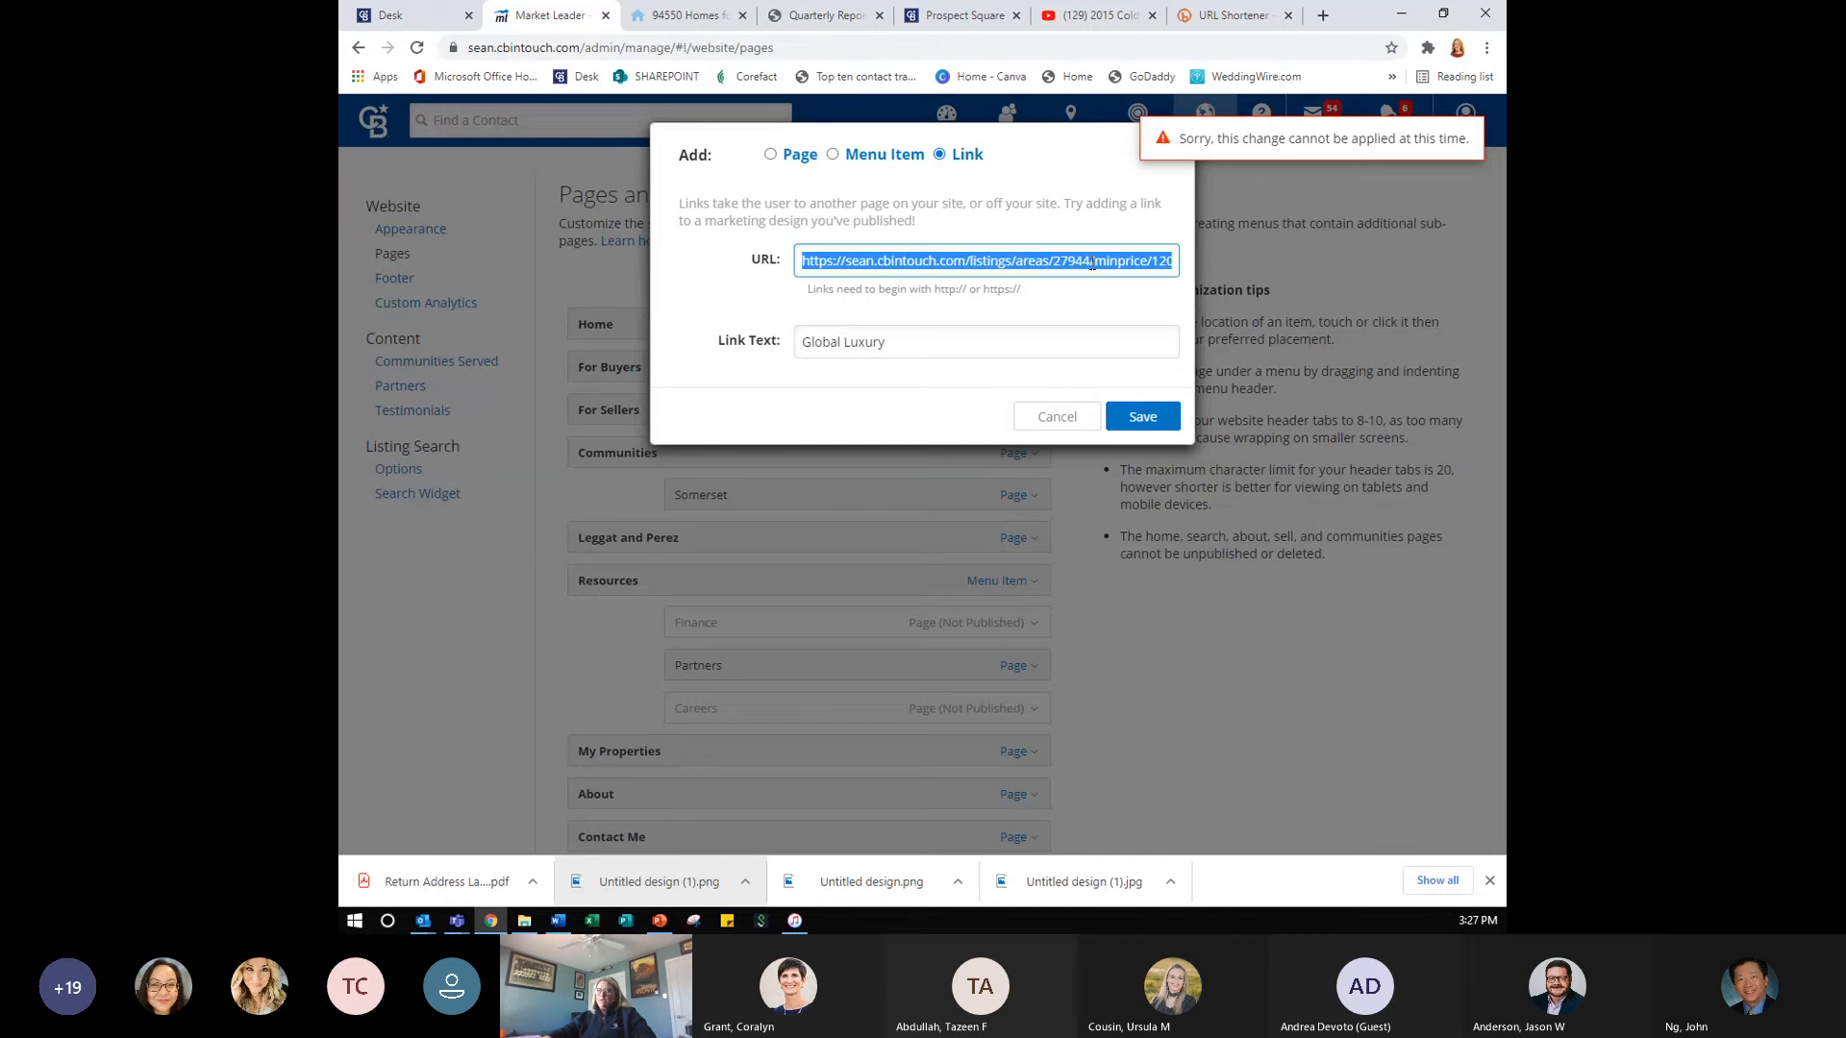
click(1231, 14)
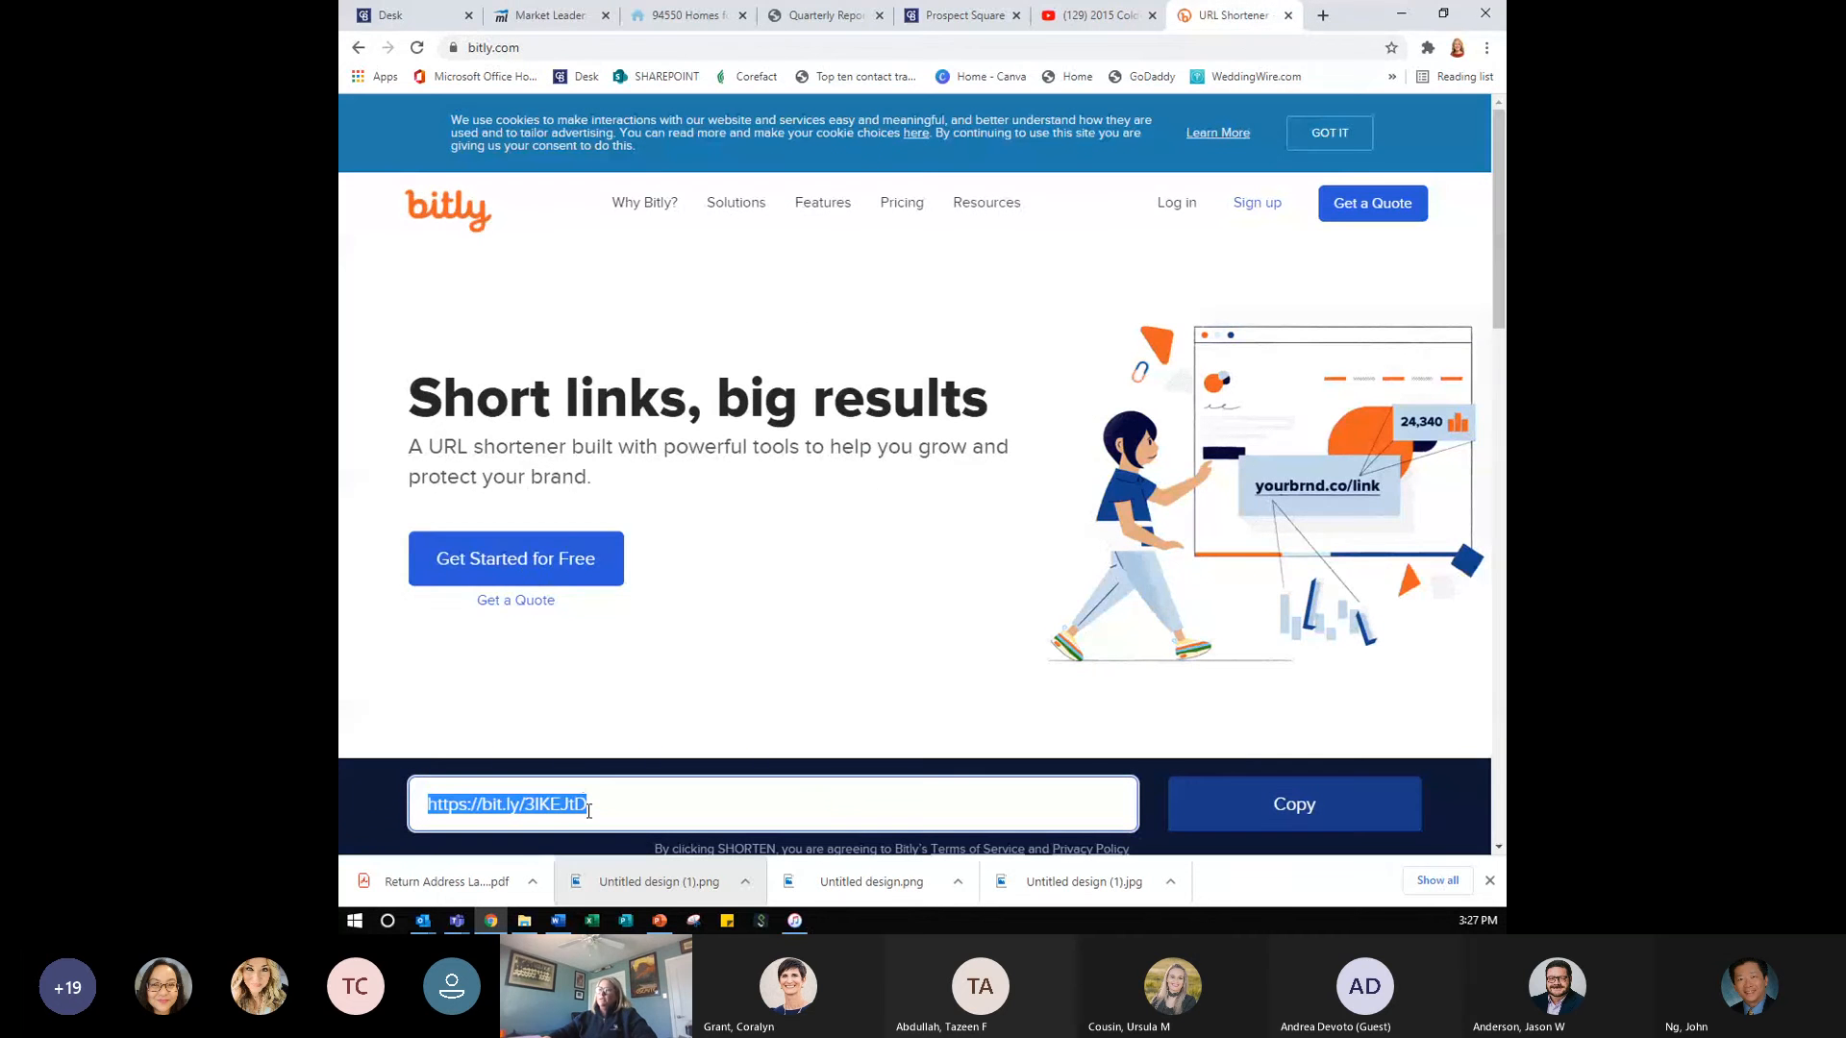
click(415, 215)
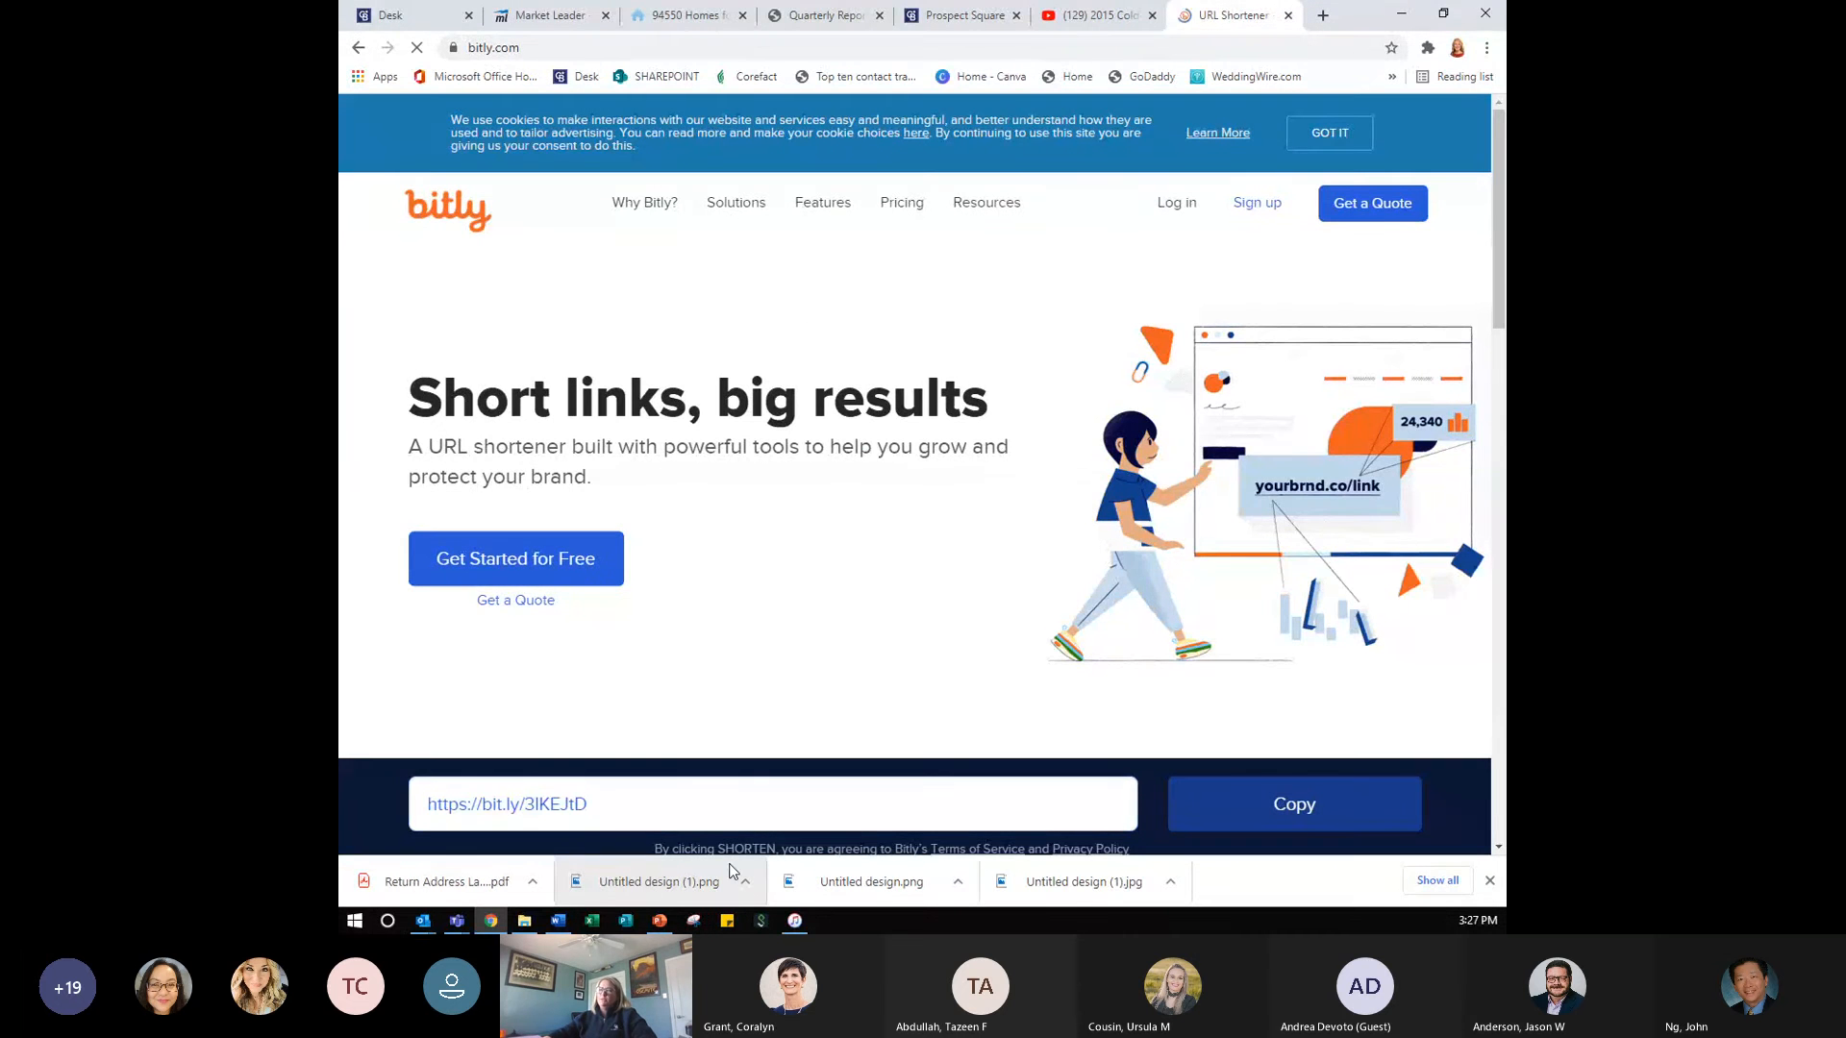
click(743, 788)
key(ctrl+v)
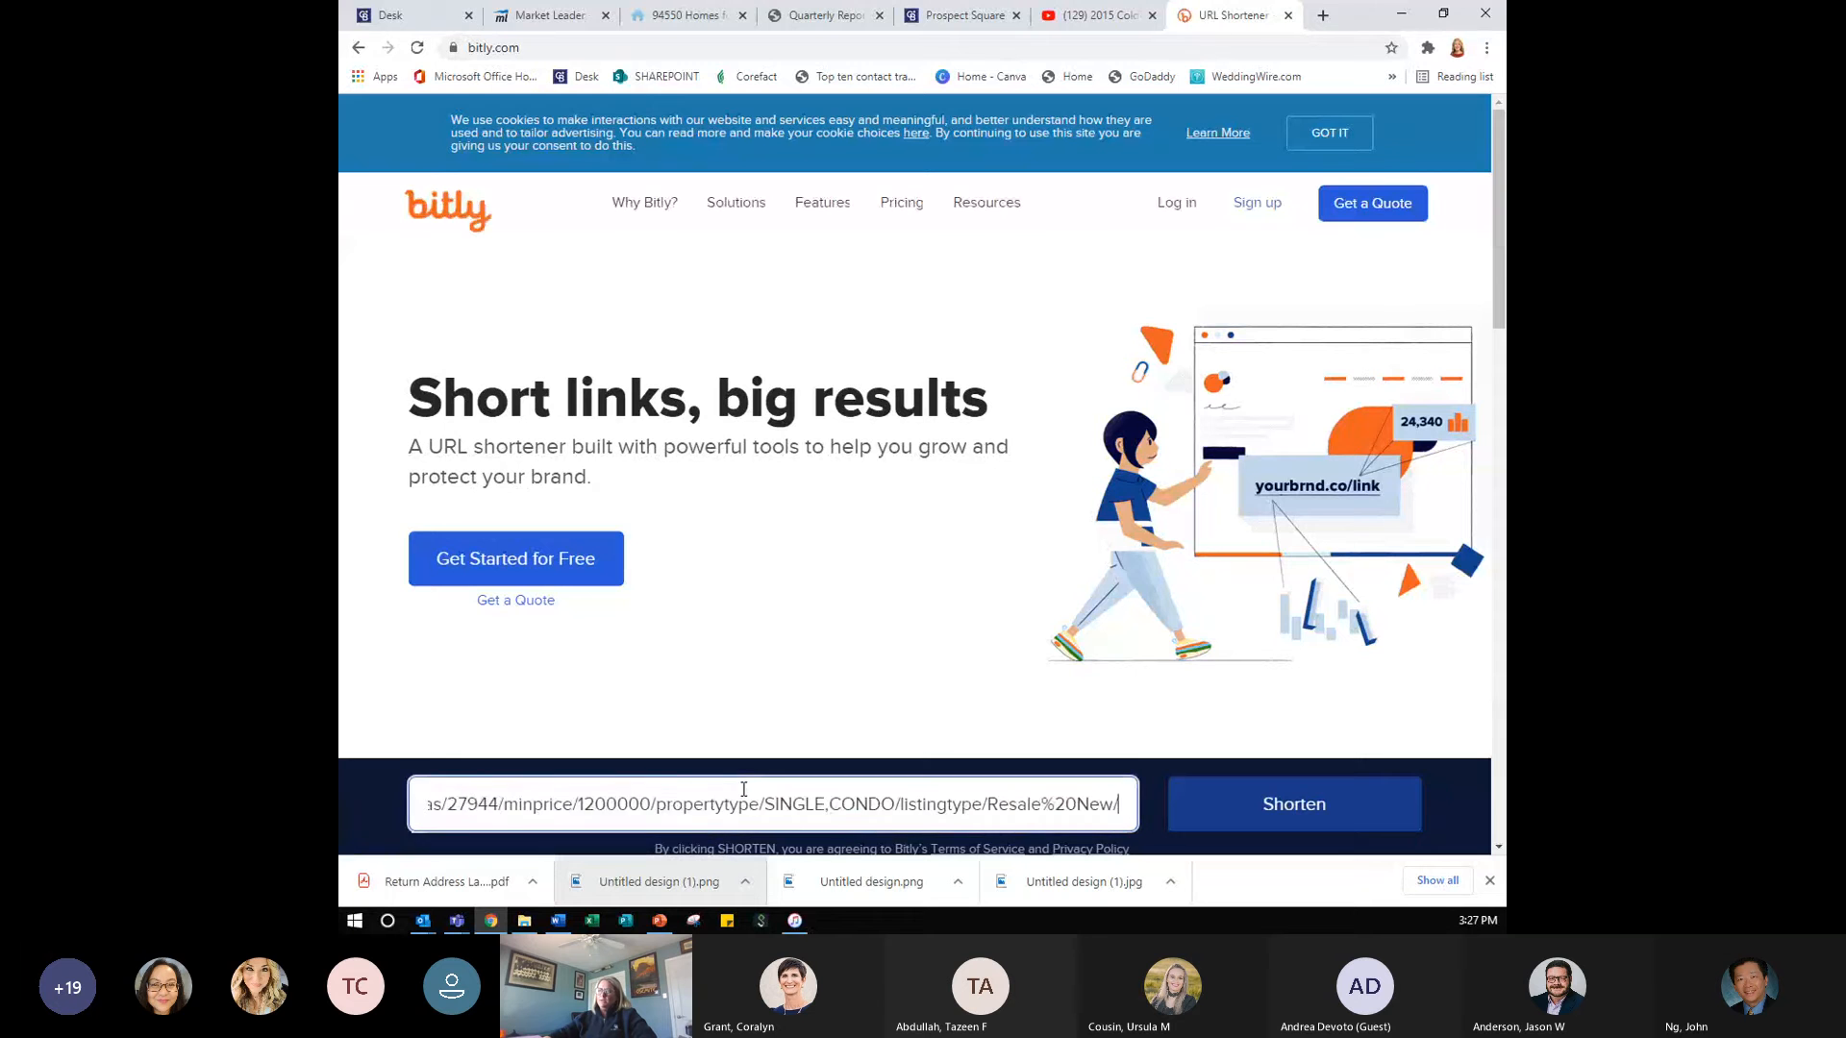
click(1289, 804)
click(1269, 815)
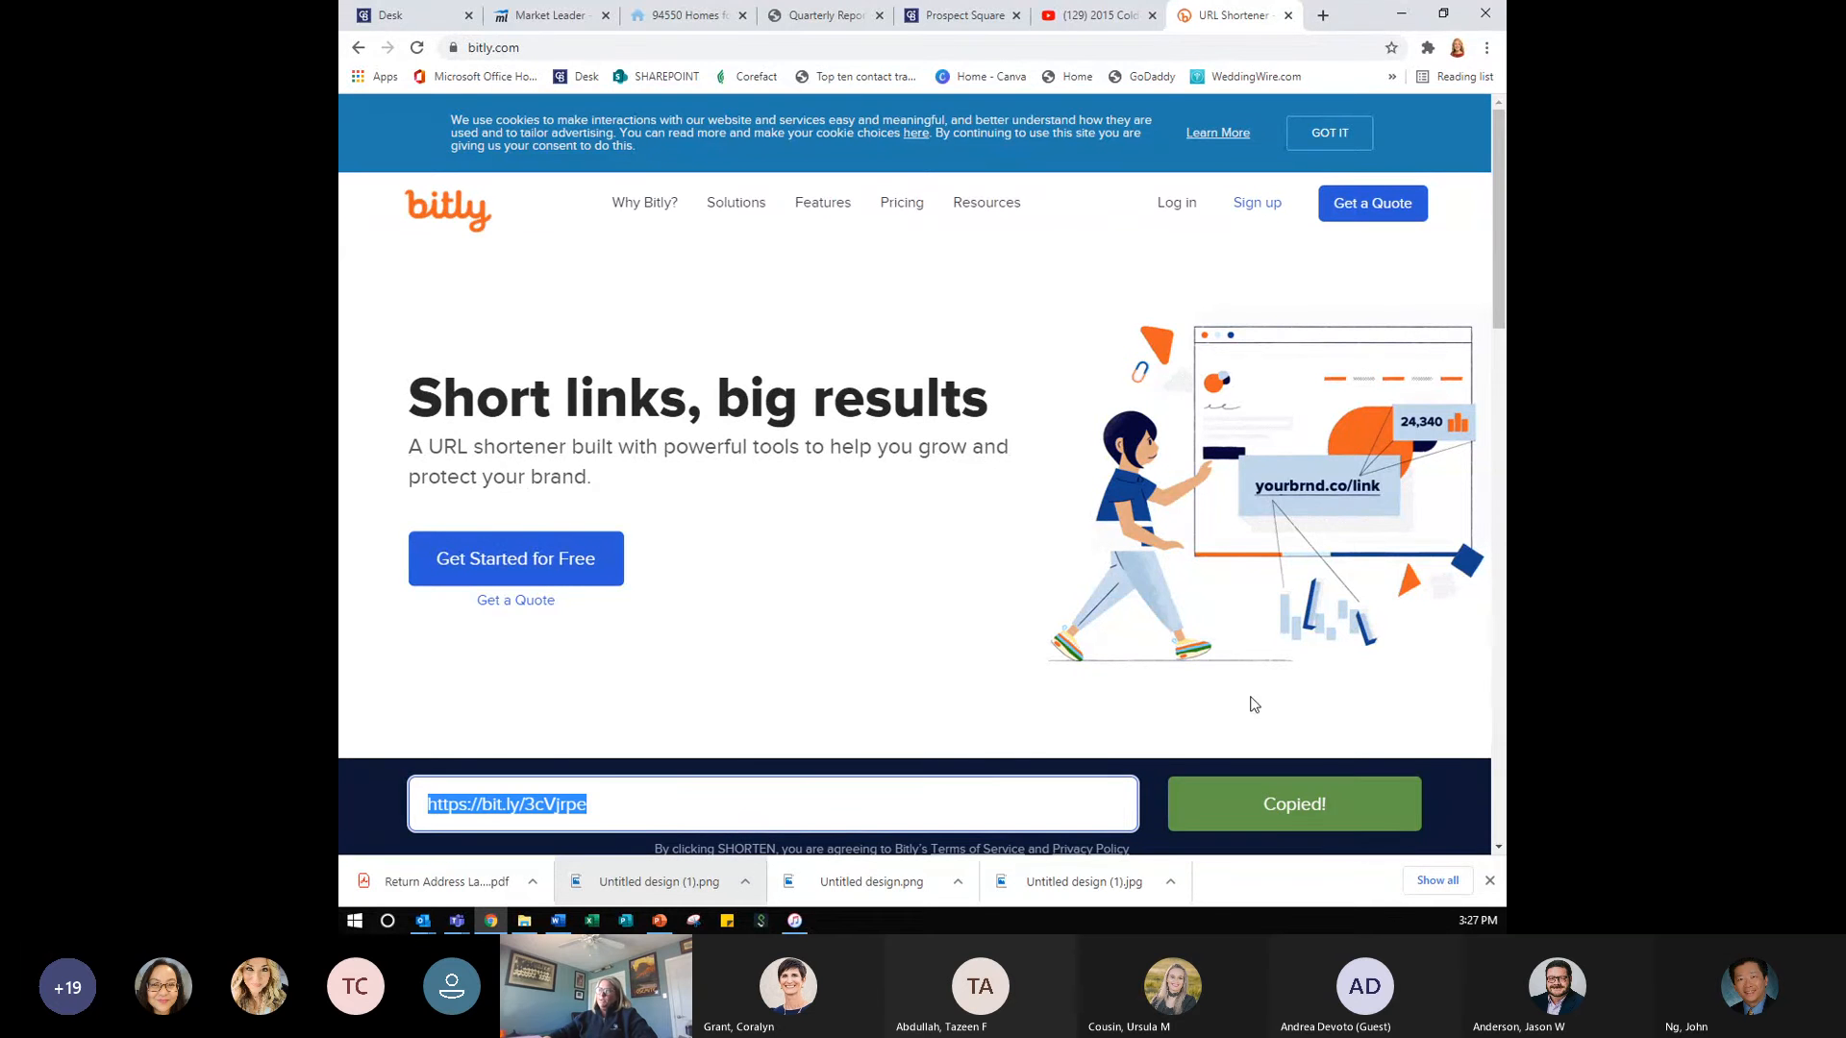
click(687, 18)
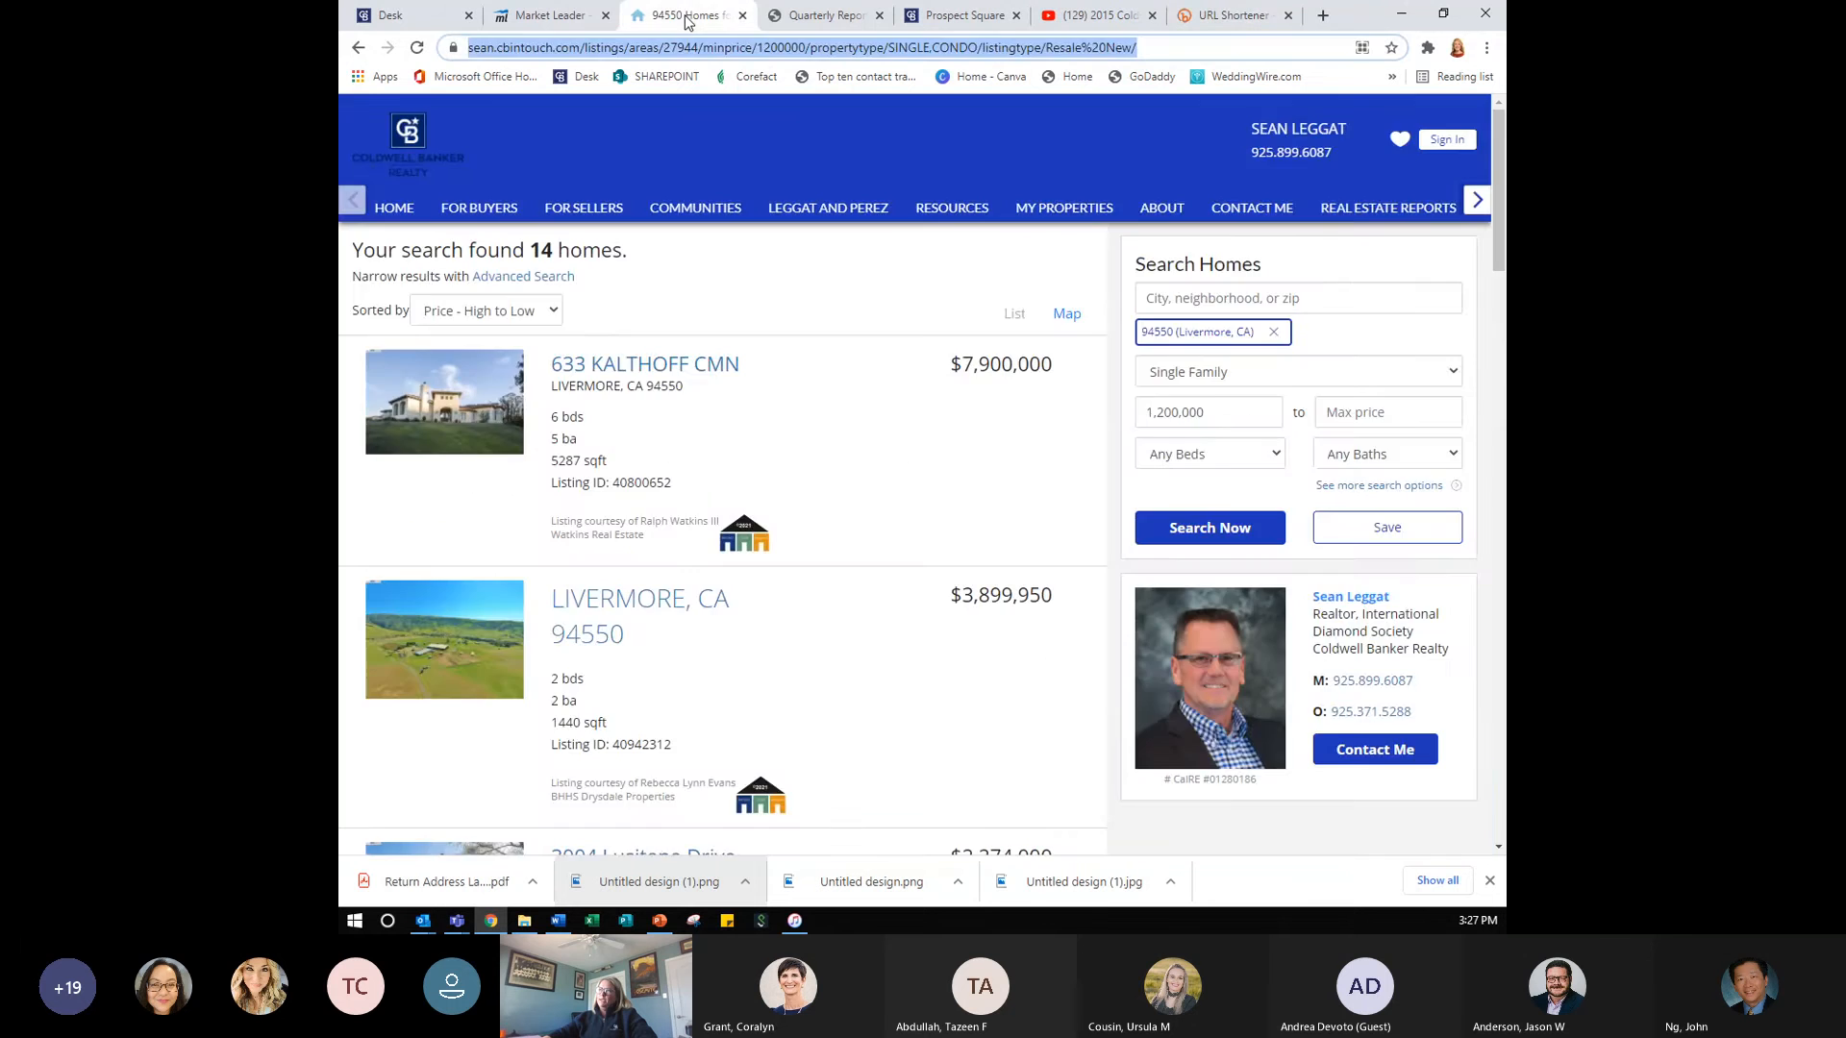
click(548, 15)
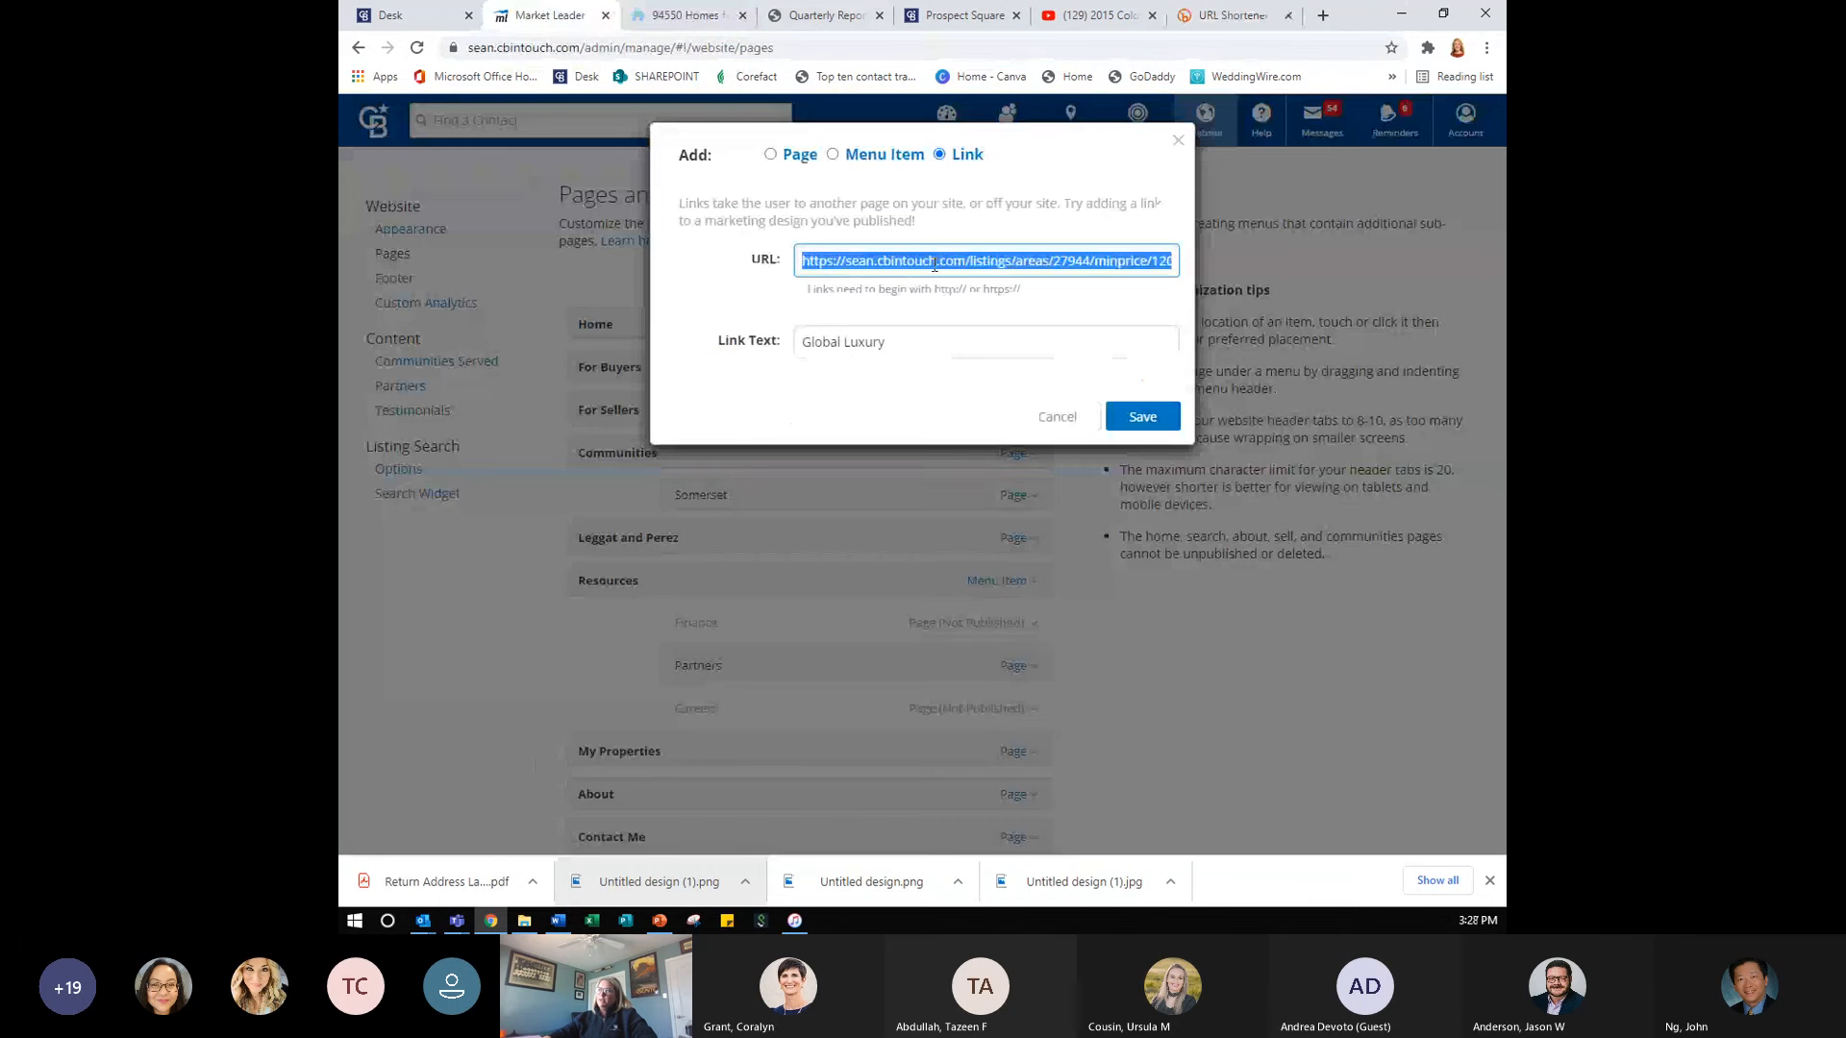
key(ctrl+v)
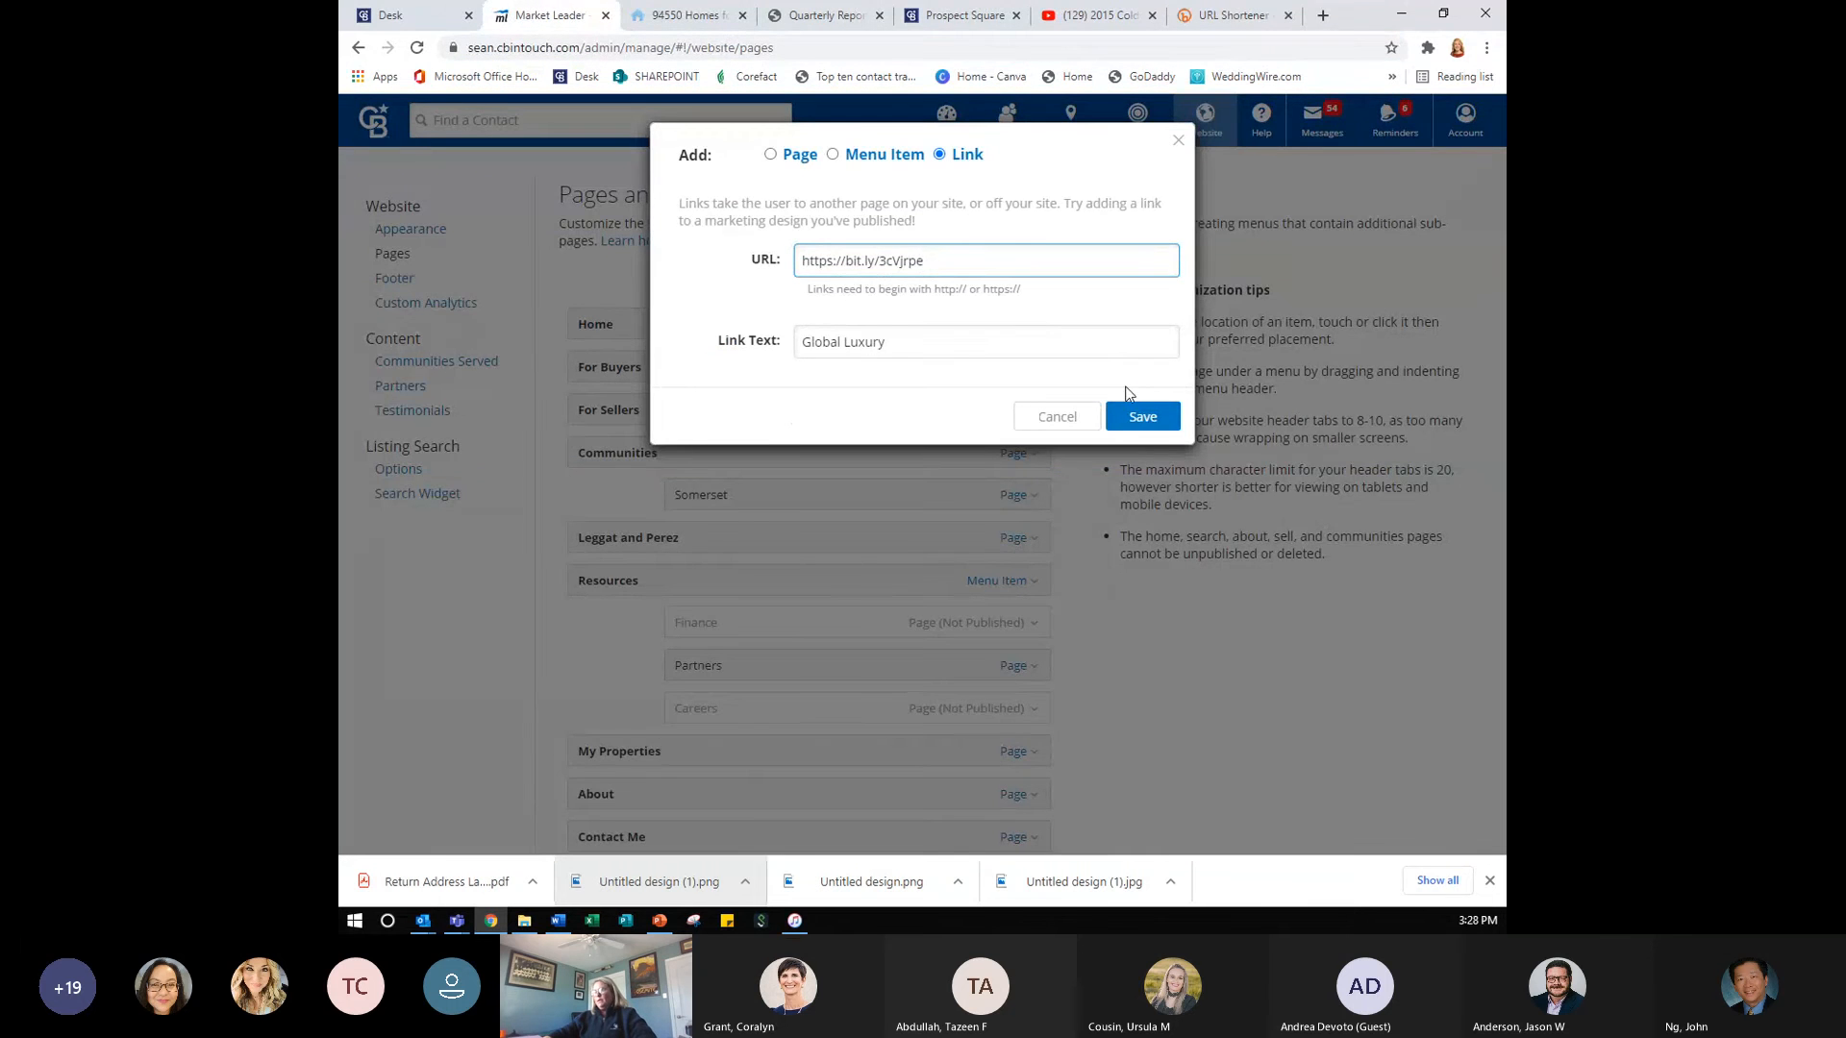
click(1128, 404)
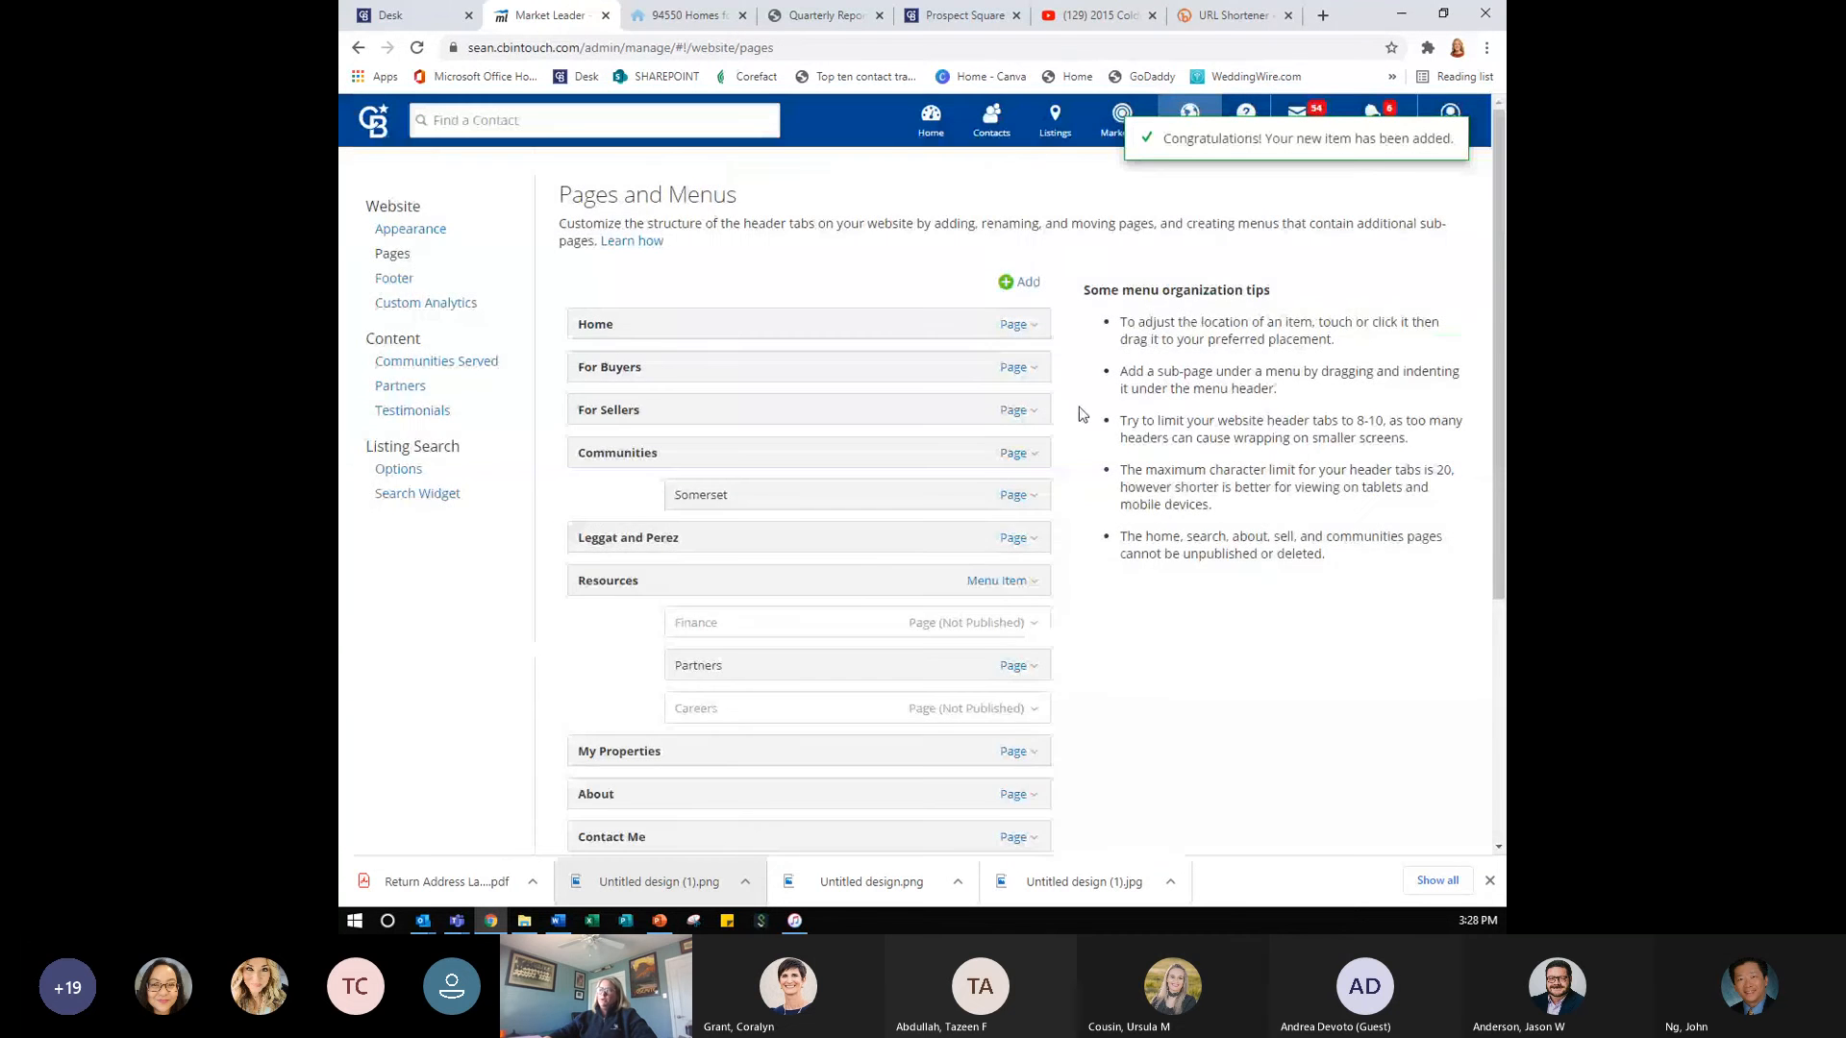
- Check the Global Luxury entry in the menu list, revisit the advanced search criteria on the public site and return to Pages and Menus
scroll(1064, 417, down, 4)
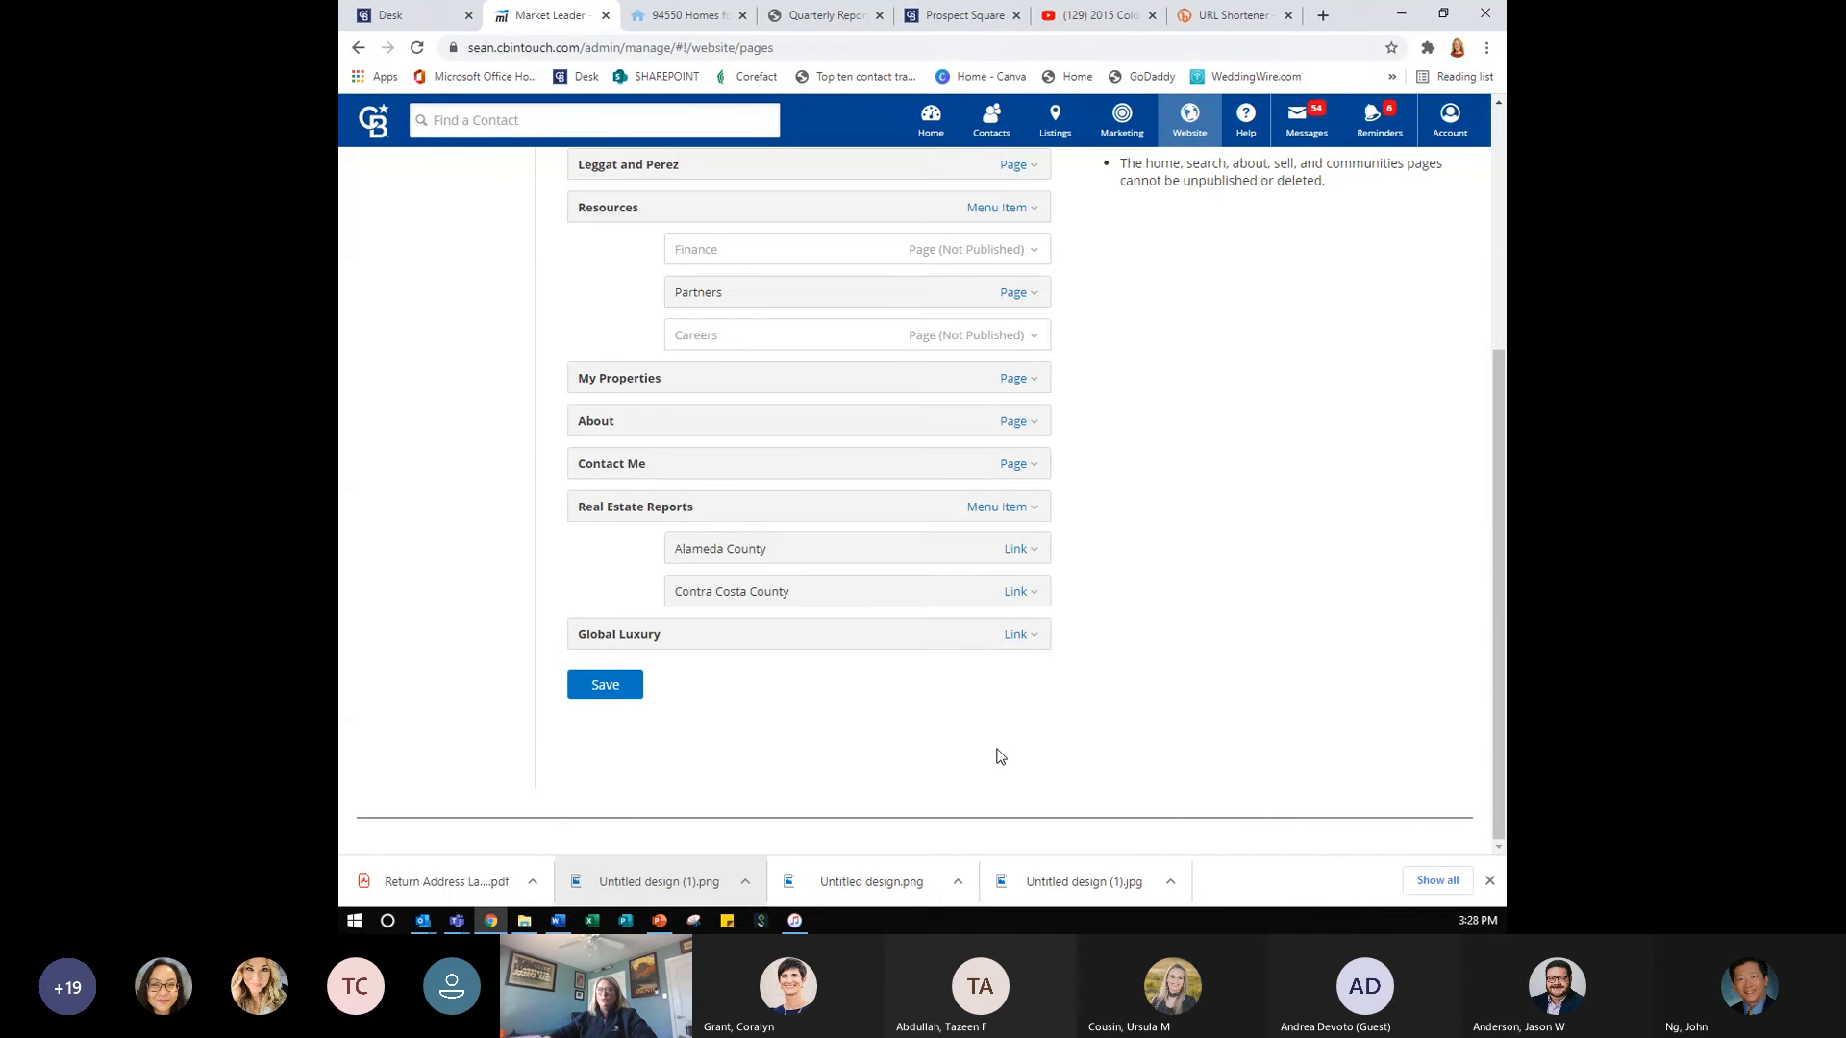
click(682, 16)
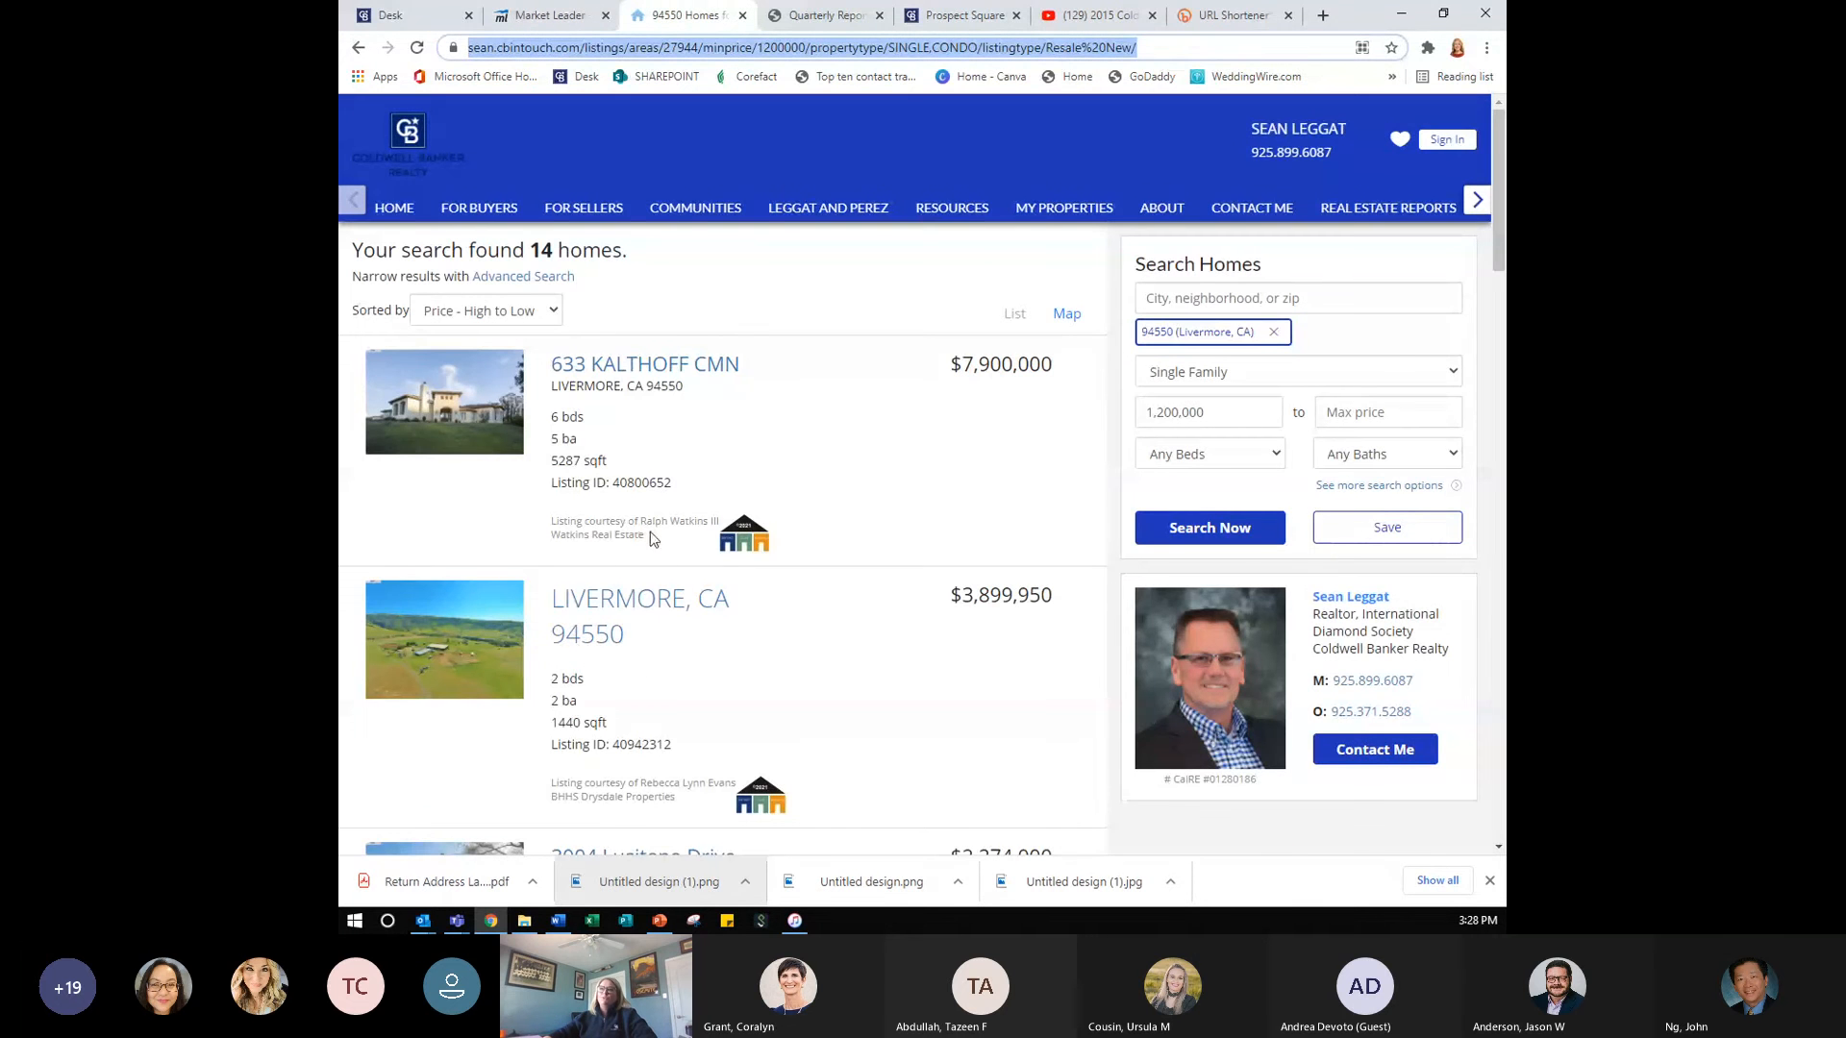
click(358, 48)
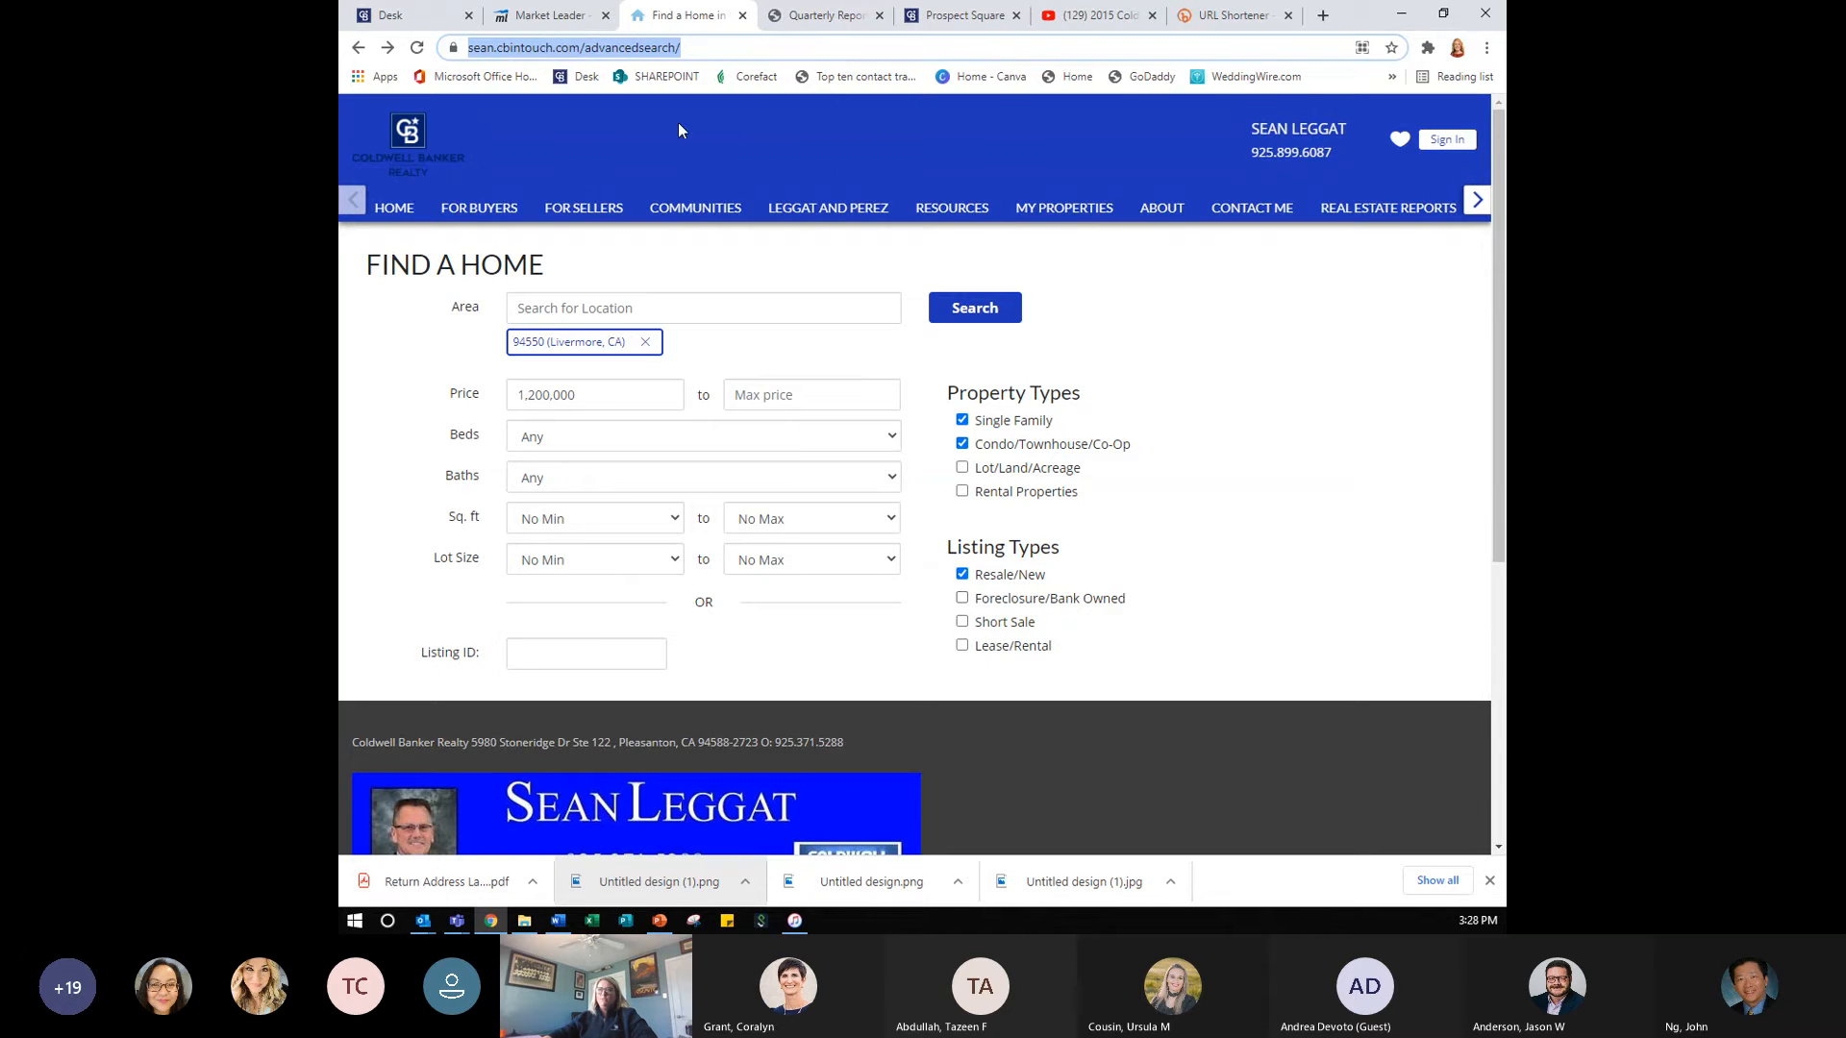
click(562, 12)
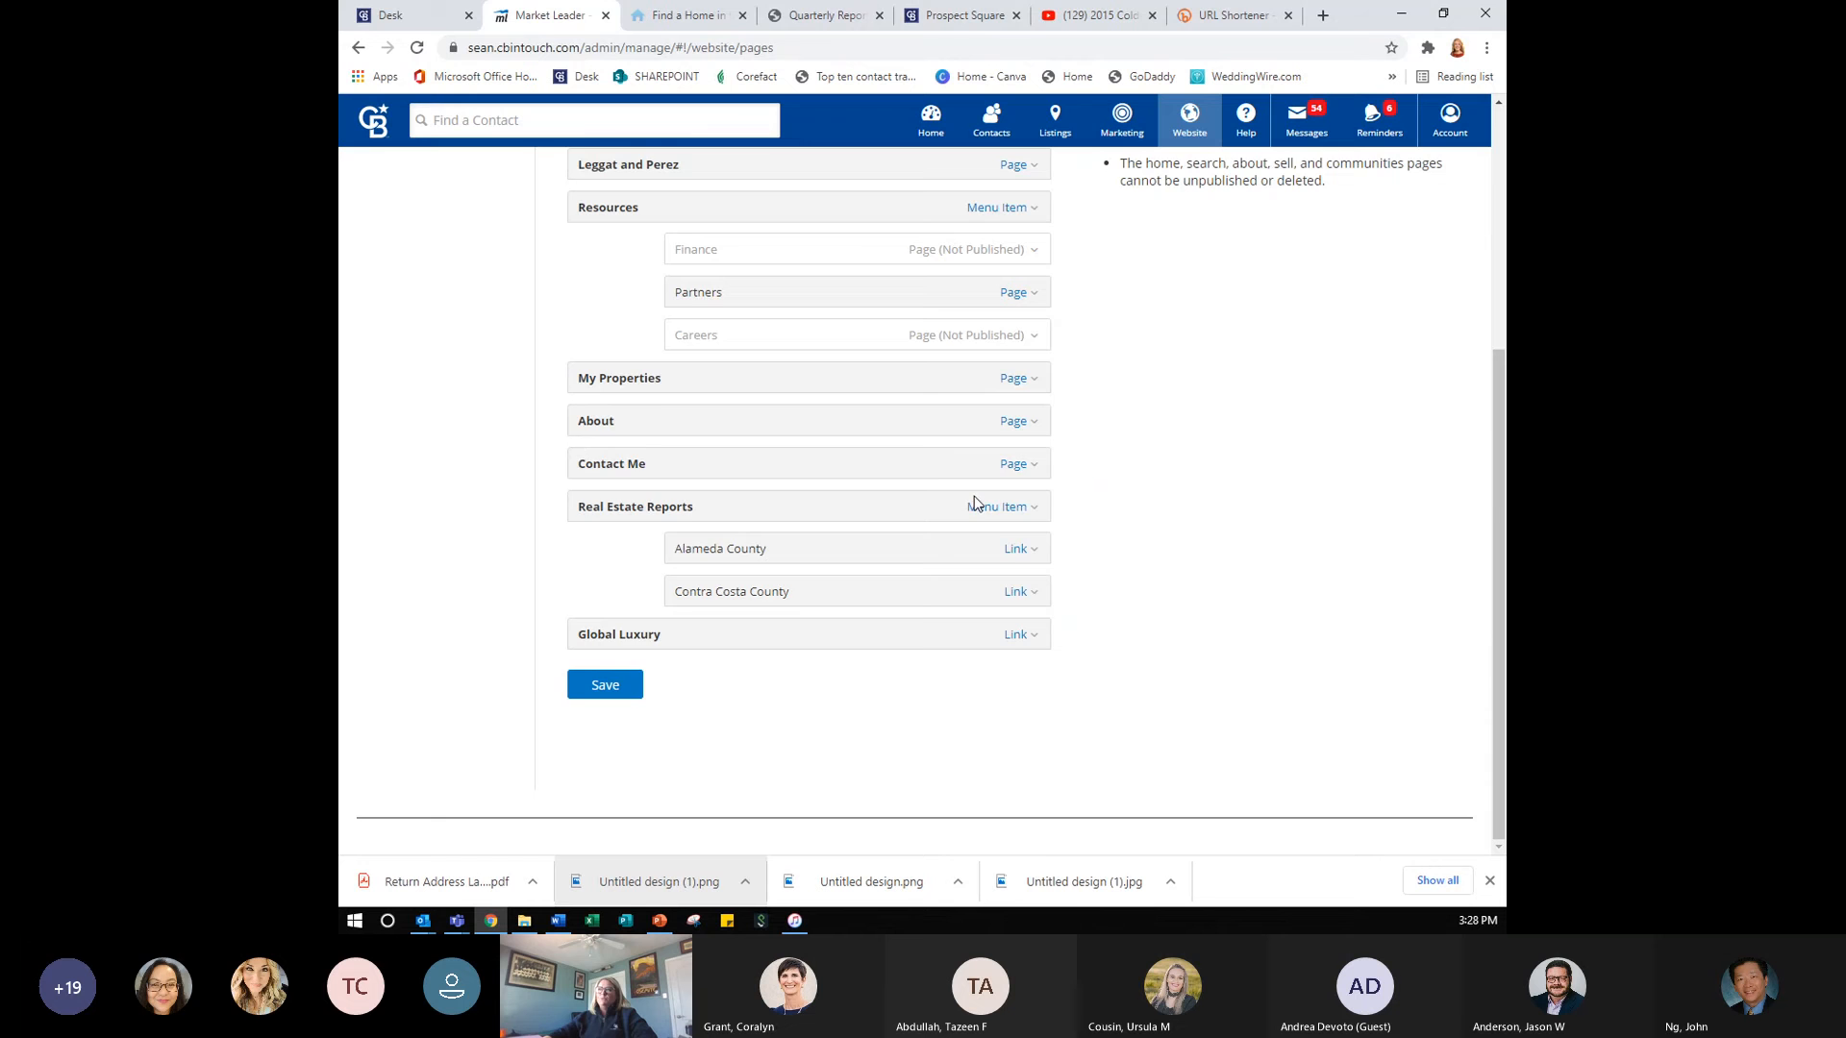
- Look at the Search Widget page, then review the website's listing search options, including property types, features, search areas and lead generation settings
scroll(973, 500, up, 2)
scroll(973, 496, up, 2)
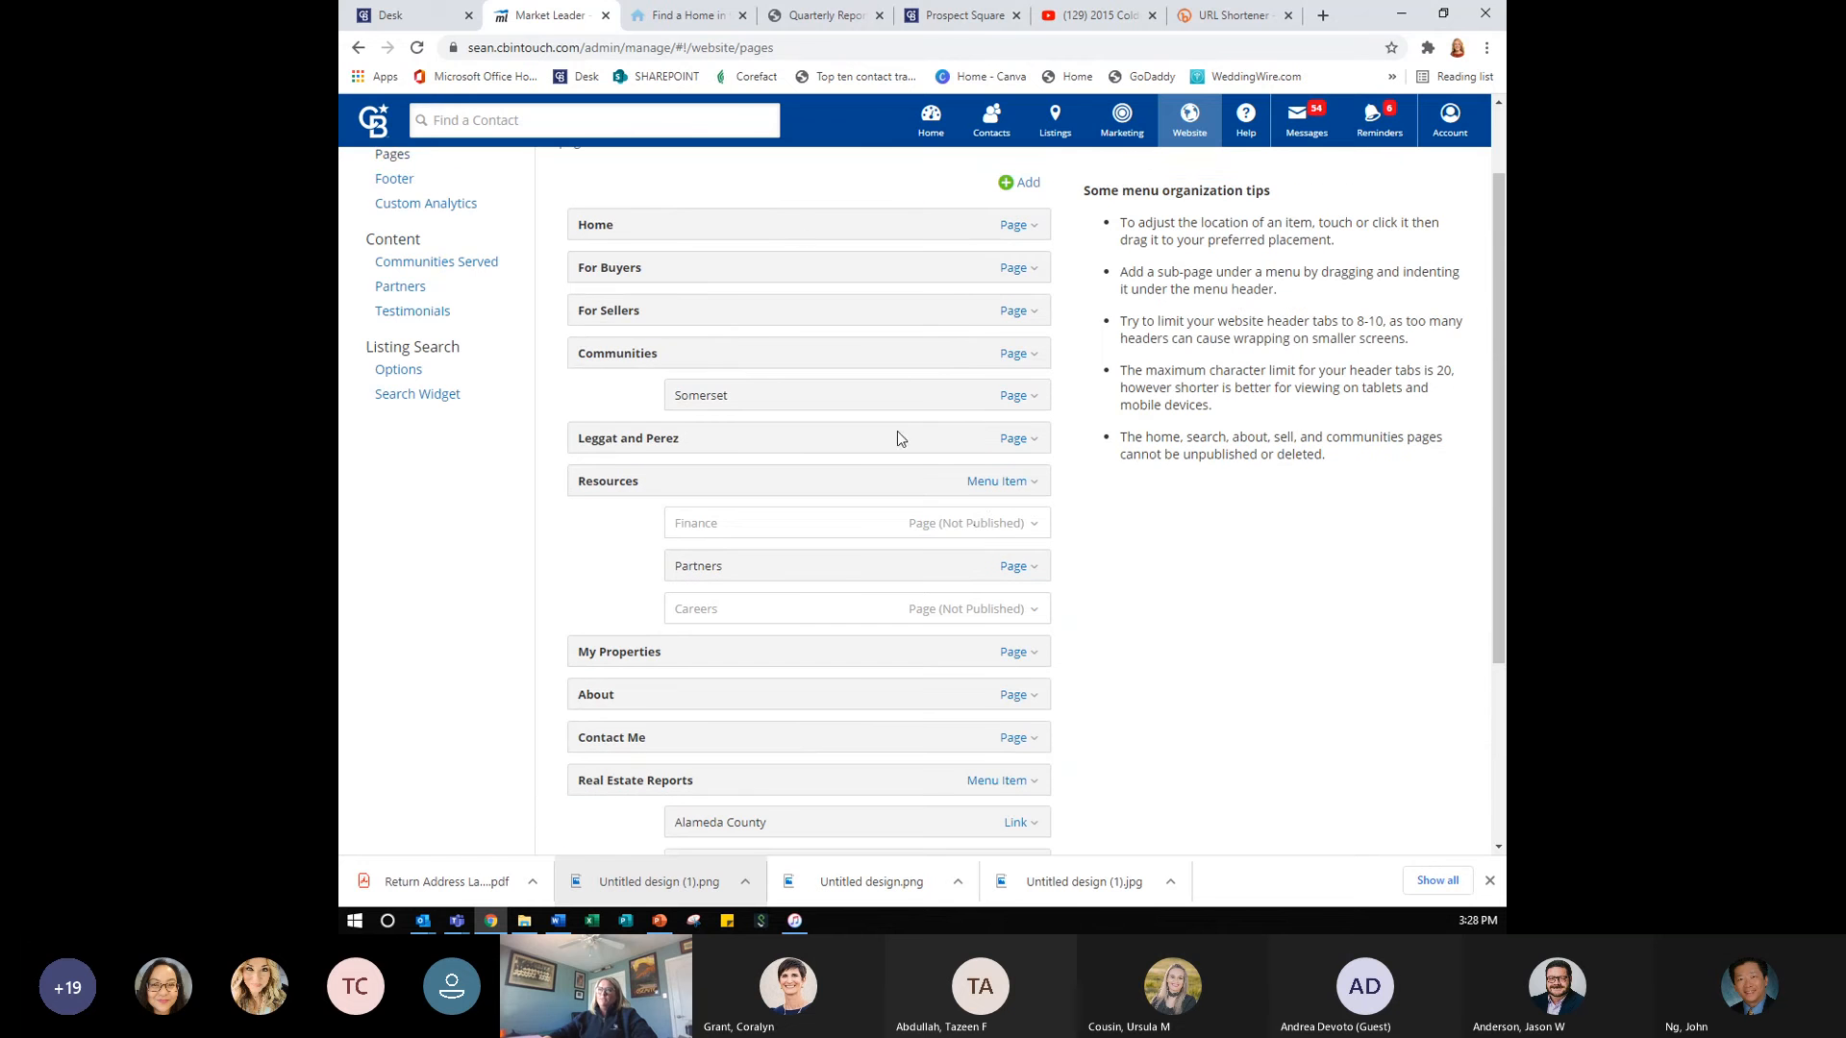
click(419, 395)
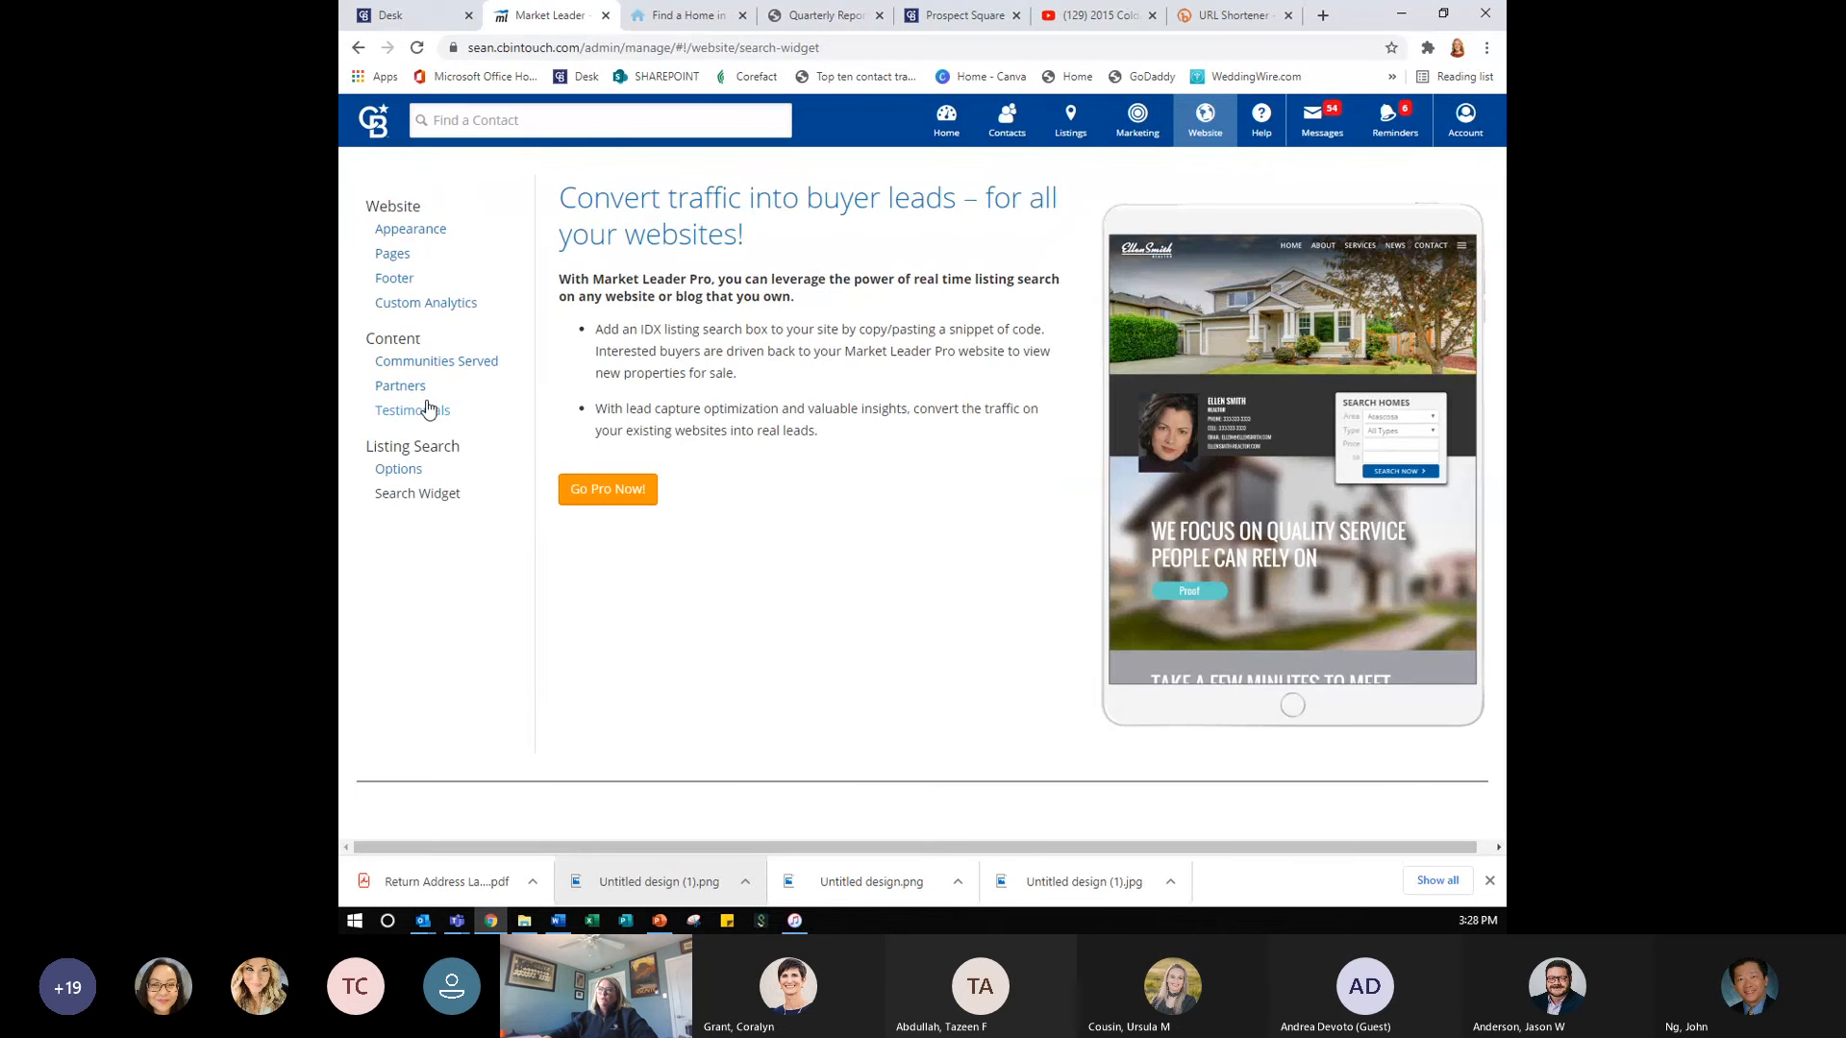
click(407, 471)
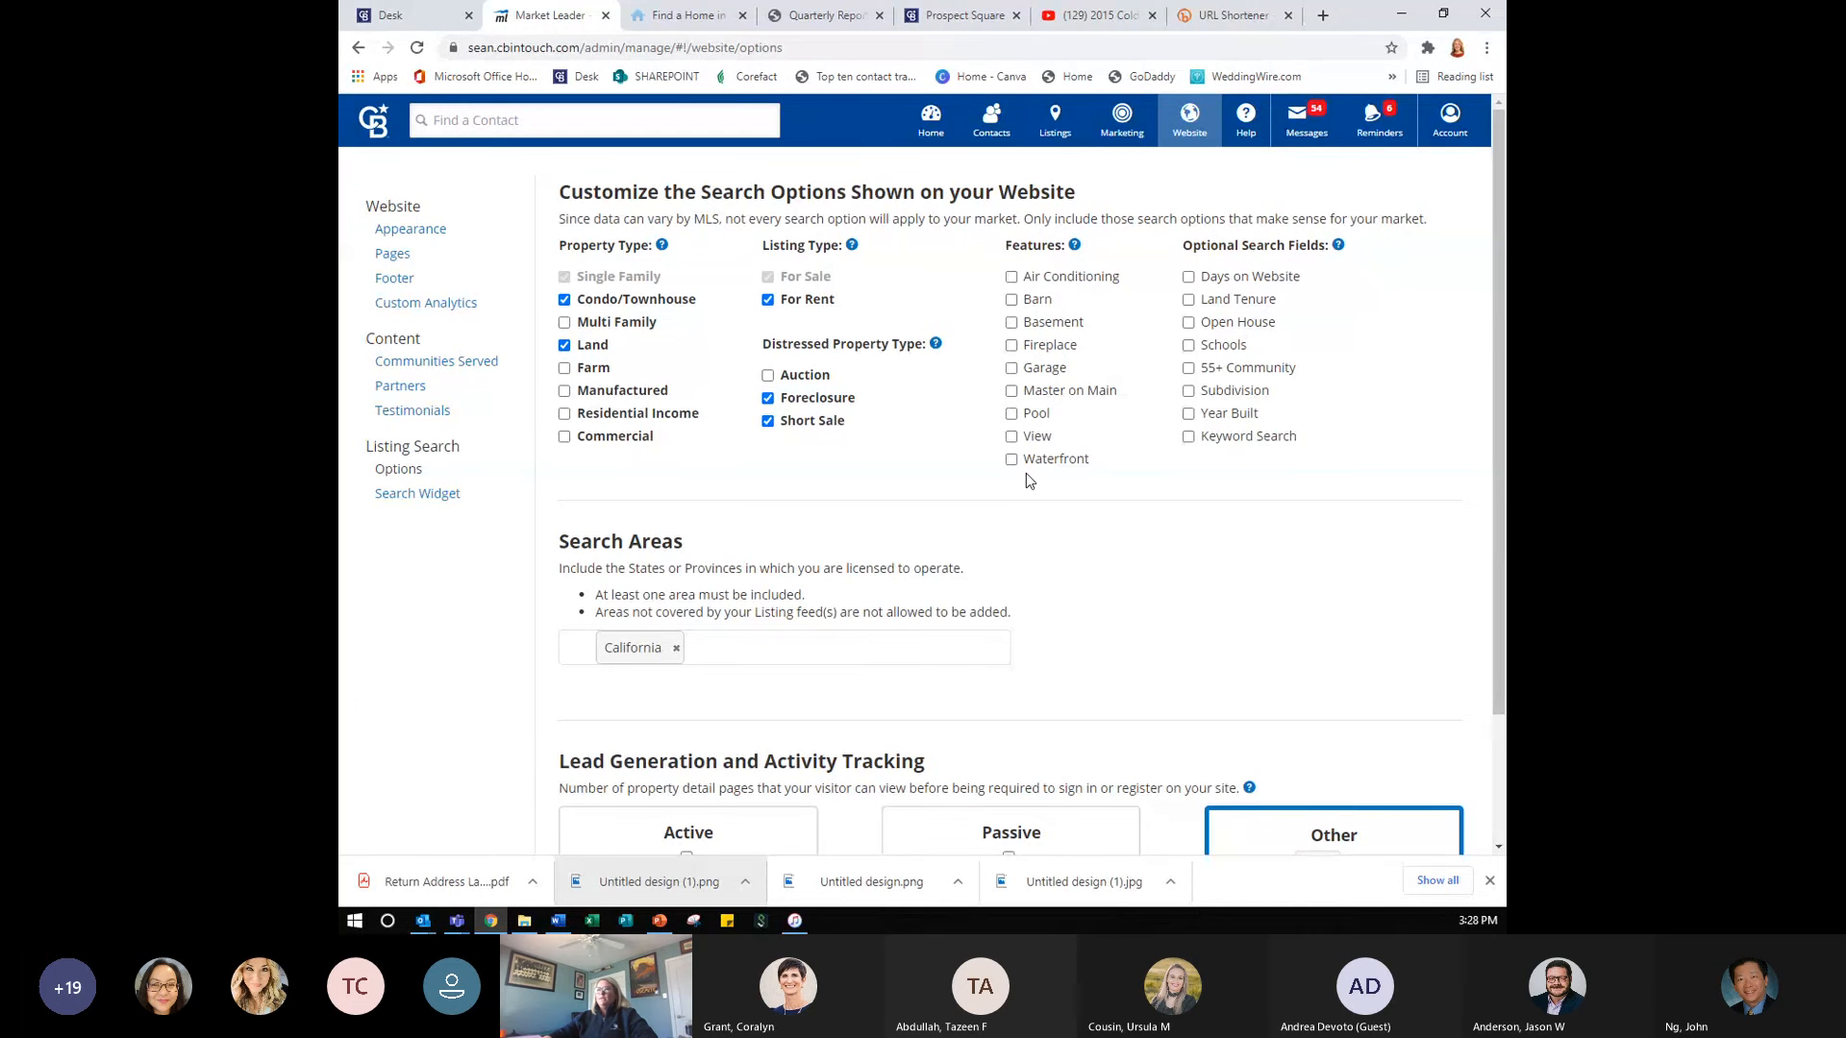
scroll(1026, 476, down, 2)
scroll(1026, 476, up, 2)
- Return to Pages and Menus, view the form for adding a page, menu item or link without saving, and review the menu structure
click(394, 255)
scroll(741, 258, down, 4)
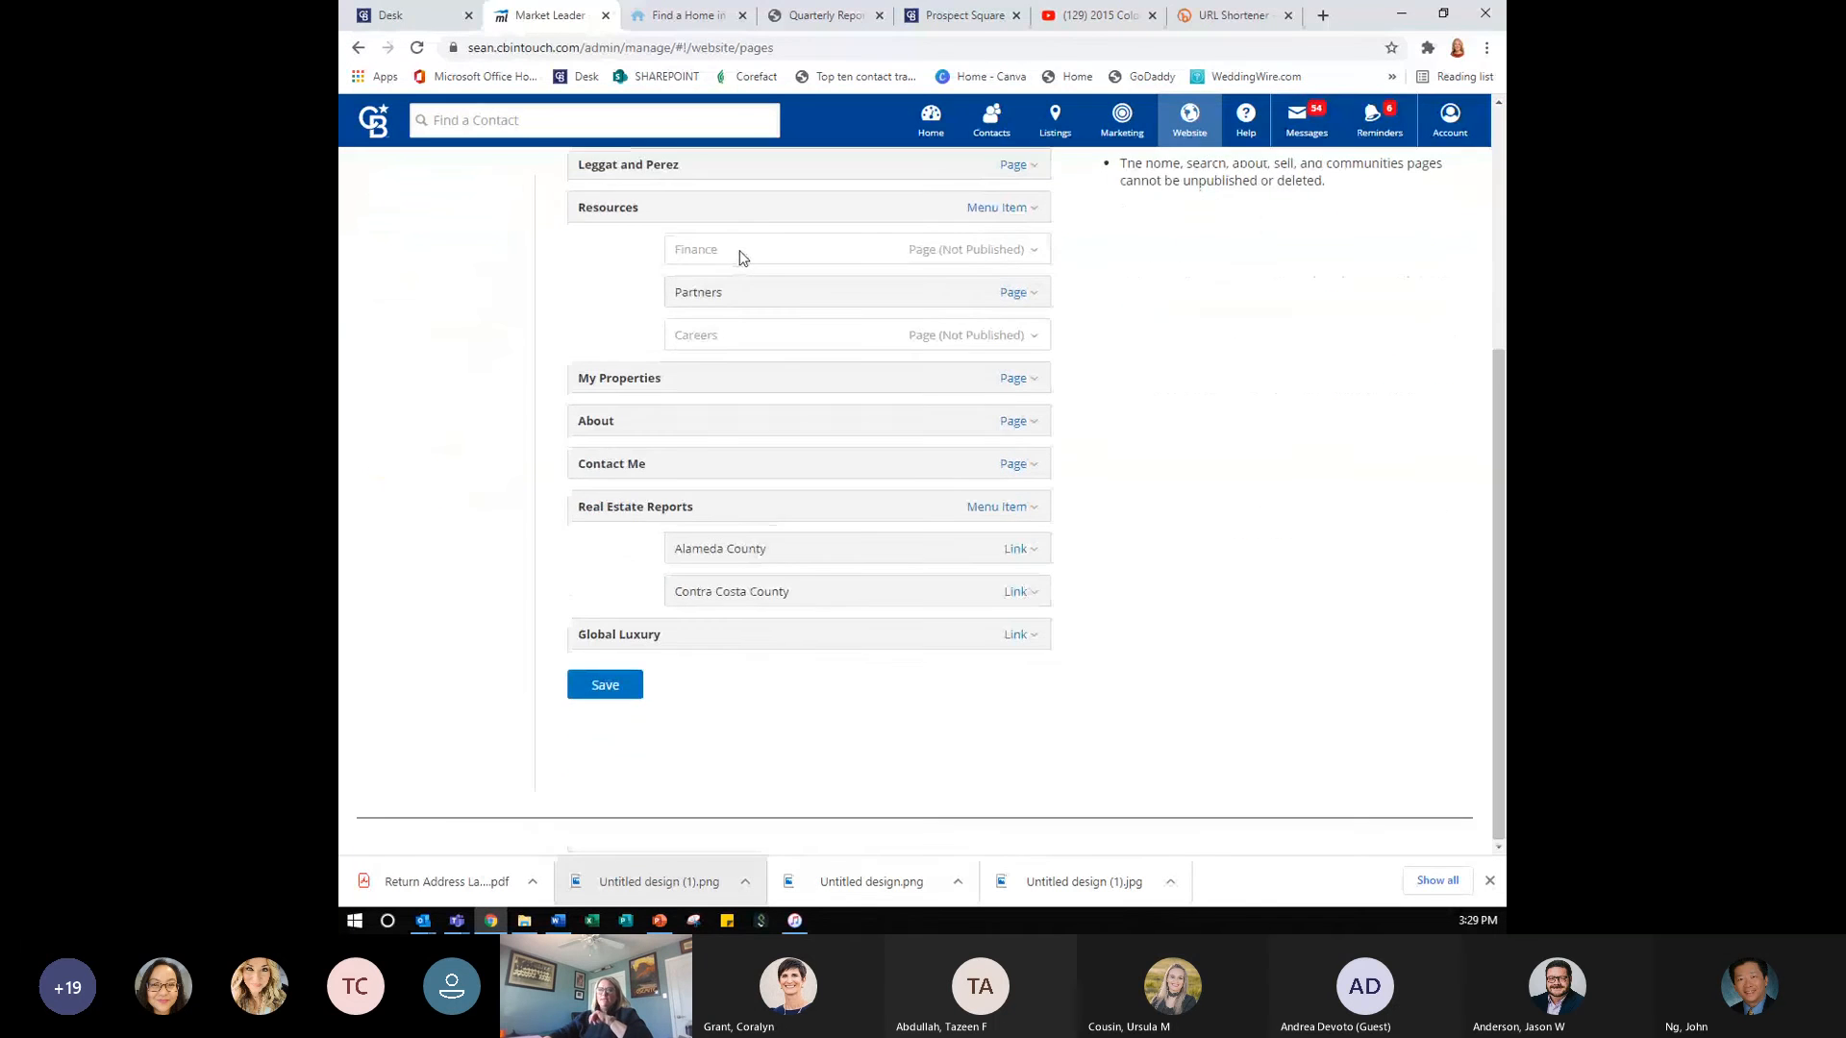
scroll(737, 308, up, 4)
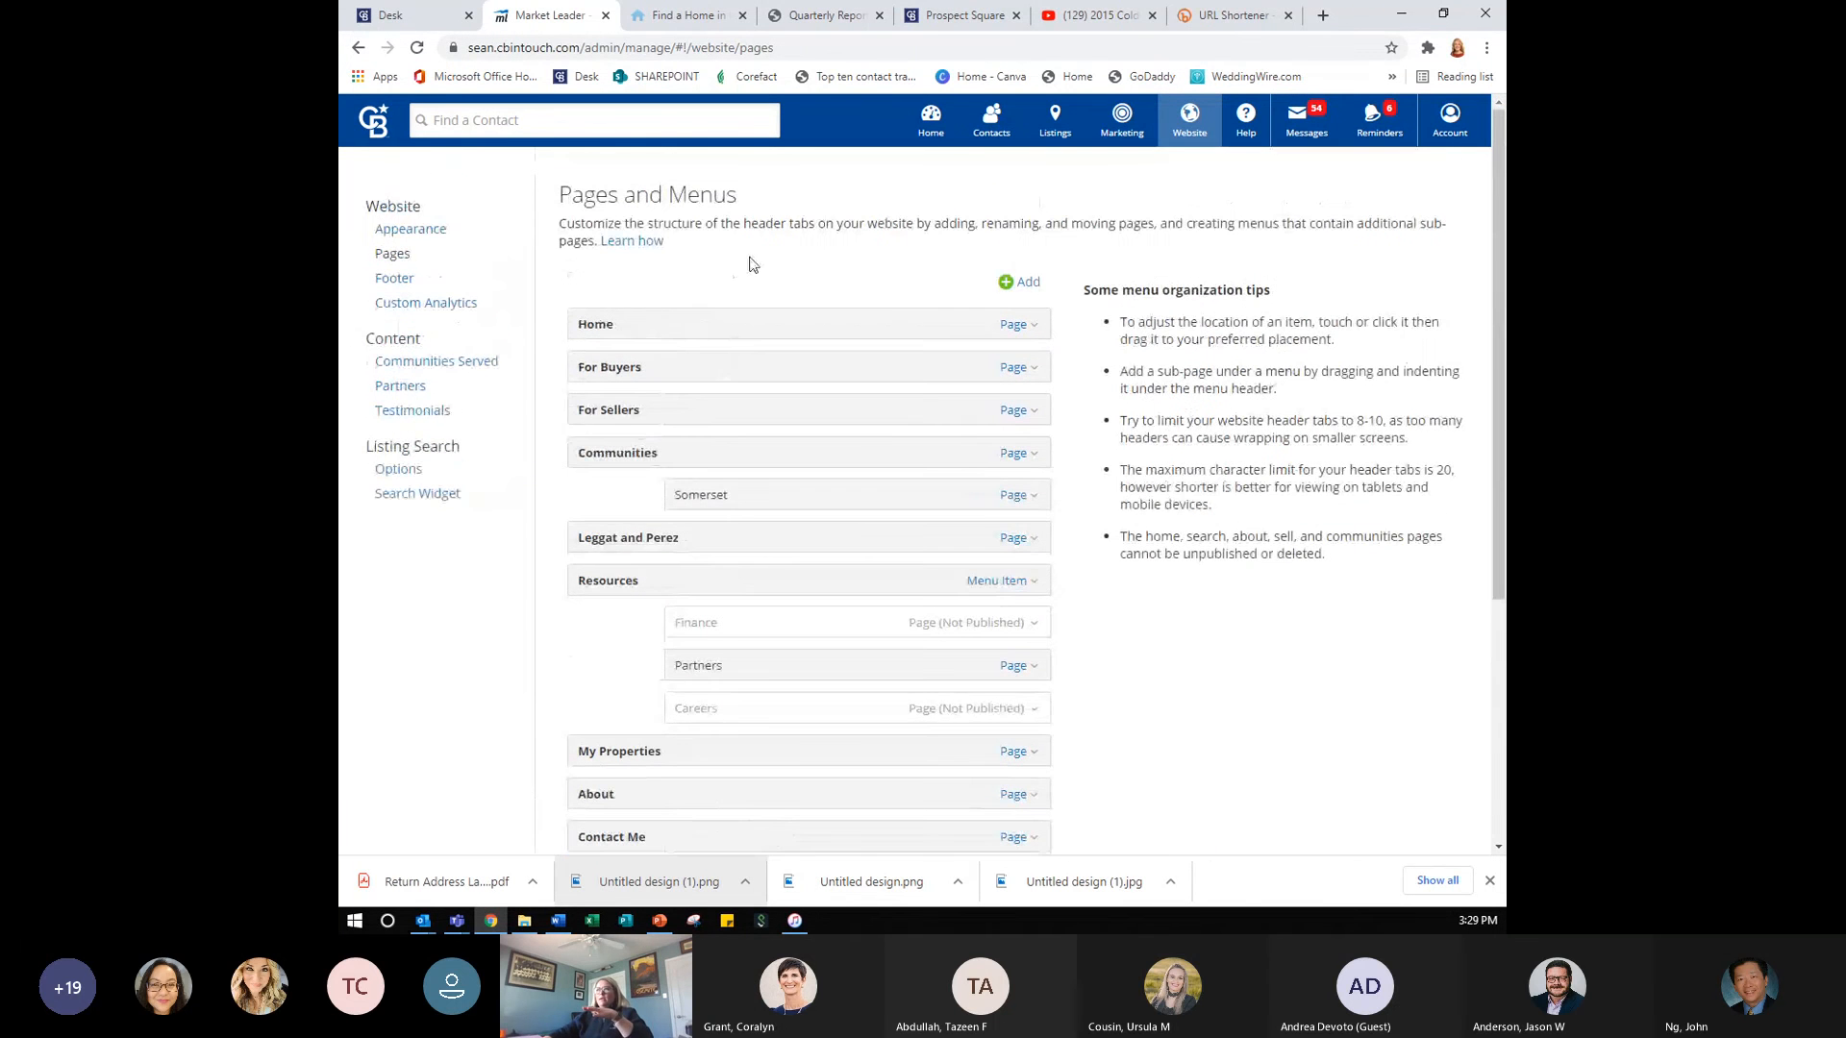
click(1019, 285)
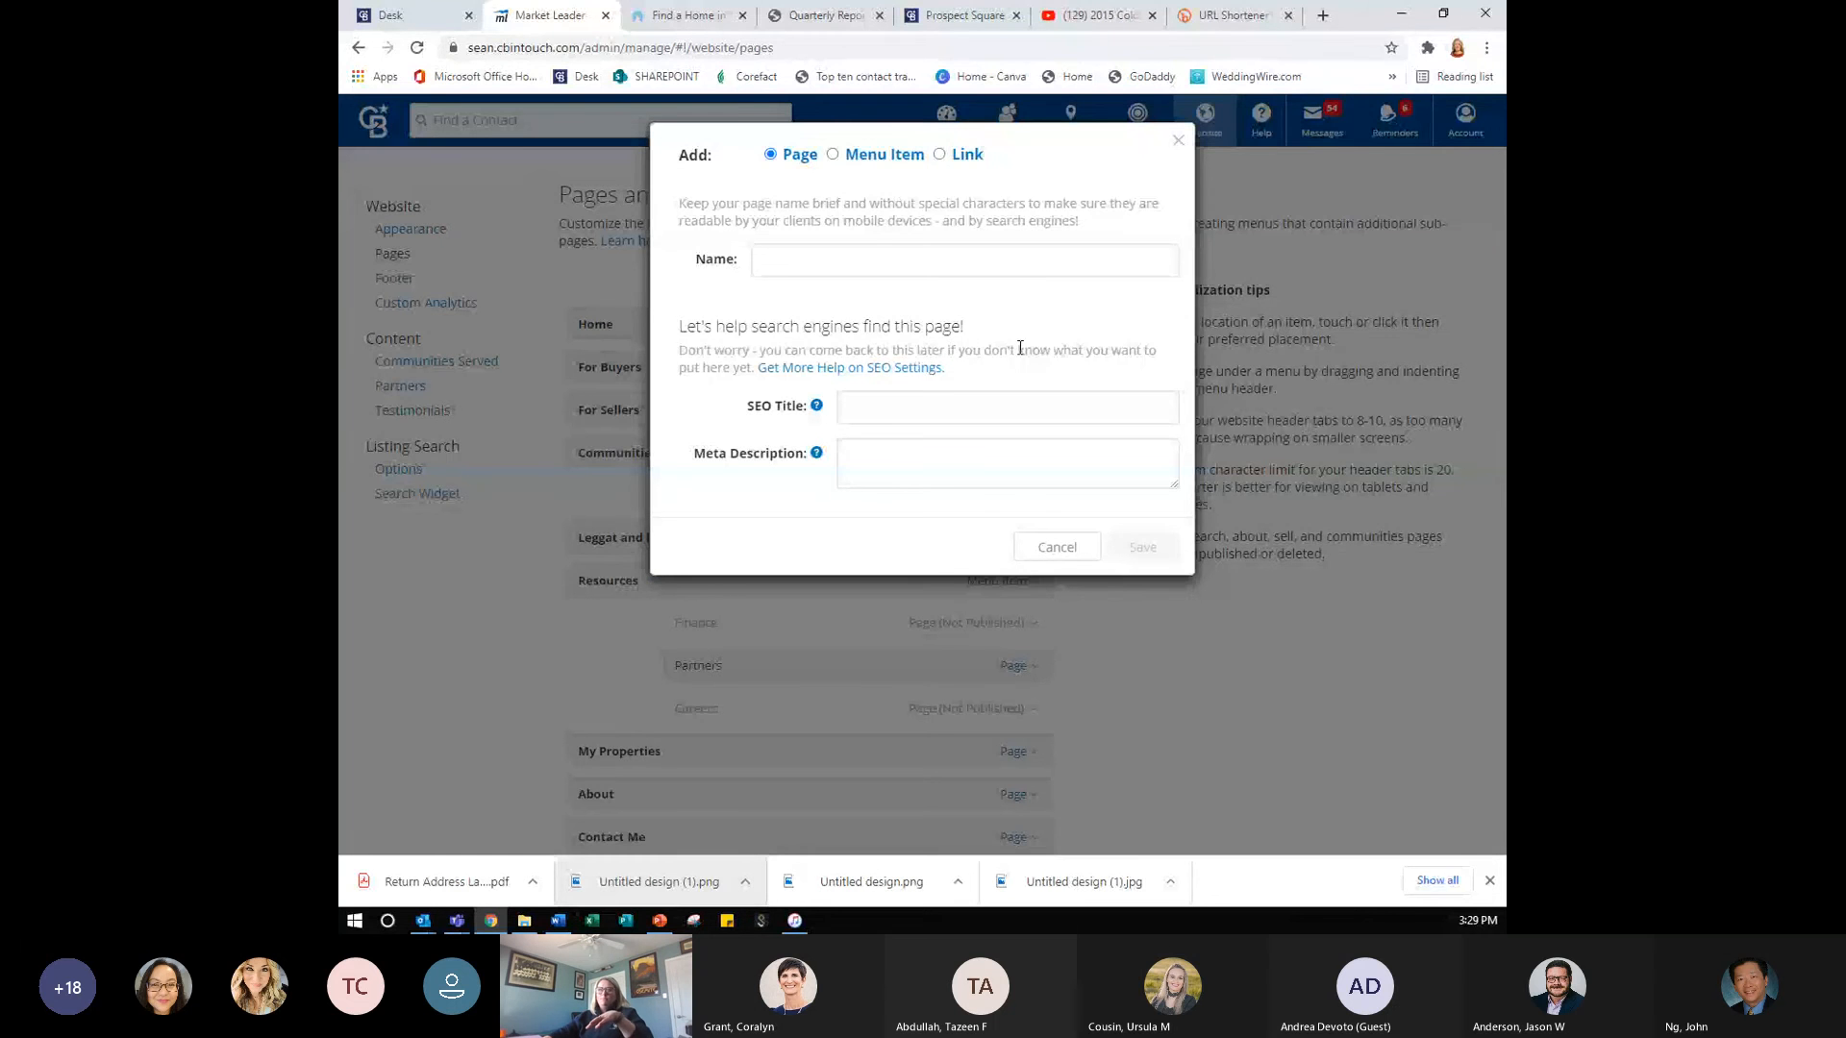
click(1067, 546)
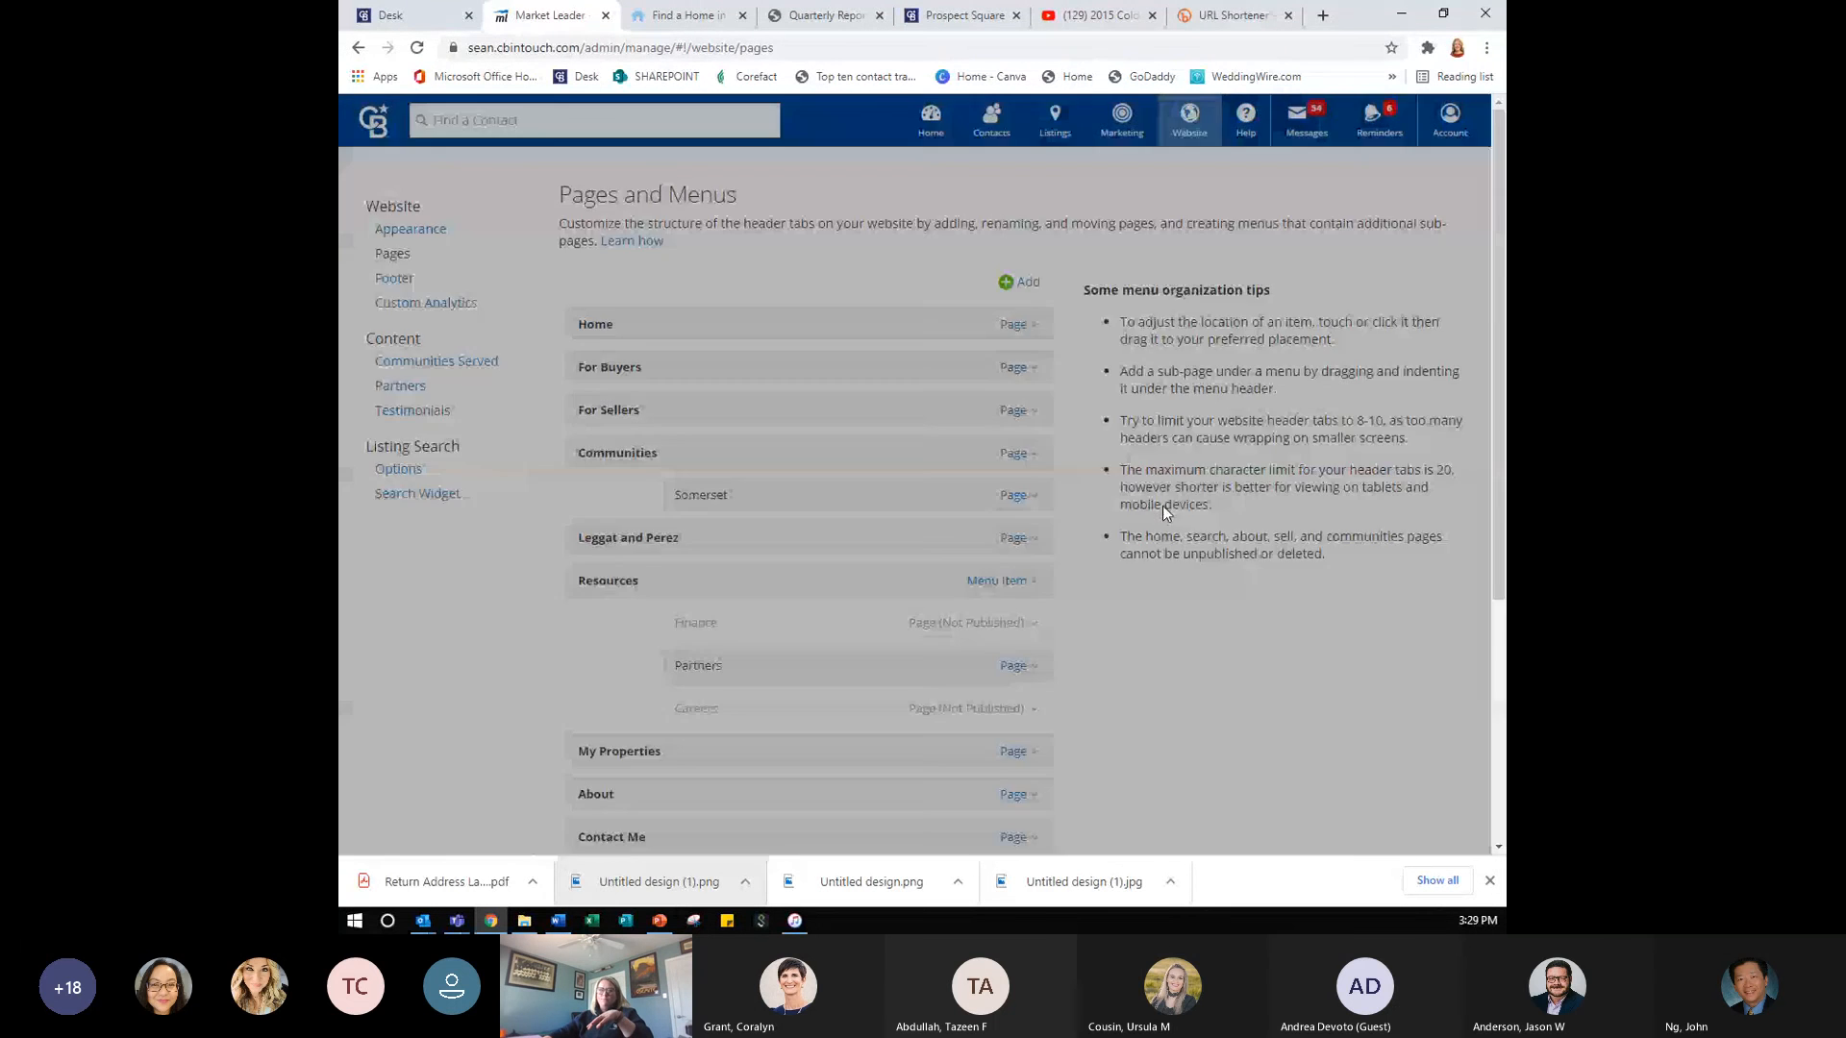
scroll(1162, 507, down, 4)
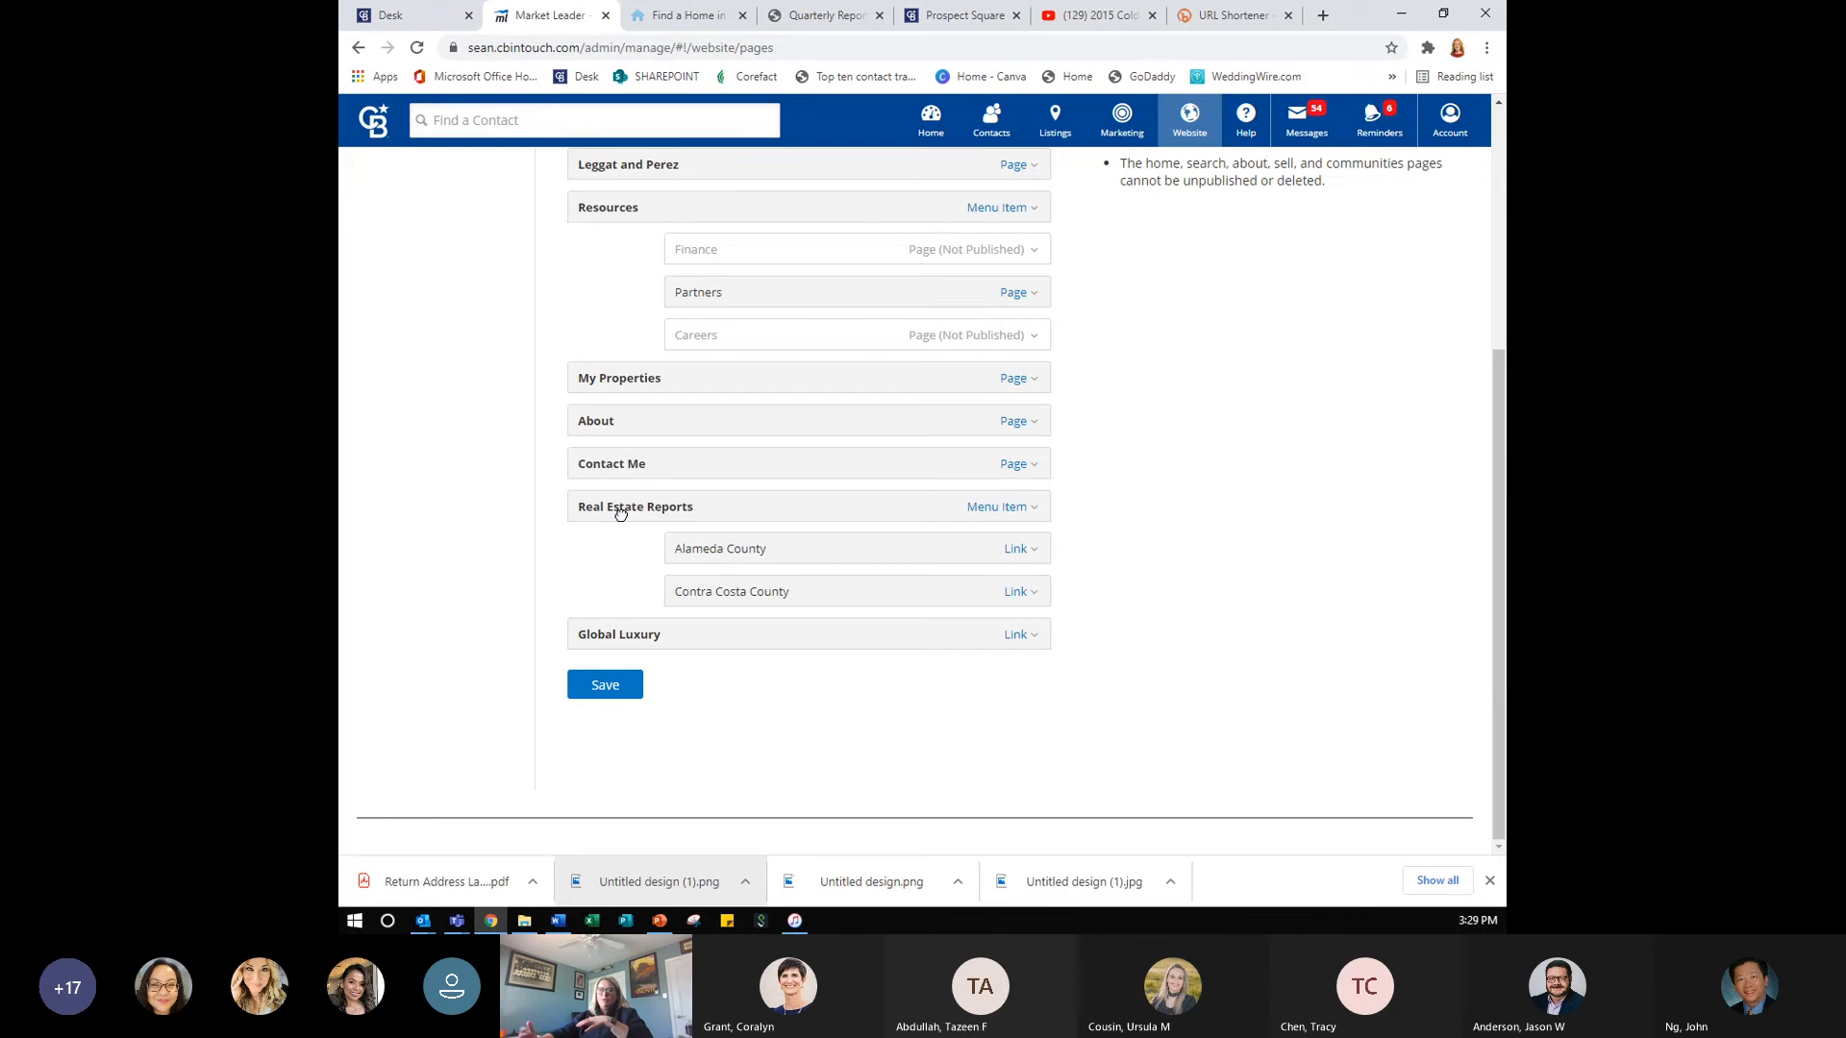
scroll(620, 514, up, 2)
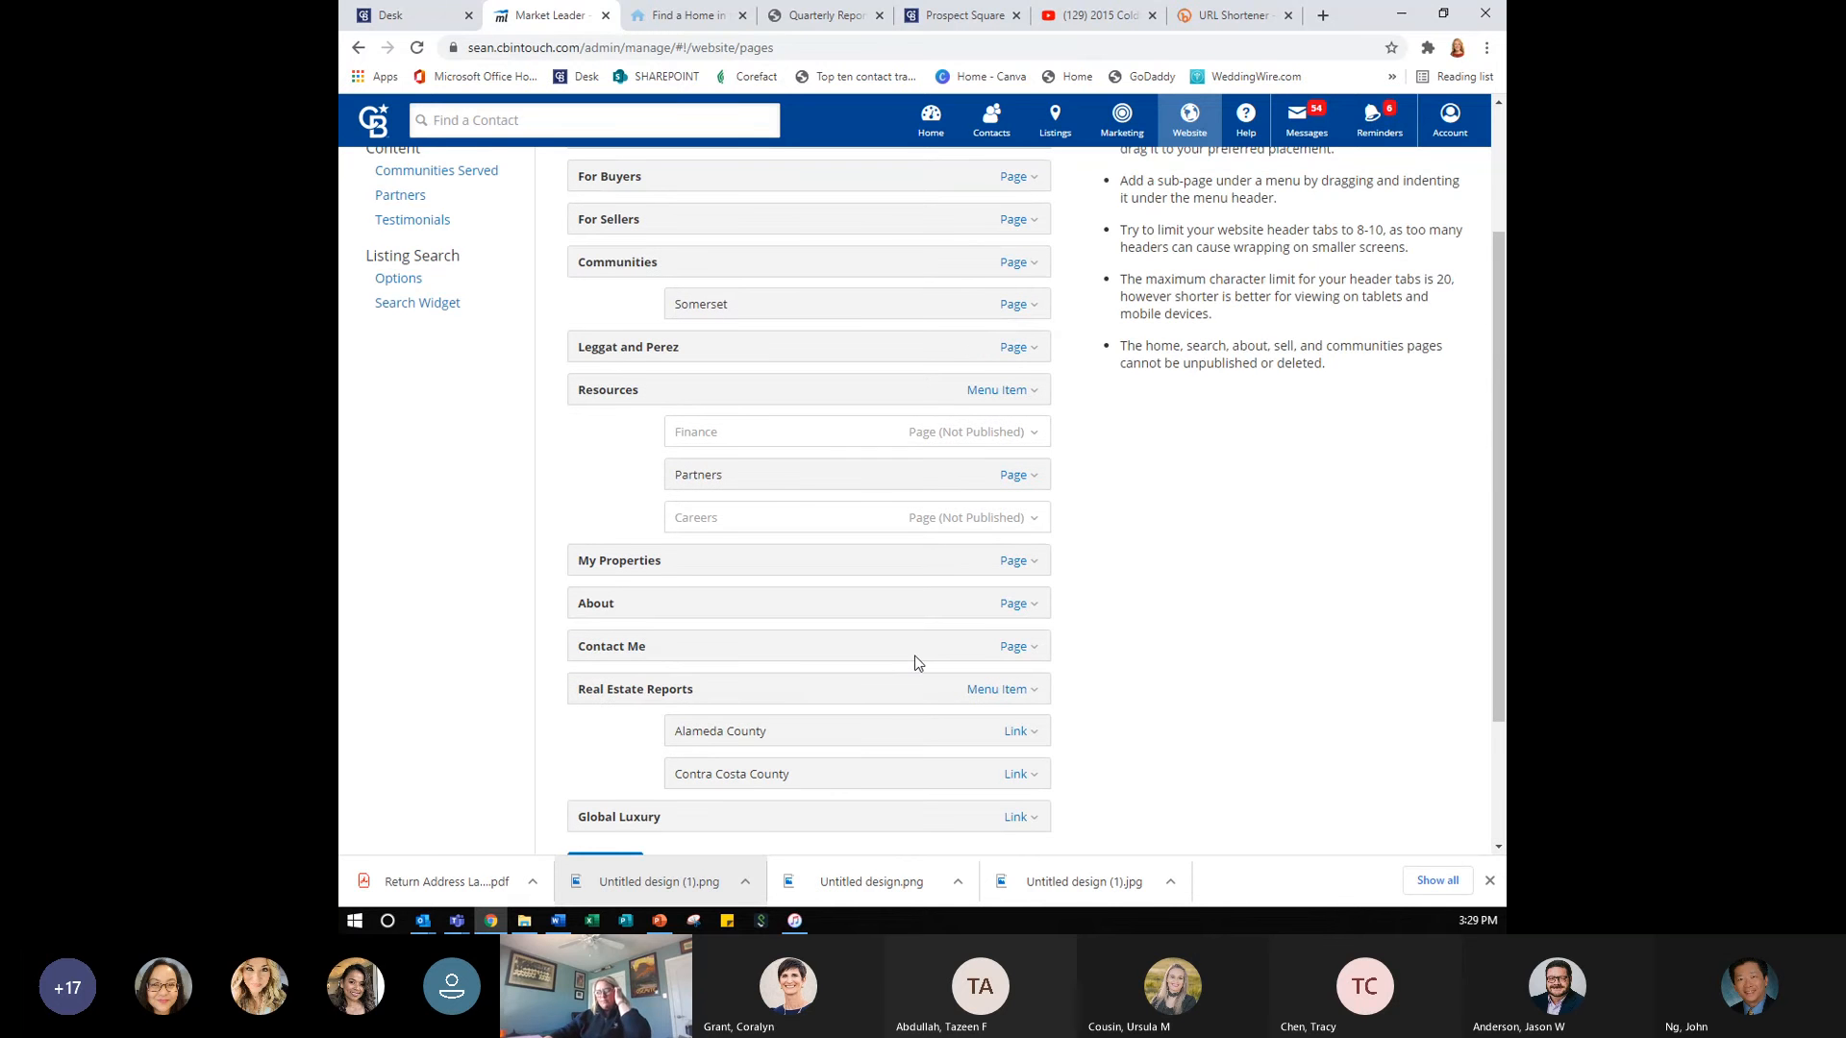